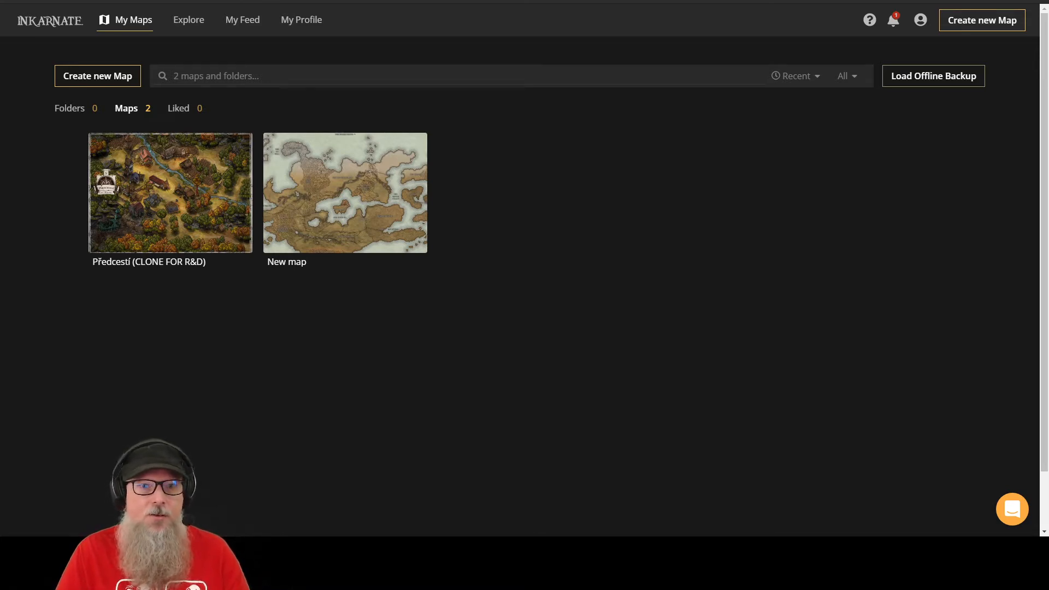
# Step: Examine the buildings, river and terrain of the Předcestí (CLONE FOR R&D) village map up close
pyautogui.moveTo(345, 195)
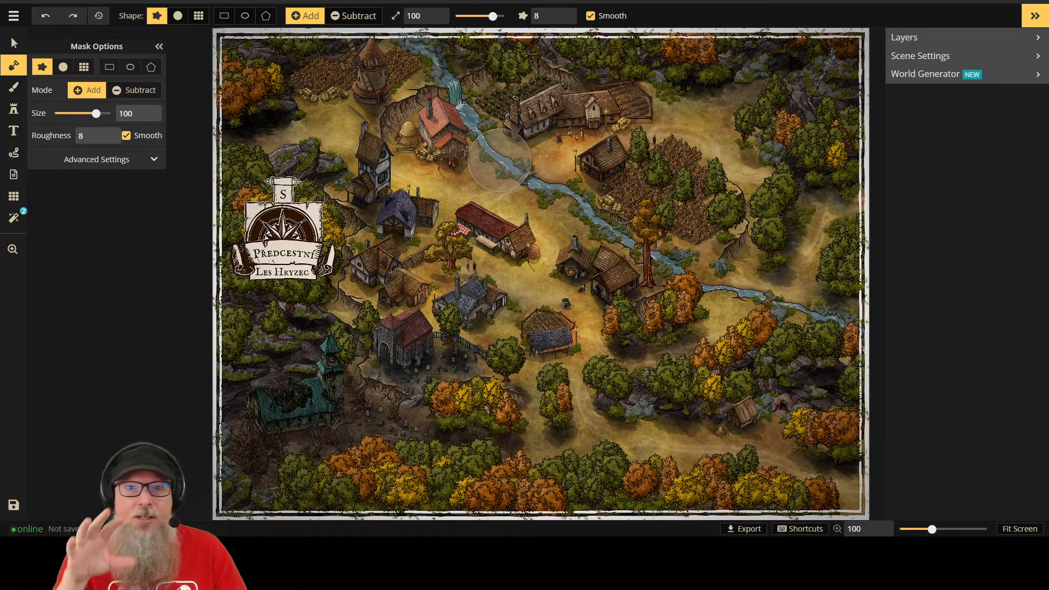
pyautogui.scroll(5, 371, 77)
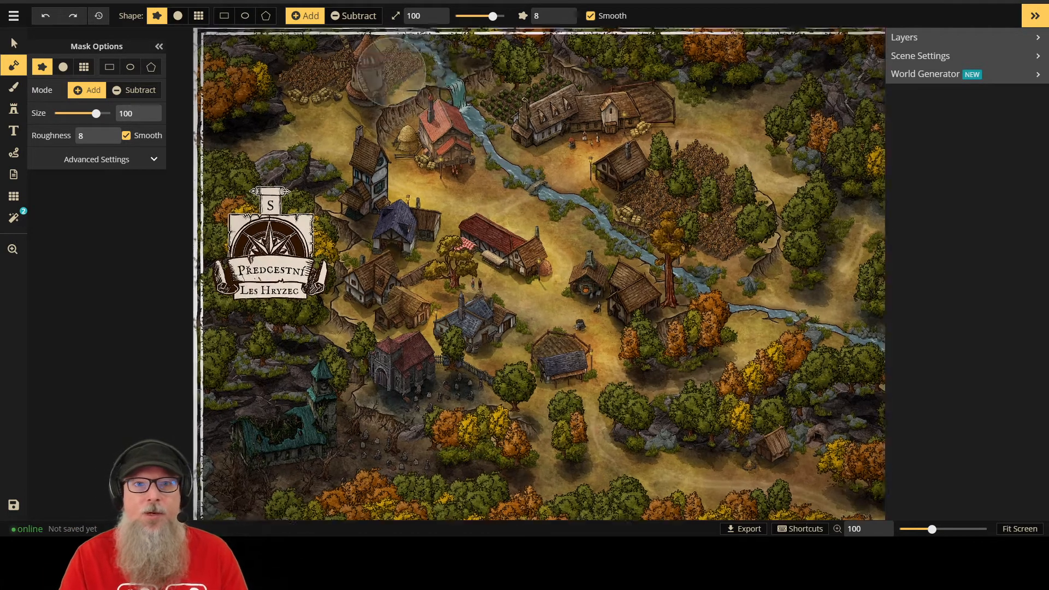
pyautogui.scroll(3, 365, 82)
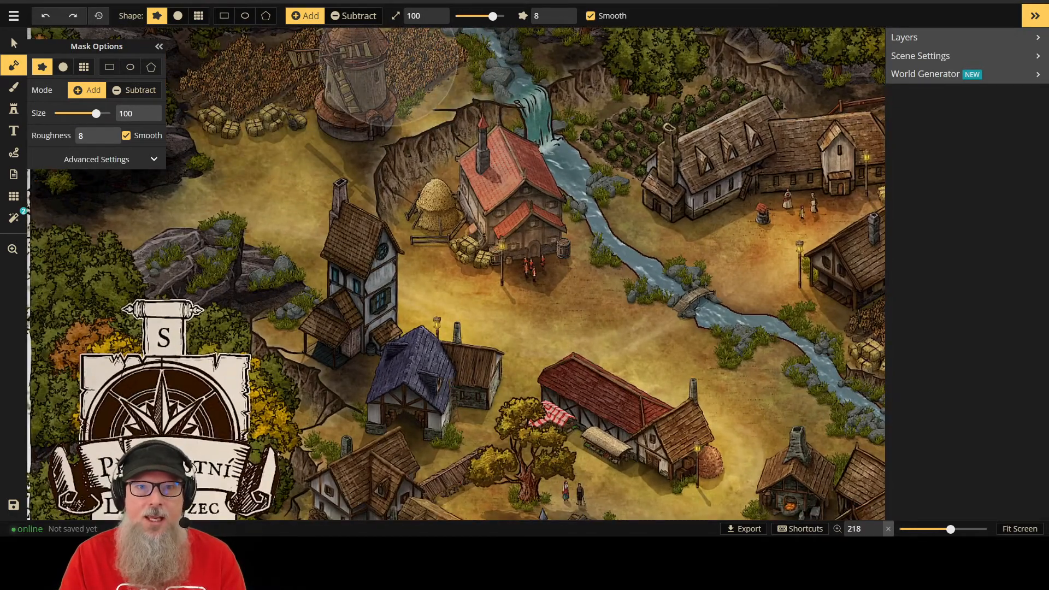
pyautogui.scroll(-1, 379, 77)
pyautogui.scroll(-3, 380, 76)
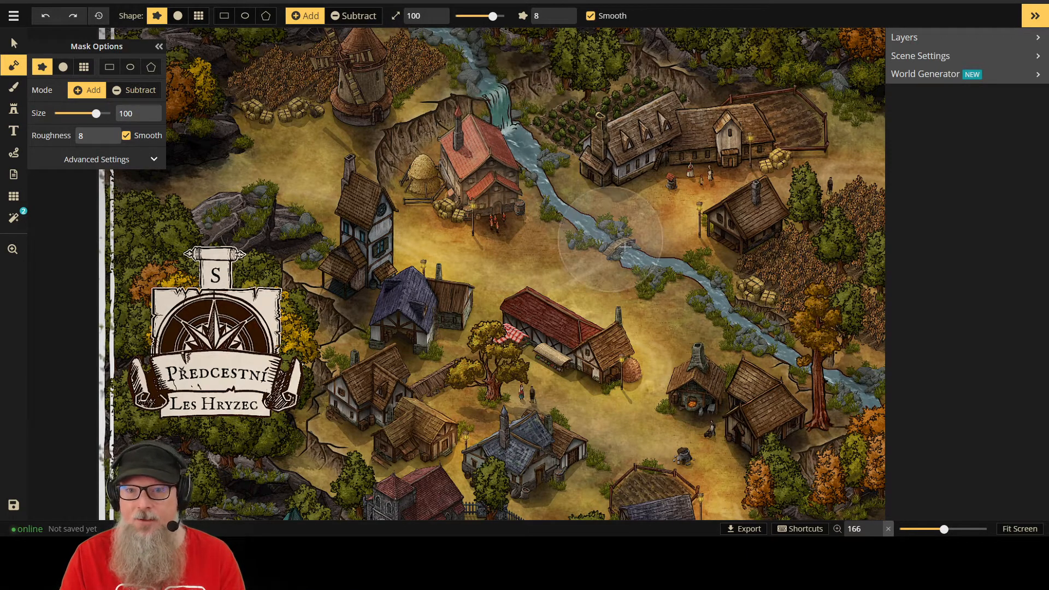
pyautogui.scroll(-2, 604, 175)
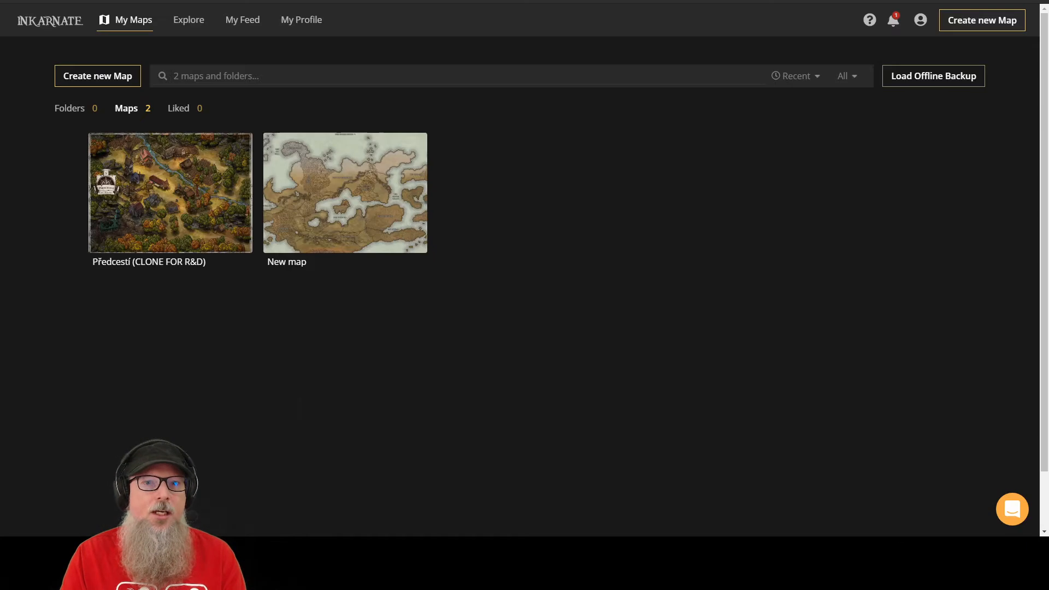
# Step: Start a new map in the Fantasy Regional HD style
pyautogui.click(104, 80)
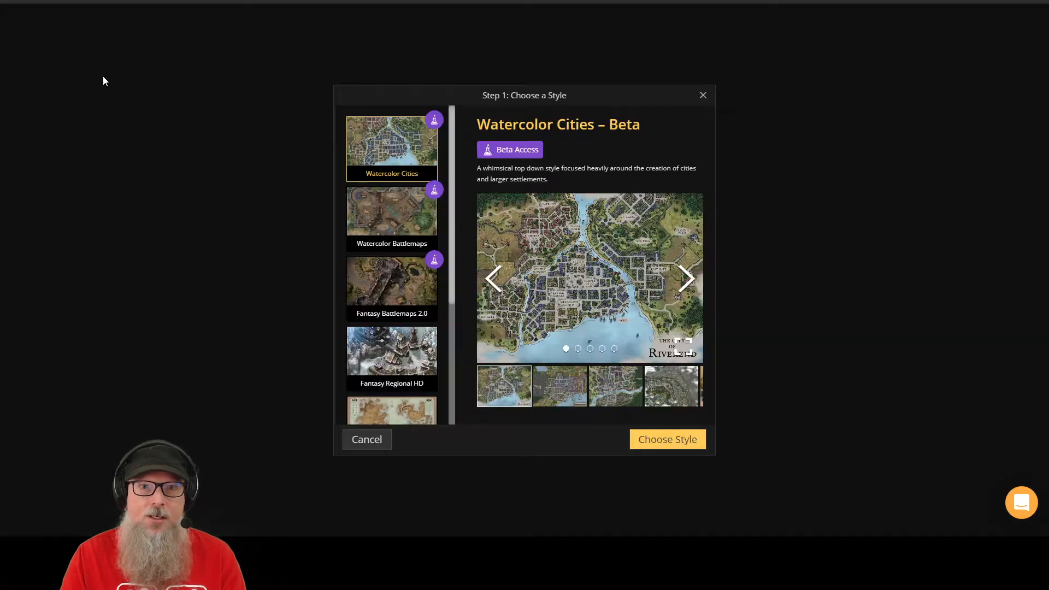
pyautogui.scroll(-3, 408, 306)
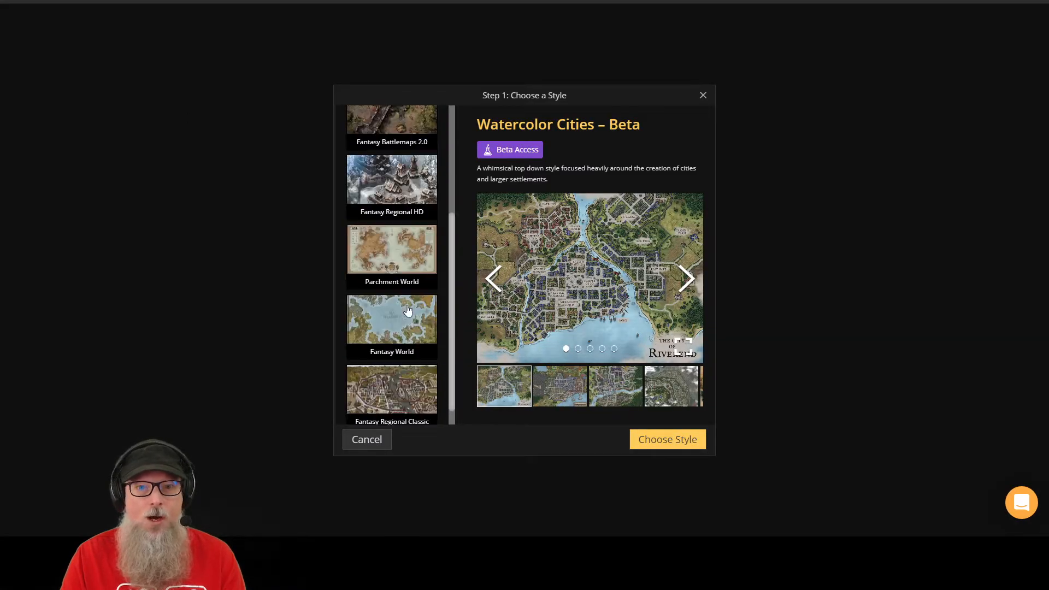
pyautogui.scroll(2, 409, 310)
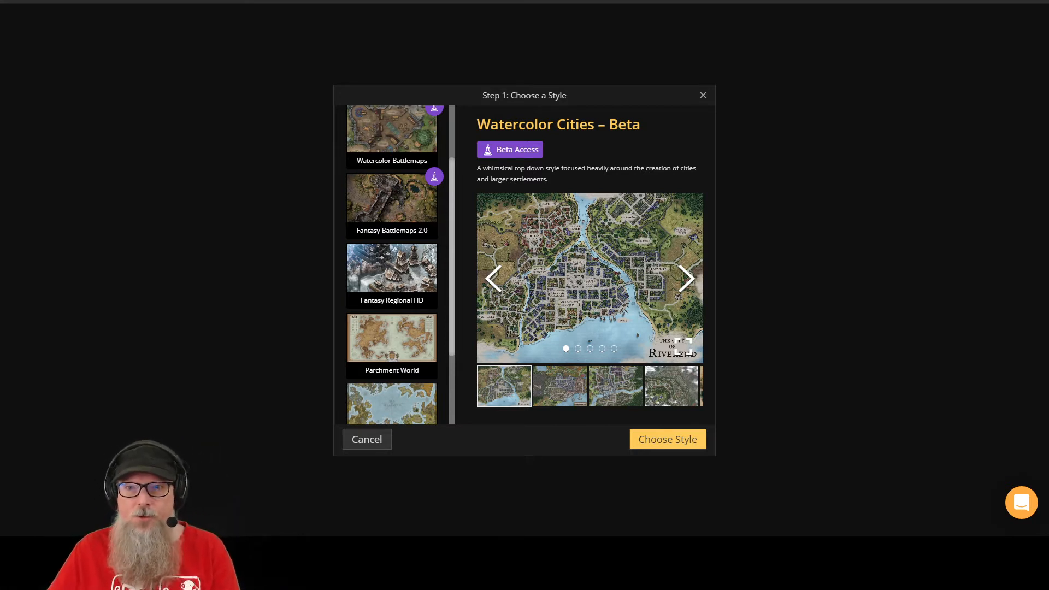
pyautogui.click(405, 283)
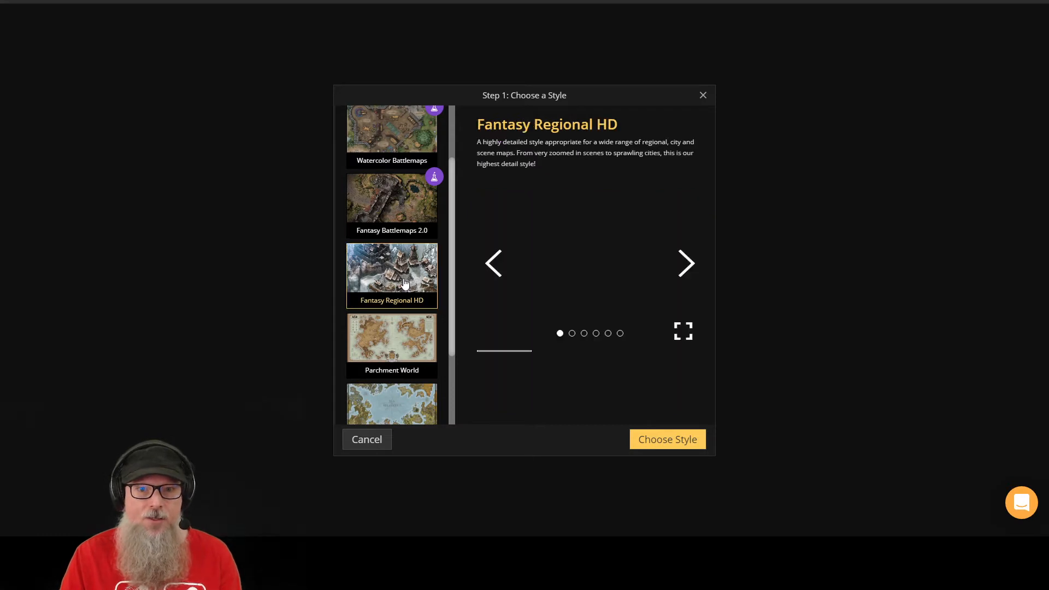
pyautogui.click(681, 447)
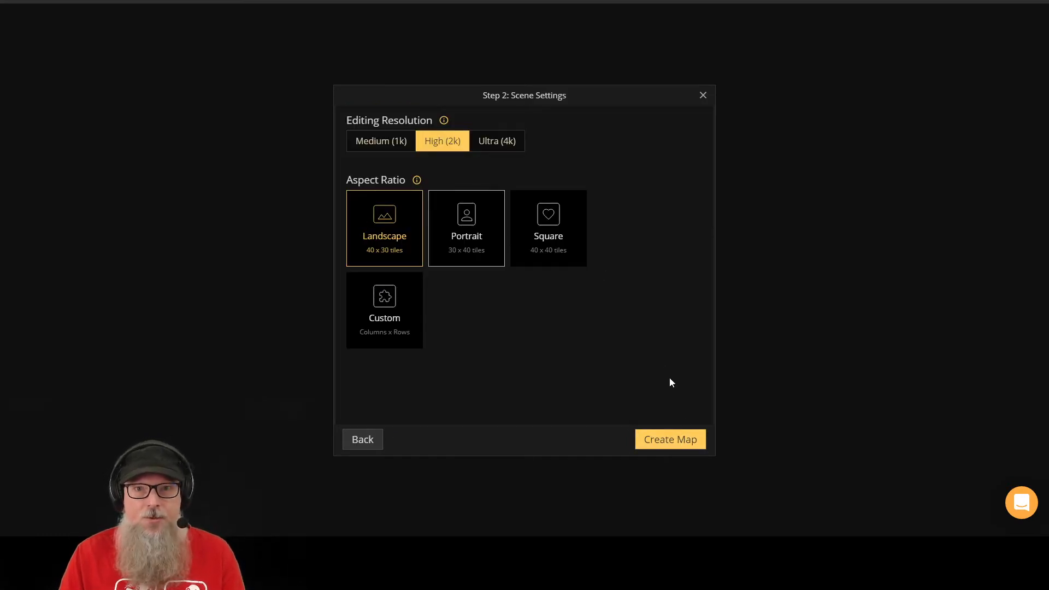
# Step: Create the map in Landscape format with Ultra (4k) editing resolution, acknowledging that 4K editing is experimental
pyautogui.click(497, 142)
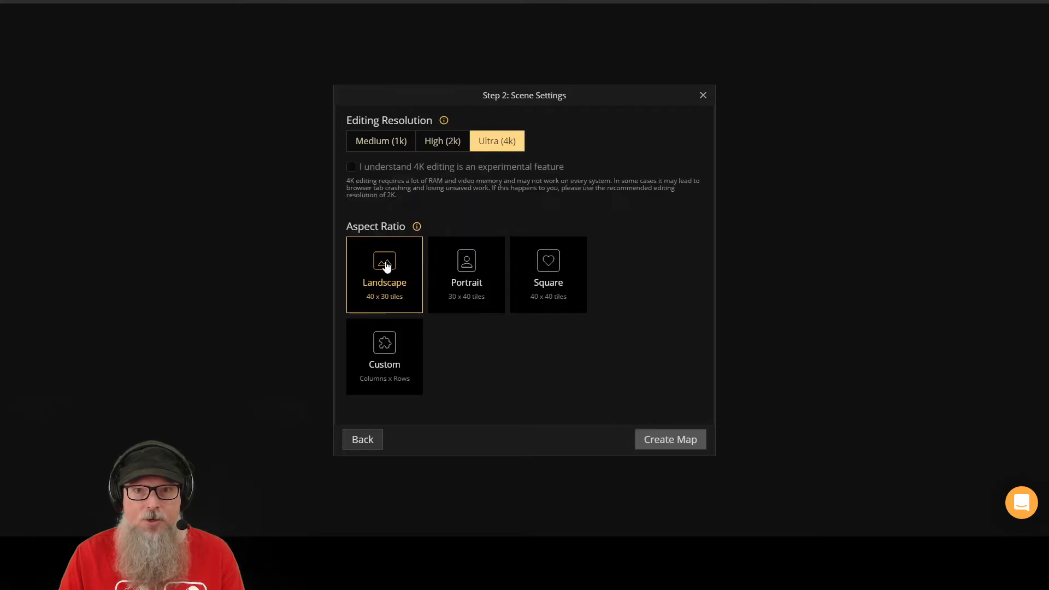
pyautogui.click(351, 168)
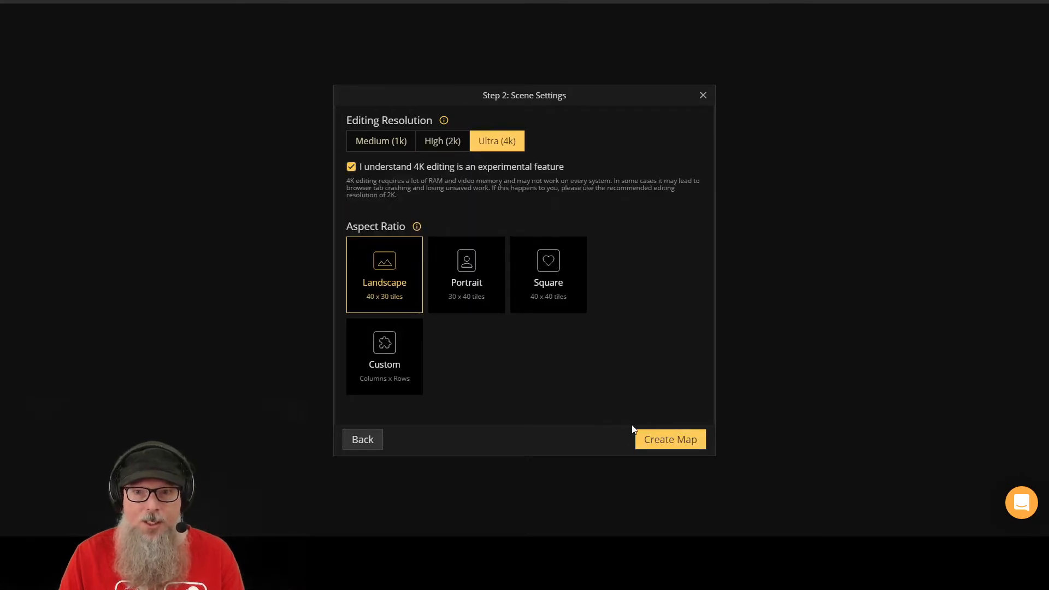
pyautogui.click(668, 439)
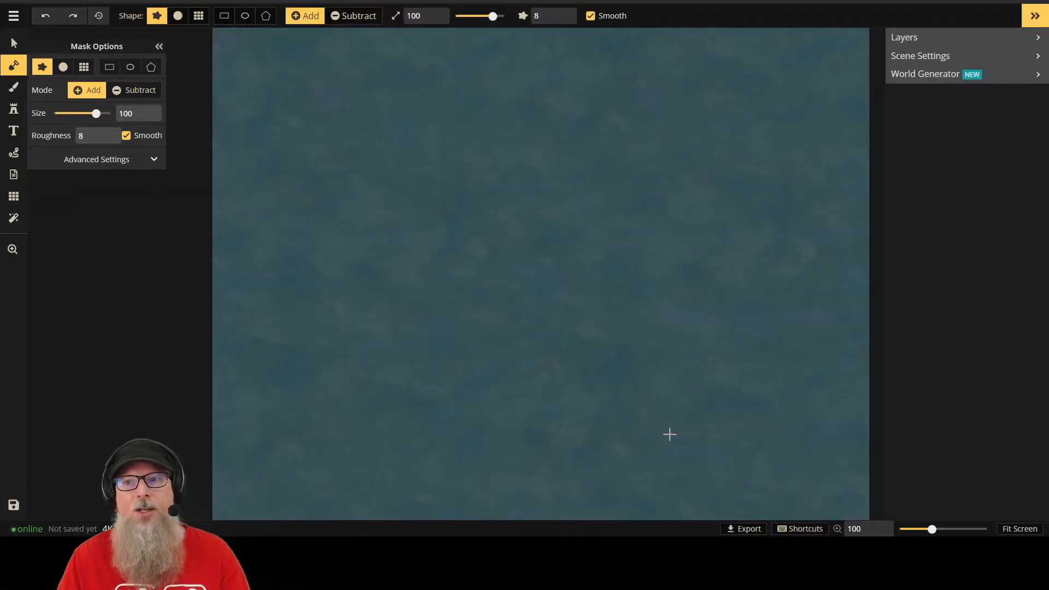
# Step: Cover the entire canvas with land using the Mask tool in Add mode at brush size 200
pyautogui.scroll(-1, 638, 326)
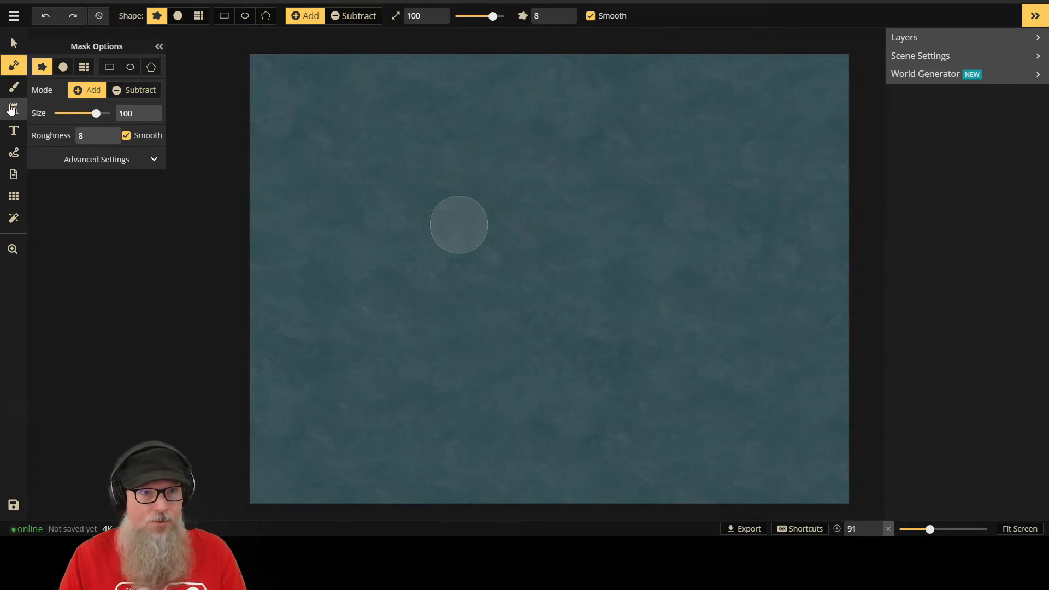
pyautogui.click(13, 89)
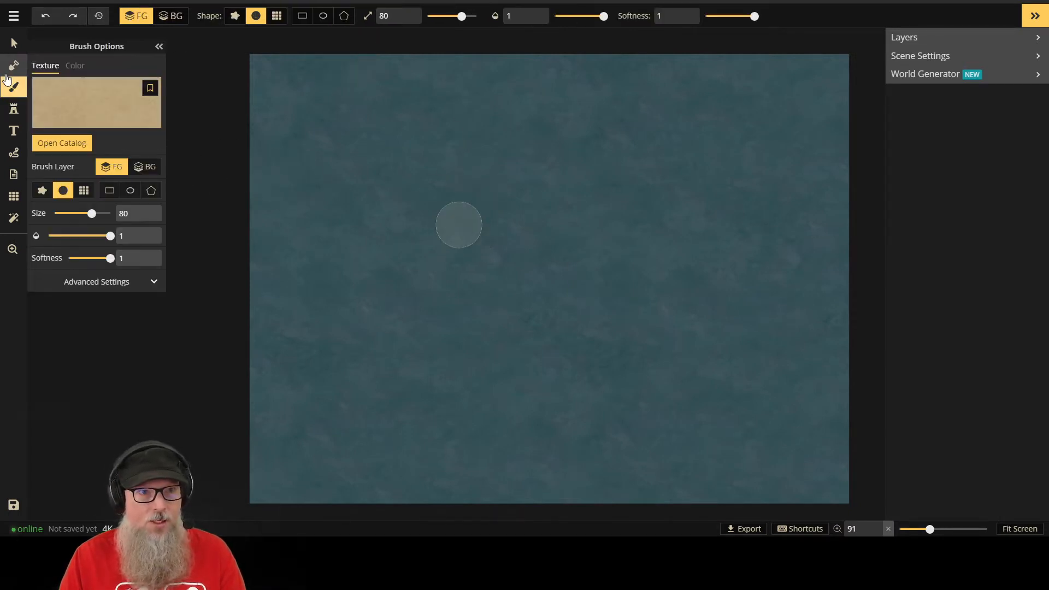
pyautogui.click(13, 65)
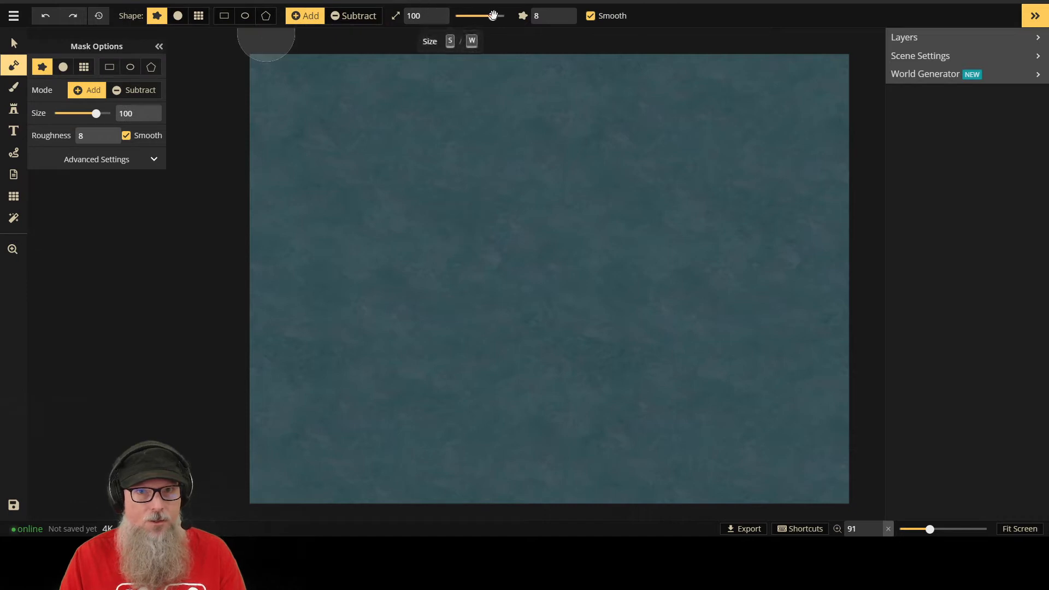
pyautogui.moveTo(494, 16); pyautogui.dragTo(524, 14)
pyautogui.moveTo(267, 87)
pyautogui.mouseDown()
pyautogui.moveTo(688, 84)
pyautogui.moveTo(819, 90)
pyautogui.moveTo(855, 106)
pyautogui.moveTo(855, 178)
pyautogui.moveTo(742, 181)
pyautogui.mouseUp()
pyautogui.moveTo(572, 173); pyautogui.dragTo(241, 174)
pyautogui.moveTo(235, 231)
pyautogui.mouseDown()
pyautogui.moveTo(253, 285)
pyautogui.moveTo(464, 264)
pyautogui.moveTo(822, 263)
pyautogui.moveTo(852, 281)
pyautogui.moveTo(871, 354)
pyautogui.moveTo(254, 351)
pyautogui.moveTo(220, 355)
pyautogui.moveTo(181, 429)
pyautogui.moveTo(475, 411)
pyautogui.moveTo(767, 410)
pyautogui.moveTo(819, 416)
pyautogui.moveTo(860, 480)
pyautogui.moveTo(809, 489)
pyautogui.moveTo(243, 480)
pyautogui.moveTo(23, 529)
pyautogui.mouseUp()
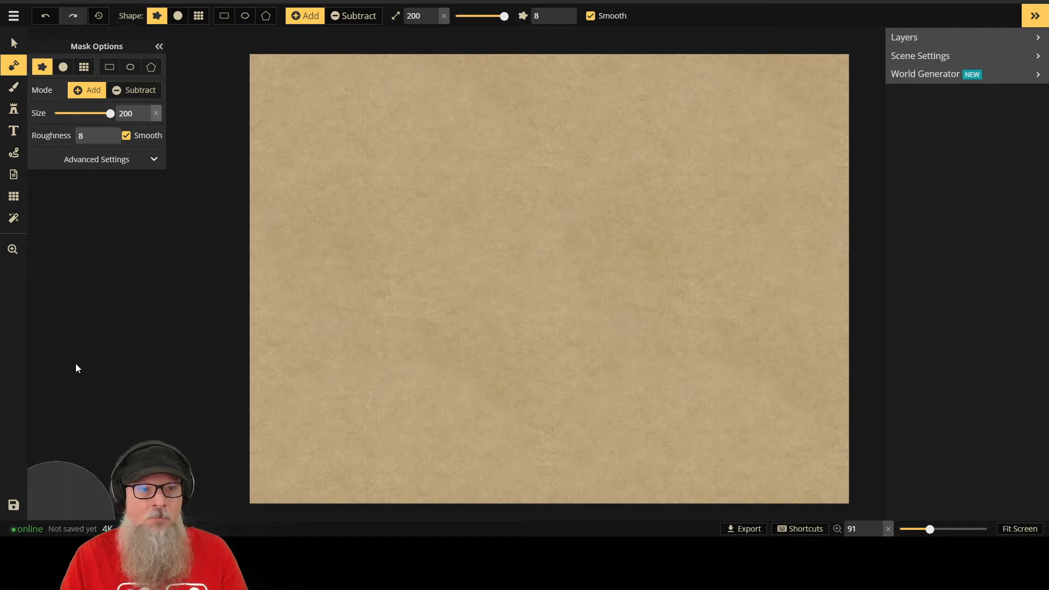
# Step: Save the map under the name "Village Map"
pyautogui.click(14, 505)
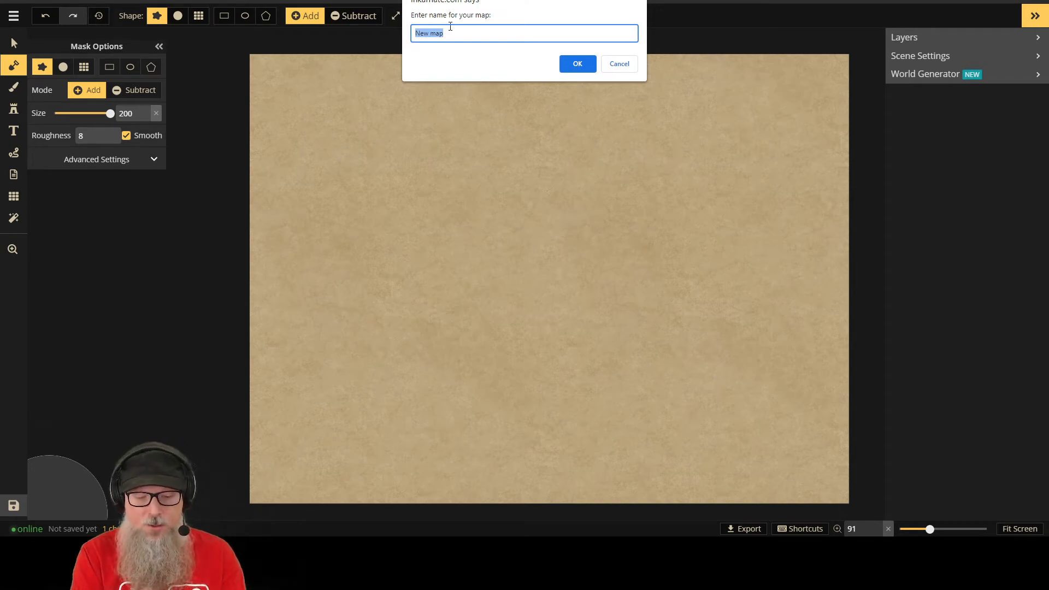
pyautogui.write('Village Map')
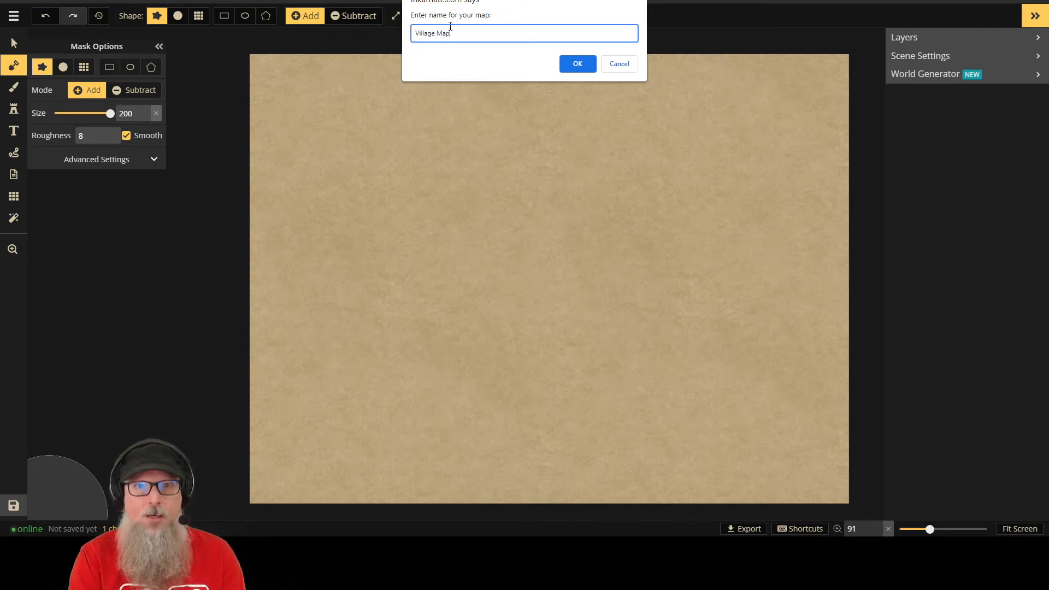
pyautogui.click(578, 63)
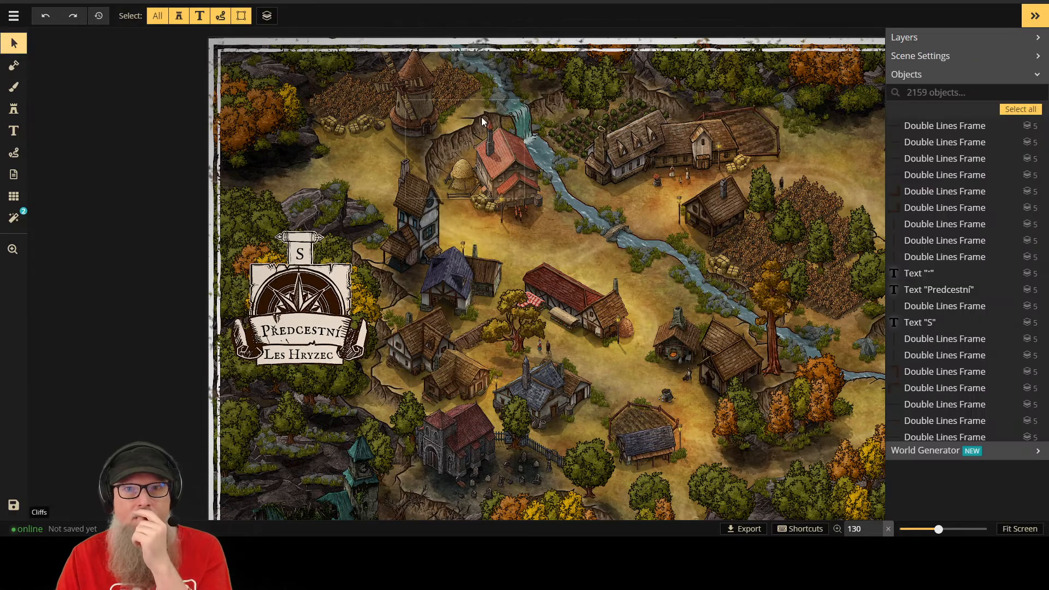
# Step: Check the cliff object on the reference village map, and search the stamp catalog for "cliffs" to load the Cliffs stamp set
pyautogui.click(481, 117)
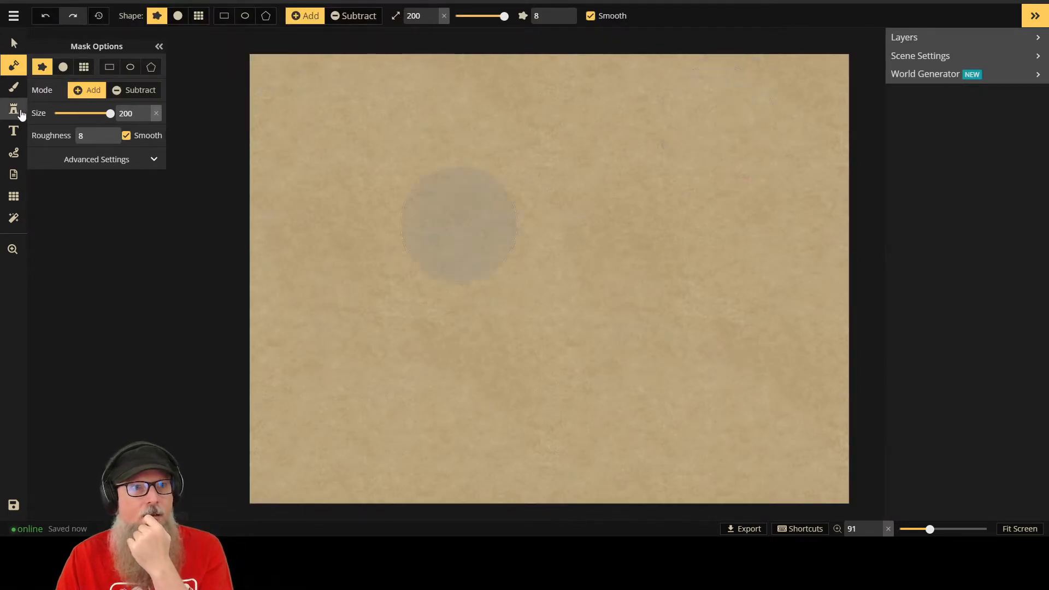
pyautogui.click(16, 111)
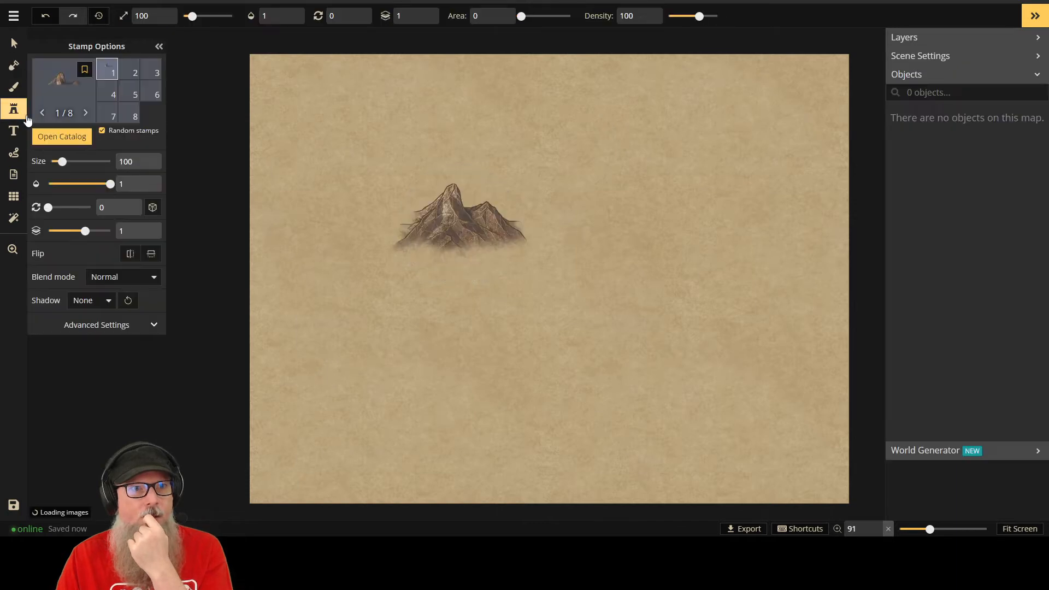
pyautogui.click(69, 102)
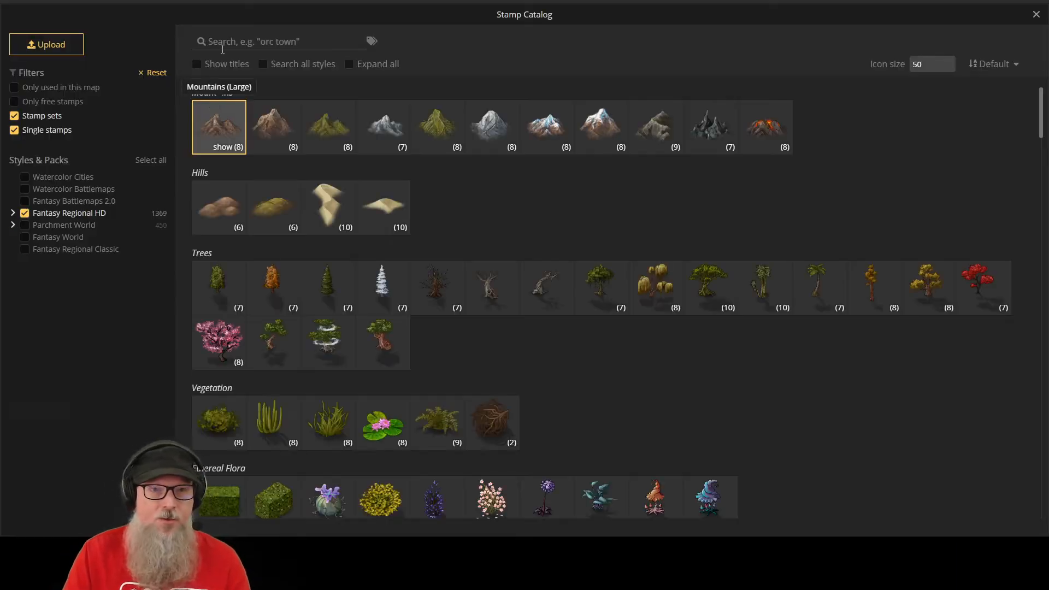
pyautogui.click(222, 49)
pyautogui.write('cliffs')
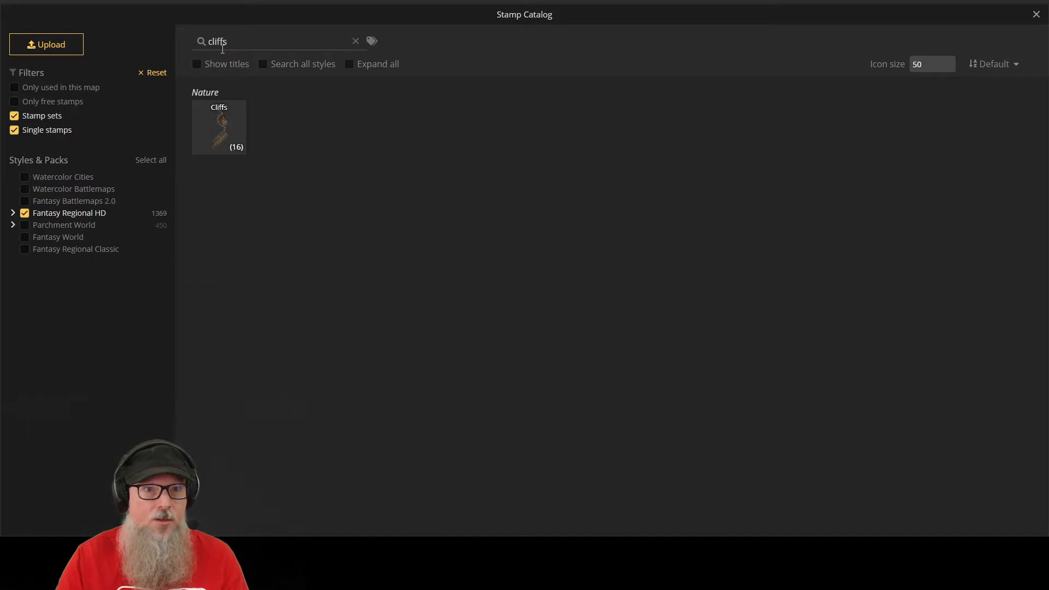
pyautogui.click(224, 130)
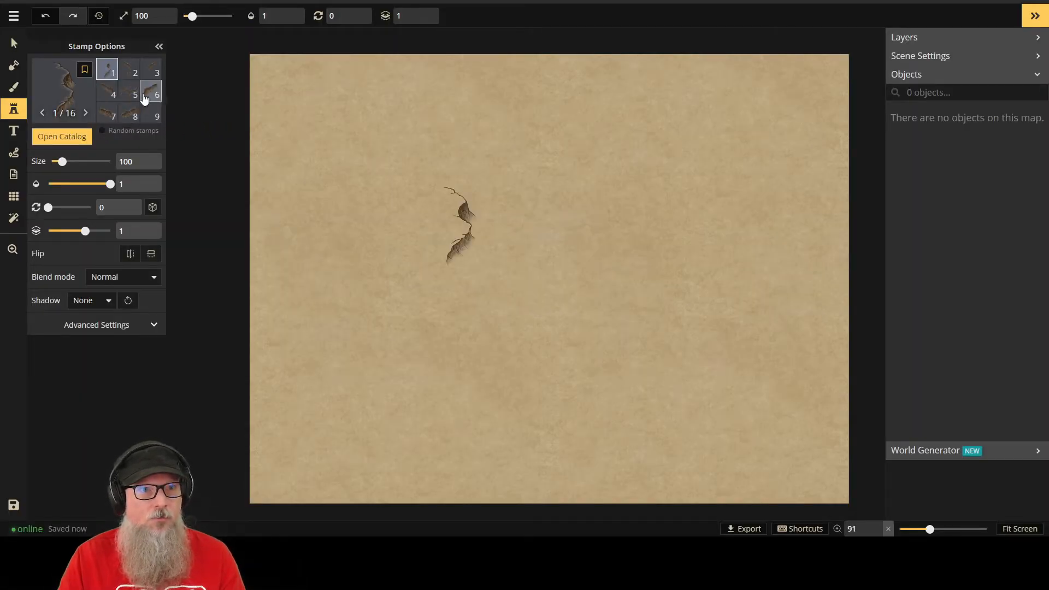
# Step: Place Cliffs stamp variant 16 at size 100 near the upper-right corner of the map
pyautogui.click(123, 119)
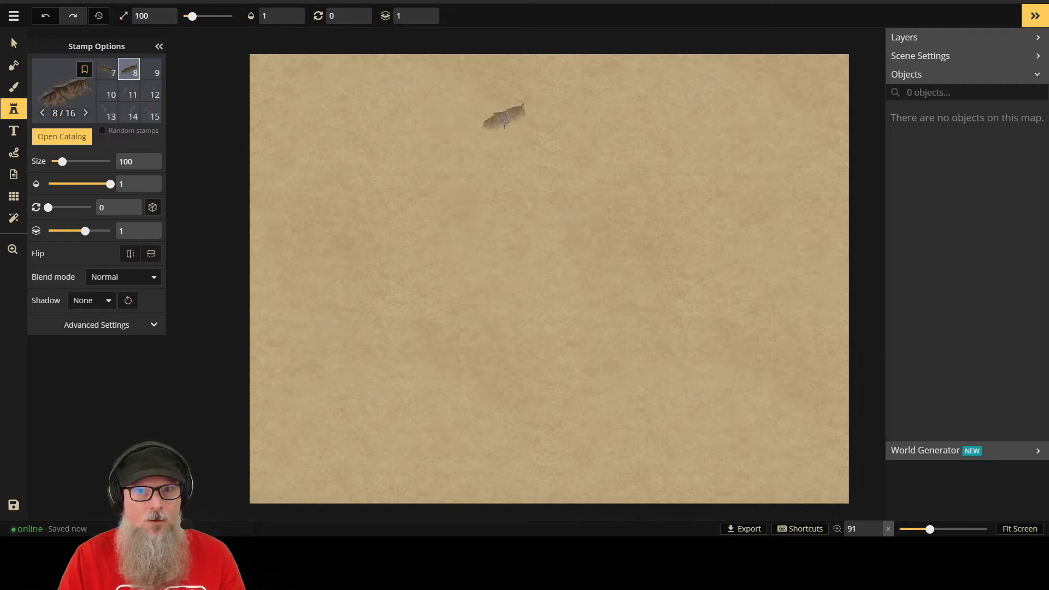
pyautogui.scroll(-1, 134, 106)
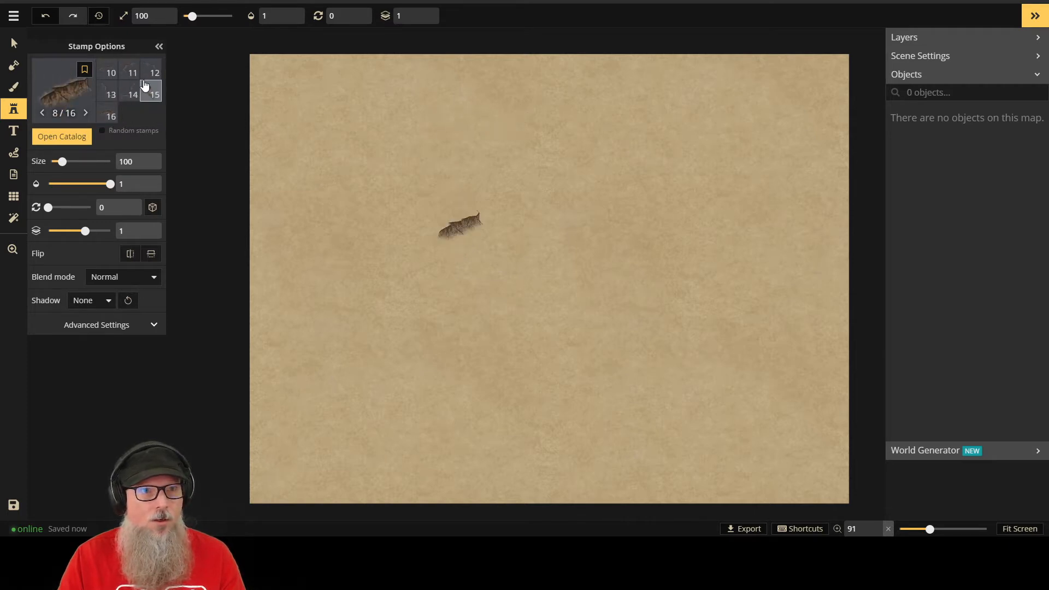
pyautogui.click(102, 119)
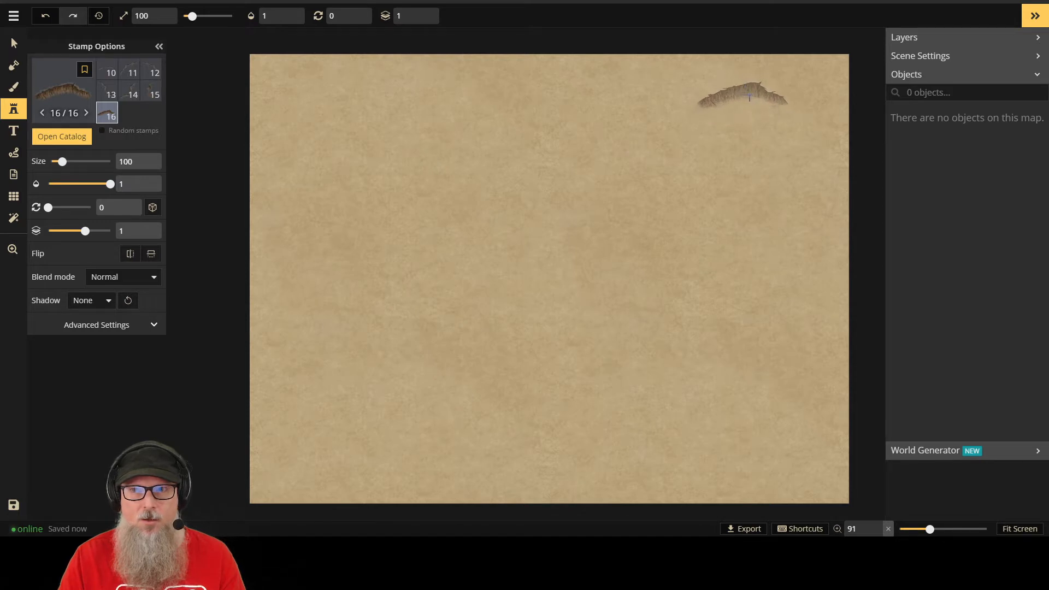
pyautogui.click(751, 94)
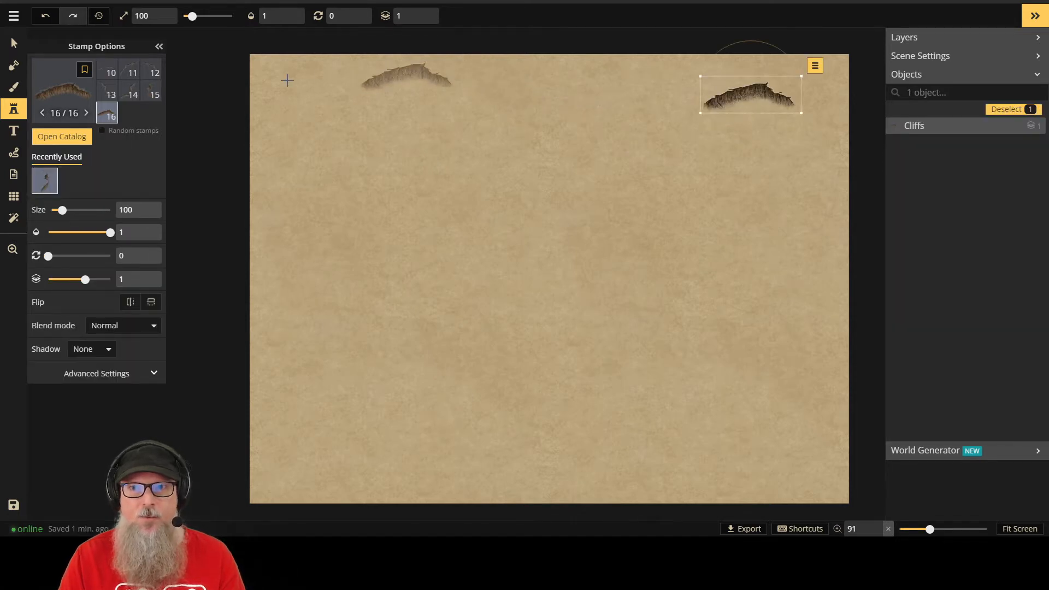
# Step: Place Cliffs stamp variant 5 just left of the first cliff, along the map's upper edge
pyautogui.scroll(3, 151, 106)
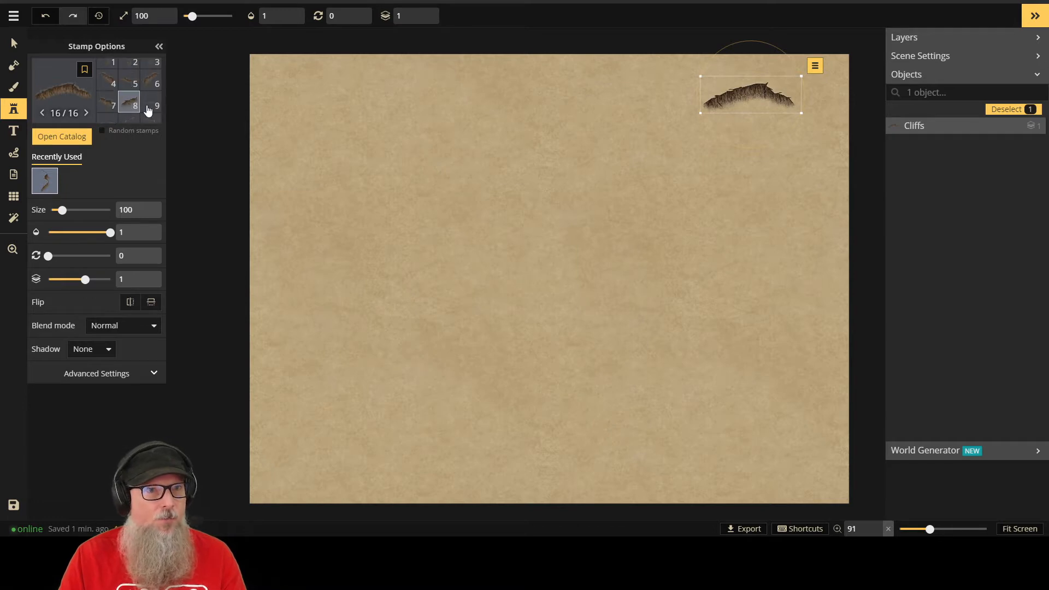
pyautogui.click(129, 82)
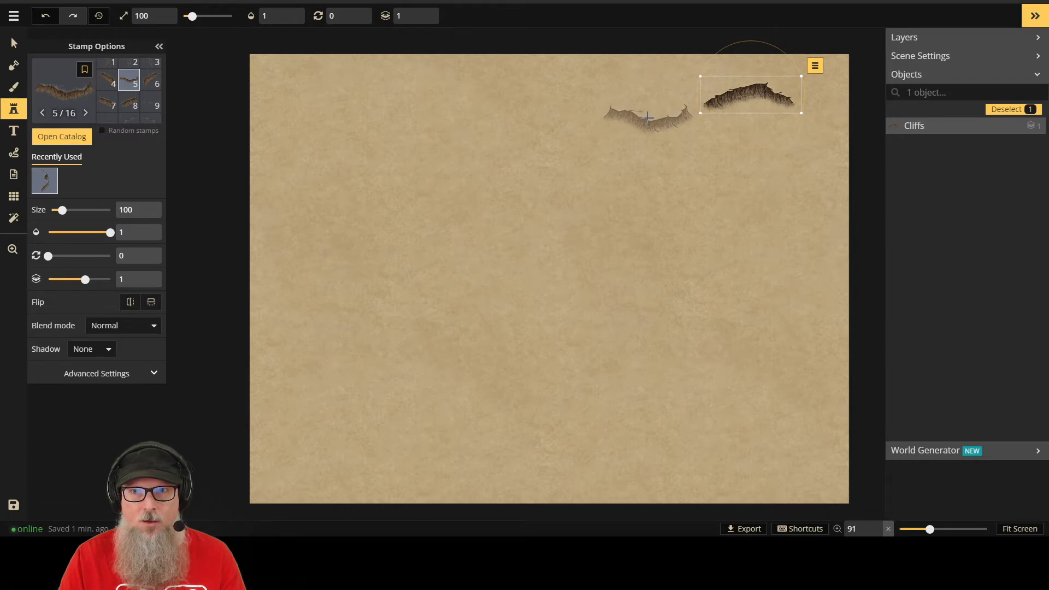
pyautogui.click(645, 113)
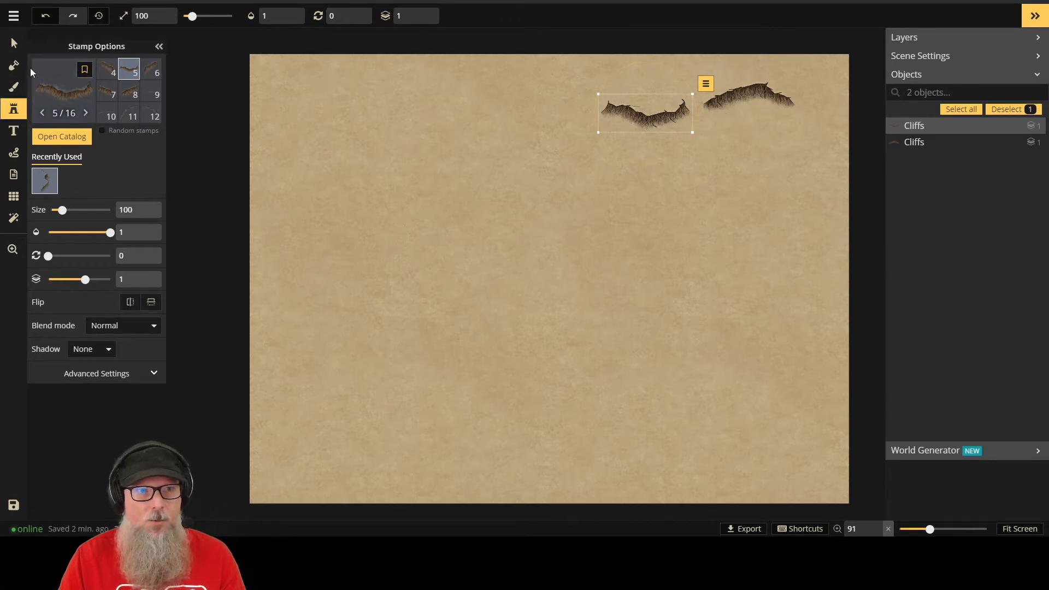
# Step: Select the arched cliff in the map's upper-right area and enlarge it to size 118
pyautogui.click(14, 43)
pyautogui.click(779, 97)
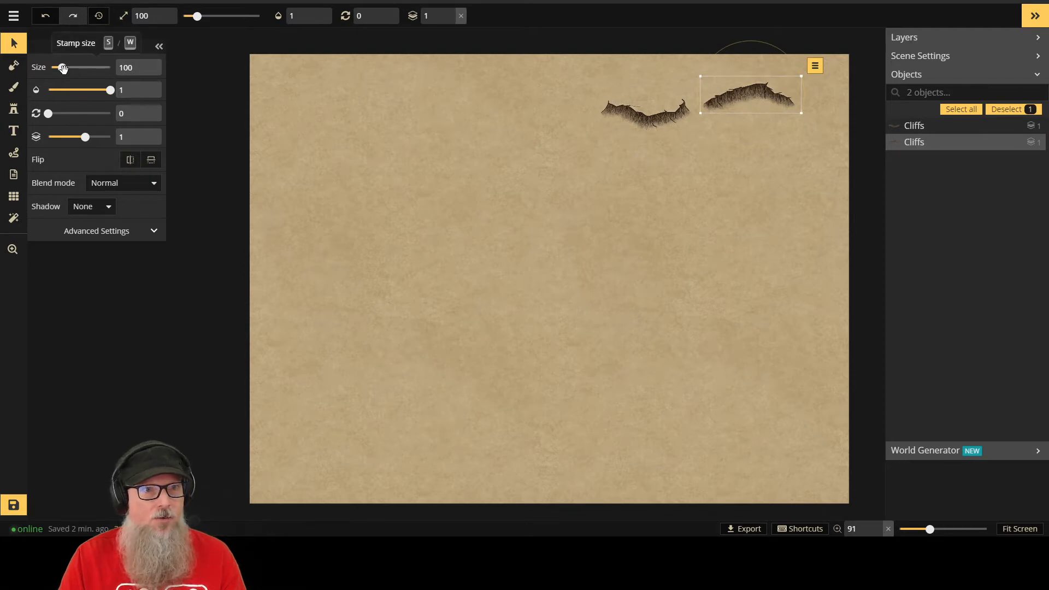
pyautogui.click(148, 64)
pyautogui.click(148, 65)
pyautogui.click(148, 64)
pyautogui.click(148, 64)
pyautogui.click(148, 64)
pyautogui.click(148, 64)
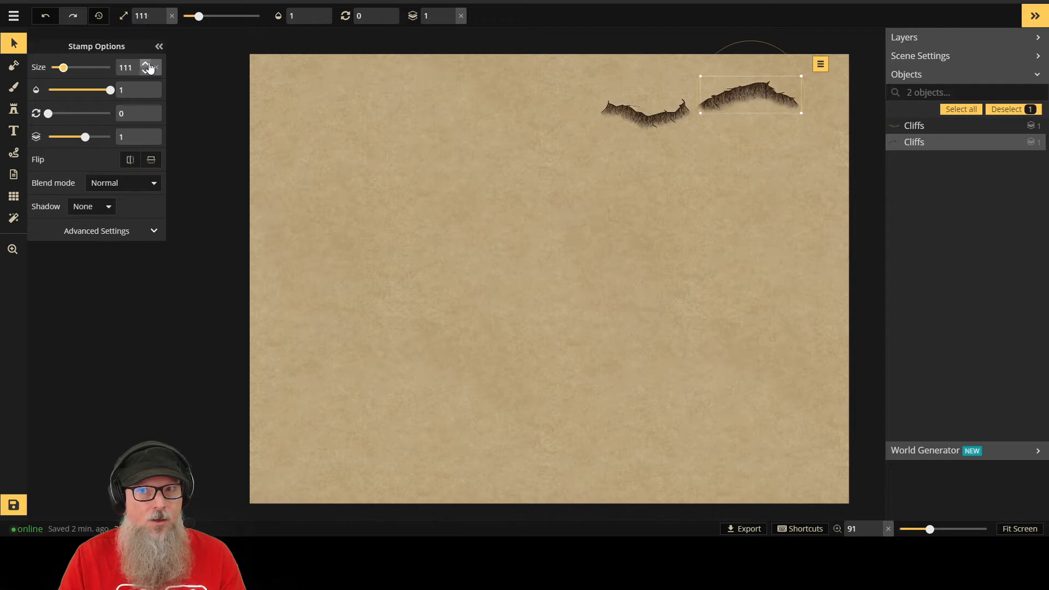
pyautogui.click(148, 65)
pyautogui.click(148, 64)
pyautogui.click(148, 64)
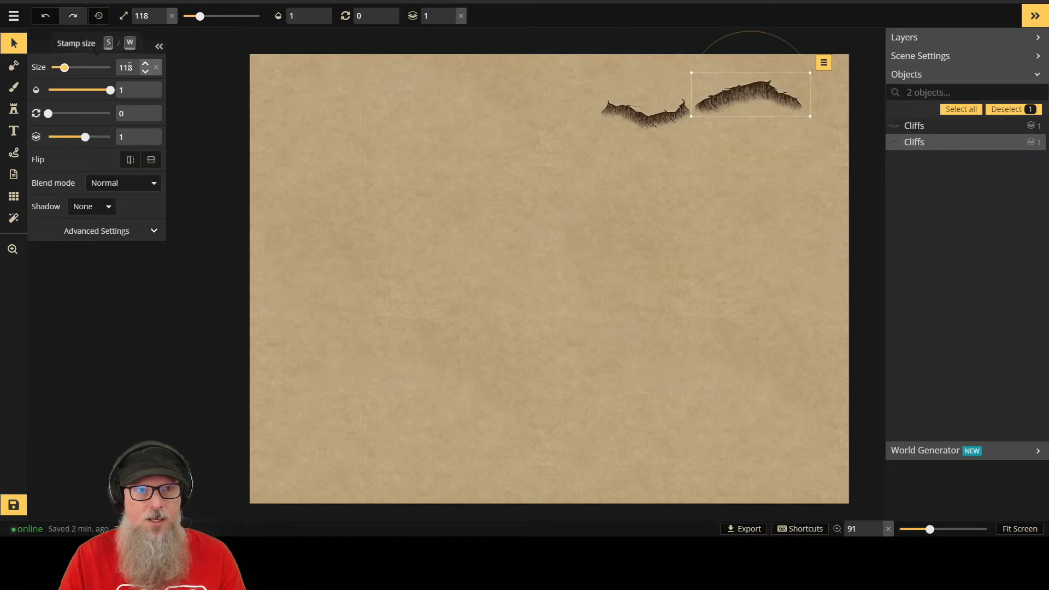
# Step: Set both cliff stamps to size 138, and shift the left cliff down and left to open a gap between them
pyautogui.moveTo(137, 67); pyautogui.dragTo(42, 61)
pyautogui.write('138')
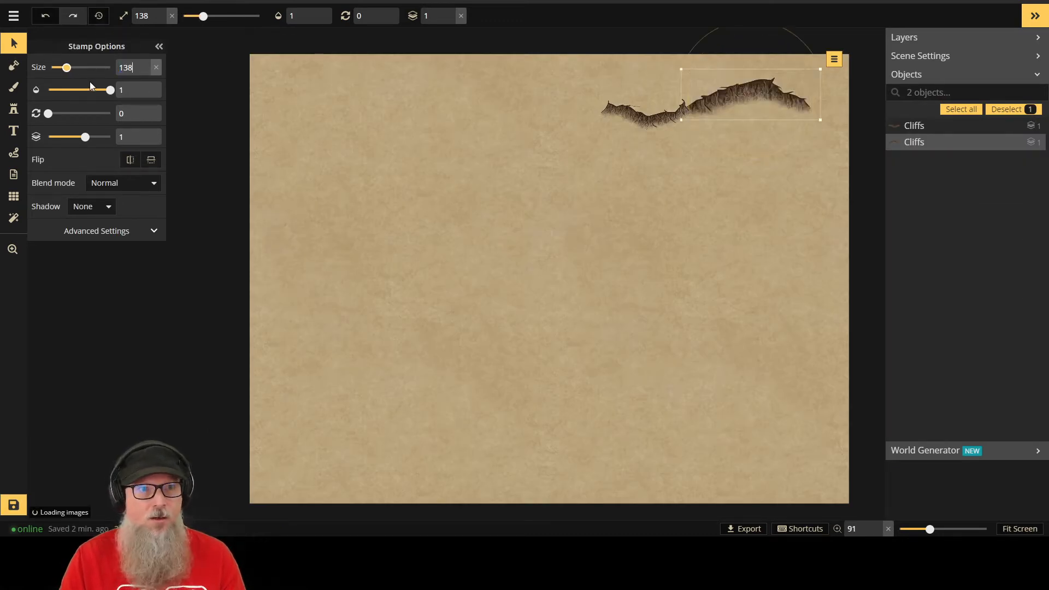
pyautogui.click(631, 120)
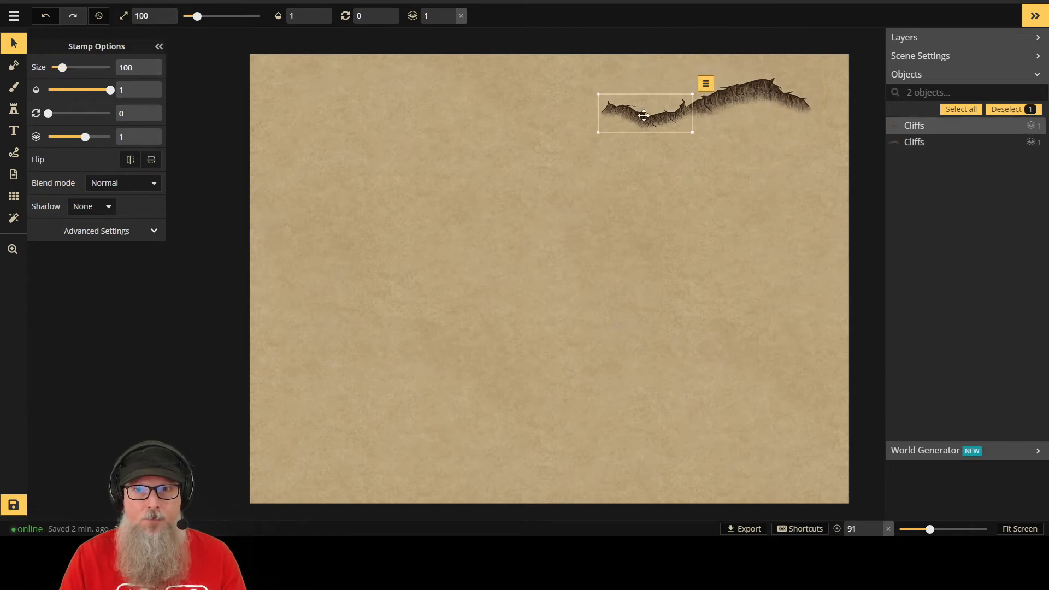
pyautogui.doubleClick(144, 71)
pyautogui.write('138')
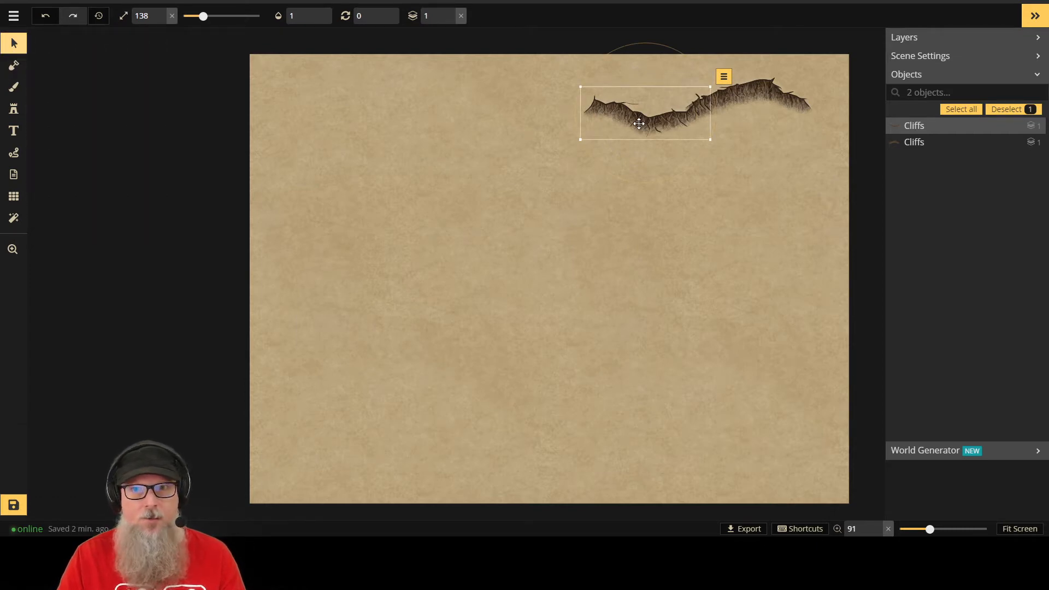
pyautogui.moveTo(646, 127); pyautogui.dragTo(619, 144)
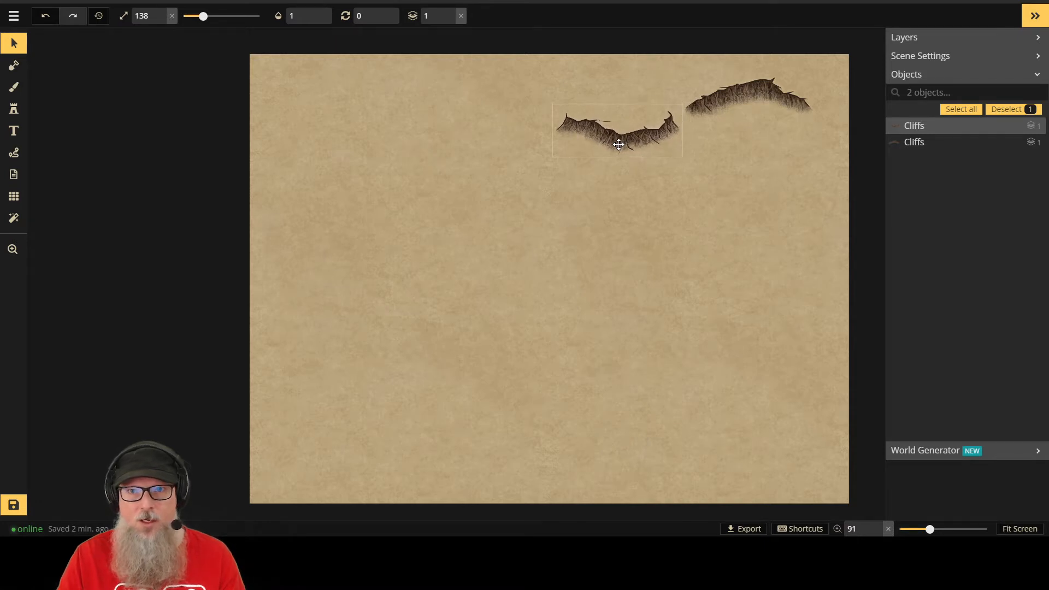
# Step: Search the stamp catalog for "waterfall" and load the Waterfalls stamp set from the Nature category
pyautogui.click(14, 87)
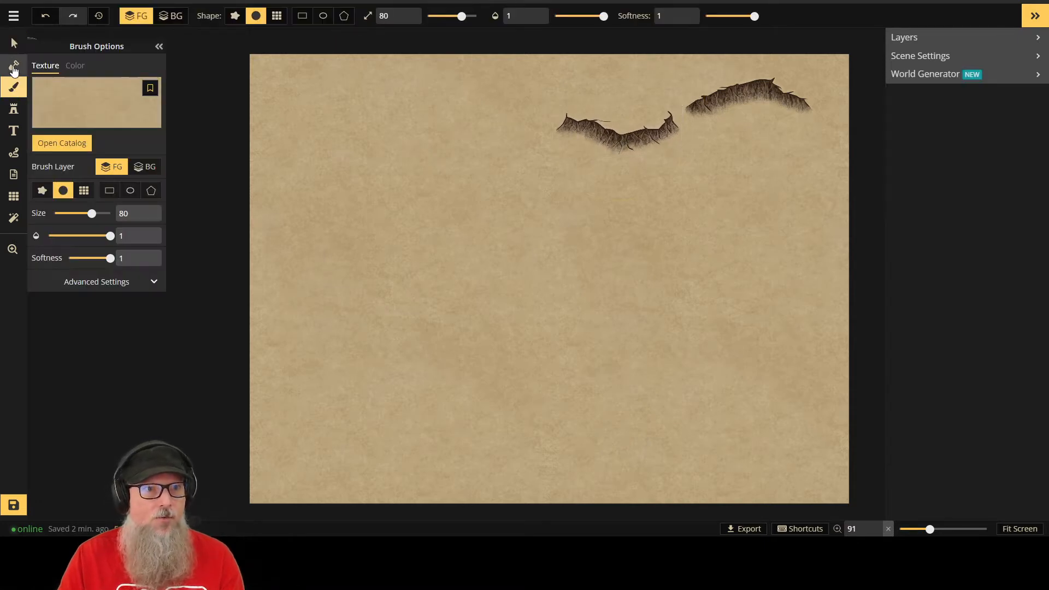
pyautogui.click(14, 67)
pyautogui.click(14, 109)
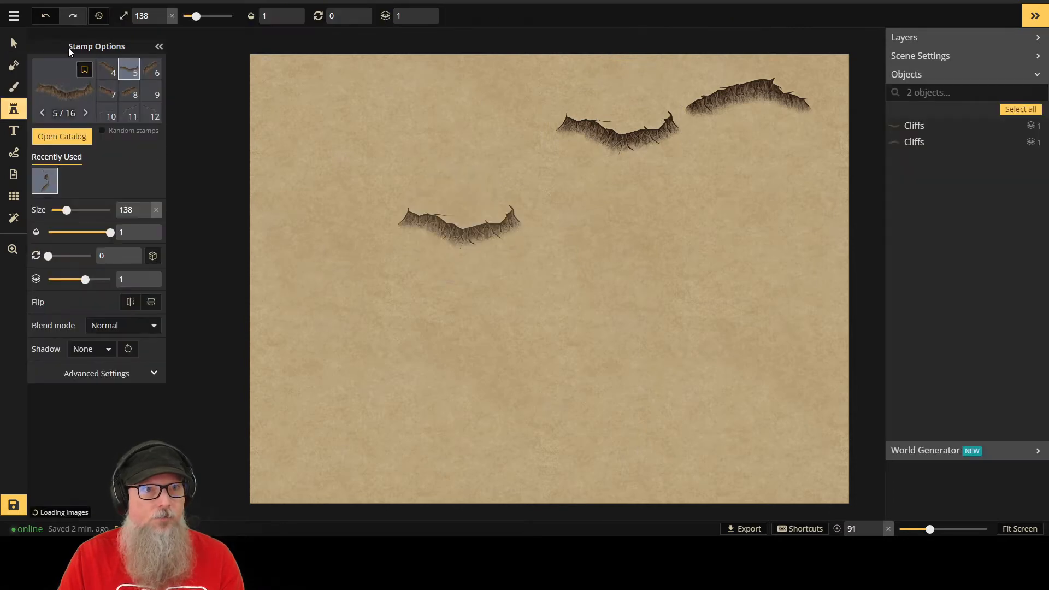
pyautogui.click(60, 137)
pyautogui.press('BackSpace')
pyautogui.press('BackSpace')
pyautogui.press('BackSpace')
pyautogui.press('BackSpace')
pyautogui.press('BackSpace')
pyautogui.press('BackSpace')
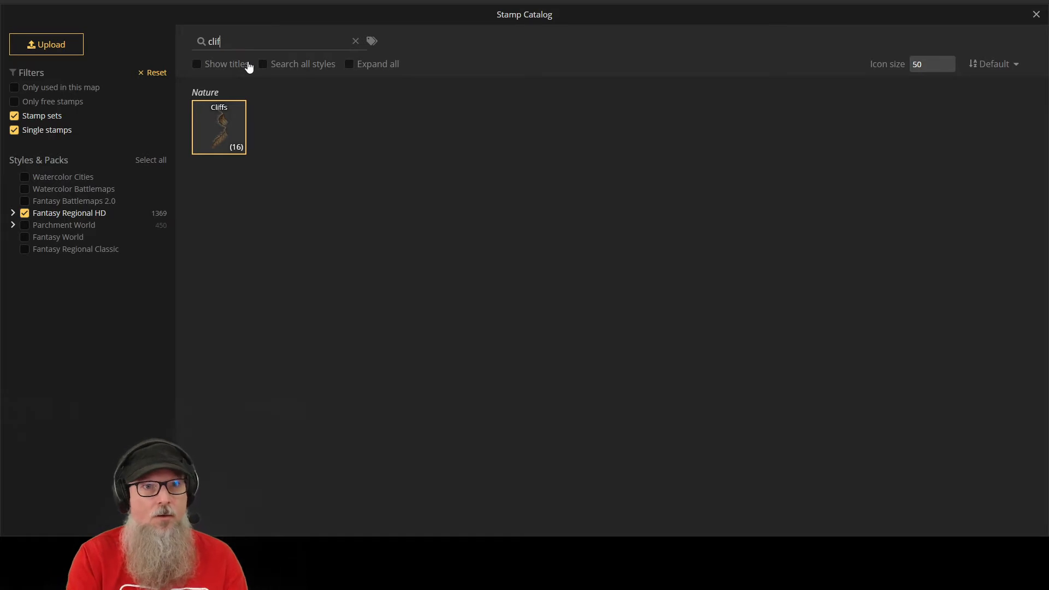
pyautogui.write('waterfall')
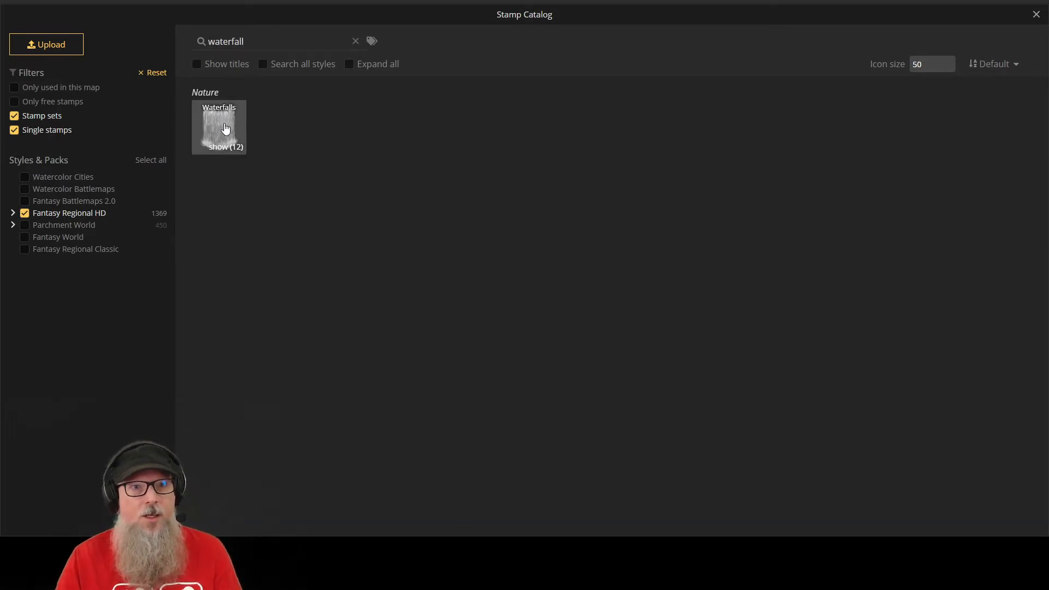
pyautogui.click(224, 122)
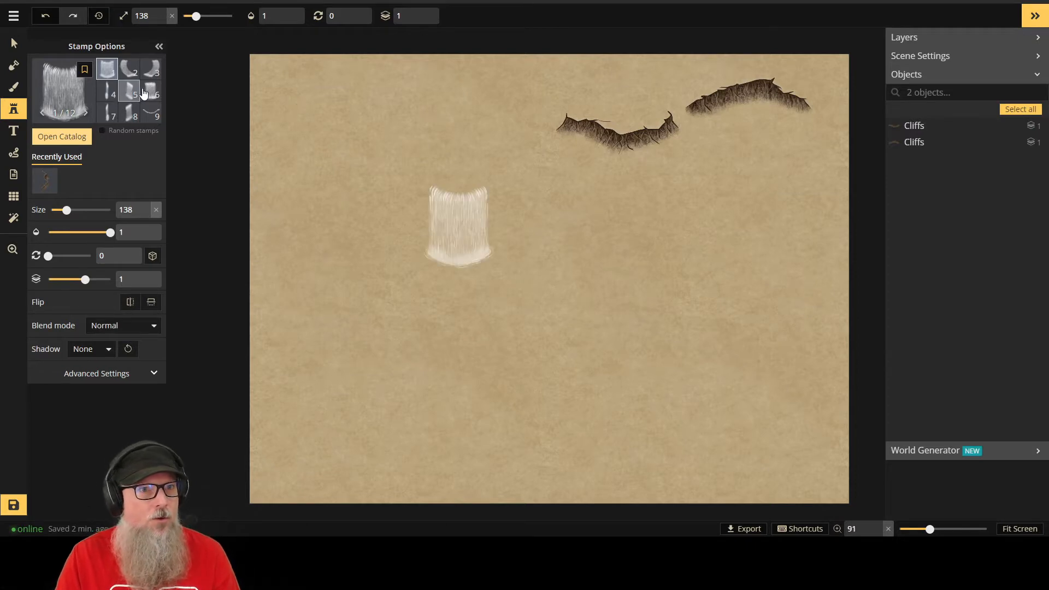
# Step: Select the waterfall beside the red-roofed house on the reference village map to check its stamp size
pyautogui.scroll(-1, 109, 97)
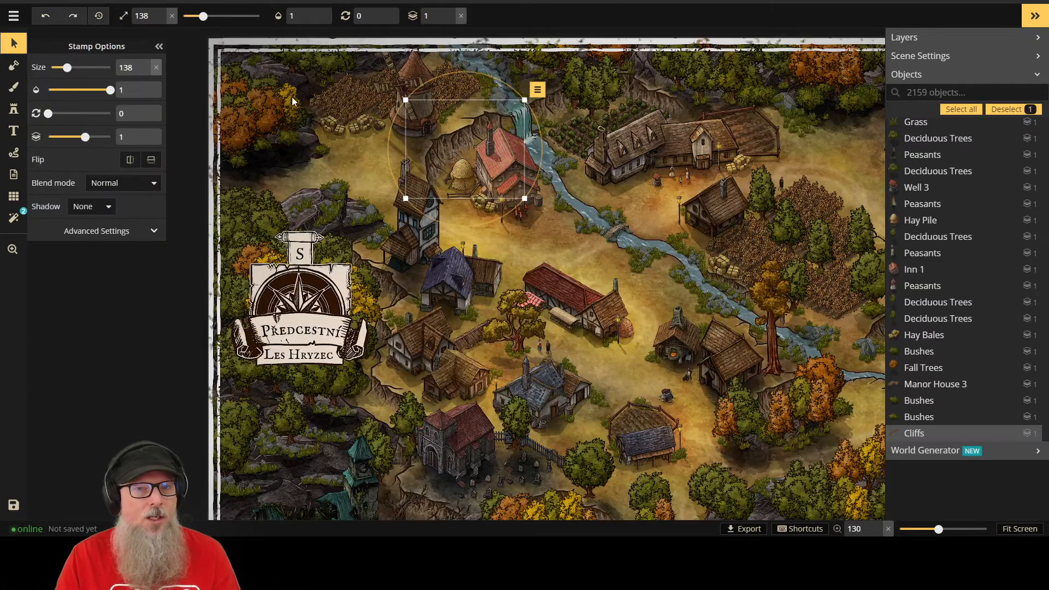
pyautogui.click(518, 117)
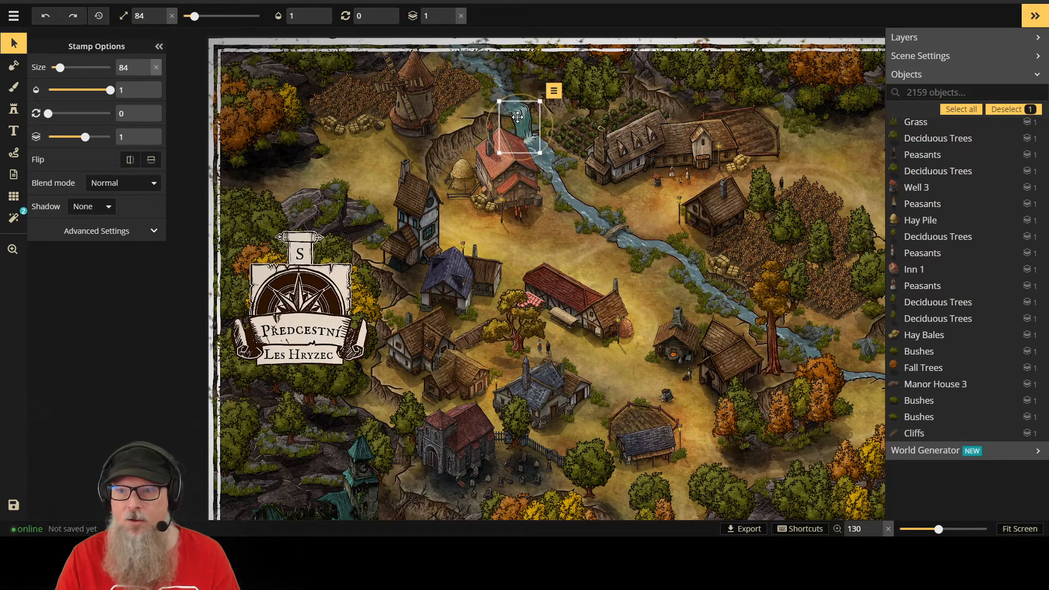
pyautogui.scroll(-1, 1022, 282)
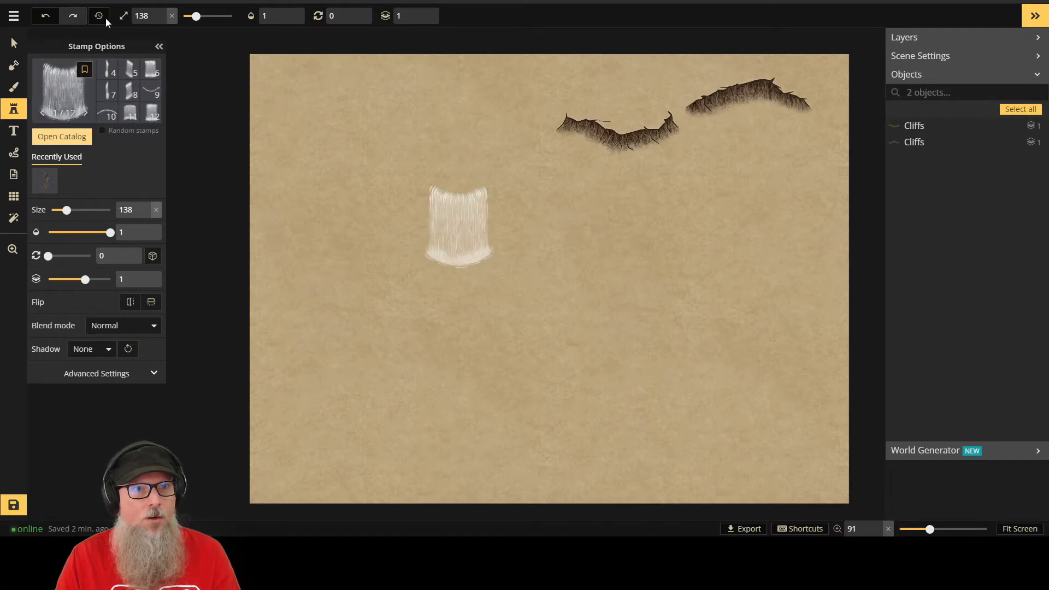
# Step: Include all style packs in the catalog's waterfall search, adding Fantasy Battlemaps 2.0, Fantasy World, Fantasy Regional Classic, both Watercolor packs and Parchment World
pyautogui.click(77, 134)
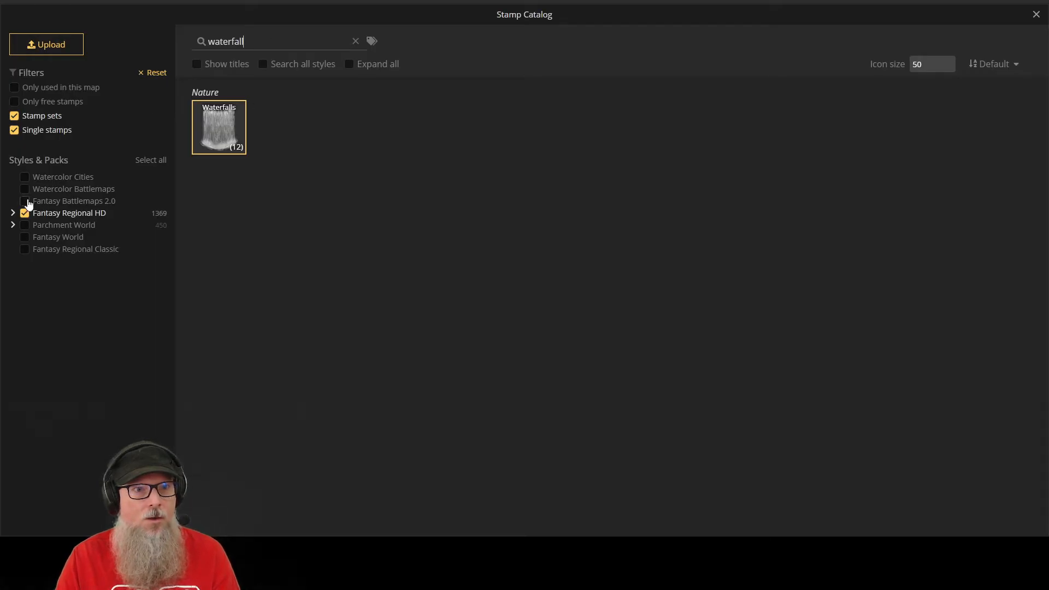
pyautogui.click(26, 201)
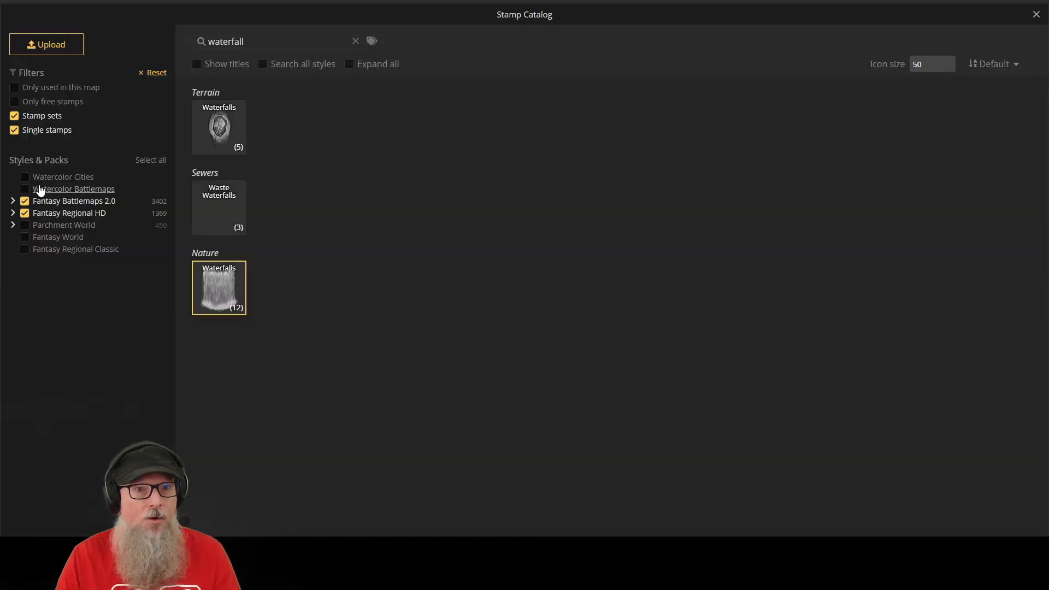
pyautogui.click(28, 239)
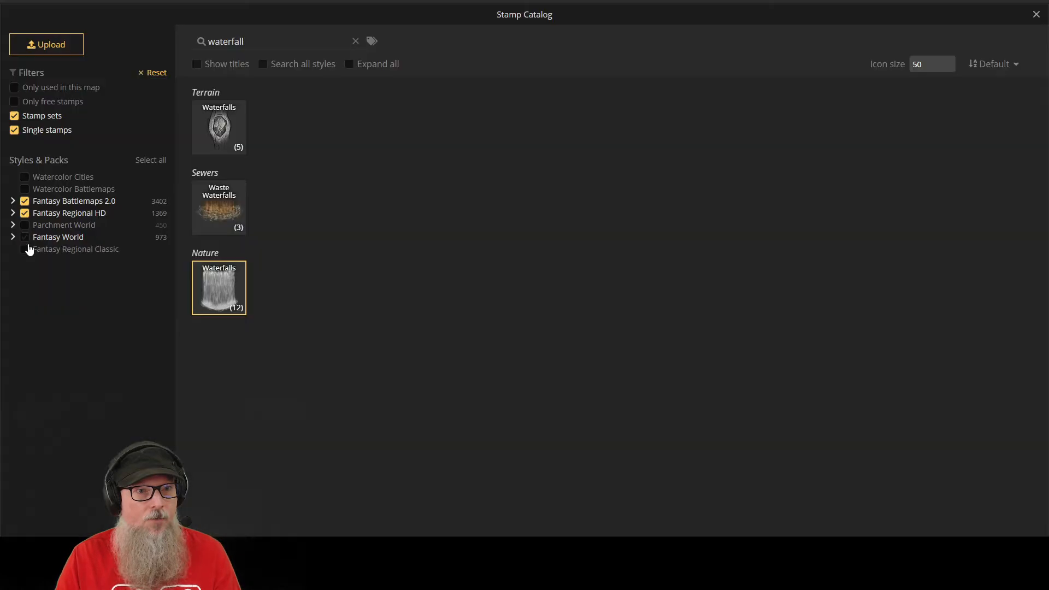
pyautogui.click(25, 249)
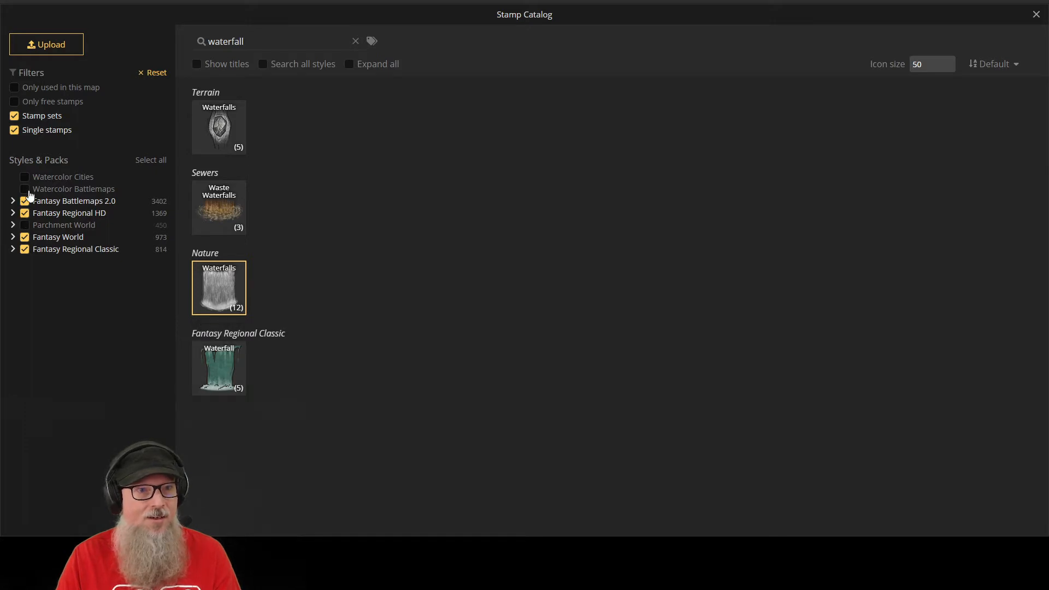
pyautogui.click(27, 186)
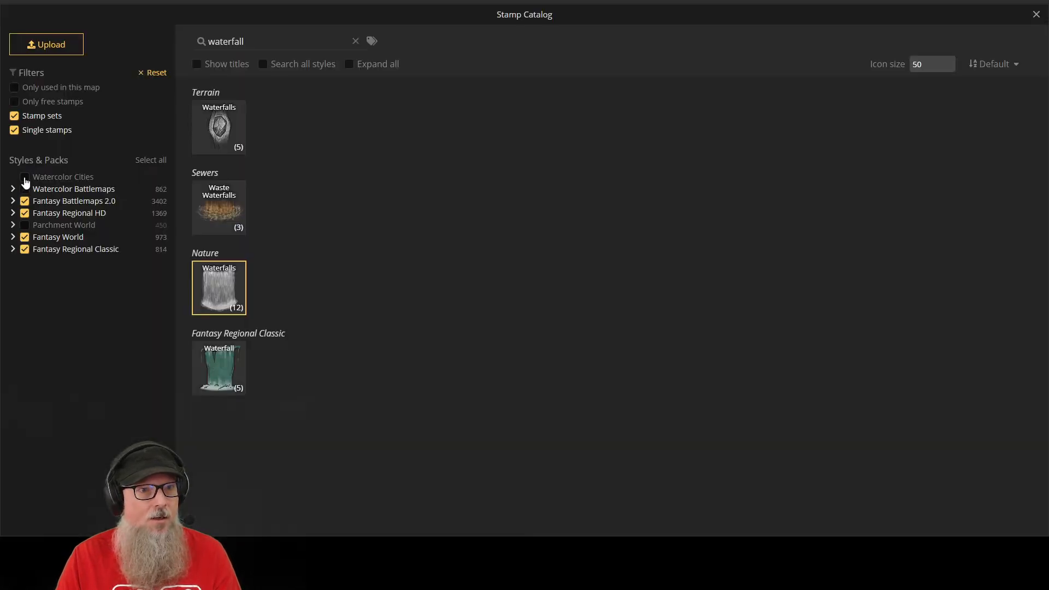
pyautogui.click(23, 239)
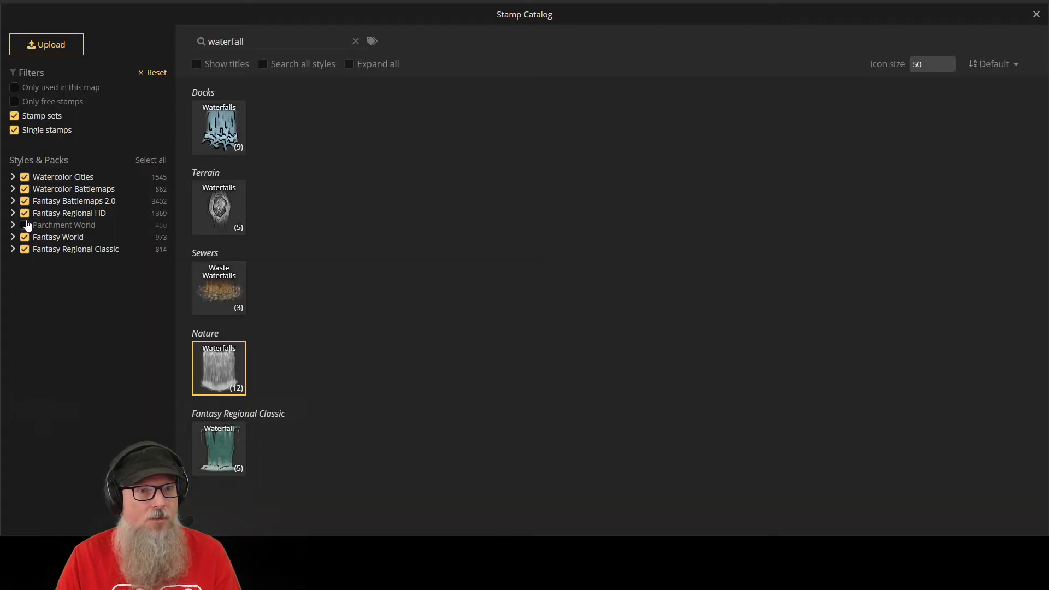
pyautogui.click(26, 226)
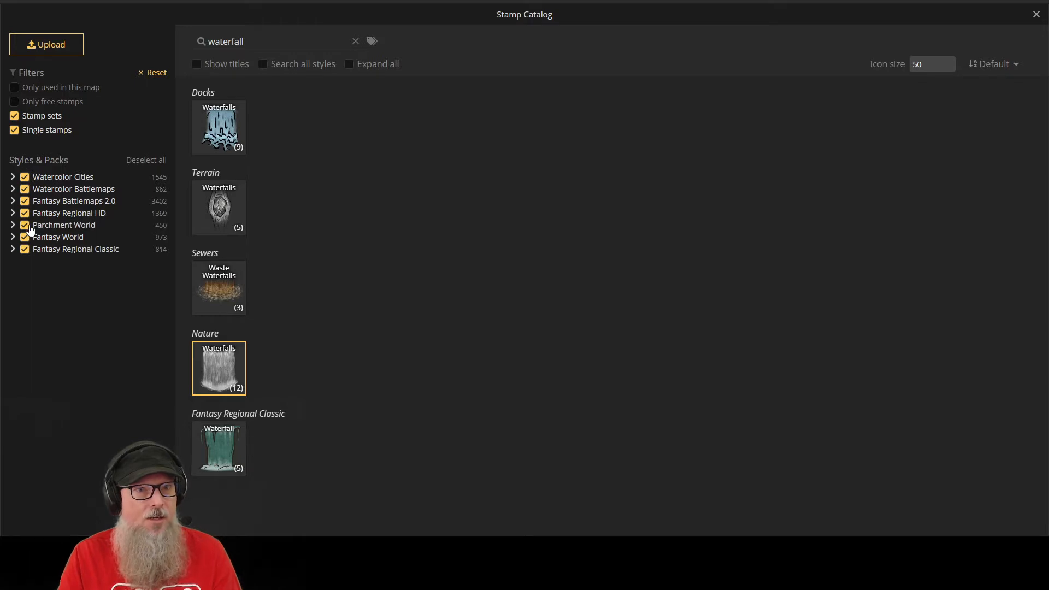
# Step: Load the Fantasy Regional Classic Waterfall stamp set and place variant 4 in the gap between the two cliffs
pyautogui.click(222, 129)
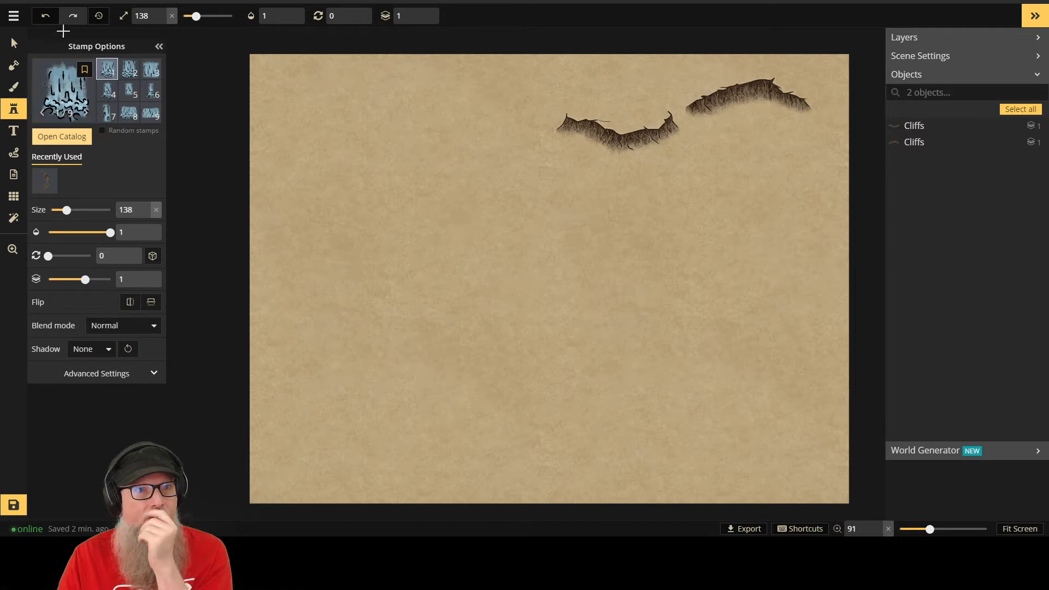
pyautogui.click(60, 136)
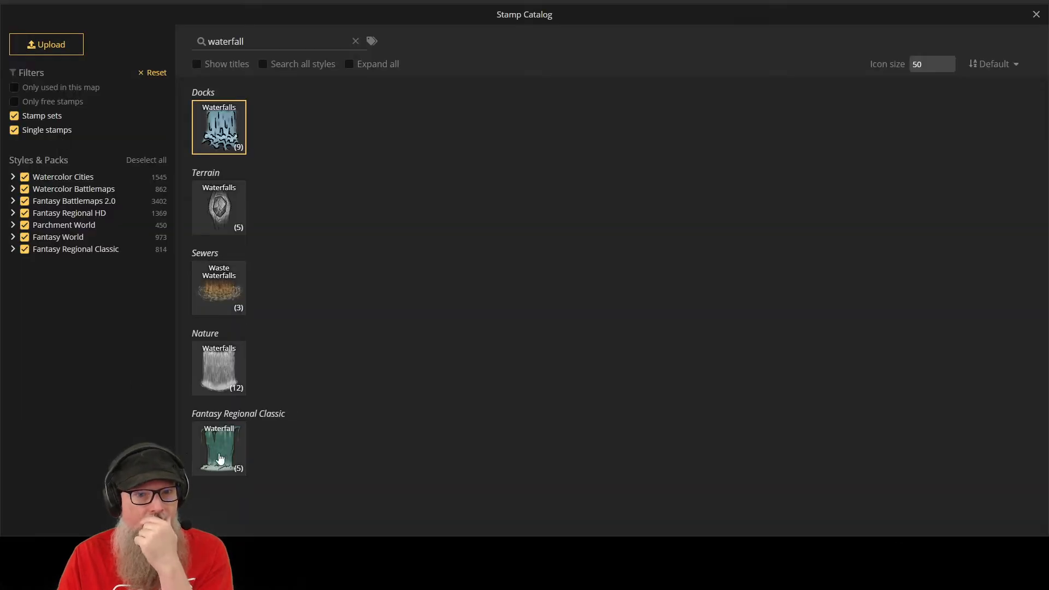
pyautogui.click(220, 458)
pyautogui.click(458, 224)
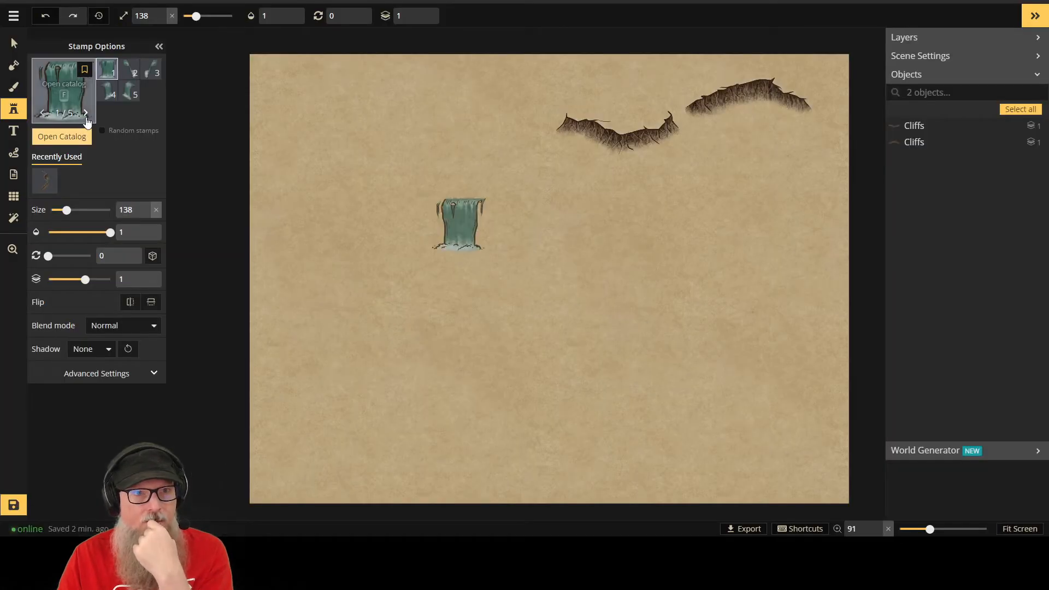
pyautogui.click(110, 92)
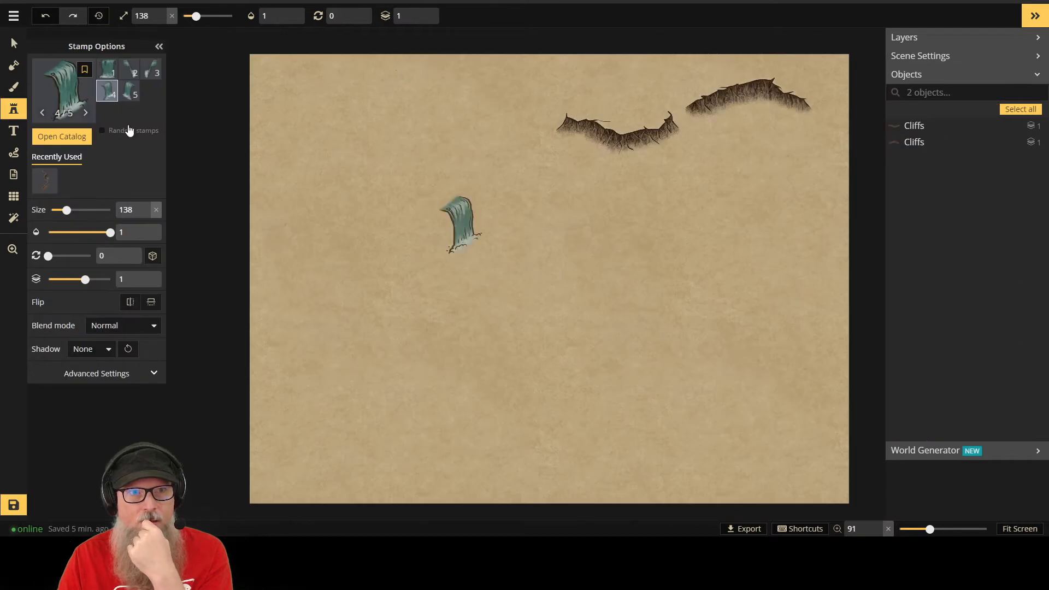
pyautogui.click(678, 115)
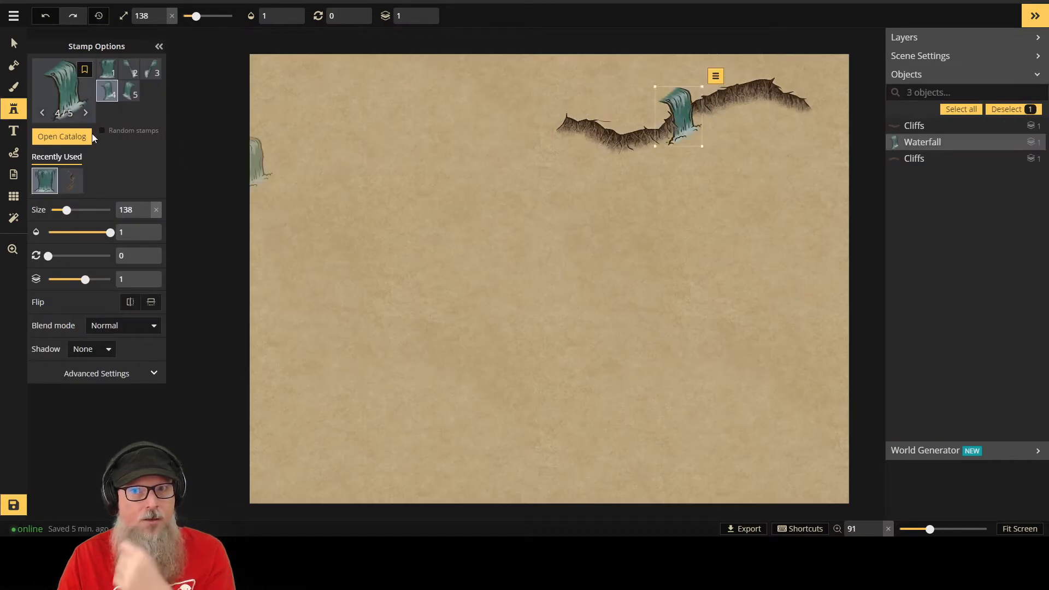
# Step: Set the waterfall's size to 84 and move it slightly right against the end of the arched cliff
pyautogui.moveTo(131, 216); pyautogui.dragTo(127, 216)
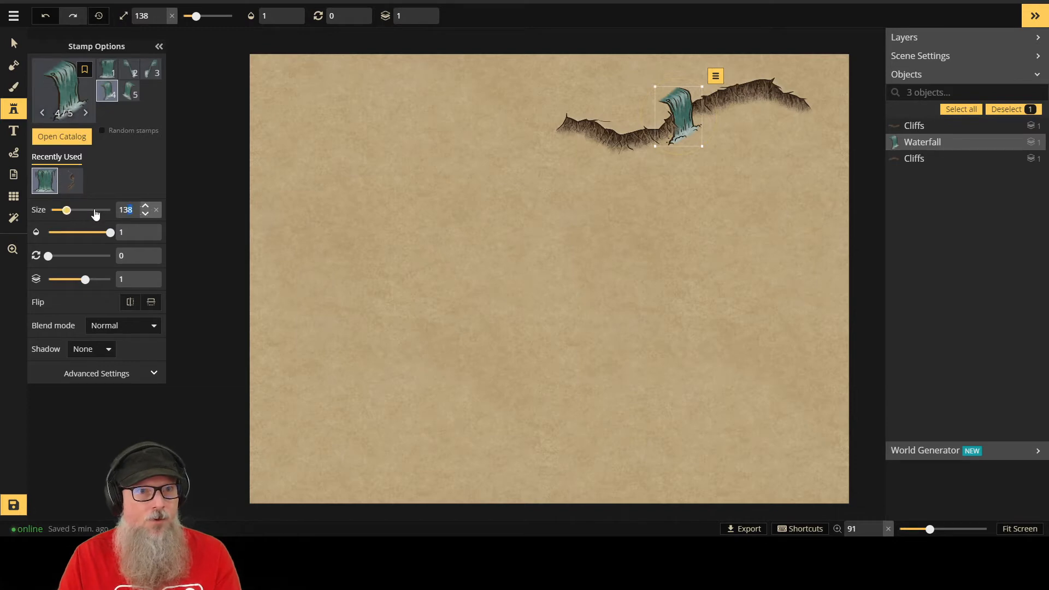
pyautogui.write('84')
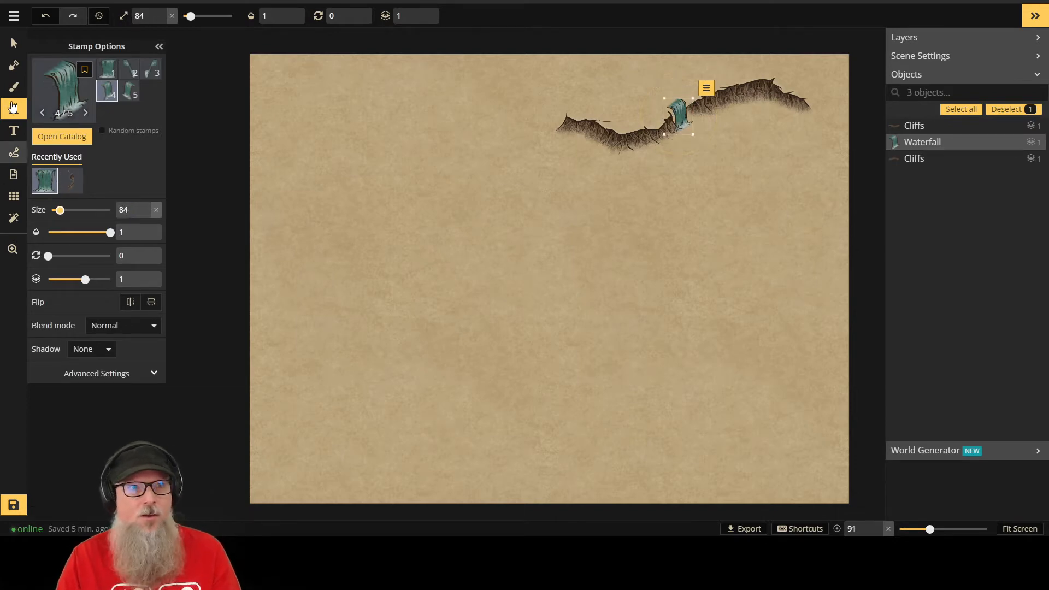
pyautogui.click(14, 44)
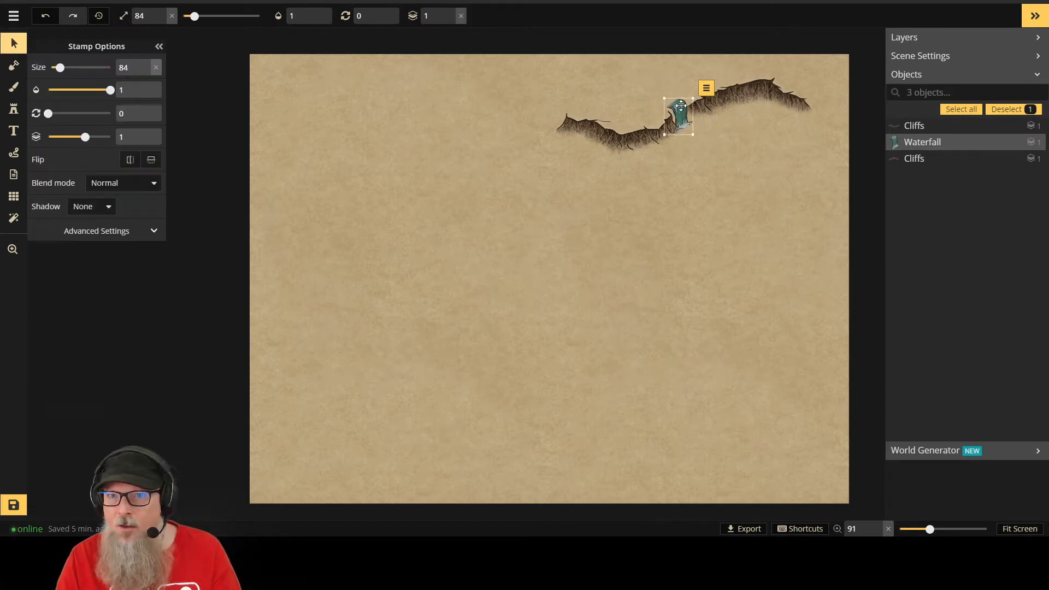
pyautogui.moveTo(680, 109); pyautogui.dragTo(687, 104)
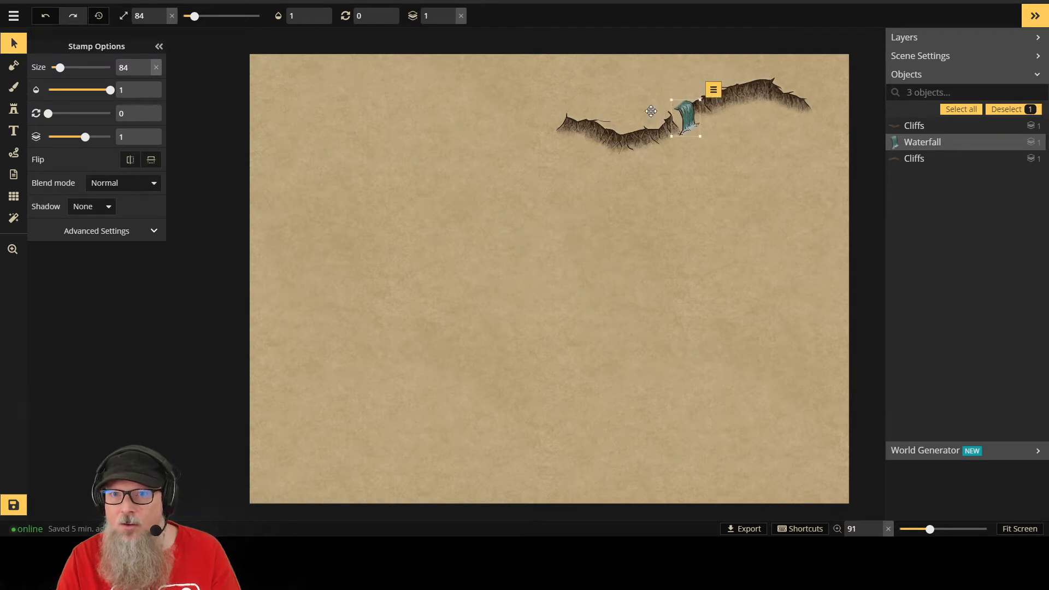
# Step: Move the left cliff right to meet the waterfall, and raise the waterfall to layer 2
pyautogui.click(614, 134)
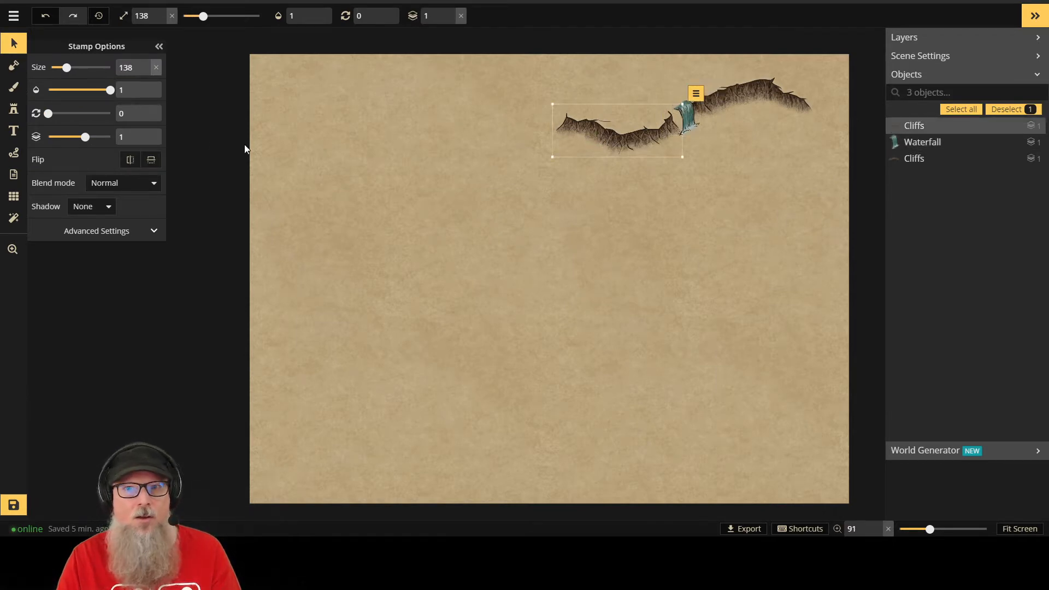
pyautogui.moveTo(618, 145); pyautogui.dragTo(627, 143)
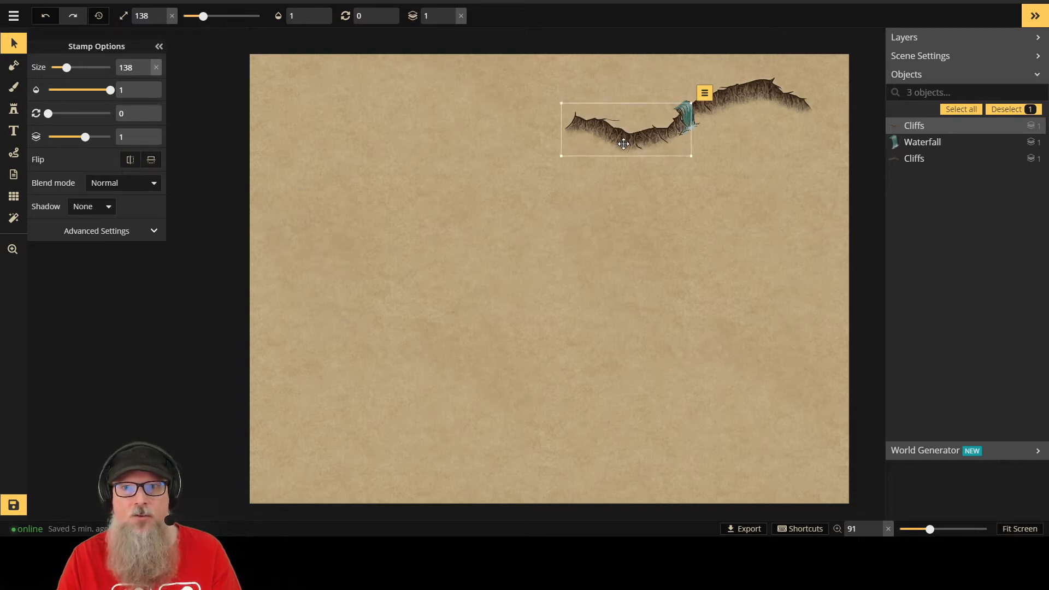
pyautogui.click(685, 109)
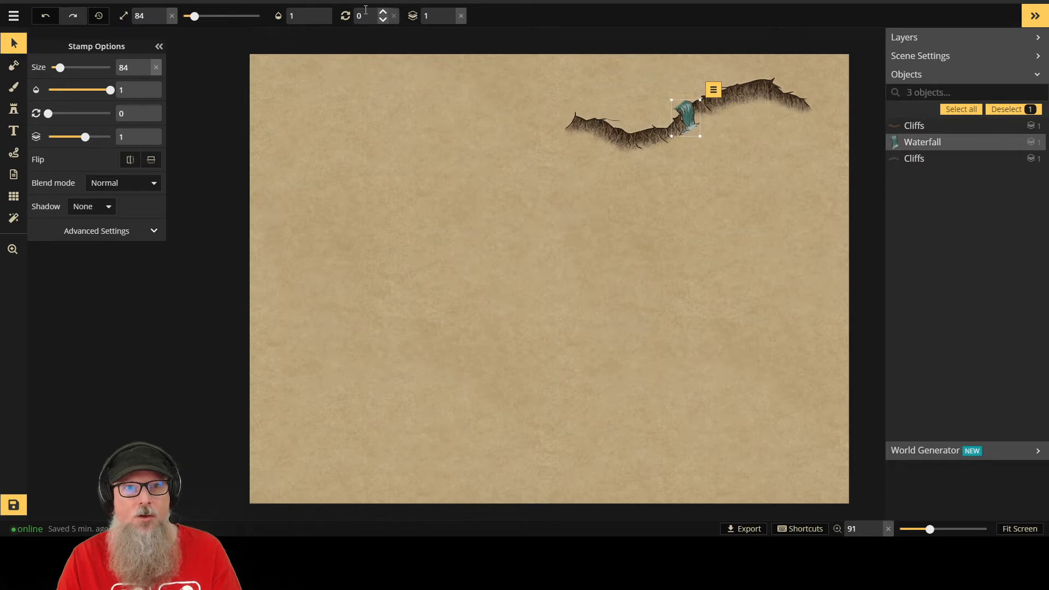
pyautogui.click(450, 14)
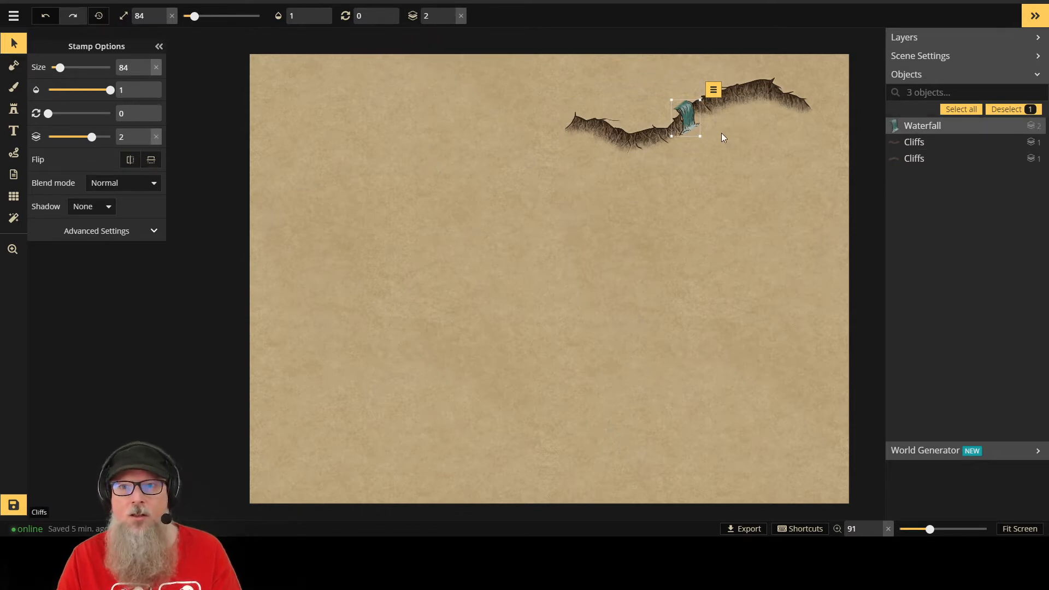
# Step: Nudge the left cliff slightly up and the arched cliff left and down so both meet behind the waterfall
pyautogui.click(643, 132)
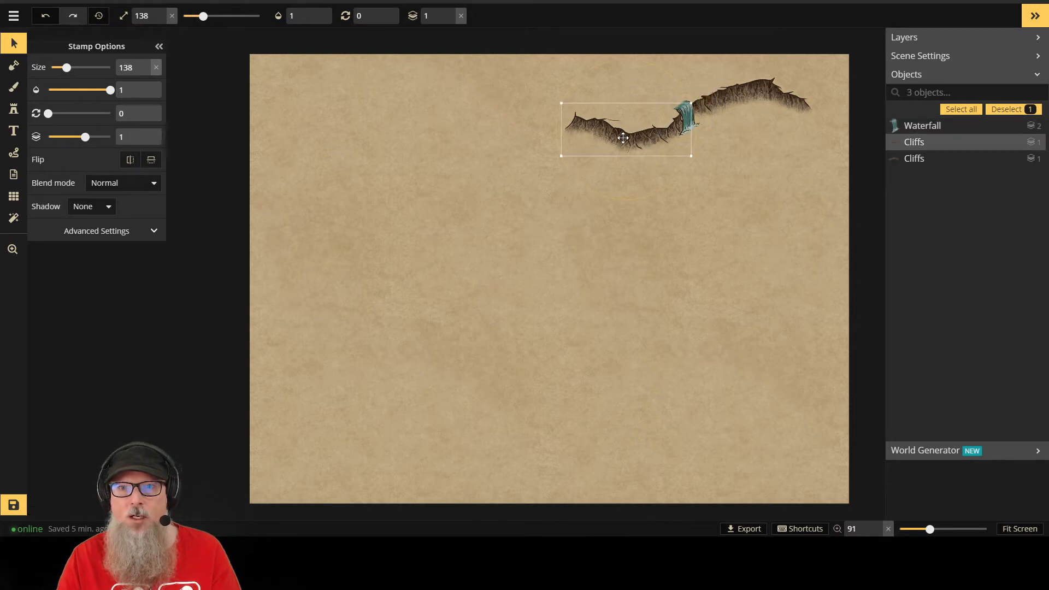
pyautogui.moveTo(629, 138); pyautogui.dragTo(623, 134)
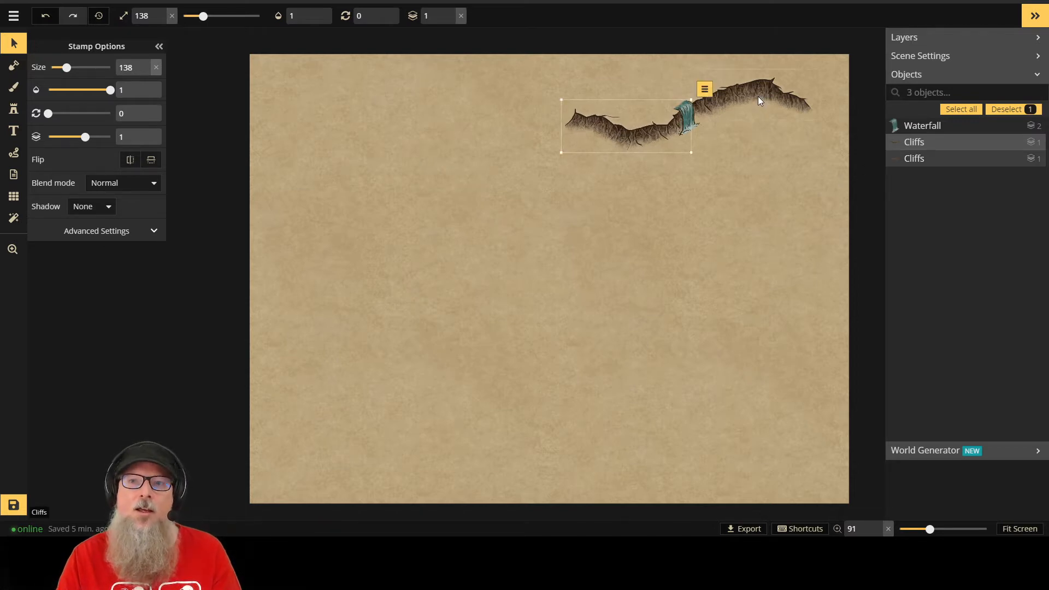
pyautogui.moveTo(746, 101); pyautogui.dragTo(748, 101)
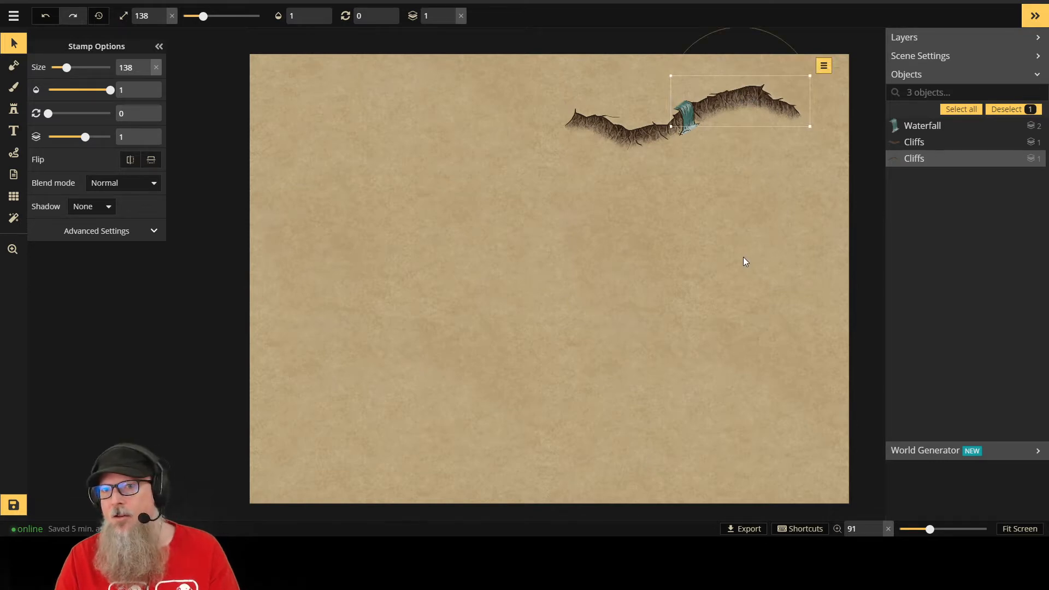
# Step: Save the map with the joined cliffs and waterfall
pyautogui.click(12, 70)
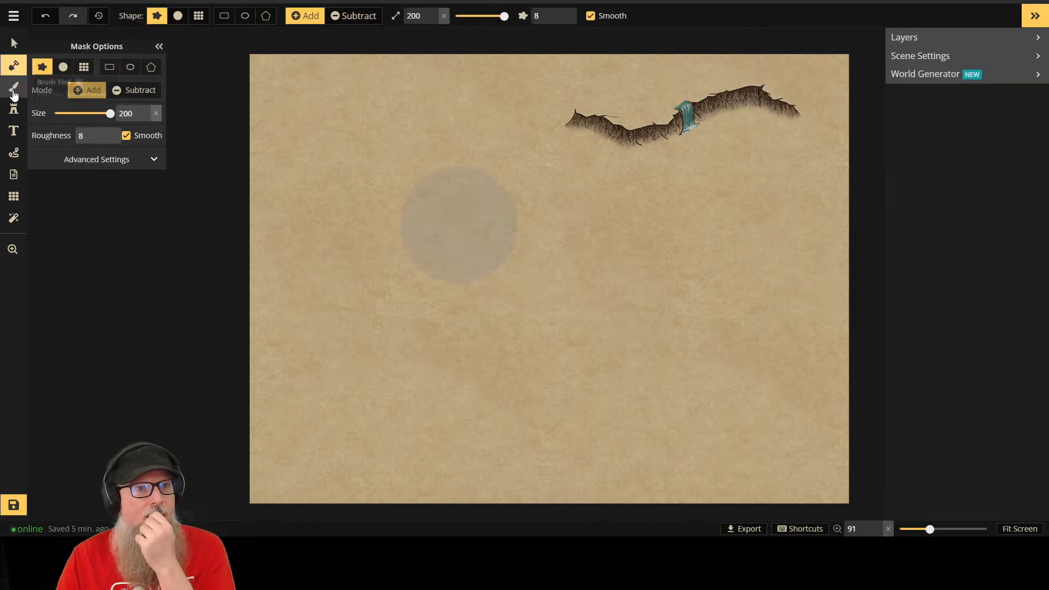
pyautogui.click(15, 505)
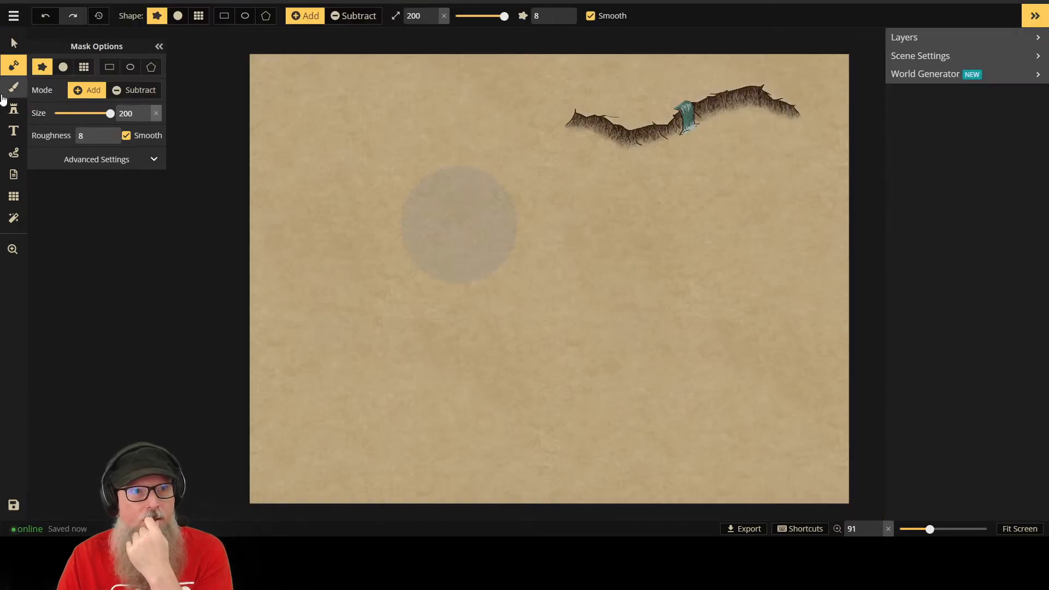
pyautogui.click(14, 86)
pyautogui.click(13, 42)
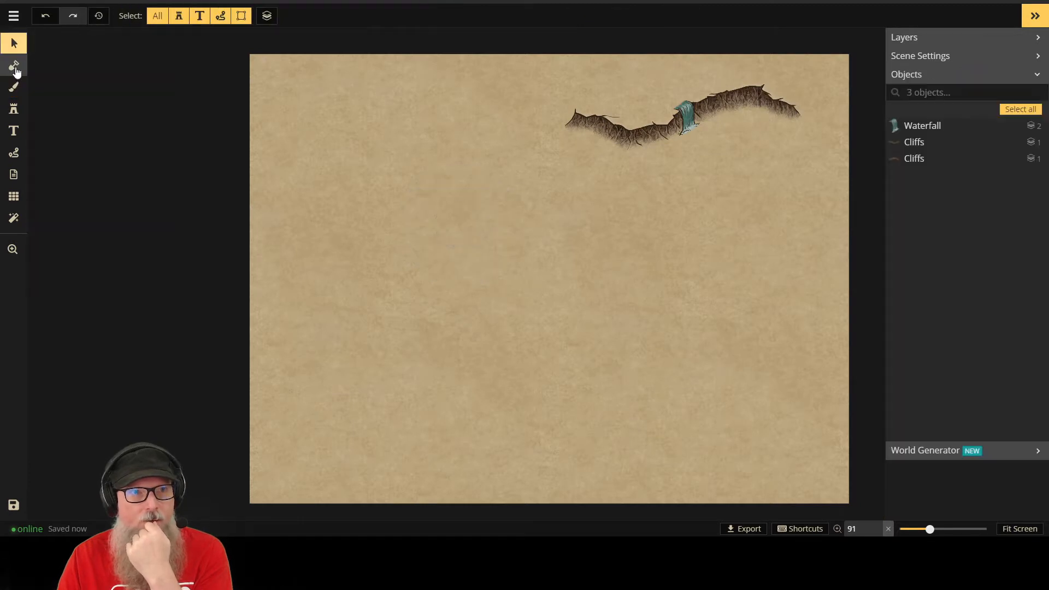
# Step: Set the land mask brush to subtract mode with a size of 17
pyautogui.click(14, 65)
pyautogui.click(354, 17)
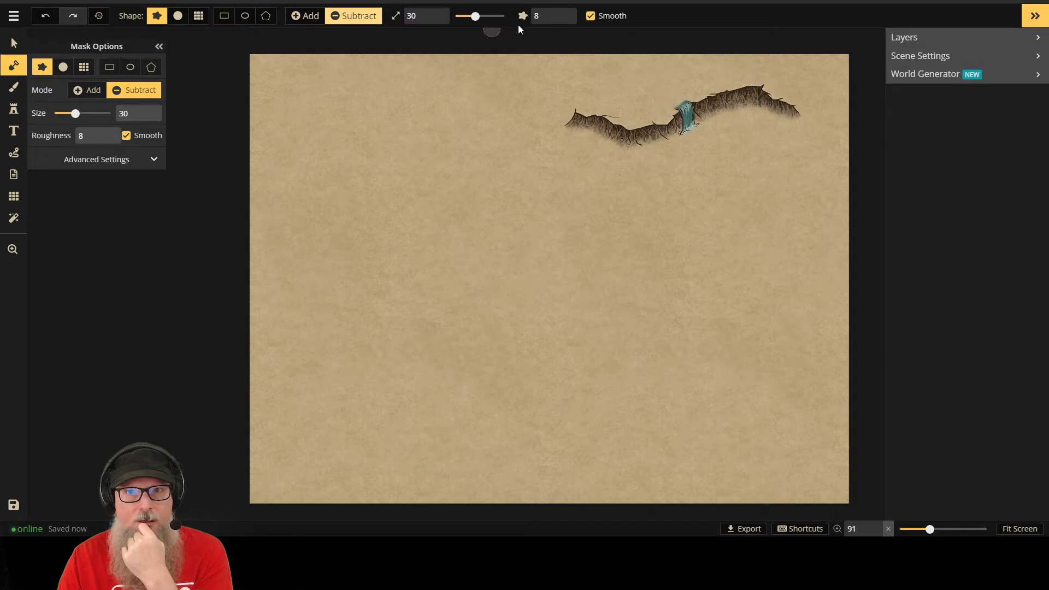
pyautogui.moveTo(474, 16); pyautogui.dragTo(468, 16)
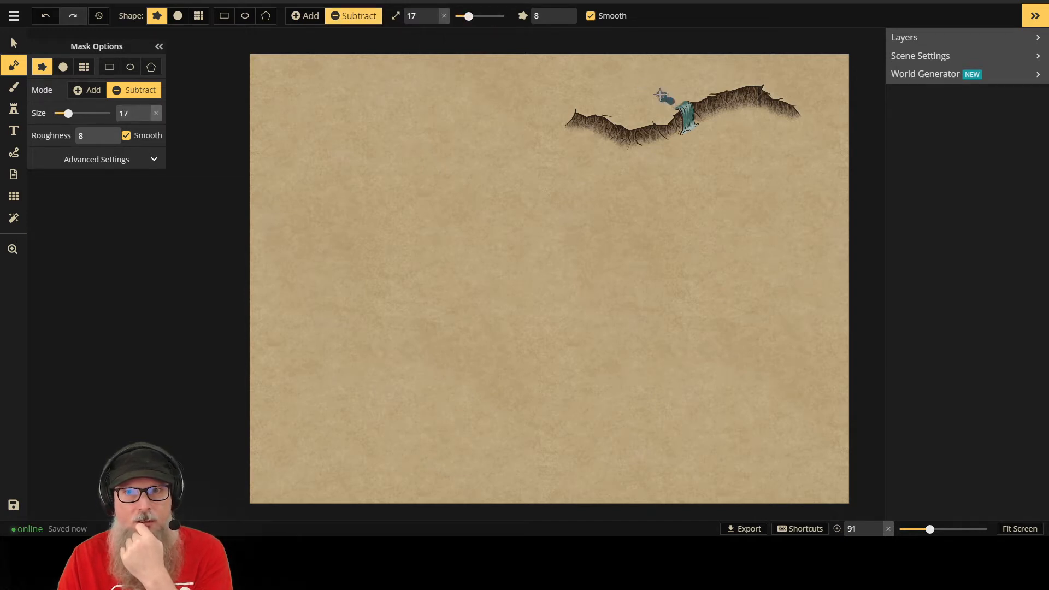
# Step: Try carving a river from the waterfall to the map's upper edge, lowering the roughness to 4 for the second attempt, and undo both strokes
pyautogui.moveTo(667, 100)
pyautogui.mouseDown()
pyautogui.moveTo(651, 77)
pyautogui.moveTo(634, 75)
pyautogui.moveTo(656, 80)
pyautogui.mouseUp()
pyautogui.hotkey('ctrl', 'z')
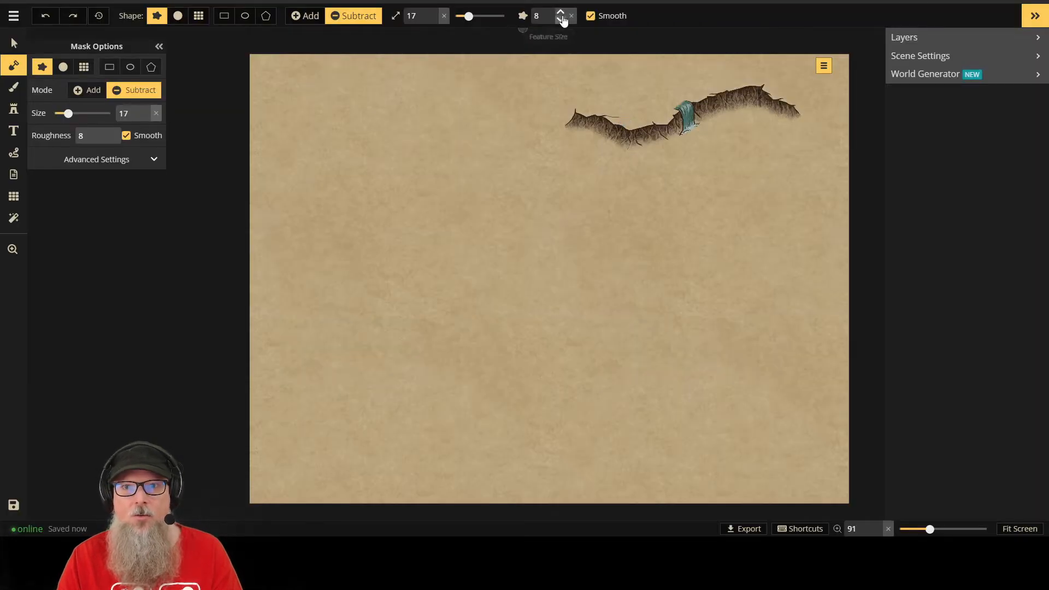
pyautogui.click(562, 21)
pyautogui.click(560, 21)
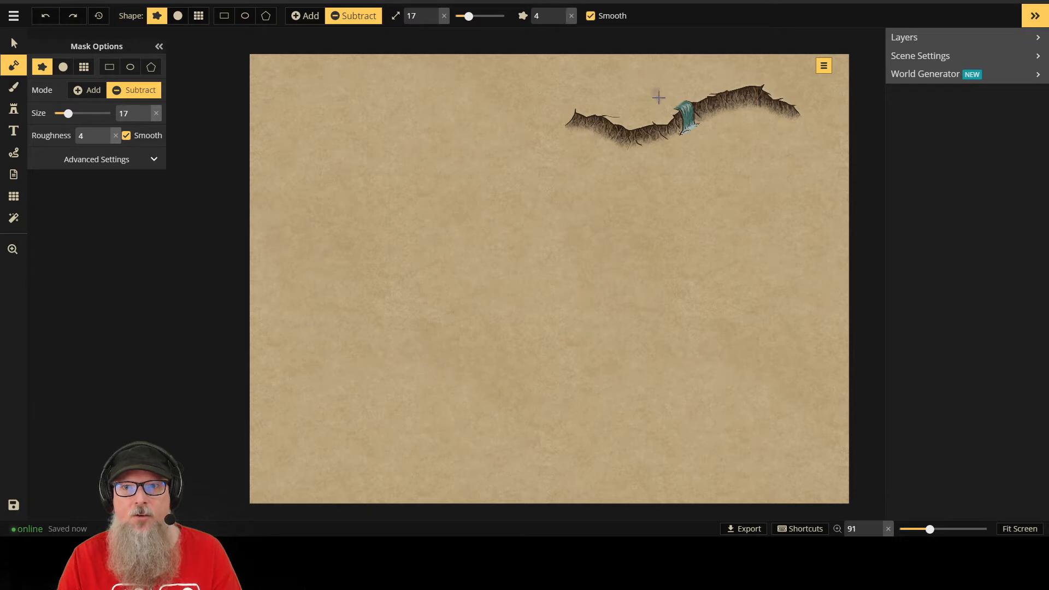
pyautogui.moveTo(669, 101); pyautogui.dragTo(661, 98)
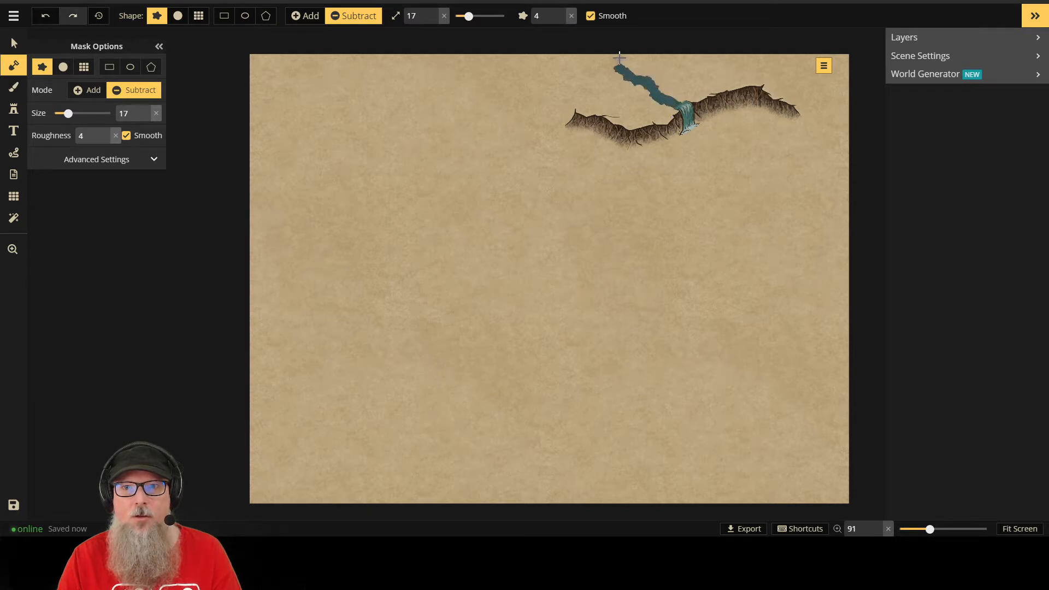
pyautogui.moveTo(624, 49); pyautogui.dragTo(623, 50)
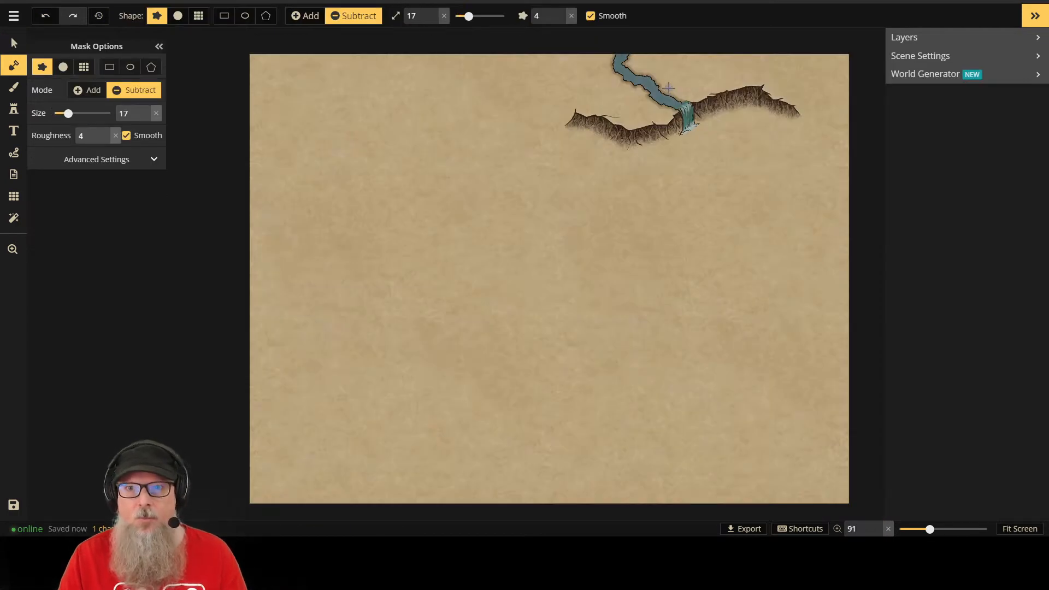
pyautogui.hotkey('ctrl', 'z')
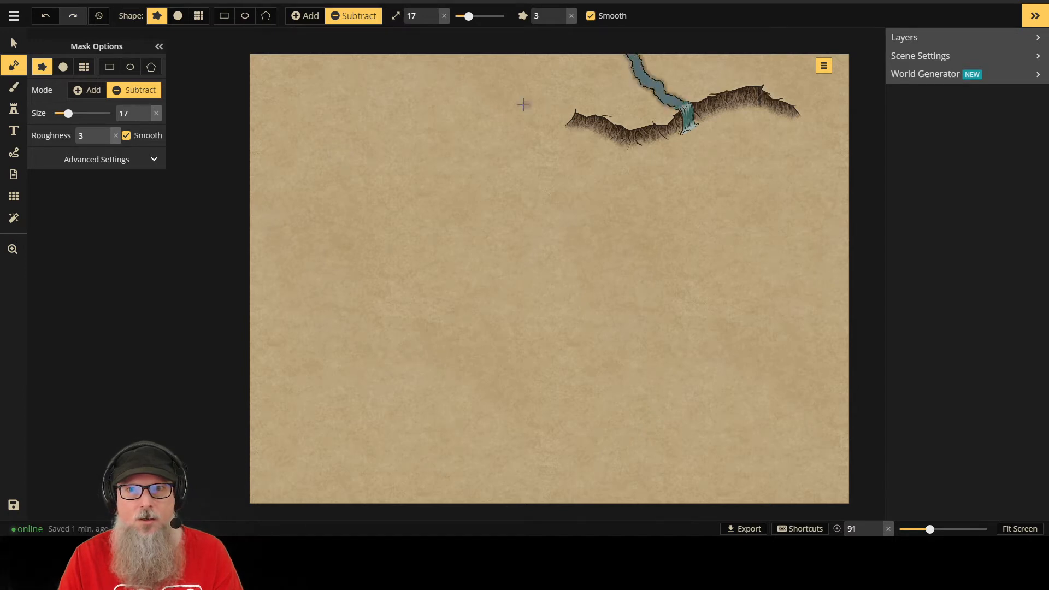
# Step: Try short river strokes above the left cliff with smoothing off, the second at roughness 10, and undo all the carved water
pyautogui.click(591, 17)
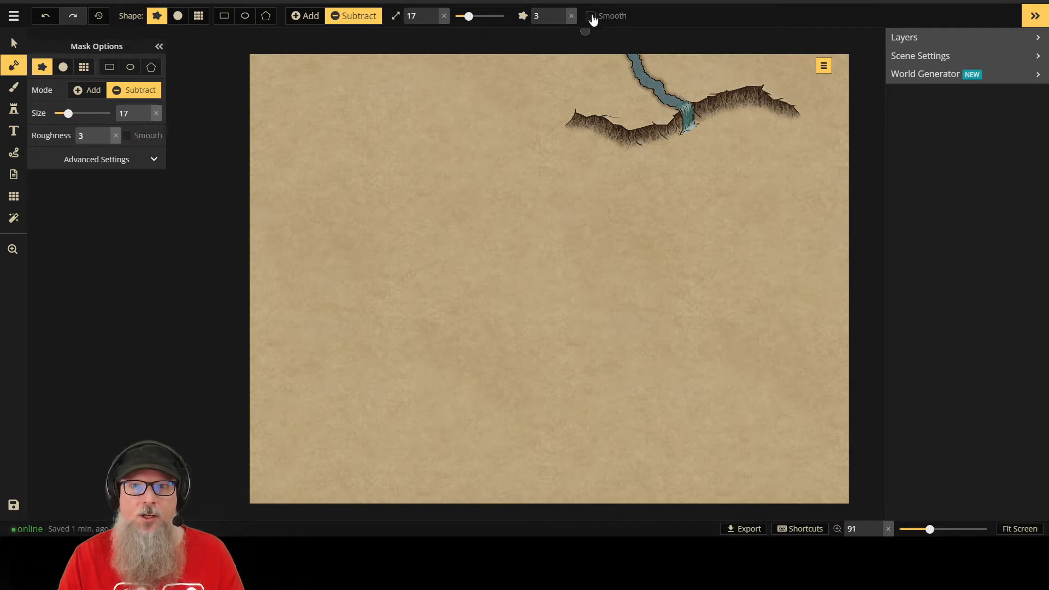
pyautogui.moveTo(552, 64); pyautogui.dragTo(586, 88)
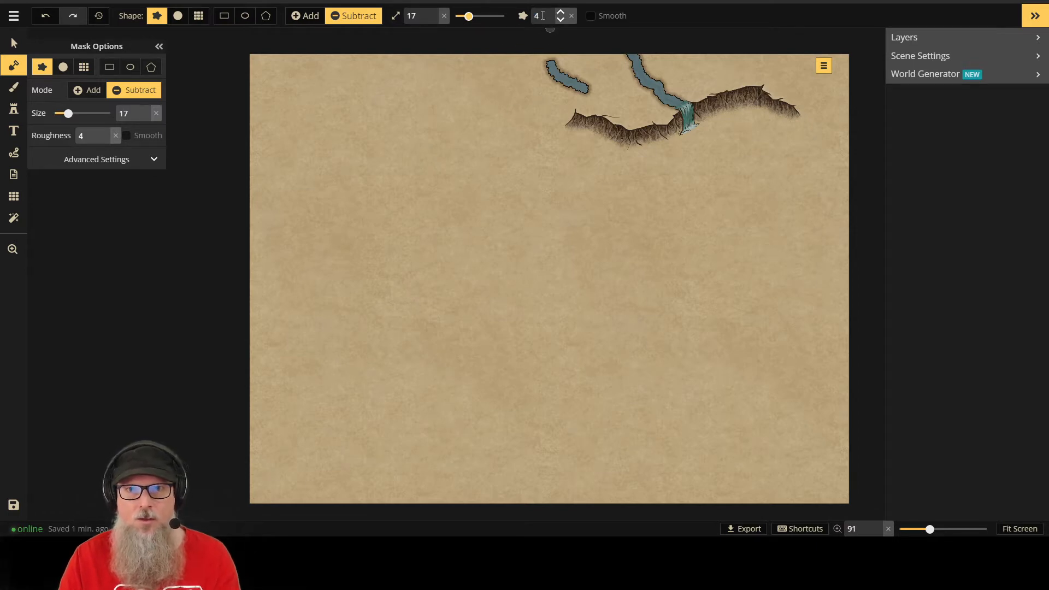
pyautogui.moveTo(542, 16); pyautogui.dragTo(510, 11)
pyautogui.write('10')
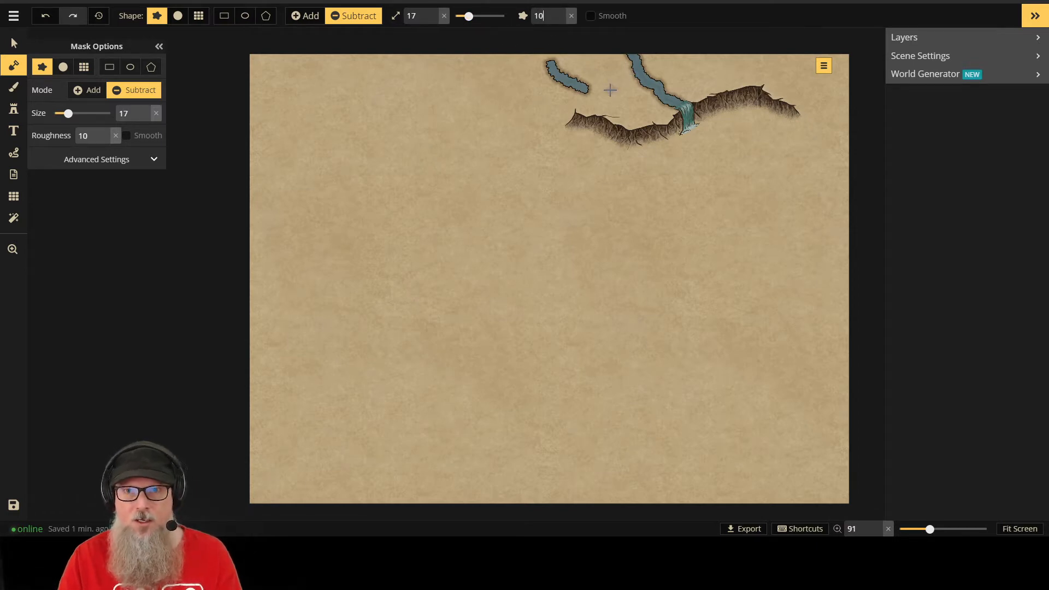
pyautogui.moveTo(607, 86); pyautogui.dragTo(634, 104)
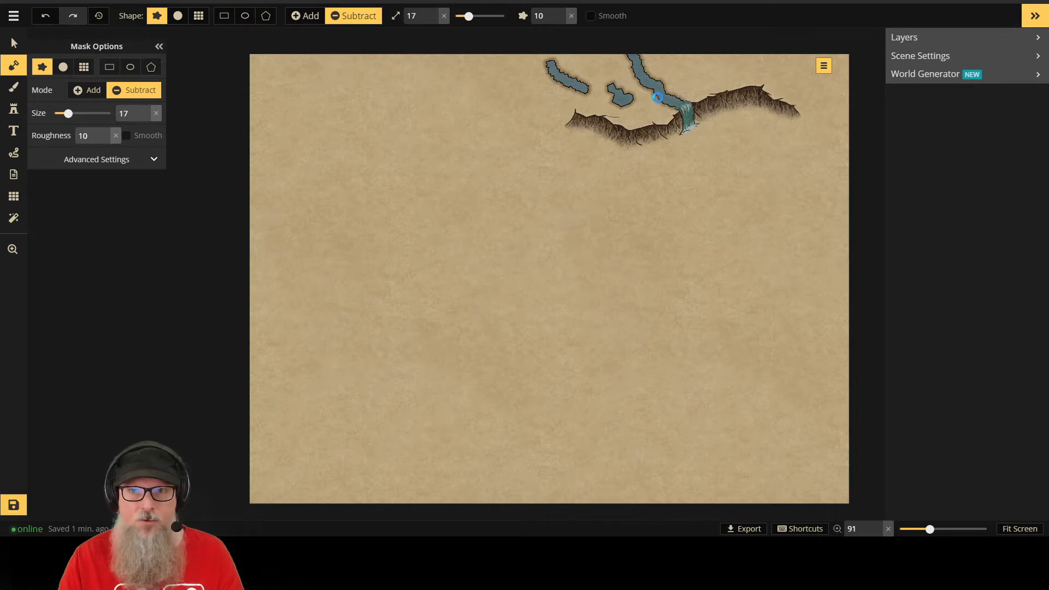
pyautogui.hotkey('ctrl', 'z')
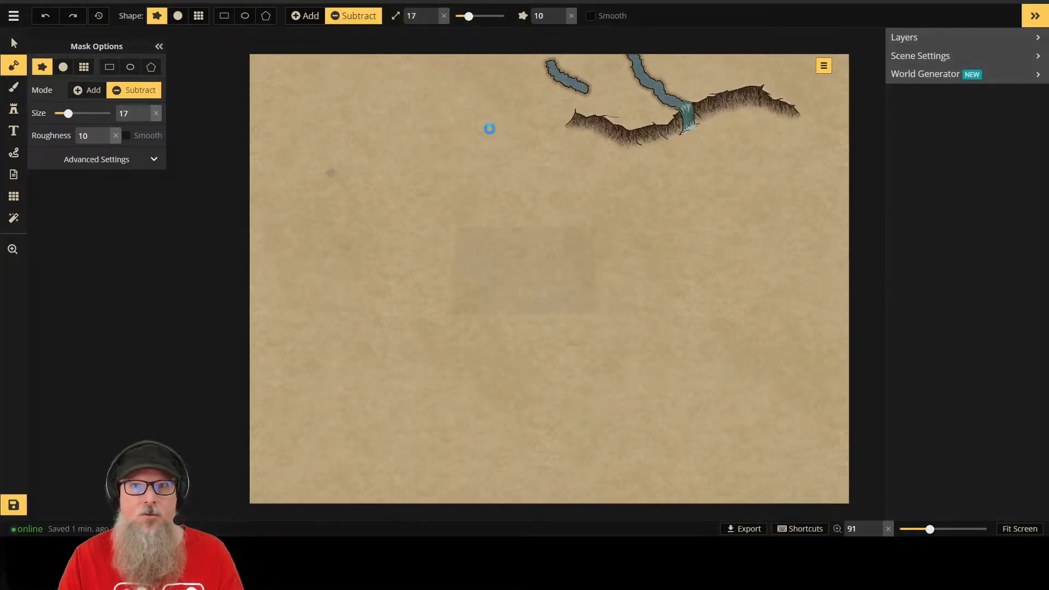
pyautogui.hotkey('ctrl', 'z')
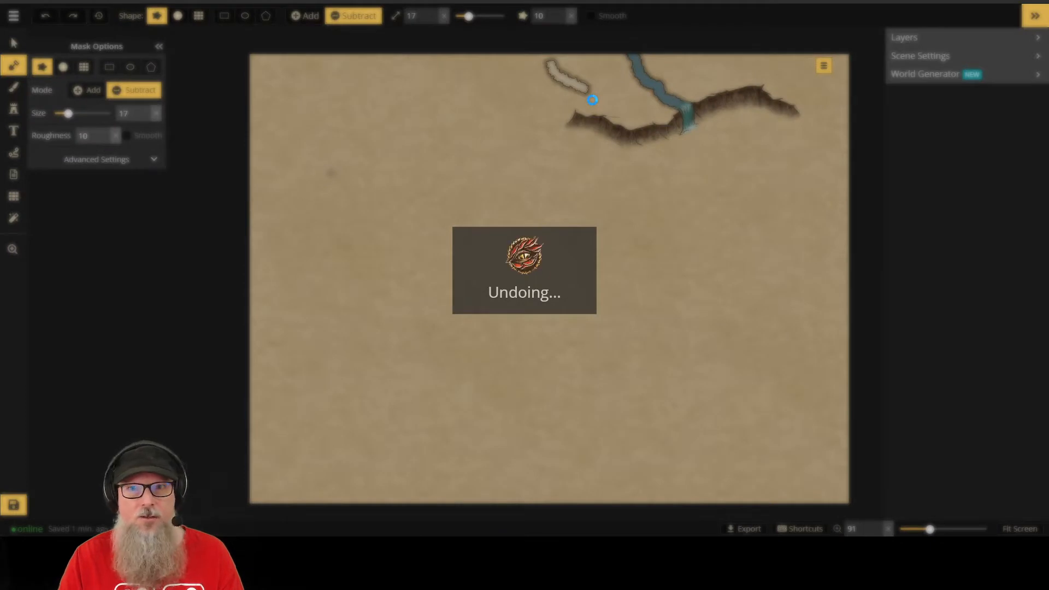
pyautogui.hotkey('ctrl', 'z')
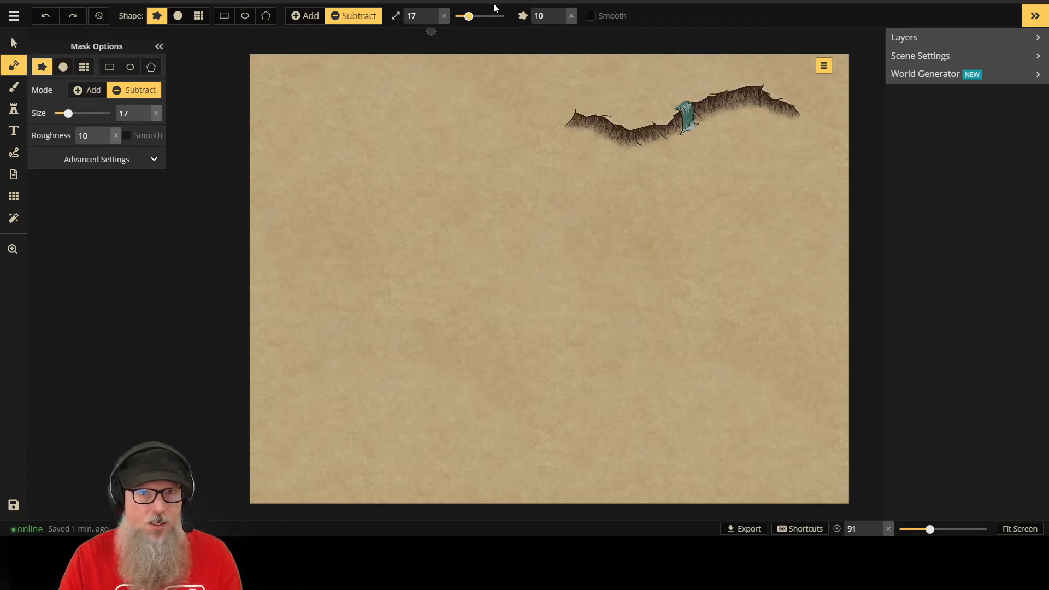
# Step: Set the mask brush's roughness to 3 and its size to 20
pyautogui.click(429, 16)
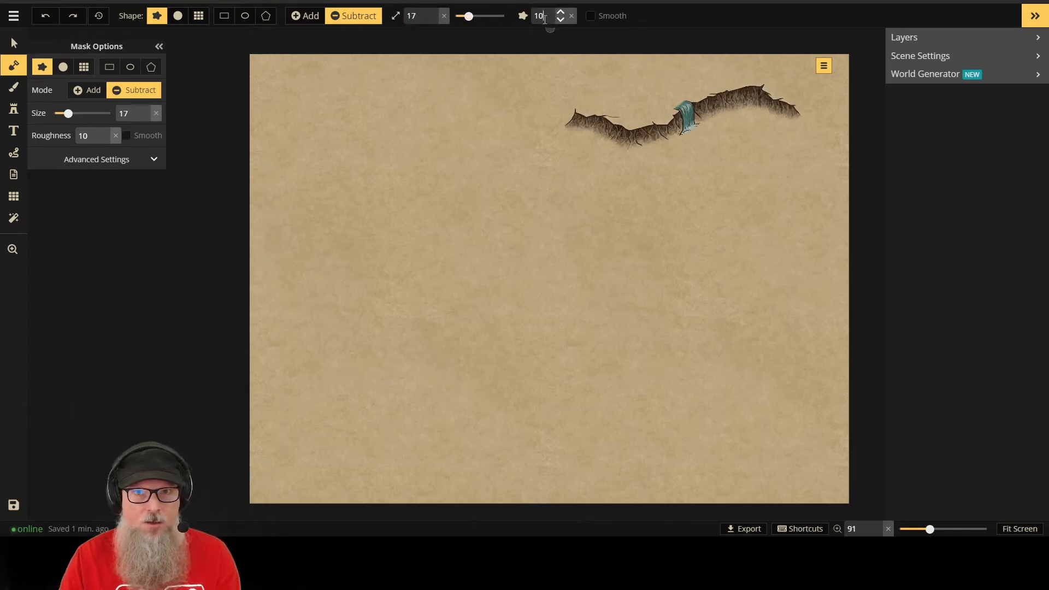
pyautogui.doubleClick(544, 18)
pyautogui.write('3')
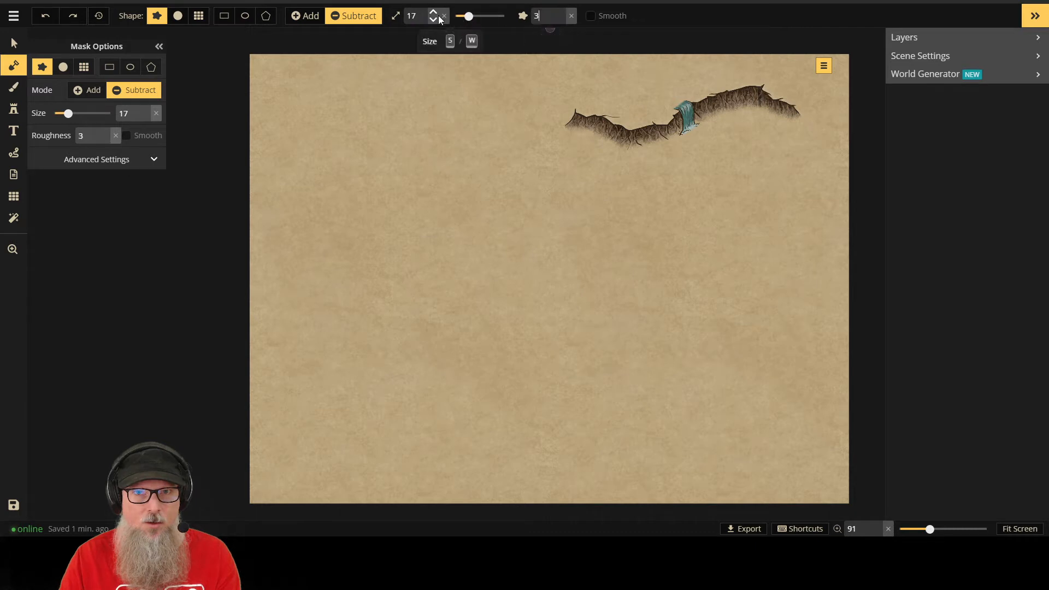
pyautogui.click(431, 20)
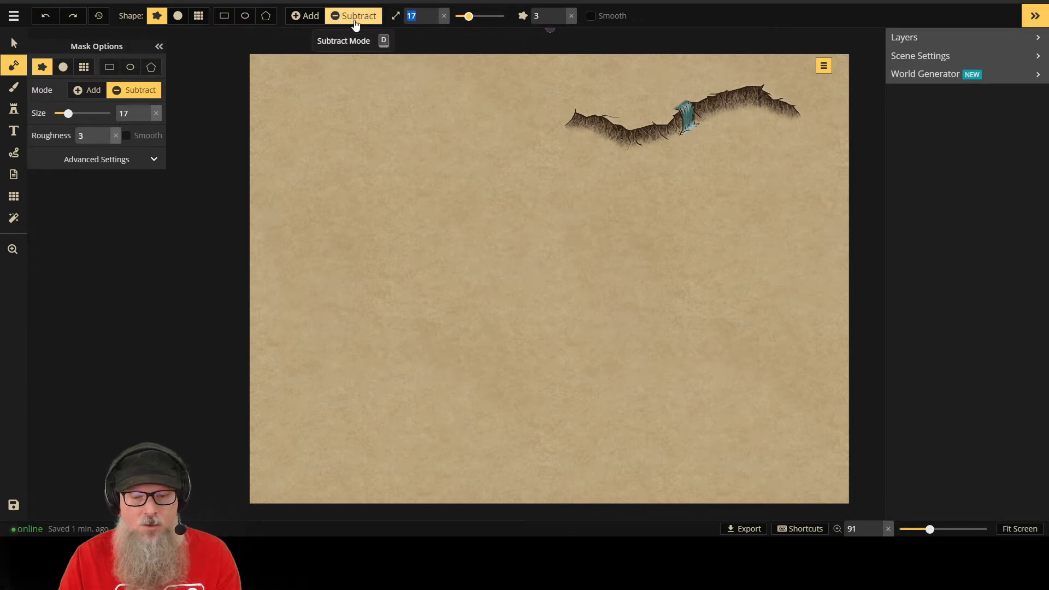
pyautogui.write('15')
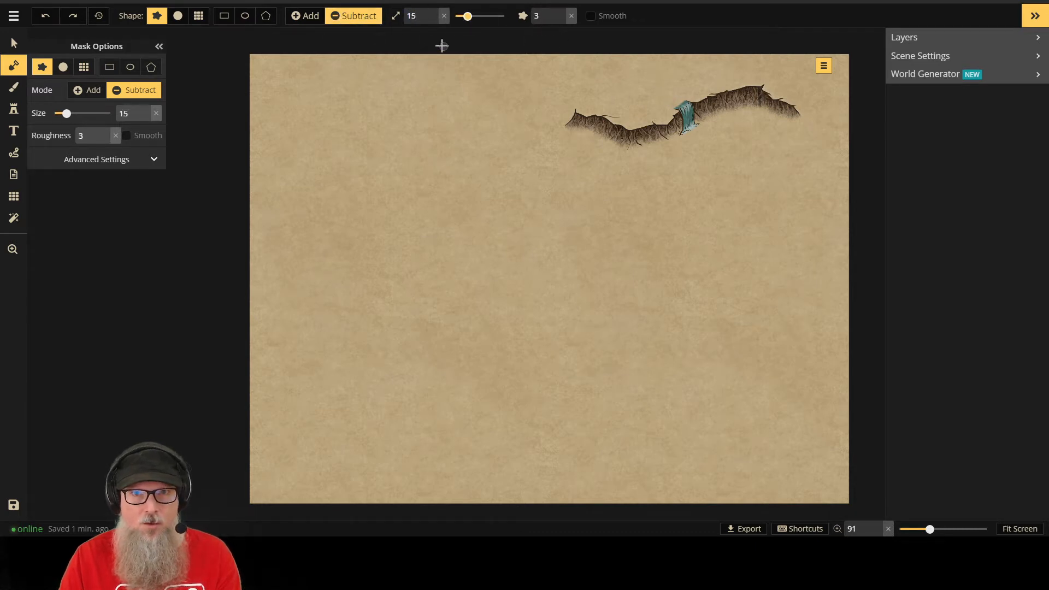
pyautogui.doubleClick(420, 16)
pyautogui.write('20')
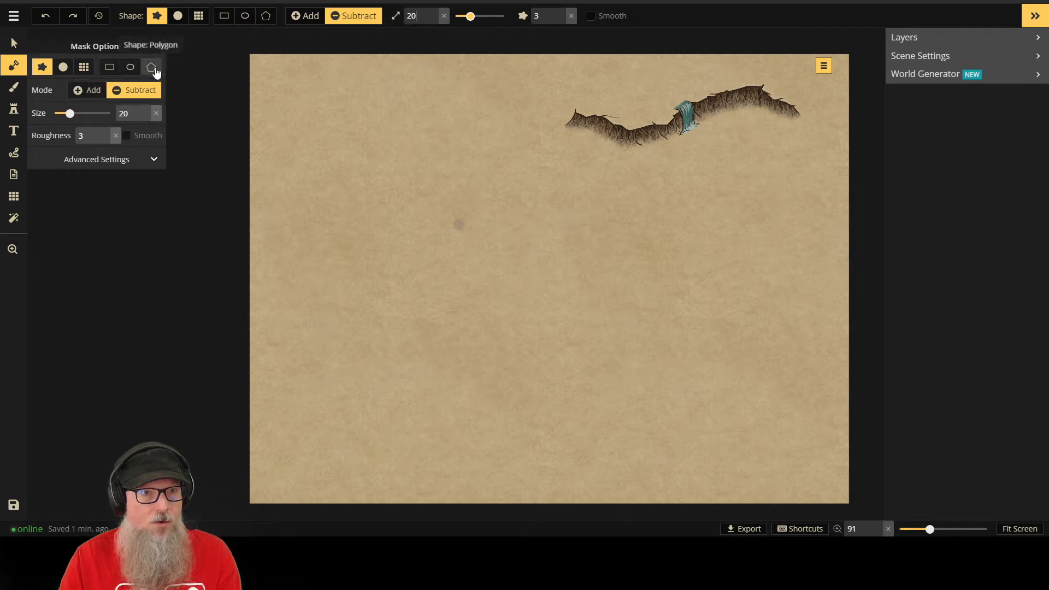
# Step: Try carving the river above the waterfall with the round mask shape at size 20, and undo the strokes
pyautogui.click(62, 67)
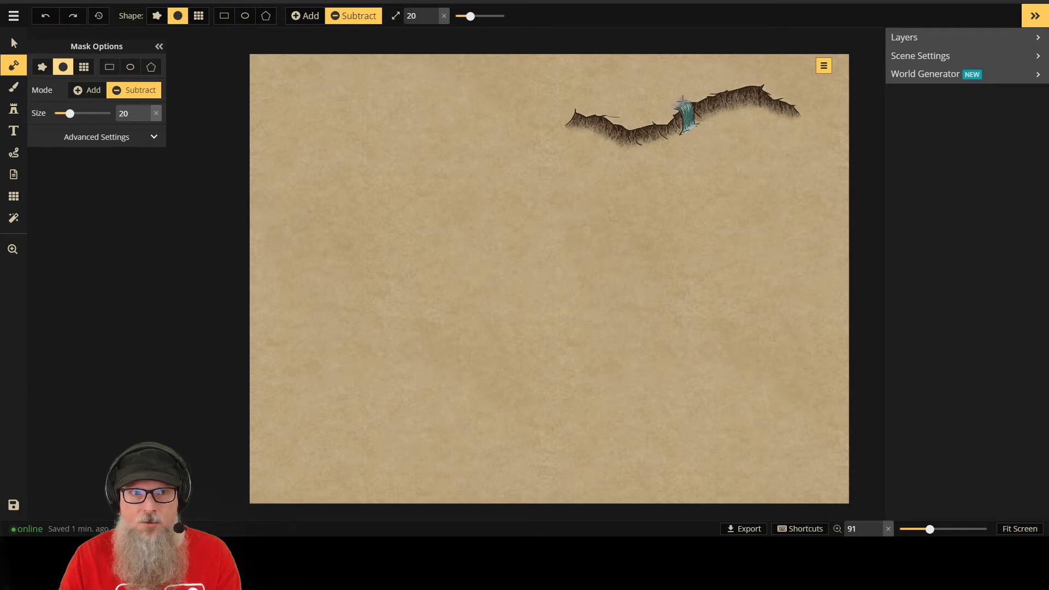
pyautogui.moveTo(683, 101)
pyautogui.mouseDown()
pyautogui.moveTo(623, 71)
pyautogui.moveTo(628, 45)
pyautogui.mouseUp()
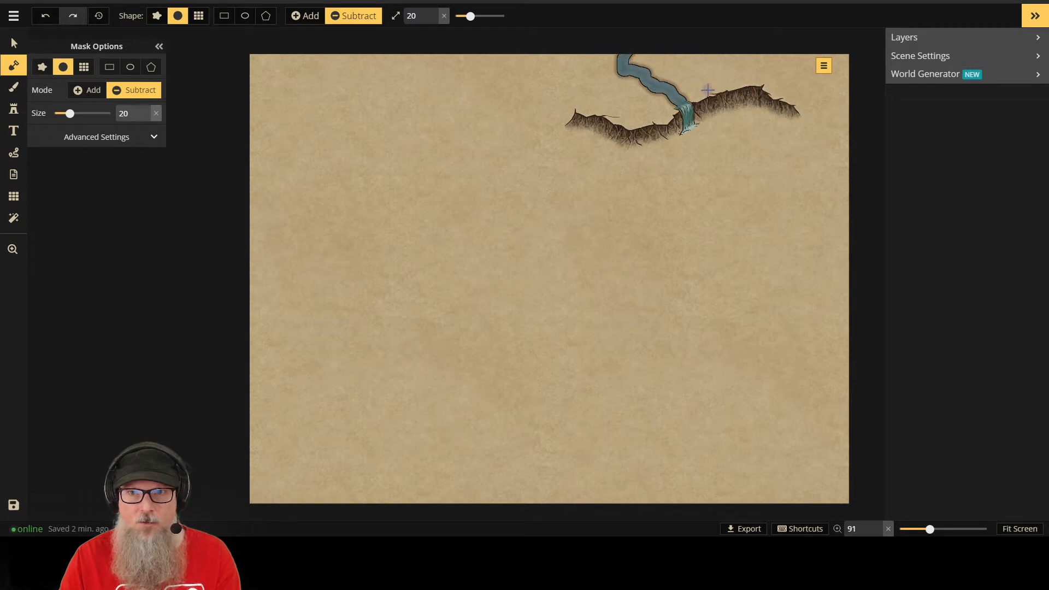
pyautogui.hotkey('ctrl', 'z')
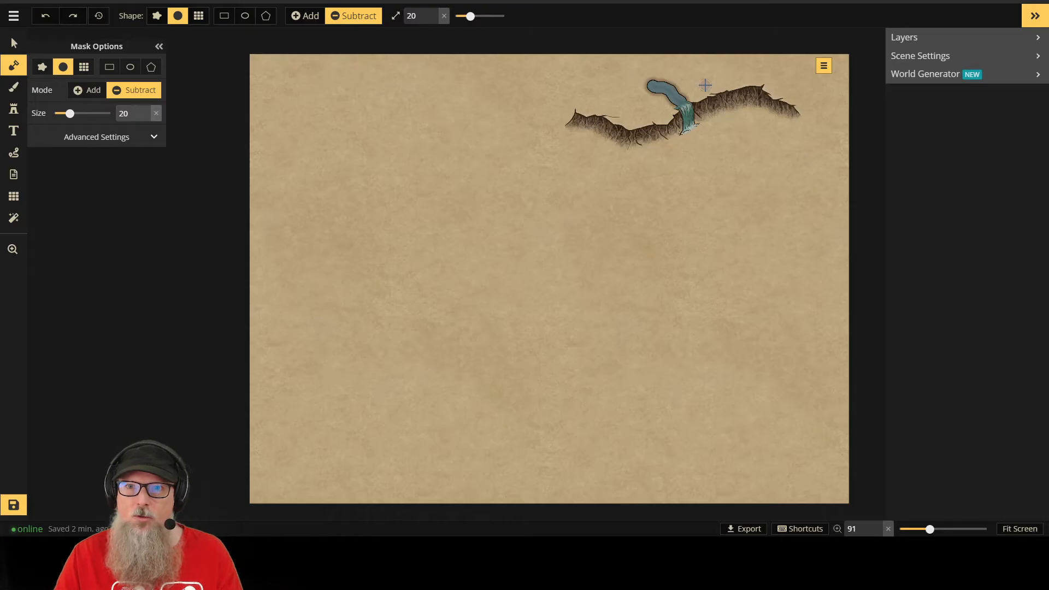
pyautogui.hotkey('ctrl', 'z')
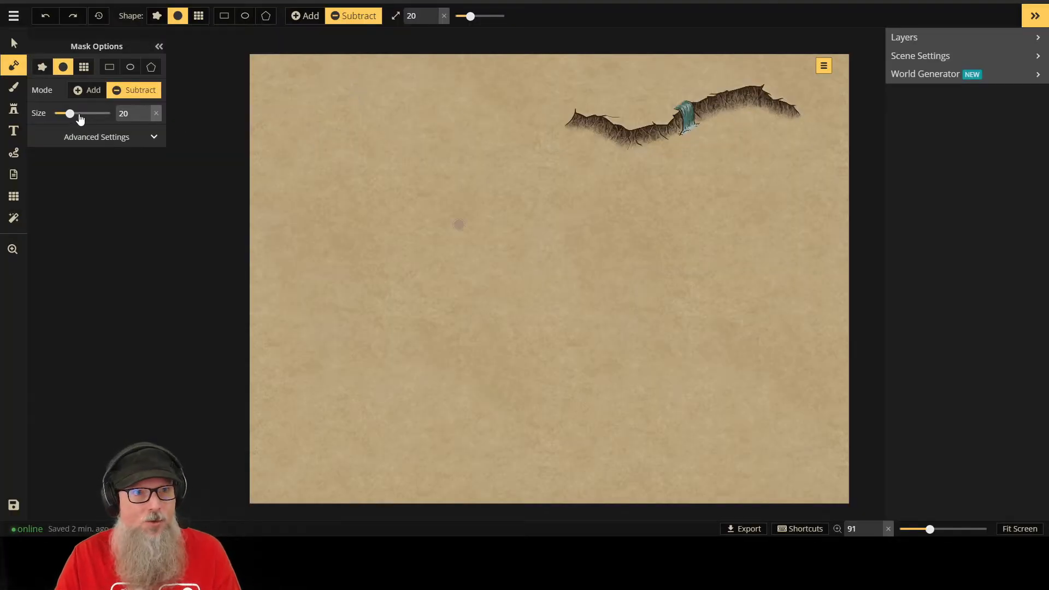
# Step: Look at the grid and polygon mask shapes, return to the rough shape, and try an unsmoothed river stroke above the waterfall, undoing it
pyautogui.click(84, 68)
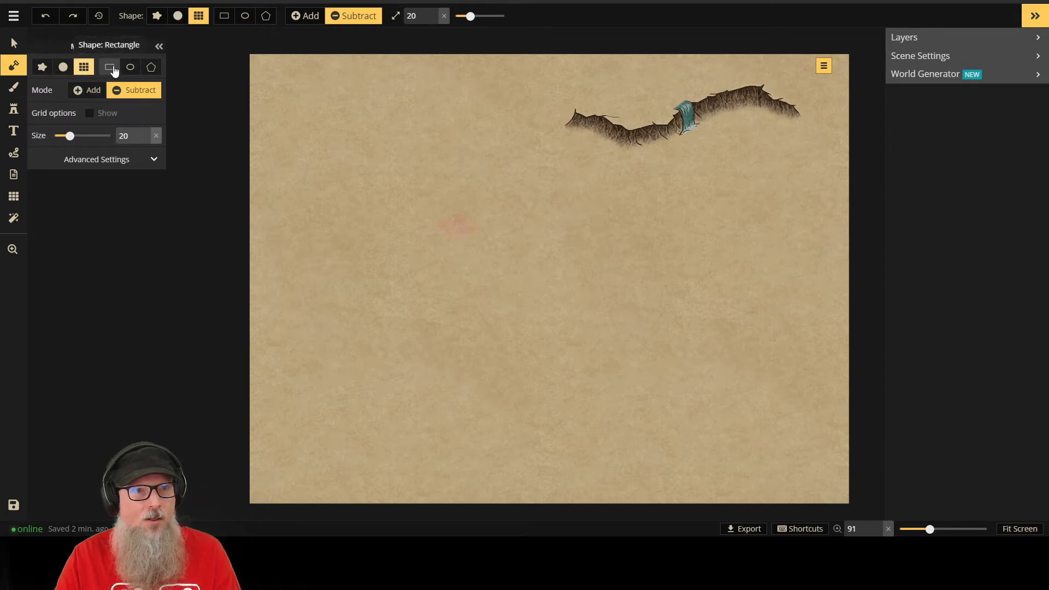
pyautogui.click(147, 67)
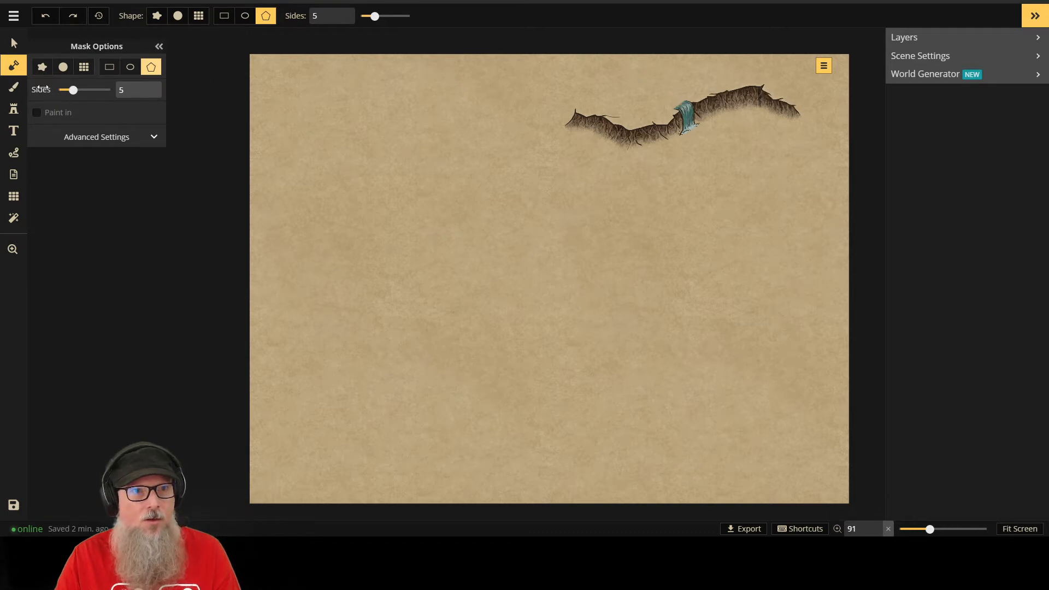
pyautogui.click(42, 66)
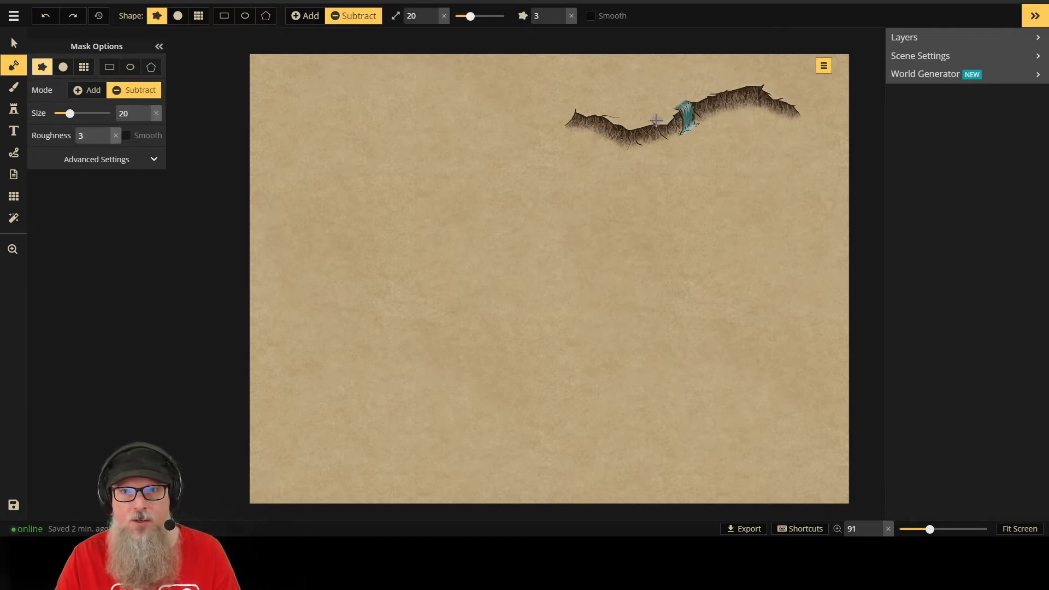
pyautogui.moveTo(678, 101); pyautogui.dragTo(632, 92)
pyautogui.hotkey('ctrl', 'z')
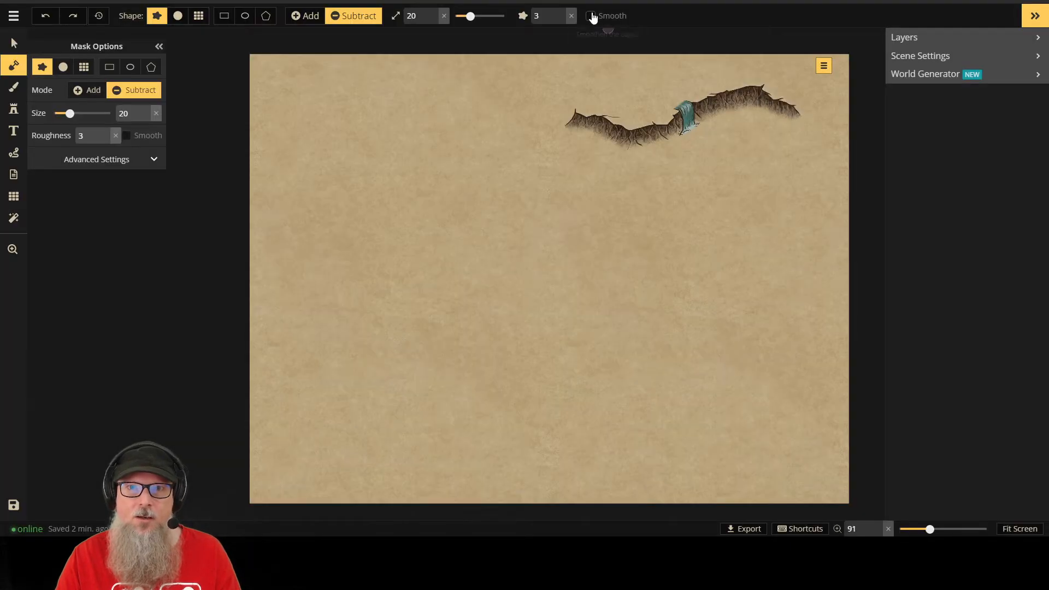
# Step: Turn smoothing on and carve a winding river from the map's upper edge to the waterfall, with a small pool at its foot
pyautogui.click(591, 16)
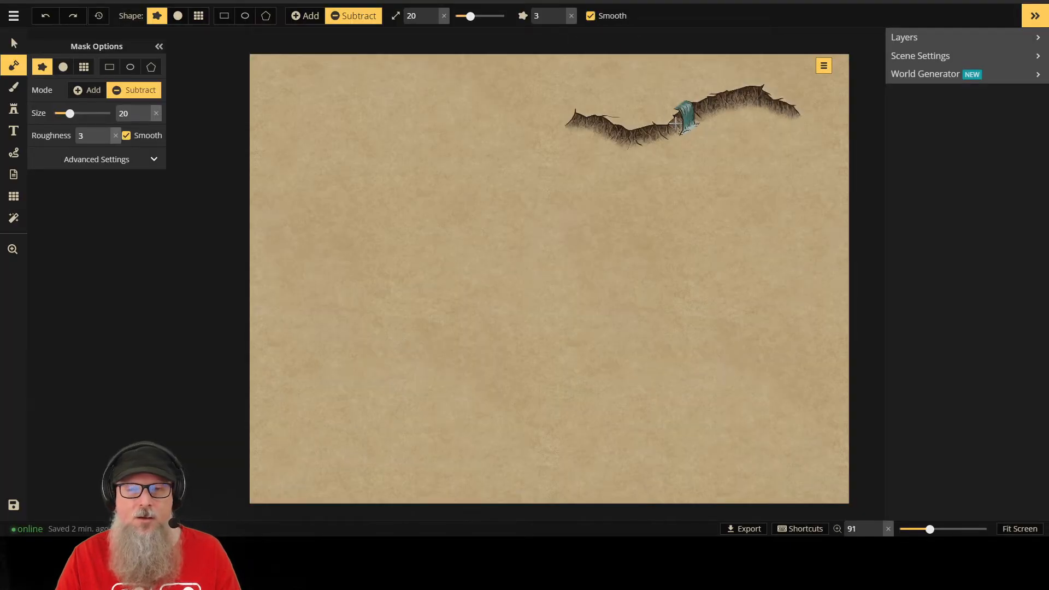
pyautogui.moveTo(679, 104)
pyautogui.mouseDown()
pyautogui.moveTo(639, 99)
pyautogui.moveTo(644, 80)
pyautogui.moveTo(616, 75)
pyautogui.moveTo(600, 40)
pyautogui.mouseUp()
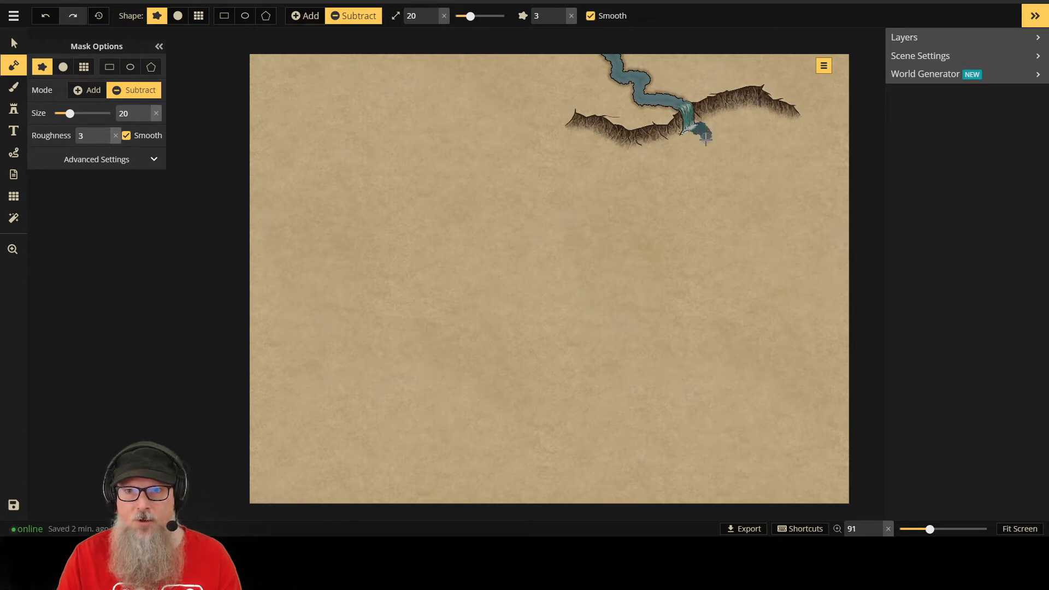
pyautogui.moveTo(706, 138); pyautogui.dragTo(696, 144)
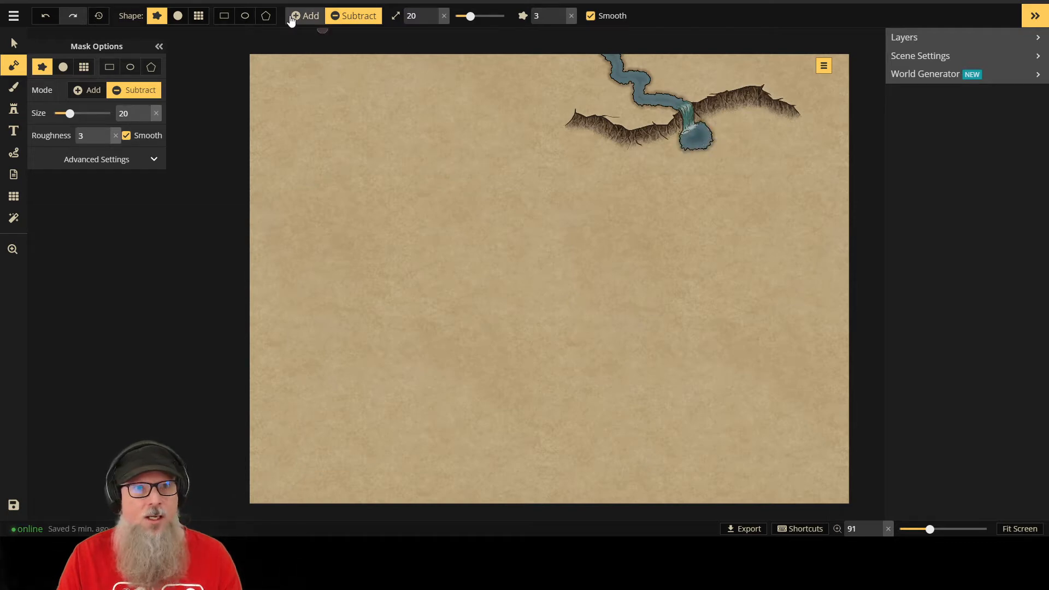
# Step: Reduce the mask brush's size to 15
pyautogui.click(433, 20)
pyautogui.click(433, 20)
pyautogui.click(433, 20)
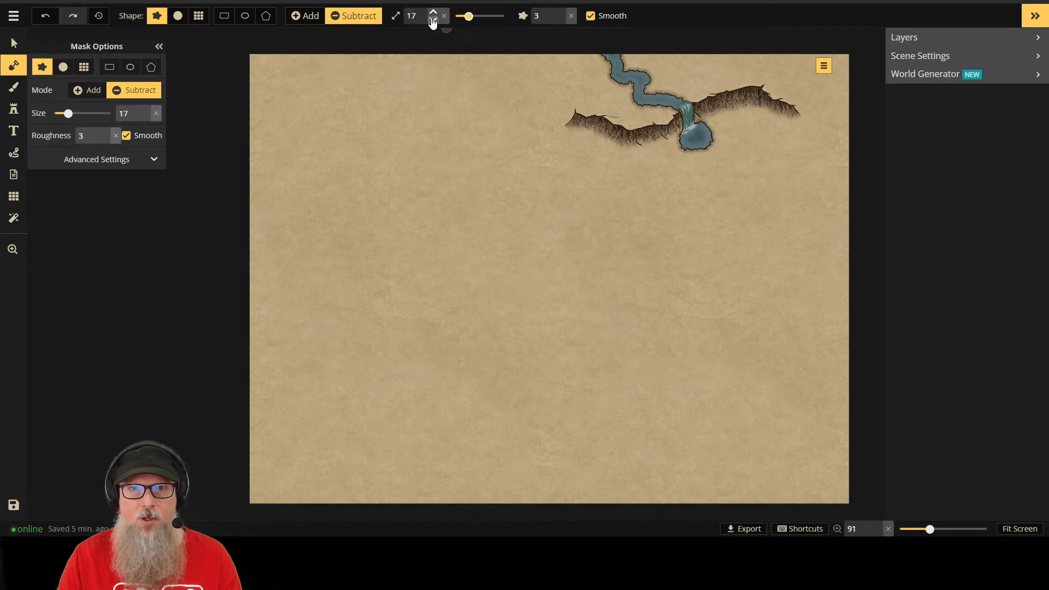
pyautogui.click(434, 20)
# Step: Try carving a stream from the pool down toward the map's right edge, and undo it
pyautogui.moveTo(701, 144)
pyautogui.mouseDown()
pyautogui.moveTo(752, 148)
pyautogui.moveTo(740, 204)
pyautogui.moveTo(806, 213)
pyautogui.mouseUp()
pyautogui.hotkey('ctrl', 'z')
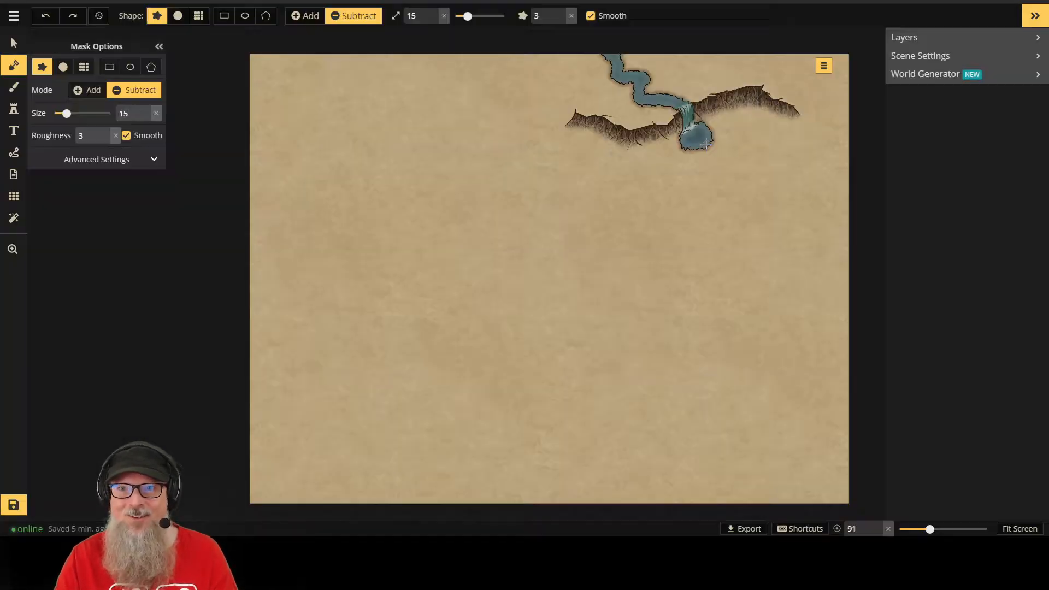
# Step: Carve a winding size 15 stream from the pool to the map's right edge, following the course of the reference map's river
pyautogui.moveTo(706, 144)
pyautogui.mouseDown()
pyautogui.moveTo(746, 170)
pyautogui.moveTo(774, 170)
pyautogui.moveTo(794, 204)
pyautogui.moveTo(821, 191)
pyautogui.moveTo(831, 217)
pyautogui.moveTo(860, 232)
pyautogui.mouseUp()
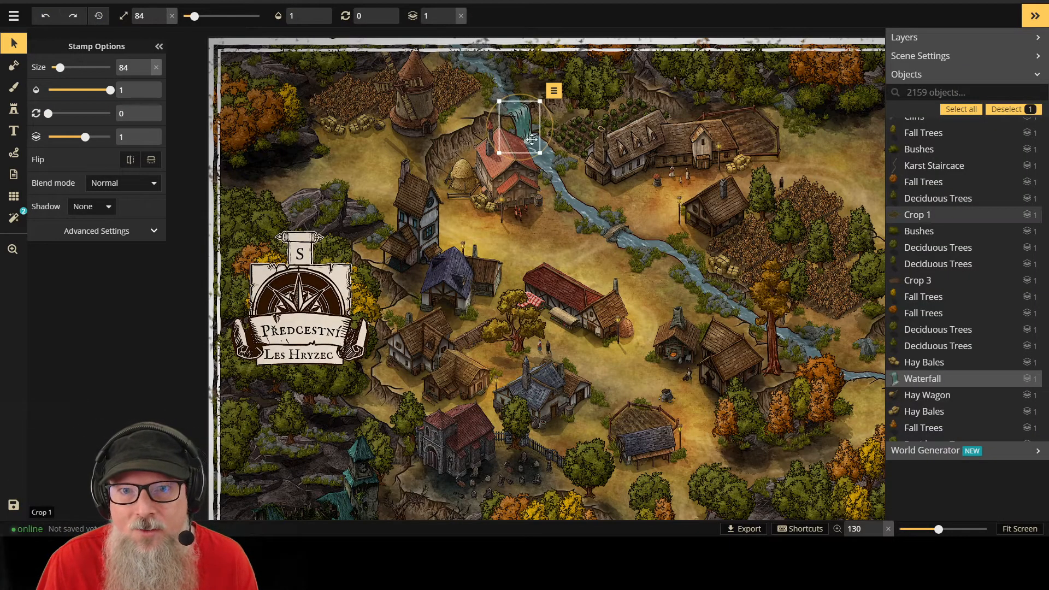
pyautogui.click(550, 168)
pyautogui.click(660, 236)
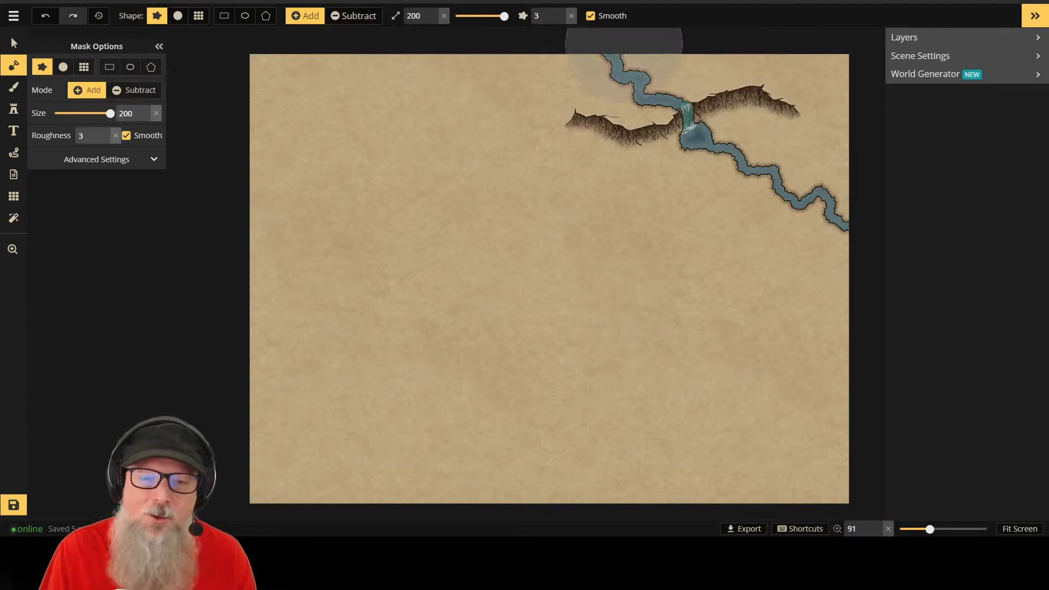
pyautogui.press('x')
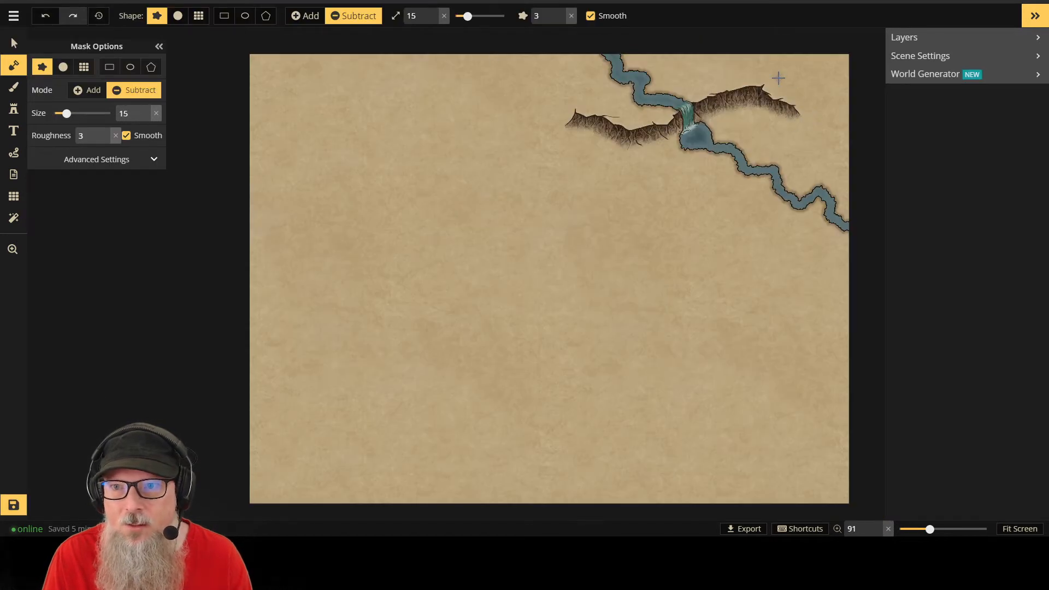
# Step: Examine the bridge crossing the river in the reference map to identify its stamp
pyautogui.scroll(4, 778, 78)
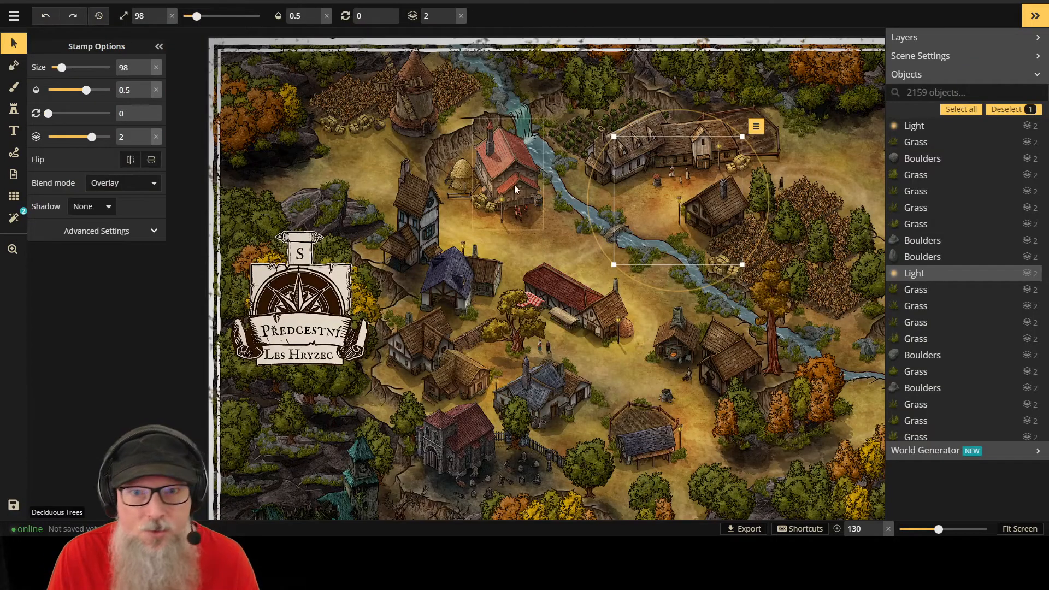
pyautogui.click(623, 234)
pyautogui.click(619, 234)
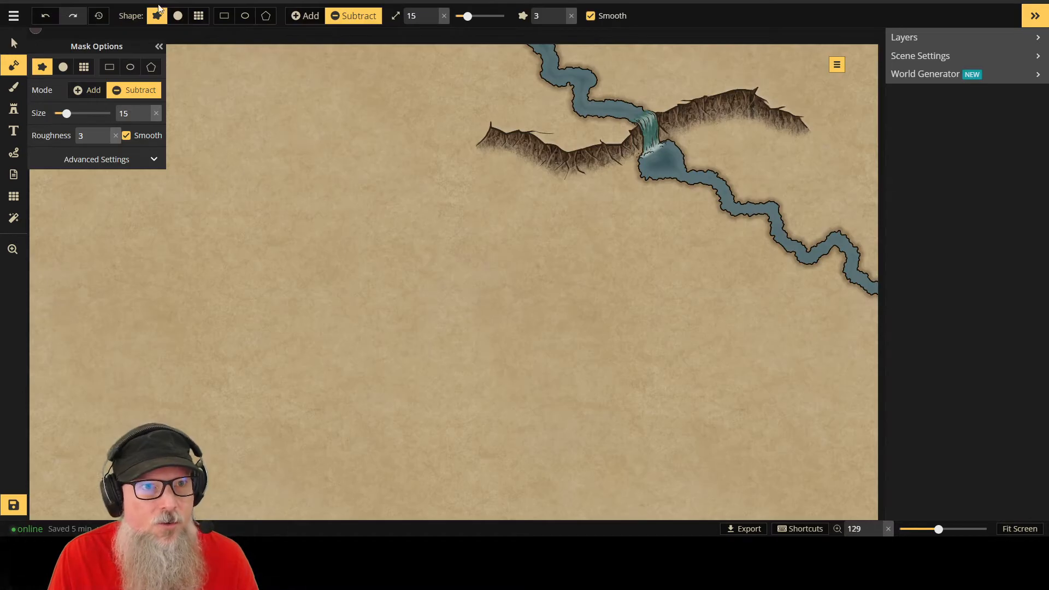
# Step: Search the stamp catalog for "wooden bridges" and pick the third variant of the Fantasy Regional HD set
pyautogui.click(9, 130)
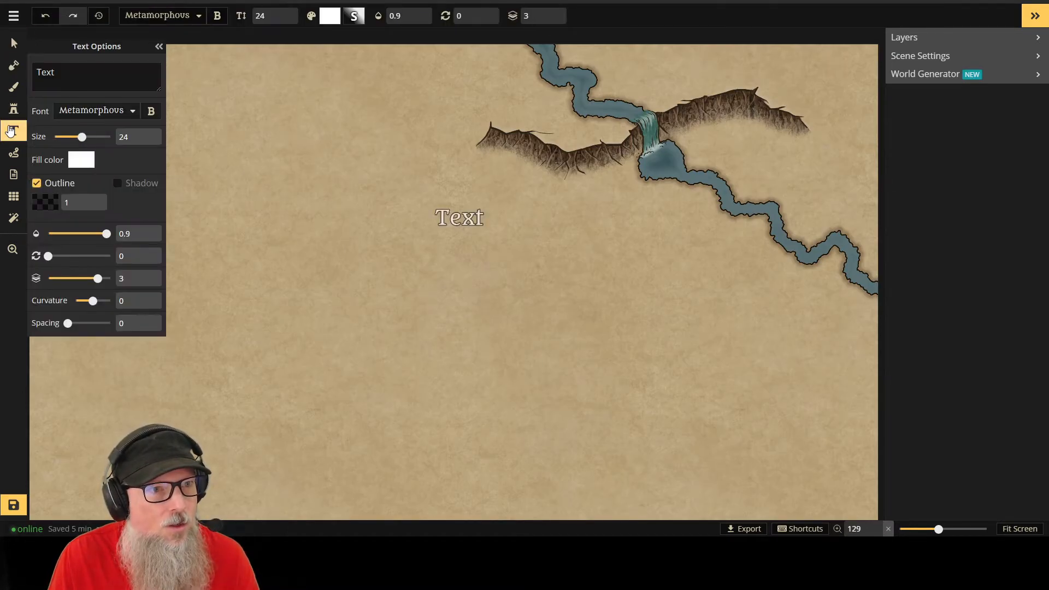
pyautogui.click(13, 109)
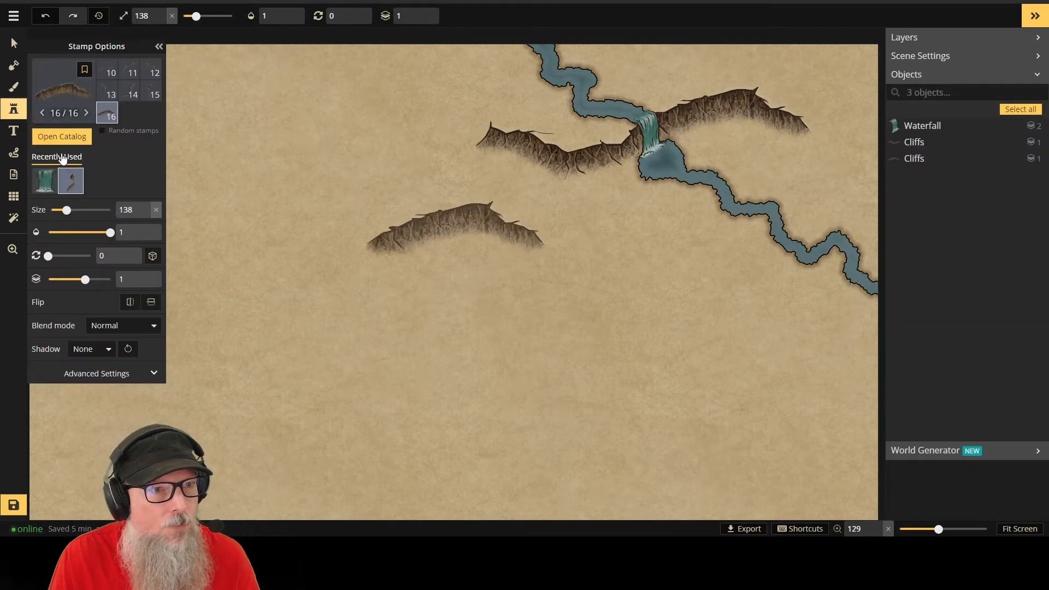
pyautogui.click(65, 136)
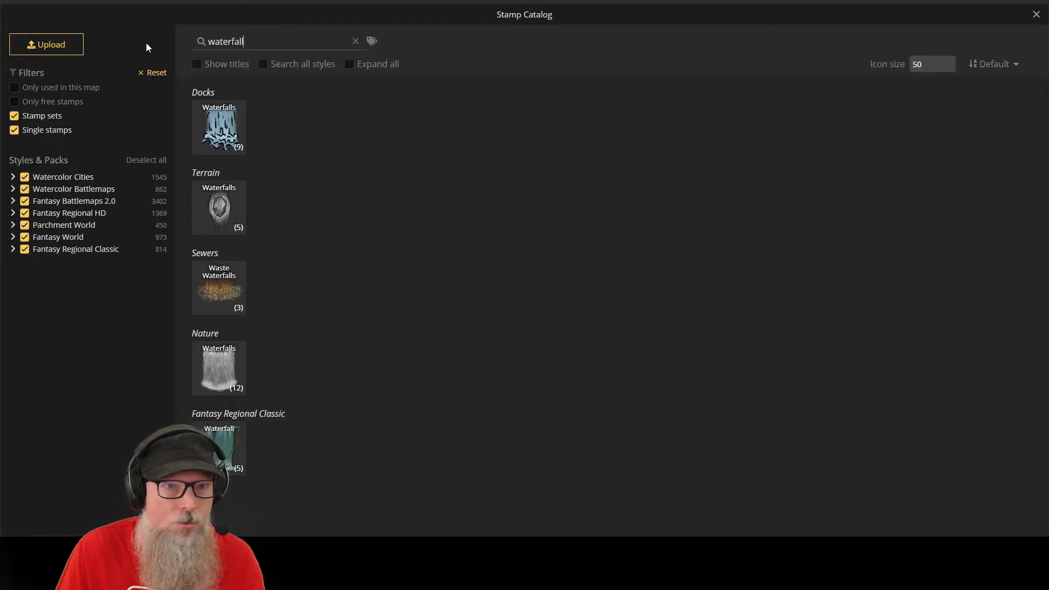
pyautogui.hotkey('ctrl', 'a')
pyautogui.write('wooden ')
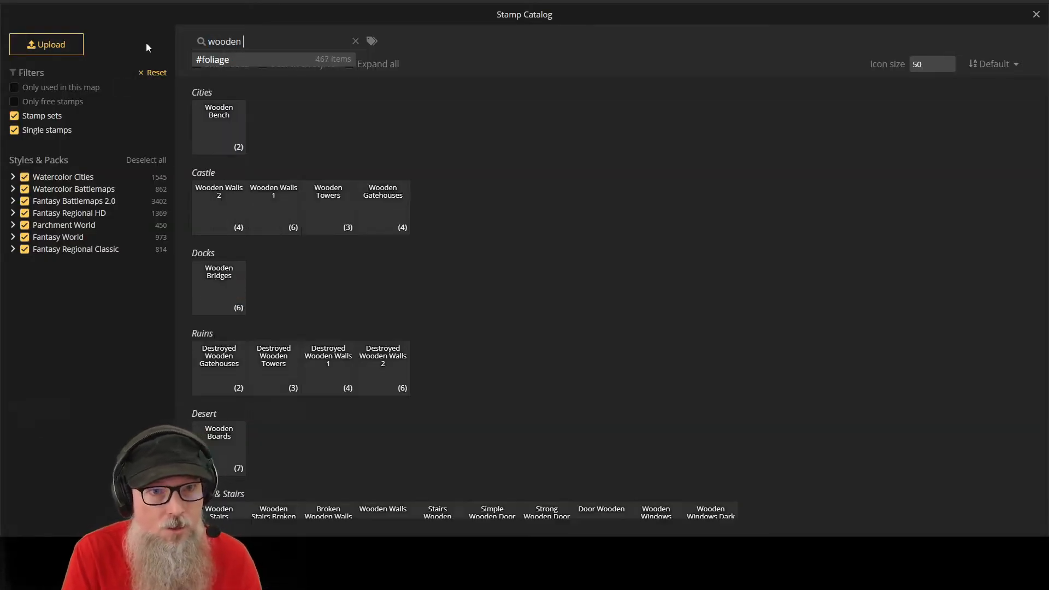
pyautogui.write('brid')
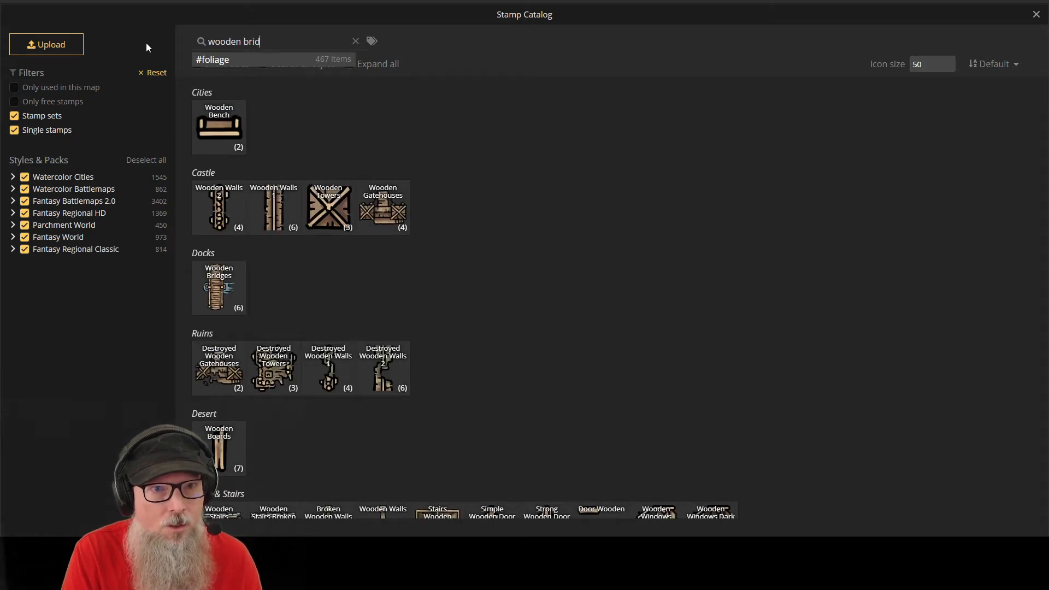
pyautogui.write('ges')
pyautogui.moveTo(213, 226)
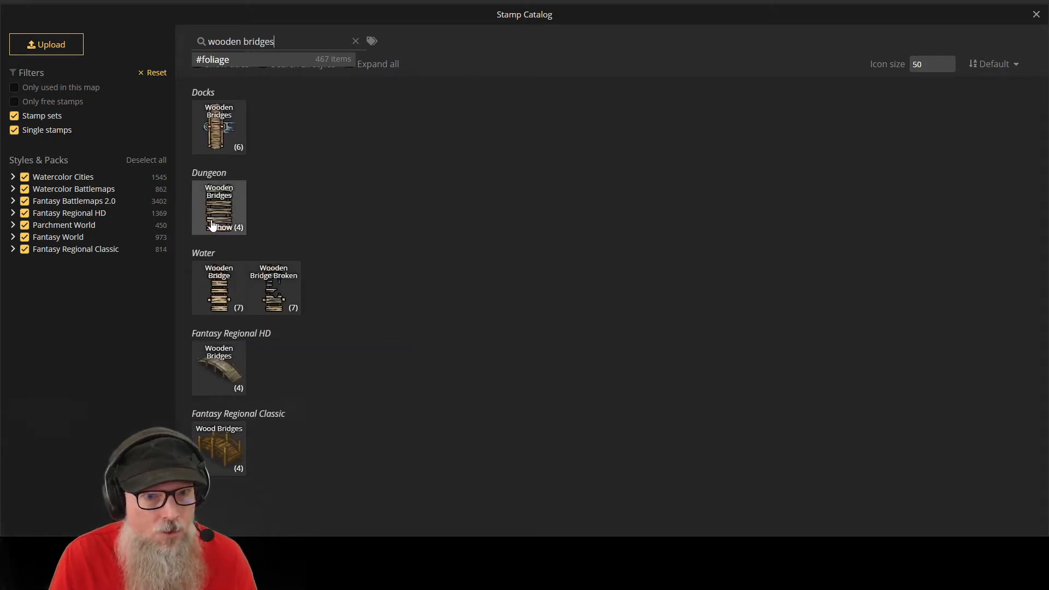
pyautogui.moveTo(236, 445)
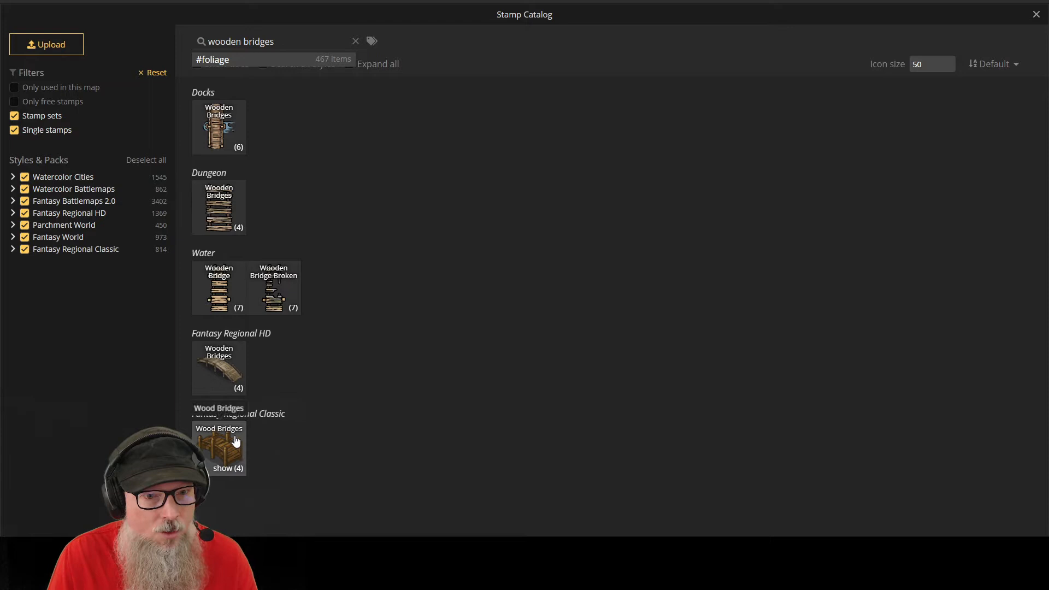
pyautogui.click(229, 377)
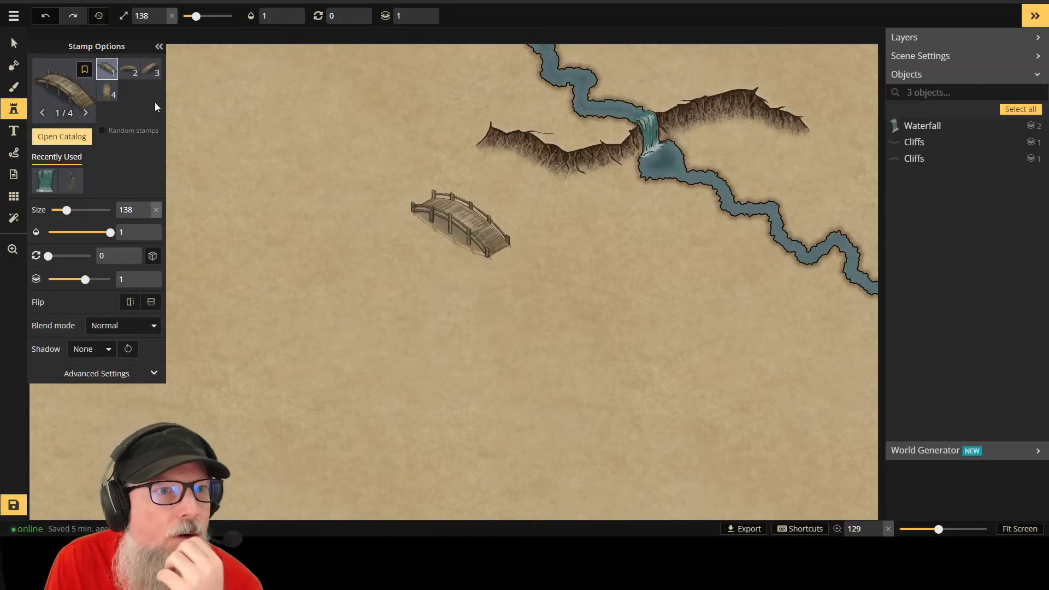
pyautogui.click(150, 70)
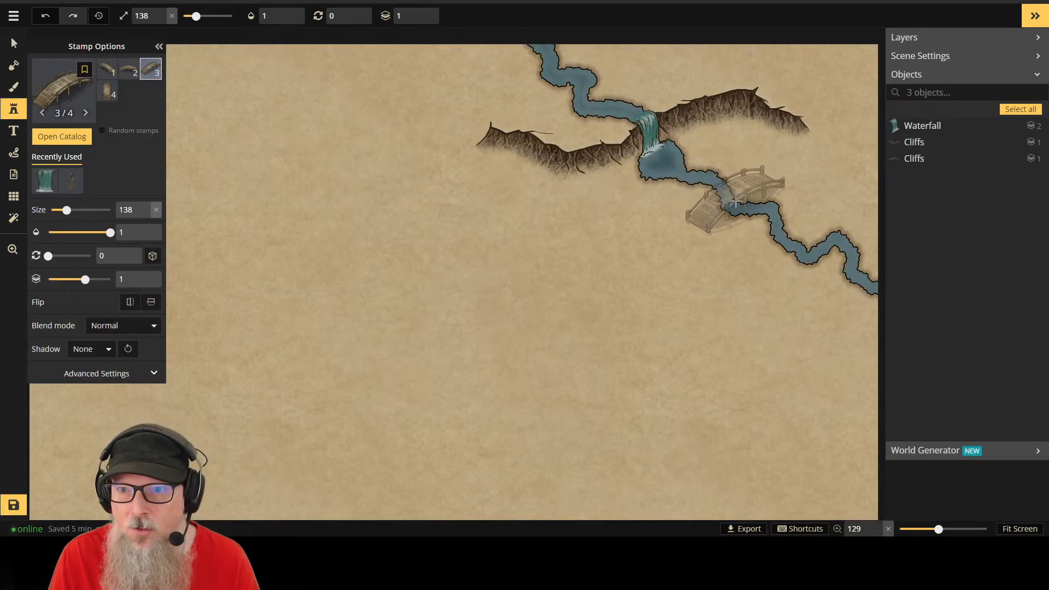
# Step: Place the wooden bridge at size 36 across the stream, about midway between the pool and the map's right edge
pyautogui.click(735, 203)
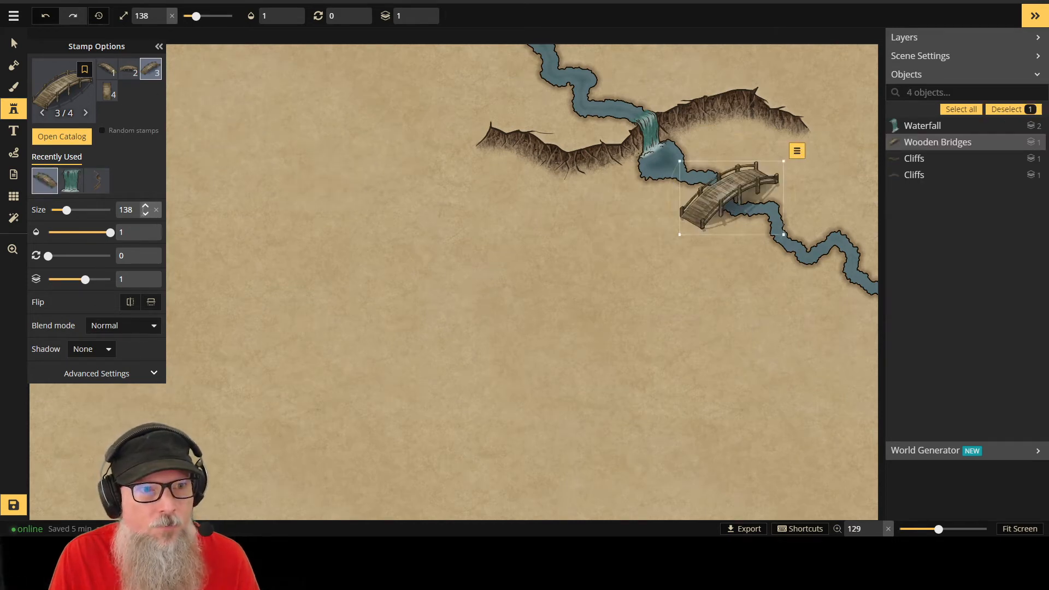
pyautogui.click(145, 214)
pyautogui.click(145, 214)
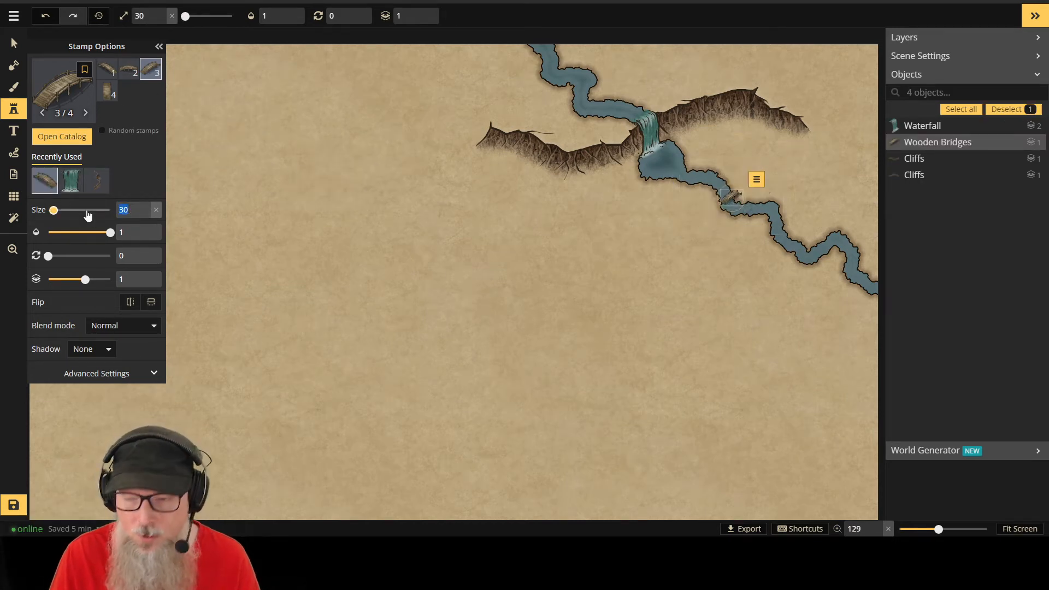
pyautogui.write('36')
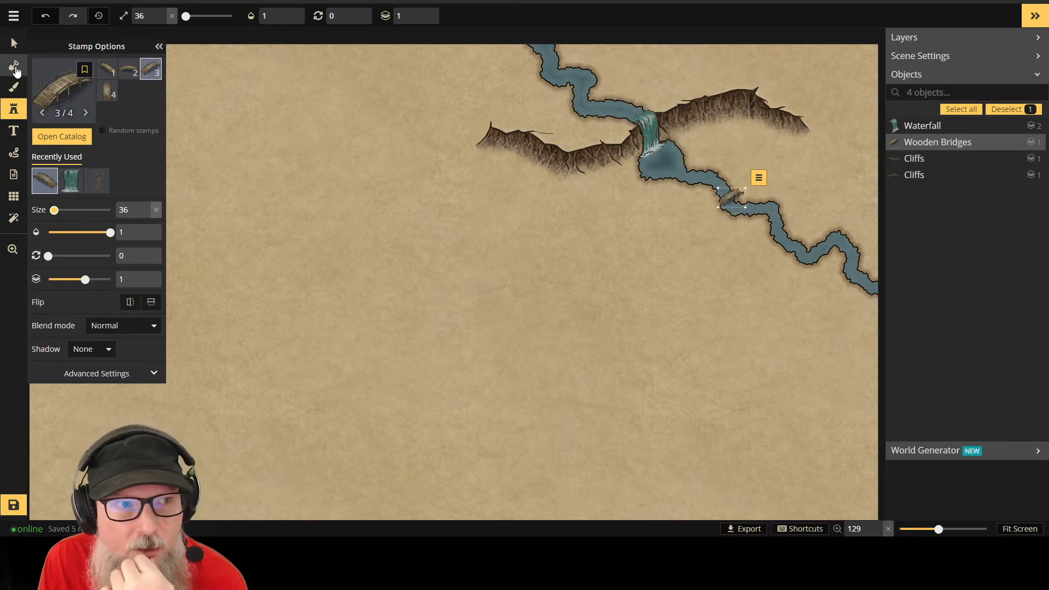
pyautogui.click(13, 41)
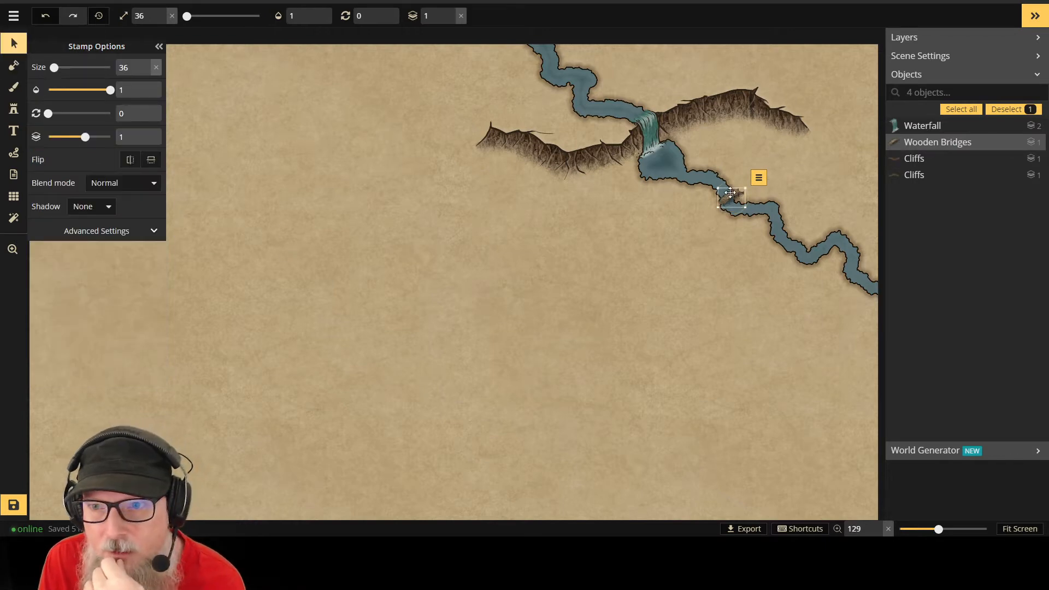
pyautogui.moveTo(731, 193); pyautogui.dragTo(787, 237)
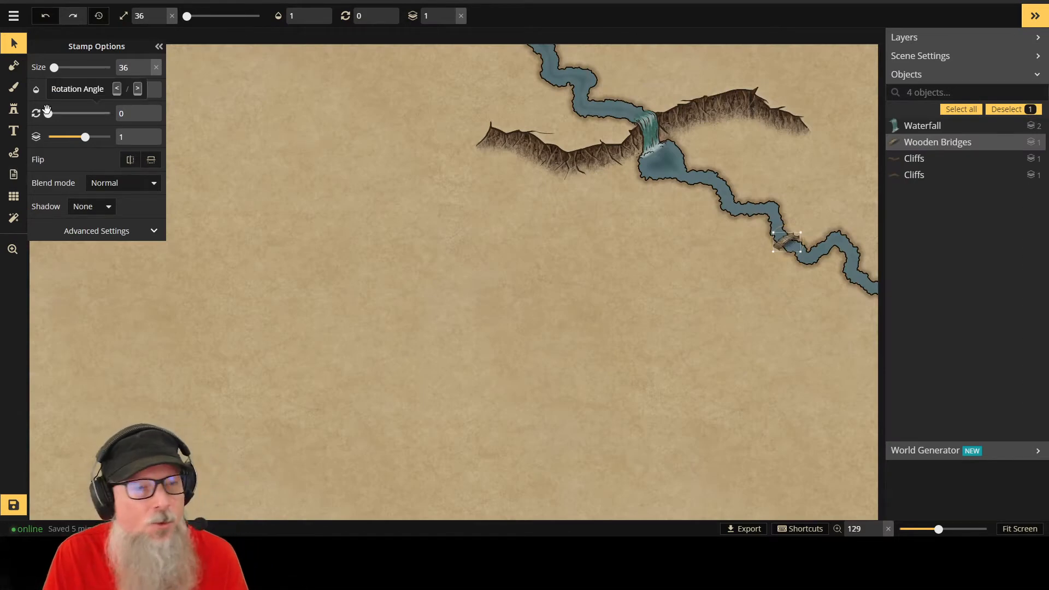
# Step: Set the mask brush to Add mode with the circle shape and a size of 25
pyautogui.click(6, 67)
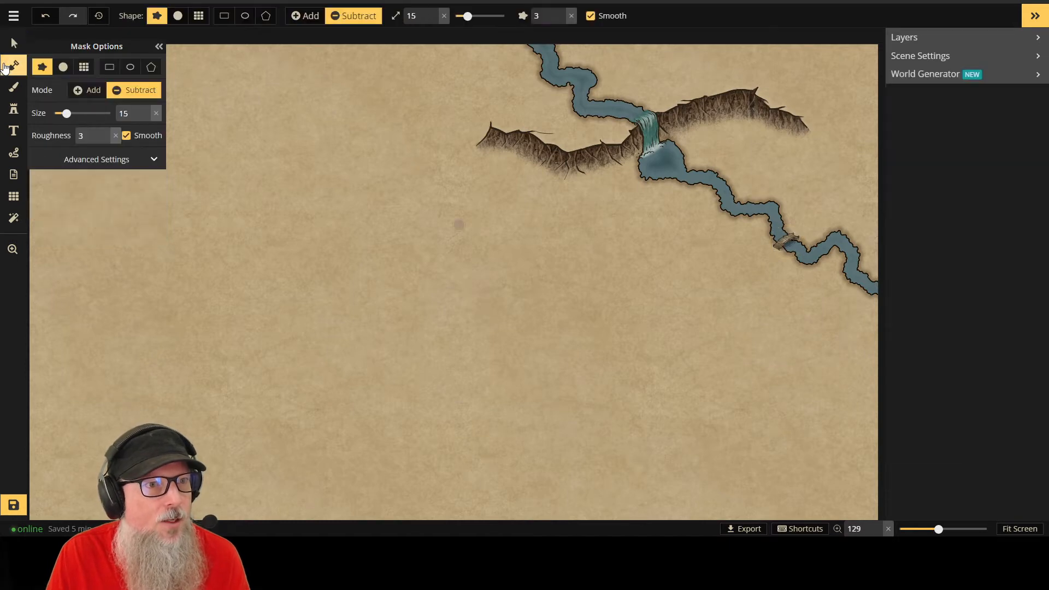
pyautogui.click(81, 89)
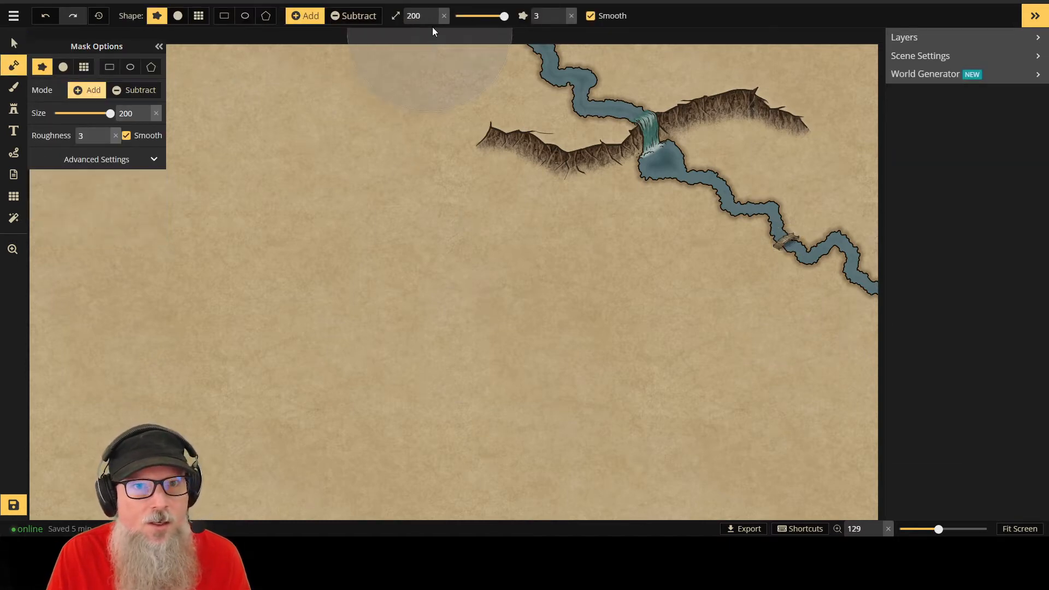
pyautogui.moveTo(423, 16); pyautogui.dragTo(404, 16)
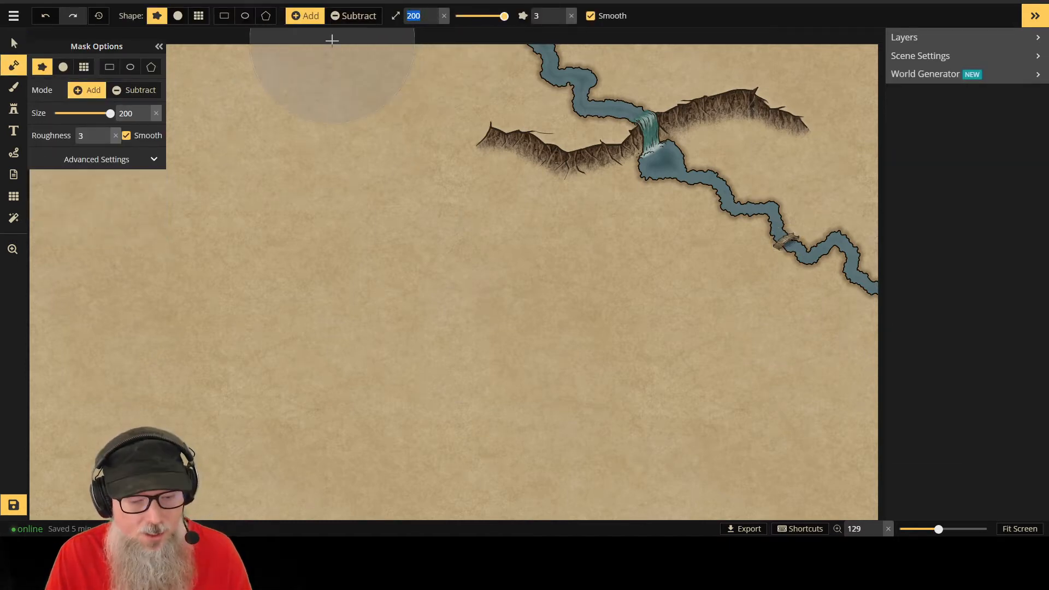
pyautogui.write('1')
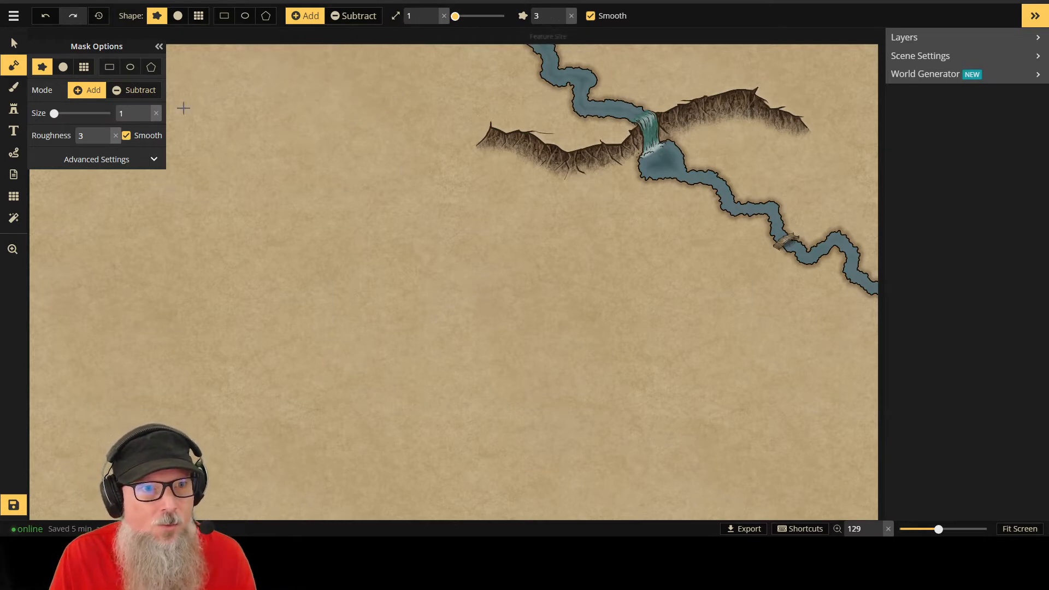
pyautogui.press('BackSpace')
pyautogui.write('2')
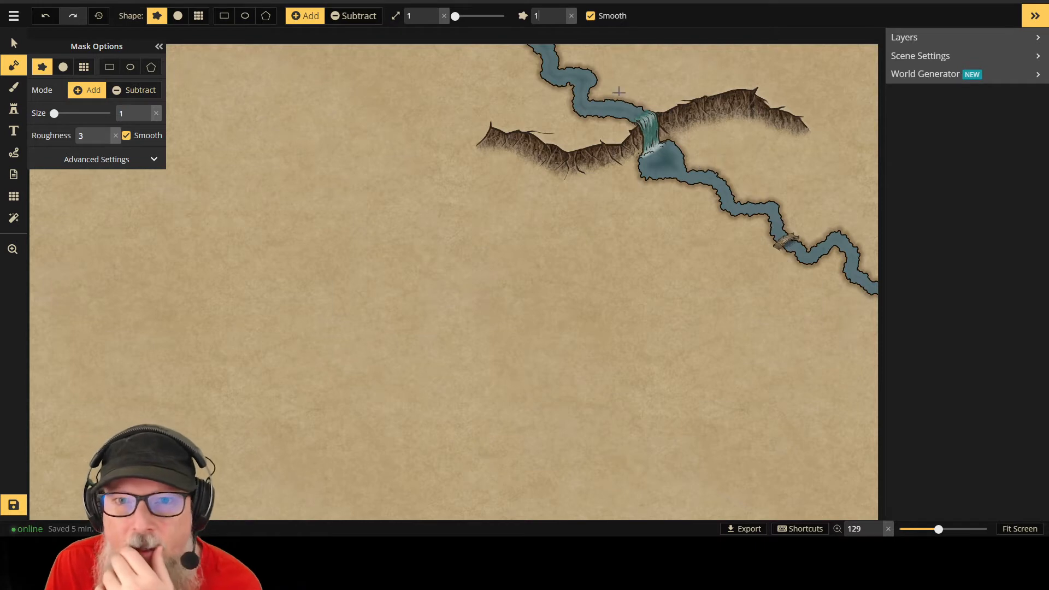
pyautogui.doubleClick(416, 15)
pyautogui.write('5')
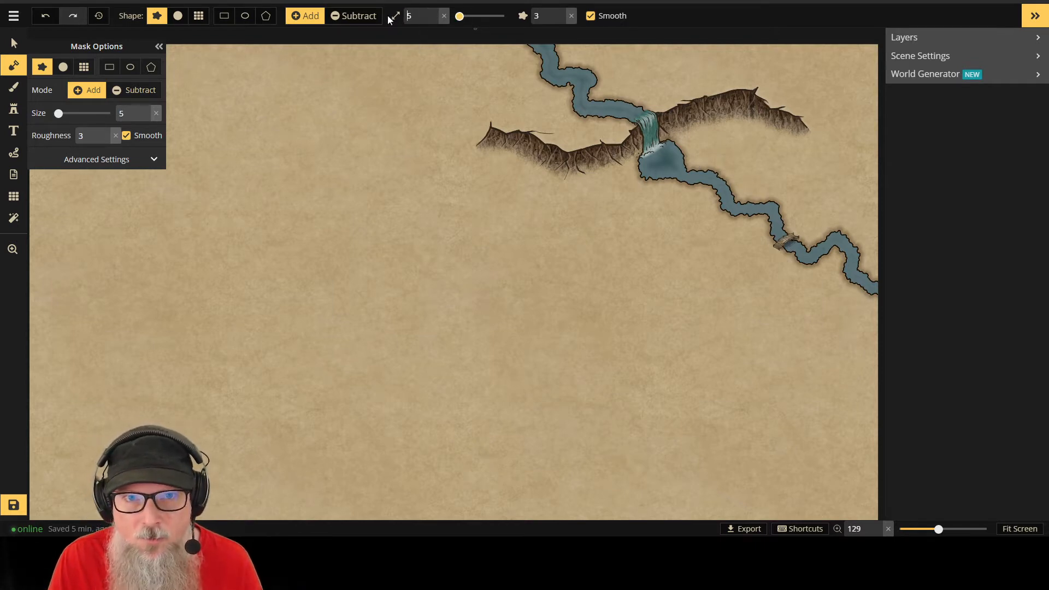
pyautogui.doubleClick(429, 17)
pyautogui.write('25')
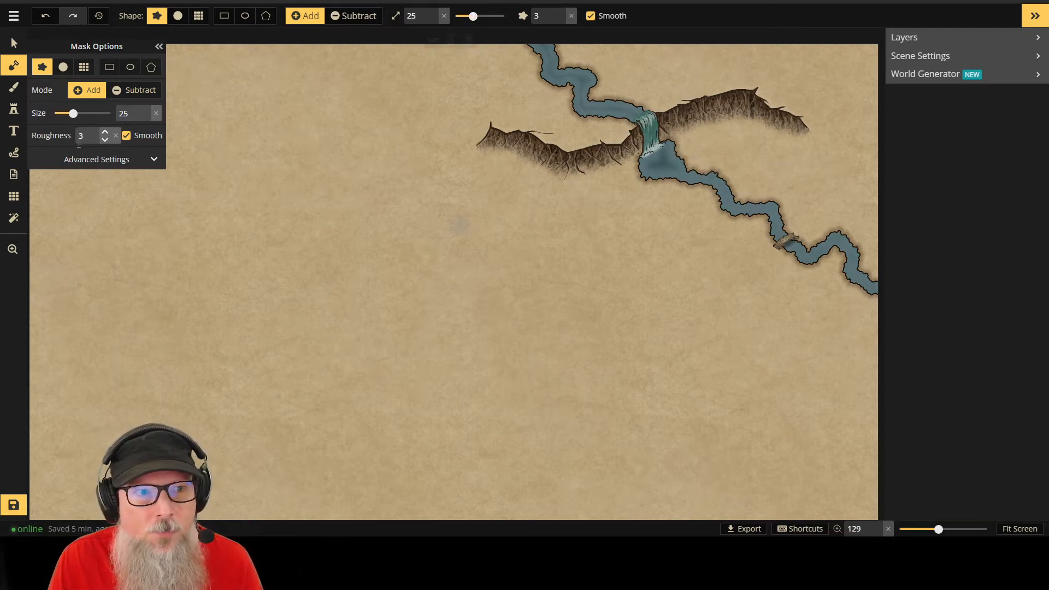
pyautogui.click(105, 132)
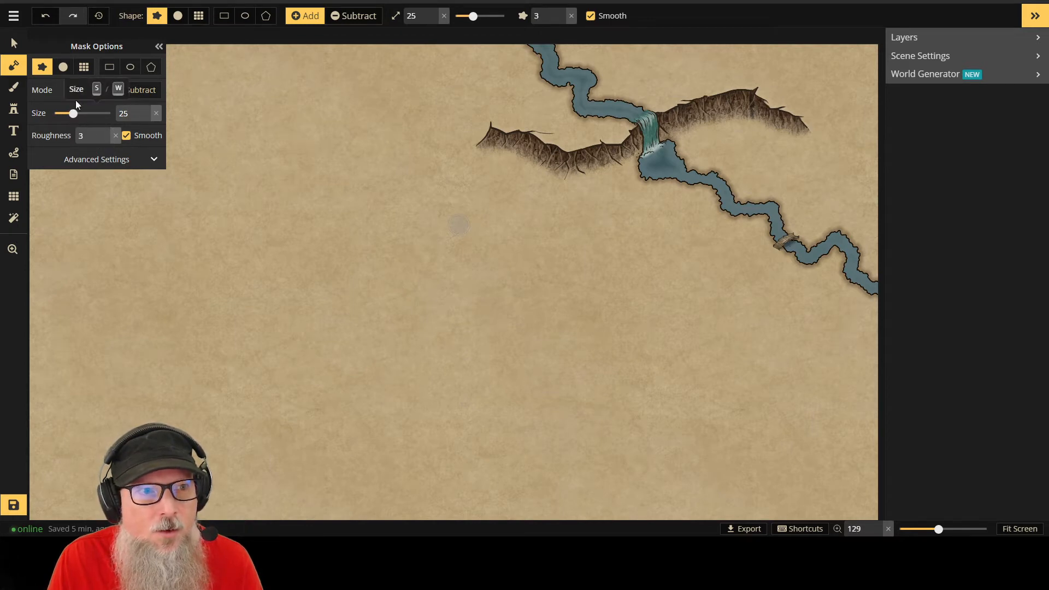
pyautogui.click(63, 67)
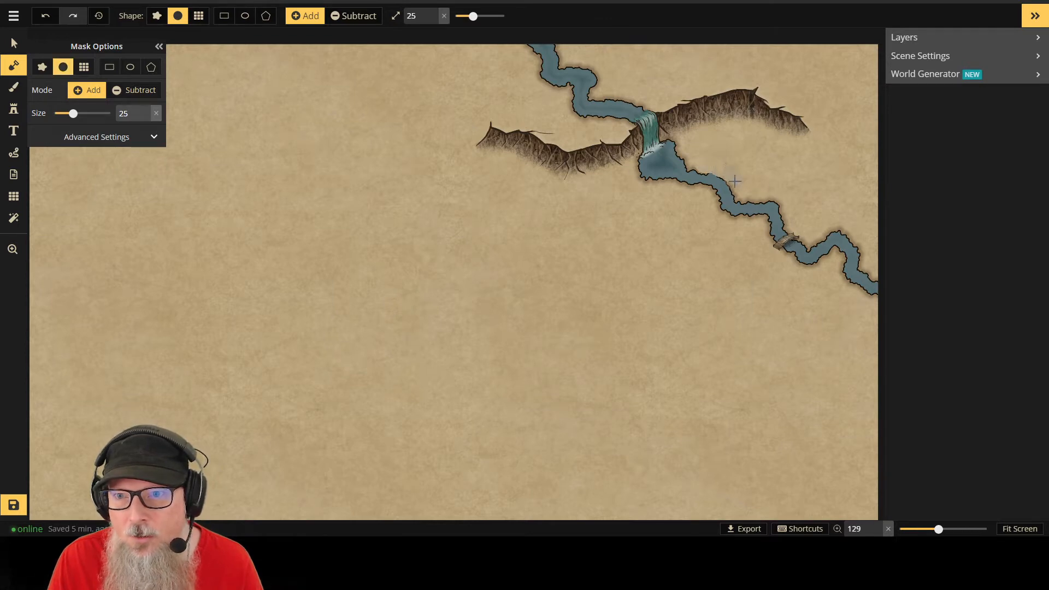
# Step: Narrow and smooth the stream below the pool by painting land along its banks, undoing stray strokes
pyautogui.moveTo(734, 181)
pyautogui.mouseDown()
pyautogui.moveTo(746, 198)
pyautogui.moveTo(820, 217)
pyautogui.mouseUp()
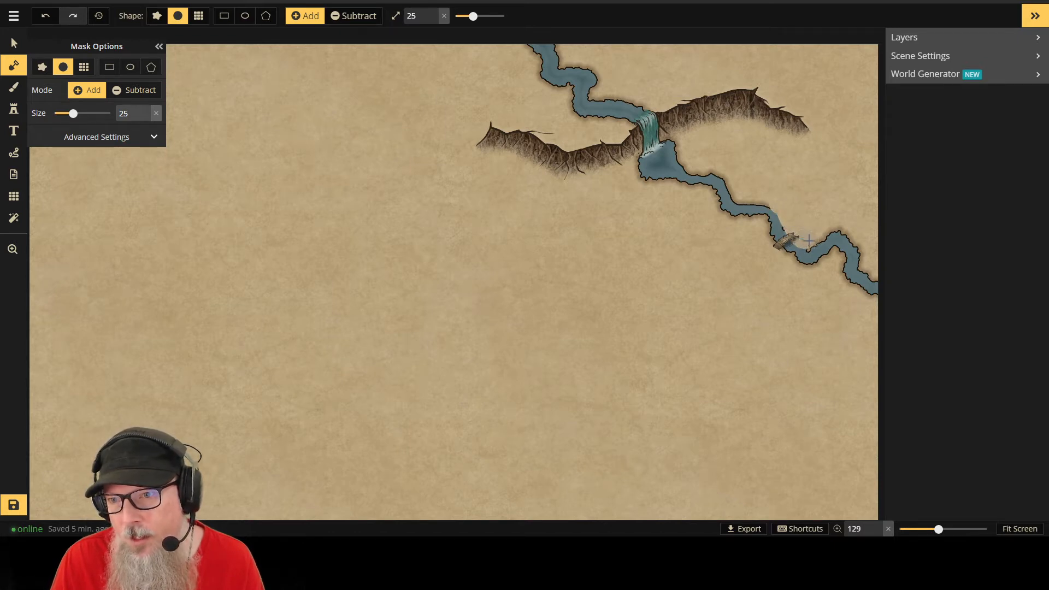
pyautogui.moveTo(809, 244); pyautogui.dragTo(852, 228)
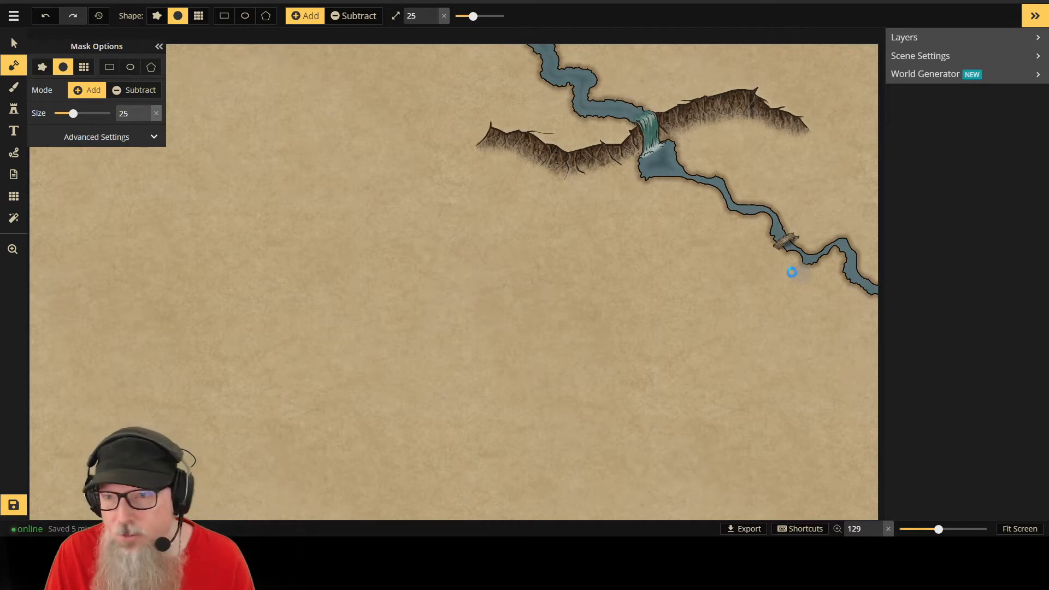
pyautogui.hotkey('ctrl', 'z')
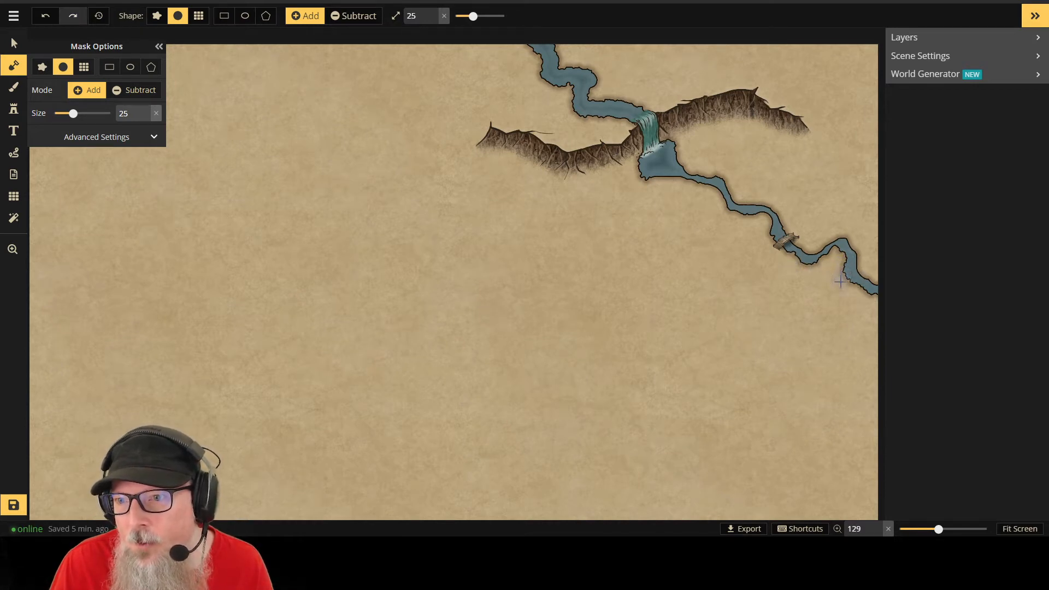
pyautogui.moveTo(841, 282); pyautogui.dragTo(863, 300)
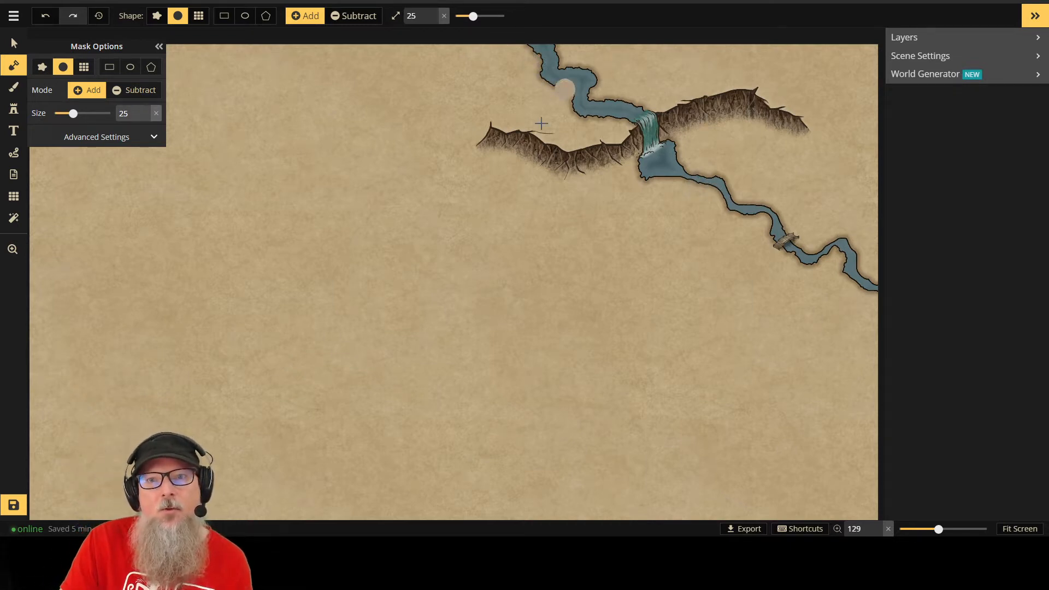
pyautogui.hotkey('ctrl', 'z')
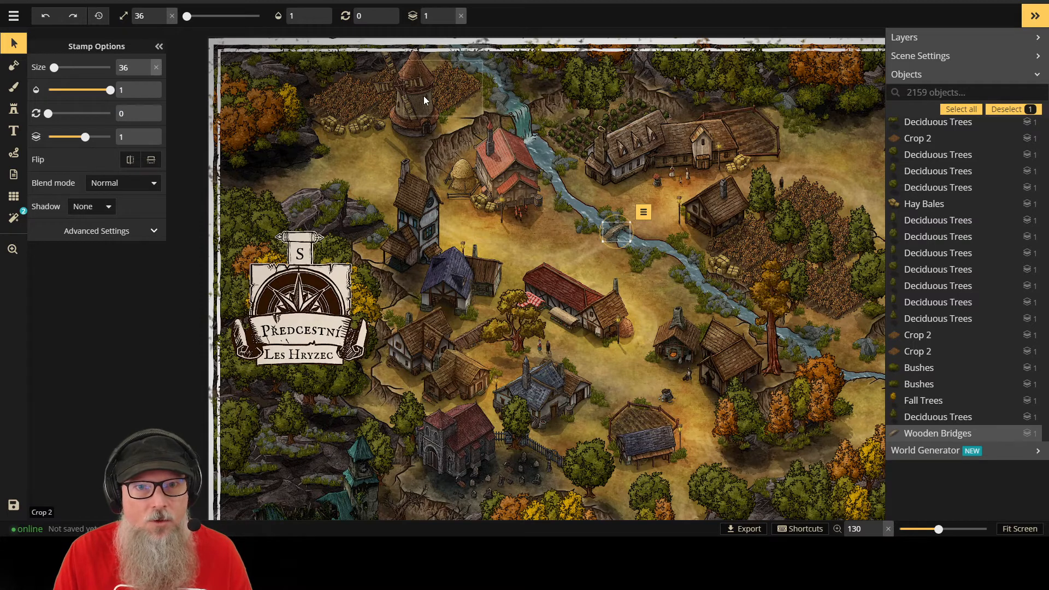
# Step: Check the reference map's windmill, search the stamp catalog for "windmill", and pick Windmill 3 from the Fantasy Regional HD set
pyautogui.click(413, 109)
pyautogui.click(408, 123)
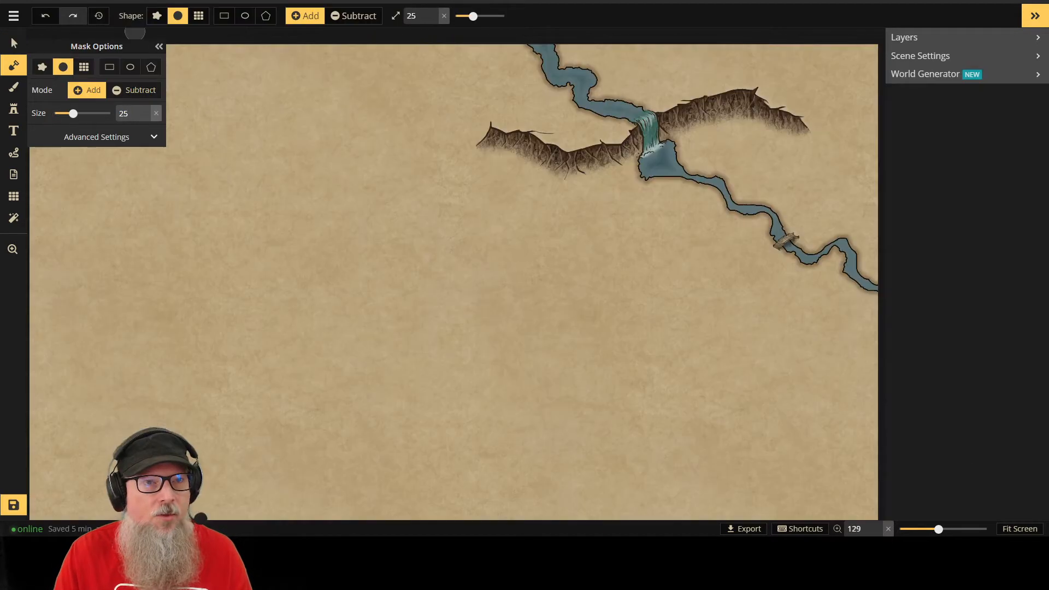
pyautogui.click(13, 108)
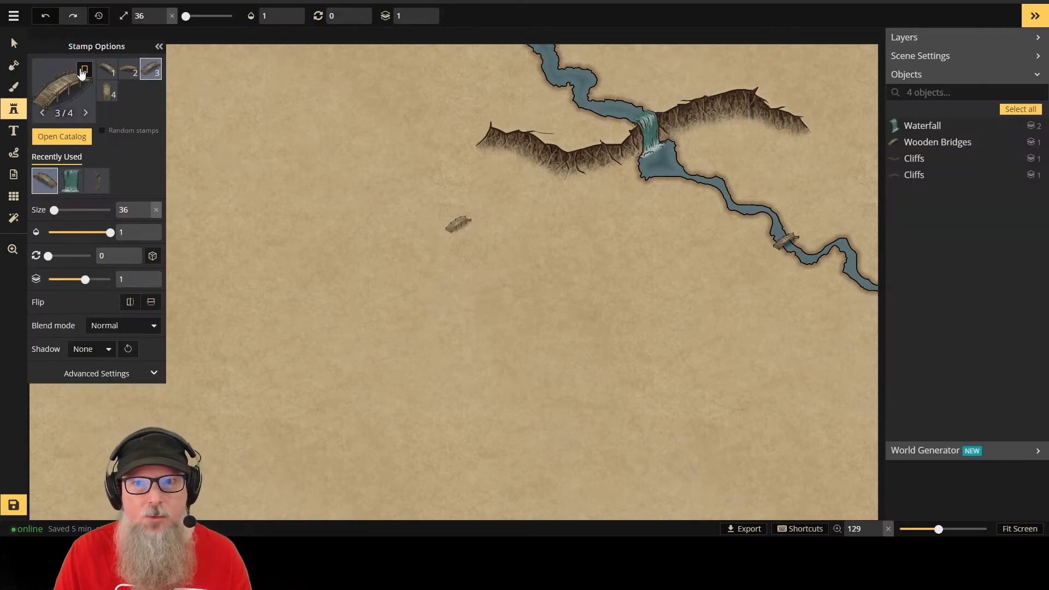
pyautogui.click(82, 138)
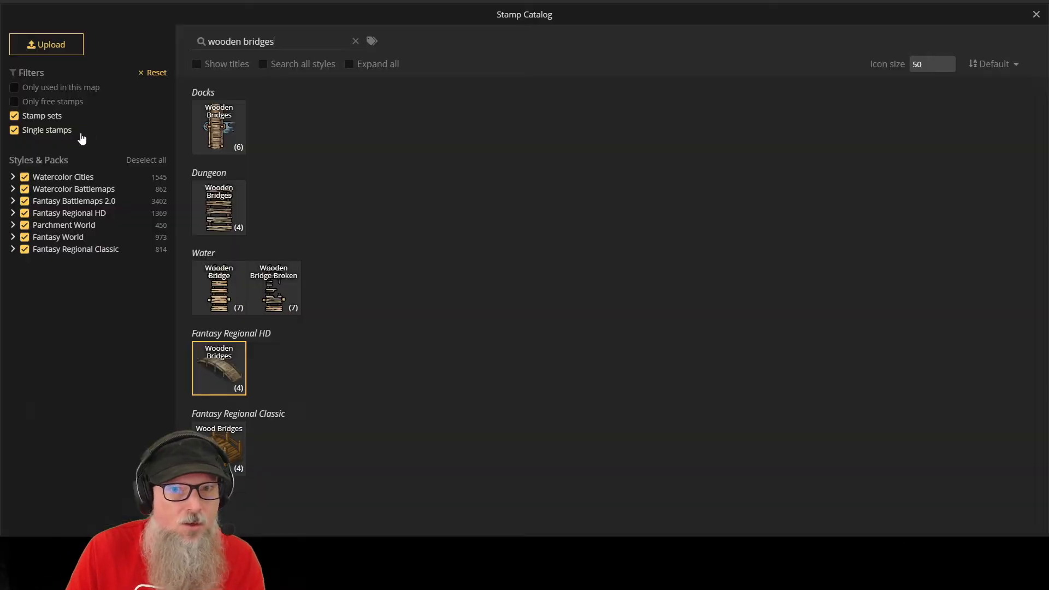
pyautogui.moveTo(284, 42); pyautogui.dragTo(109, 39)
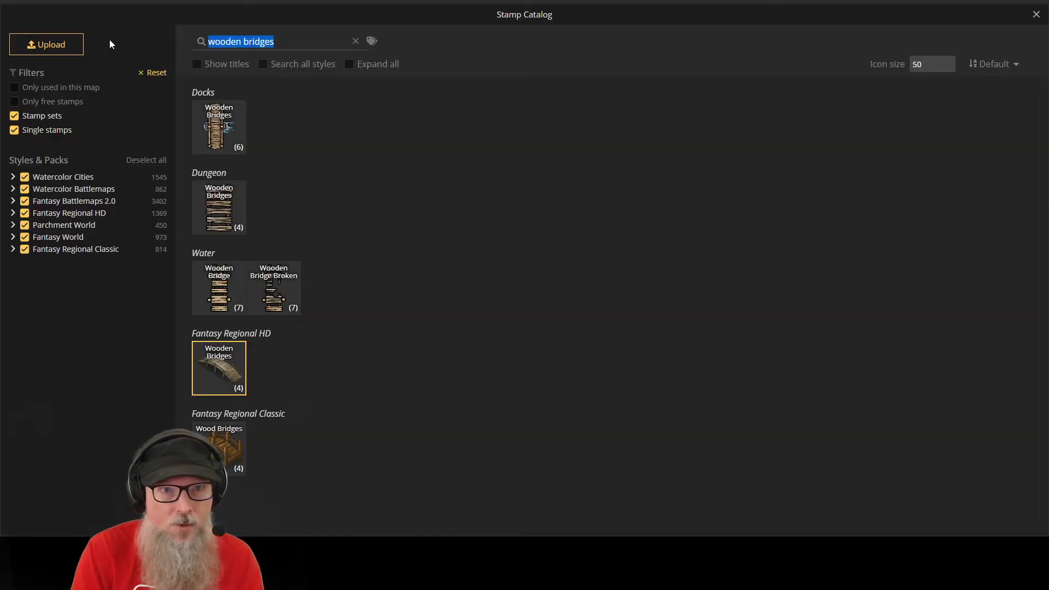
pyautogui.write('windmill')
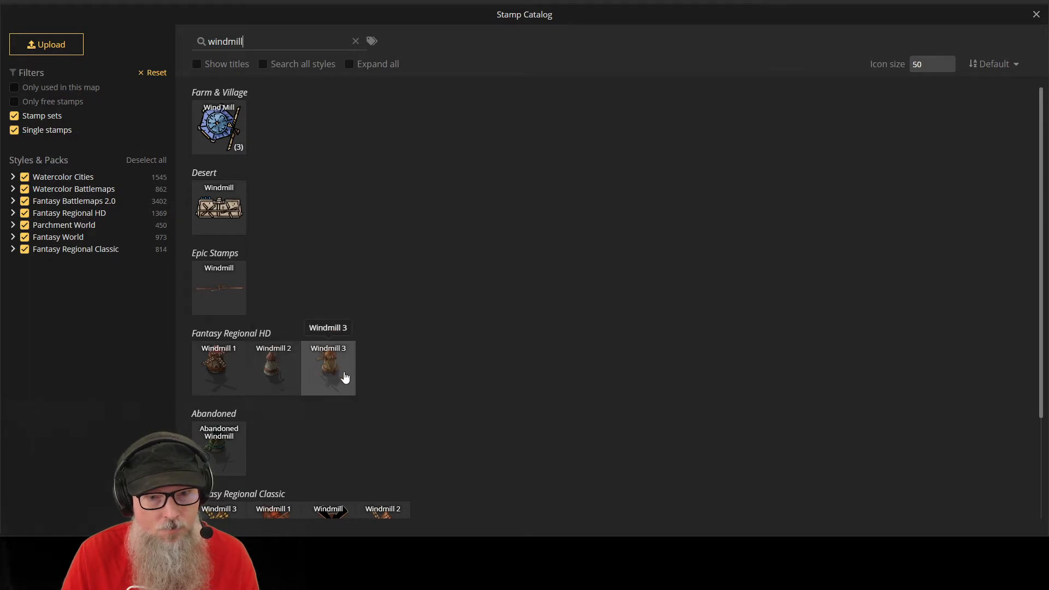
pyautogui.scroll(-2, 342, 375)
pyautogui.click(321, 229)
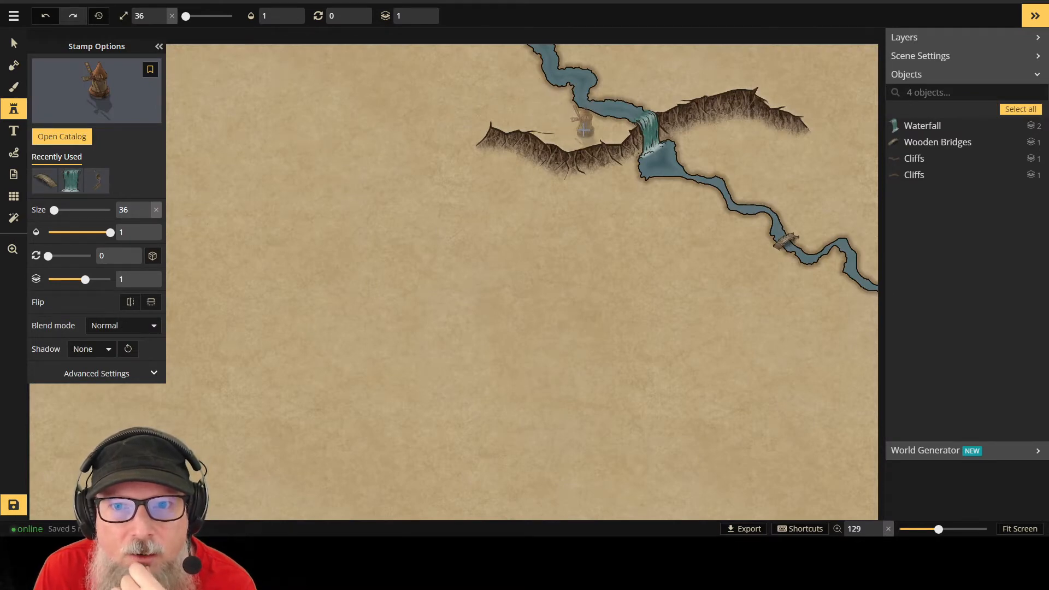
# Step: Place the windmill above the western cliff, just west of the river, and set its size to 100
pyautogui.click(579, 130)
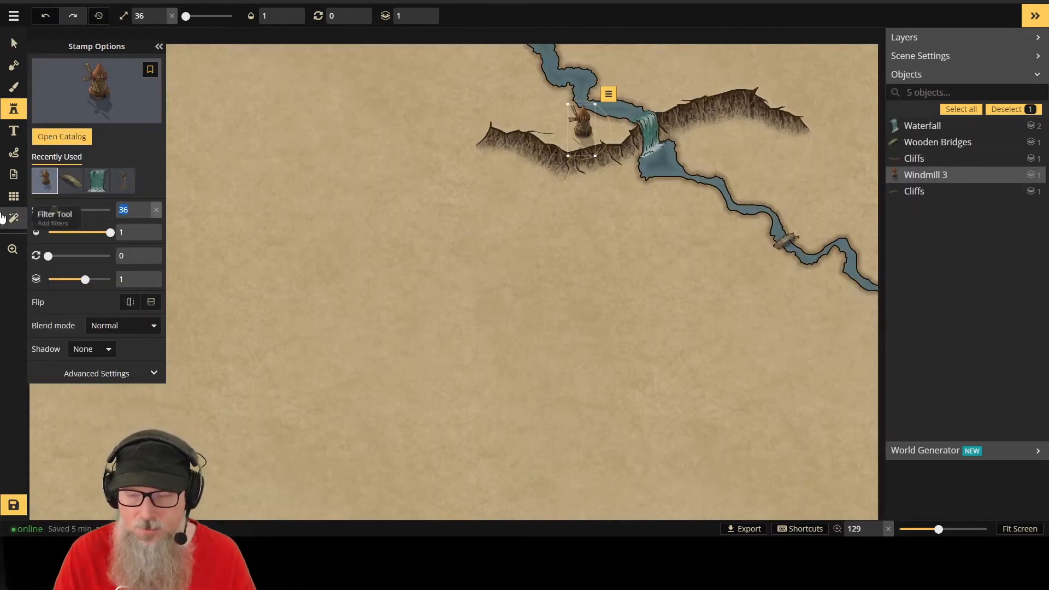
pyautogui.write('100')
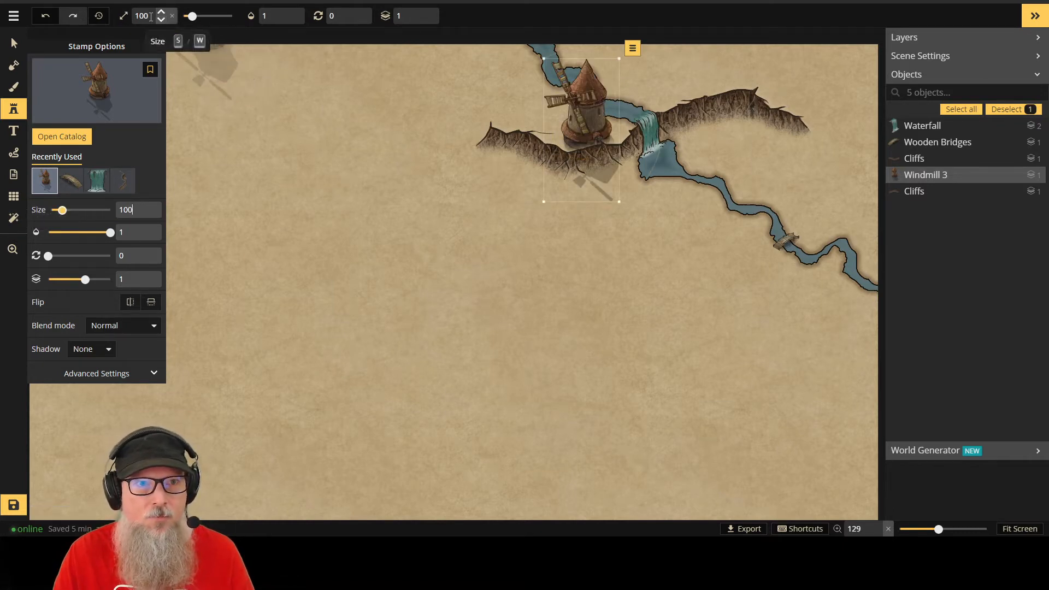
pyautogui.click(161, 20)
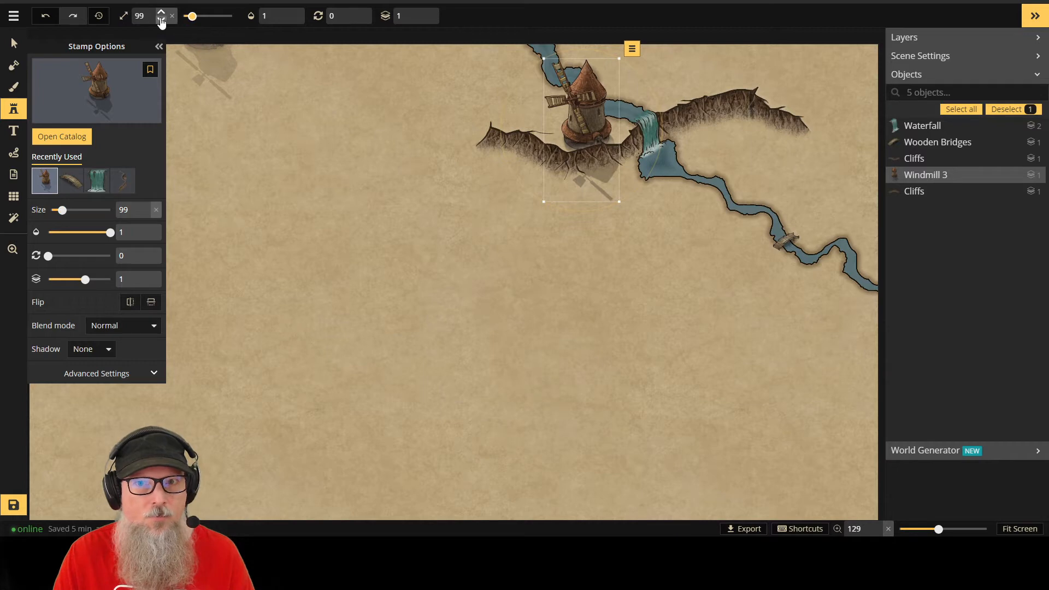
pyautogui.click(162, 12)
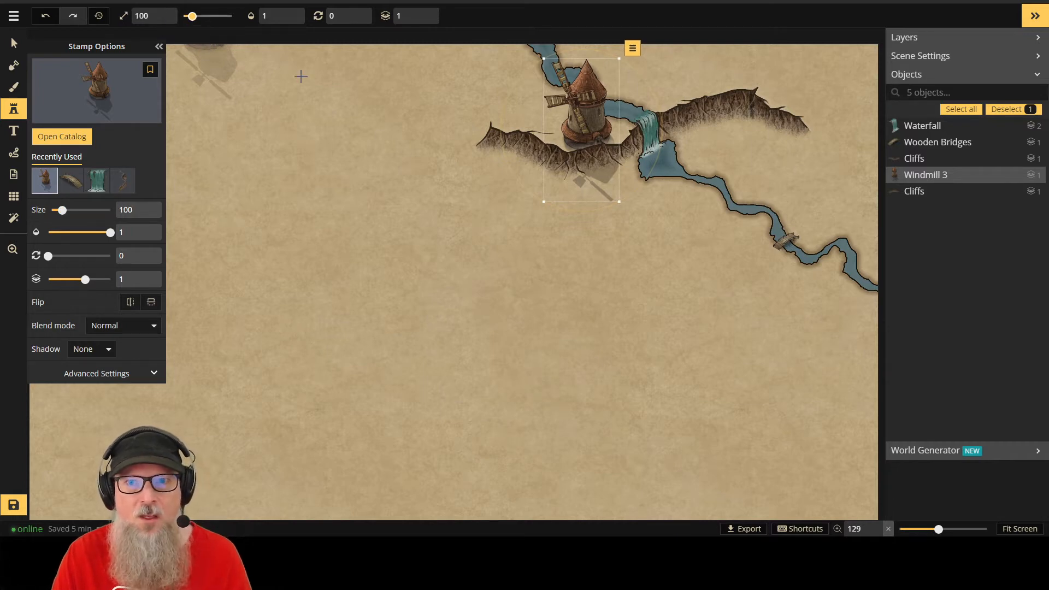
# Step: Move the windmill to open ground just beyond the western end of the western cliff
pyautogui.click(13, 43)
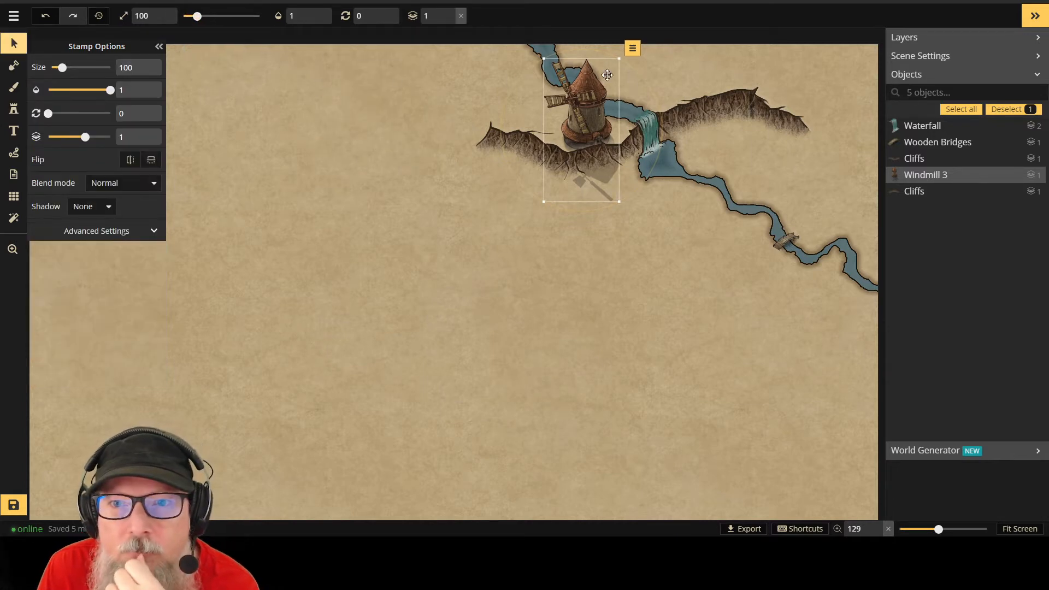
pyautogui.moveTo(582, 106); pyautogui.dragTo(839, 106)
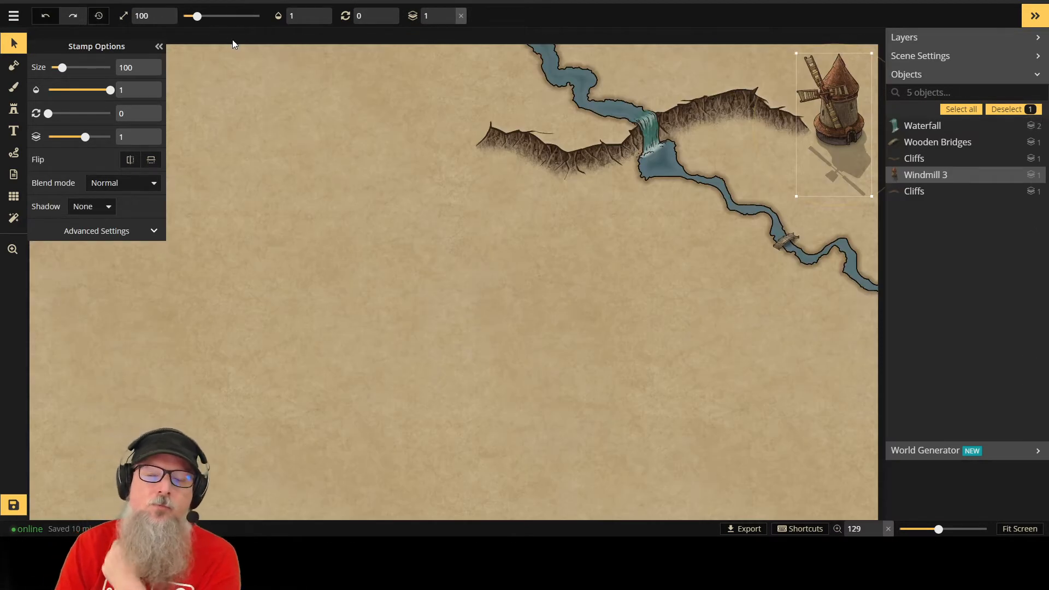
pyautogui.moveTo(844, 98); pyautogui.dragTo(458, 98)
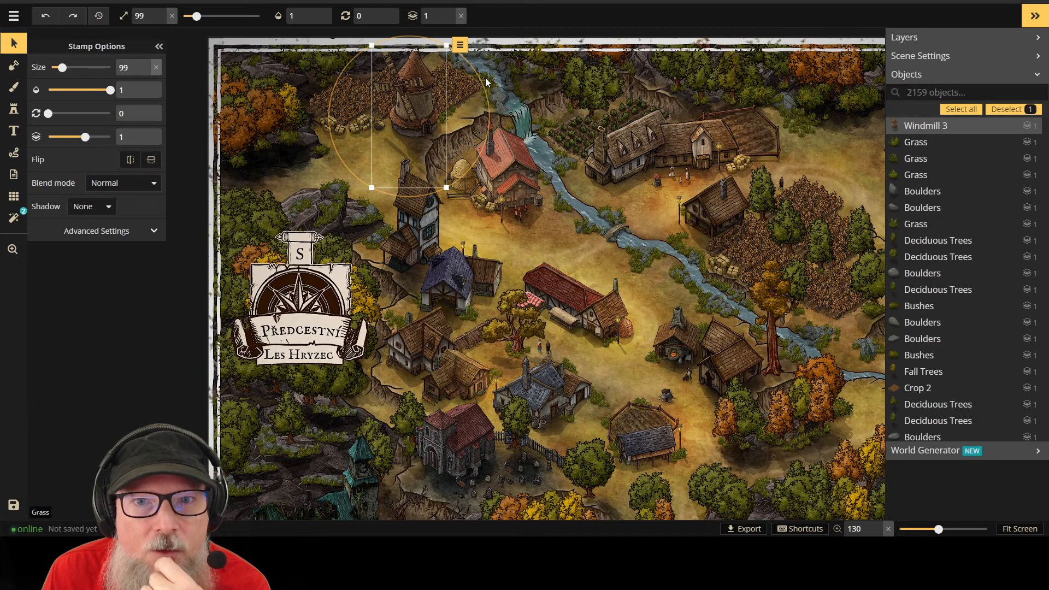
# Step: Check the area beside the reference map's waterfall, search the stamp catalog for "boulders", and pick the 21-variant Nature set
pyautogui.click(500, 102)
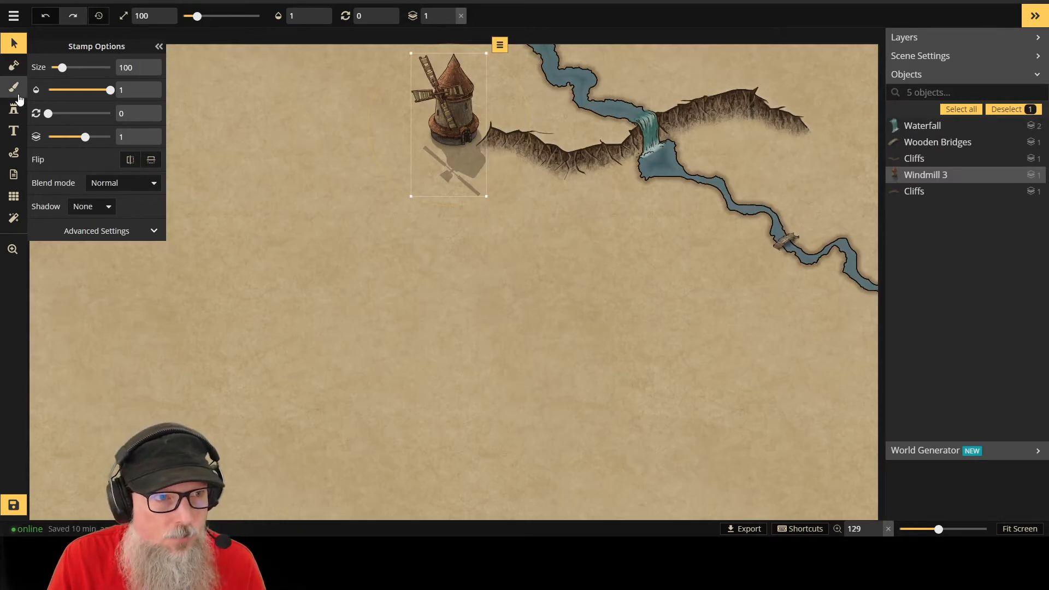
pyautogui.click(14, 109)
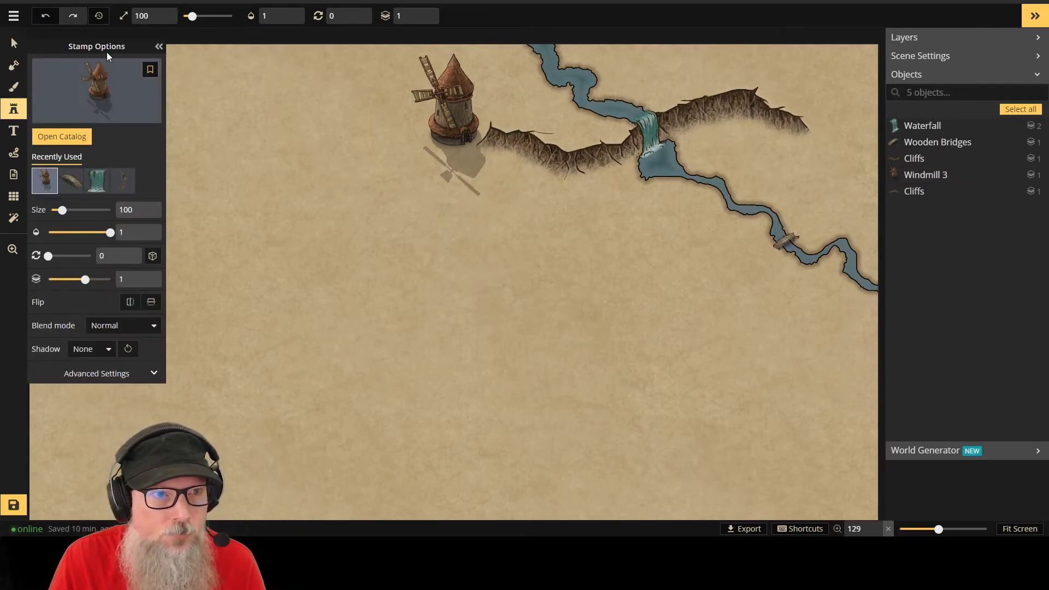
pyautogui.click(62, 136)
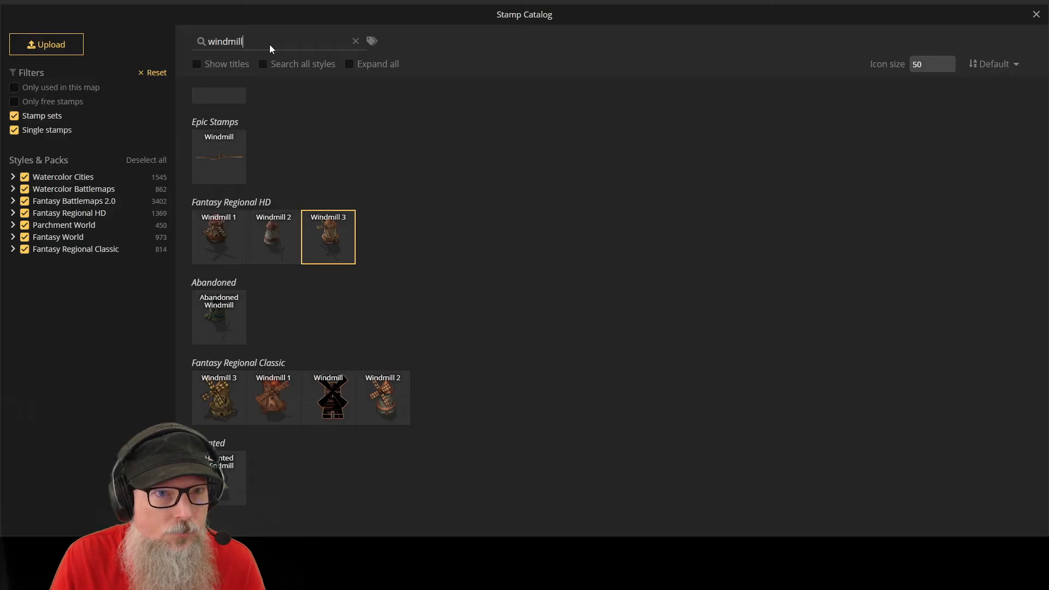
pyautogui.hotkey('ctrl', 'a')
pyautogui.write('boulder')
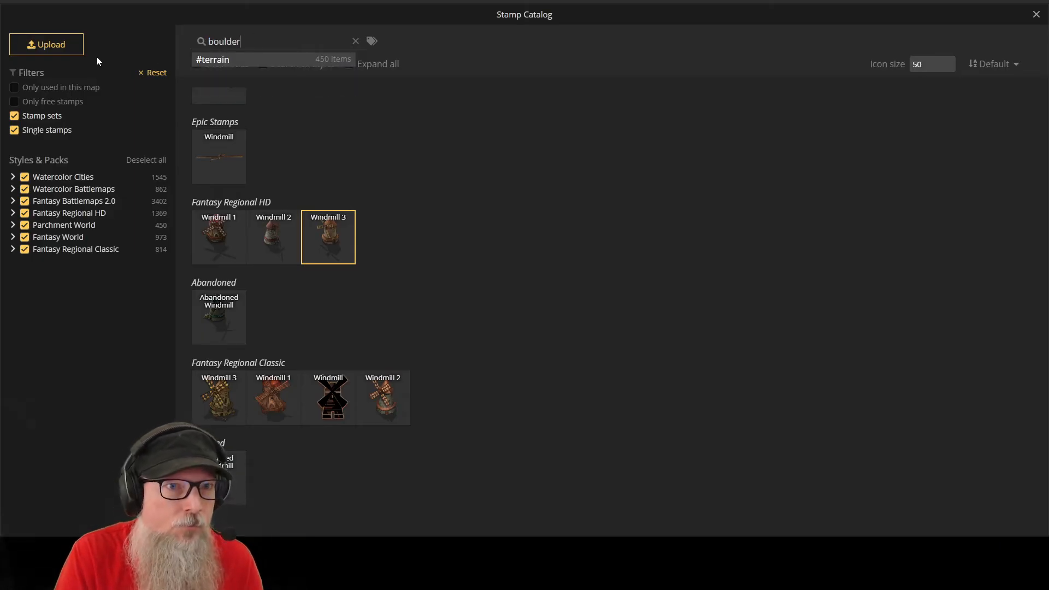
pyautogui.write('s')
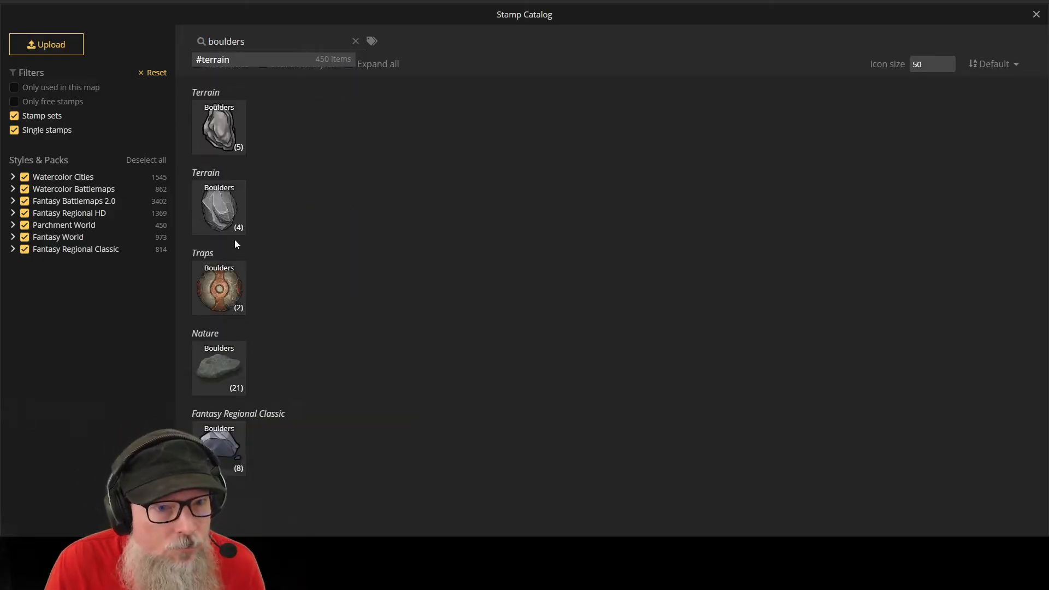
pyautogui.click(234, 365)
pyautogui.click(229, 352)
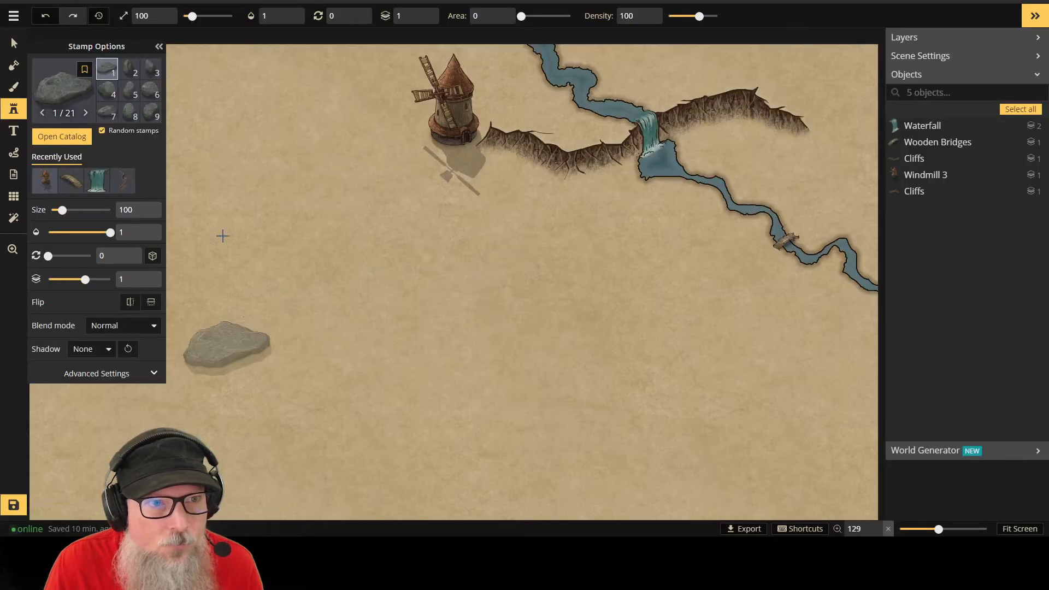
# Step: Reduce the boulder stamp size to 17, comparing its scale with the windmill, river and waterfall
pyautogui.scroll(-3, 501, 91)
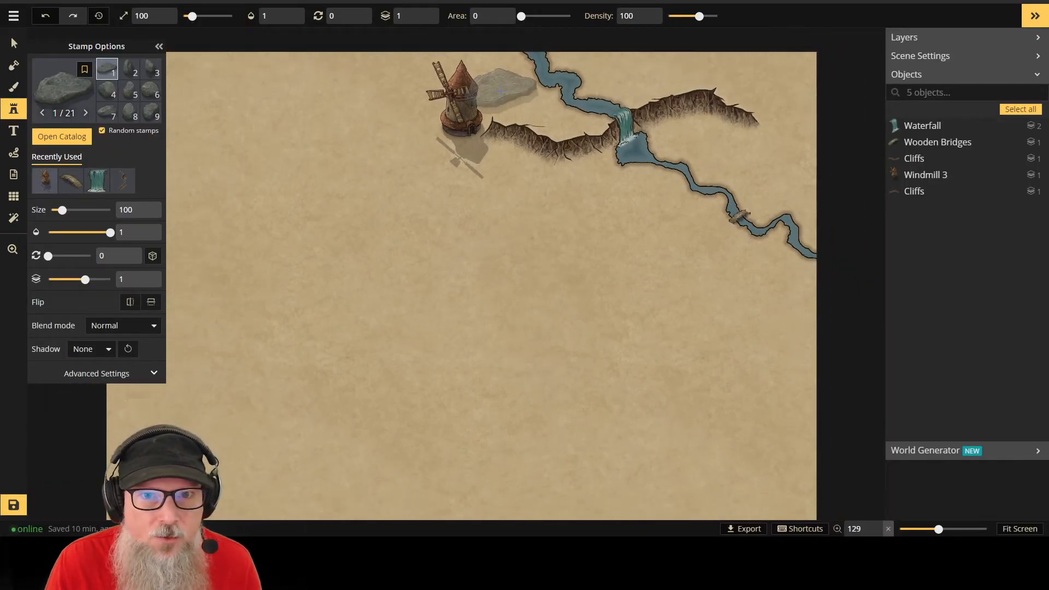
pyautogui.scroll(3, 572, 113)
pyautogui.scroll(-2, 572, 115)
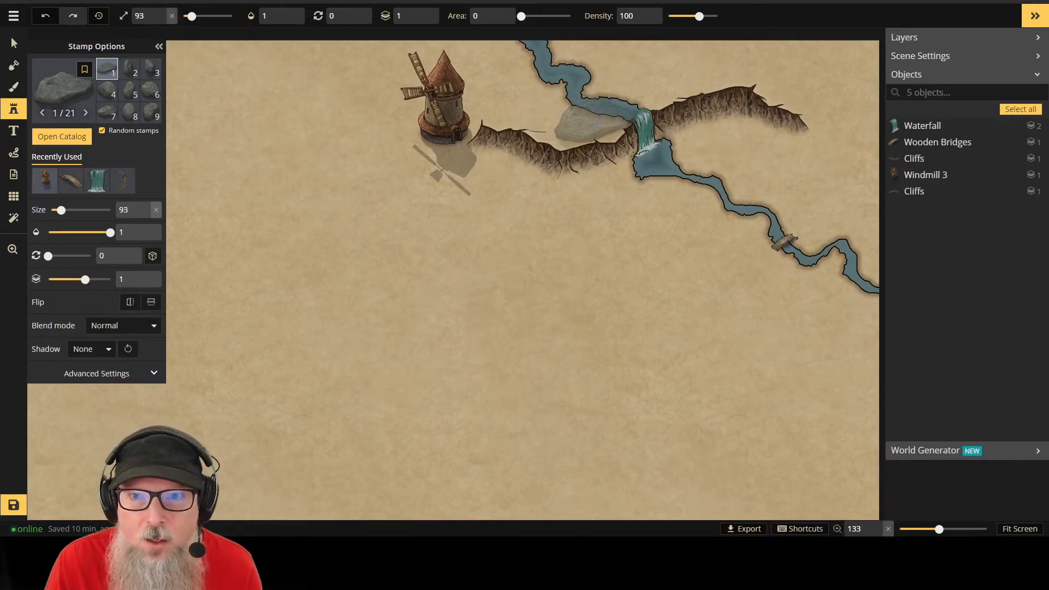
pyautogui.scroll(-2, 572, 114)
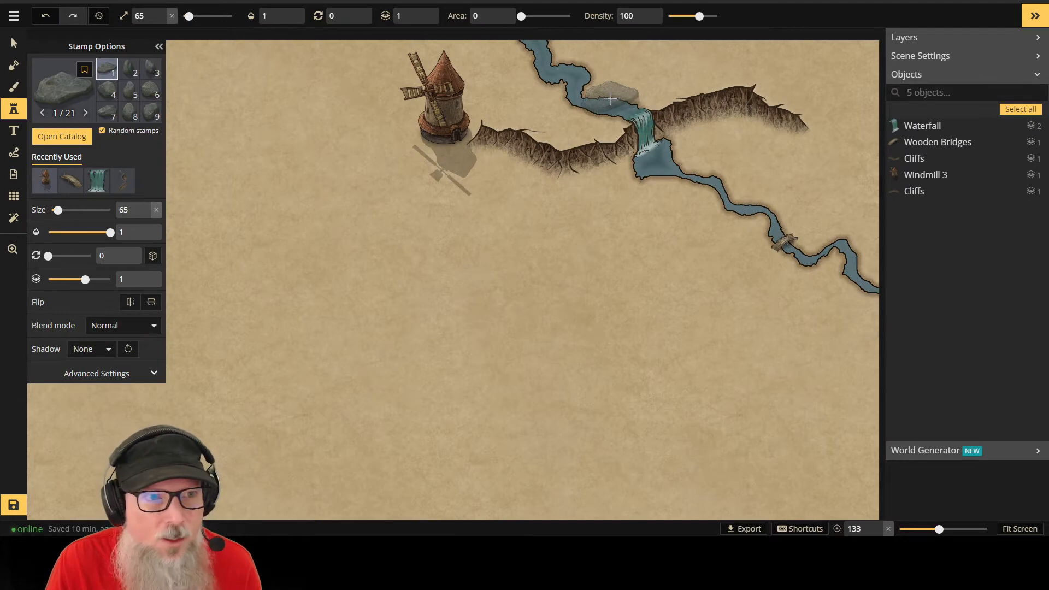
pyautogui.scroll(-2, 610, 100)
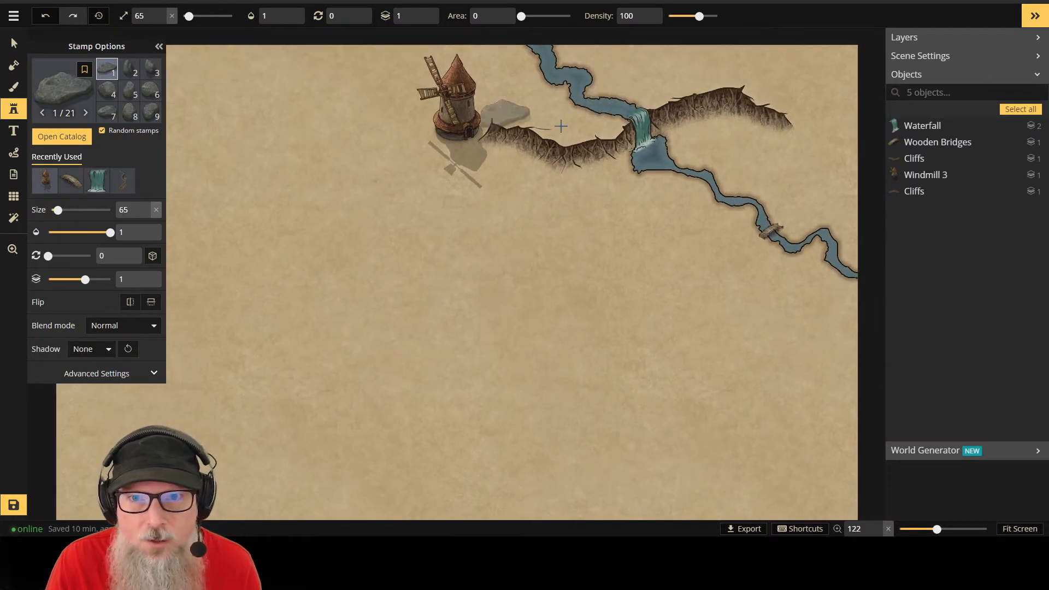
pyautogui.scroll(-1, 605, 115)
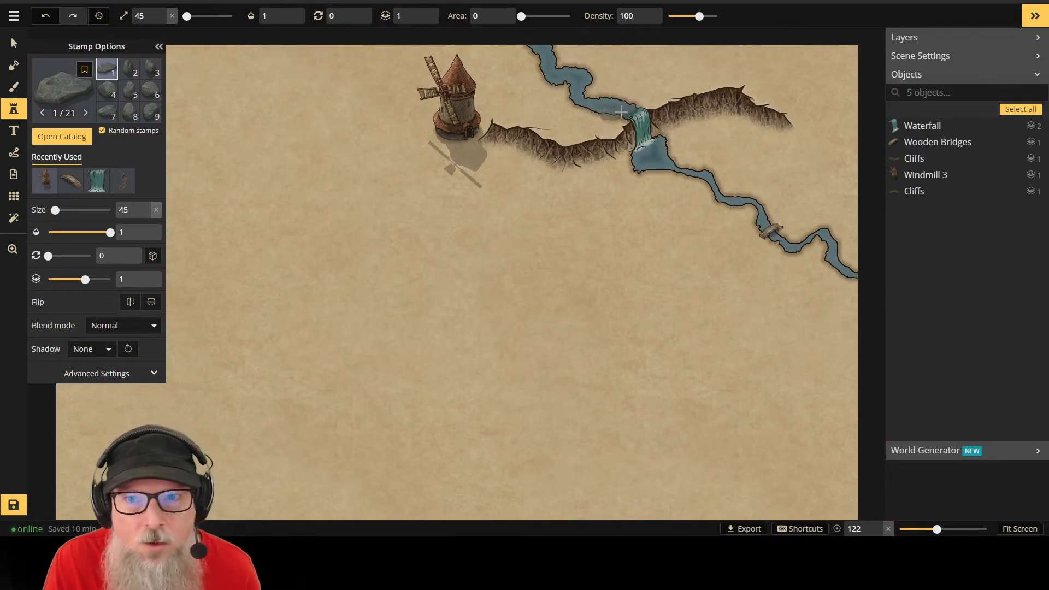
pyautogui.scroll(-3, 616, 121)
pyautogui.scroll(10, 618, 109)
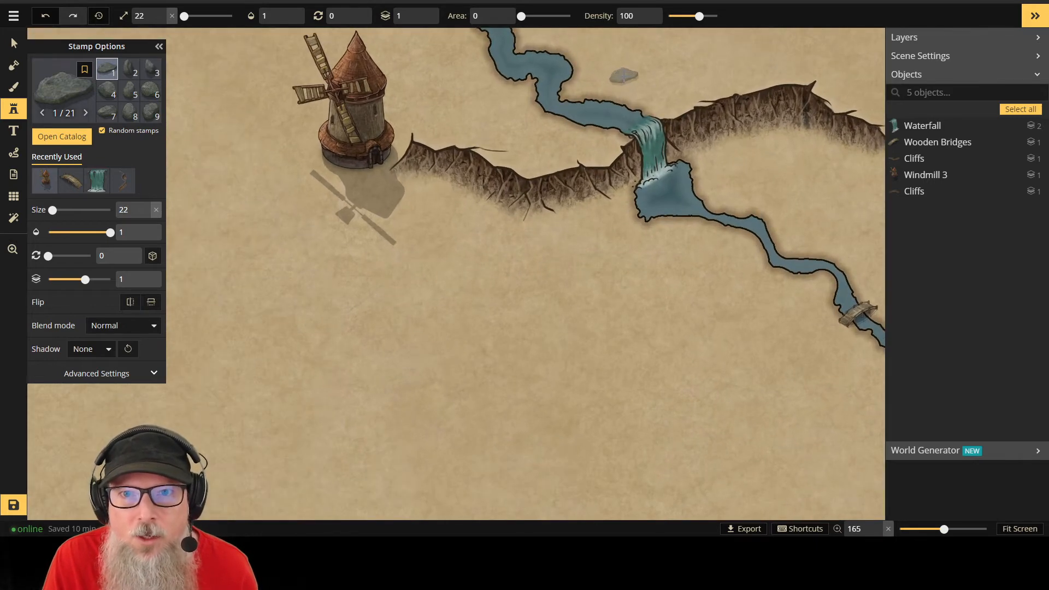
pyautogui.click(1019, 529)
pyautogui.scroll(6, 689, 72)
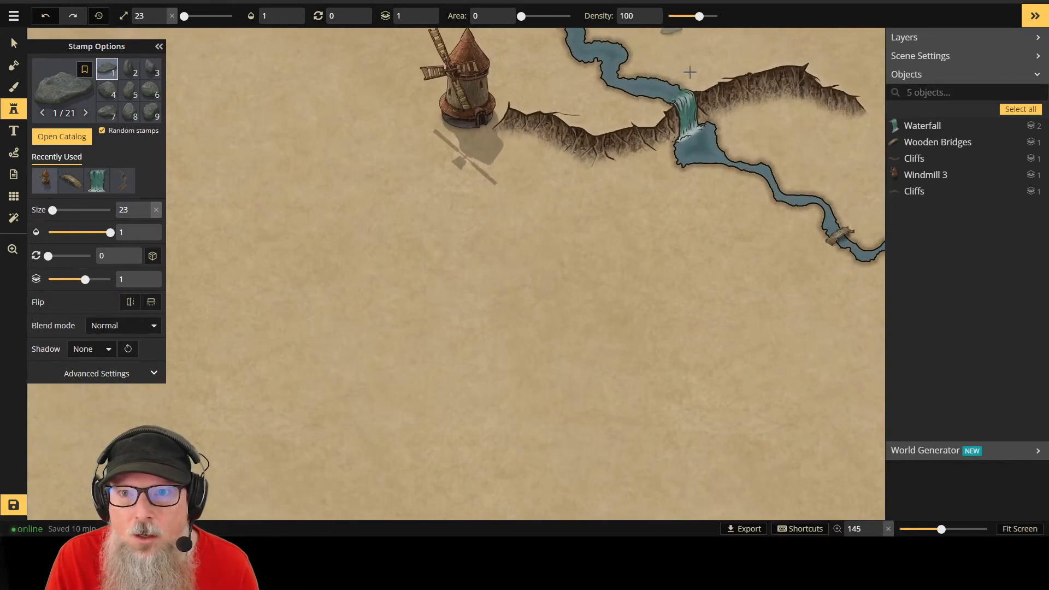
pyautogui.scroll(8, 690, 72)
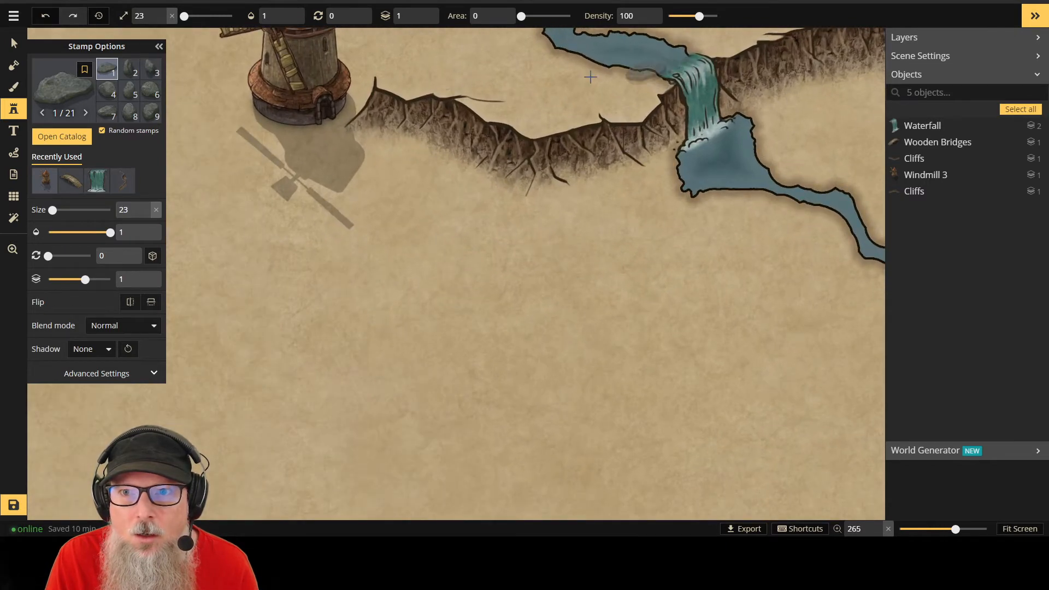
pyautogui.scroll(2, 635, 81)
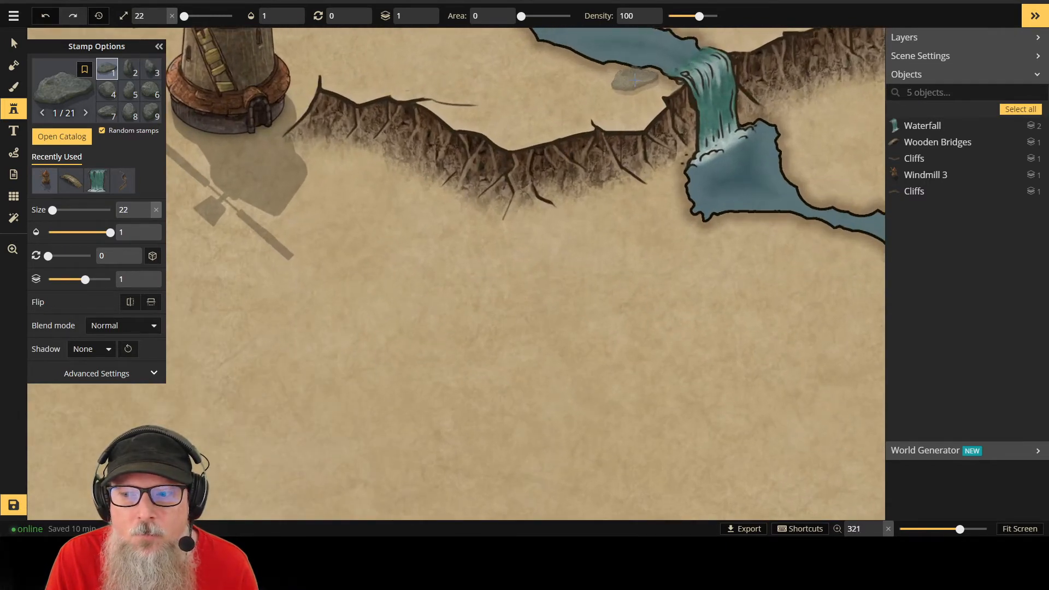
pyautogui.scroll(-10, 638, 68)
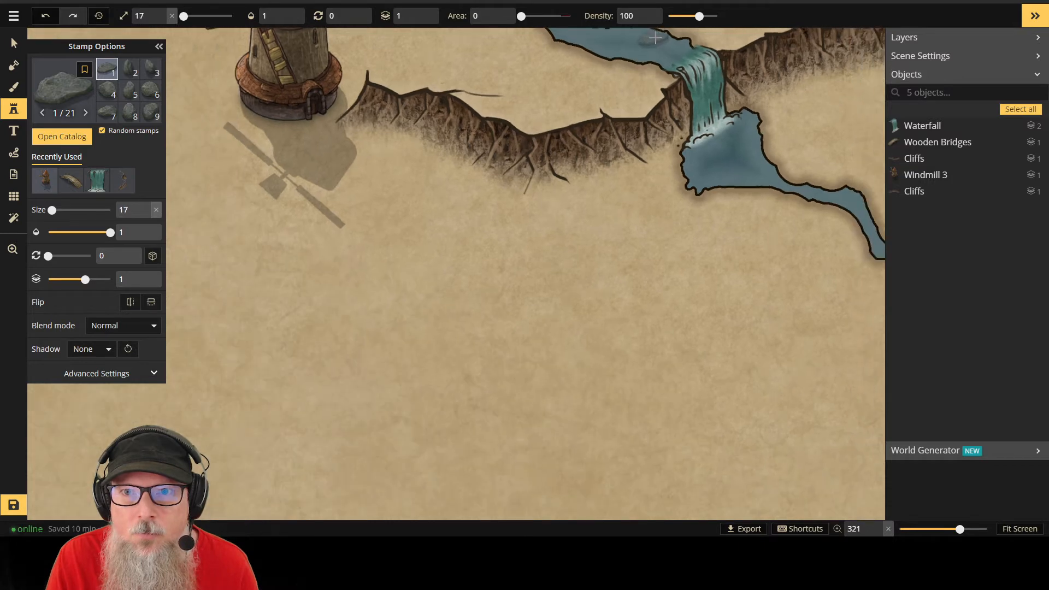
pyautogui.scroll(3, 634, 63)
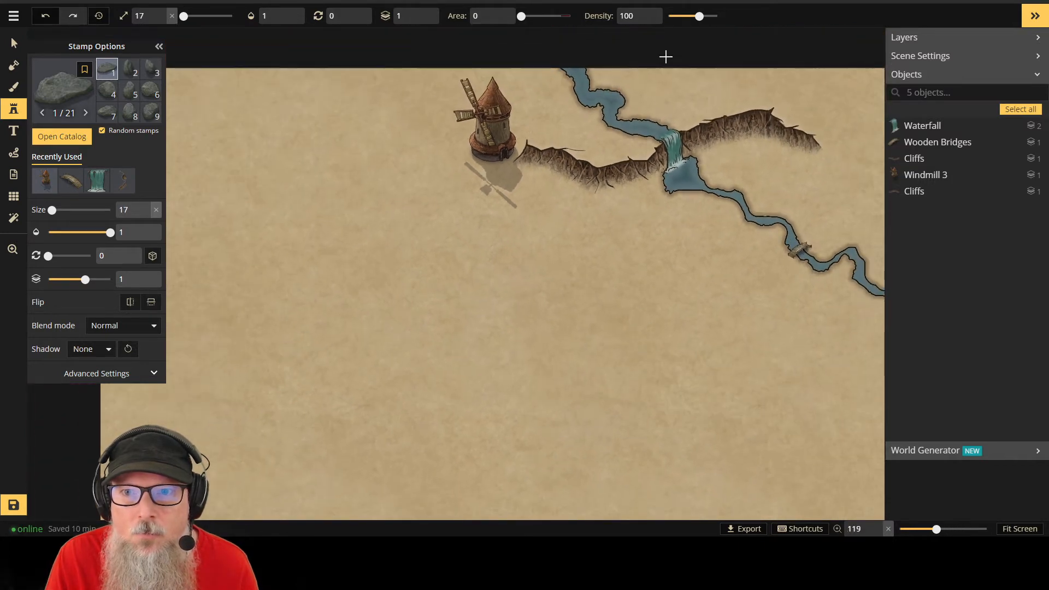
pyautogui.scroll(4, 630, 72)
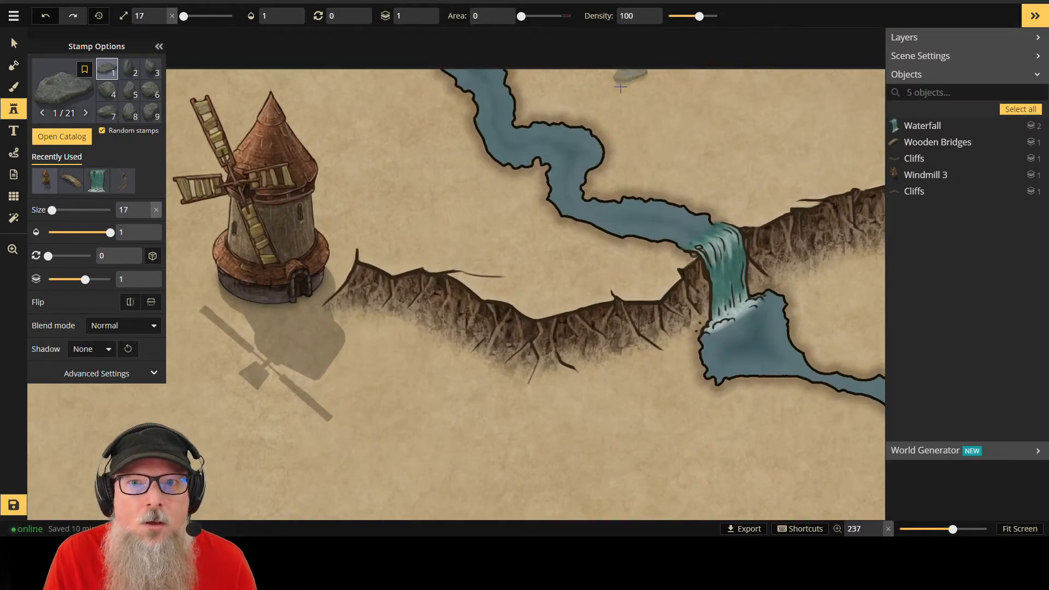
# Step: Place boulder variant 21 at size 31 on the south riverbank just west of the waterfall, with two size 29 boulders clustered beside it
pyautogui.click(459, 224)
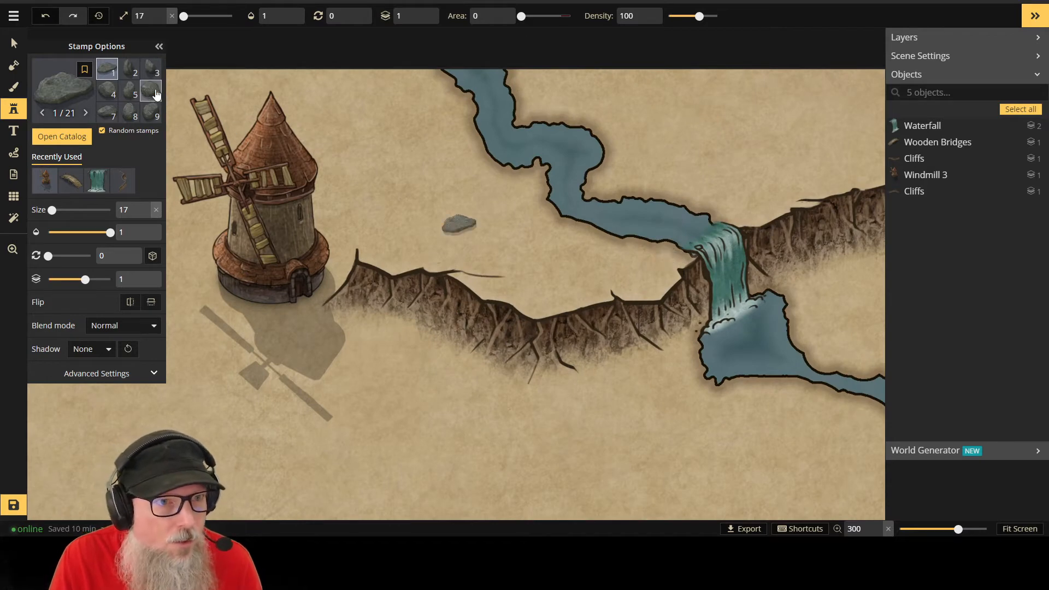
pyautogui.scroll(-3, 142, 101)
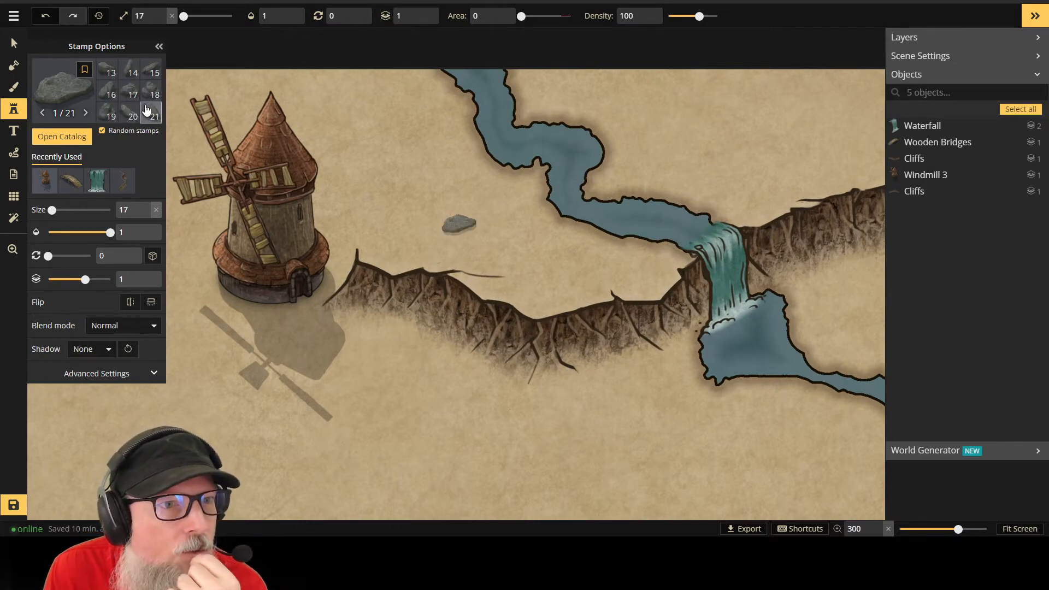
pyautogui.click(151, 112)
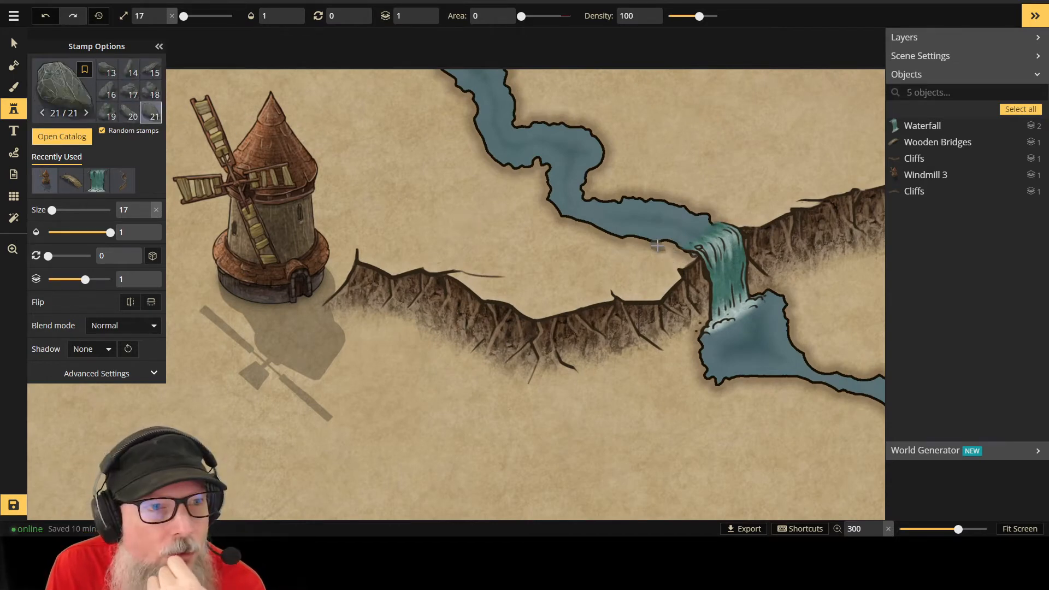
pyautogui.scroll(-1, 660, 247)
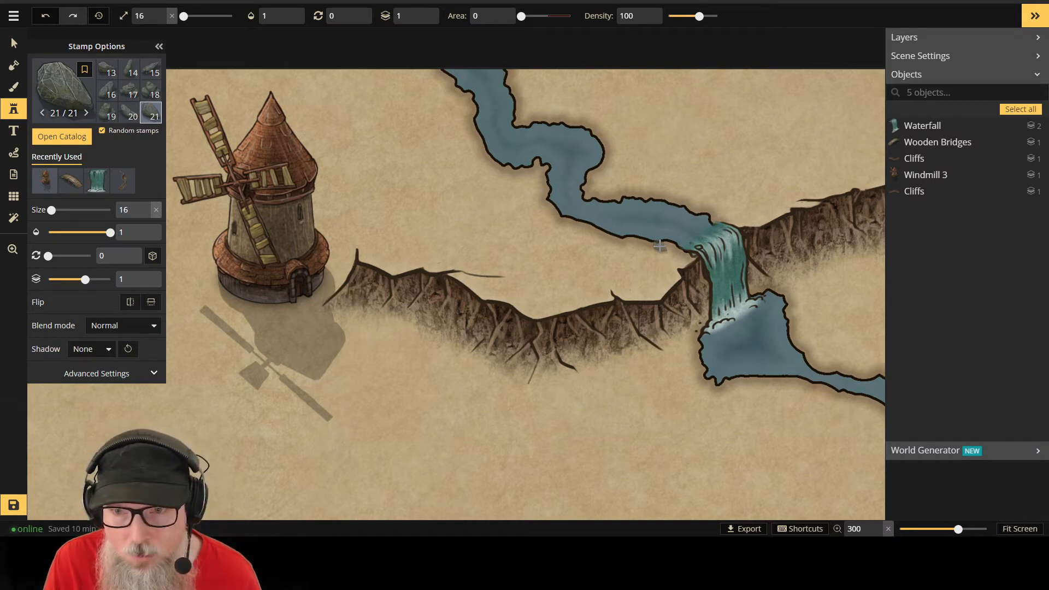
pyautogui.scroll(7, 662, 248)
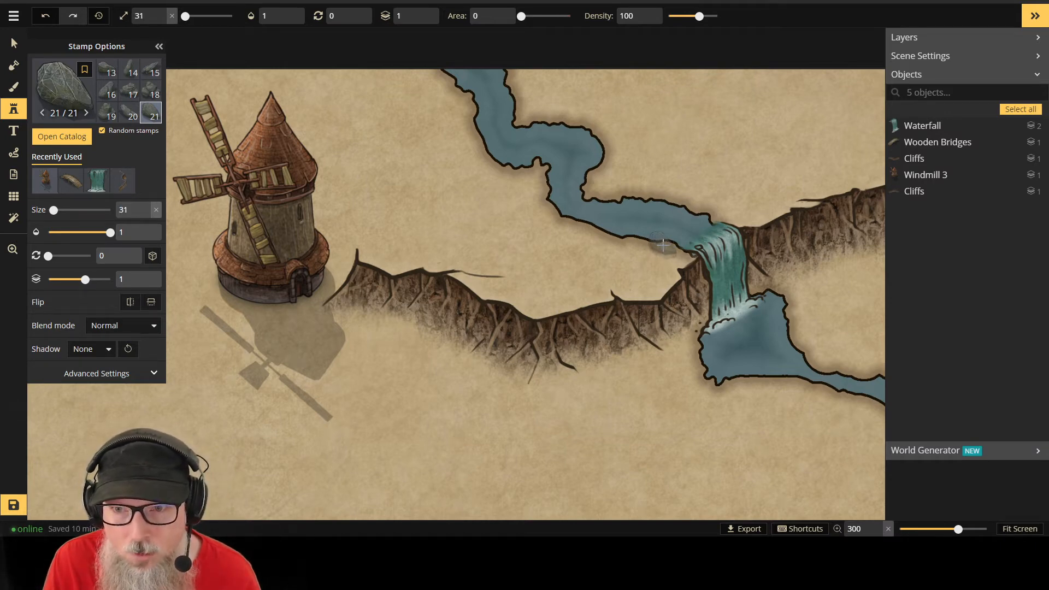
pyautogui.click(663, 247)
pyautogui.scroll(-2, 553, 260)
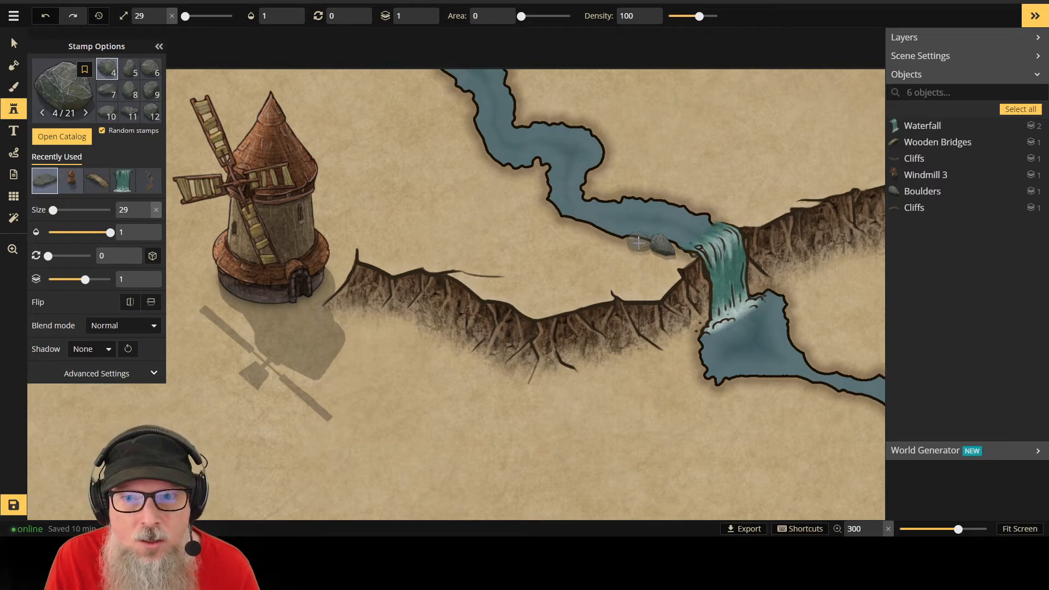
pyautogui.click(639, 243)
pyautogui.click(653, 257)
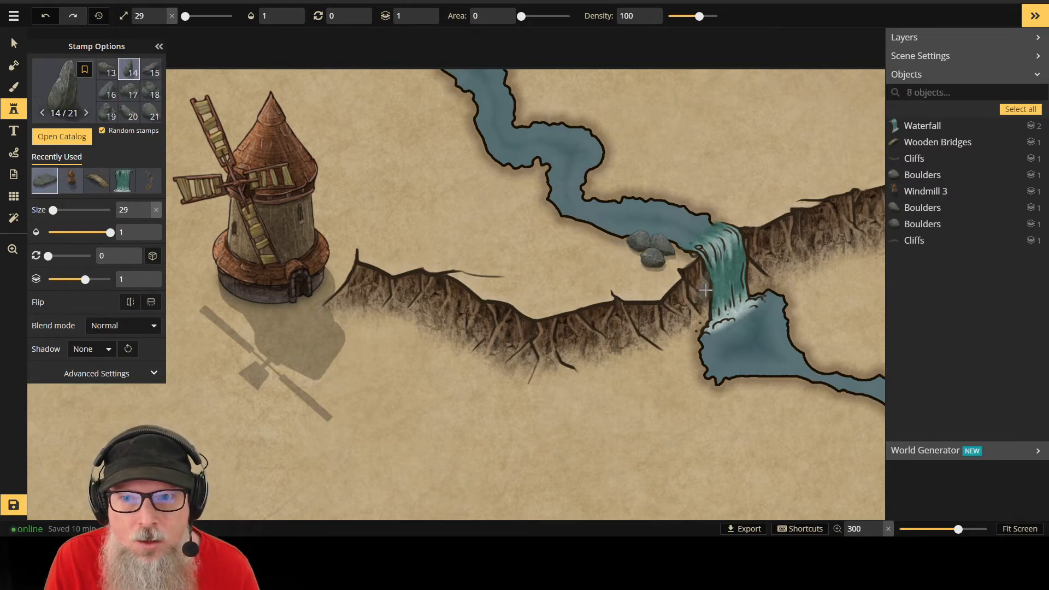
pyautogui.click(618, 240)
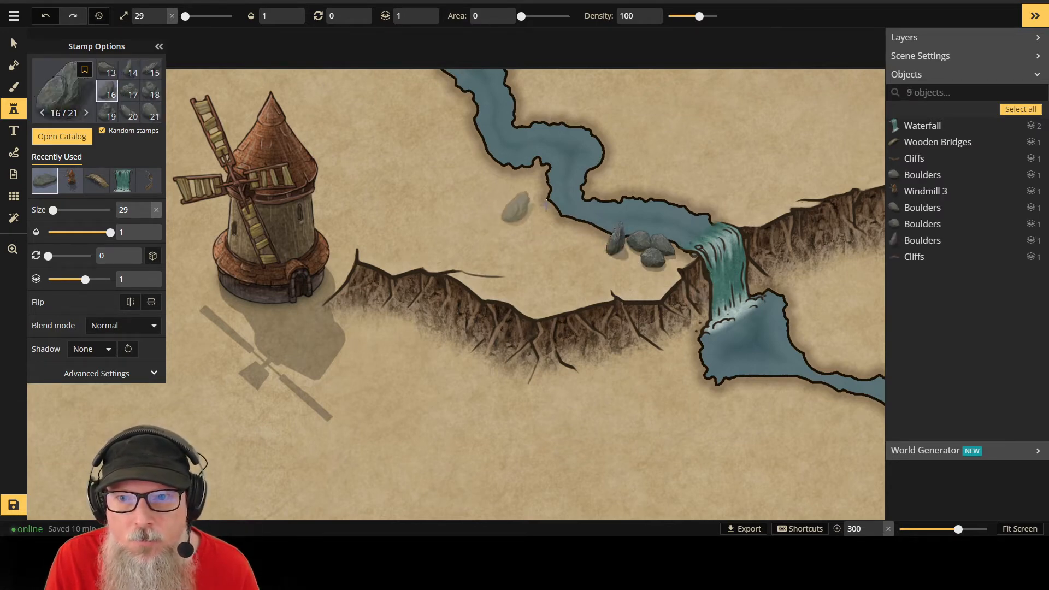
pyautogui.click(633, 225)
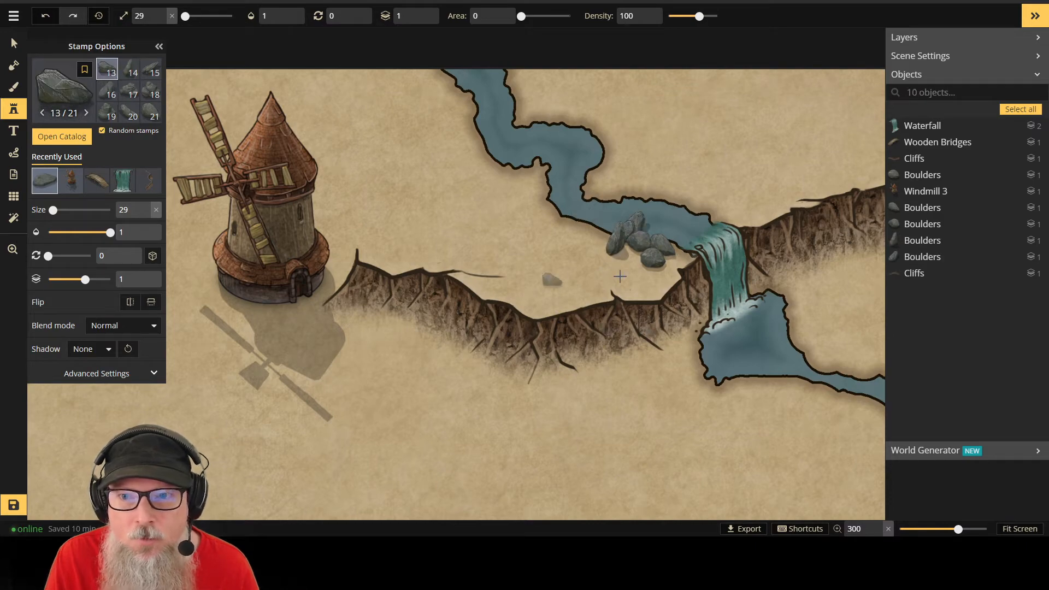
pyautogui.hotkey('ctrl', 'z')
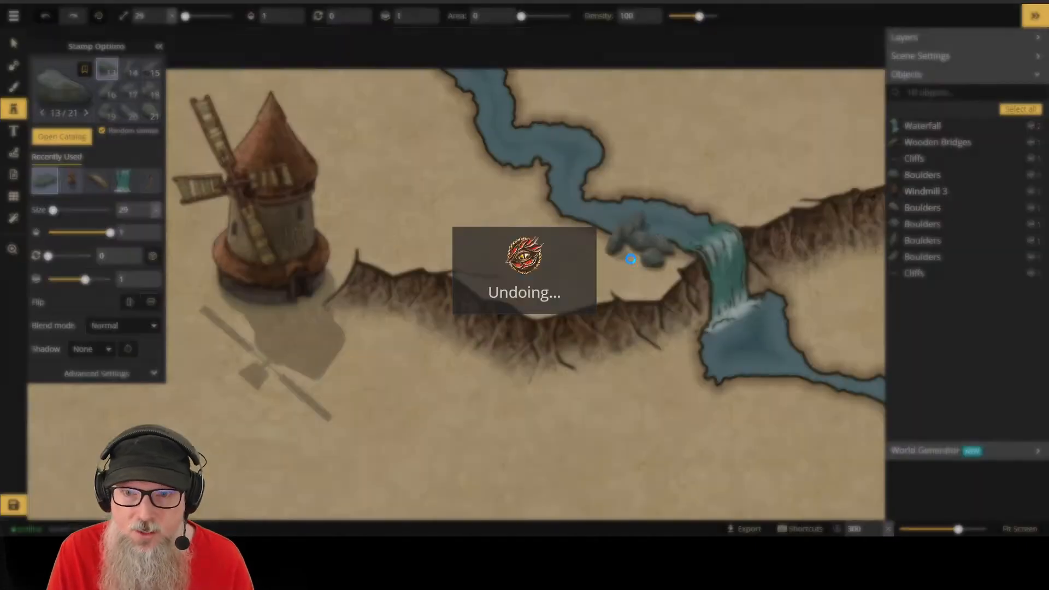
pyautogui.moveTo(619, 238); pyautogui.dragTo(626, 235)
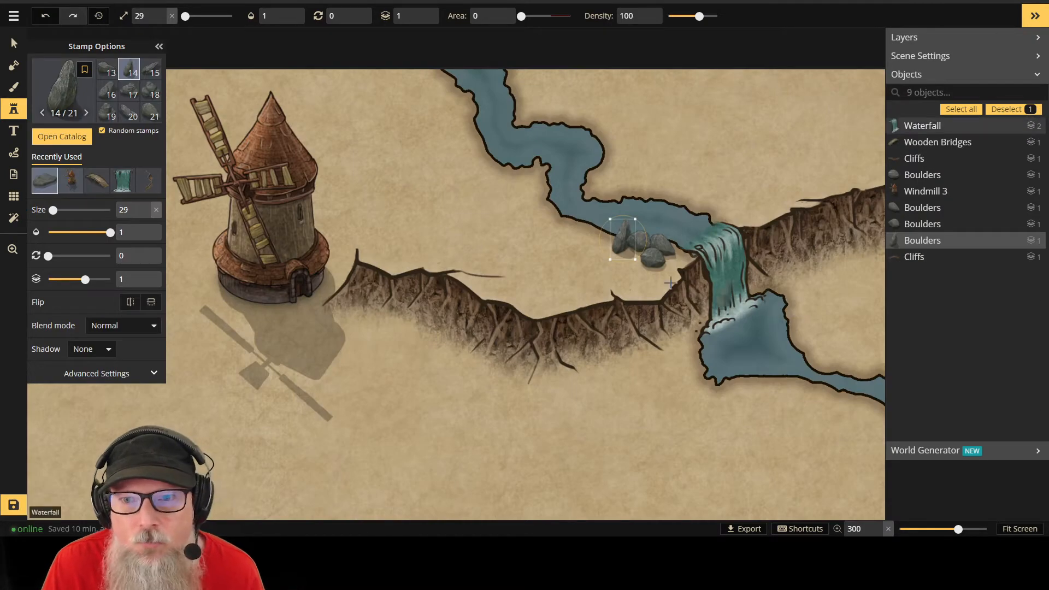
pyautogui.hotkey('ctrl', 'z')
pyautogui.hotkey('ctrl', 'z')
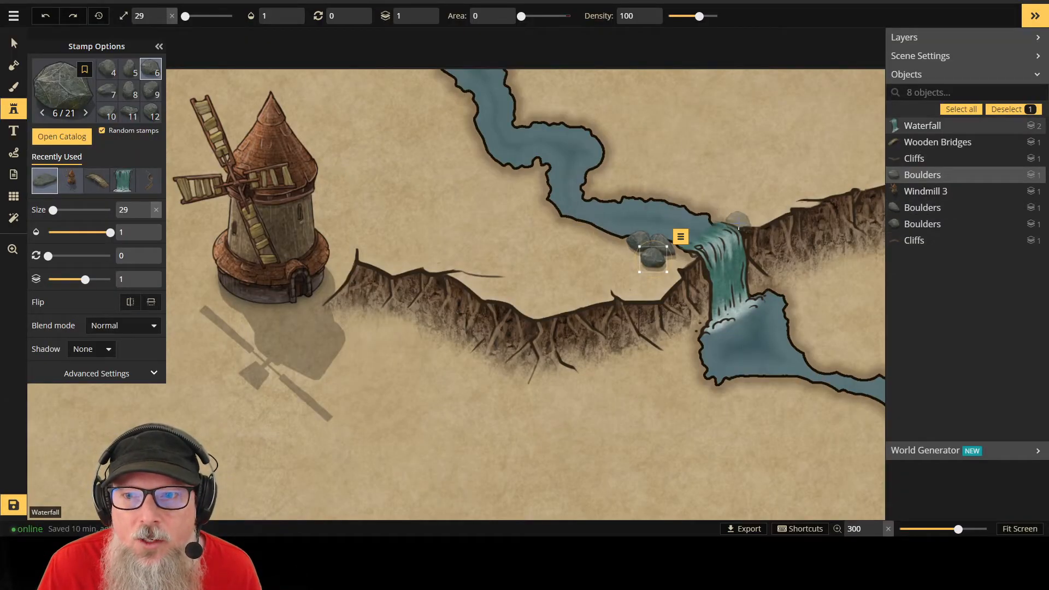
# Step: Place a small and a large boulder at the waterfall's crest, plus a boulder pile upstream on the river bend, nudged slightly into the water
pyautogui.click(738, 220)
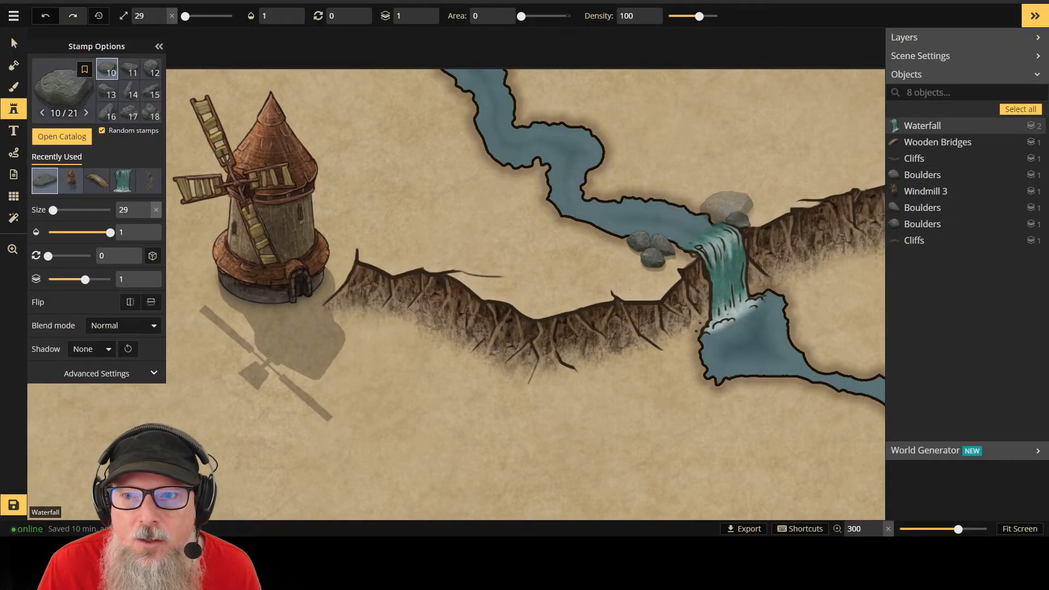
pyautogui.click(715, 209)
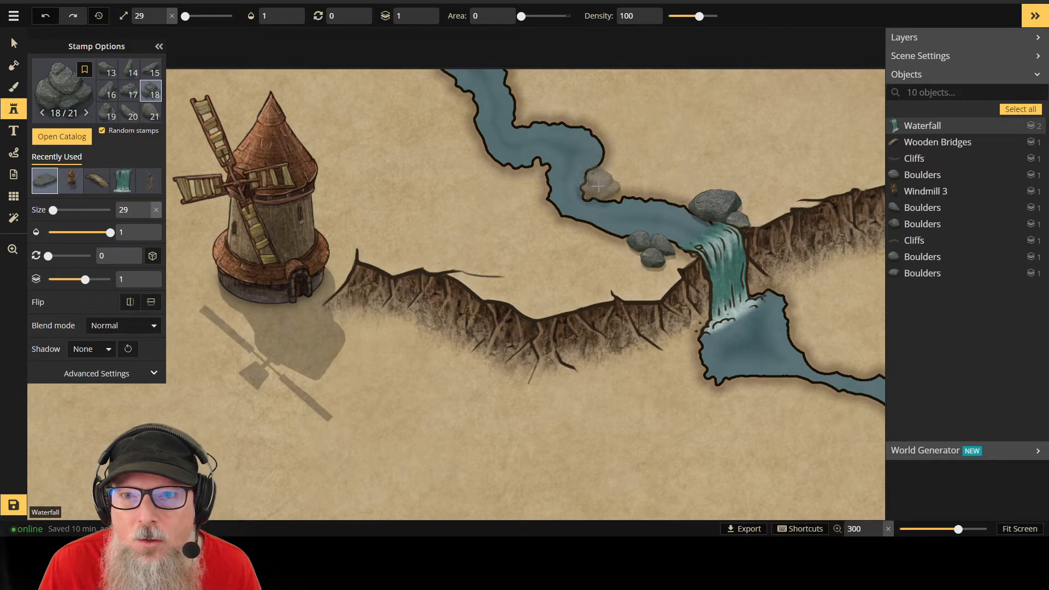
pyautogui.click(598, 188)
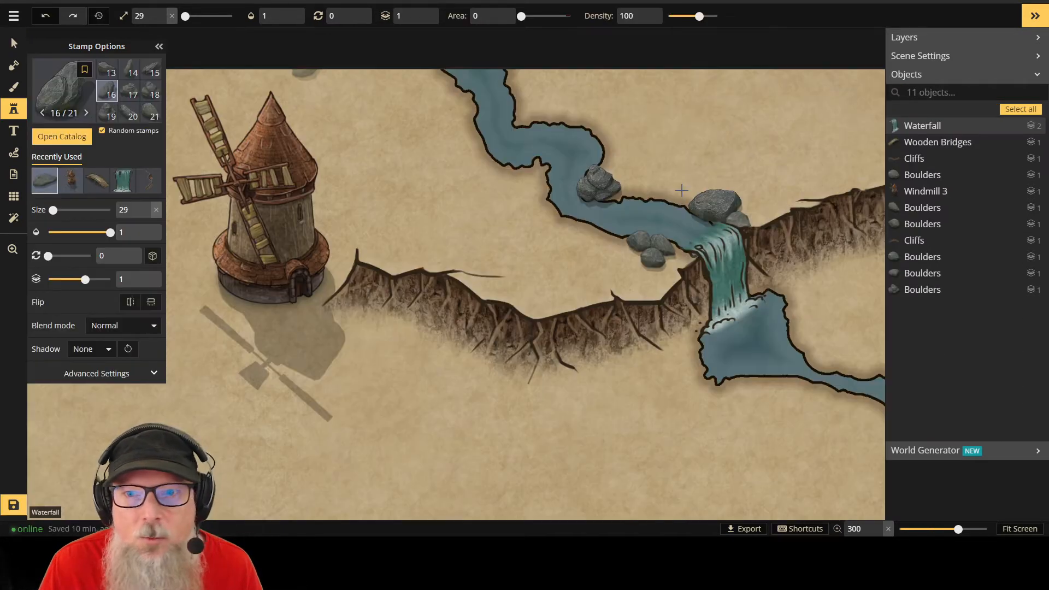
pyautogui.click(23, 52)
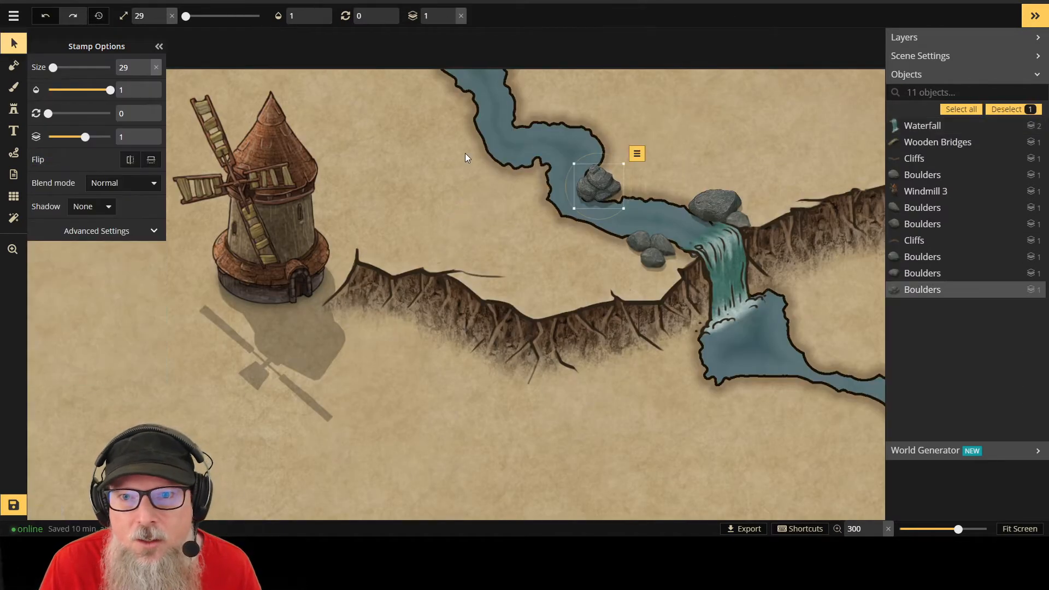
pyautogui.moveTo(610, 184); pyautogui.dragTo(606, 185)
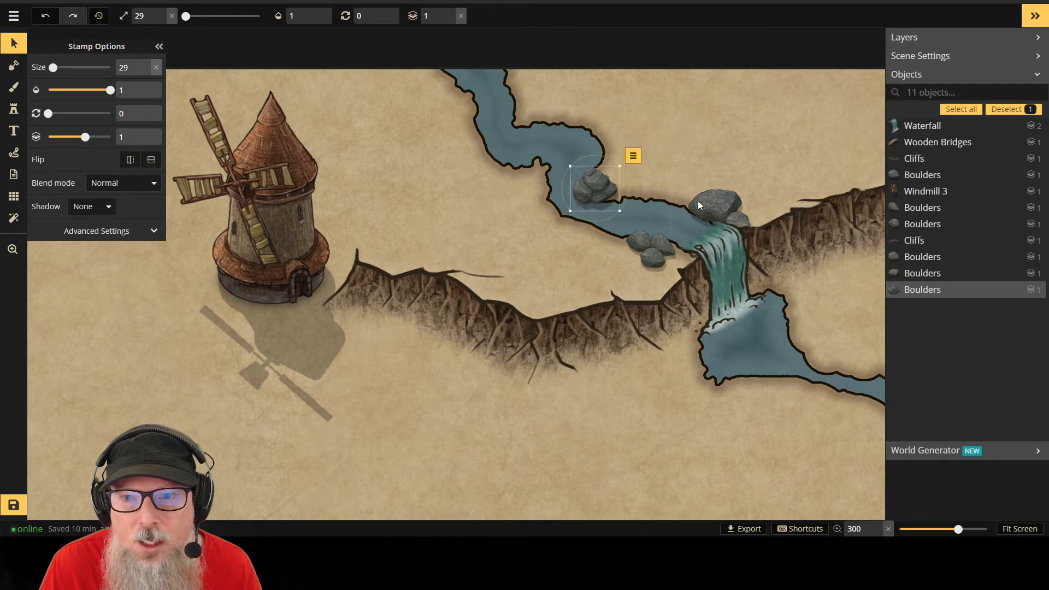
# Step: Select only the large boulder at the waterfall's crest, shift it slightly southeast, and set its layer to 3
pyautogui.keyDown('shift'); pyautogui.click(717, 203); pyautogui.keyUp('shift')
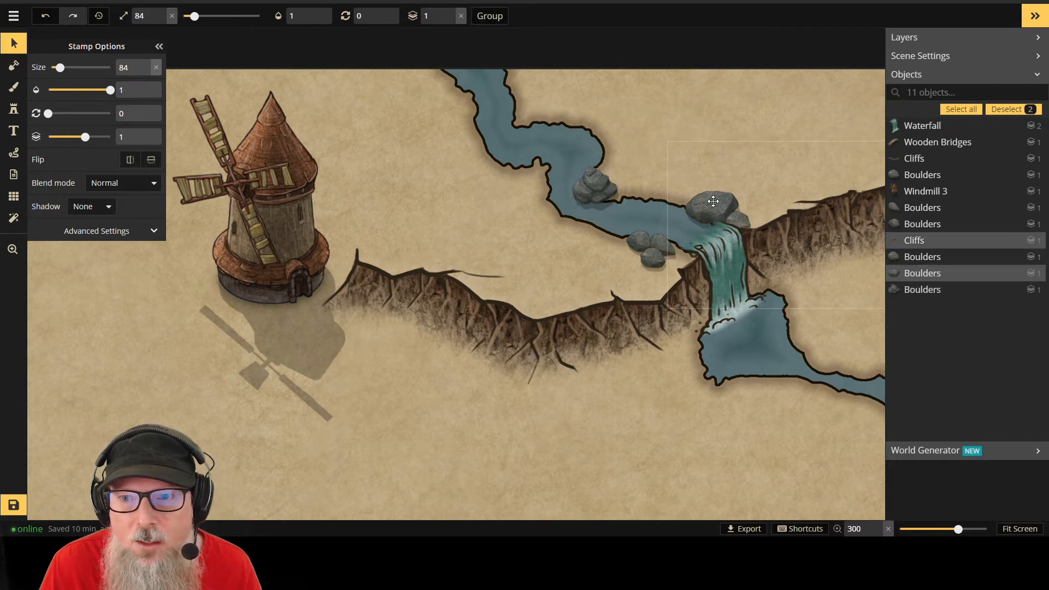
pyautogui.hotkey('ctrl', 'z')
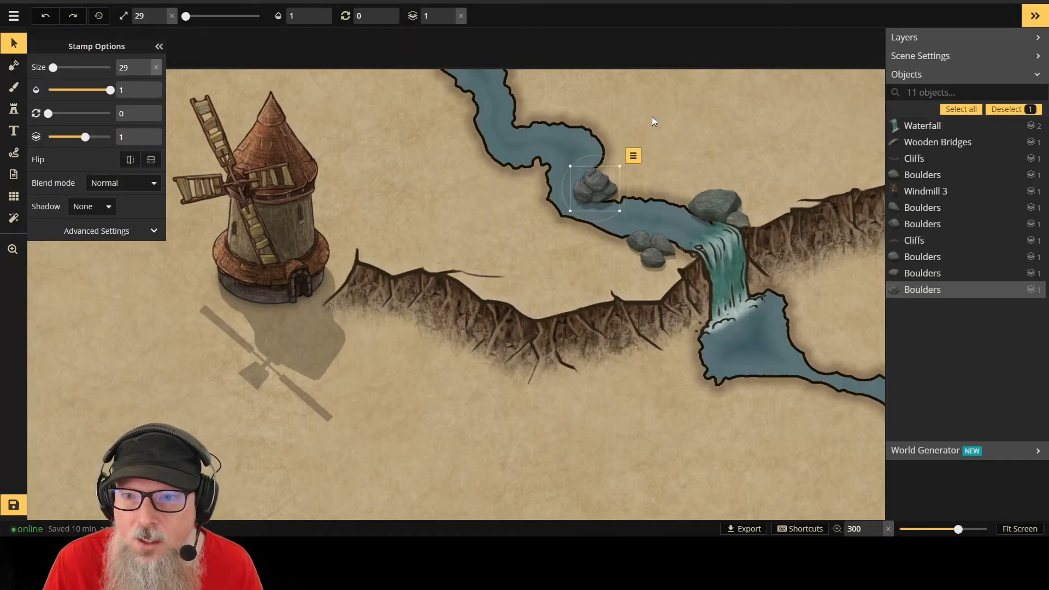
pyautogui.click(651, 116)
pyautogui.click(719, 206)
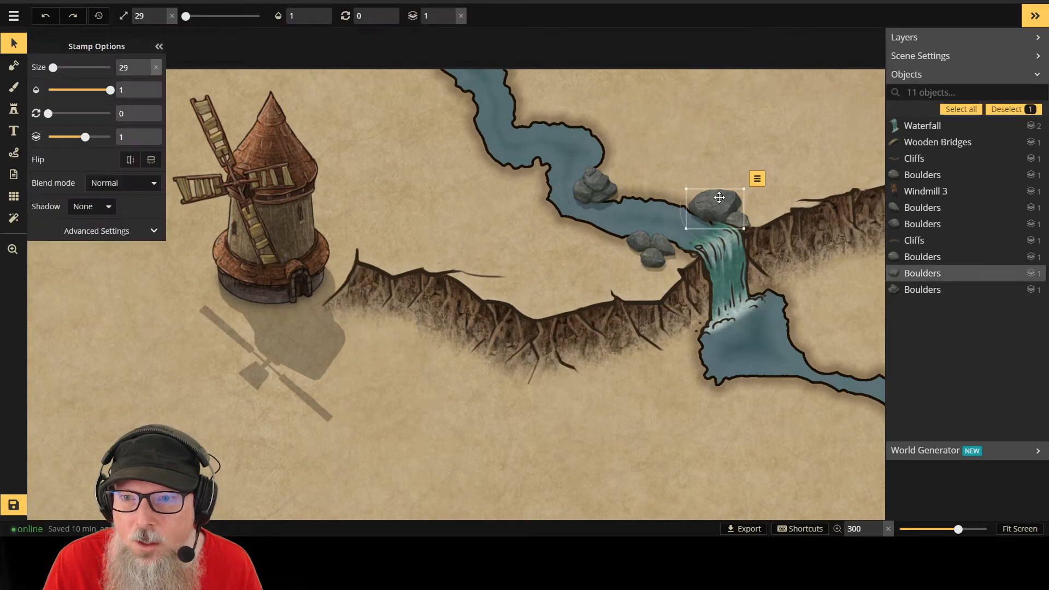
pyautogui.moveTo(718, 201); pyautogui.dragTo(721, 201)
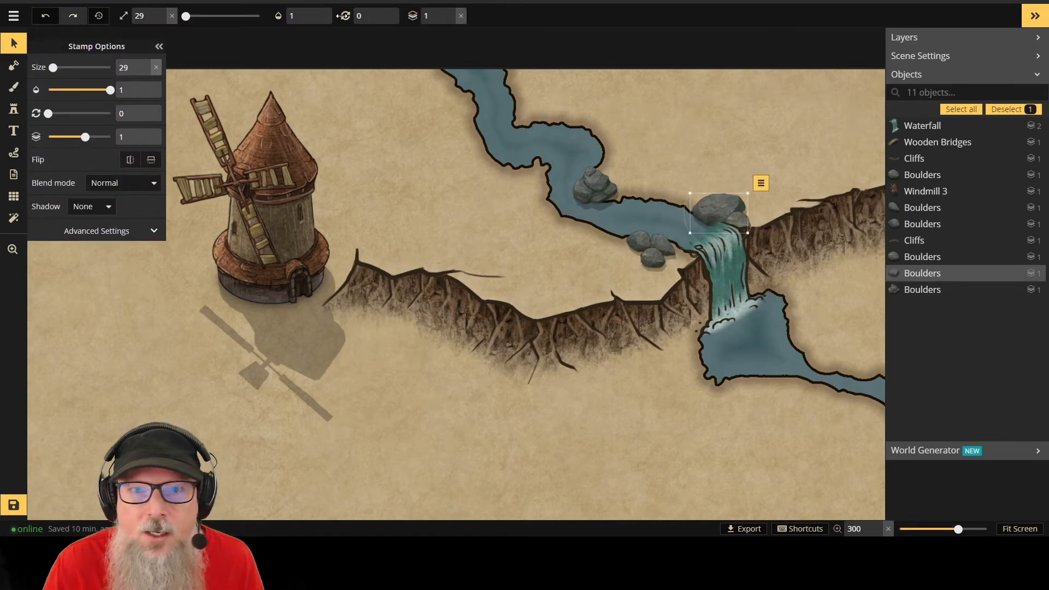
pyautogui.click(451, 14)
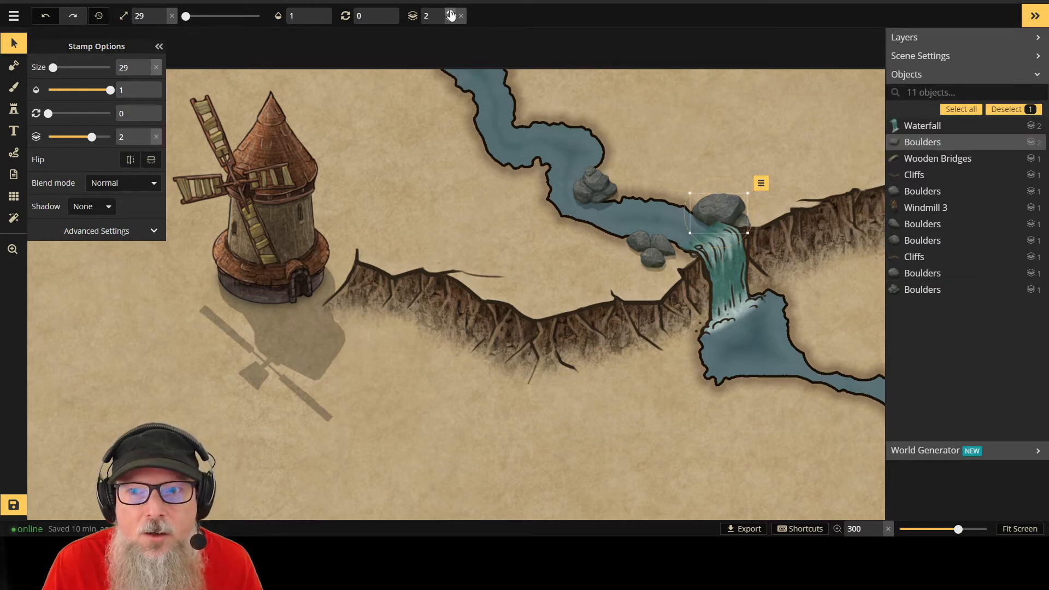
pyautogui.click(451, 14)
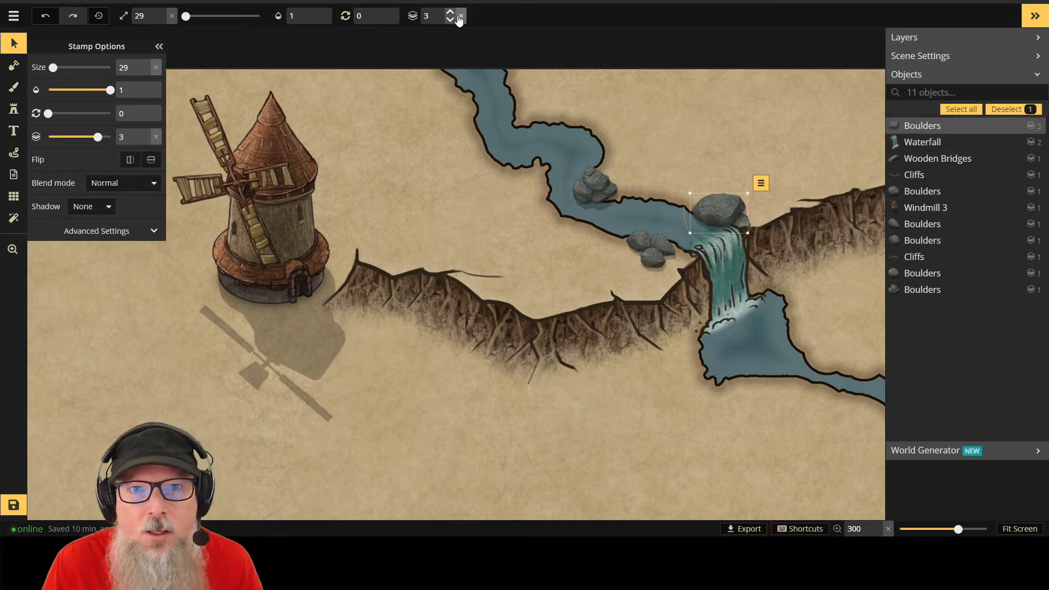
# Step: Set the small crest boulder's layer to 3 and move it slightly northwest against the large boulder
pyautogui.click(741, 225)
pyautogui.click(449, 14)
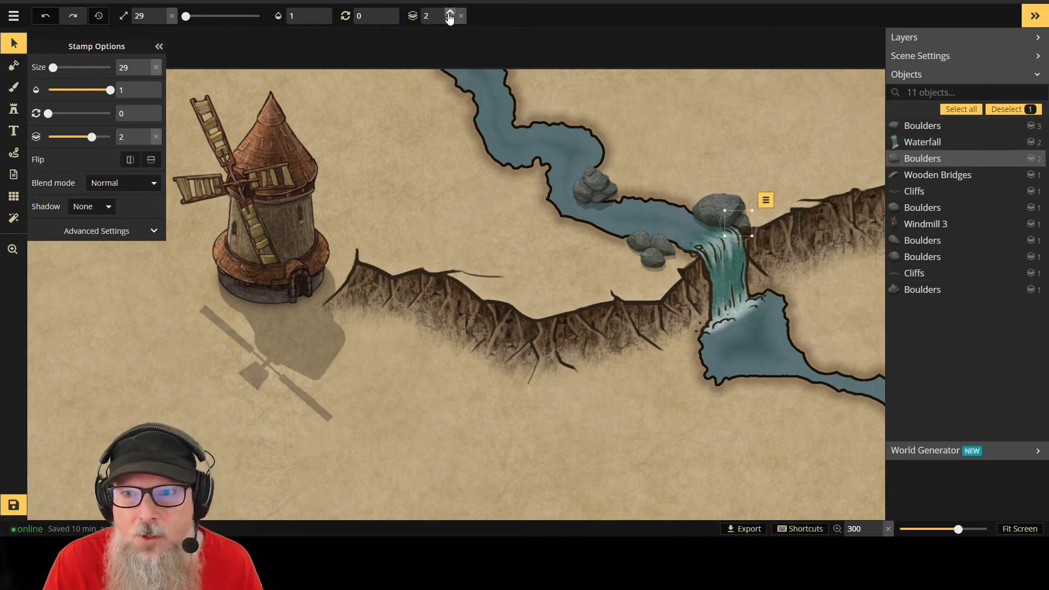
pyautogui.click(449, 13)
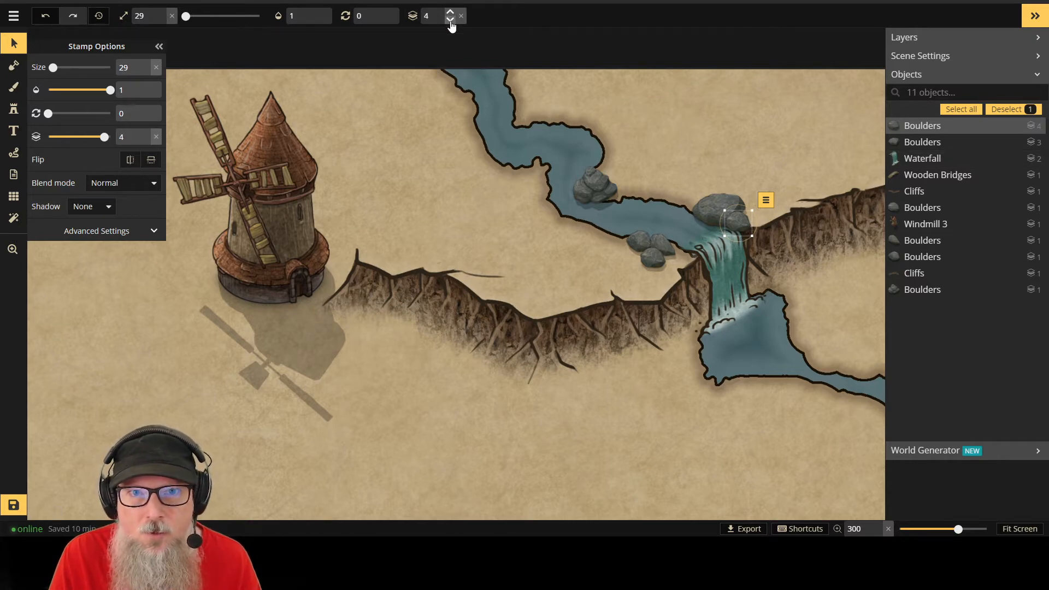
pyautogui.moveTo(742, 215)
pyautogui.mouseDown()
pyautogui.moveTo(751, 217)
pyautogui.moveTo(741, 205)
pyautogui.mouseUp()
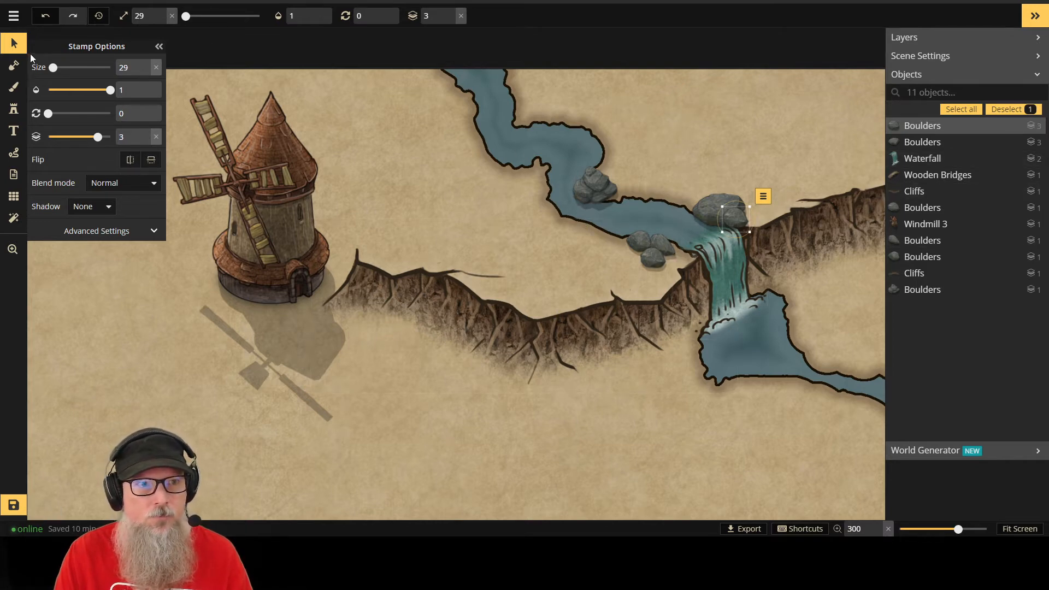
# Step: Stamp layer 3 boulders of size 29: two on the western bank opposite the boulder pile, one between the southern cluster and the waterfall
pyautogui.click(14, 108)
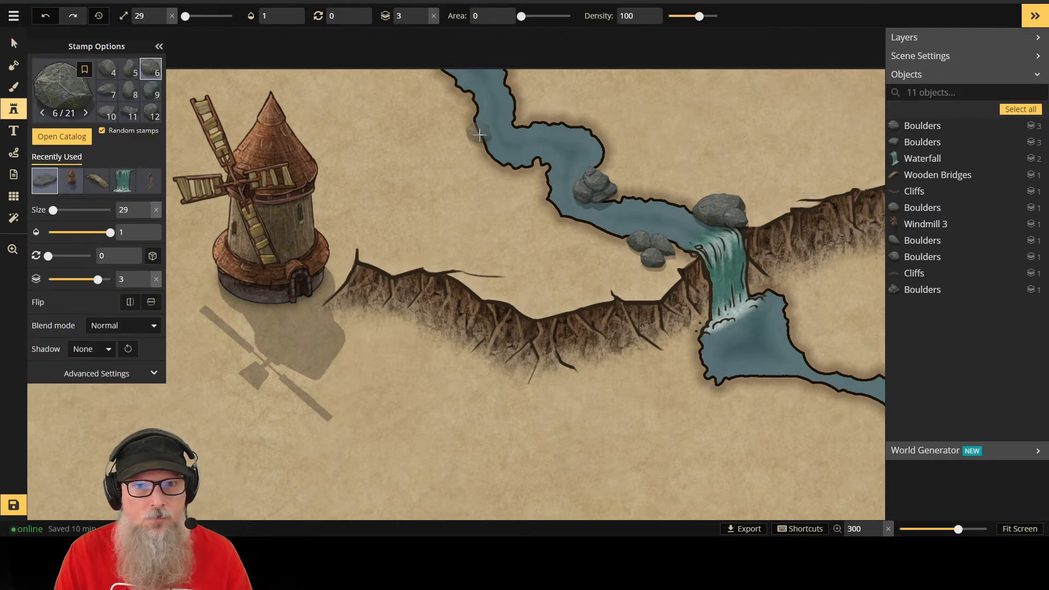
pyautogui.click(538, 167)
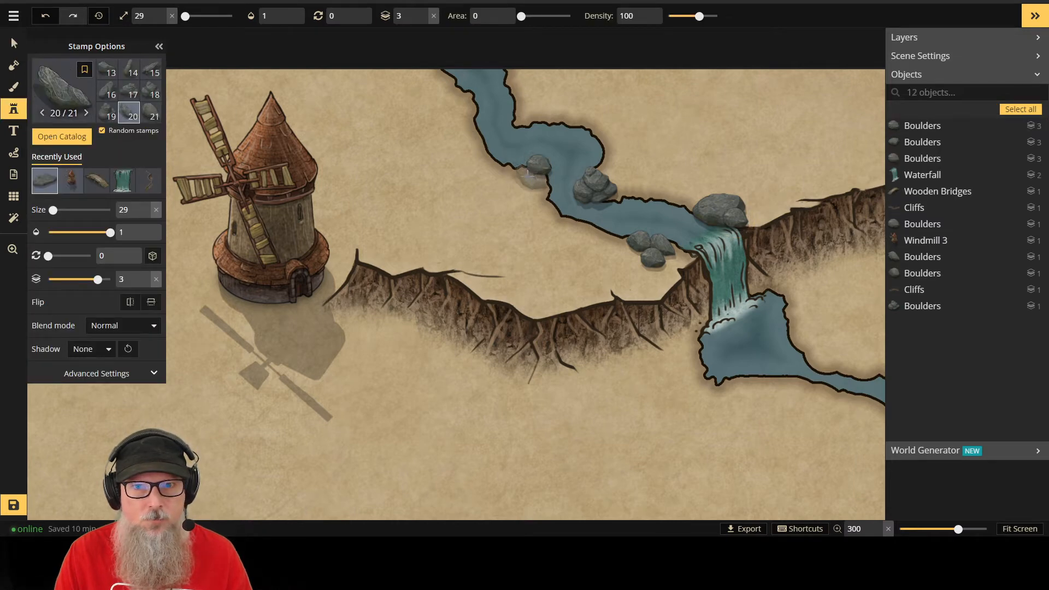
pyautogui.click(683, 252)
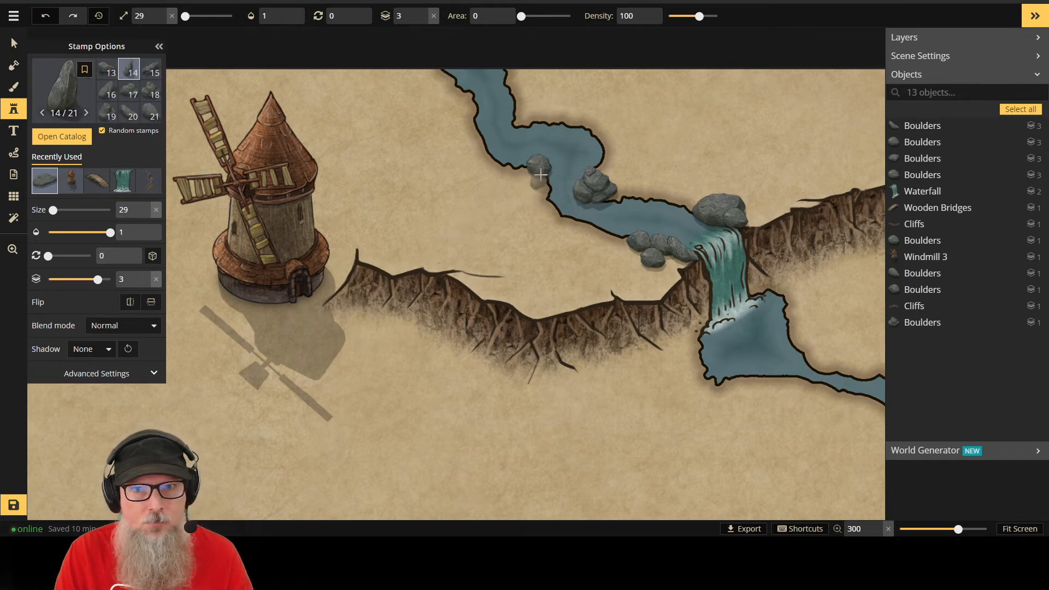
pyautogui.click(542, 182)
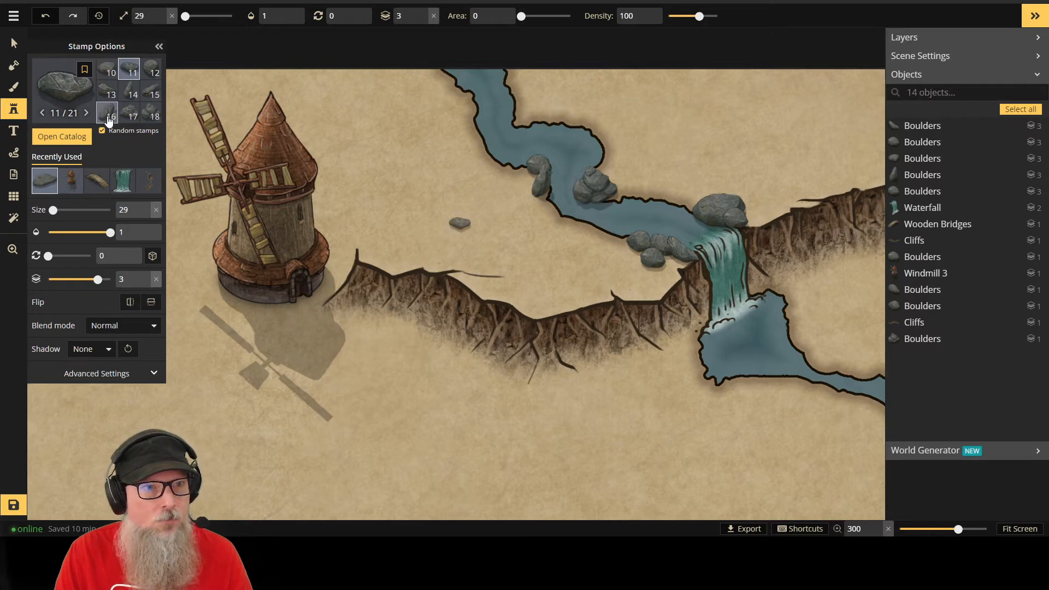
# Step: Add boulder variant 21 to the west side of the western bank cluster, adjust its position, and set its layer to 2
pyautogui.click(107, 117)
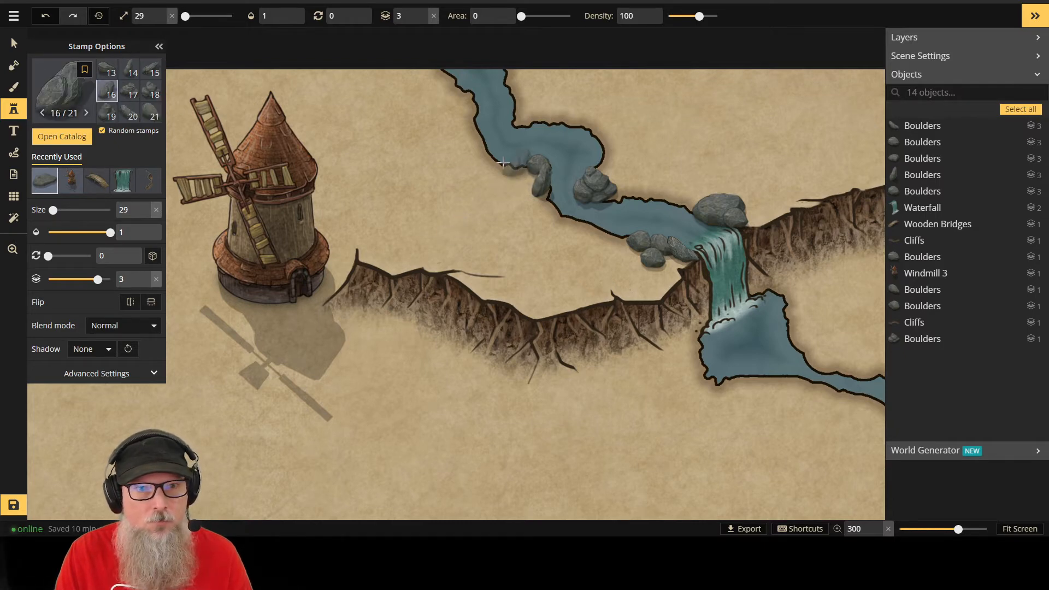
pyautogui.click(150, 112)
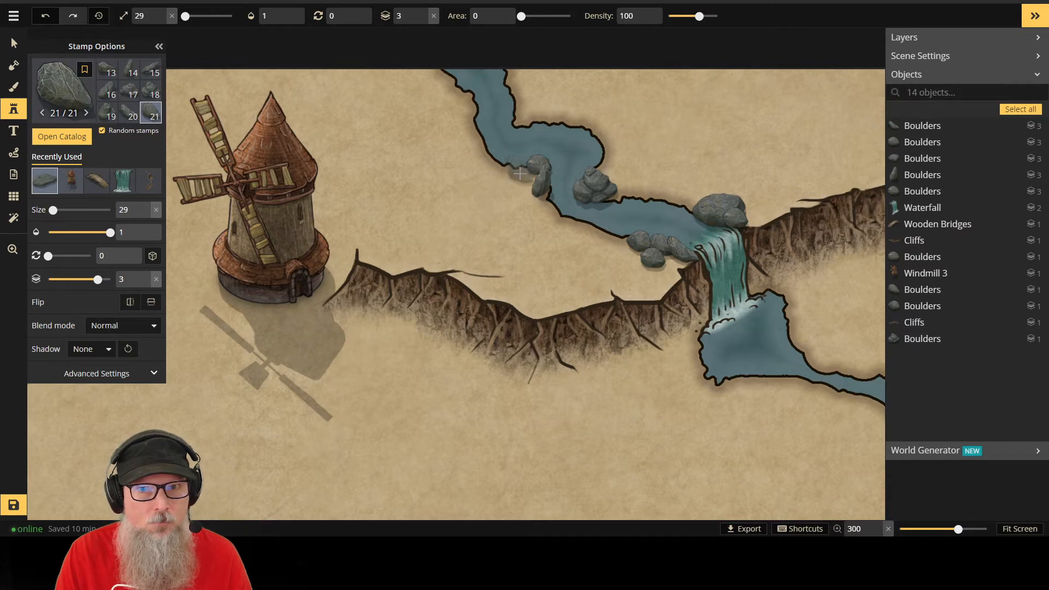
pyautogui.click(459, 221)
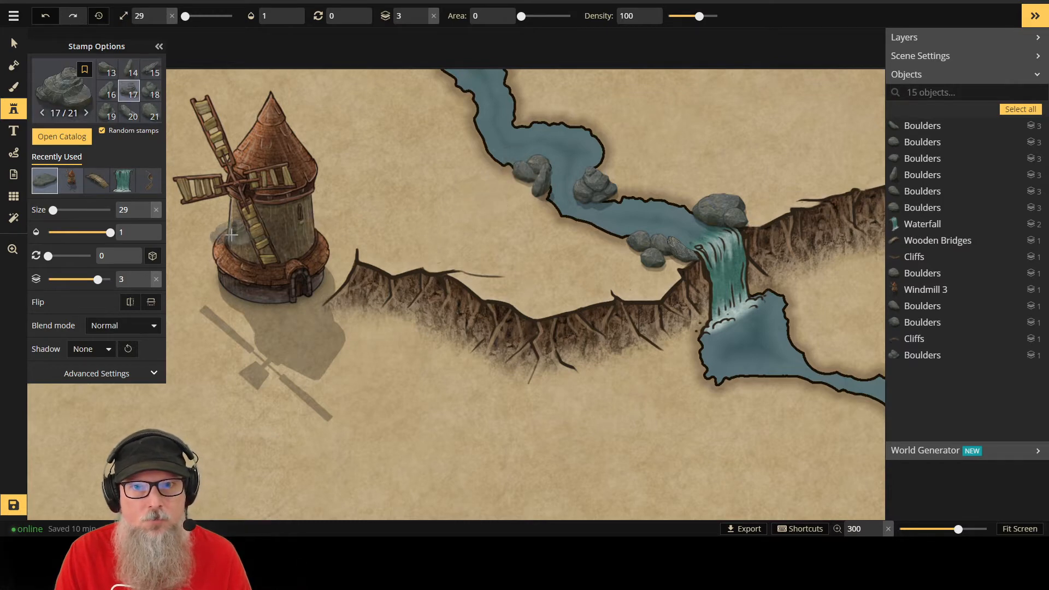
pyautogui.click(11, 49)
pyautogui.moveTo(459, 222); pyautogui.dragTo(524, 174)
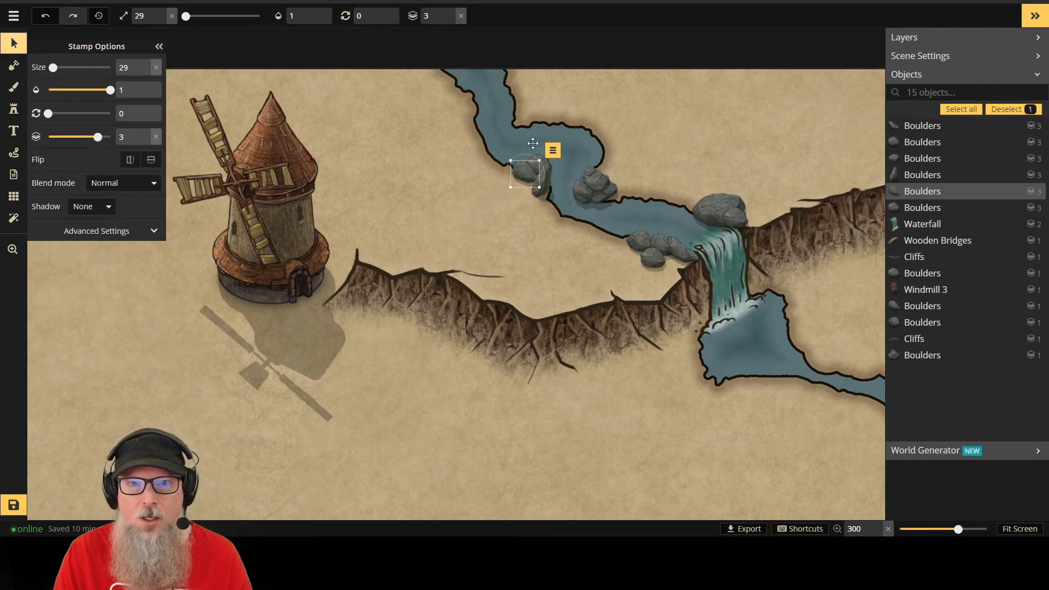
pyautogui.click(450, 21)
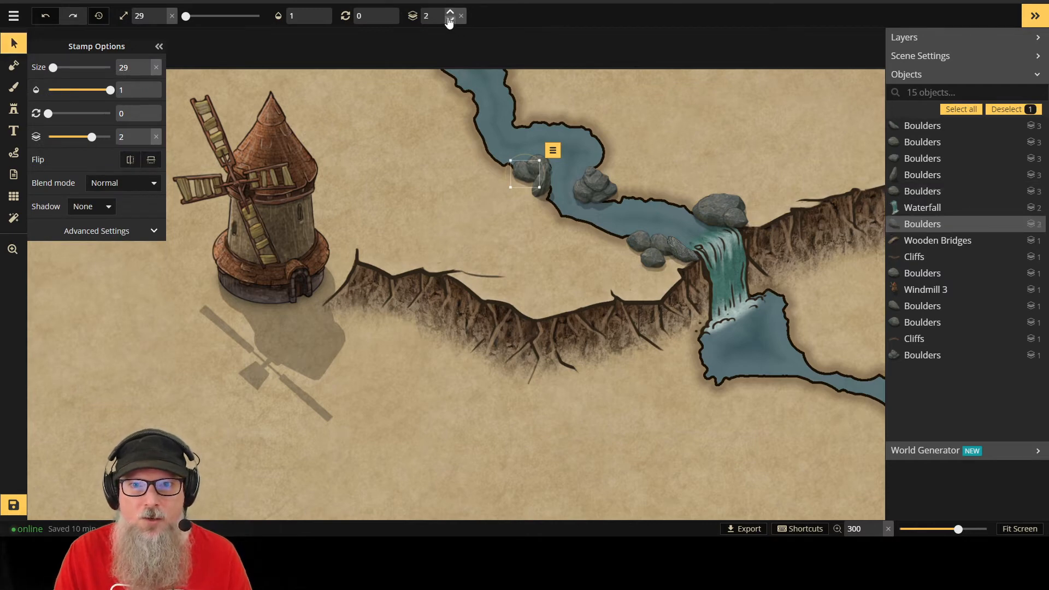
# Step: Set the layer of the westernmost boulder in the western bank cluster to 3
pyautogui.click(449, 21)
pyautogui.click(449, 12)
pyautogui.click(450, 12)
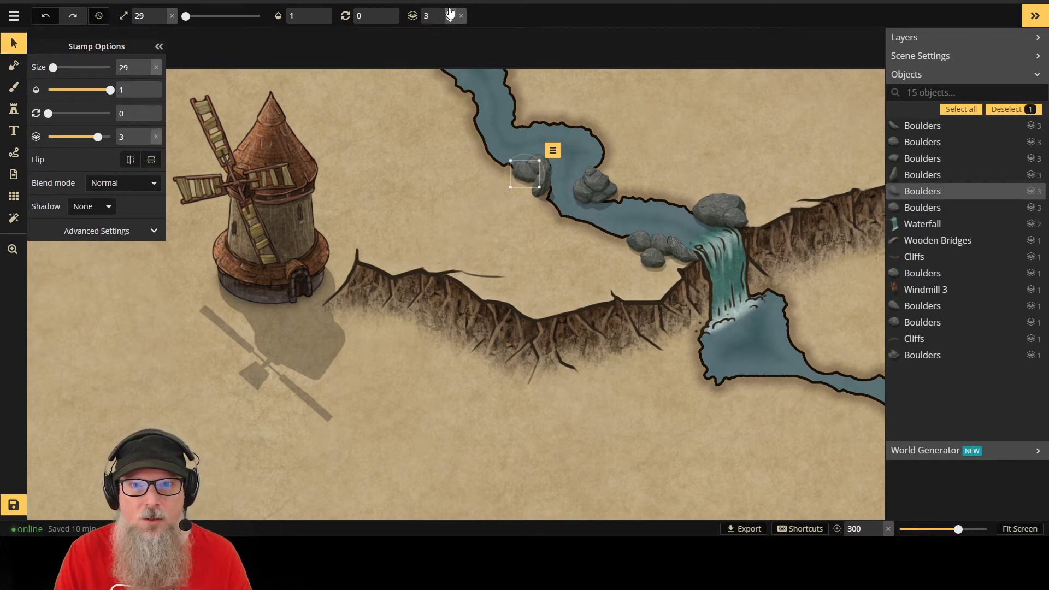
# Step: Restack the riverside boulder of the western bank cluster by shifting its layer away from and back to 3
pyautogui.click(541, 183)
pyautogui.click(450, 13)
pyautogui.click(450, 21)
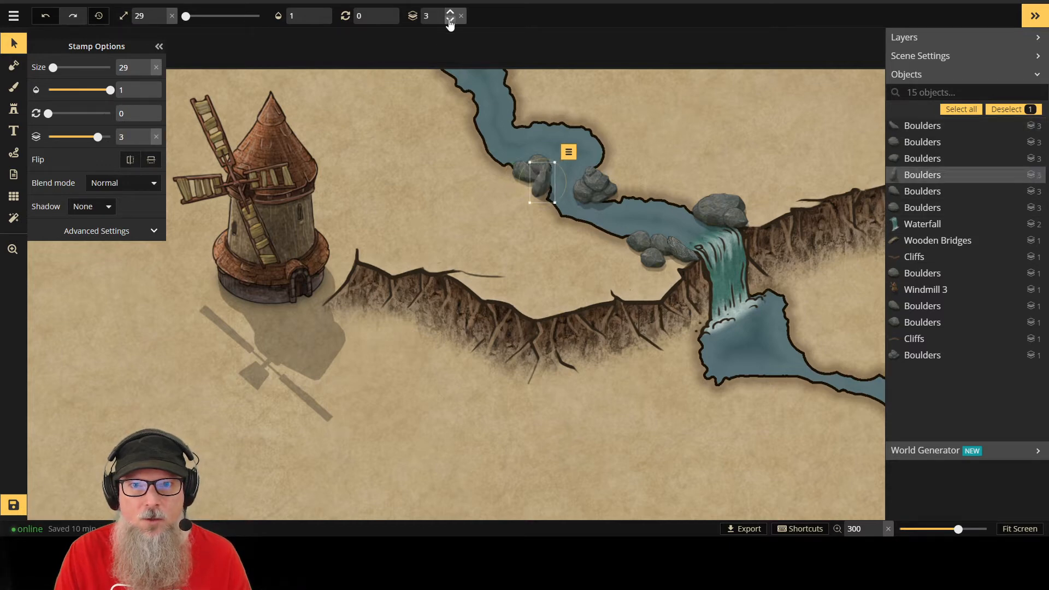
pyautogui.click(450, 21)
pyautogui.click(449, 13)
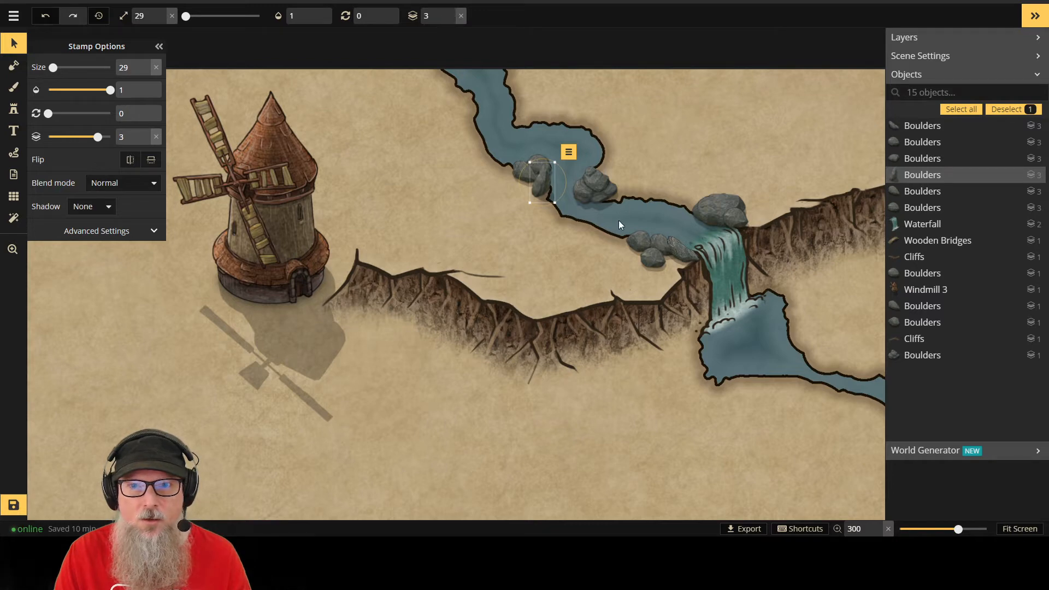
# Step: Set the layer of the lowest boulder in the cluster west of the waterfall to 2 and nudge it north against its neighbours
pyautogui.click(670, 248)
pyautogui.click(678, 254)
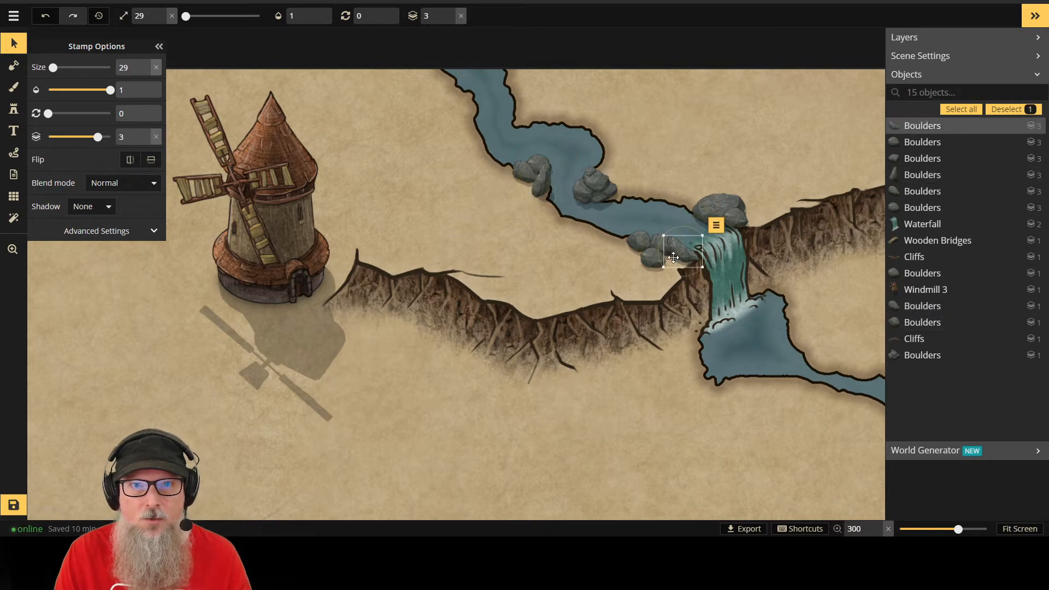
pyautogui.click(648, 261)
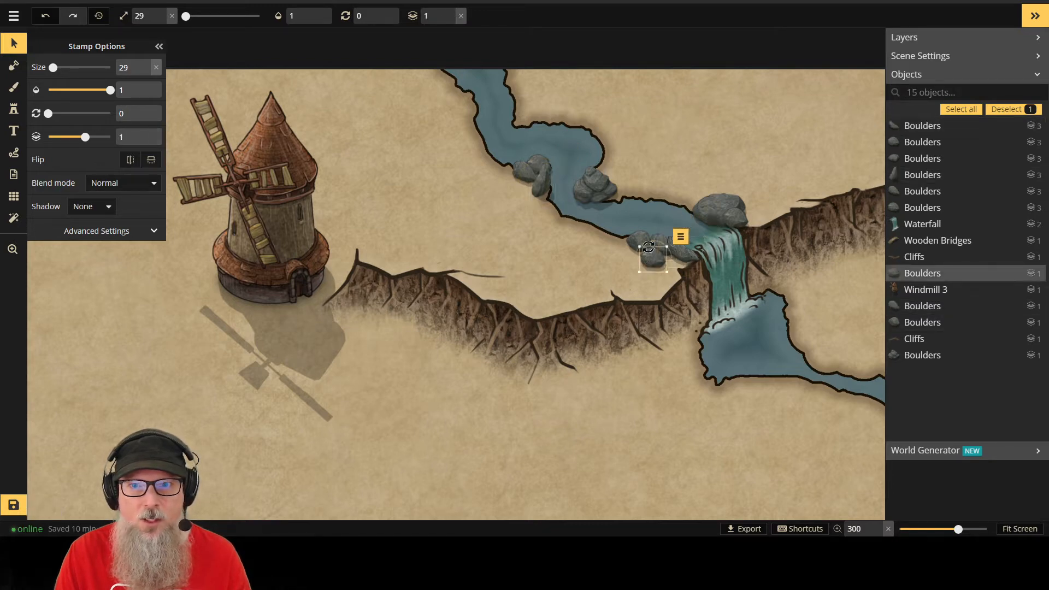
pyautogui.click(451, 12)
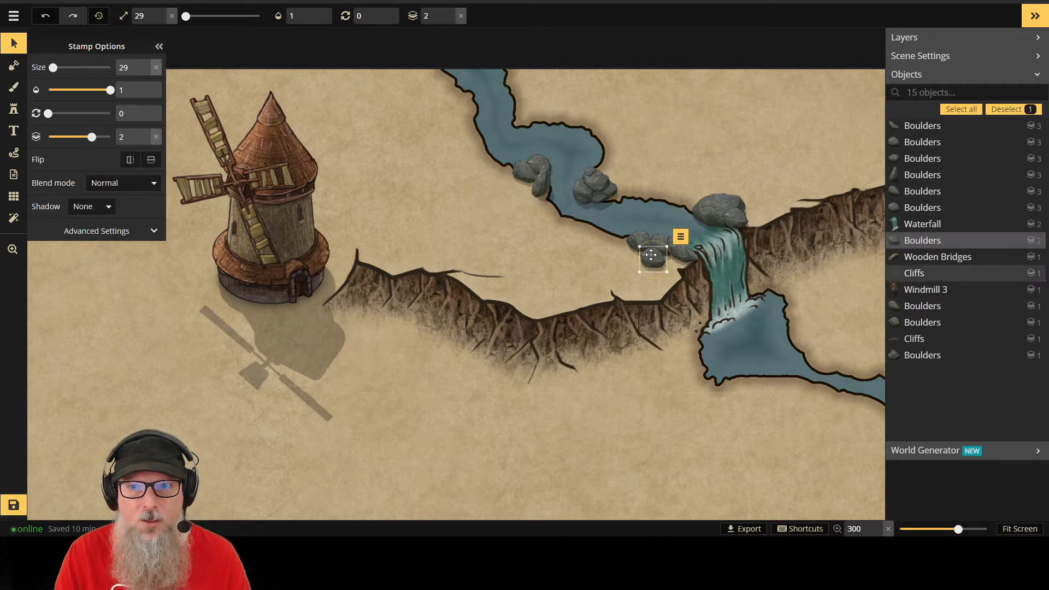
pyautogui.moveTo(655, 253); pyautogui.dragTo(656, 247)
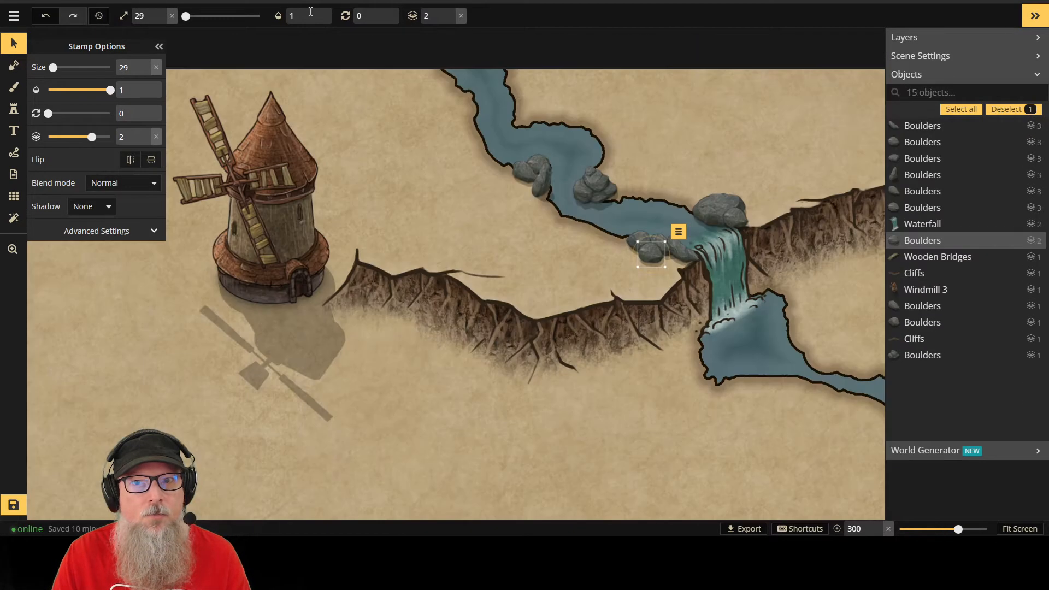
# Step: Stamp random layer 2 boulders of size 29 along the upper eastern riverbank, from the river bend to the map's northern edge
pyautogui.press('s')
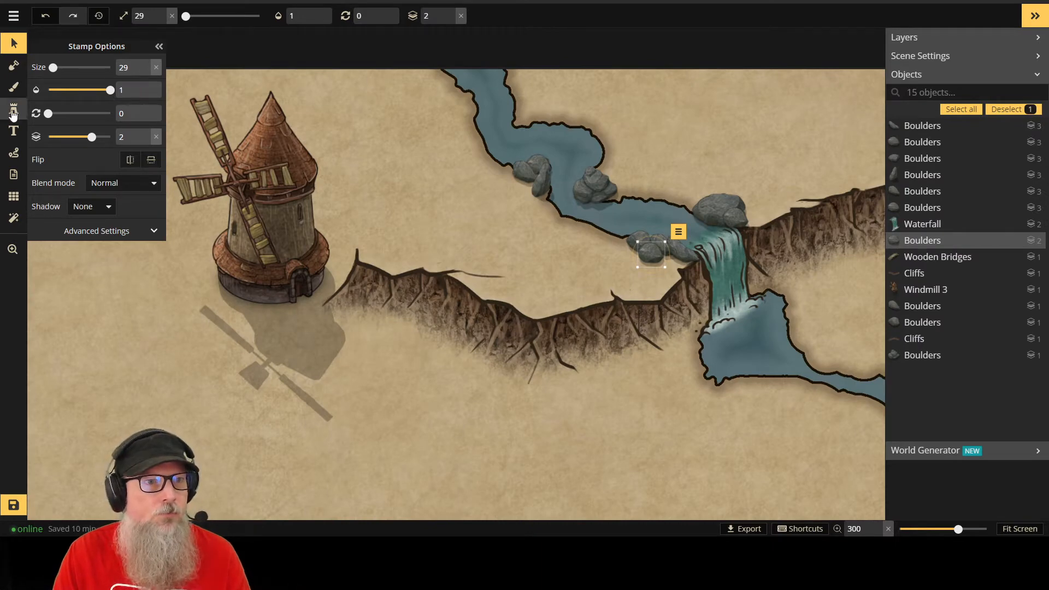
pyautogui.click(547, 114)
pyautogui.click(531, 113)
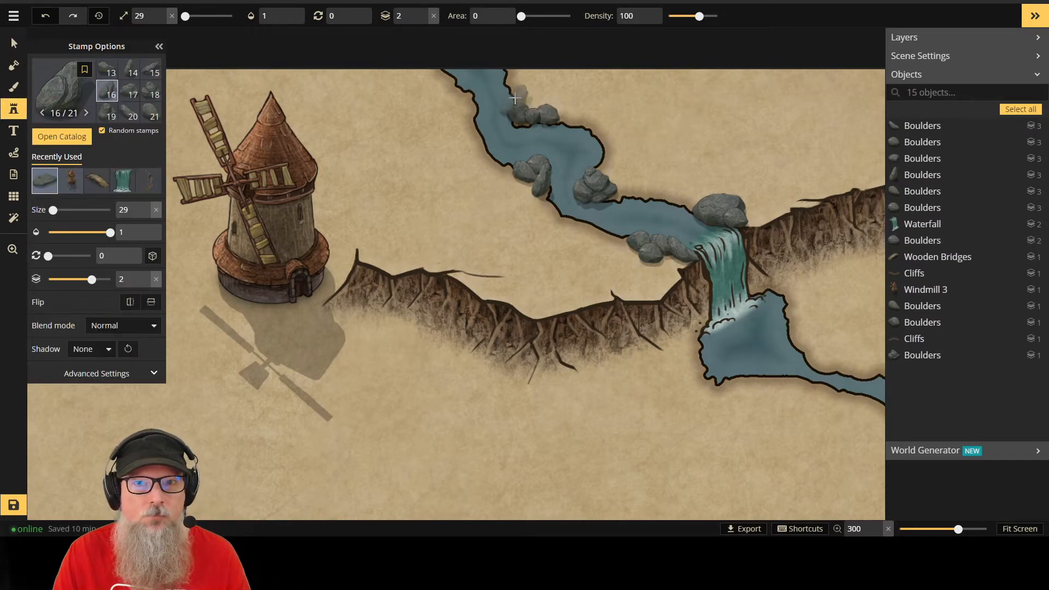
pyautogui.click(516, 104)
pyautogui.click(511, 76)
pyautogui.click(504, 64)
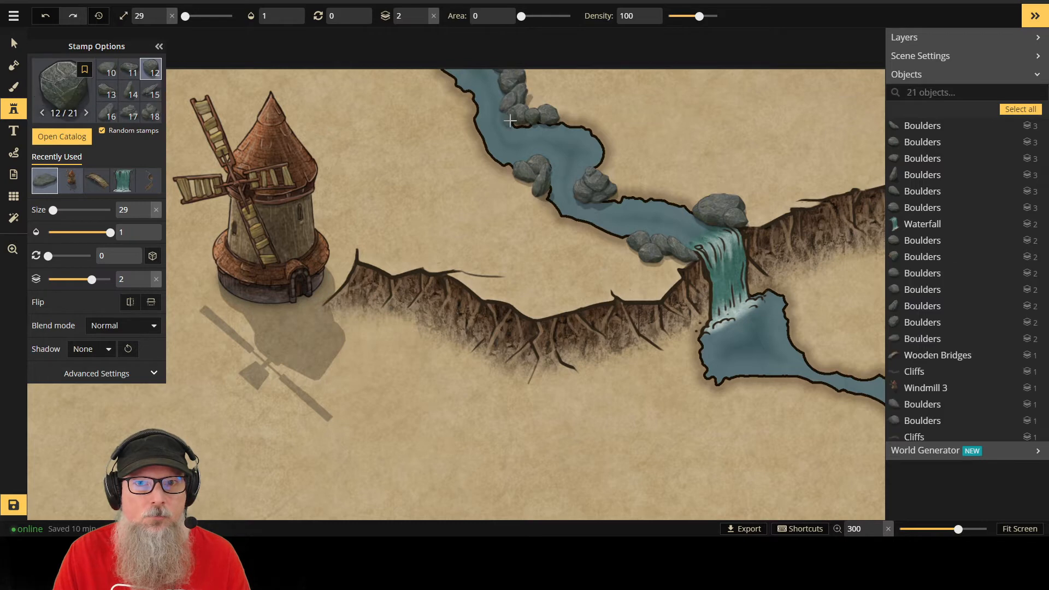
pyautogui.click(522, 123)
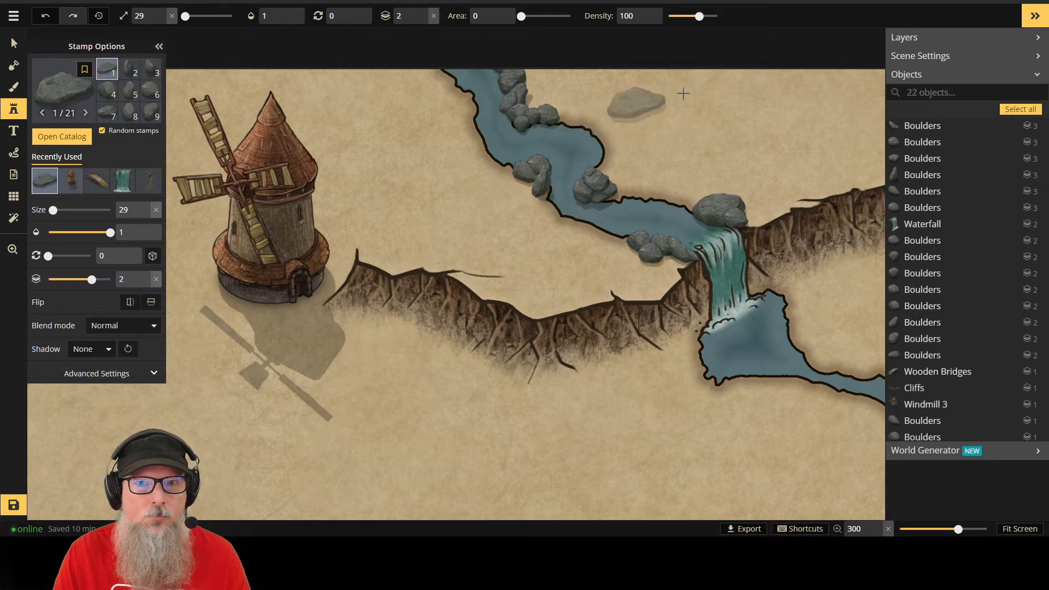
# Step: Stamp random layer 2 boulders of size 29 down the upper western riverbank, from the map's northern edge toward the bend
pyautogui.click(437, 82)
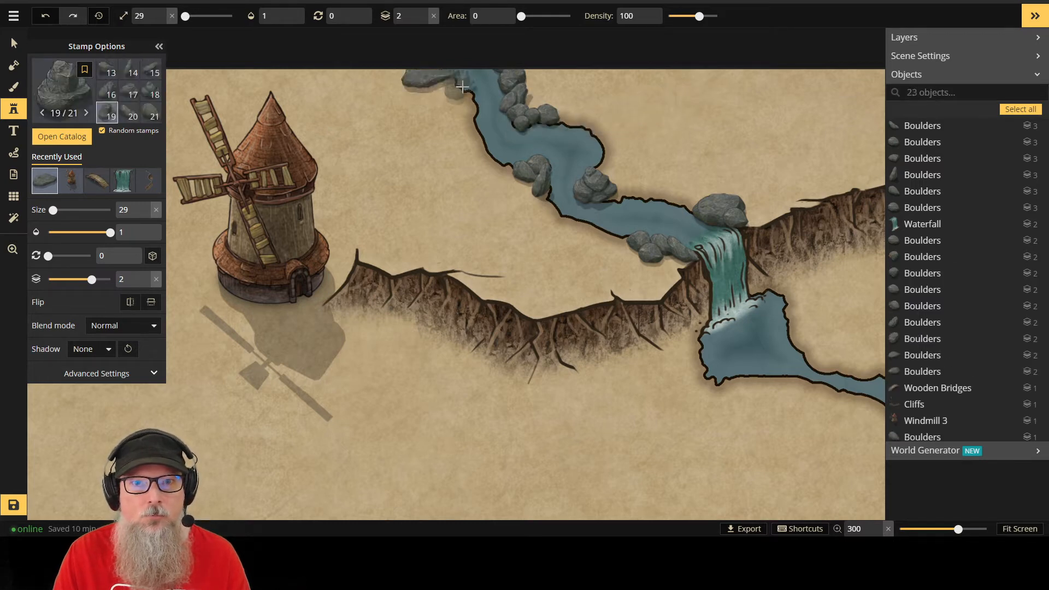
pyautogui.click(458, 100)
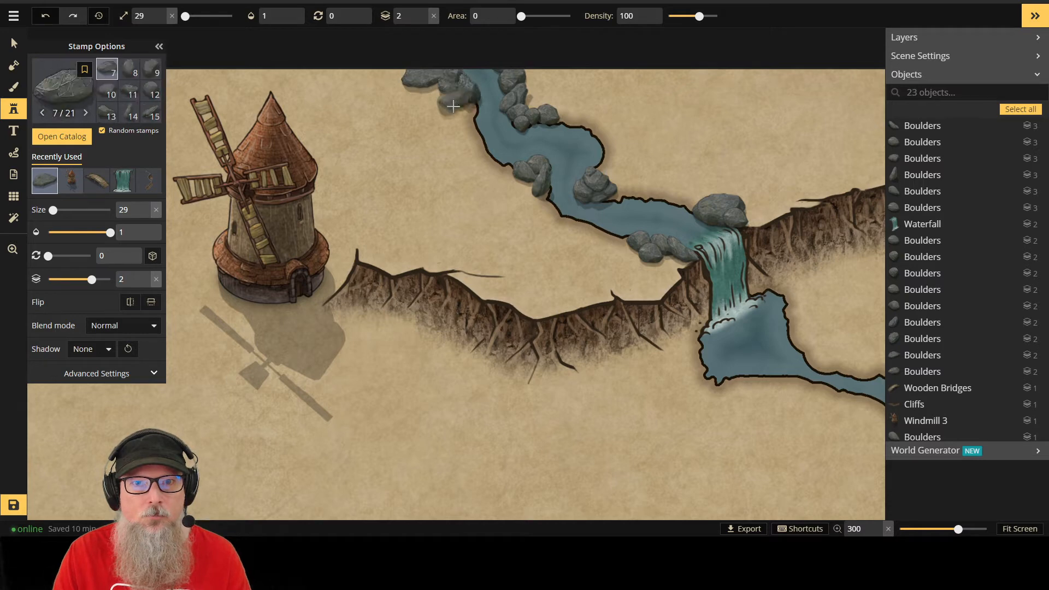
pyautogui.click(472, 120)
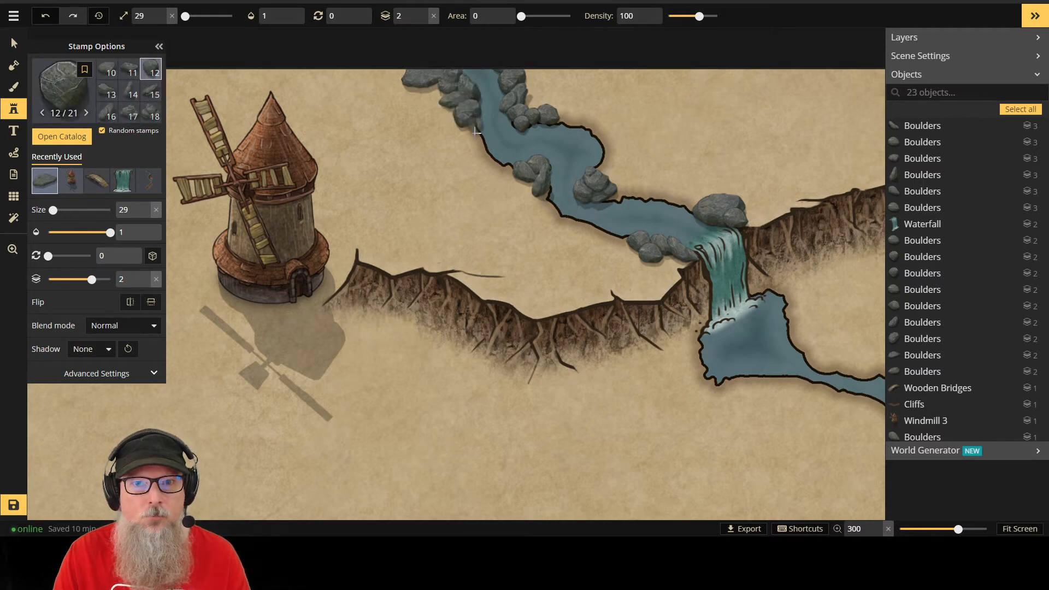
pyautogui.click(475, 134)
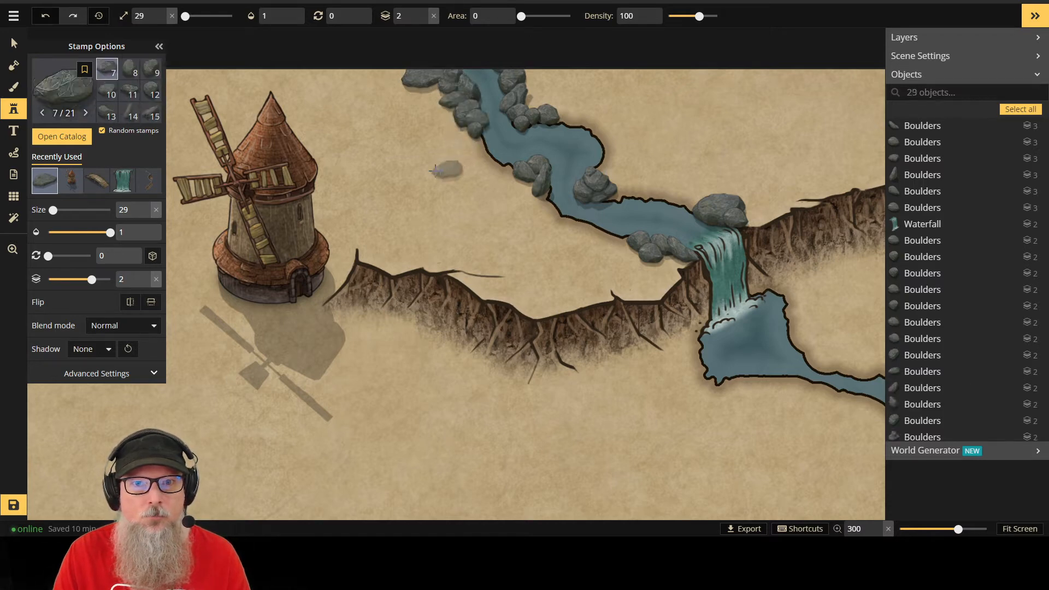
pyautogui.click(457, 160)
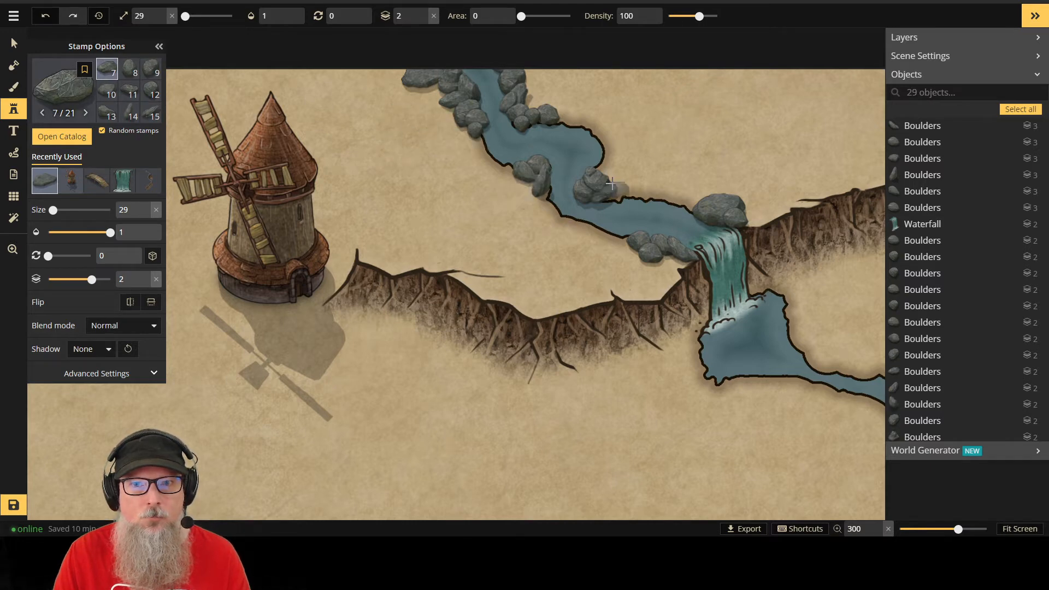
# Step: Add a size 29 boulder on the north side of the eastern mid-river boulder pile and set its layer to 1
pyautogui.click(601, 168)
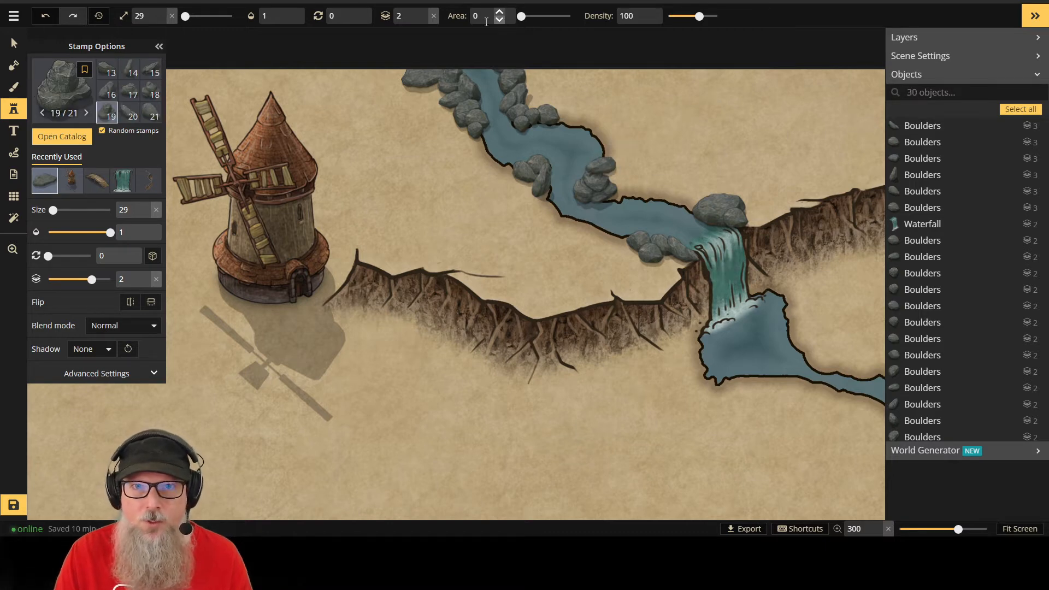
pyautogui.click(14, 43)
pyautogui.click(589, 162)
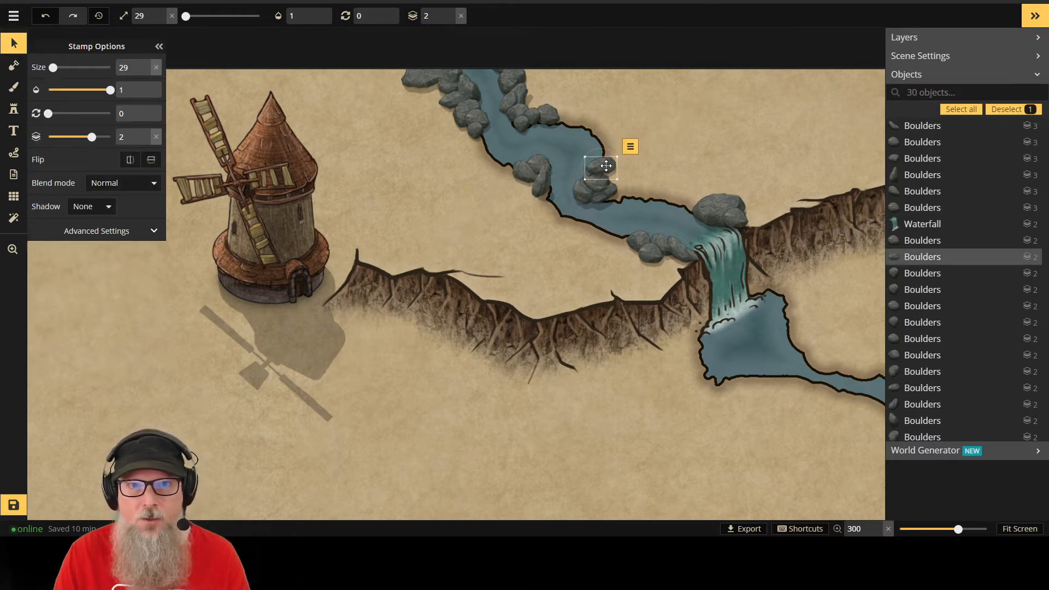
pyautogui.click(450, 20)
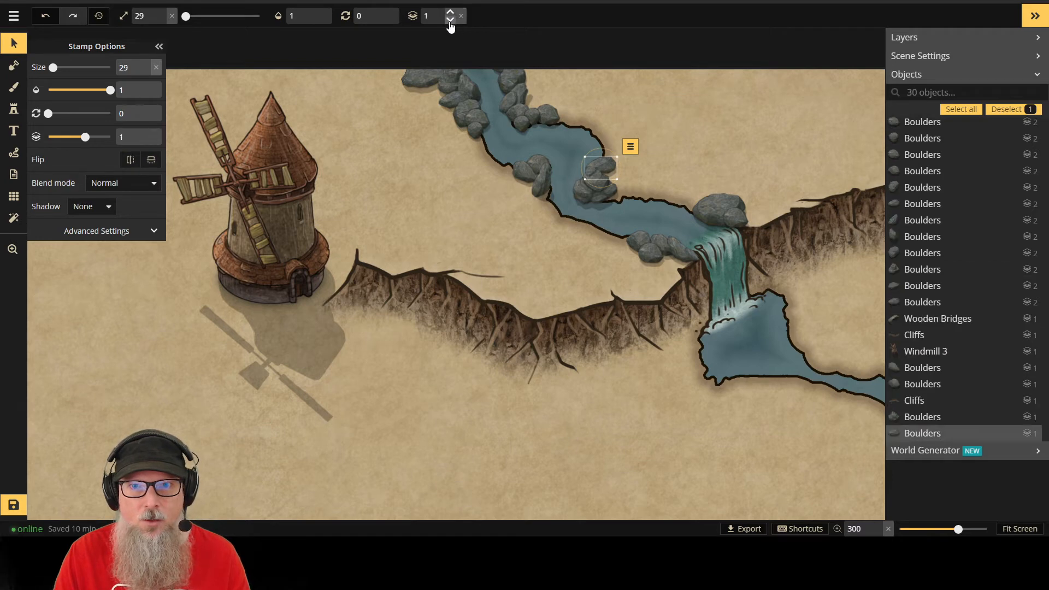
# Step: Set the size of the front boulder at the upper eastern river bend to 37 and its opacity to 0.85
pyautogui.click(524, 121)
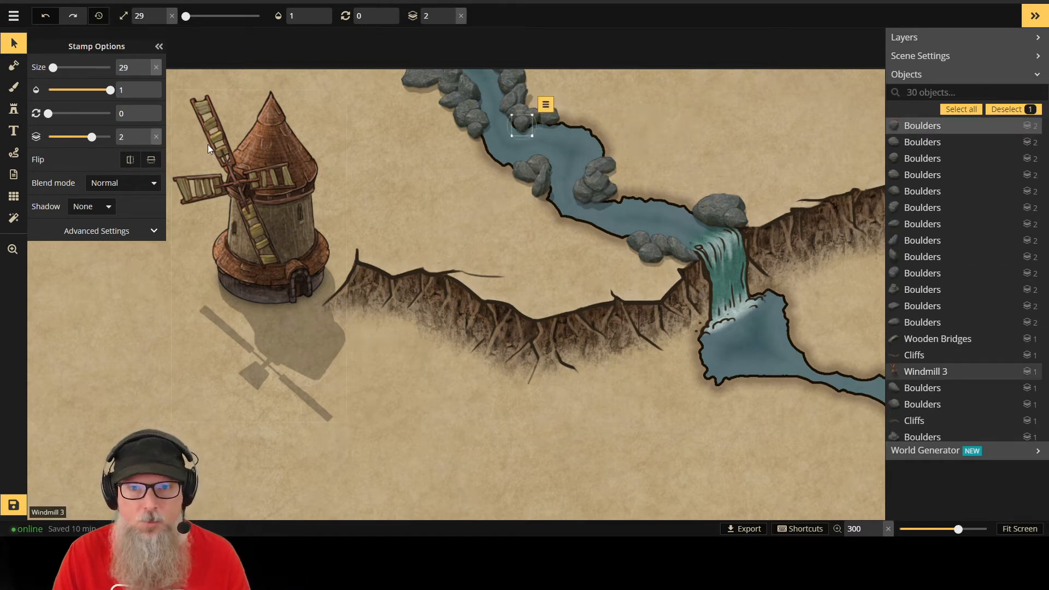
pyautogui.scroll(6, 212, 137)
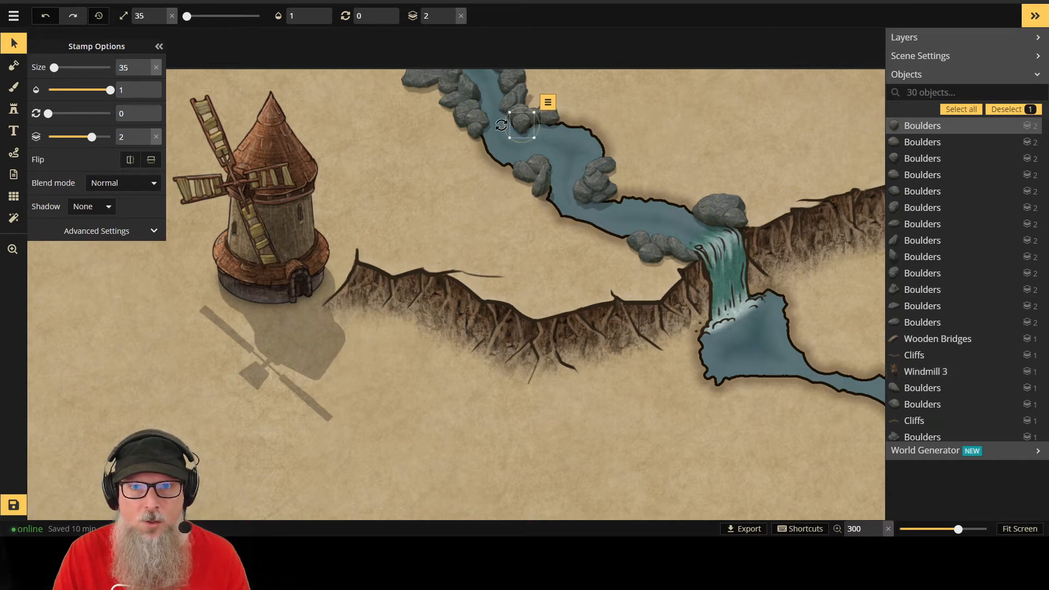
pyautogui.scroll(2, 501, 125)
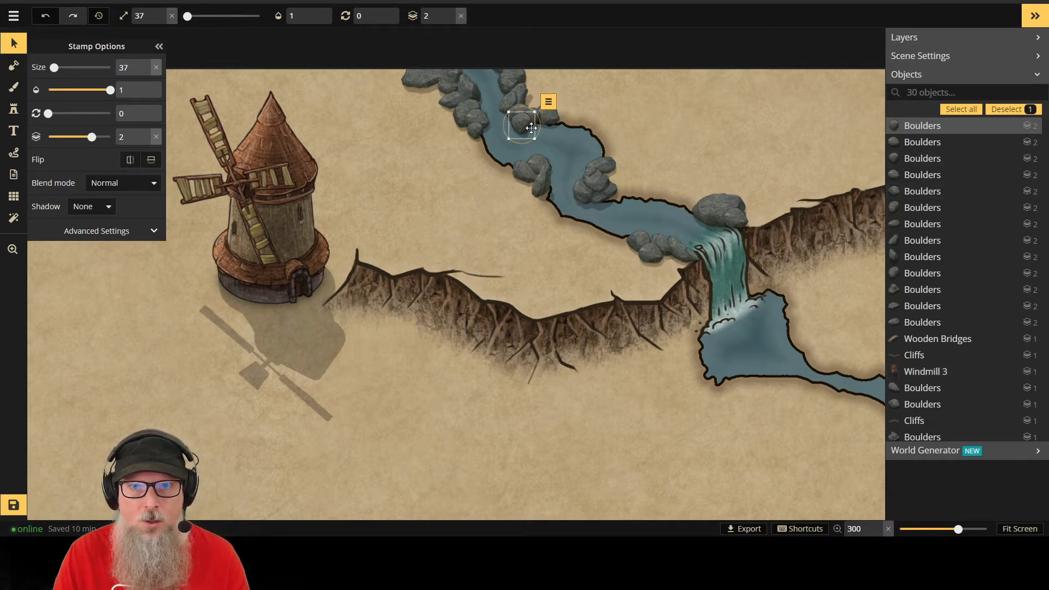
pyautogui.scroll(-1, 531, 128)
pyautogui.scroll(-1, 531, 128)
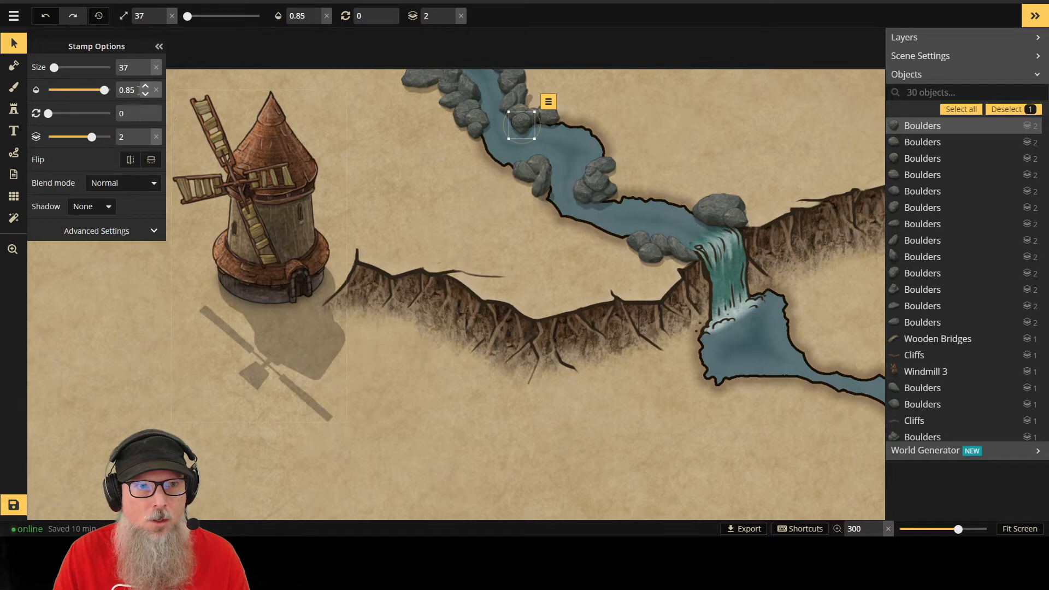
pyautogui.click(645, 117)
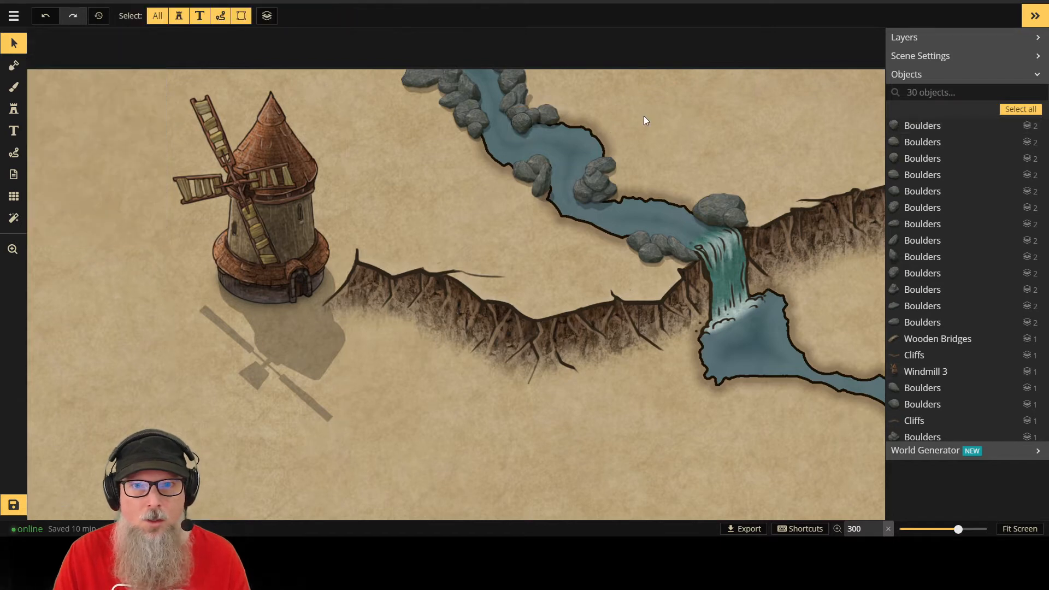
pyautogui.click(513, 110)
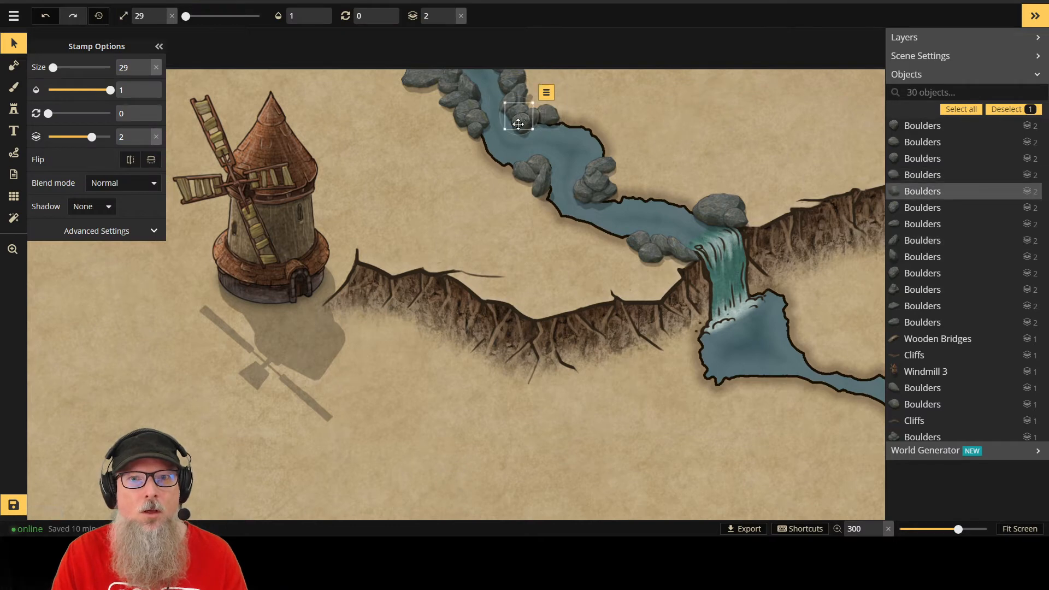
pyautogui.click(411, 214)
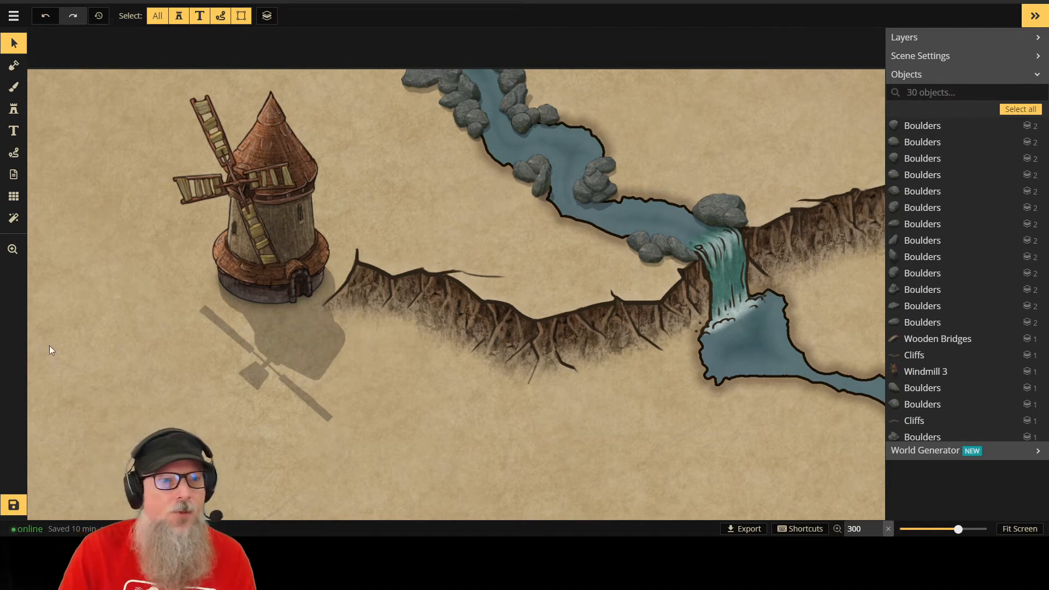
# Step: Save the map and inspect the grass and boulders beside the river above the waterfall on the reference map
pyautogui.click(13, 506)
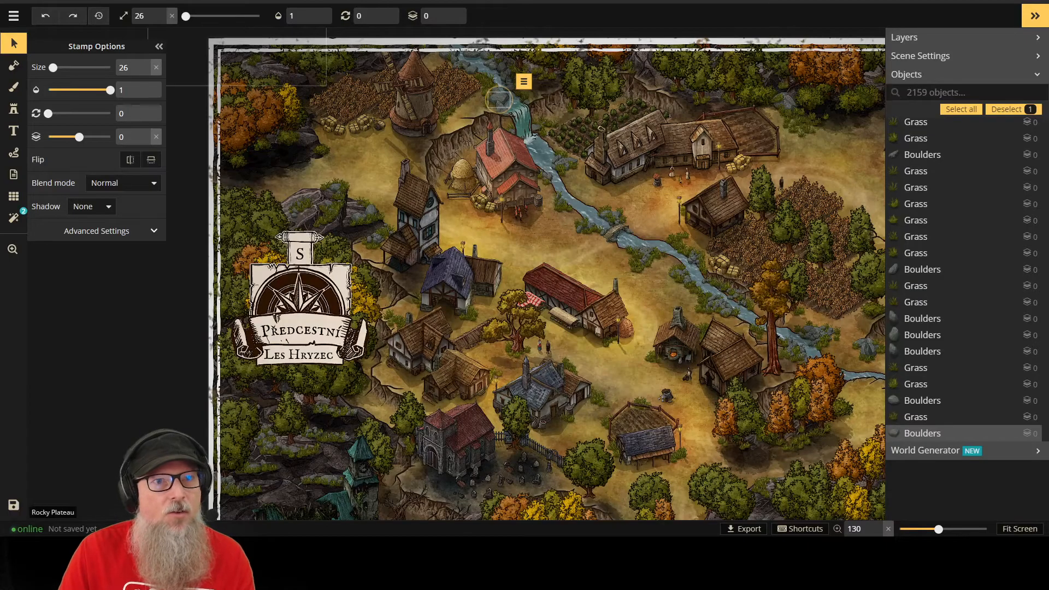
pyautogui.click(485, 79)
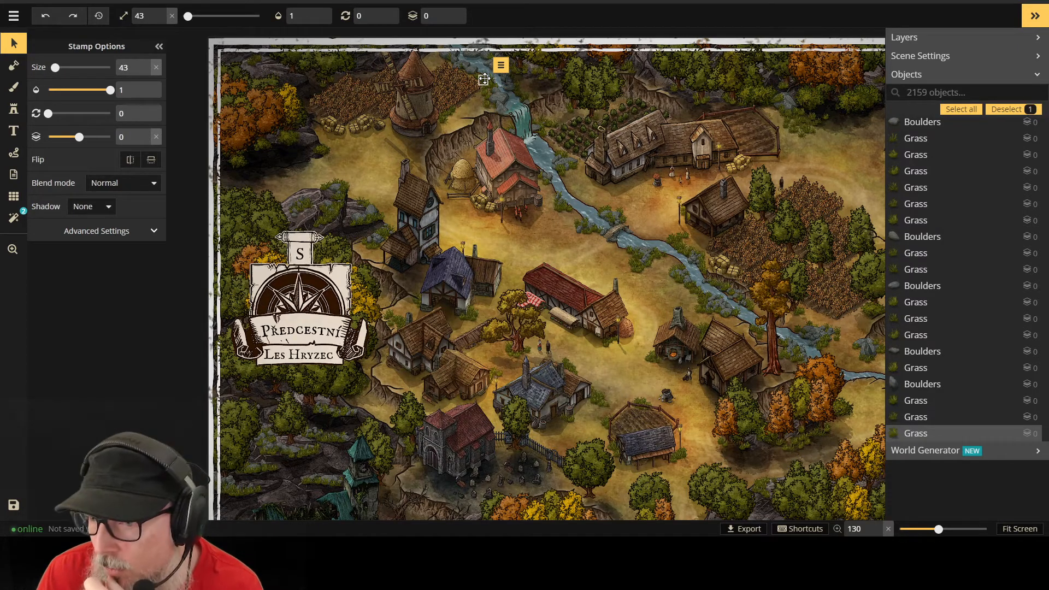
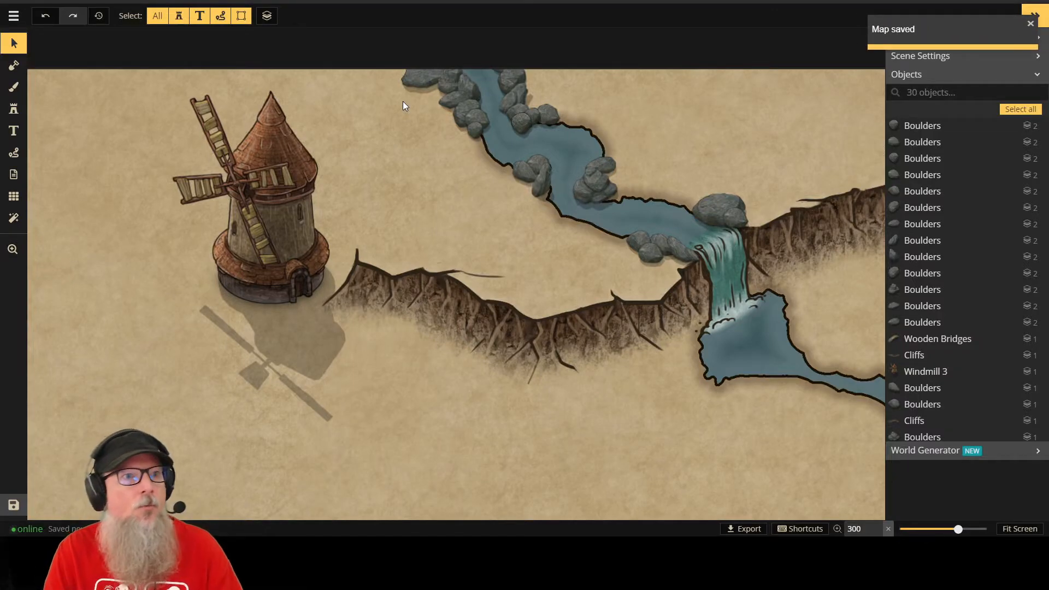
# Step: Search the stamp catalog for "grass" and choose the eight-piece Grass set under Vegetation as the active stamp
pyautogui.click(25, 117)
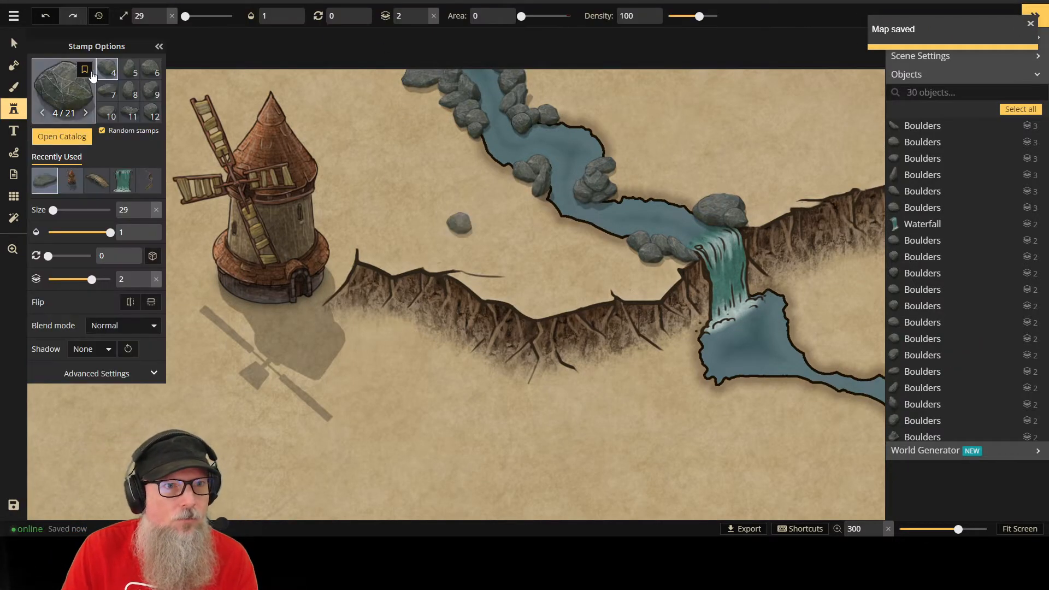
pyautogui.click(55, 126)
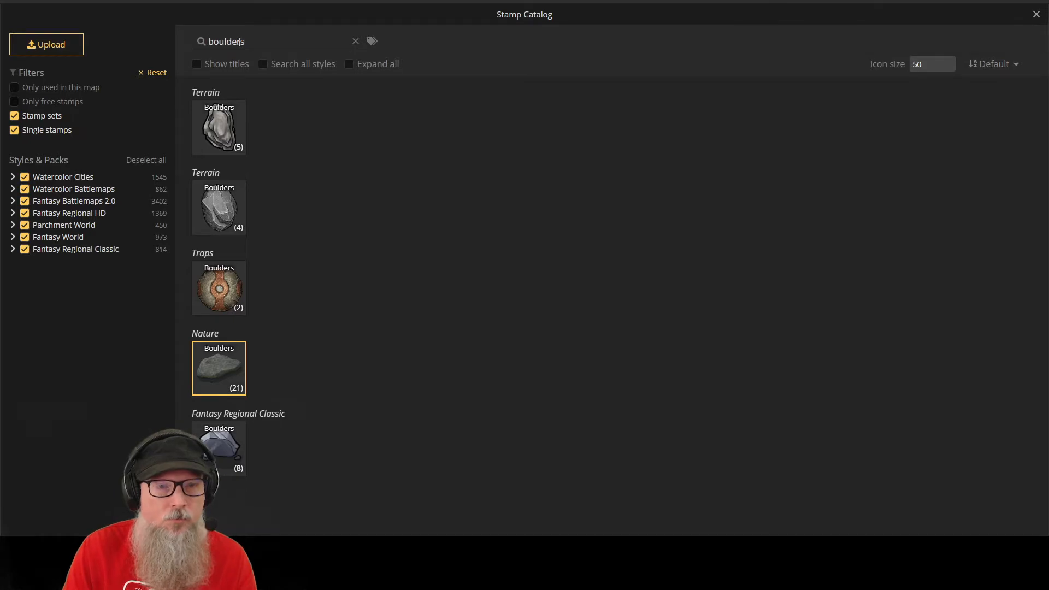
pyautogui.press('BackSpace')
pyautogui.press('BackSpace')
pyautogui.press('BackSpace')
pyautogui.press('BackSpace')
pyautogui.press('BackSpace')
pyautogui.press('BackSpace')
pyautogui.press('BackSpace')
pyautogui.write('grass')
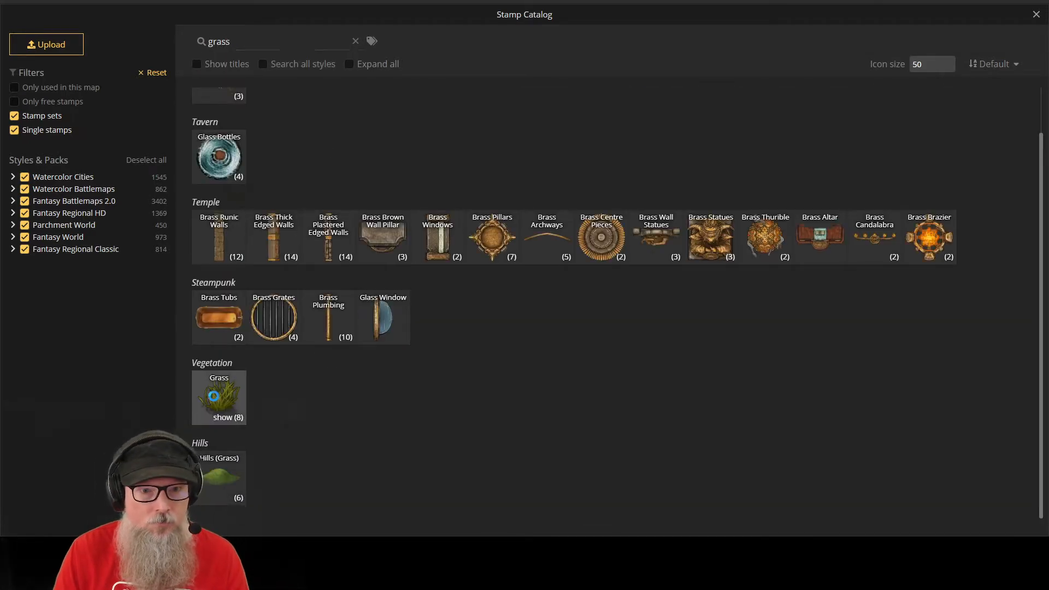
pyautogui.click(238, 403)
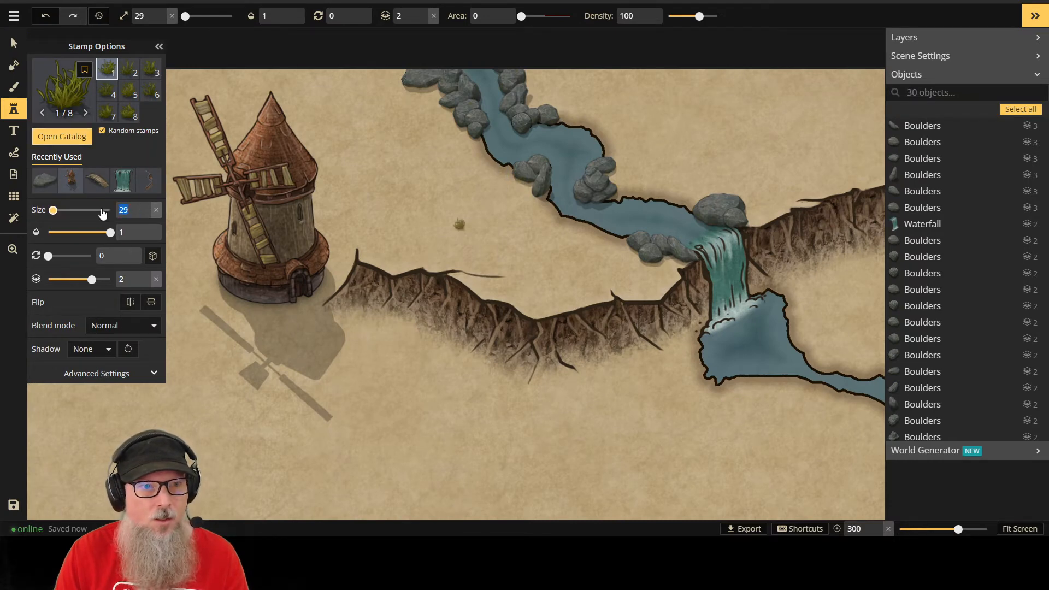
# Step: Set the grass stamp size to 40 and place grass on layer 2 just below the boulder cluster west of the waterfall
pyautogui.write('40')
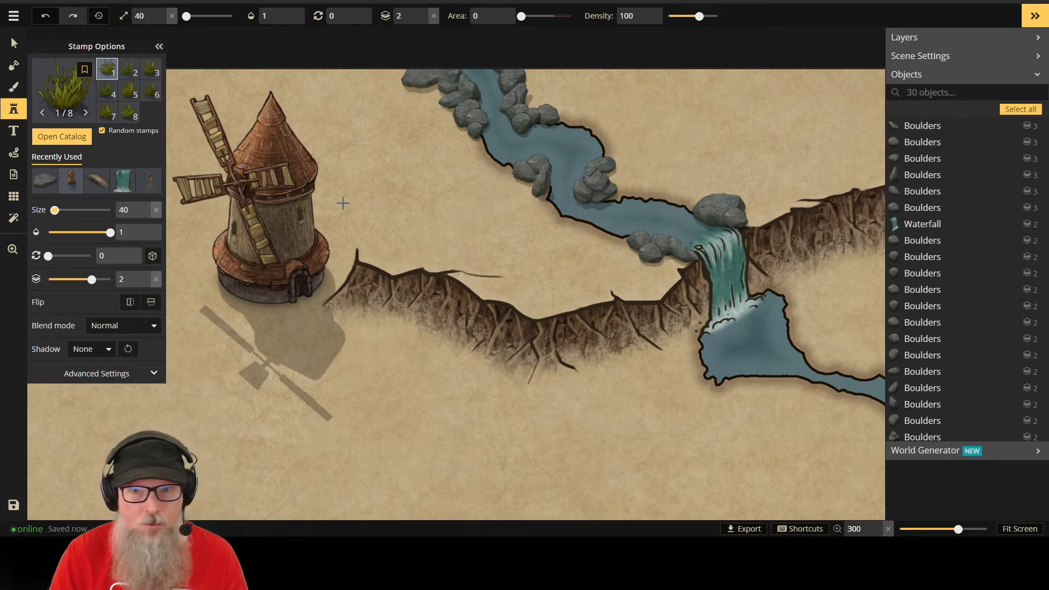
pyautogui.click(674, 266)
pyautogui.click(664, 272)
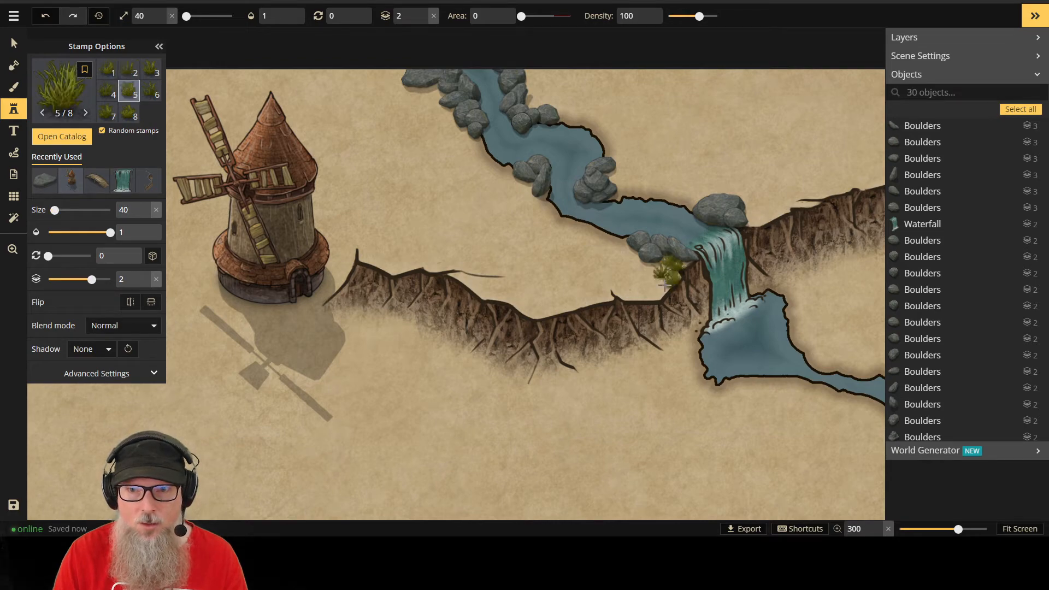
# Step: Fill in size 40 grass on layer 2 below the boulders west of the waterfall and along the adjoining riverbank
pyautogui.click(665, 276)
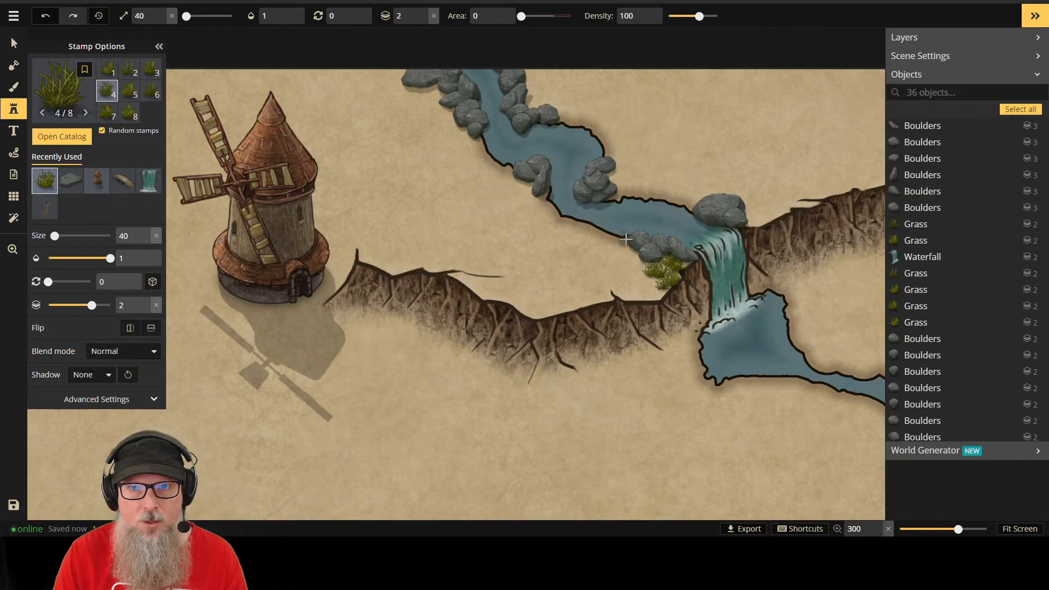
pyautogui.moveTo(626, 239)
pyautogui.mouseDown()
pyautogui.moveTo(558, 220)
pyautogui.moveTo(553, 203)
pyautogui.moveTo(540, 202)
pyautogui.moveTo(560, 227)
pyautogui.moveTo(643, 268)
pyautogui.moveTo(572, 317)
pyautogui.moveTo(641, 270)
pyautogui.mouseUp()
pyautogui.click(639, 268)
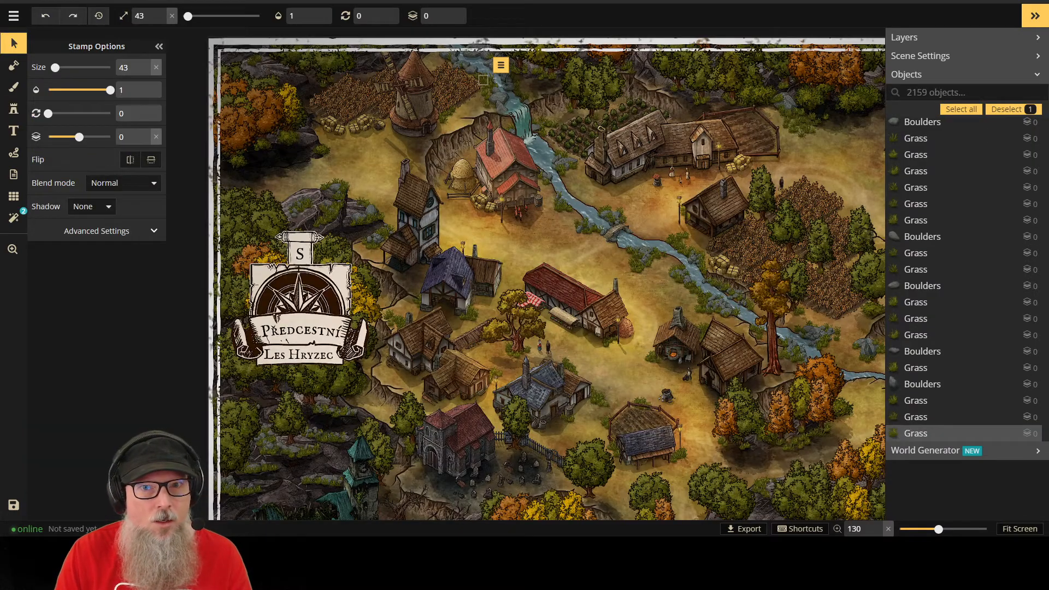
# Step: Check the riverbank grass on the reference map, and place grass along the upper west bank between the two boulder clusters
pyautogui.scroll(5, 465, 77)
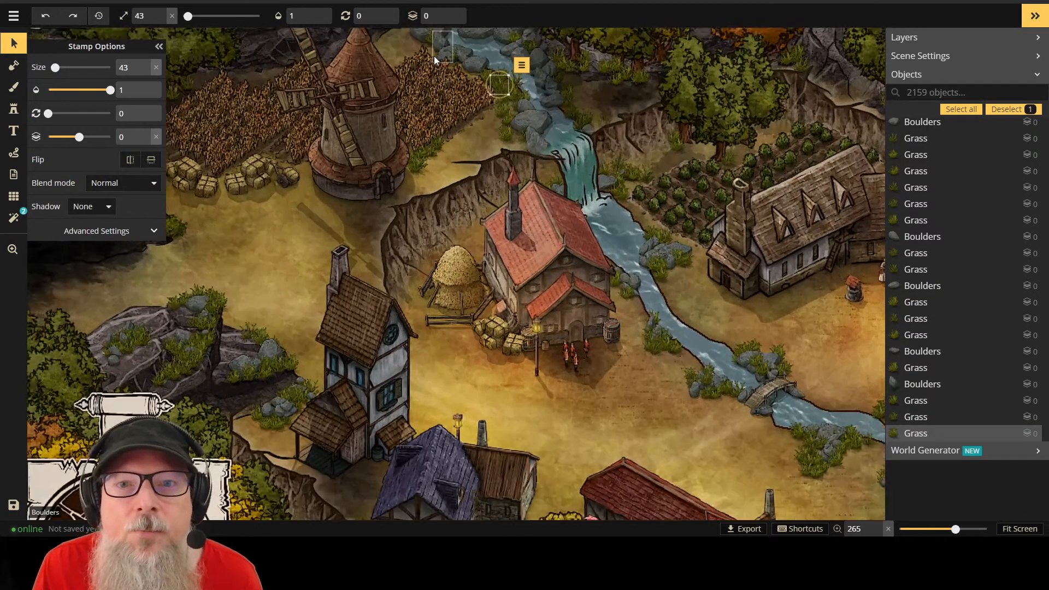
pyautogui.scroll(2, 434, 56)
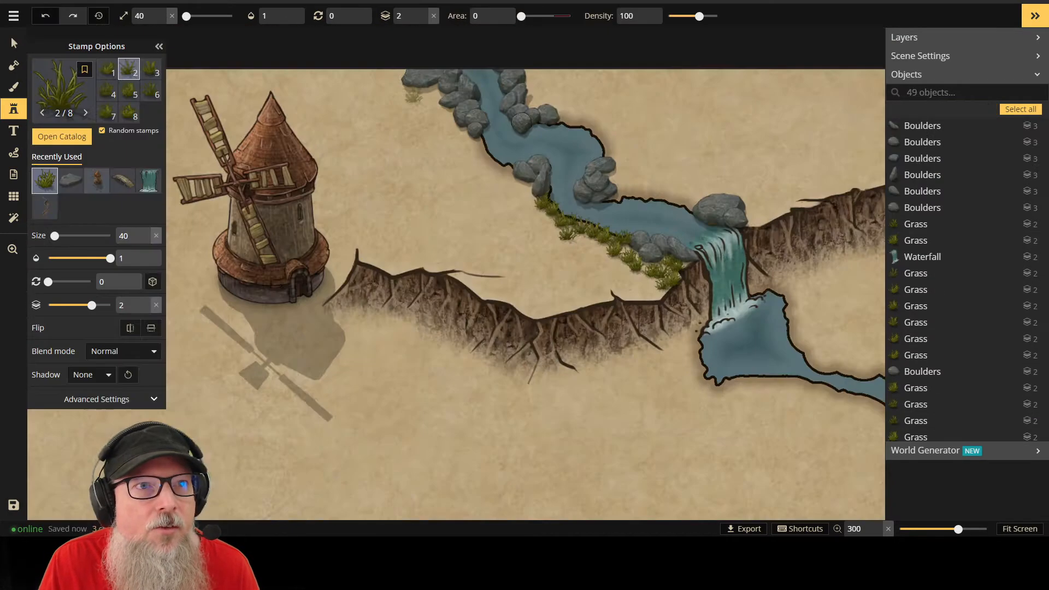
pyautogui.click(487, 152)
pyautogui.click(496, 161)
pyautogui.click(507, 168)
pyautogui.click(503, 176)
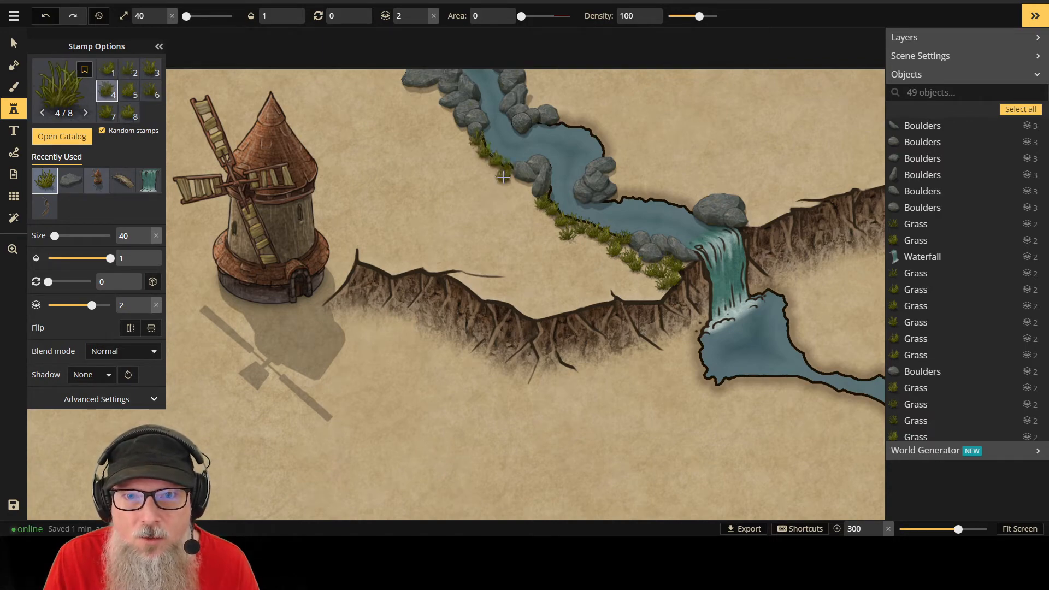
pyautogui.click(492, 171)
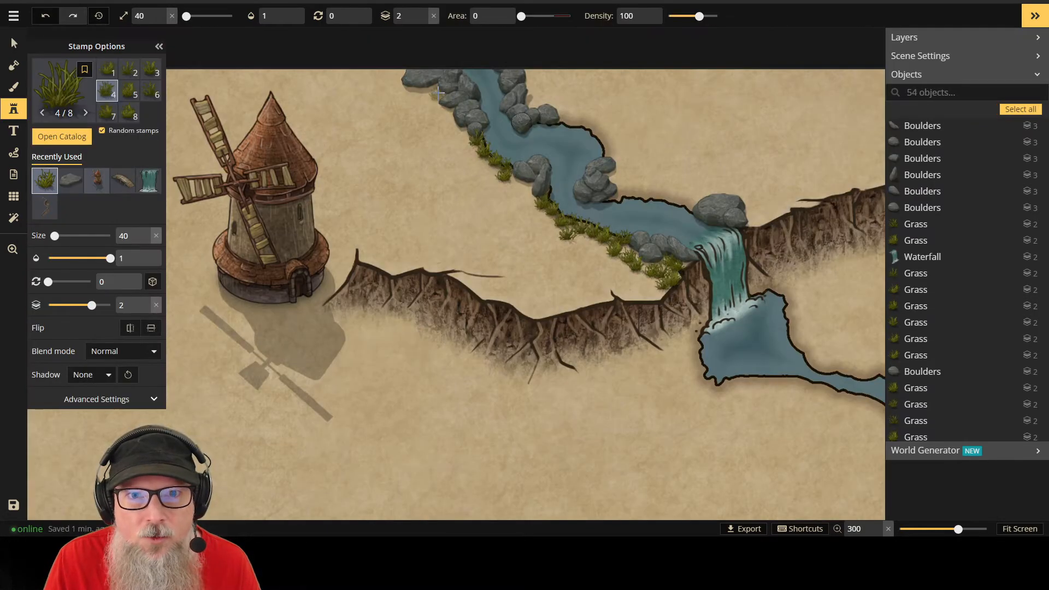
# Step: Place grass tufts among the boulders on both riverbanks near the northern edge of the map
pyautogui.click(439, 97)
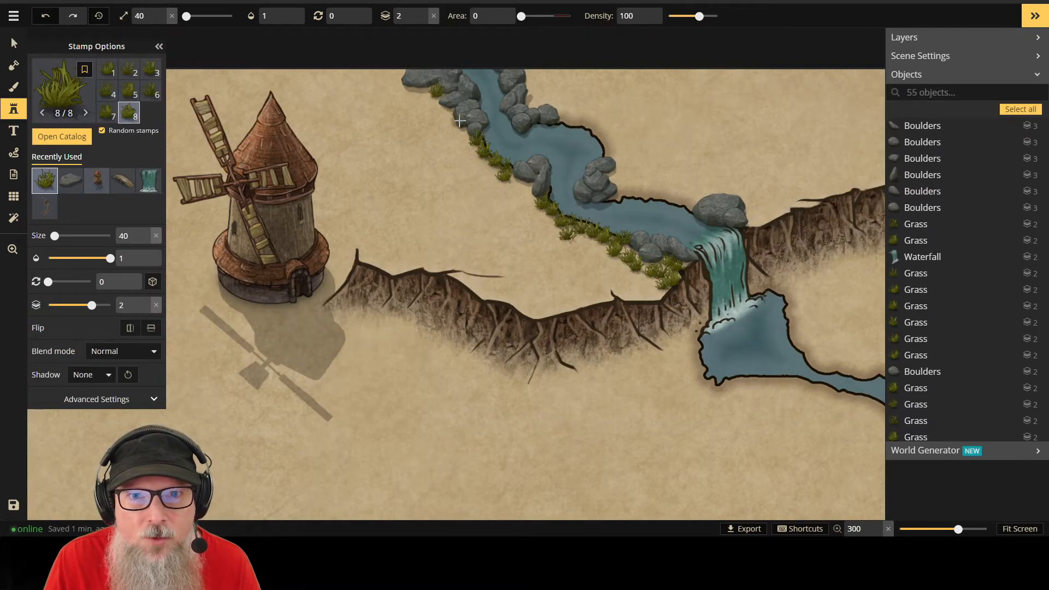
pyautogui.click(471, 94)
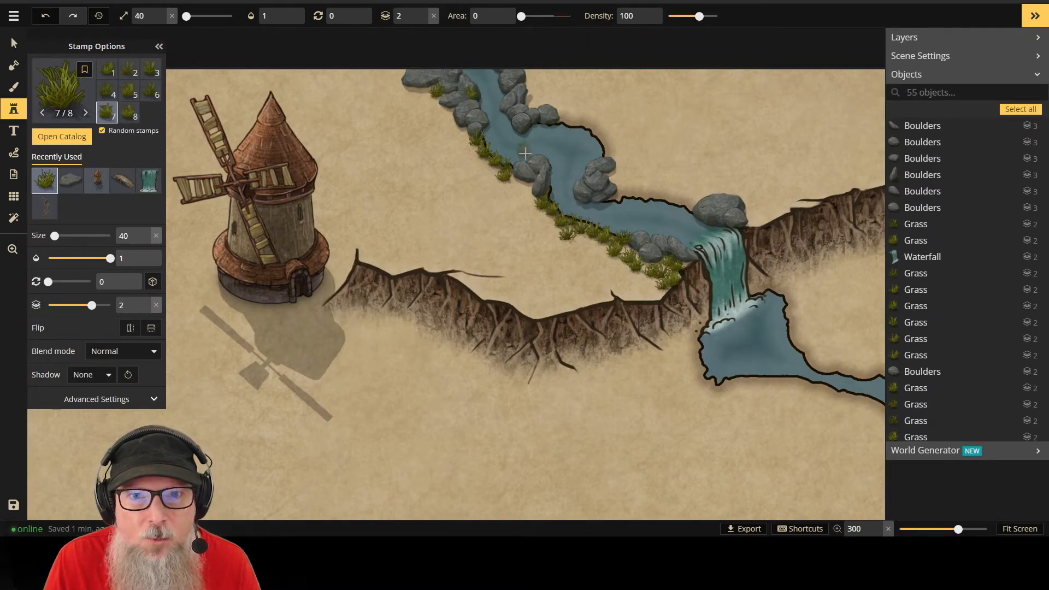
pyautogui.click(530, 115)
pyautogui.click(553, 123)
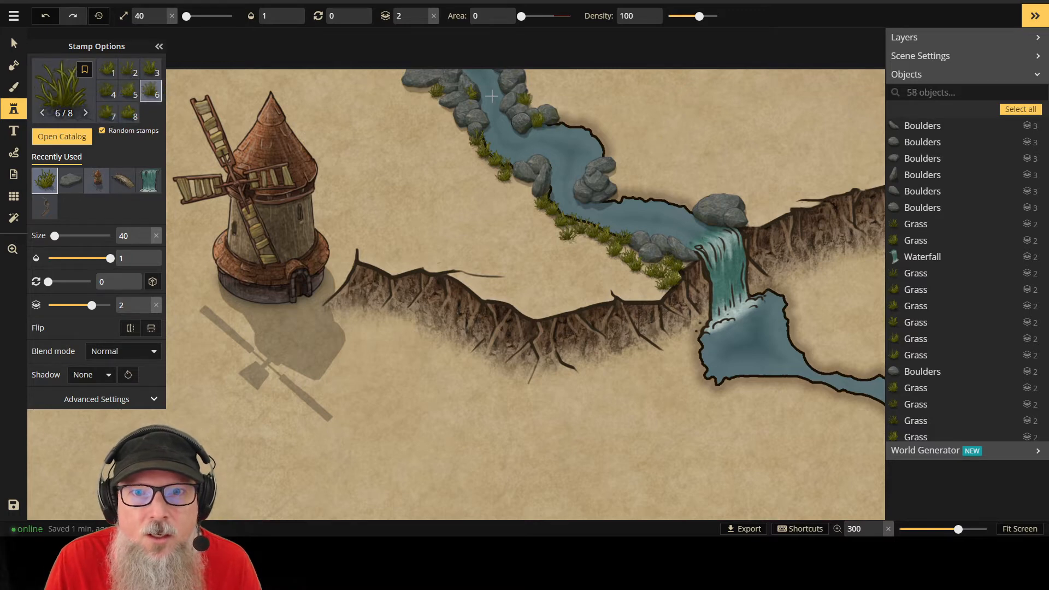
pyautogui.click(412, 85)
pyautogui.click(450, 106)
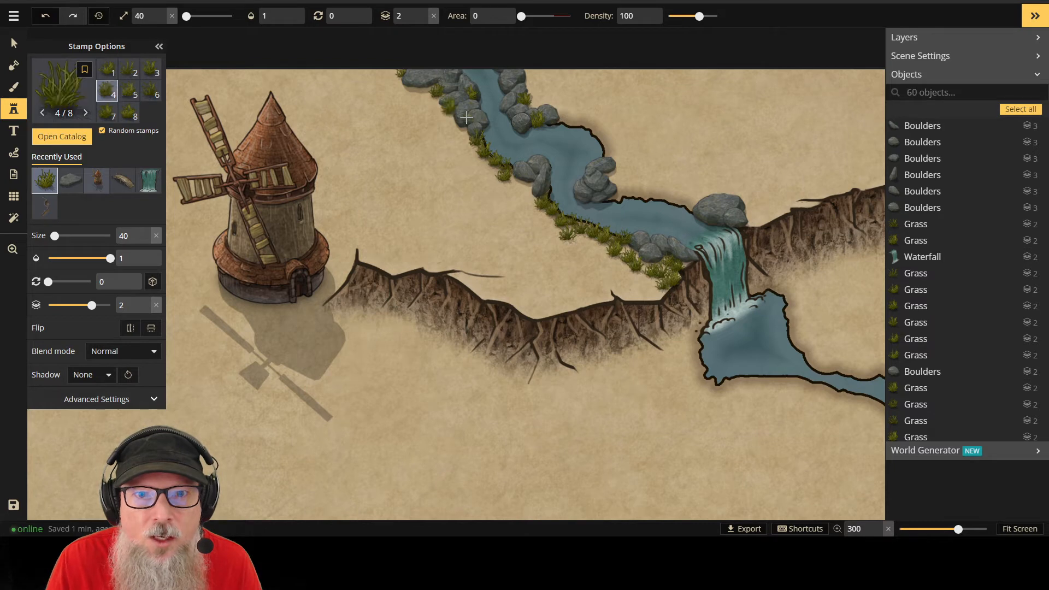
# Step: Place grass at the middle west-bank boulder cluster and fill gaps in the grass along the bank southeast of it
pyautogui.click(539, 173)
pyautogui.click(580, 228)
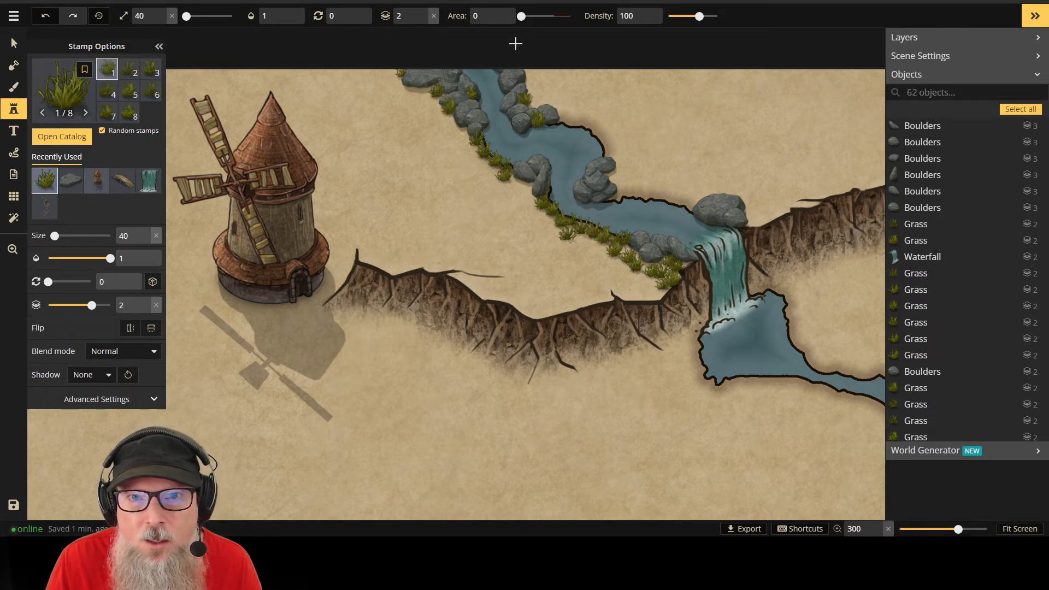
pyautogui.click(595, 231)
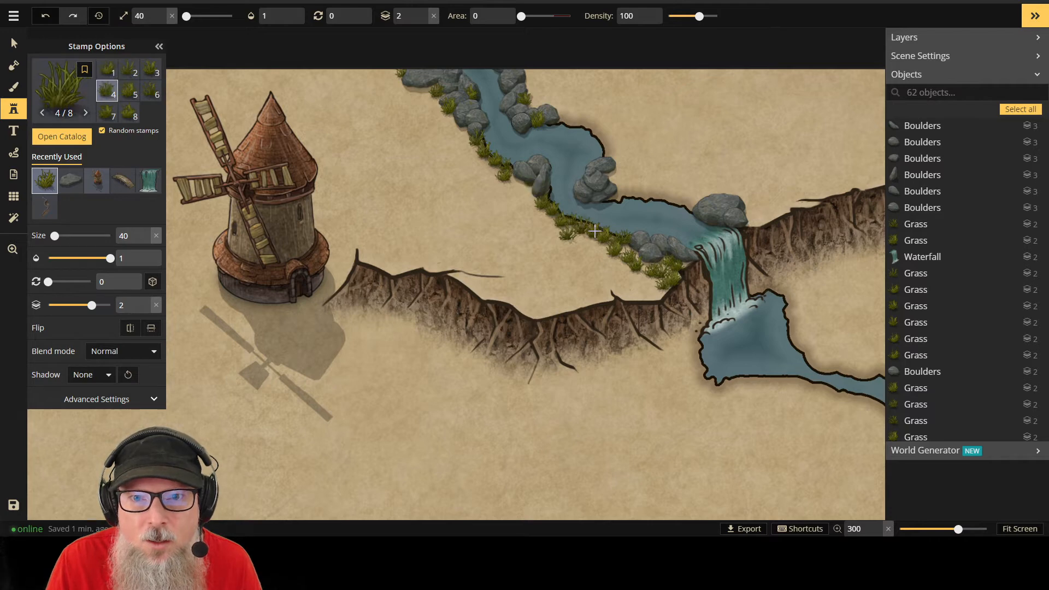
# Step: Select the grass tuft hidden behind the middle west-bank boulders and set its layer to 3
pyautogui.click(14, 43)
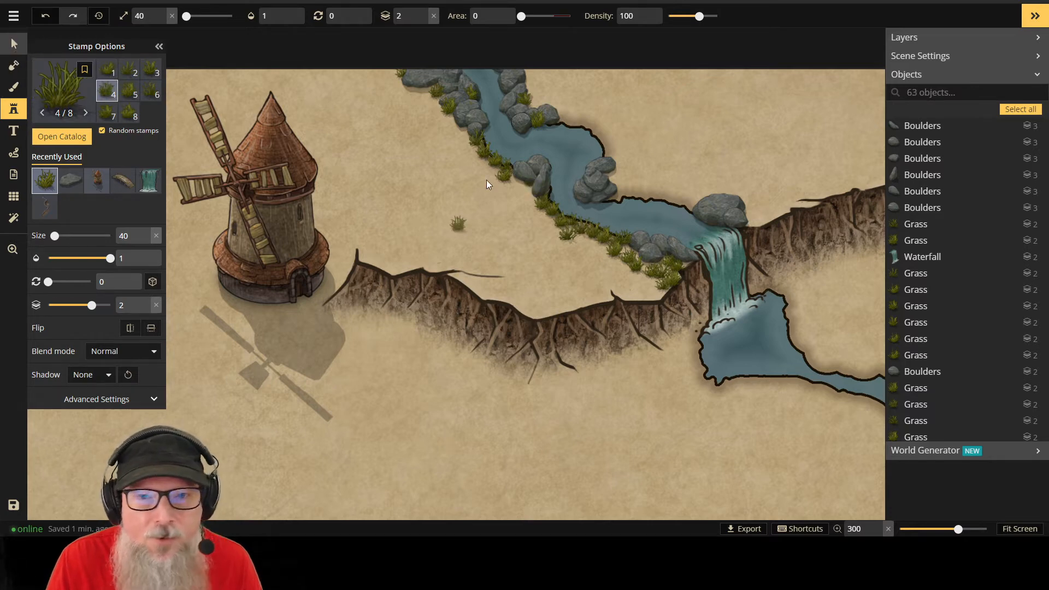
pyautogui.click(527, 167)
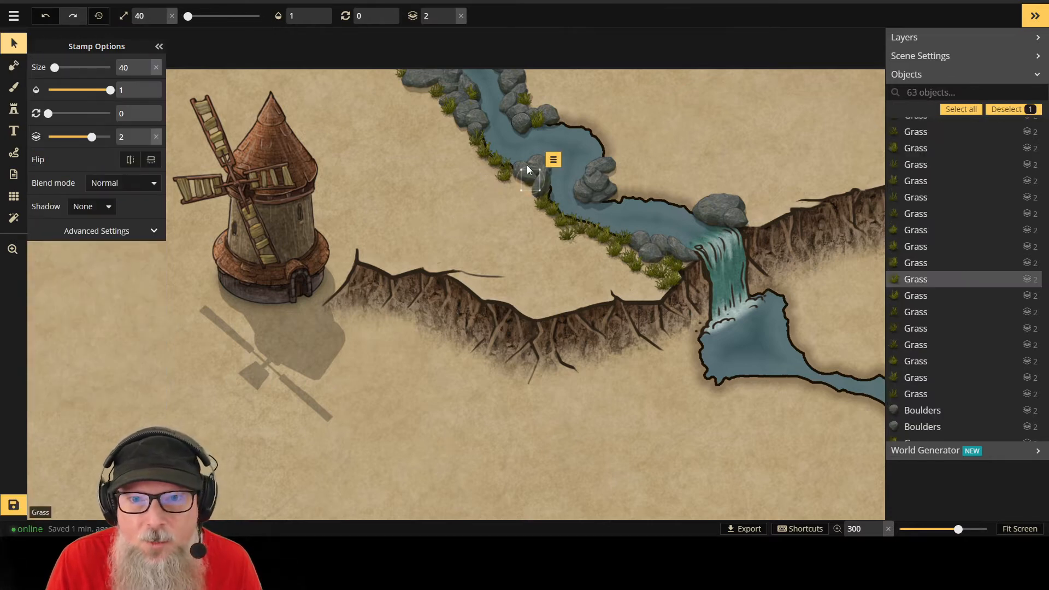
pyautogui.click(450, 13)
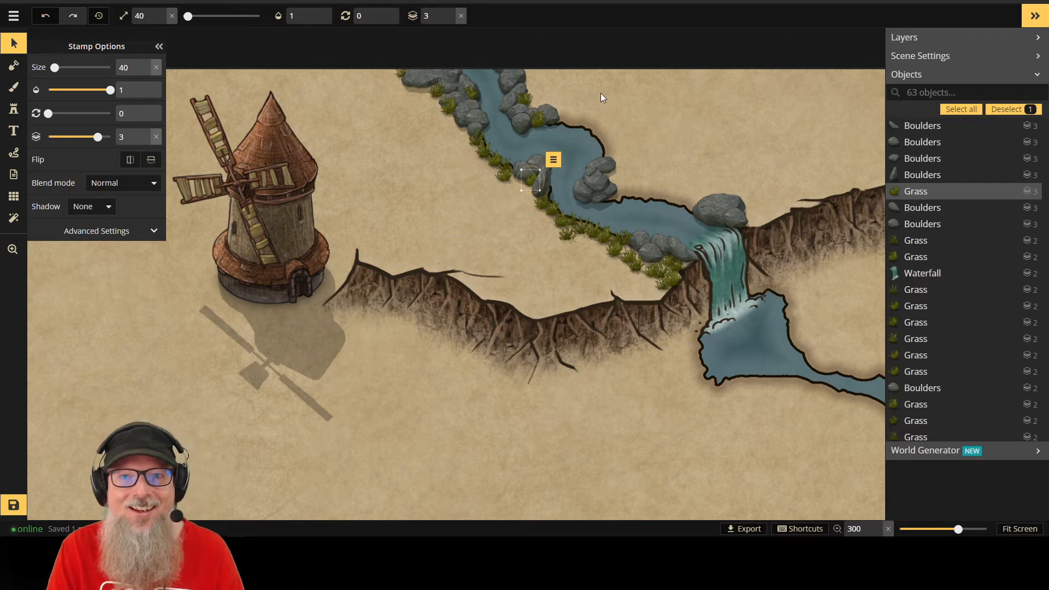
# Step: Select all the boulders and grass of the middle west-bank cluster together and set their layer to 3
pyautogui.scroll(-2, 965, 327)
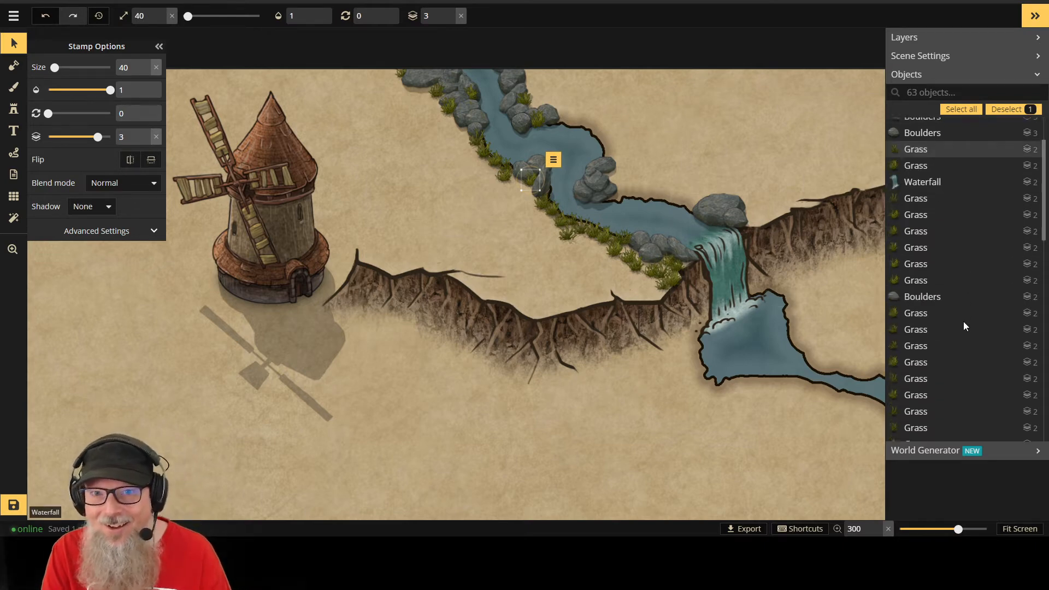
pyautogui.scroll(-2, 962, 327)
pyautogui.moveTo(513, 150); pyautogui.dragTo(567, 191)
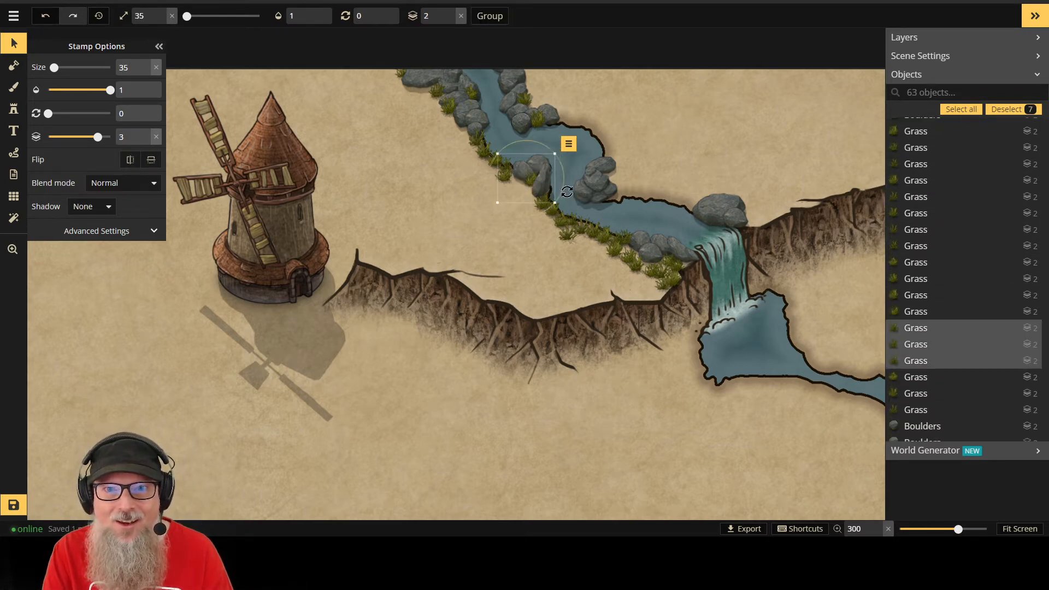
pyautogui.click(450, 13)
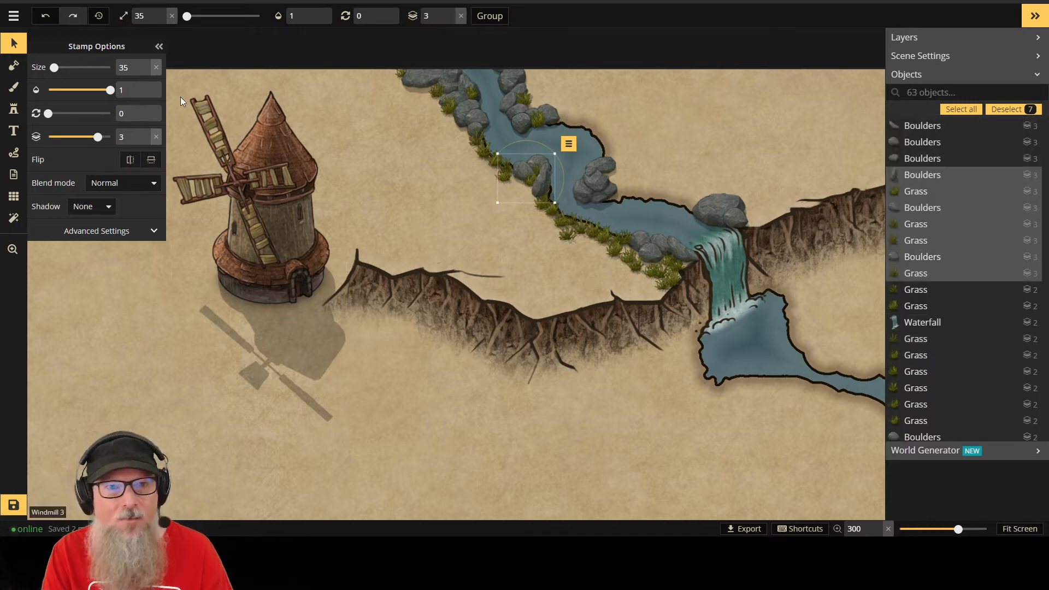
# Step: Place size 35 grass on layer 3 at the east-bank bend boulders and beside the boulder east of the waterfall, undoing a misplaced tuft
pyautogui.click(13, 109)
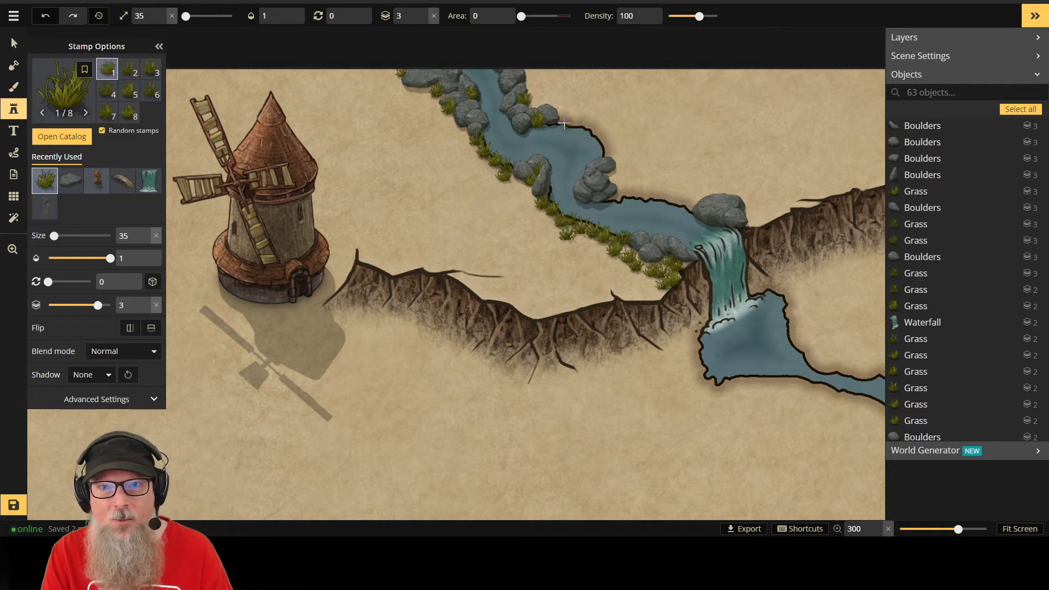
pyautogui.click(608, 171)
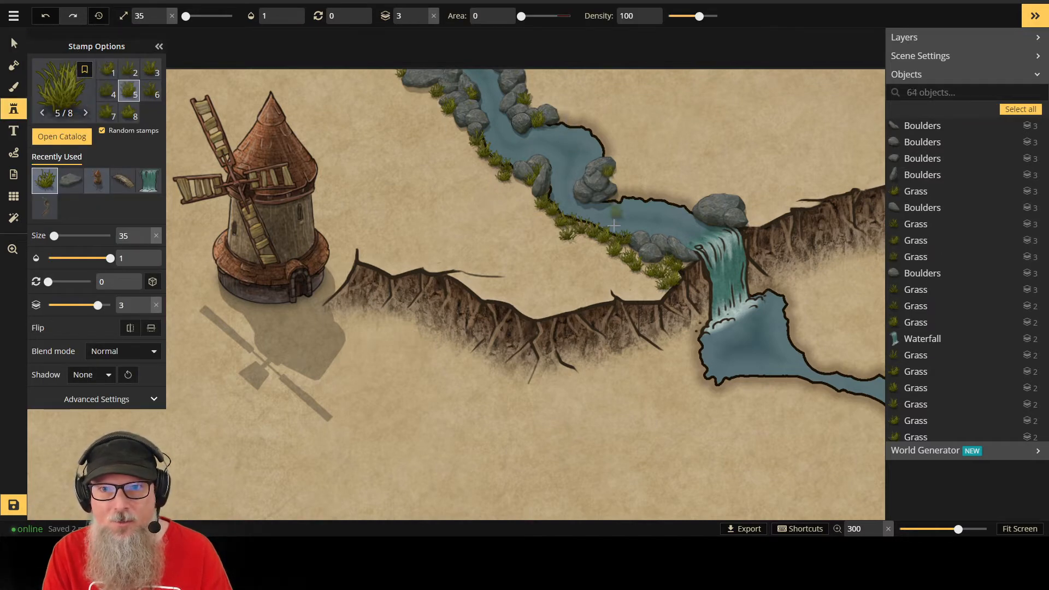
pyautogui.click(747, 217)
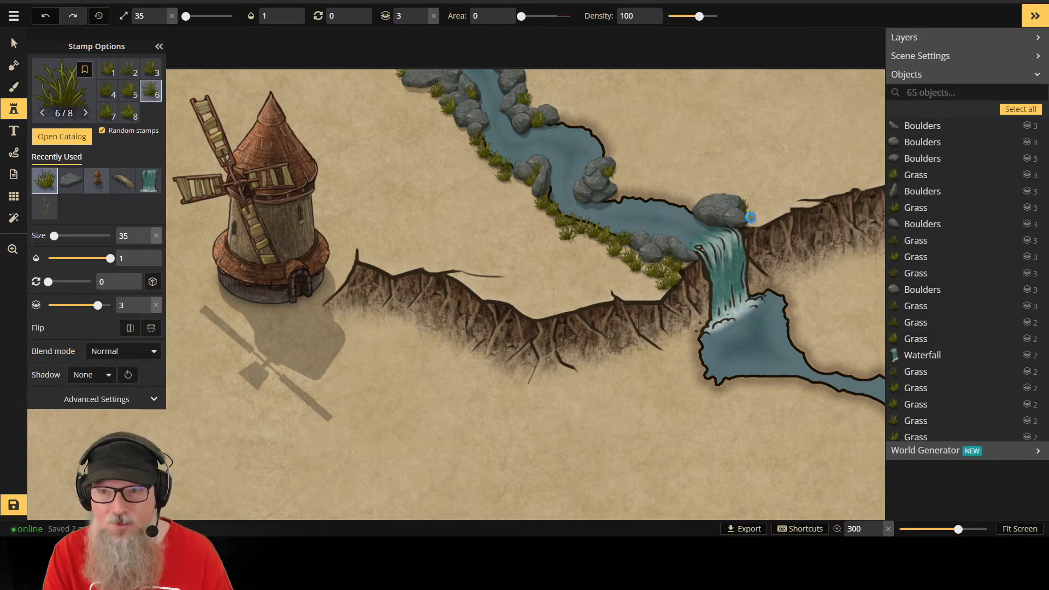
pyautogui.hotkey('ctrl', 'z')
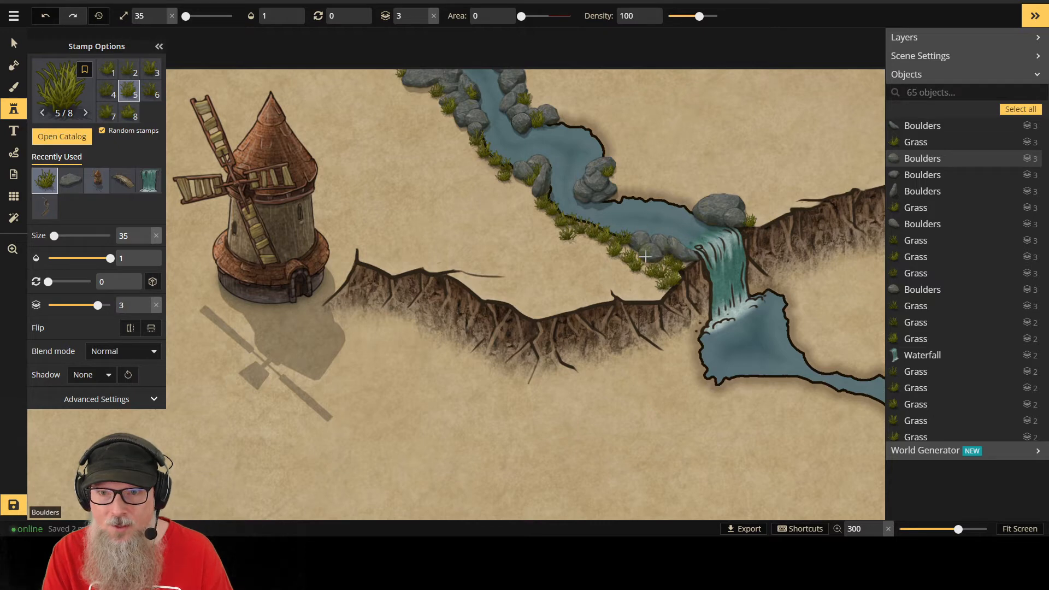
# Step: Add layer 3 grass in front of and around the boulder cluster just west of the waterfall
pyautogui.click(701, 254)
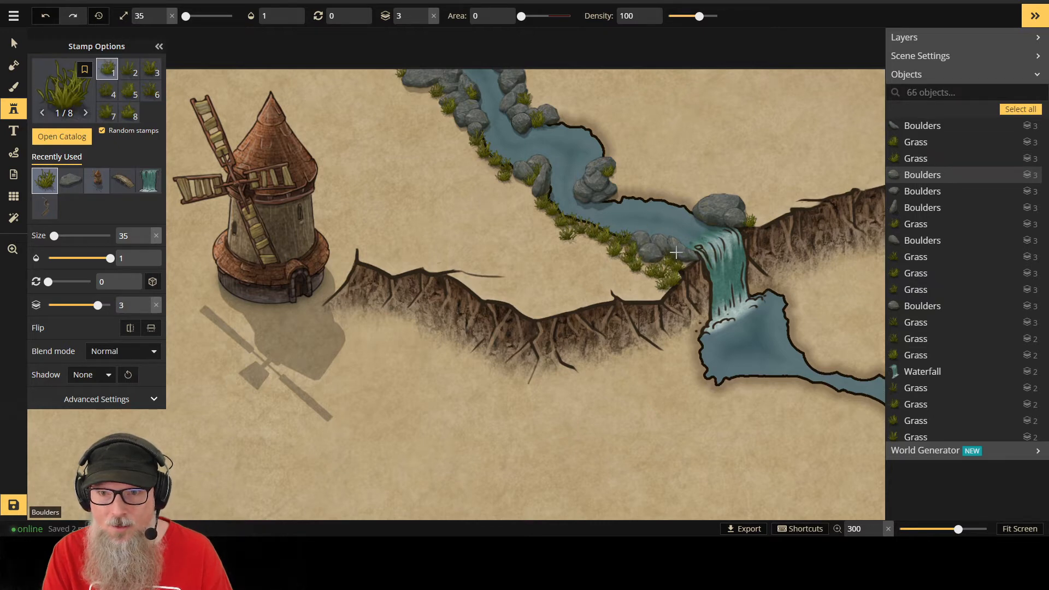
pyautogui.click(686, 263)
pyautogui.click(648, 257)
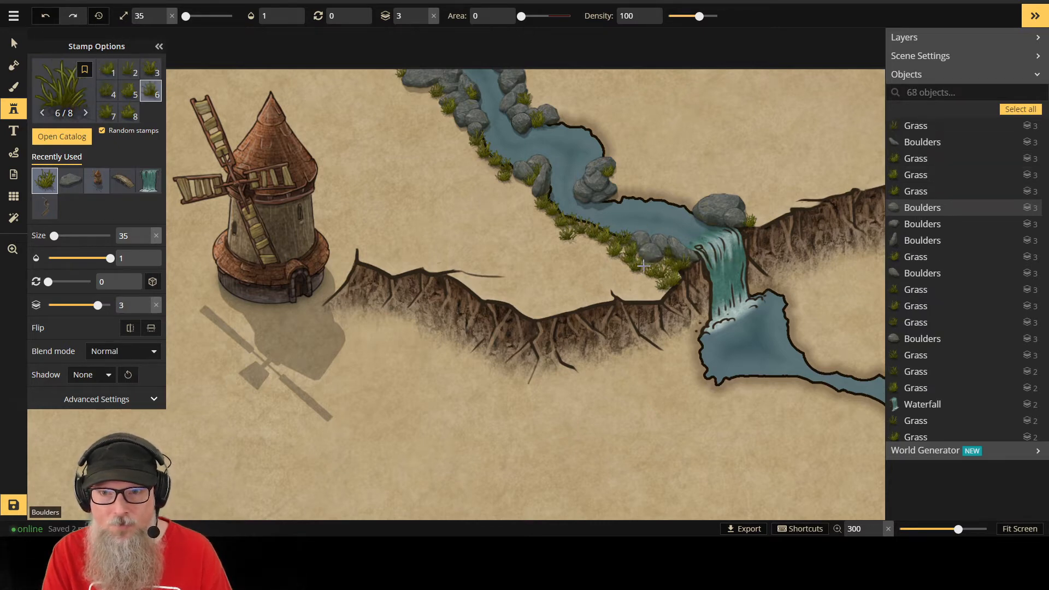
pyautogui.click(643, 266)
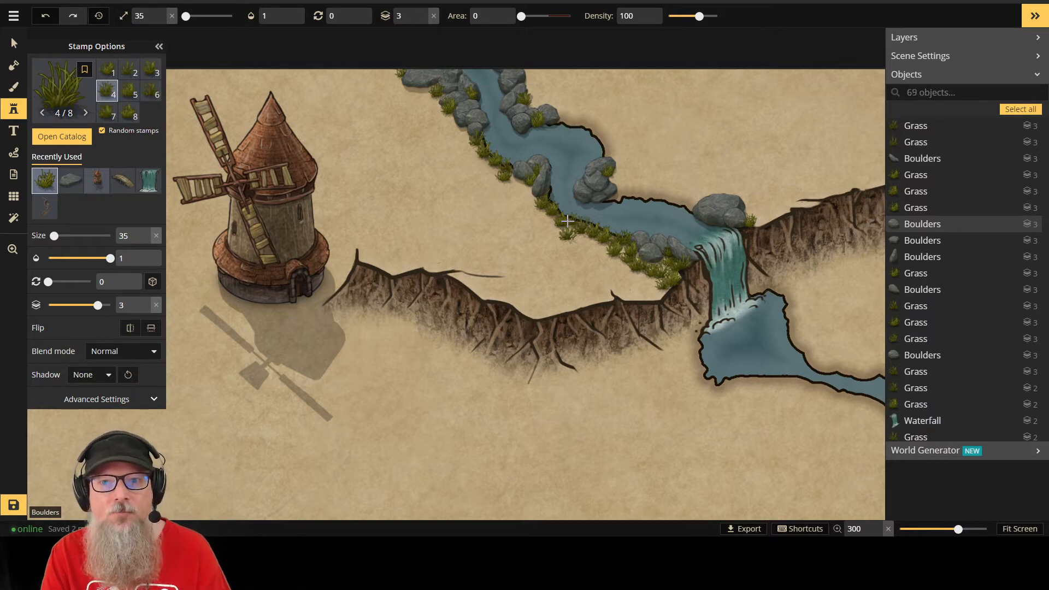
# Step: Thicken the grass along the lower west bank and add a tuft in front of the middle west-bank boulders
pyautogui.click(578, 237)
pyautogui.click(593, 245)
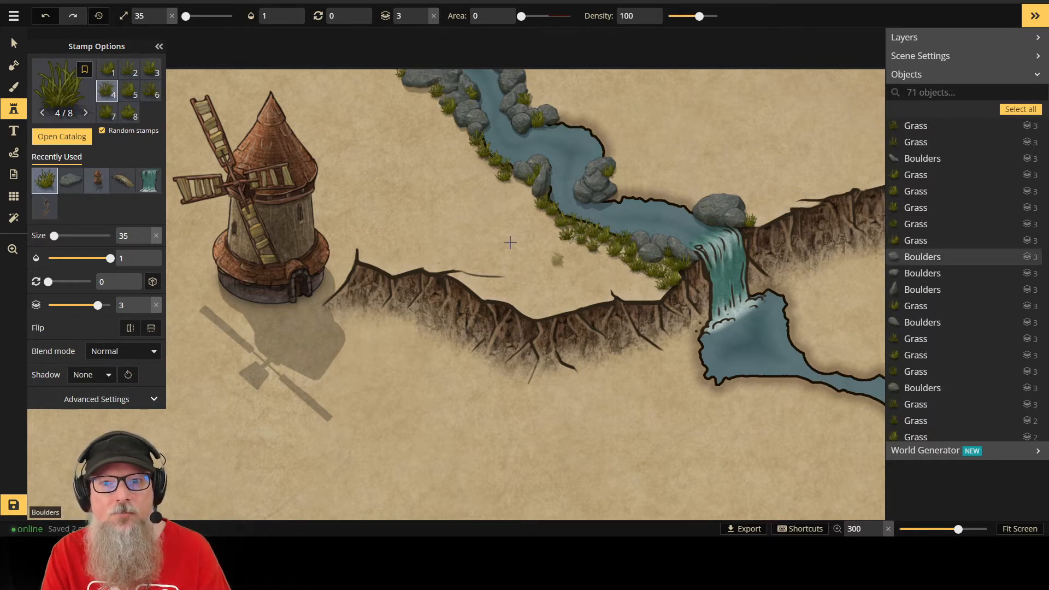
pyautogui.click(526, 191)
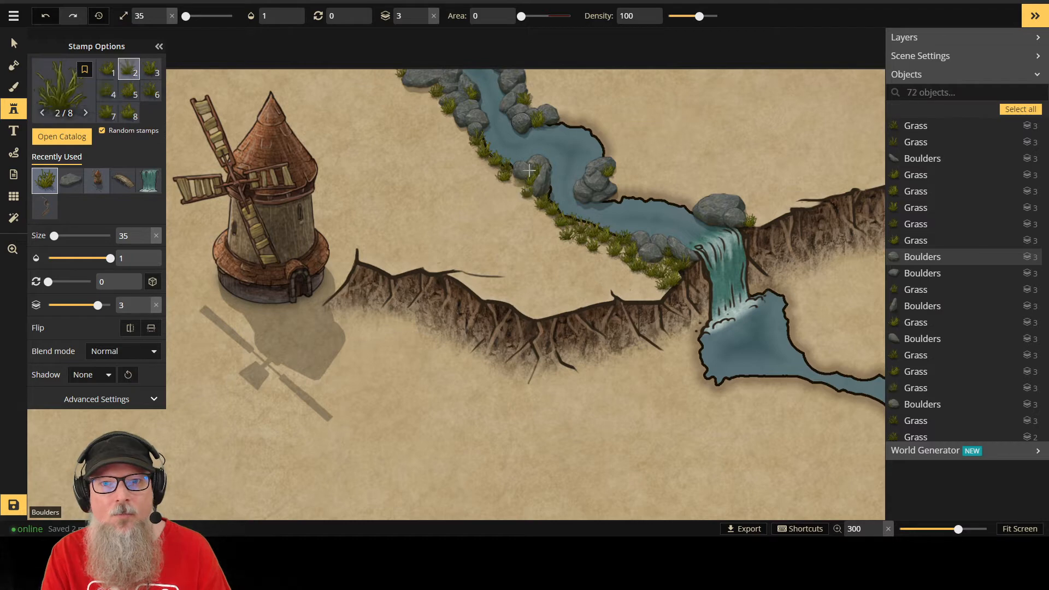
# Step: Place grass around the east-bank bend boulders and along the bank from there to the large boulder above the waterfall
pyautogui.click(617, 199)
pyautogui.click(599, 154)
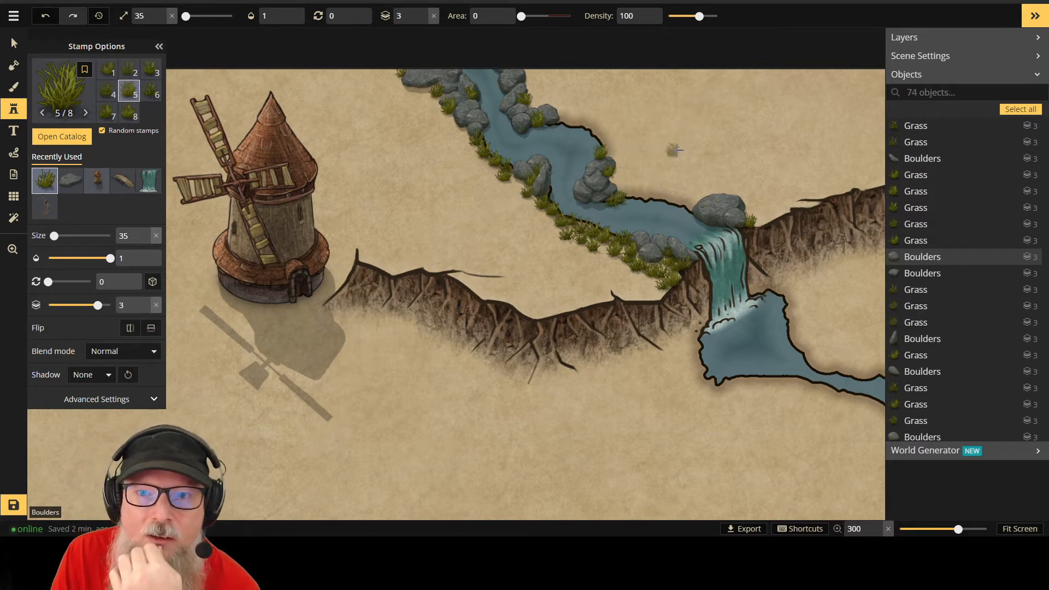
pyautogui.click(609, 152)
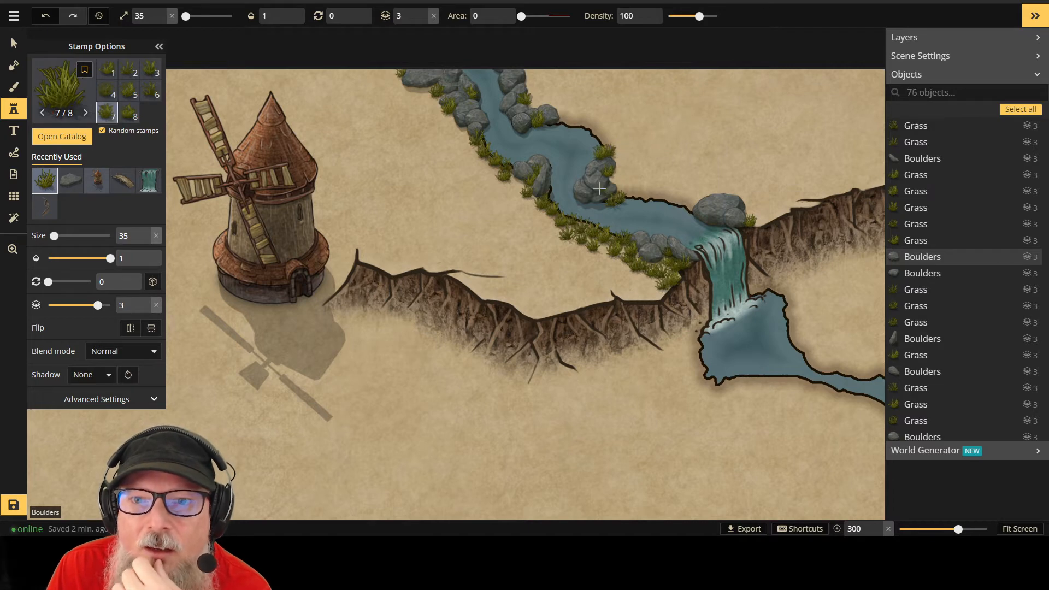
pyautogui.click(691, 204)
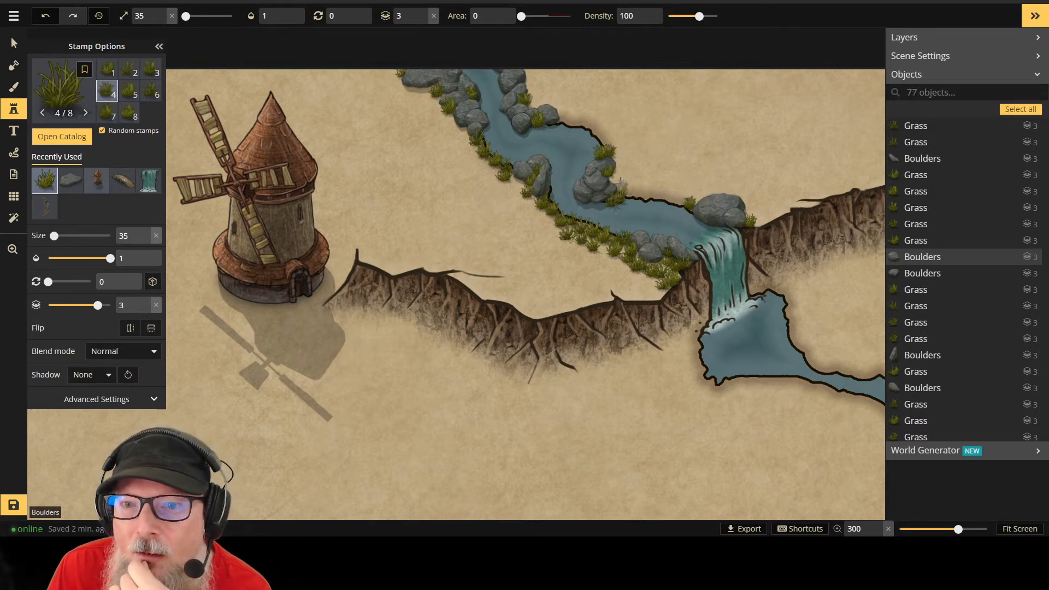
pyautogui.click(626, 191)
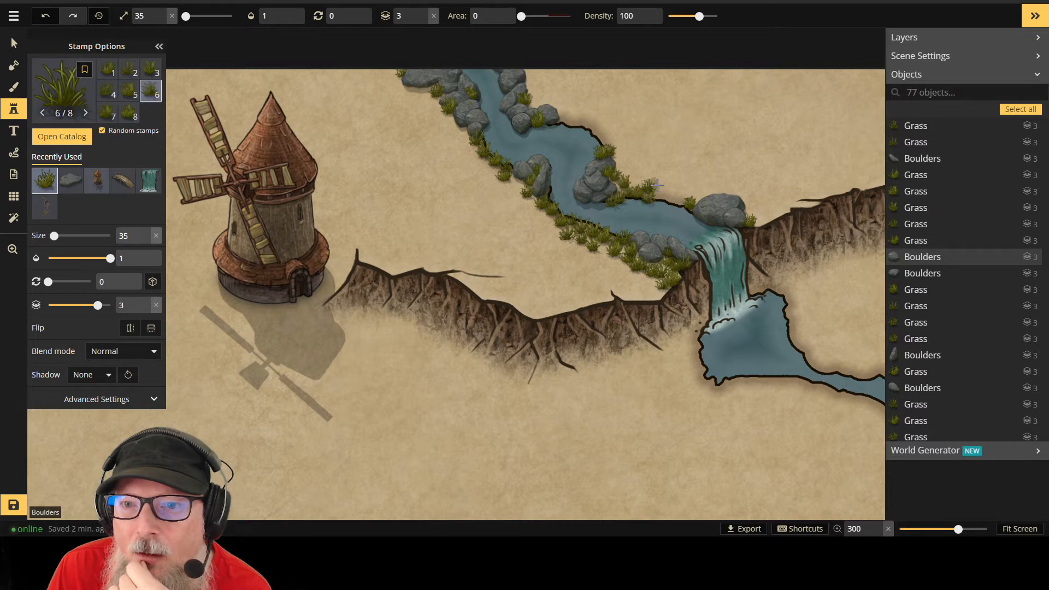
pyautogui.click(670, 201)
pyautogui.click(680, 203)
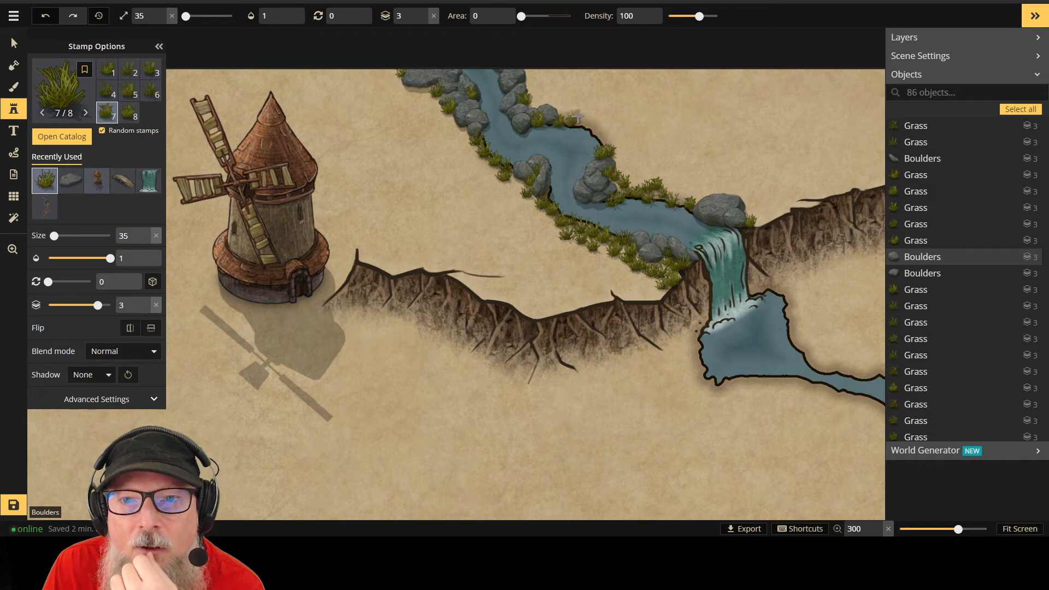
# Step: Line the outer bank of the upper eastern river bend with grass and add tufts beside the northernmost east-bank boulders
pyautogui.click(601, 114)
pyautogui.click(610, 134)
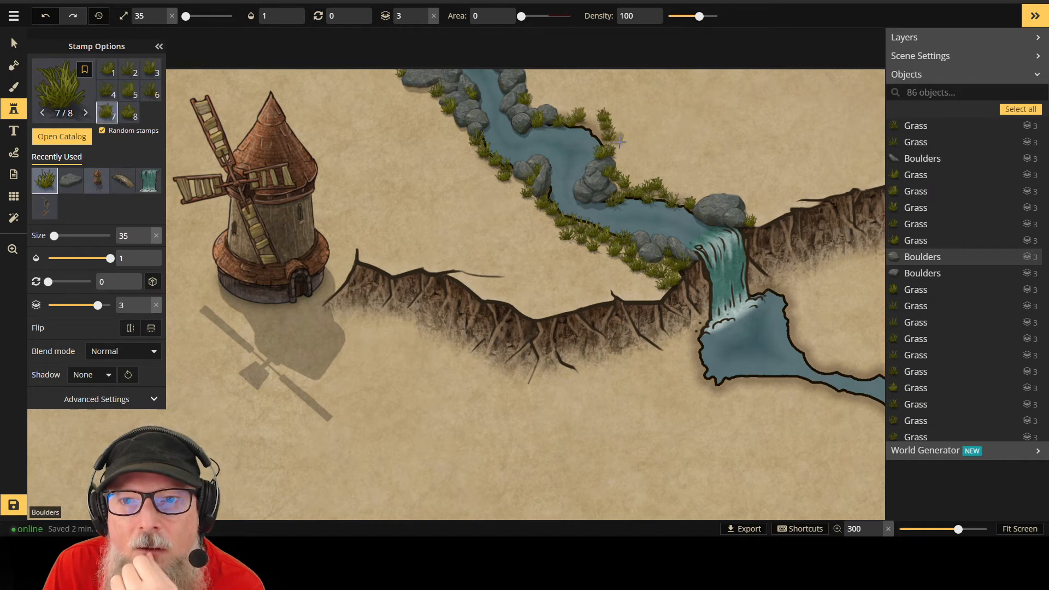
pyautogui.click(589, 117)
pyautogui.click(592, 115)
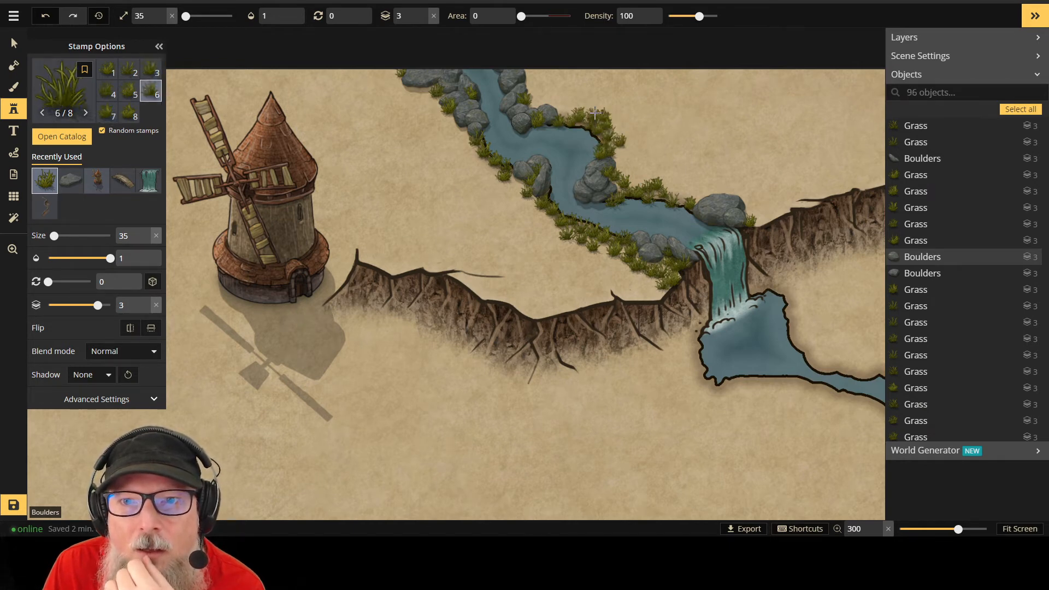
pyautogui.click(523, 81)
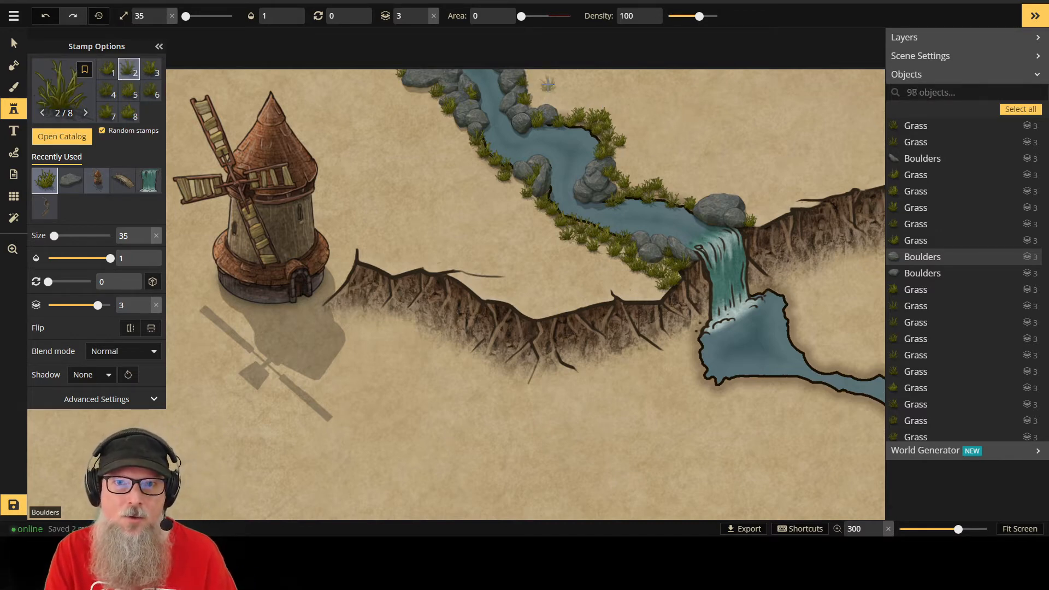
# Step: Add one grass tuft by the east-bank bend boulders and move the tuft at the northernmost east-bank boulders to layer 2
pyautogui.click(618, 203)
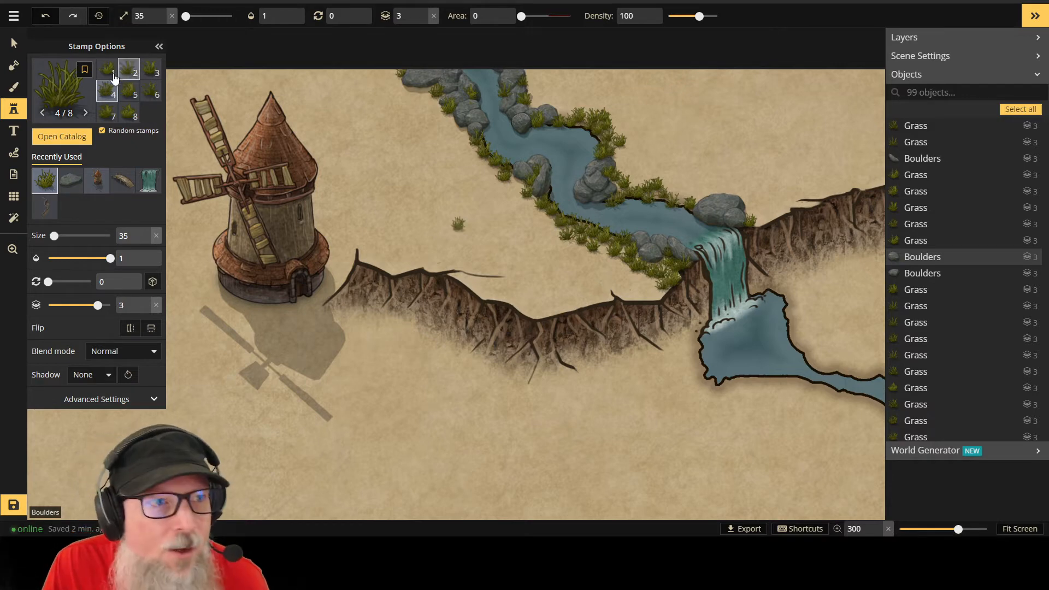
pyautogui.click(13, 43)
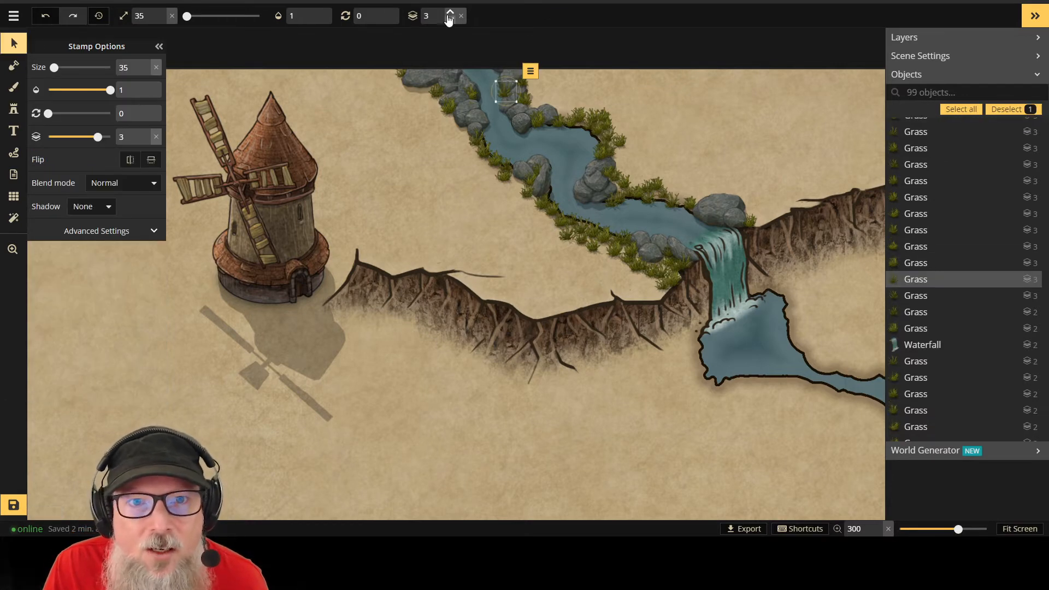
pyautogui.click(451, 20)
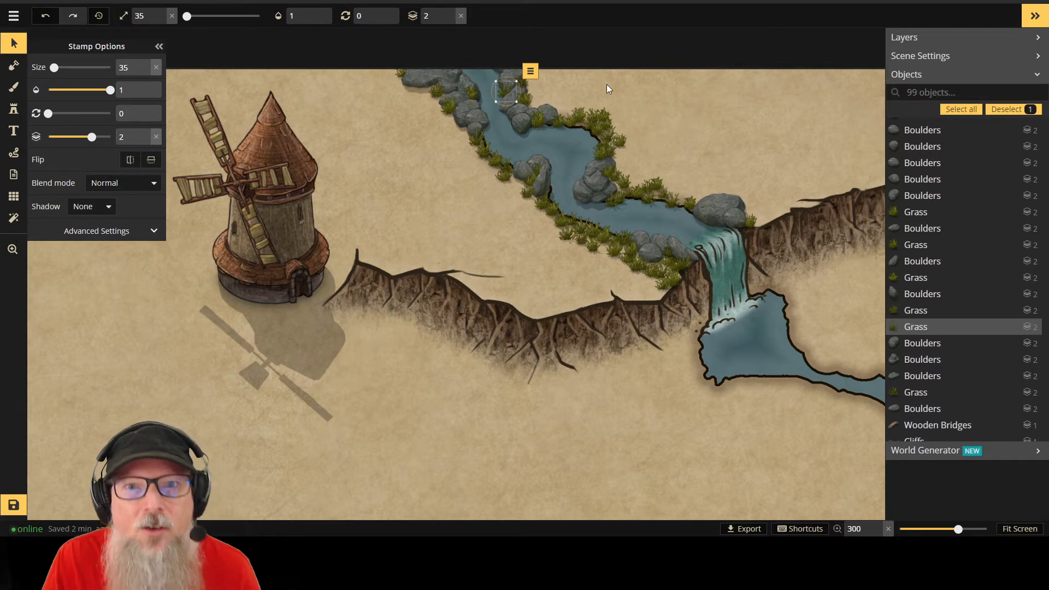
pyautogui.click(452, 21)
pyautogui.click(452, 13)
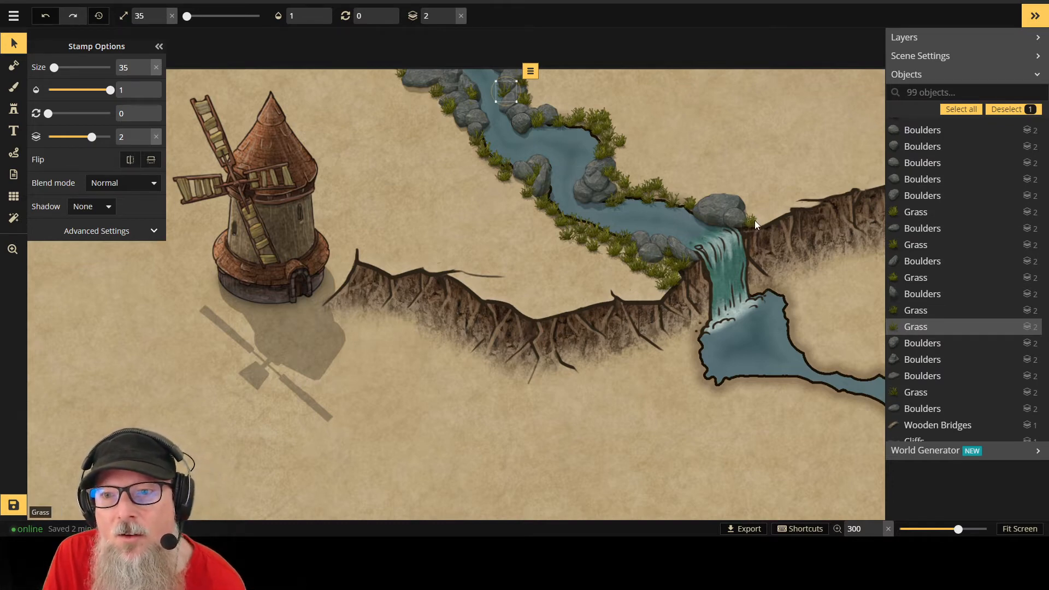
# Step: Examine the trees around the waterfall on the reference map and select the deciduous tree northeast of it to check its stamp settings
pyautogui.scroll(-3, 640, 192)
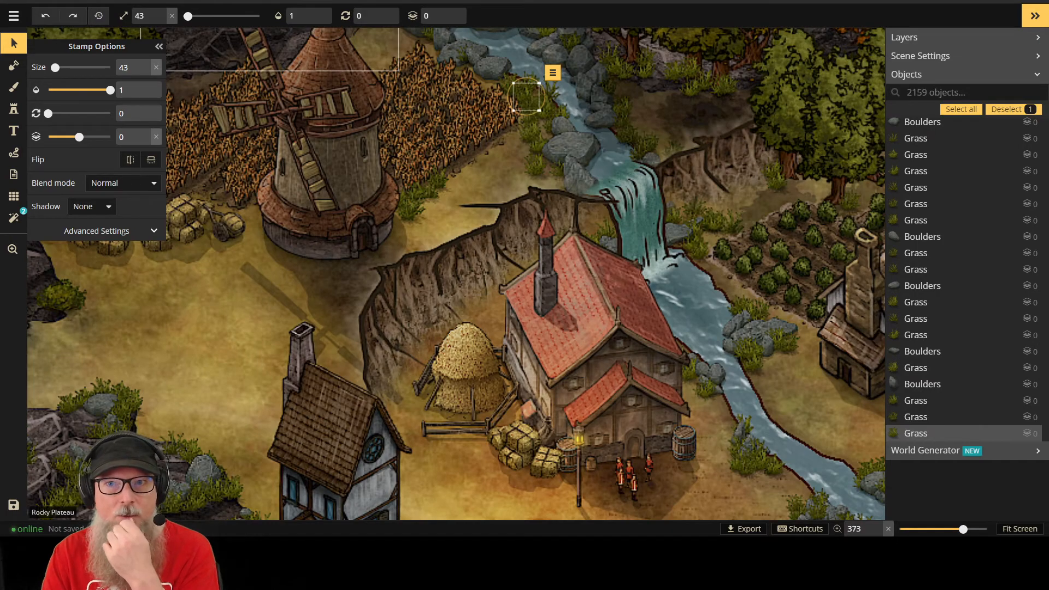
pyautogui.scroll(2, 738, 73)
pyautogui.scroll(-4, 733, 74)
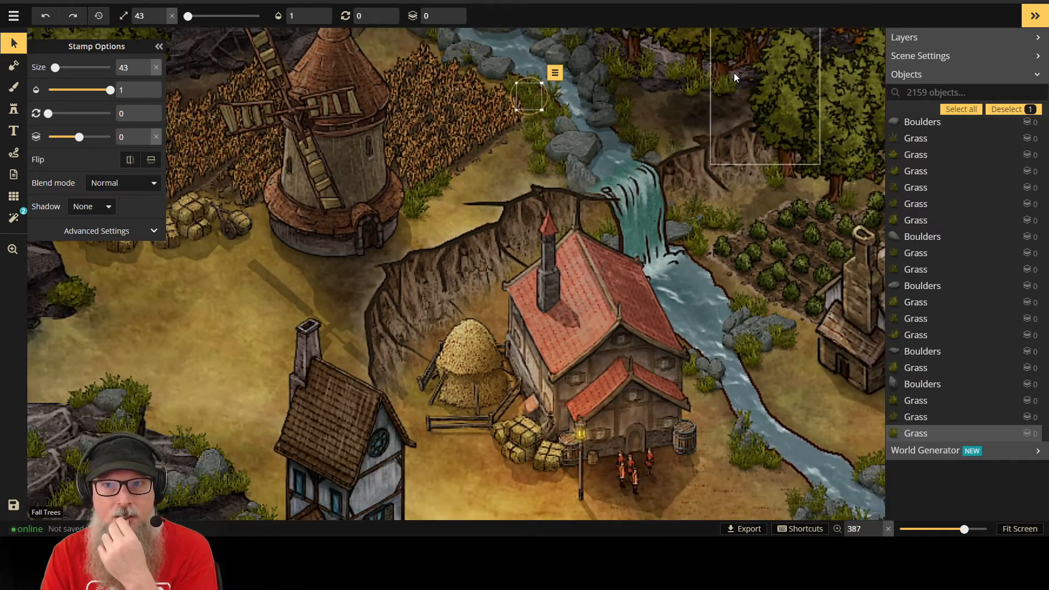
pyautogui.scroll(-3, 729, 74)
pyautogui.scroll(3, 768, 93)
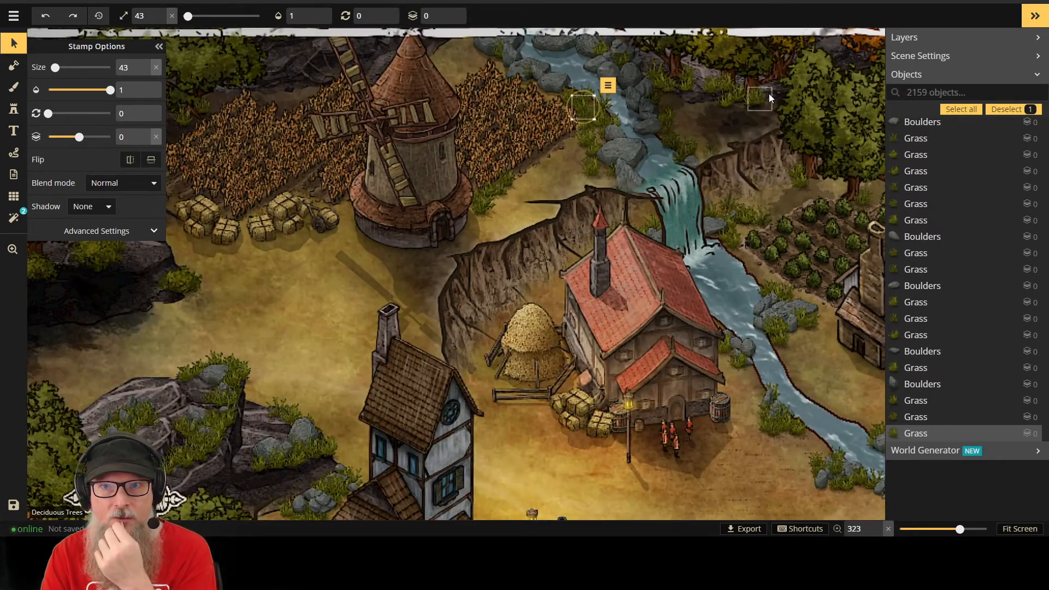
pyautogui.click(736, 85)
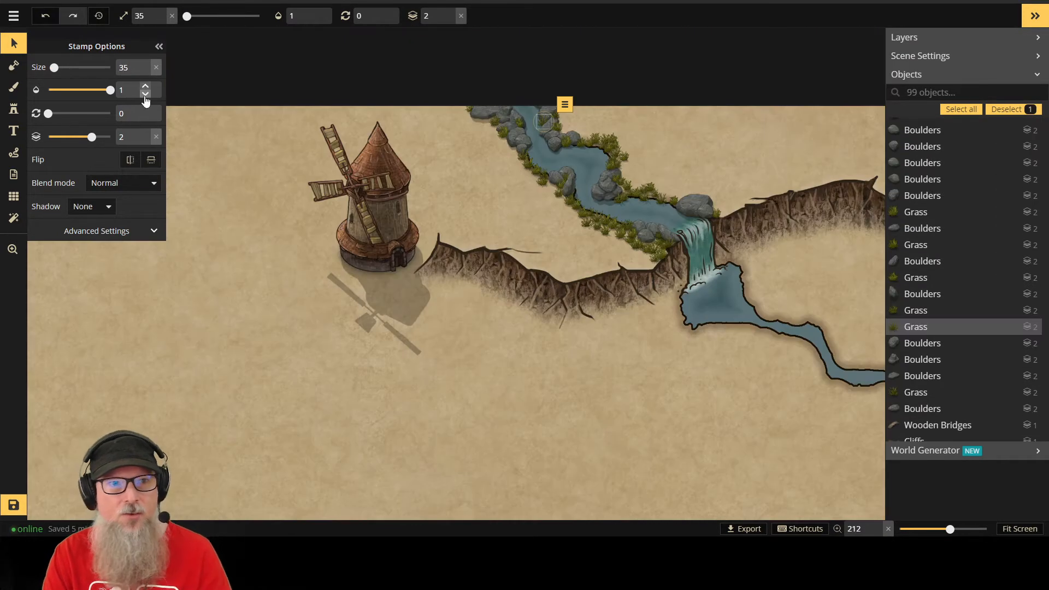
# Step: Search the stamp catalog for "trees" and look through the available tree sets
pyautogui.click(19, 110)
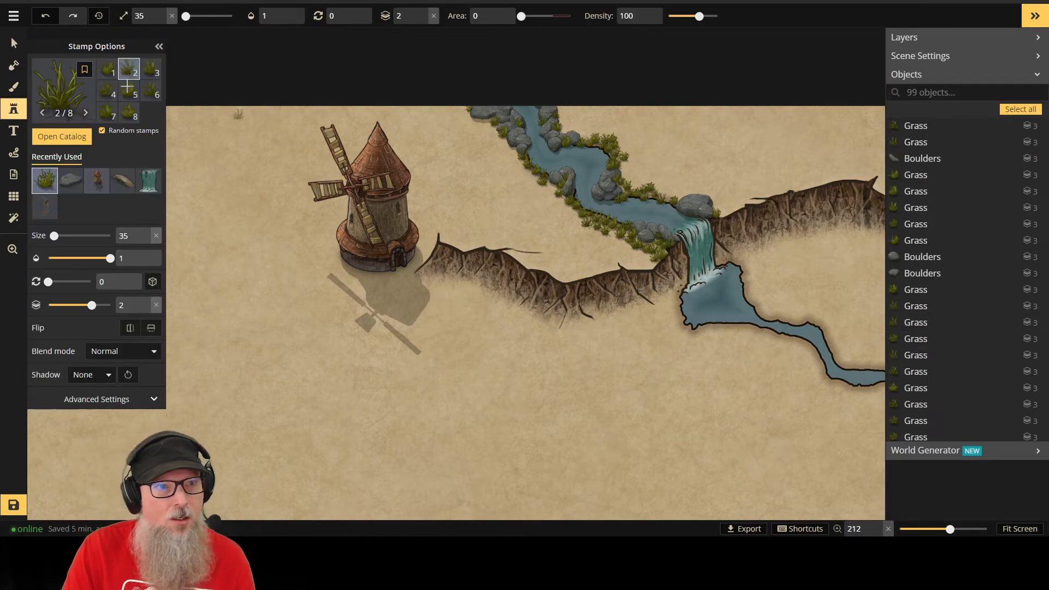
pyautogui.click(70, 138)
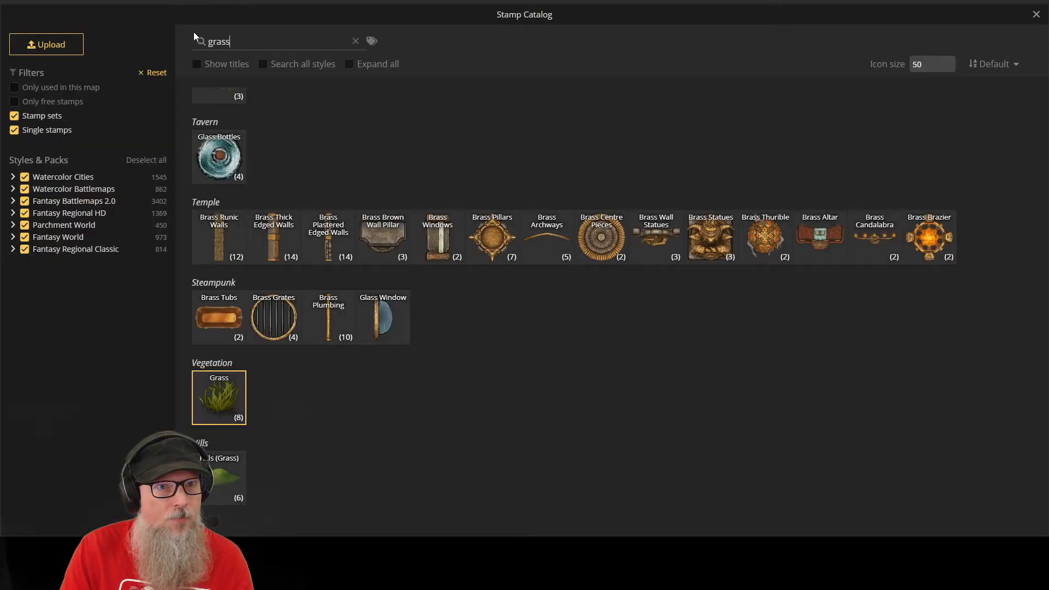
pyautogui.doubleClick(226, 41)
pyautogui.write('trees')
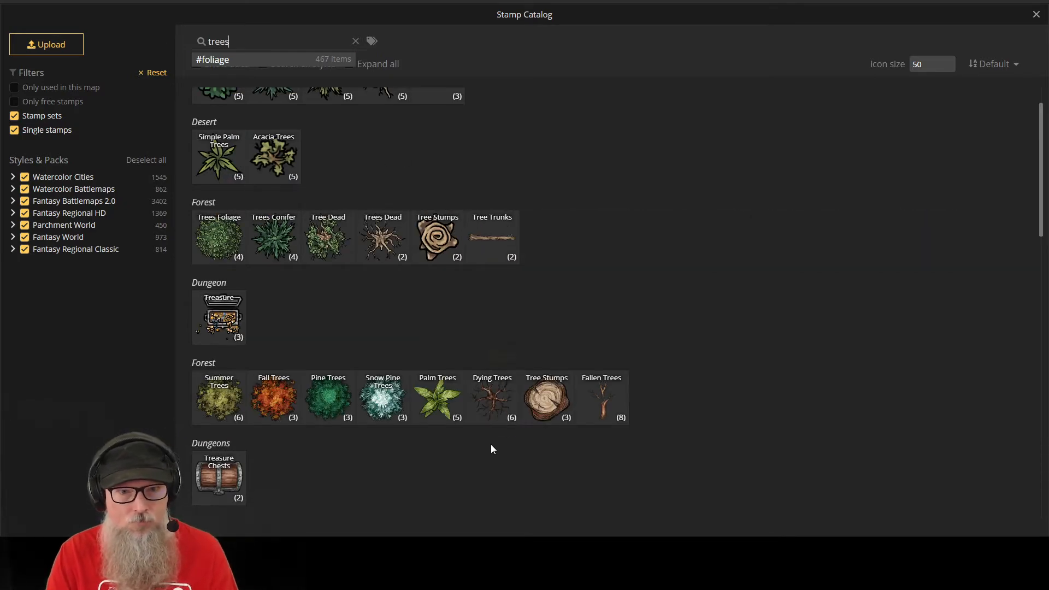
pyautogui.scroll(-4, 389, 463)
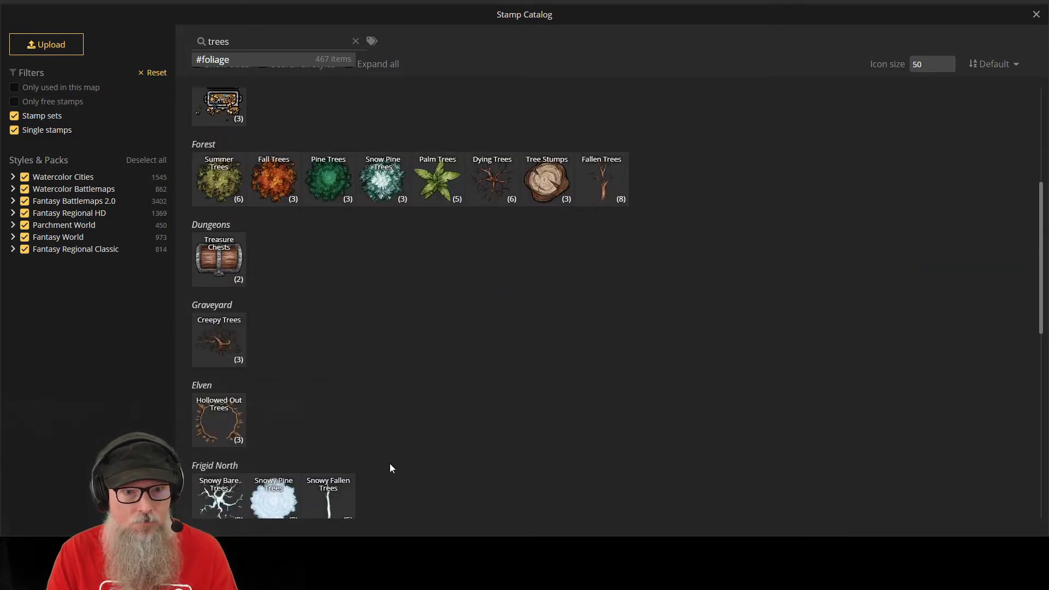
pyautogui.scroll(-6, 389, 463)
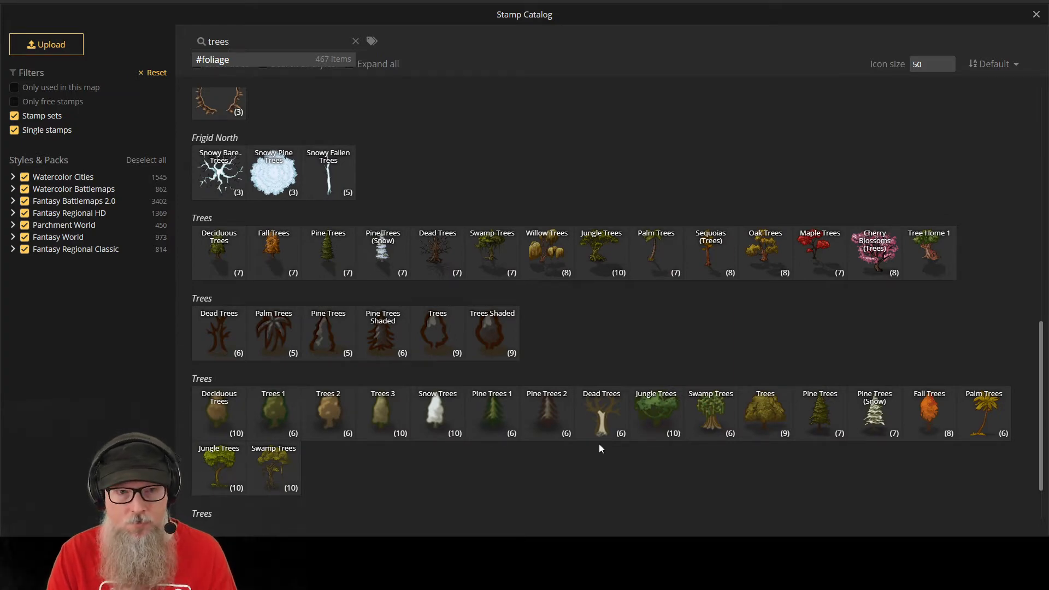
pyautogui.scroll(-2, 598, 444)
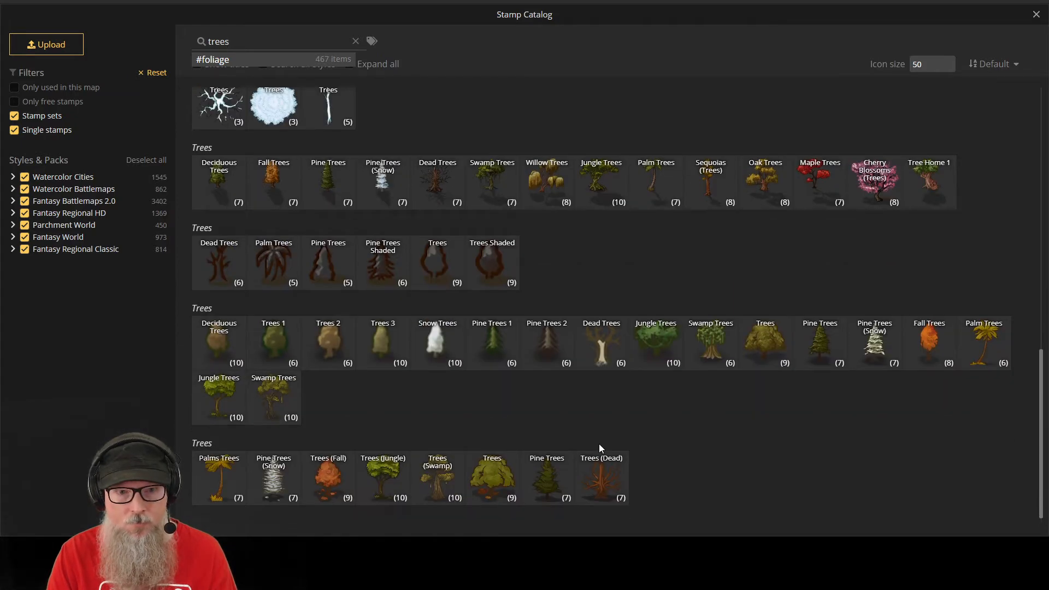
pyautogui.scroll(12, 599, 444)
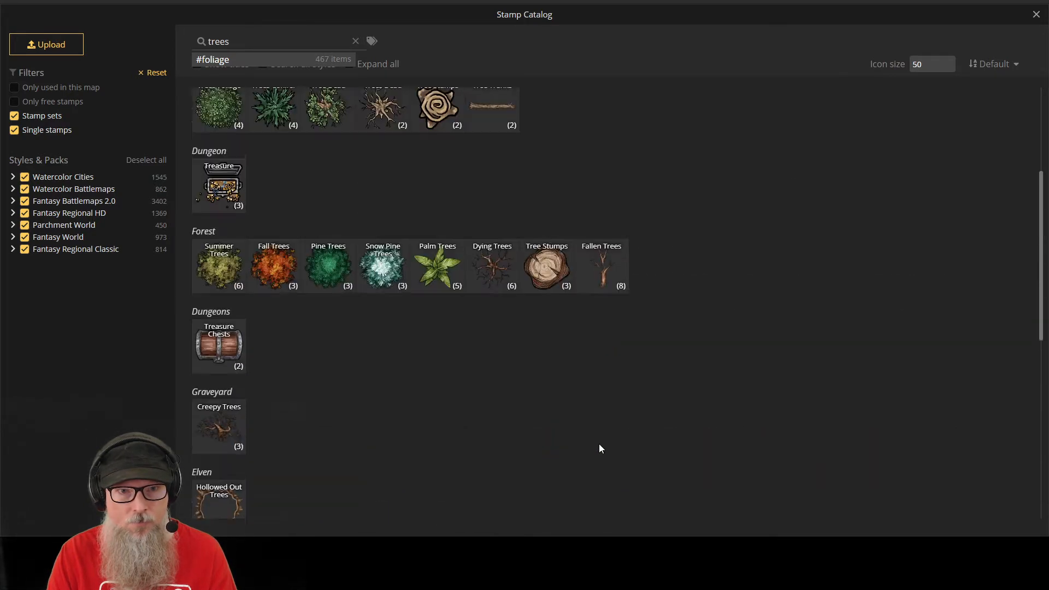
pyautogui.scroll(2, 599, 448)
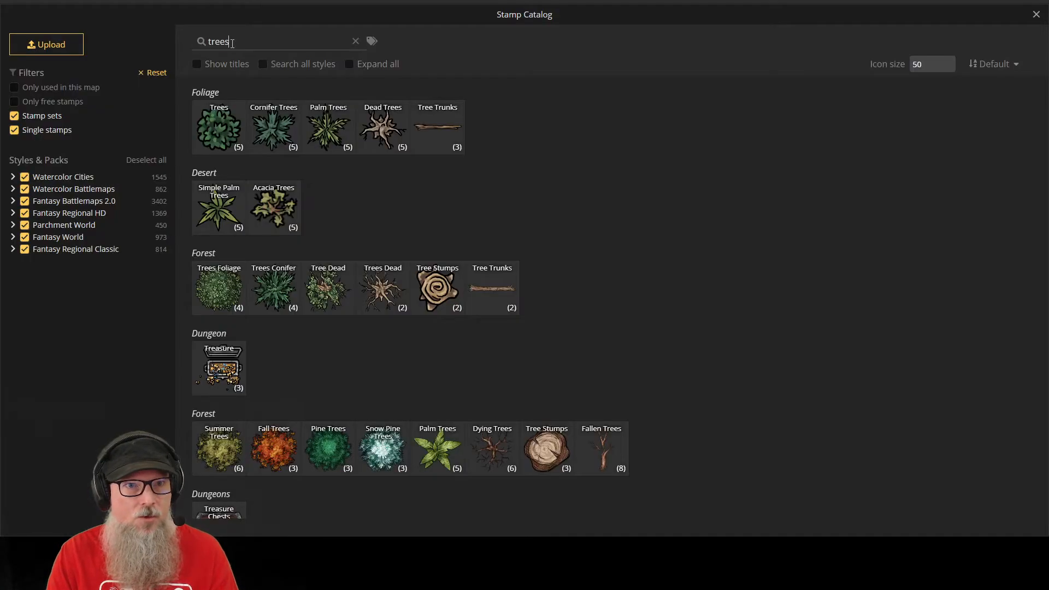
# Step: Narrow the catalog search to "deci" and choose the seven-variant Deciduous Trees stamp set
pyautogui.hotkey('ctrl', 'a')
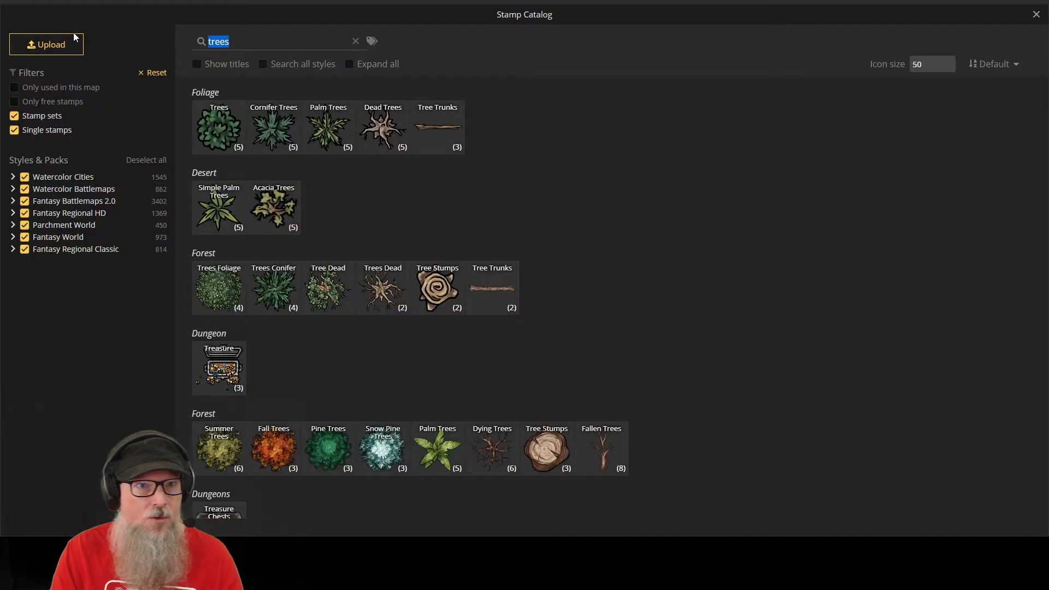
pyautogui.write('deci')
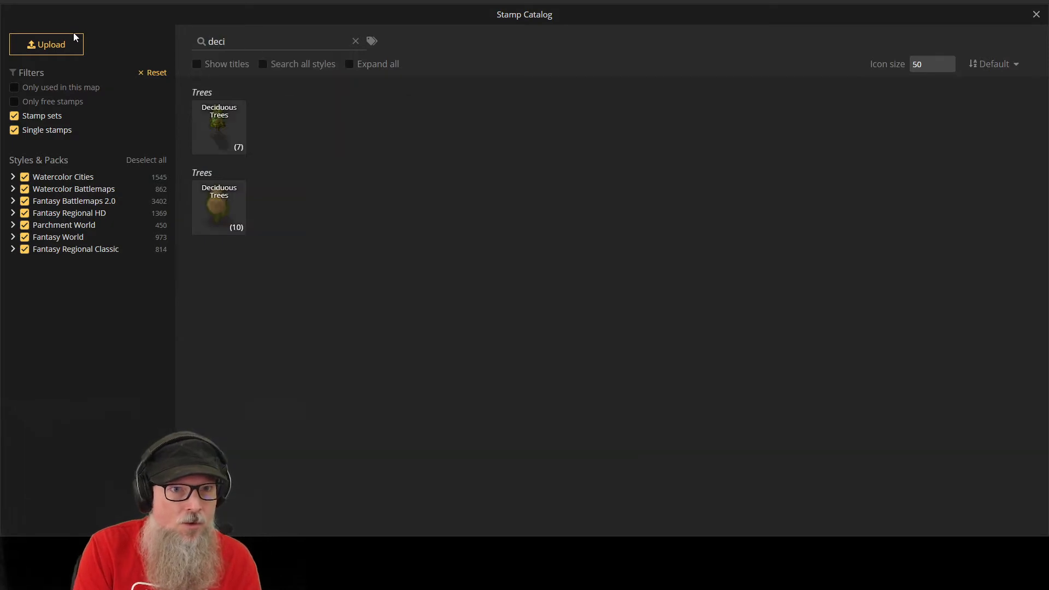
pyautogui.click(215, 136)
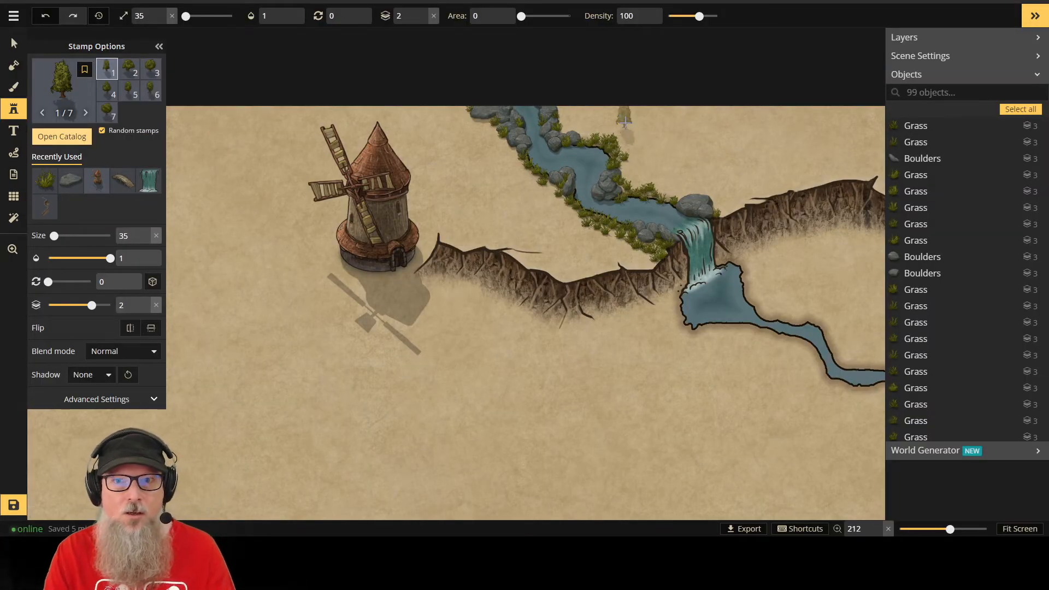
# Step: Set the tree stamp size to 117 and place a deciduous tree east of the river, north of the waterfall
pyautogui.click(458, 218)
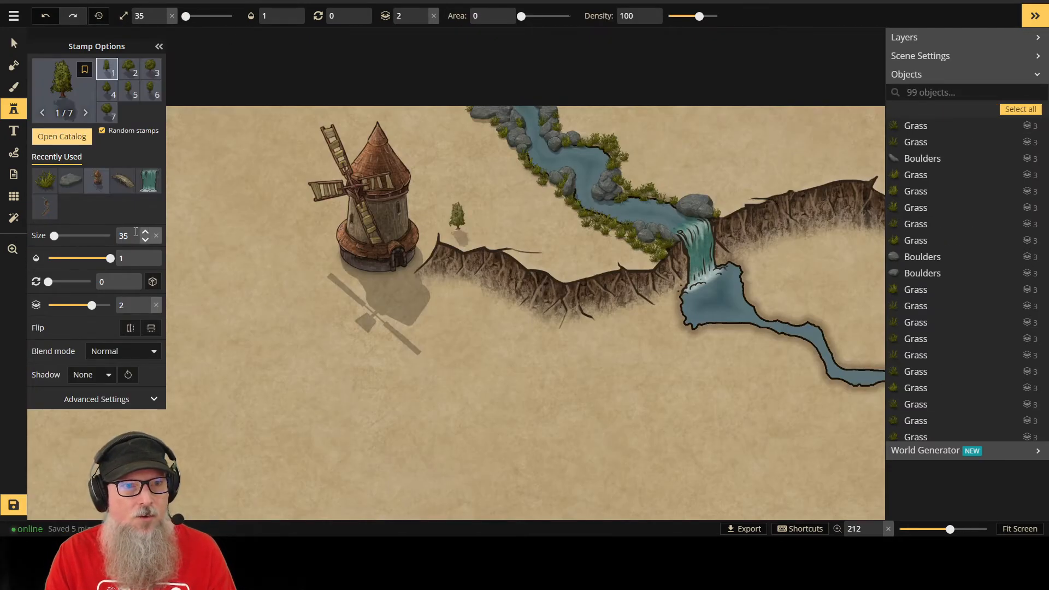
pyautogui.doubleClick(135, 231)
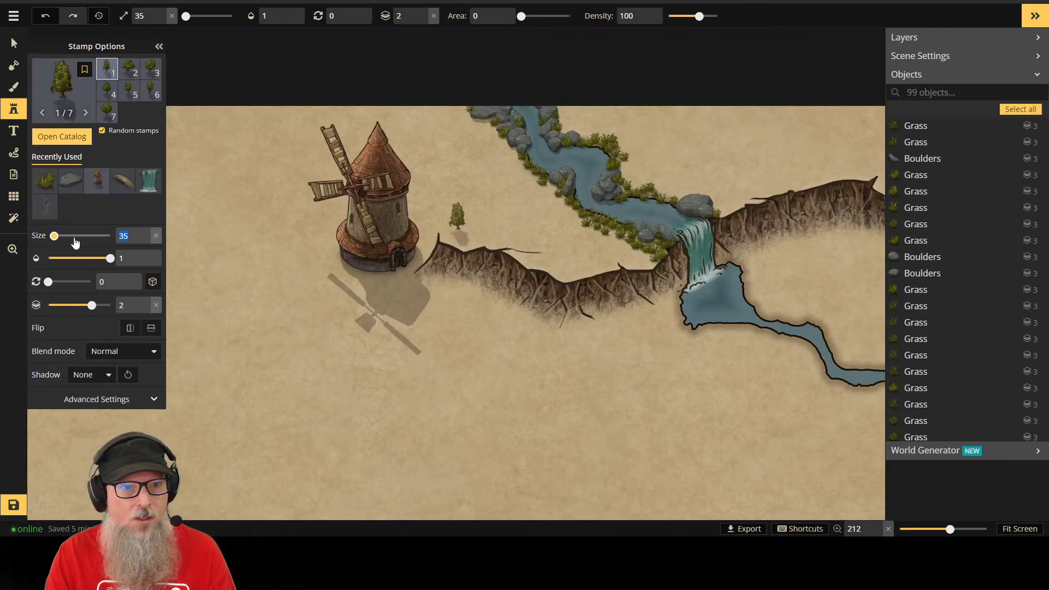
pyautogui.write('117')
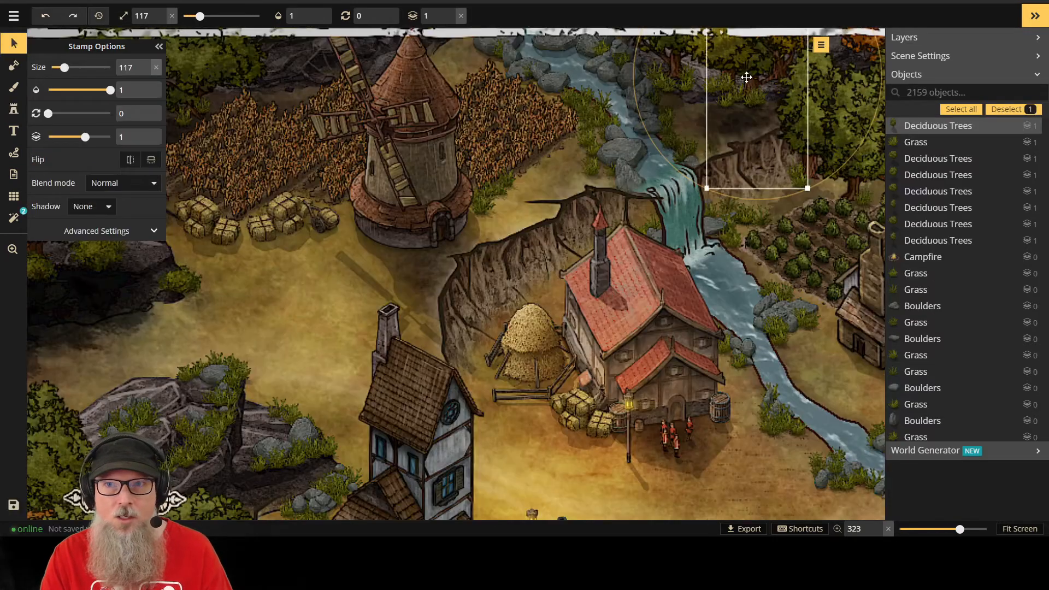
pyautogui.scroll(-4, 746, 133)
pyautogui.scroll(2, 746, 127)
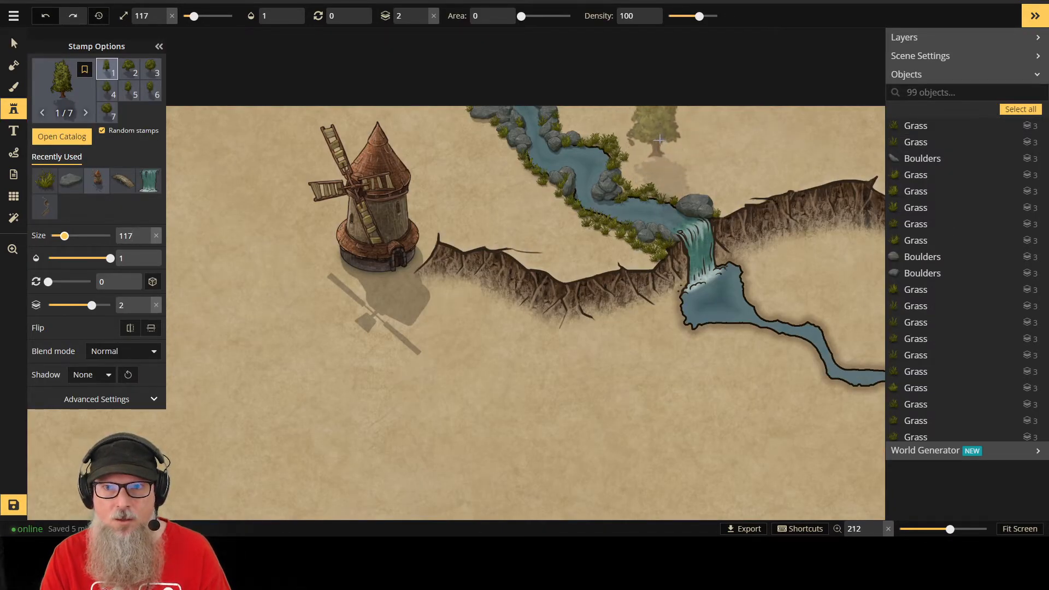
pyautogui.click(659, 140)
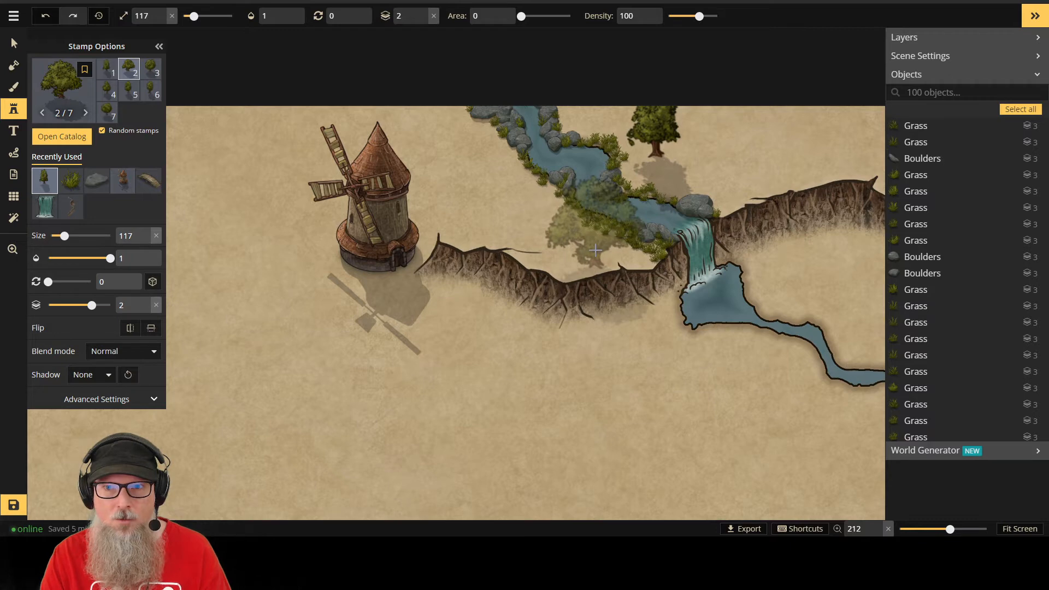
# Step: Restore the stamp opacity to 1 and place a spreading deciduous tree in front of the cliff east of the waterfall
pyautogui.scroll(-3, 787, 196)
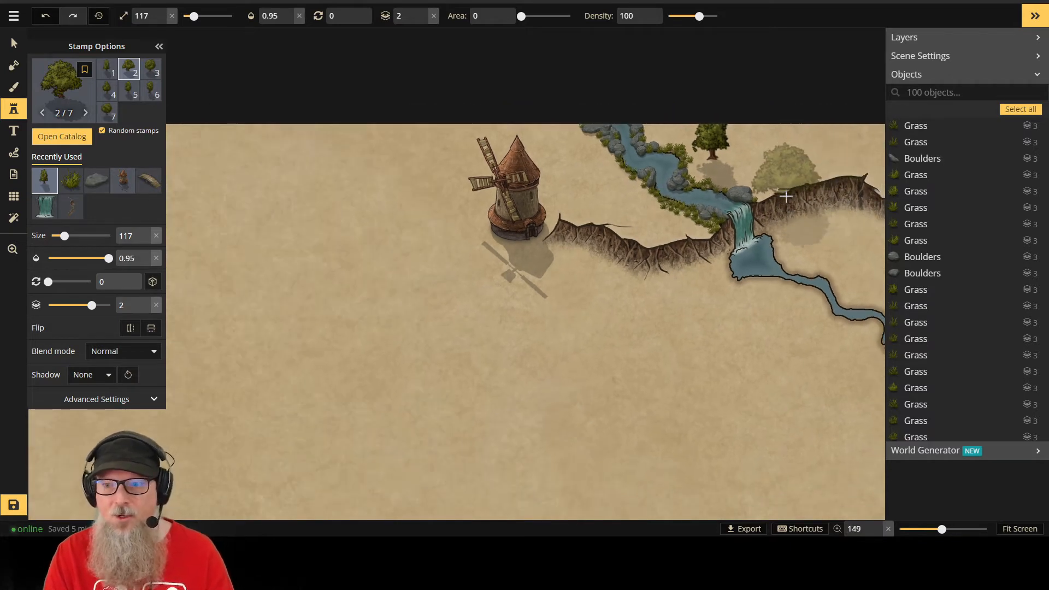
pyautogui.scroll(-2, 788, 194)
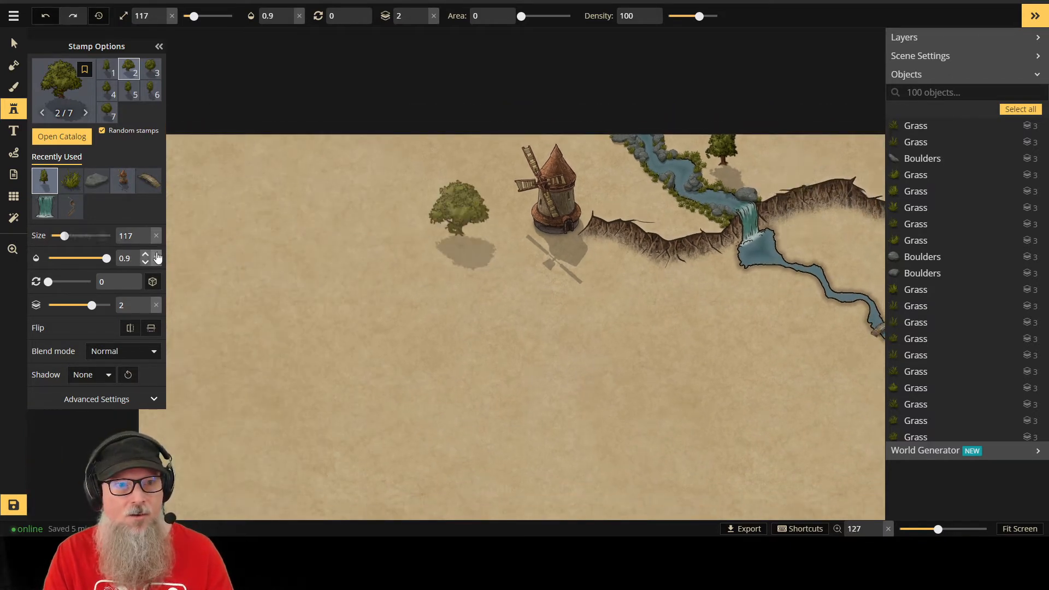
pyautogui.moveTo(107, 258); pyautogui.dragTo(127, 258)
pyautogui.click(1020, 528)
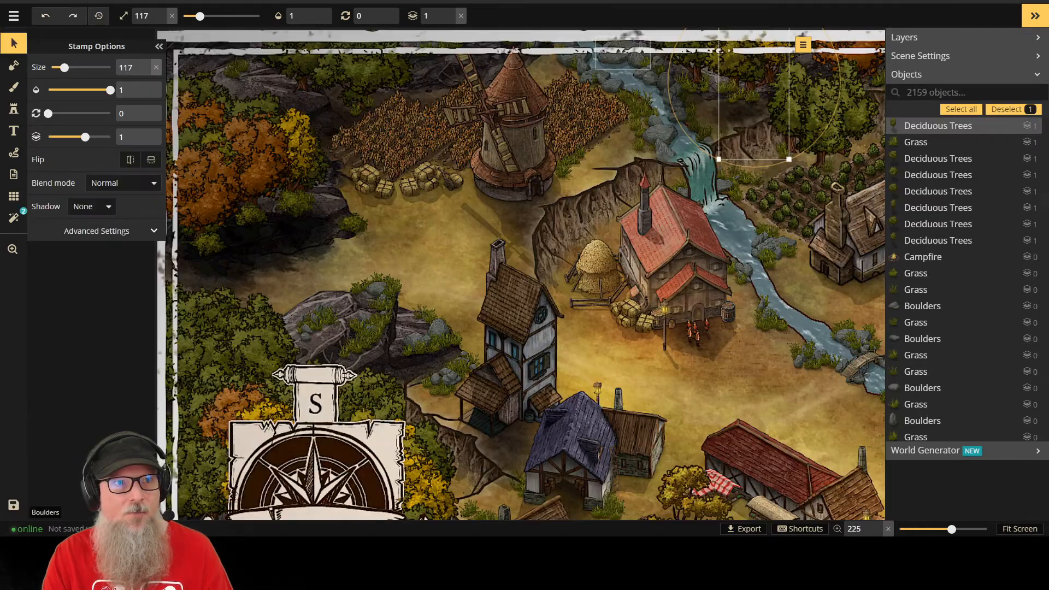
pyautogui.scroll(-3, 863, 157)
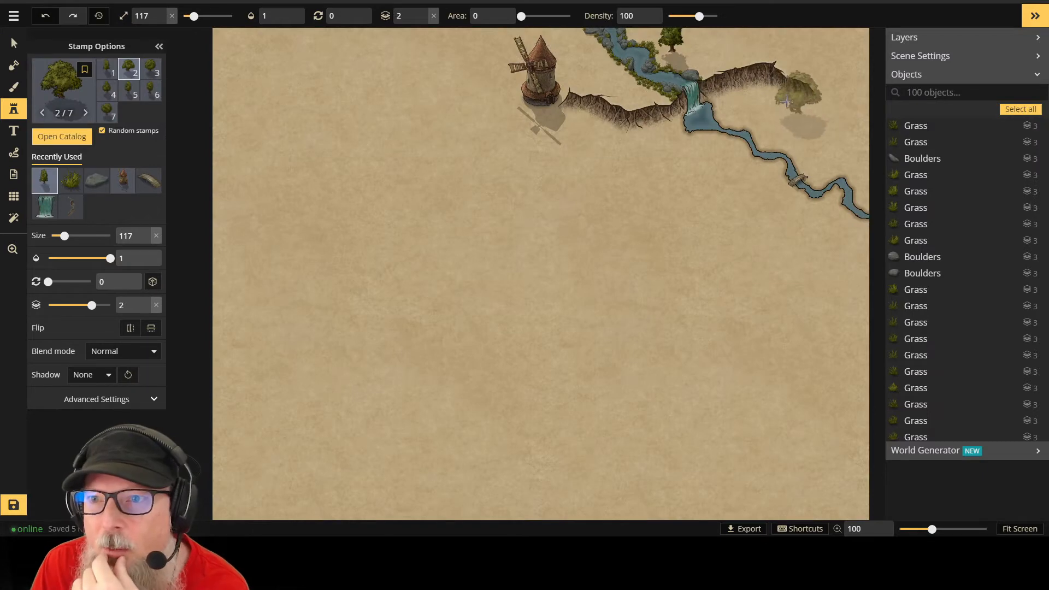
pyautogui.click(763, 89)
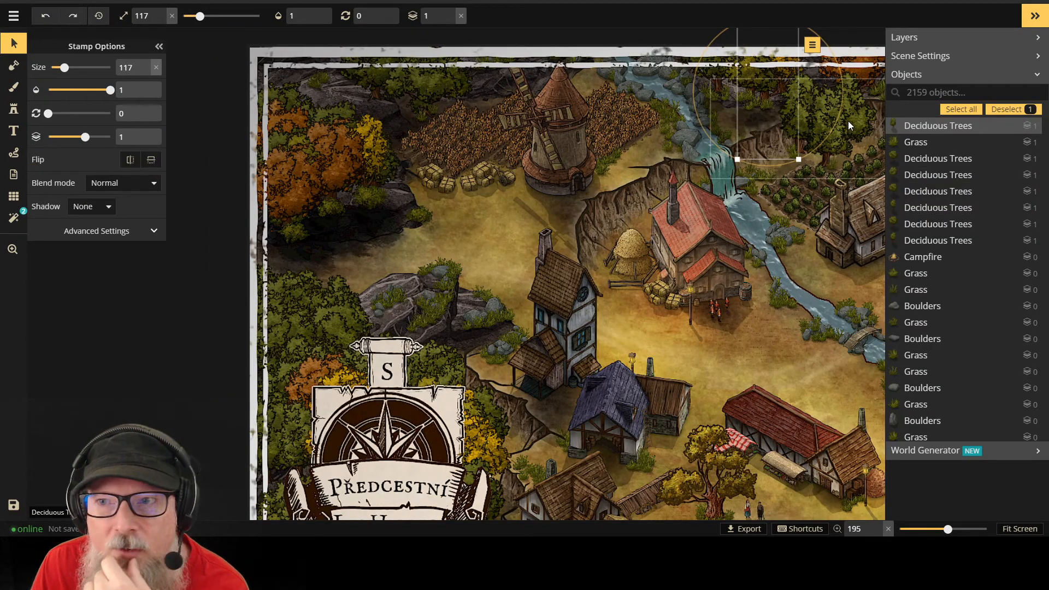
# Step: Place another deciduous tree behind the cliff northeast of the waterfall, comparing with the cliff and northwest trees on the reference map
pyautogui.click(846, 120)
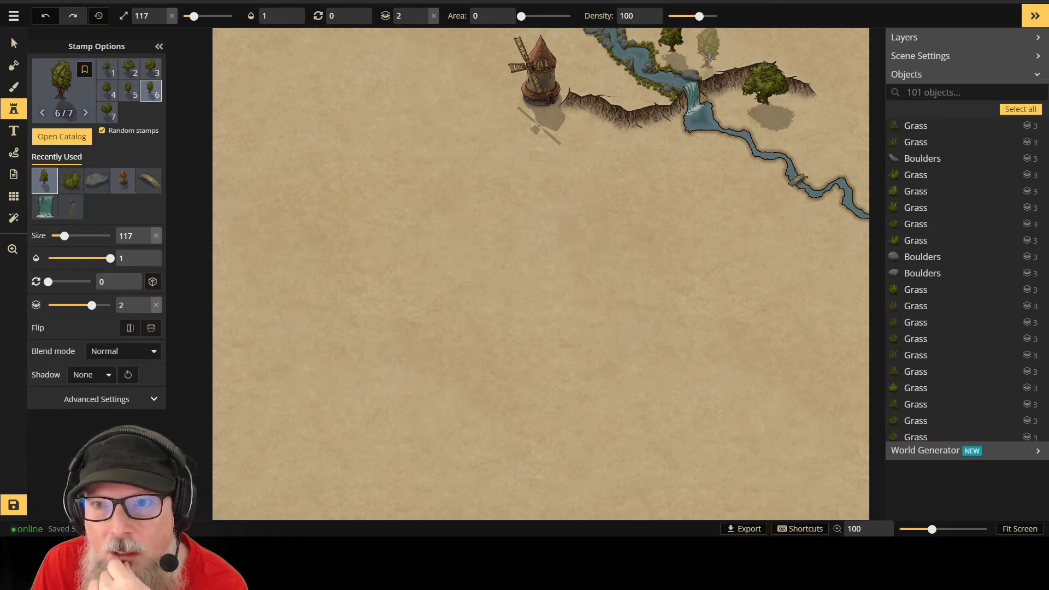
pyautogui.click(709, 58)
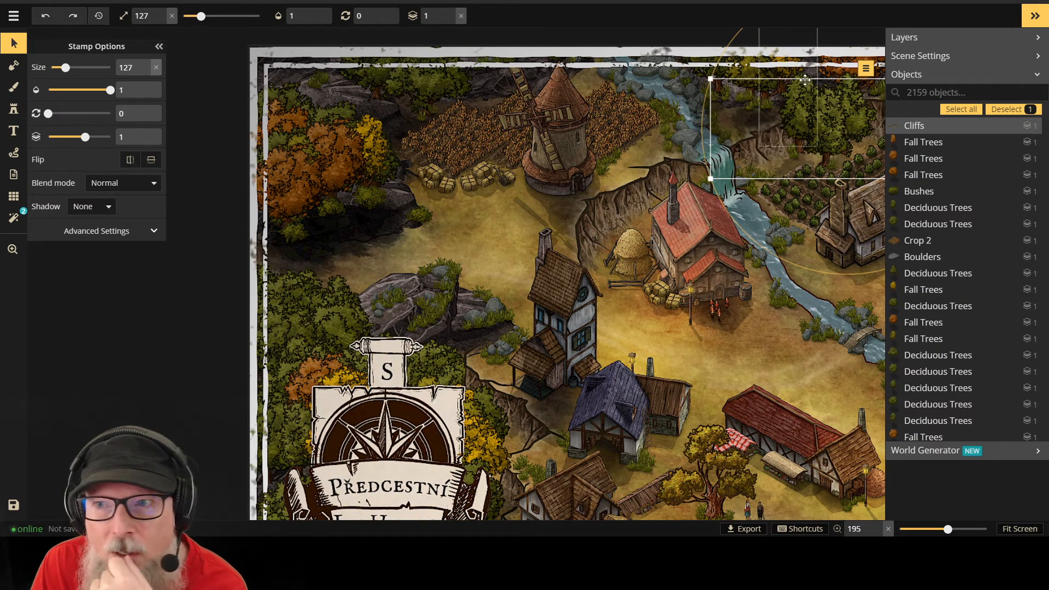
pyautogui.click(351, 162)
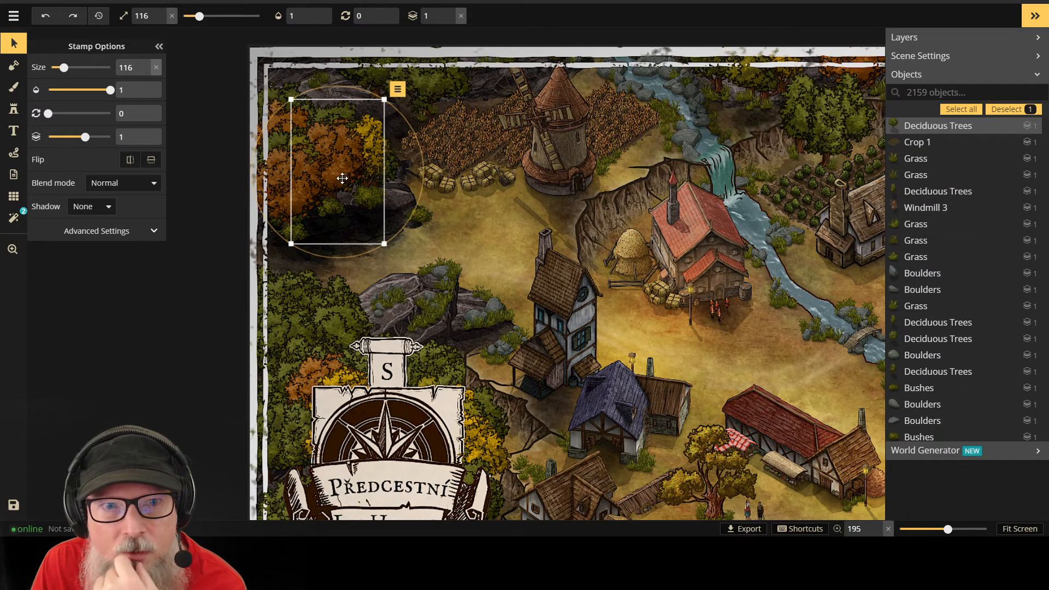
# Step: Select the tree and rock stamps in the map's northwest corner to examine their layering, undoing the accidental shift of the rocky plateau
pyautogui.click(284, 196)
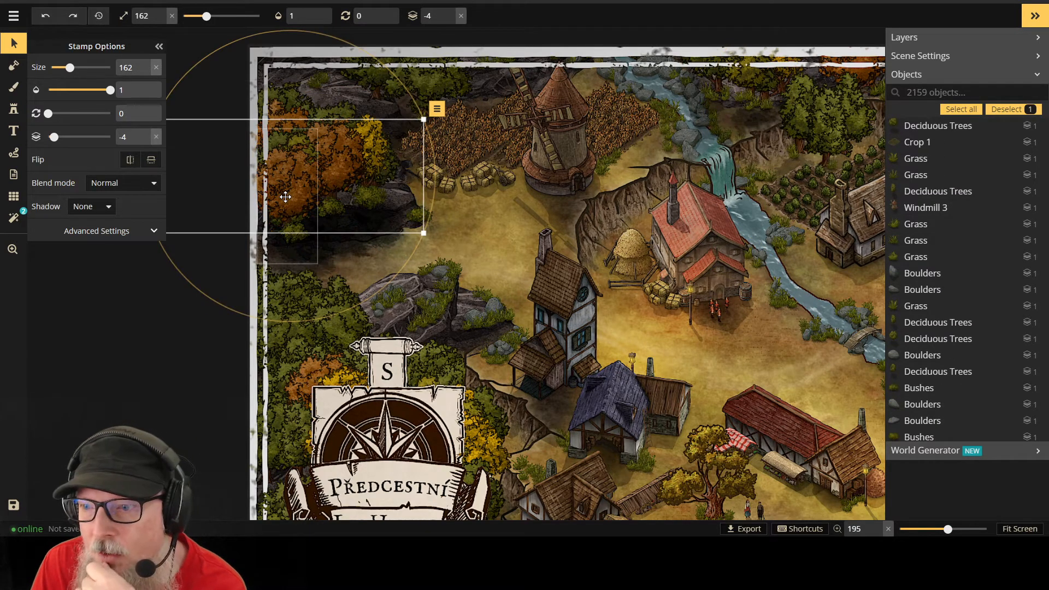
pyautogui.click(286, 197)
pyautogui.scroll(-1, 678, 293)
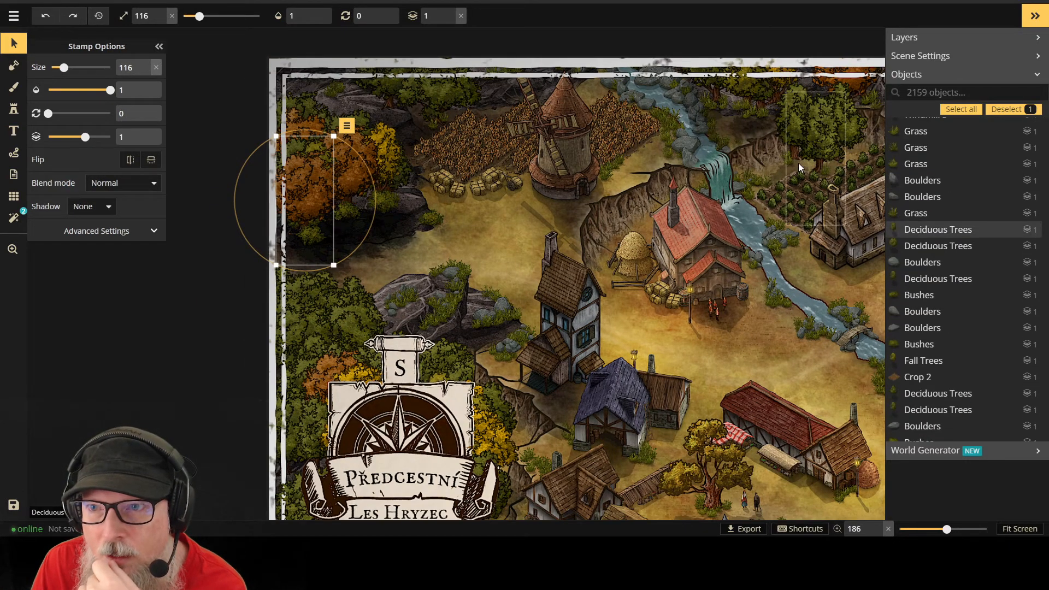
pyautogui.scroll(2, 793, 132)
pyautogui.scroll(-2, 866, 94)
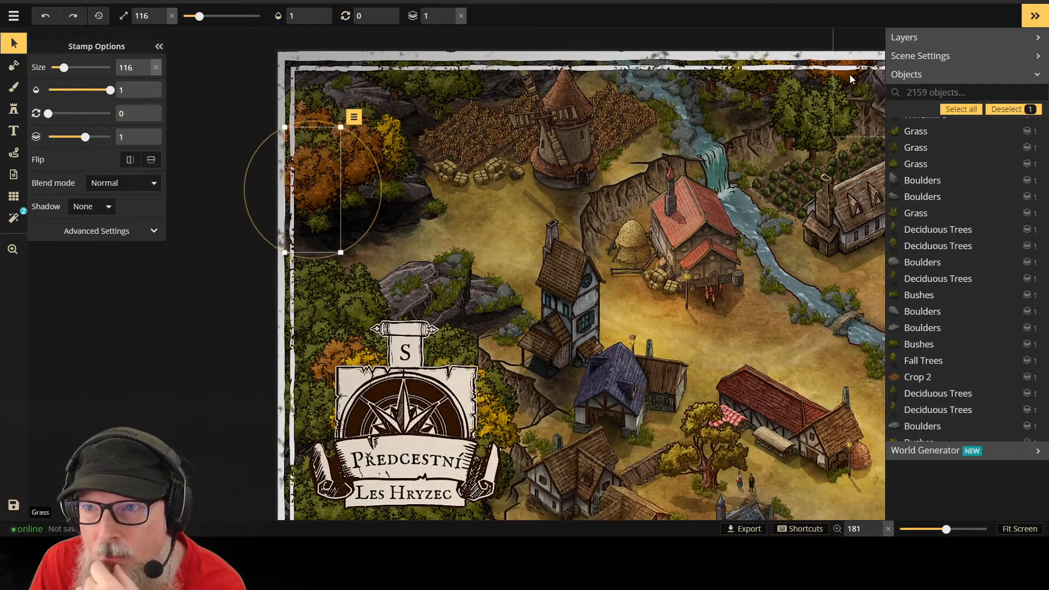
pyautogui.click(850, 74)
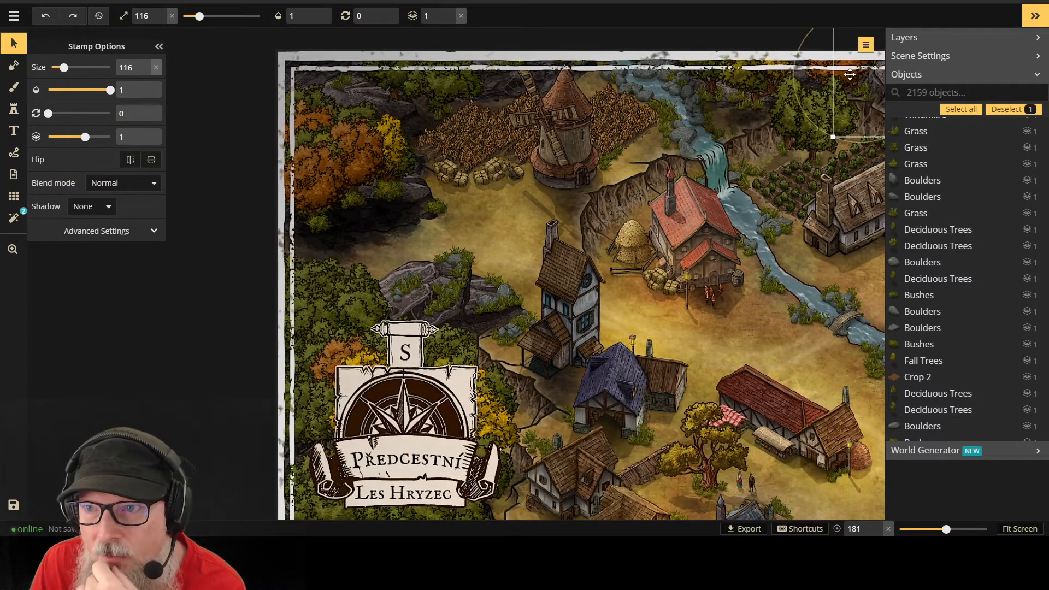
pyautogui.click(351, 165)
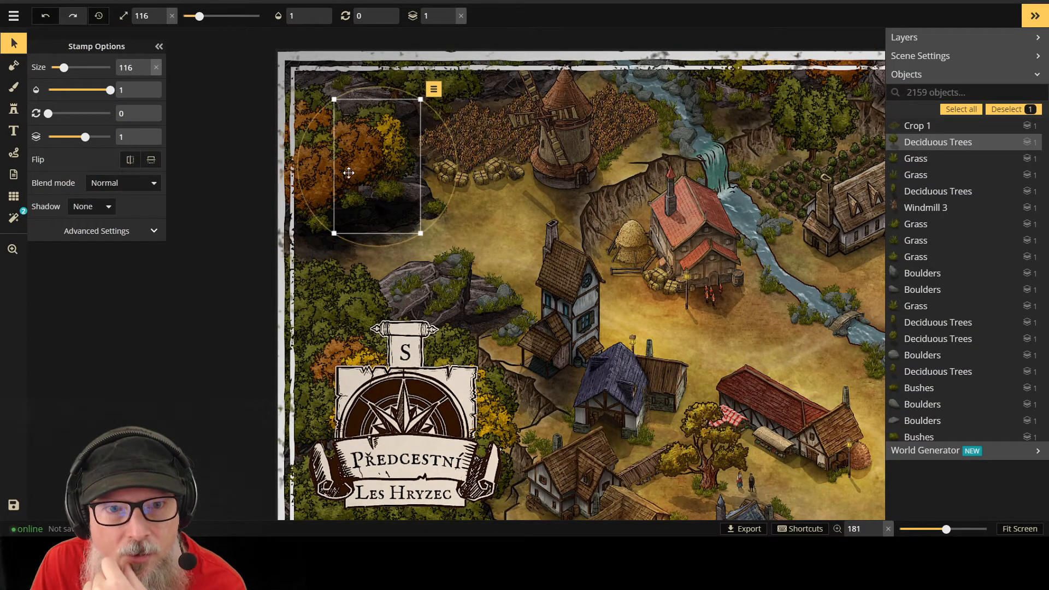
pyautogui.click(320, 187)
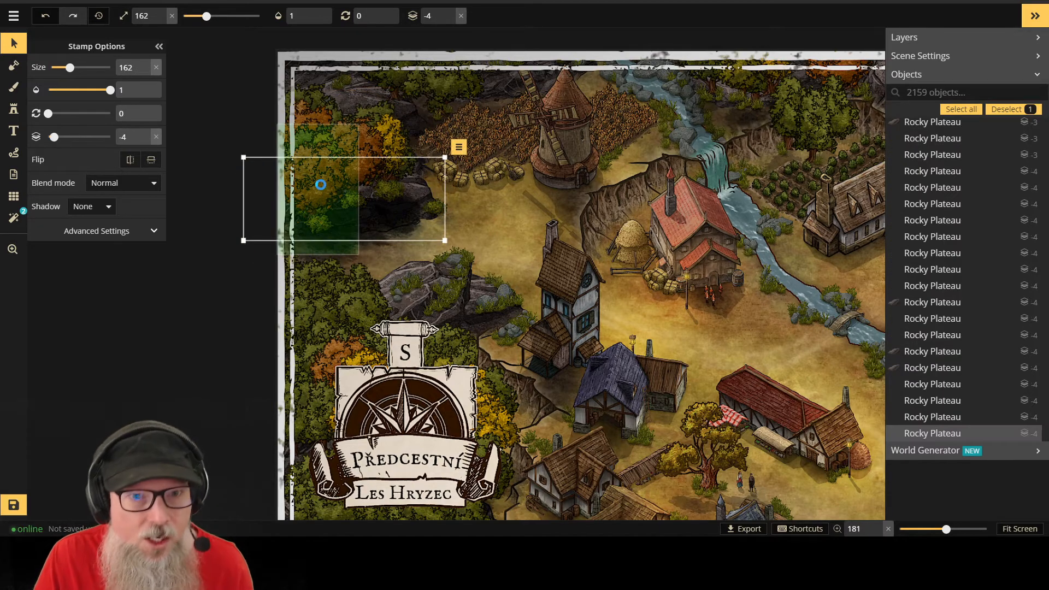
pyautogui.hotkey('ctrl', 'z')
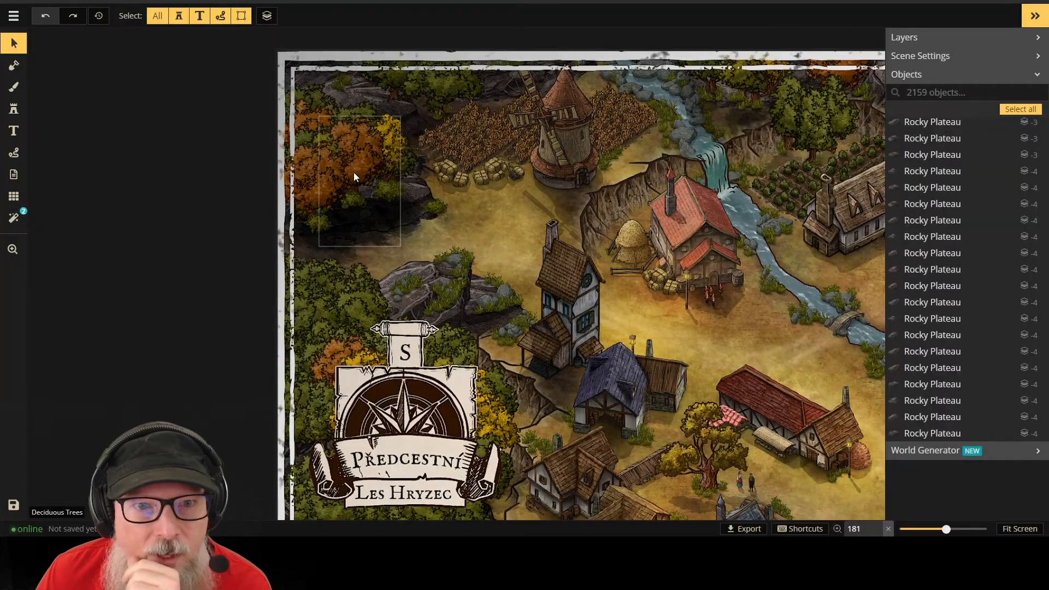
# Step: Try shifting the deciduous tree that stands among the orange trees in the map's northwest corner
pyautogui.click(307, 194)
pyautogui.moveTo(309, 194)
pyautogui.mouseDown()
pyautogui.moveTo(344, 196)
pyautogui.moveTo(350, 183)
pyautogui.moveTo(319, 181)
pyautogui.mouseUp()
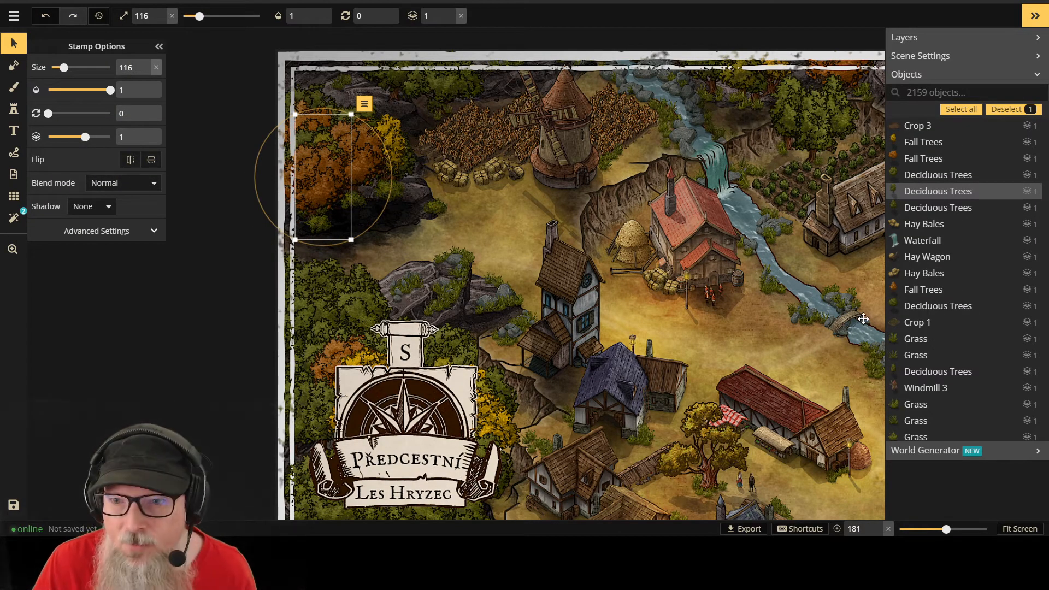
pyautogui.scroll(-1, 863, 319)
pyautogui.hotkey('ctrl', 'z')
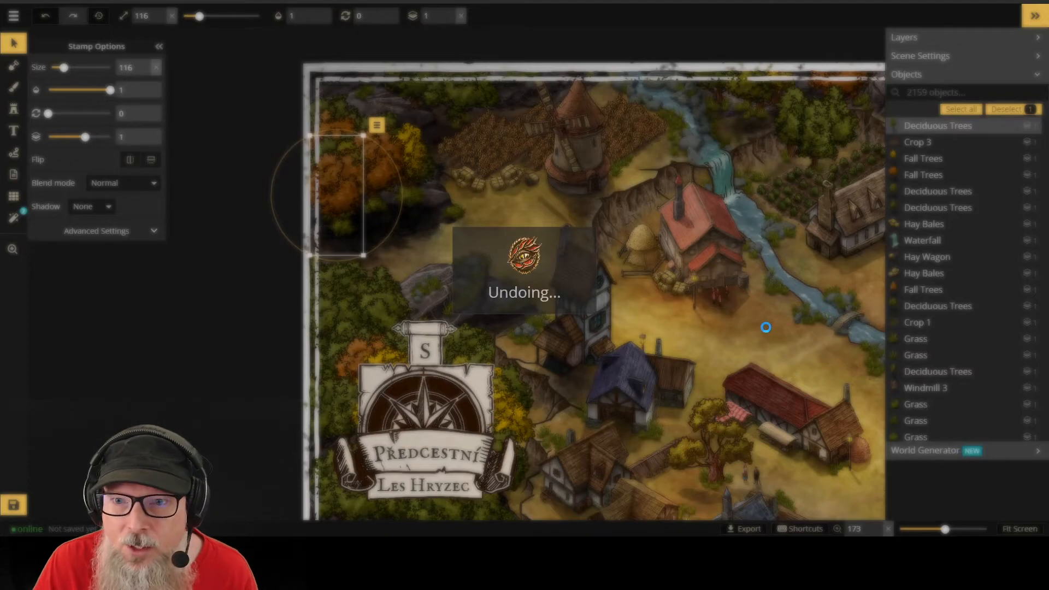
# Step: Try moving the orange fall tree south of the river slightly east, away from its neighbouring trees
pyautogui.scroll(-1, 767, 332)
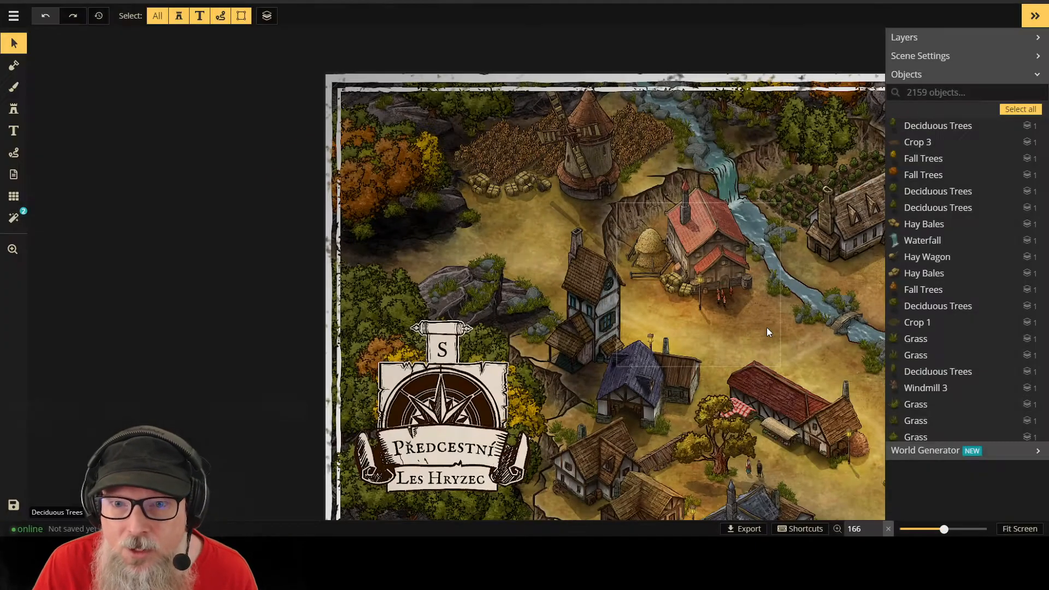
pyautogui.click(1020, 529)
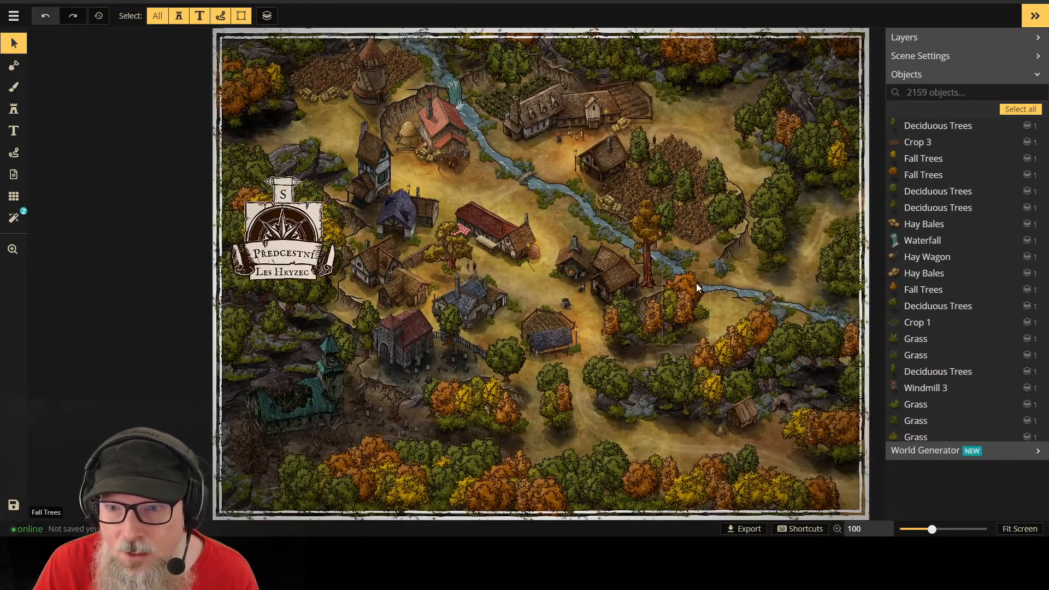
pyautogui.click(696, 283)
pyautogui.scroll(5, 696, 283)
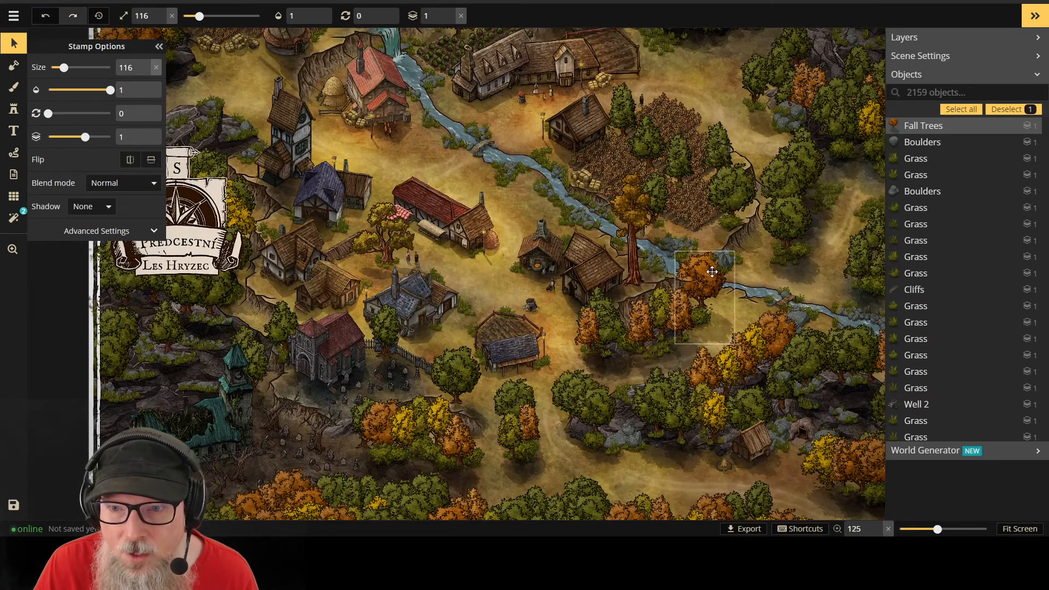
pyautogui.moveTo(712, 271); pyautogui.dragTo(722, 272)
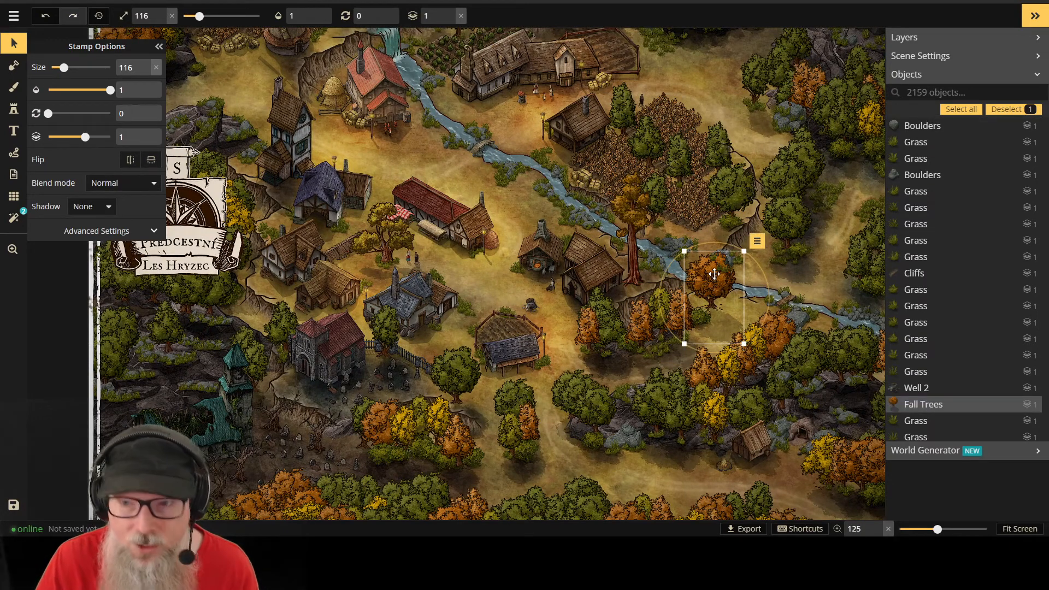
pyautogui.hotkey('ctrl', 'z')
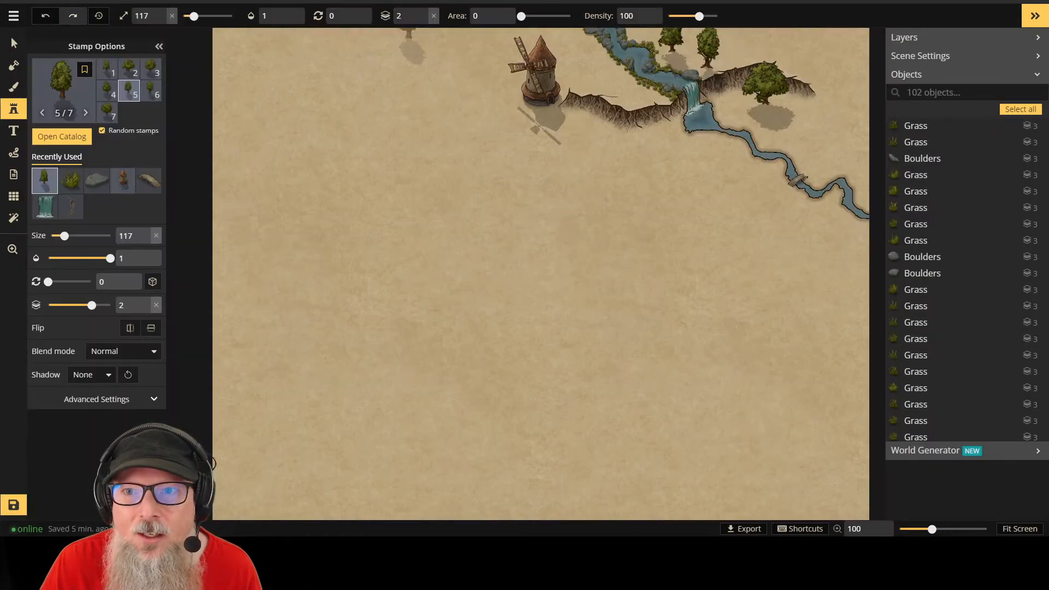
# Step: Search the stamp catalog for "fall tree" and choose the seven-stamp Fall Trees set
pyautogui.click(457, 216)
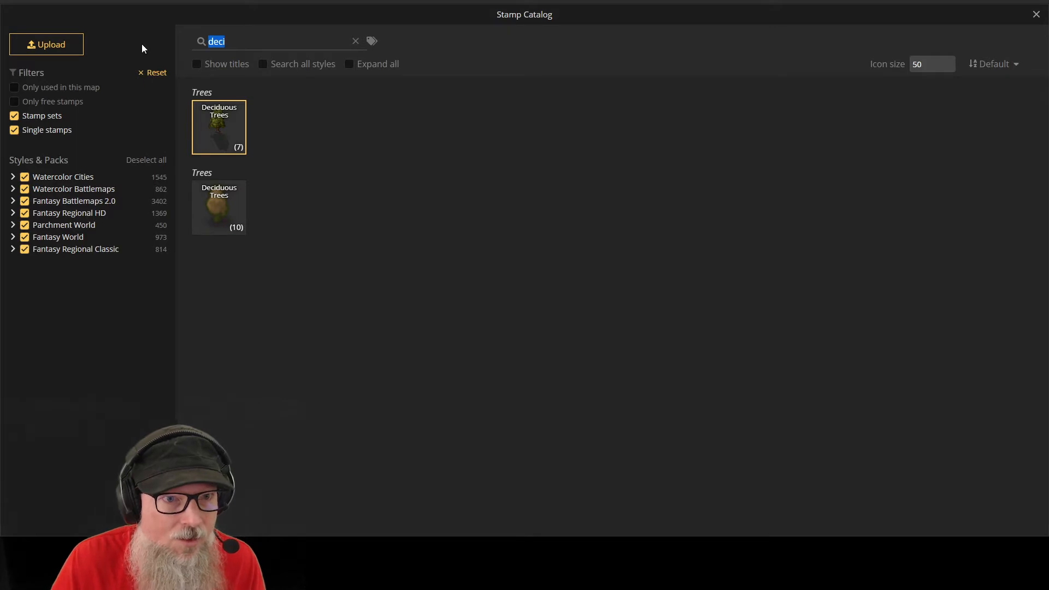
pyautogui.write('fall t')
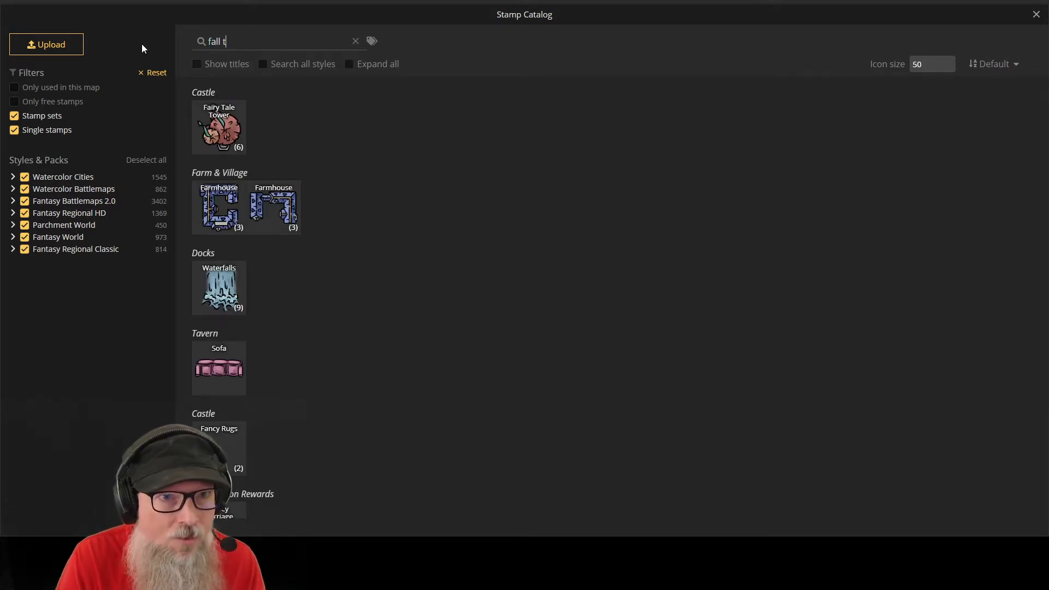
pyautogui.write('ree')
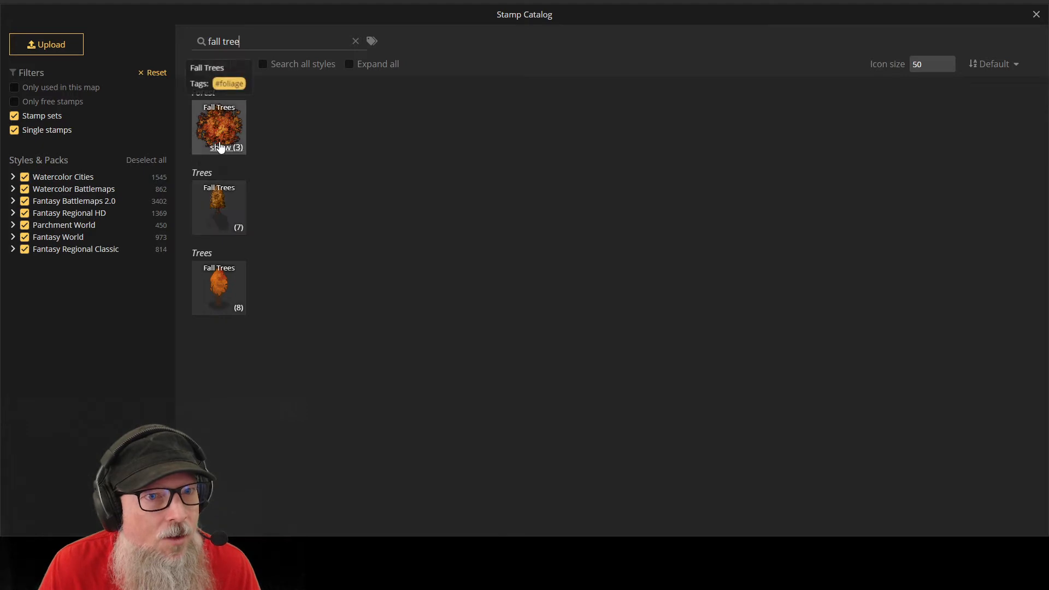
pyautogui.click(220, 148)
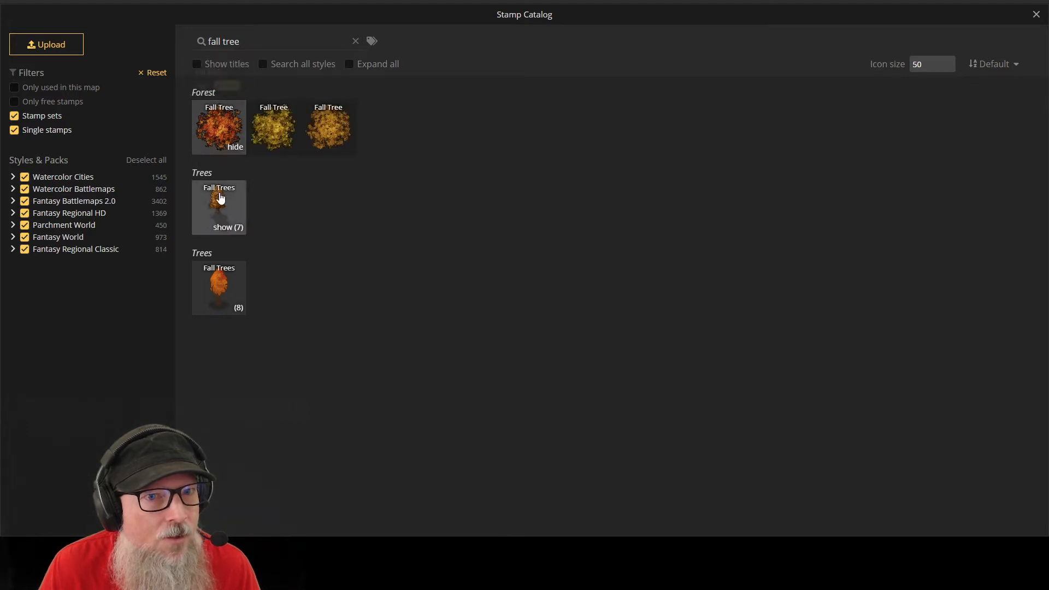
pyautogui.click(221, 199)
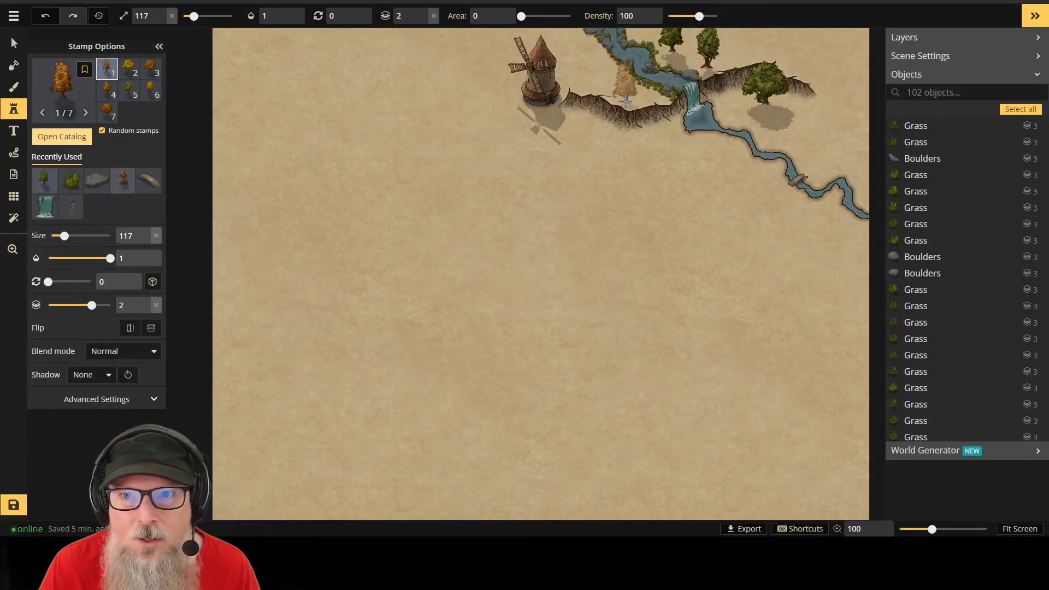
# Step: Place the yellow sixth Fall Trees stamp at size 117 on layer 2, between the two green trees above the waterfall
pyautogui.click(461, 218)
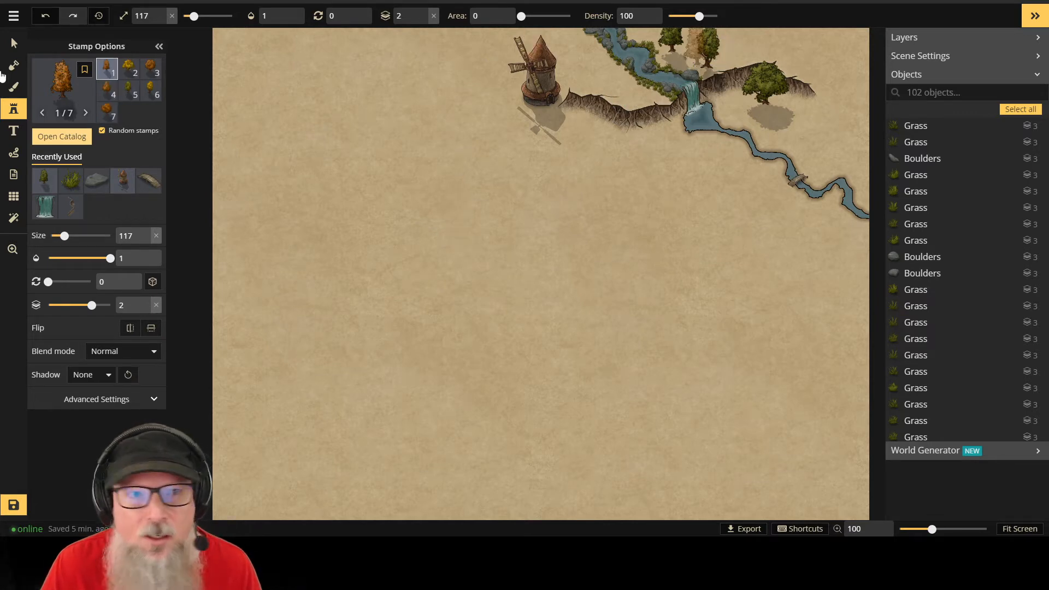
pyautogui.click(107, 113)
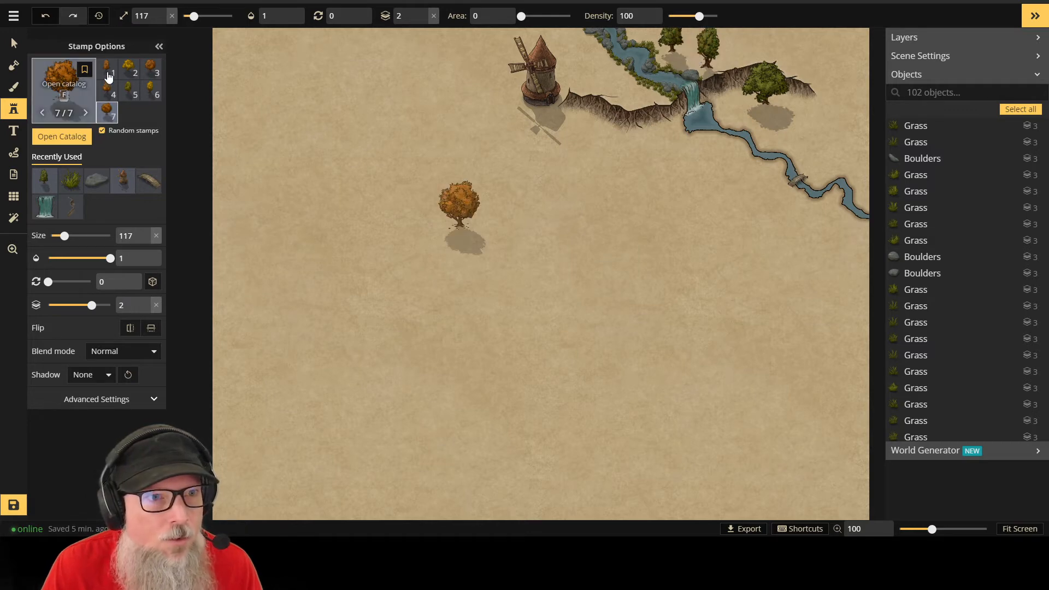
pyautogui.click(150, 90)
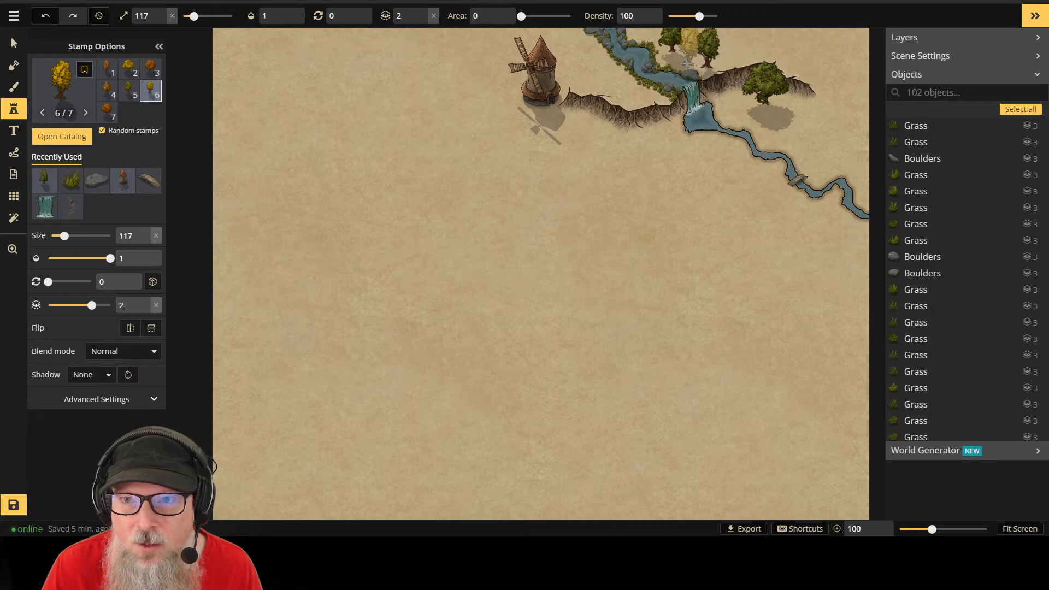
pyautogui.click(684, 63)
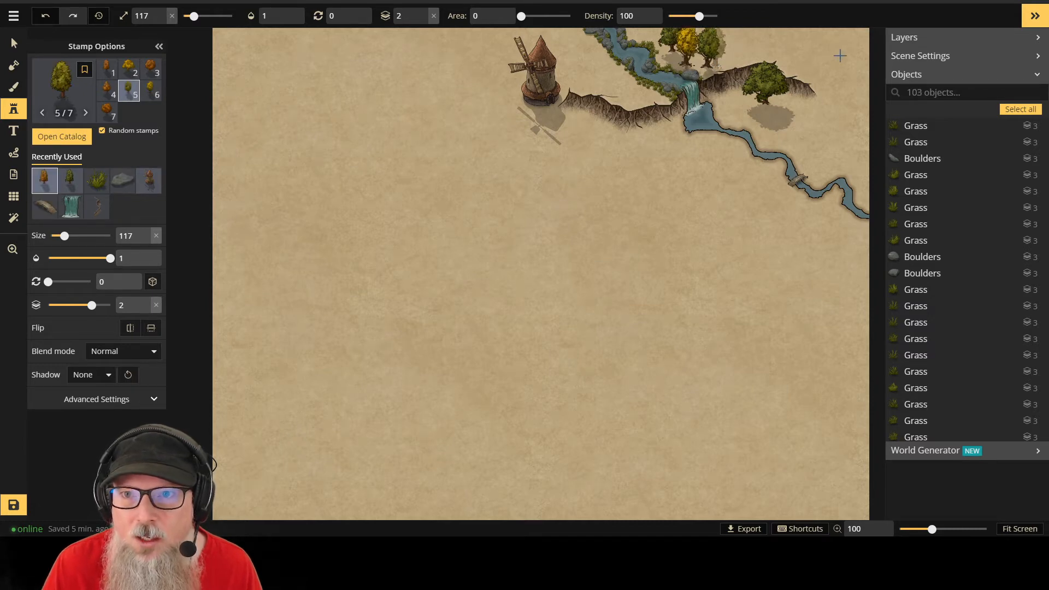
# Step: Raise the green tree west of the yellow fall tree by one layer and return it to layer 2
pyautogui.press('v')
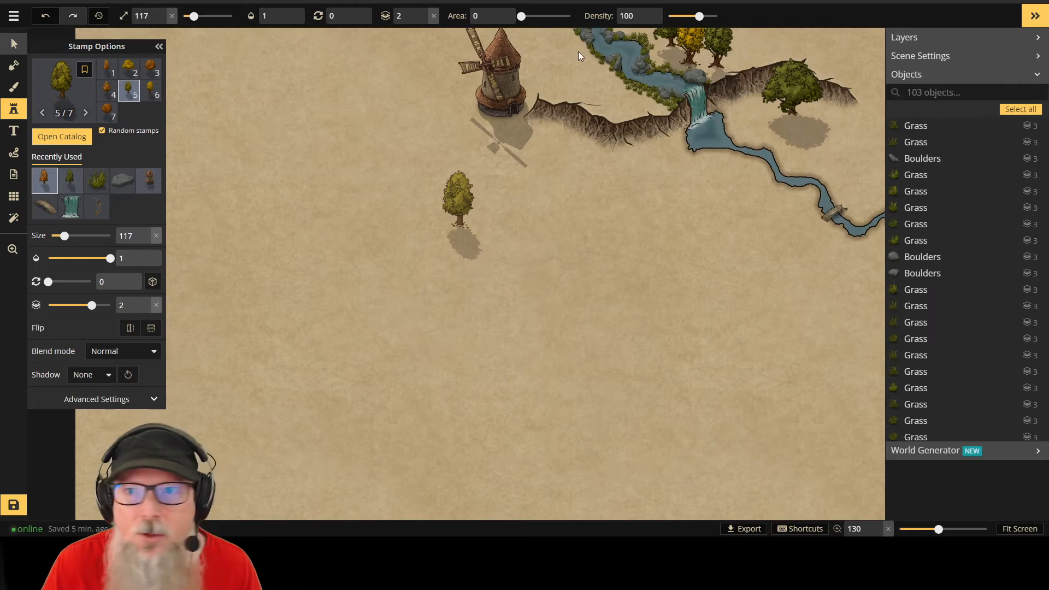
pyautogui.click(695, 52)
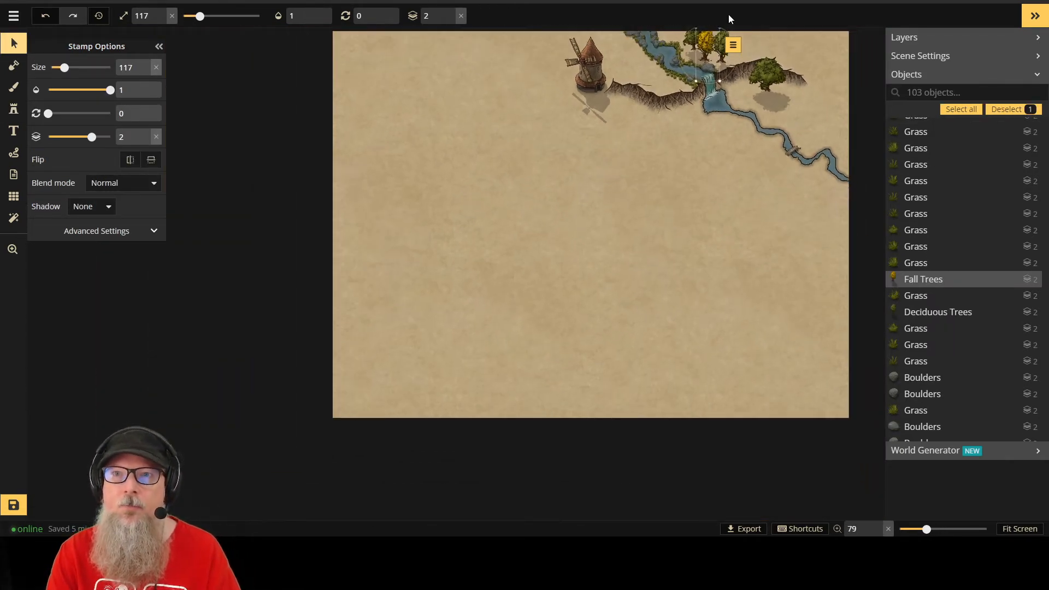
pyautogui.scroll(10, 838, 63)
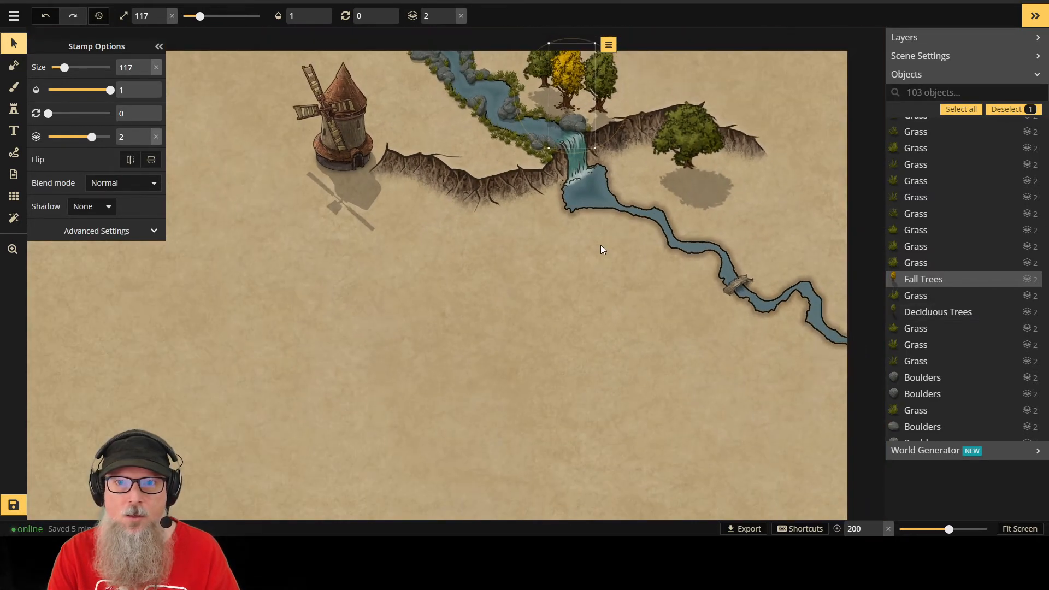
pyautogui.scroll(2, 561, 77)
pyautogui.scroll(2, 559, 34)
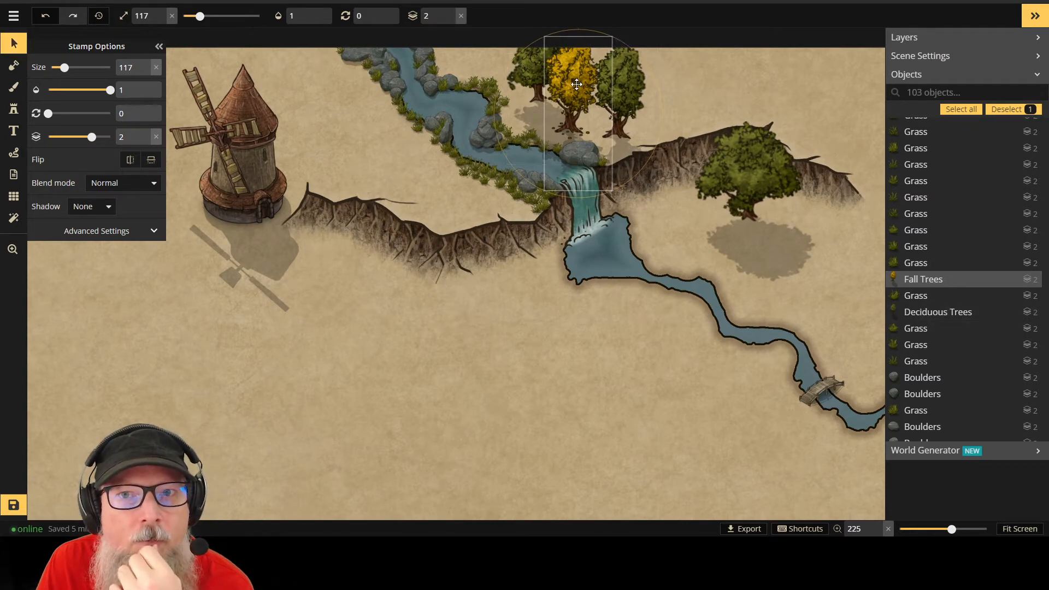
pyautogui.click(517, 67)
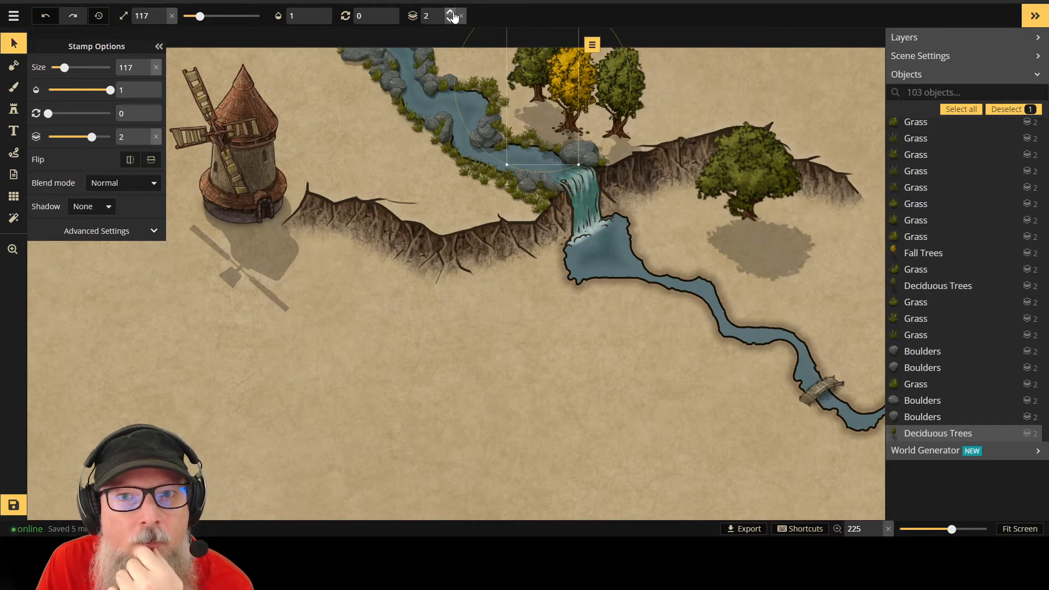
pyautogui.click(451, 13)
pyautogui.click(453, 22)
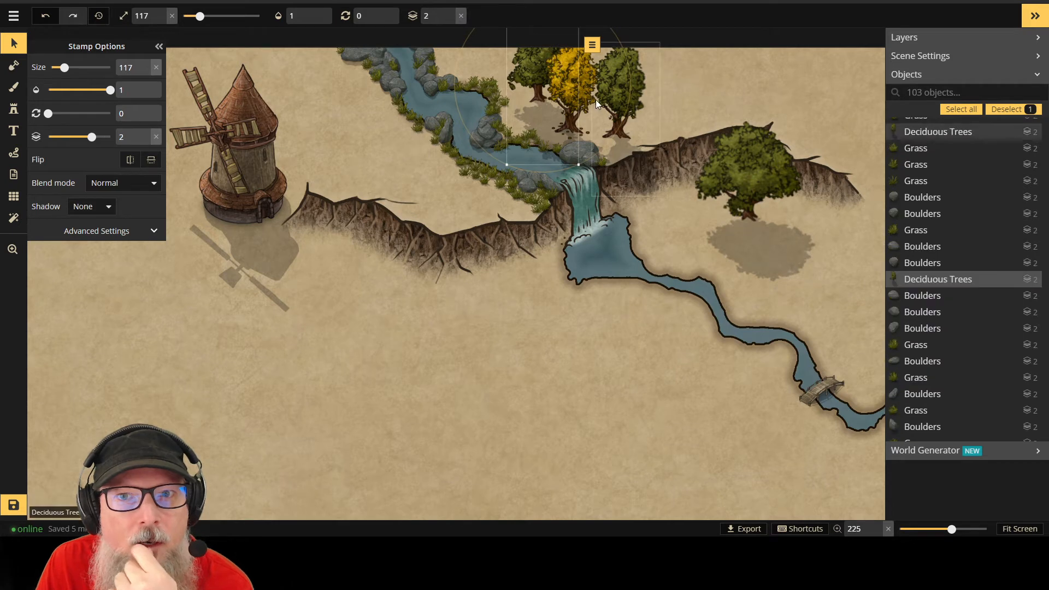
# Step: Shift the yellow fall tree one layer down and one layer up, ending on layer 2
pyautogui.click(579, 102)
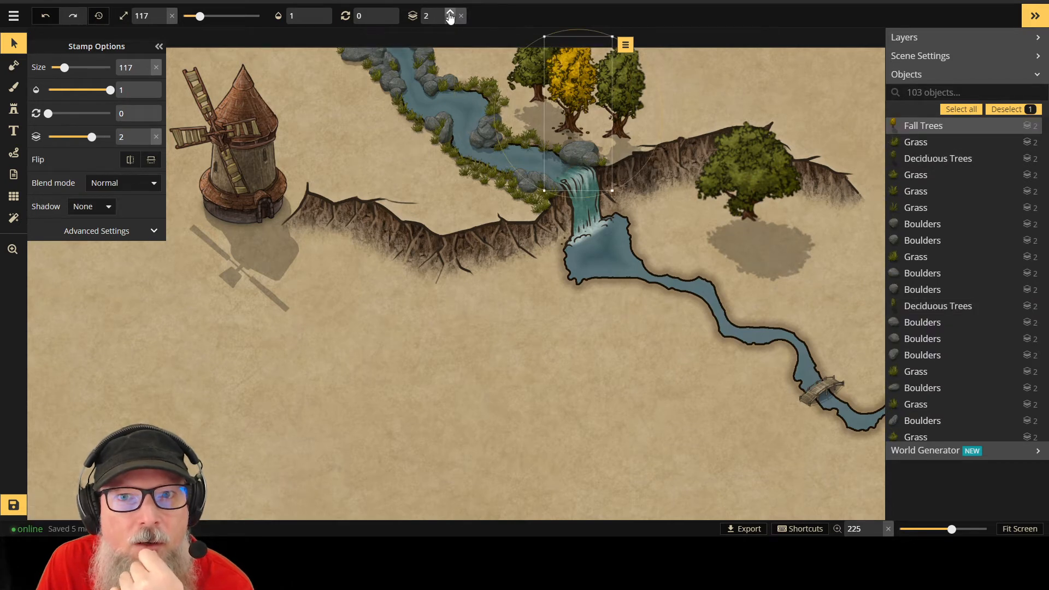
pyautogui.click(449, 20)
pyautogui.click(452, 12)
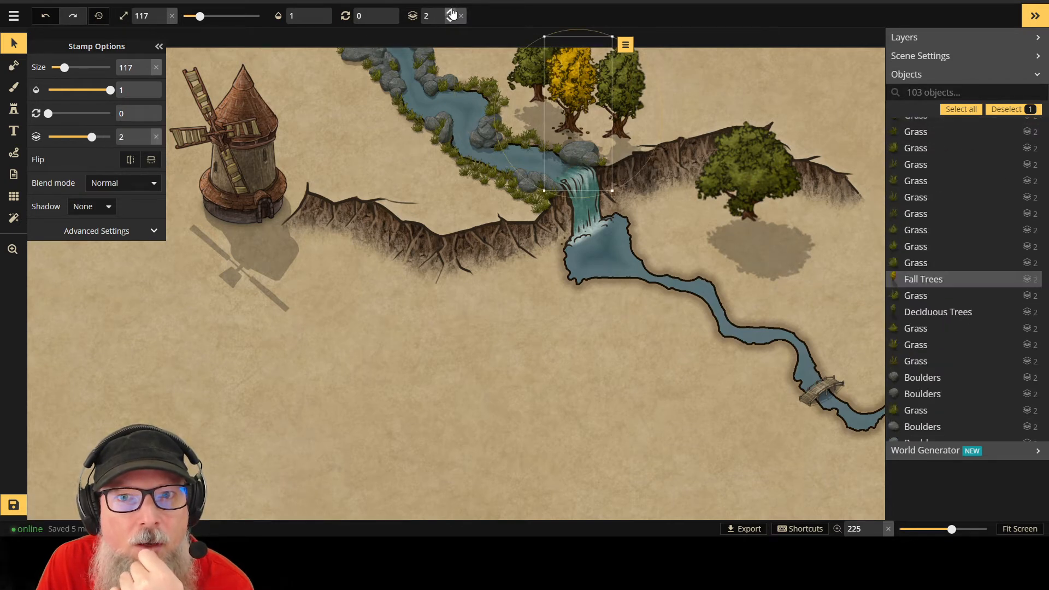
pyautogui.click(452, 12)
pyautogui.click(451, 20)
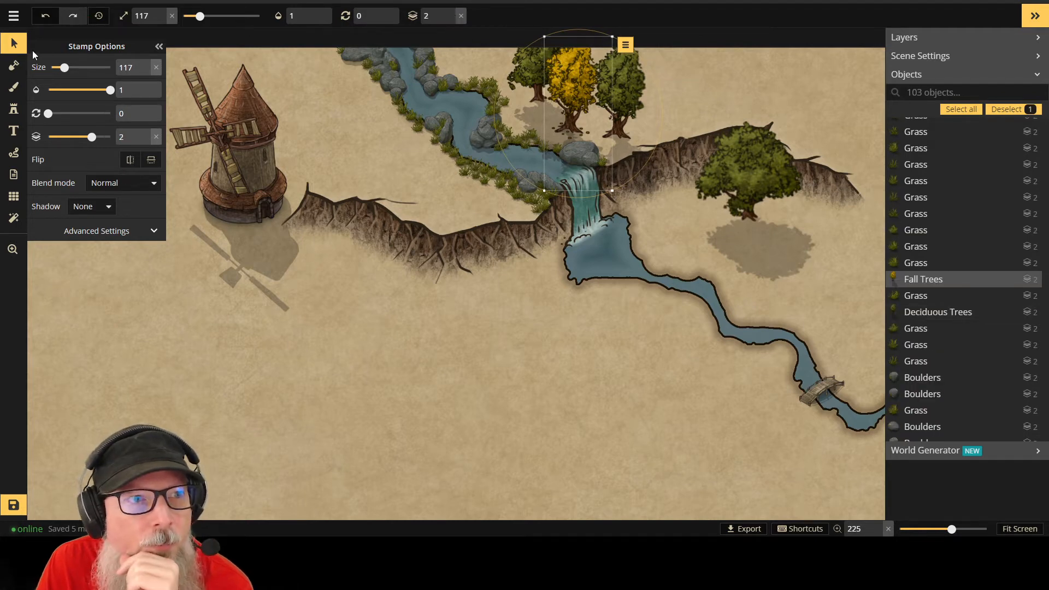
# Step: Move the green tree east of the yellow fall tree slightly northwest, closer to the yellow one
pyautogui.click(628, 86)
pyautogui.moveTo(629, 86); pyautogui.dragTo(611, 71)
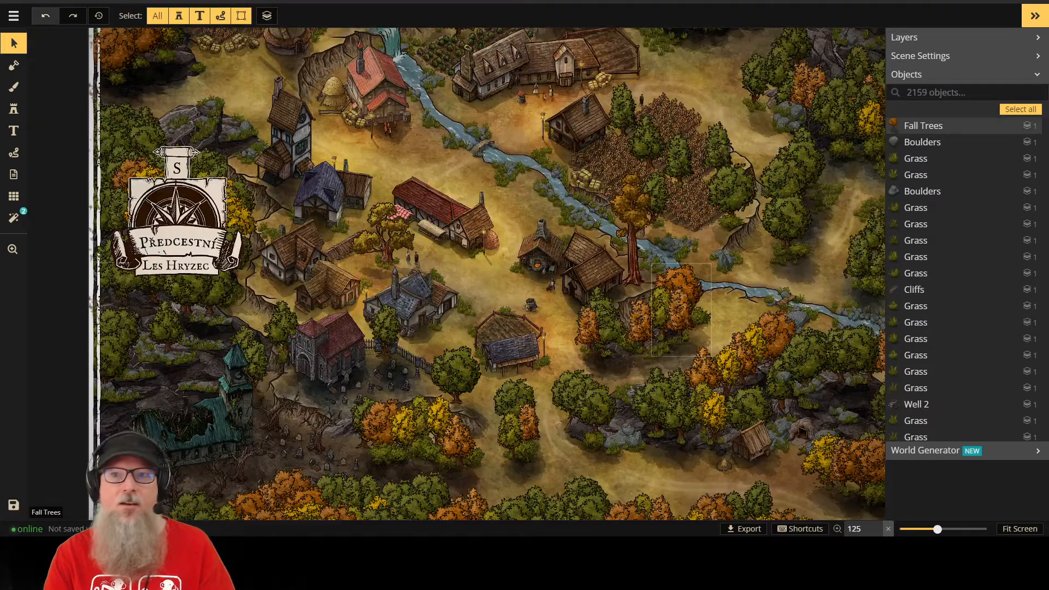
pyautogui.scroll(-3, 739, 66)
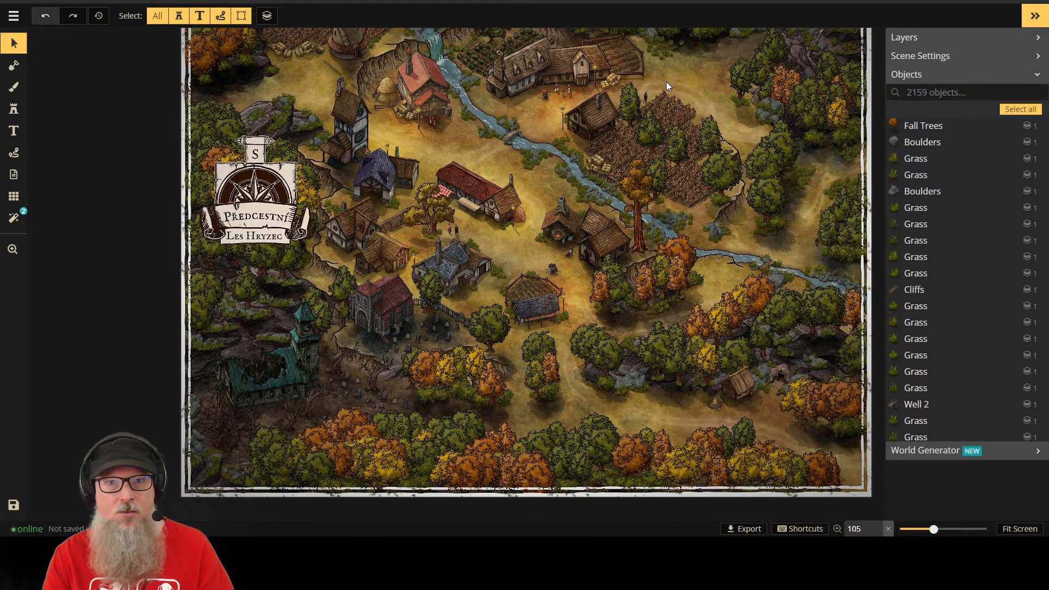
pyautogui.scroll(-4, 608, 80)
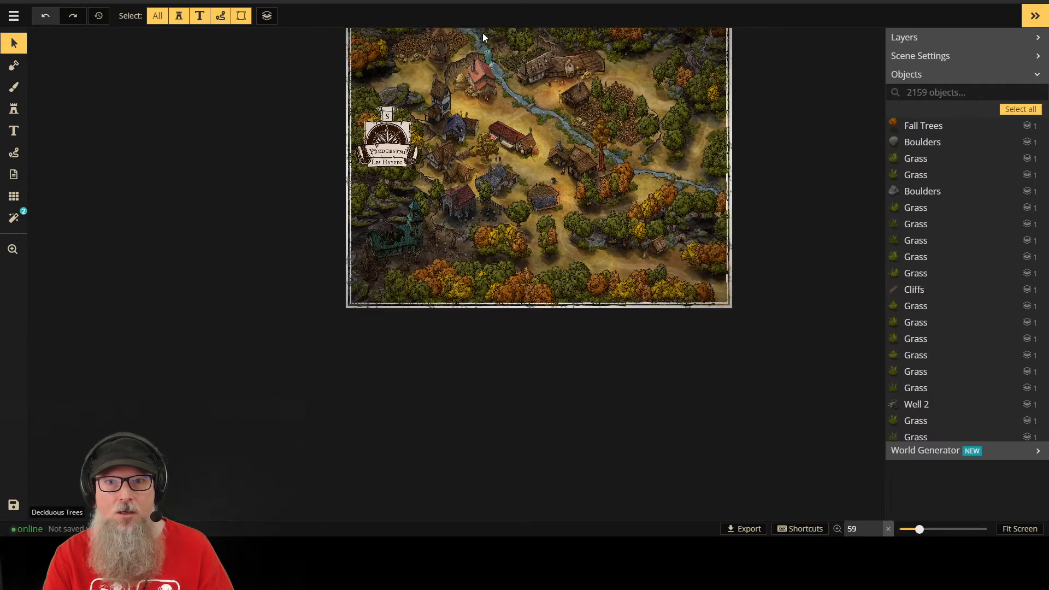
# Step: Move the size 117 deciduous tree just east of the stream above the waterfall west across the water
pyautogui.scroll(3, 483, 37)
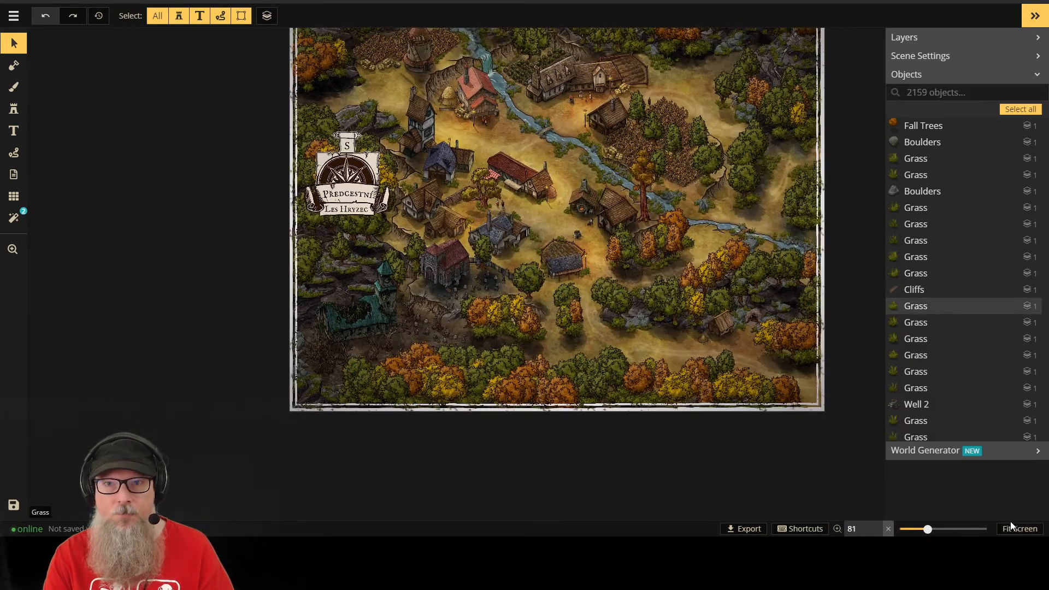
pyautogui.click(1012, 528)
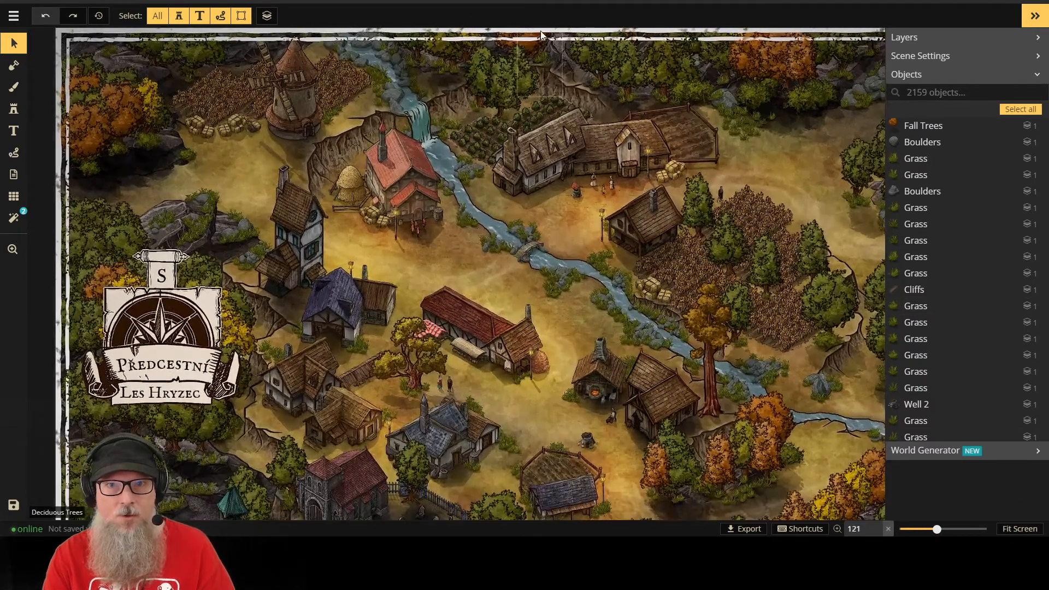
pyautogui.scroll(2, 540, 33)
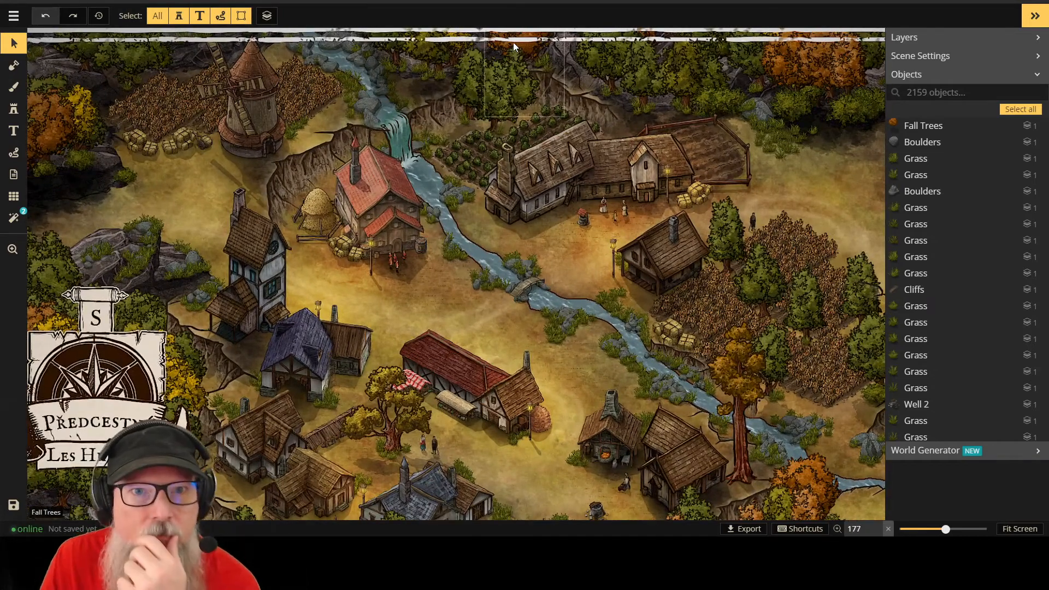
pyautogui.scroll(1, 513, 41)
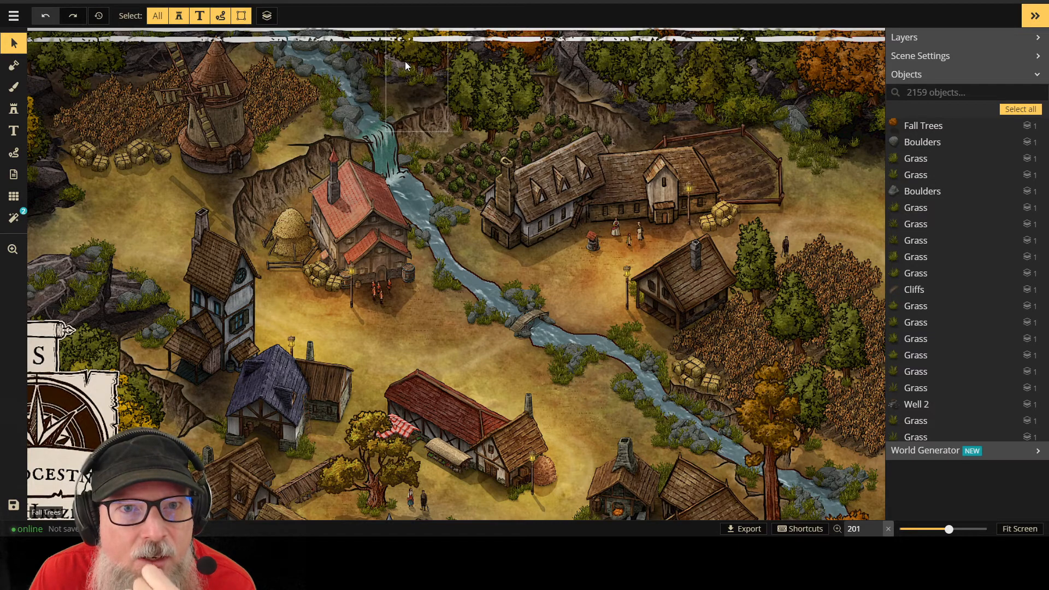
pyautogui.moveTo(405, 61); pyautogui.dragTo(349, 80)
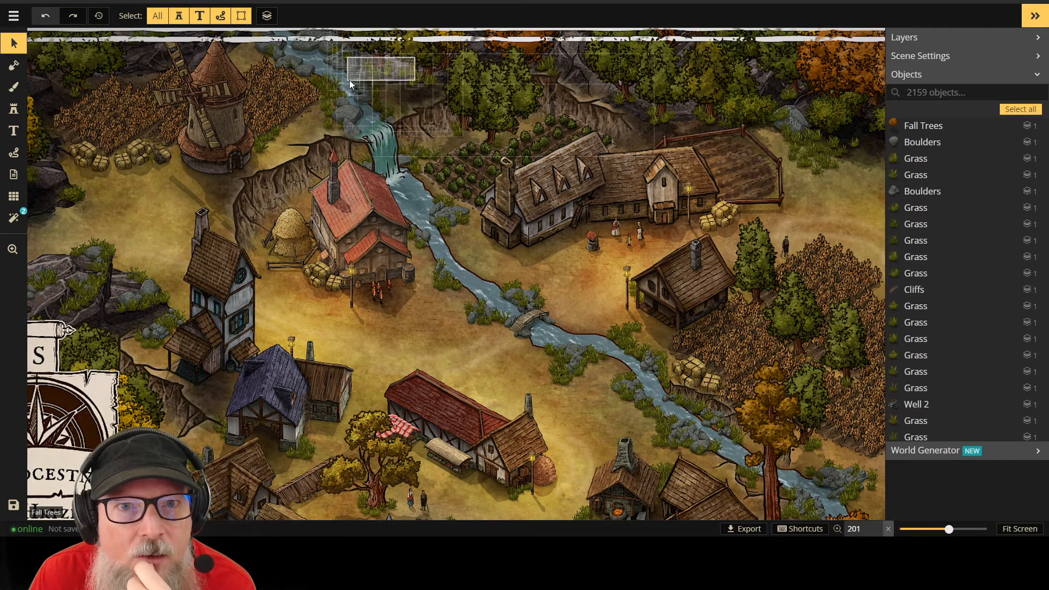
pyautogui.click(418, 53)
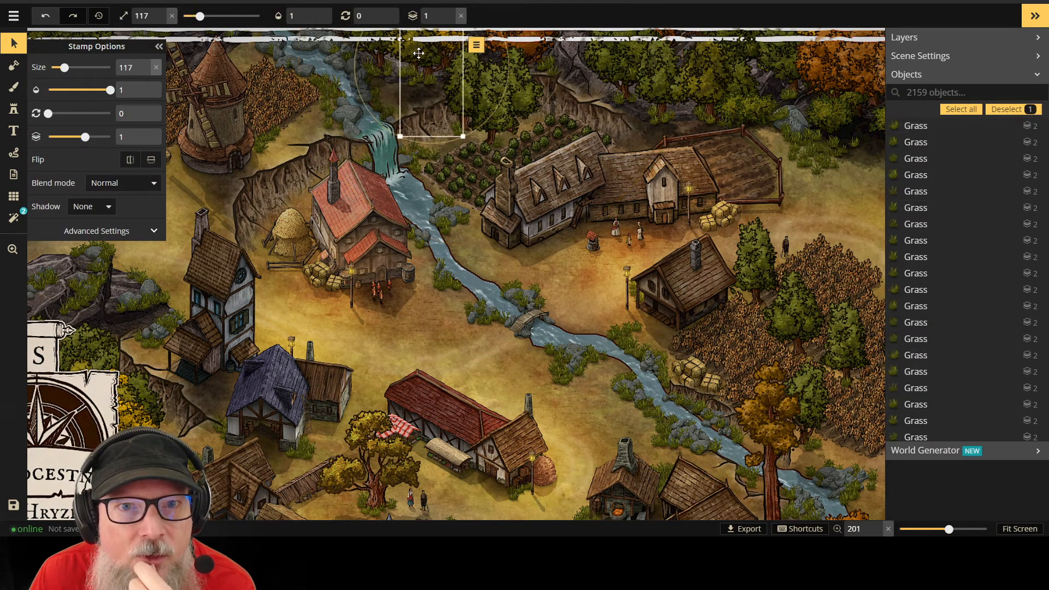
pyautogui.click(353, 92)
pyautogui.click(431, 57)
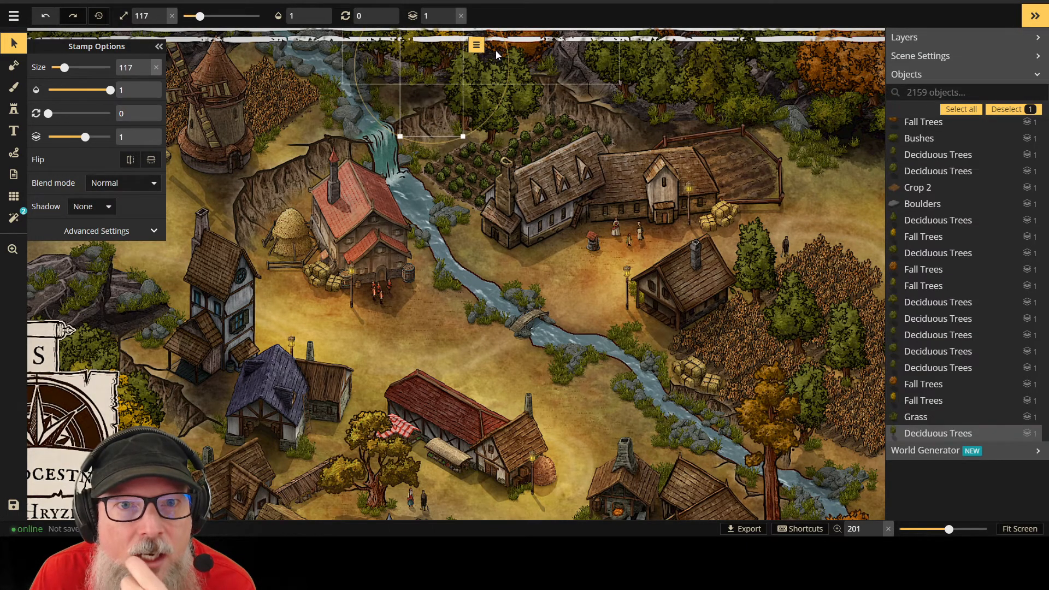
pyautogui.click(411, 65)
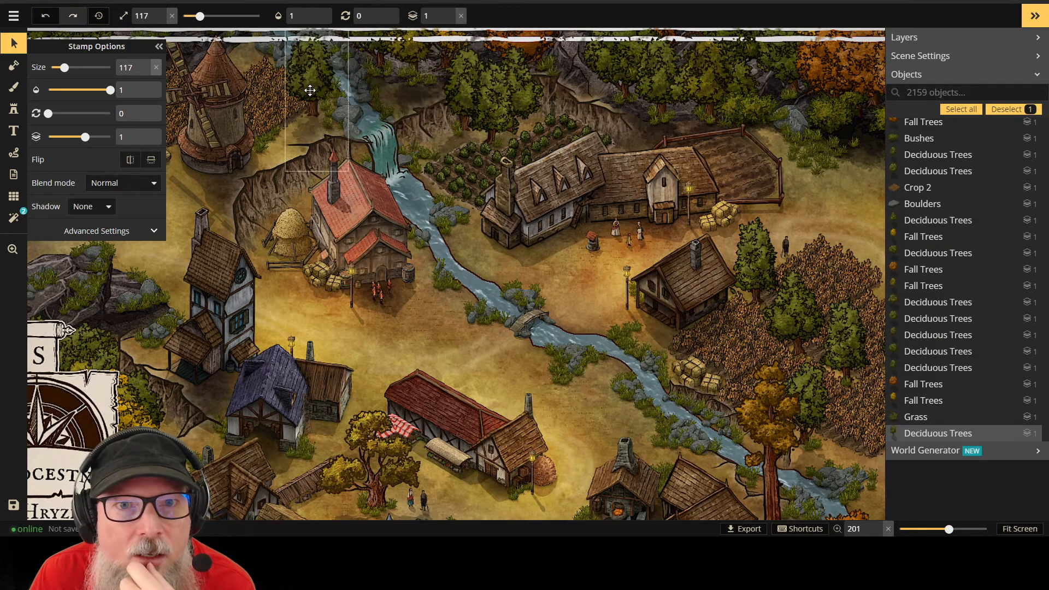
# Step: Shift the group of stamps around the tree line above the waterfall slightly southeast and undo the move
pyautogui.click(415, 55)
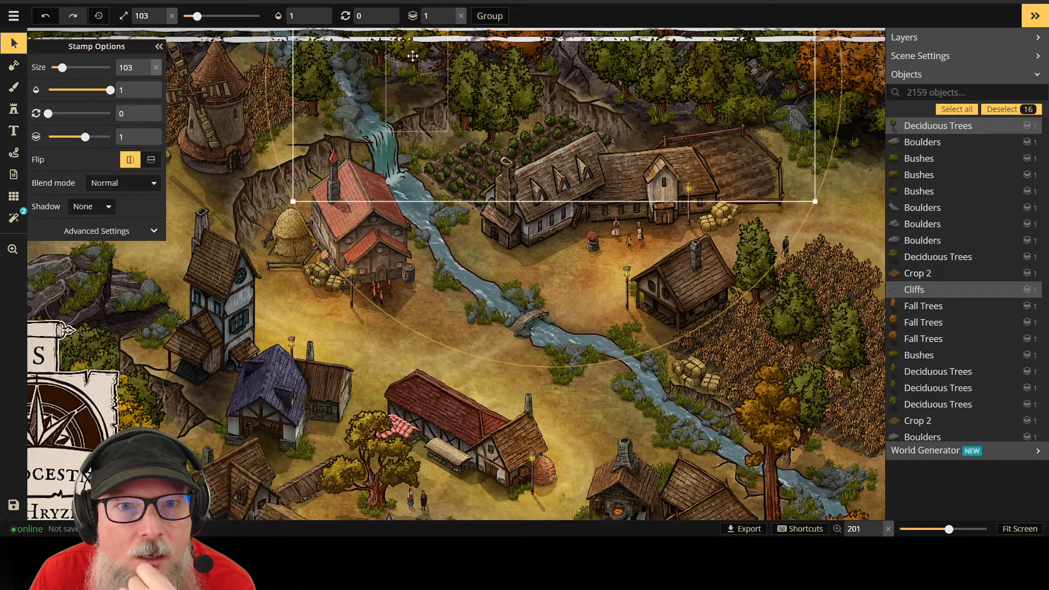
pyautogui.moveTo(413, 56); pyautogui.dragTo(449, 65)
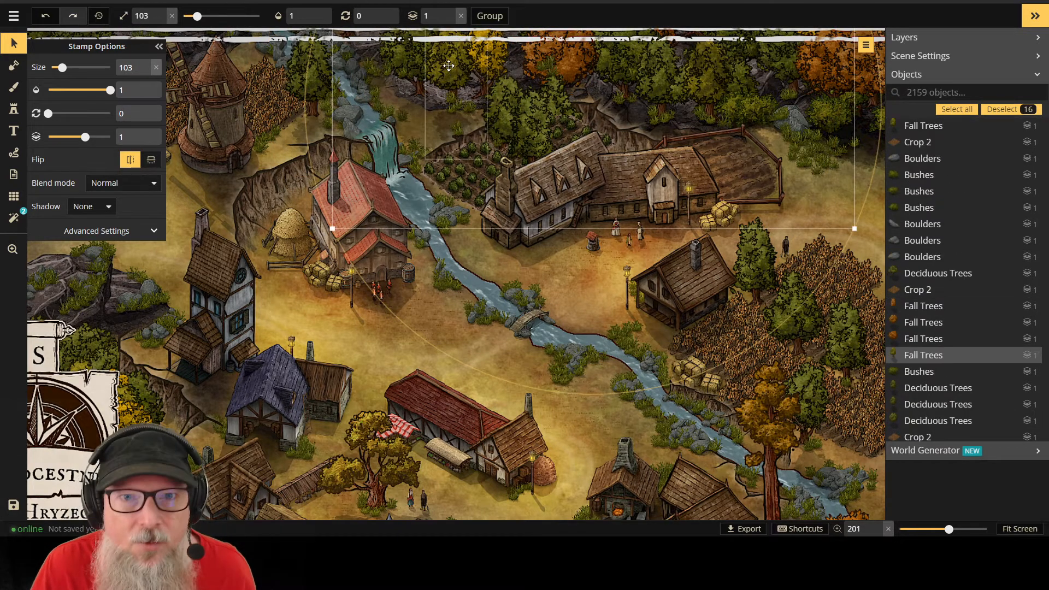
pyautogui.hotkey('ctrl', 'z')
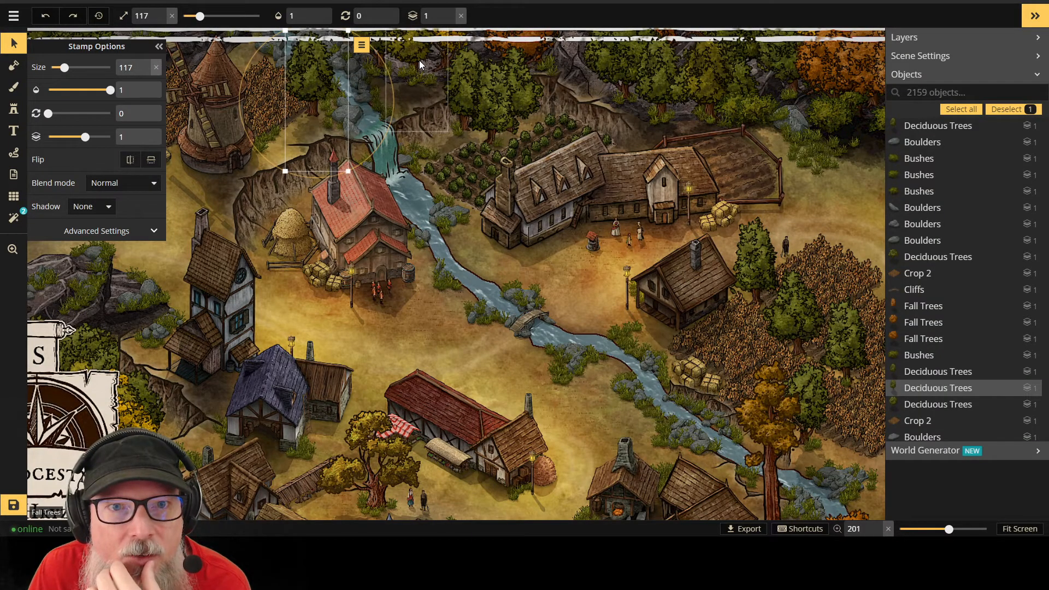
# Step: Move the size 116 fall tree southeast onto the crop rows and the size 116 deciduous trees southwest across the stream
pyautogui.click(419, 60)
pyautogui.moveTo(419, 60); pyautogui.dragTo(497, 127)
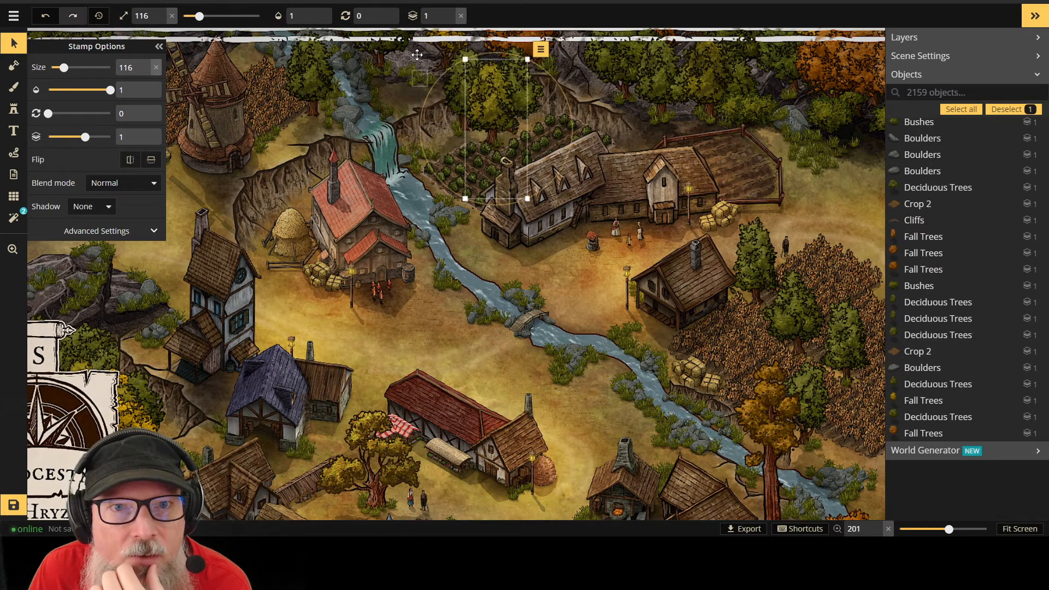
pyautogui.click(418, 49)
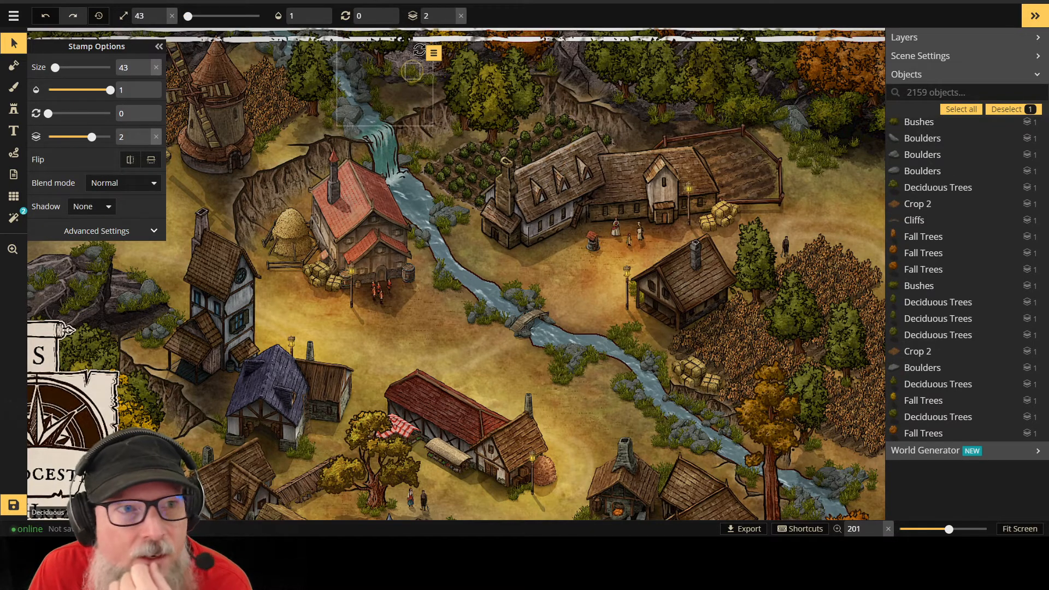
pyautogui.click(419, 49)
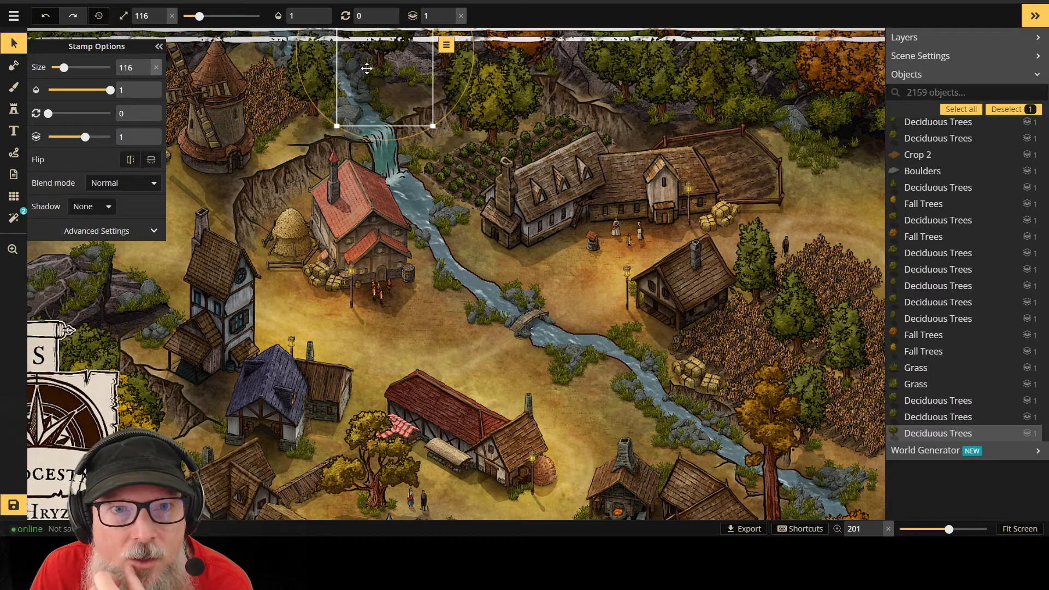
pyautogui.moveTo(345, 78); pyautogui.dragTo(295, 113)
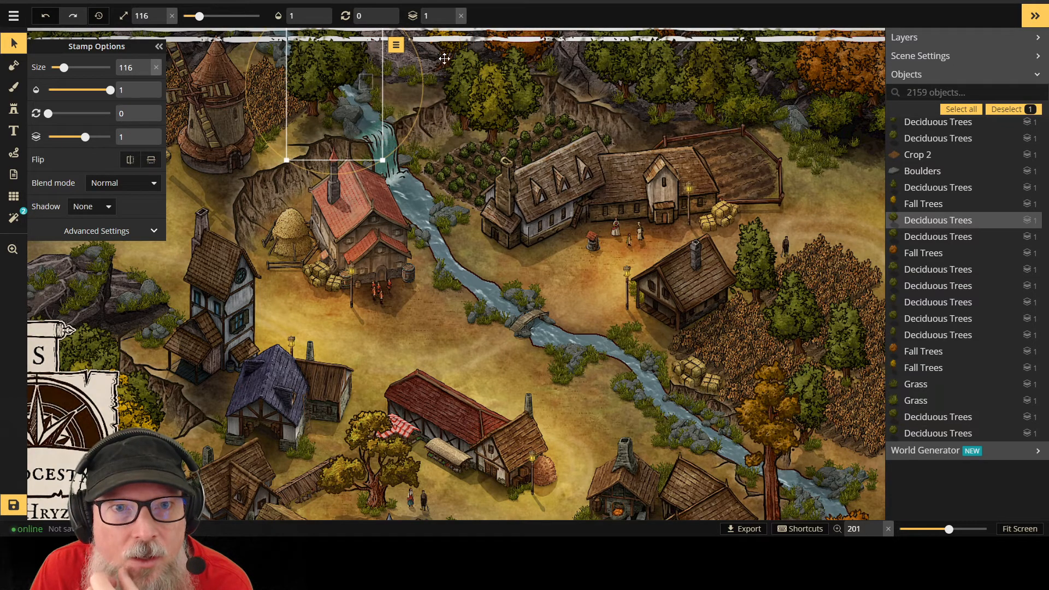
# Step: Select the Rocky Plateau stamp underneath the uncovered tree area, and undo the tree moves on the village map
pyautogui.scroll(-2, 444, 59)
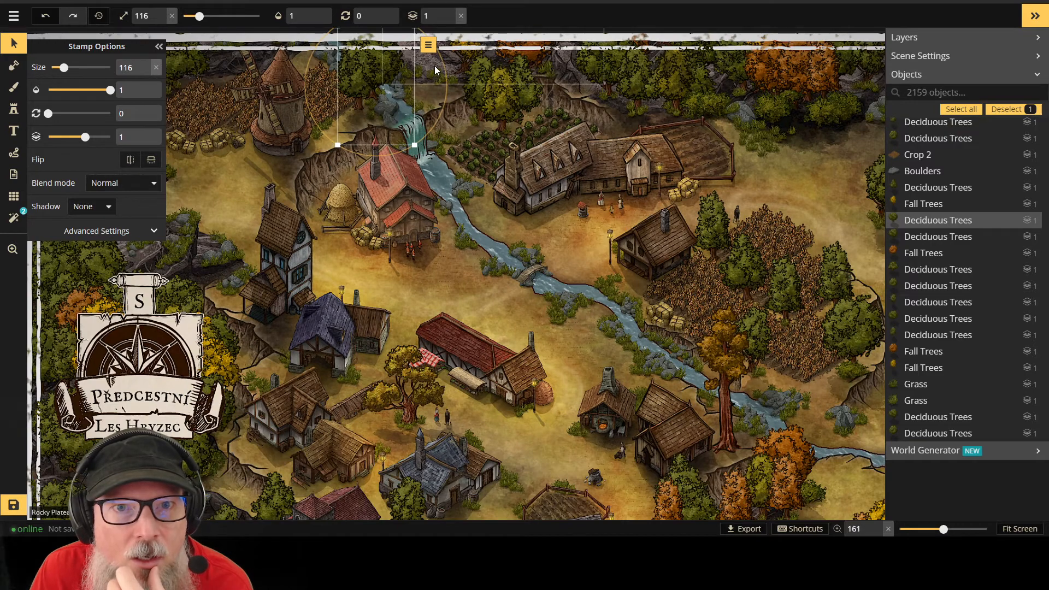
pyautogui.click(435, 65)
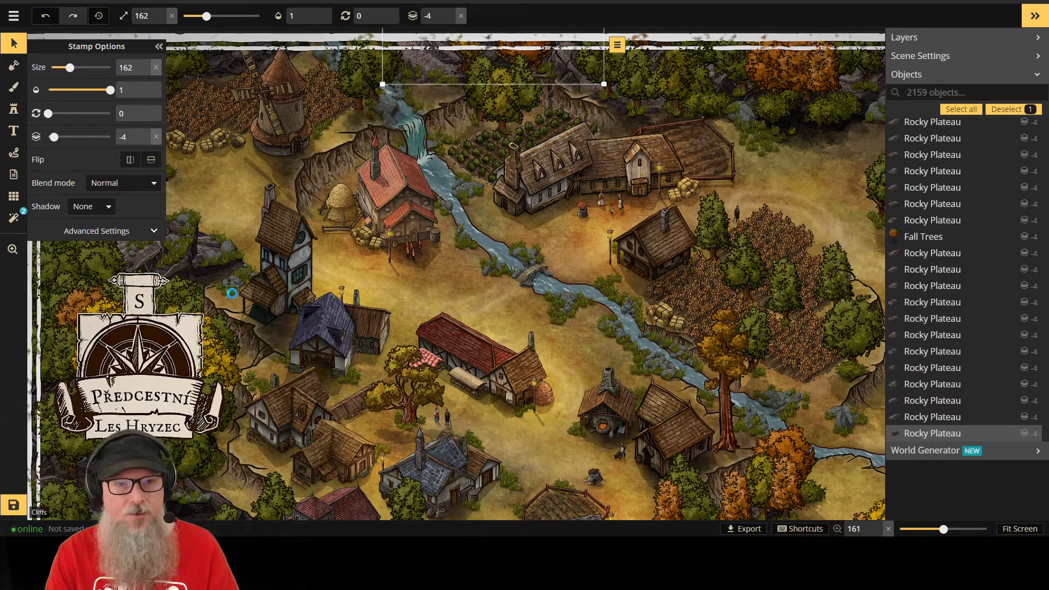
pyautogui.hotkey('ctrl', 'z')
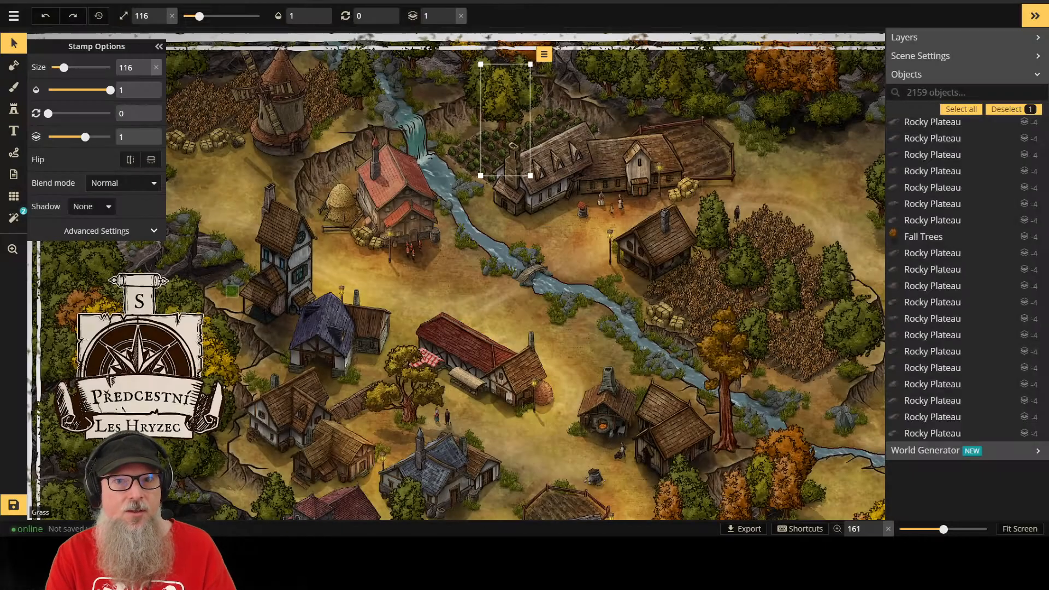
pyautogui.hotkey('ctrl', 'z')
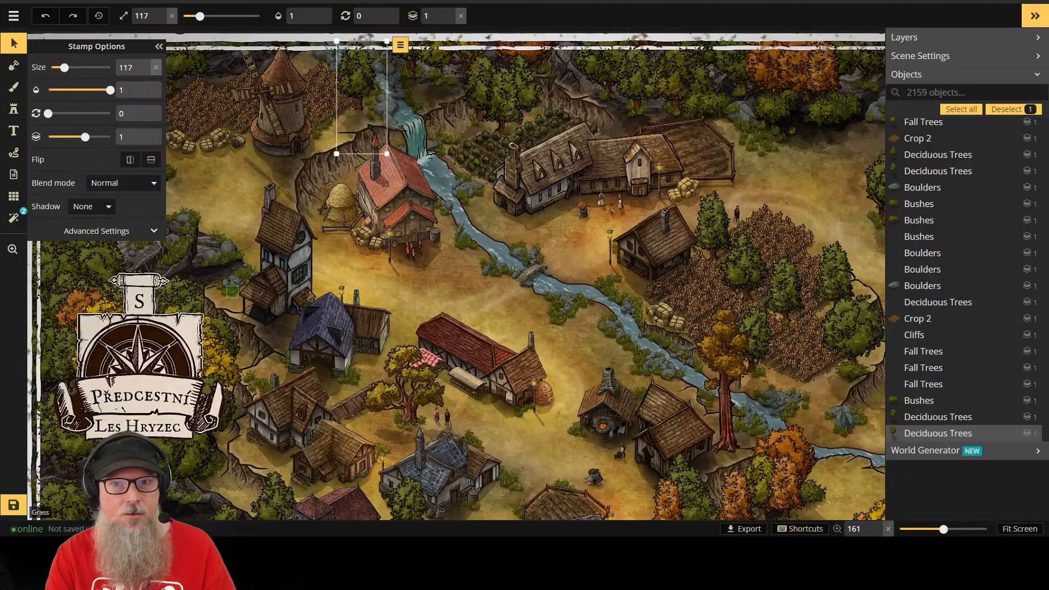
pyautogui.hotkey('ctrl', 'z')
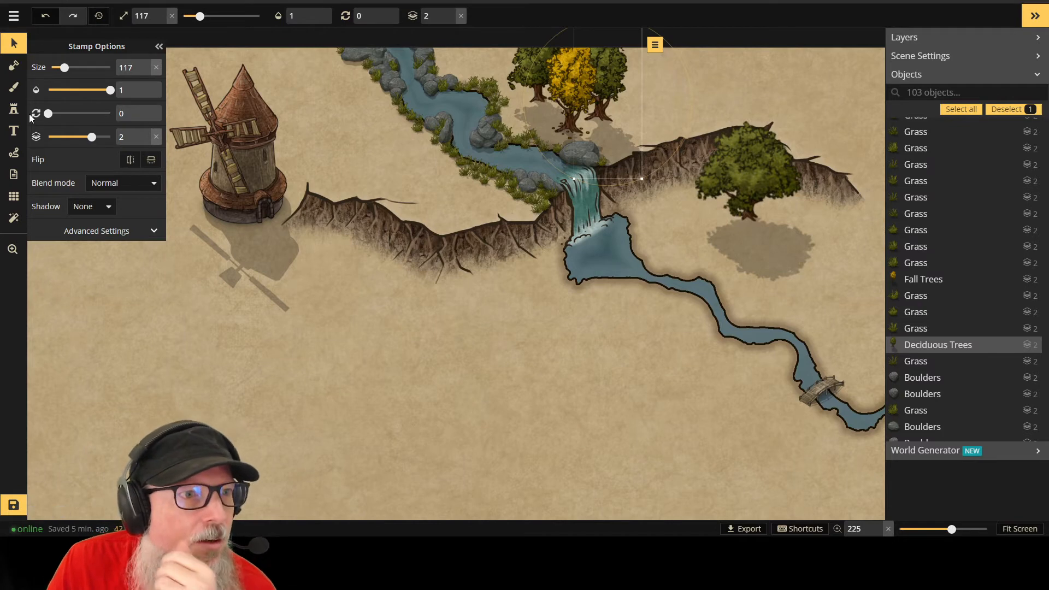
# Step: On the new map, search the stamp catalog for "rocky" and choose the Rocky Plateau set
pyautogui.click(15, 133)
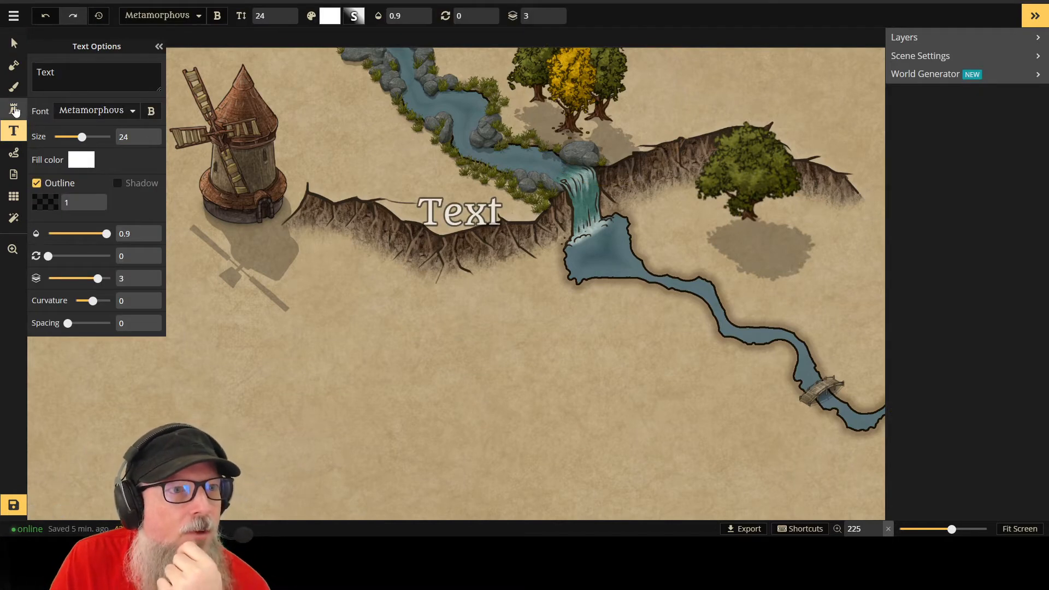
pyautogui.click(14, 109)
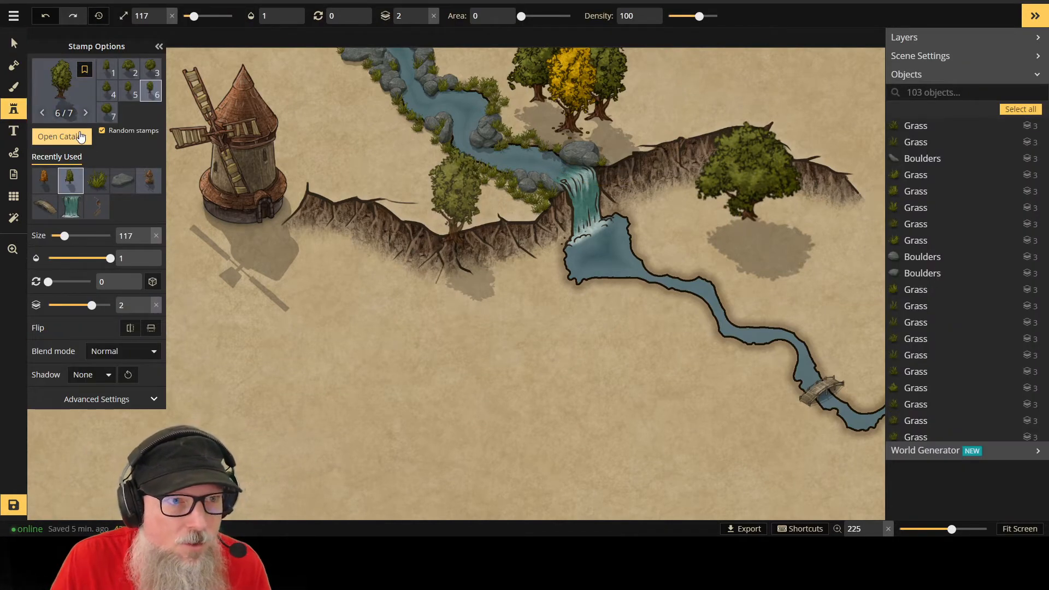
pyautogui.click(61, 136)
pyautogui.hotkey('ctrl', 'a')
pyautogui.write('rocky')
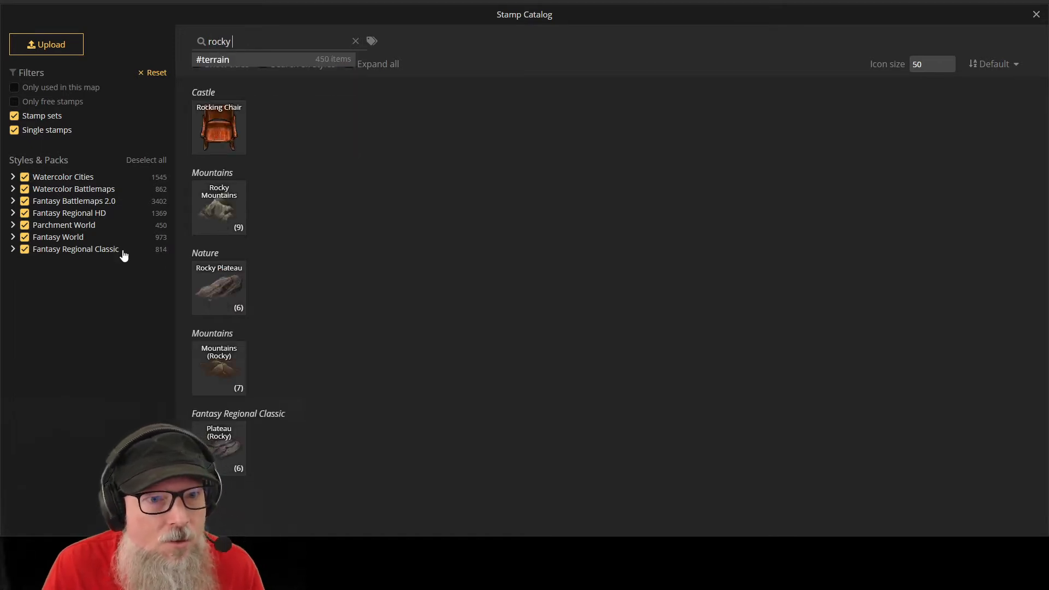
pyautogui.click(223, 288)
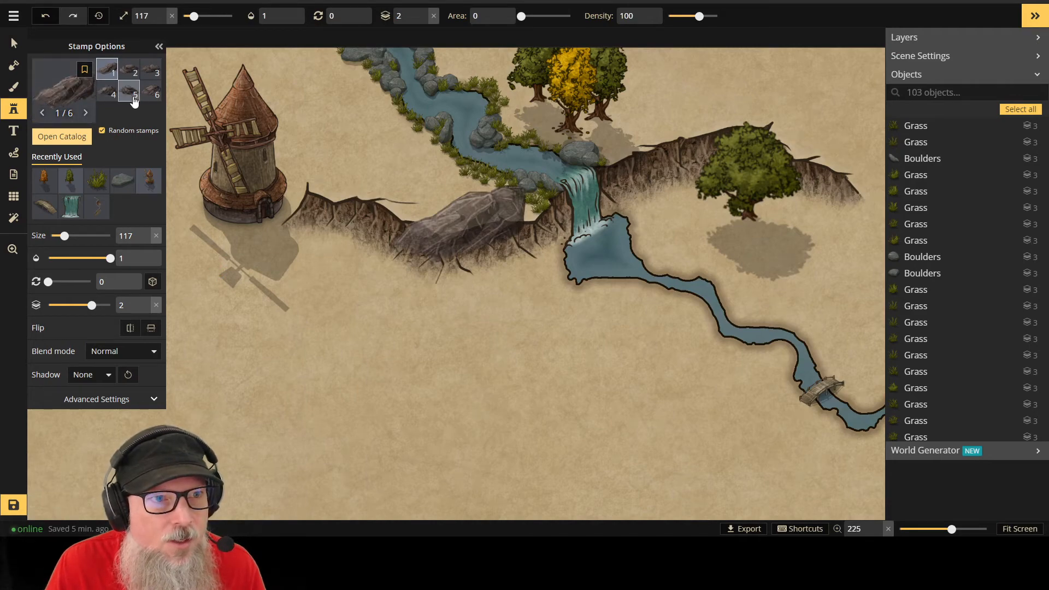
# Step: Switch to the fourth stamp of the Plateau (Rocky) set and place it at size 117 on layer 2 behind the tree group
pyautogui.click(61, 138)
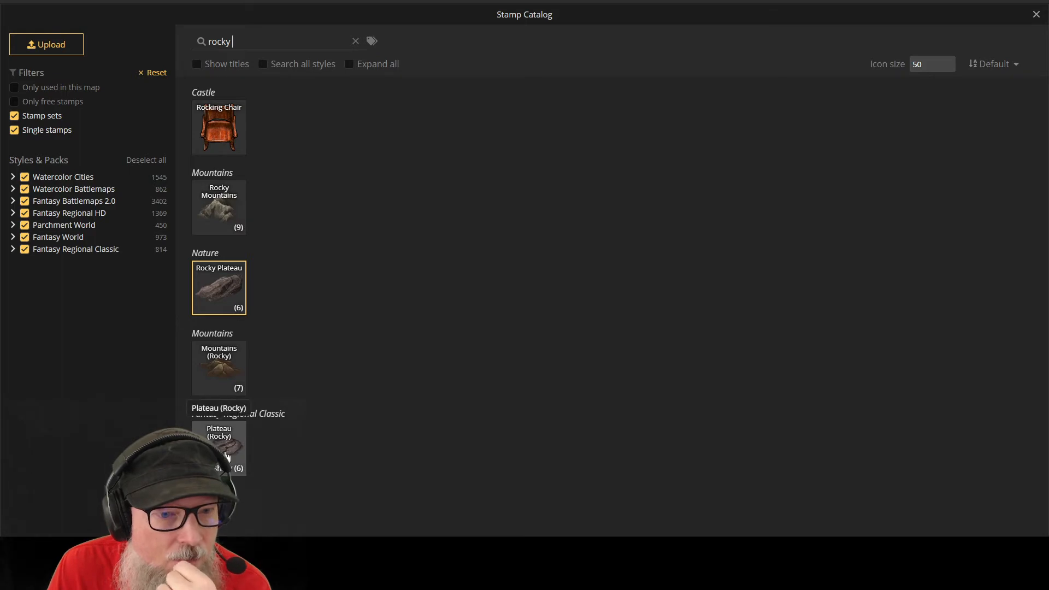
pyautogui.click(232, 444)
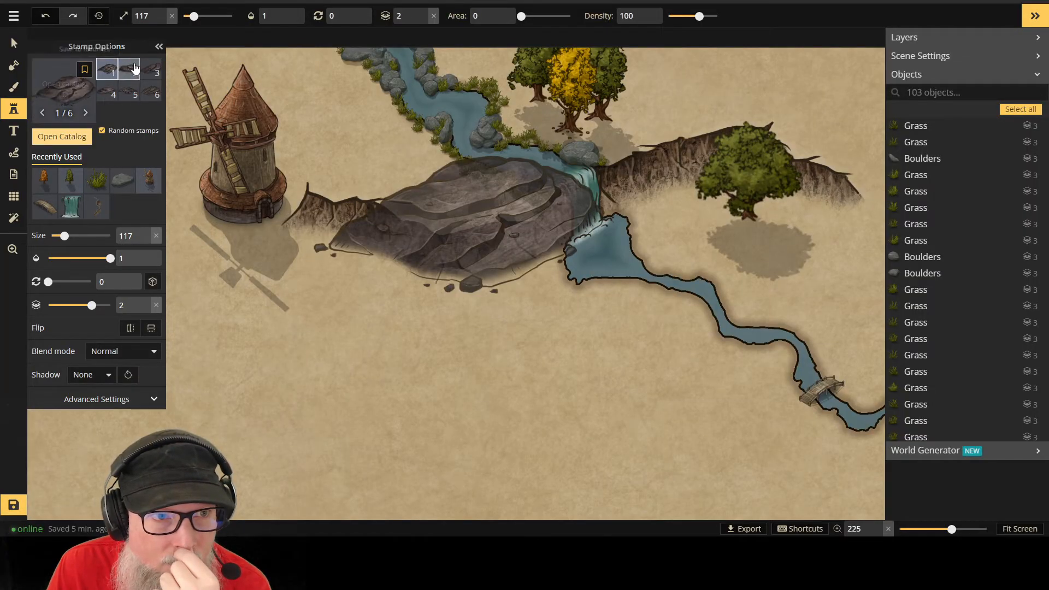
pyautogui.click(107, 92)
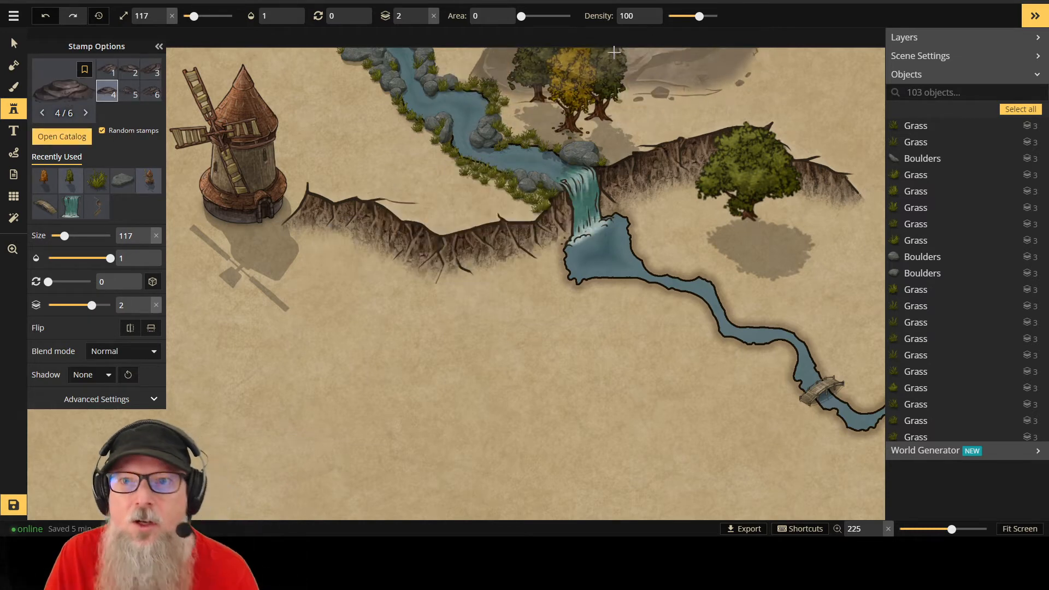
pyautogui.scroll(3, 662, 32)
pyautogui.scroll(-2, 662, 37)
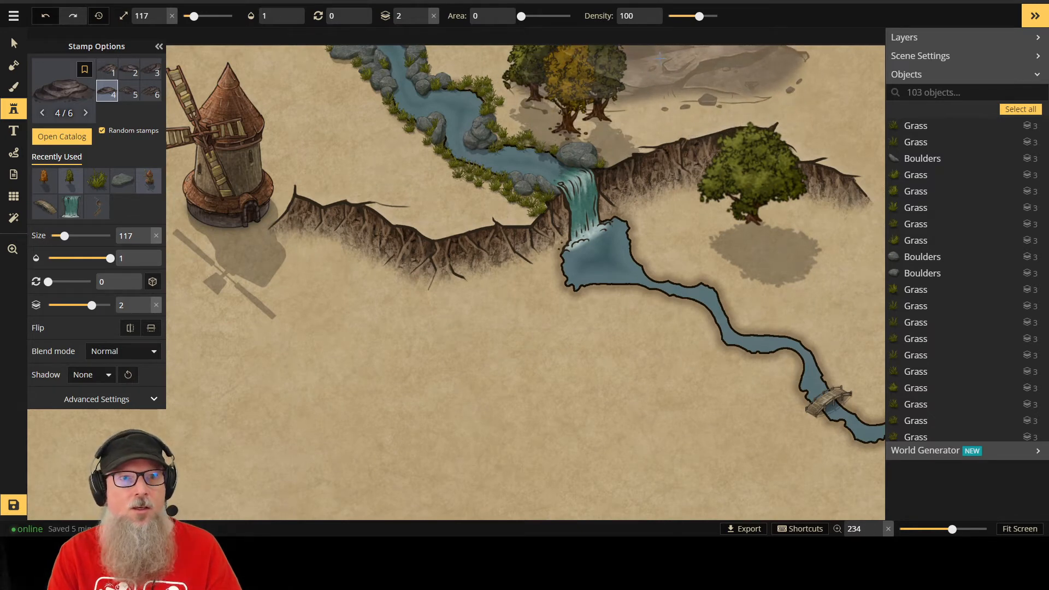
pyautogui.click(454, 197)
# Step: Select the placed rocky plateau behind the trees and enlarge it to size 157
pyautogui.moveTo(64, 235)
pyautogui.mouseDown()
pyautogui.moveTo(77, 237)
pyautogui.moveTo(66, 236)
pyautogui.mouseUp()
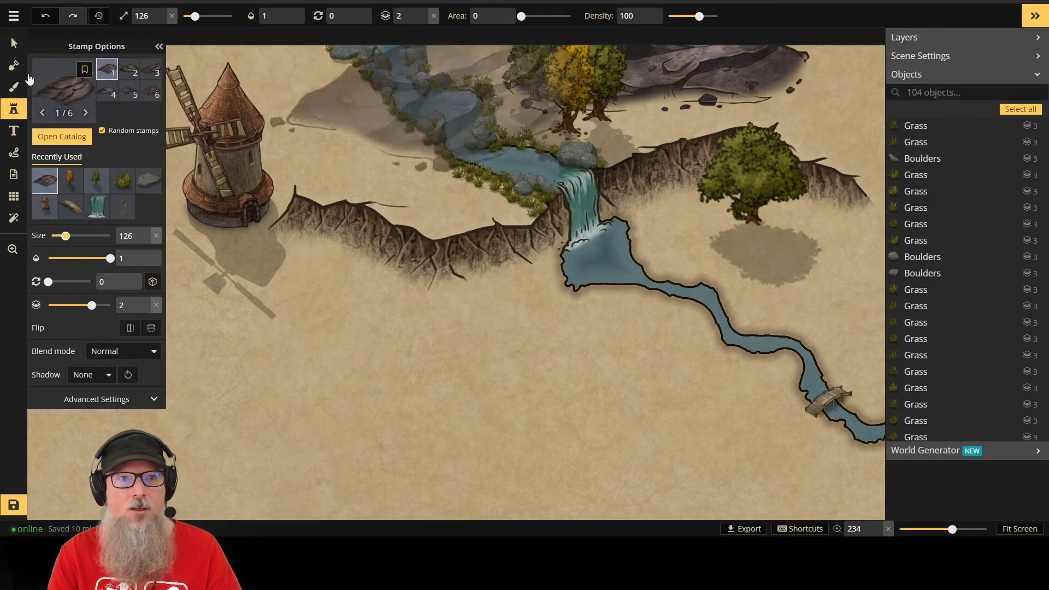
pyautogui.click(13, 43)
pyautogui.click(756, 70)
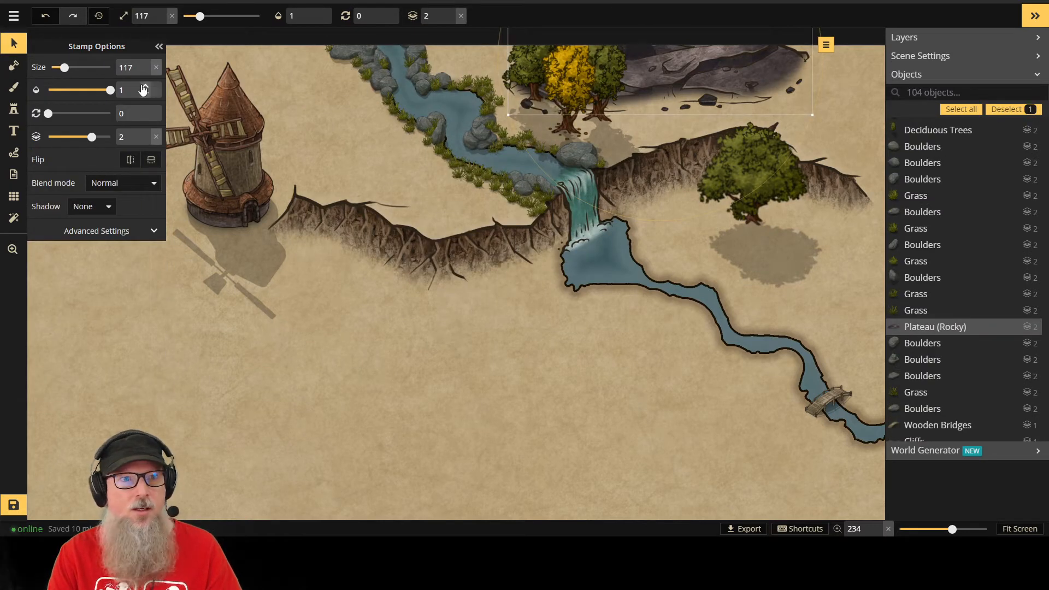
pyautogui.moveTo(64, 67); pyautogui.dragTo(73, 67)
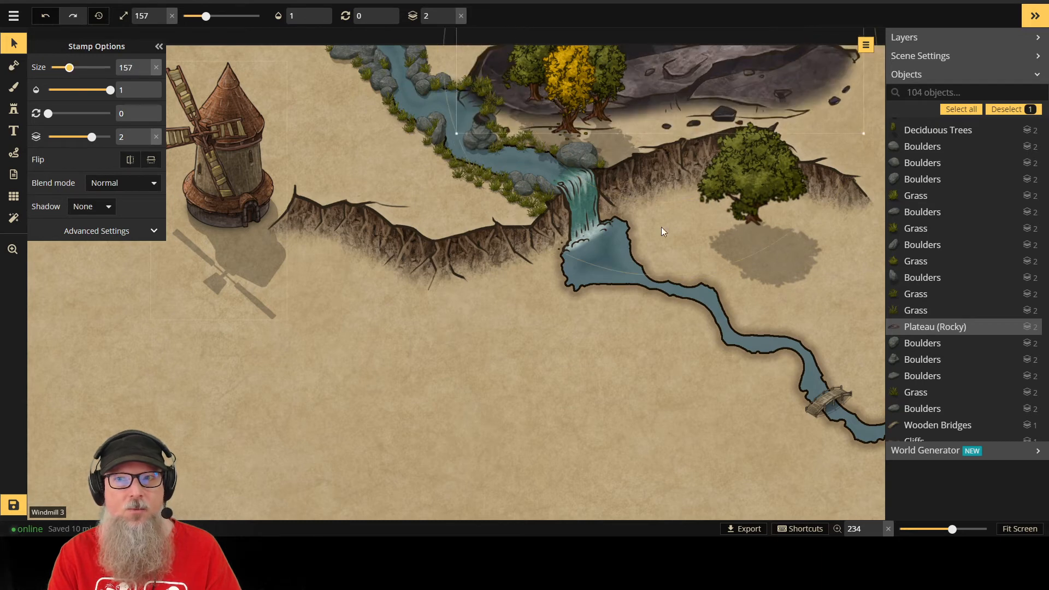
# Step: Rotate the rocky plateau to 13 degrees and move it east so it extends from behind the tree group
pyautogui.scroll(-2, 662, 231)
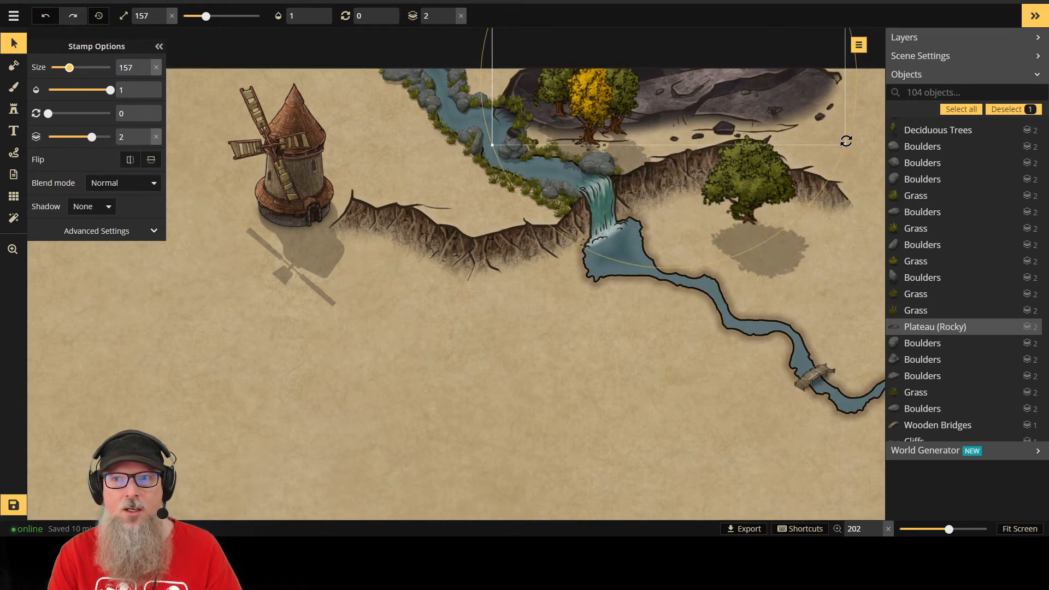
pyautogui.moveTo(846, 141); pyautogui.dragTo(843, 189)
pyautogui.moveTo(754, 105); pyautogui.dragTo(869, 109)
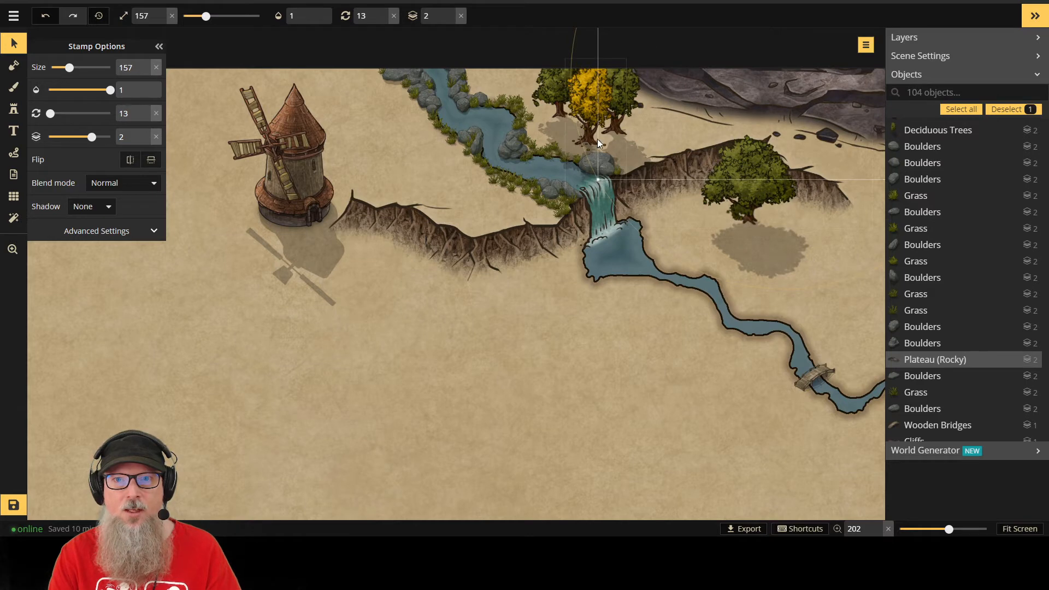
# Step: Reselect the rocky plateau and reduce its rotation to 10 degrees
pyautogui.click(601, 195)
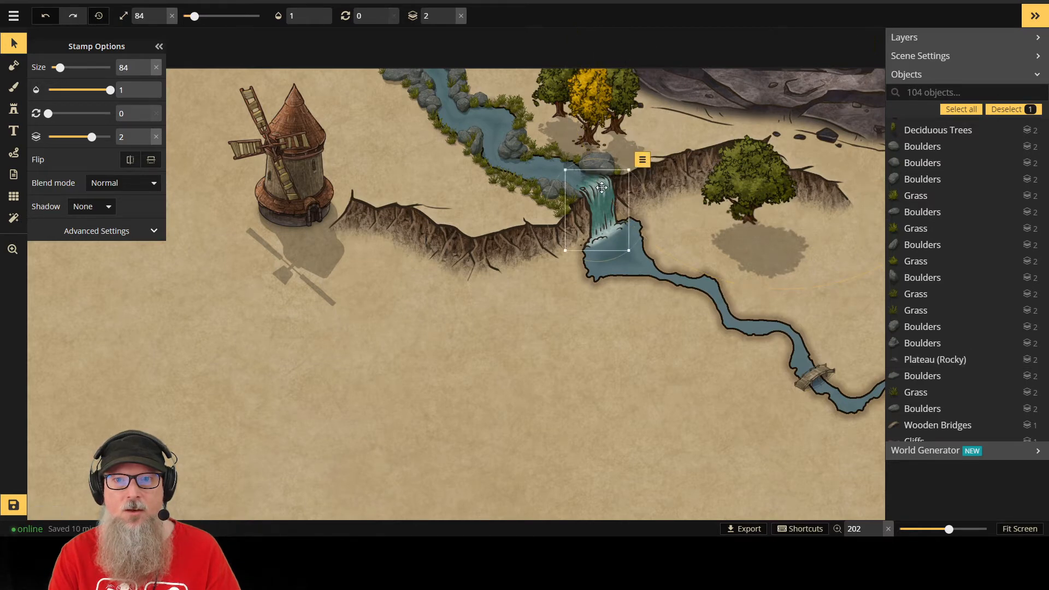
pyautogui.click(706, 106)
pyautogui.moveTo(603, 189); pyautogui.dragTo(611, 200)
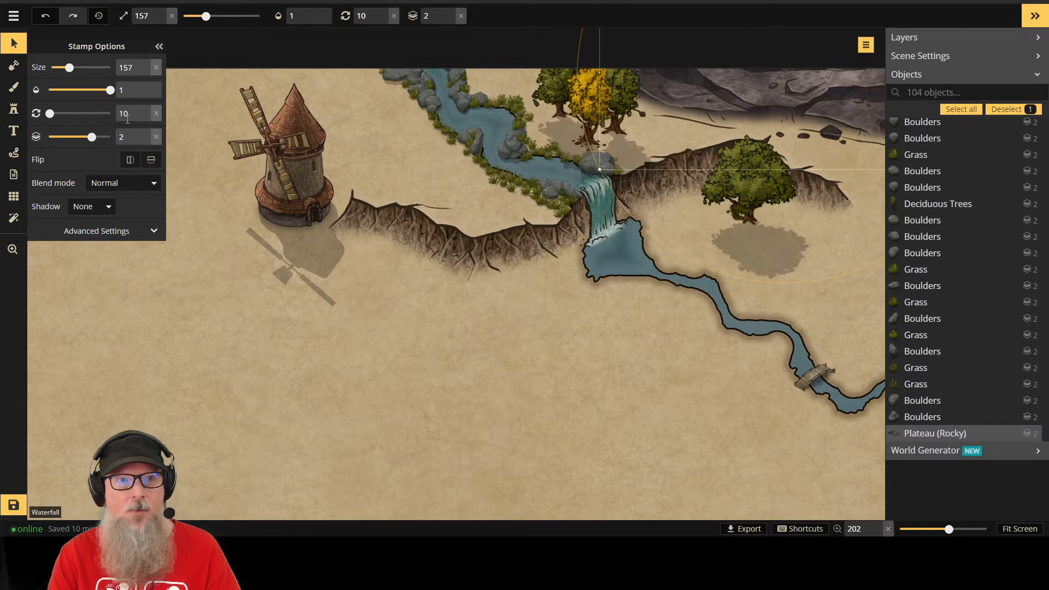
# Step: Enlarge the selected rocky plateau to size 171 and shift it slightly east, away from the tree group
pyautogui.click(146, 64)
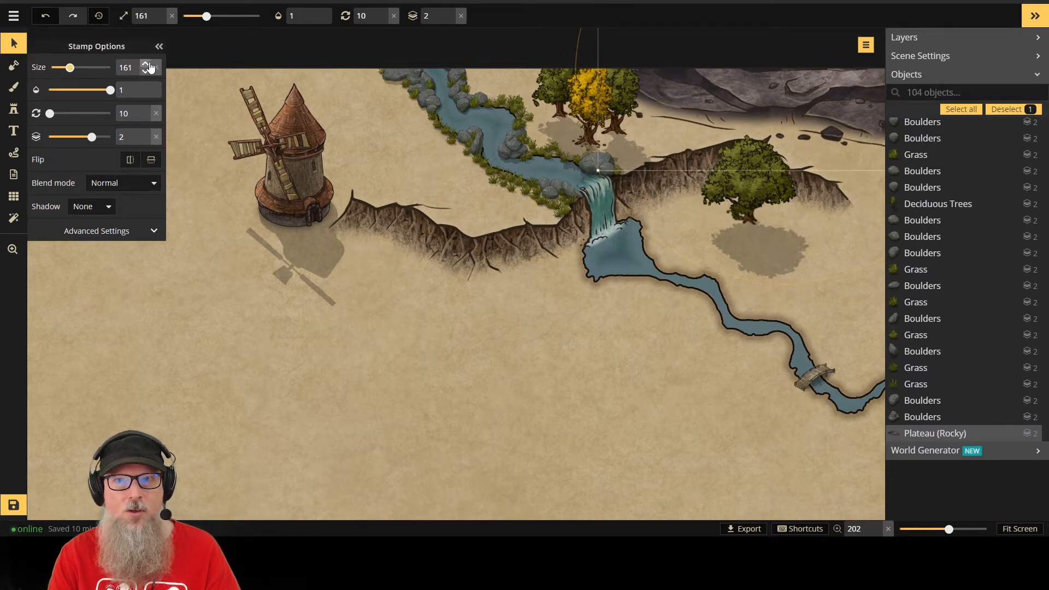
pyautogui.click(145, 64)
pyautogui.click(146, 64)
pyautogui.click(145, 64)
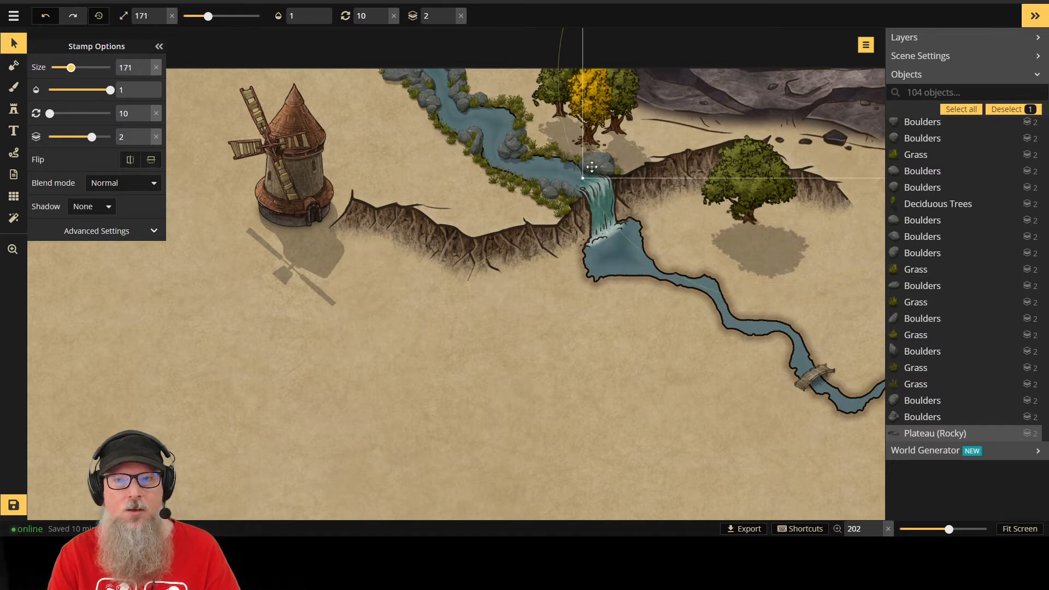
pyautogui.scroll(-2, 787, 213)
pyautogui.scroll(-3, 793, 225)
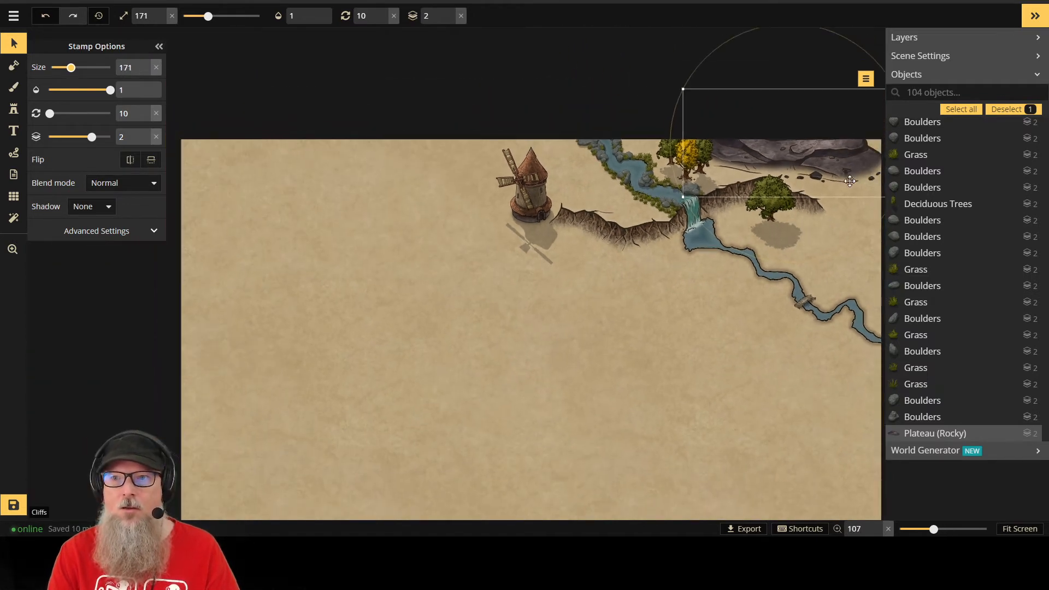
pyautogui.moveTo(842, 143); pyautogui.dragTo(855, 141)
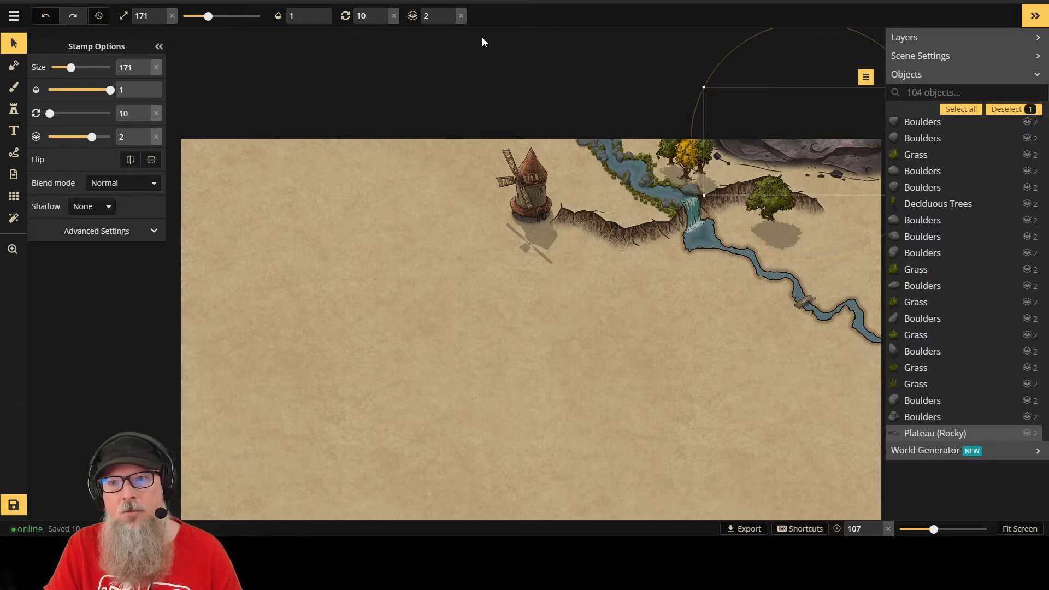
# Step: Place a deciduous tree at size 138 on layer 2, east of the cliff's end below the rocky plateau
pyautogui.scroll(-1, 655, 185)
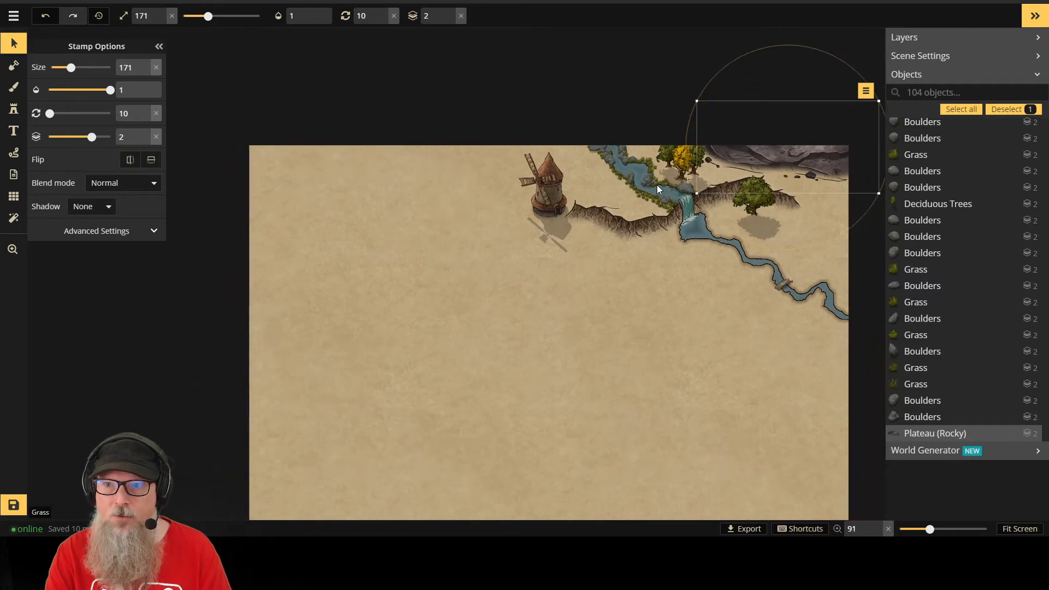
pyautogui.scroll(3, 752, 175)
pyautogui.scroll(-1, 819, 181)
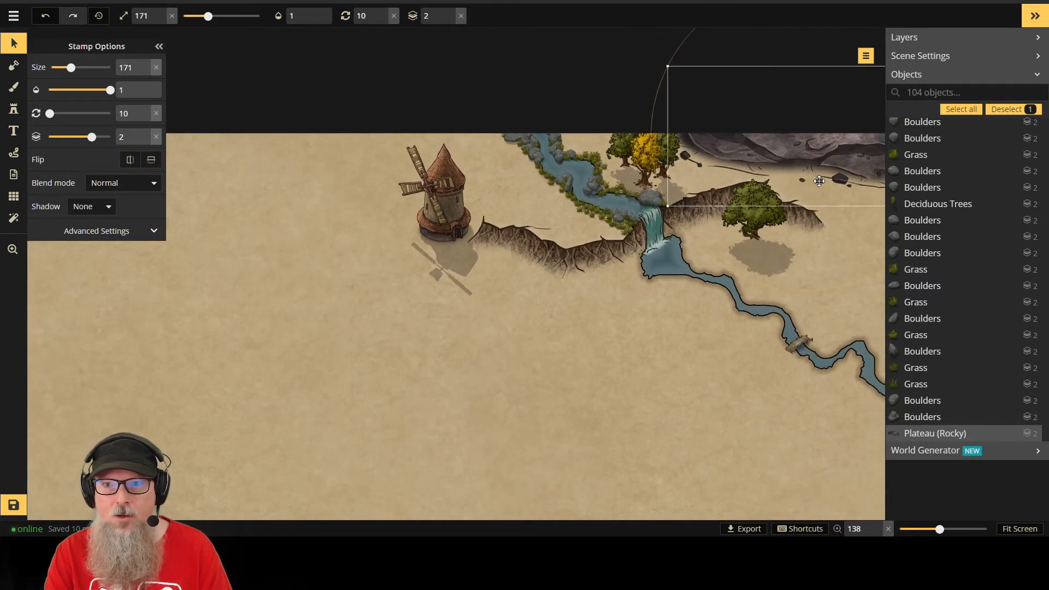
pyautogui.click(17, 114)
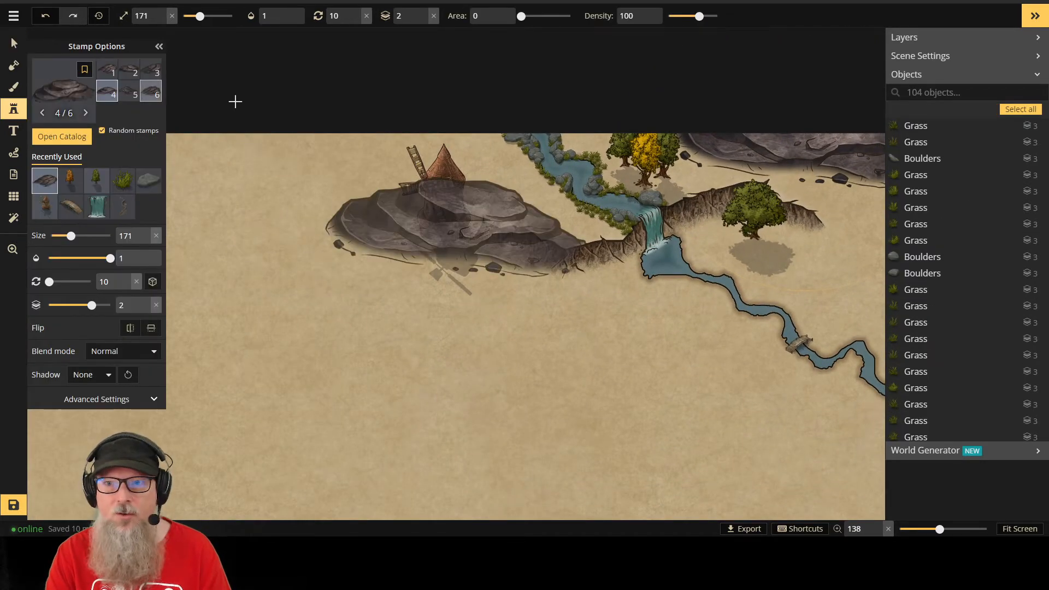
pyautogui.click(103, 185)
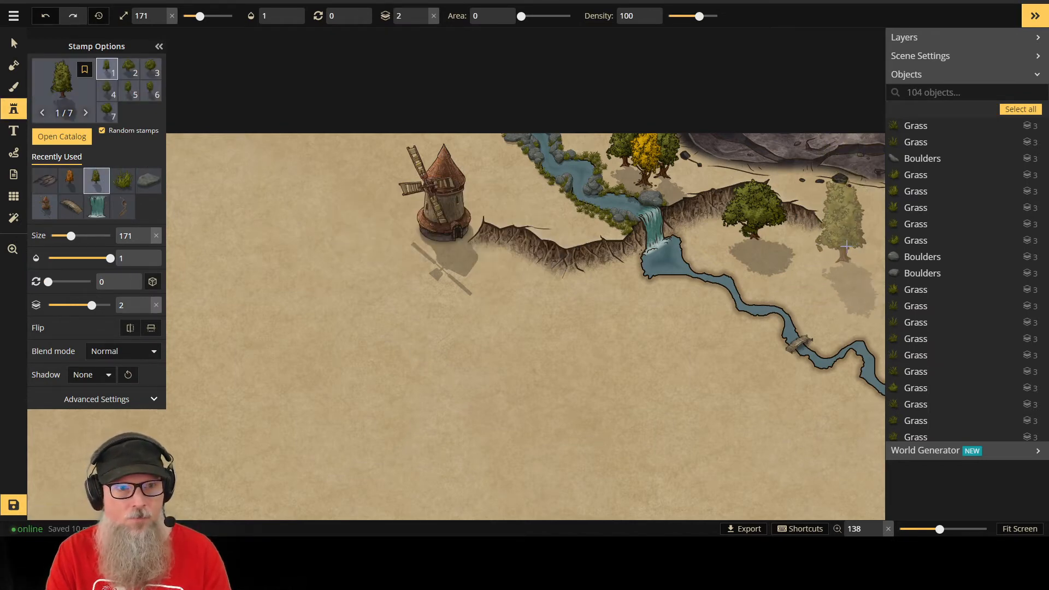
pyautogui.scroll(-3, 874, 249)
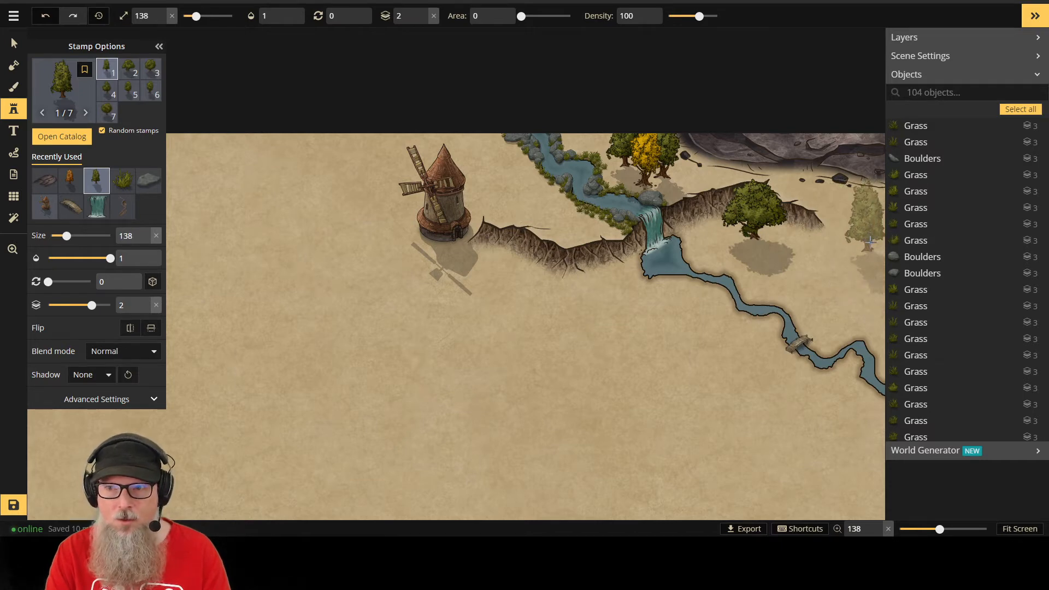
pyautogui.click(877, 247)
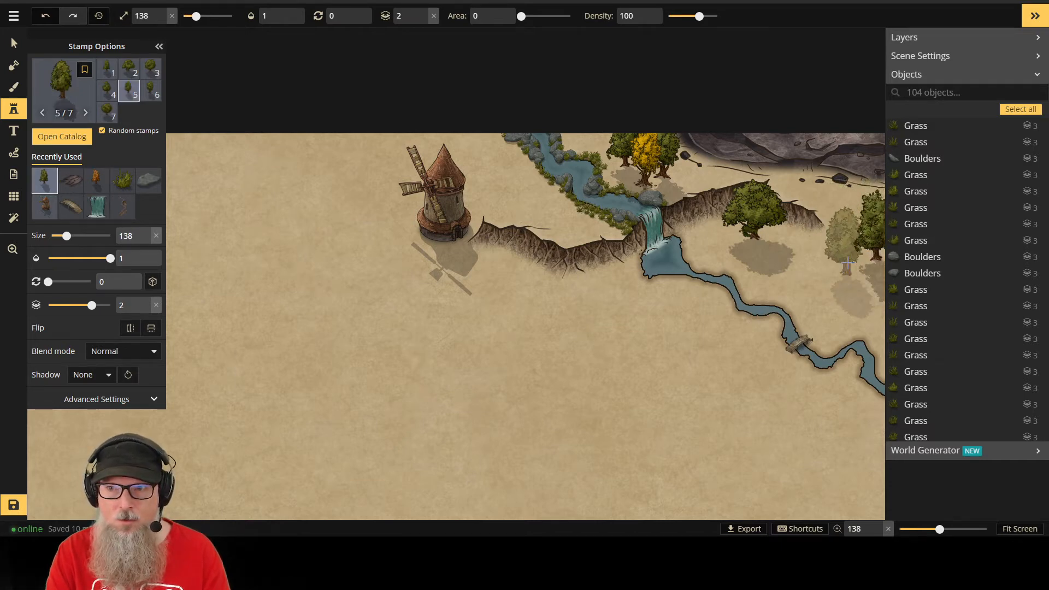
# Step: Add three fall trees at size 138, two yellow and one orange, clustered below the deciduous tree east of the cliff
pyautogui.click(101, 188)
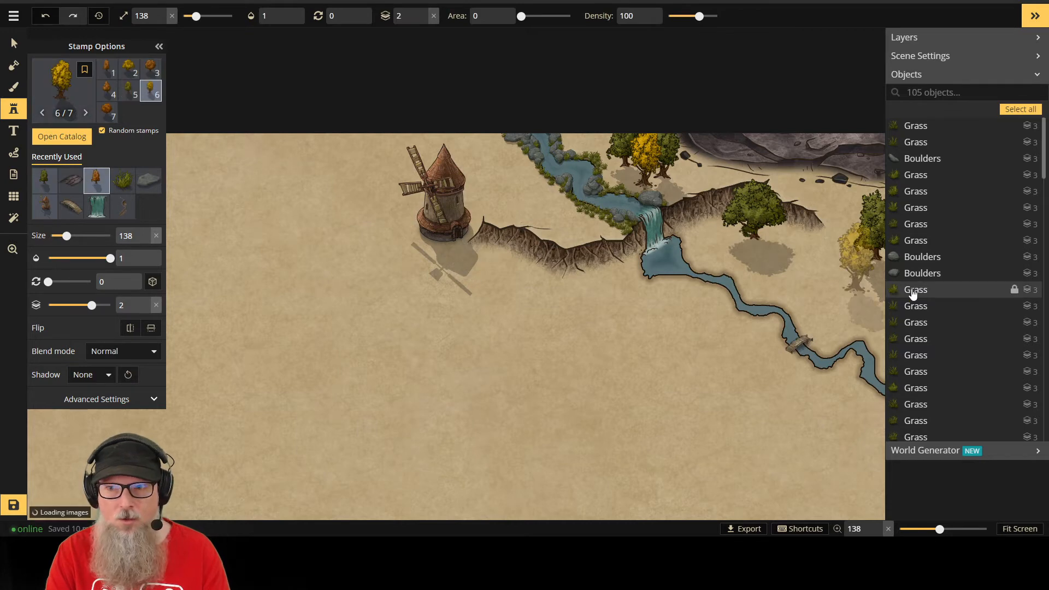
pyautogui.click(878, 284)
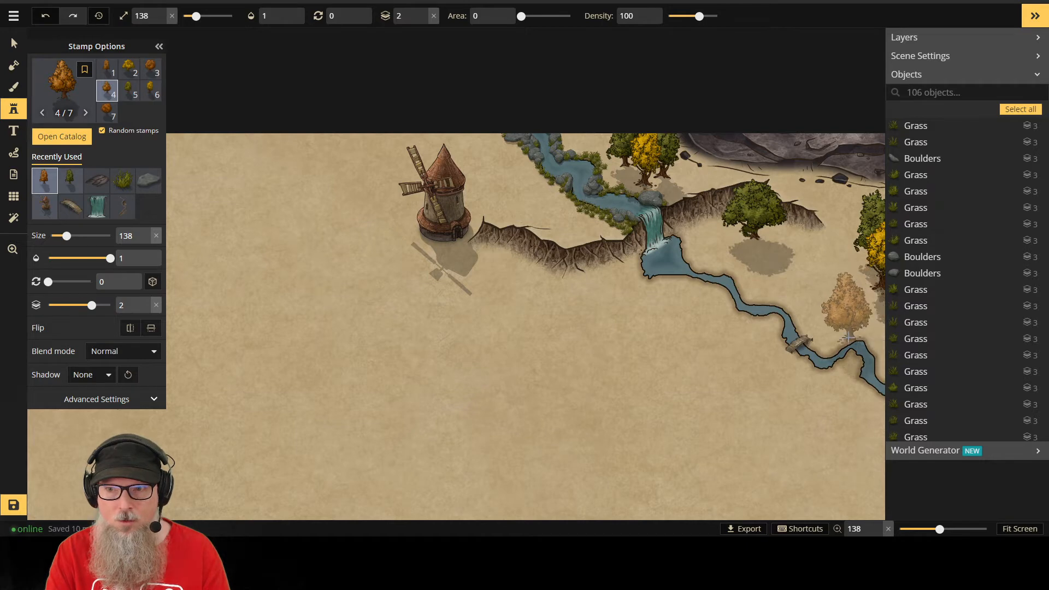
pyautogui.click(846, 323)
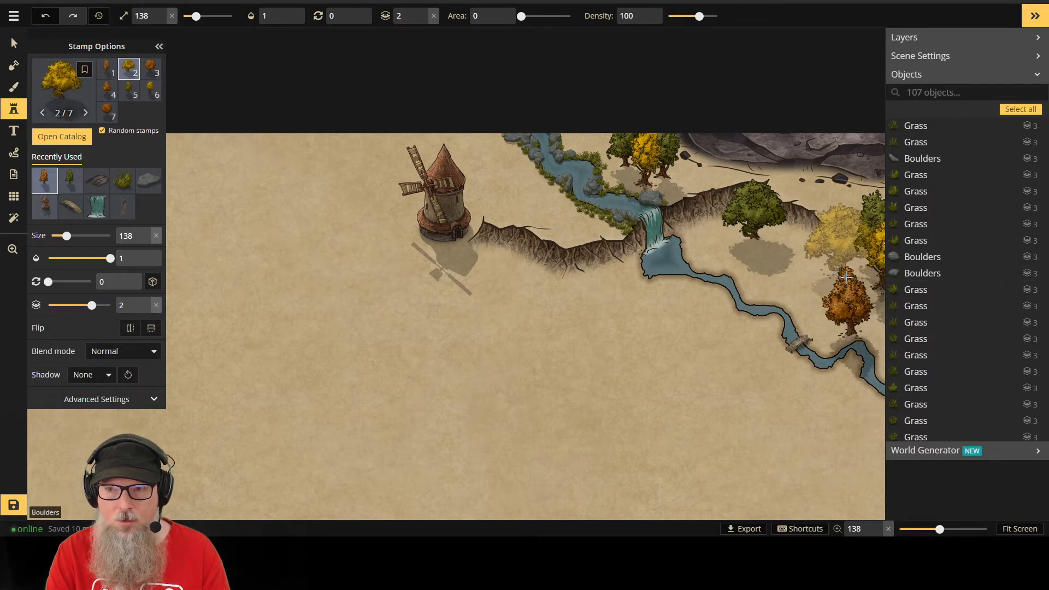
pyautogui.click(851, 290)
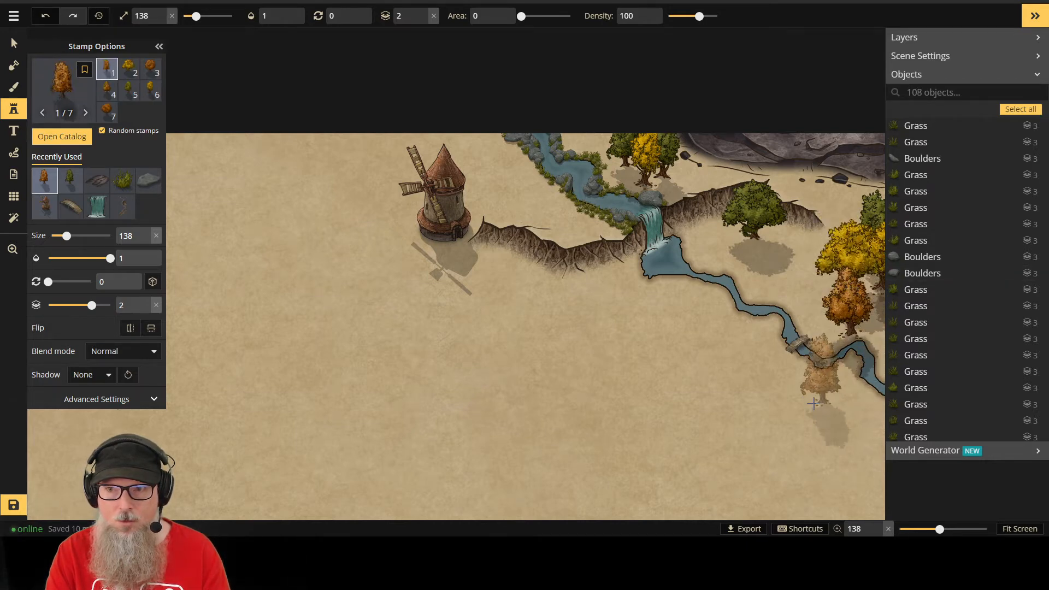
# Step: Place one deciduous tree beside the orange fall tree and another on the riverbank west of the waterfall, both at size 138
pyautogui.click(70, 180)
pyautogui.click(877, 314)
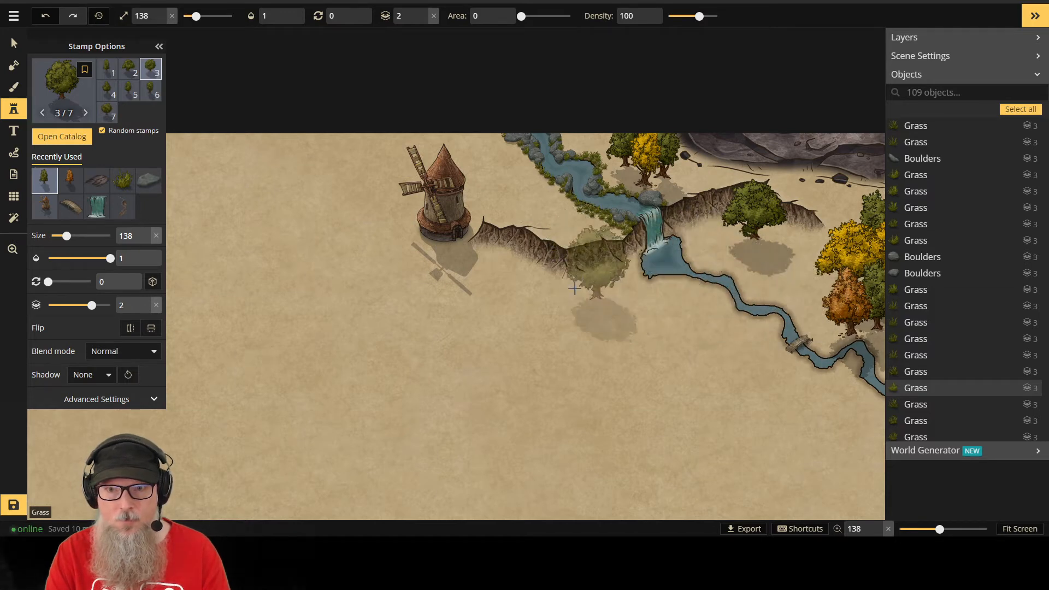
pyautogui.click(573, 221)
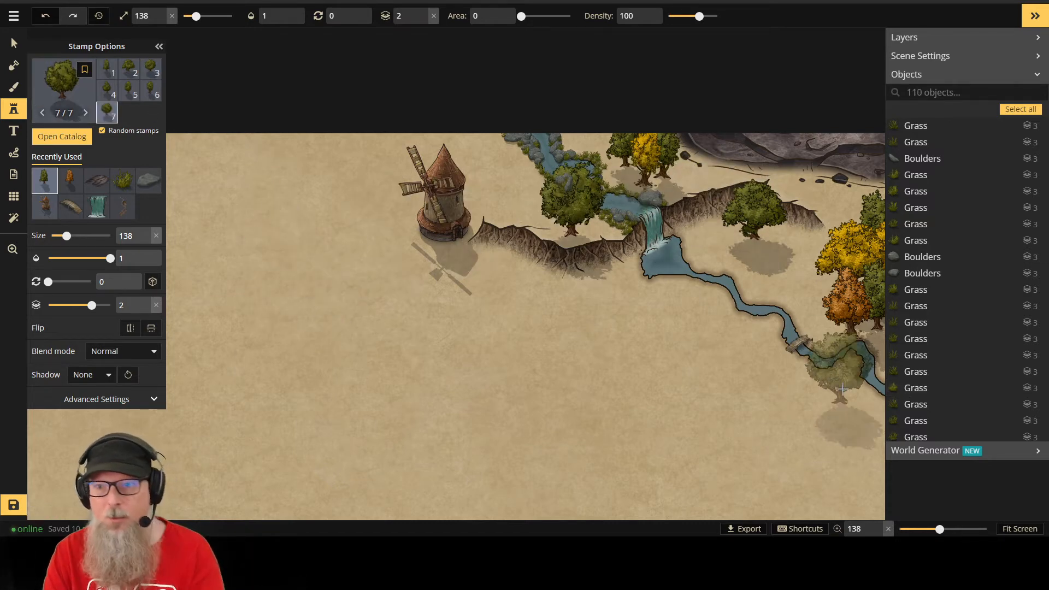
# Step: Choose the fourth deciduous tree stamp and place it at size 138 between the waterfall pool and the tree below the cliff
pyautogui.click(462, 213)
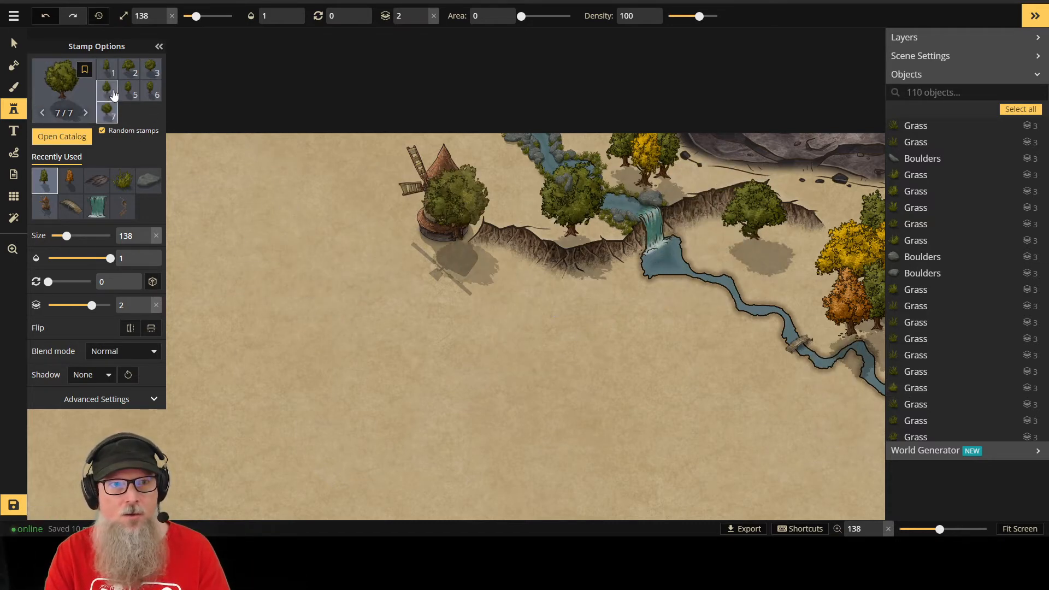
pyautogui.click(107, 91)
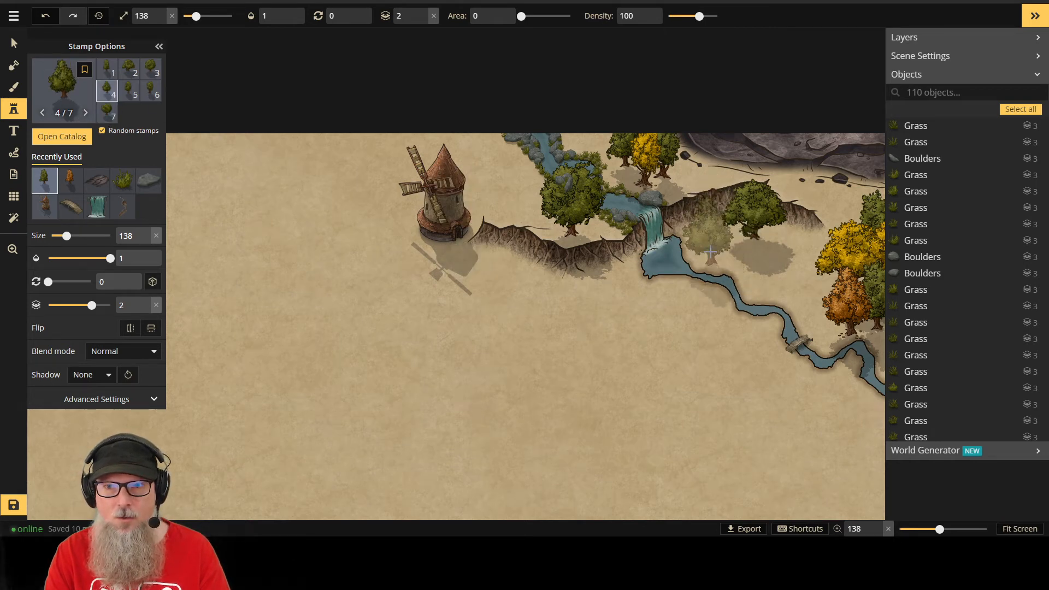
pyautogui.click(710, 245)
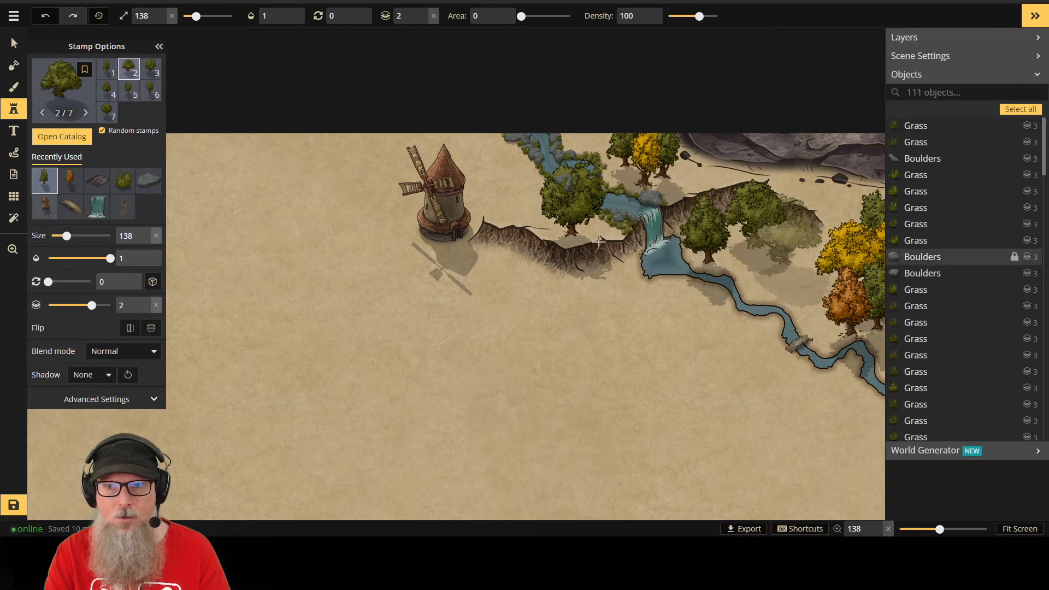
# Step: Select the deciduous tree next to the waterfall pool and reduce it to size 115
pyautogui.click(14, 43)
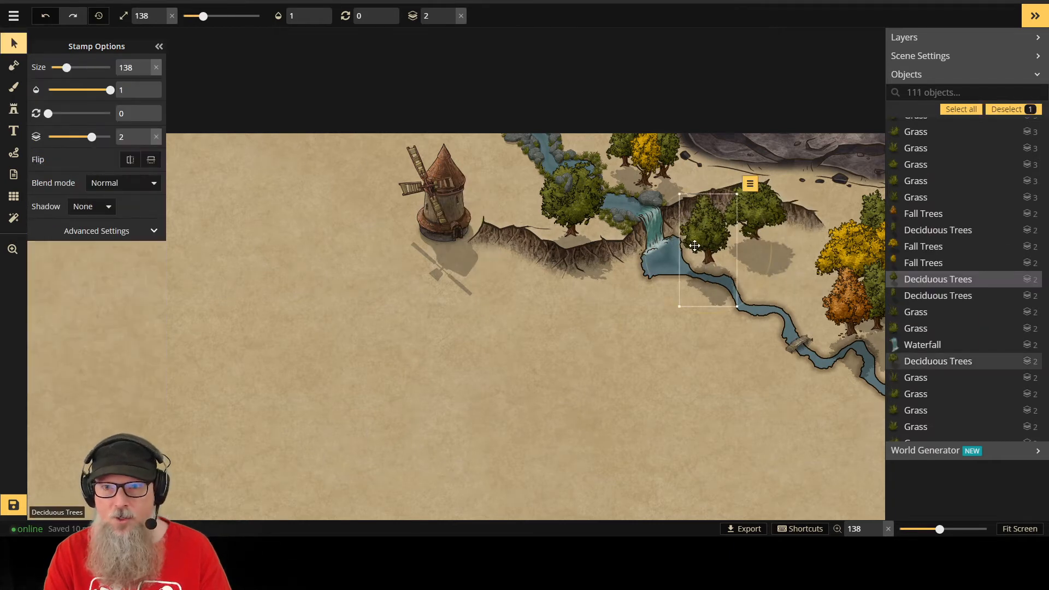
pyautogui.press('[')
pyautogui.press('[')
pyautogui.press('[')
pyautogui.press('[')
pyautogui.press('[')
pyautogui.press('[')
pyautogui.press('[')
pyautogui.press('[')
pyautogui.press('[')
pyautogui.press('[')
pyautogui.press('[')
pyautogui.press('[')
pyautogui.press('[')
pyautogui.press('[')
pyautogui.press('[')
pyautogui.press('[')
pyautogui.press('[')
pyautogui.press('[')
pyautogui.press('[')
pyautogui.press('[')
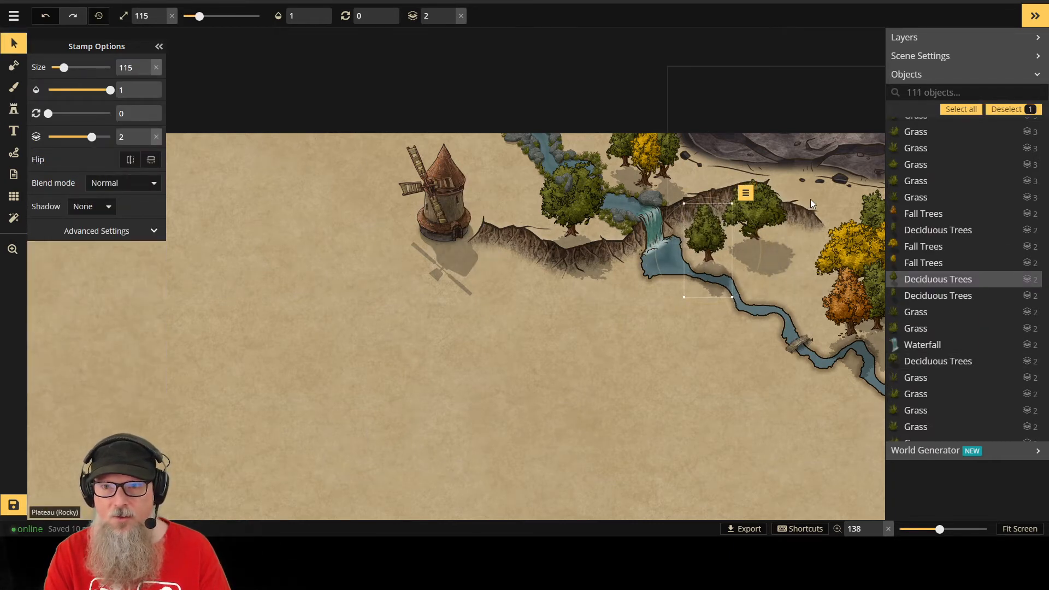
# Step: Select the broad yellow fall tree in the eastern cluster, set its size to 131 and opacity to 1, and nudge it southeast
pyautogui.click(846, 245)
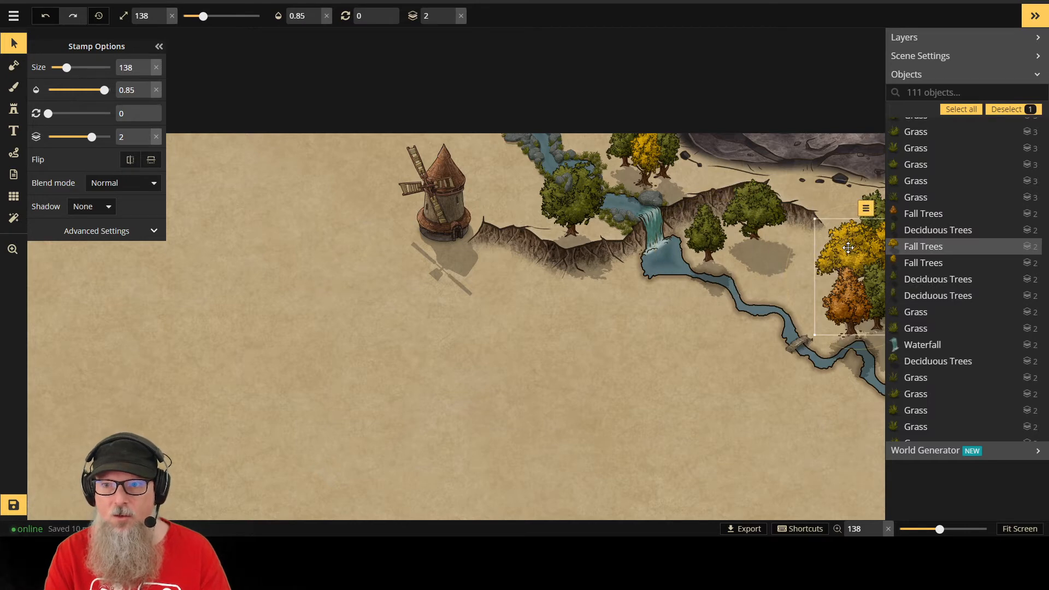
pyautogui.press('[')
pyautogui.press('[')
pyautogui.press('[')
pyautogui.press('[')
pyautogui.press('[')
pyautogui.press('[')
pyautogui.press('[')
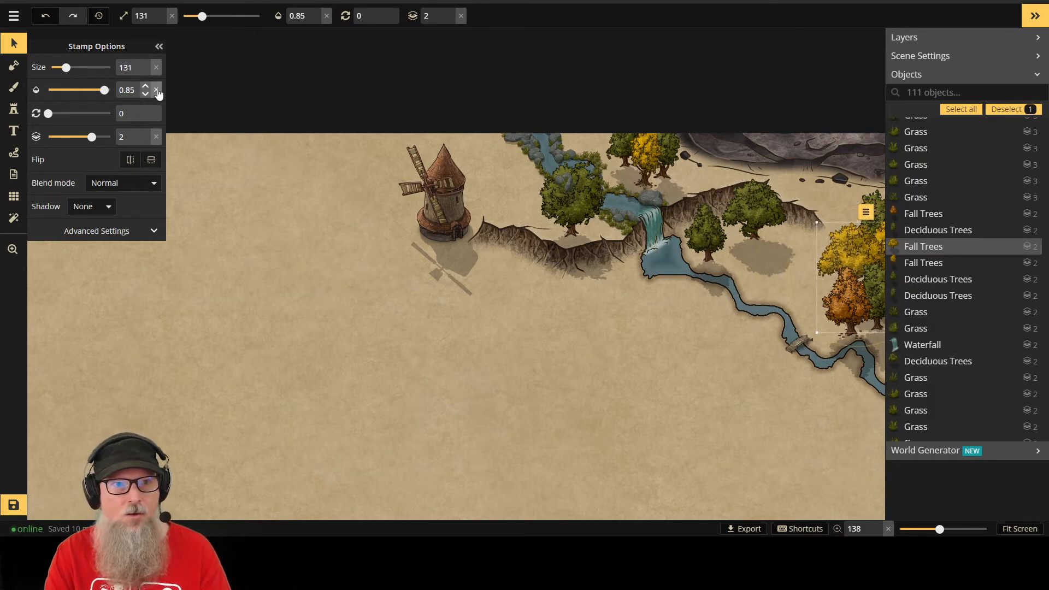
pyautogui.click(156, 91)
pyautogui.moveTo(847, 241); pyautogui.dragTo(853, 249)
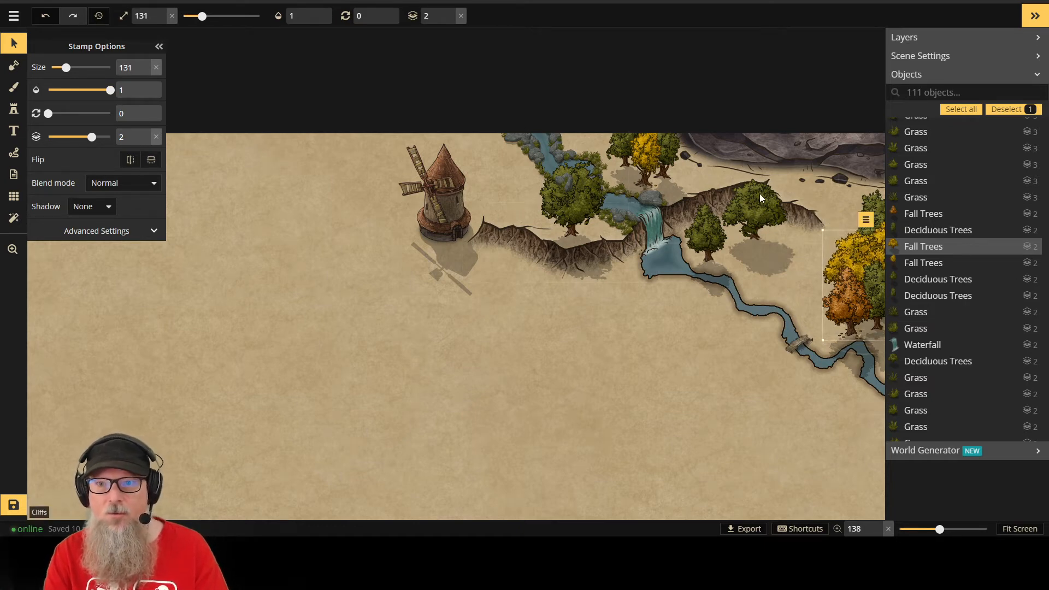
# Step: Place the fifth fall tree stamp between the two deciduous trees below the cliff and an orange one to its east, both at size 79
pyautogui.click(14, 110)
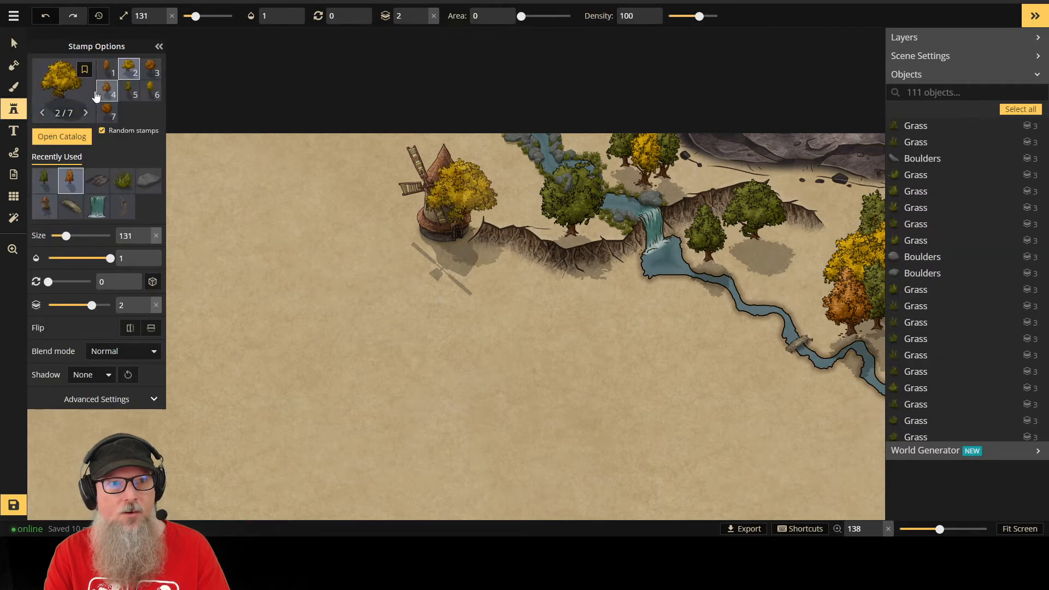
pyautogui.click(129, 90)
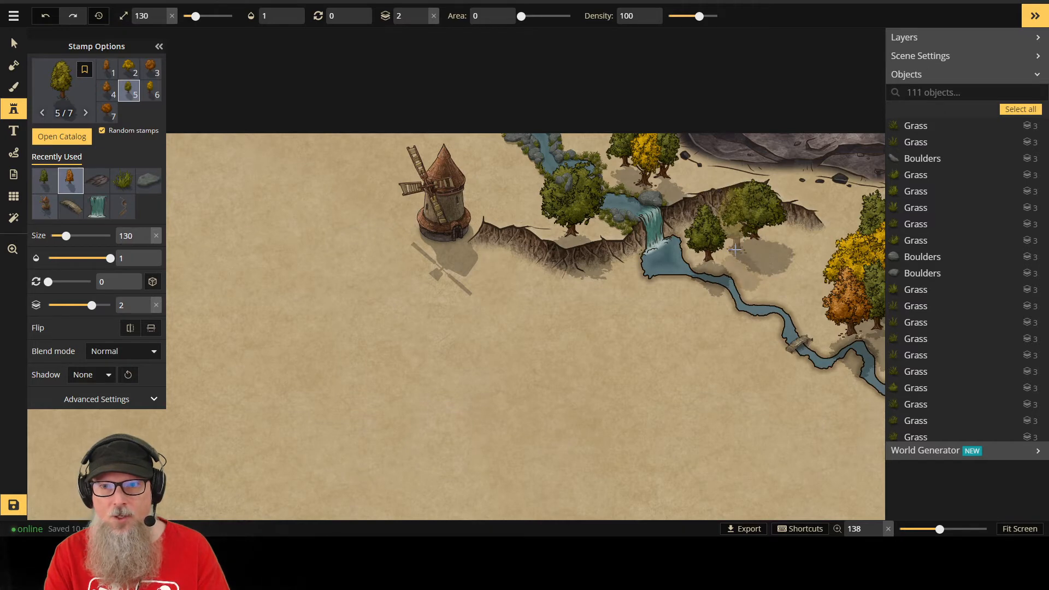
pyautogui.scroll(-10, 733, 250)
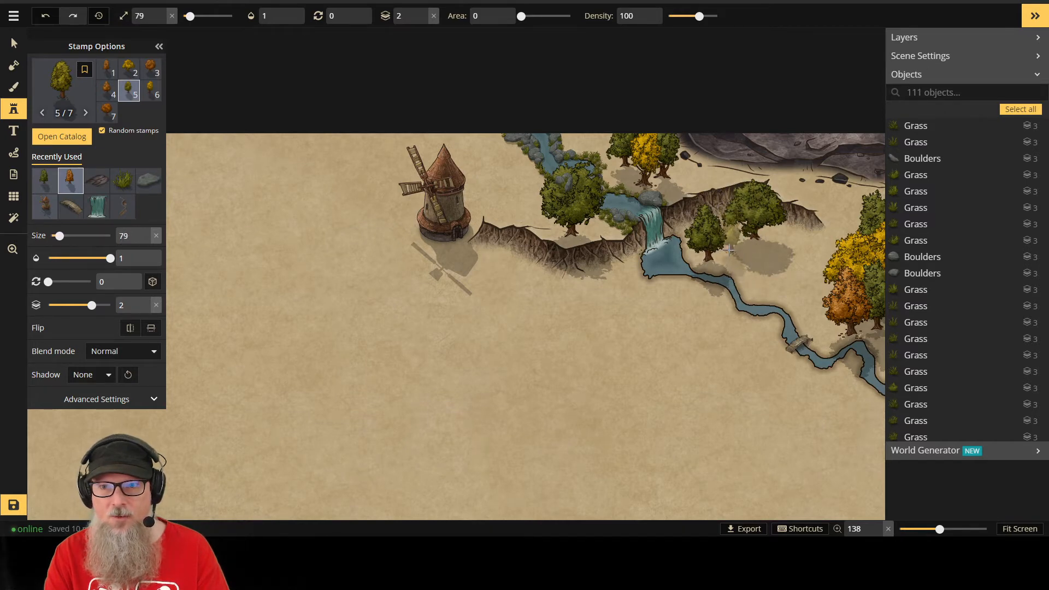
pyautogui.click(730, 250)
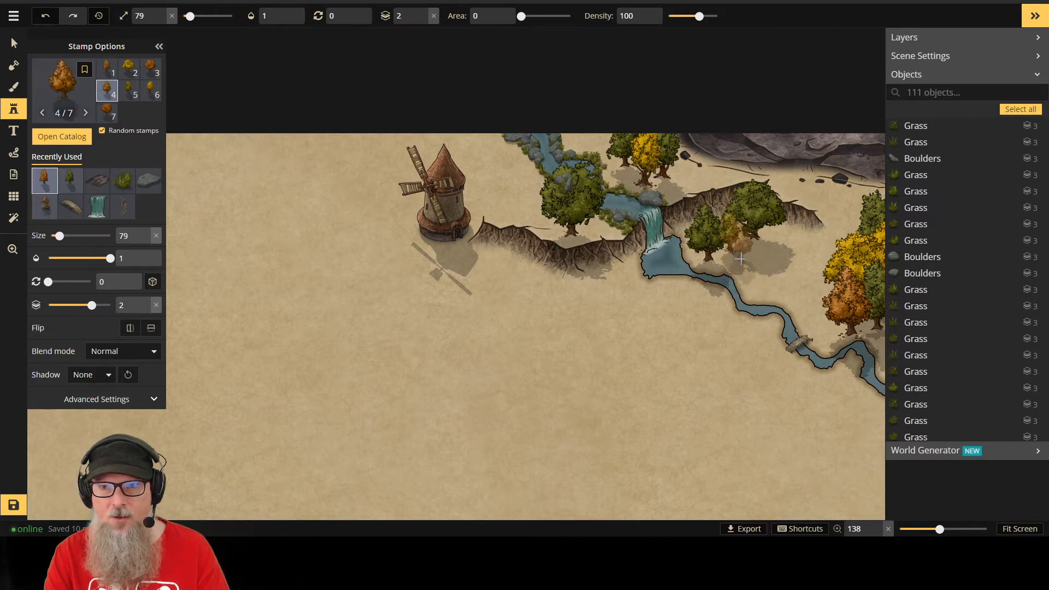
pyautogui.click(771, 250)
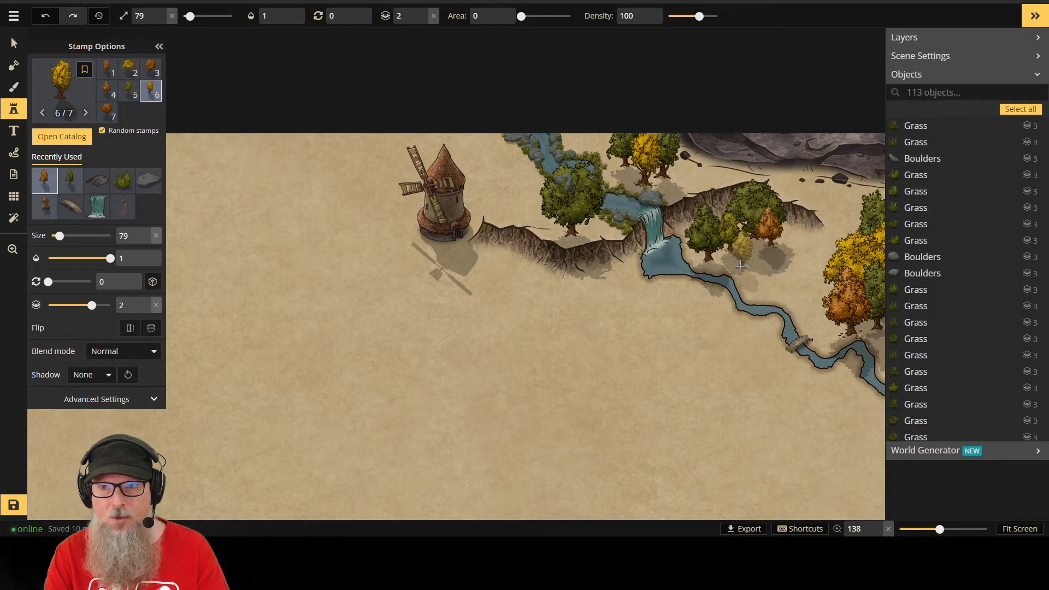
# Step: Place a yellow fall tree at size 60 between the two small fall trees below the cliff
pyautogui.scroll(-1, 746, 257)
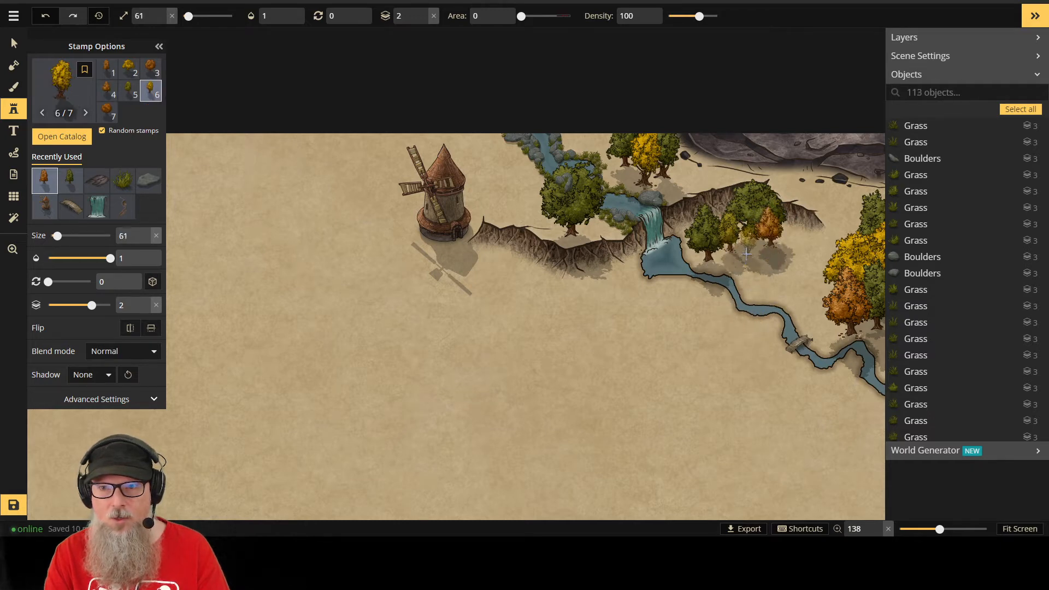
pyautogui.click(746, 254)
pyautogui.scroll(-1, 746, 253)
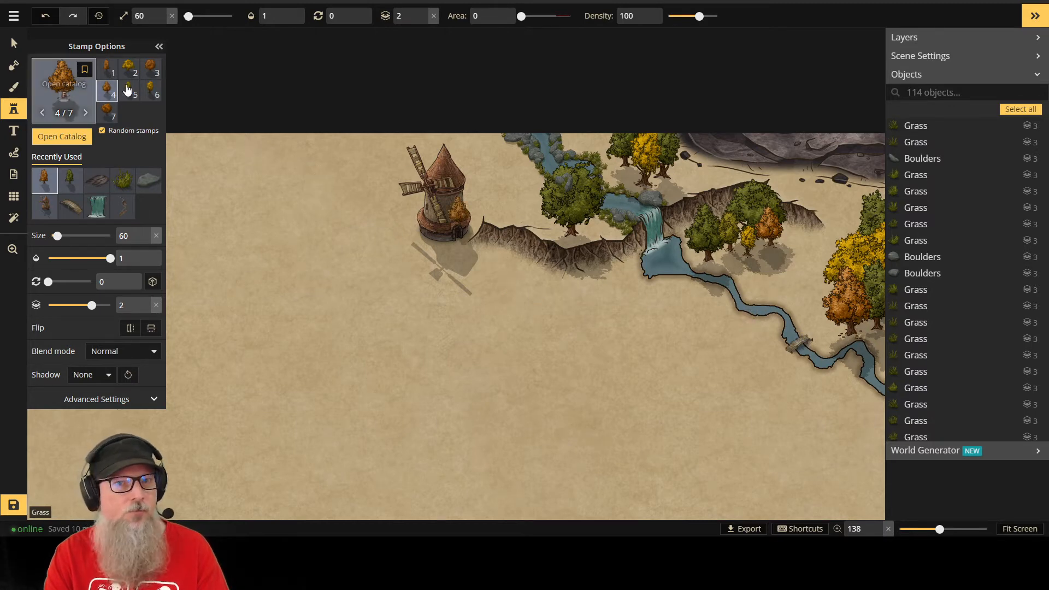
# Step: Select the small yellow fall tree and move it slightly northwest so it tucks in behind the neighbouring trees
pyautogui.click(14, 44)
pyautogui.click(748, 233)
pyautogui.scroll(4, 747, 231)
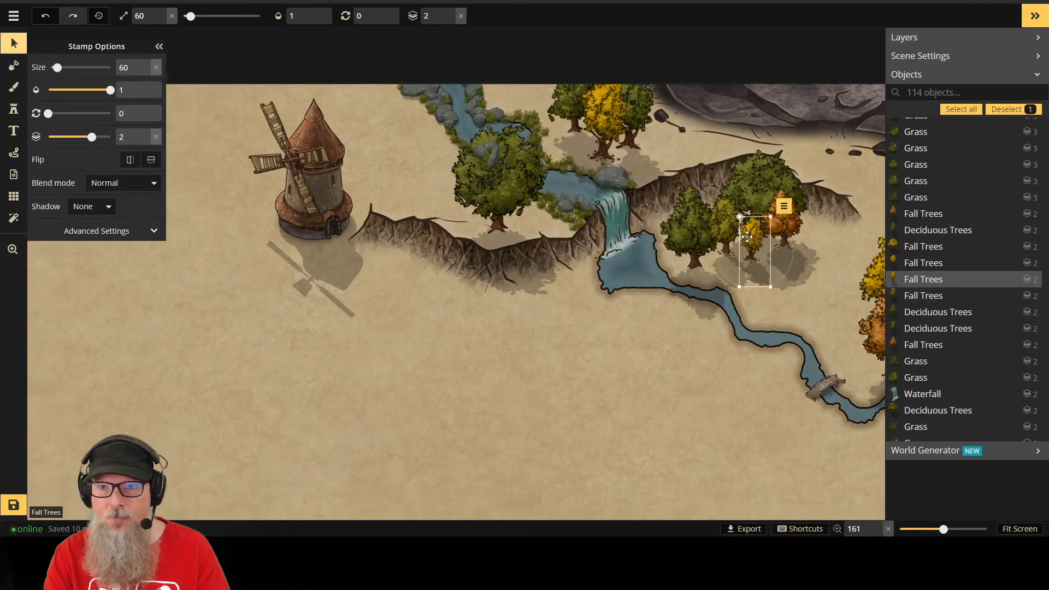
pyautogui.moveTo(747, 231); pyautogui.dragTo(740, 227)
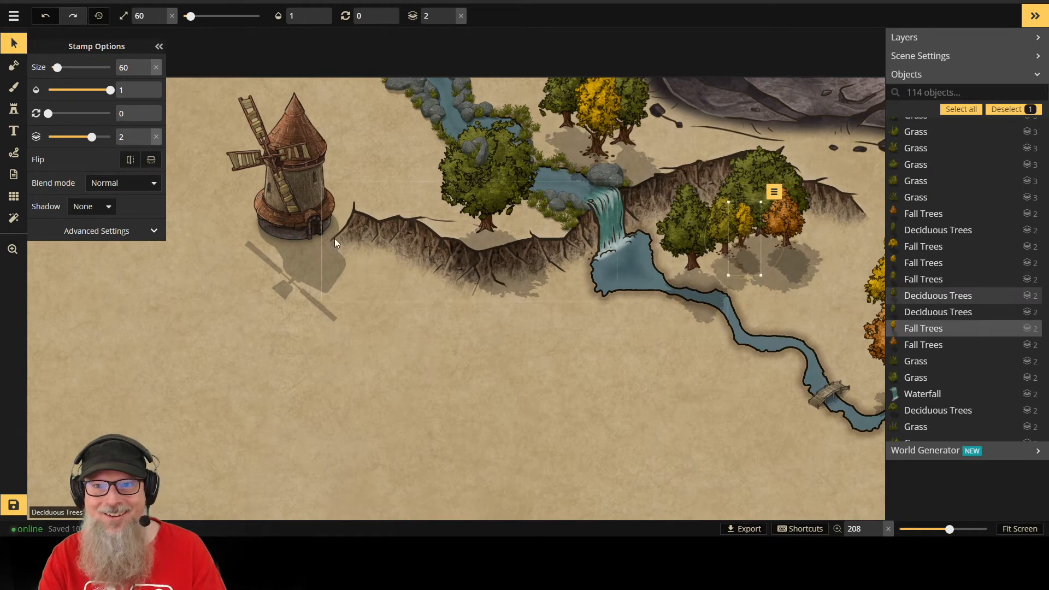
# Step: Search the stamp catalog for "foilage" and for "fall", and load the Forest set of top-down Fall Tree foliage stamps
pyautogui.click(15, 54)
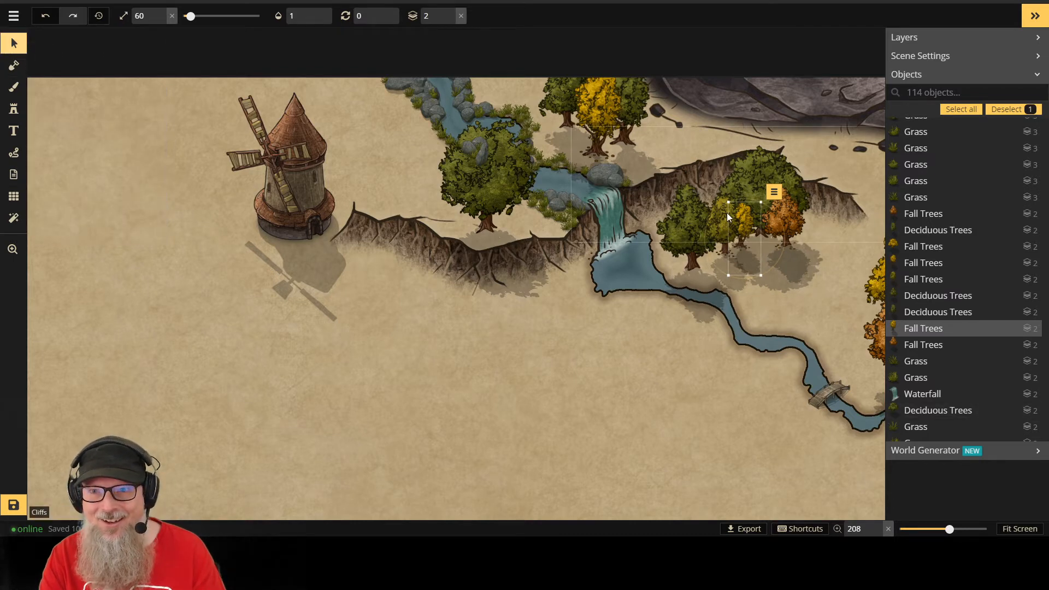
pyautogui.click(14, 131)
pyautogui.click(13, 108)
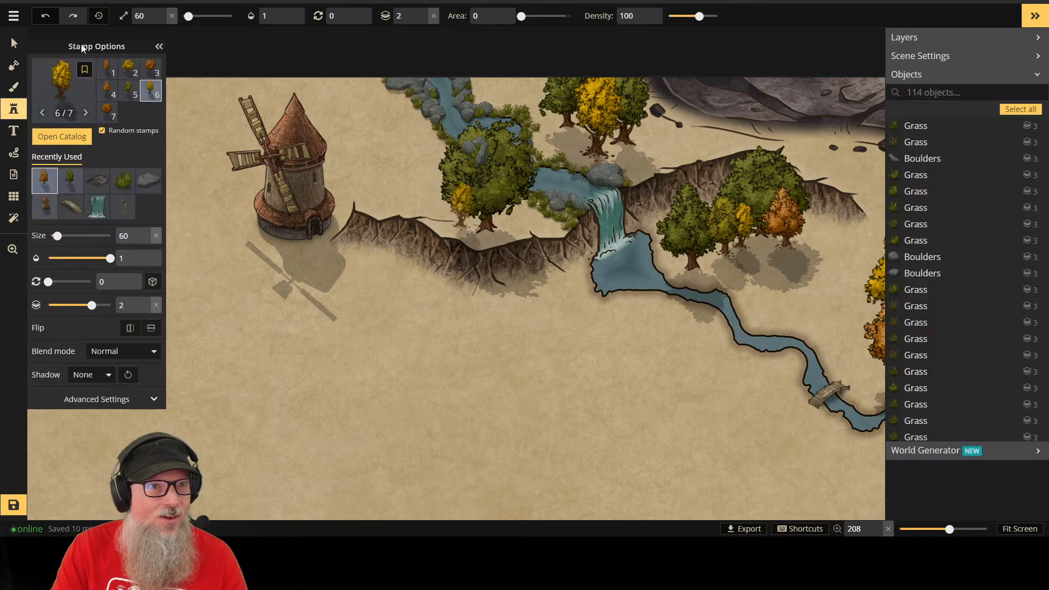
pyautogui.click(62, 136)
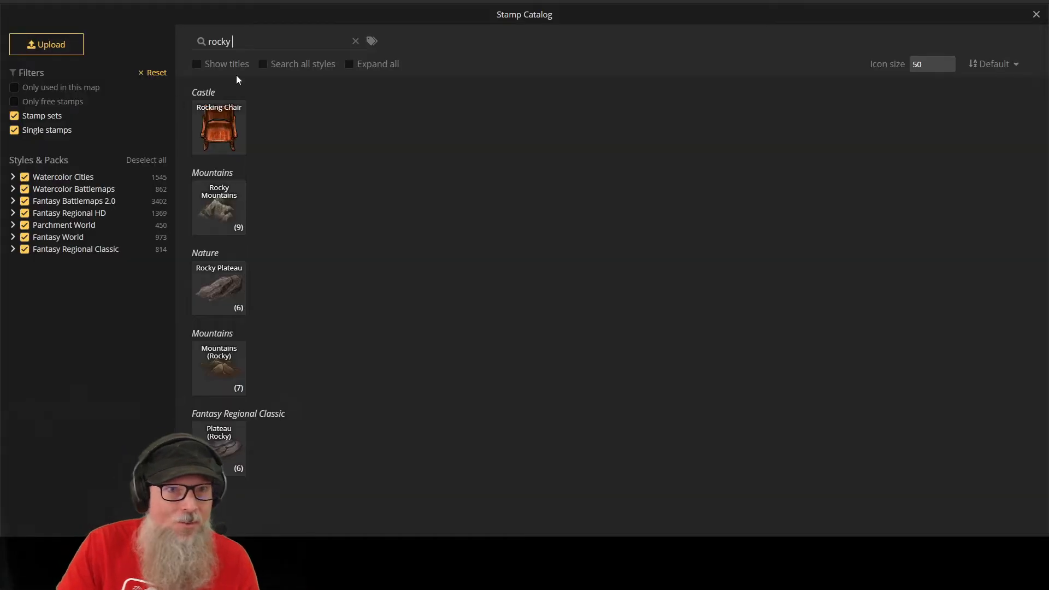
pyautogui.write('foilage')
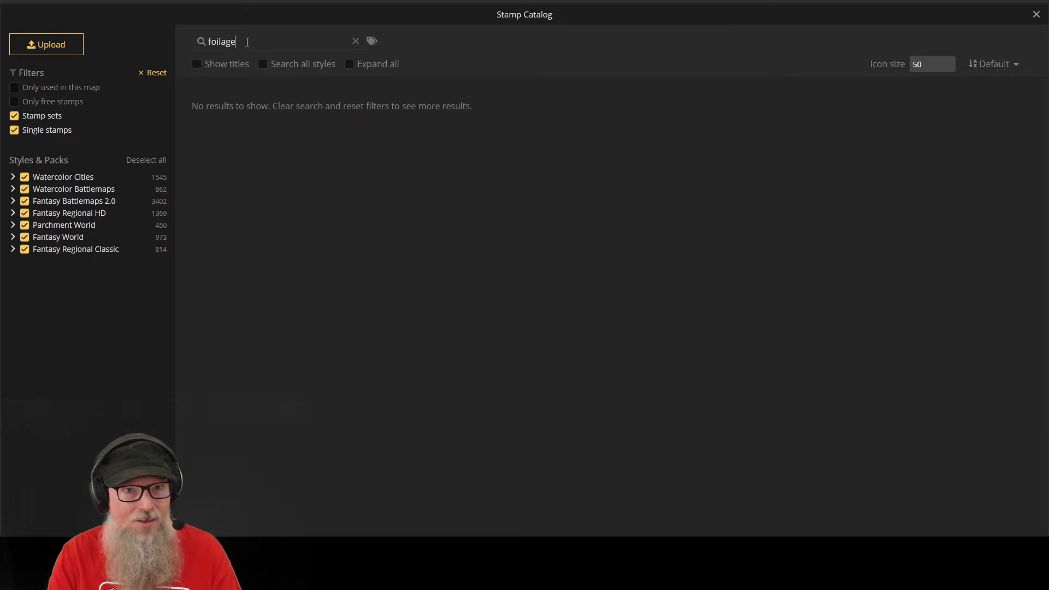
pyautogui.hotkey('ctrl', 'a')
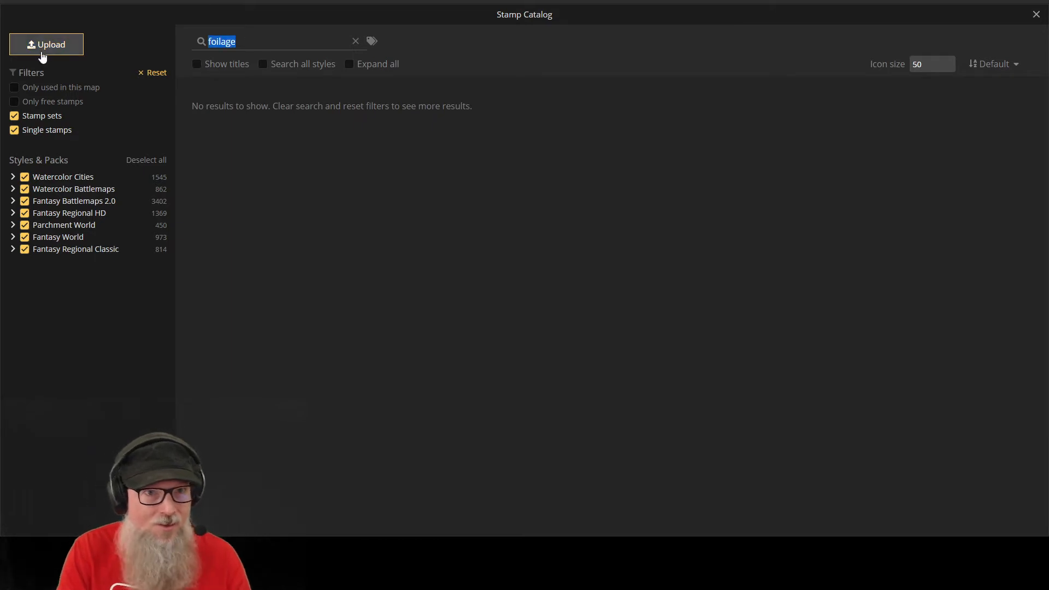
pyautogui.write('fall')
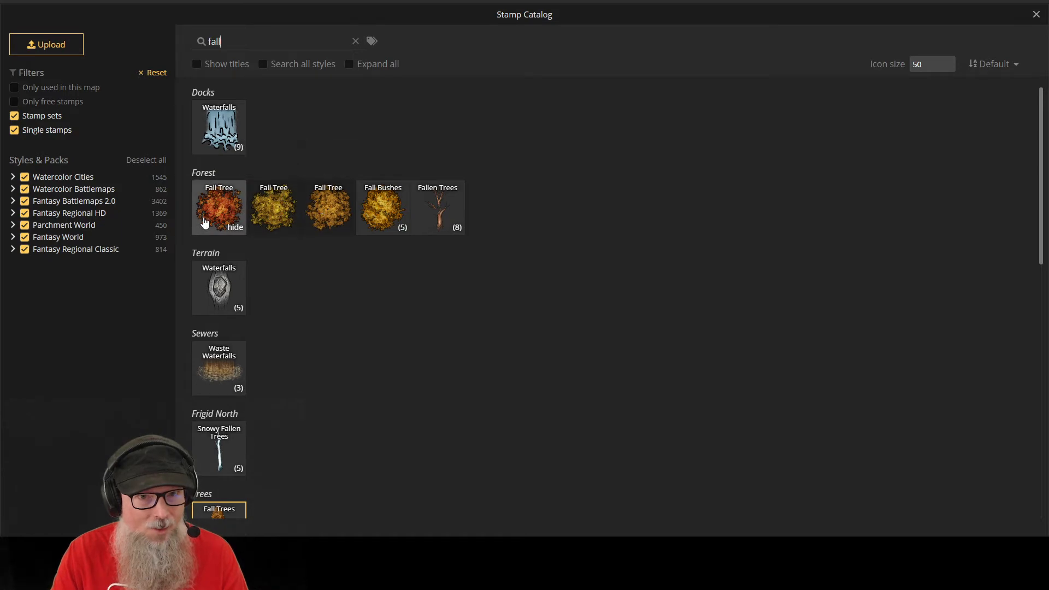
pyautogui.click(295, 214)
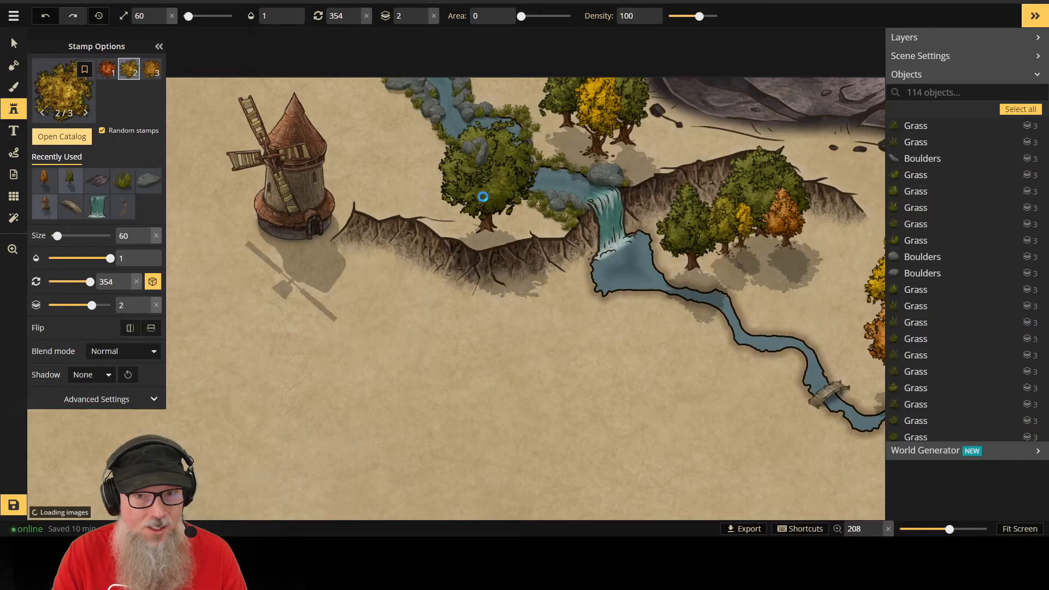
# Step: Place the red fall foliage stamp at size 60 between the two deciduous trees in the cluster below the cliff
pyautogui.click(457, 223)
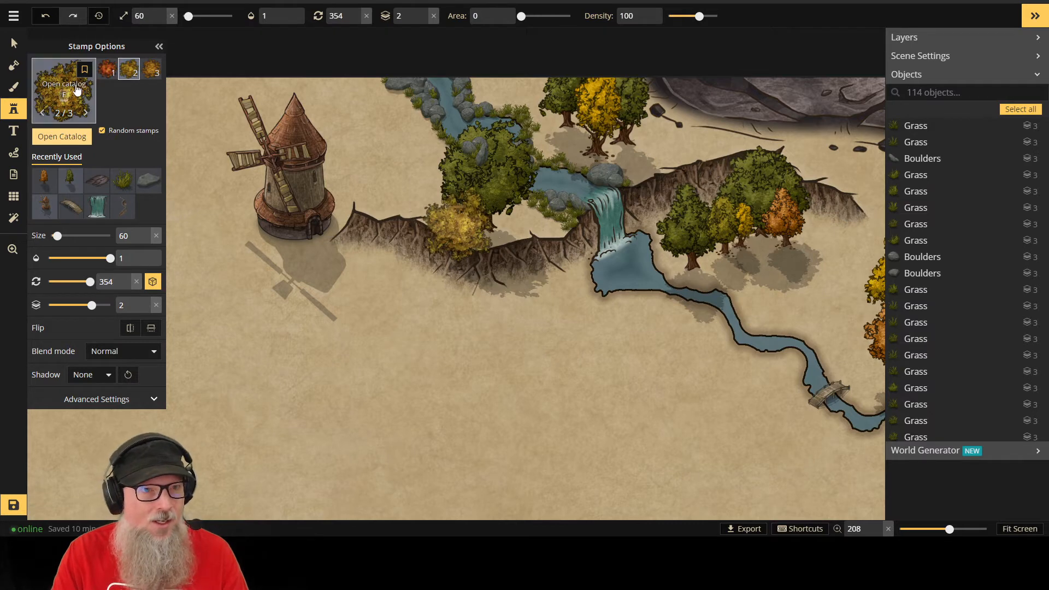
pyautogui.click(107, 73)
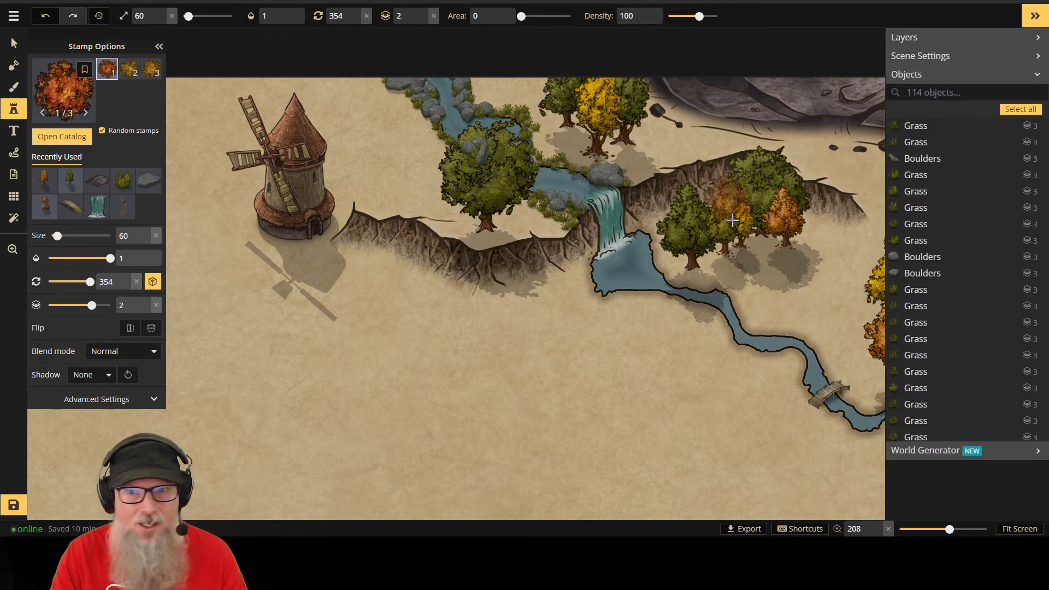
pyautogui.click(711, 195)
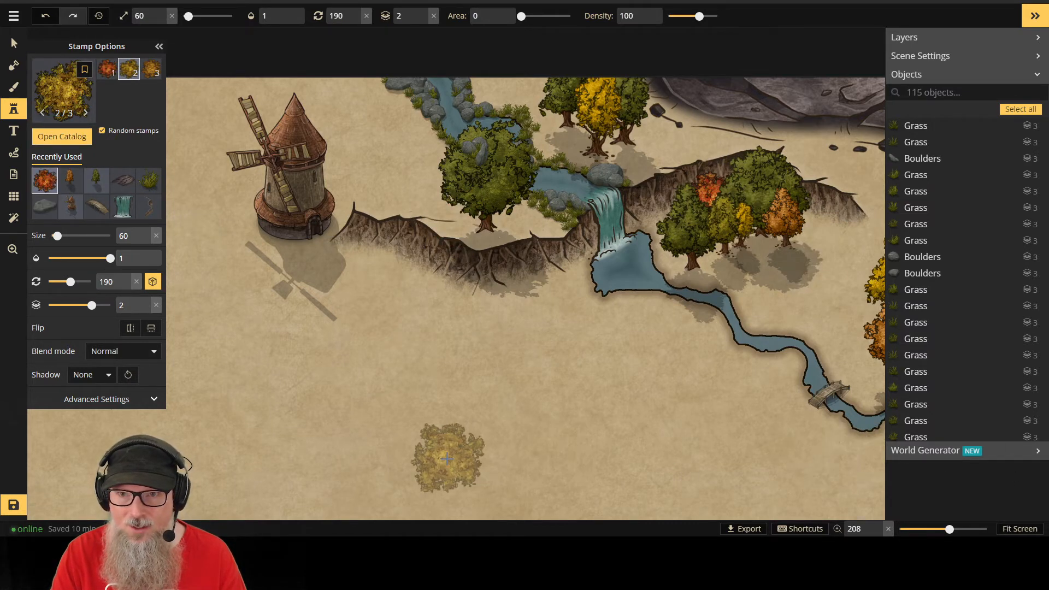
# Step: Add two yellow and one red fall foliage stamps at size 60 and opacity 1 to the tree cluster at the map's eastern edge
pyautogui.scroll(-1, 806, 295)
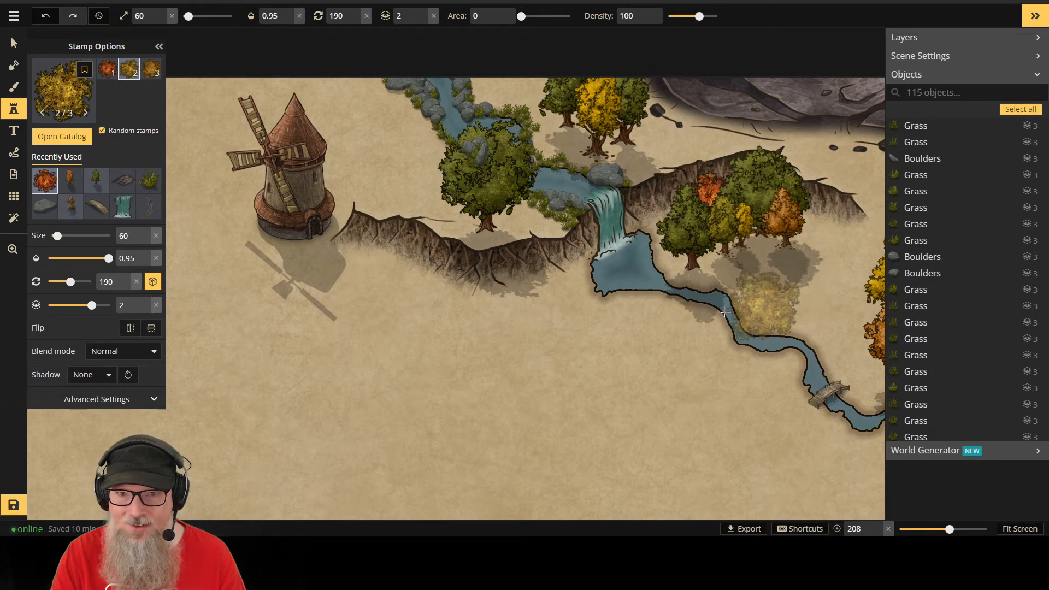
pyautogui.scroll(-2, 776, 333)
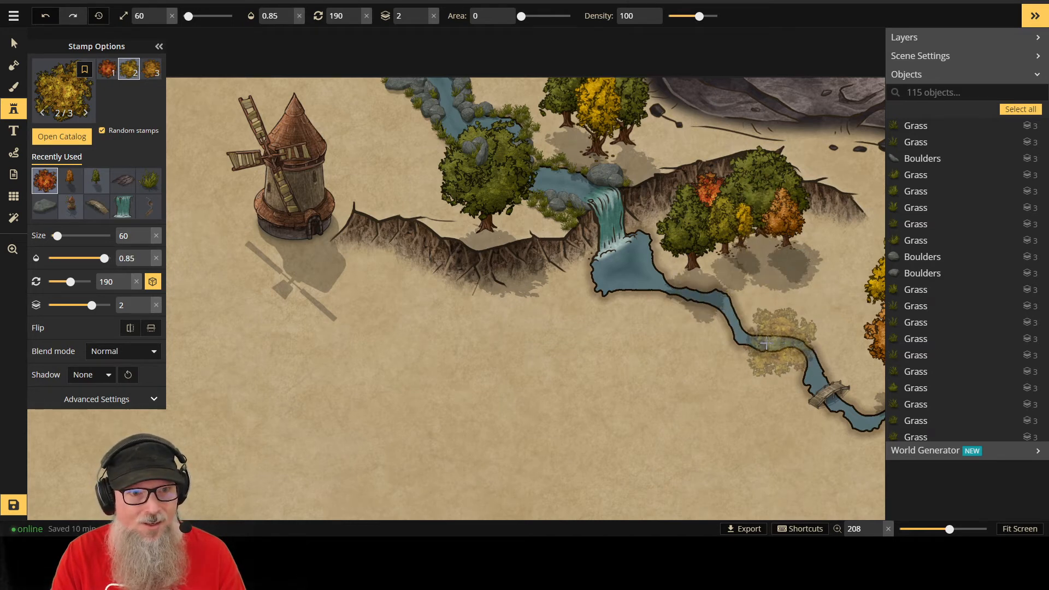
pyautogui.click(156, 259)
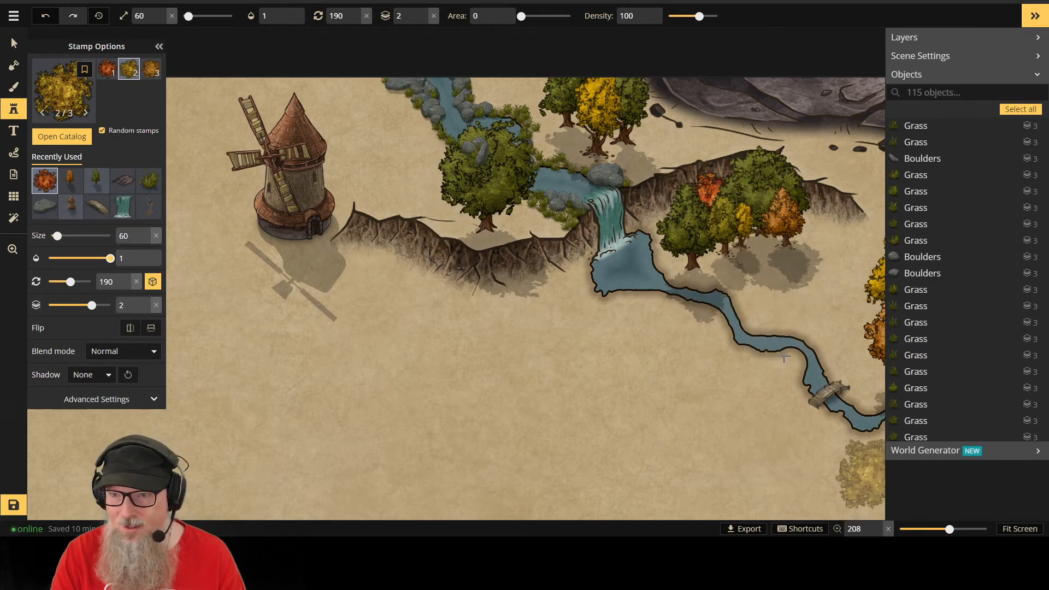
pyautogui.scroll(-3, 866, 331)
pyautogui.scroll(2, 866, 330)
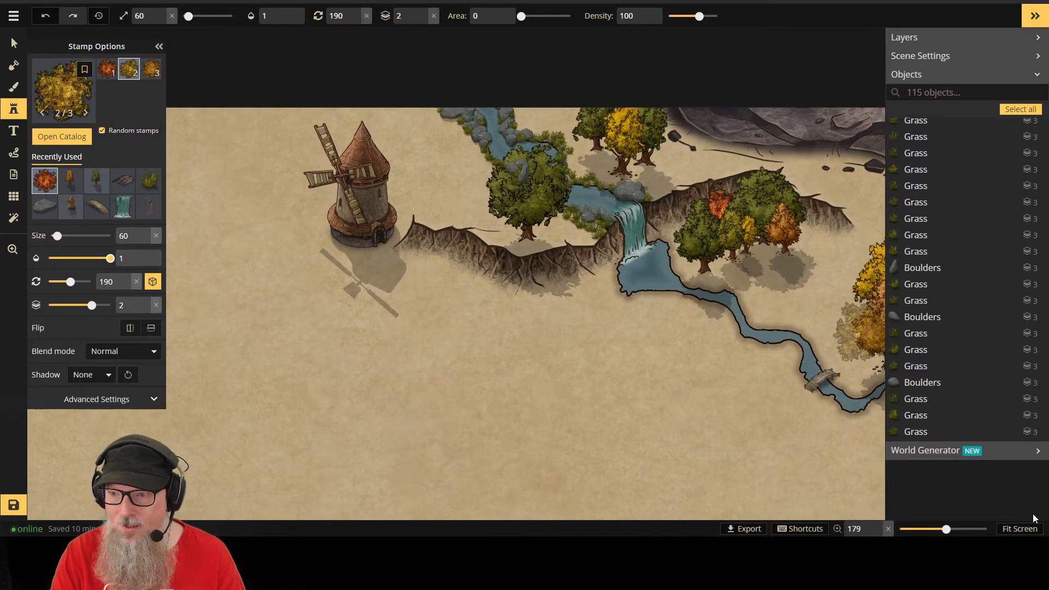
pyautogui.click(1017, 528)
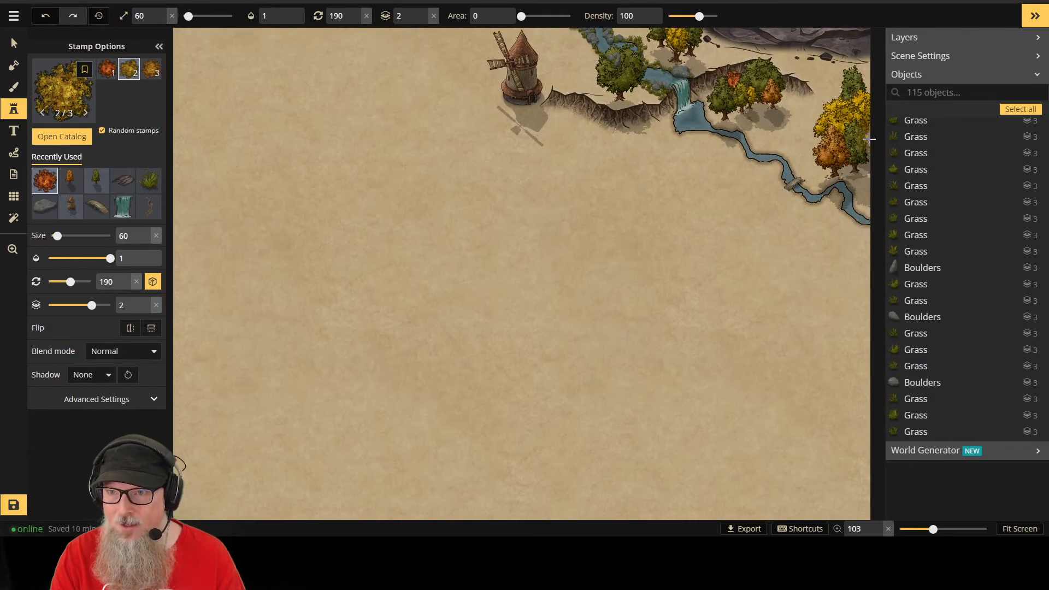
pyautogui.click(867, 112)
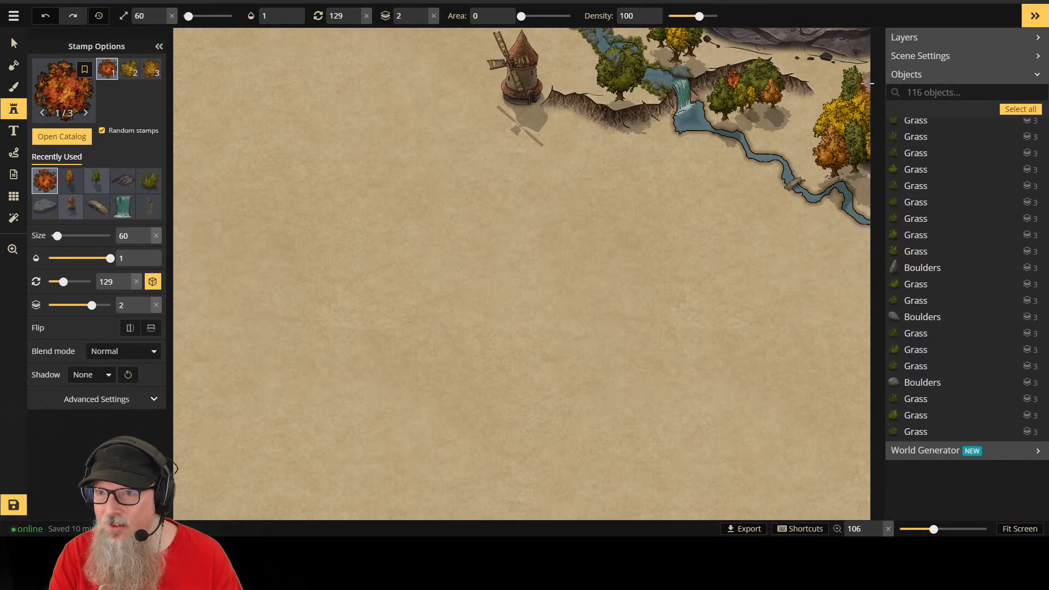
pyautogui.click(870, 81)
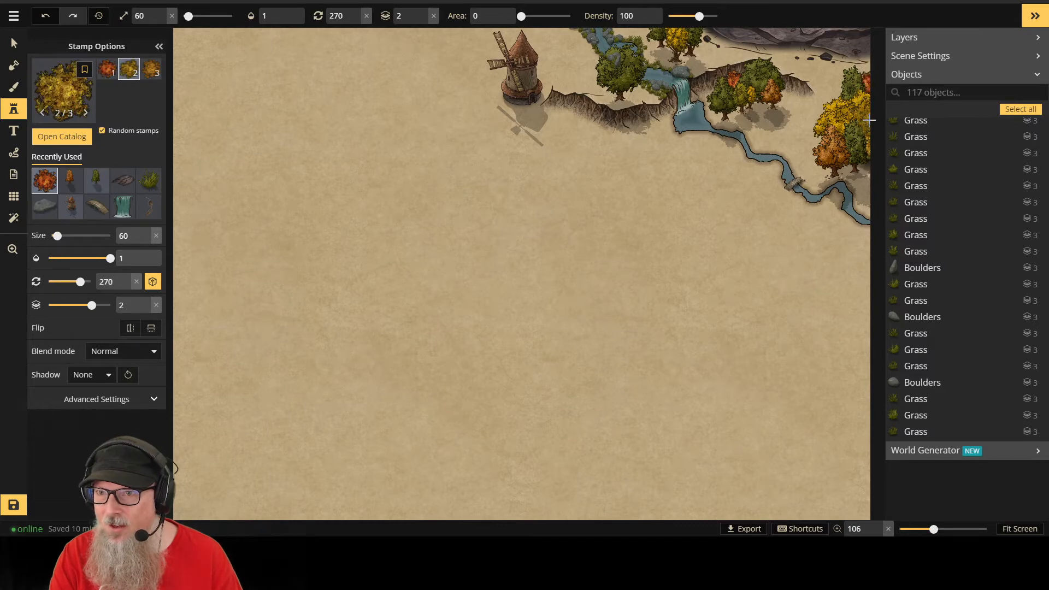
pyautogui.click(877, 255)
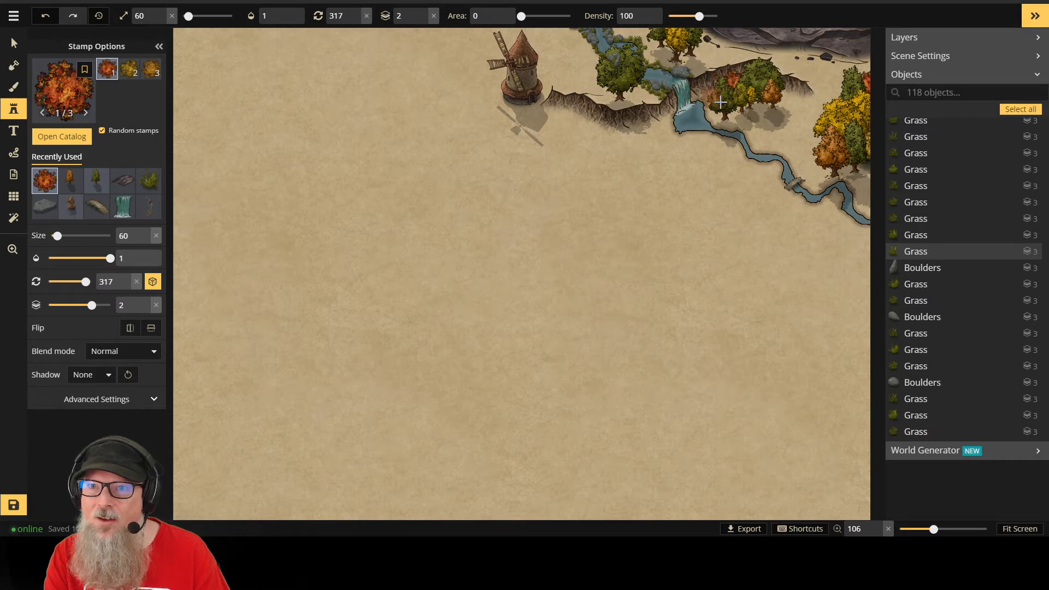
# Step: Try fall foliage on the eastern side of the tree cluster below the cliff, and undo the last two placements
pyautogui.click(760, 94)
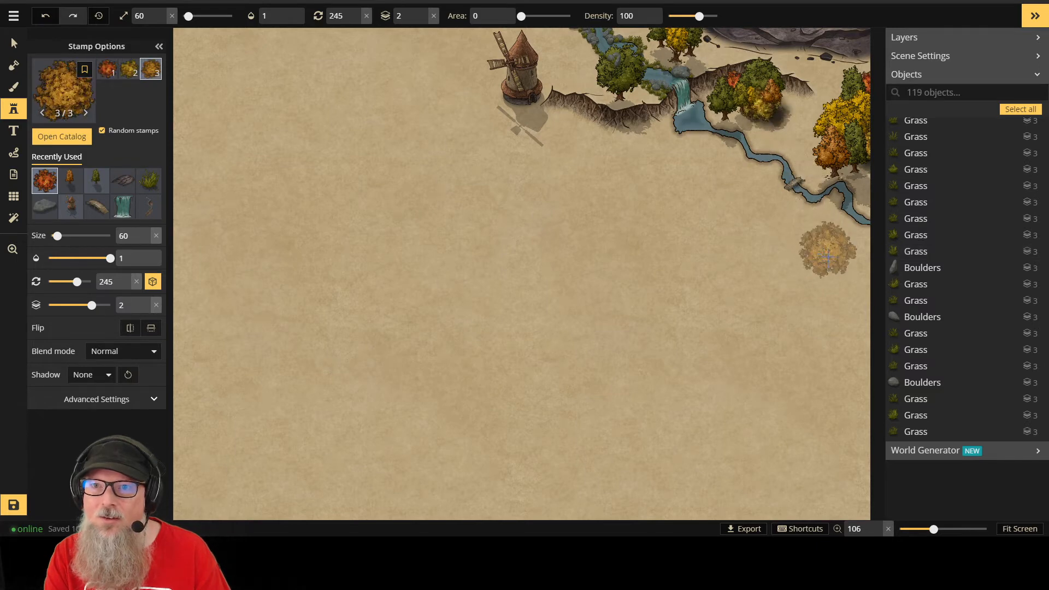
pyautogui.hotkey('ctrl', 'z')
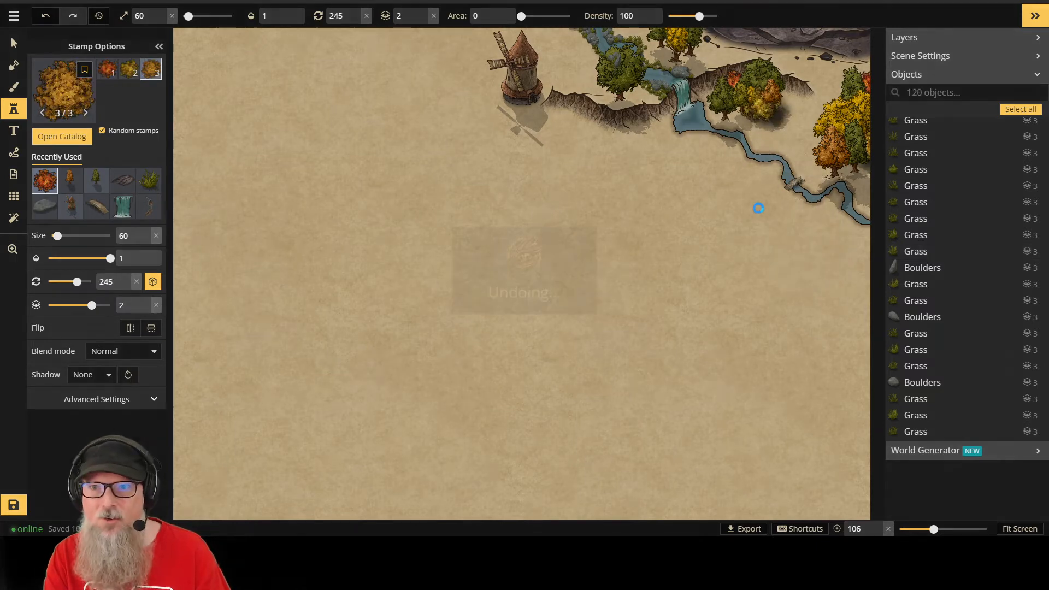
pyautogui.hotkey('ctrl', 'z')
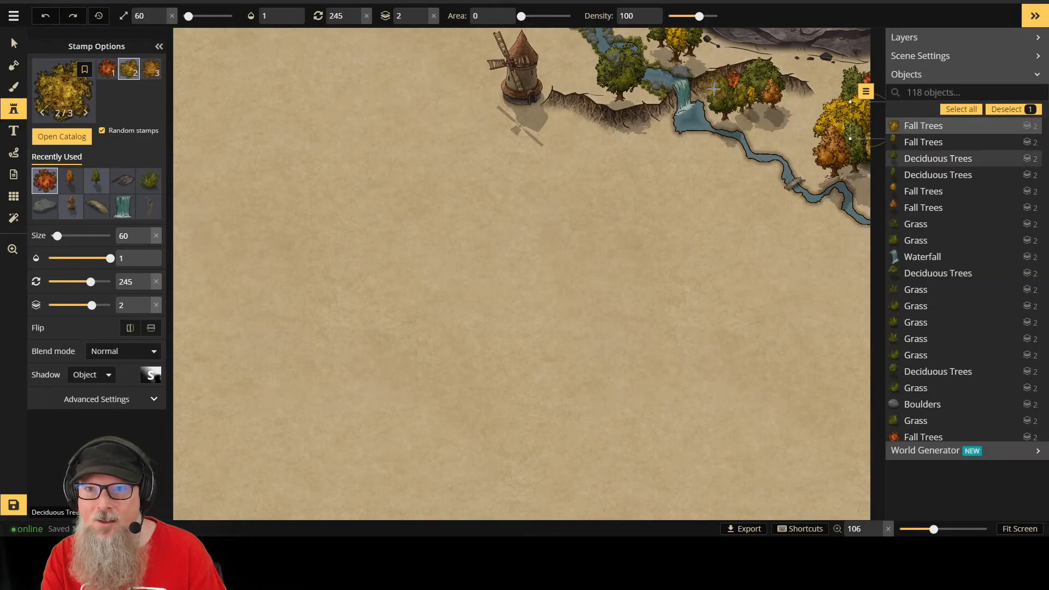
# Step: Add yellow foliage on the west side of the cluster below the cliff and orange-brown foliage at the map's eastern edge, and save the map
pyautogui.click(768, 237)
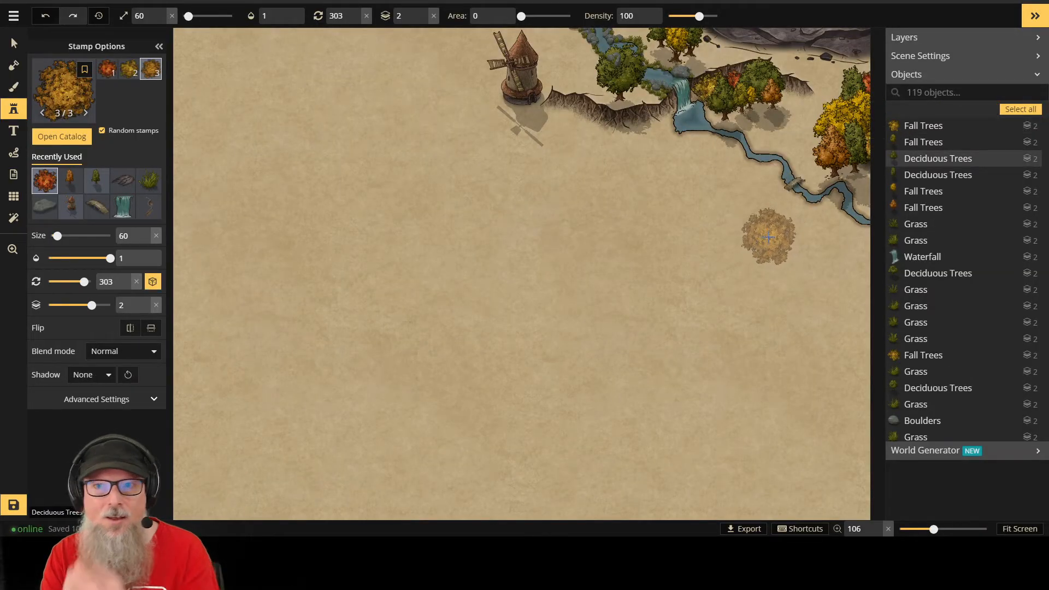
pyautogui.scroll(3, 736, 117)
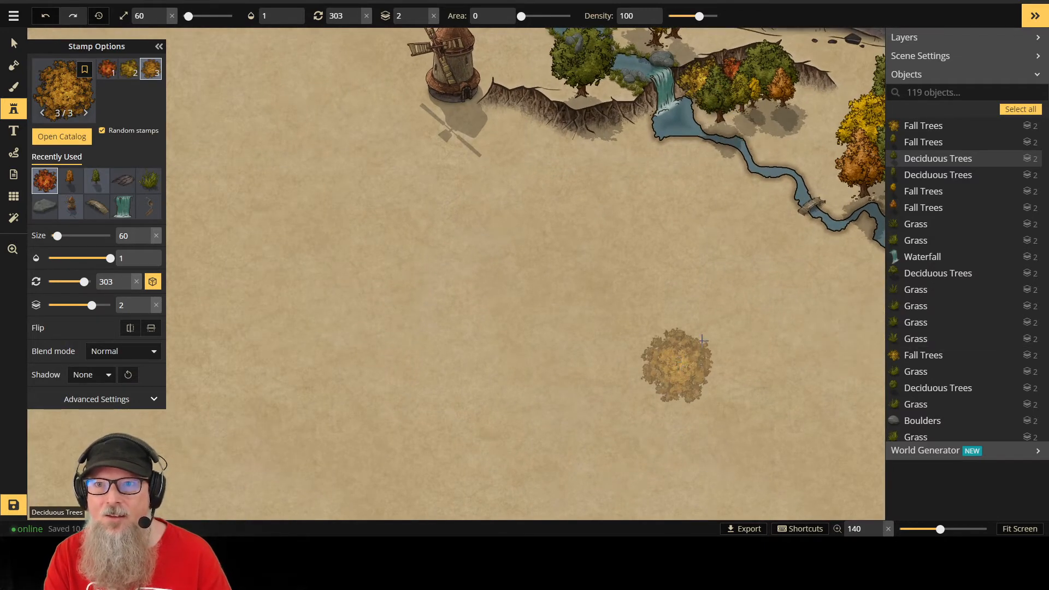
pyautogui.scroll(-2, 743, 286)
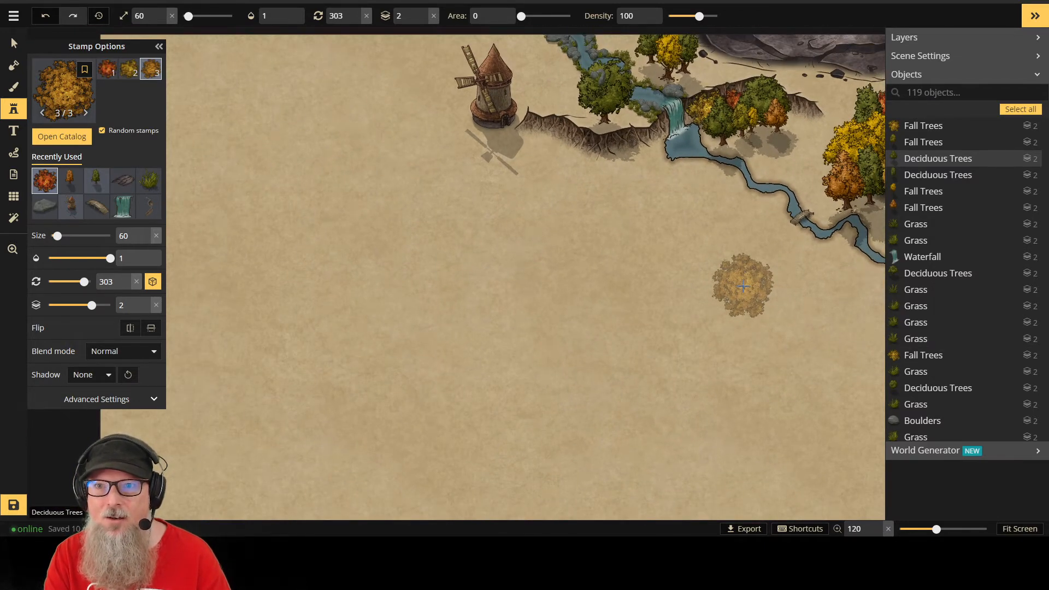
pyautogui.scroll(-3, 831, 281)
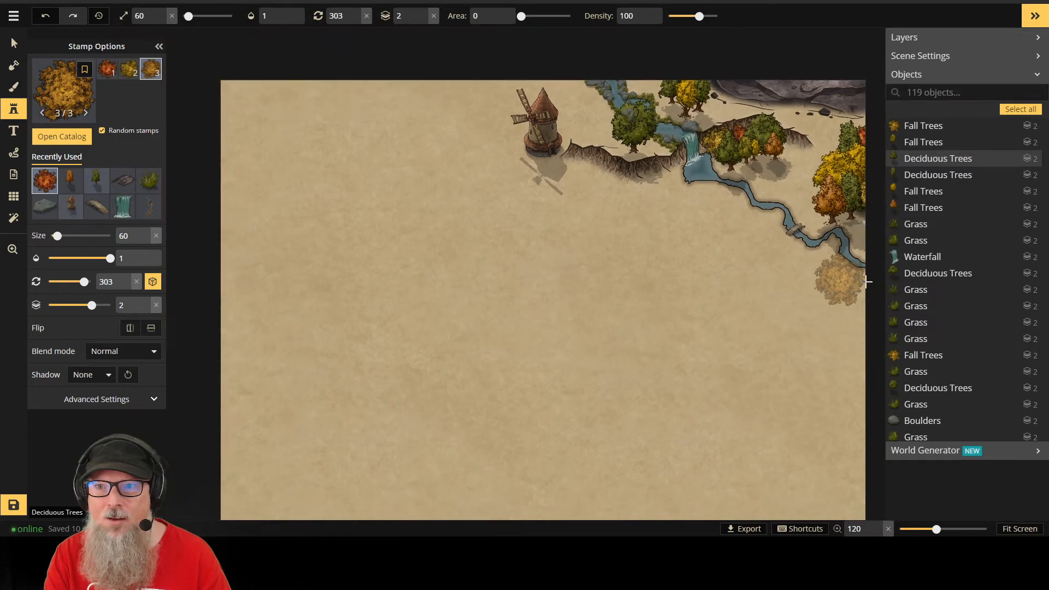
pyautogui.scroll(1, 864, 215)
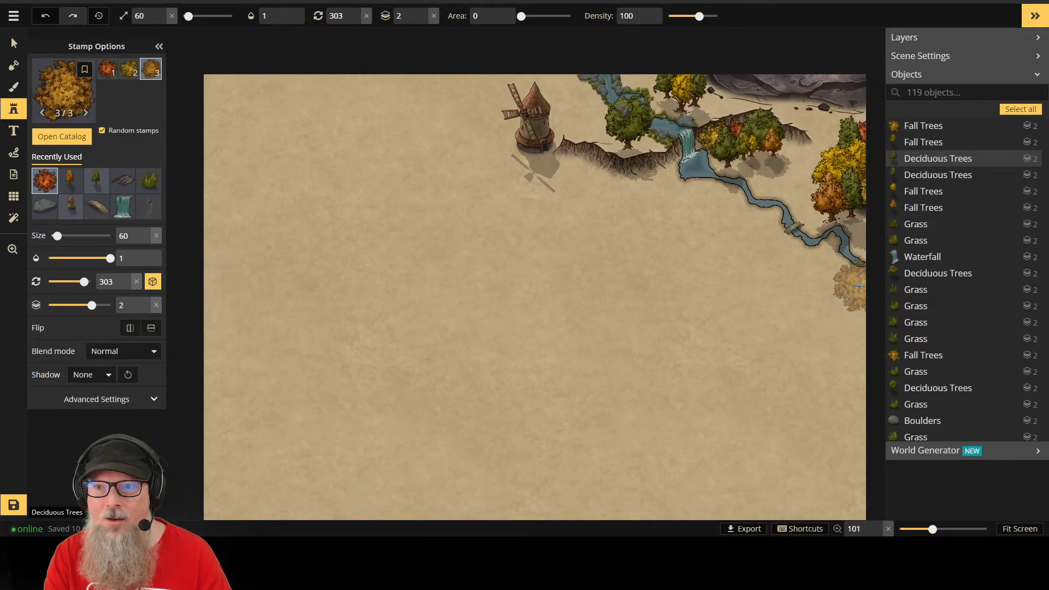
pyautogui.click(867, 217)
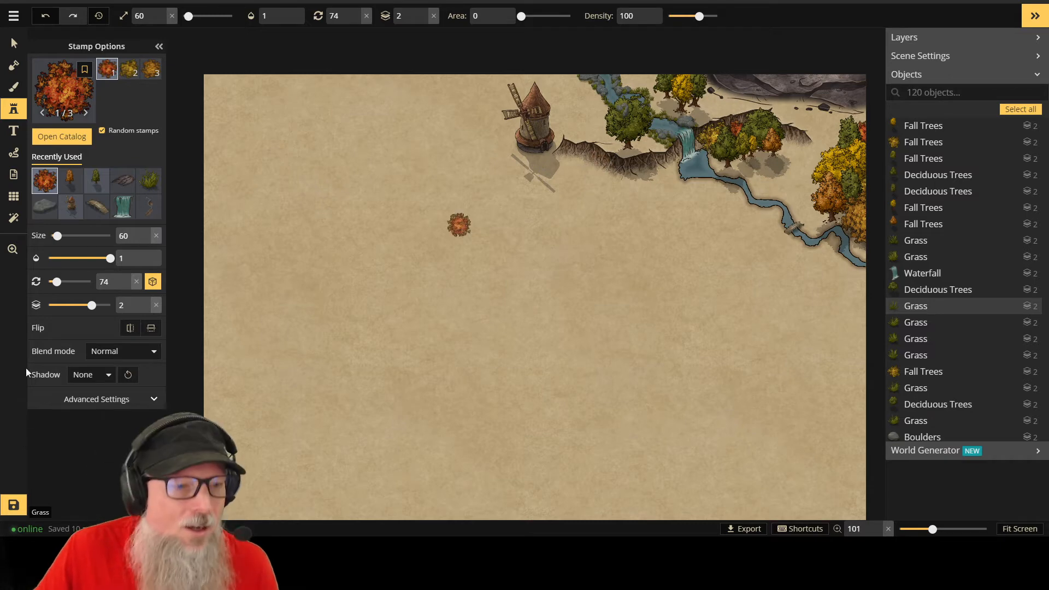
pyautogui.click(10, 508)
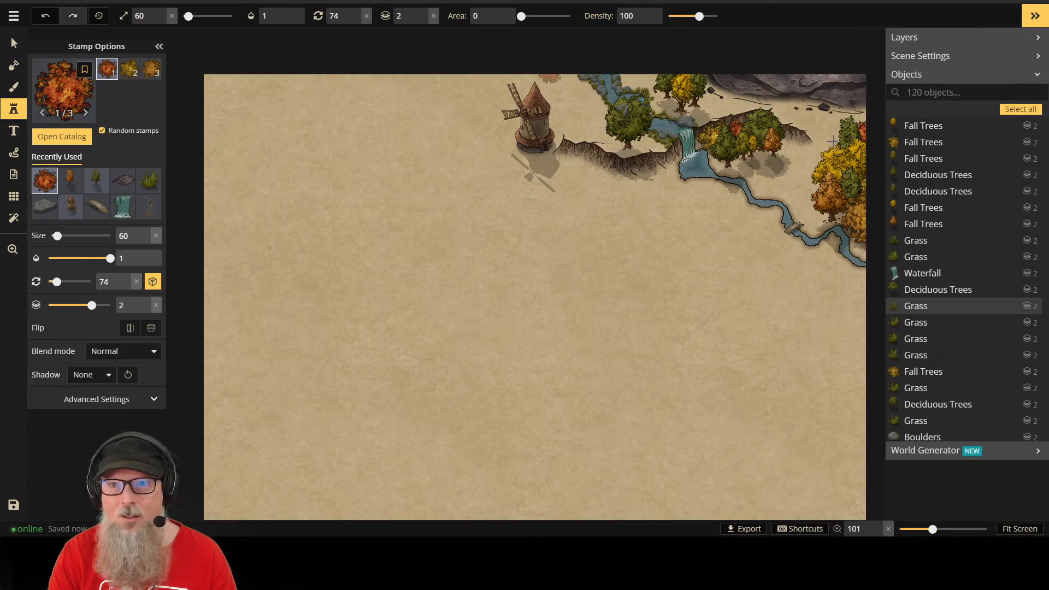
# Step: Raise the large deciduous tree beside the river above the waterfall to layer 3
pyautogui.click(15, 47)
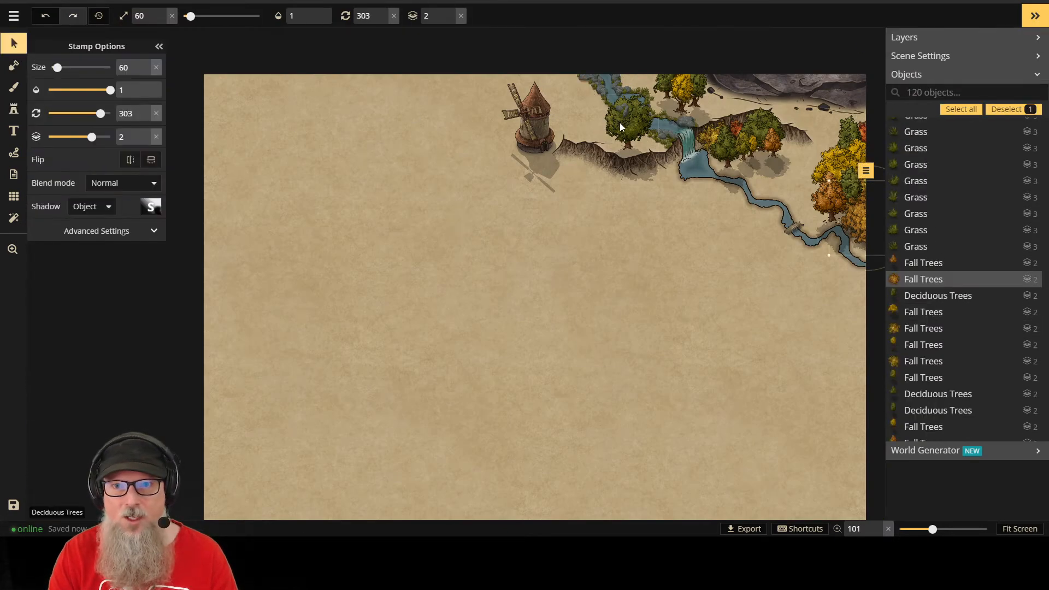
pyautogui.click(620, 122)
pyautogui.click(450, 14)
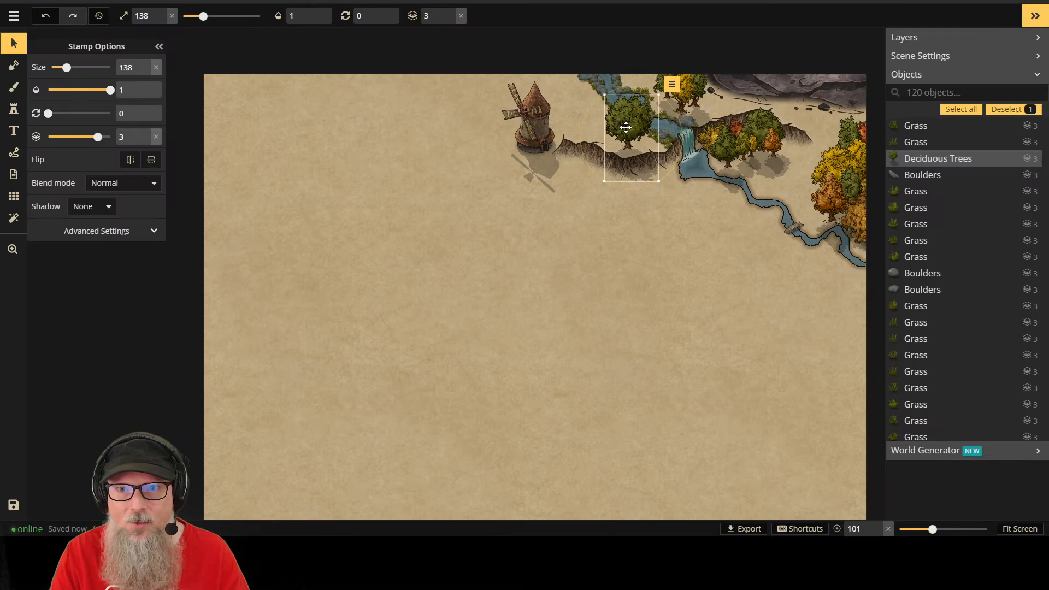
# Step: Pull the large deciduous tree away from the river into the empty southwest of the map and delete it
pyautogui.moveTo(625, 127); pyautogui.dragTo(264, 371)
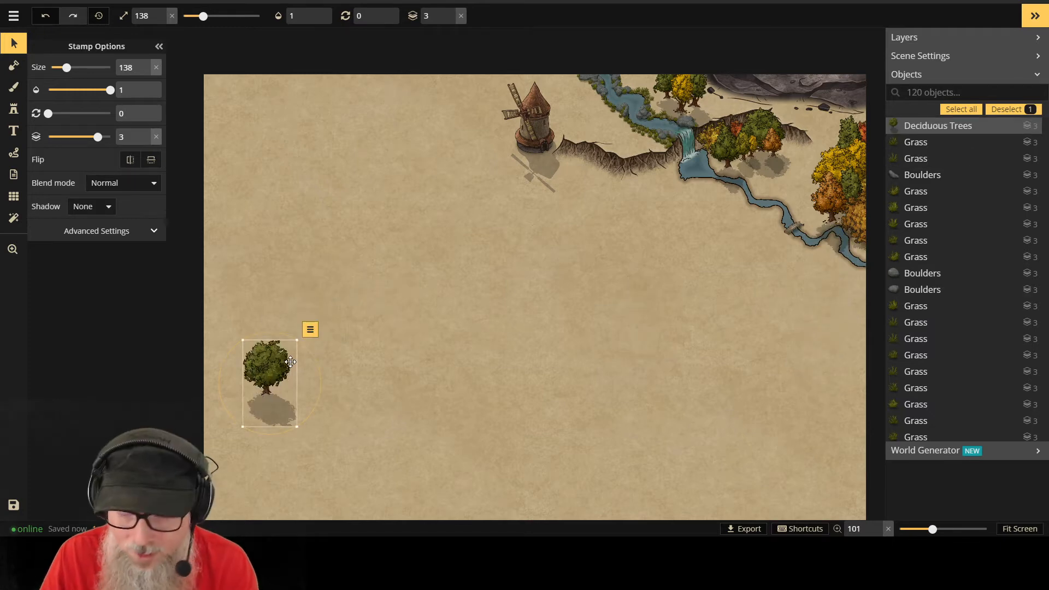
pyautogui.press('Delete')
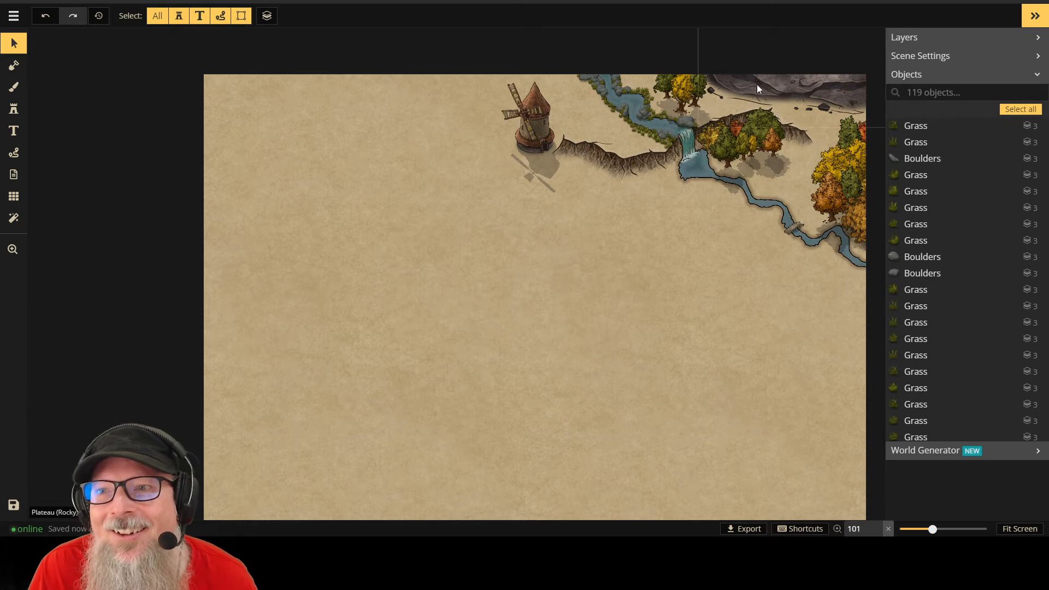
# Step: Place a few boulders on the west side of the waterfall's foot, reducing the stamp from size 38 to 25
pyautogui.scroll(5, 756, 85)
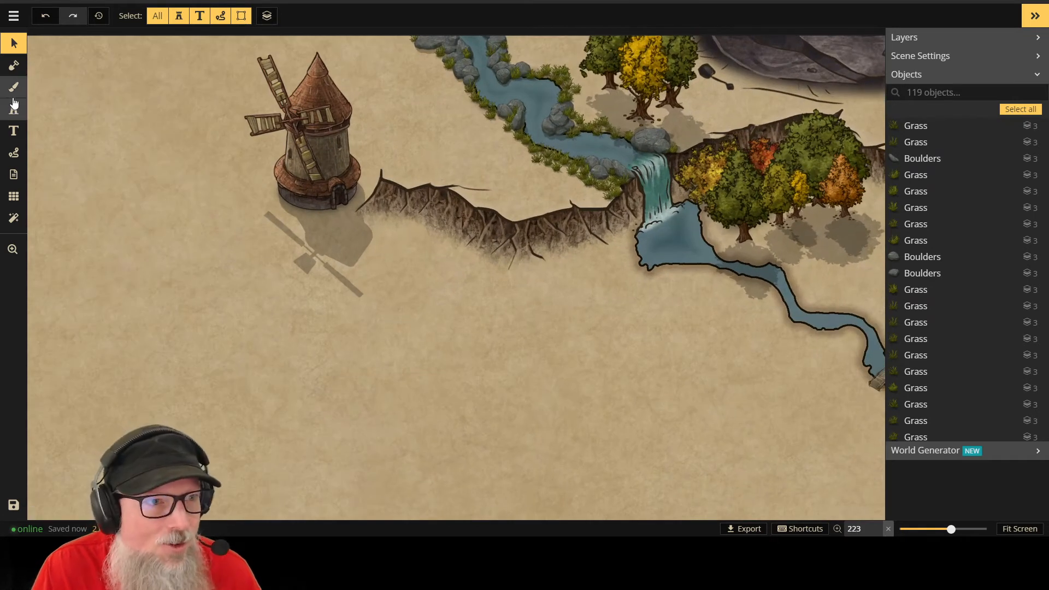
pyautogui.click(14, 107)
pyautogui.click(45, 207)
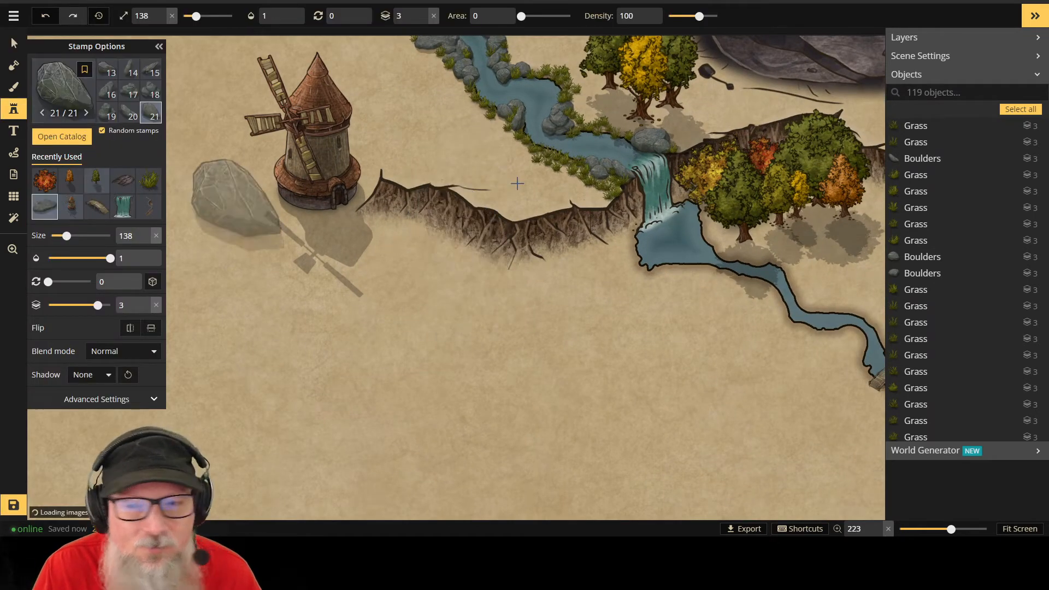
pyautogui.scroll(-2, 640, 200)
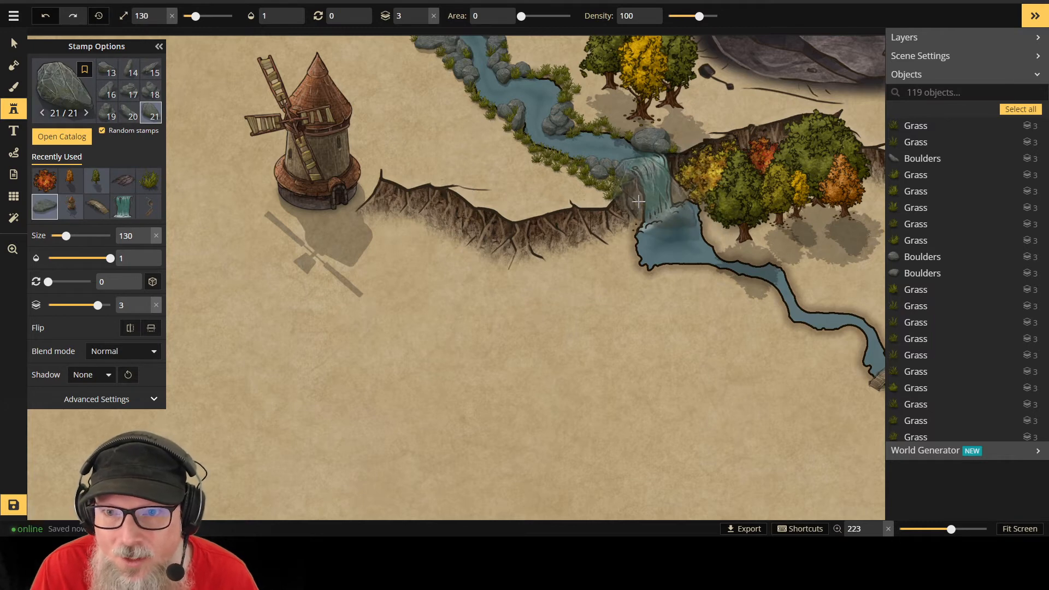
pyautogui.scroll(-4, 639, 202)
pyautogui.scroll(-7, 638, 202)
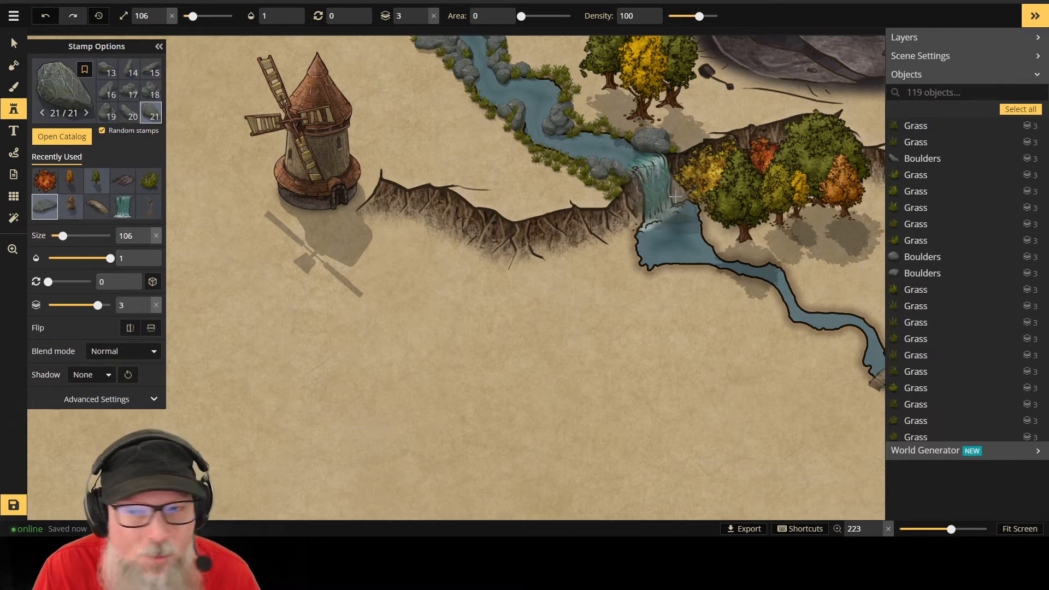
pyautogui.scroll(-9, 629, 230)
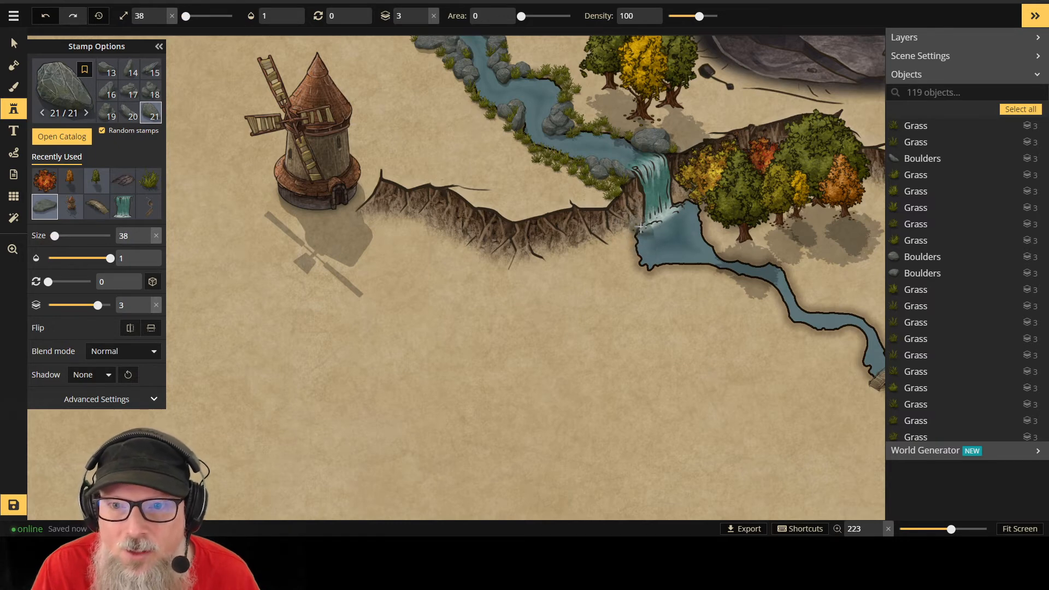
pyautogui.click(639, 228)
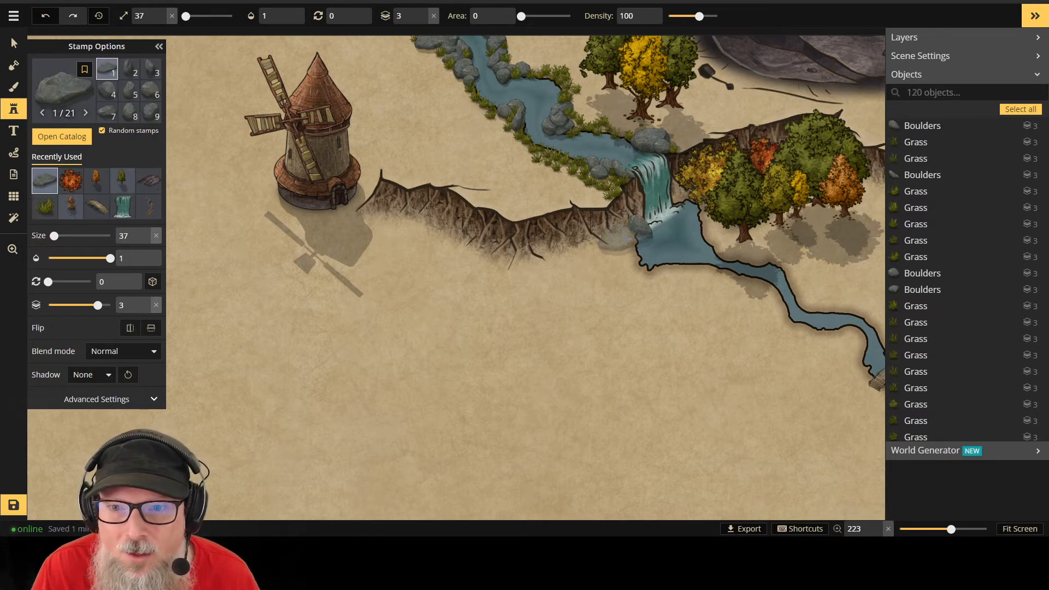
pyautogui.click(637, 235)
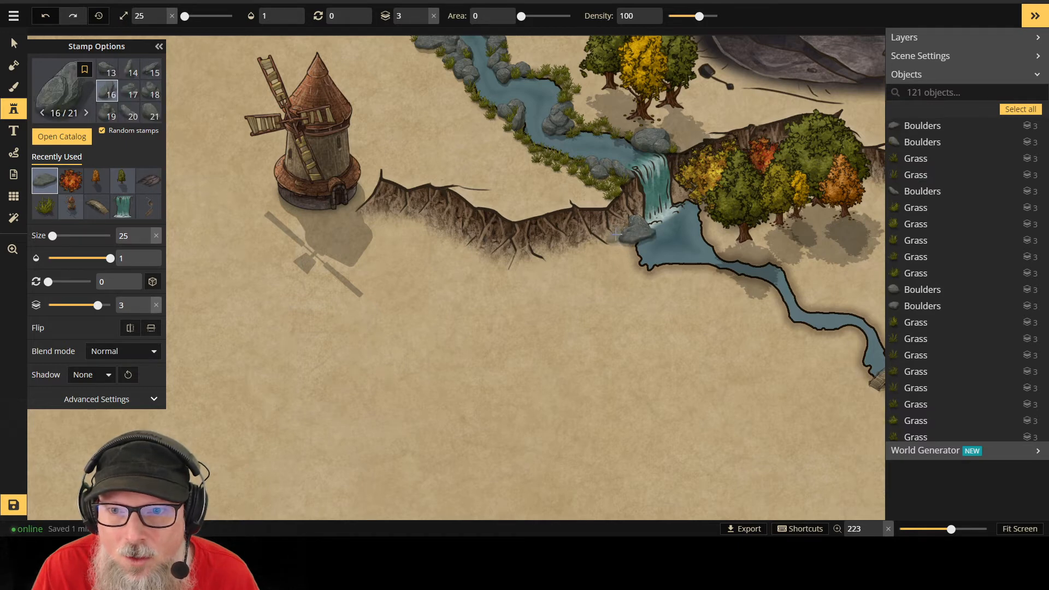
pyautogui.click(622, 236)
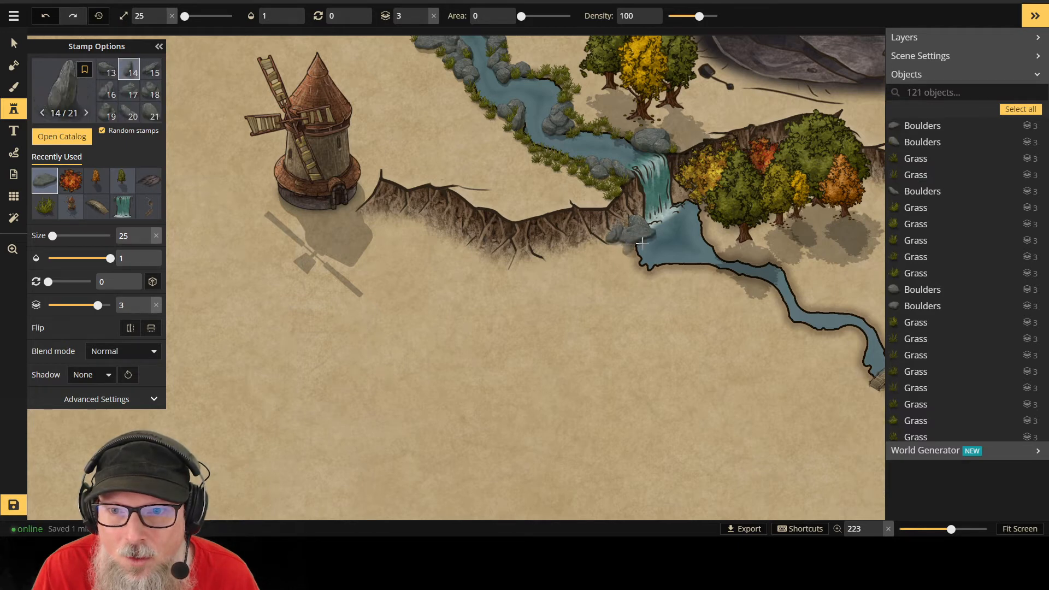
# Step: Cluster size 25 boulders along the east side of the waterfall and down to the pool's northeastern bank
pyautogui.click(675, 190)
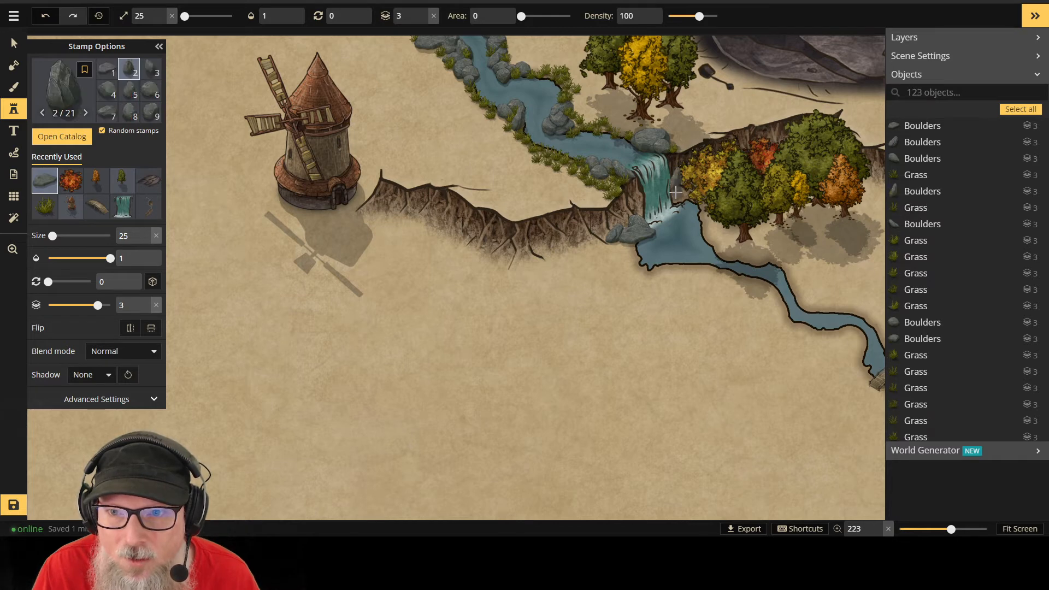
pyautogui.click(684, 196)
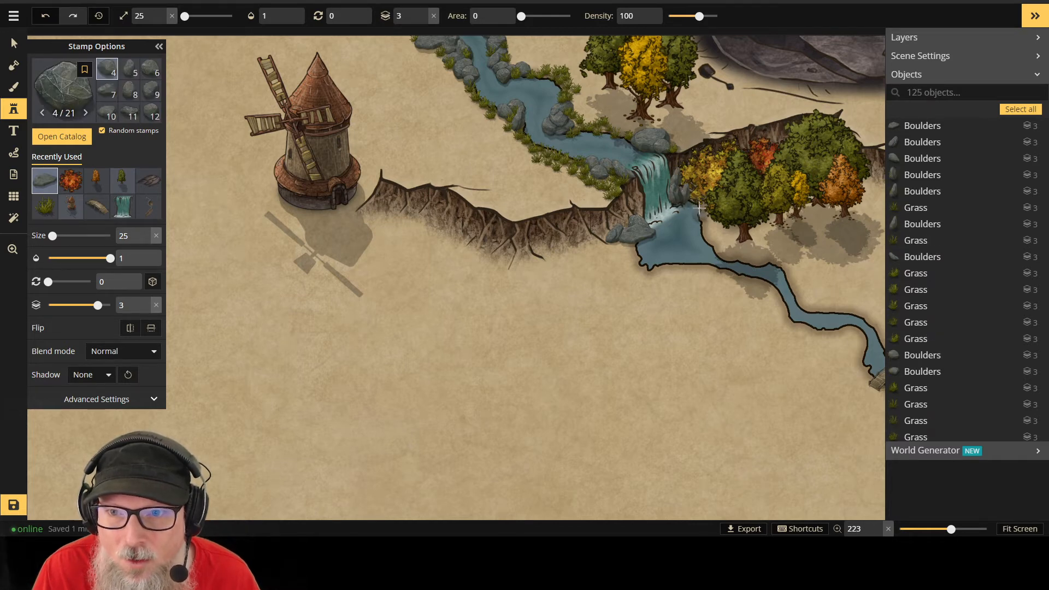
pyautogui.click(677, 185)
pyautogui.click(681, 193)
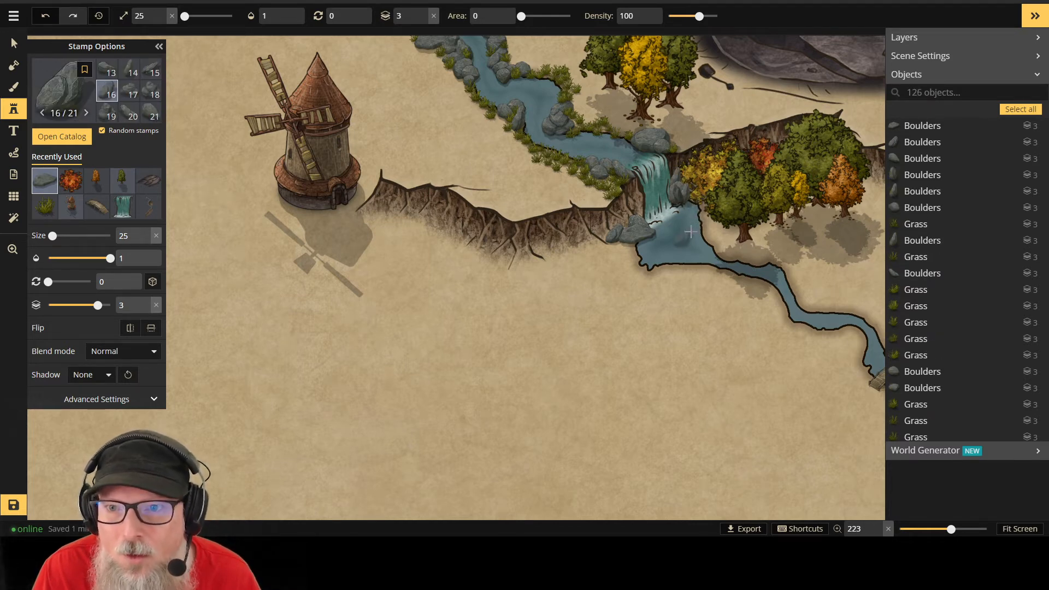
pyautogui.click(695, 201)
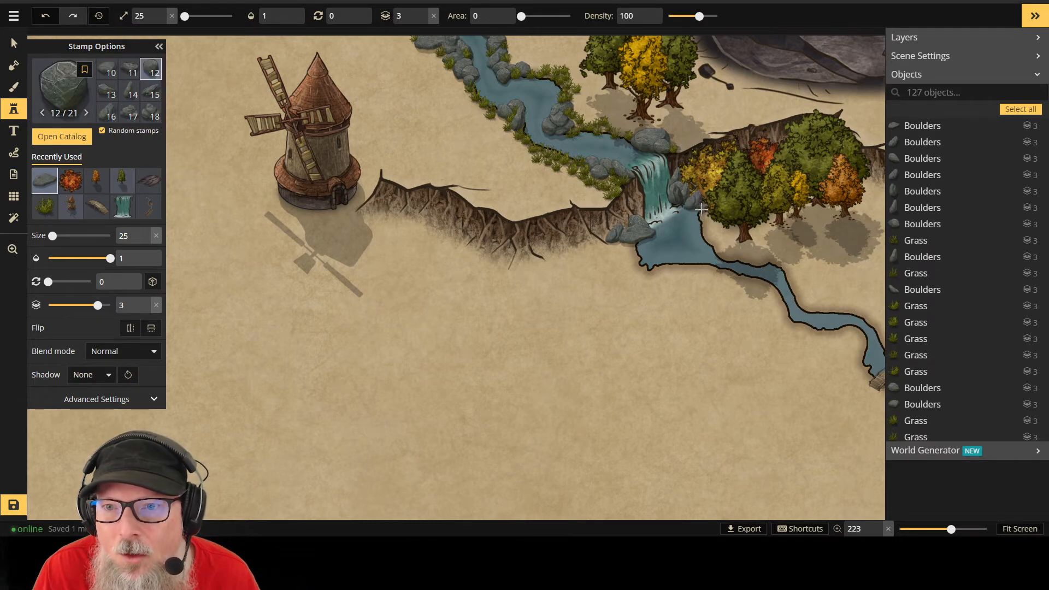
pyautogui.click(701, 208)
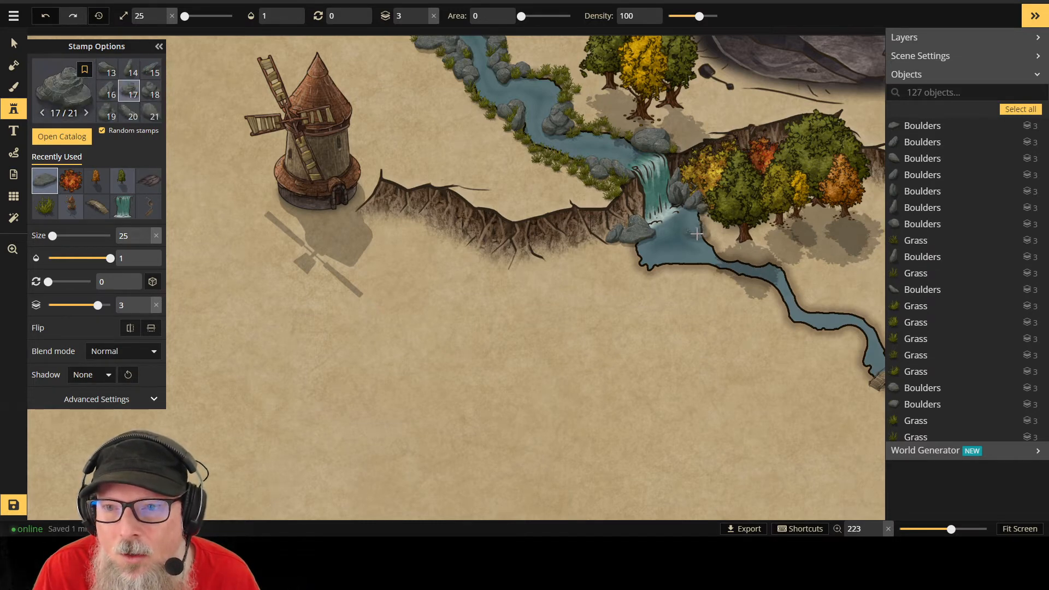
# Step: Add size 25 boulders down the pool's western bank and on the river bend just downstream of the pool
pyautogui.click(638, 247)
pyautogui.click(643, 260)
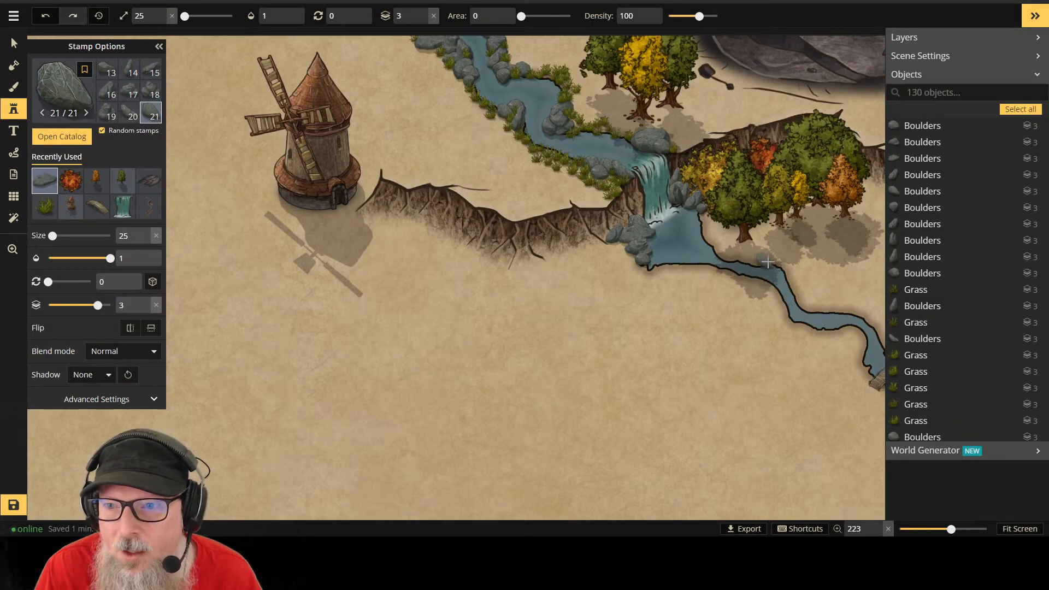
pyautogui.click(767, 262)
pyautogui.click(780, 268)
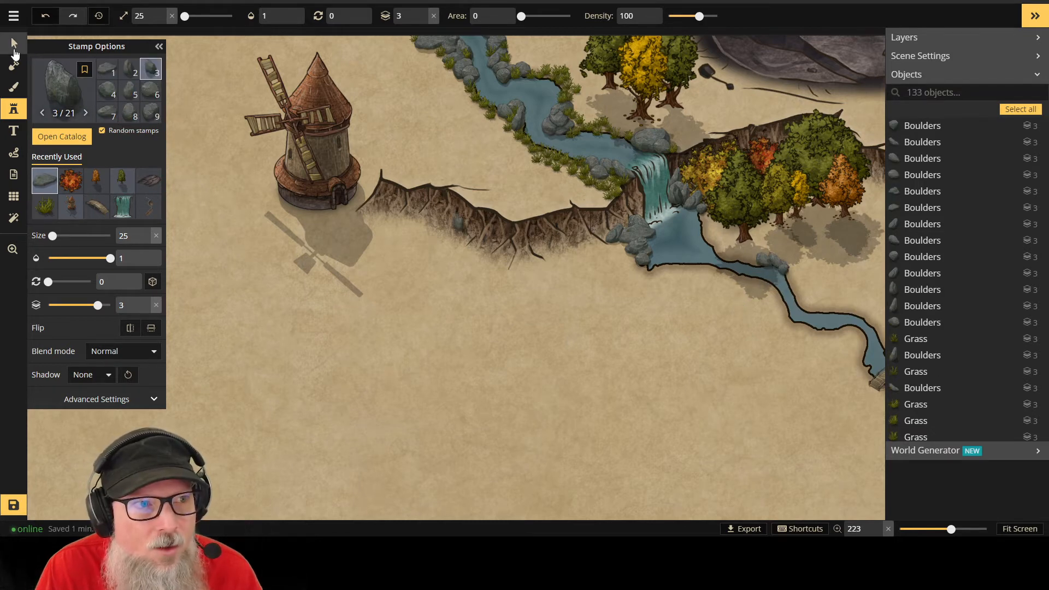
# Step: Rotate the eastern boulder at the river bend below the pool to 64 degrees
pyautogui.click(14, 49)
pyautogui.click(778, 263)
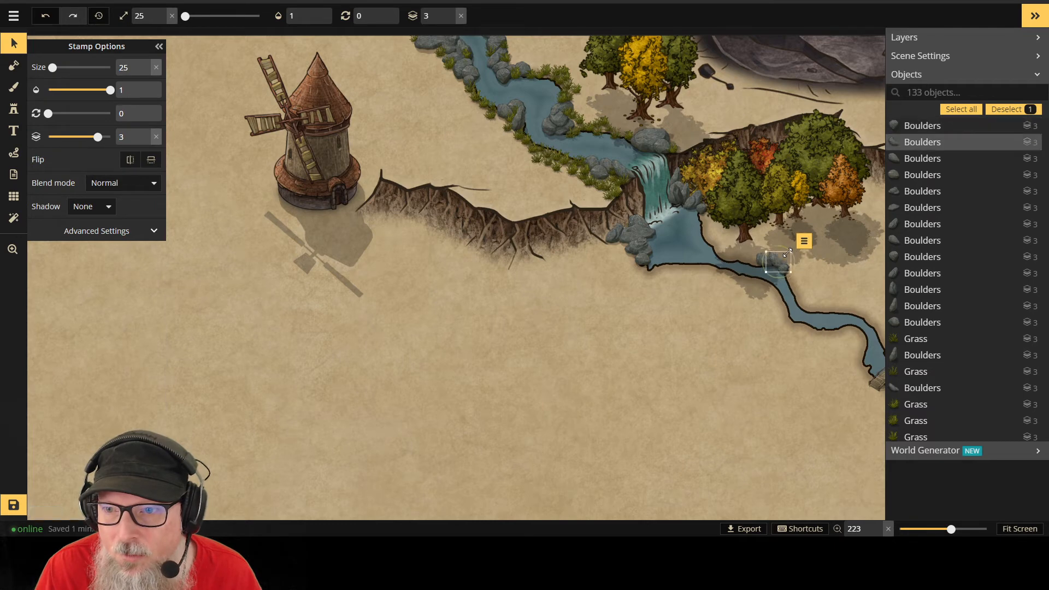
pyautogui.moveTo(790, 257)
pyautogui.mouseDown()
pyautogui.moveTo(790, 270)
pyautogui.moveTo(767, 261)
pyautogui.moveTo(777, 260)
pyautogui.mouseUp()
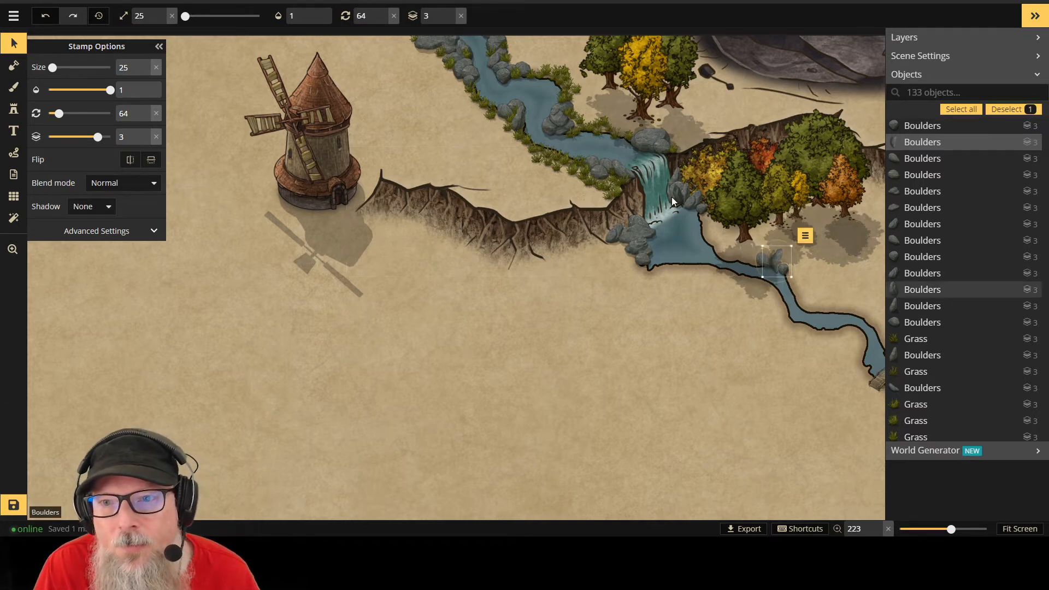
# Step: Lower the two boulders on the pool's northeastern bank behind the trees, one to layer 1 and the easternmost to layer 0
pyautogui.click(696, 206)
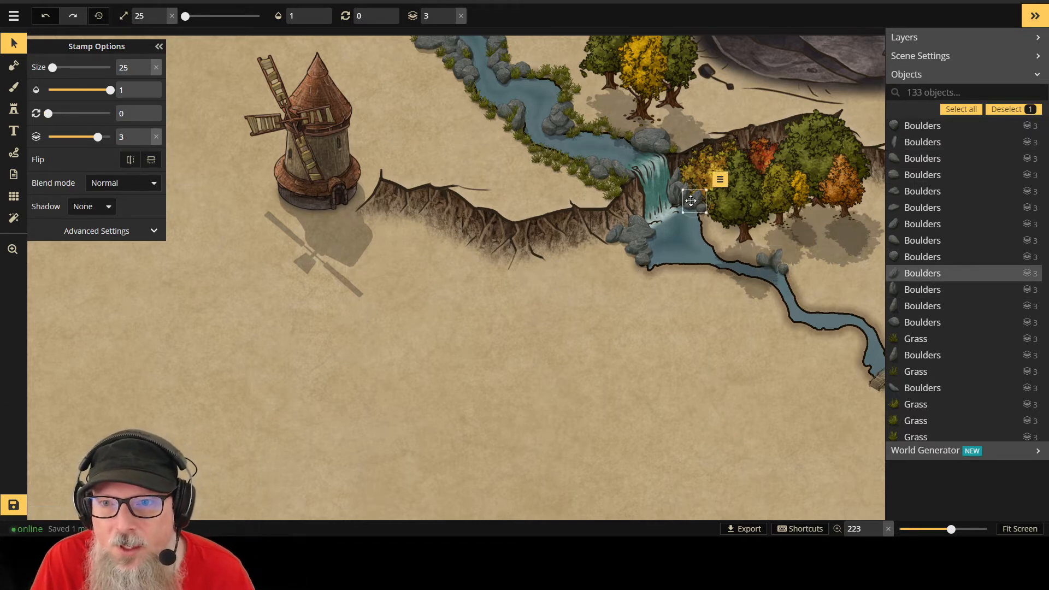
pyautogui.click(450, 21)
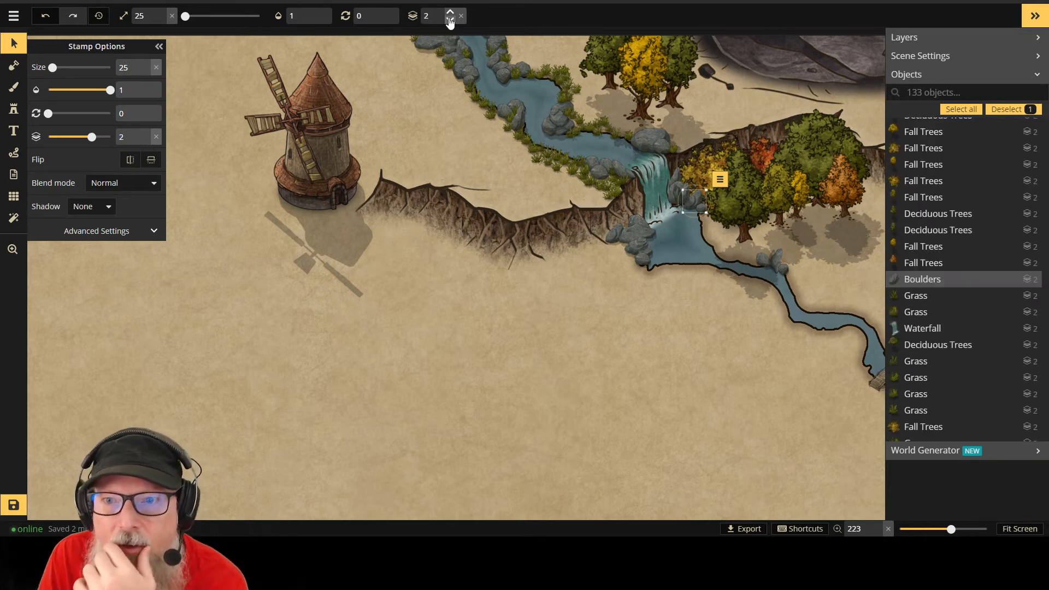
pyautogui.click(451, 22)
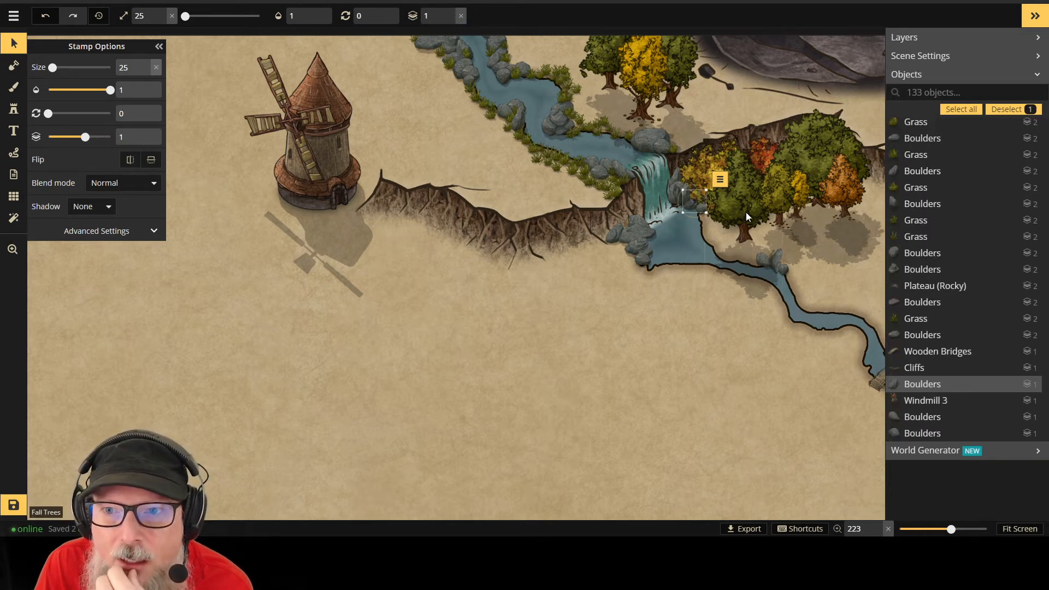
pyautogui.click(702, 210)
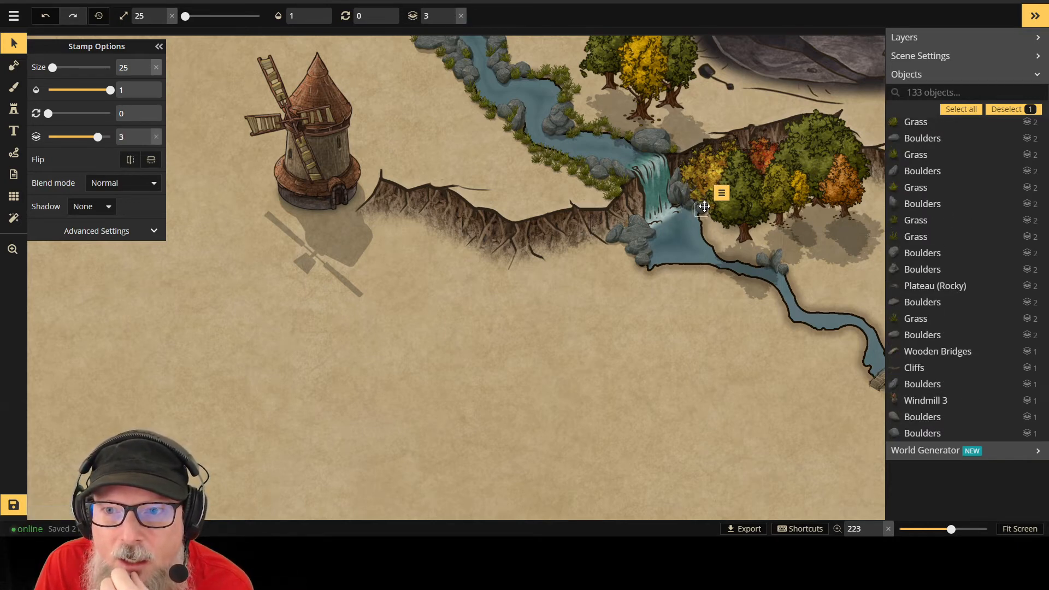
pyautogui.click(450, 20)
pyautogui.click(451, 20)
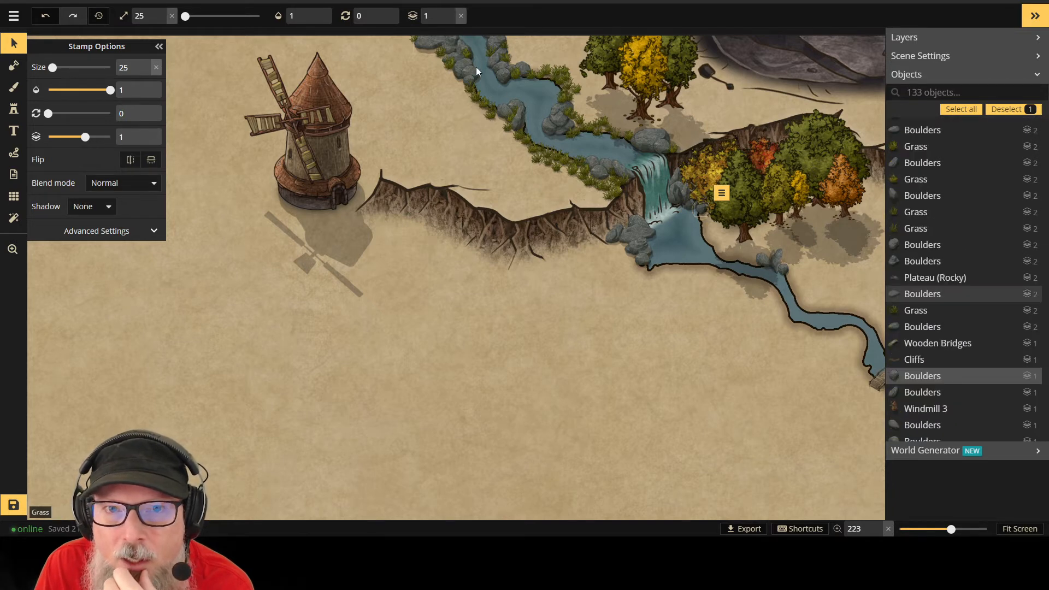
pyautogui.click(451, 20)
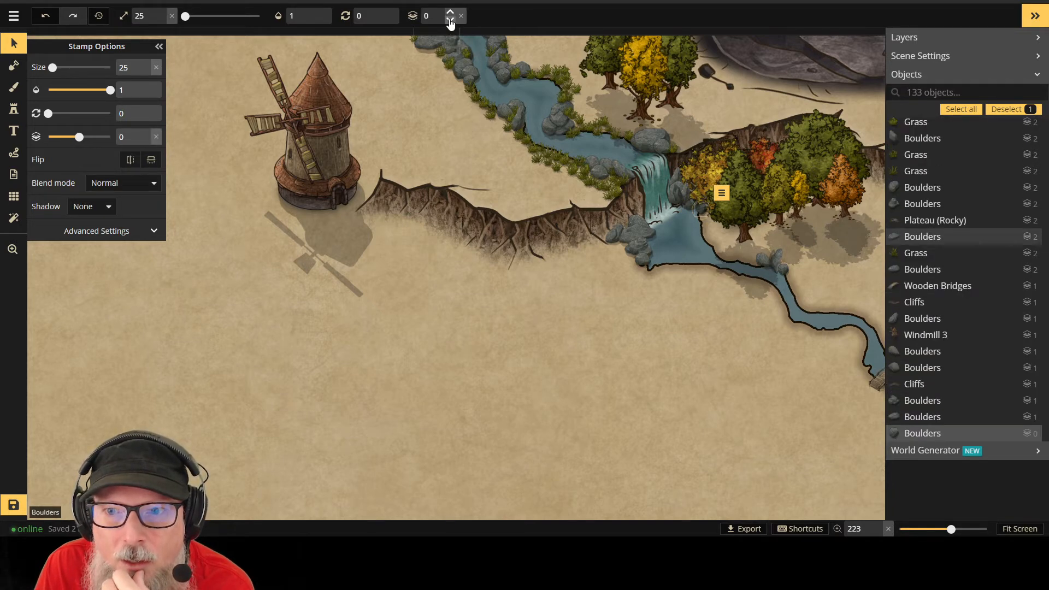
pyautogui.click(451, 12)
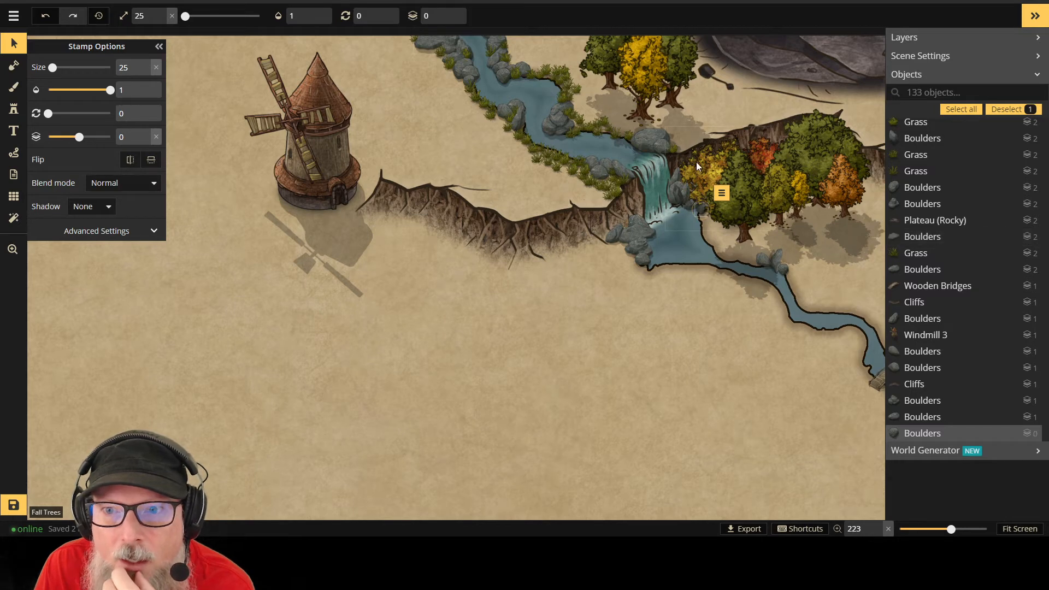
# Step: Lower two more boulders in the cluster east of the waterfall to layer 1
pyautogui.click(683, 197)
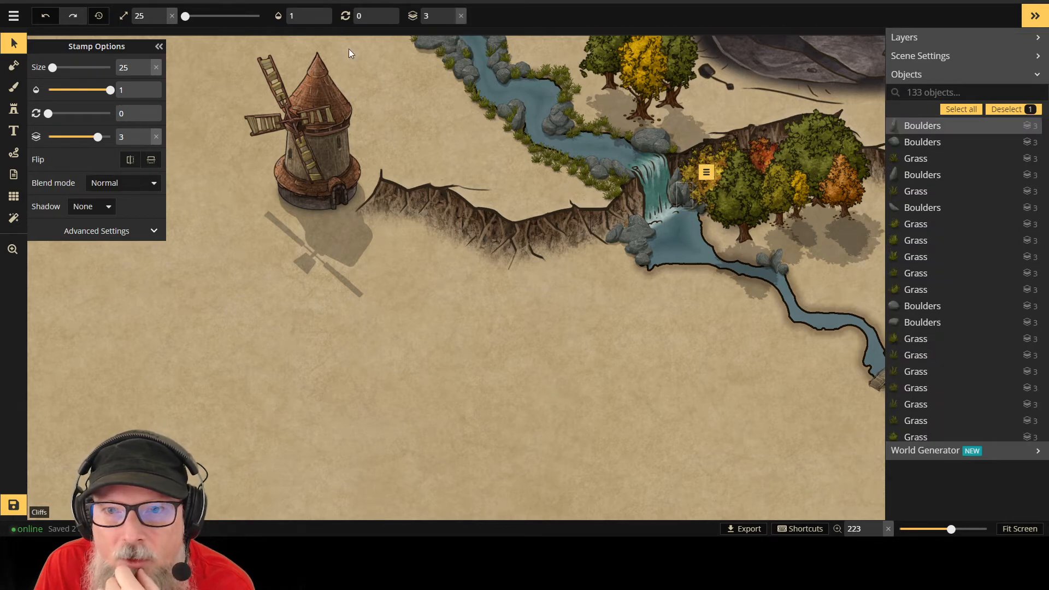
pyautogui.click(451, 21)
pyautogui.click(450, 21)
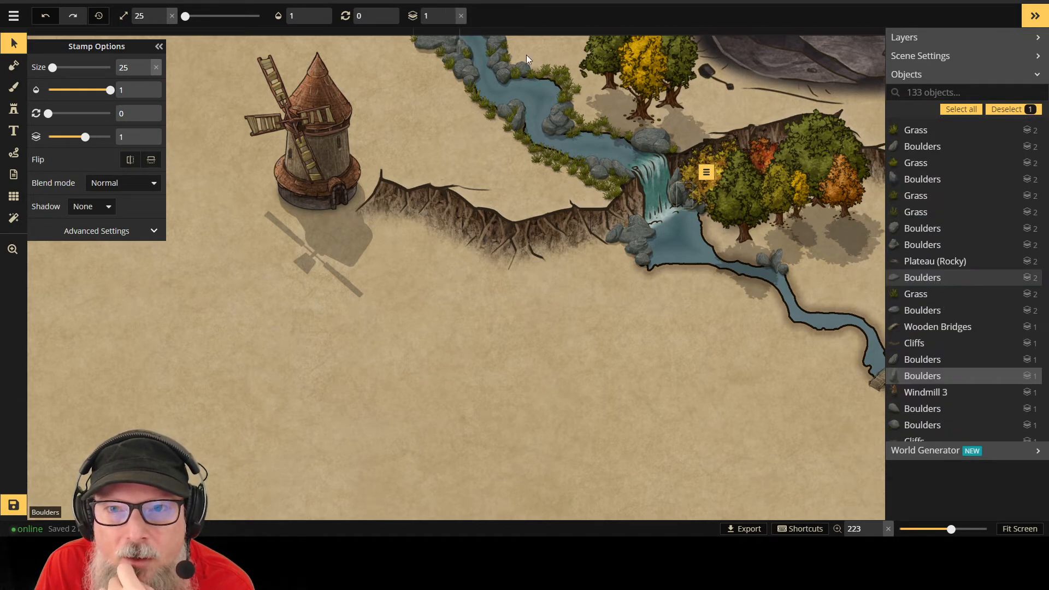
pyautogui.click(674, 176)
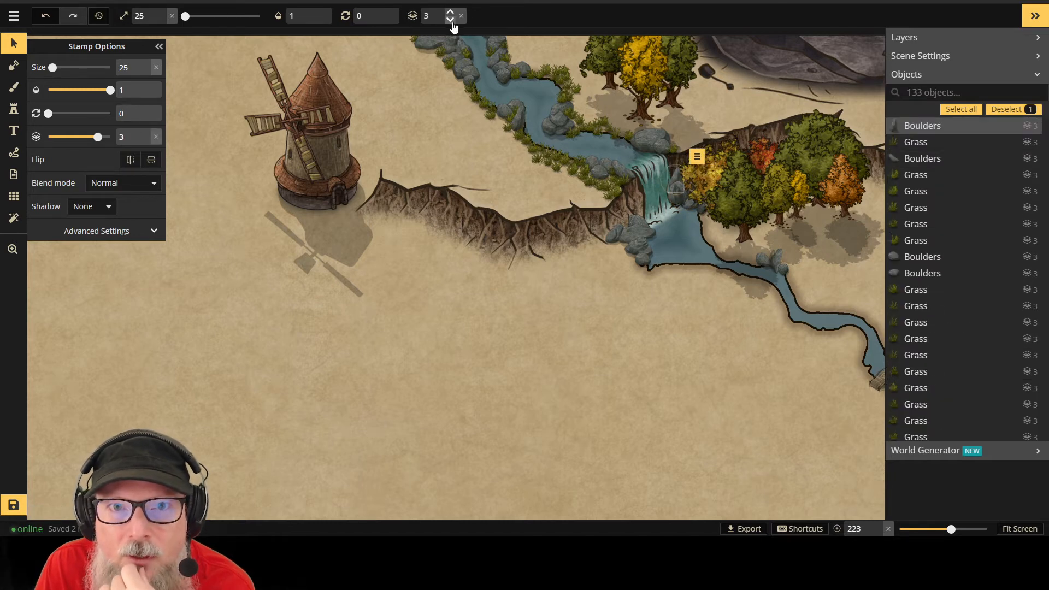
pyautogui.click(451, 22)
pyautogui.click(451, 21)
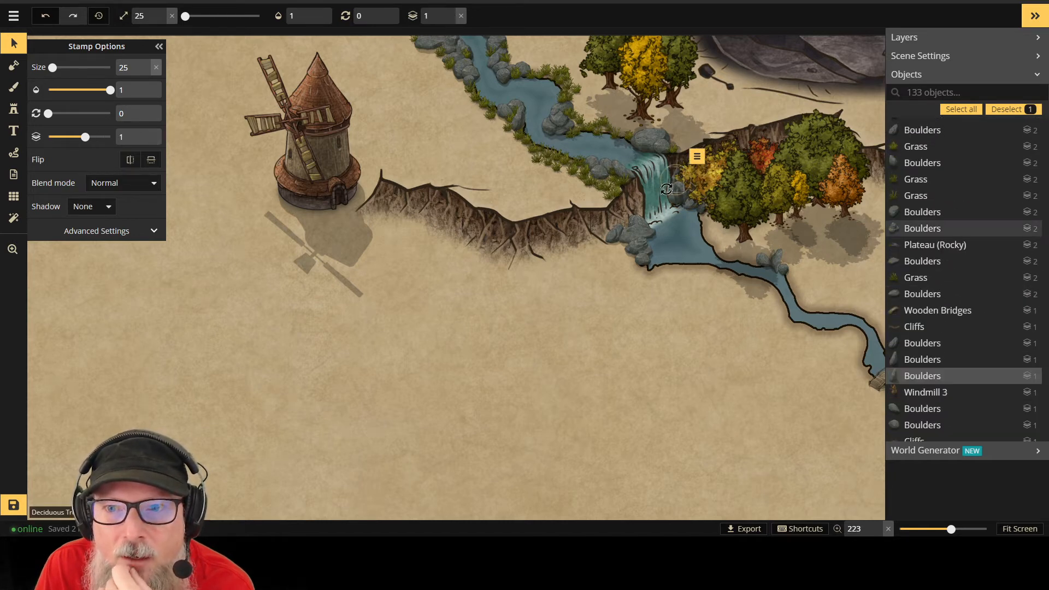
# Step: Set the narrow boulder at the waterfall's eastern edge to layer 2 and the boulder overlapping it to layer 1
pyautogui.click(675, 202)
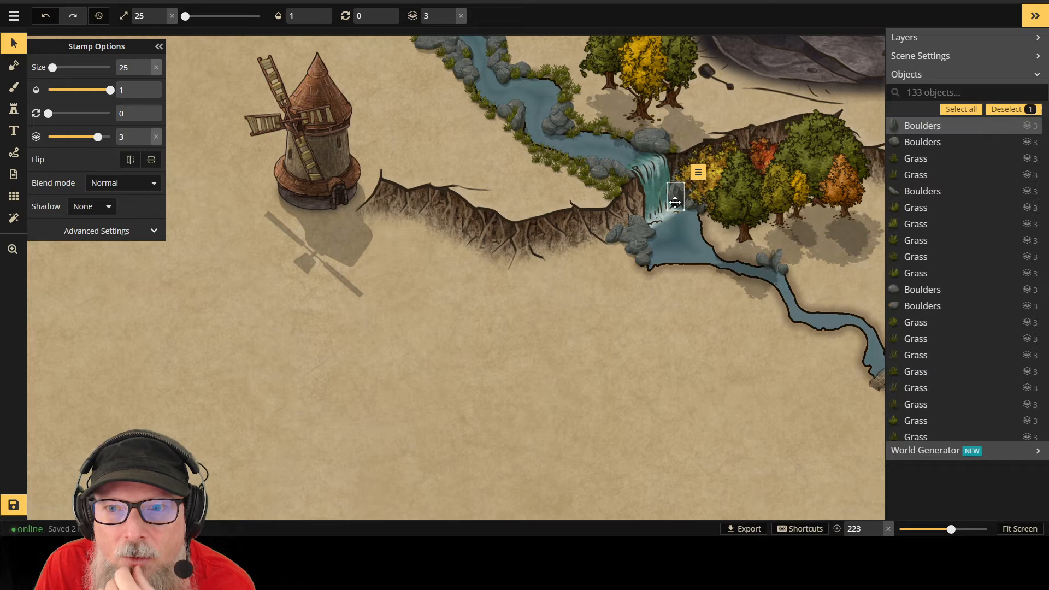
pyautogui.click(451, 20)
pyautogui.click(451, 20)
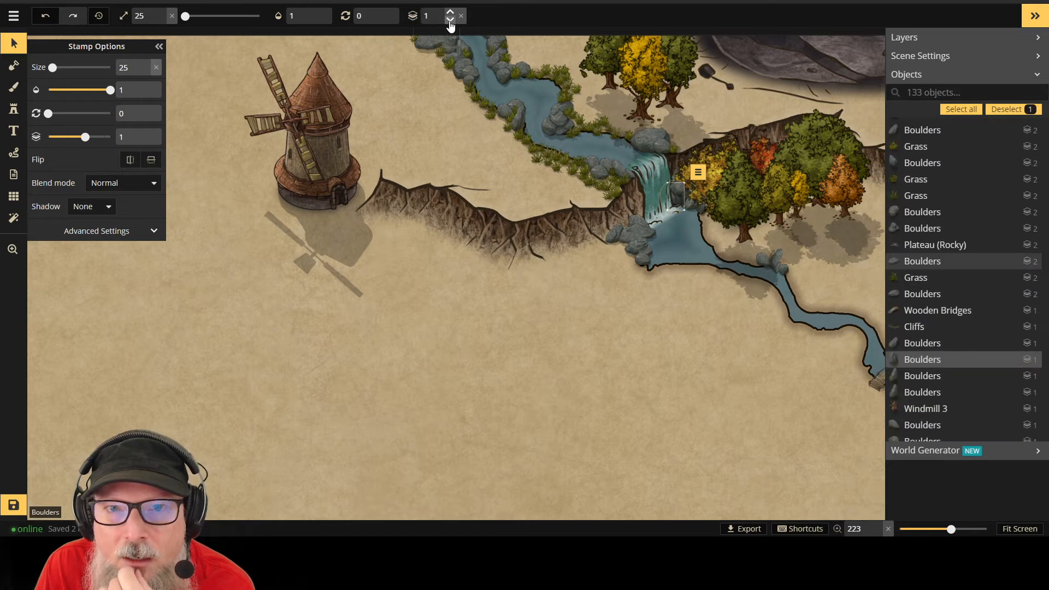
pyautogui.click(449, 12)
pyautogui.click(449, 12)
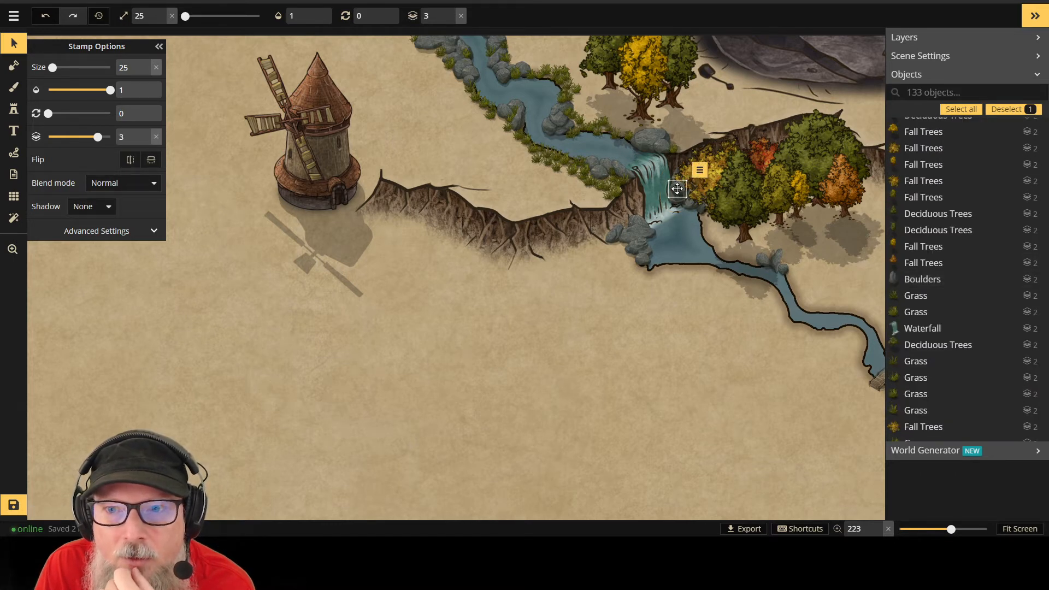
pyautogui.click(451, 20)
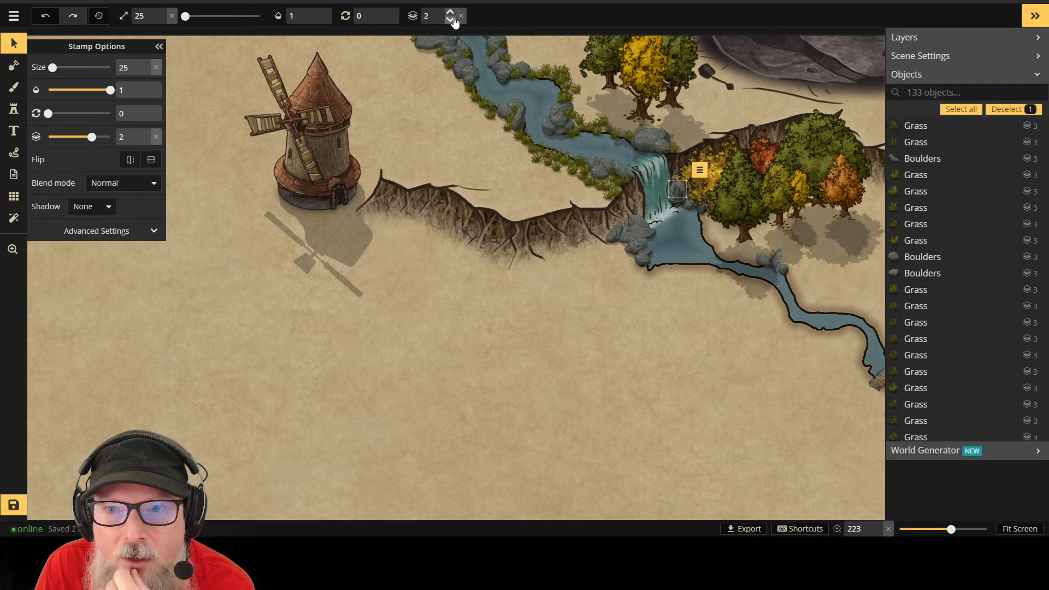
pyautogui.click(451, 20)
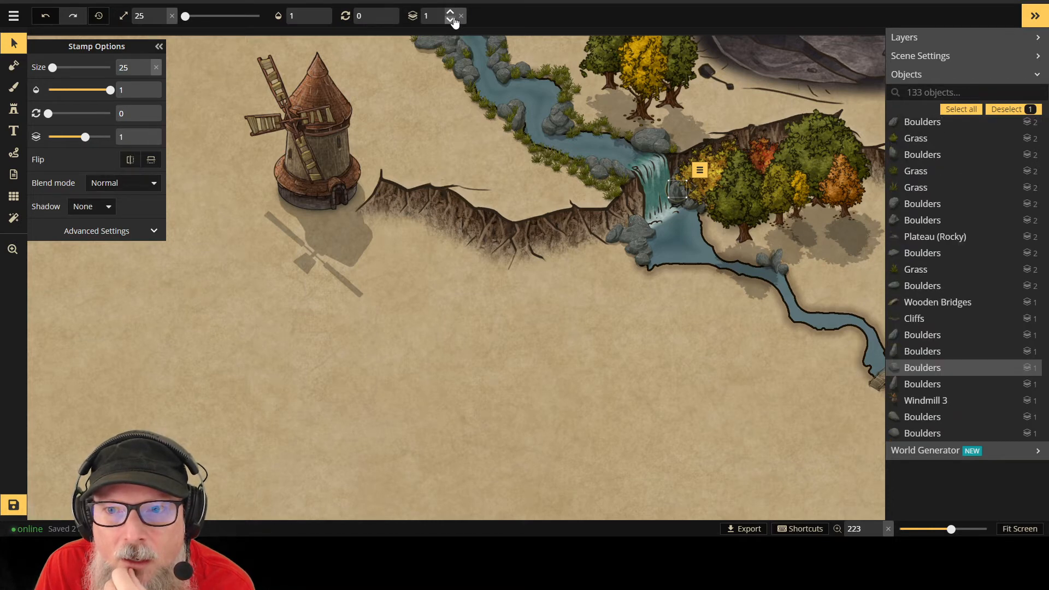
pyautogui.click(786, 388)
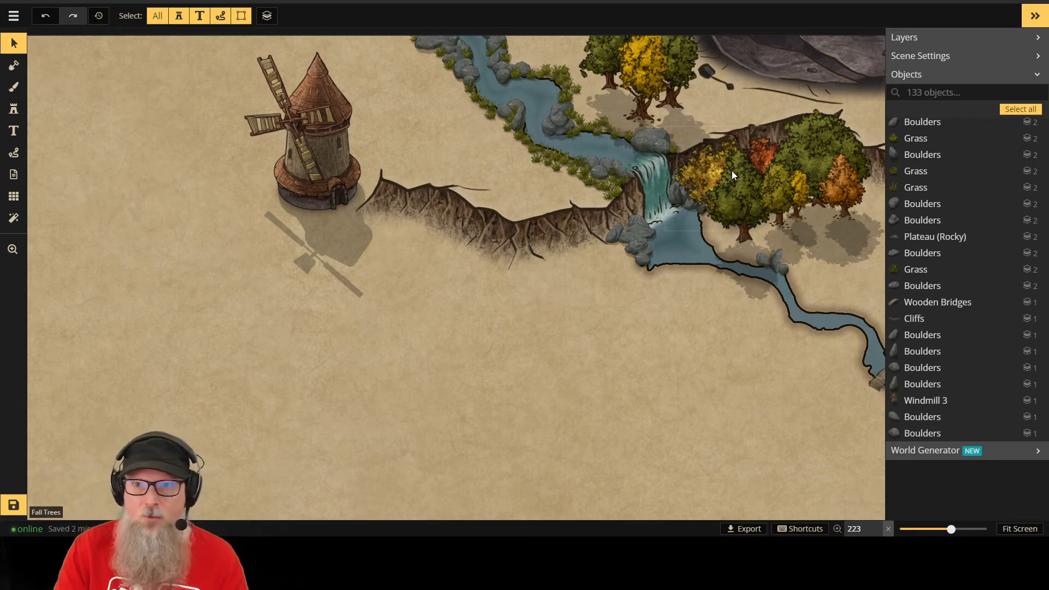
pyautogui.click(715, 179)
pyautogui.moveTo(707, 161); pyautogui.dragTo(710, 162)
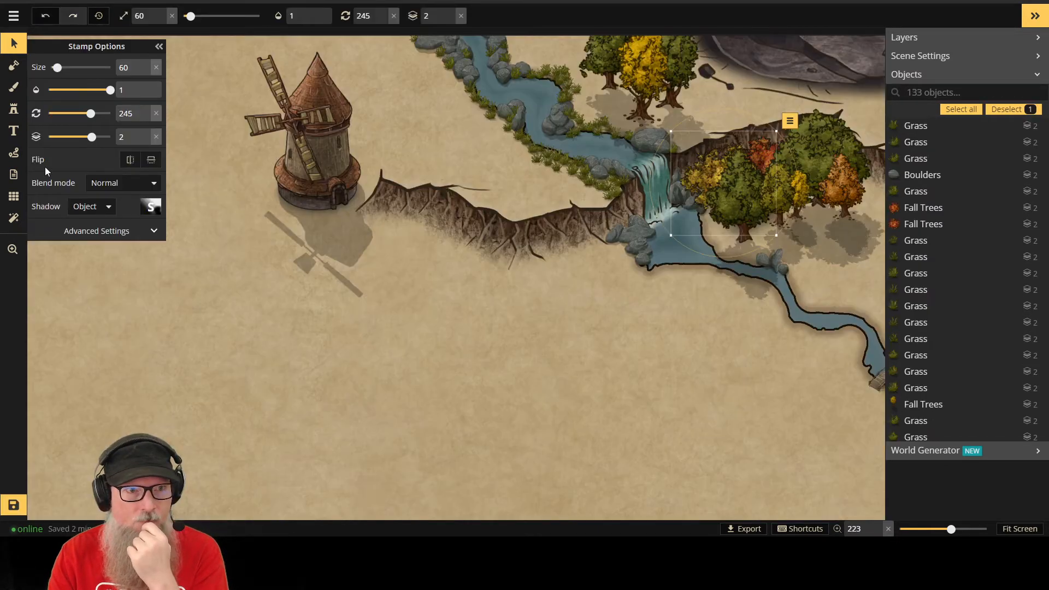
pyautogui.click(13, 111)
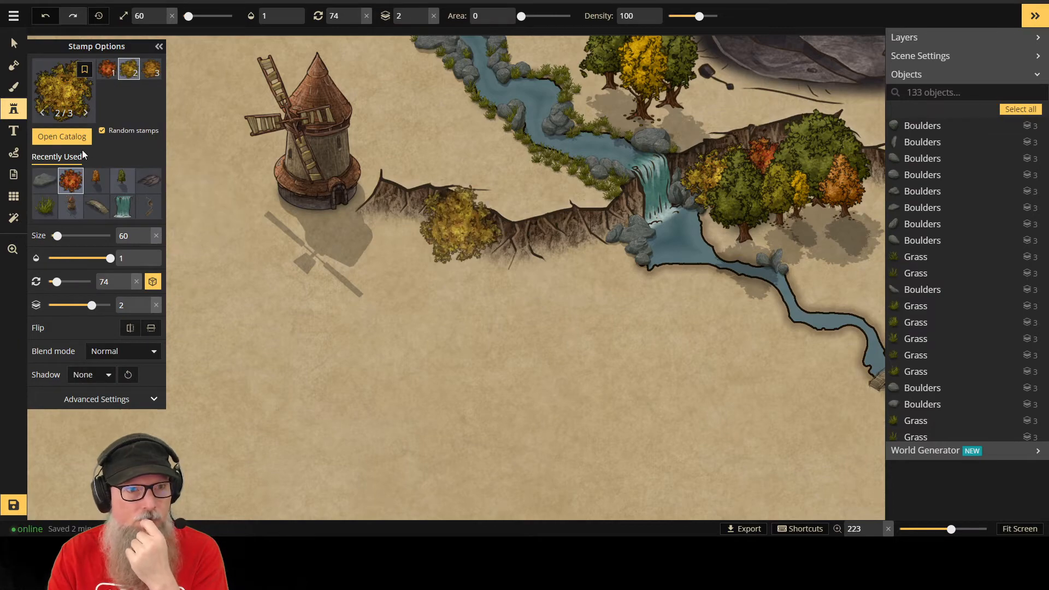
pyautogui.click(45, 207)
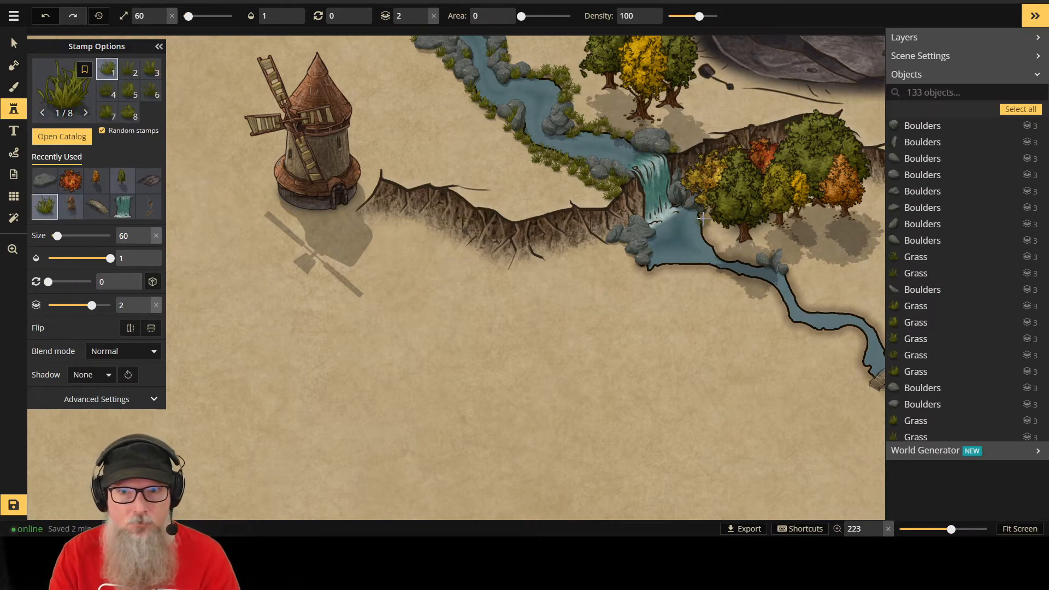
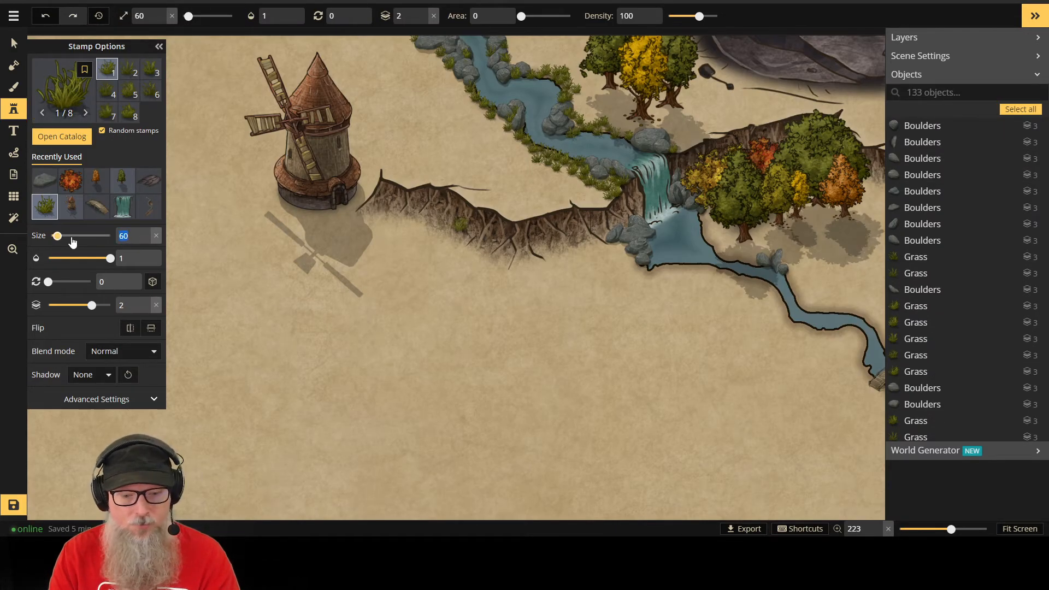
pyautogui.write('40')
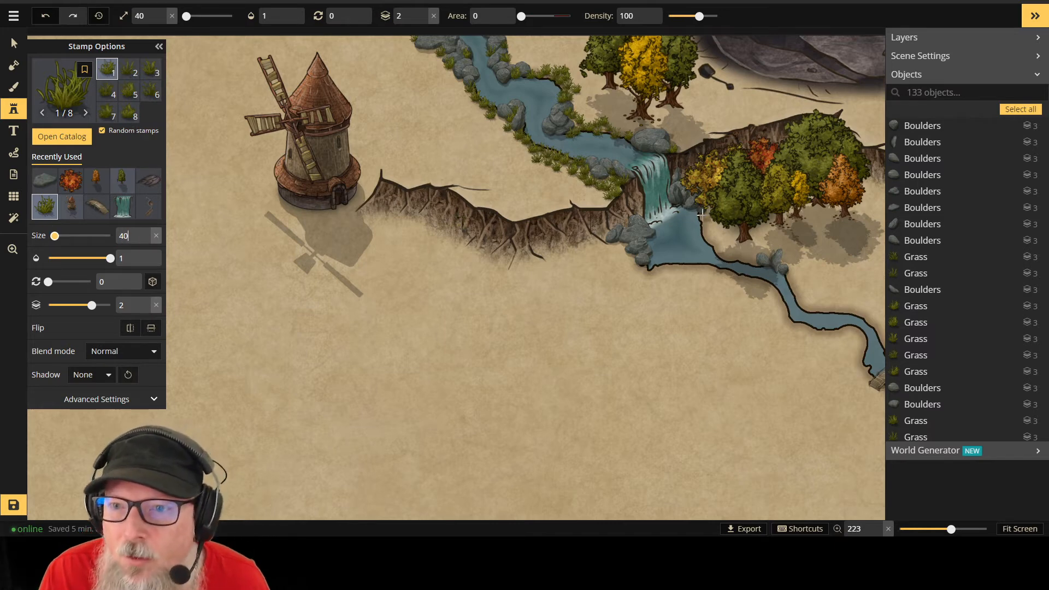
pyautogui.click(701, 214)
pyautogui.scroll(1, 692, 236)
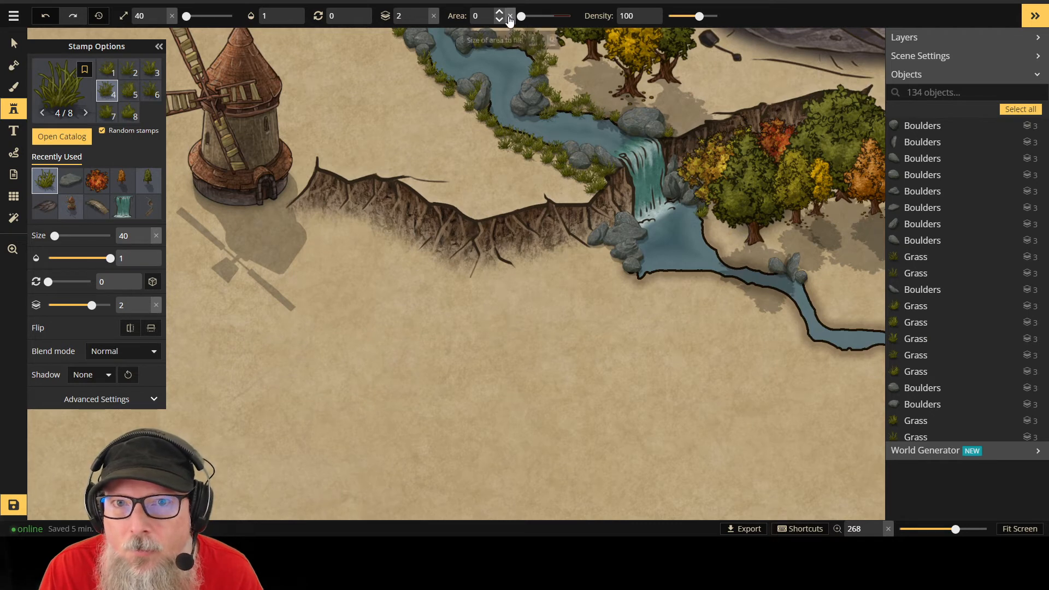
pyautogui.click(626, 259)
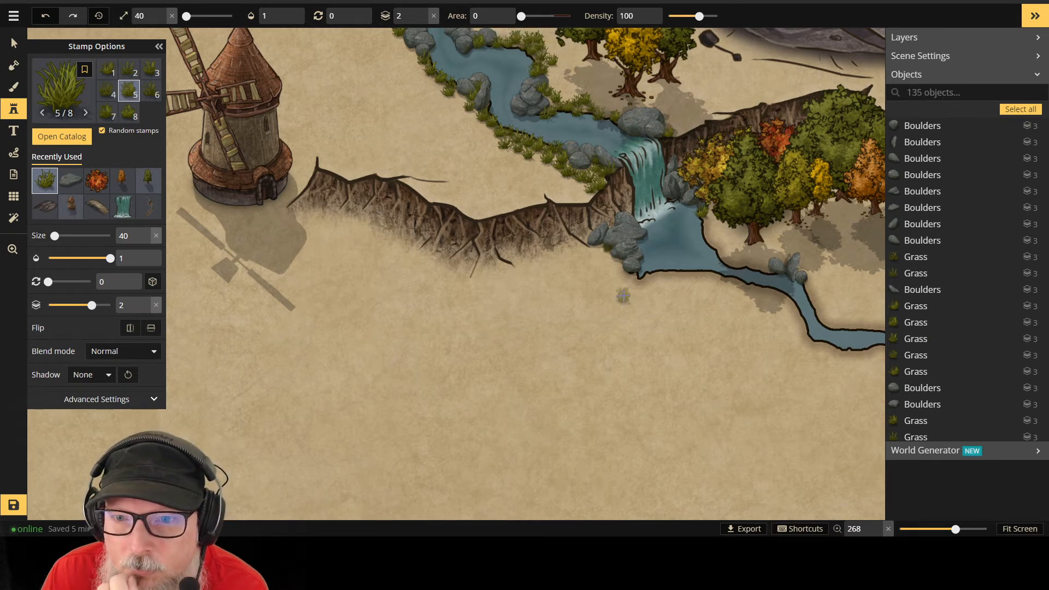
pyautogui.hotkey('ctrl', 'z')
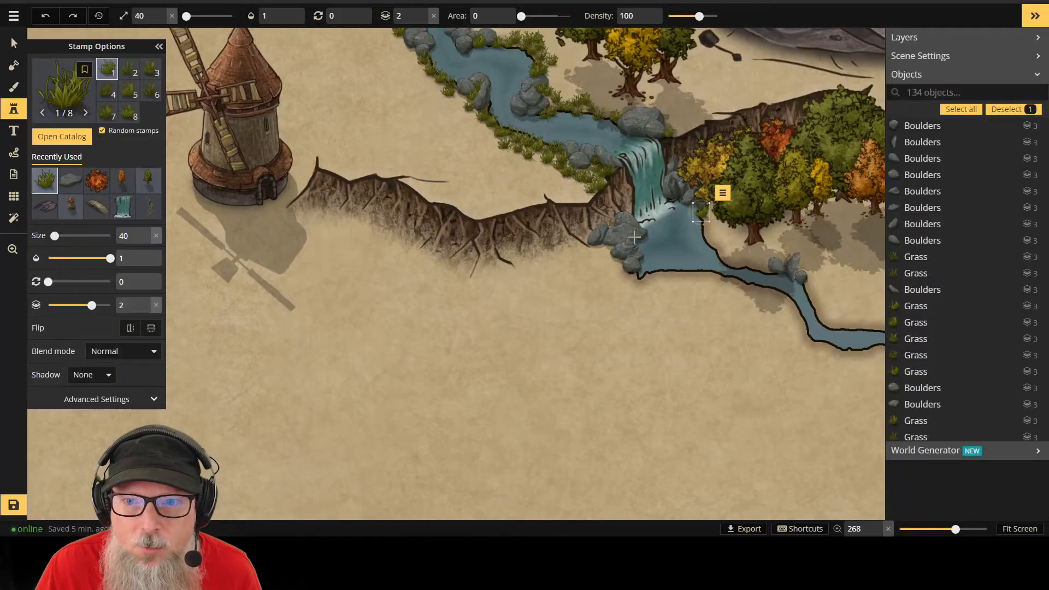
pyautogui.hotkey('ctrl', 'z')
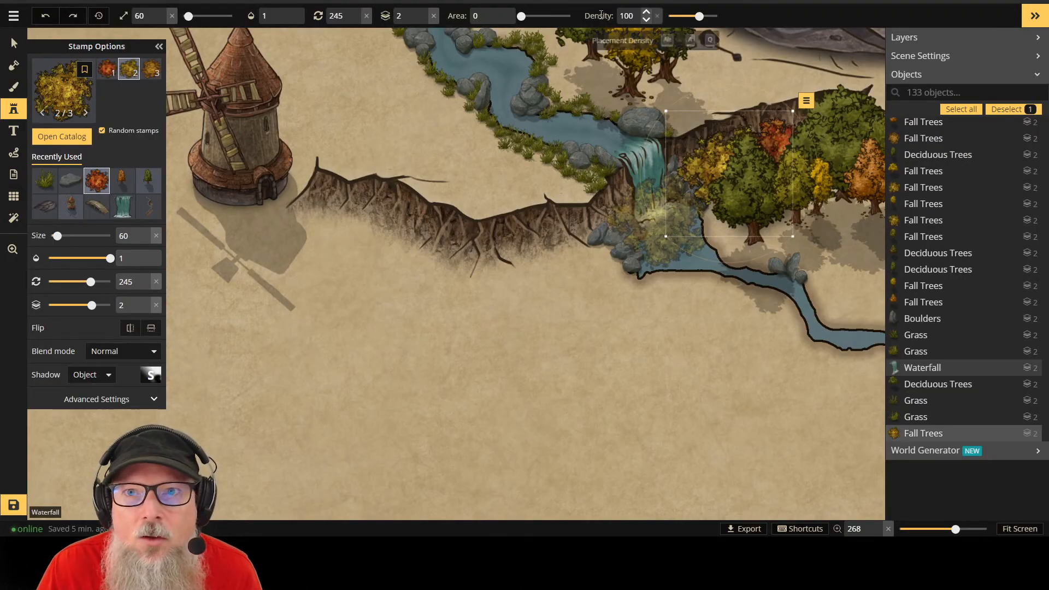
pyautogui.click(425, 12)
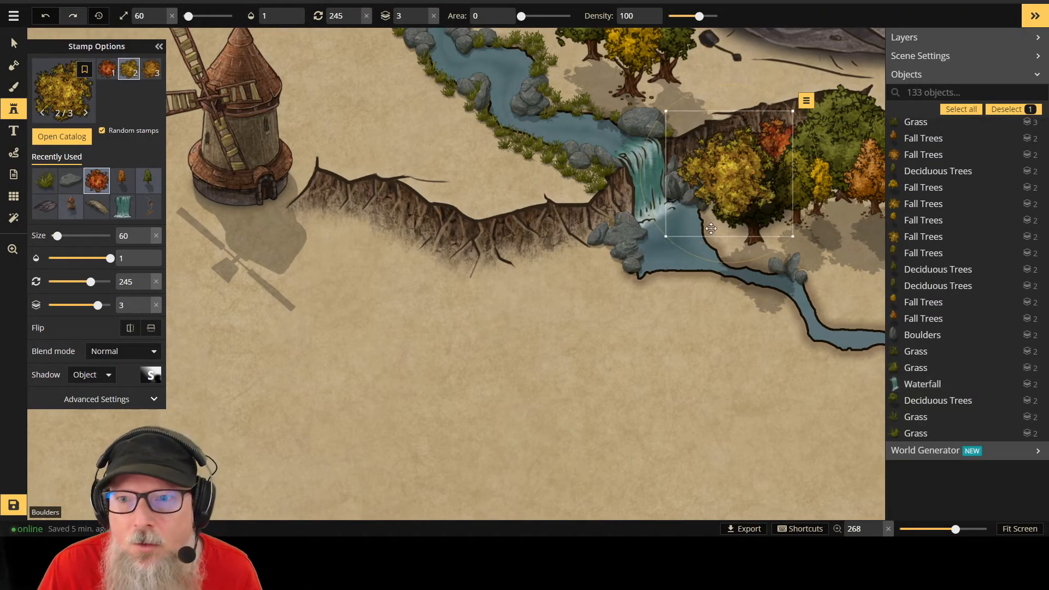
pyautogui.hotkey('ctrl', 'z')
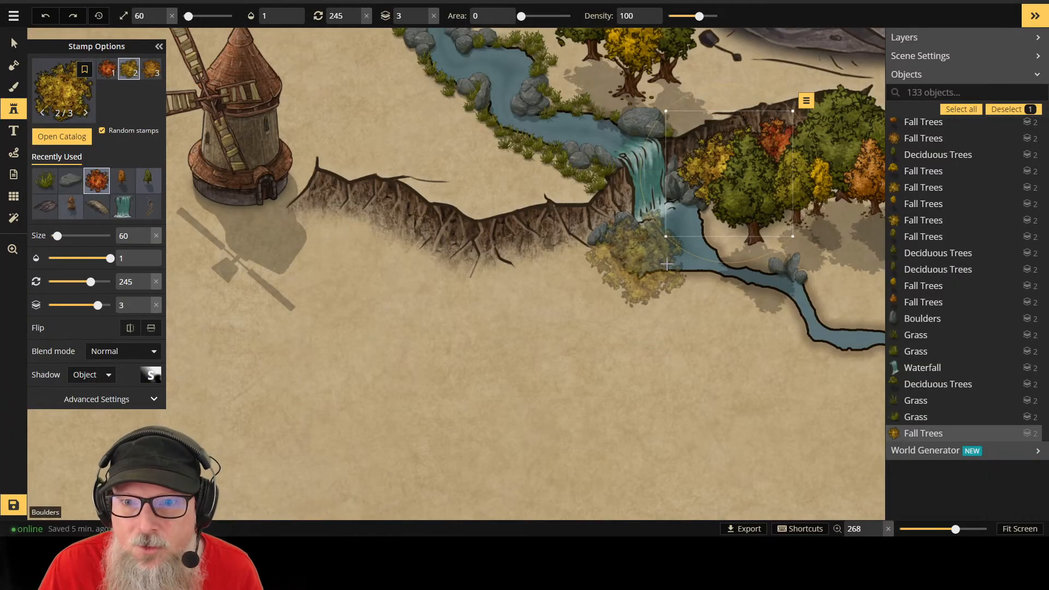
# Step: Place a grass tuft at size 60 on layer 3 over the boulders west of the pool and reset its rotation to 0
pyautogui.click(44, 180)
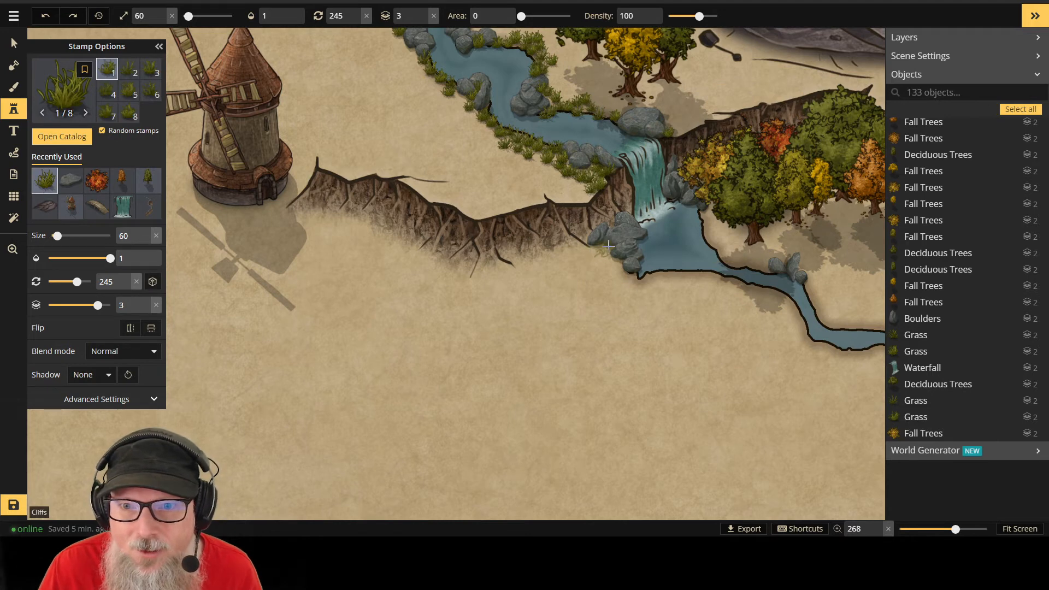
pyautogui.click(606, 246)
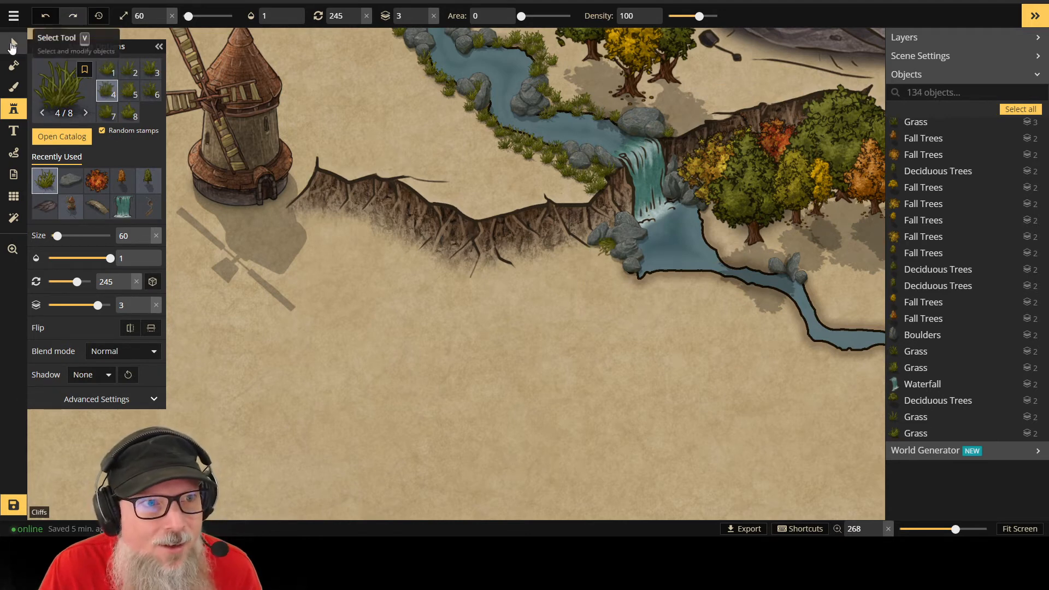
pyautogui.click(12, 46)
pyautogui.click(613, 245)
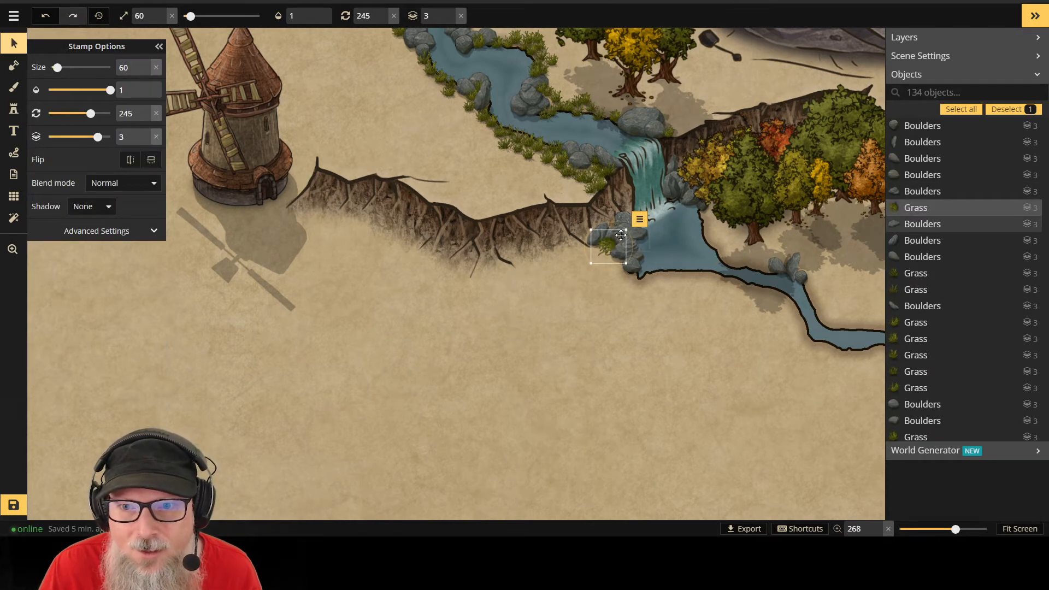
pyautogui.click(156, 114)
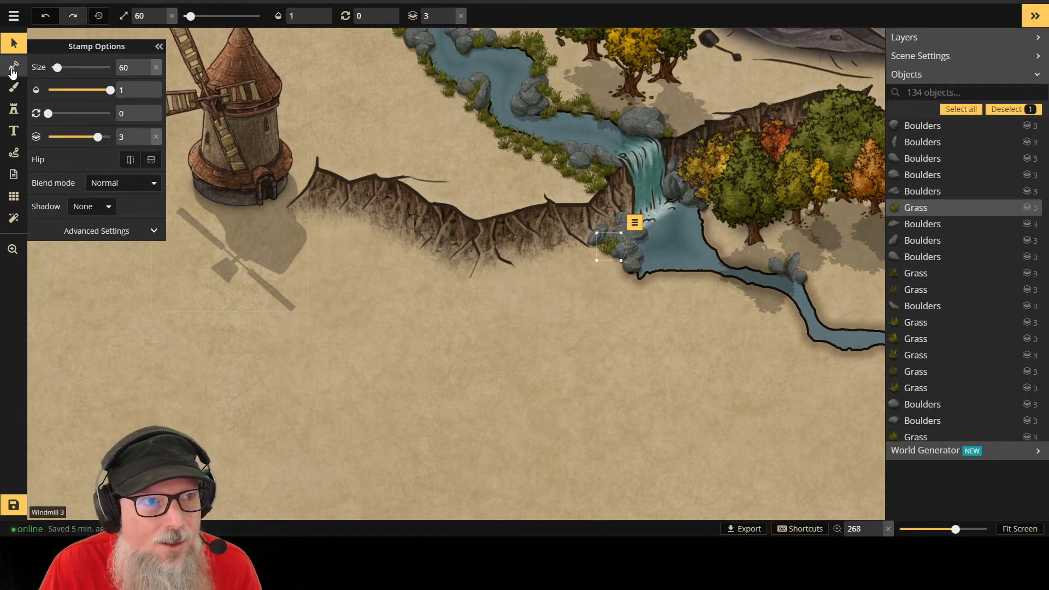
# Step: Place five more size 60 grass tufts on layer 3 among the boulders on the pool's western side and beside the waterfall's eastern edge
pyautogui.click(13, 86)
pyautogui.click(13, 130)
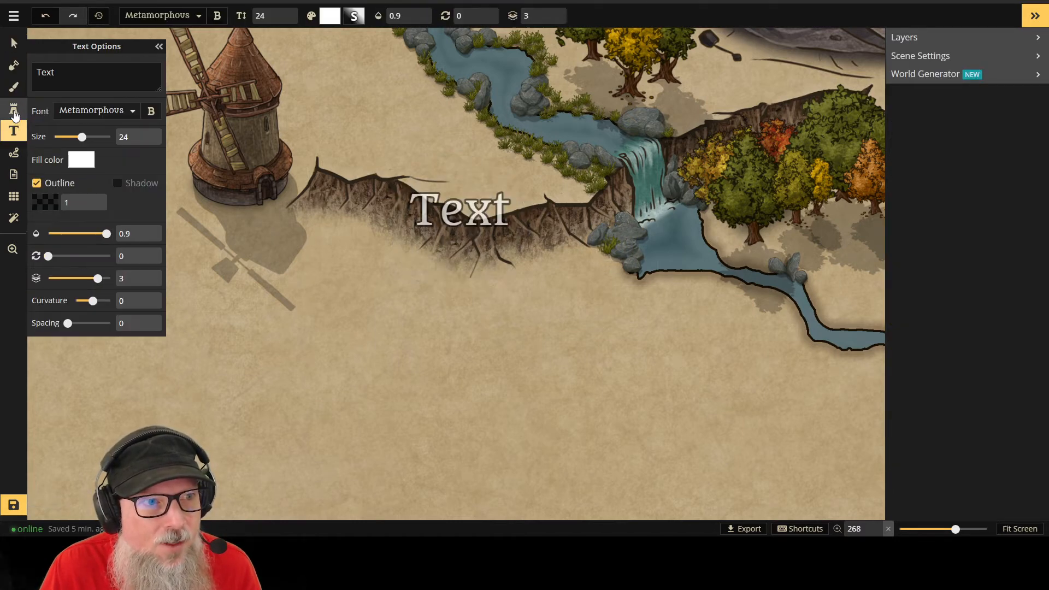
pyautogui.click(14, 108)
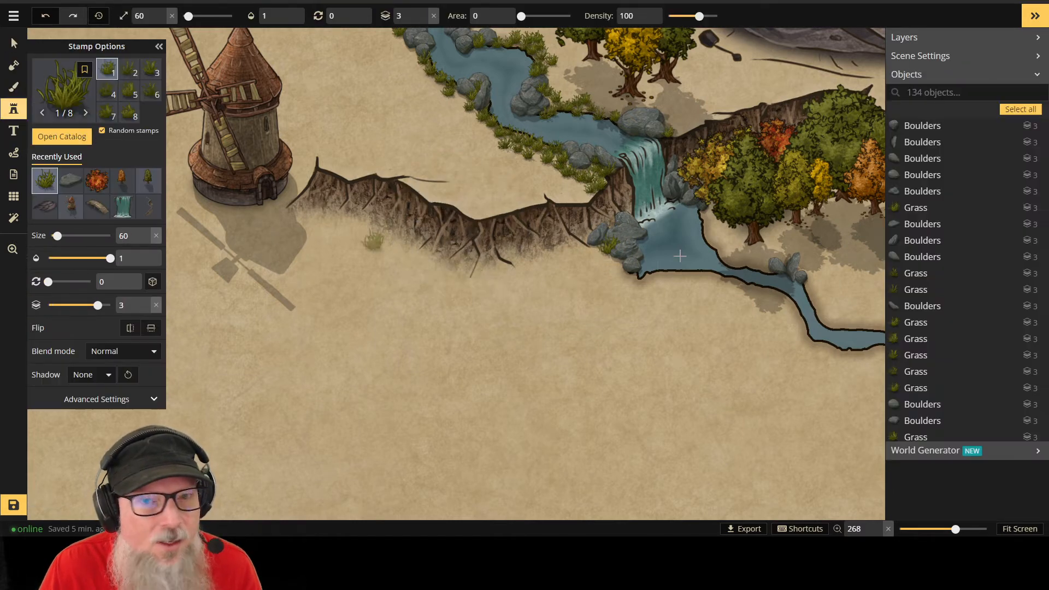
pyautogui.click(613, 222)
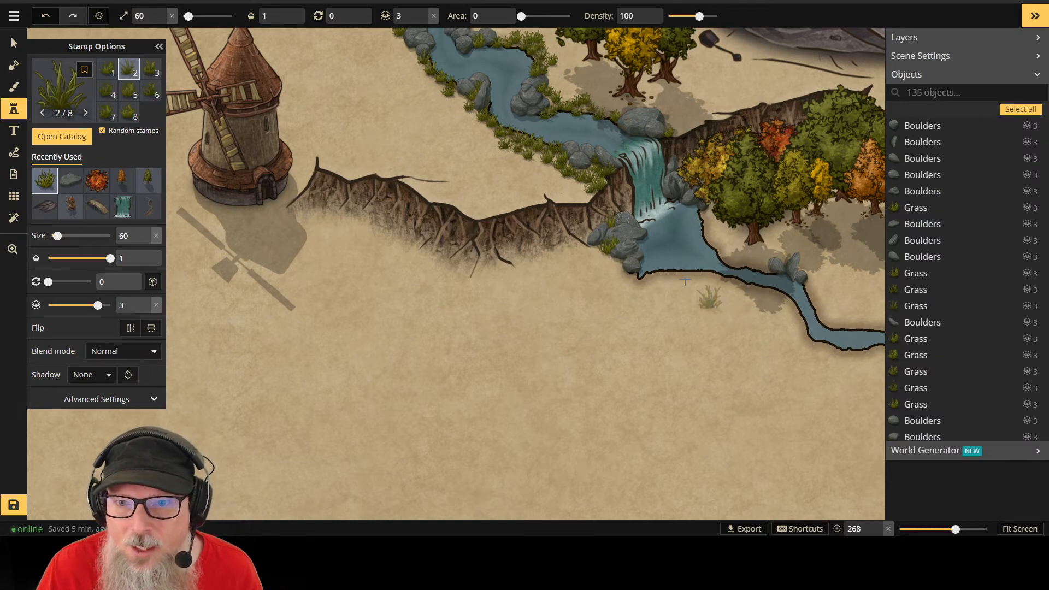
pyautogui.click(641, 239)
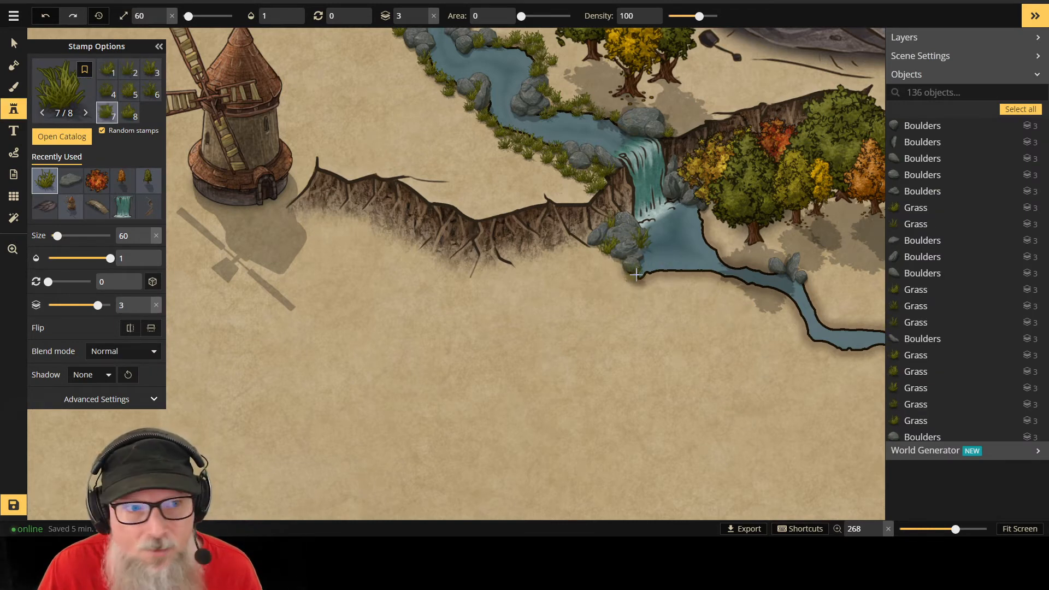
pyautogui.click(687, 203)
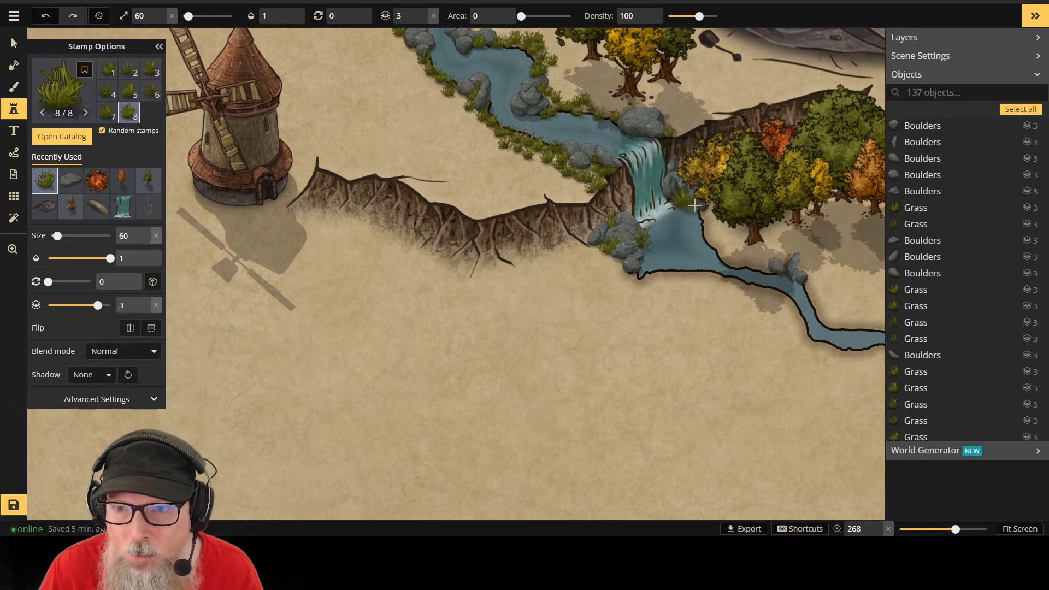
pyautogui.click(695, 205)
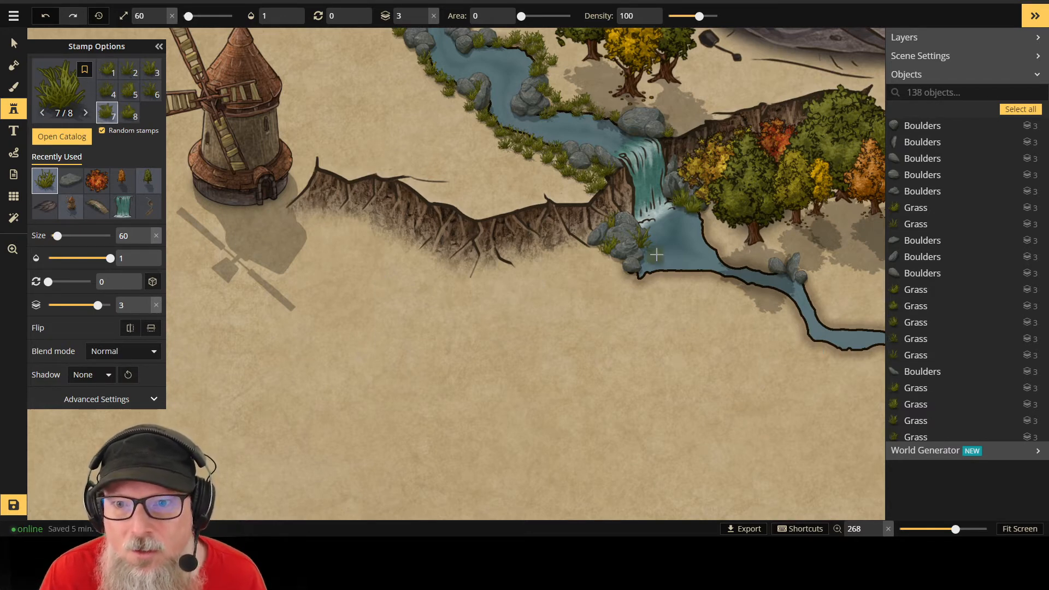
pyautogui.click(642, 272)
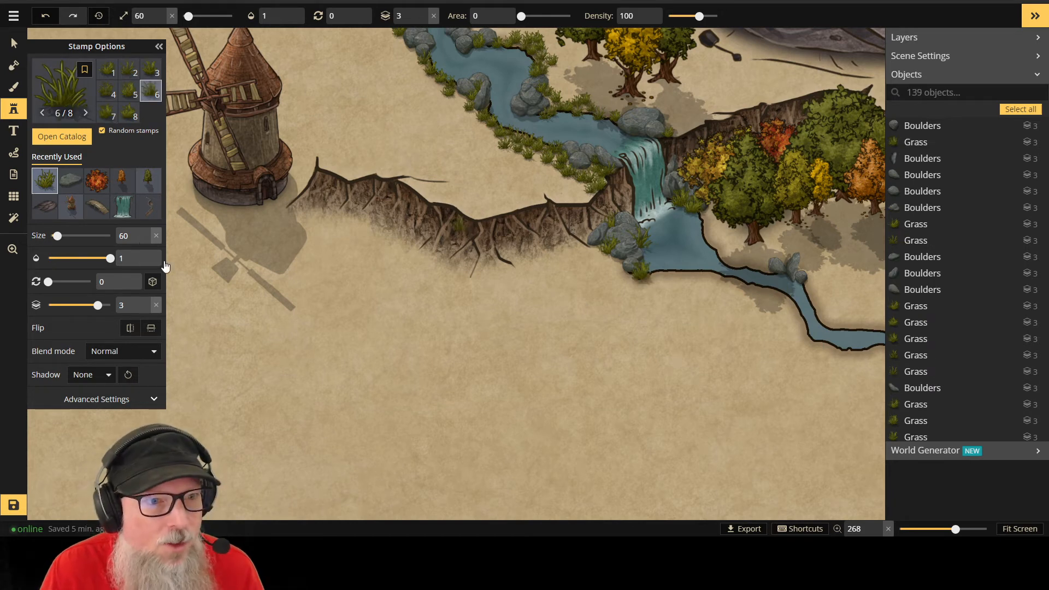
# Step: Set the grass size to 40 and add three tufts along the upper river's southern bank and one on the boulders west of the pool
pyautogui.moveTo(139, 235); pyautogui.dragTo(73, 236)
pyautogui.write('40')
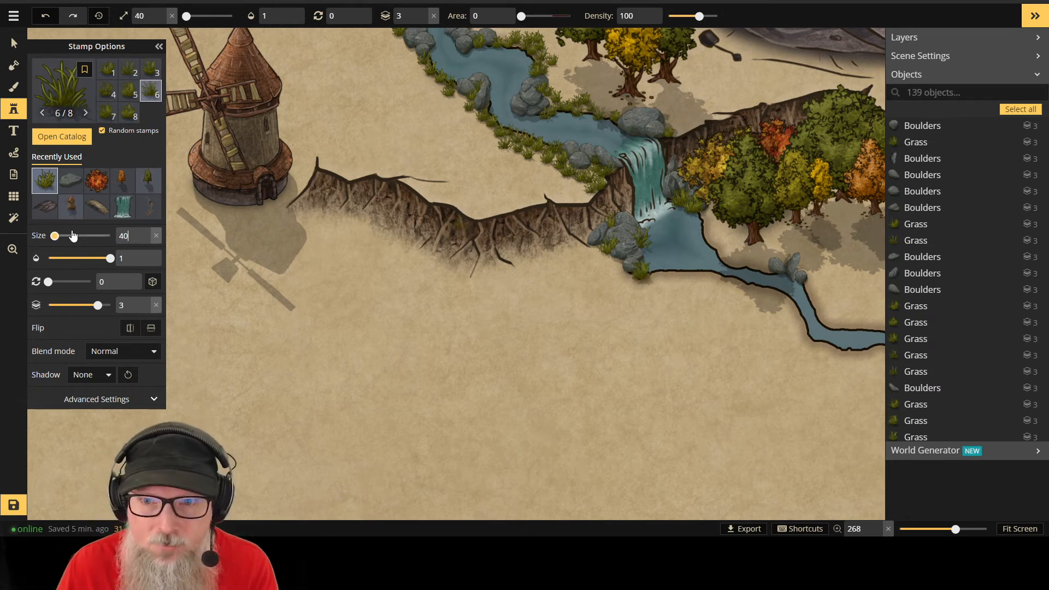
pyautogui.click(589, 173)
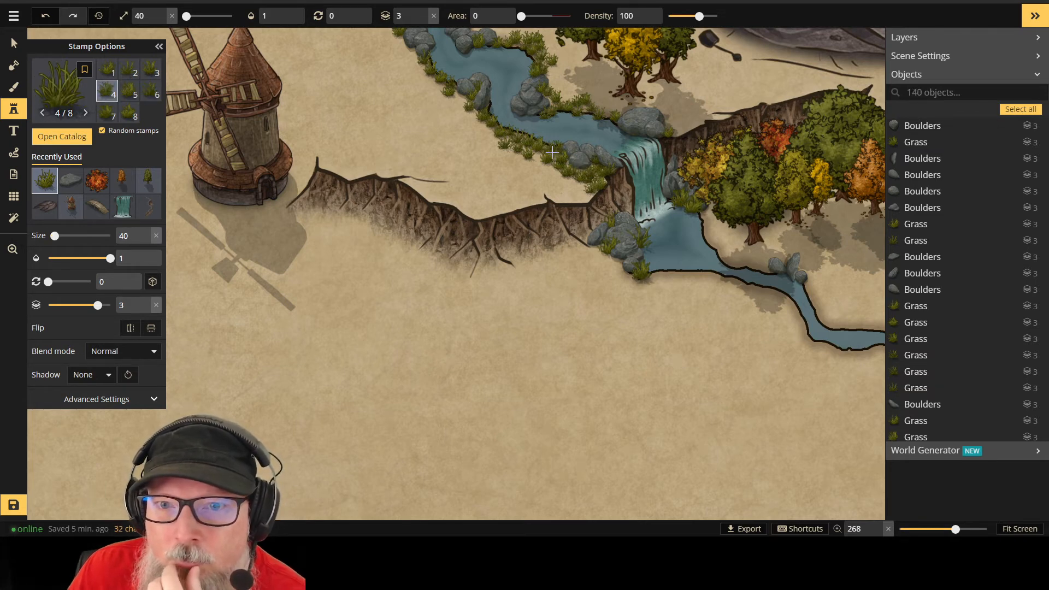
pyautogui.click(547, 149)
pyautogui.click(541, 134)
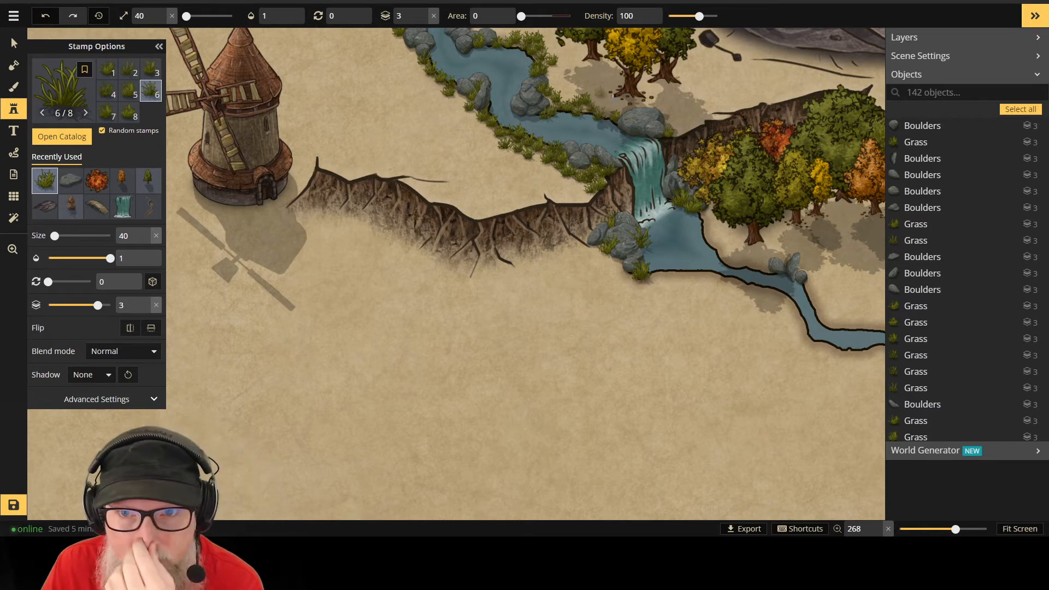
pyautogui.click(611, 230)
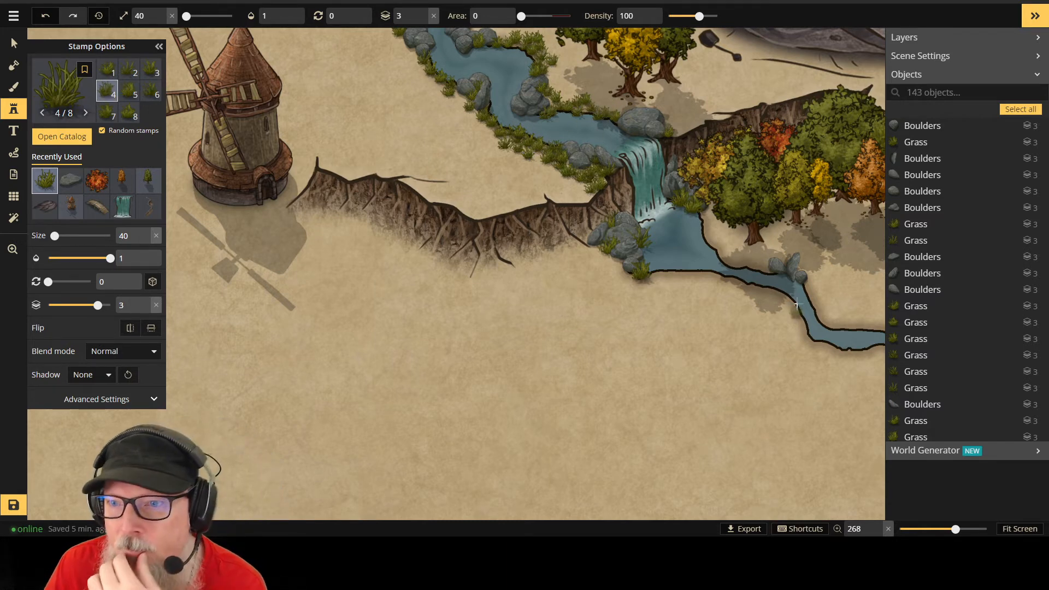
# Step: Place four size 40 grass tufts around the boulders at the river bend below the pool, and keep the stamp opacity at 1
pyautogui.click(767, 272)
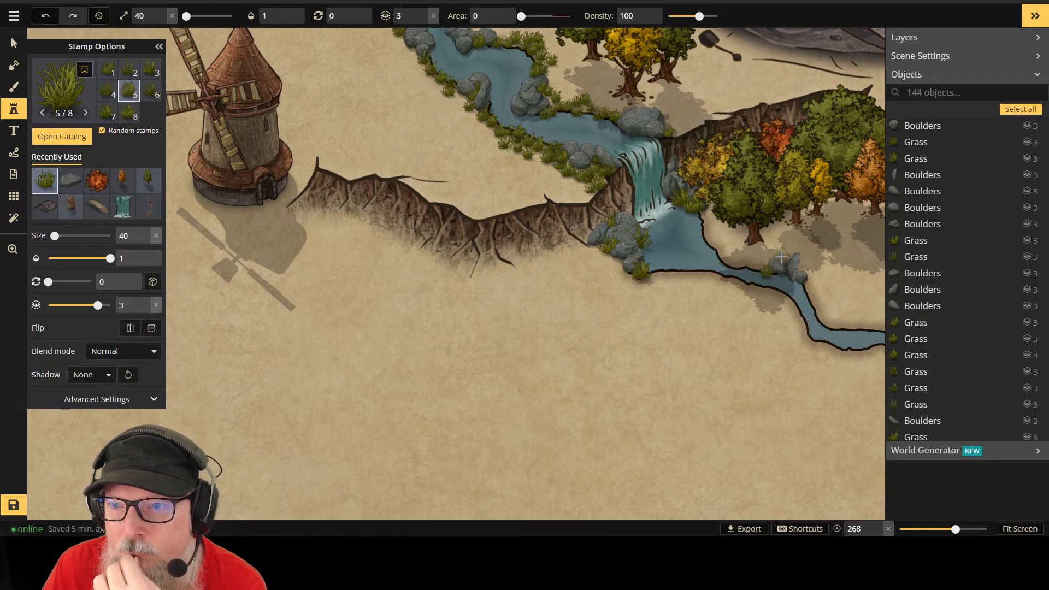
pyautogui.click(791, 276)
pyautogui.click(798, 269)
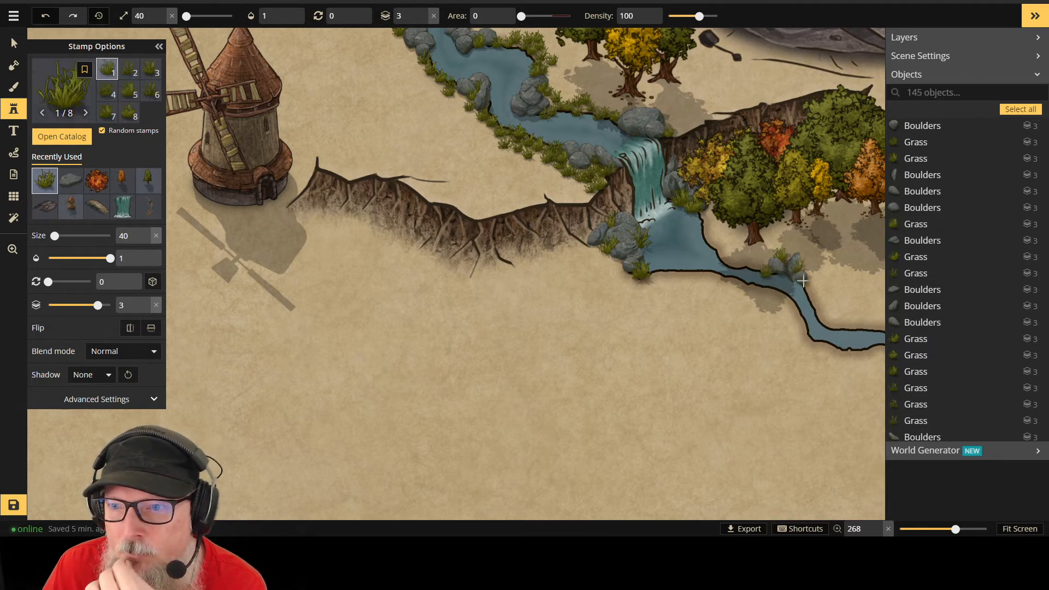
pyautogui.click(803, 281)
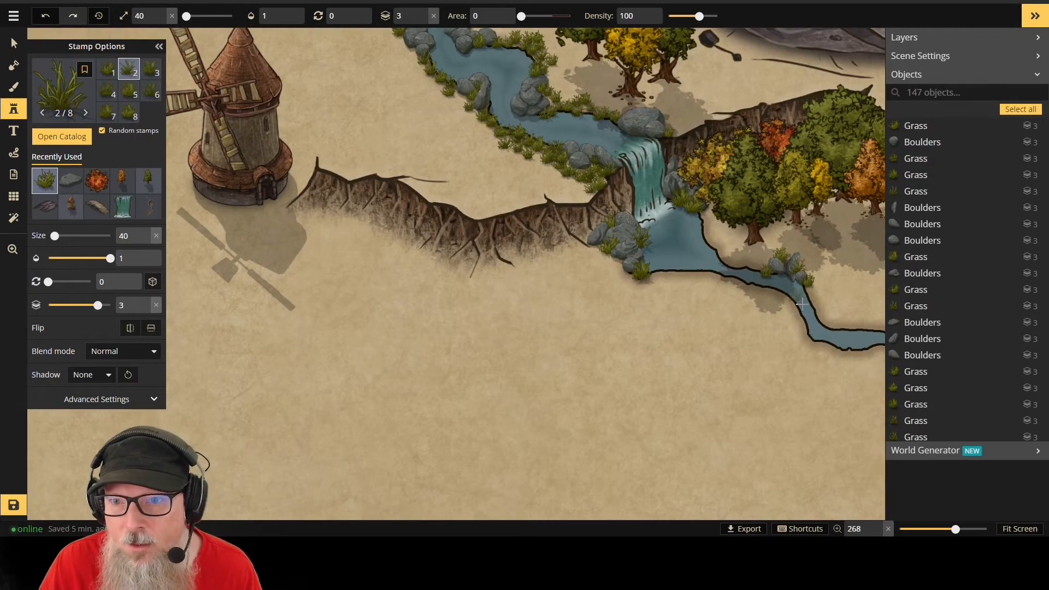
pyautogui.scroll(-2, 854, 361)
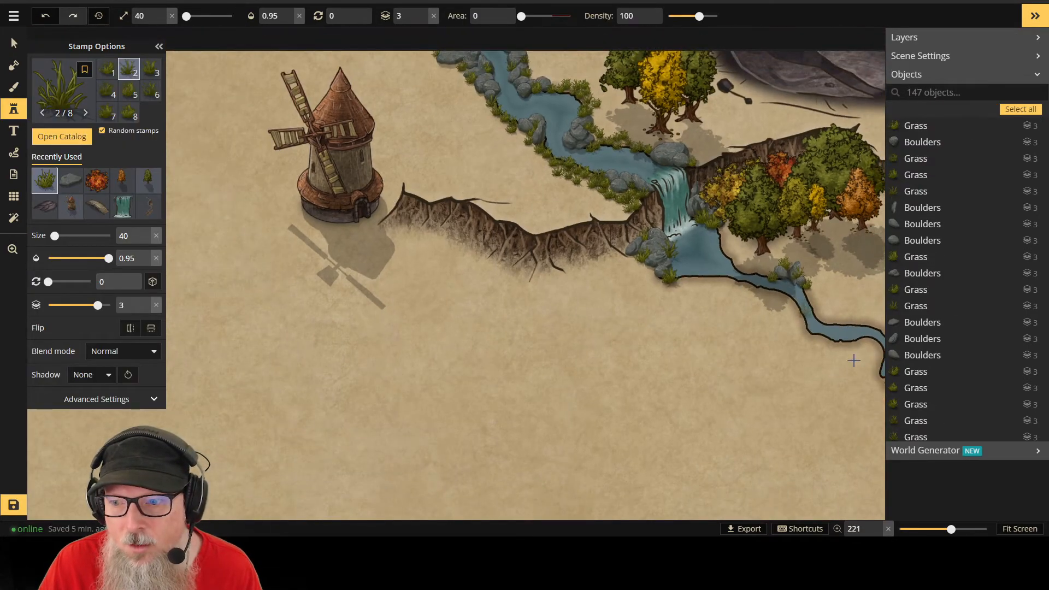
pyautogui.click(156, 258)
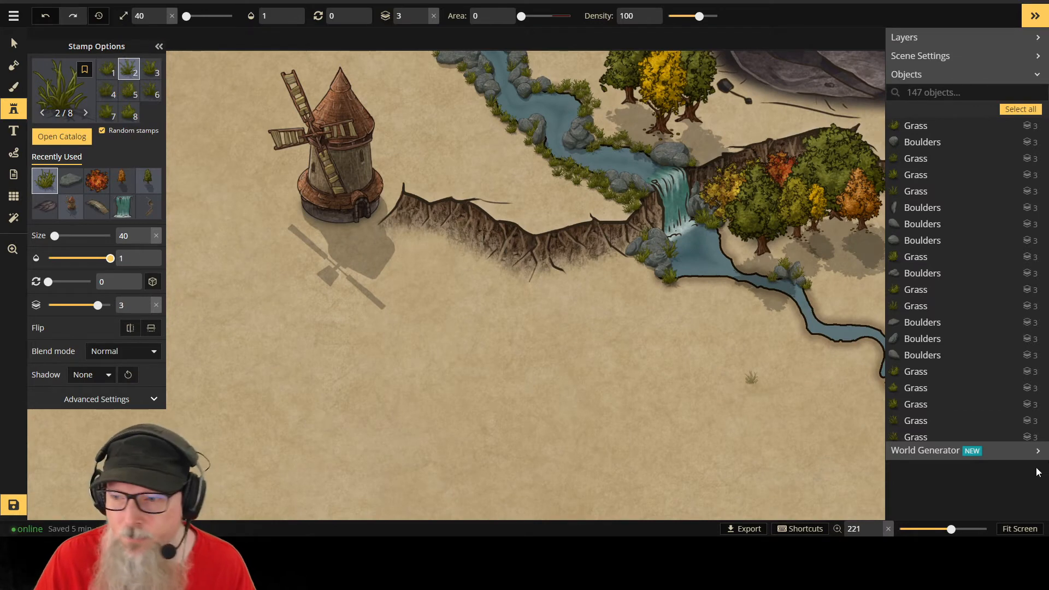
# Step: Switch the stamp from grass to boulders and pick boulder variant 10 for the river below the pool
pyautogui.click(1020, 529)
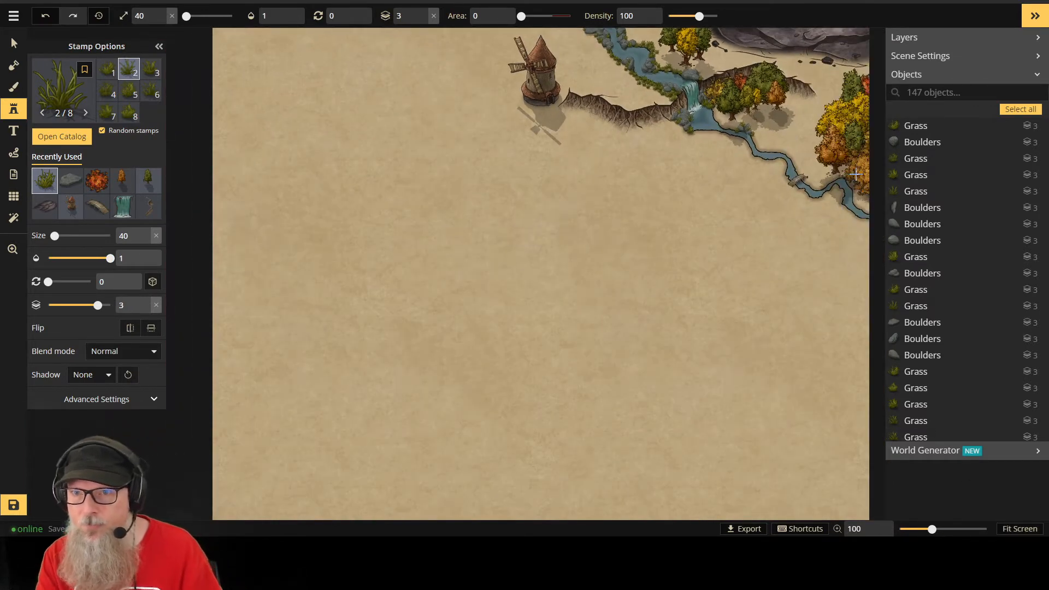
pyautogui.scroll(5, 872, 153)
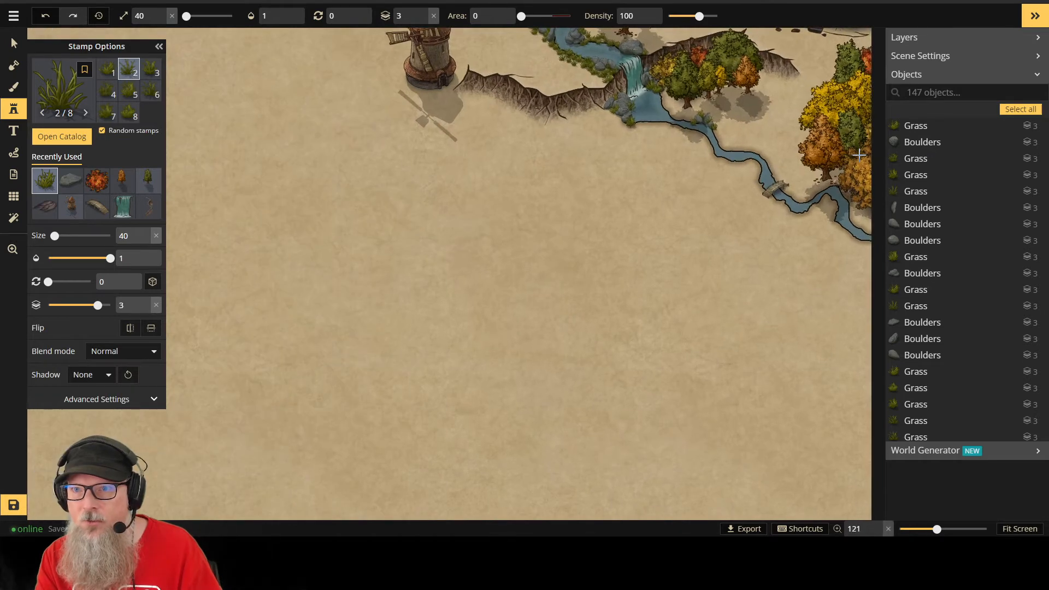
pyautogui.scroll(2, 858, 155)
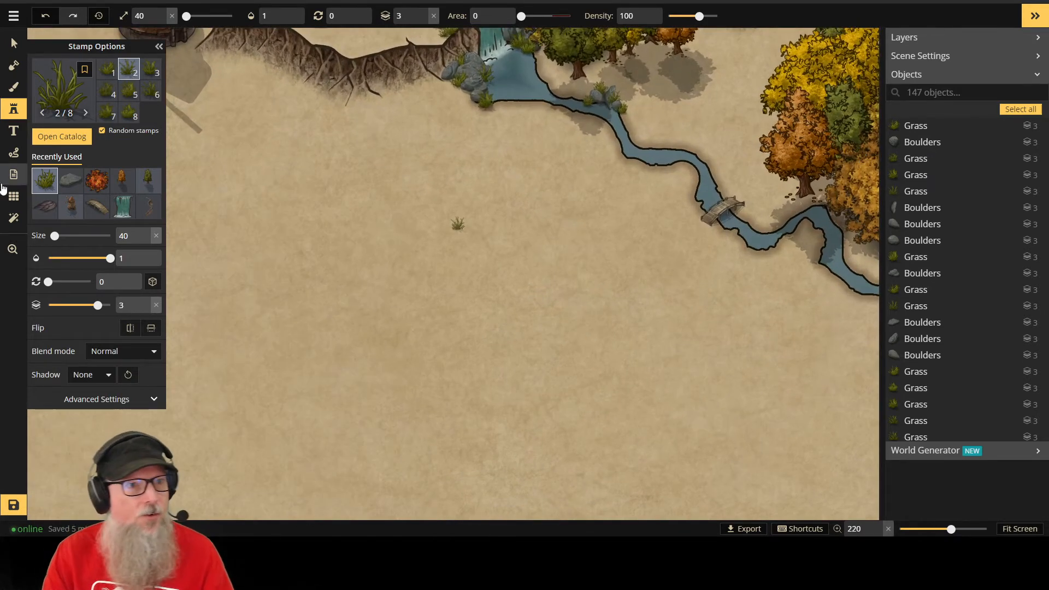
pyautogui.click(71, 181)
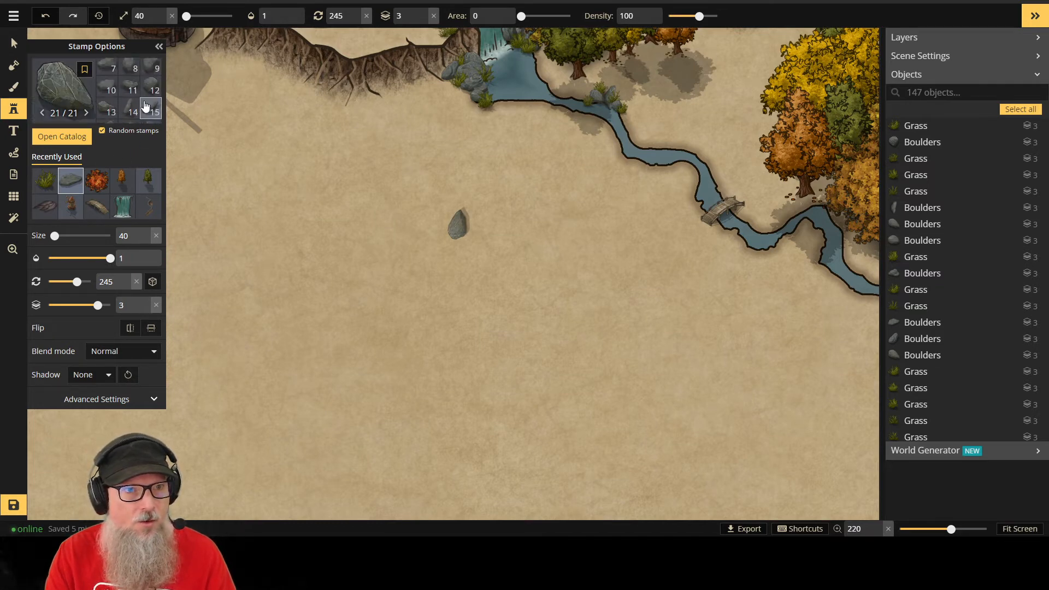
pyautogui.scroll(1, 131, 112)
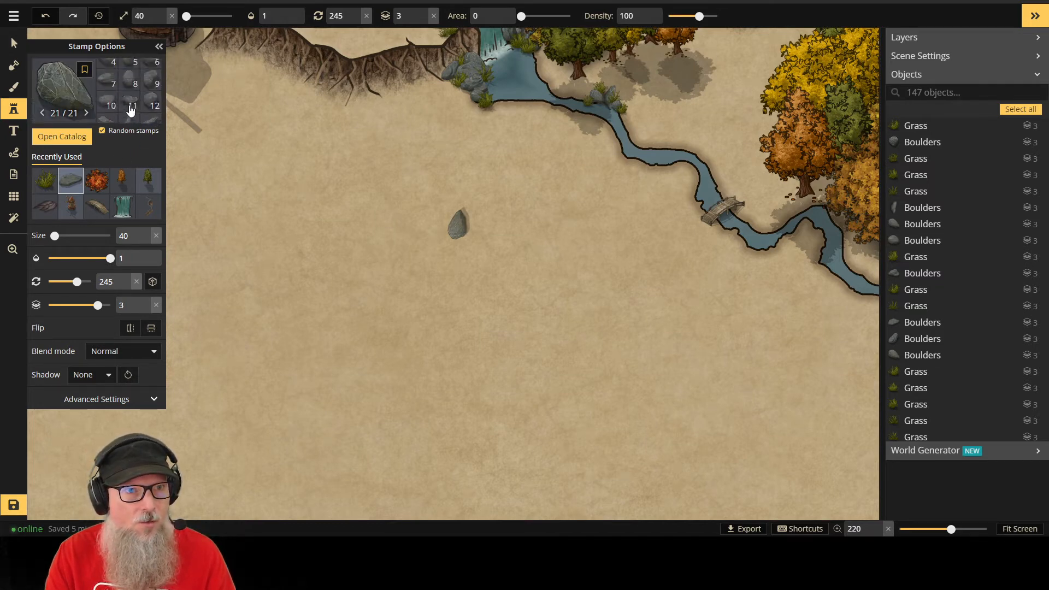
pyautogui.click(111, 109)
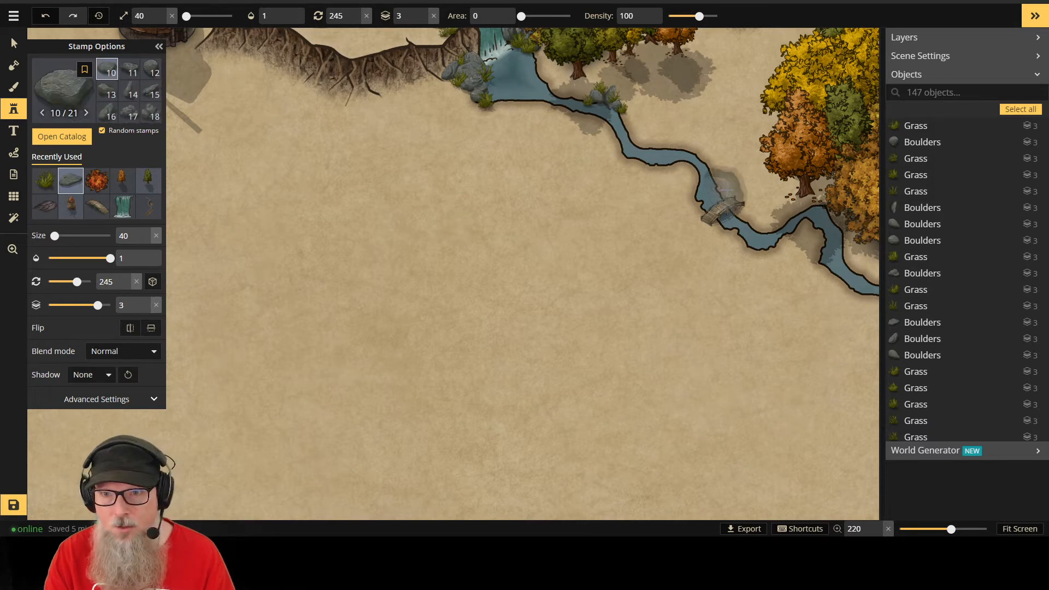
# Step: Reset the boulder rotation to 0, set the size to 12 and place one on layer 3 at the wooden bridge's northern edge
pyautogui.scroll(-2, 731, 196)
pyautogui.scroll(2, 731, 196)
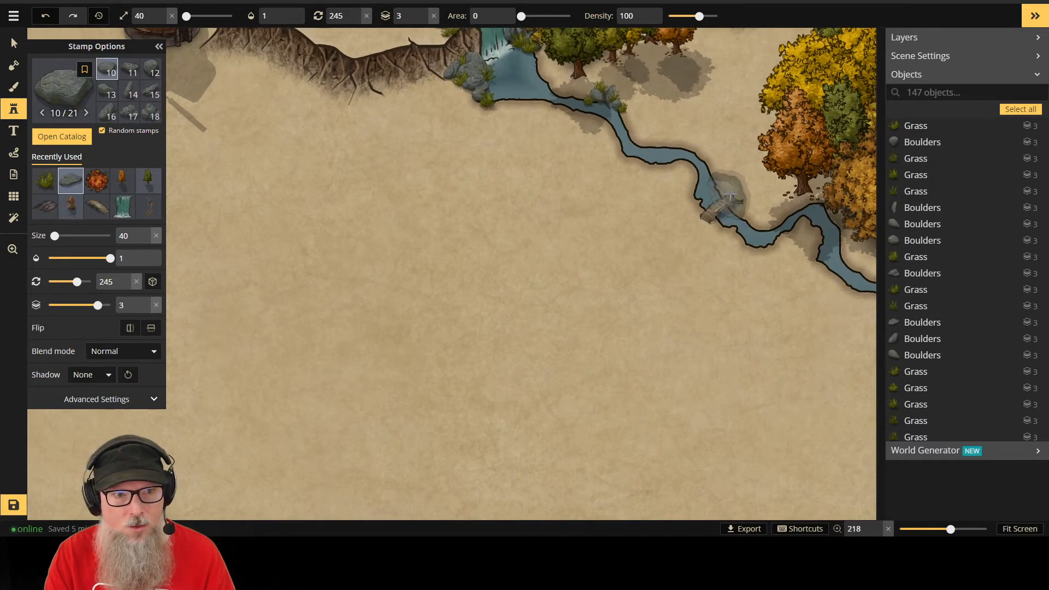
pyautogui.click(455, 226)
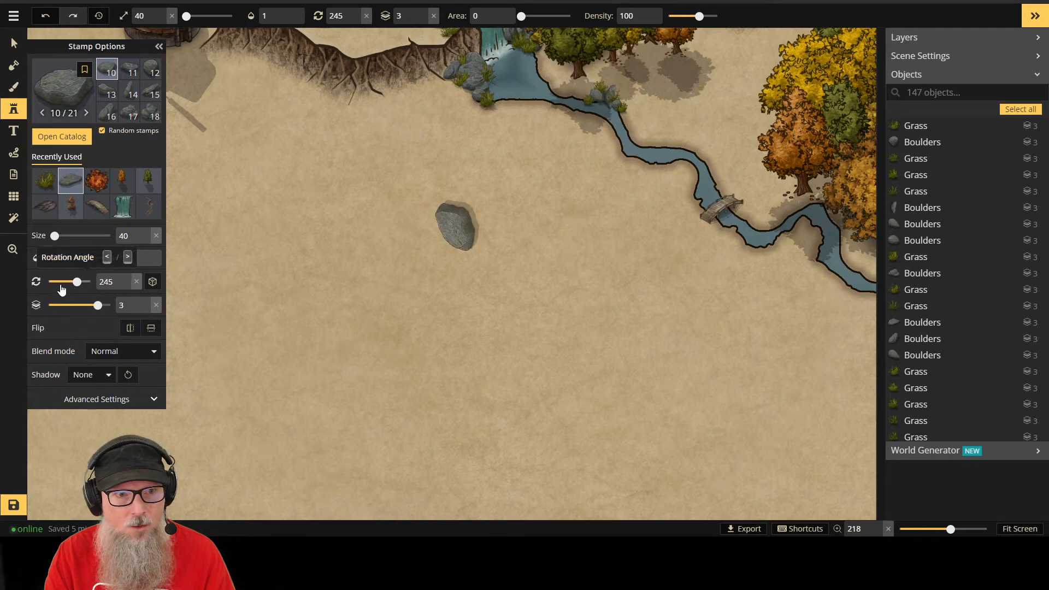
pyautogui.click(136, 282)
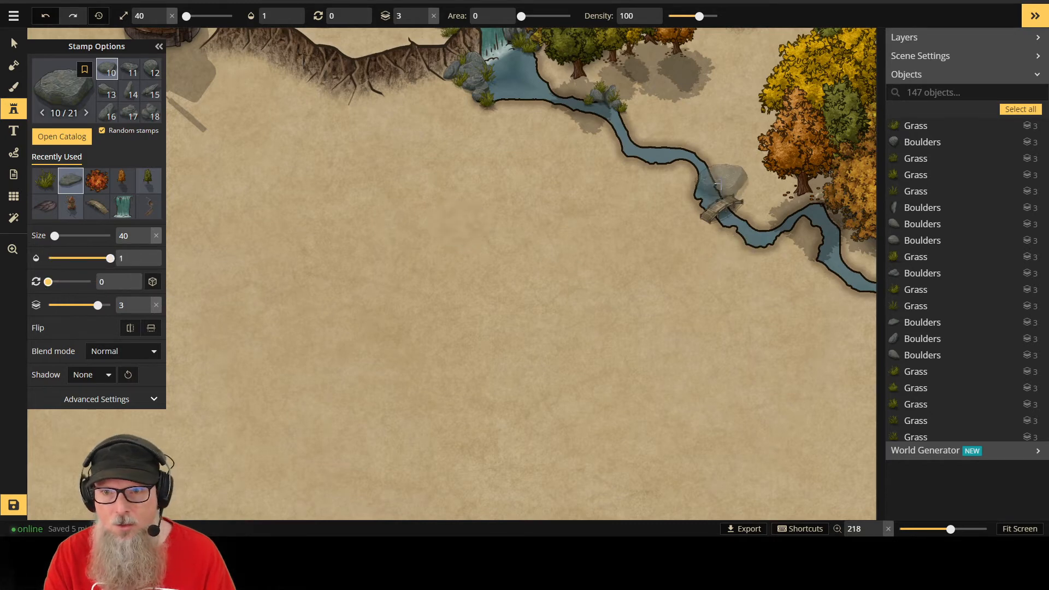
pyautogui.scroll(-5, 720, 186)
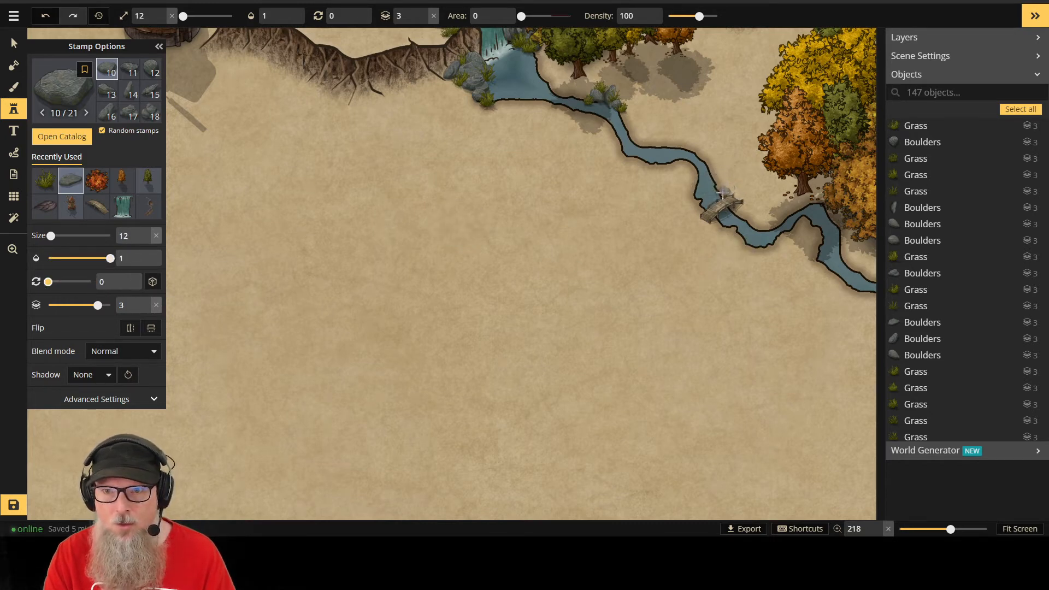
pyautogui.click(722, 194)
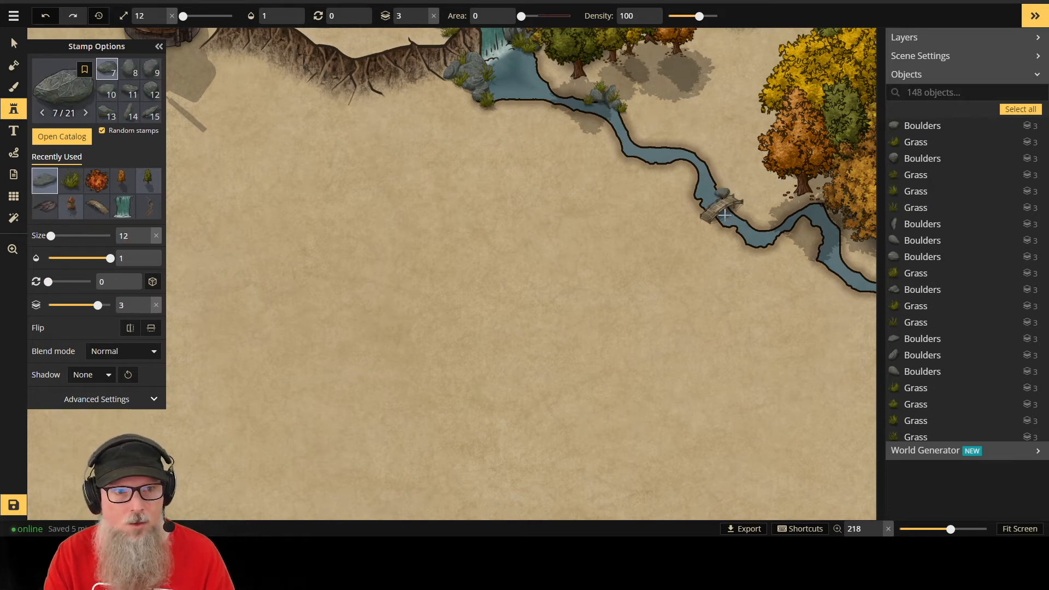
# Step: Place a size 23 boulder beside the bridge's eastern end, and undo an extra boulder tried at its western end
pyautogui.scroll(2, 739, 213)
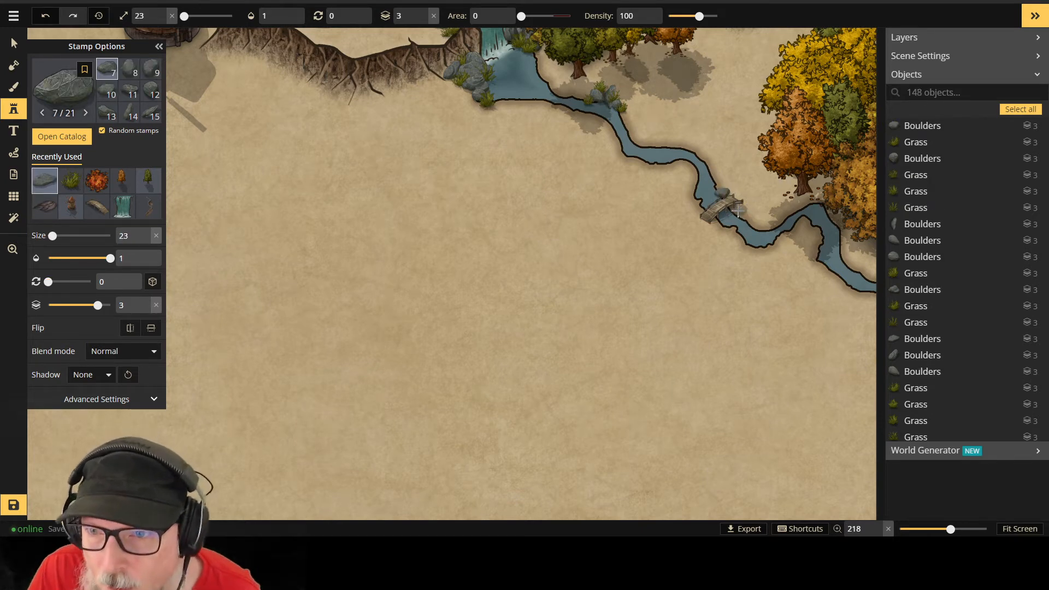
pyautogui.click(735, 207)
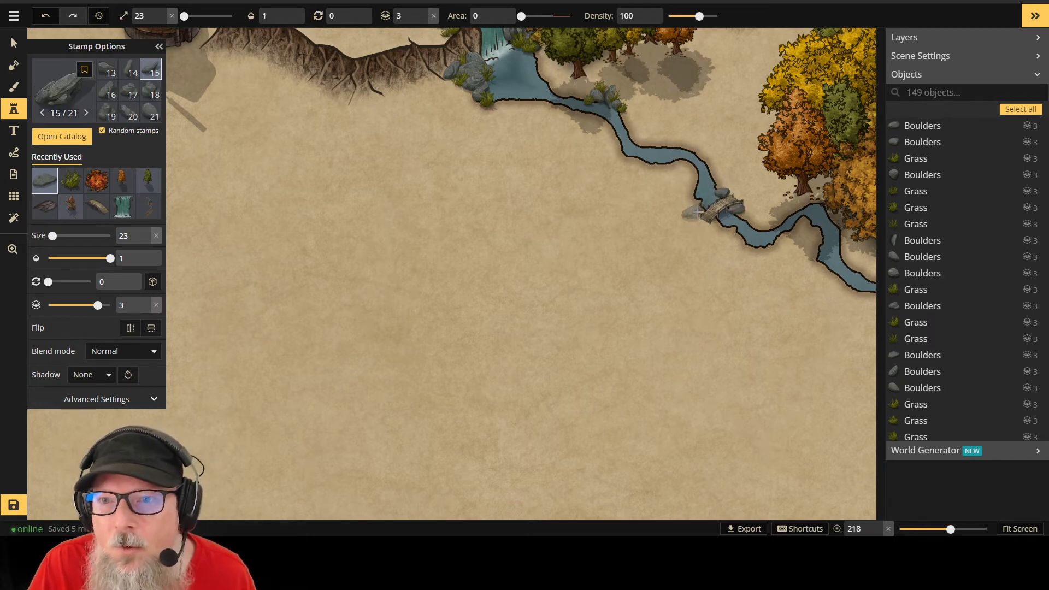
pyautogui.click(713, 221)
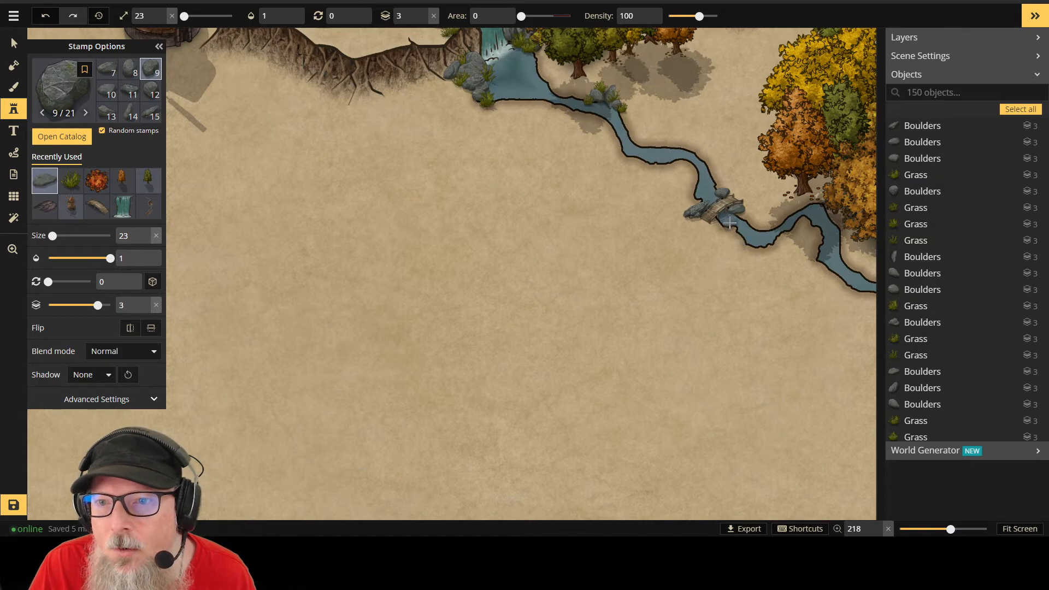
pyautogui.hotkey('ctrl', 'z')
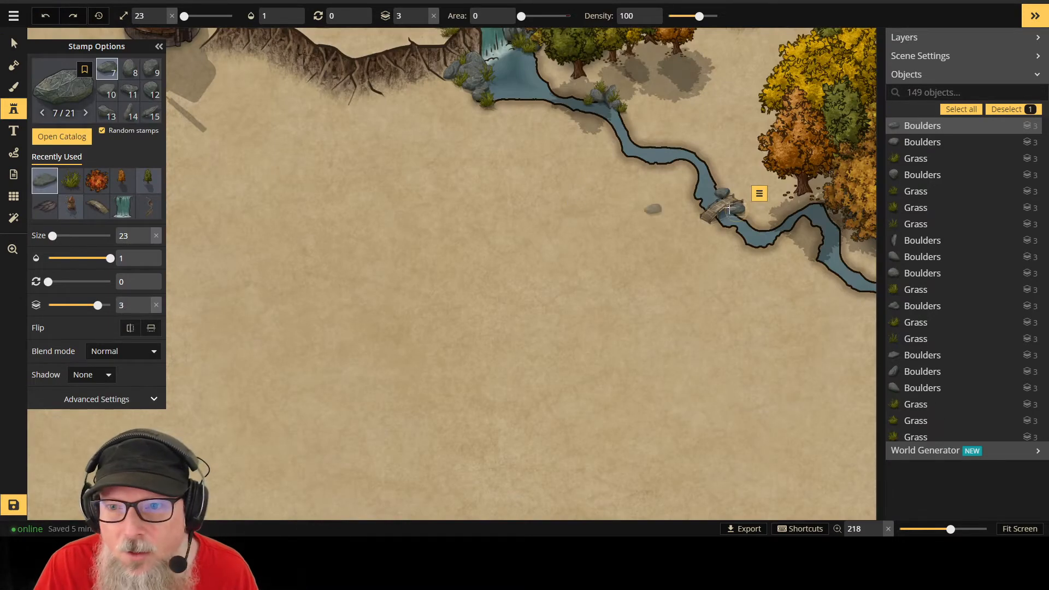
# Step: Place a size 16 and a size 14 boulder at the bridge's southern edge and three size 14 boulders at its western end
pyautogui.scroll(3, 713, 218)
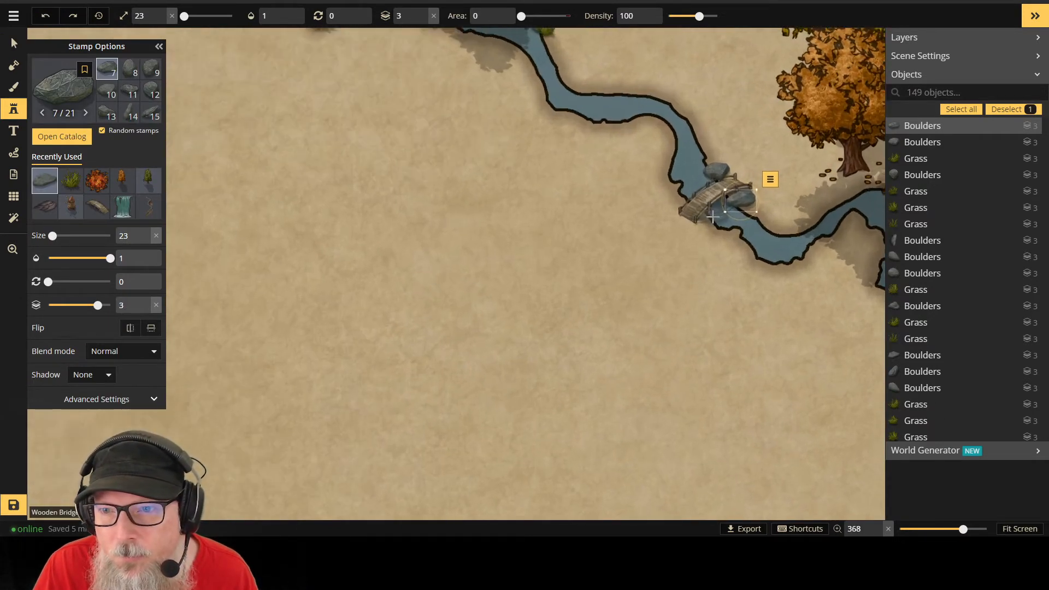
pyautogui.scroll(3, 713, 217)
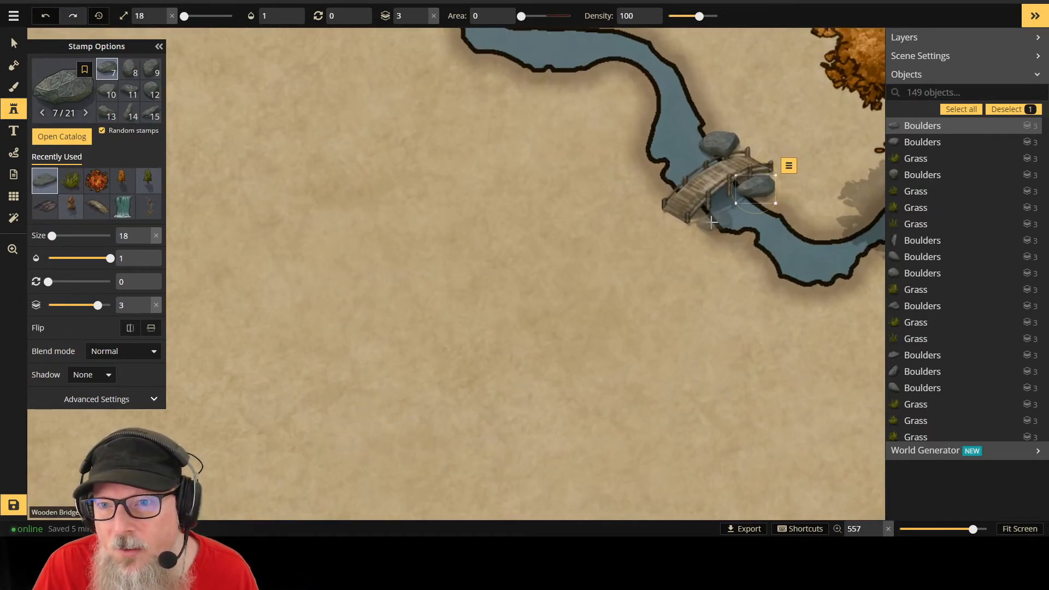
pyautogui.click(711, 217)
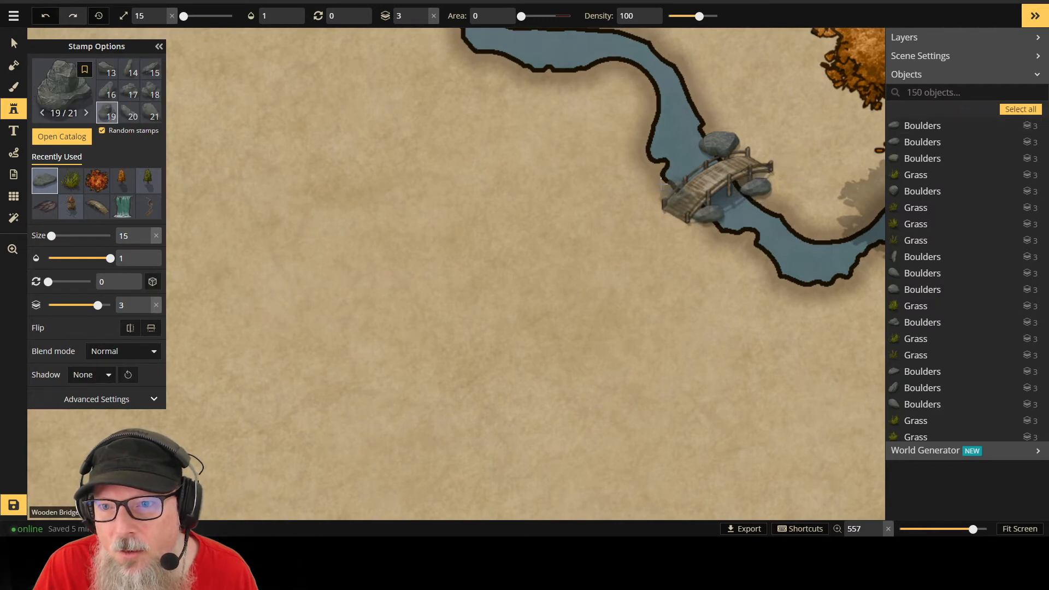
pyautogui.click(663, 183)
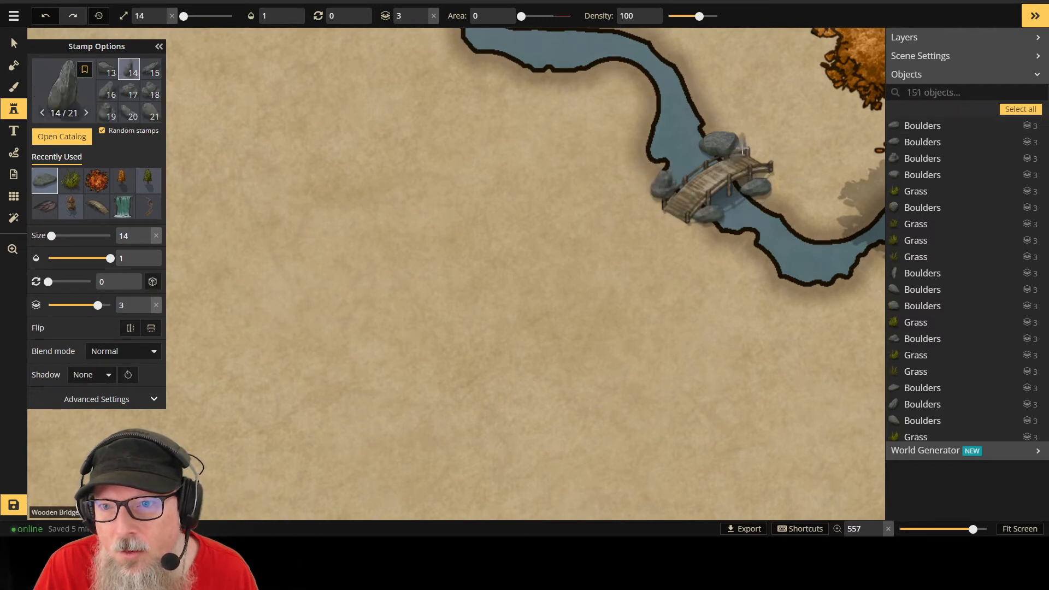
pyautogui.click(659, 164)
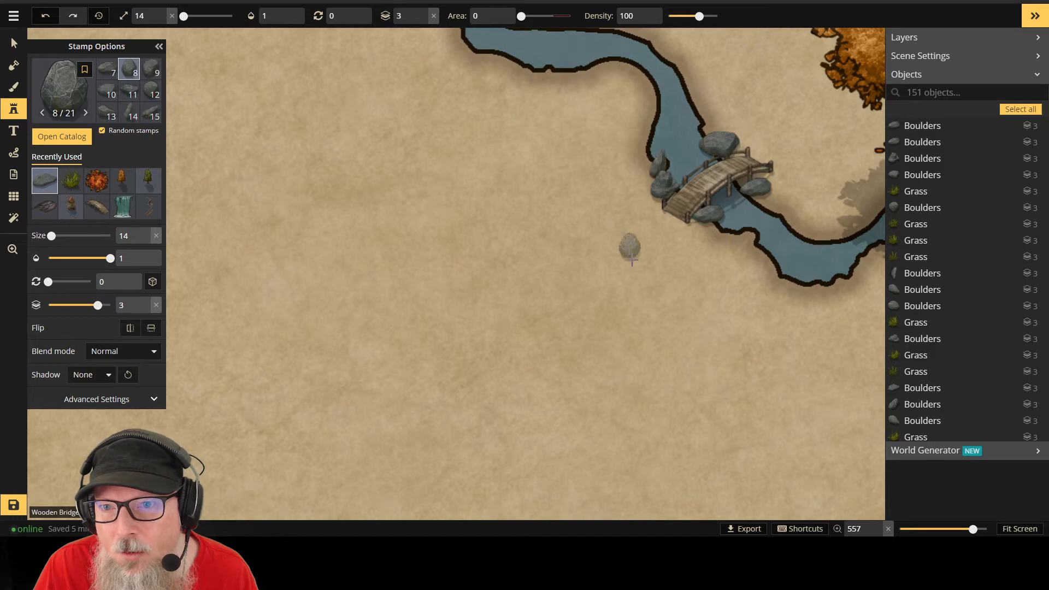
pyautogui.click(649, 178)
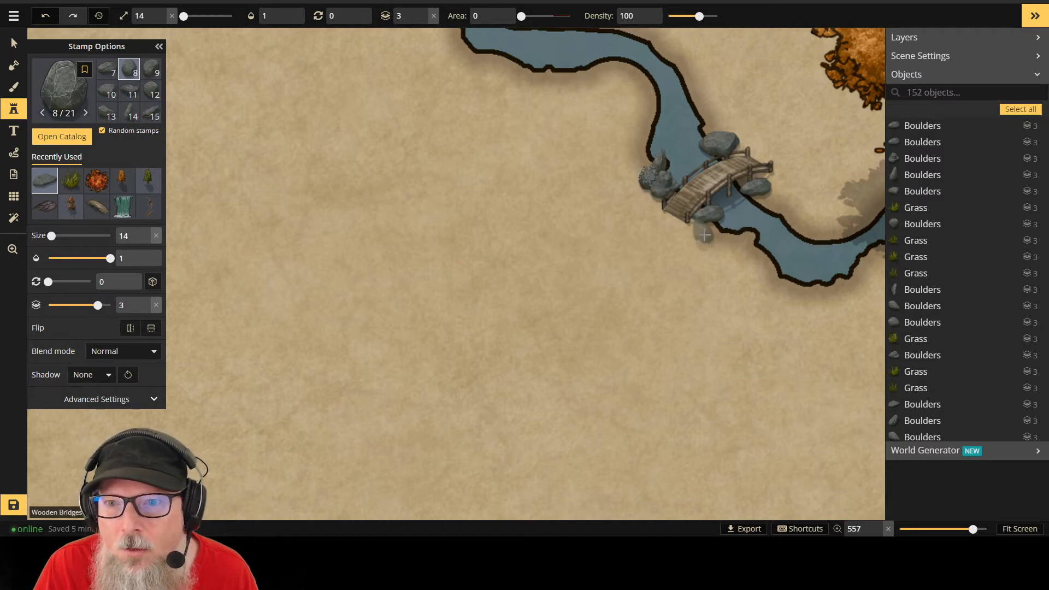
pyautogui.click(711, 228)
# Step: Add one larger boulder on the riverbank at the bridge's eastern end and a size 14 boulder just behind it
pyautogui.scroll(-3, 777, 204)
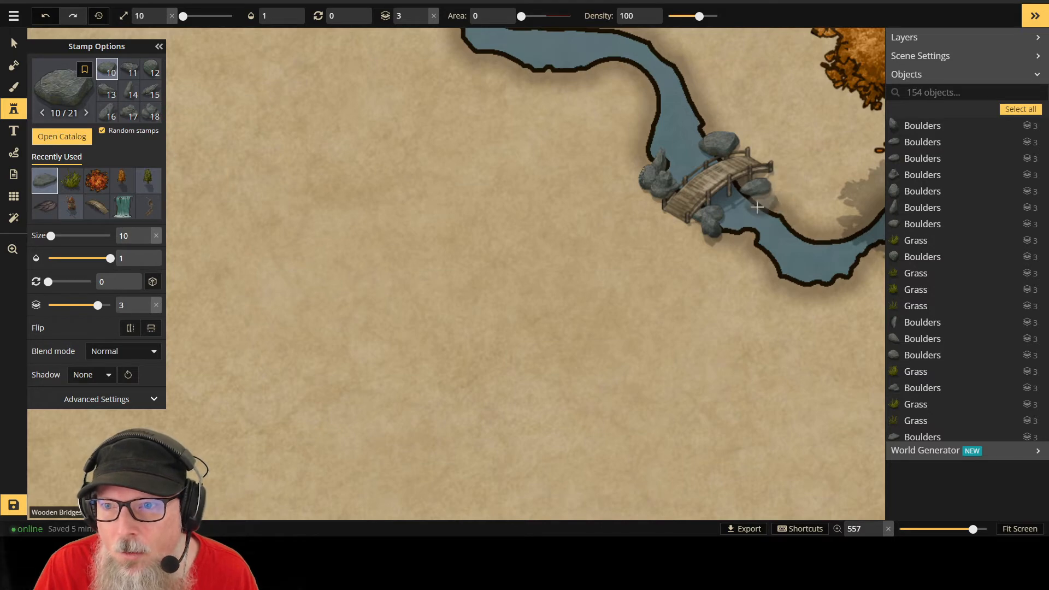
pyautogui.scroll(-1, 765, 199)
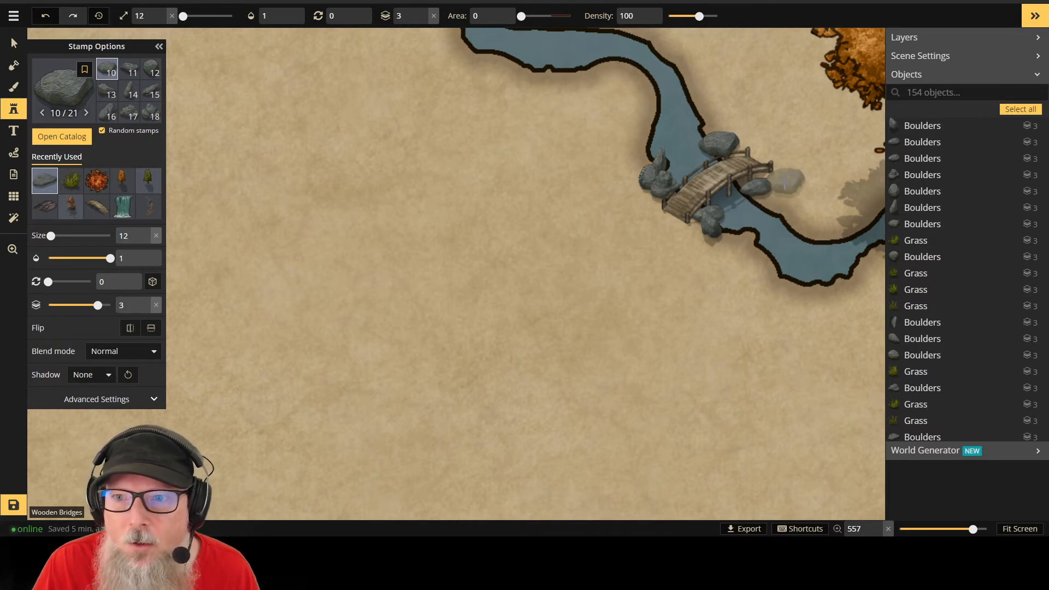
pyautogui.scroll(4, 787, 198)
pyautogui.click(787, 201)
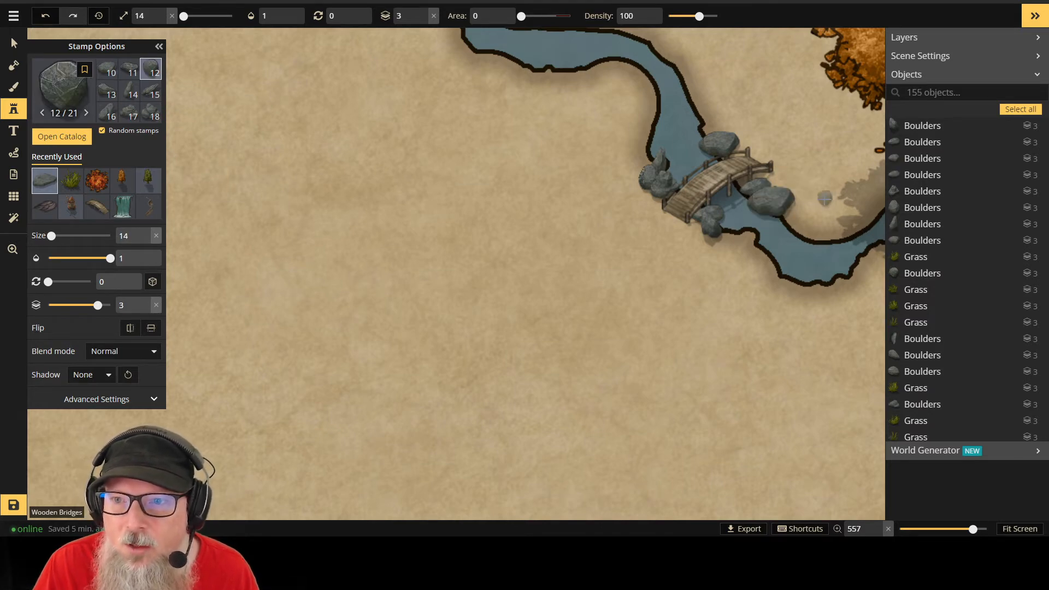
pyautogui.click(773, 182)
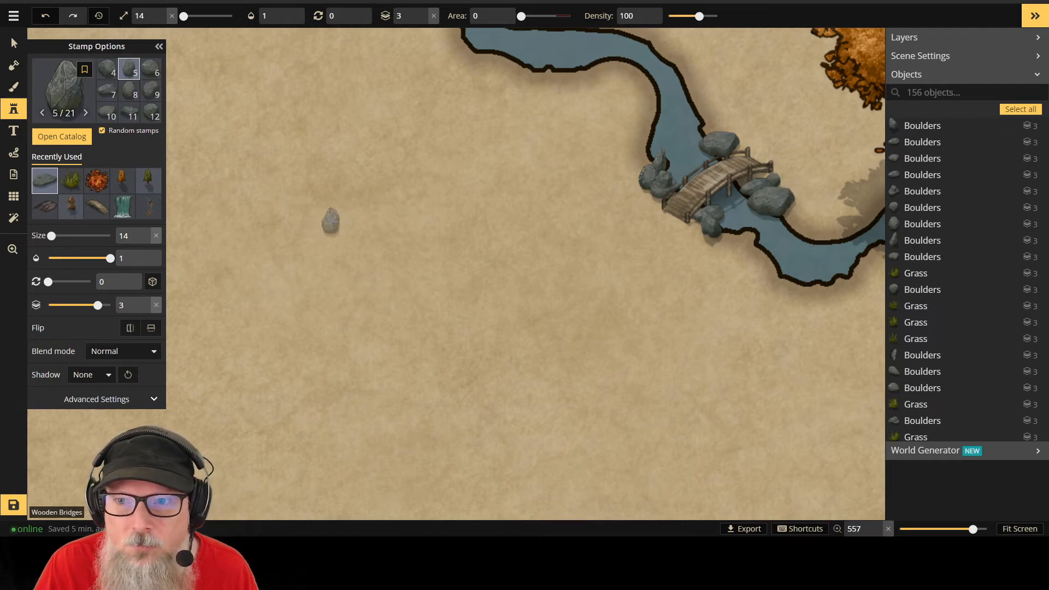
# Step: Raise the wooden bridge to layer 4 so it sits above the boulders, and collapse the stamp options
pyautogui.press('v')
pyautogui.click(770, 187)
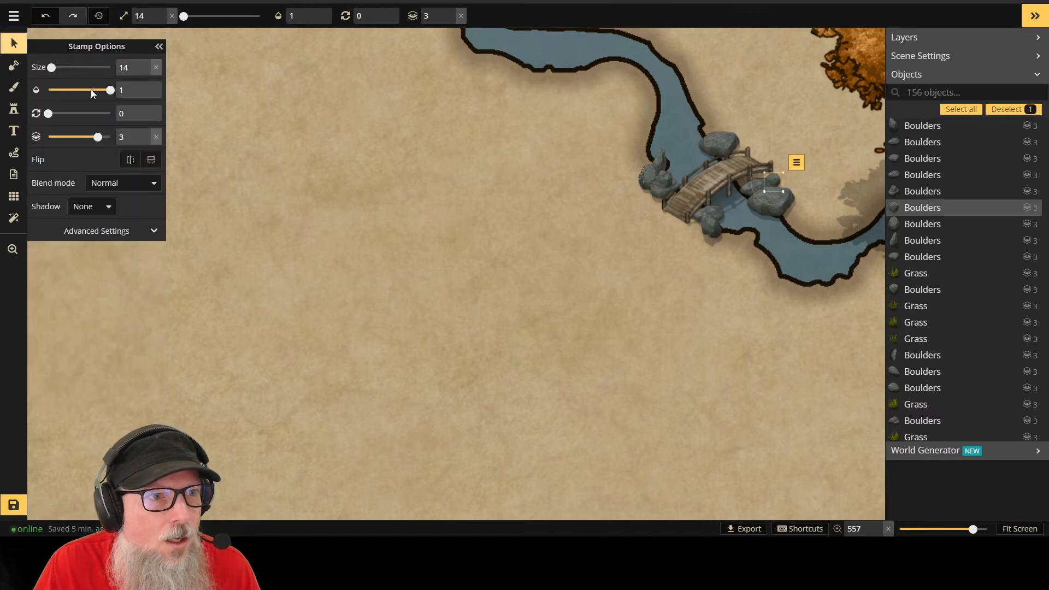
pyautogui.click(756, 174)
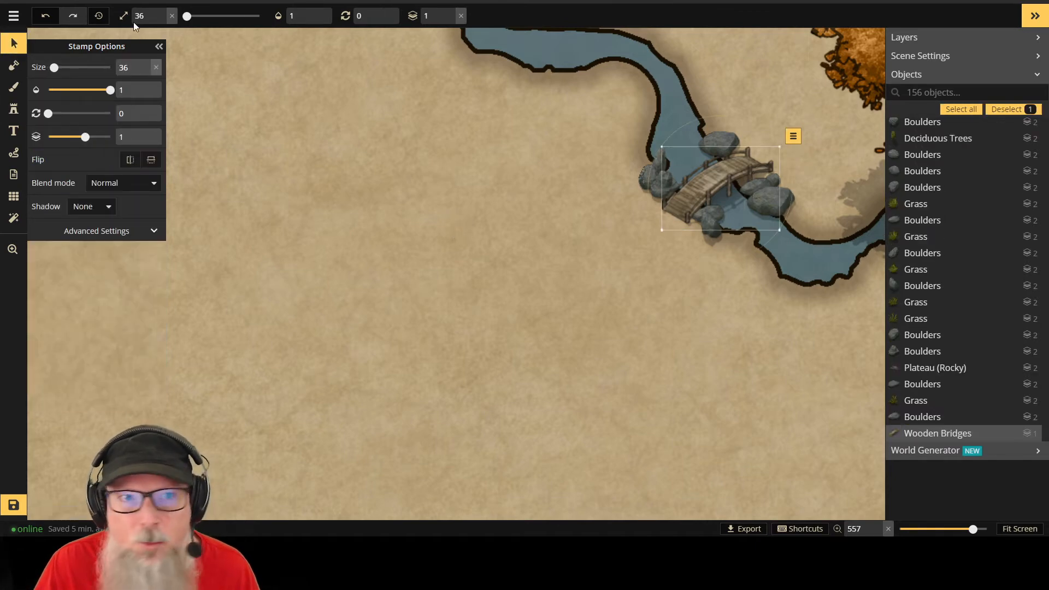
pyautogui.click(450, 12)
pyautogui.click(450, 12)
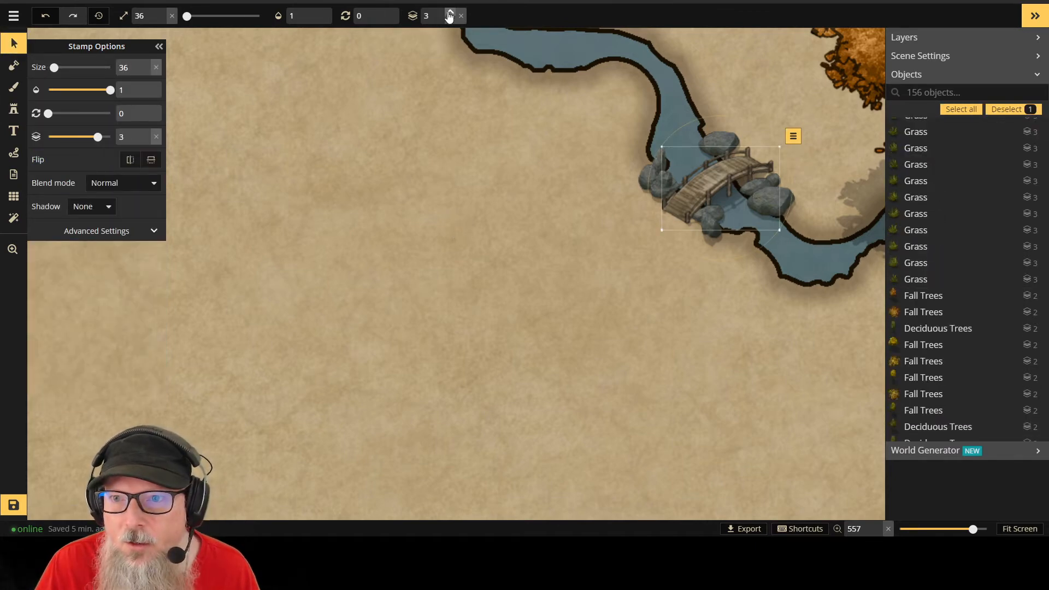
pyautogui.click(449, 12)
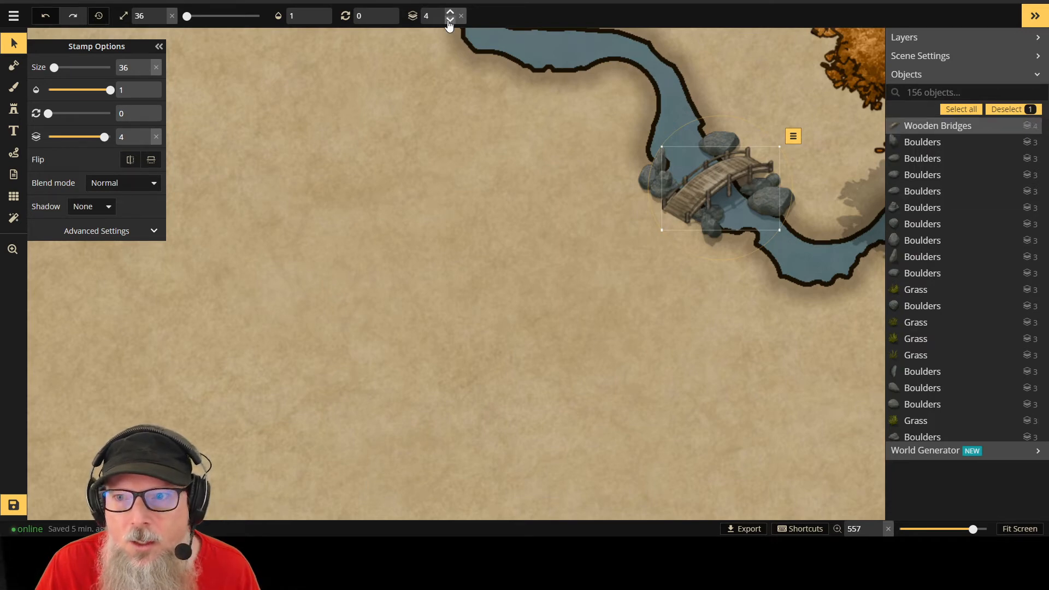
pyautogui.click(18, 43)
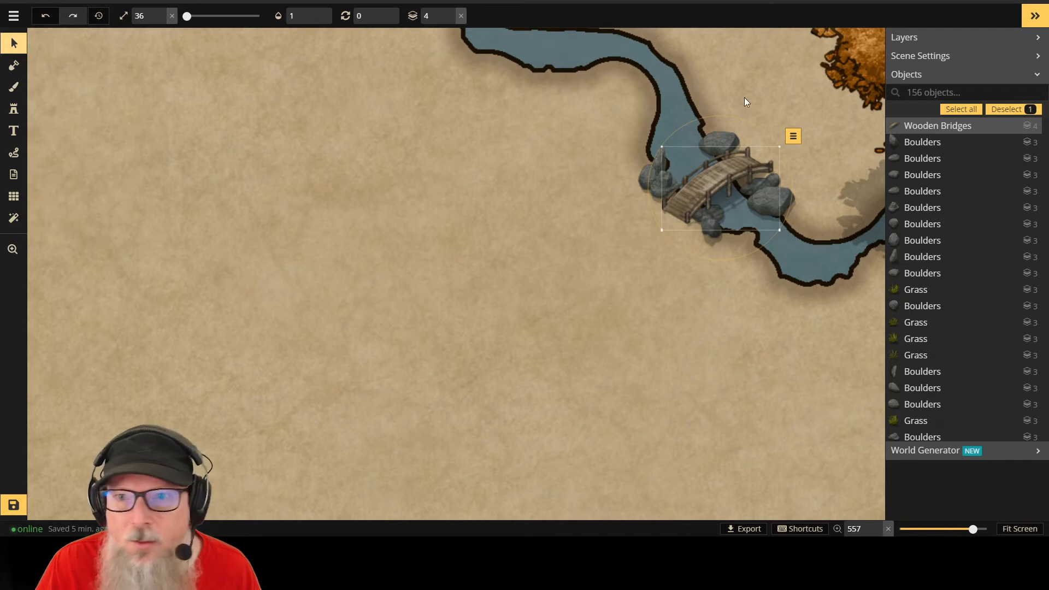
# Step: Shift the boulders at the bridge's northern, western and southern edges closer so they tuck partly under the bridge
pyautogui.click(722, 145)
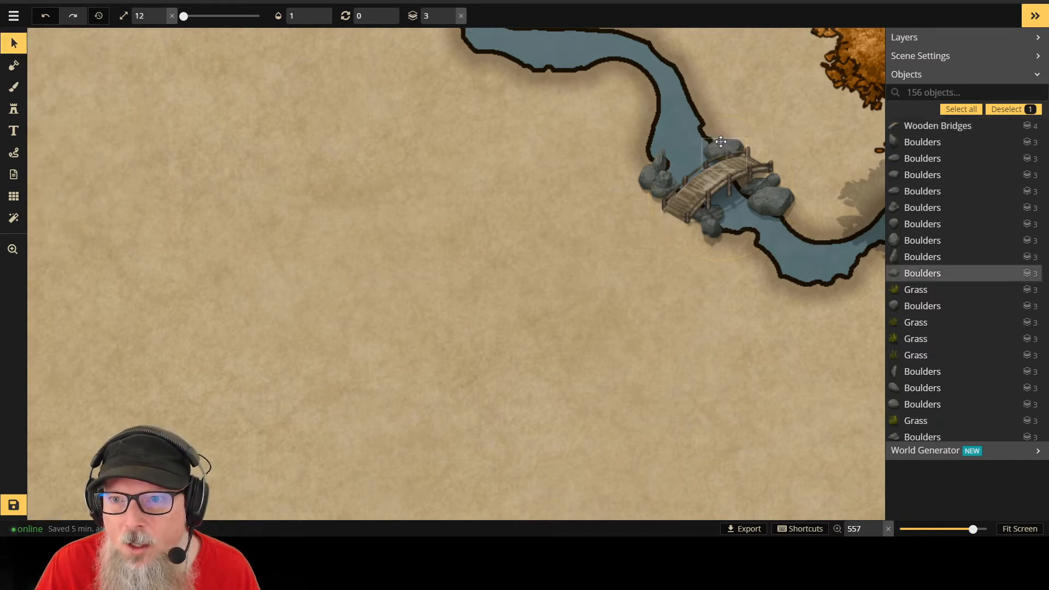
pyautogui.moveTo(722, 143); pyautogui.dragTo(725, 143)
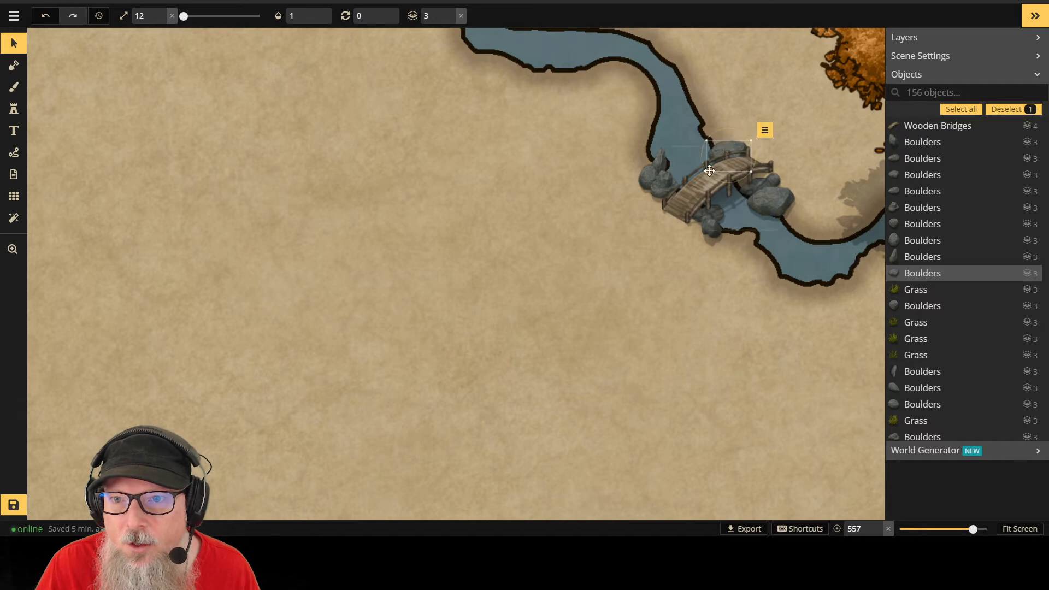
pyautogui.click(662, 177)
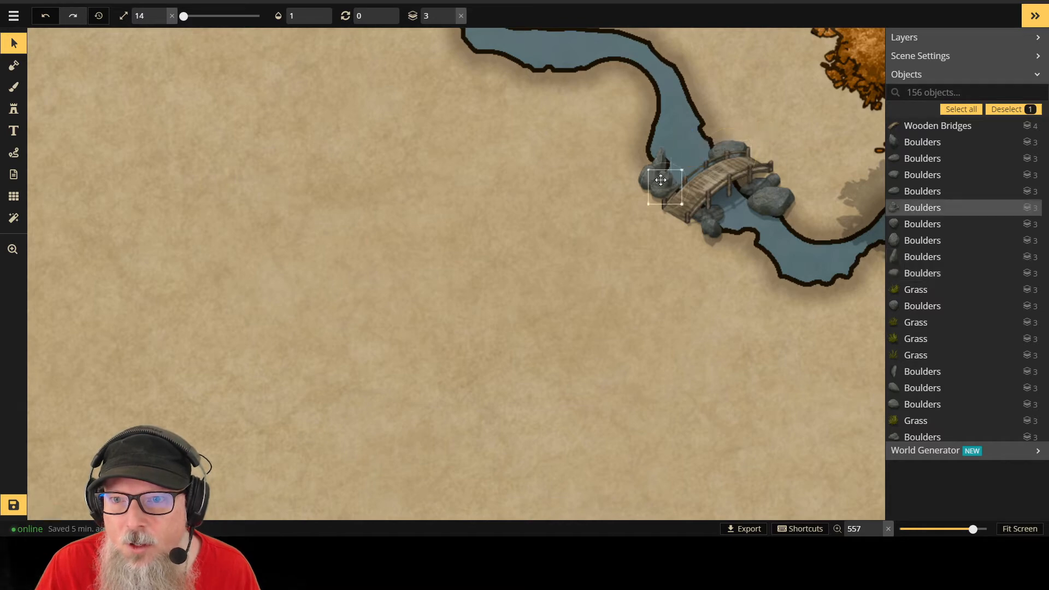
pyautogui.moveTo(667, 185)
pyautogui.mouseDown()
pyautogui.moveTo(656, 171)
pyautogui.moveTo(651, 188)
pyautogui.moveTo(659, 161)
pyautogui.moveTo(665, 174)
pyautogui.mouseUp()
pyautogui.click(649, 170)
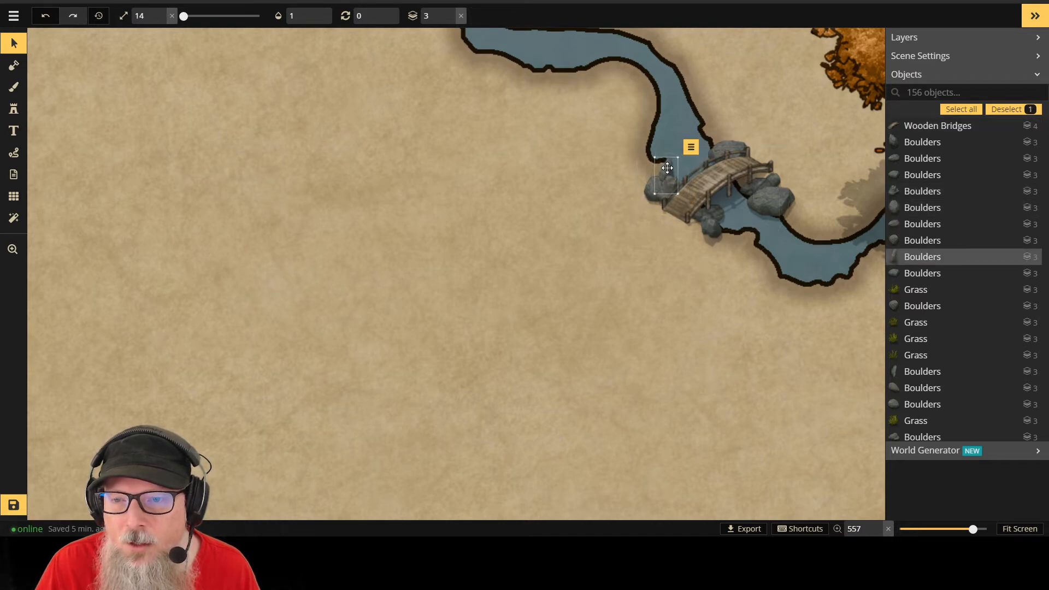
pyautogui.moveTo(719, 212); pyautogui.dragTo(706, 216)
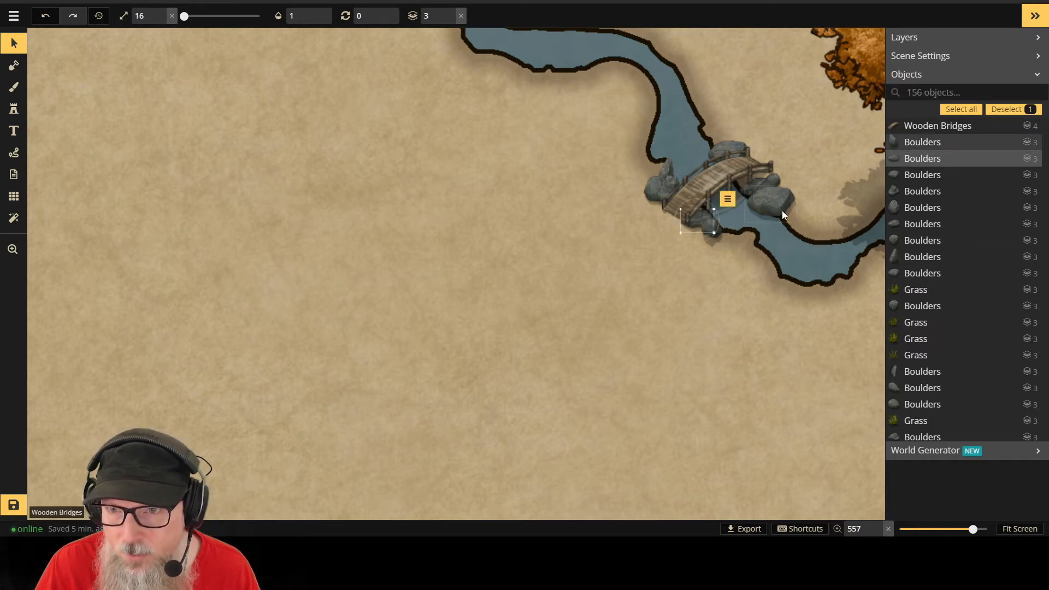
# Step: Shift the size 16 boulder and the small size 14 boulder at the bridge's eastern end closer so they tuck under the bridge
pyautogui.moveTo(759, 187); pyautogui.dragTo(756, 194)
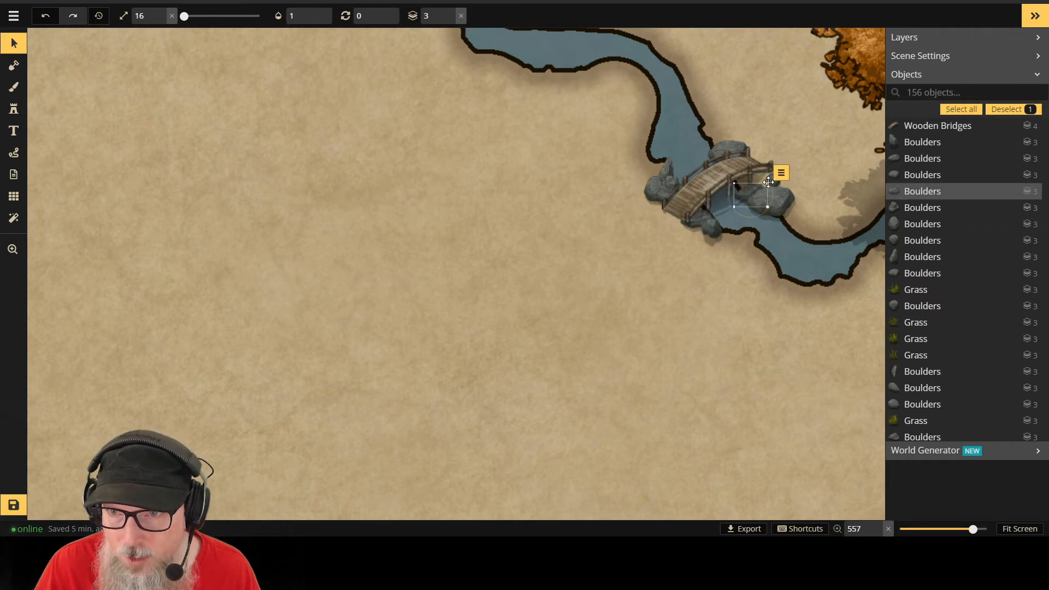
pyautogui.click(779, 178)
pyautogui.click(812, 153)
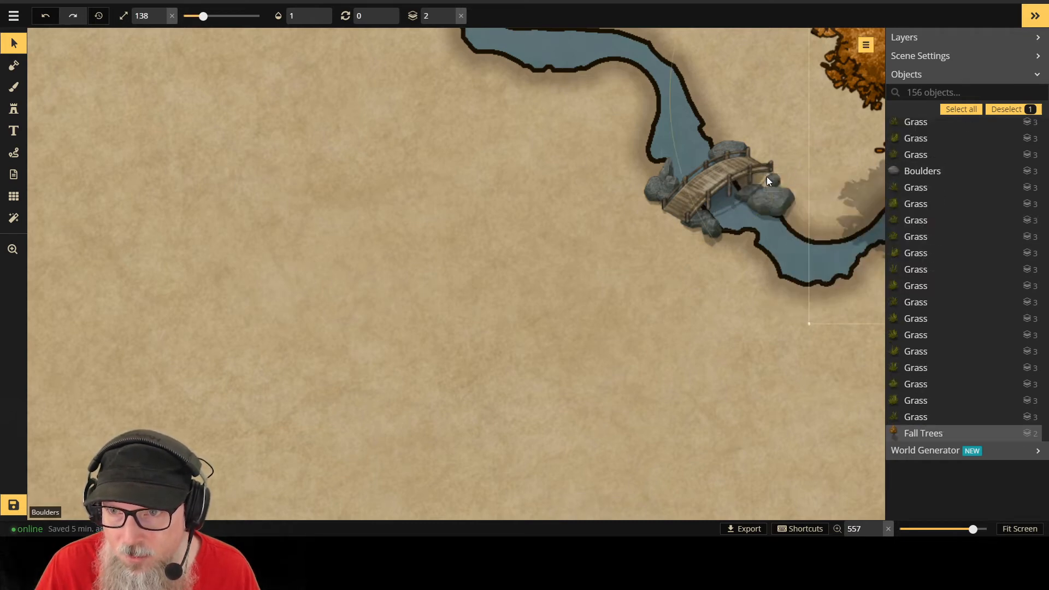
pyautogui.click(767, 180)
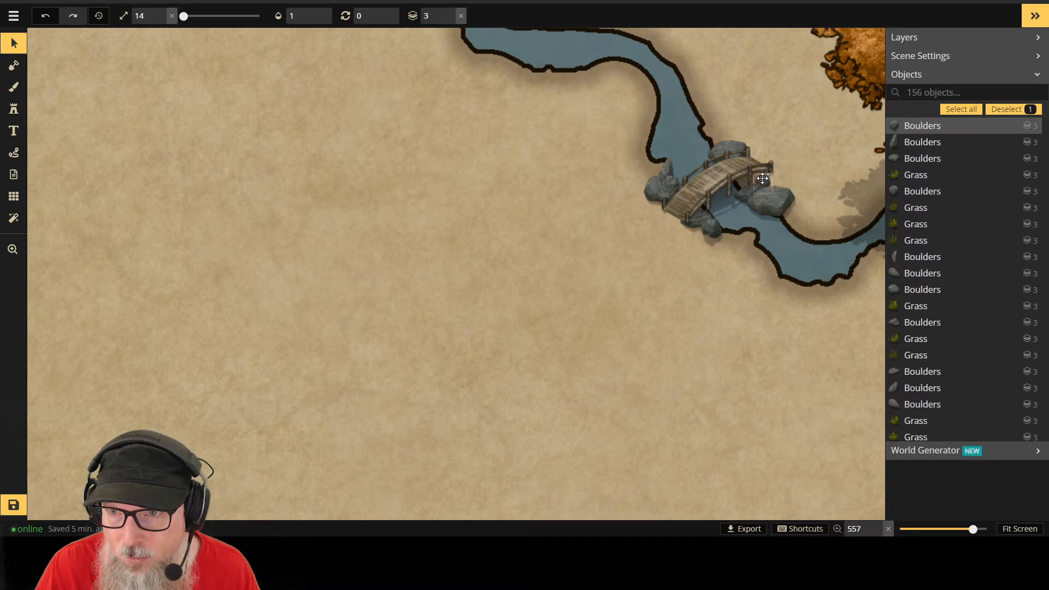
pyautogui.click(686, 270)
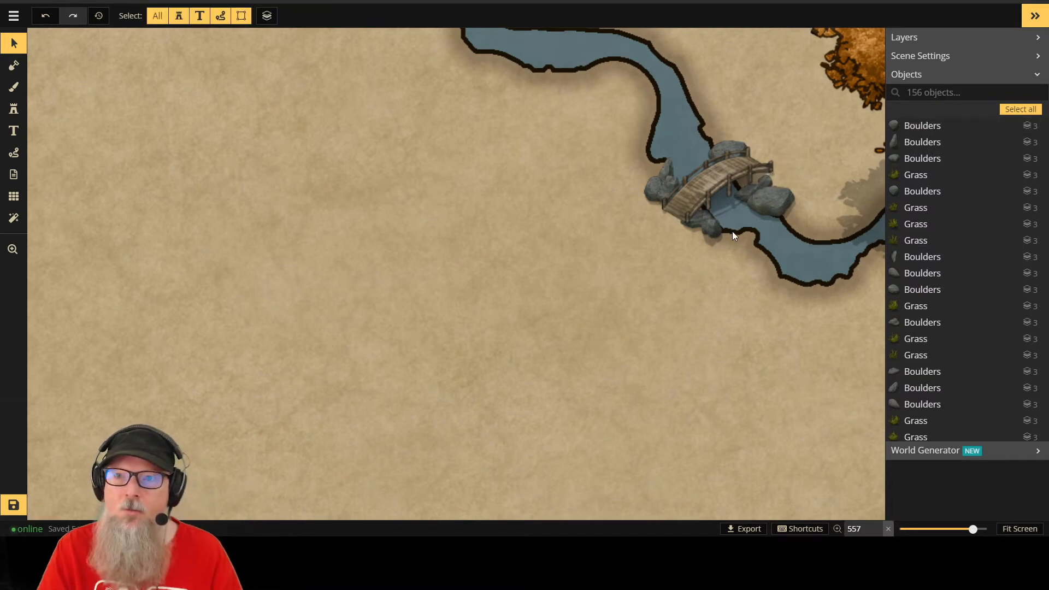
# Step: Lower the size 16 boulder under the bridge's eastern end to layer 2
pyautogui.click(766, 199)
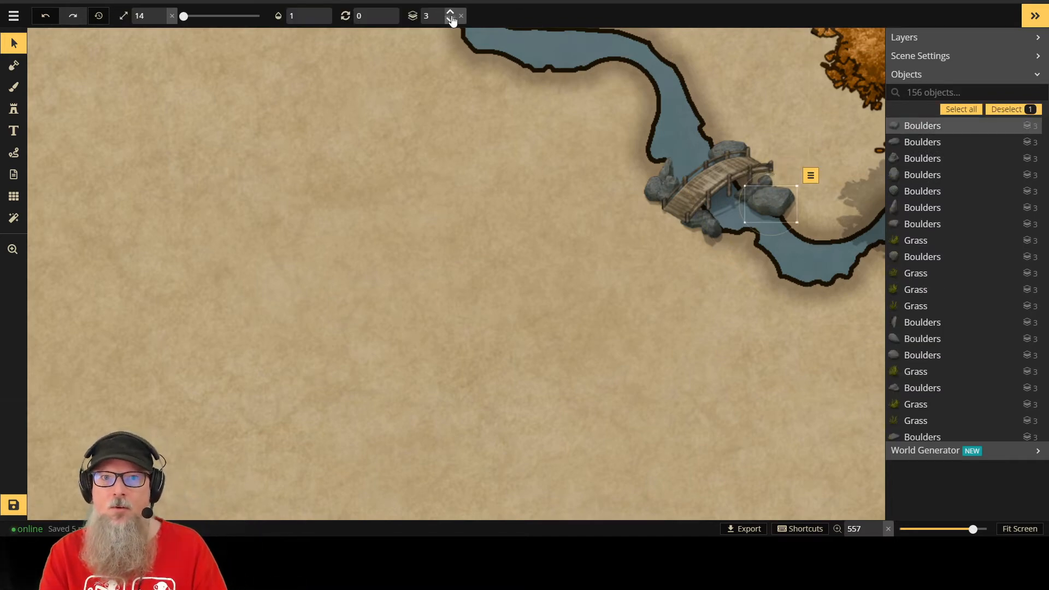
pyautogui.click(737, 188)
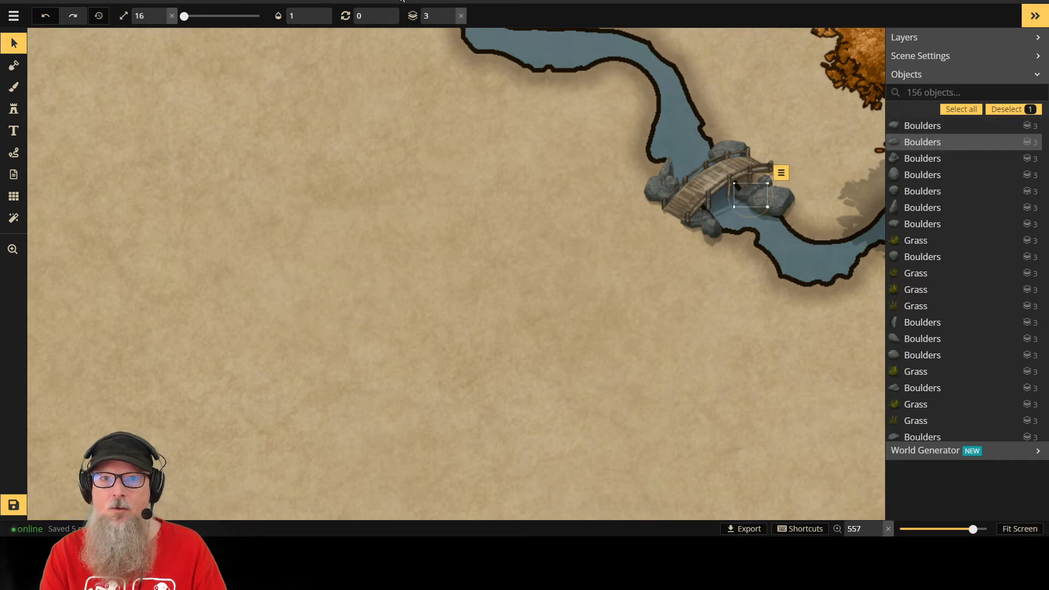
pyautogui.click(451, 21)
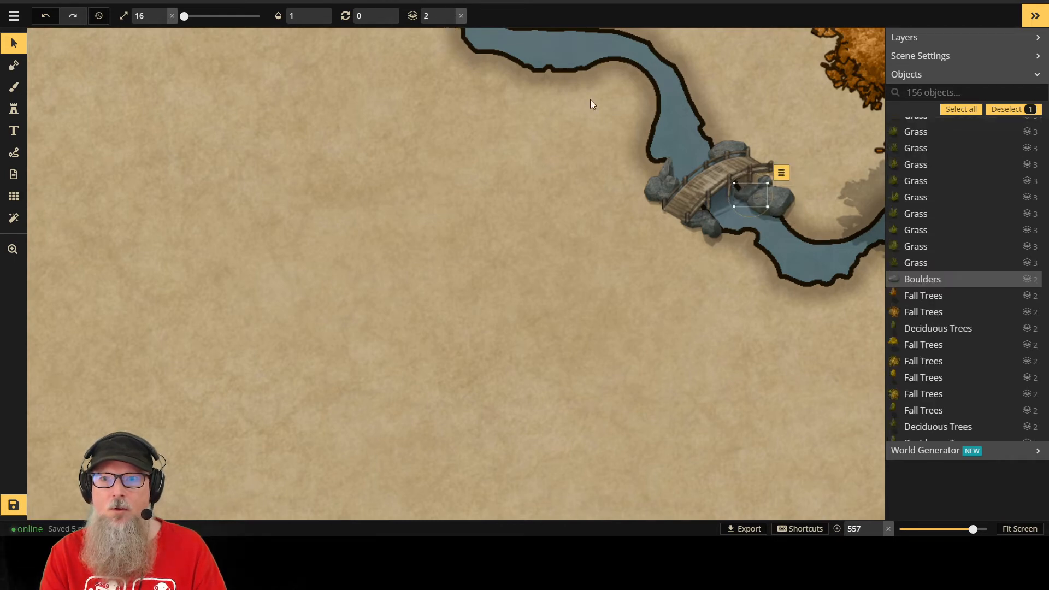
pyautogui.click(629, 237)
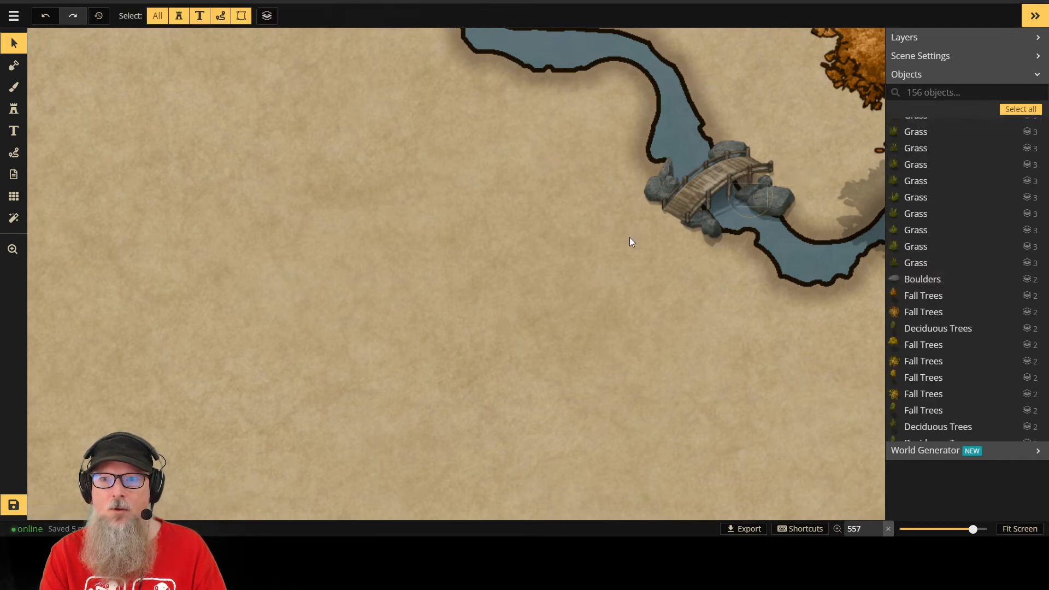
# Step: Lower the size 16 boulder at the bridge's southern edge to layer 2
pyautogui.click(704, 214)
pyautogui.click(450, 20)
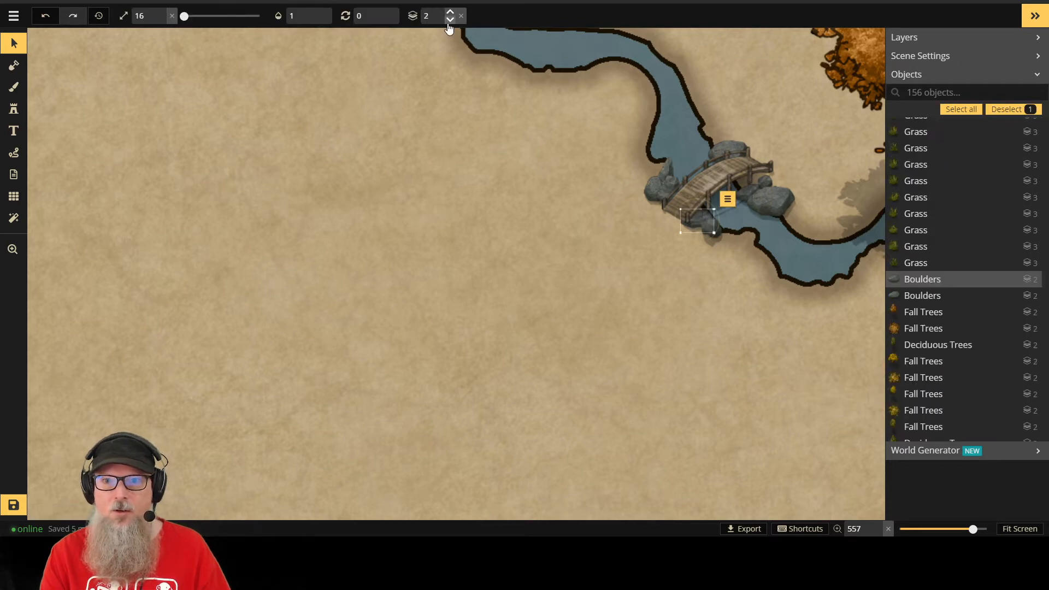
pyautogui.click(450, 21)
pyautogui.click(450, 21)
pyautogui.click(450, 13)
pyautogui.click(450, 14)
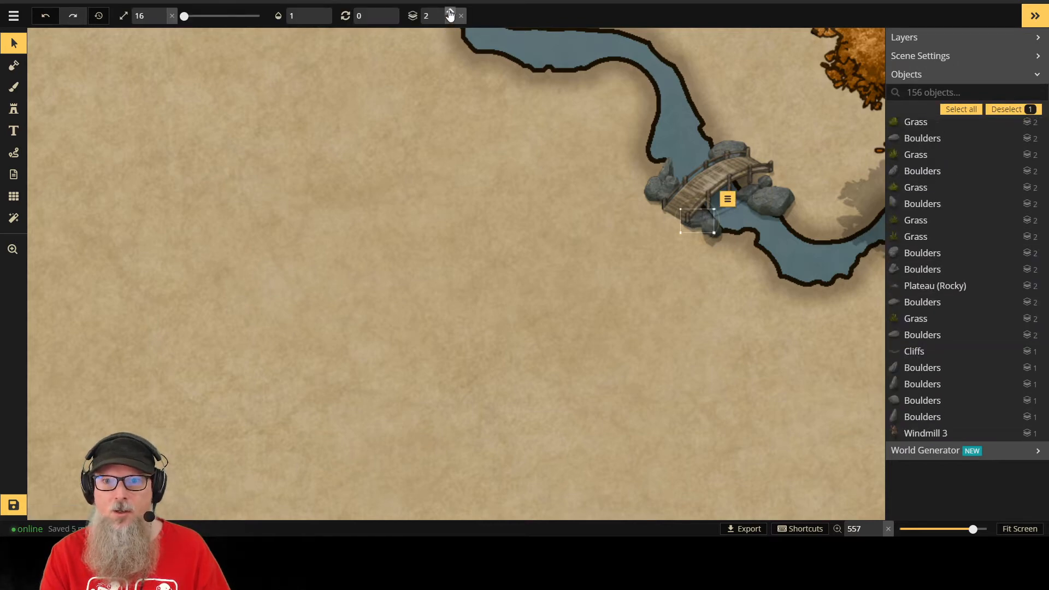
pyautogui.click(450, 14)
pyautogui.click(450, 13)
pyautogui.click(450, 21)
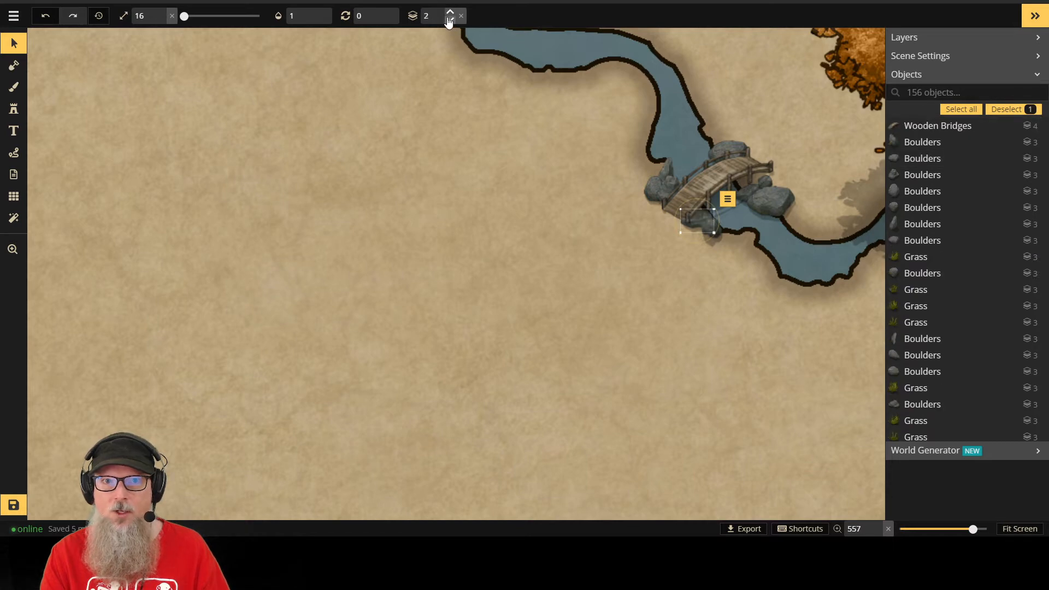
pyautogui.click(450, 20)
# Step: Lower two boulders at the bridge's western end to layer 2, rotating the upright one to 358
pyautogui.click(676, 187)
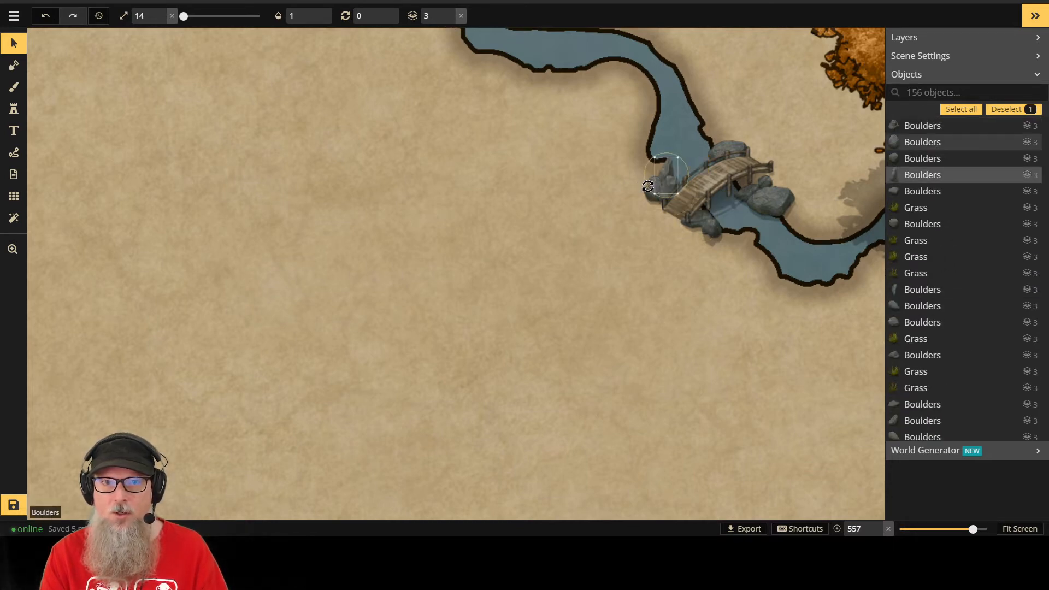
pyautogui.click(451, 20)
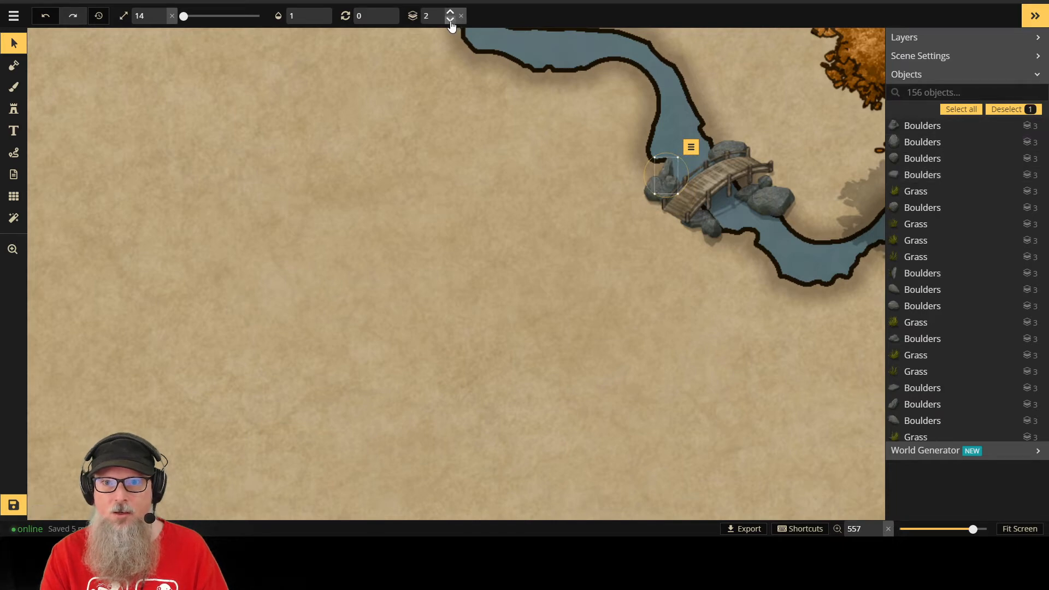
pyautogui.moveTo(648, 190); pyautogui.dragTo(654, 186)
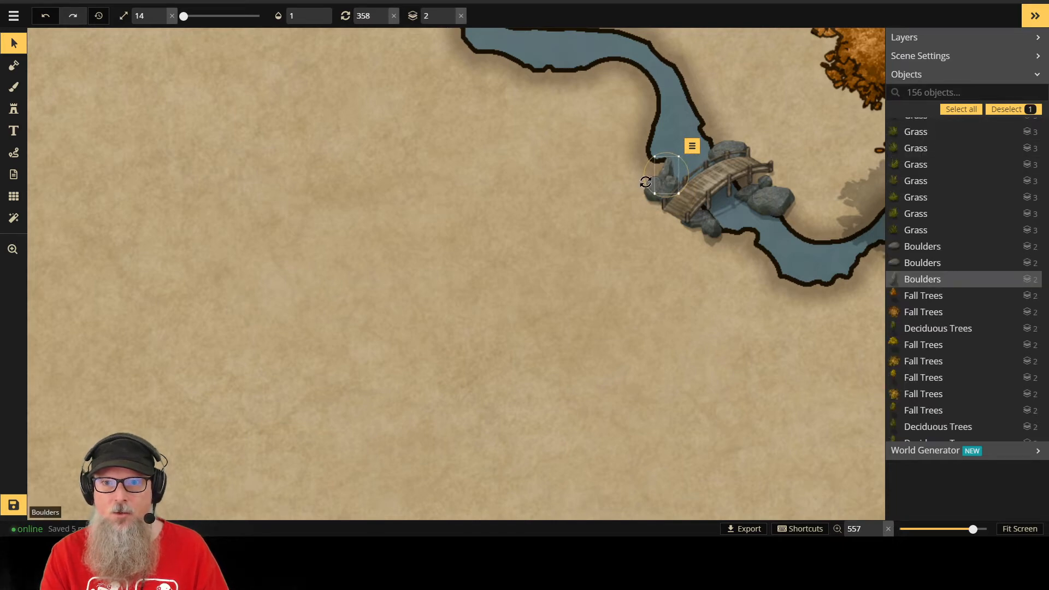
pyautogui.click(645, 191)
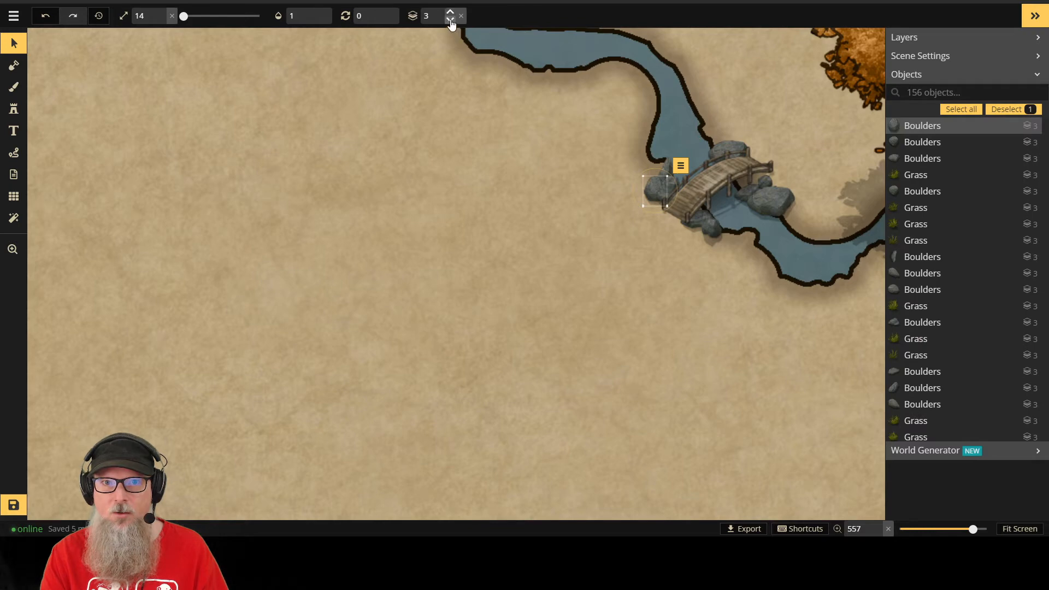
pyautogui.click(451, 20)
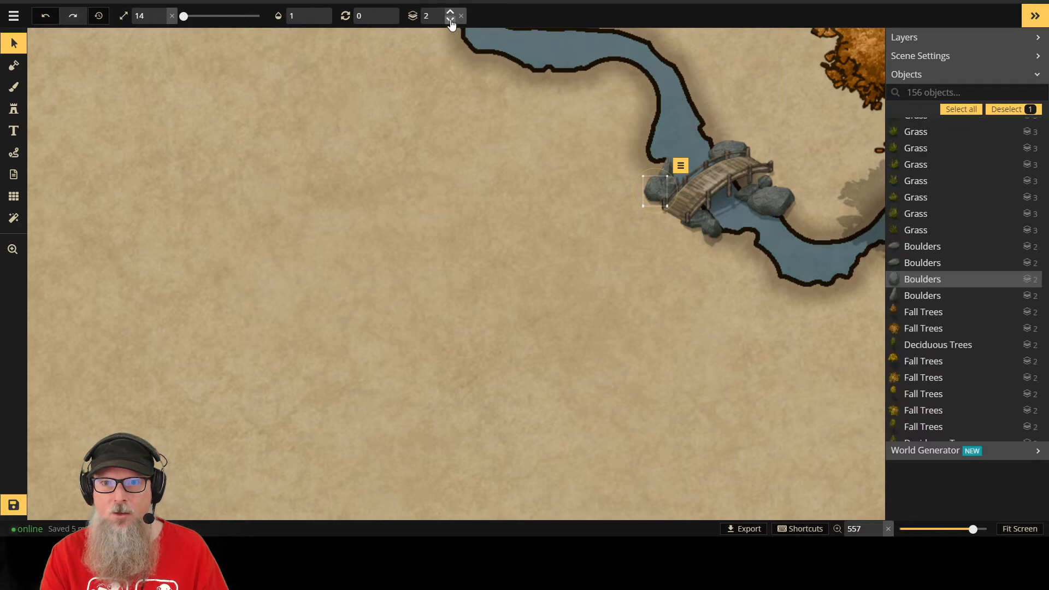
pyautogui.click(567, 231)
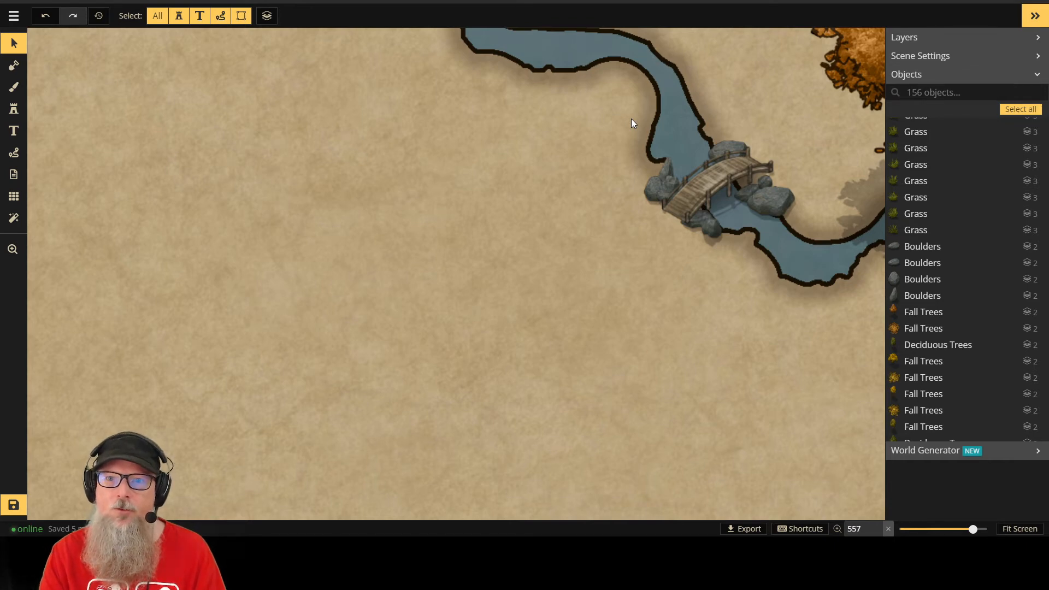
# Step: Place a layer 2 grass clump behind the bridge's western boulders and a size 41 clump behind its northern boulder
pyautogui.click(15, 111)
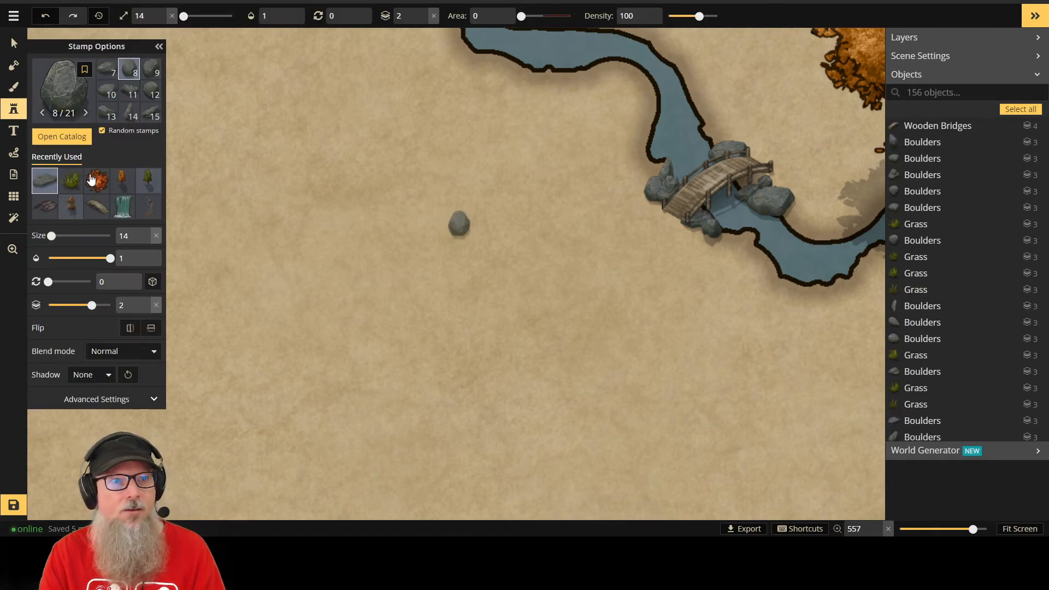
pyautogui.click(71, 180)
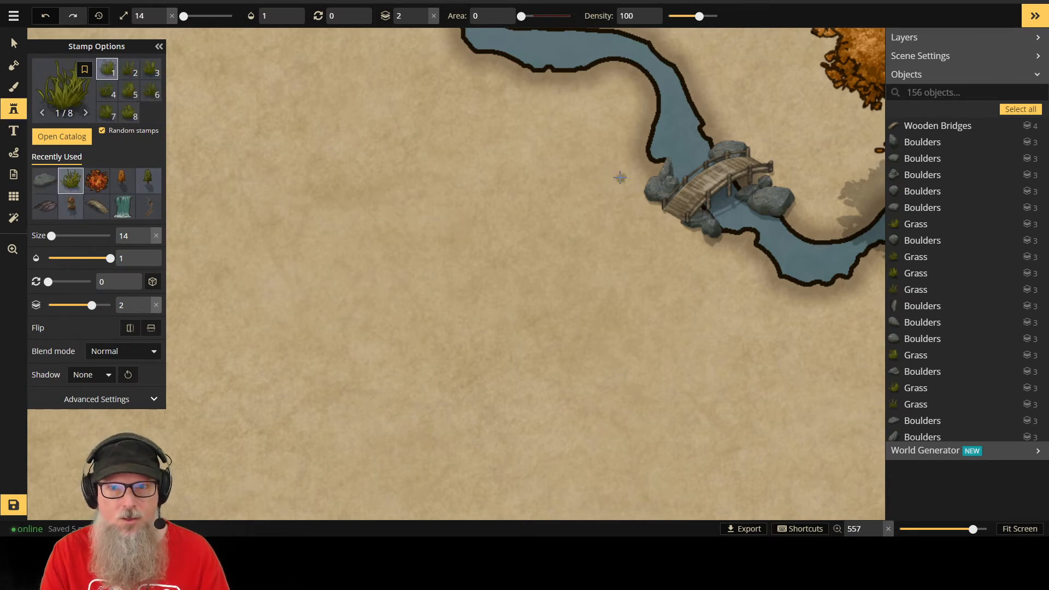
pyautogui.scroll(5, 620, 174)
pyautogui.scroll(1, 628, 174)
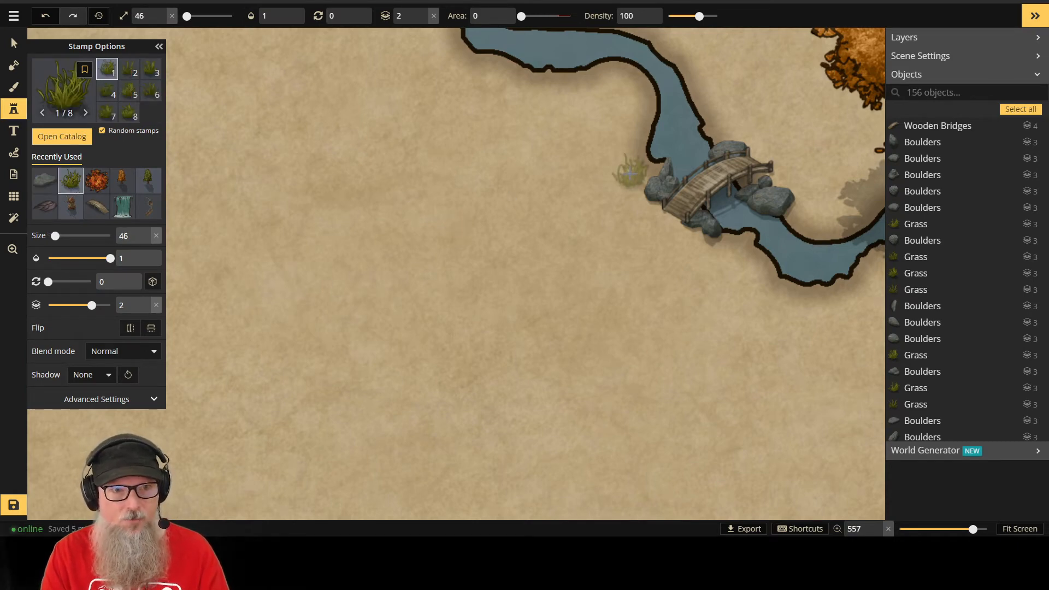
pyautogui.scroll(-1, 640, 171)
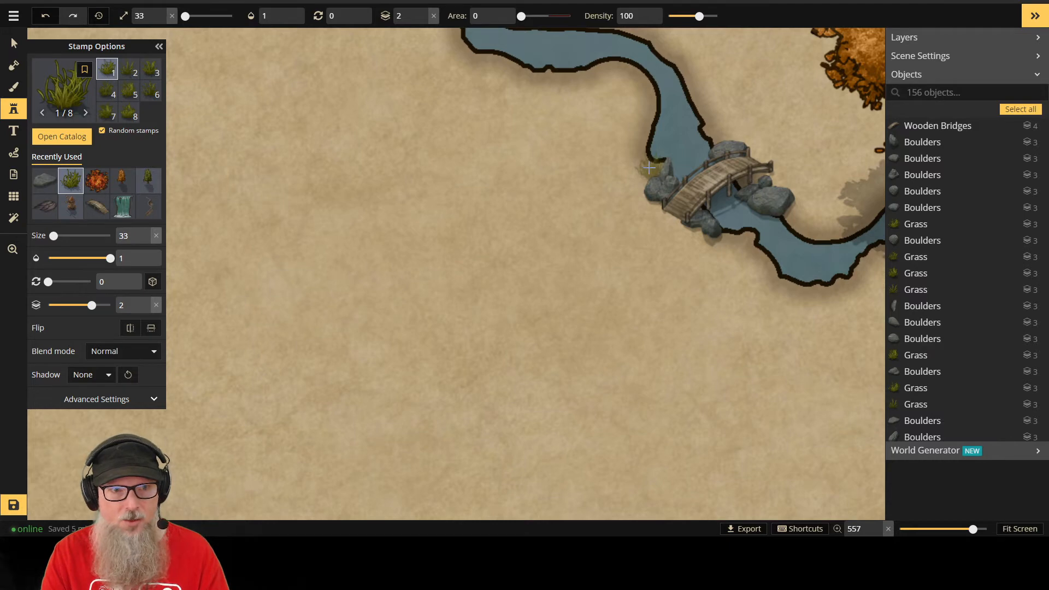
pyautogui.scroll(-1, 654, 160)
pyautogui.click(652, 169)
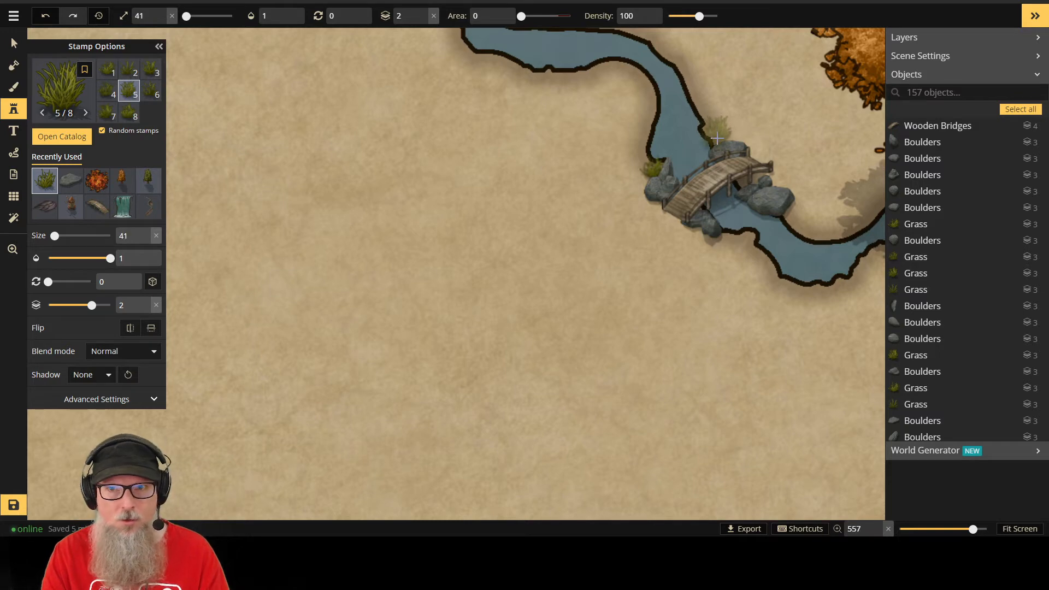
pyautogui.click(717, 138)
# Step: Place three size 26 grass clumps at 0.95 opacity behind the boulders at the bridge's eastern end
pyautogui.scroll(-1, 771, 164)
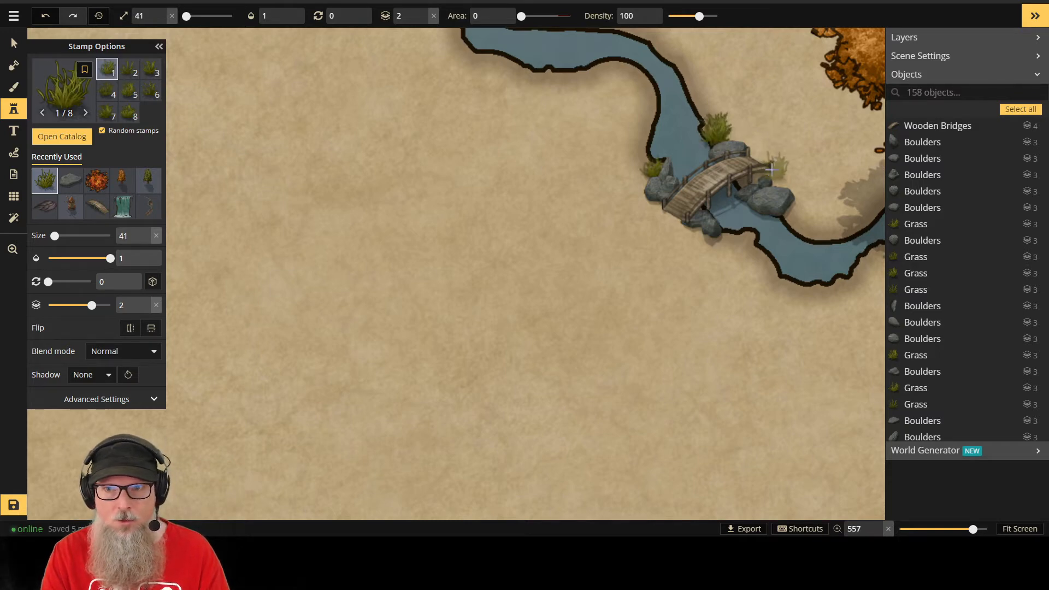
pyautogui.scroll(-3, 795, 112)
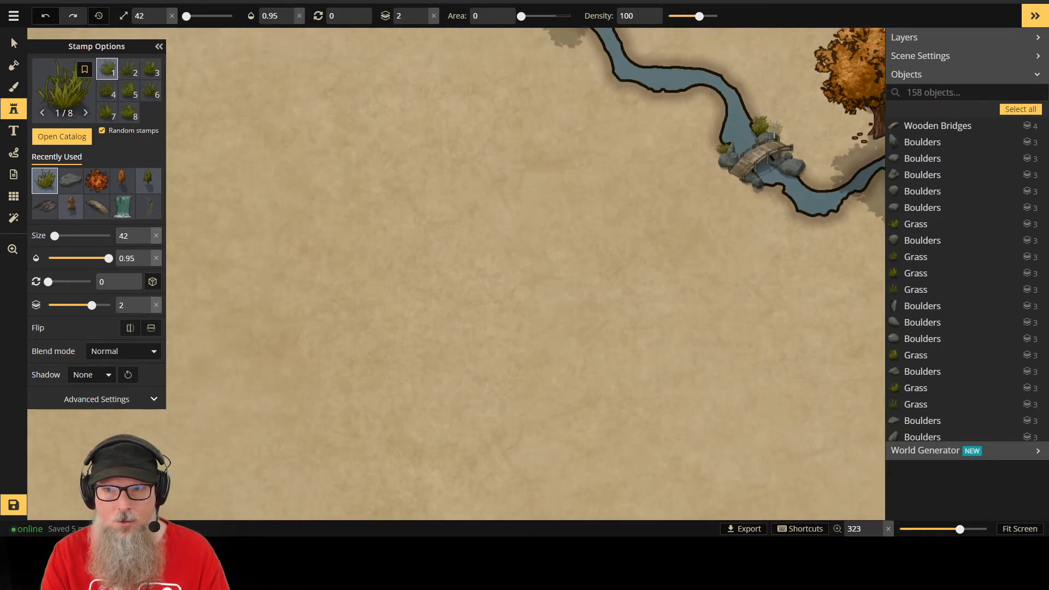
pyautogui.scroll(-2, 763, 130)
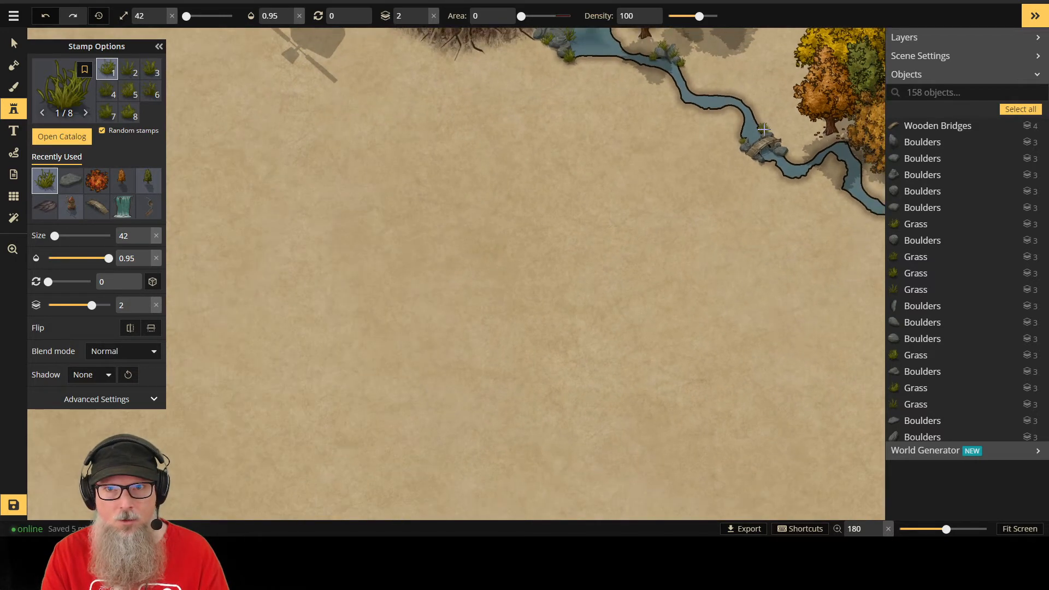
pyautogui.scroll(4, 797, 143)
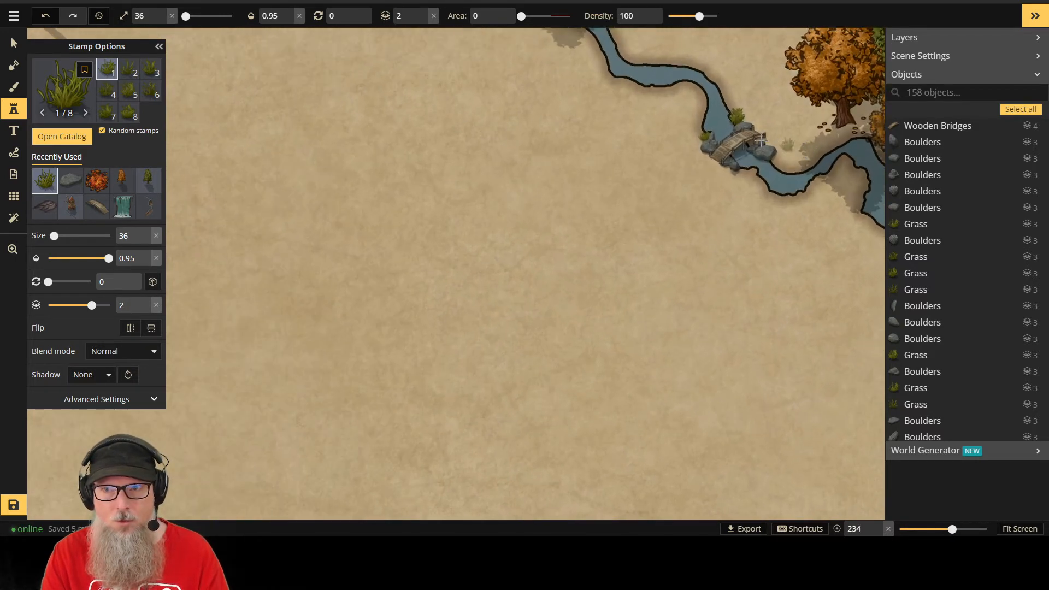
pyautogui.scroll(4, 772, 144)
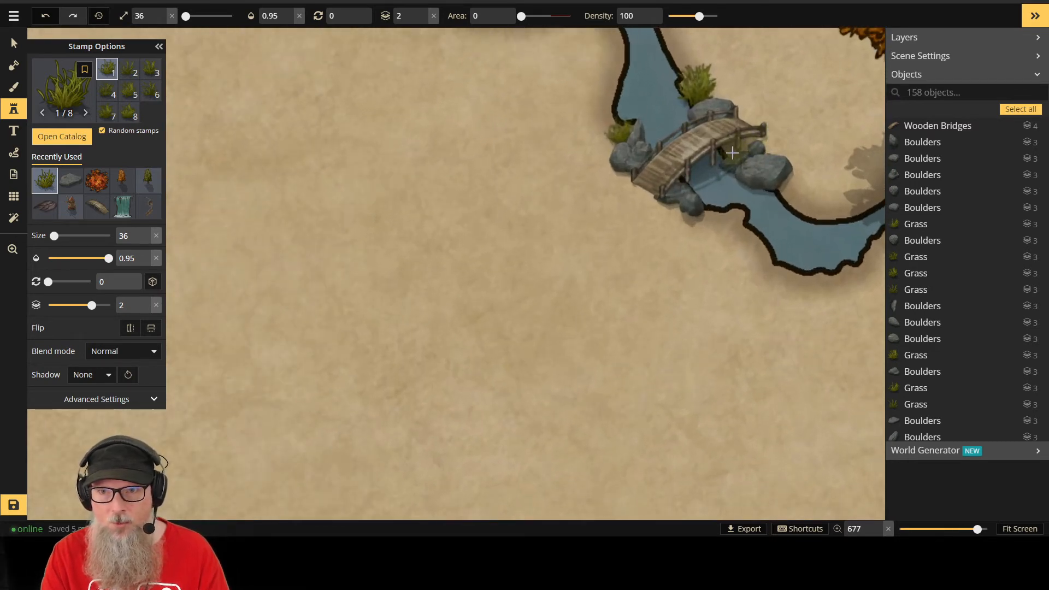
pyautogui.scroll(-3, 730, 148)
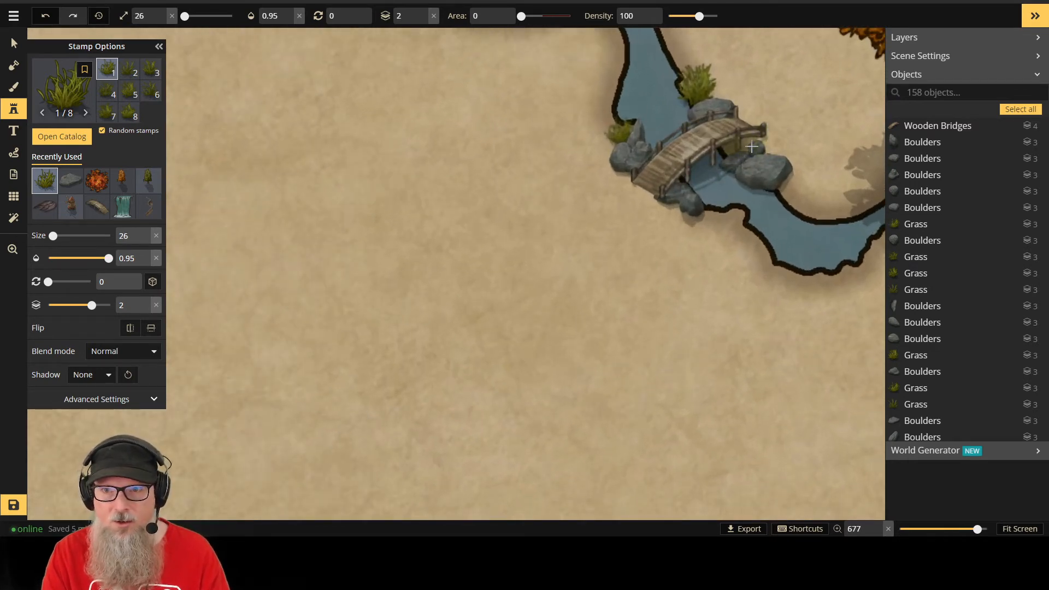
pyautogui.click(752, 146)
pyautogui.click(746, 146)
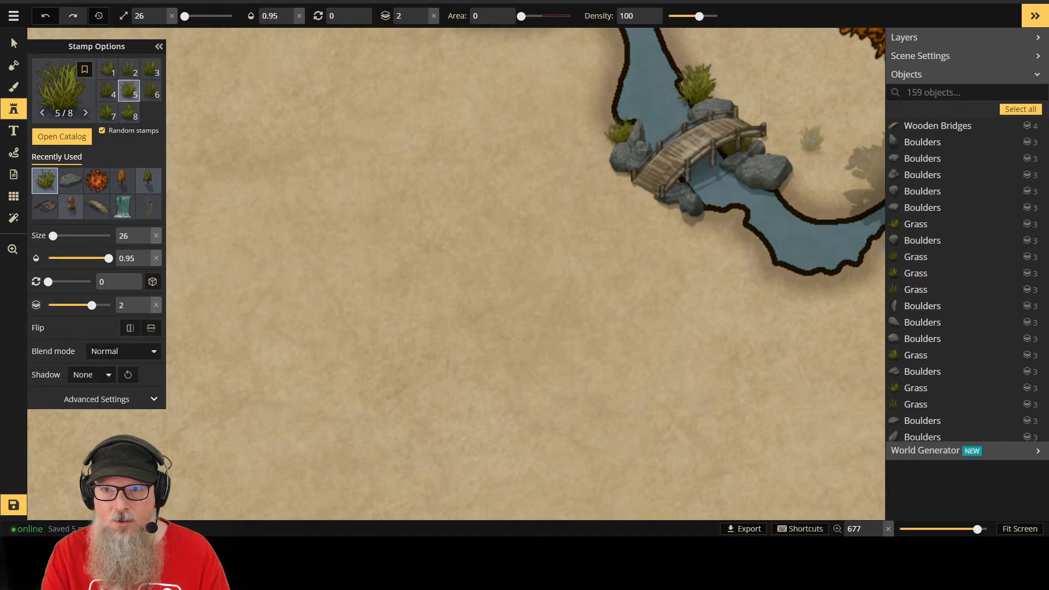
pyautogui.click(773, 143)
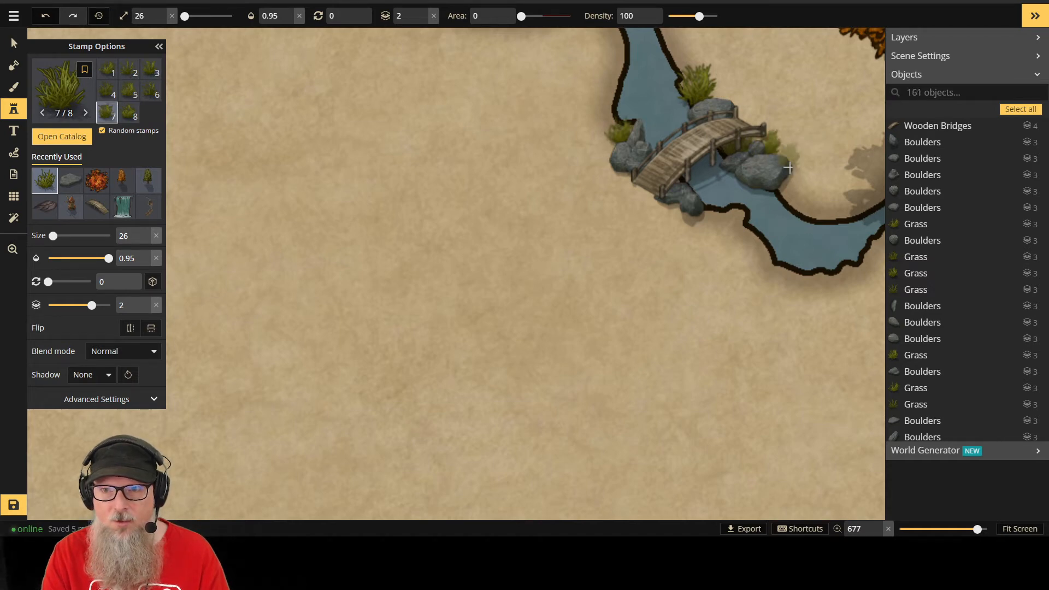
# Step: Add three more size 26 grass clumps along the riverbank beside the large eastern boulder
pyautogui.click(789, 168)
pyautogui.click(791, 183)
pyautogui.click(743, 207)
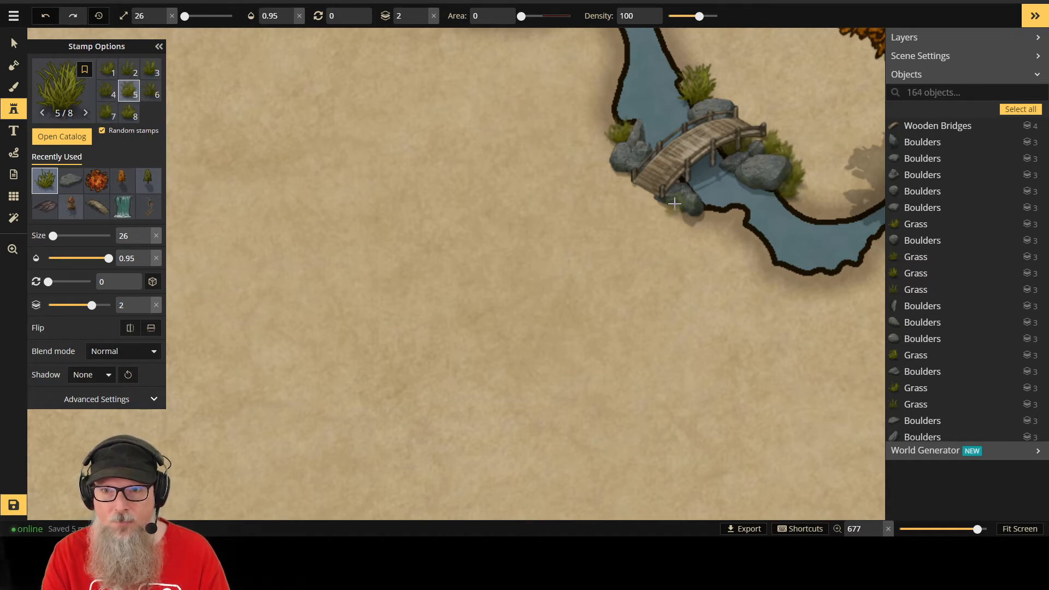
# Step: Add size 26 grass around the southern boulders, at the western boulders, beside the northern clump and at the bridge's eastern end
pyautogui.click(685, 208)
pyautogui.click(708, 216)
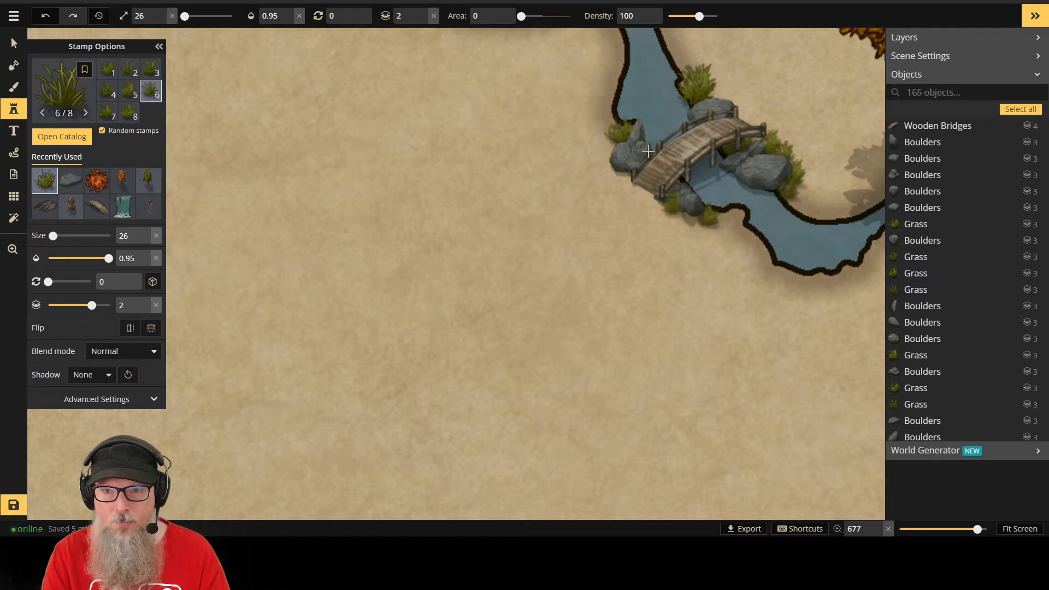
pyautogui.click(627, 172)
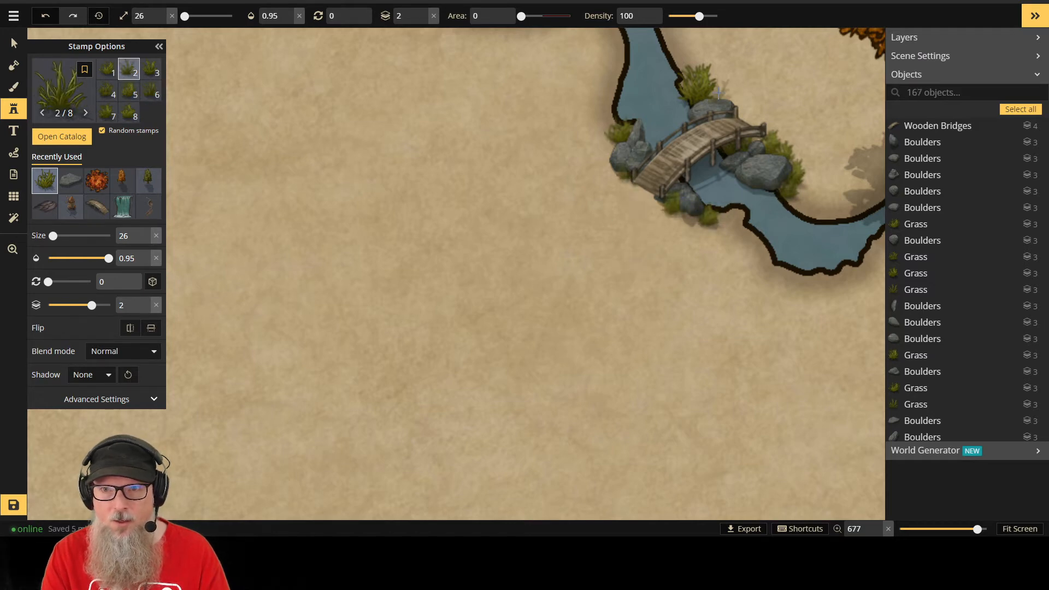
pyautogui.click(763, 86)
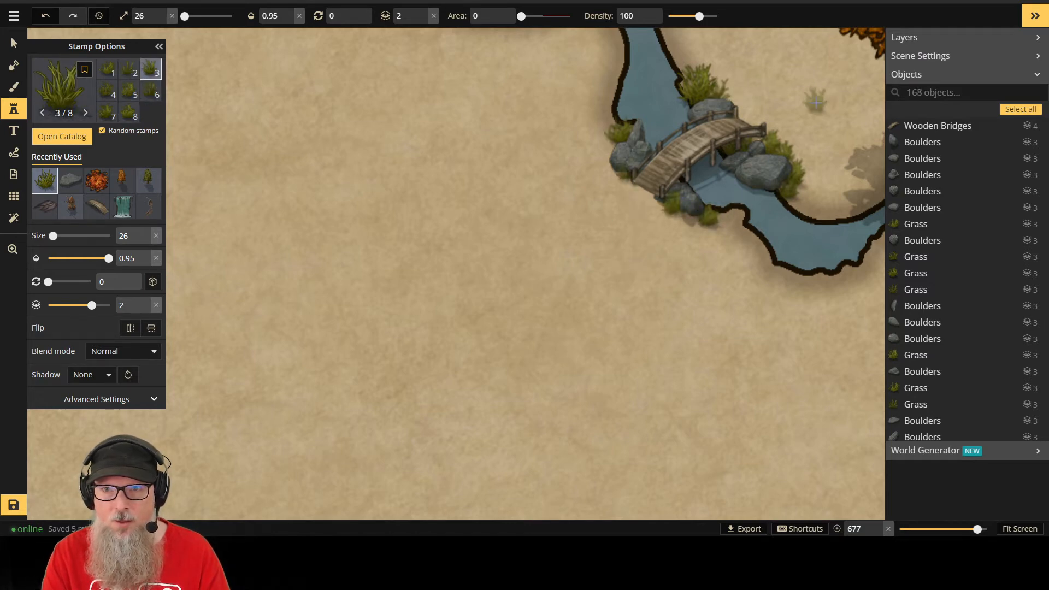
pyautogui.click(759, 138)
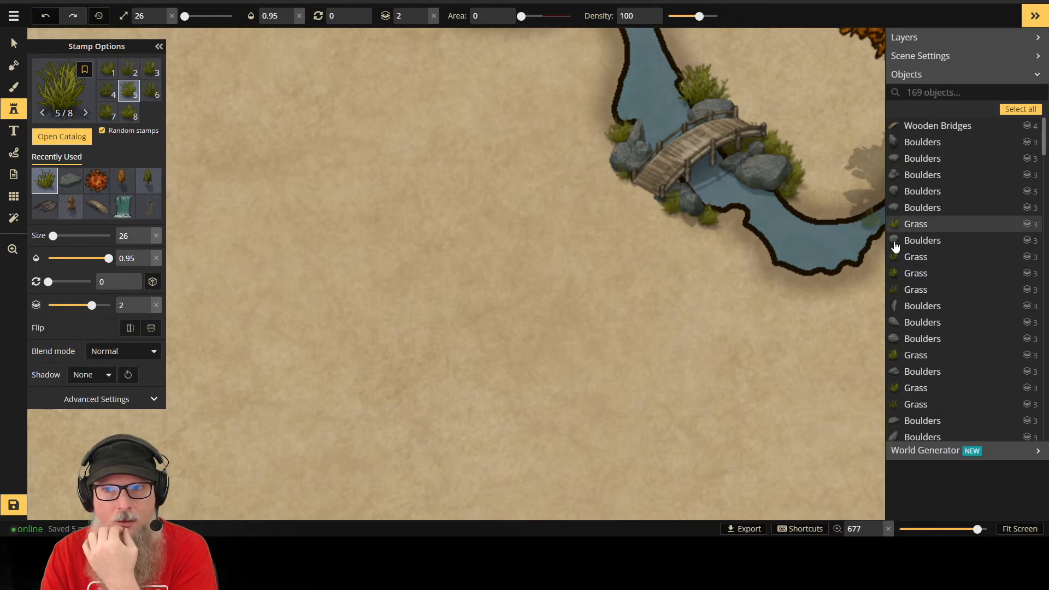
pyautogui.click(458, 224)
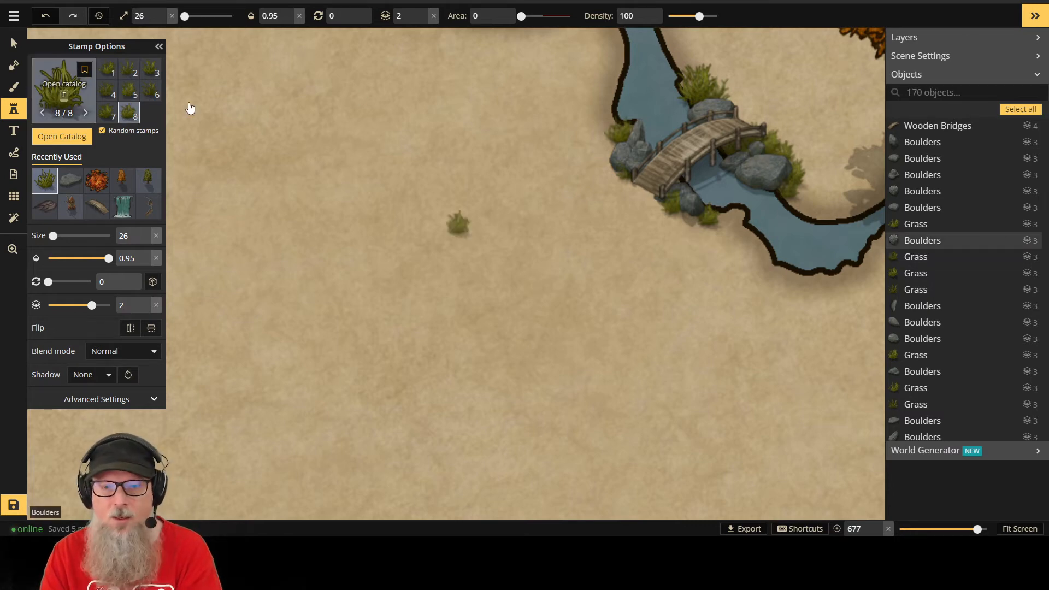
pyautogui.hotkey('ctrl', 'z')
pyautogui.hotkey('ctrl', 'z')
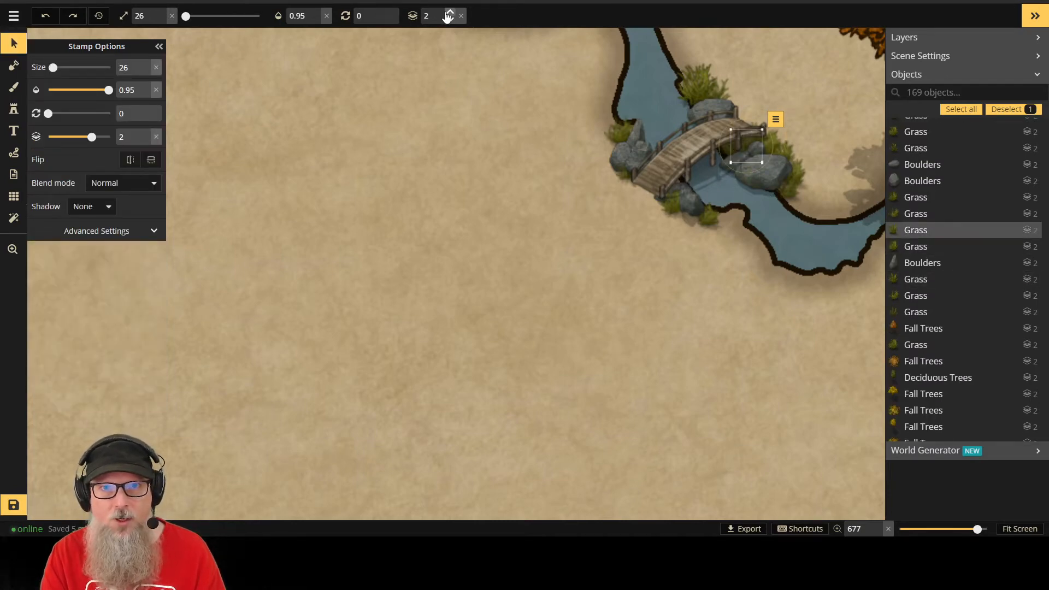
# Step: Raise the middle grass clump at the bridge's eastern end to layer 5
pyautogui.click(450, 12)
pyautogui.click(450, 12)
pyautogui.click(450, 12)
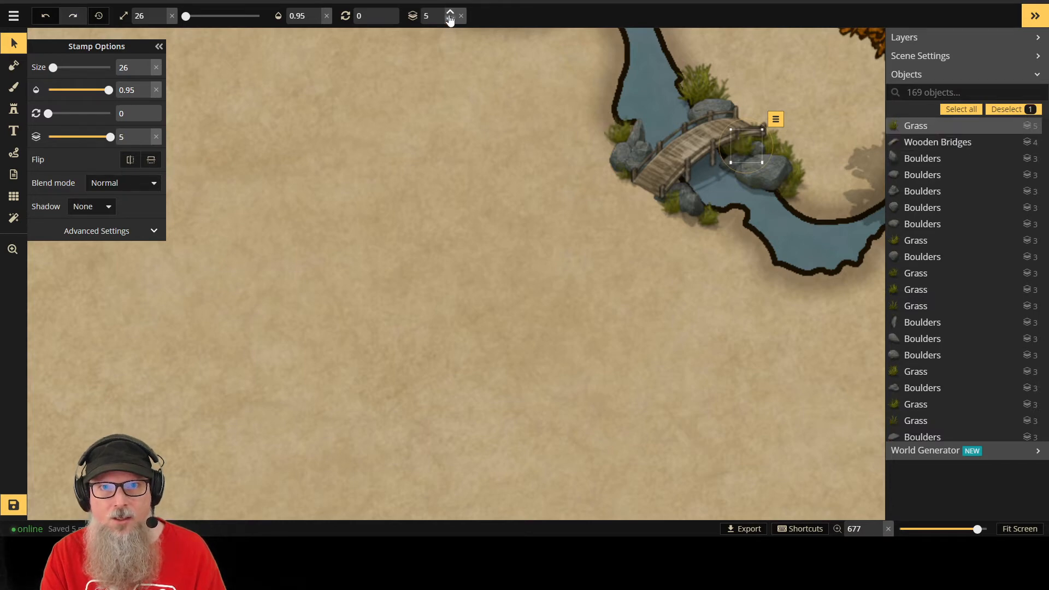
pyautogui.click(450, 22)
pyautogui.click(449, 12)
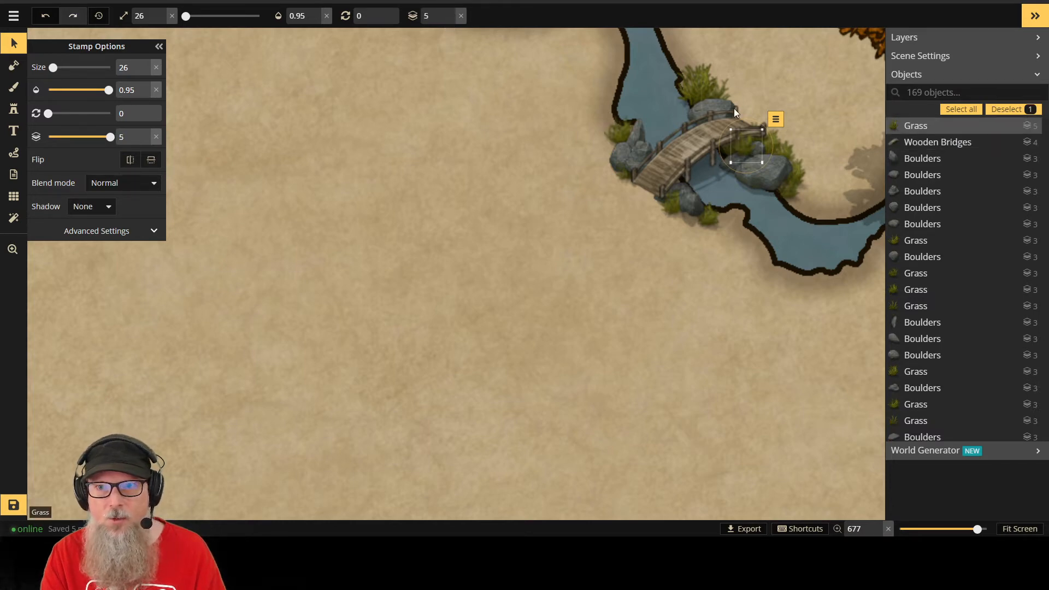
# Step: Move the two neighbouring grass clumps at the bridge's eastern end, one on each side, up to layer 5
pyautogui.click(754, 137)
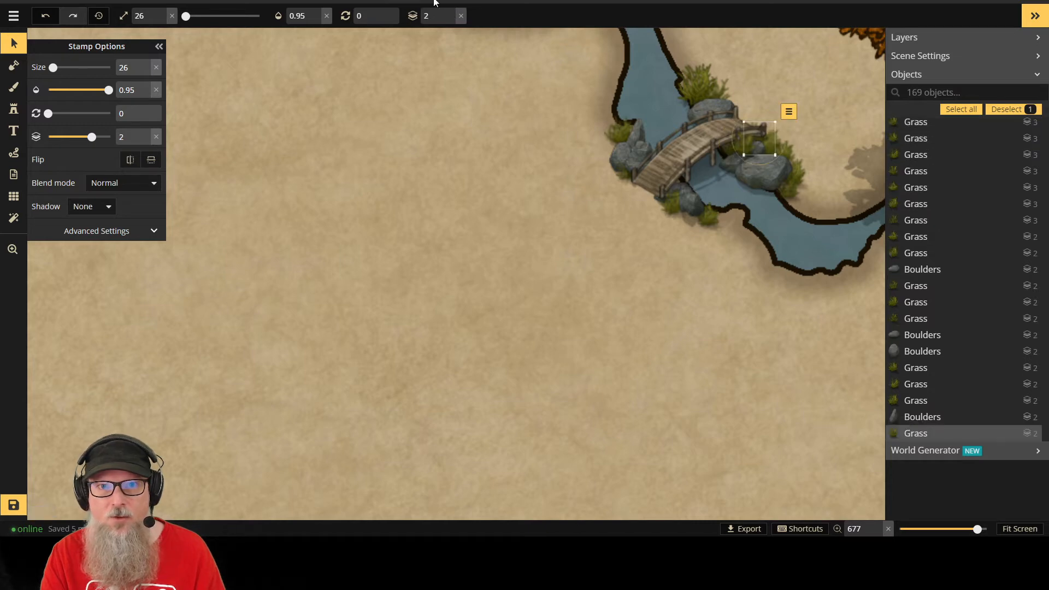
pyautogui.click(450, 12)
pyautogui.click(450, 12)
pyautogui.click(449, 12)
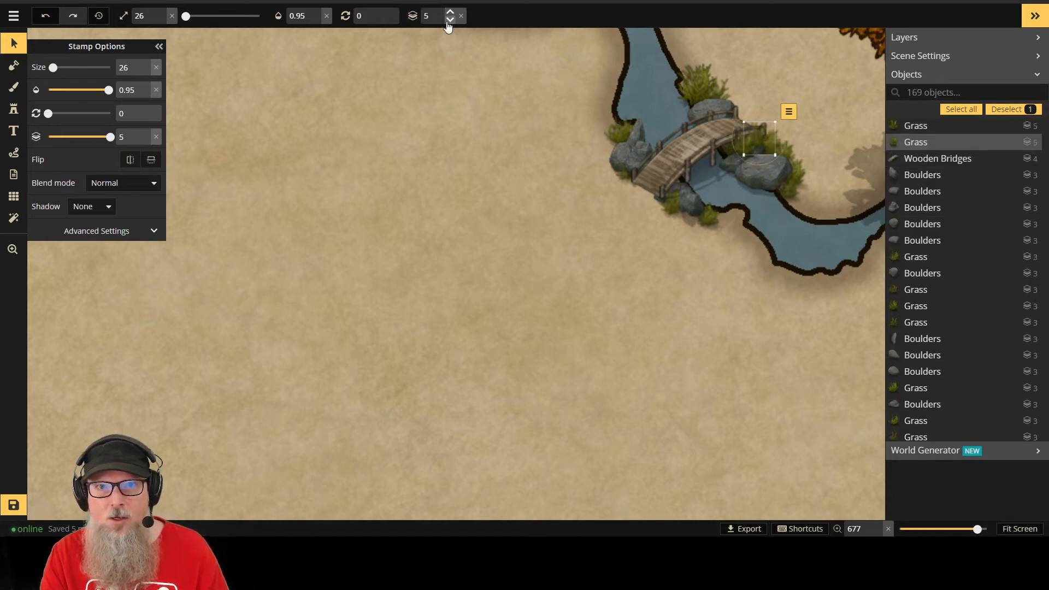
pyautogui.click(722, 146)
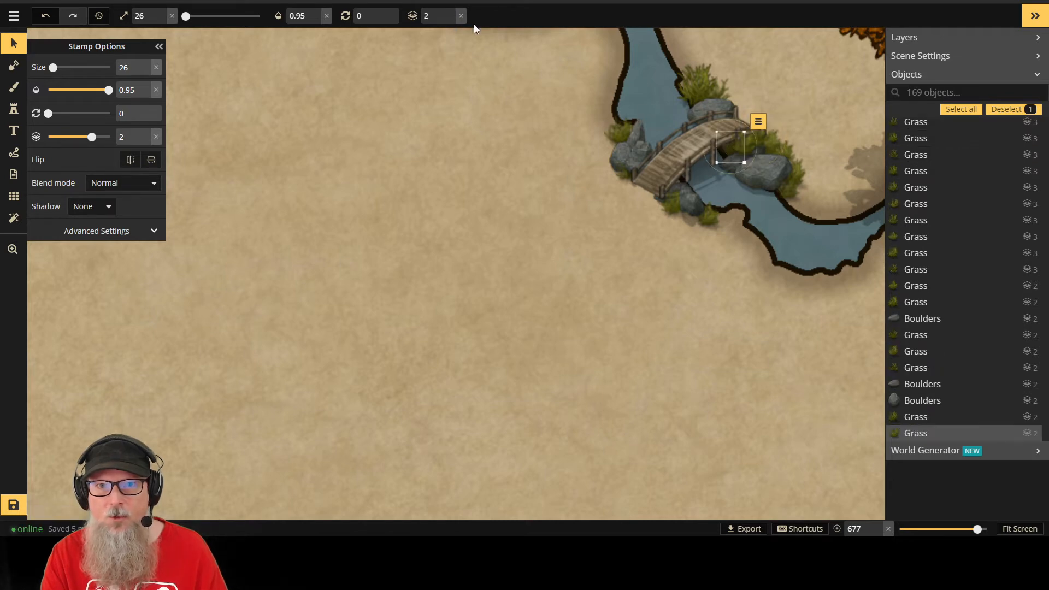
pyautogui.click(450, 12)
pyautogui.click(450, 12)
pyautogui.click(450, 12)
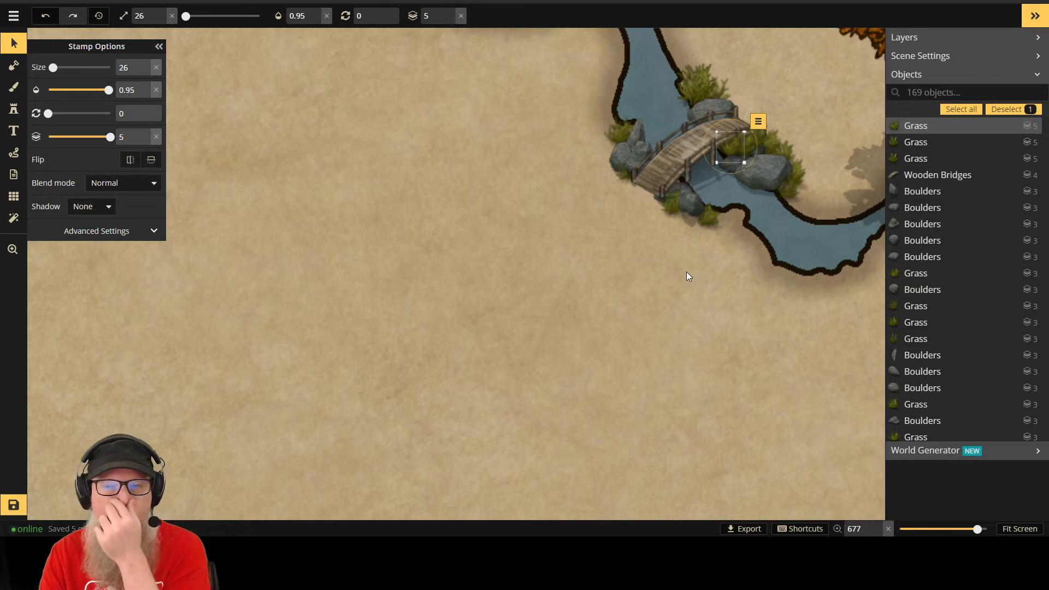
pyautogui.click(638, 262)
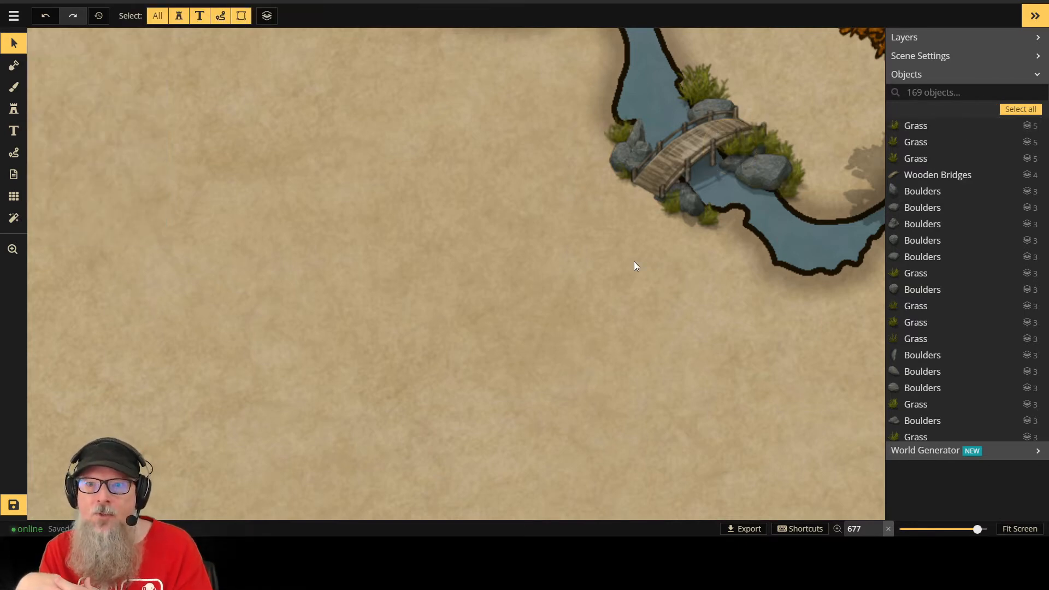
# Step: Examine the scenery from the windmill and waterfall down the river to the bridge and the eastern trees
pyautogui.scroll(-5, 683, 120)
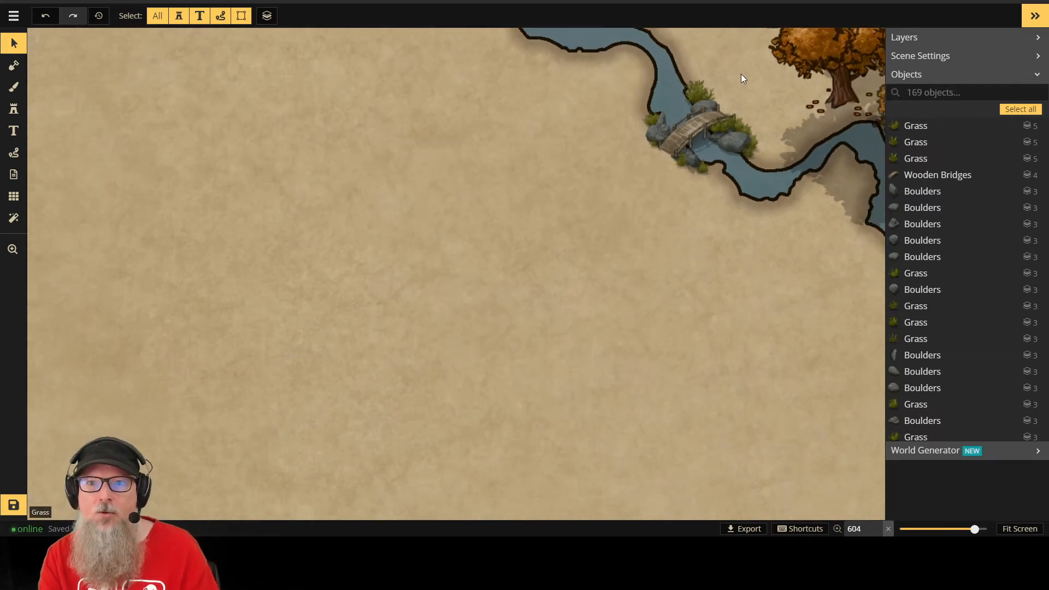
pyautogui.scroll(-5, 768, 94)
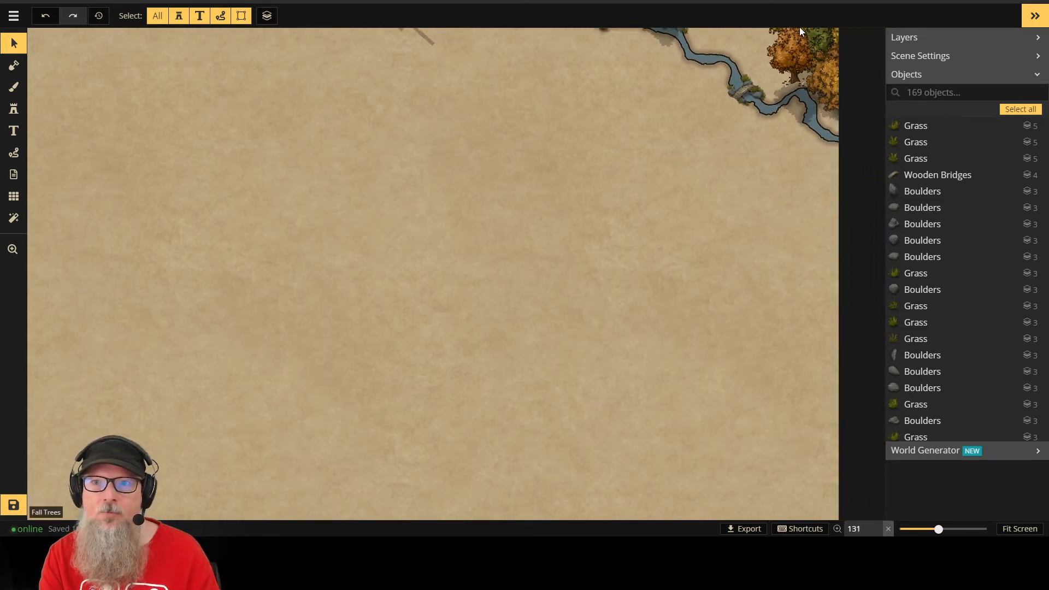
pyautogui.click(1020, 527)
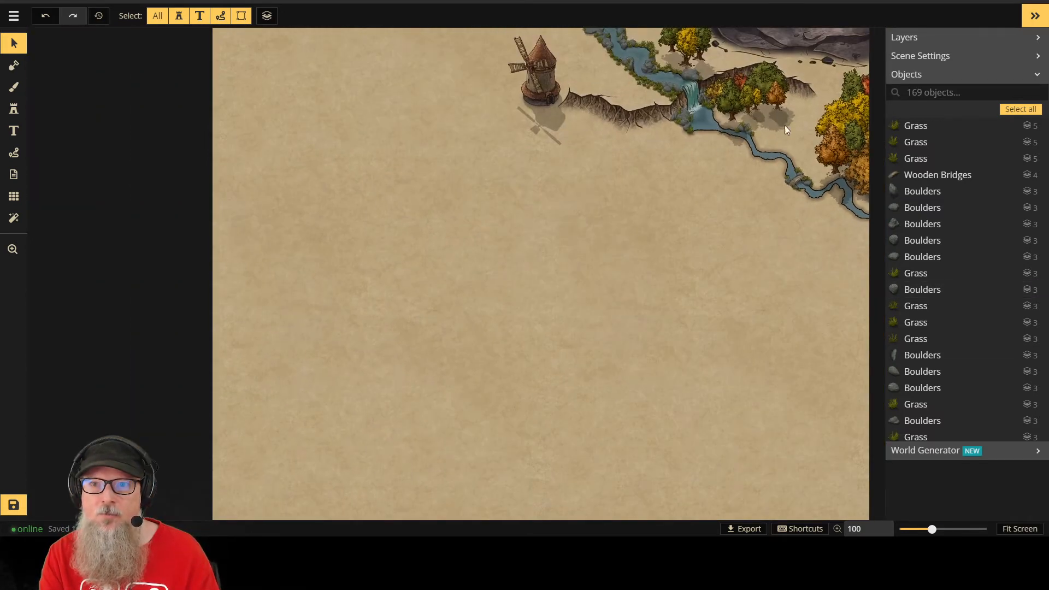
pyautogui.scroll(2, 828, 41)
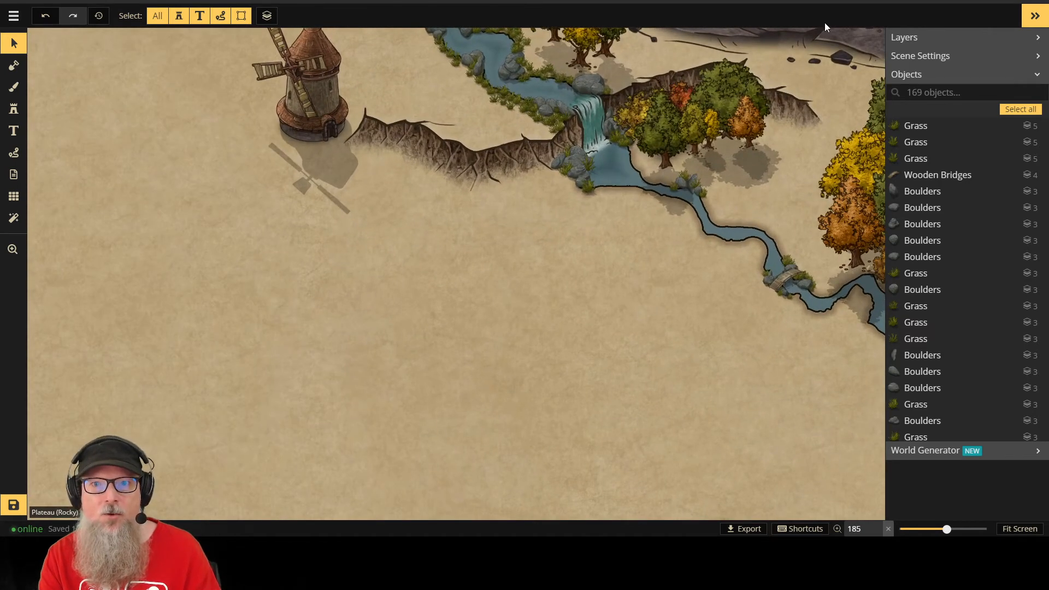
pyautogui.scroll(-1, 819, 96)
pyautogui.scroll(-1, 797, 118)
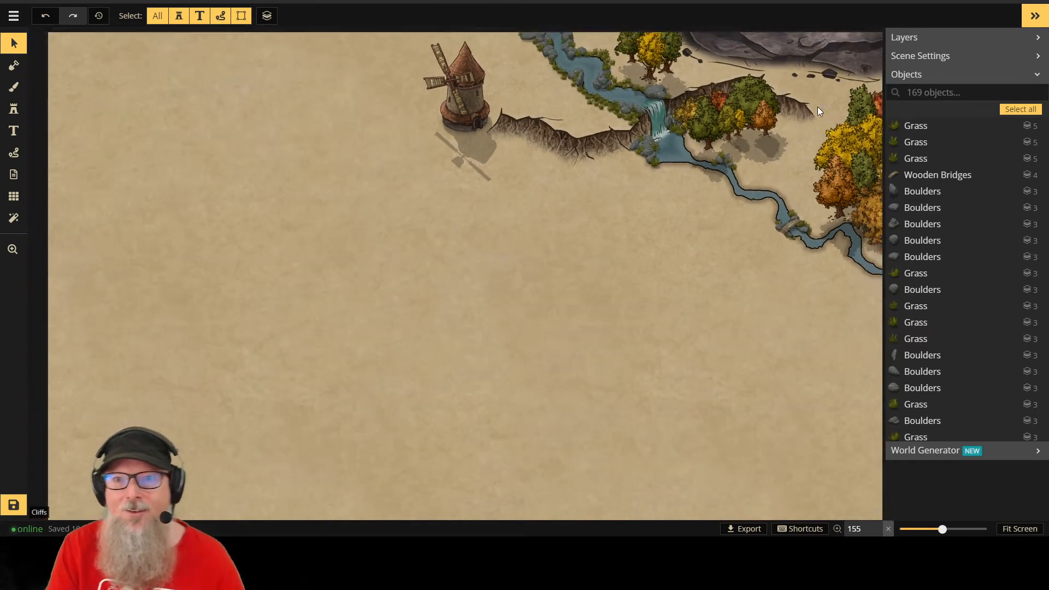
pyautogui.scroll(-3, 897, 146)
pyautogui.scroll(-1, 860, 155)
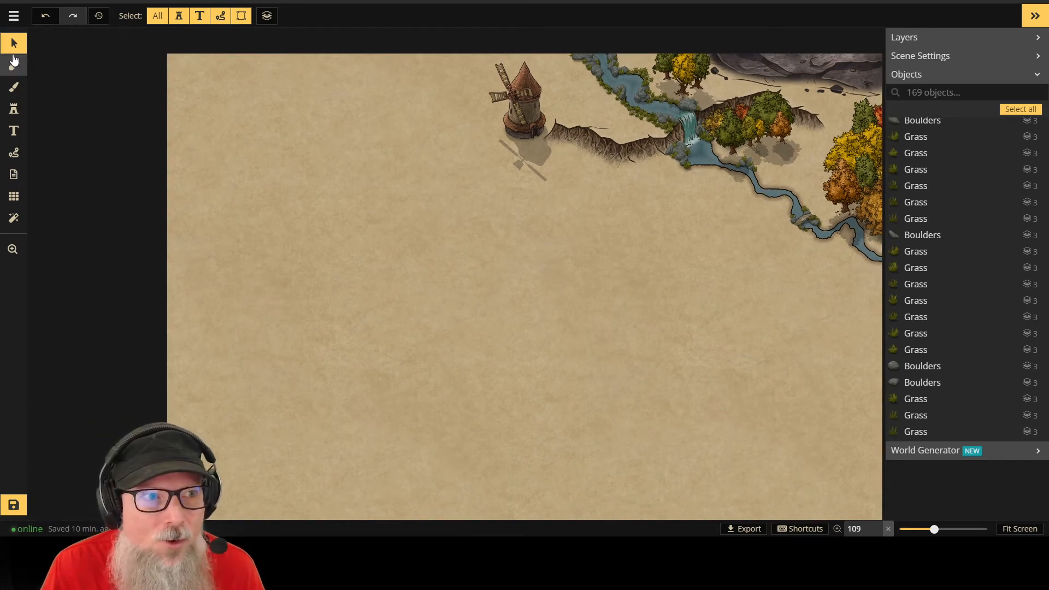
pyautogui.click(12, 249)
pyautogui.moveTo(850, 222); pyautogui.dragTo(667, 303)
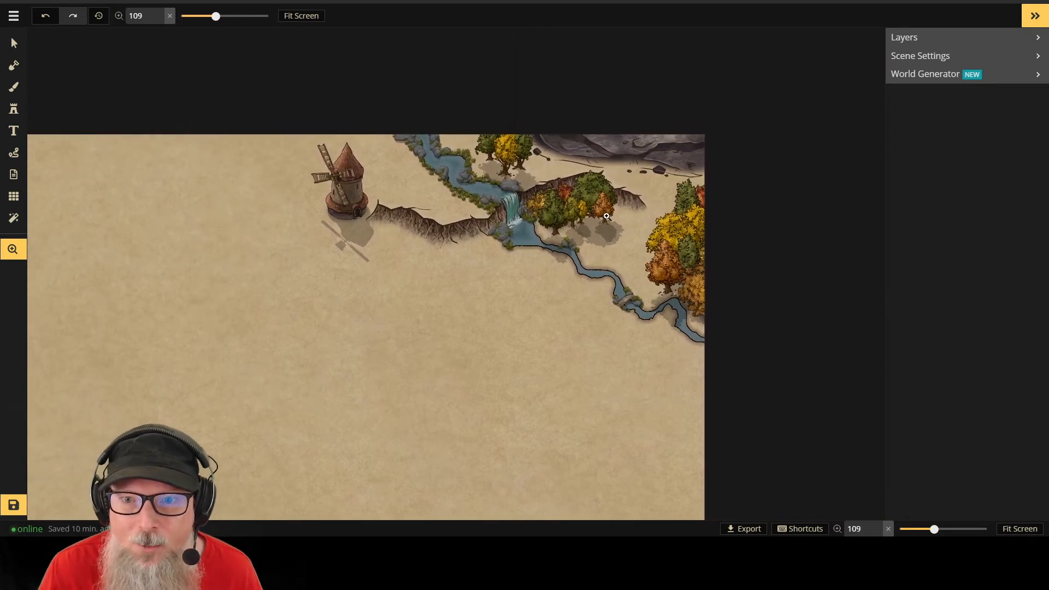
pyautogui.scroll(3, 608, 212)
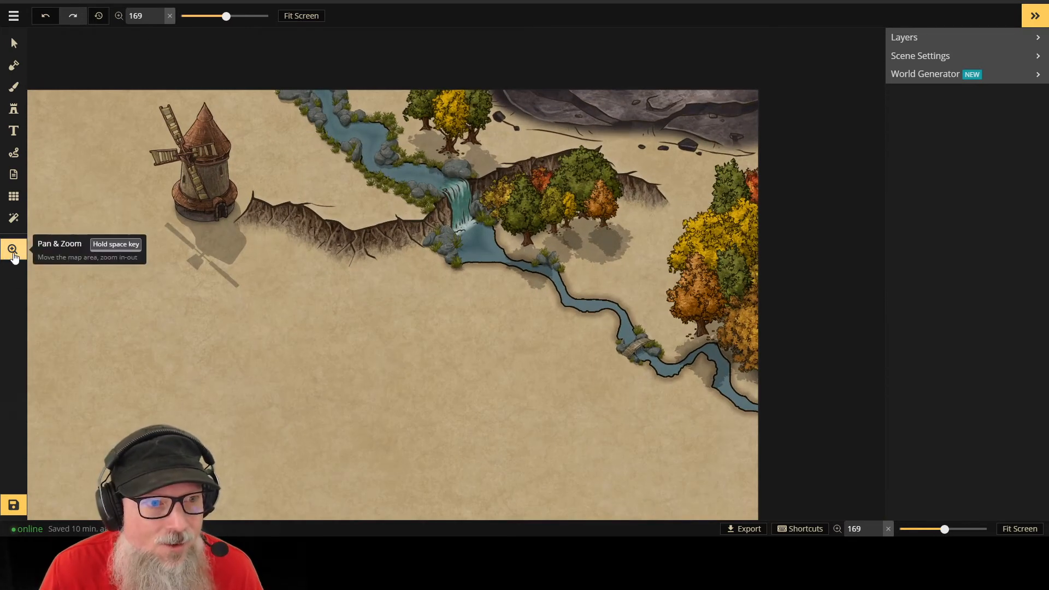
pyautogui.moveTo(471, 343); pyautogui.dragTo(415, 325)
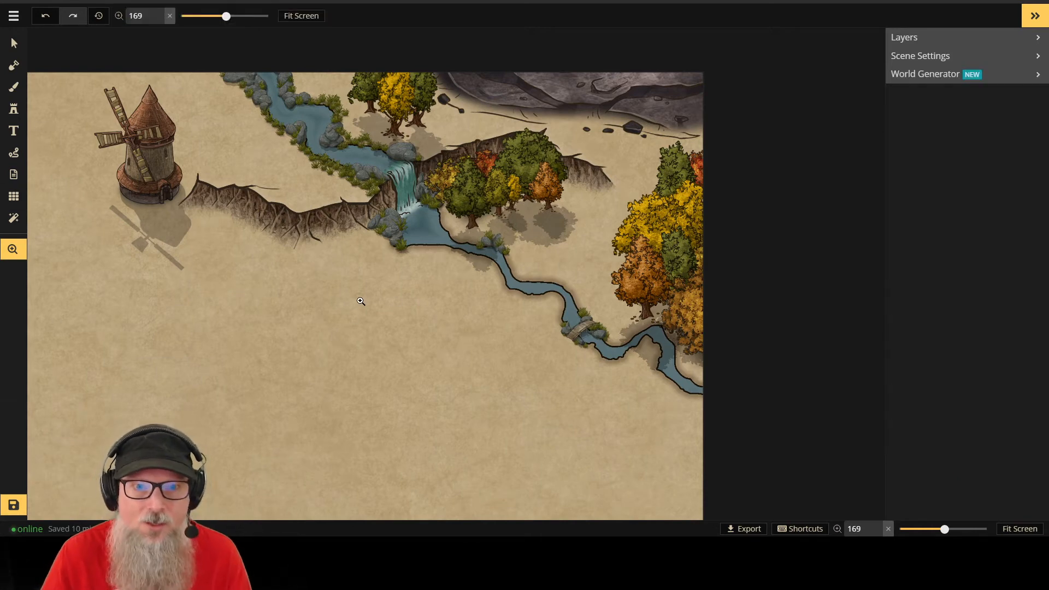
pyautogui.click(14, 43)
pyautogui.moveTo(457, 377); pyautogui.dragTo(538, 347)
pyautogui.scroll(5, 732, 311)
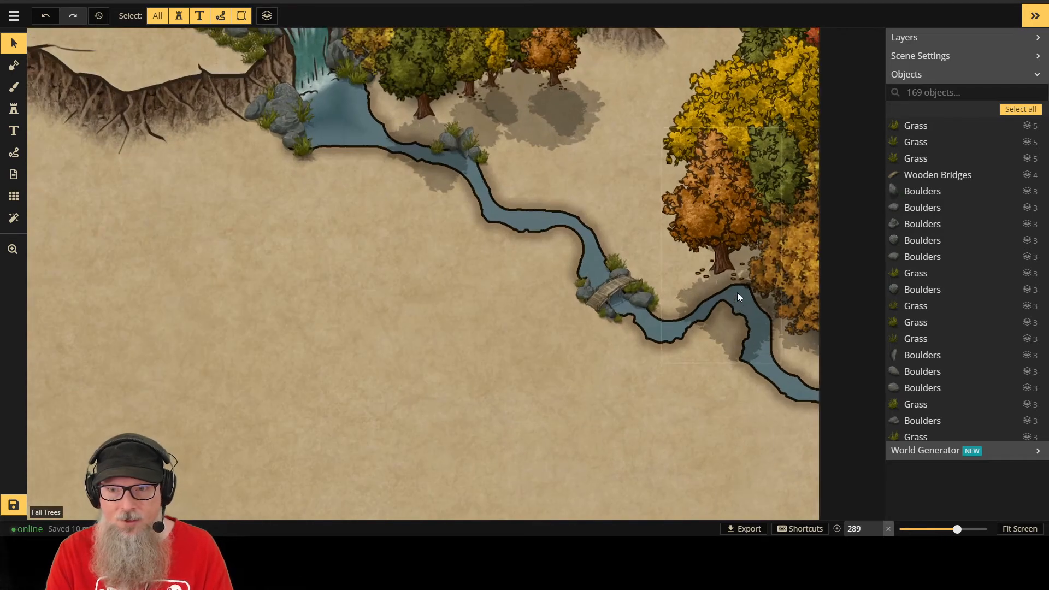
# Step: Try two size 11 boulders on layer 5 at the river bend between the waterfall and bridge, and undo them
pyautogui.click(14, 130)
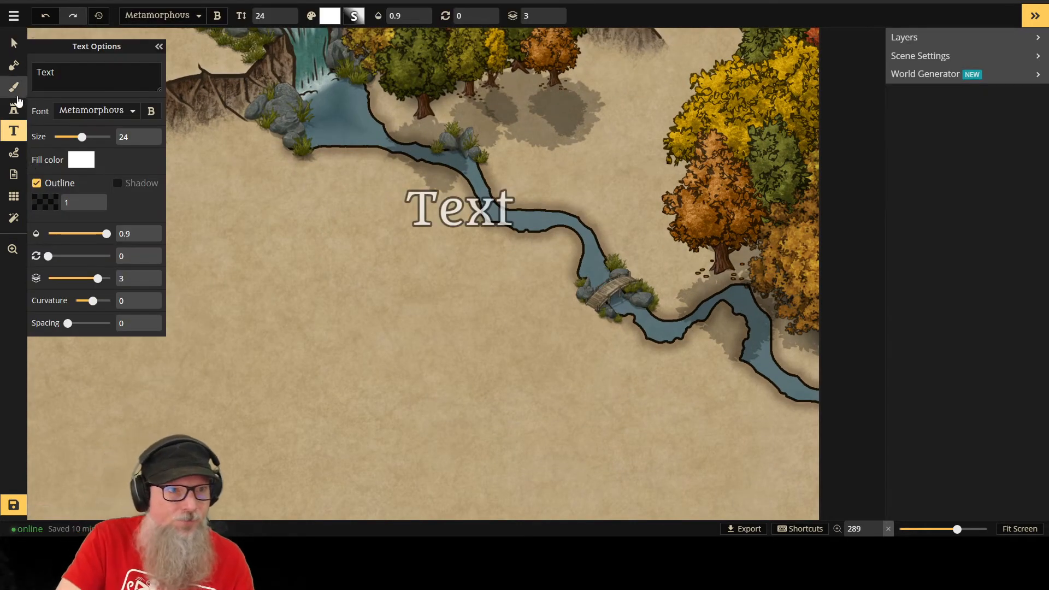
pyautogui.click(14, 109)
pyautogui.click(69, 180)
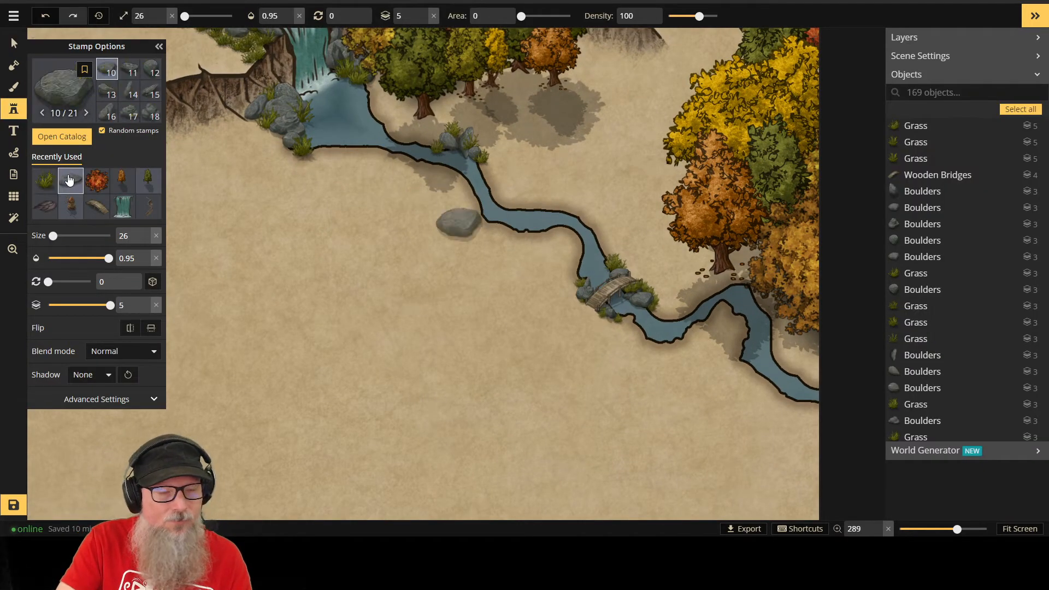
pyautogui.scroll(1, 429, 181)
pyautogui.scroll(-4, 448, 183)
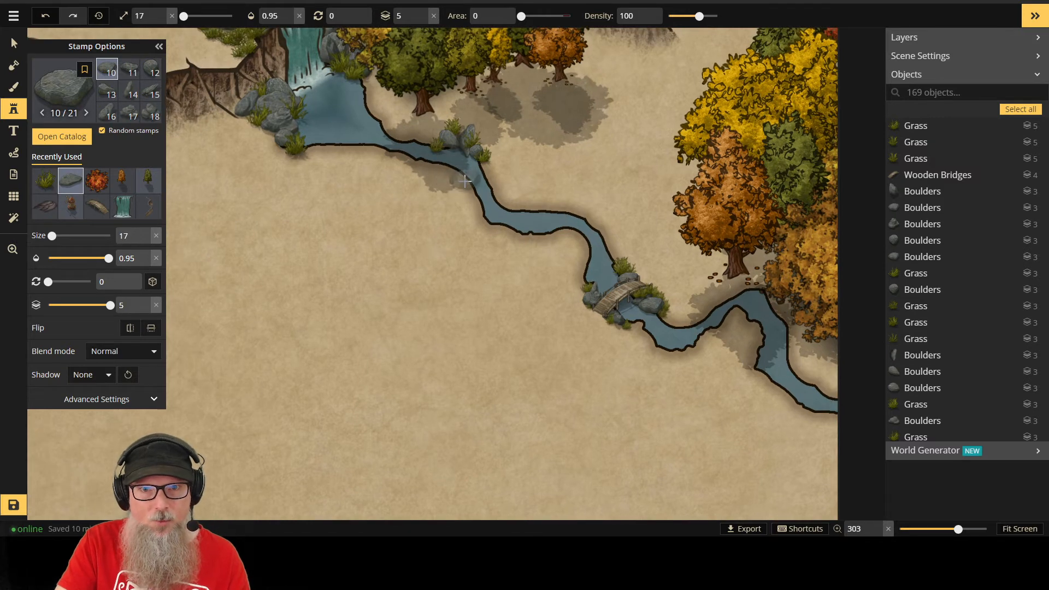
pyautogui.scroll(-3, 470, 185)
pyautogui.click(485, 219)
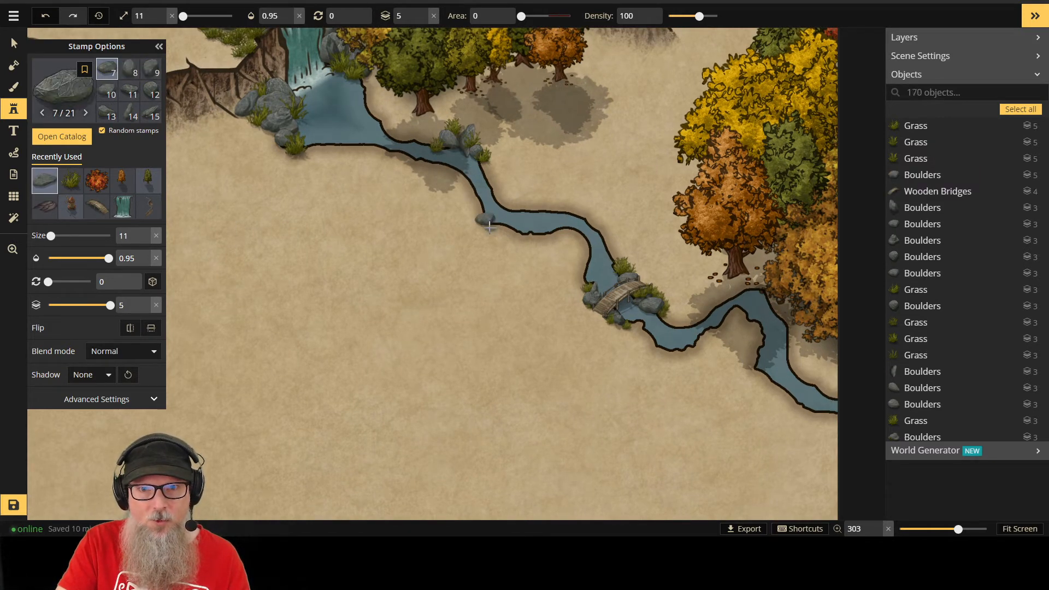
pyautogui.click(492, 229)
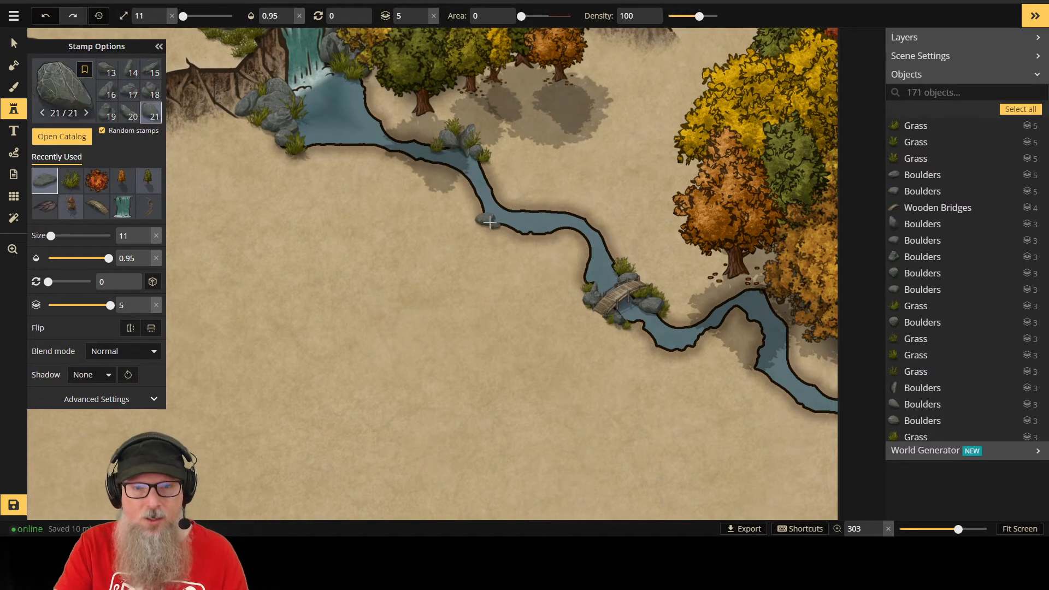
pyautogui.hotkey('ctrl', 'z')
pyautogui.hotkey('ctrl', 'z')
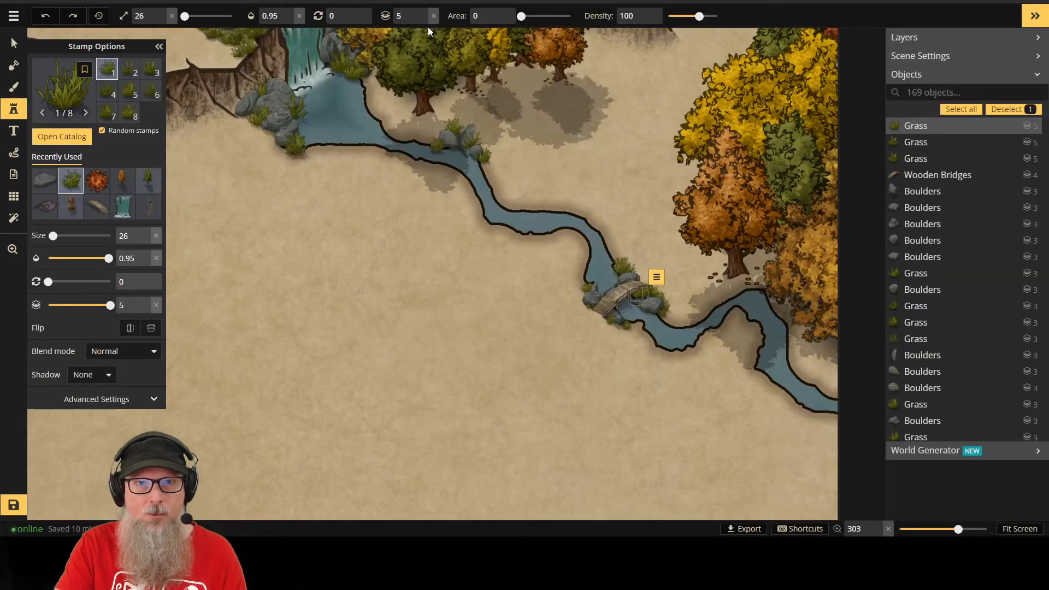
# Step: Set the layer to 1 with the grass clump at the bridge's eastern end still selected
pyautogui.click(424, 20)
pyautogui.click(424, 20)
pyautogui.click(424, 20)
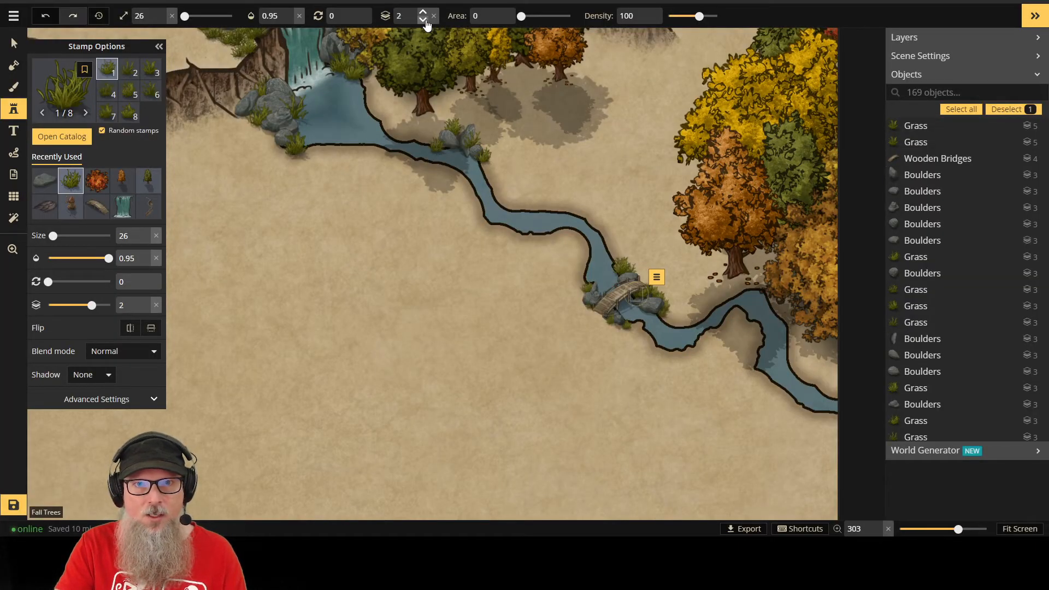
pyautogui.click(424, 20)
pyautogui.click(424, 20)
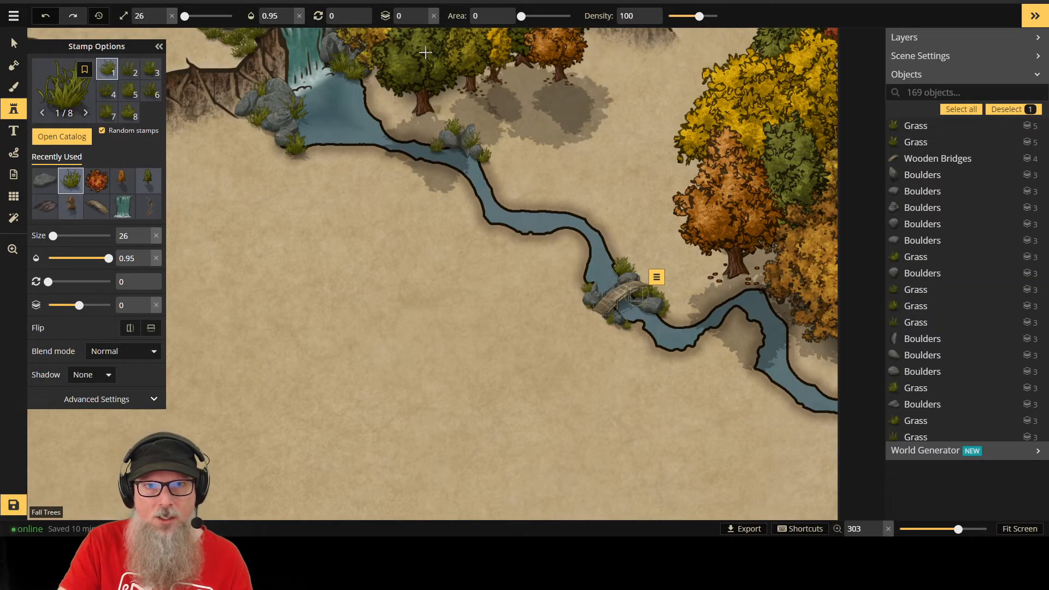
pyautogui.click(423, 13)
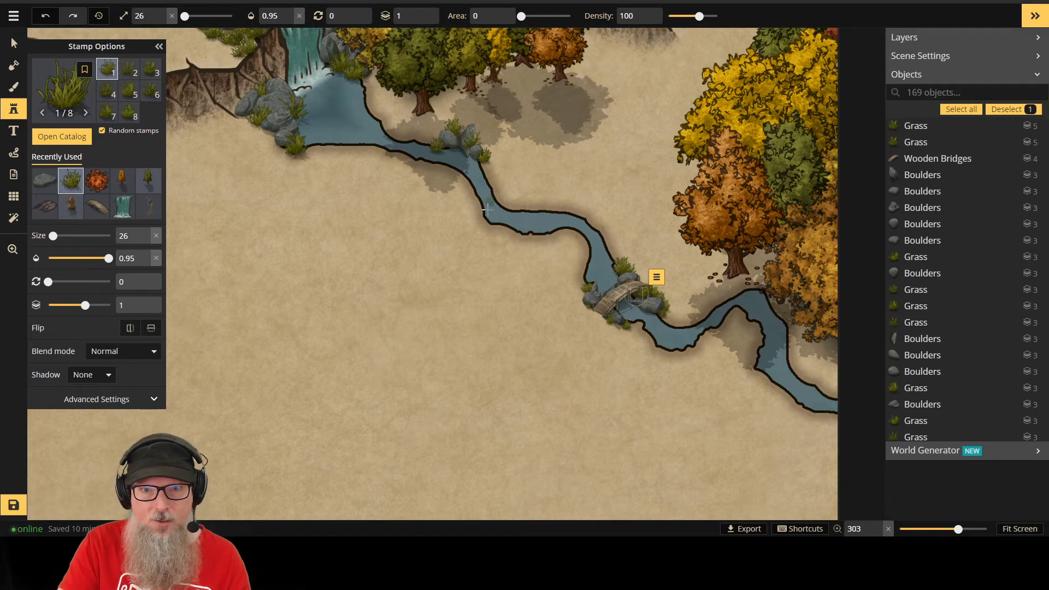
# Step: Place a cluster of five size 12 boulders on layer 1 along the southwestern bank of the river bend upstream of the bridge
pyautogui.click(44, 180)
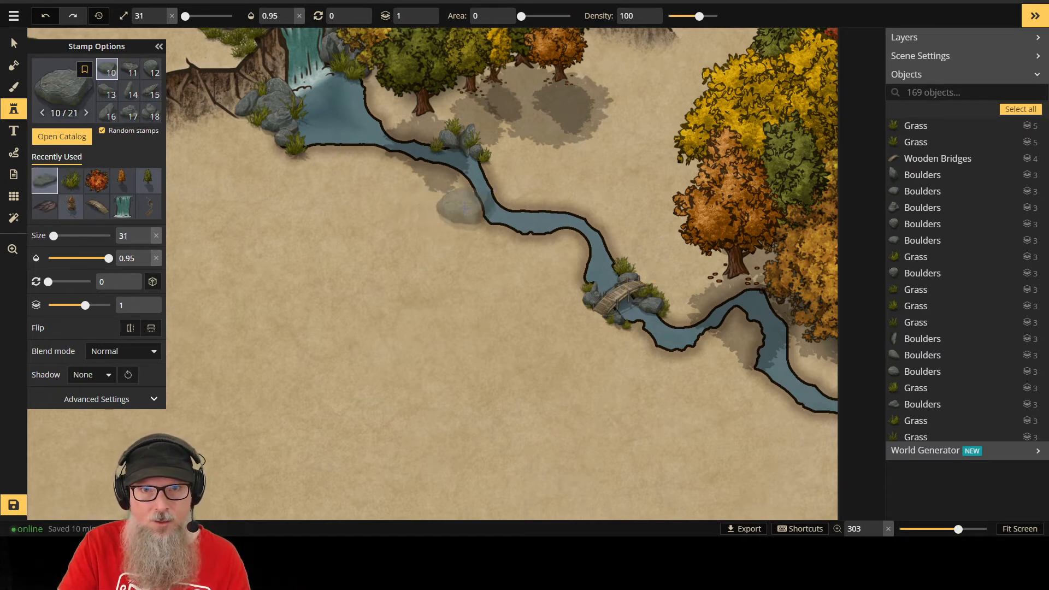
pyautogui.scroll(-7, 479, 218)
pyautogui.scroll(-3, 479, 218)
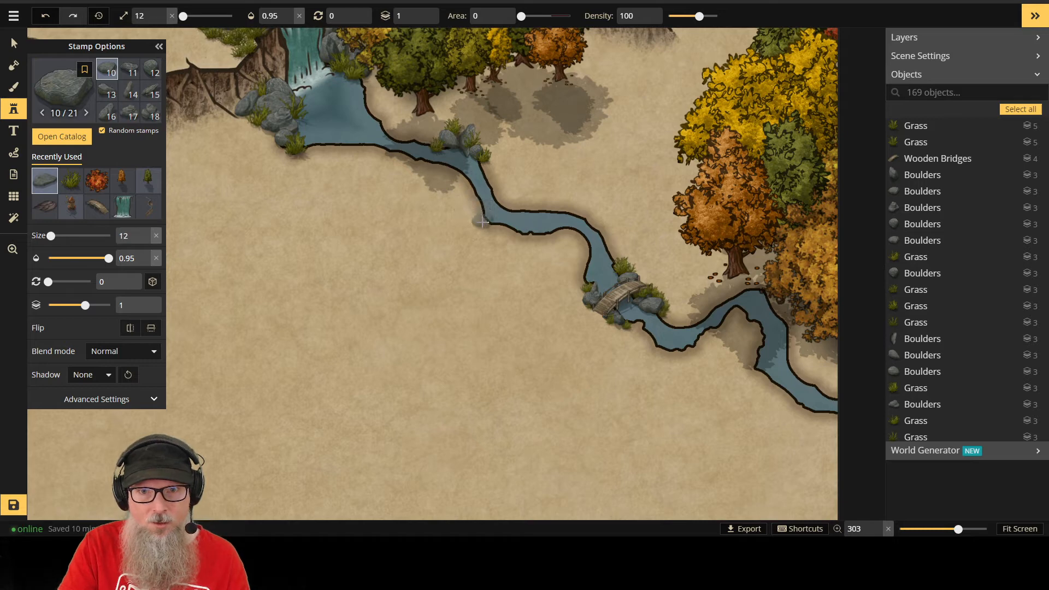
pyautogui.click(482, 221)
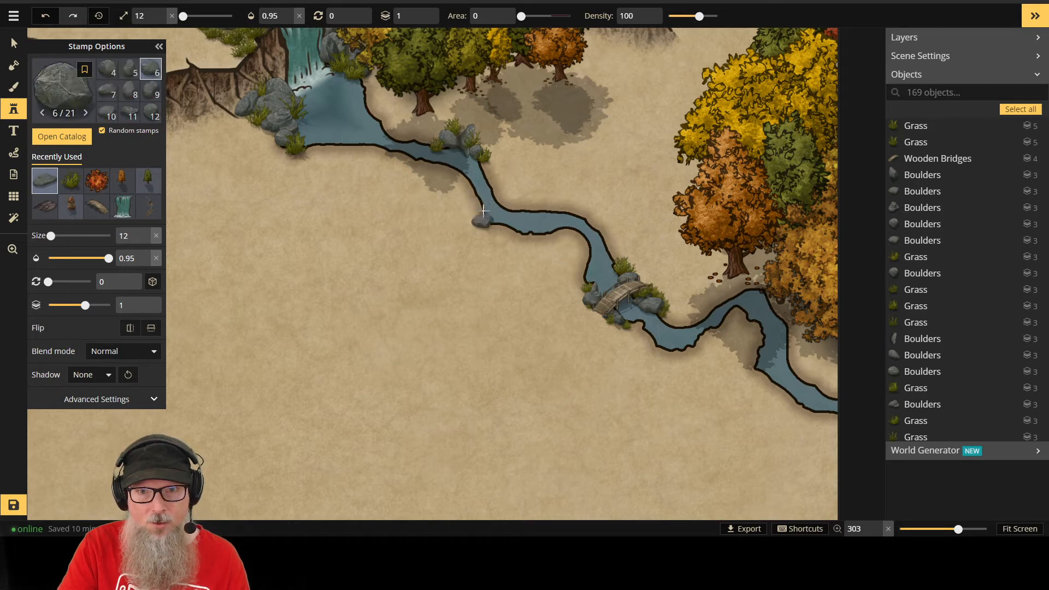
pyautogui.click(481, 213)
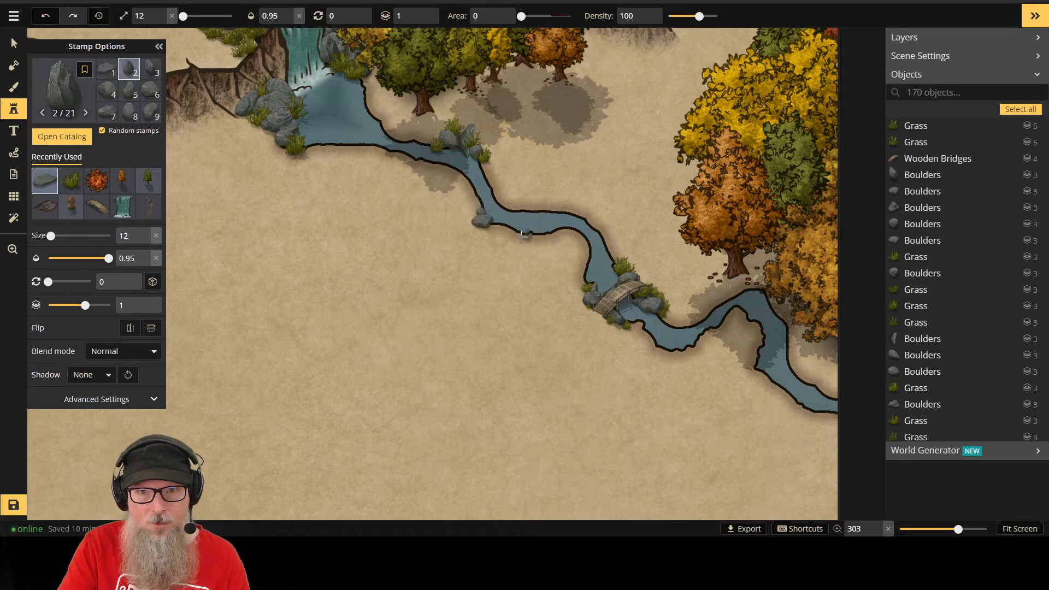
pyautogui.click(492, 223)
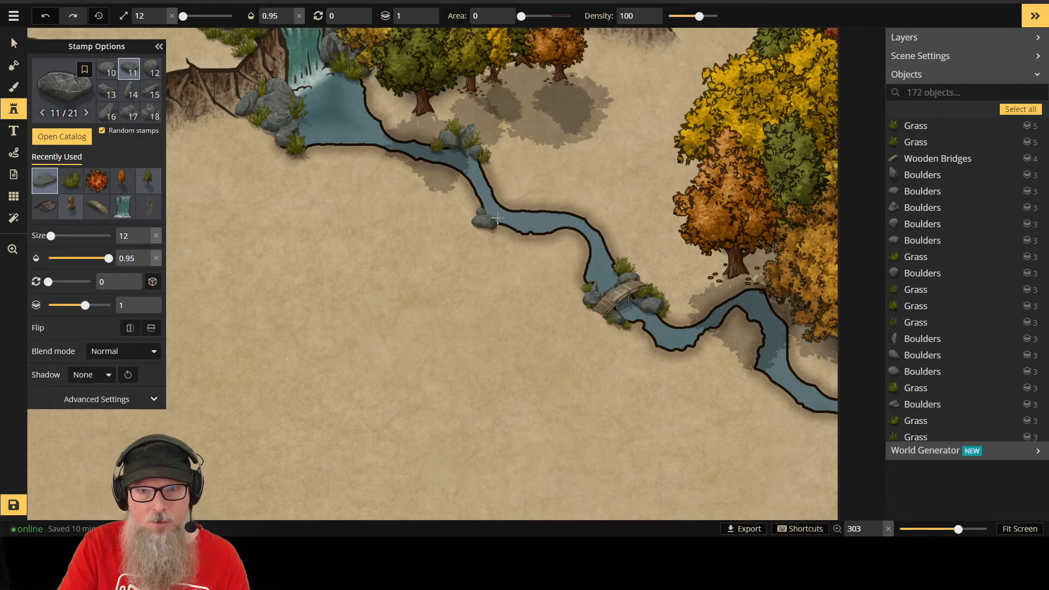
pyautogui.scroll(5, 492, 223)
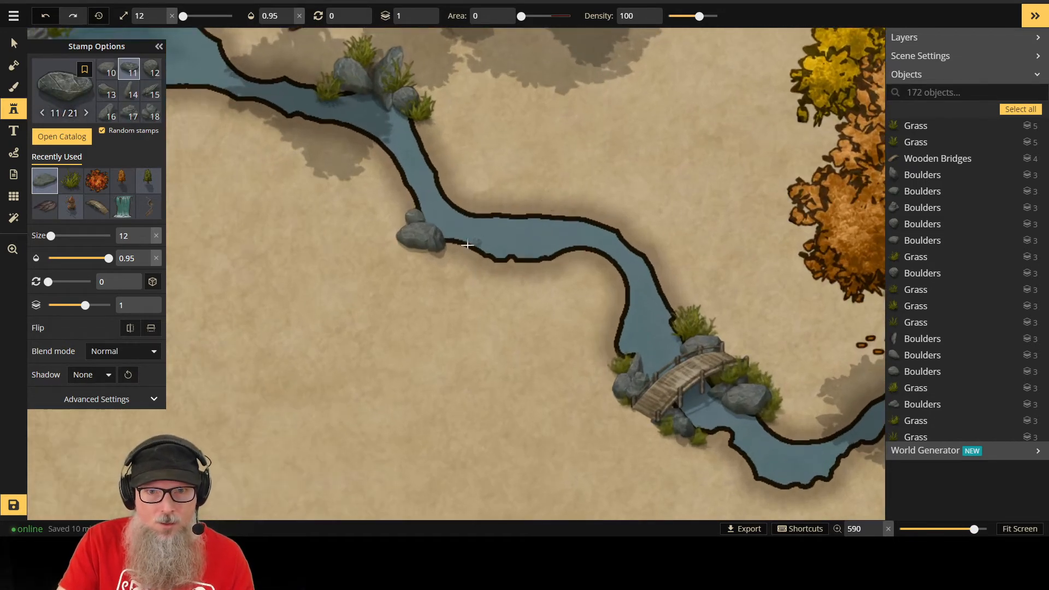
pyautogui.click(451, 244)
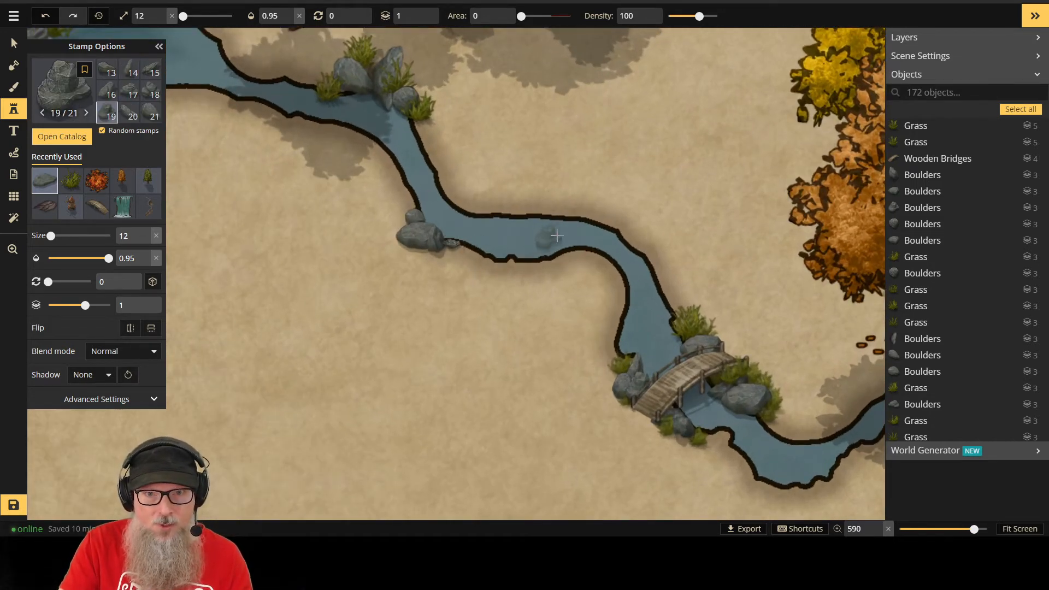
pyautogui.click(462, 243)
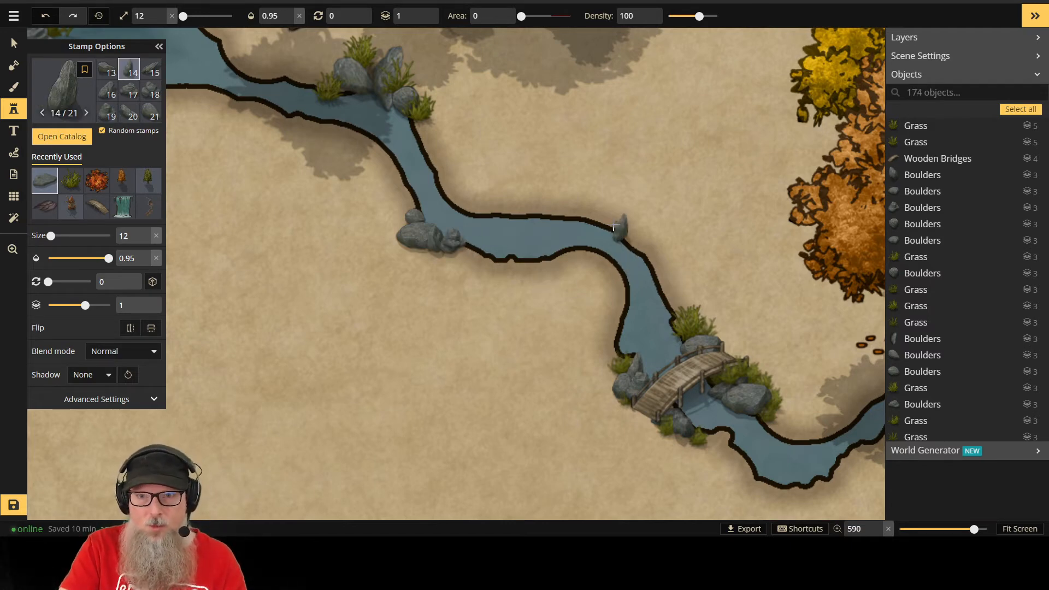
# Step: Stamp a small cluster of size 12 boulders on the river's north bank, at the bend upstream of the bridge
pyautogui.click(614, 226)
pyautogui.click(608, 221)
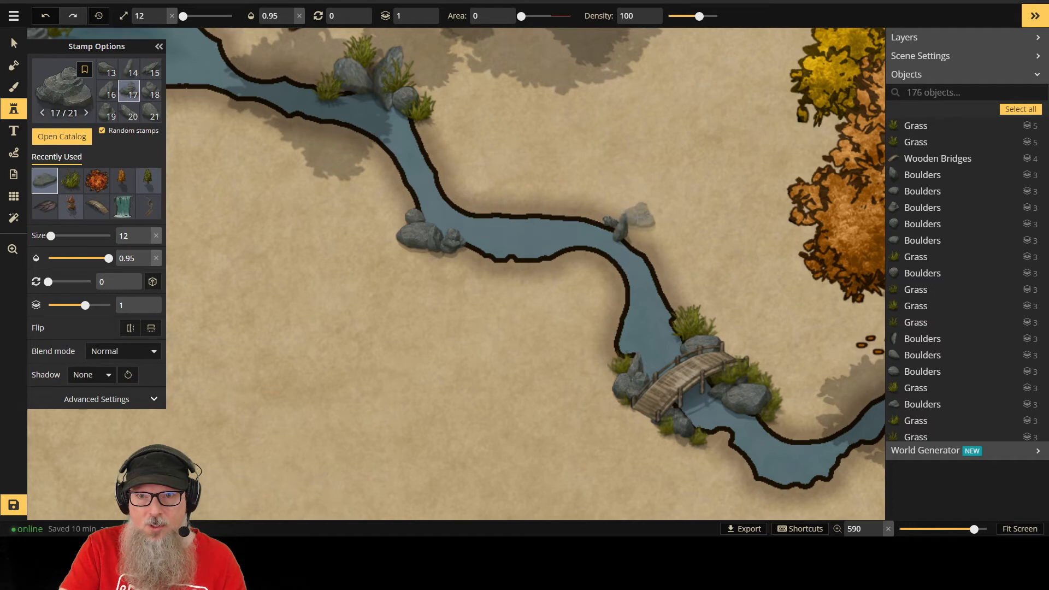
pyautogui.click(589, 215)
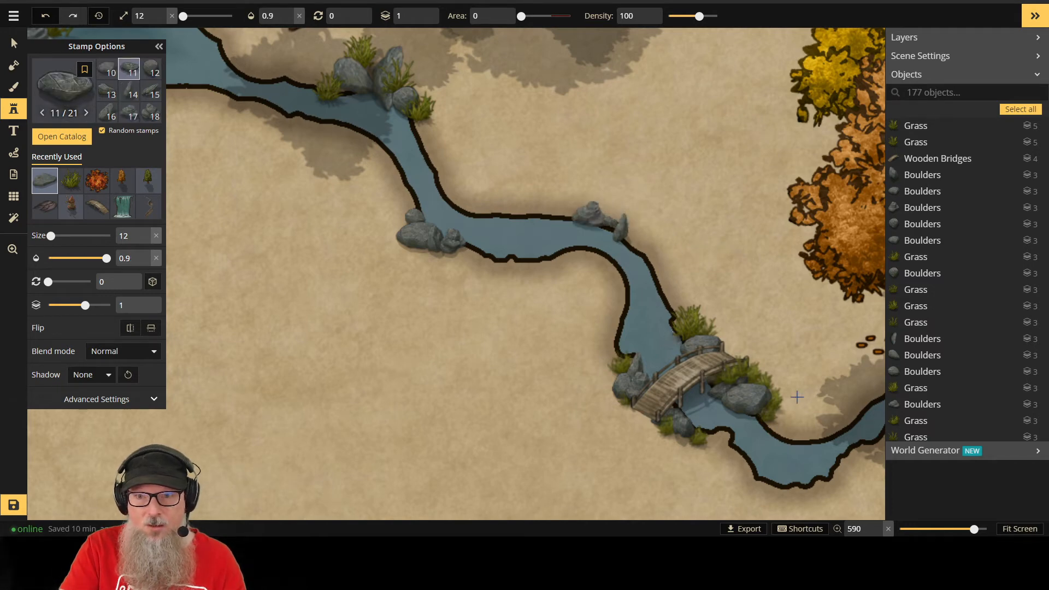
# Step: Stamp a group of size 23 boulders on the inside of the river bend below the orange tree
pyautogui.scroll(-2, 829, 401)
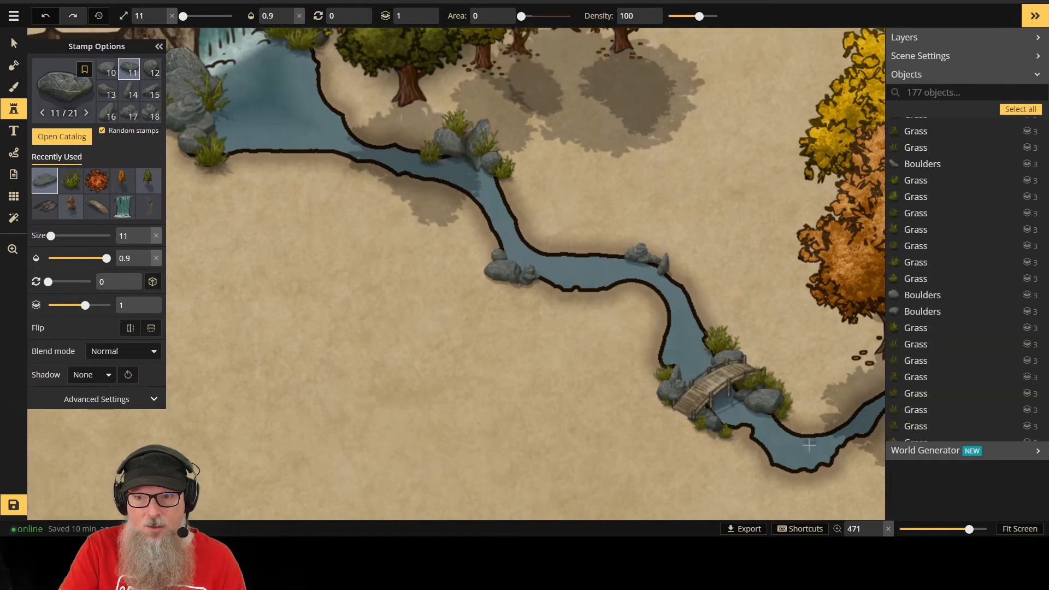
pyautogui.moveTo(812, 440); pyautogui.dragTo(517, 435)
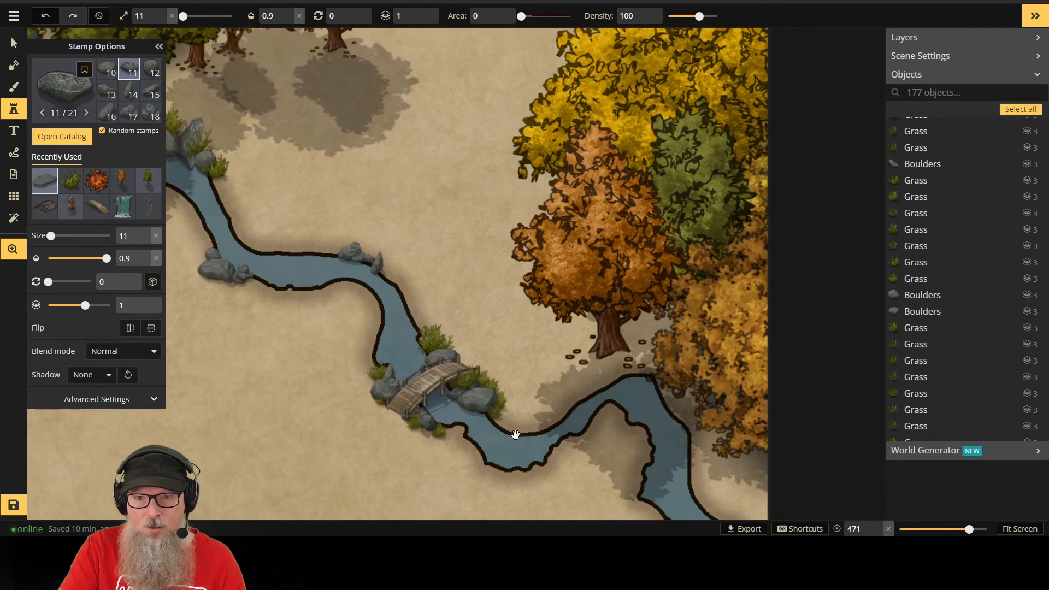
pyautogui.click(612, 410)
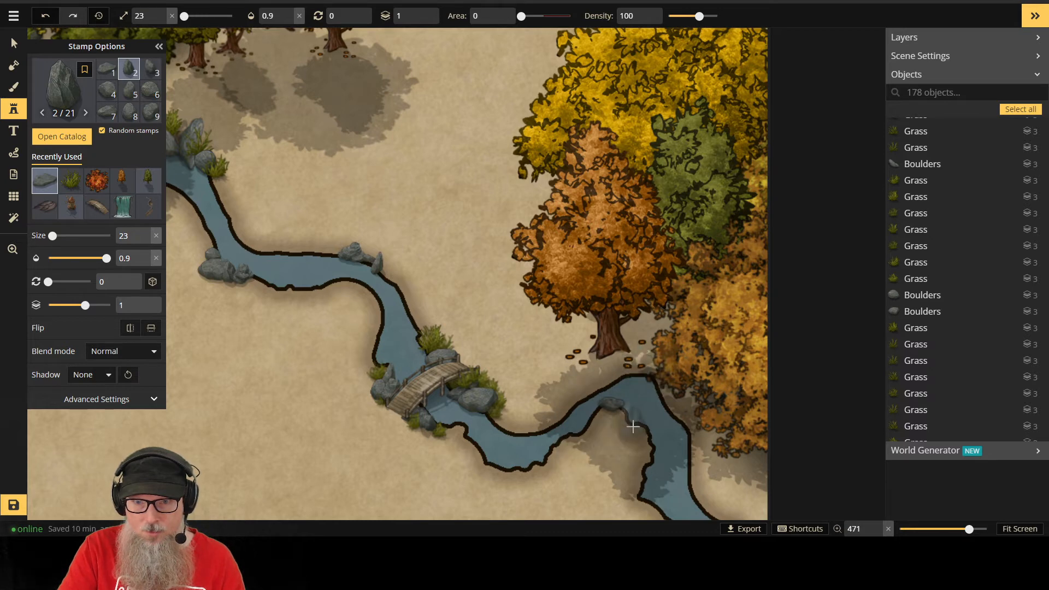
pyautogui.click(604, 446)
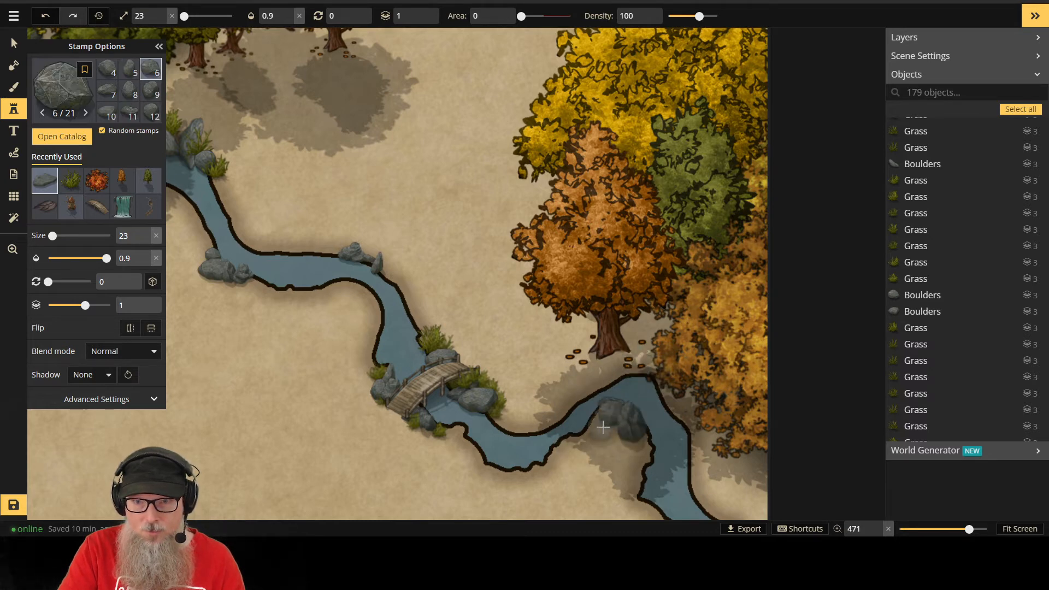
pyautogui.click(585, 432)
pyautogui.click(589, 424)
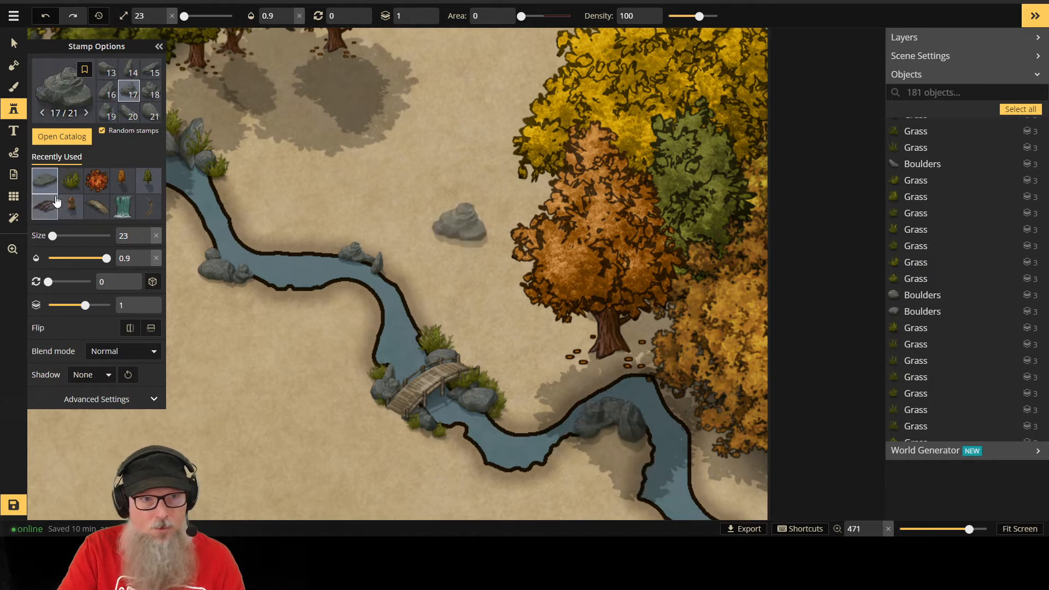
# Step: Move the flat boulder from the inner-bend group to the opposite bank, just below the orange tree's trunk
pyautogui.click(13, 44)
pyautogui.moveTo(605, 425); pyautogui.dragTo(612, 401)
pyautogui.click(607, 396)
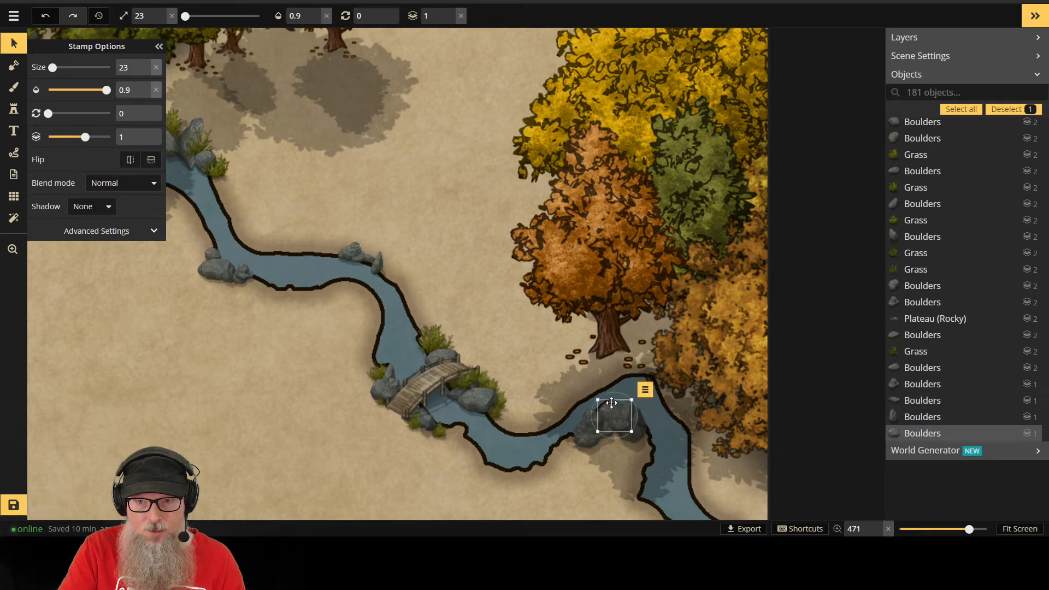
pyautogui.moveTo(609, 401); pyautogui.dragTo(650, 368)
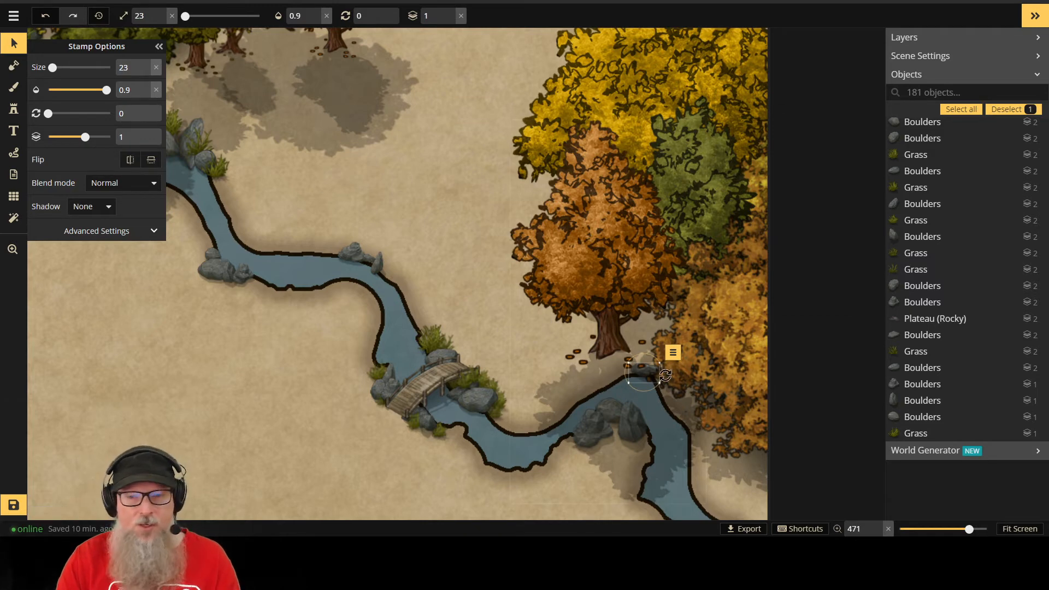
# Step: Stamp a size 13 boulder beside the flat boulder on the bank below the orange tree
pyautogui.click(10, 131)
pyautogui.click(18, 111)
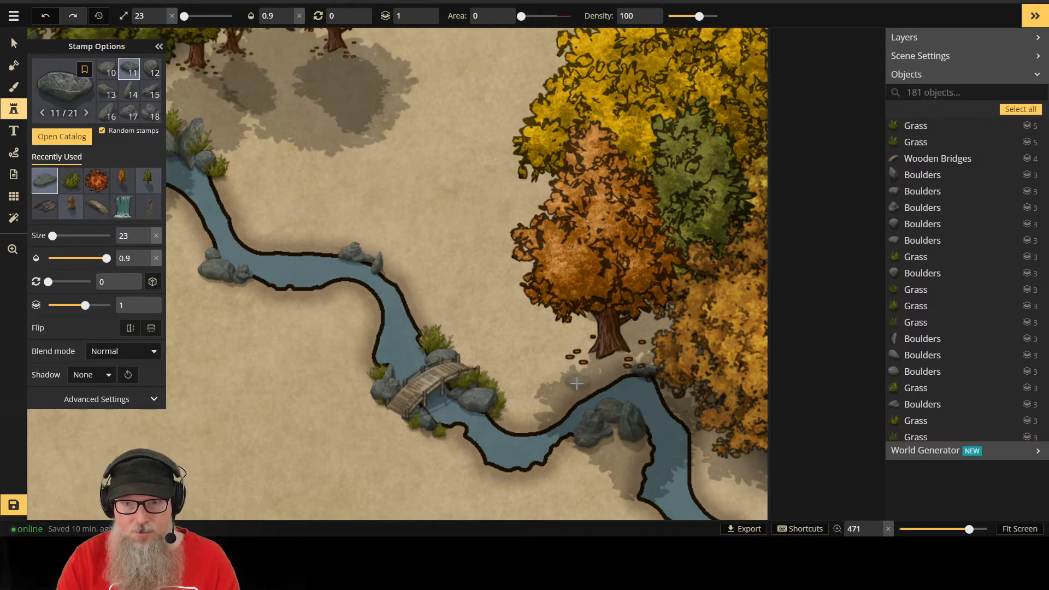
pyautogui.click(133, 114)
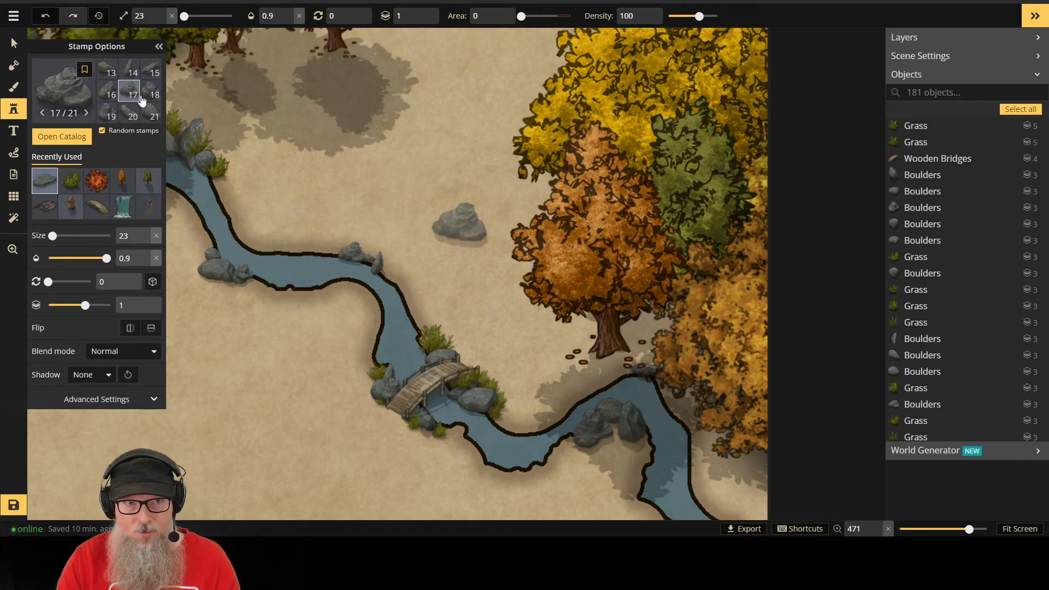
pyautogui.click(148, 97)
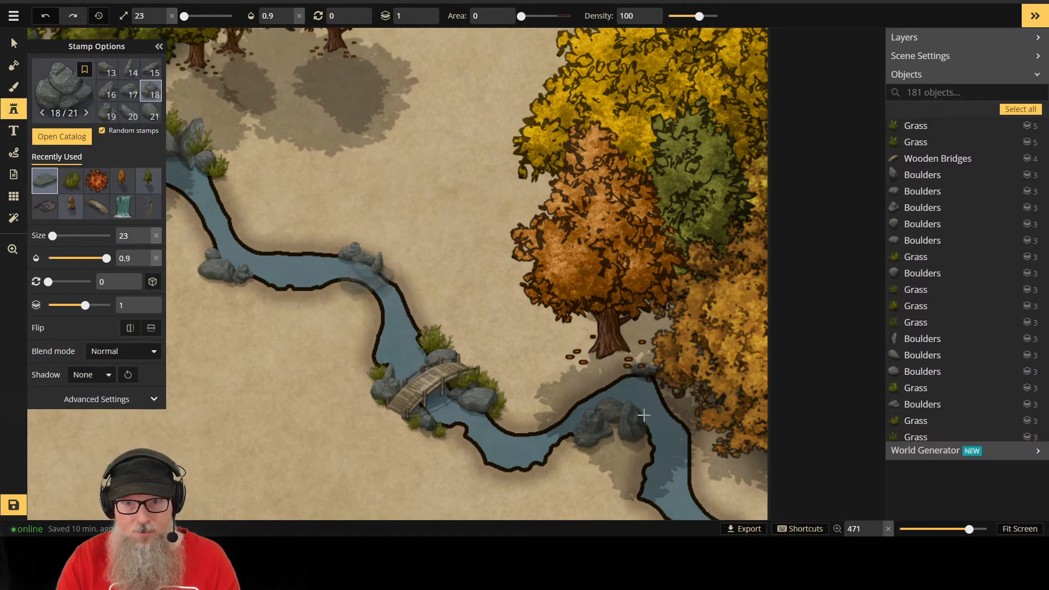
pyautogui.scroll(-3, 613, 370)
pyautogui.click(623, 369)
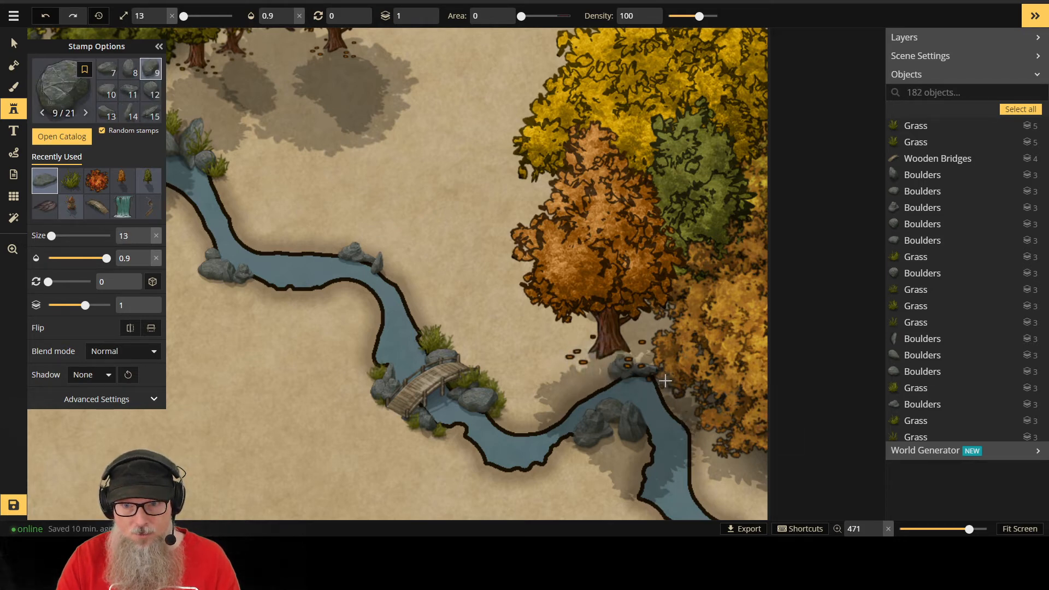
# Step: Stamp size 13 boulders on the river's north bank where it meets the map's east edge
pyautogui.scroll(-2, 734, 506)
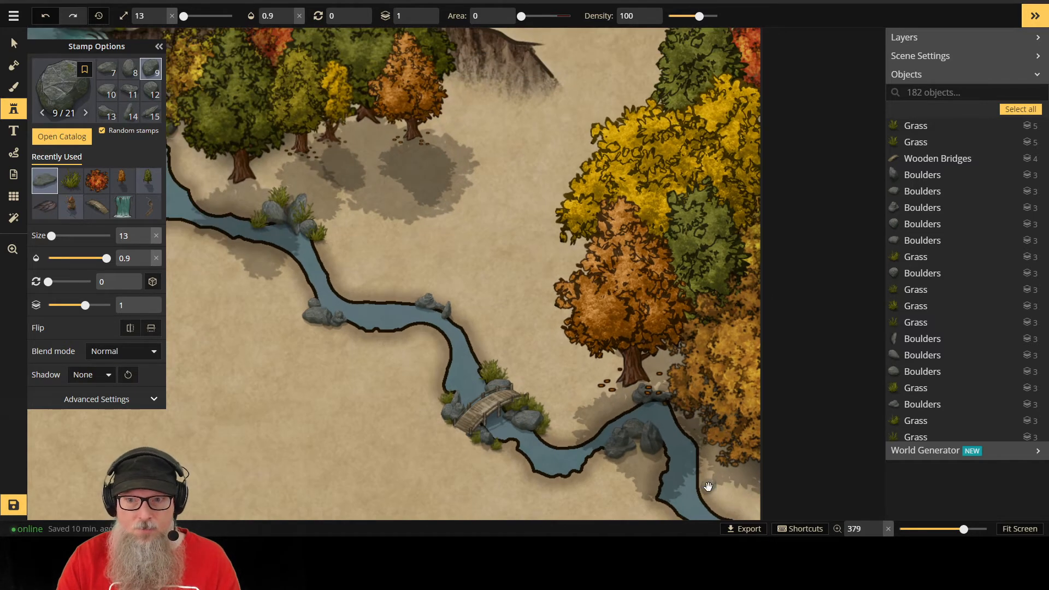
pyautogui.press('space')
pyautogui.moveTo(700, 472); pyautogui.dragTo(654, 295)
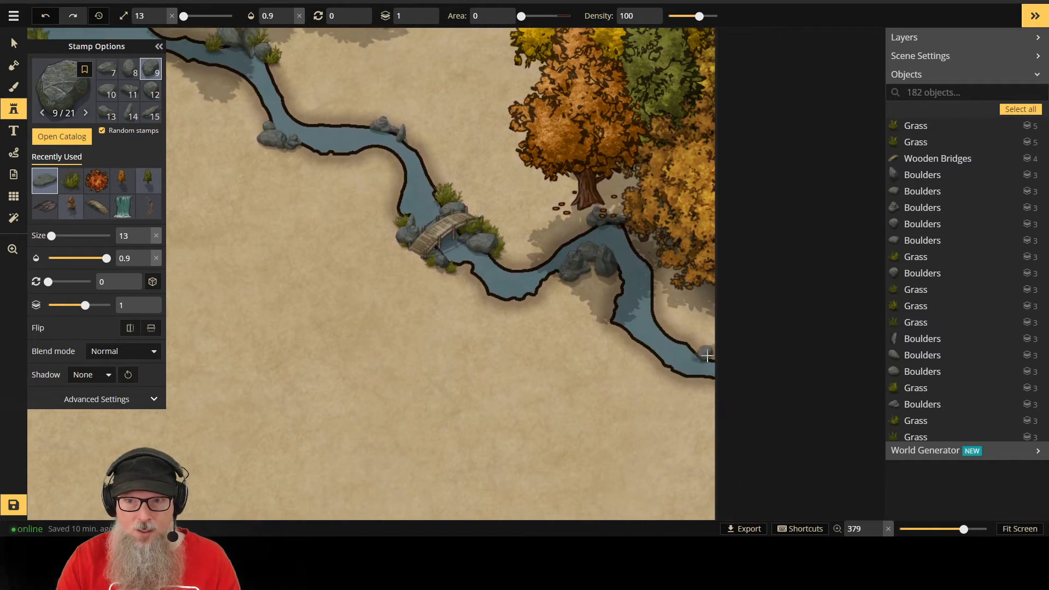
pyautogui.click(706, 356)
pyautogui.click(709, 354)
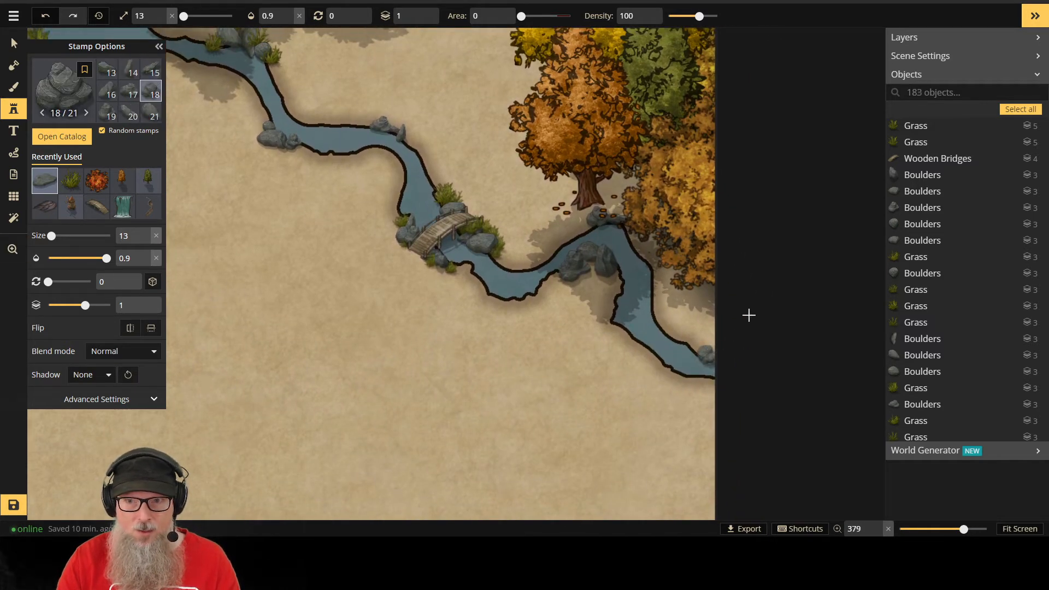
pyautogui.click(699, 345)
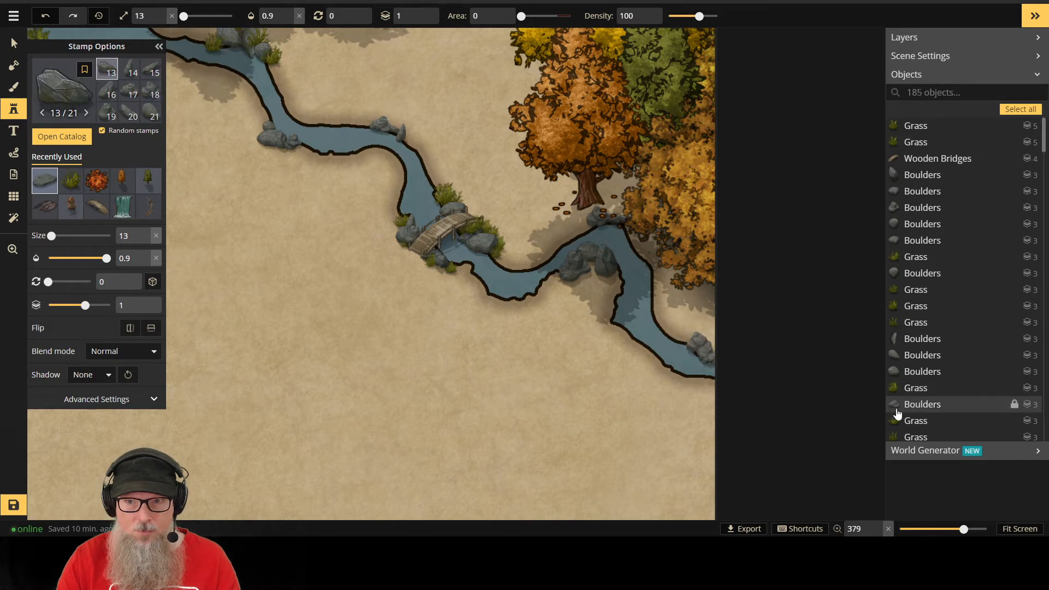
# Step: Stamp size 13 boulders on the river's south bank near the map's east edge
pyautogui.click(674, 374)
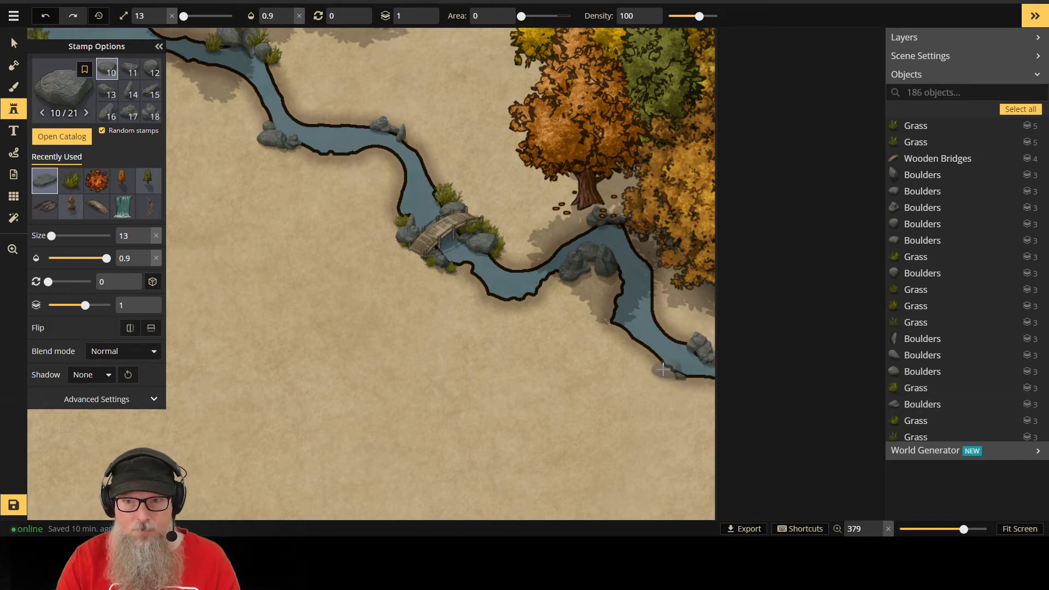
pyautogui.click(667, 372)
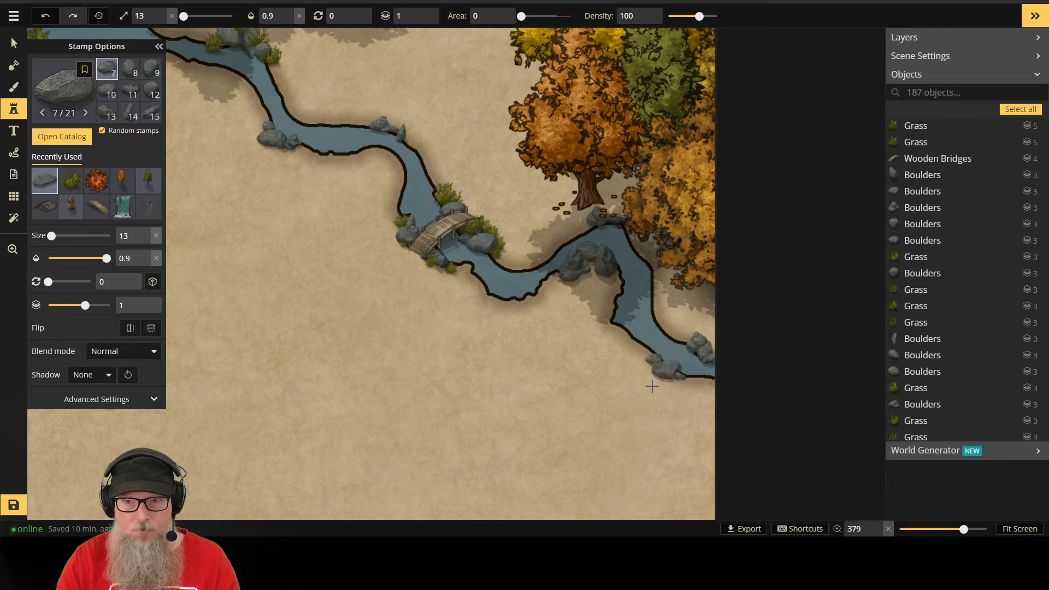
pyautogui.click(652, 387)
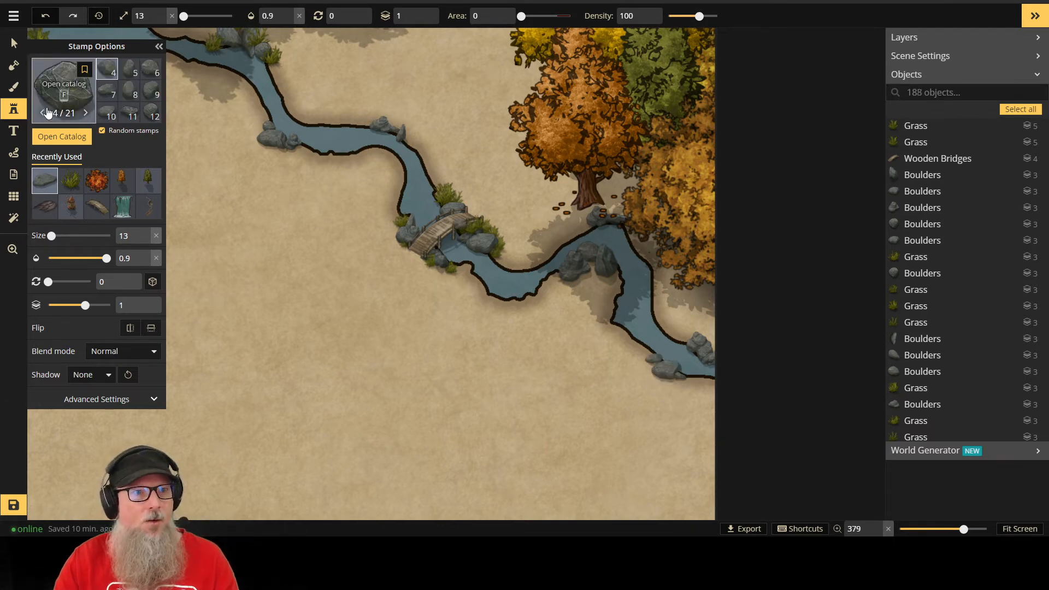
# Step: Stamp size 35 grass tufts around the south-bank boulders upstream of the bridge and start on the north-bank cluster
pyautogui.click(71, 181)
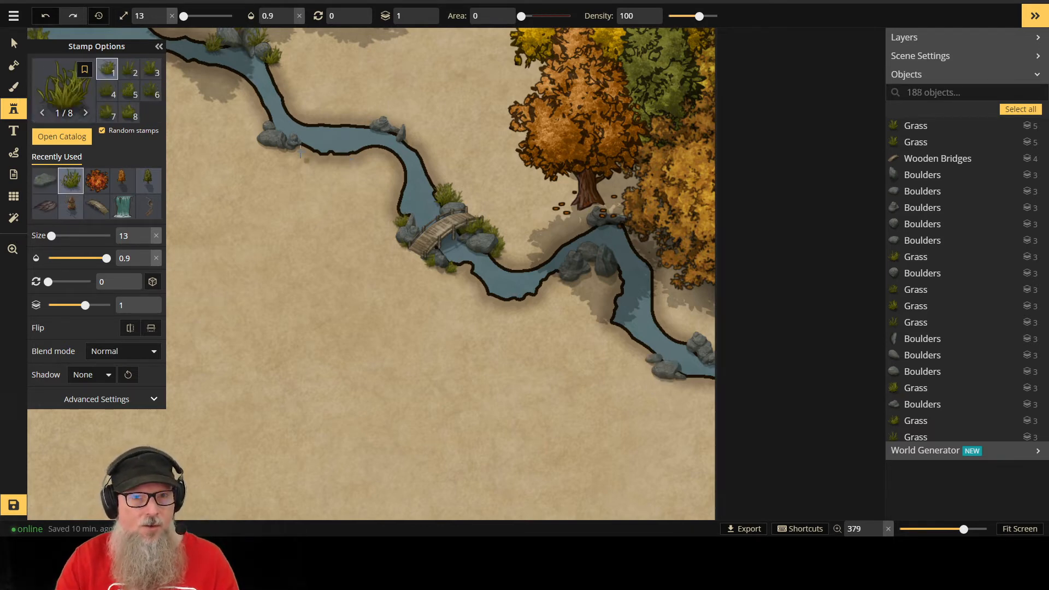
pyautogui.scroll(2, 276, 144)
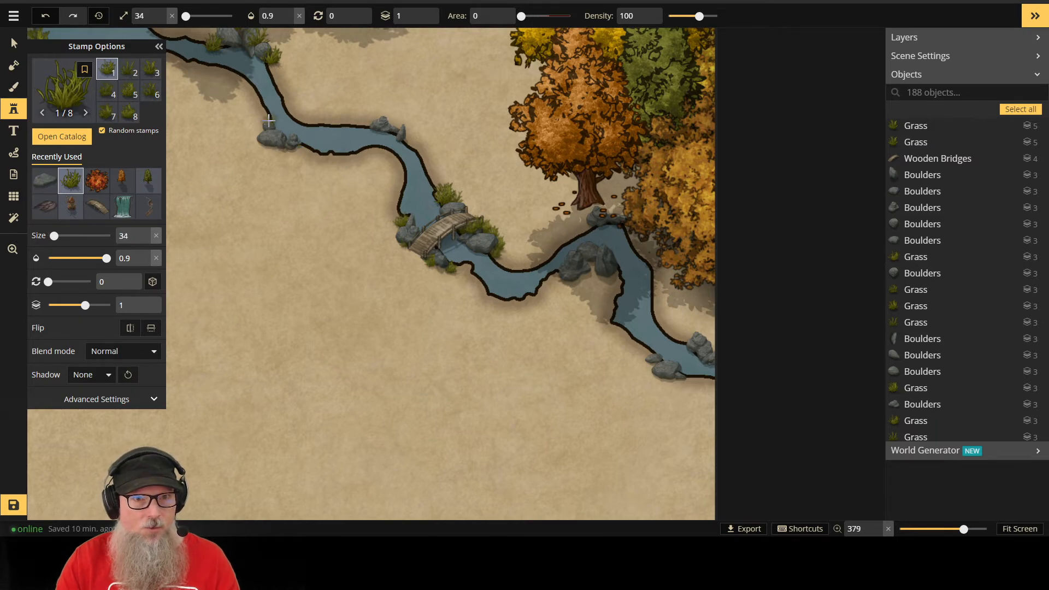
pyautogui.scroll(3, 256, 119)
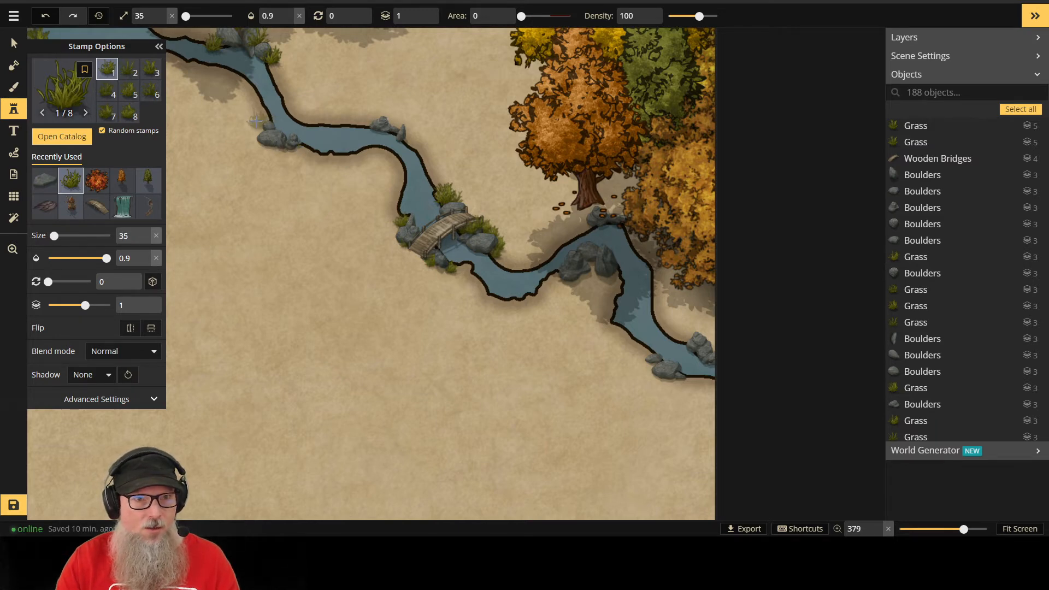
pyautogui.click(258, 128)
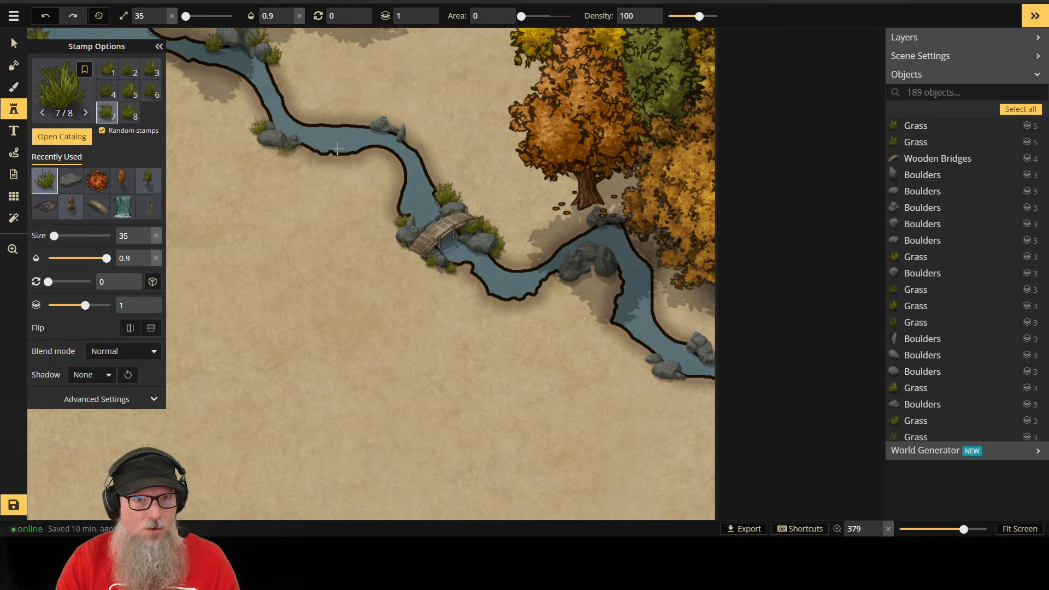
pyautogui.click(404, 136)
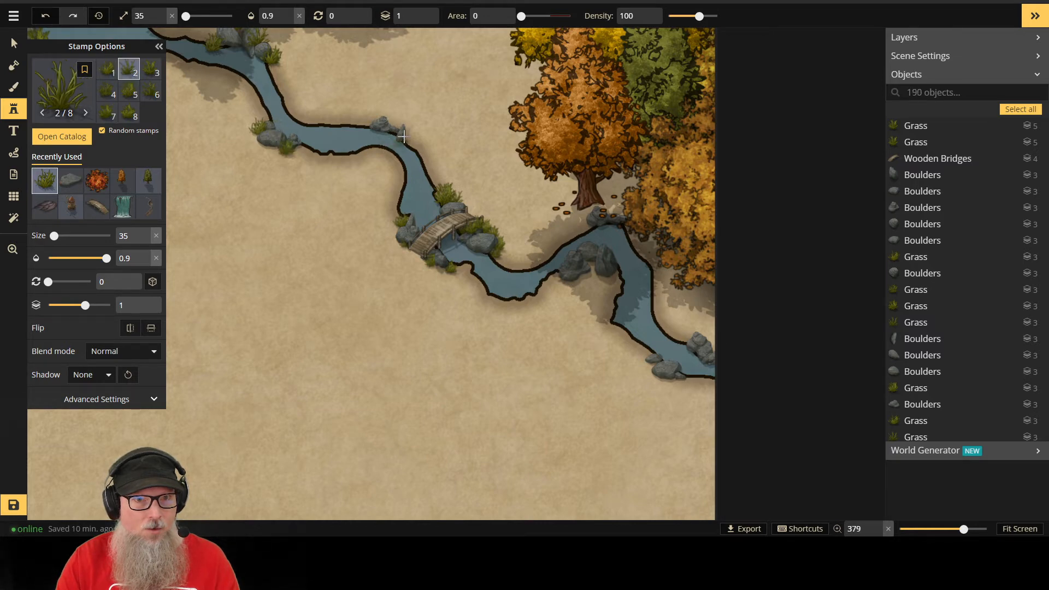
pyautogui.click(276, 144)
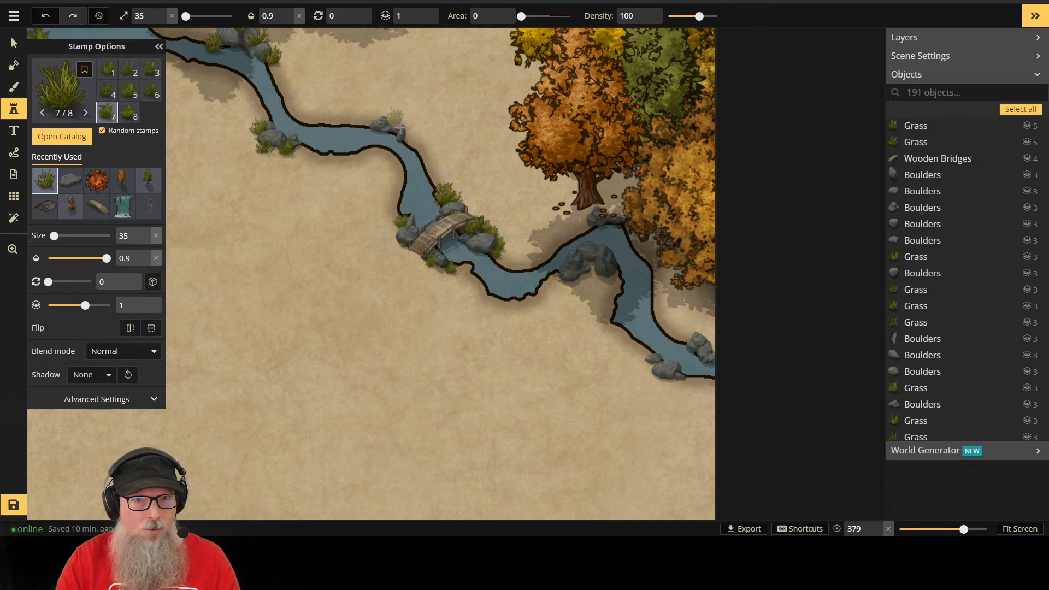
# Step: Surround the north-bank boulders upstream of the bridge with more size 35 grass tufts, extending them westward along the bank
pyautogui.click(405, 134)
pyautogui.click(395, 120)
pyautogui.click(397, 120)
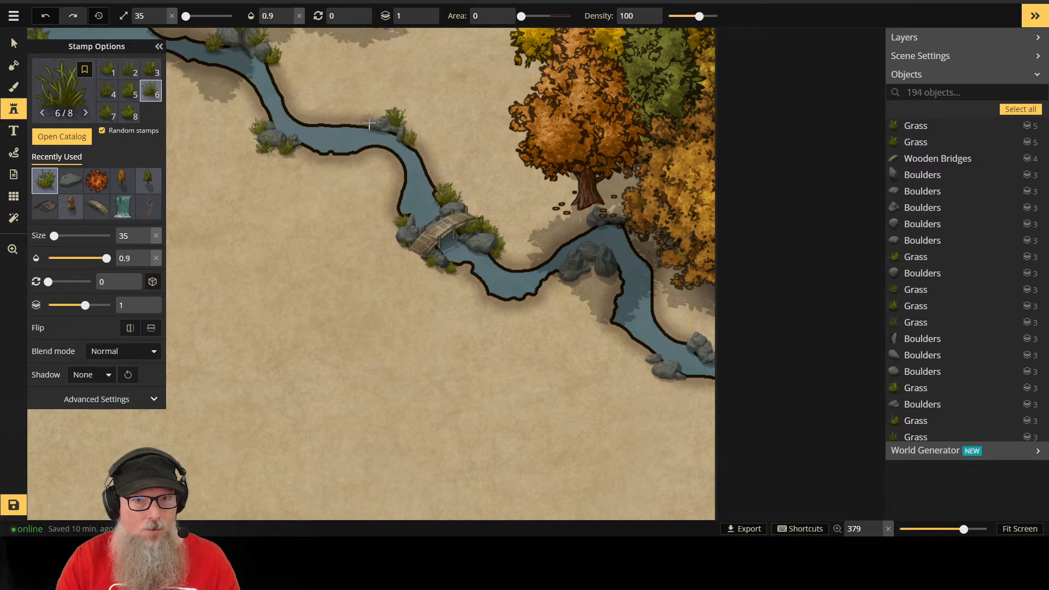
pyautogui.click(384, 118)
pyautogui.click(376, 113)
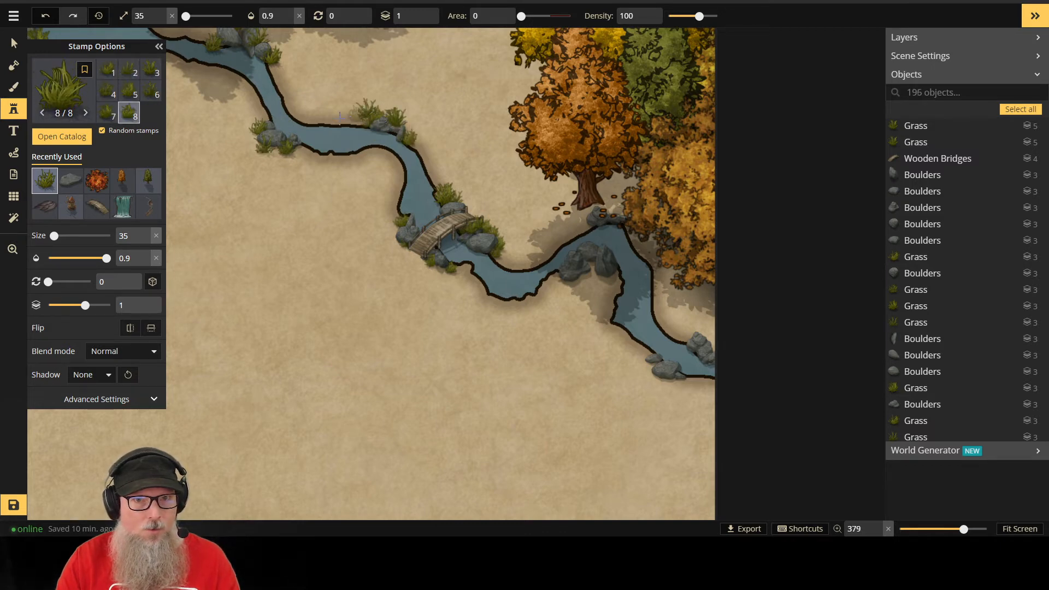
pyautogui.click(364, 111)
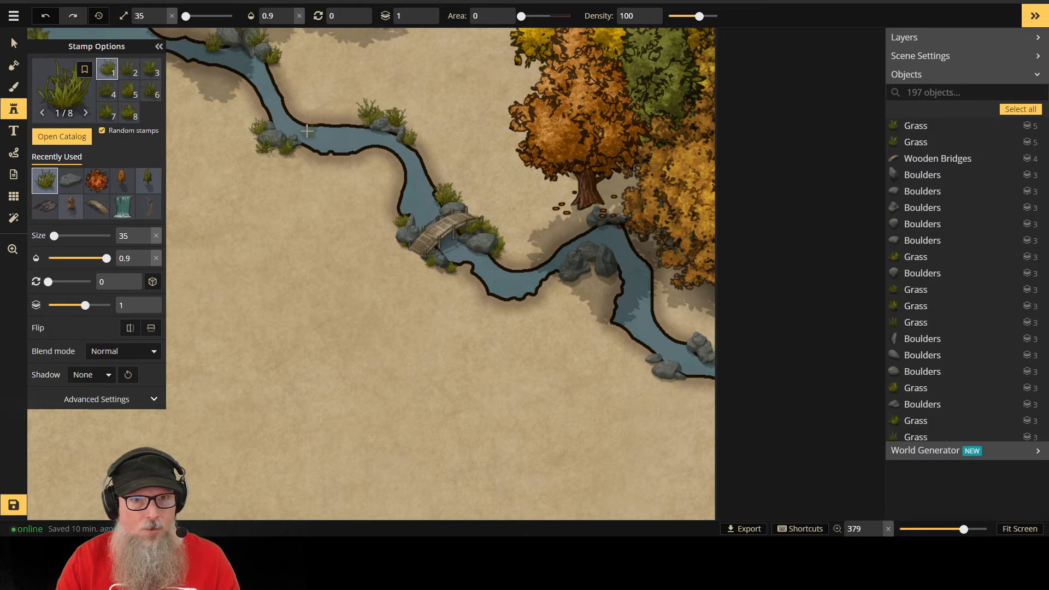
pyautogui.click(359, 125)
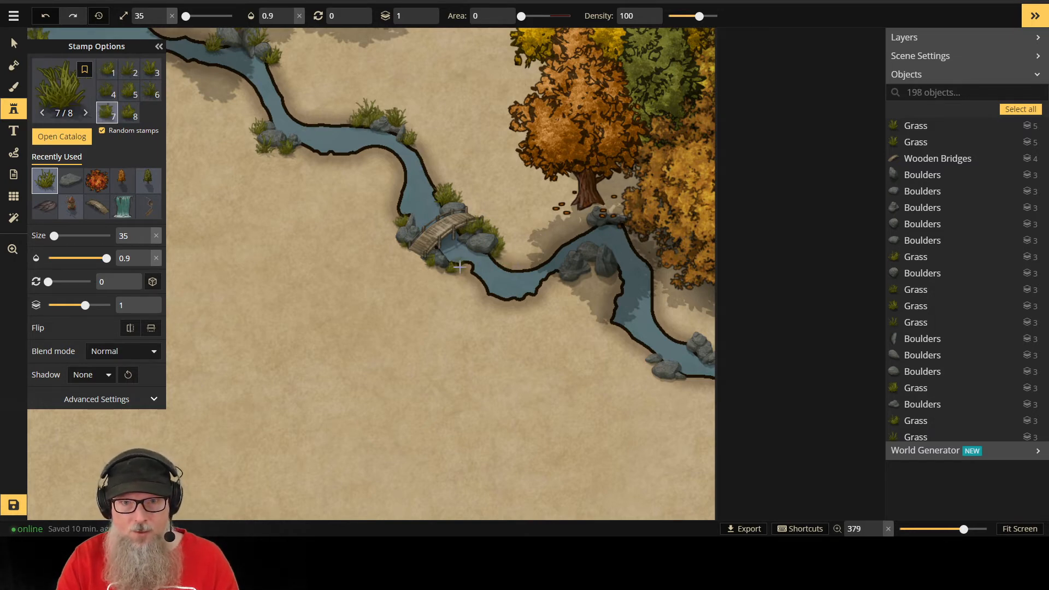
# Step: Stamp size 35 grass tufts along the base of the large boulder group inside the bend below the orange tree
pyautogui.click(529, 296)
pyautogui.click(555, 275)
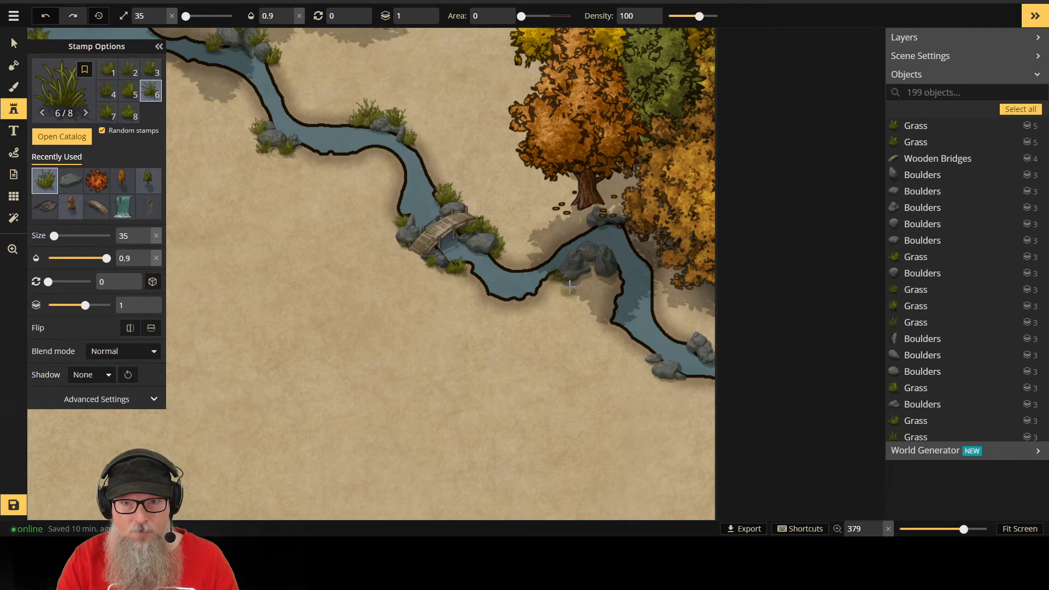
pyautogui.click(592, 264)
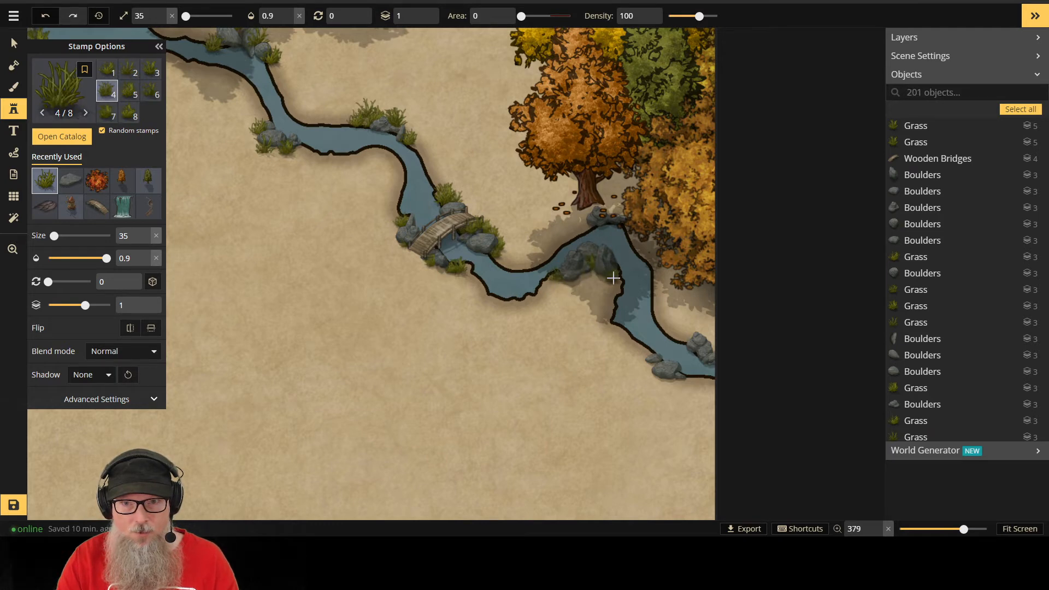
pyautogui.click(613, 279)
pyautogui.click(587, 280)
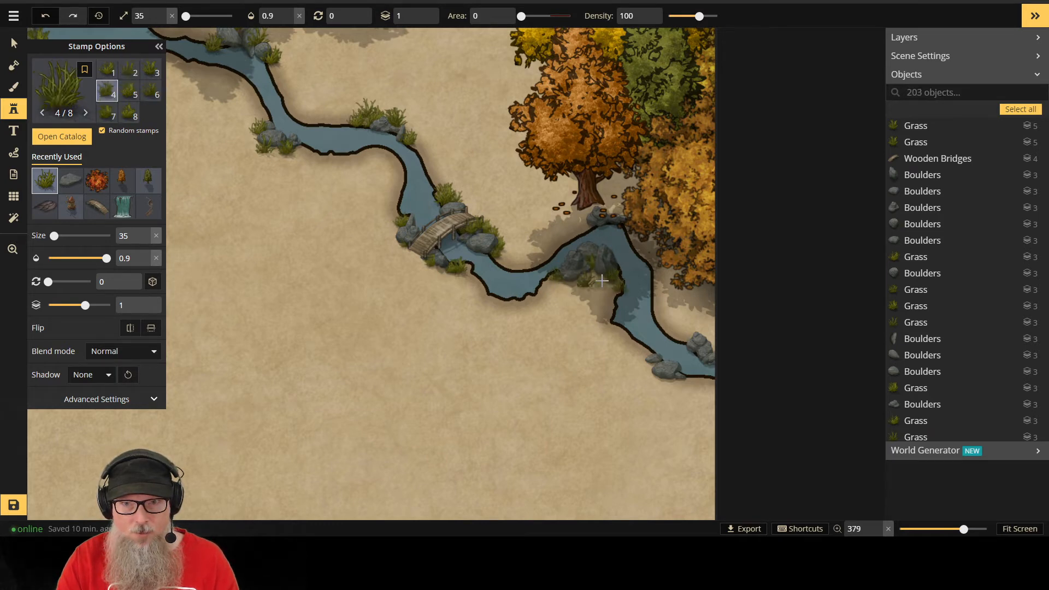
pyautogui.click(600, 283)
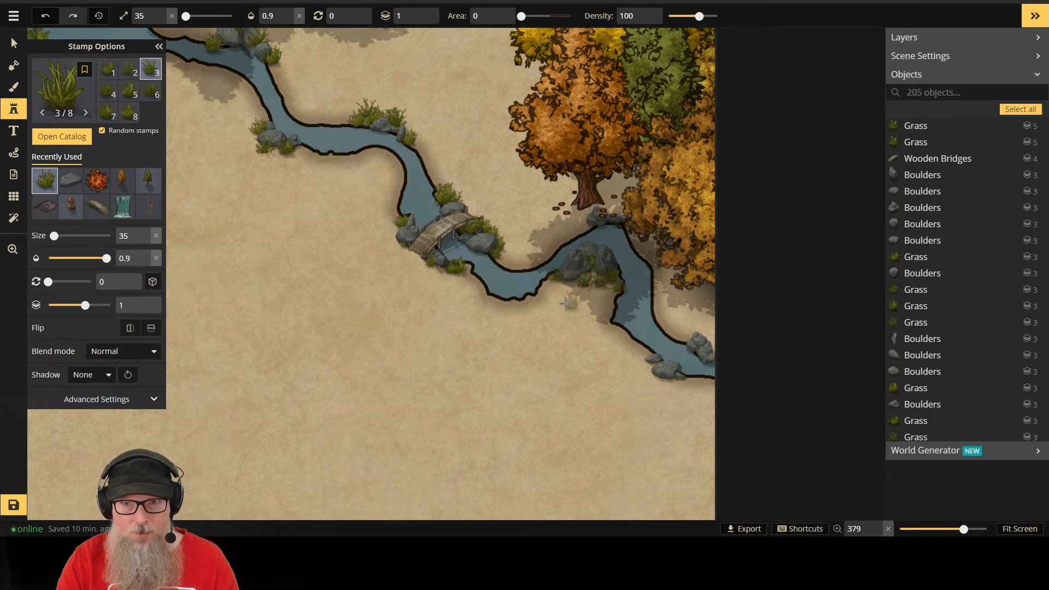
# Step: Stamp size 35 grass tufts around the south-bank boulders near the map's east edge and along the bank to that edge
pyautogui.click(648, 351)
pyautogui.click(674, 379)
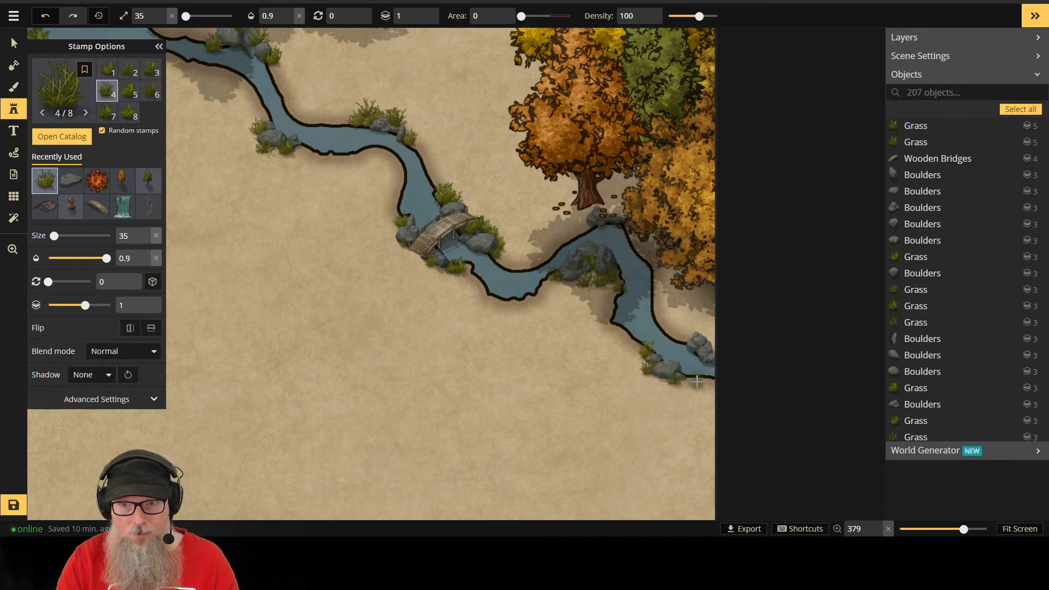
pyautogui.click(702, 373)
pyautogui.click(708, 382)
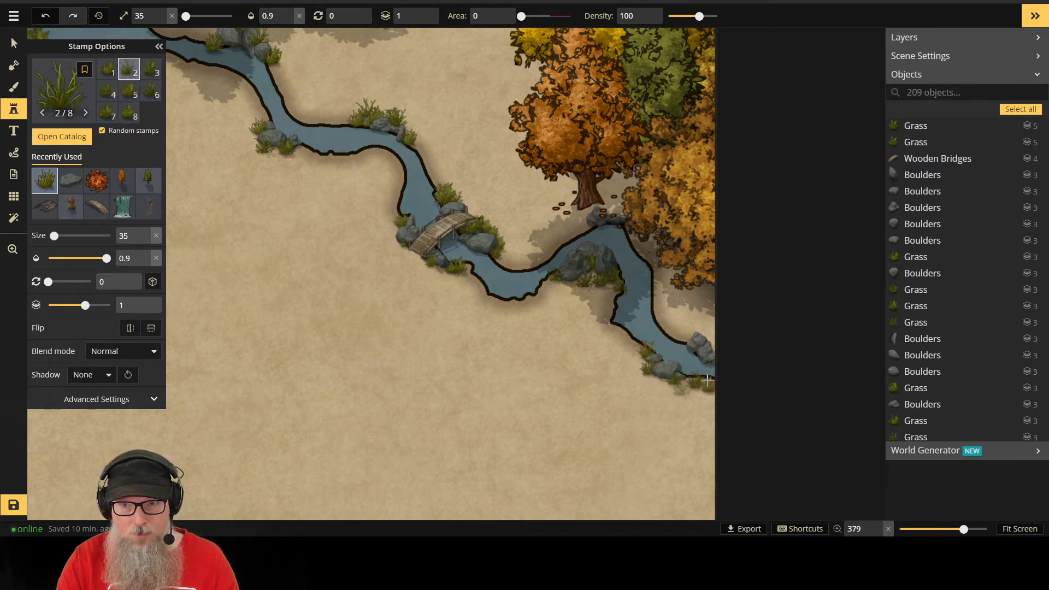
# Step: Surround the north-bank boulders at the map's east edge with size 35 grass tufts, extending them up along the river bank
pyautogui.click(711, 335)
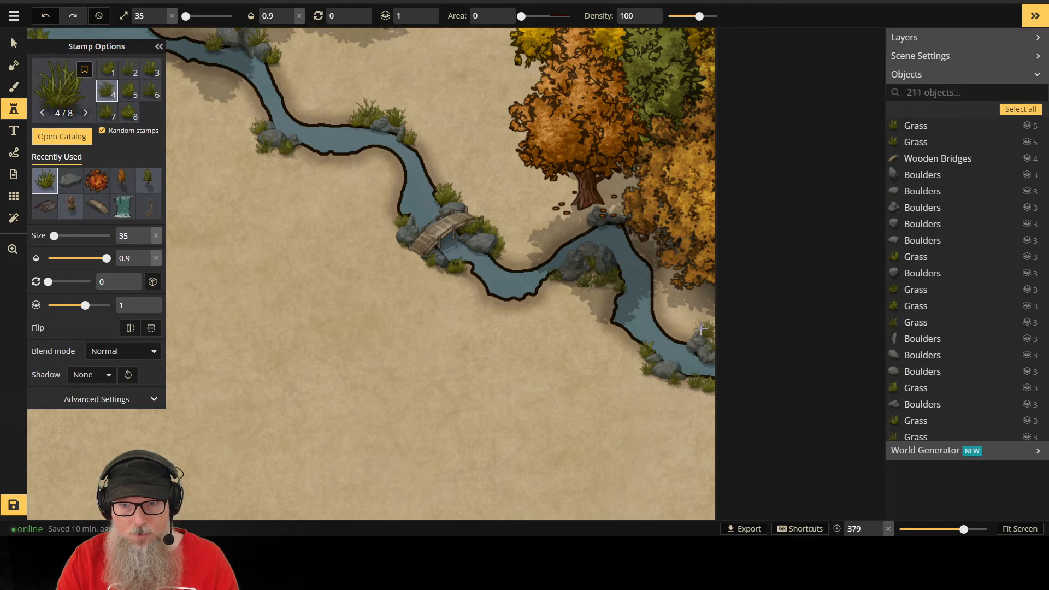
pyautogui.click(701, 329)
pyautogui.click(693, 327)
pyautogui.click(686, 331)
pyautogui.click(681, 335)
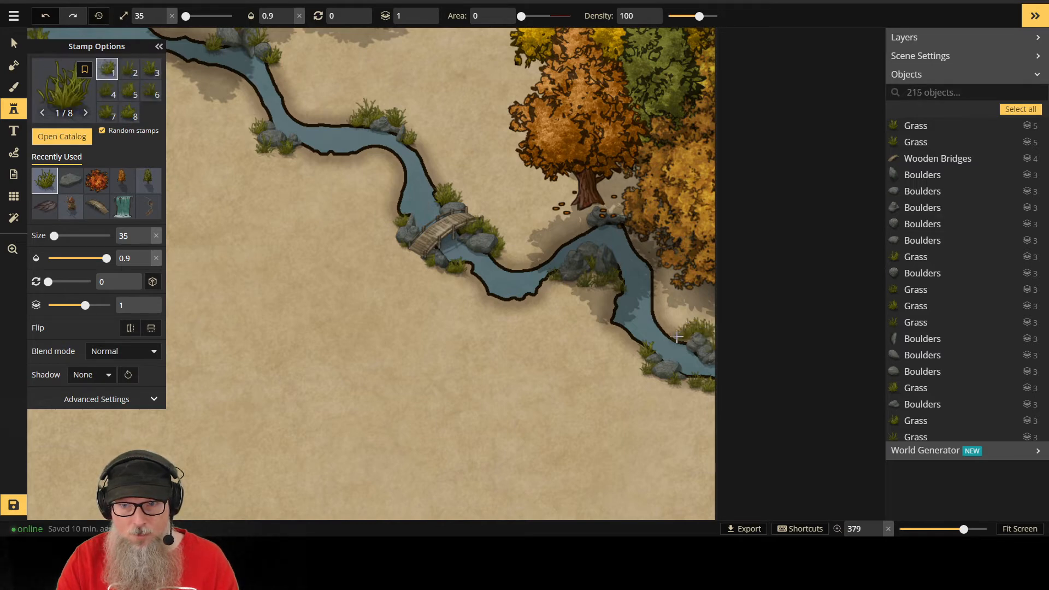
pyautogui.click(667, 327)
pyautogui.click(673, 313)
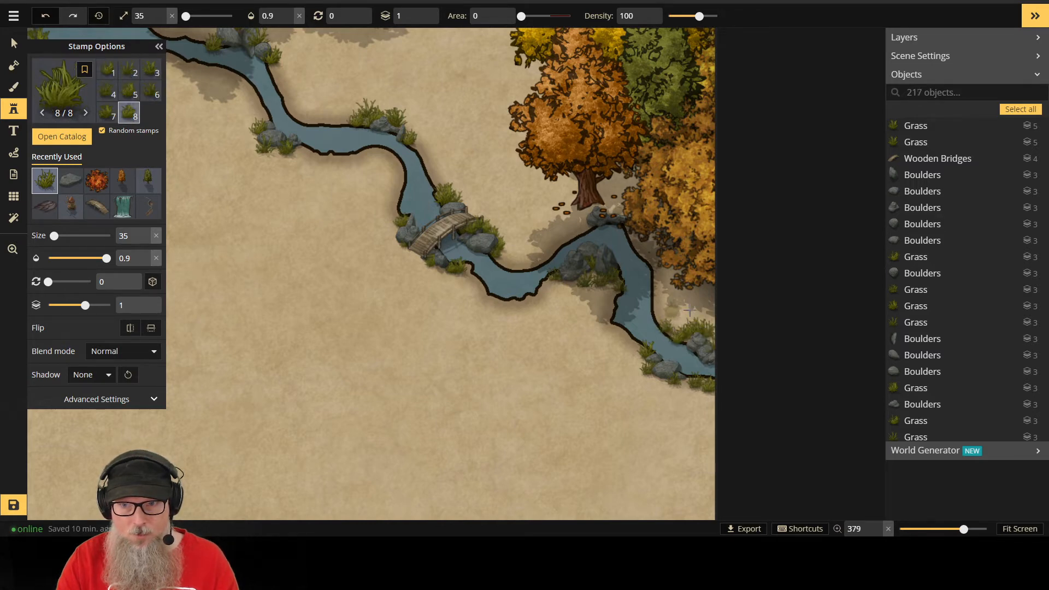
# Step: Thicken the south-bank grass west of the boulders and at the map's east edge with more size 35 tufts
pyautogui.click(635, 361)
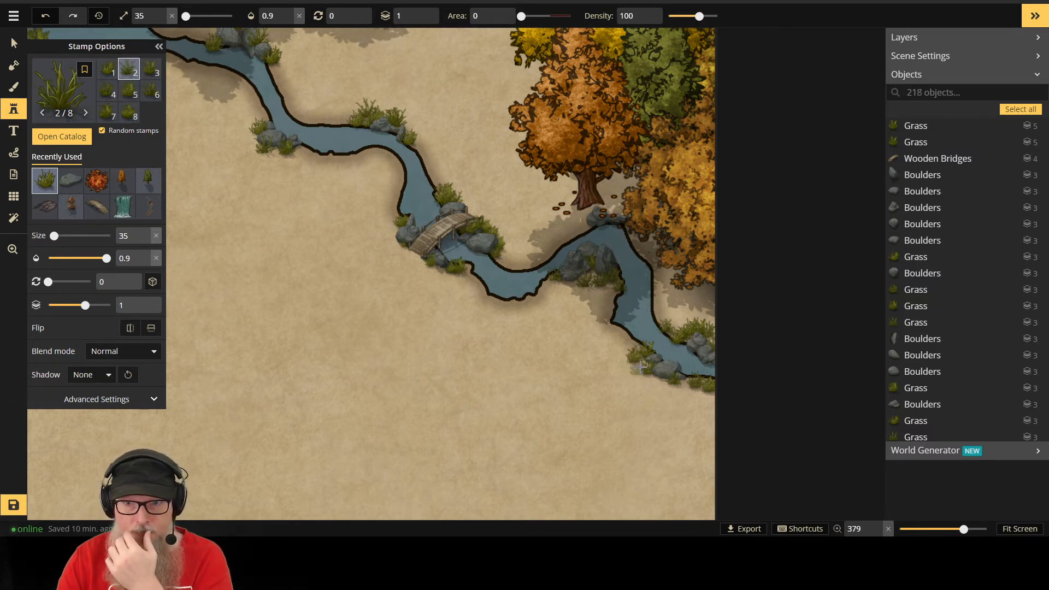
pyautogui.click(640, 371)
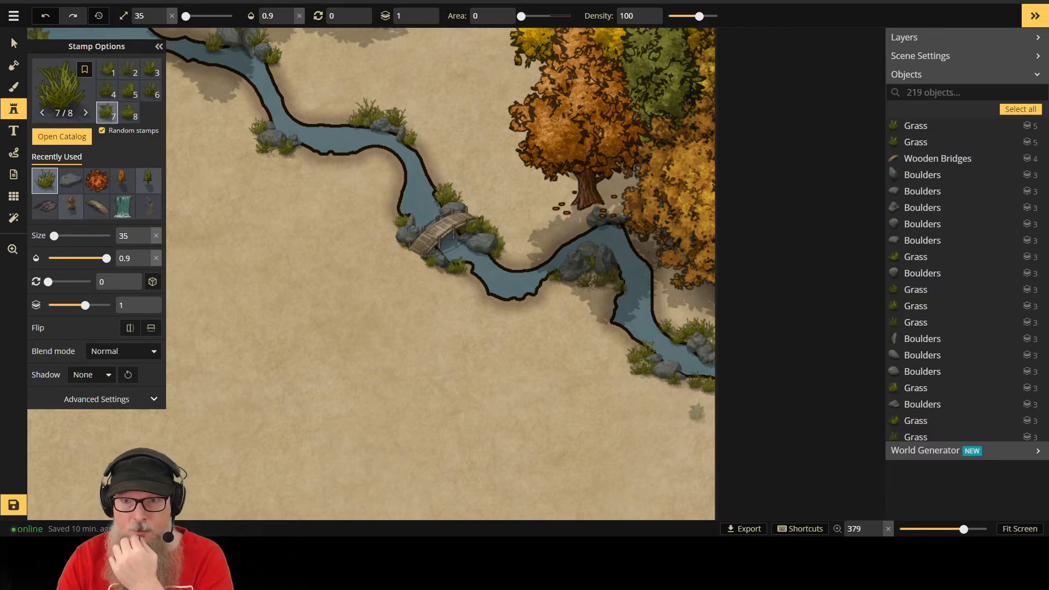
pyautogui.click(781, 402)
pyautogui.click(763, 386)
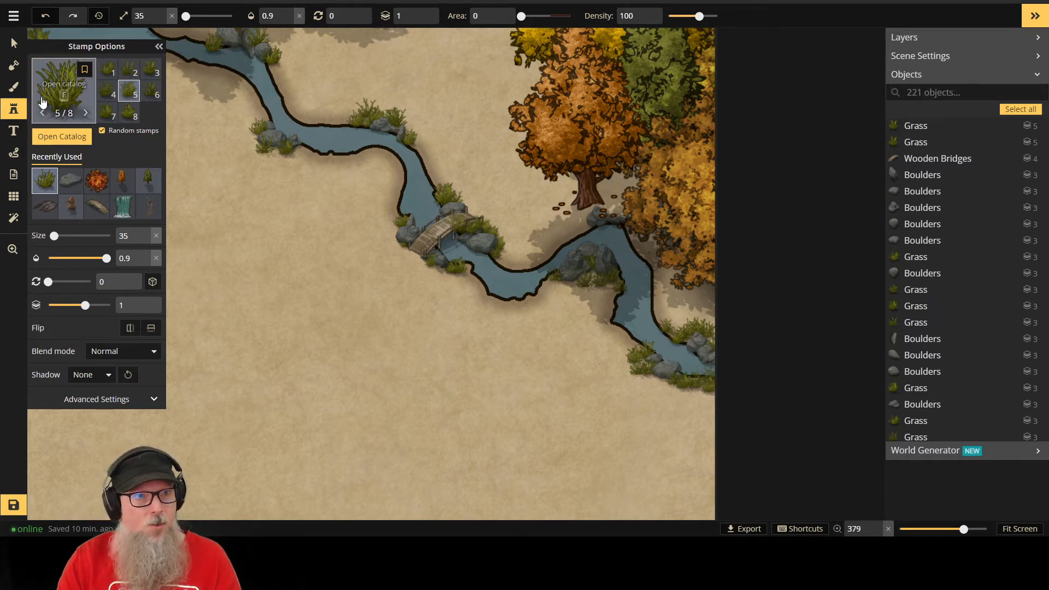
# Step: Move the grass tuft in the middle of the large boulder group inside the river bend to layer 2
pyautogui.click(17, 48)
pyautogui.click(592, 264)
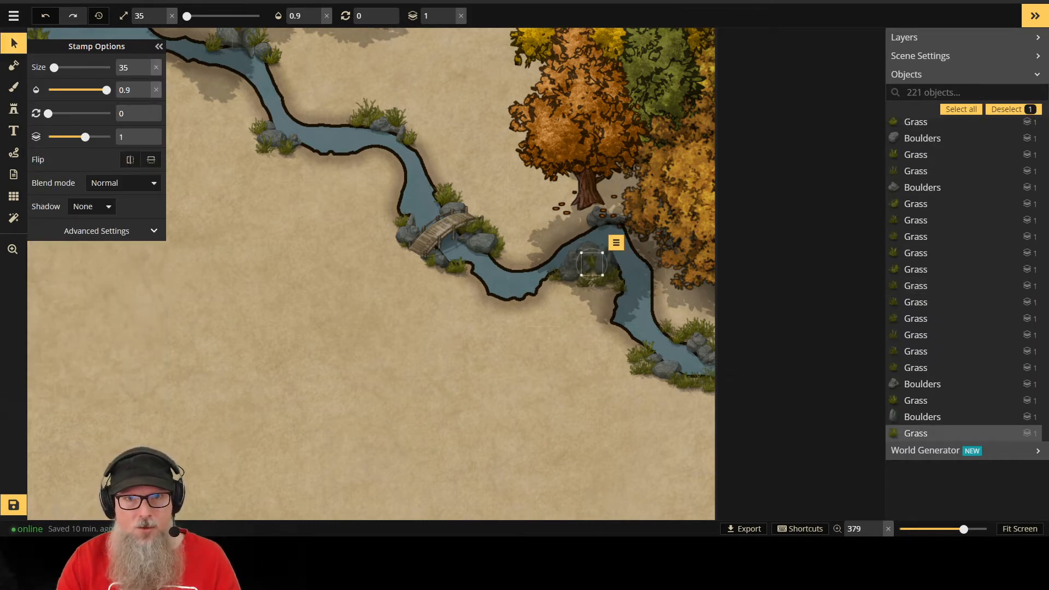
pyautogui.click(450, 13)
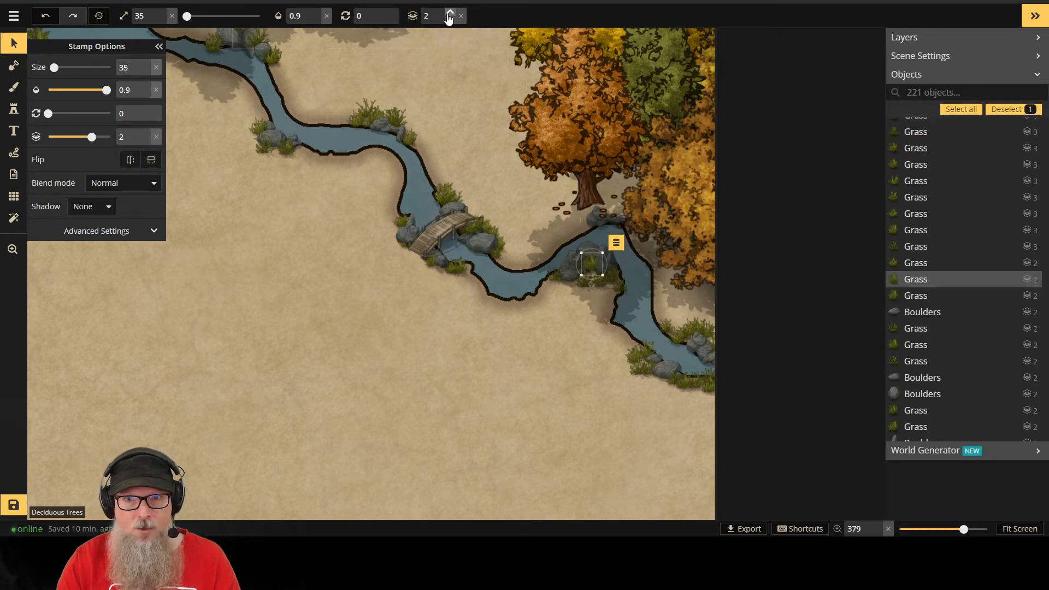
pyautogui.click(450, 14)
pyautogui.click(449, 21)
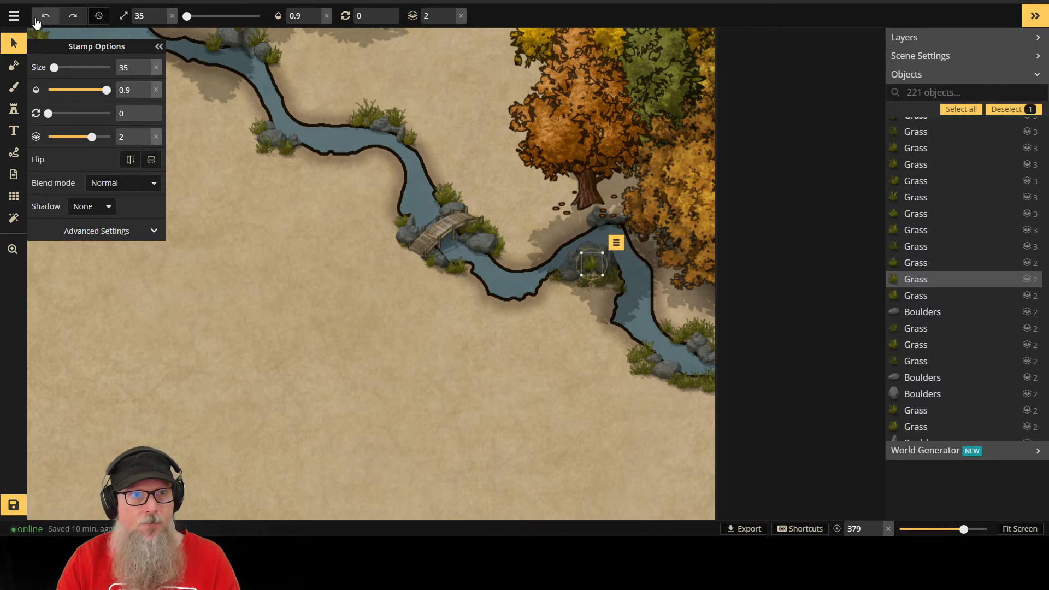
# Step: Save the map
pyautogui.scroll(-5, 508, 243)
pyautogui.scroll(-2, 353, 108)
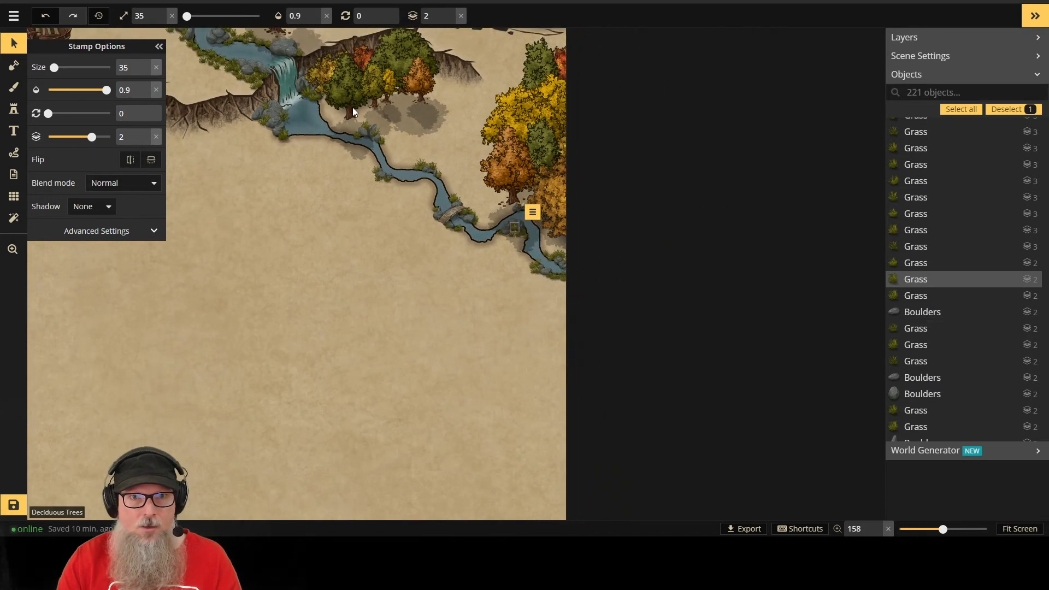
pyautogui.press('space')
pyautogui.moveTo(359, 269); pyautogui.dragTo(532, 417)
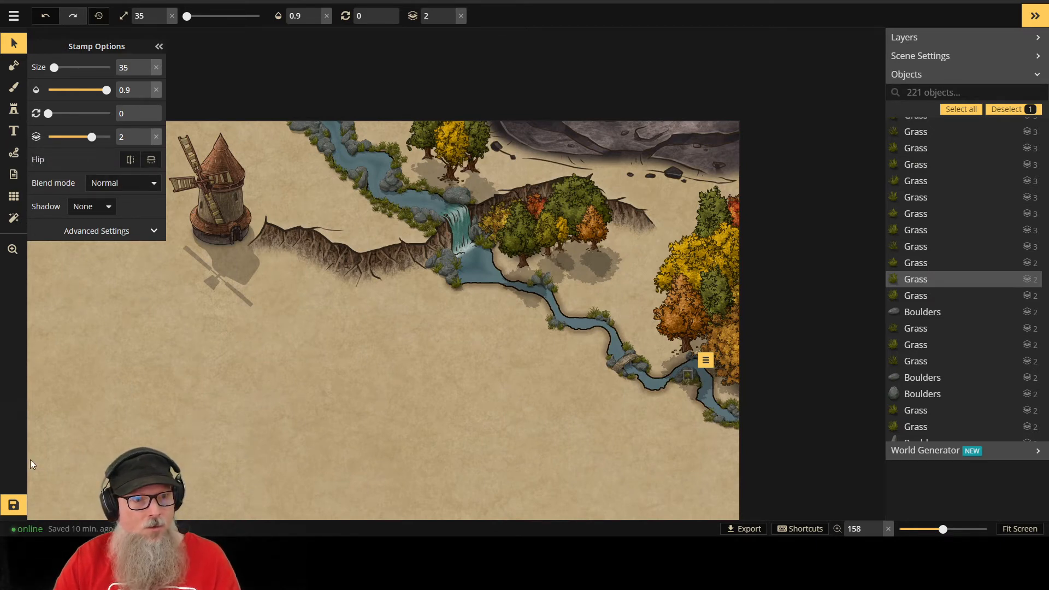
pyautogui.click(14, 505)
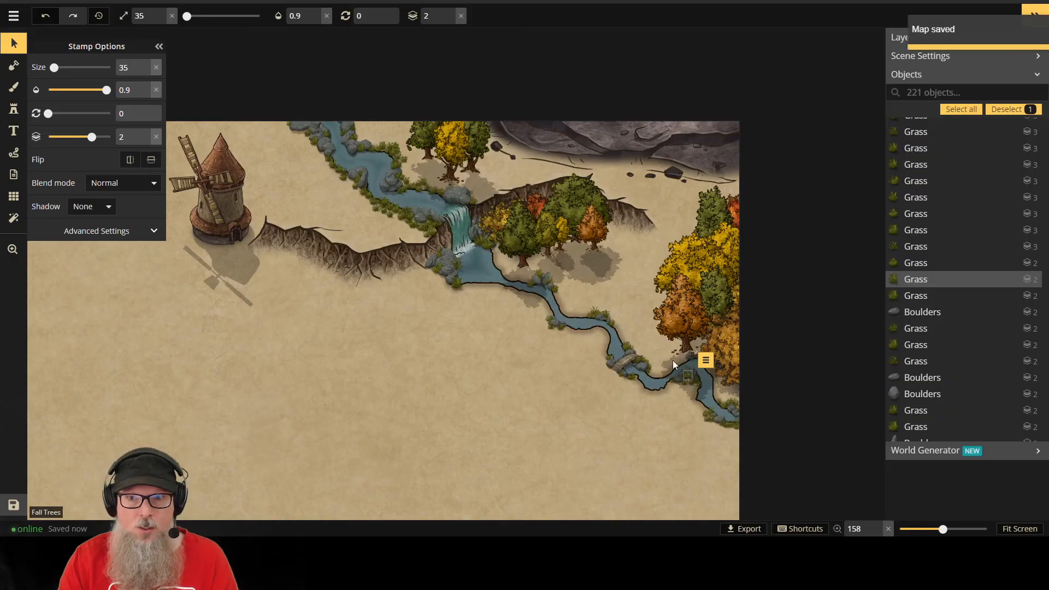
# Step: Stamp size 35 grass tufts on layer 2 along the river's east bank beside the golden foliage
pyautogui.moveTo(677, 348); pyautogui.dragTo(529, 350)
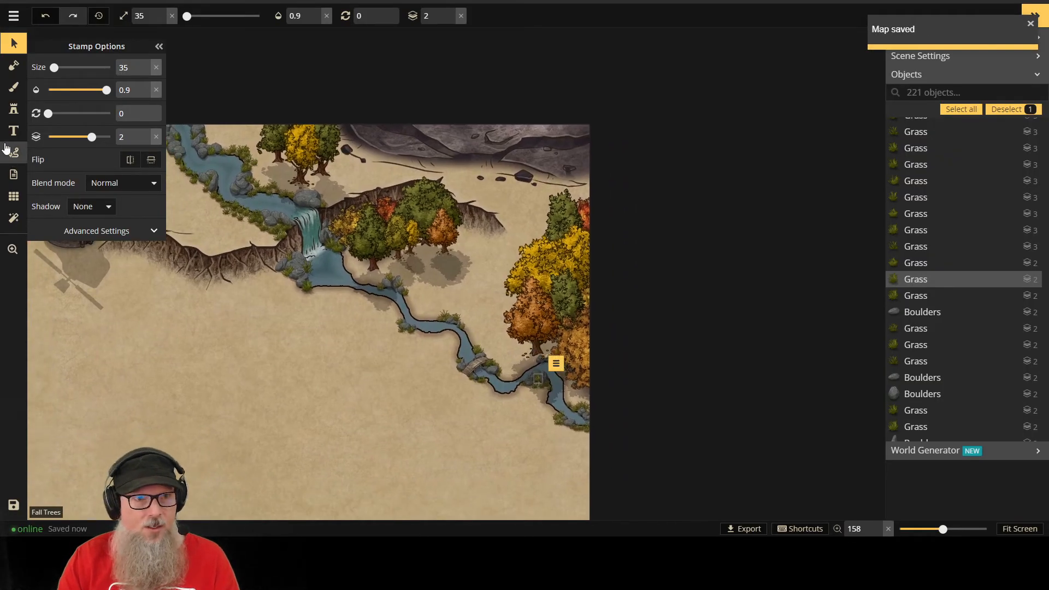
pyautogui.click(13, 109)
pyautogui.scroll(4, 566, 355)
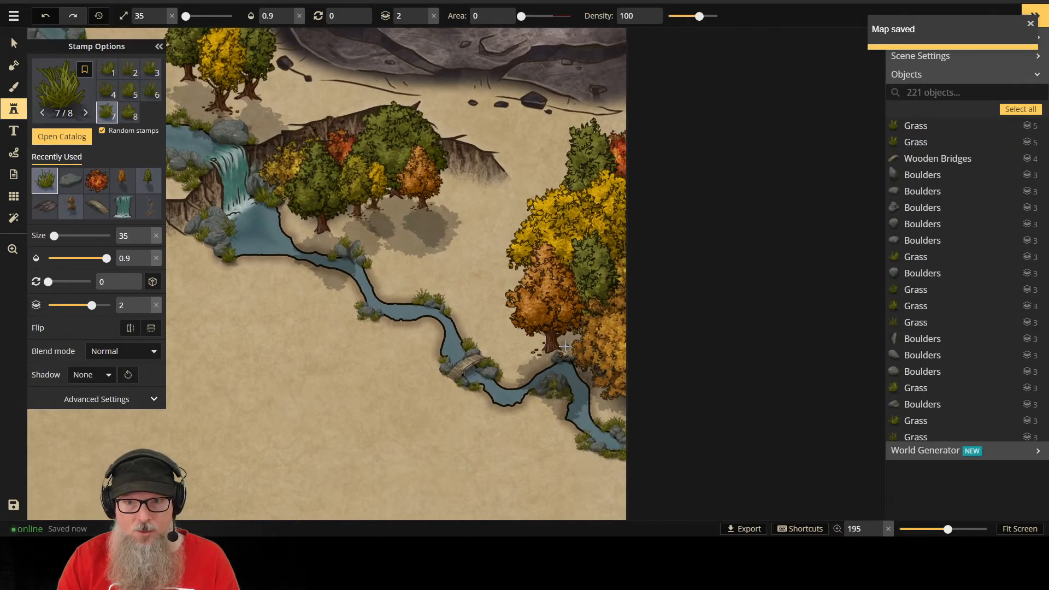
pyautogui.scroll(12, 566, 355)
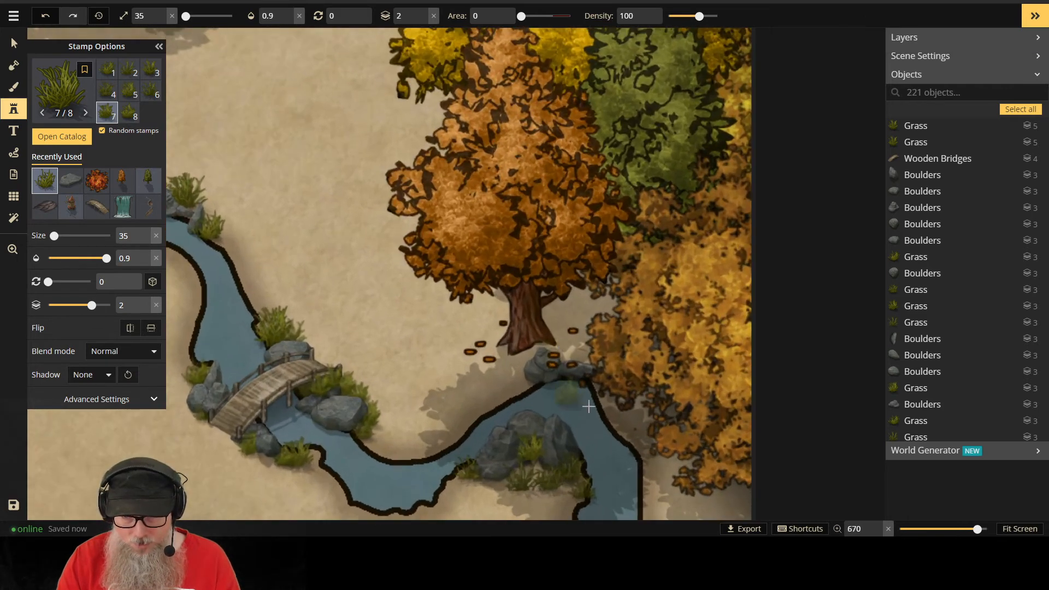
pyautogui.click(633, 432)
pyautogui.click(612, 415)
pyautogui.click(601, 395)
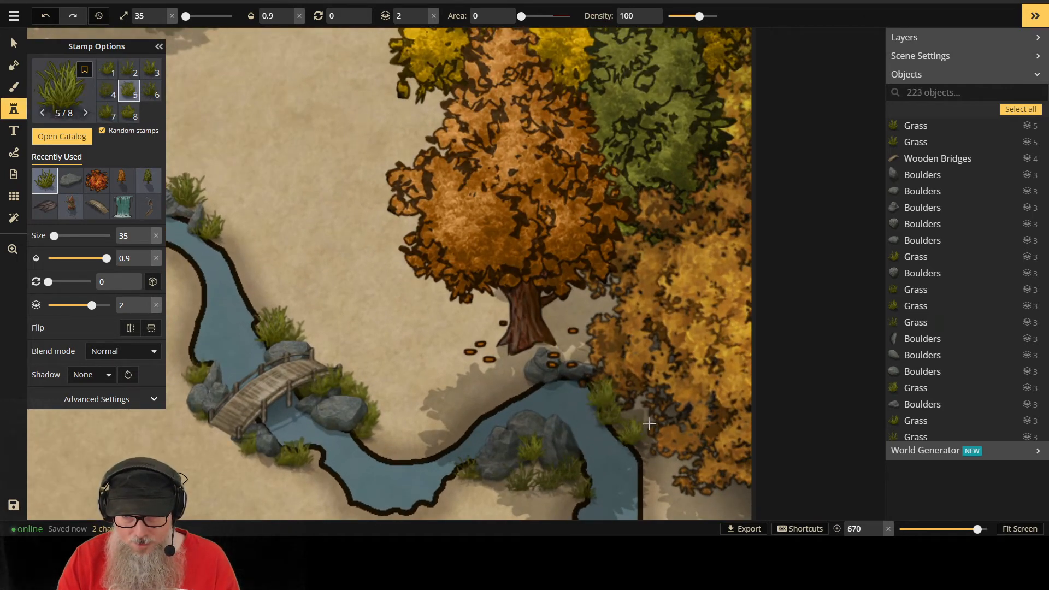
# Step: Stamp size 35 grass tufts on layer 2 around the boulders at the orange tree's trunk and on the bank to the west
pyautogui.click(583, 350)
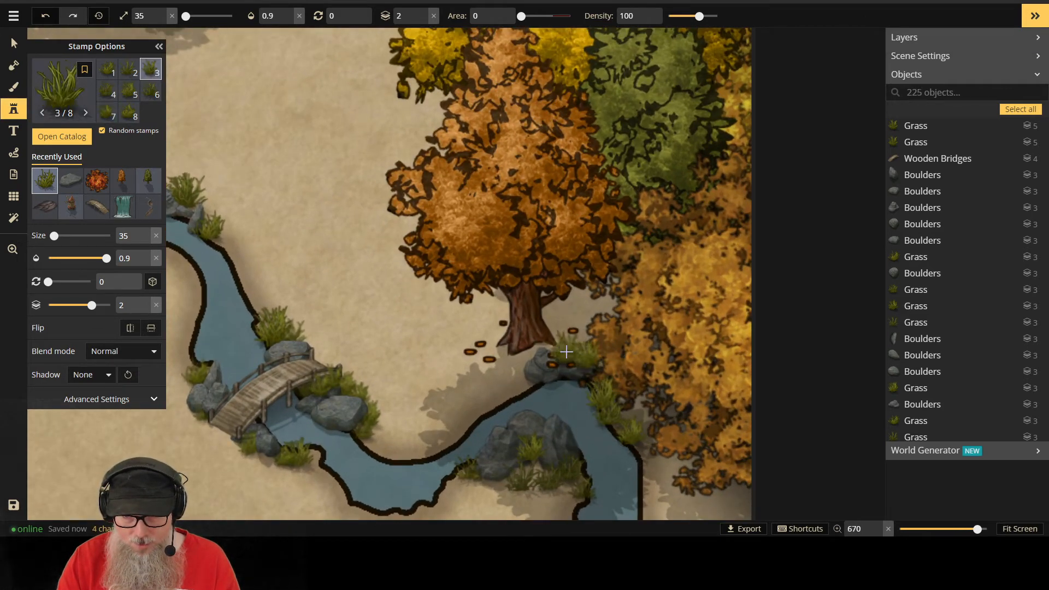
pyautogui.click(563, 348)
pyautogui.click(522, 361)
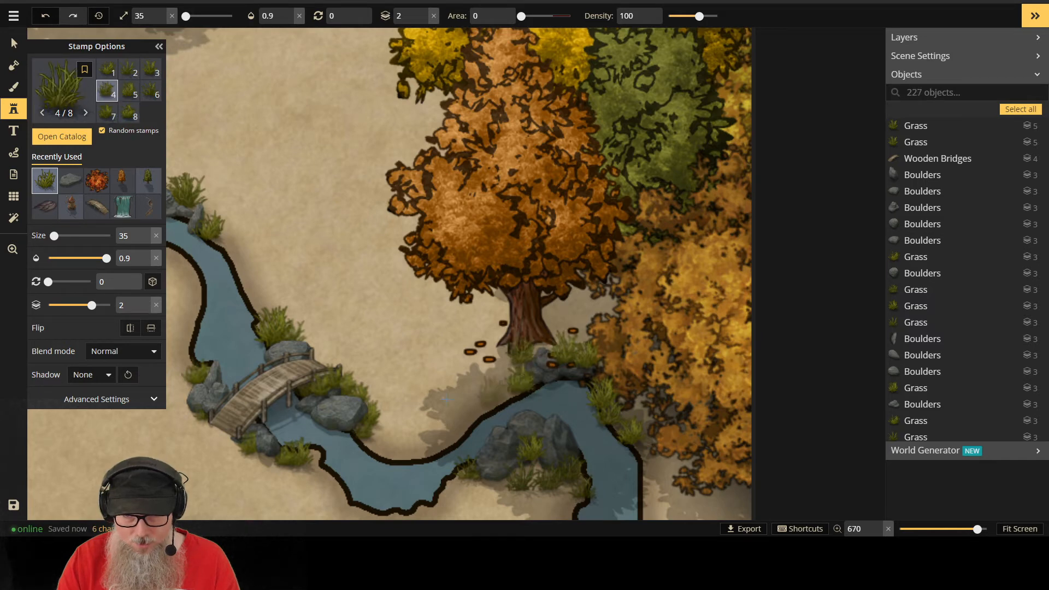
pyautogui.click(430, 404)
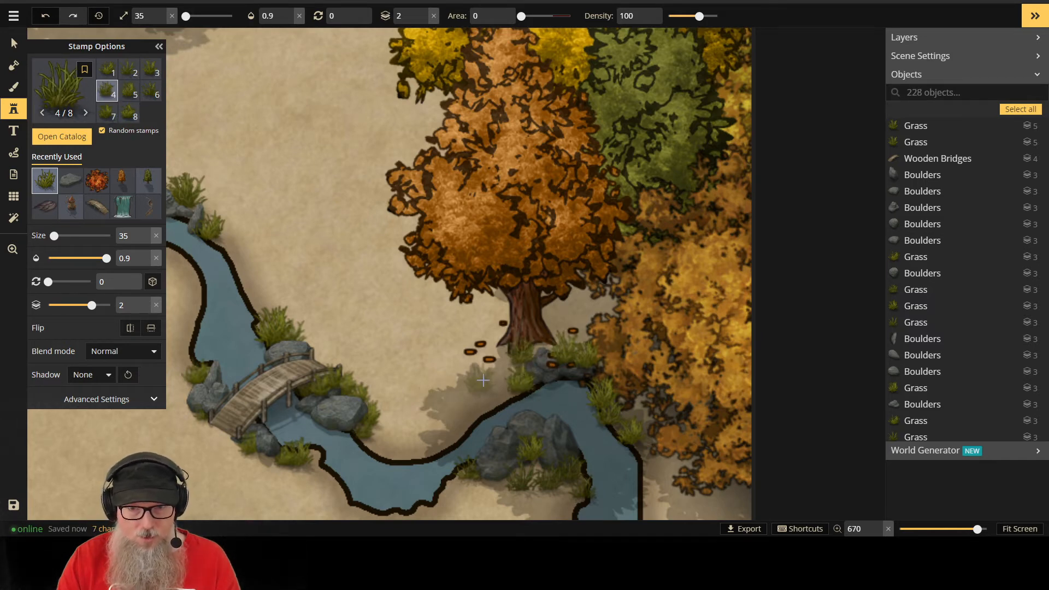
# Step: Try moving the size 138 deciduous tree near the orange tree up one layer
pyautogui.click(14, 44)
pyautogui.click(524, 377)
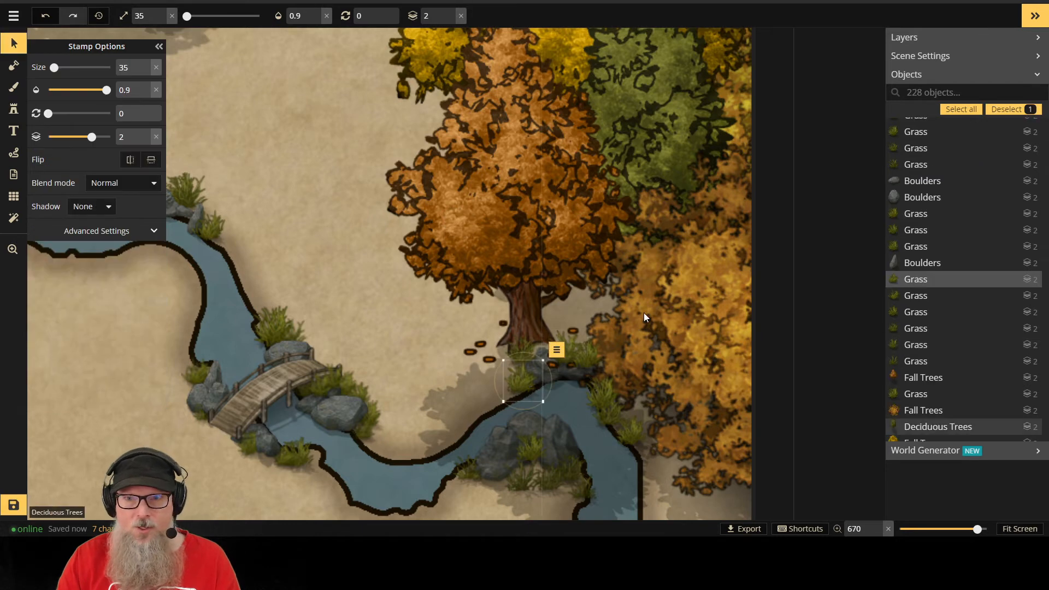
pyautogui.click(646, 314)
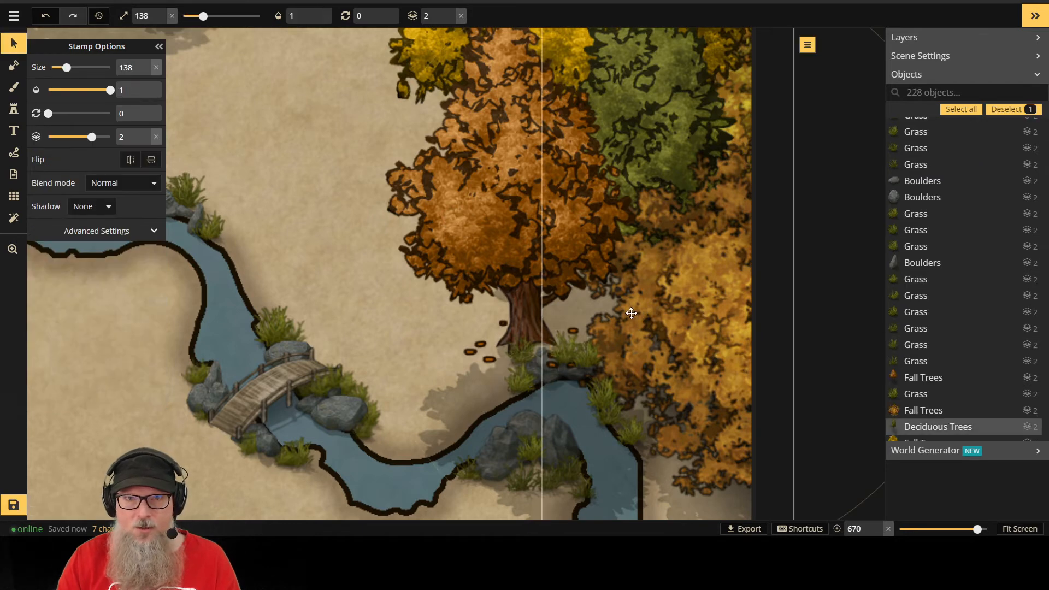
pyautogui.click(449, 13)
pyautogui.click(449, 20)
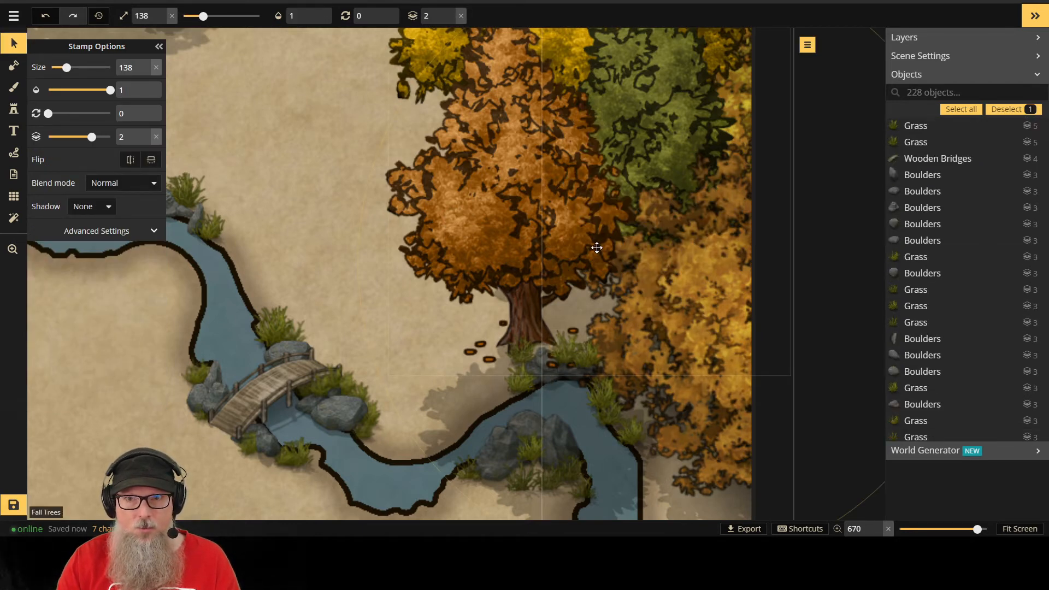
# Step: Move the size 60 golden fall tree overhanging the map's east edge to layer 3
pyautogui.click(713, 364)
pyautogui.scroll(-3, 713, 373)
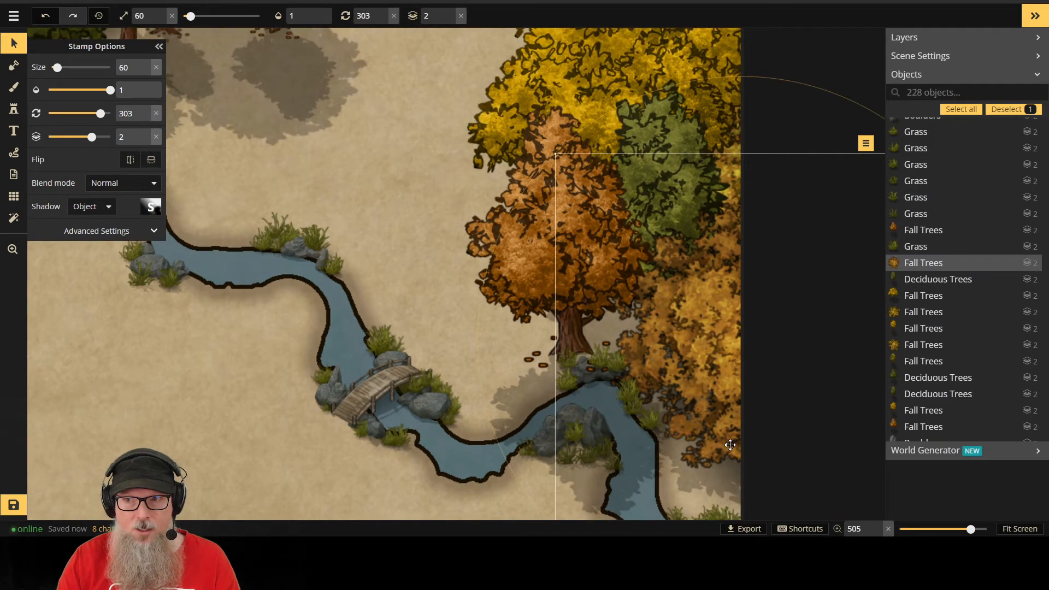
pyautogui.click(452, 13)
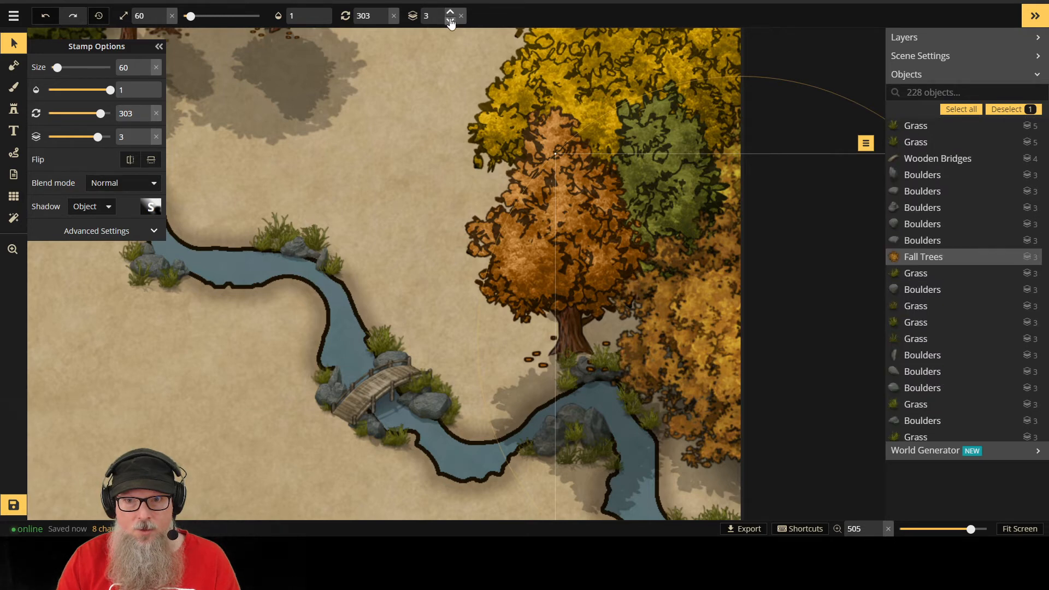
pyautogui.click(450, 14)
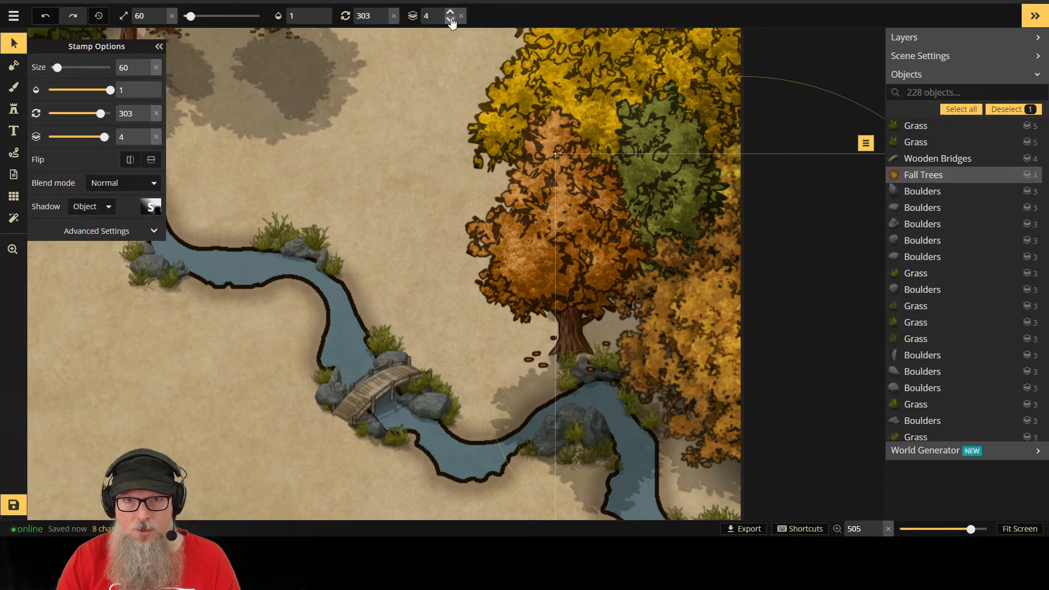
pyautogui.click(451, 21)
pyautogui.click(452, 24)
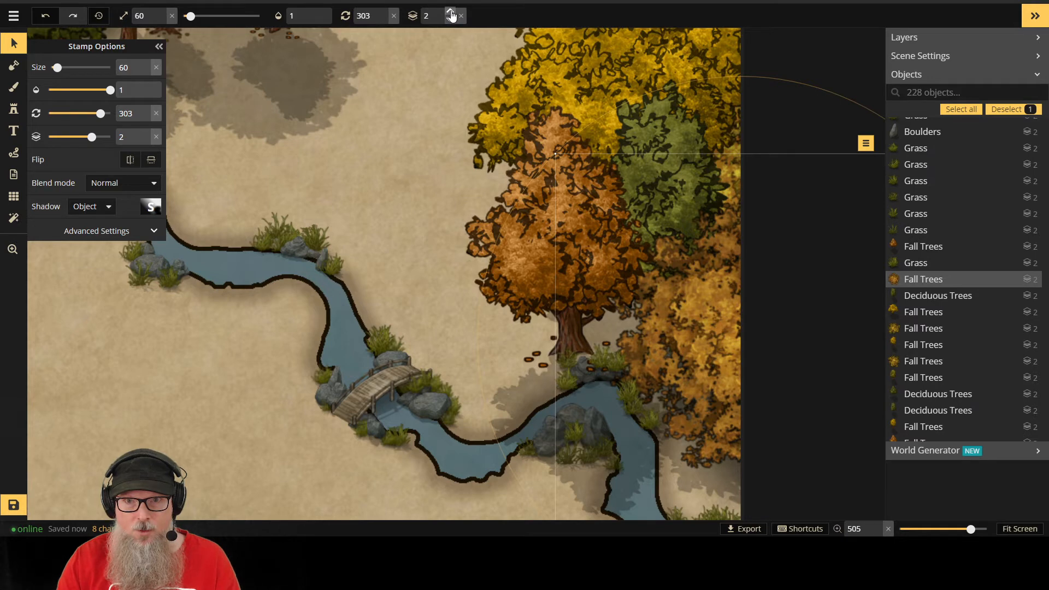
pyautogui.click(451, 13)
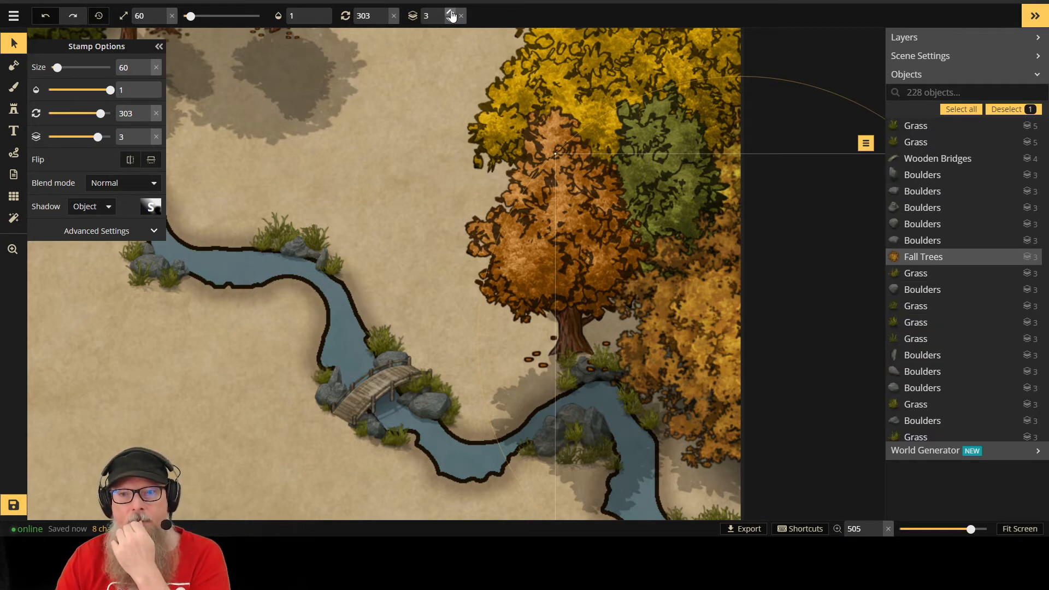
# Step: Review the decorated river and waterfall area, deselect the tree, fit the map to the screen and return to the Stamp tool
pyautogui.scroll(-5, 535, 252)
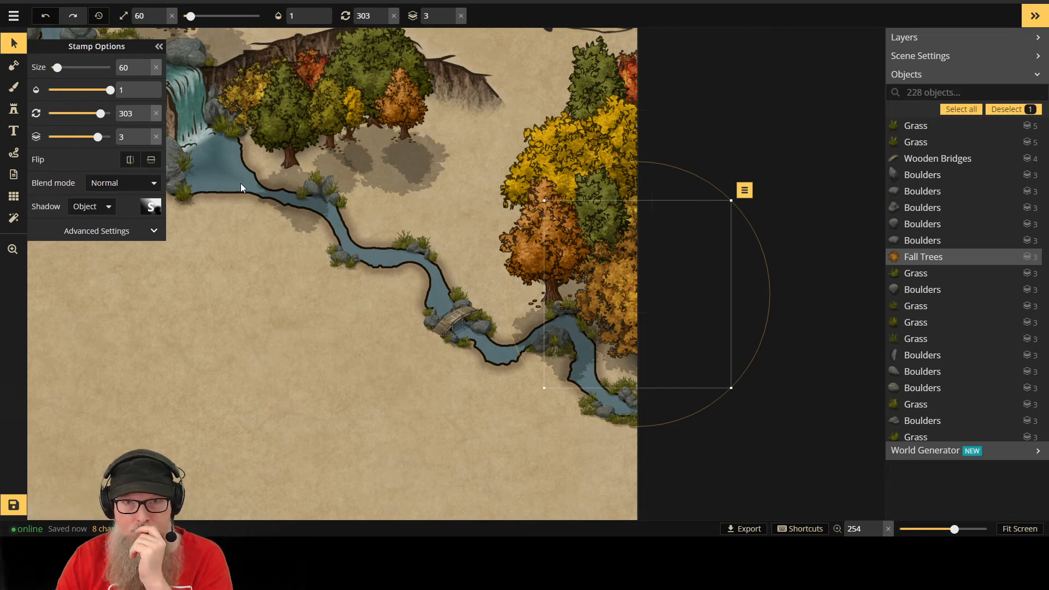
pyautogui.moveTo(370, 202); pyautogui.dragTo(592, 353)
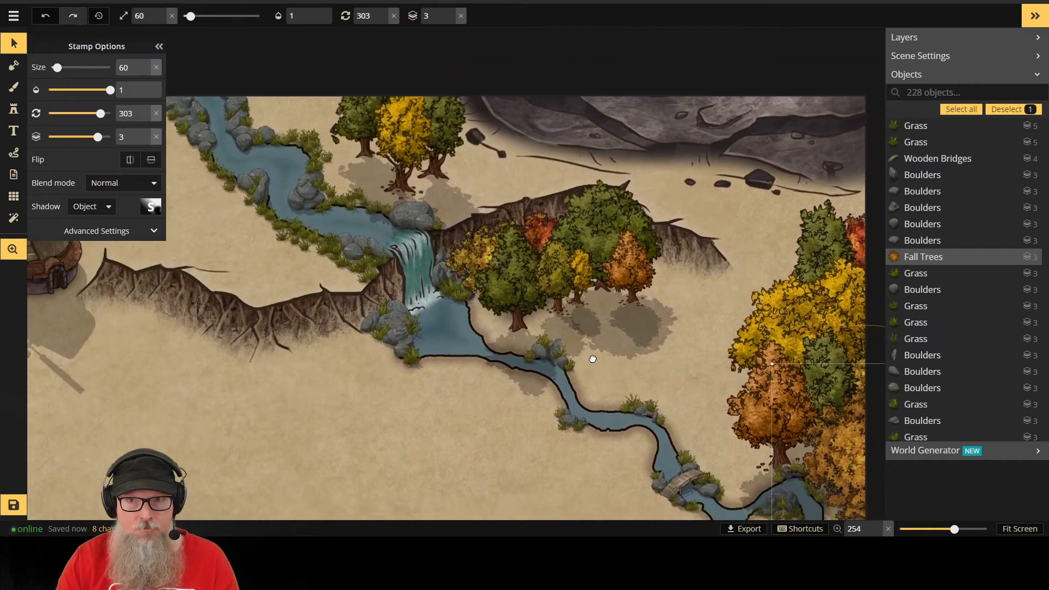
pyautogui.scroll(-5, 593, 352)
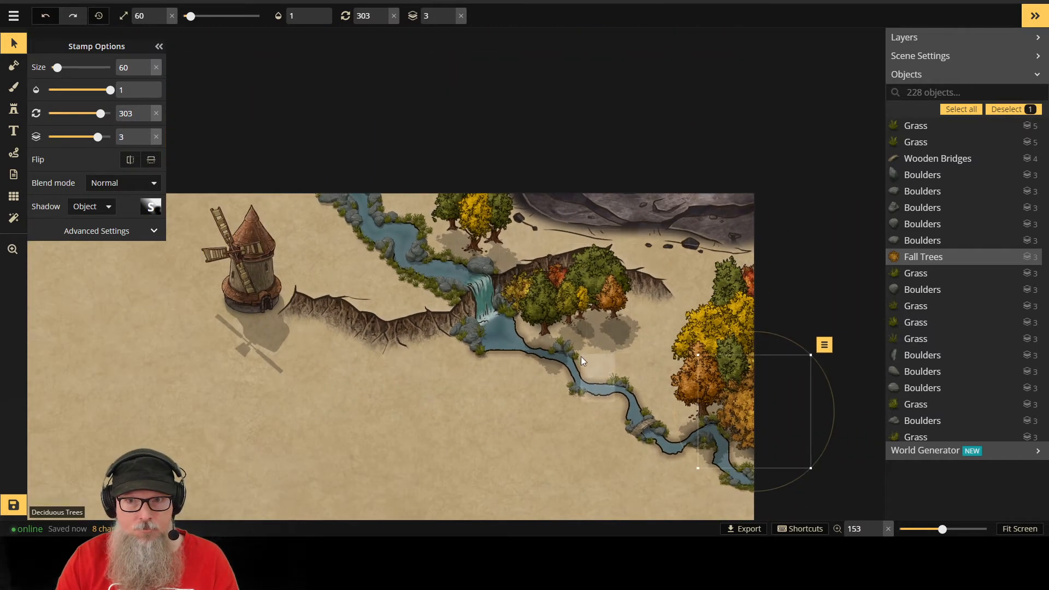
pyautogui.click(568, 358)
pyautogui.click(484, 433)
pyautogui.moveTo(483, 430); pyautogui.dragTo(477, 287)
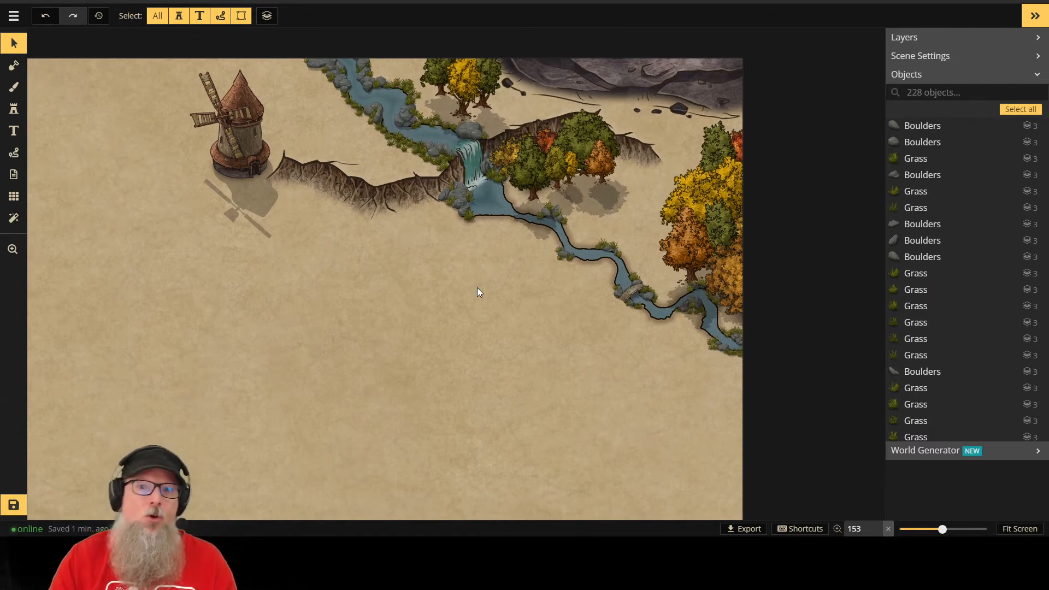
pyautogui.click(1029, 526)
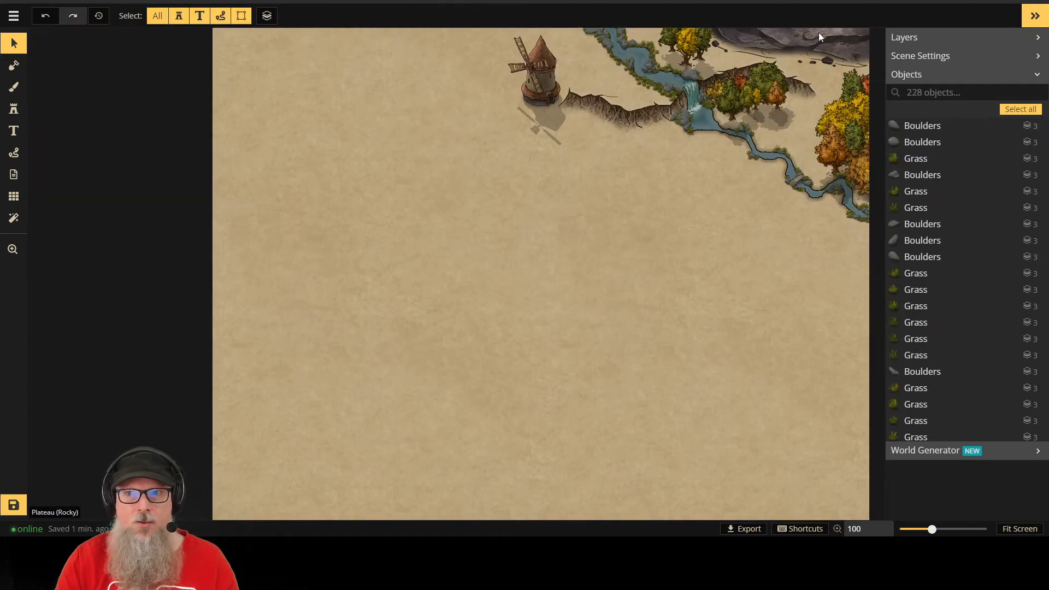
pyautogui.click(14, 109)
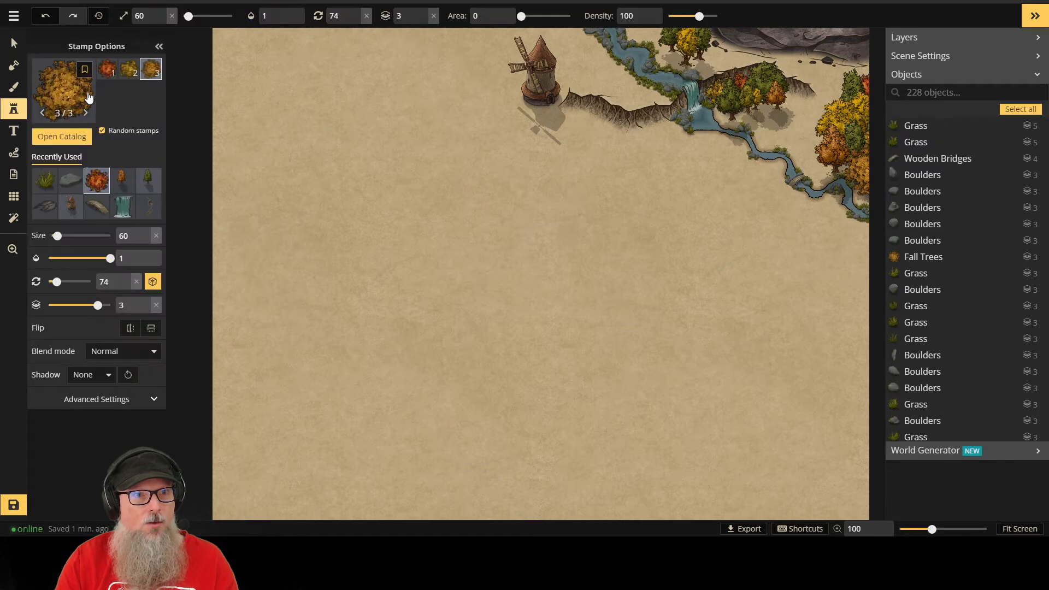
# Step: Stamp a deciduous tree at size 97, rotation 0, on layer 3 in the map's northeast corner
pyautogui.click(459, 225)
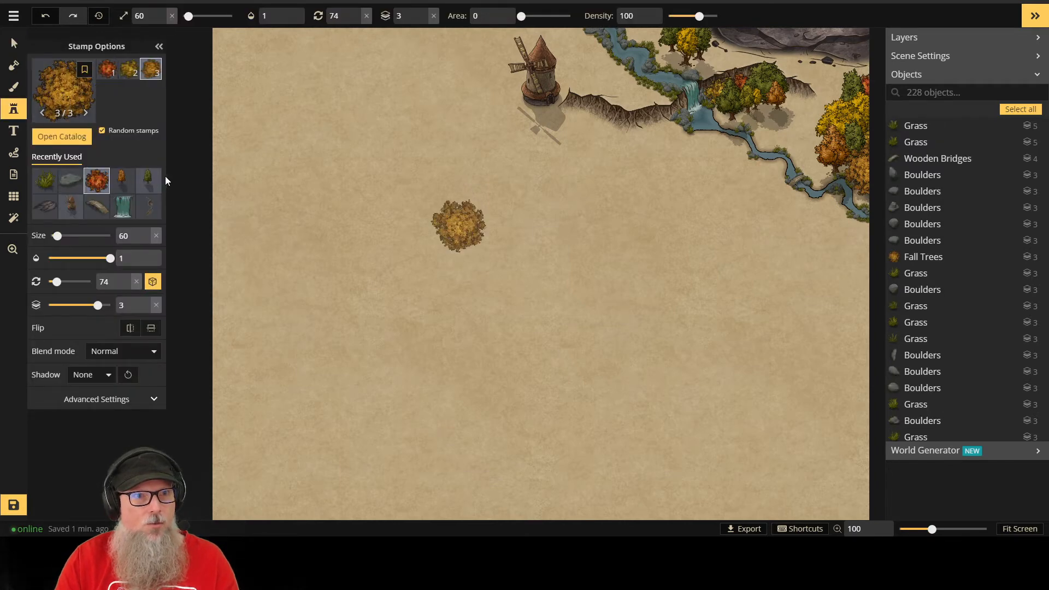
pyautogui.click(149, 180)
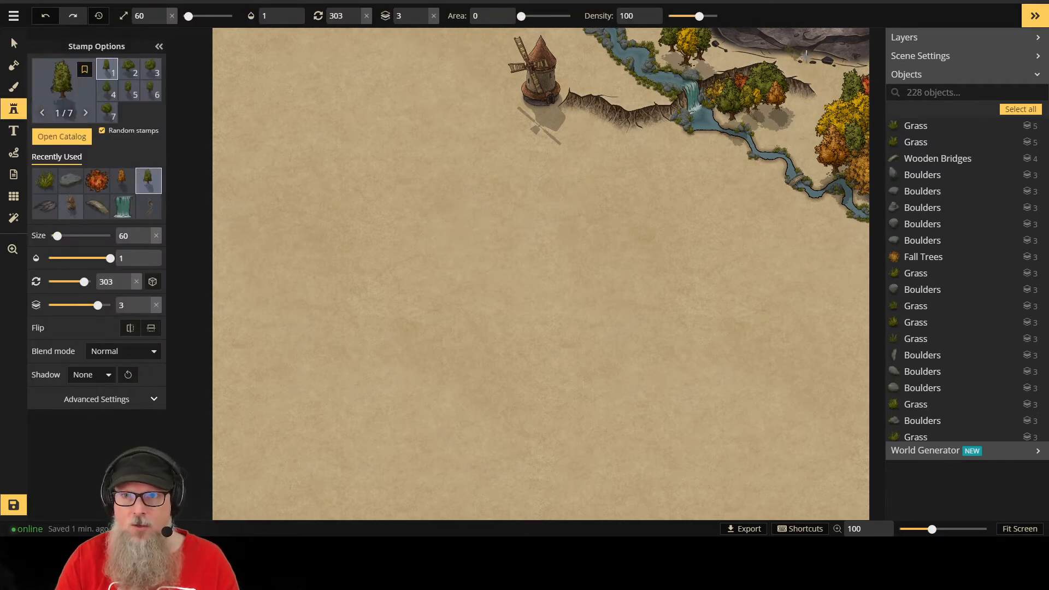
pyautogui.scroll(4, 814, 51)
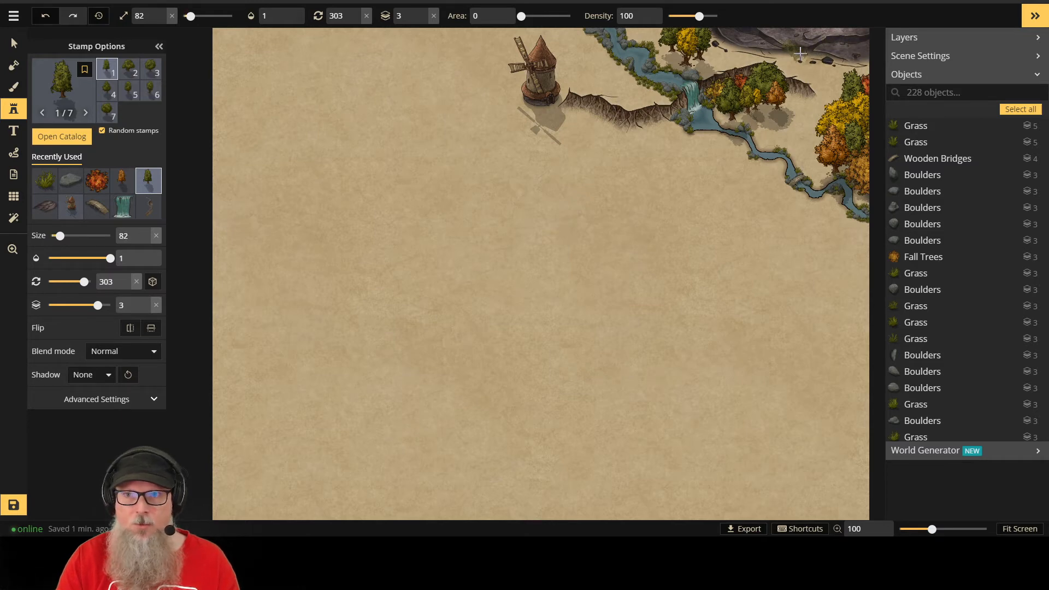
pyautogui.scroll(1, 801, 53)
pyautogui.click(136, 282)
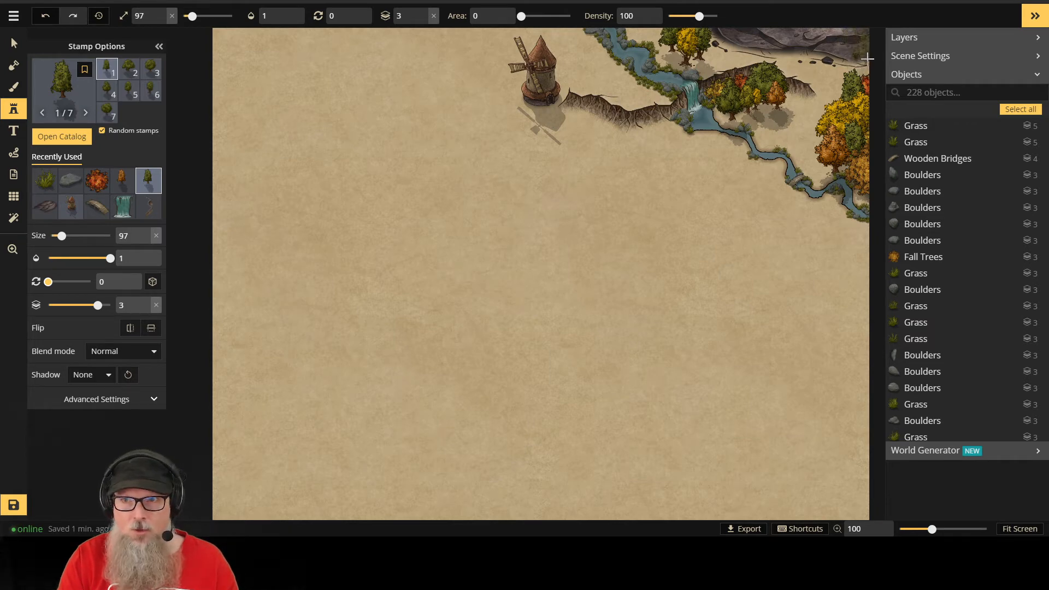
pyautogui.click(867, 57)
# Step: Stamp a row of size 109 deciduous trees across the rocky plateau, running west from the northeast corner
pyautogui.scroll(2, 844, 49)
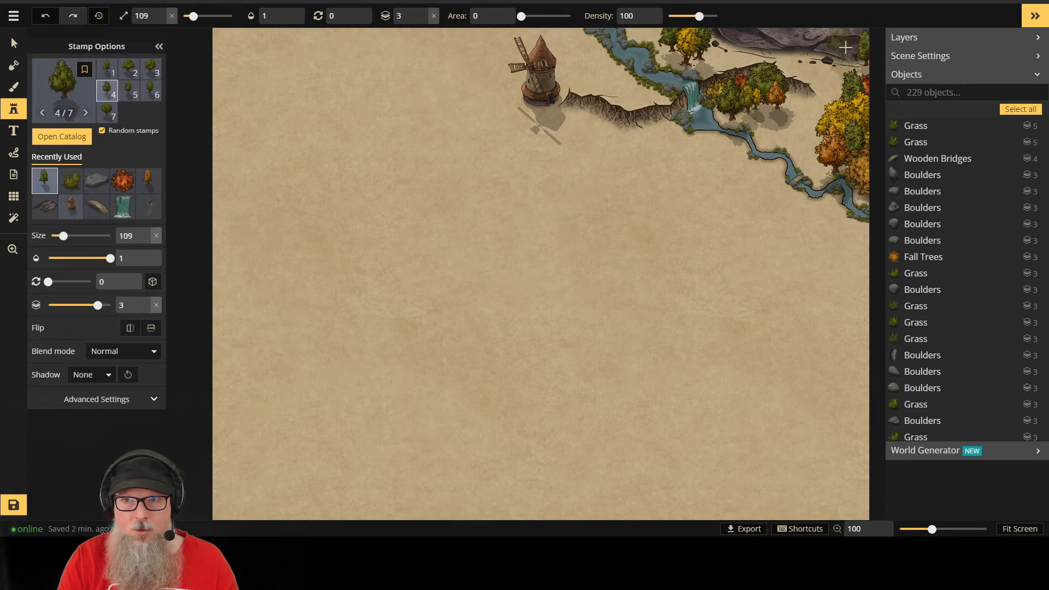
pyautogui.click(794, 60)
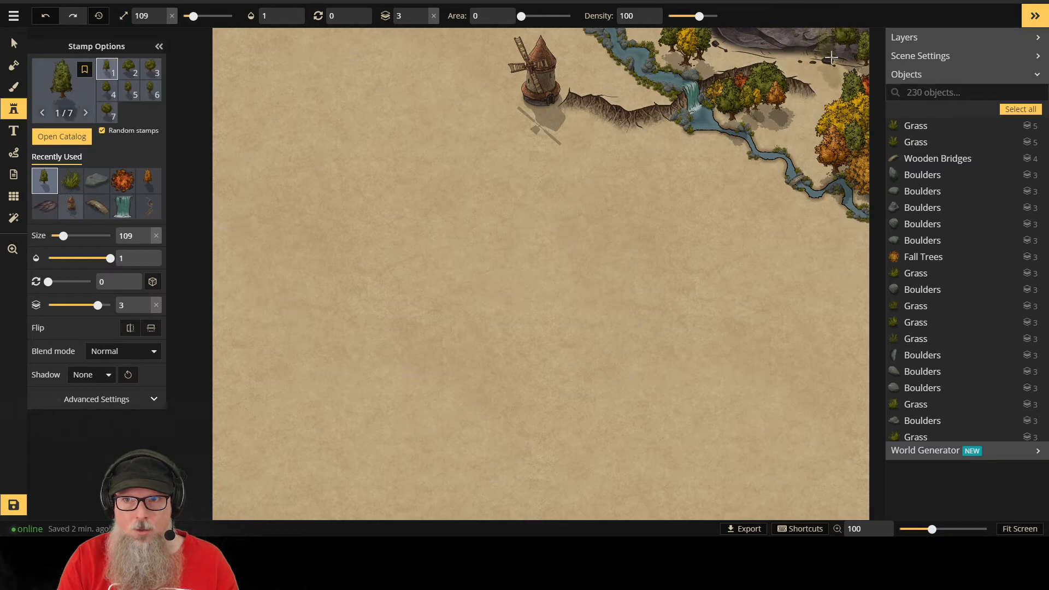
pyautogui.click(820, 55)
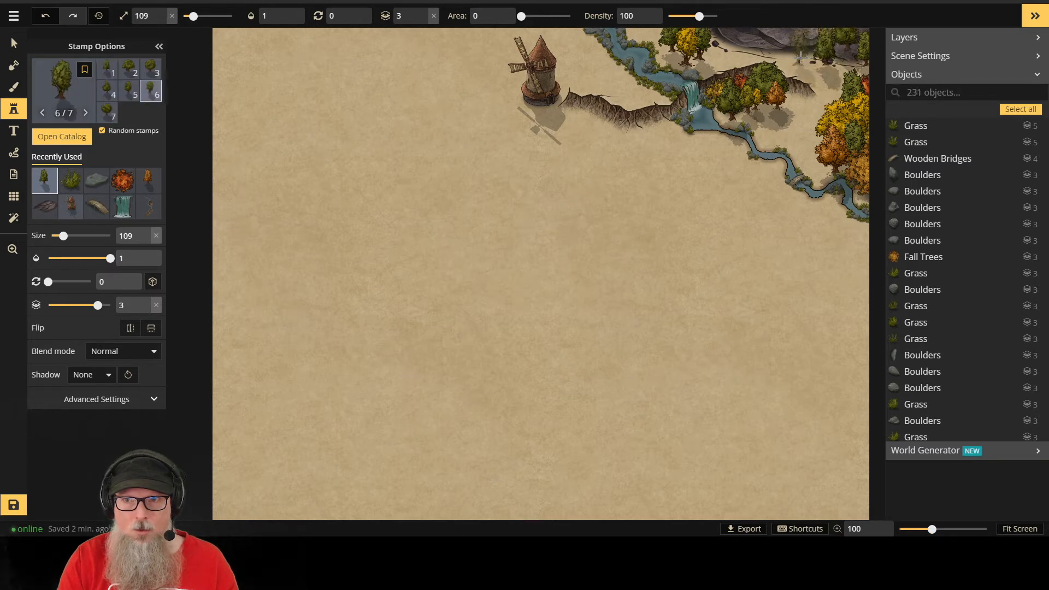
pyautogui.click(789, 47)
pyautogui.click(775, 45)
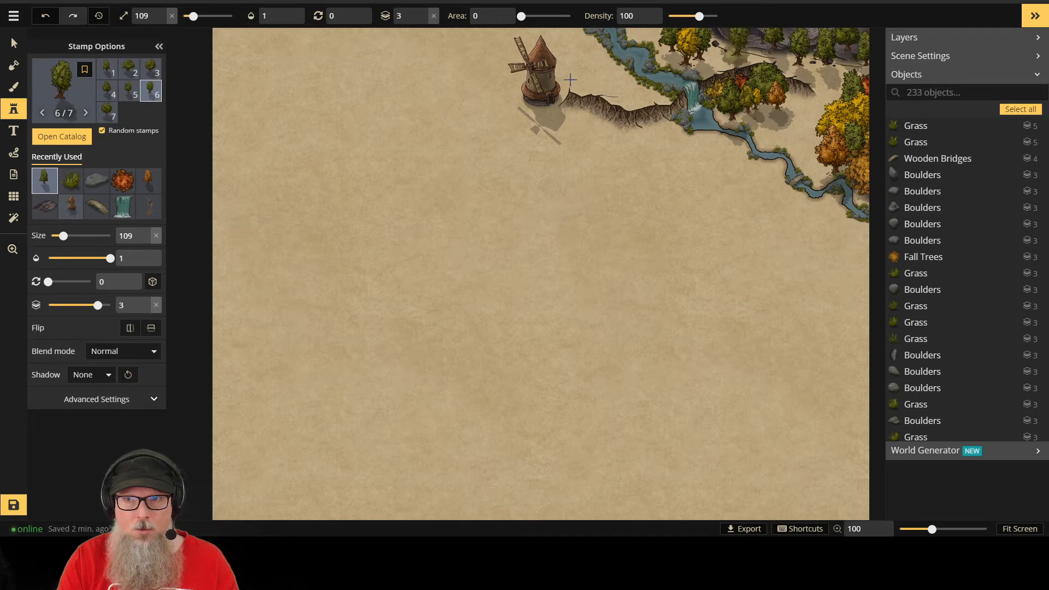
pyautogui.click(459, 224)
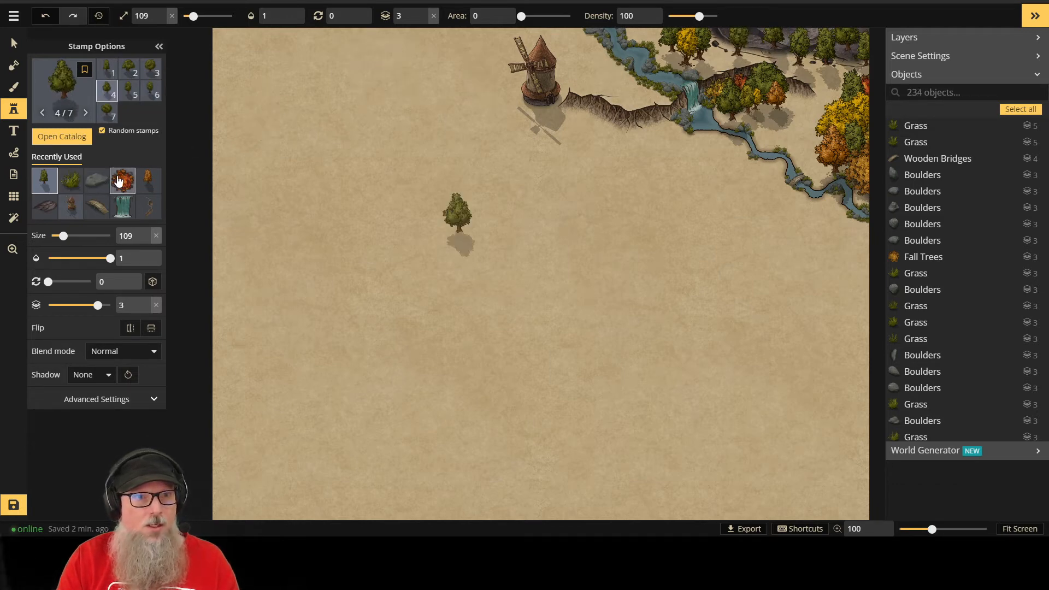
# Step: Stamp two fall trees, including a size 120 yellow one, at the western end of the tree row on the plateau
pyautogui.click(158, 181)
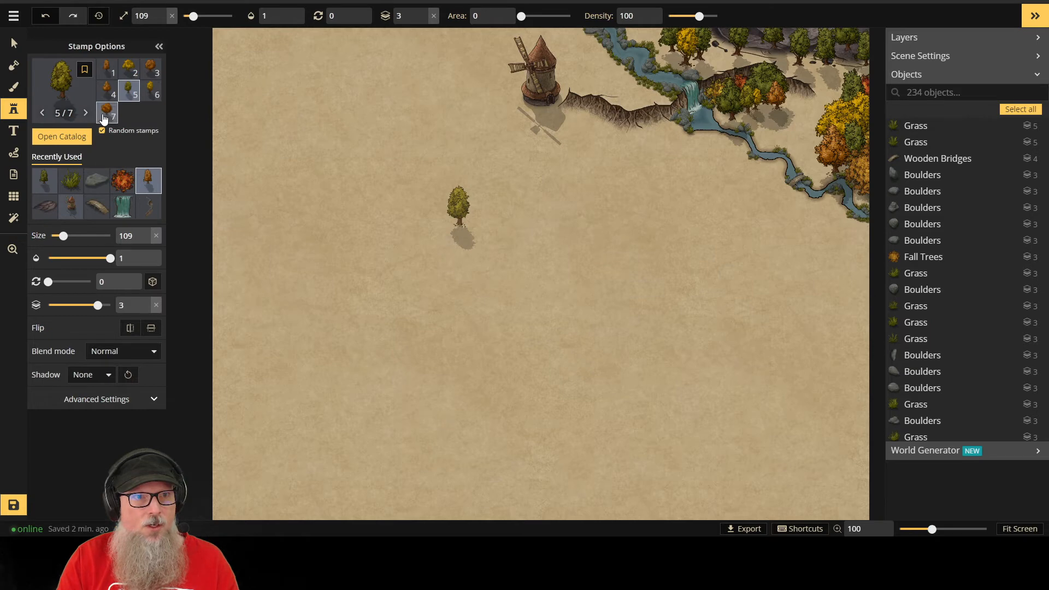
pyautogui.scroll(1, 801, 62)
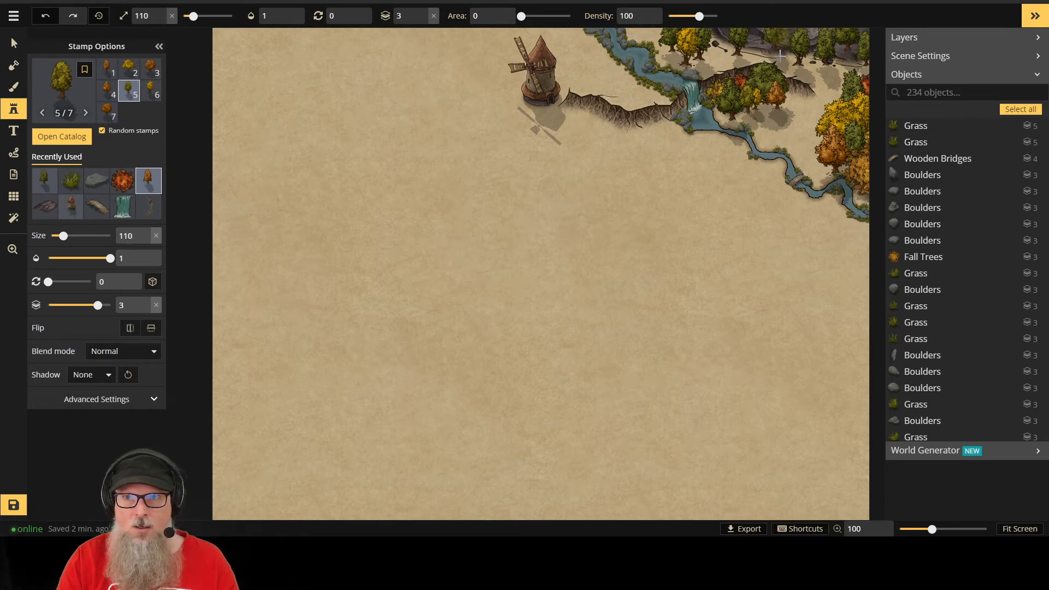
pyautogui.click(724, 48)
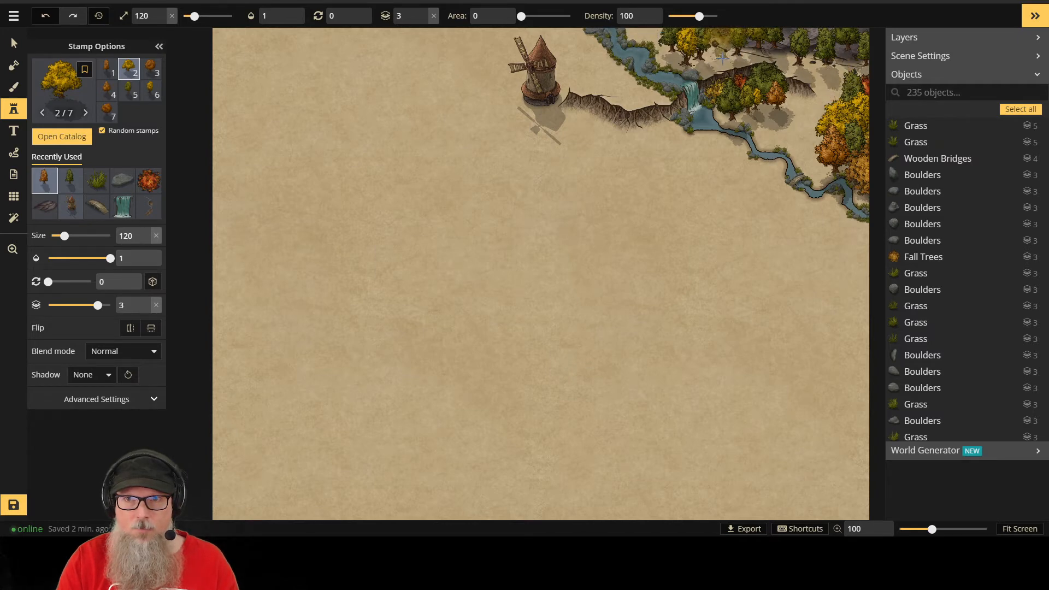
pyautogui.click(724, 49)
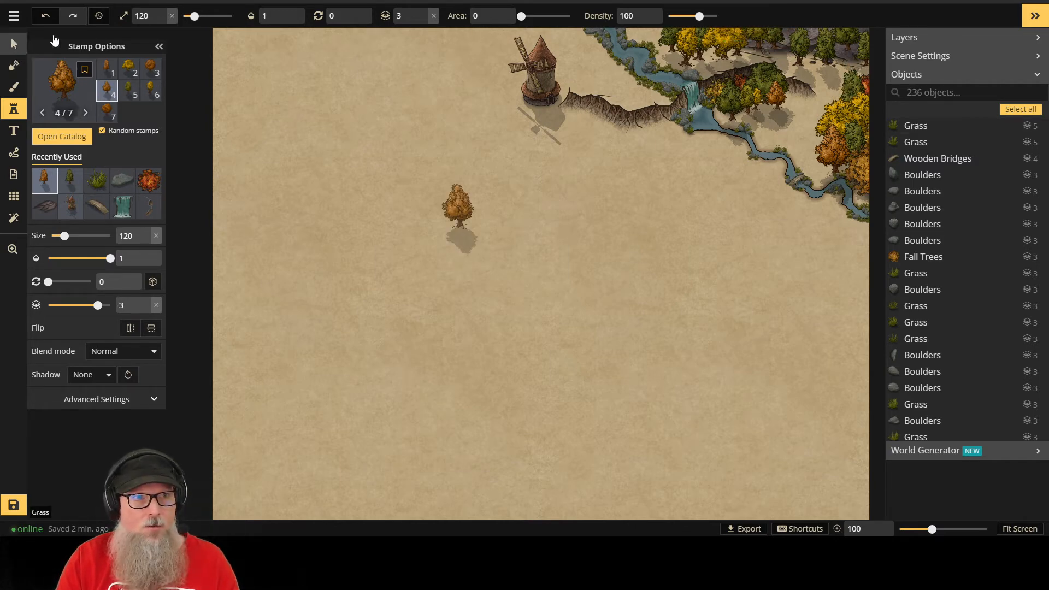
# Step: Replace a size 109 deciduous tree on the plateau with the size 120 yellow fall tree and delete the deciduous tree
pyautogui.press('v')
pyautogui.click(726, 37)
pyautogui.moveTo(726, 37); pyautogui.dragTo(683, 158)
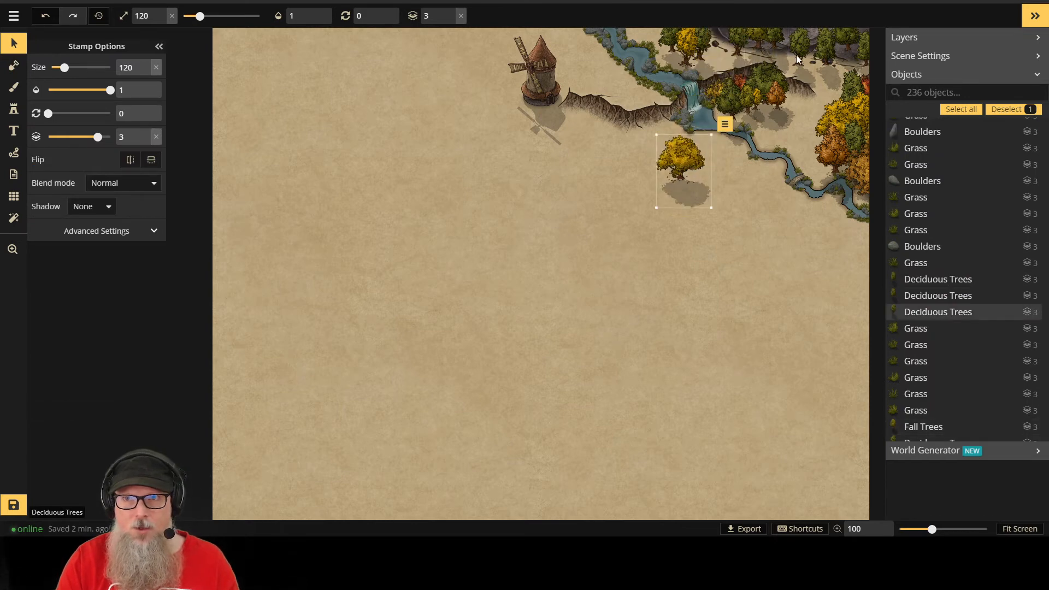
pyautogui.moveTo(802, 32); pyautogui.dragTo(749, 251)
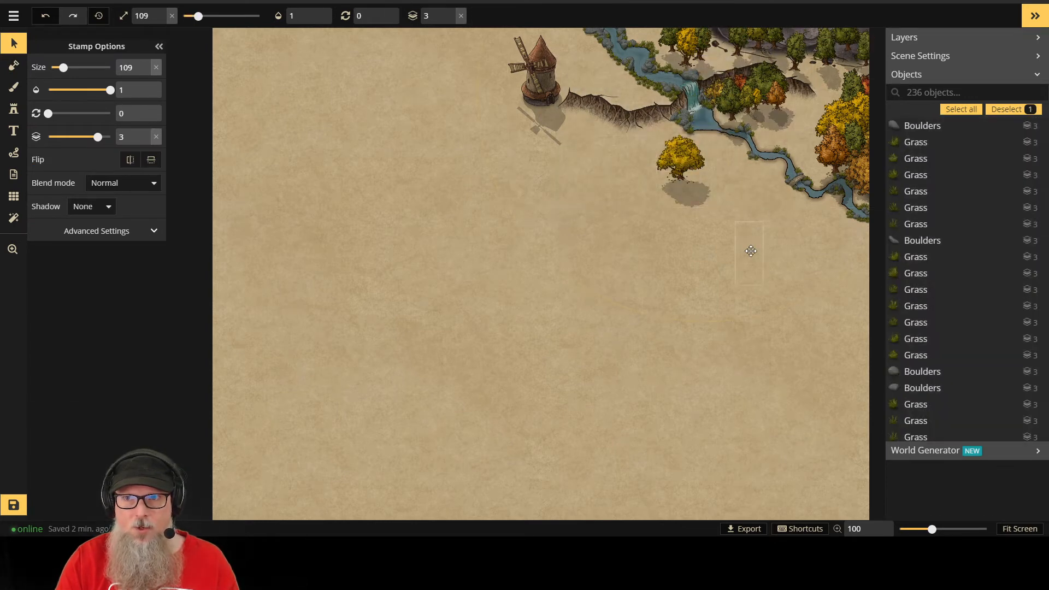
pyautogui.moveTo(683, 158); pyautogui.dragTo(796, 44)
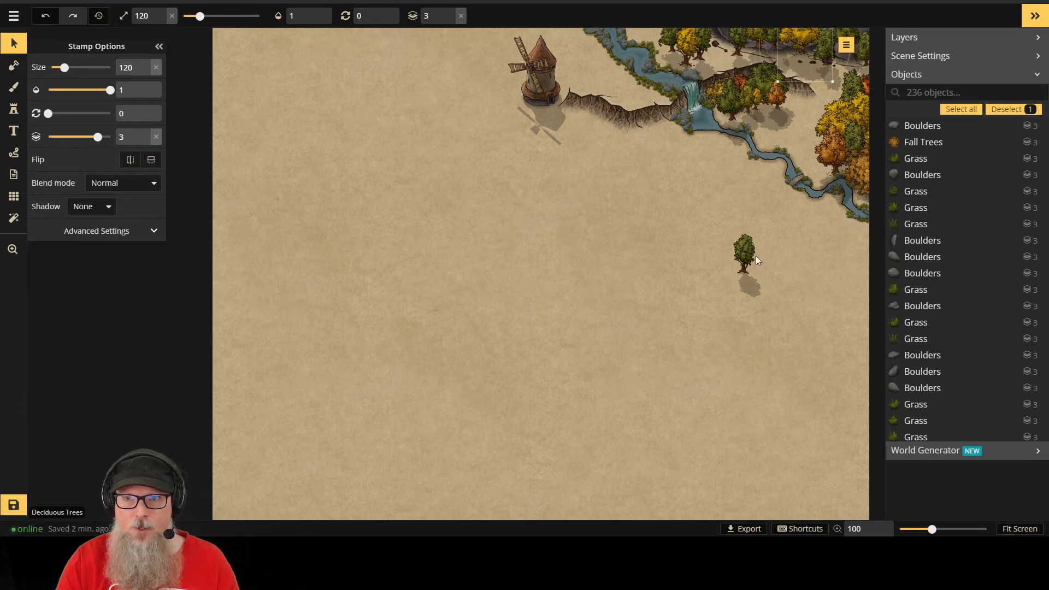
pyautogui.click(742, 262)
pyautogui.press('Delete')
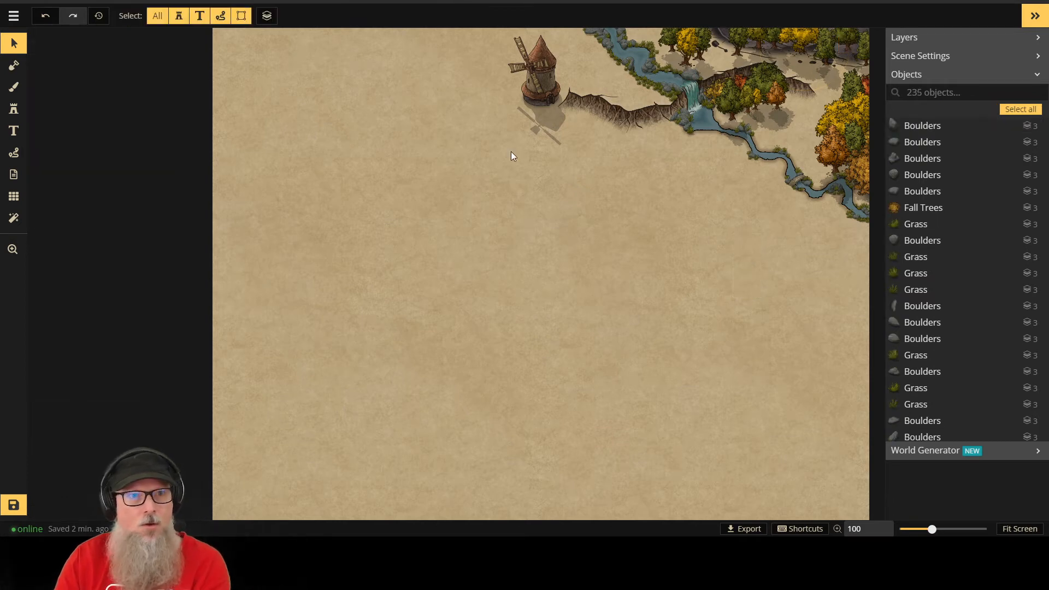
# Step: Stamp two size 103 fall trees with rotation 0 in the gap north of the waterfall, at the tree row's western end
pyautogui.click(14, 109)
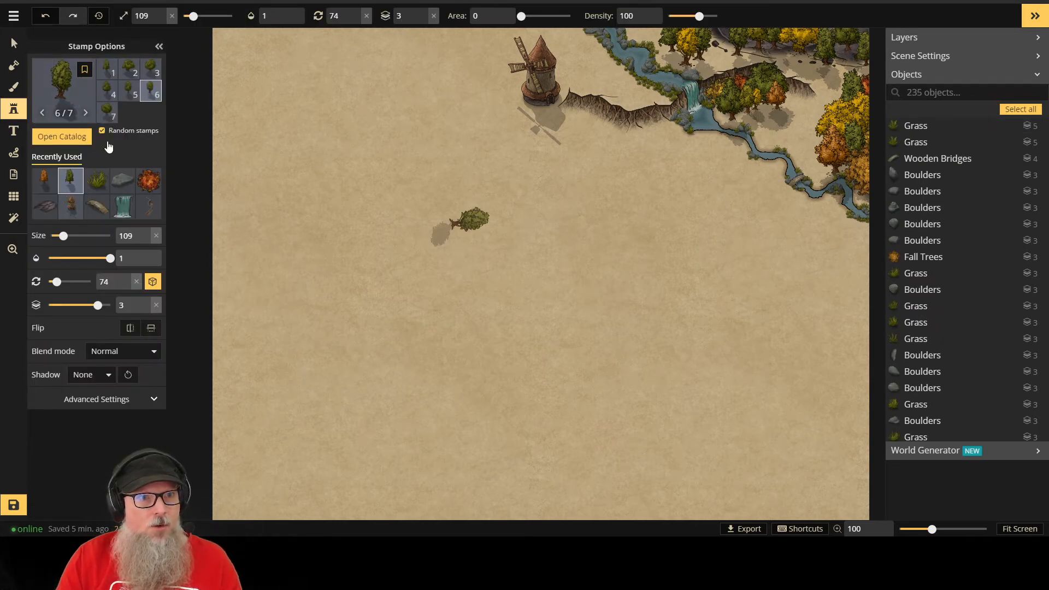
pyautogui.click(45, 180)
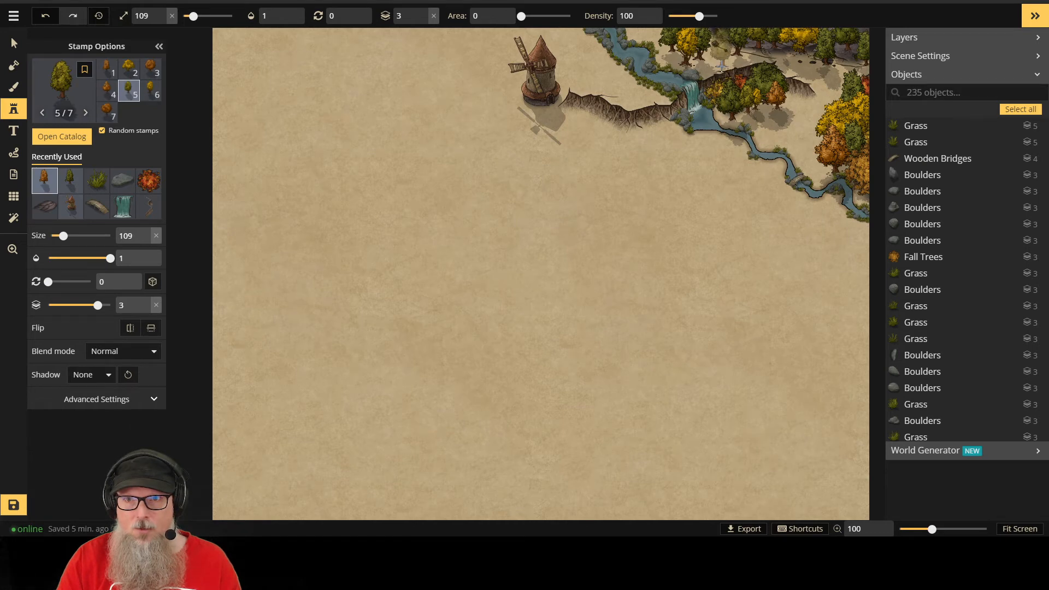
pyautogui.scroll(-3, 722, 63)
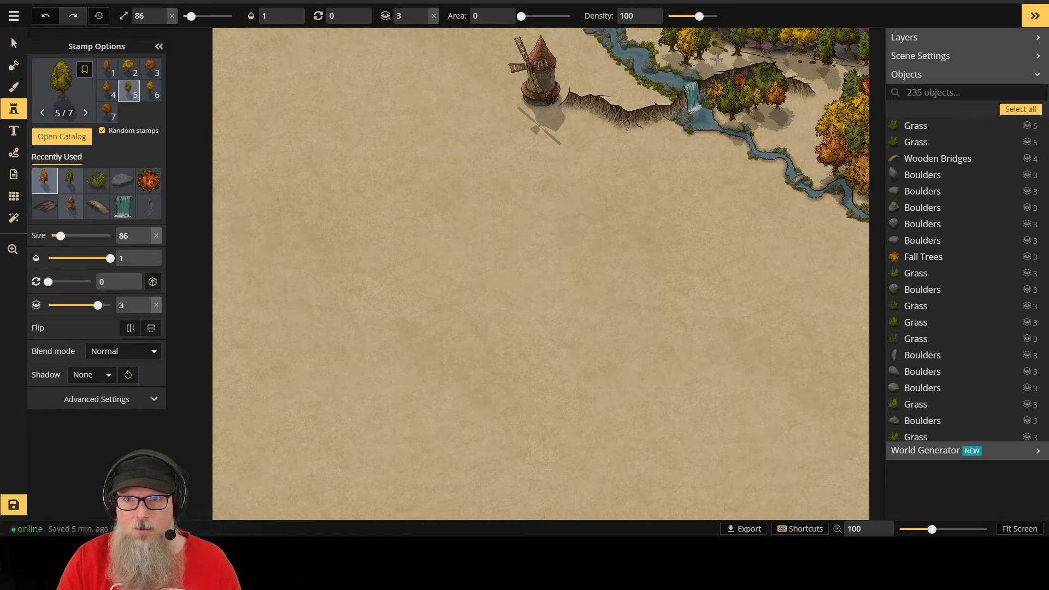
pyautogui.scroll(2, 718, 41)
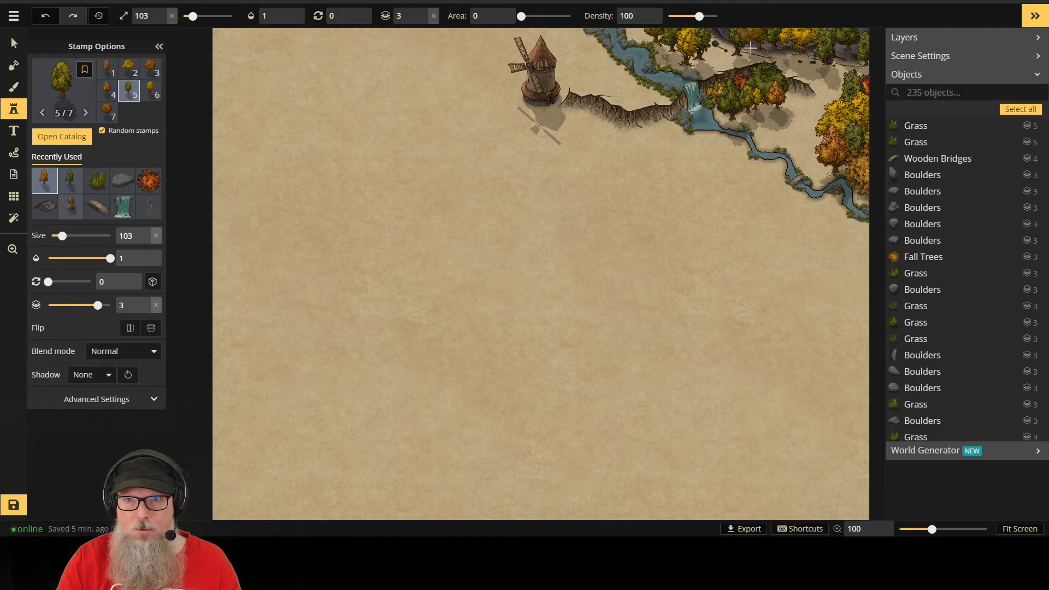
pyautogui.click(721, 52)
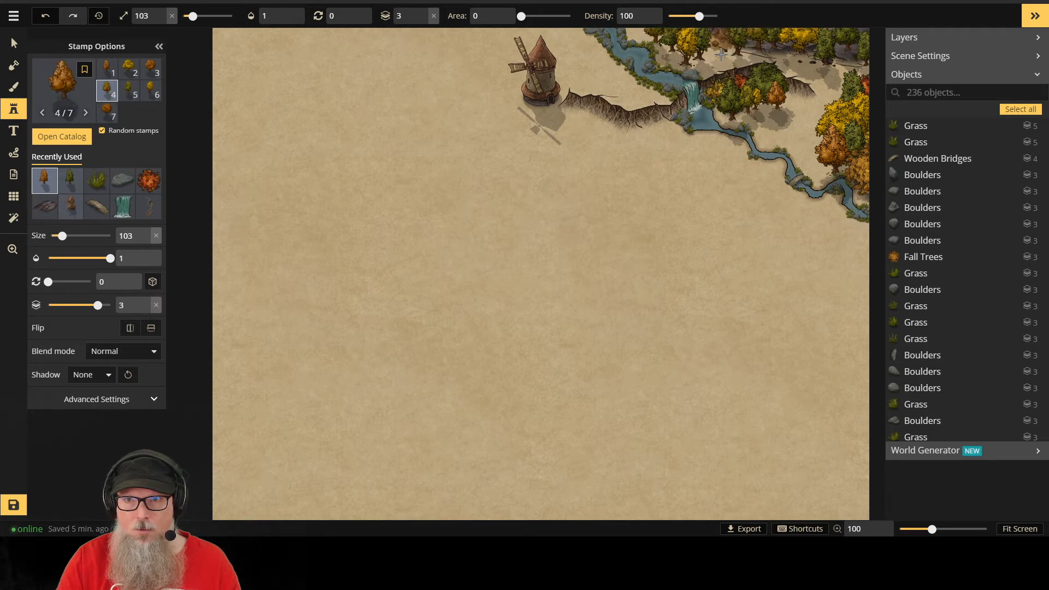
pyautogui.click(720, 49)
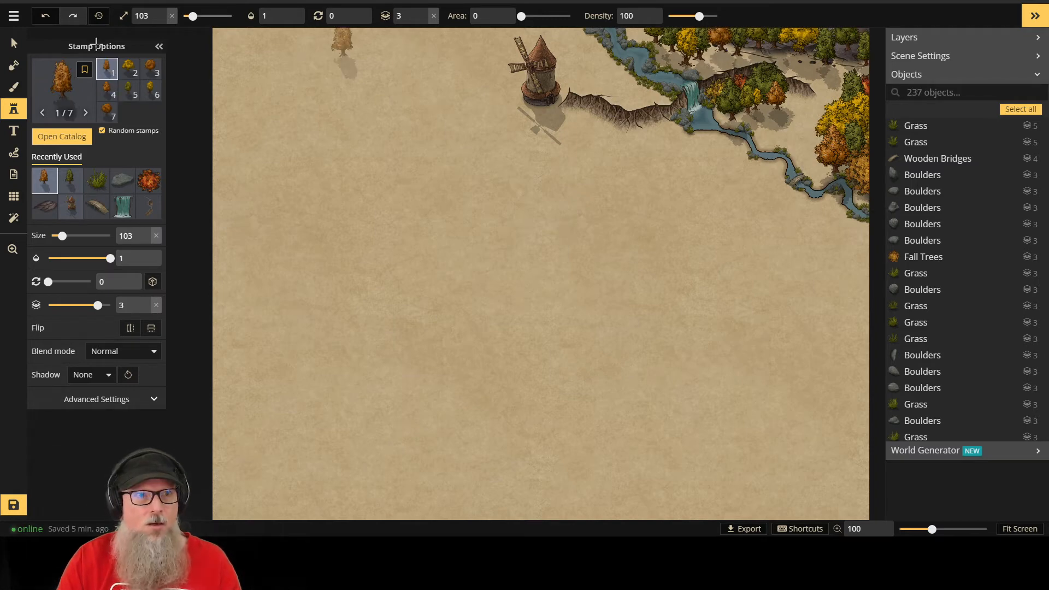
# Step: Enlarge the deciduous tree in the map's northeast corner to size 132, keeping its opacity at 1
pyautogui.click(13, 43)
pyautogui.click(732, 44)
pyautogui.click(850, 42)
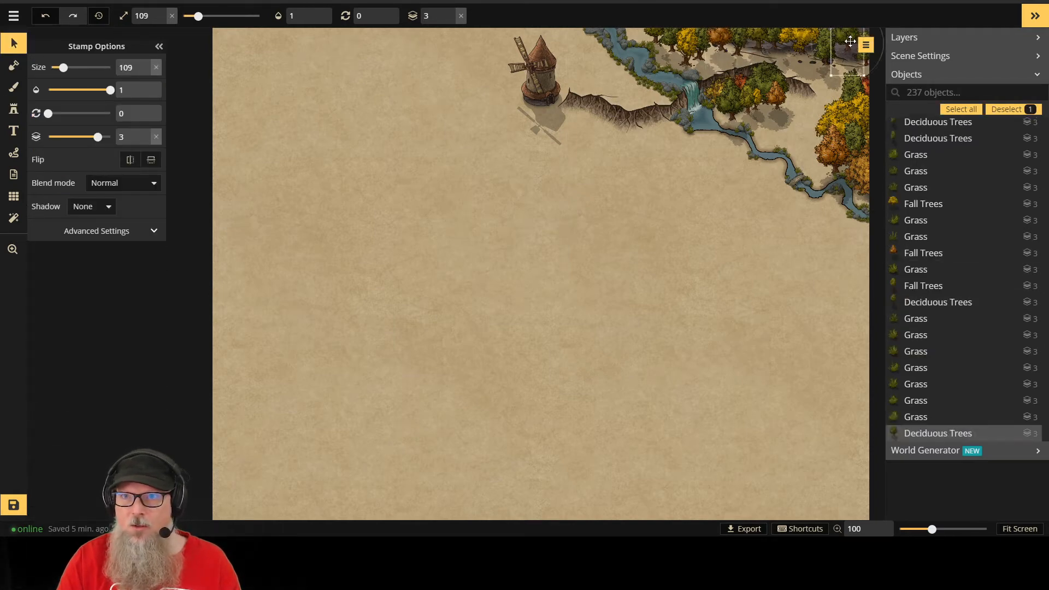
pyautogui.scroll(-1, 788, 88)
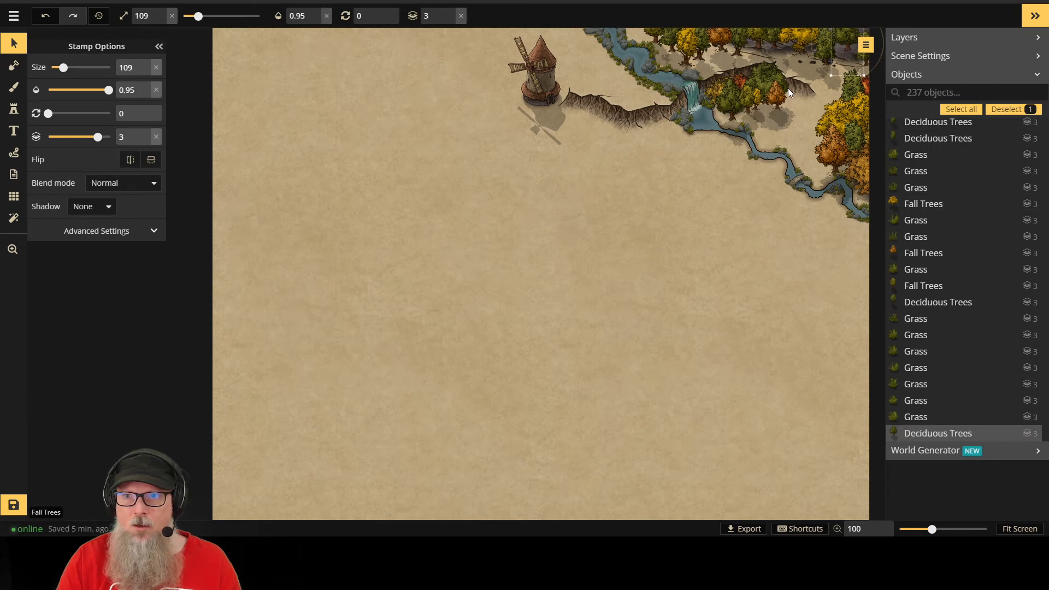
pyautogui.click(156, 91)
pyautogui.press(']')
pyautogui.press(']')
pyautogui.press(']')
pyautogui.press(']')
pyautogui.press(']')
pyautogui.press(']')
pyautogui.press(']')
pyautogui.press(']')
pyautogui.press(']')
pyautogui.press(']')
pyautogui.press(']')
pyautogui.press(']')
pyautogui.press(']')
pyautogui.press(']')
pyautogui.press(']')
pyautogui.press(']')
pyautogui.press(']')
pyautogui.press(']')
pyautogui.press(']')
pyautogui.press(']')
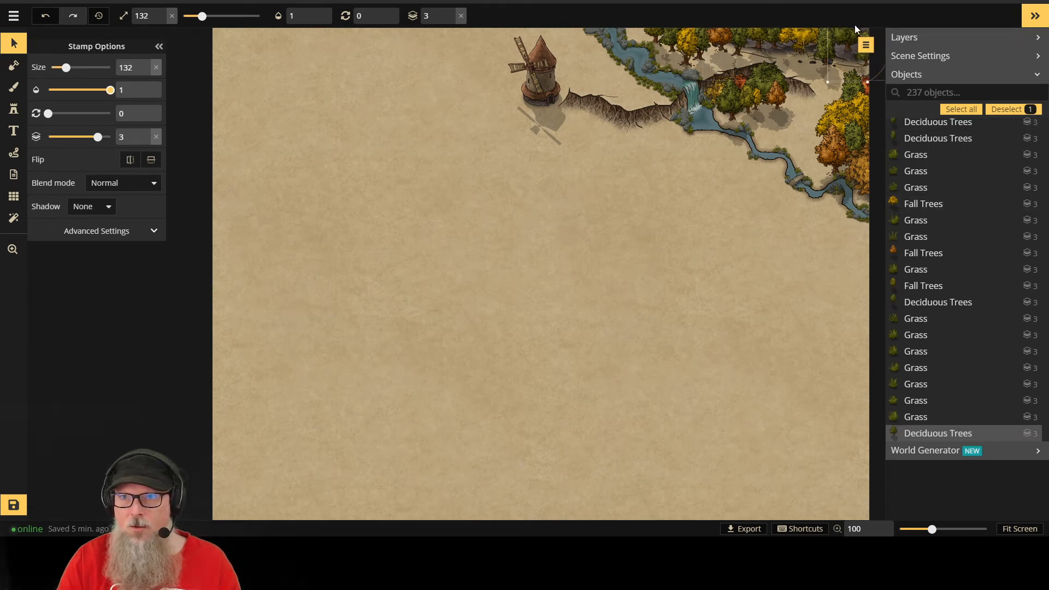
# Step: Nudge the size 132 deciduous tree slightly south in the northeast corner and compare the area with the finished village map
pyautogui.moveTo(841, 113); pyautogui.dragTo(650, 229)
pyautogui.scroll(4, 661, 178)
pyautogui.scroll(4, 661, 179)
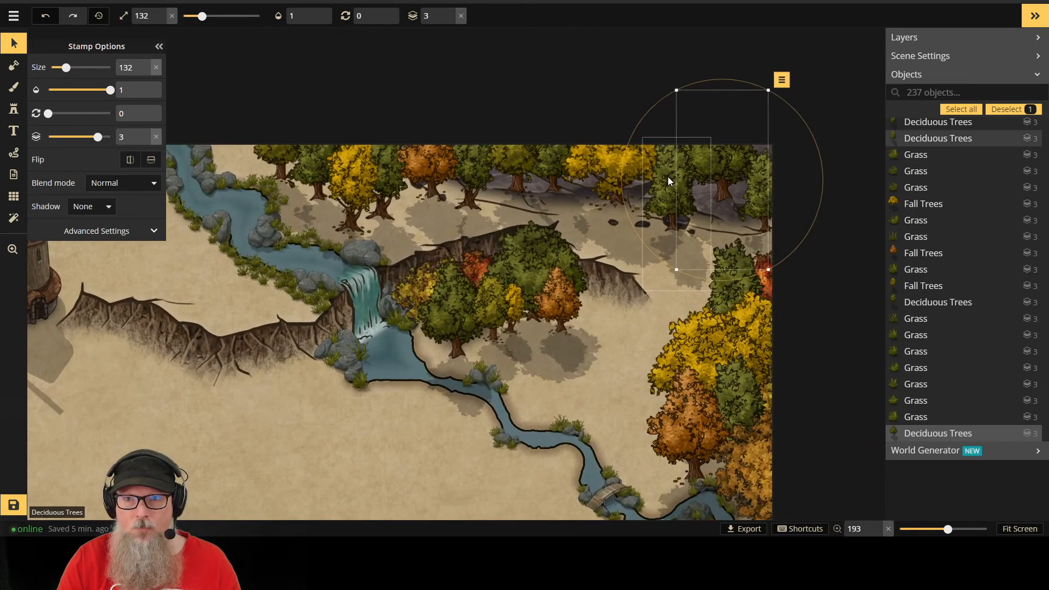
pyautogui.moveTo(731, 175)
pyautogui.mouseDown()
pyautogui.moveTo(712, 200)
pyautogui.moveTo(721, 192)
pyautogui.mouseUp()
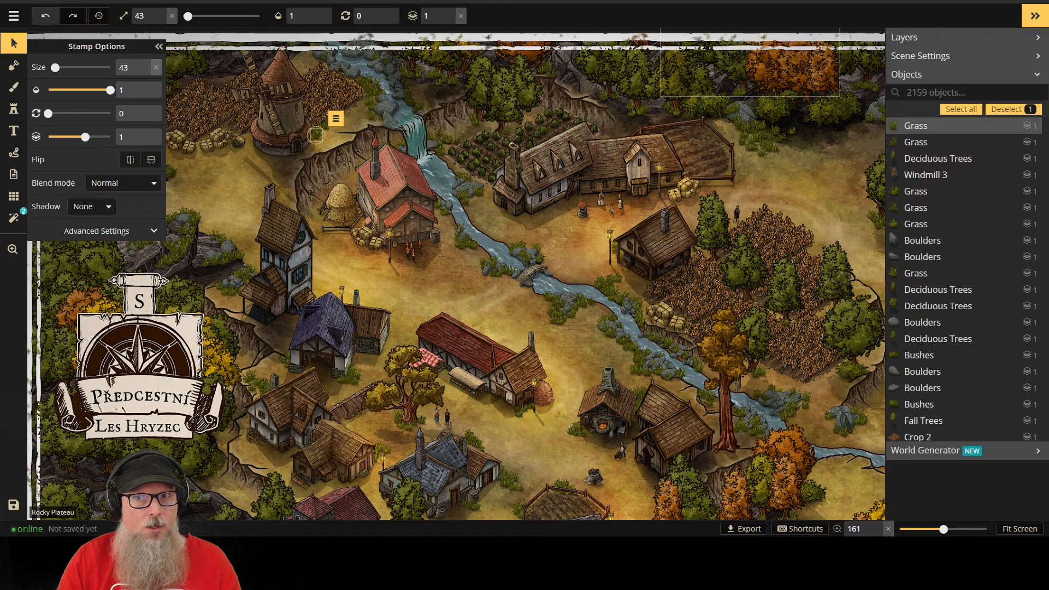
pyautogui.click(832, 119)
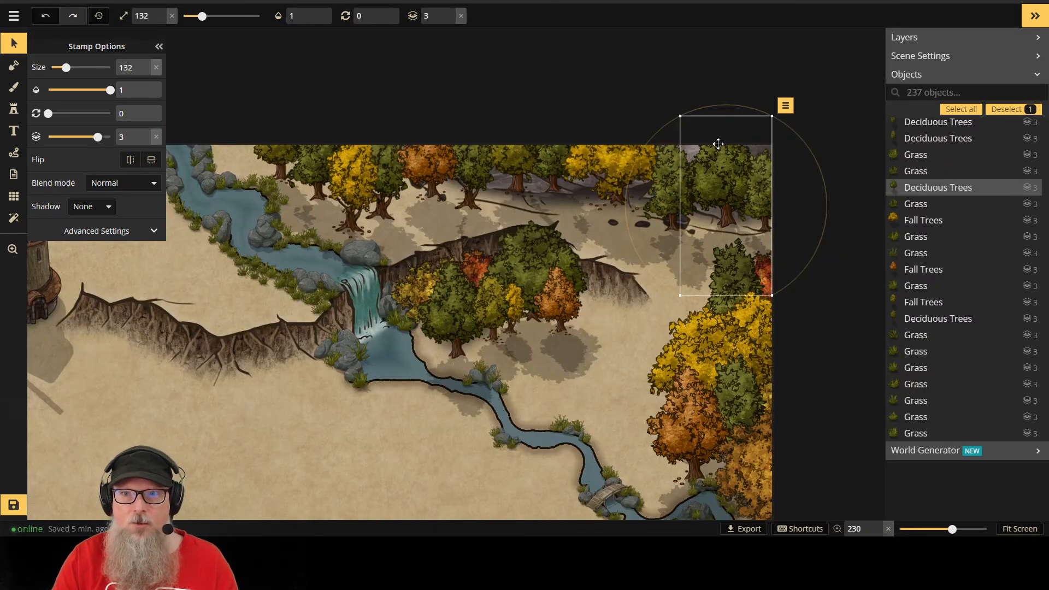
# Step: Reposition the size 132 deciduous tree and its size 109 neighbour to the west along the map's north edge
pyautogui.moveTo(720, 202); pyautogui.dragTo(686, 172)
pyautogui.keyDown('shift'); pyautogui.click(685, 180); pyautogui.keyUp('shift')
pyautogui.hotkey('ctrl', 'z')
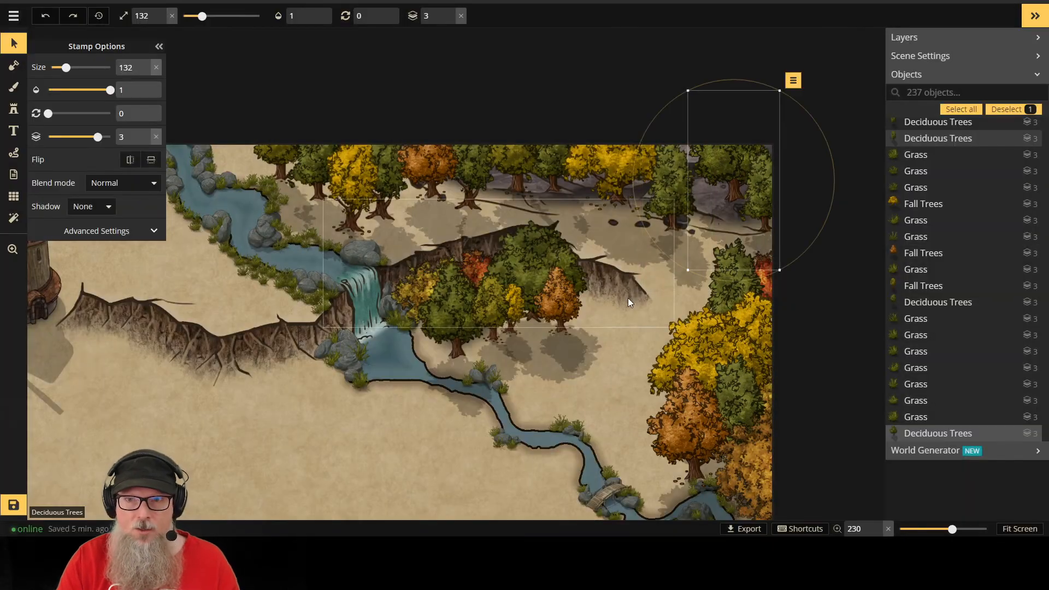
pyautogui.moveTo(676, 166); pyautogui.dragTo(684, 156)
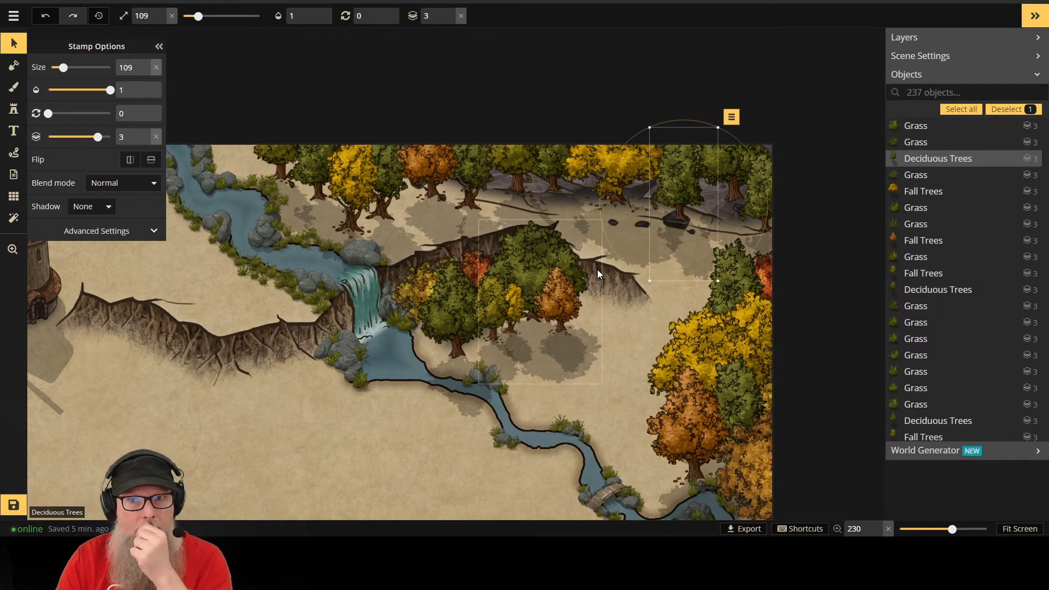
# Step: Adjust the size 109 deciduous tree west of the yellow fall tree on the plateau and return to the Stamp tool
pyautogui.click(613, 167)
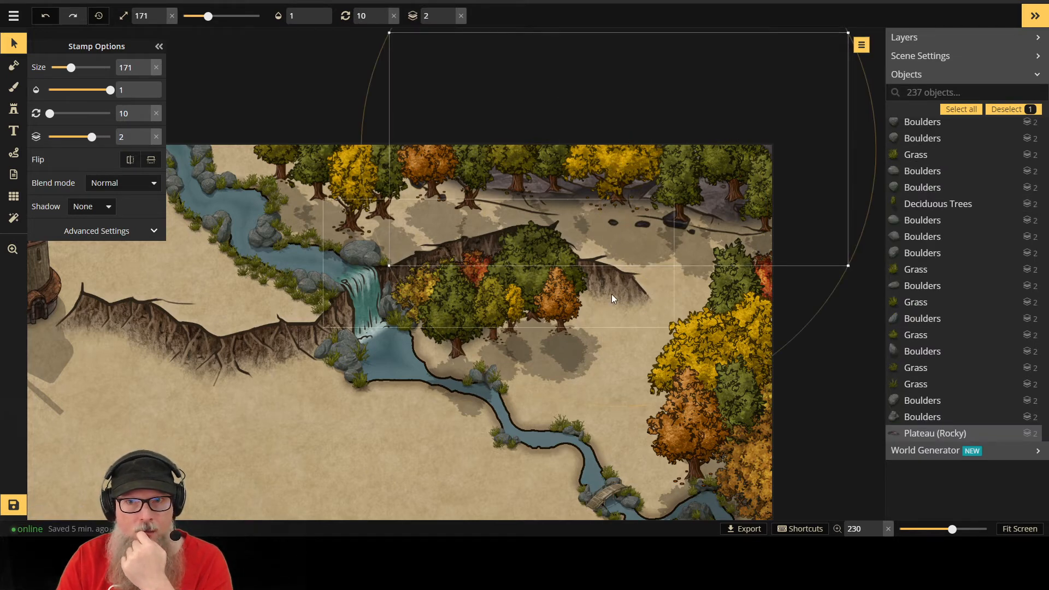
pyautogui.click(605, 204)
pyautogui.moveTo(605, 204); pyautogui.dragTo(552, 192)
pyautogui.click(551, 185)
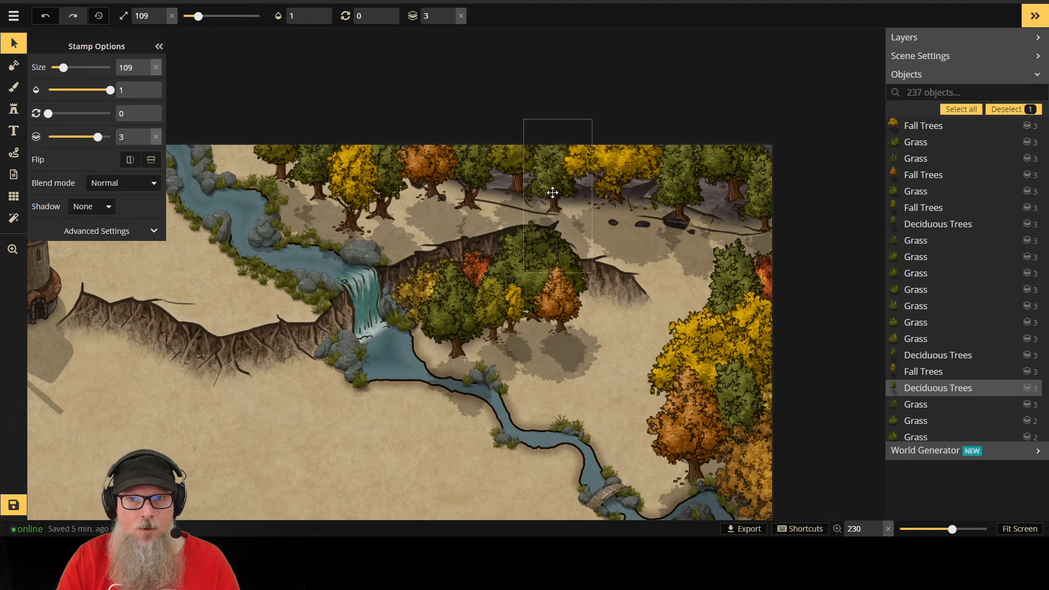
pyautogui.click(677, 271)
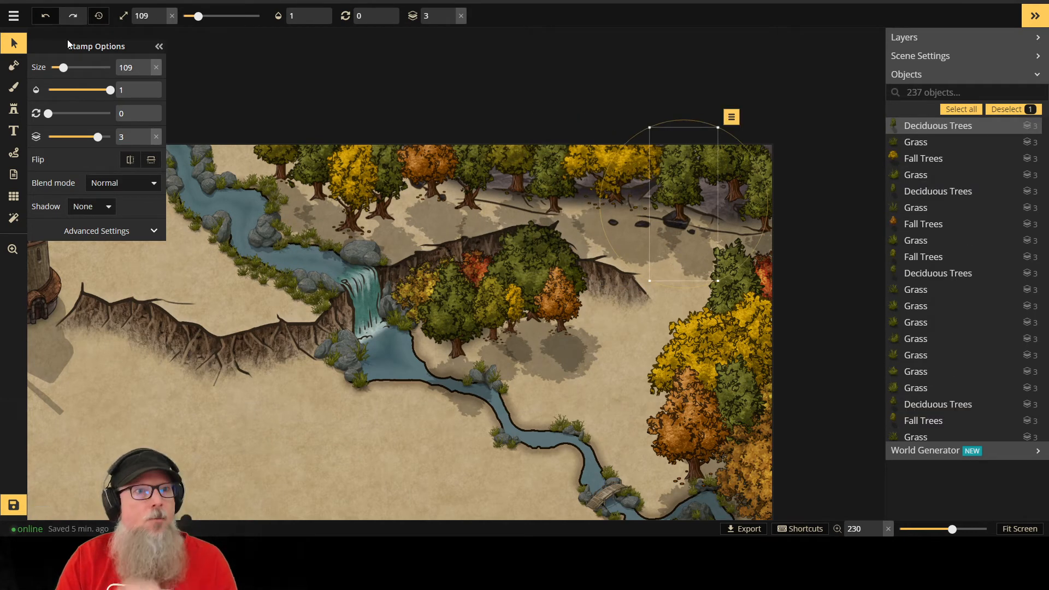
pyautogui.click(16, 112)
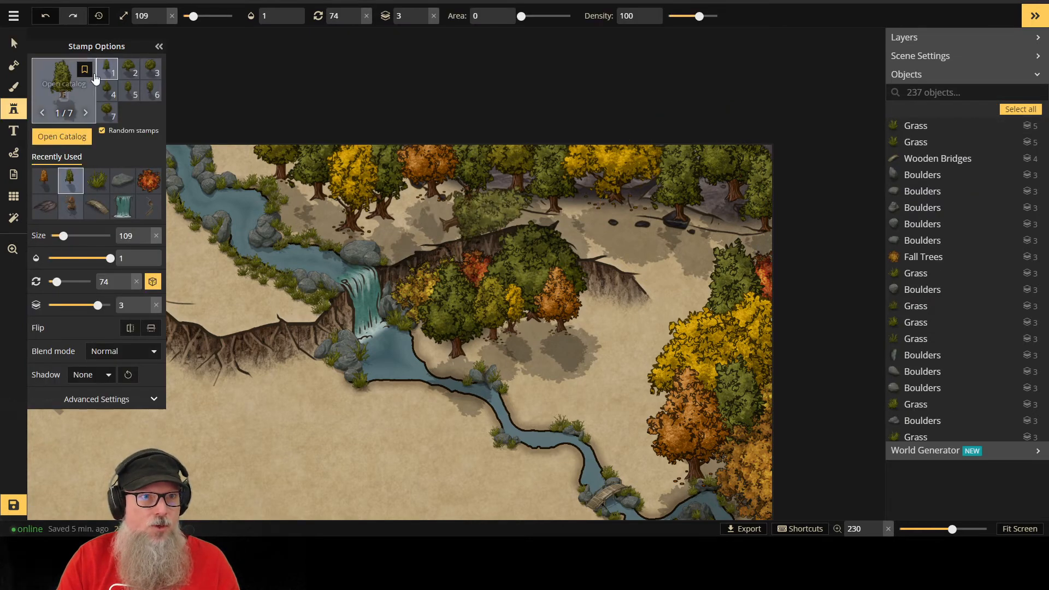
# Step: Search the stamp catalog for "bushes" and load the Summer Bushes set from the Forest group
pyautogui.click(81, 138)
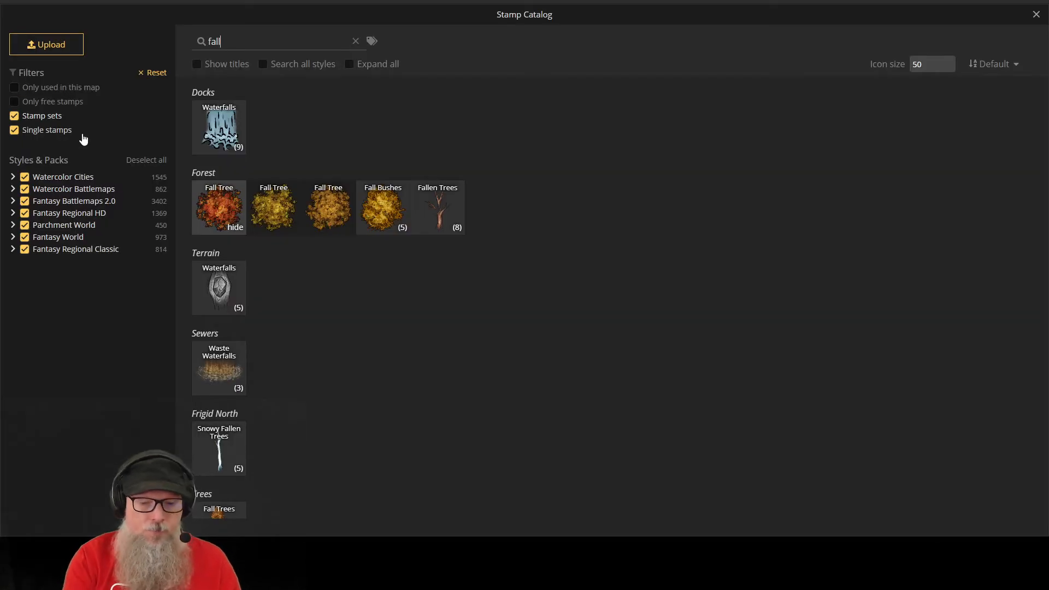
pyautogui.press('BackSpace')
pyautogui.press('BackSpace')
pyautogui.press('BackSpace')
pyautogui.press('BackSpace')
pyautogui.write('bushes')
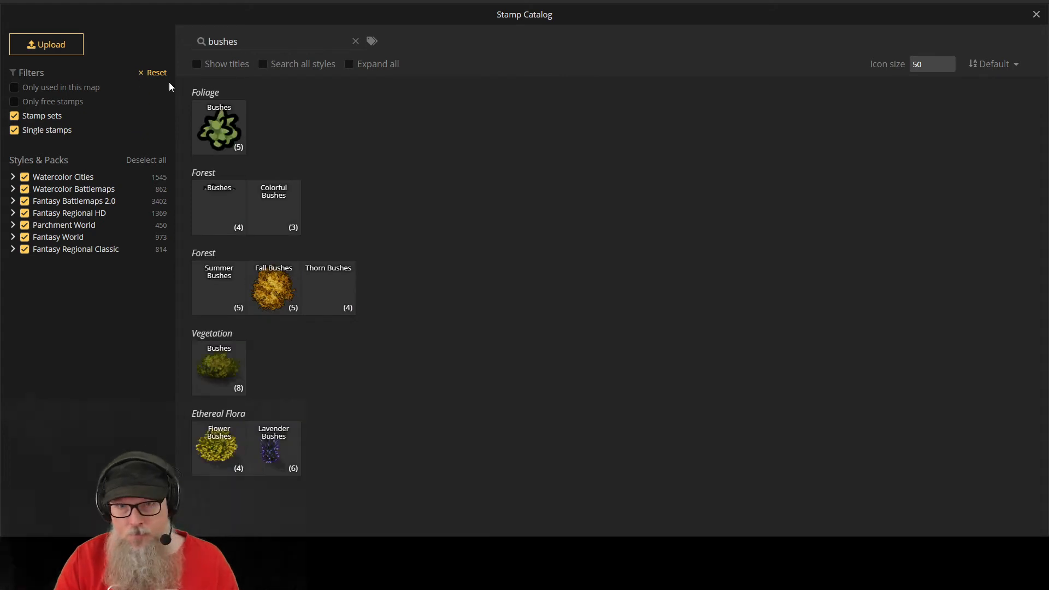
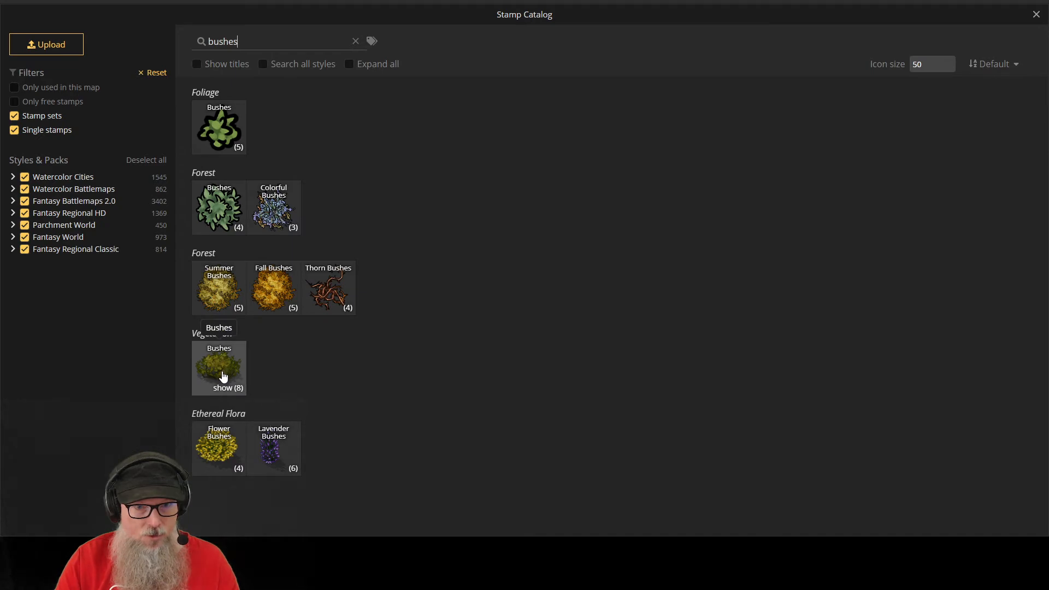
pyautogui.click(211, 293)
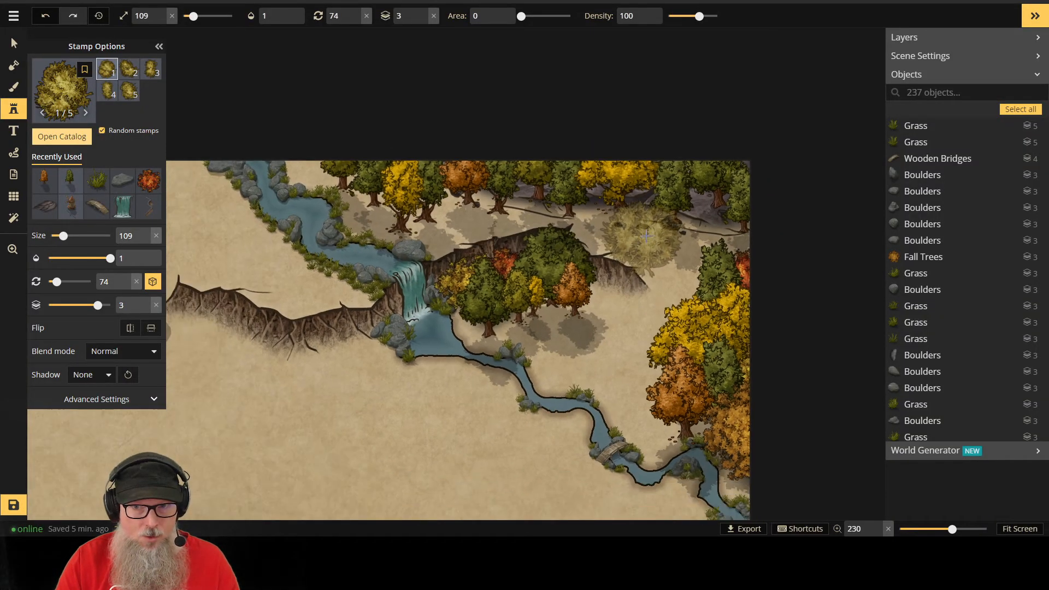
# Step: Swap the Summer Bushes stamp for the green Bushes set in the catalog's Vegetation group
pyautogui.scroll(-2, 642, 240)
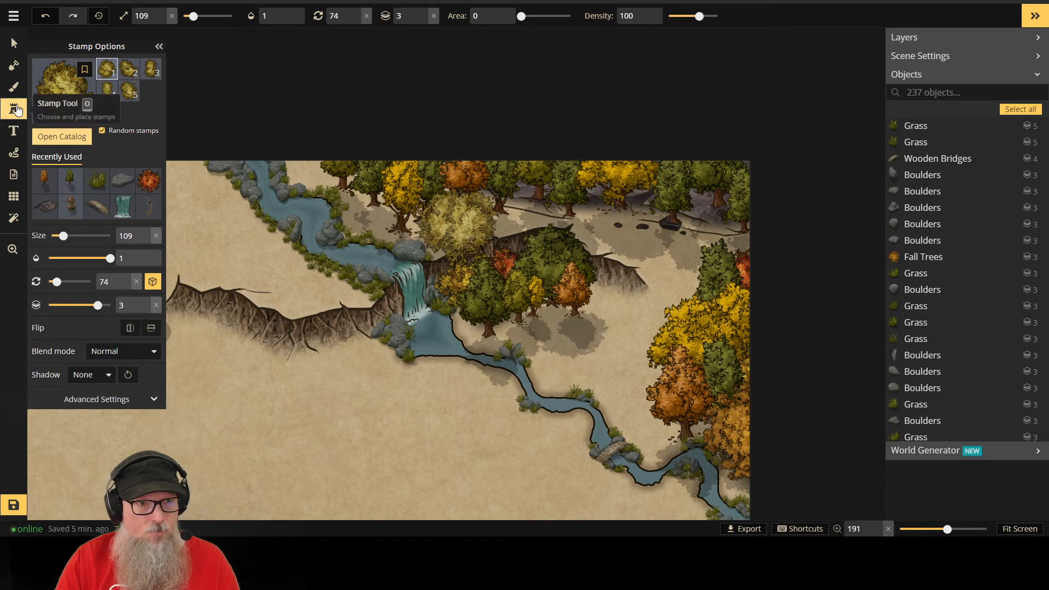
pyautogui.click(63, 137)
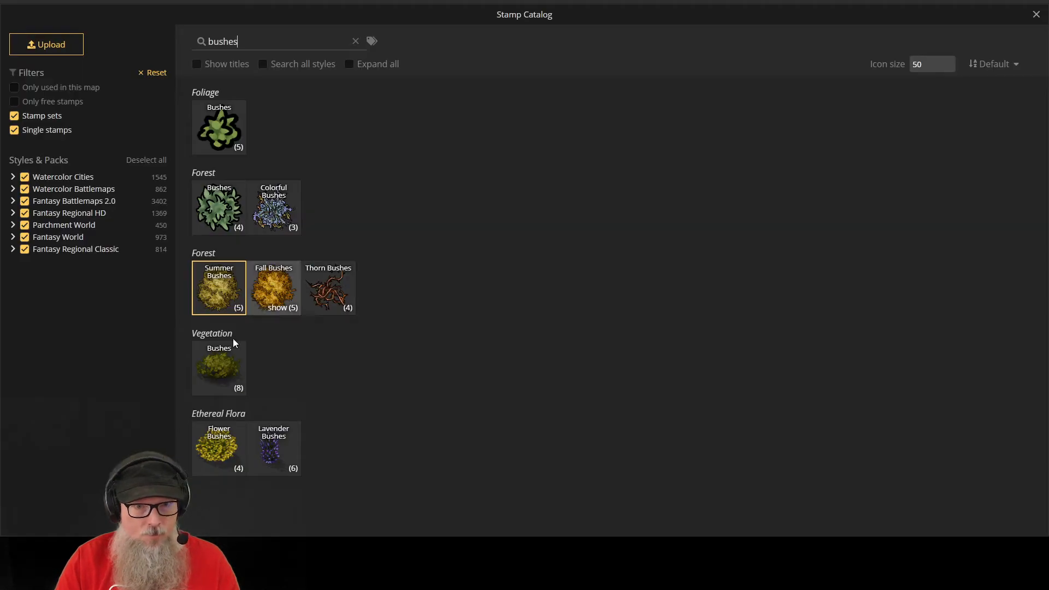
pyautogui.click(216, 372)
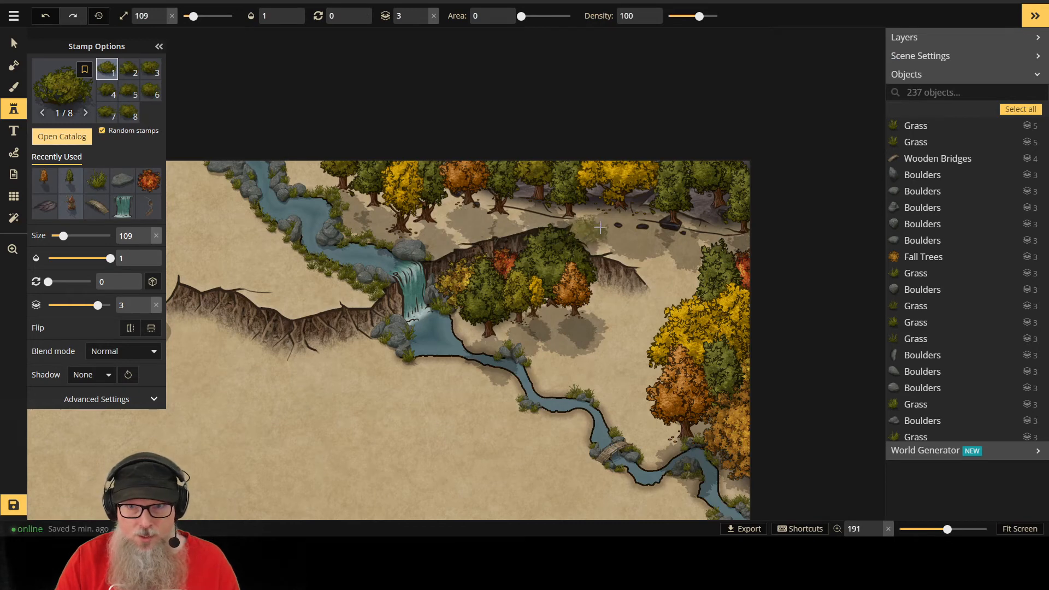
# Step: Try a size 87 green bush beneath the trees near the map's northeast corner
pyautogui.scroll(-1, 674, 229)
pyautogui.scroll(-4, 694, 222)
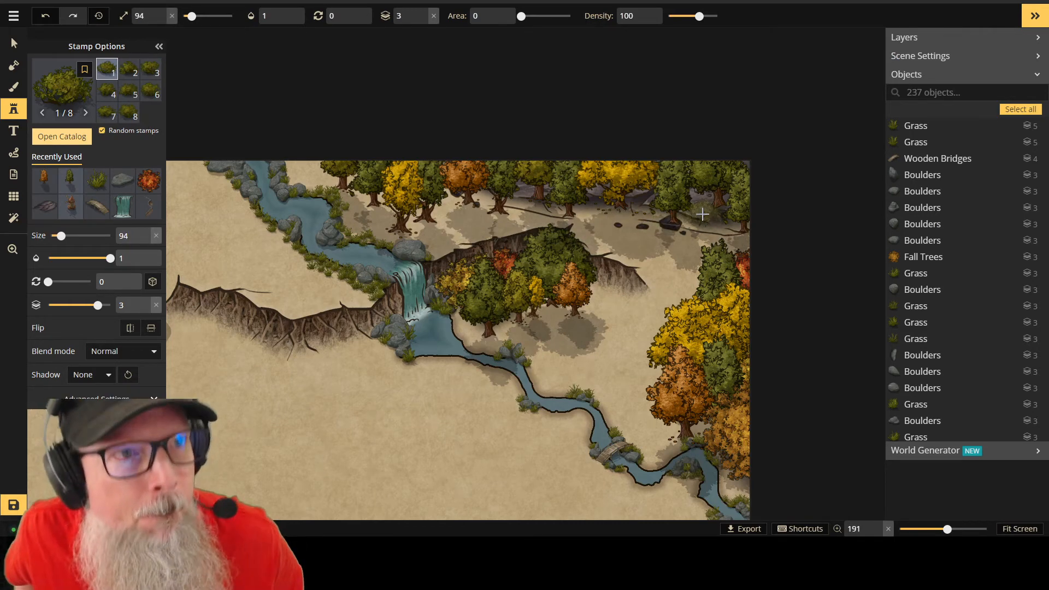
pyautogui.scroll(-1, 706, 215)
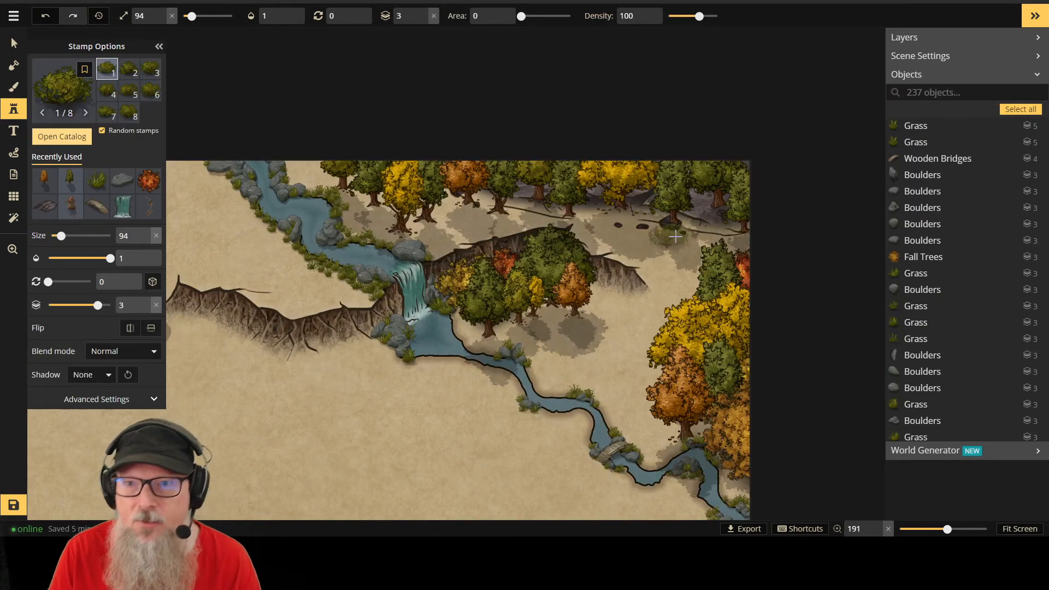
pyautogui.scroll(-1, 703, 216)
pyautogui.scroll(-3, 711, 217)
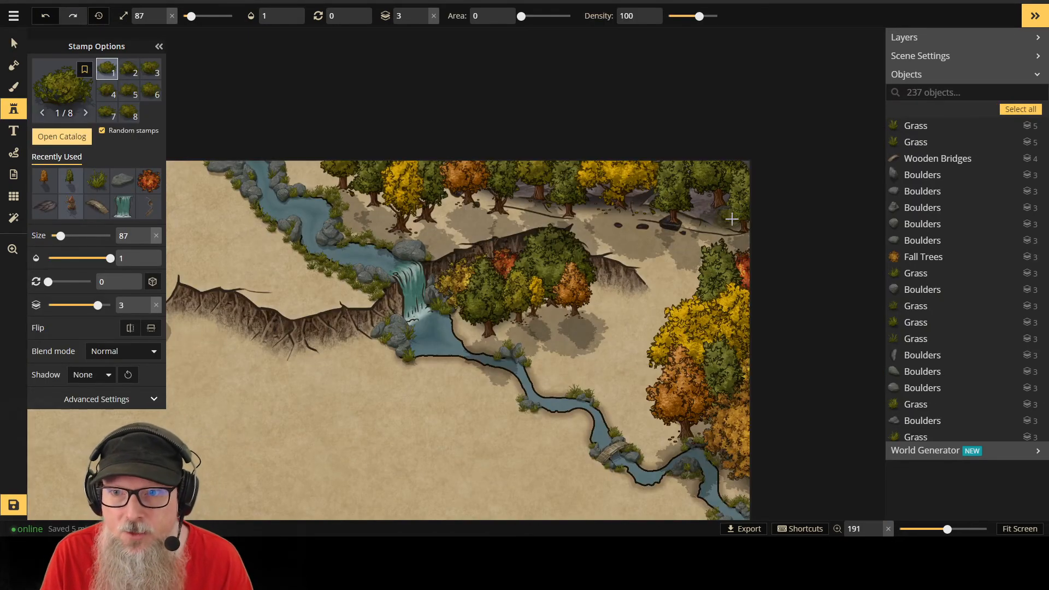
pyautogui.click(698, 202)
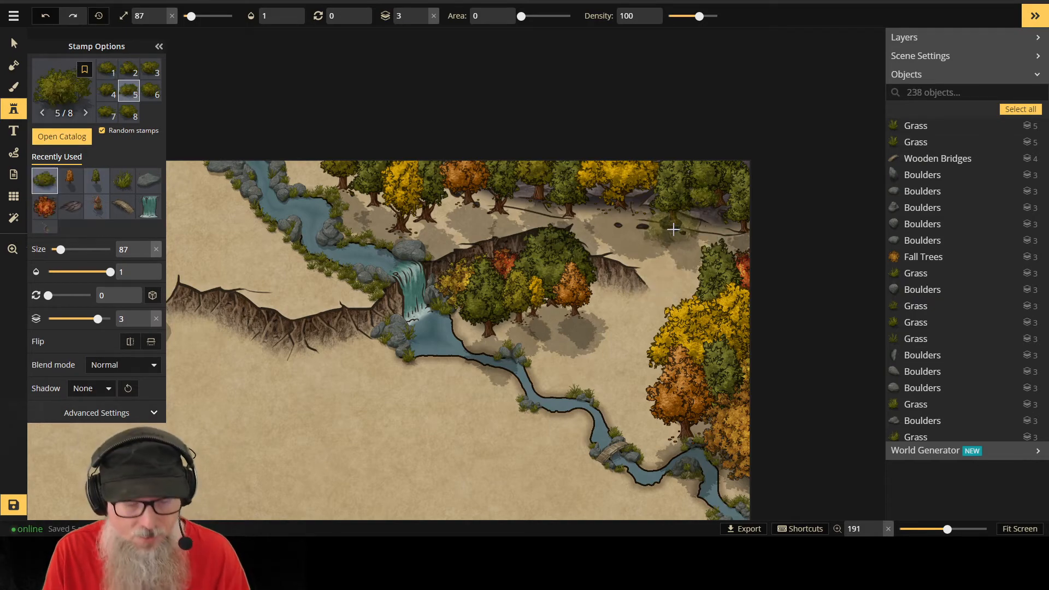
pyautogui.click(12, 41)
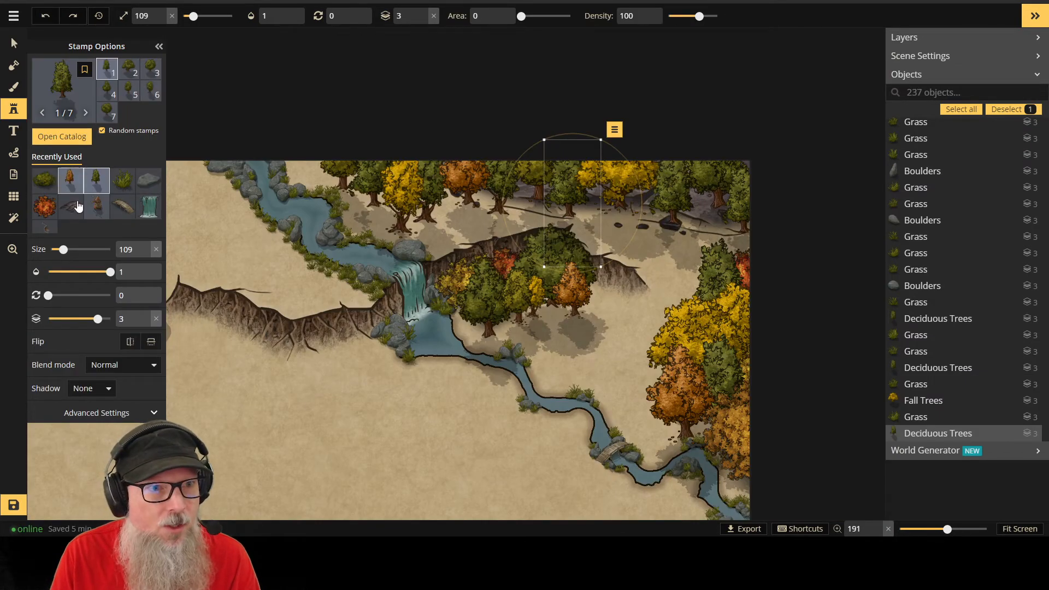
# Step: Stamp three size 30 boulders along the northern tree line, from the northeast corner westward past the yellow fall tree
pyautogui.click(148, 180)
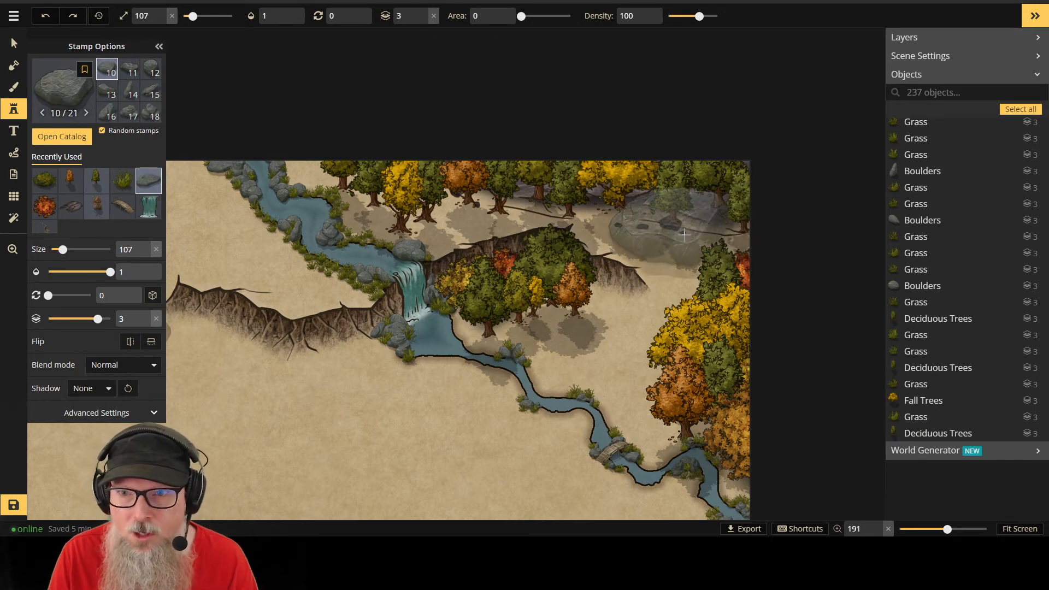
pyautogui.scroll(-5, 680, 234)
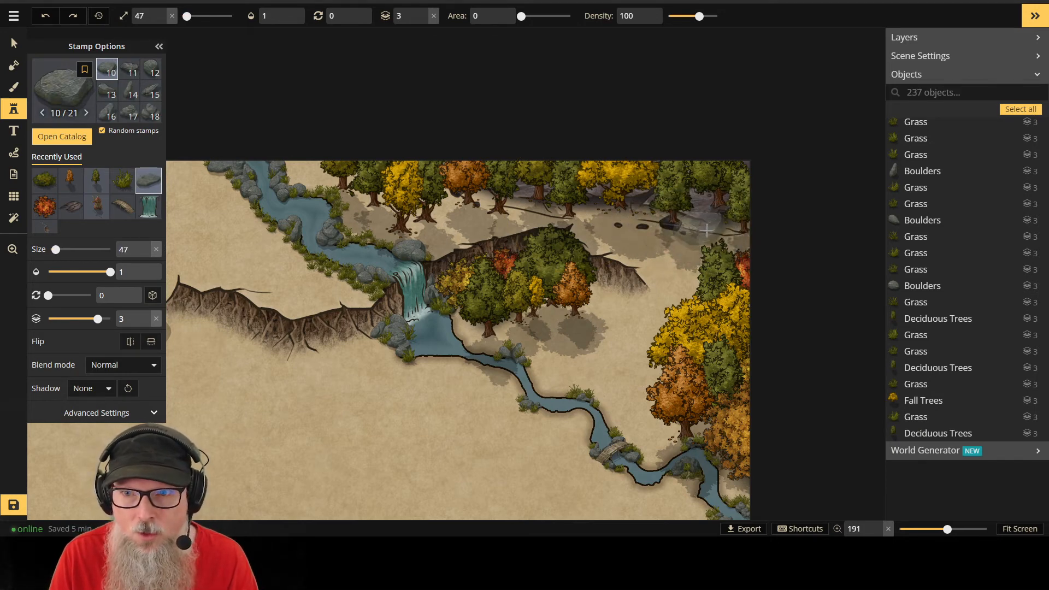
pyautogui.scroll(-4, 716, 230)
pyautogui.click(722, 228)
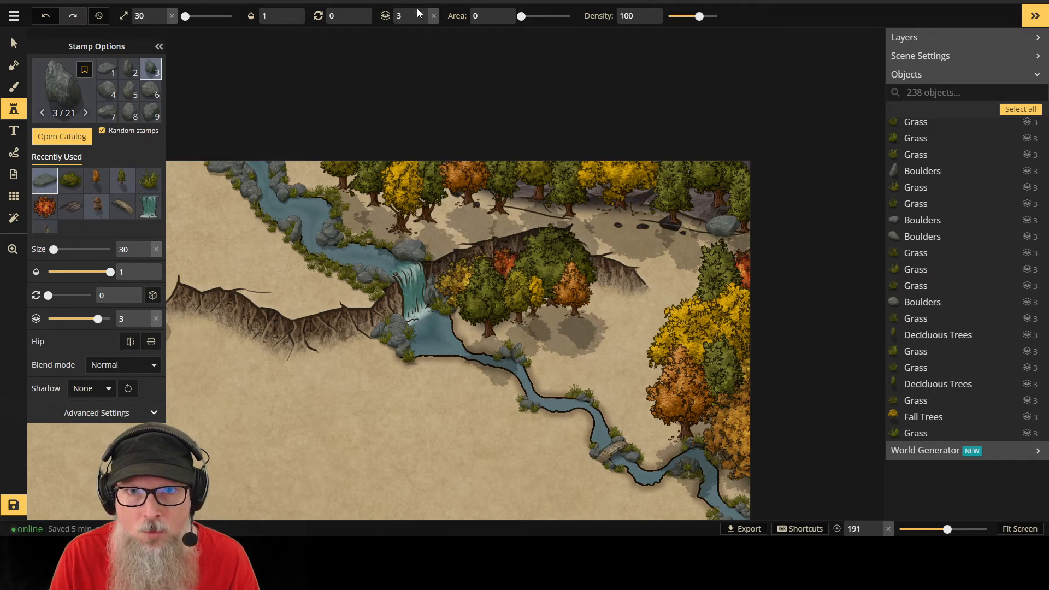
pyautogui.click(650, 207)
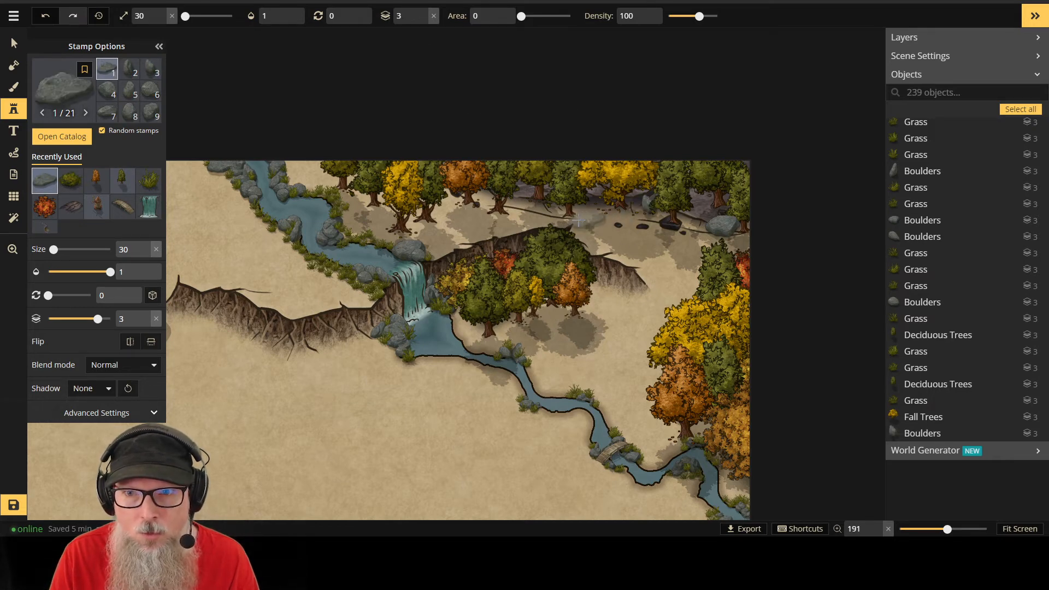
pyautogui.click(450, 207)
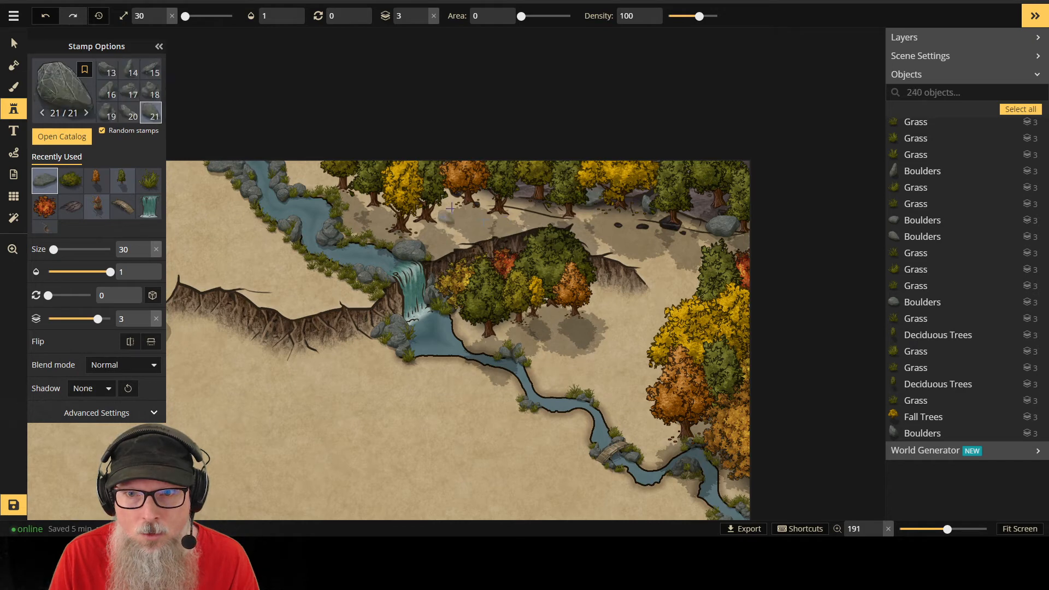
# Step: Stamp four larger boulders along the northern plateau: size 45 and size 66 ones, plus two at size 72 among the trees
pyautogui.click(518, 198)
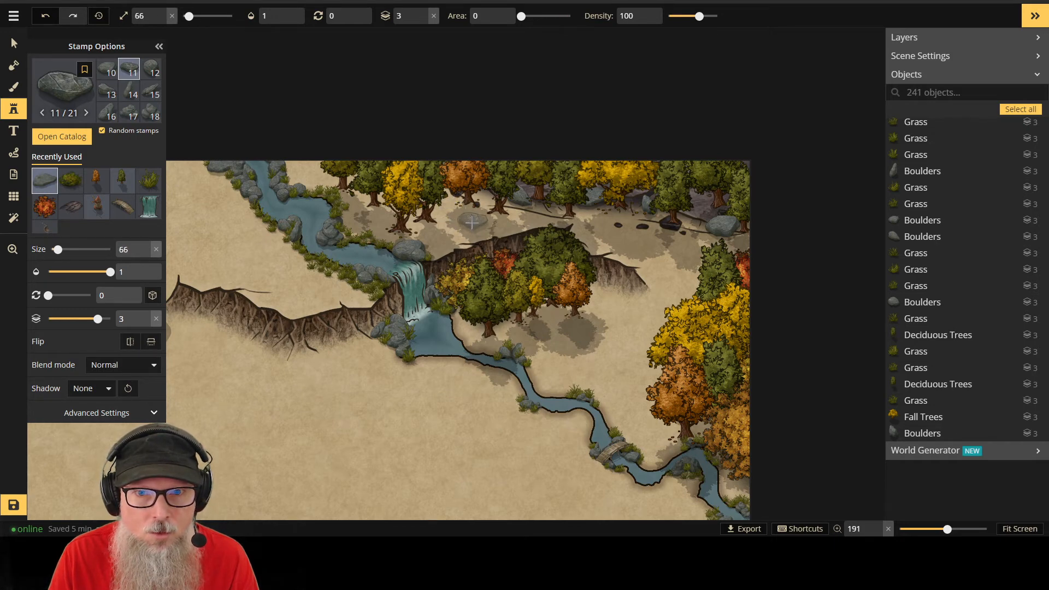
pyautogui.click(471, 222)
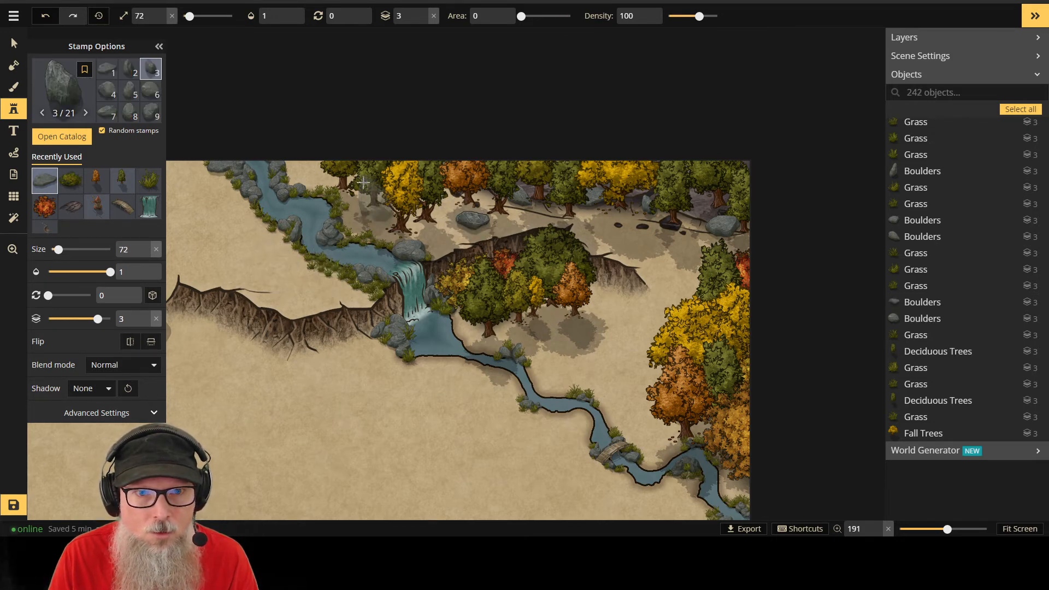
pyautogui.click(693, 201)
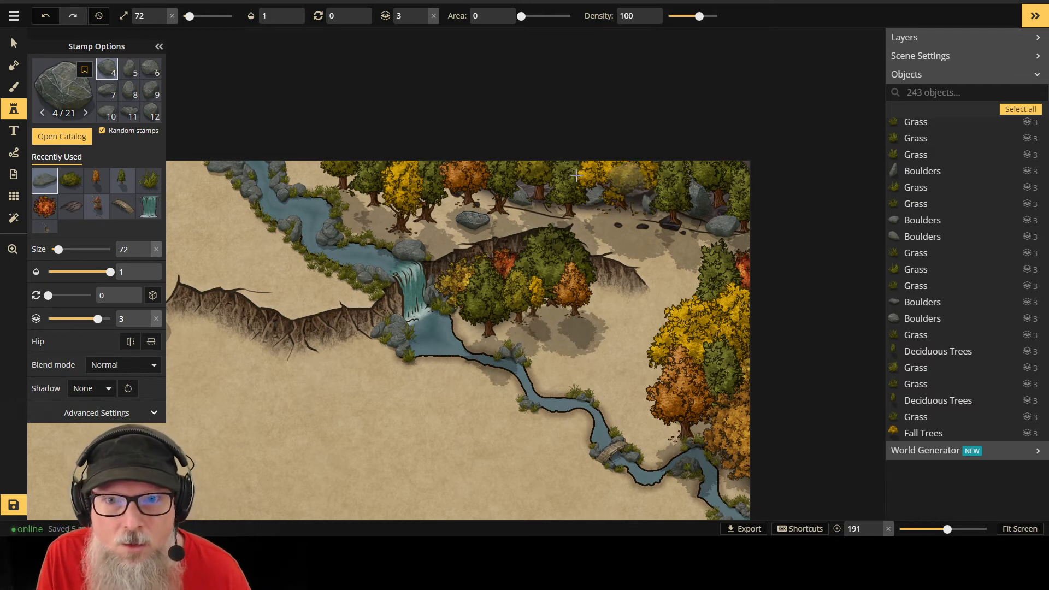
pyautogui.click(482, 188)
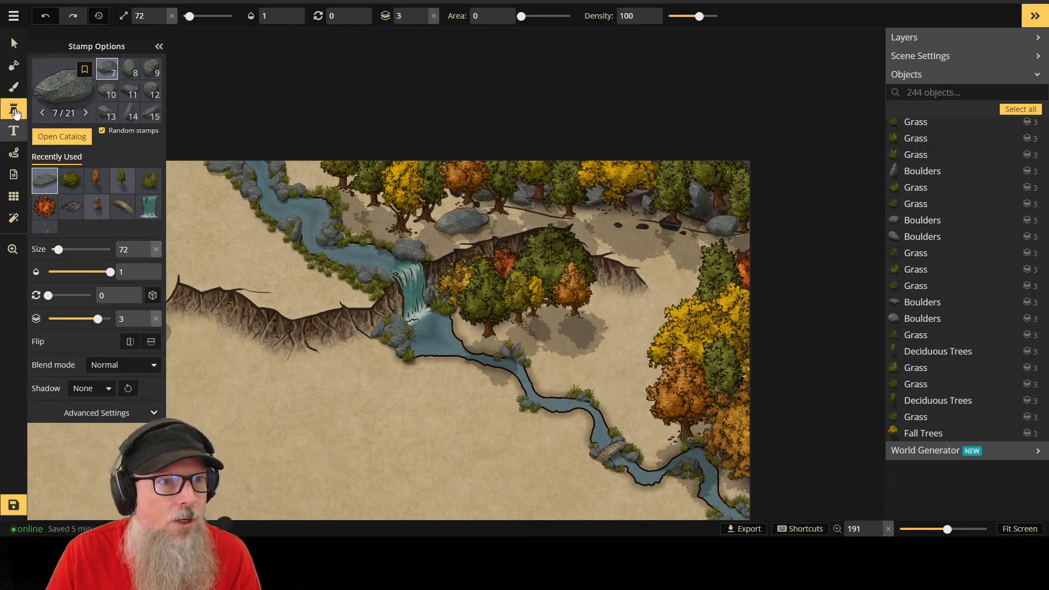
# Step: Lower the three easternmost new boulders, one size 72 and two size 30, to layer 2 behind the trees
pyautogui.click(14, 43)
pyautogui.click(697, 189)
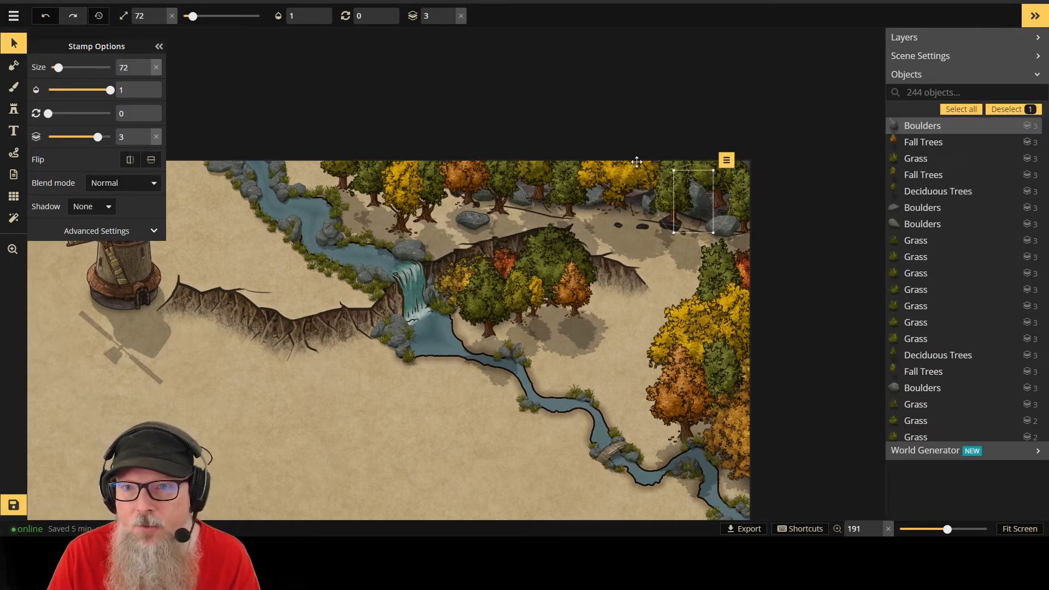
pyautogui.click(450, 21)
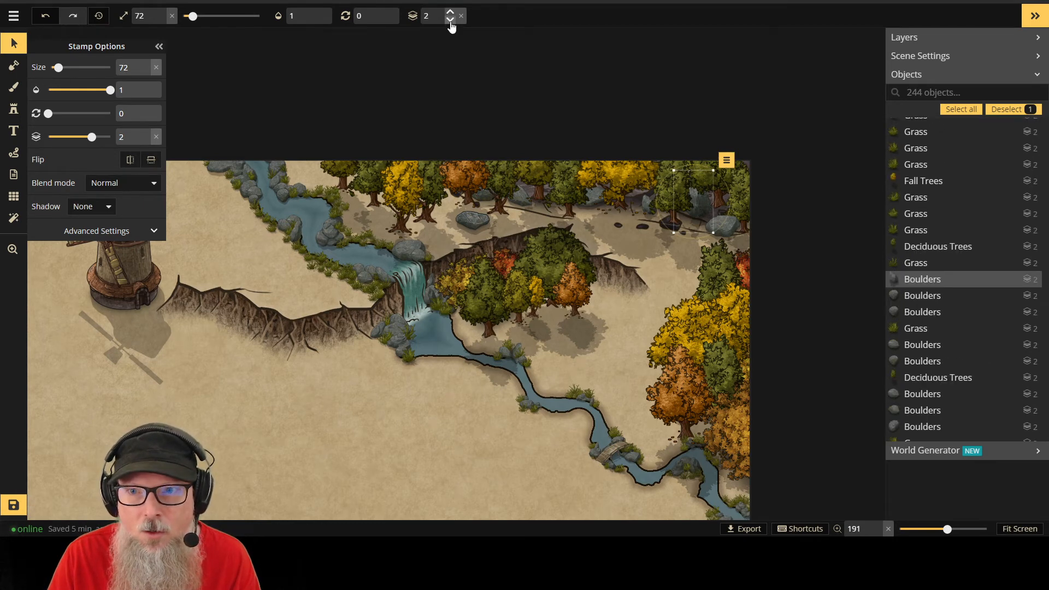
pyautogui.click(727, 224)
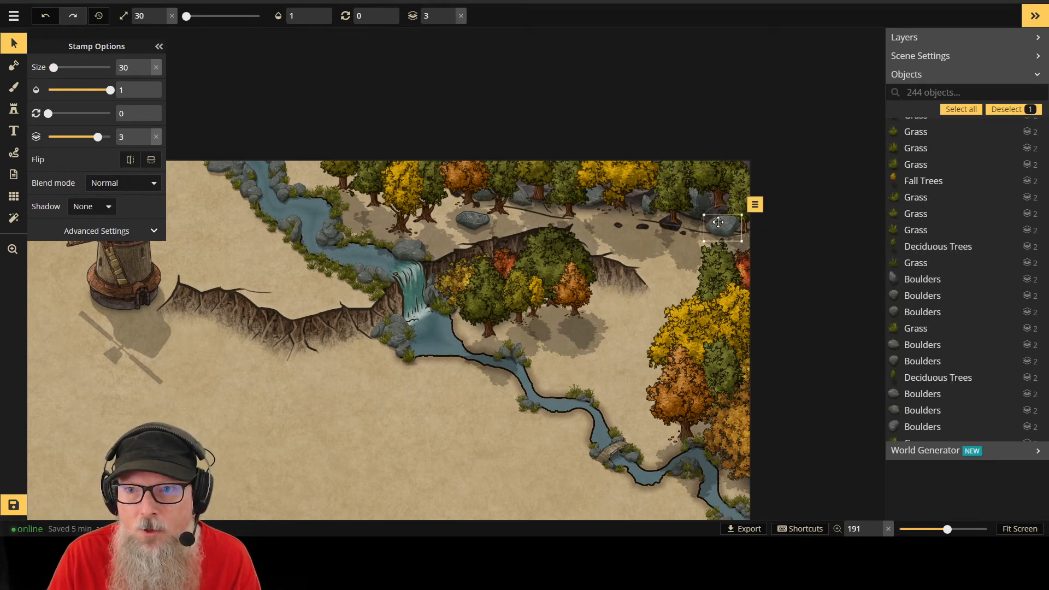
pyautogui.click(451, 20)
pyautogui.click(640, 201)
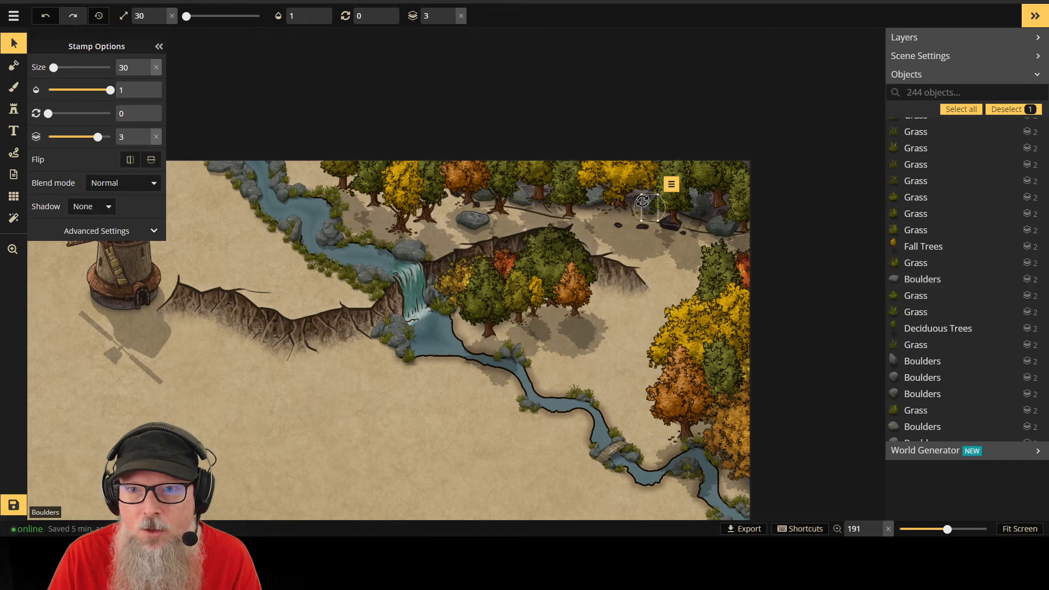
pyautogui.click(450, 20)
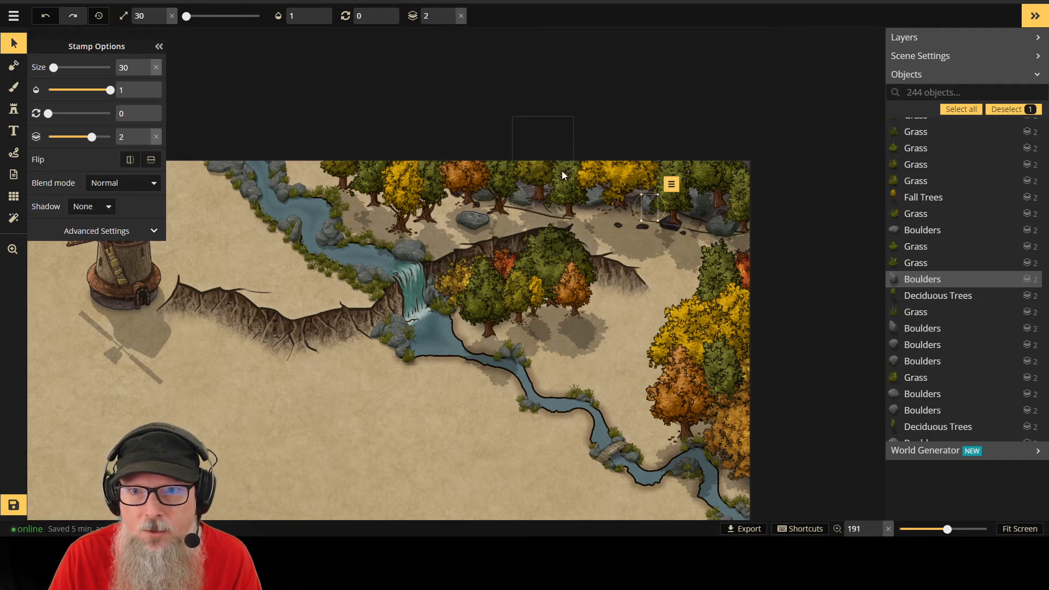
# Step: Lower the size 30, size 45 and size 72 boulders farther west along the tree line to layer 2
pyautogui.click(595, 196)
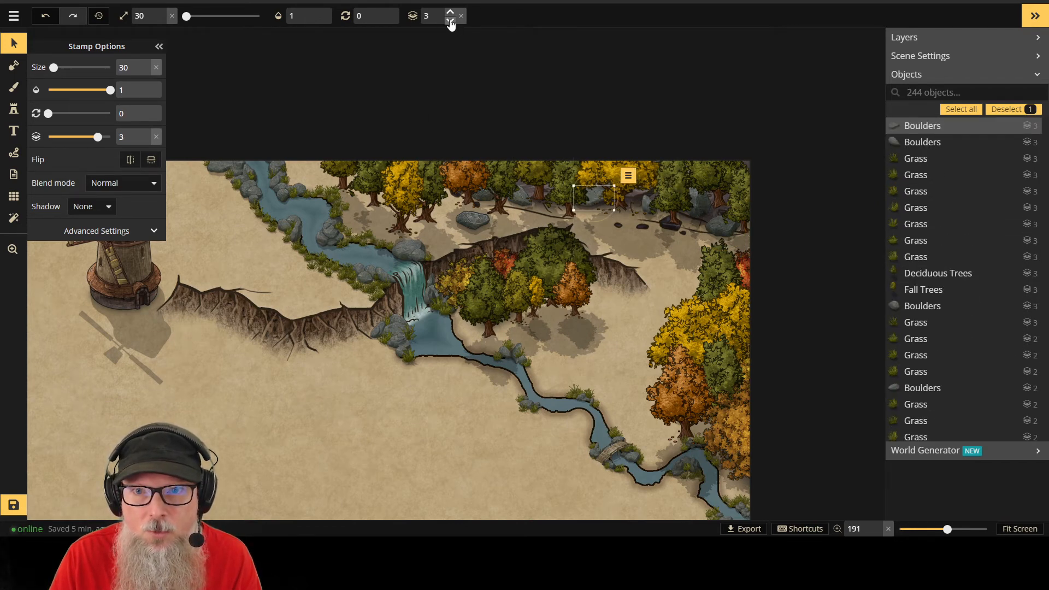
pyautogui.click(512, 189)
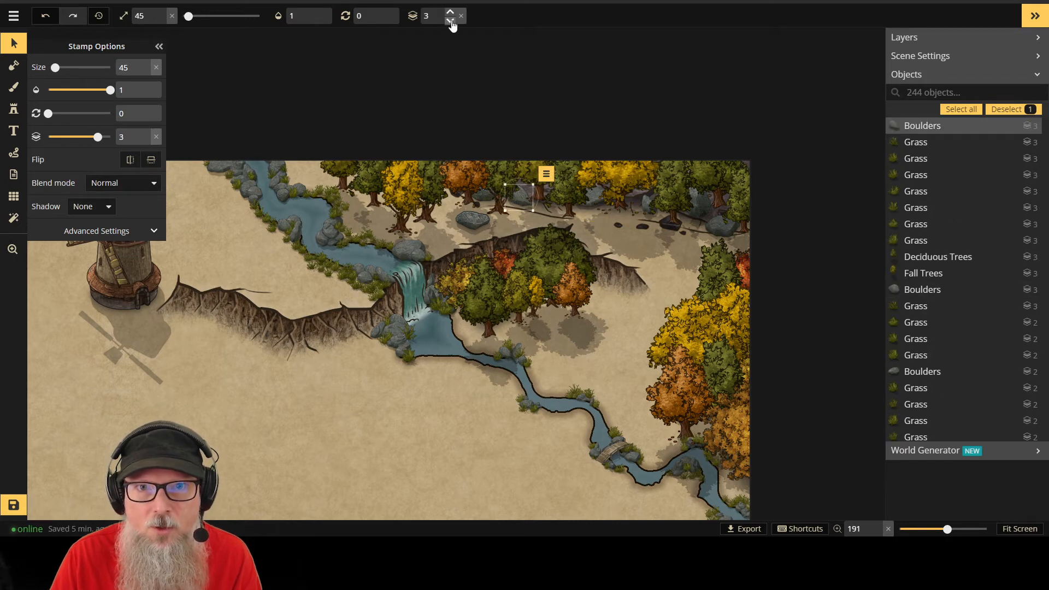
pyautogui.click(490, 192)
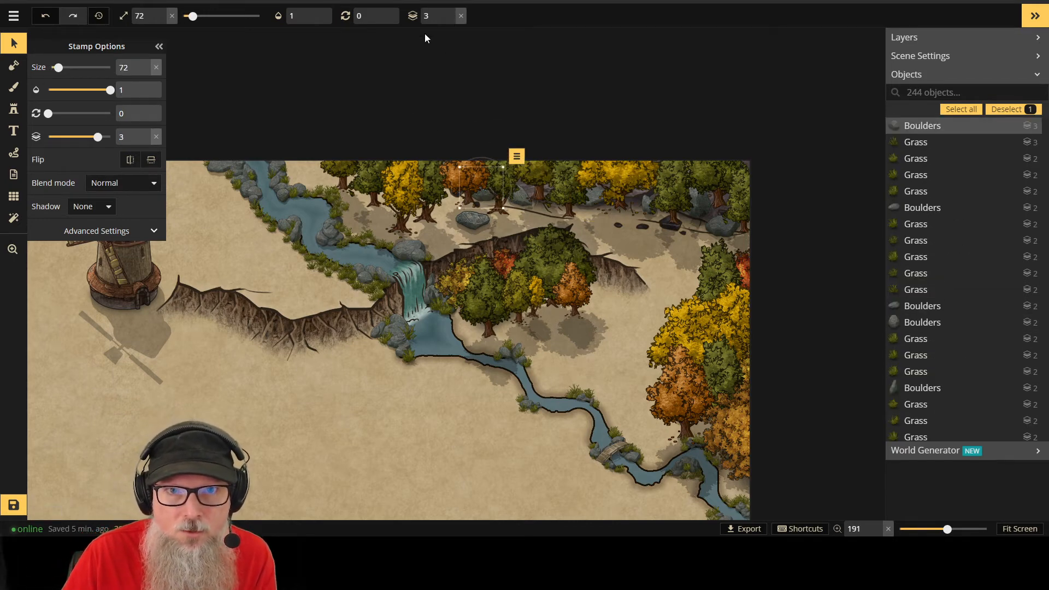
pyautogui.click(450, 21)
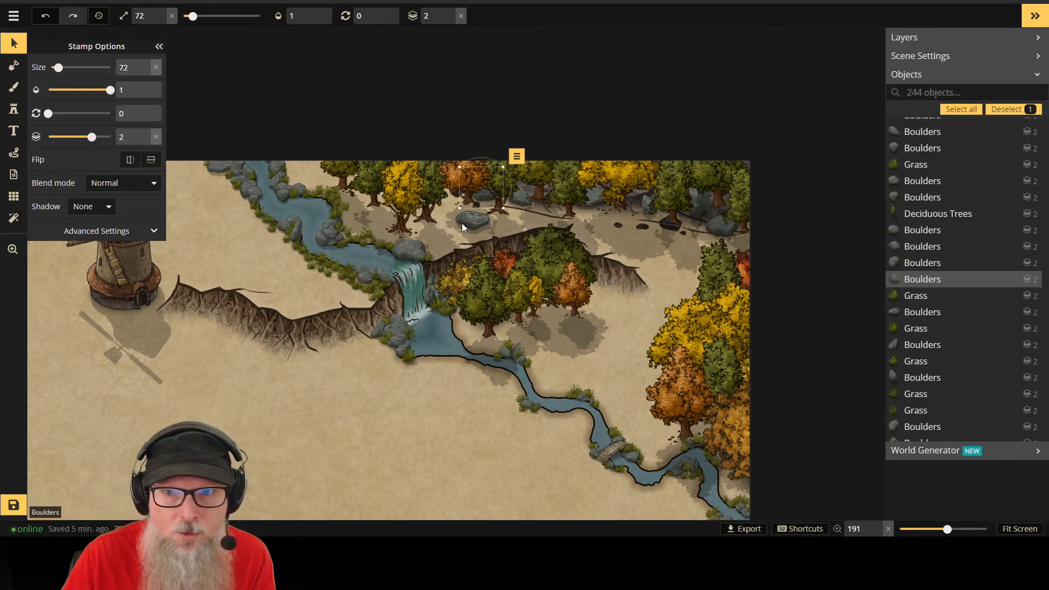
# Step: Stamp three size 68 bushes on layer 2 around the trees in the map's northeast corner
pyautogui.click(13, 112)
pyautogui.click(71, 181)
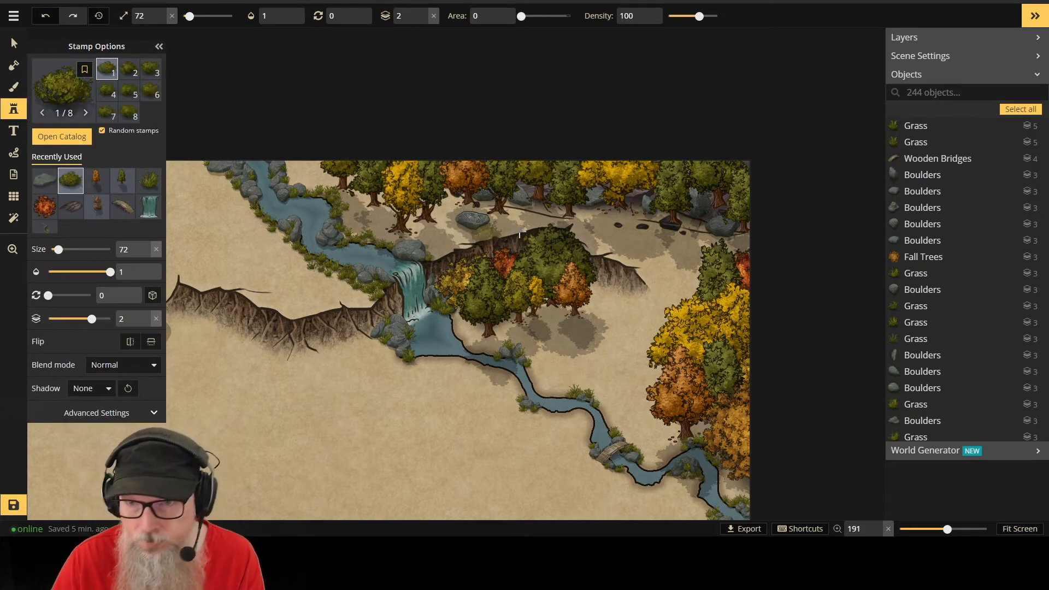
pyautogui.click(702, 218)
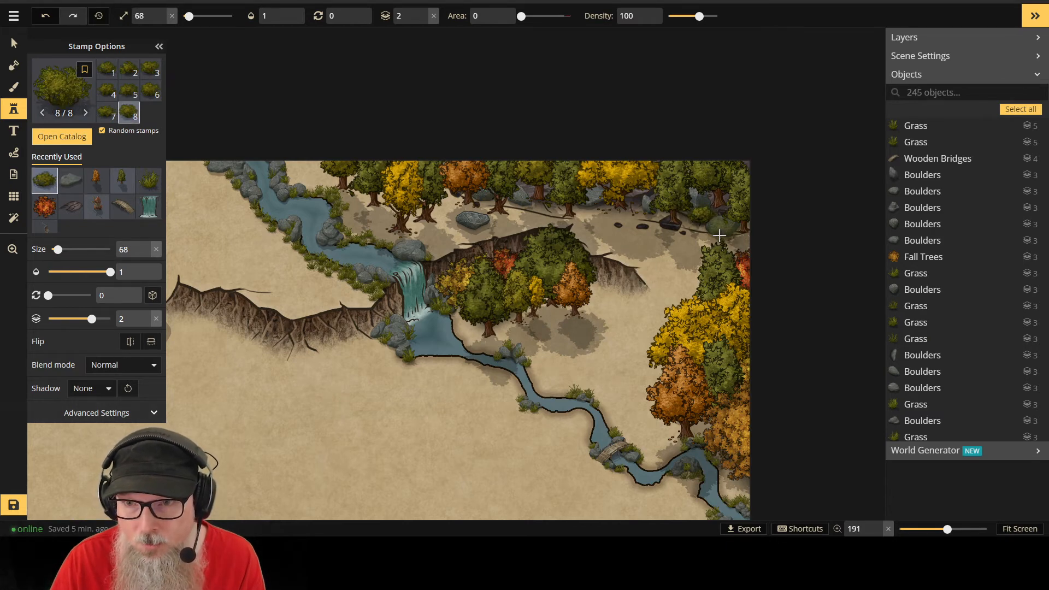
pyautogui.click(709, 331)
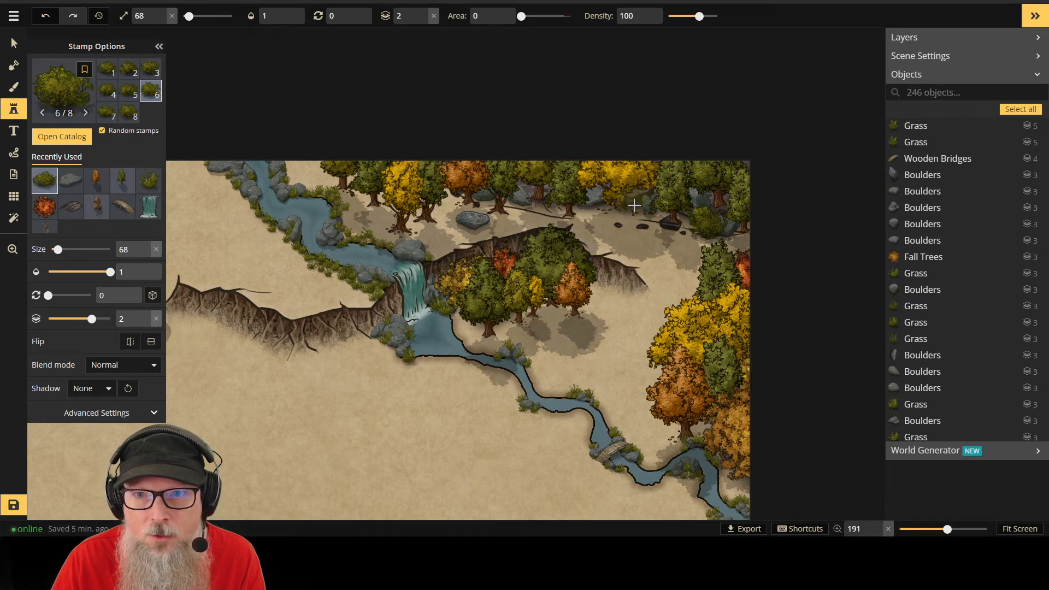
pyautogui.click(644, 322)
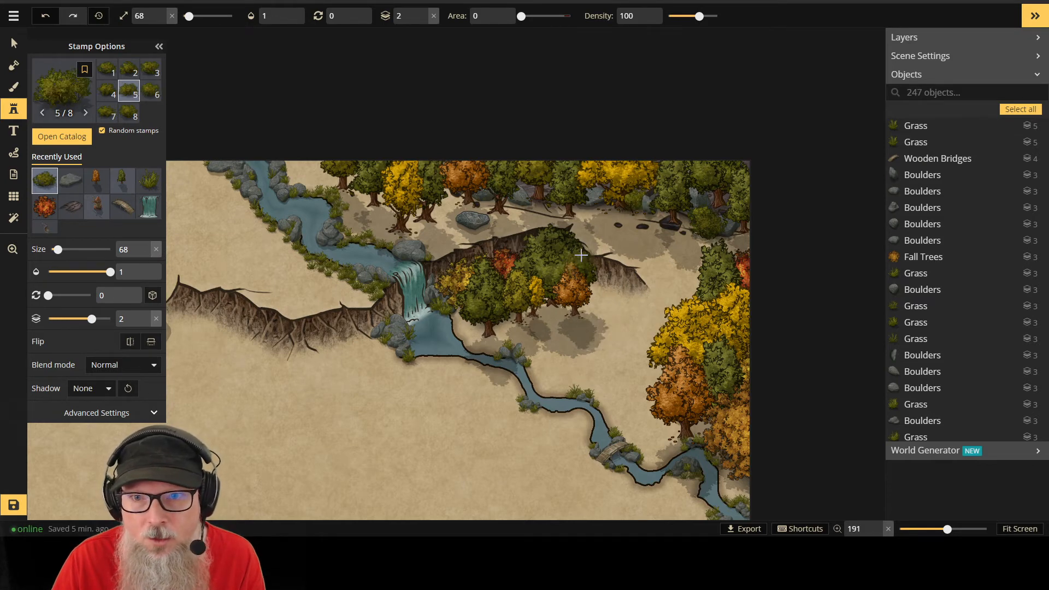
# Step: Reduce the bush size to 48 and stamp three smaller bushes farther west along the northern tree line
pyautogui.scroll(-5, 581, 230)
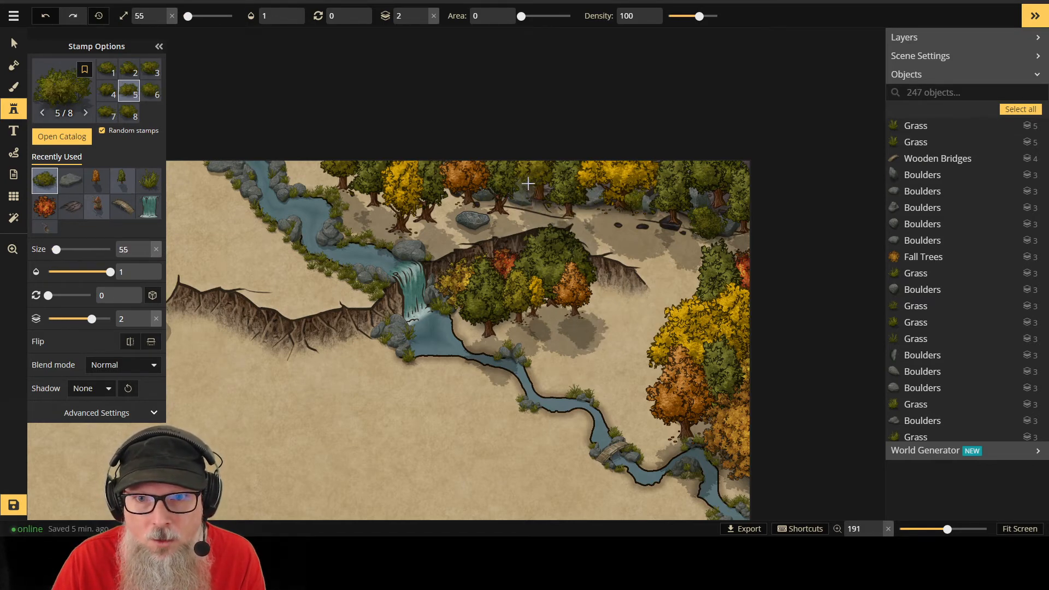
pyautogui.click(570, 284)
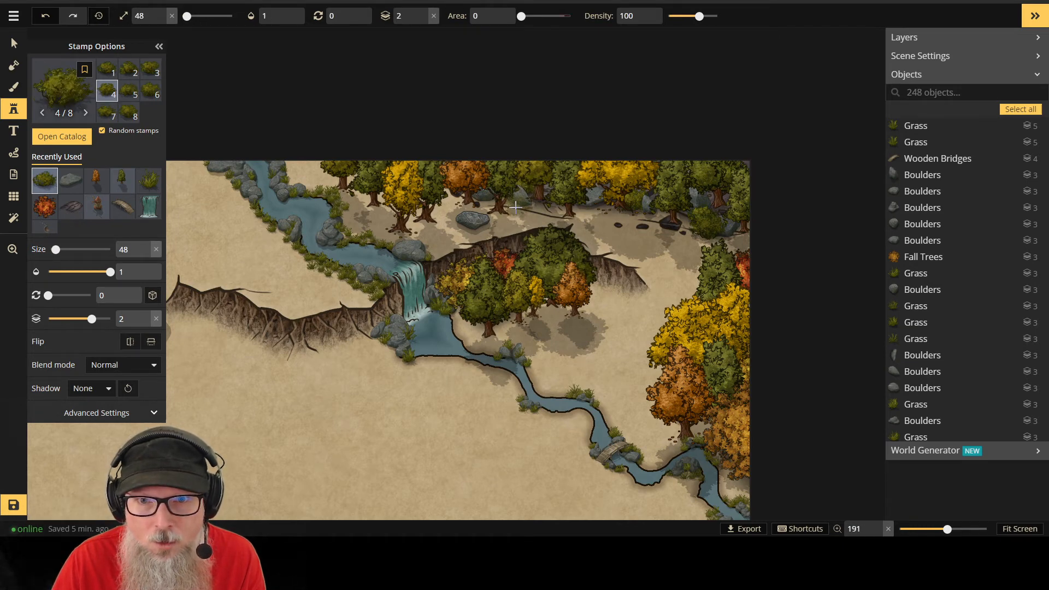
pyautogui.click(480, 291)
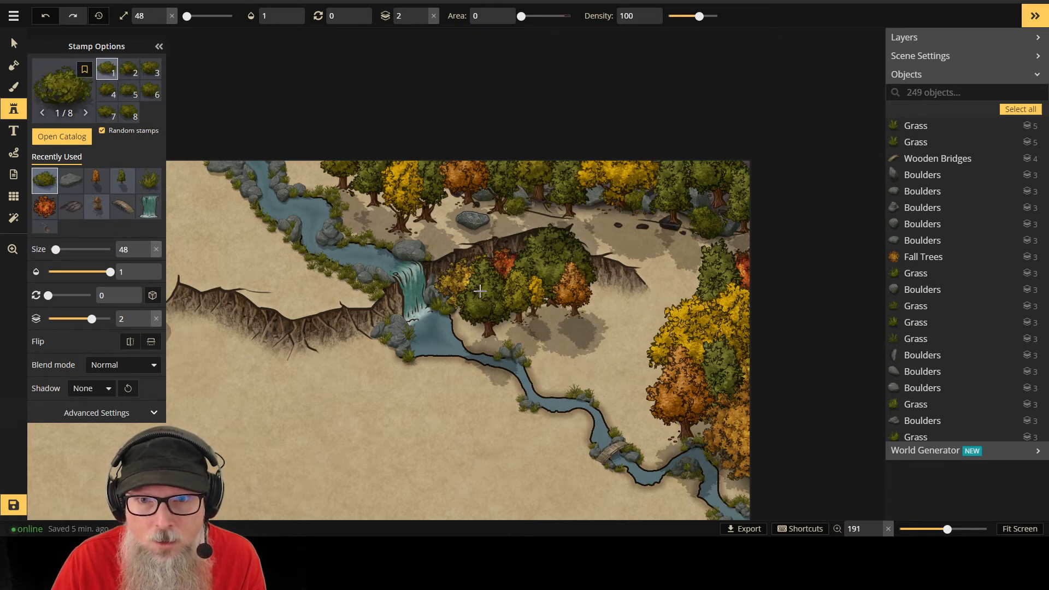
pyautogui.click(526, 207)
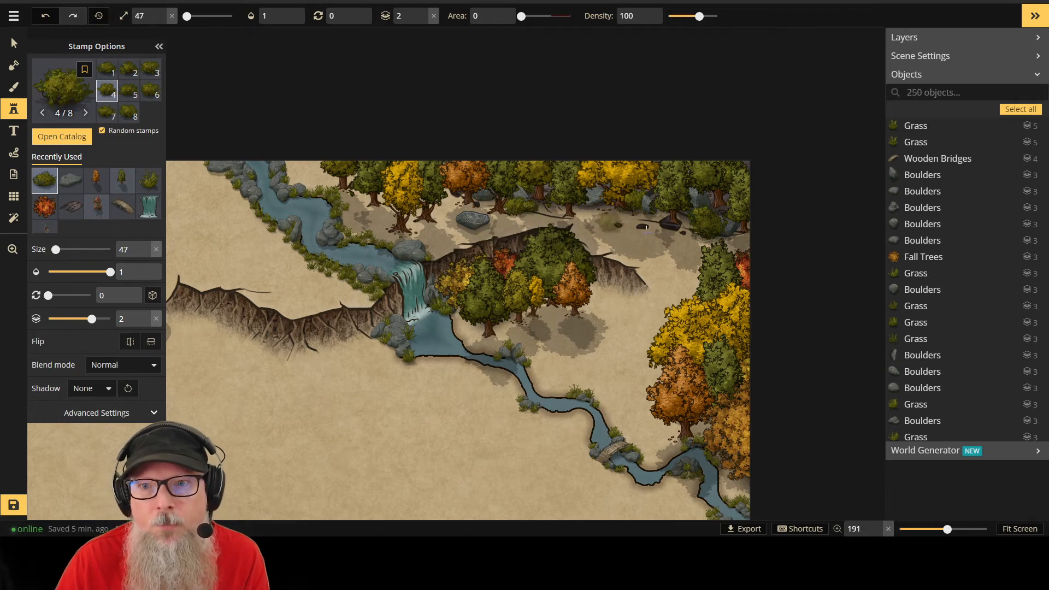
# Step: Stamp more size 47 bushes on layer 2, clustering them around the large boulder on the plateau above the cliff
pyautogui.click(457, 277)
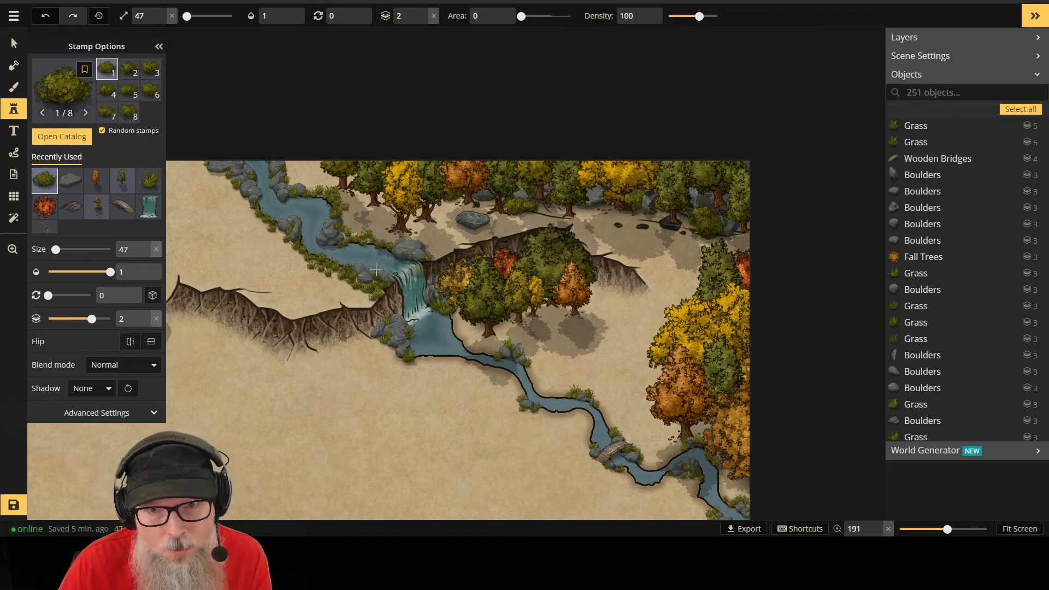
pyautogui.click(486, 234)
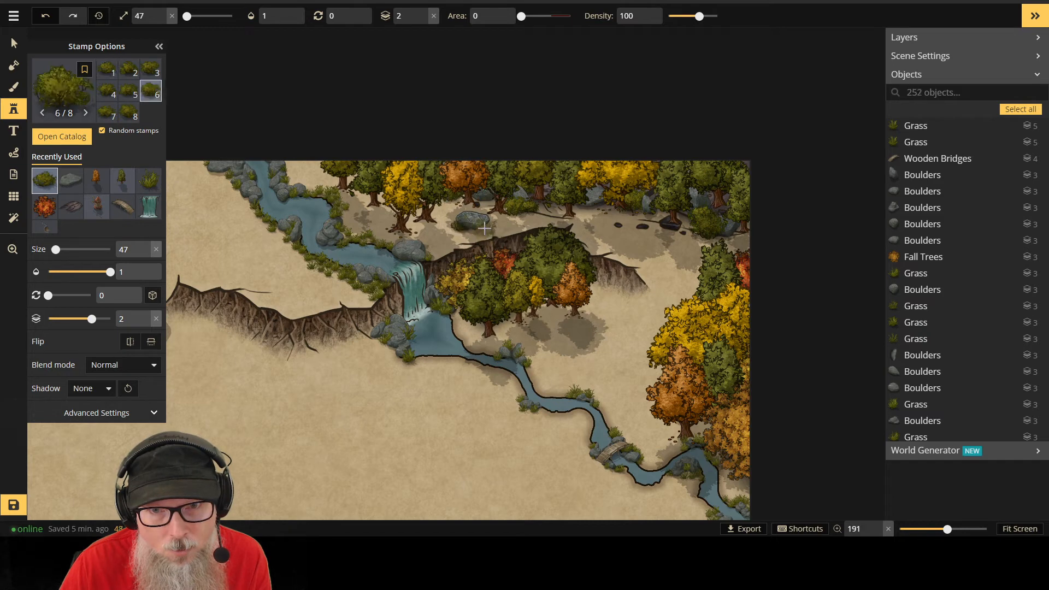
pyautogui.click(471, 228)
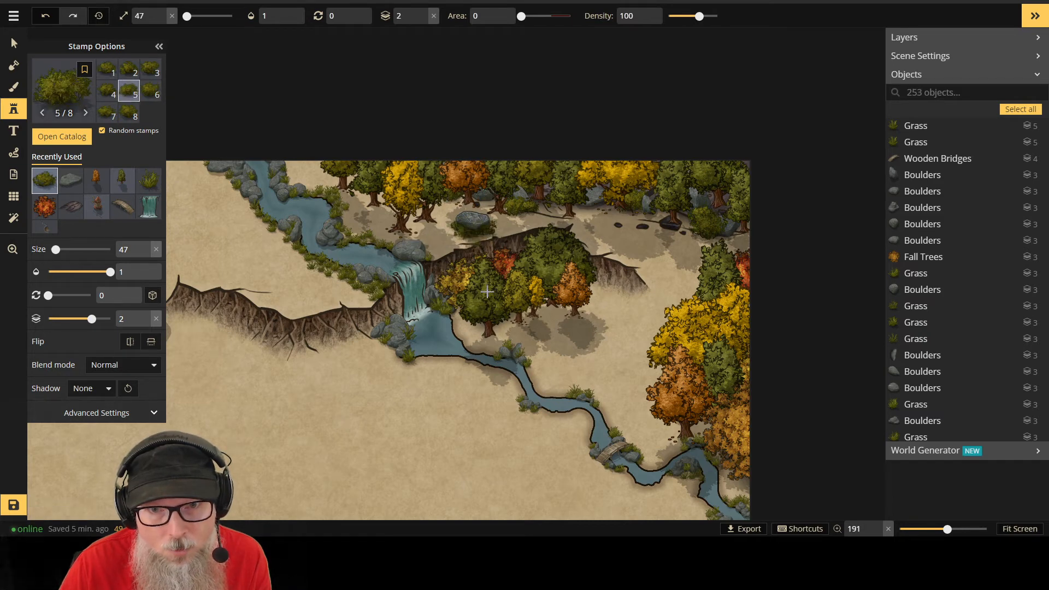
pyautogui.click(470, 225)
# Step: Raise the bush at the plateau boulder's west side to layer 3 and lower the size 72 boulder to layer 1
pyautogui.click(14, 43)
pyautogui.click(469, 223)
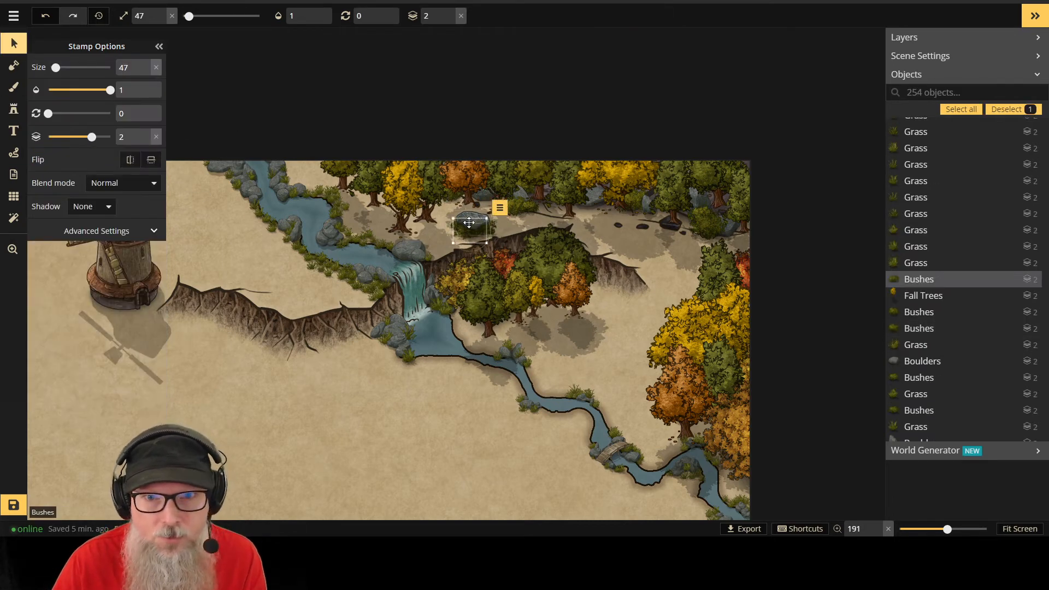
pyautogui.click(441, 216)
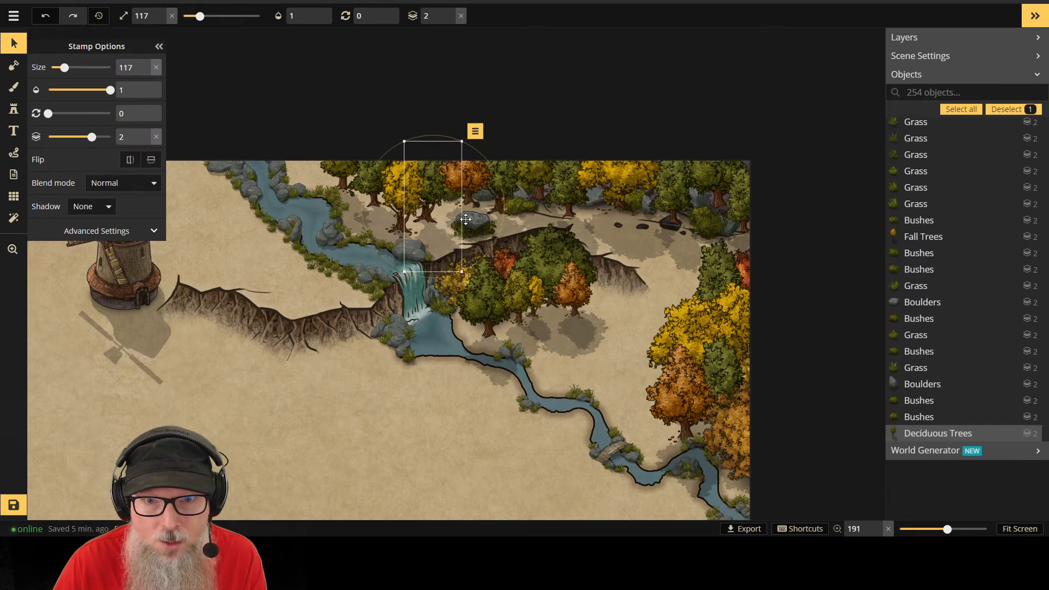
pyautogui.click(465, 219)
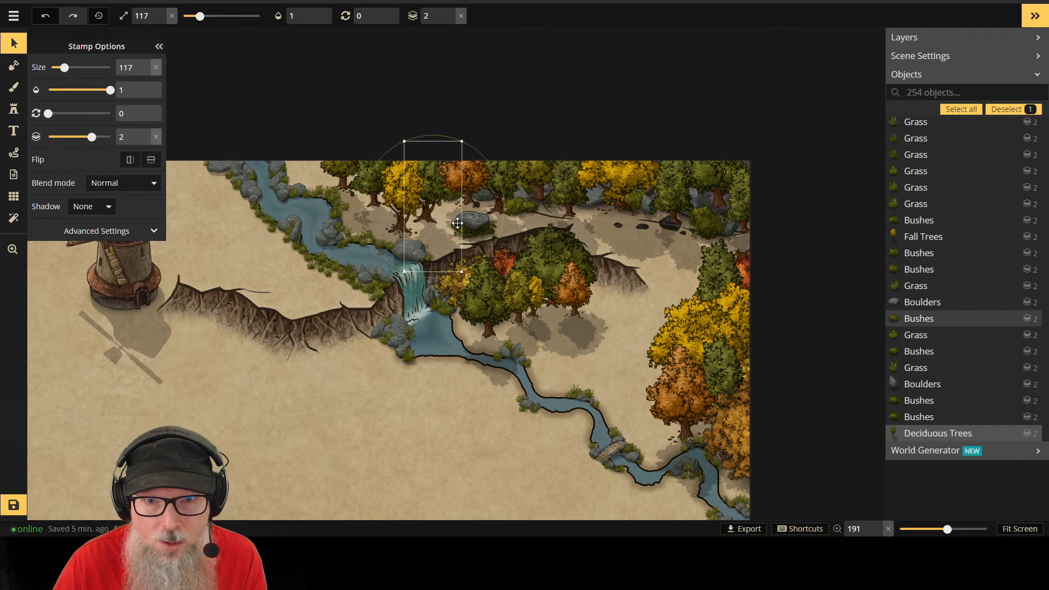
pyautogui.click(451, 12)
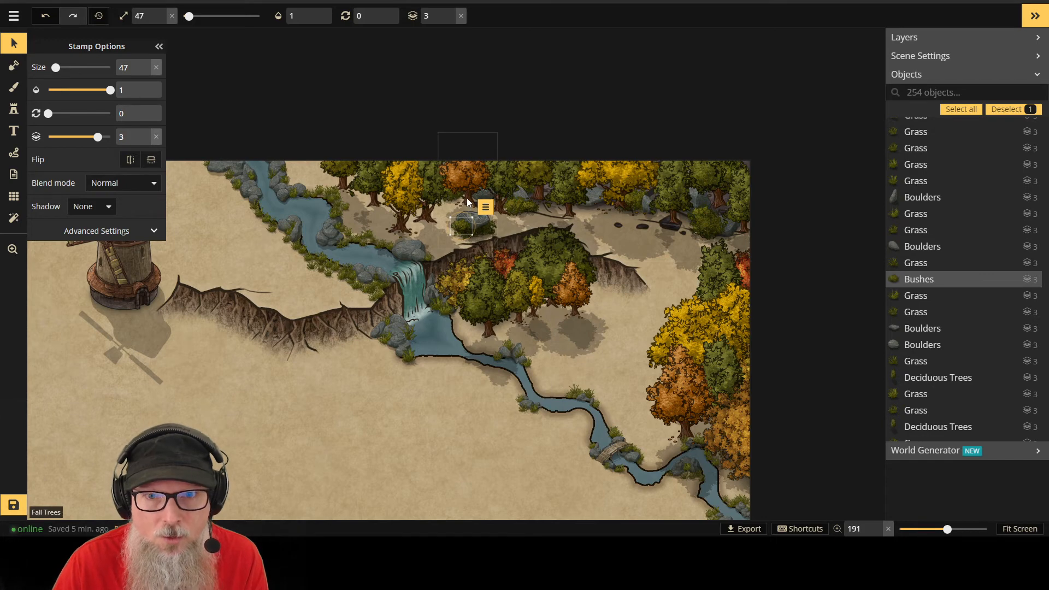
pyautogui.click(473, 213)
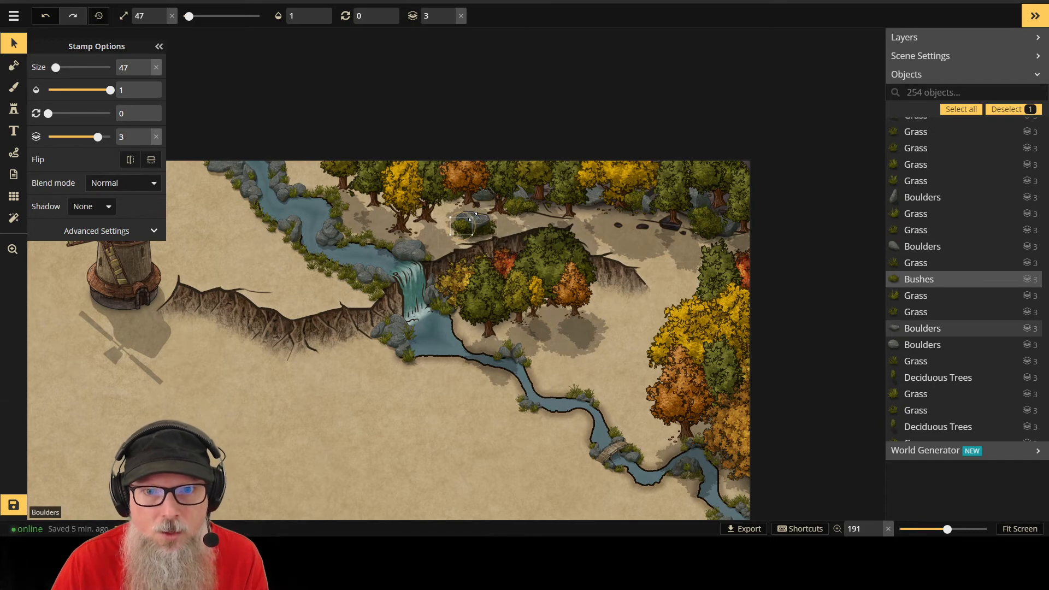
pyautogui.click(450, 20)
pyautogui.click(451, 20)
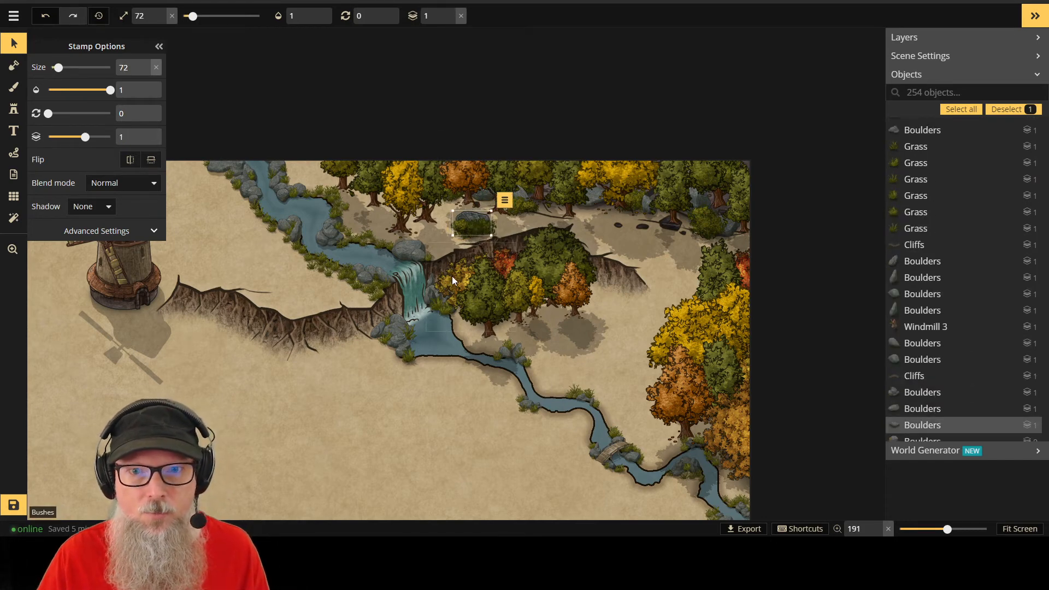
# Step: Raise the two remaining size 47 bushes in front of the plateau boulder to layer 3
pyautogui.click(485, 230)
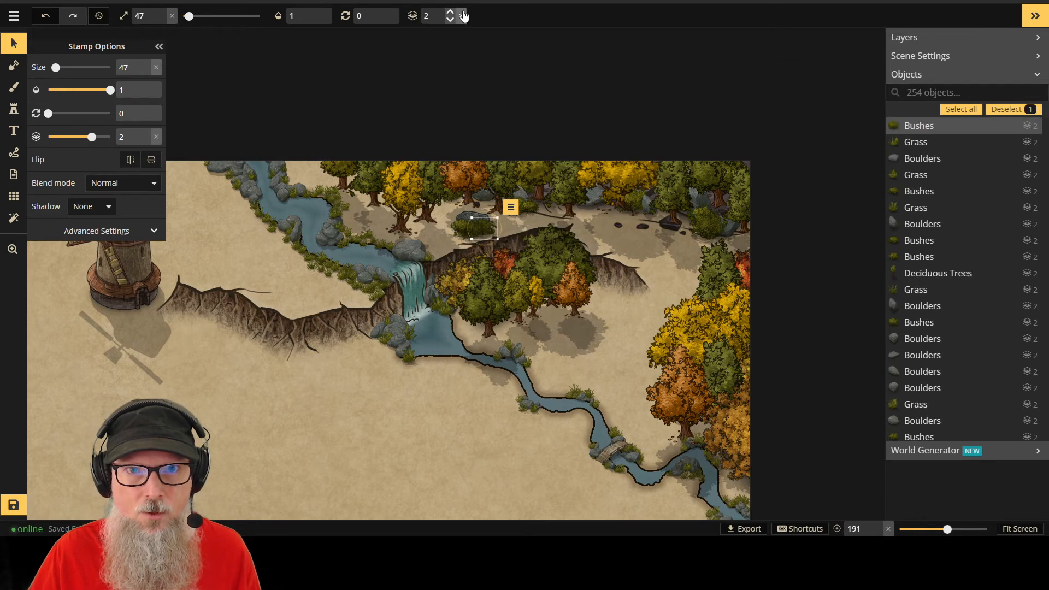
pyautogui.click(452, 12)
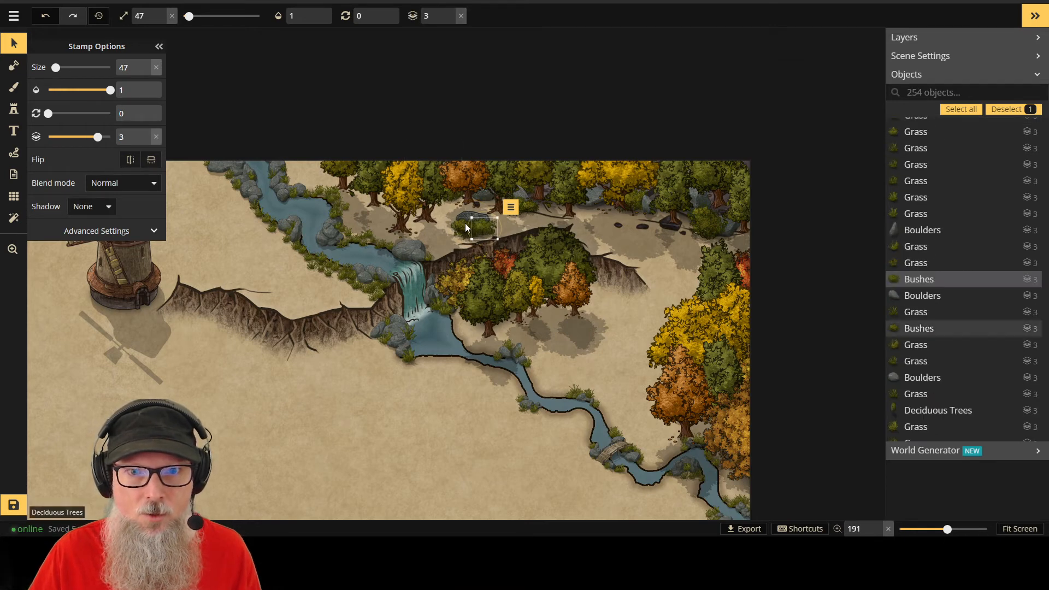
pyautogui.click(469, 239)
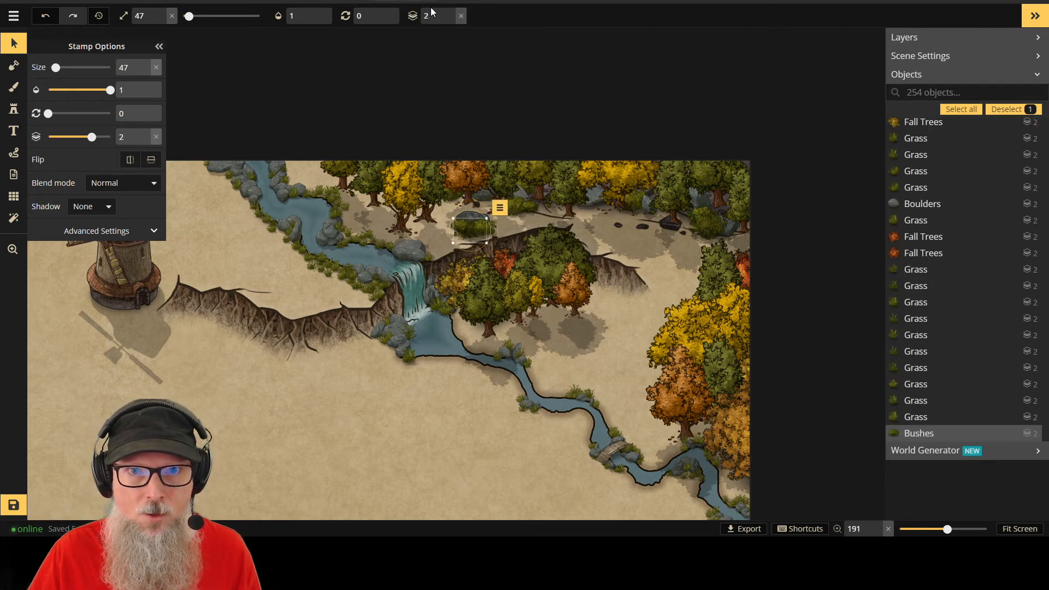
pyautogui.click(451, 13)
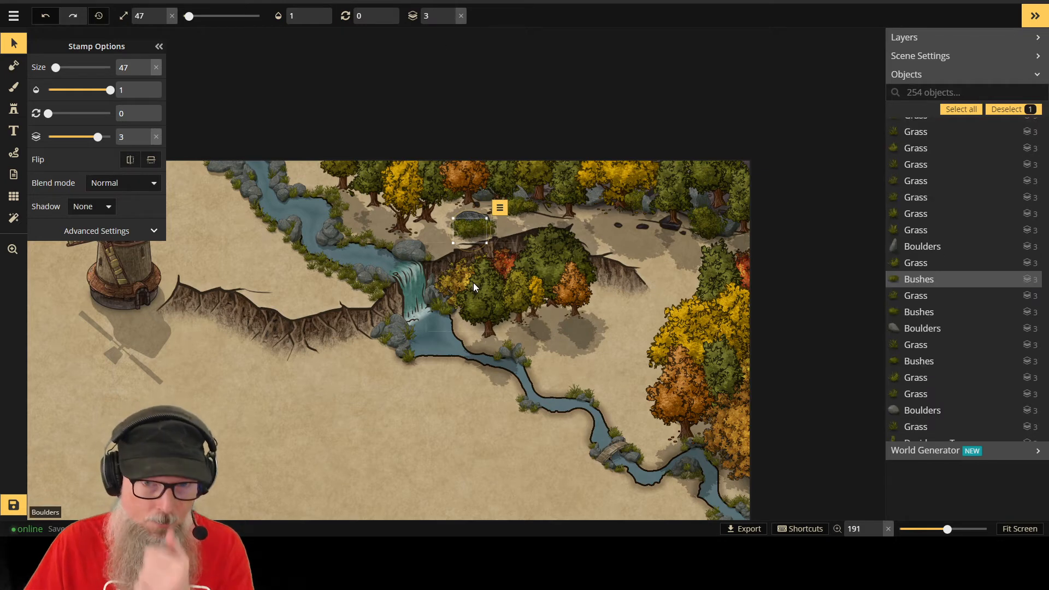
# Step: Stamp three size 34 bushes on layer 3, around the dark eastern rock and below the yellow fall tree
pyautogui.click(14, 109)
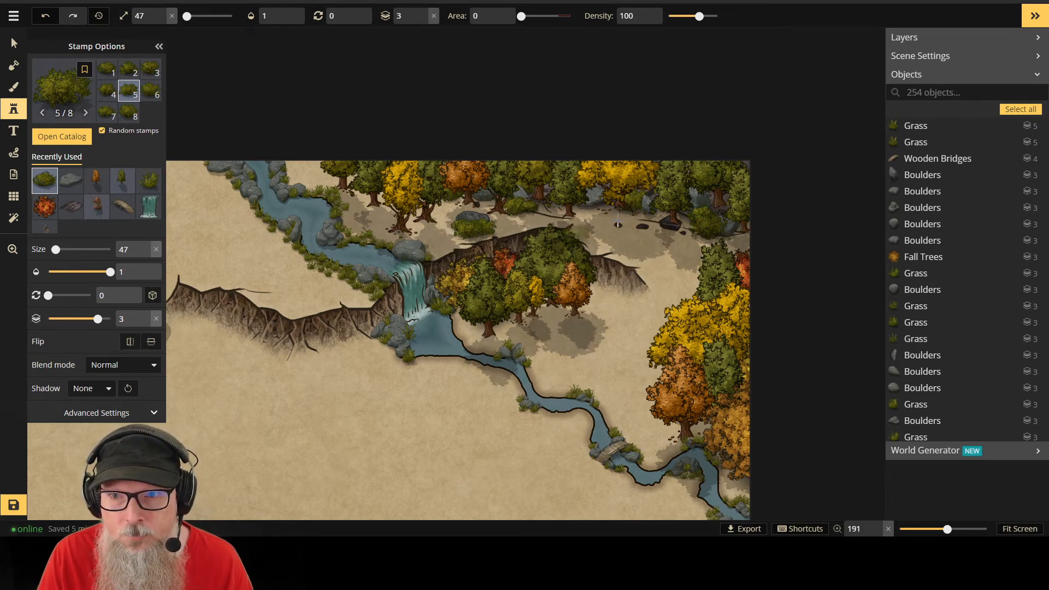
pyautogui.scroll(-1, 666, 224)
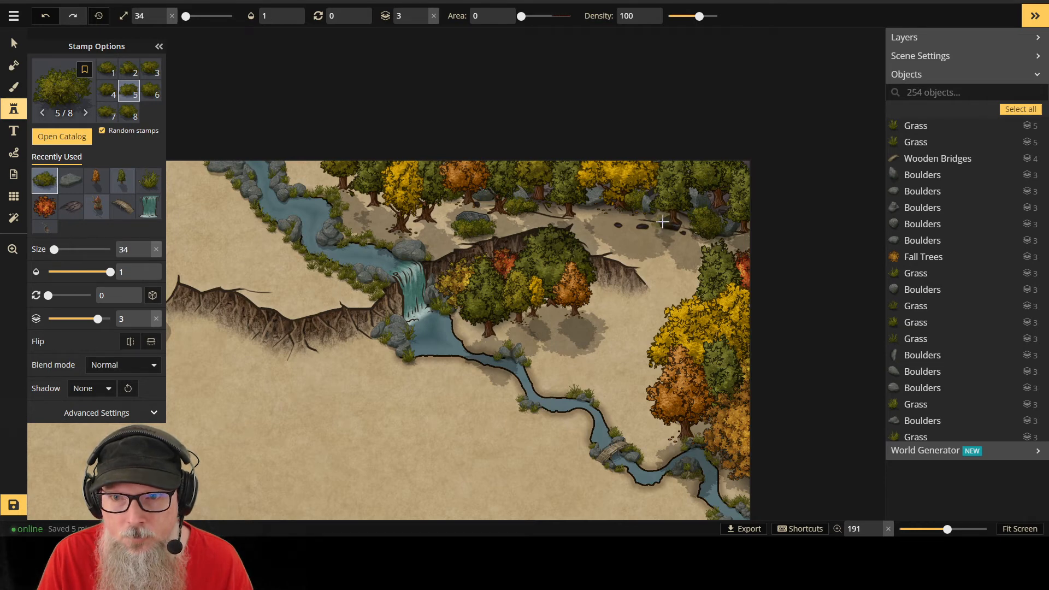
pyautogui.click(667, 229)
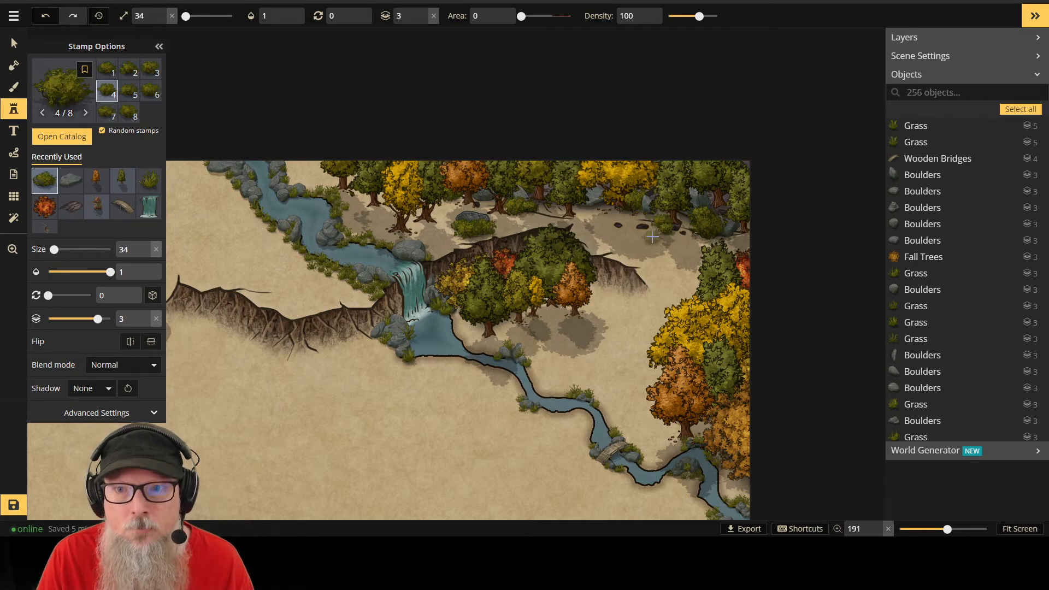
pyautogui.click(609, 212)
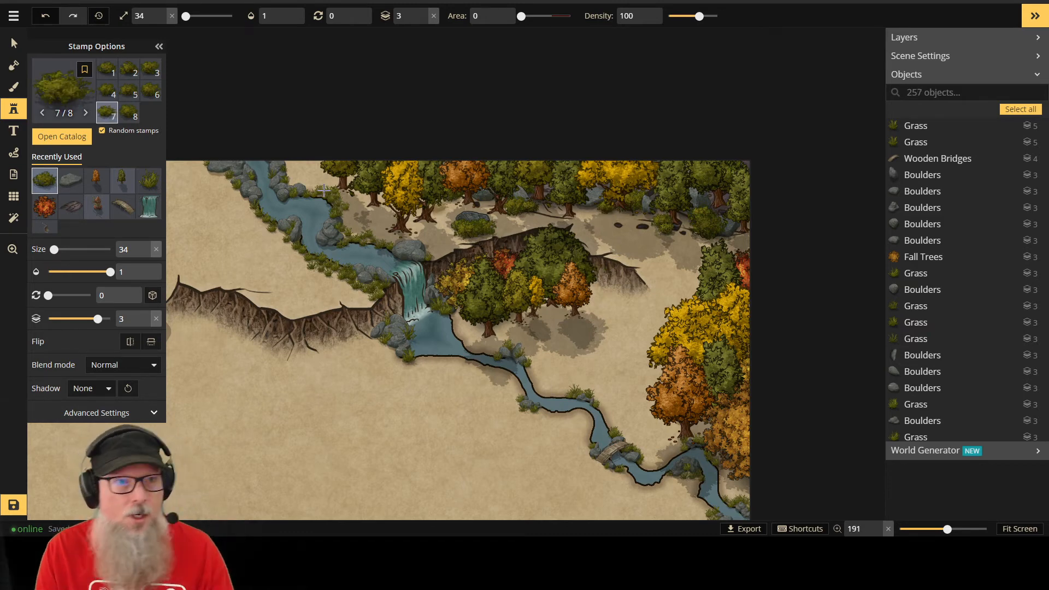
# Step: Stamp size 45 grass tufts on layer 3 along the northern tree line, from the eastern map edge westward past the yellow fall tree
pyautogui.click(139, 184)
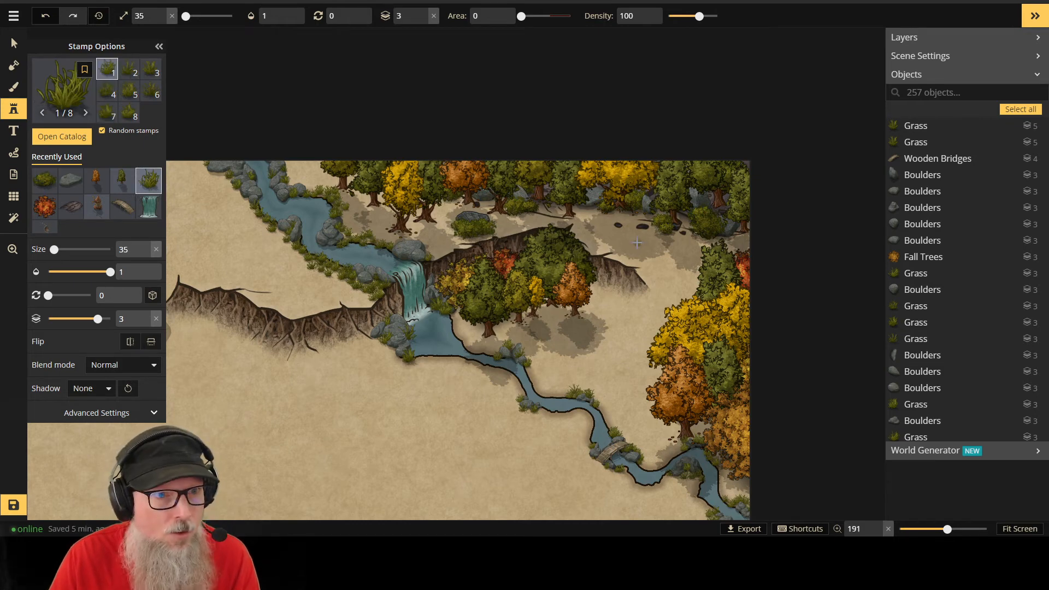
pyautogui.click(735, 235)
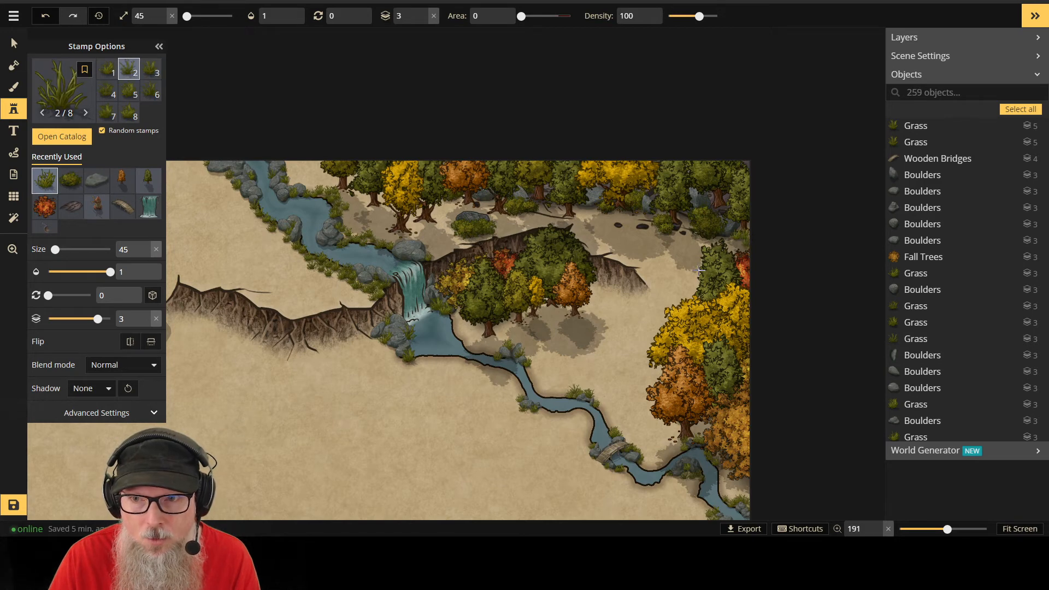
pyautogui.click(735, 235)
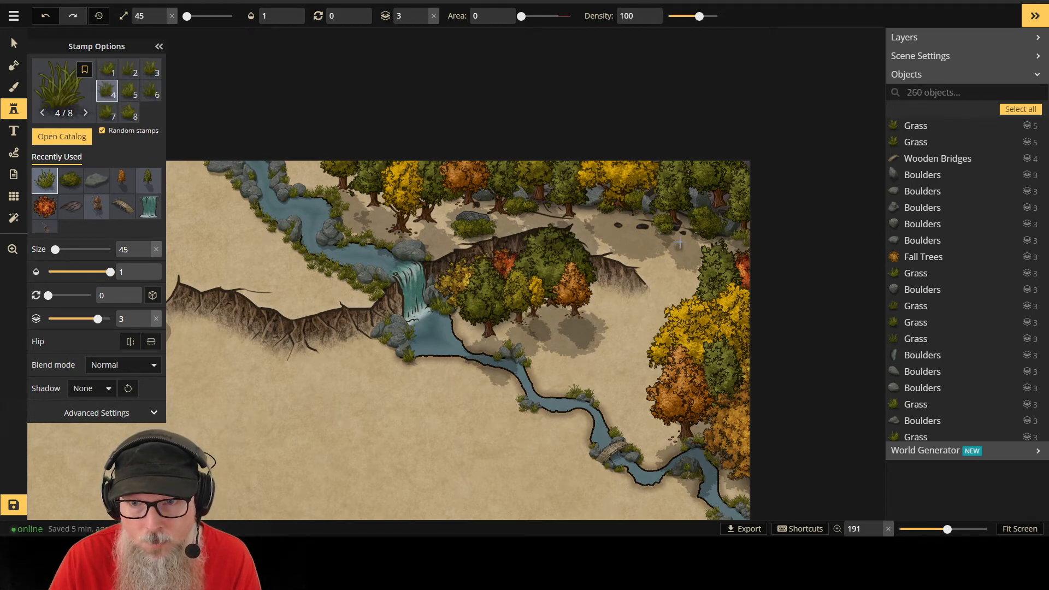
pyautogui.click(673, 210)
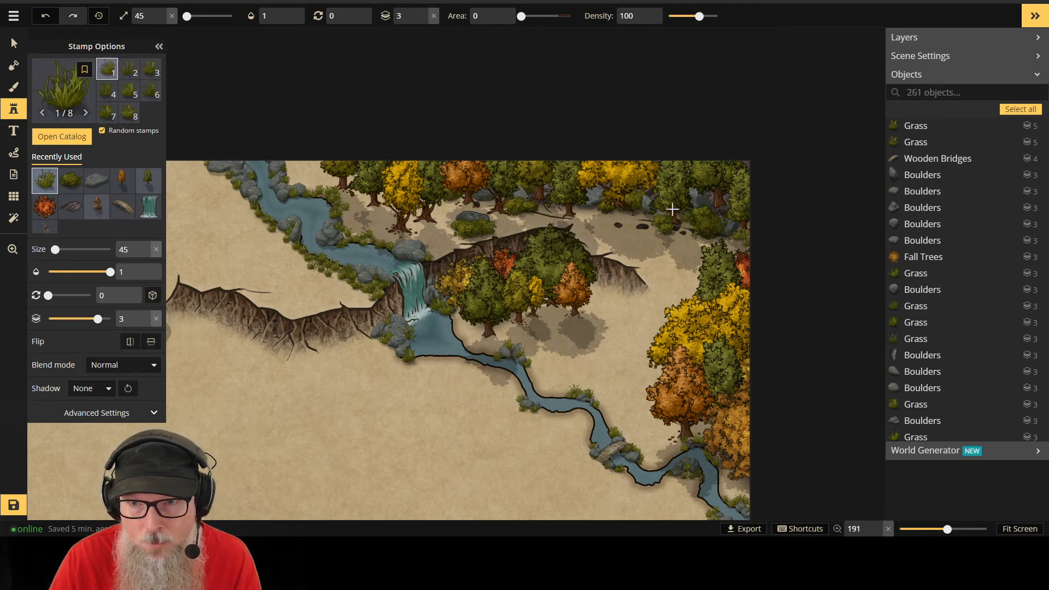
pyautogui.click(670, 212)
pyautogui.click(614, 223)
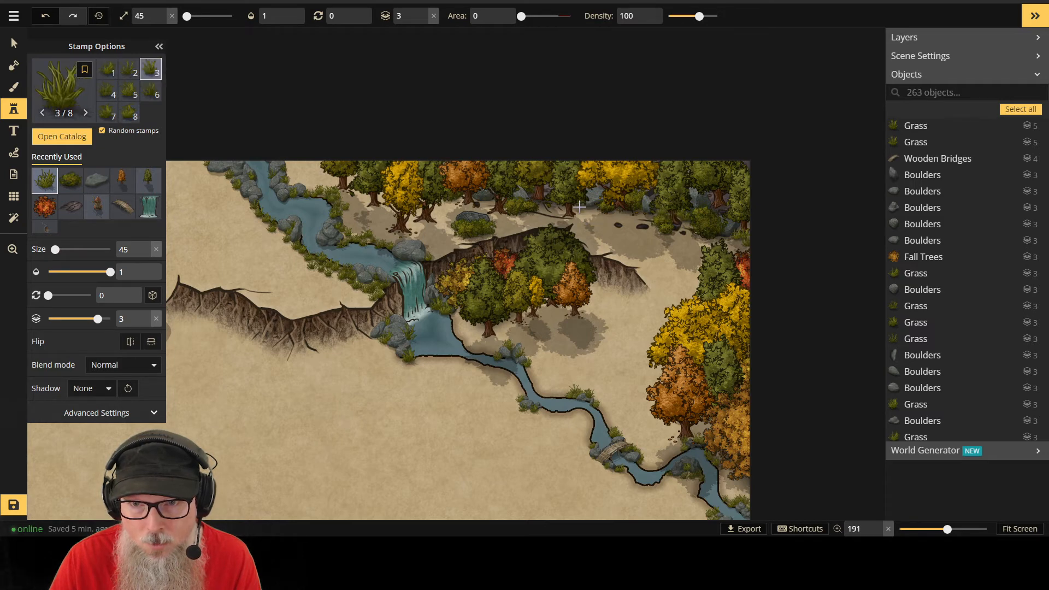
pyautogui.click(582, 208)
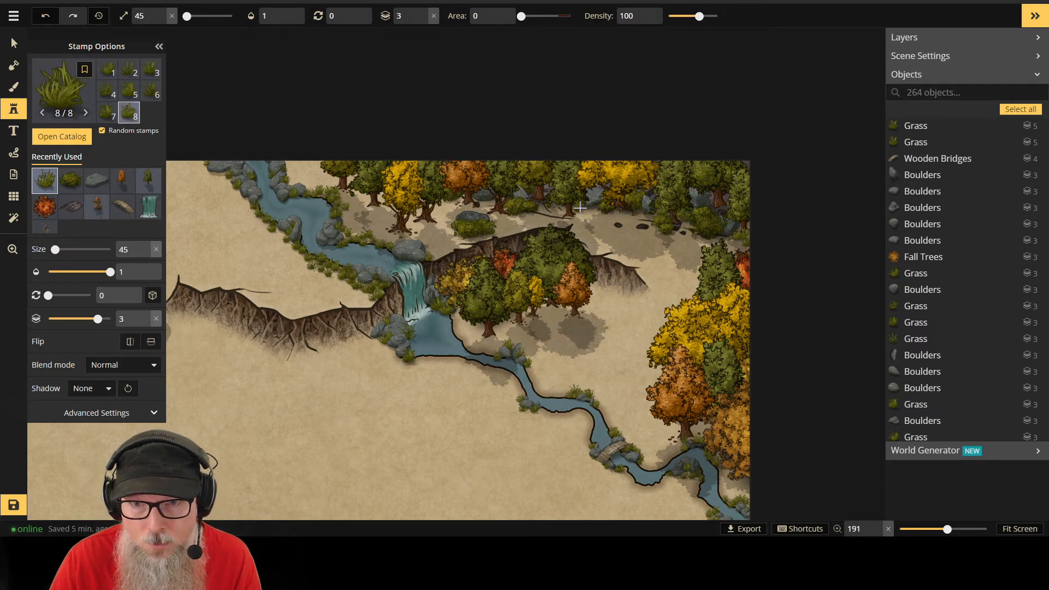
pyautogui.click(590, 228)
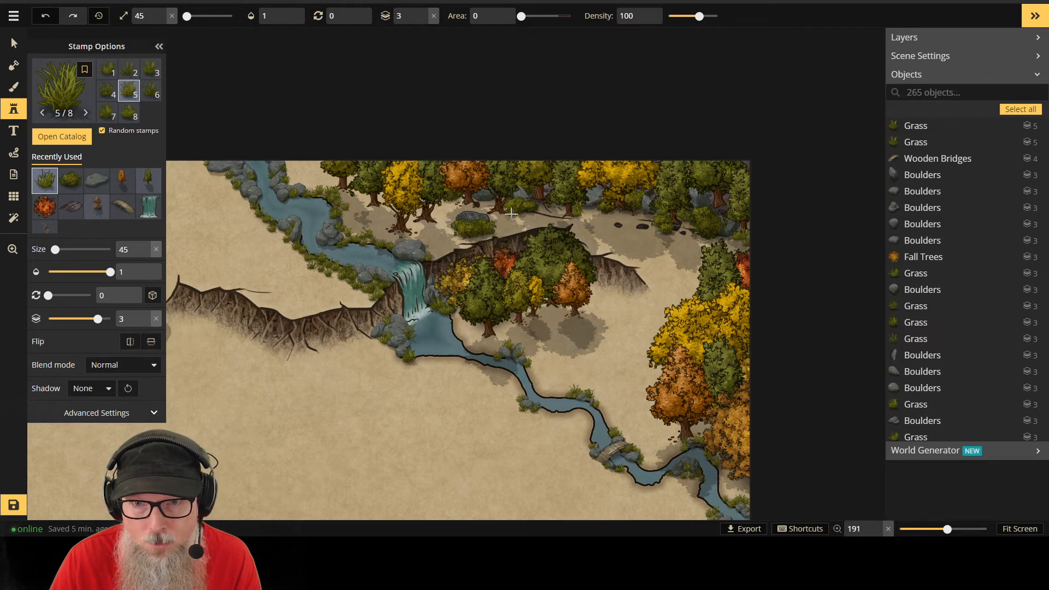
# Step: Lower the grass tuft just west of the yellow fall tree to layer 2 and return to stamping grass
pyautogui.click(15, 45)
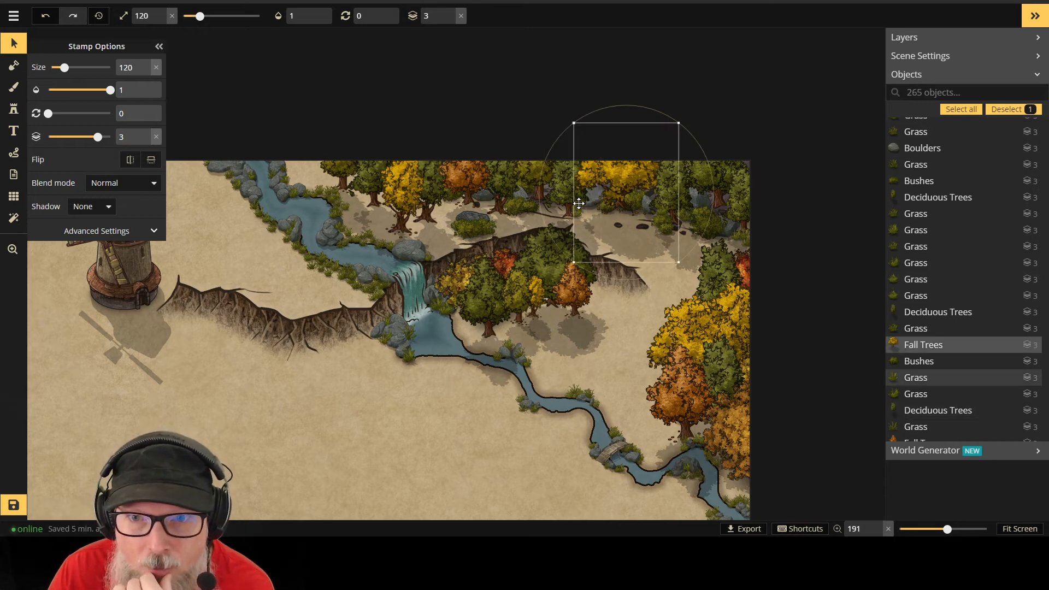
pyautogui.click(450, 21)
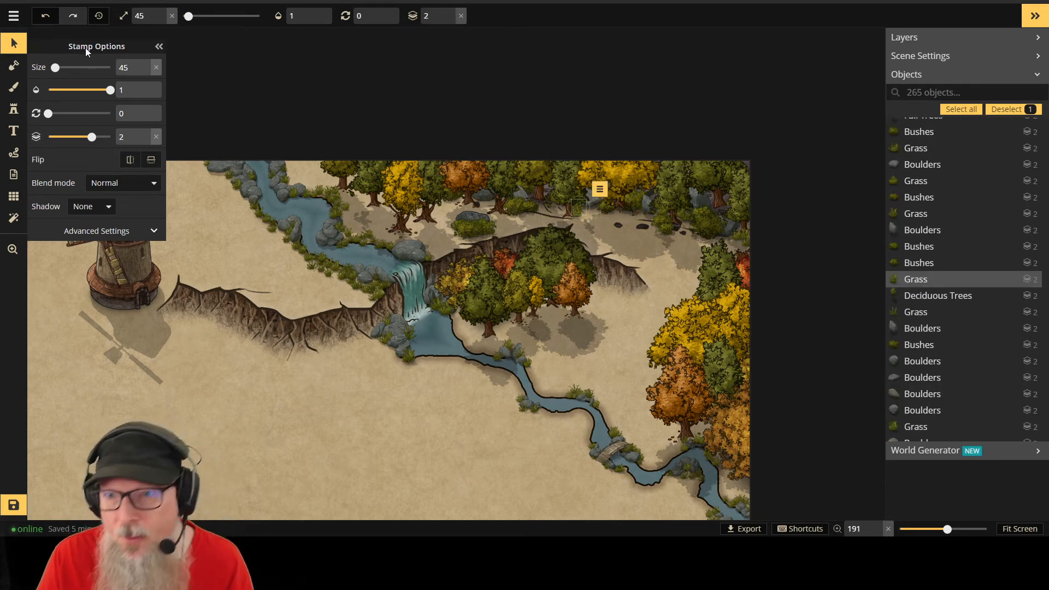
pyautogui.click(14, 110)
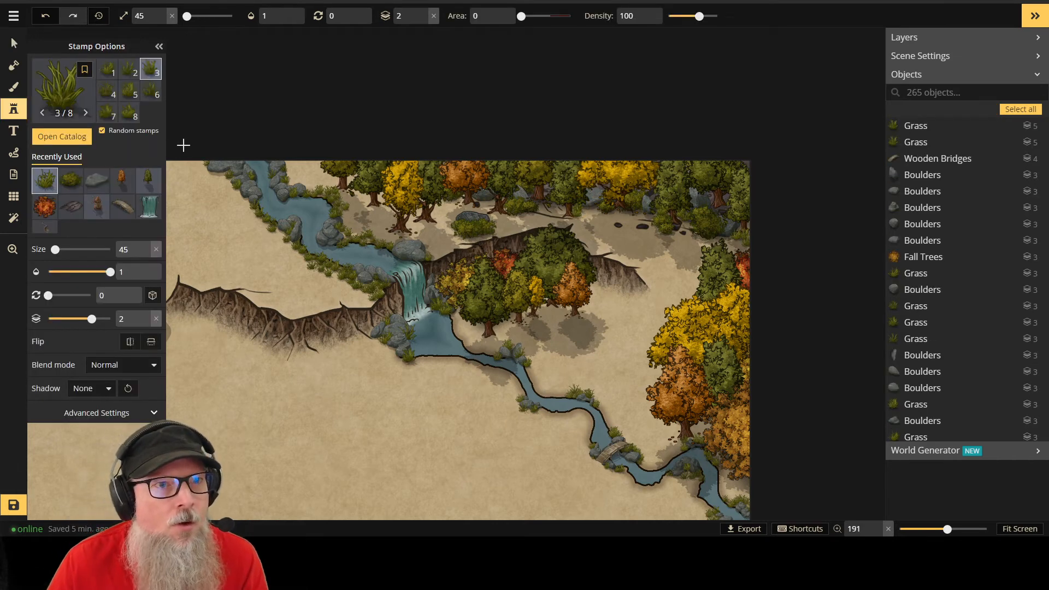
# Step: Stamp more size 45 grass tufts on layer 2 along the northern tree line and around the plateau boulder
pyautogui.click(495, 210)
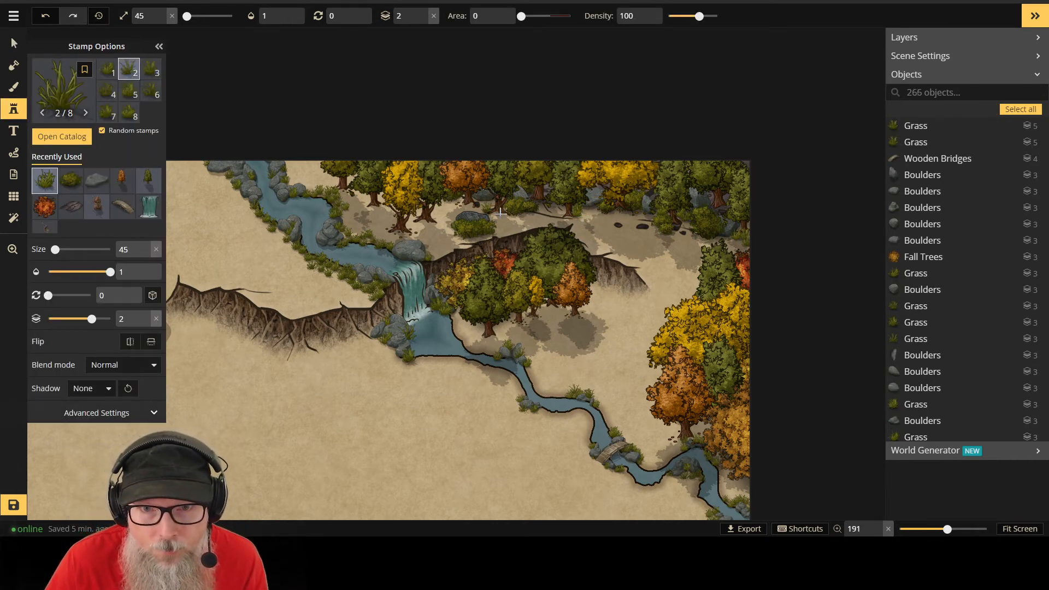
pyautogui.click(584, 206)
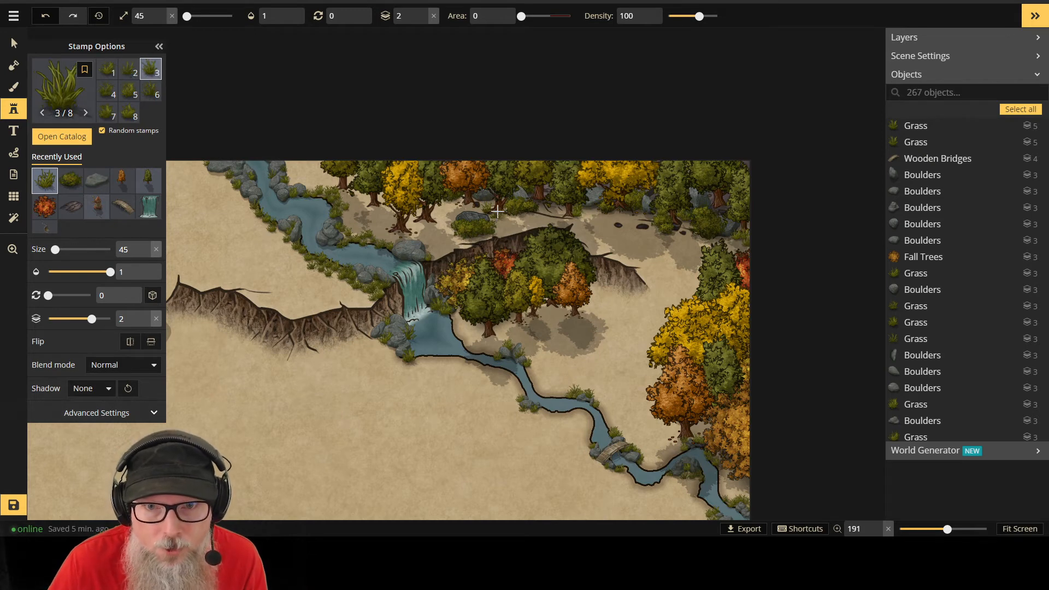
pyautogui.click(472, 223)
pyautogui.click(400, 236)
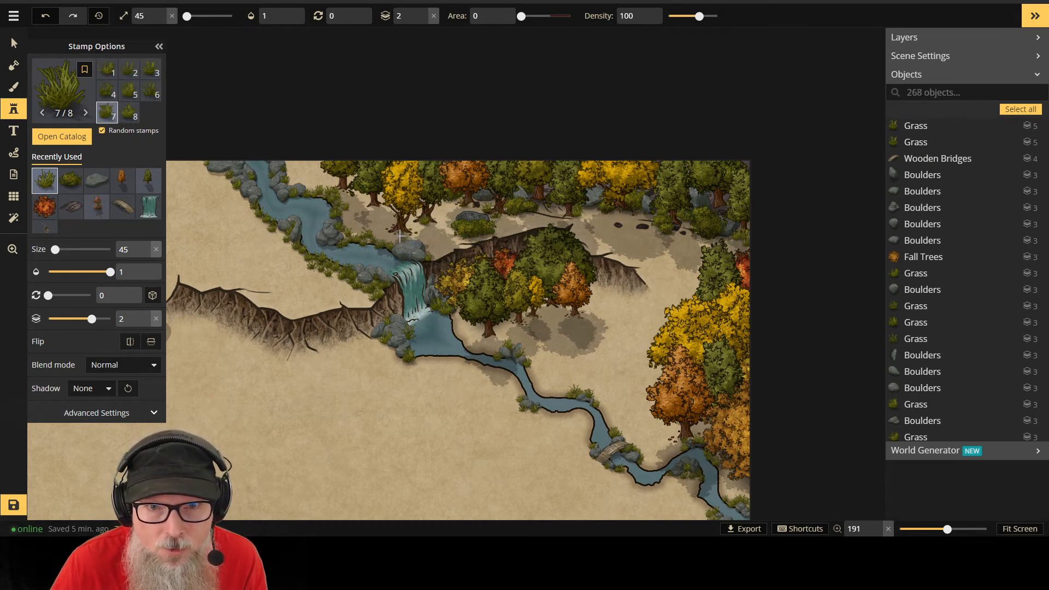
pyautogui.click(406, 231)
pyautogui.click(481, 227)
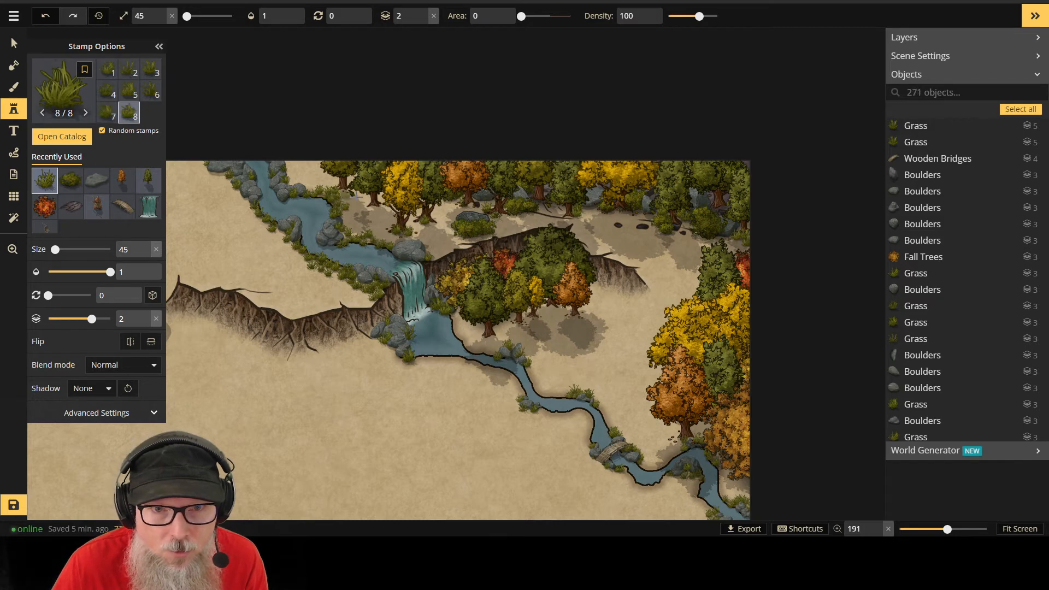
pyautogui.click(486, 268)
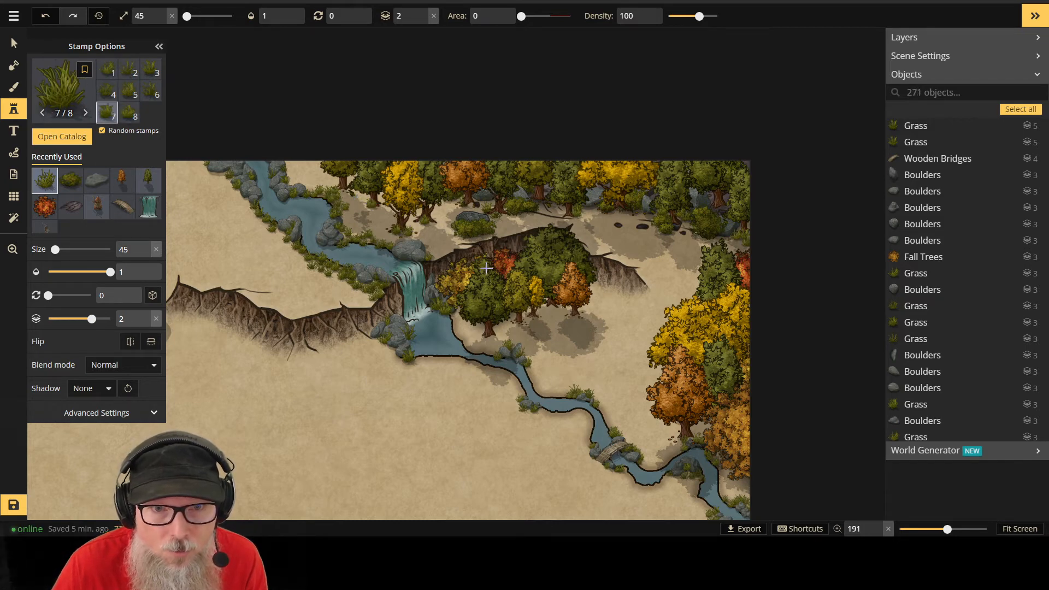
pyautogui.click(430, 195)
# Step: Raise the grass tuft below the northern orange tree to layer 3 and save the map
pyautogui.press('v')
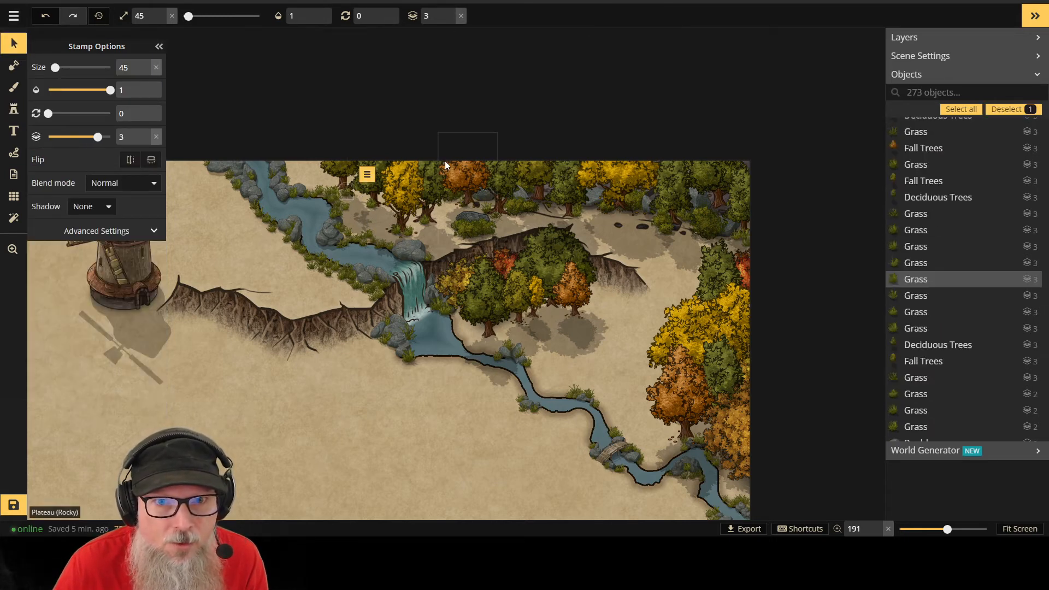
pyautogui.click(464, 201)
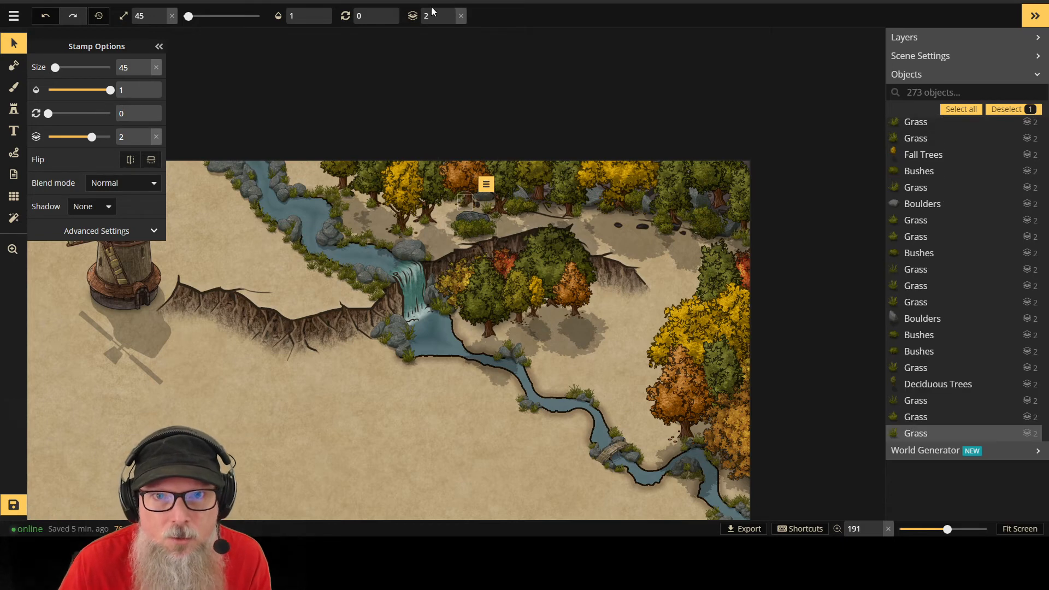
pyautogui.click(451, 15)
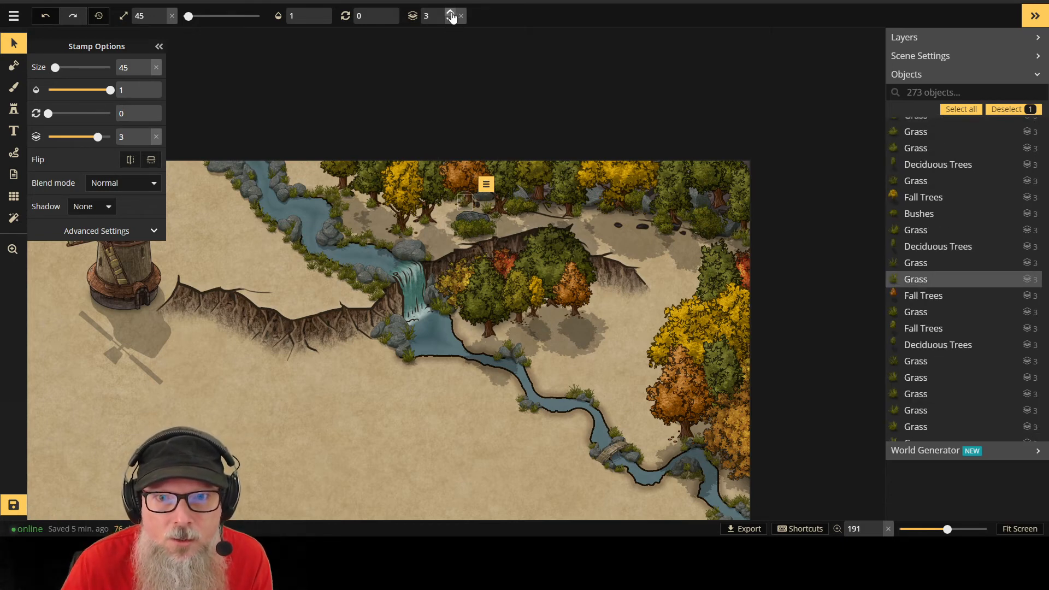
pyautogui.click(499, 220)
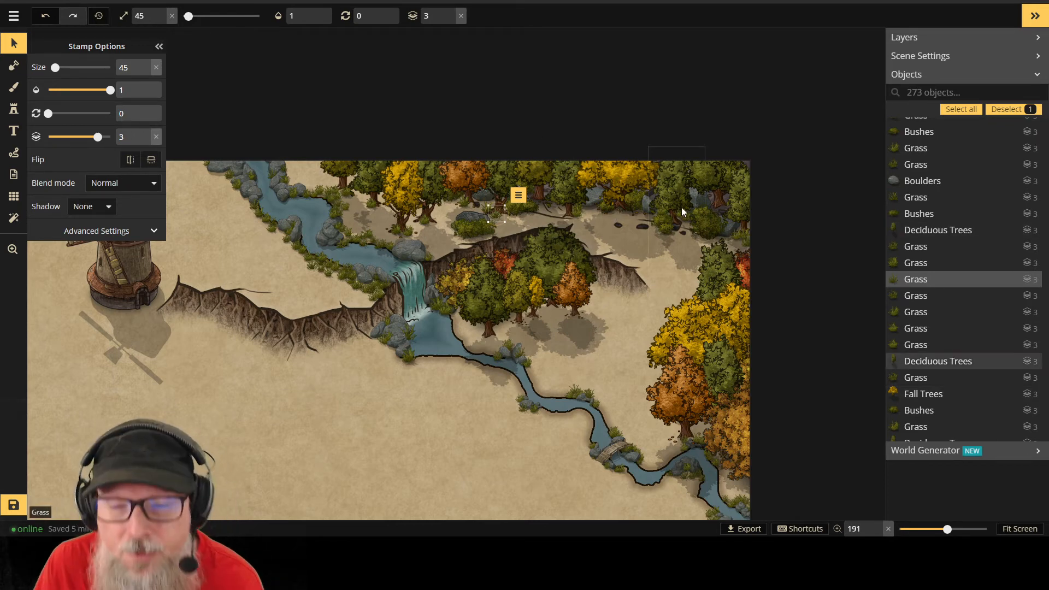
pyautogui.scroll(-3, 681, 208)
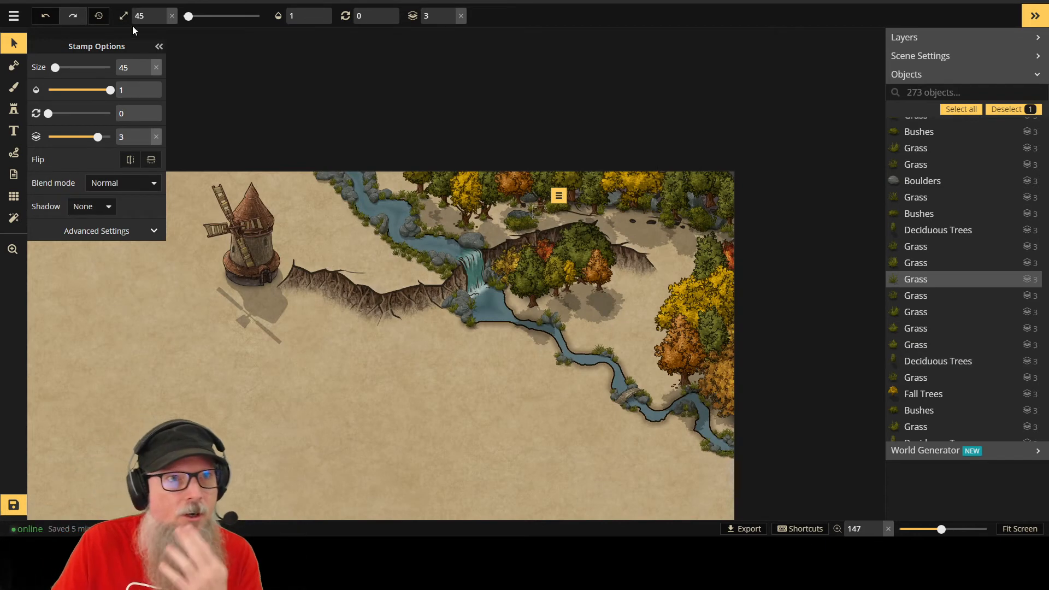
pyautogui.click(24, 508)
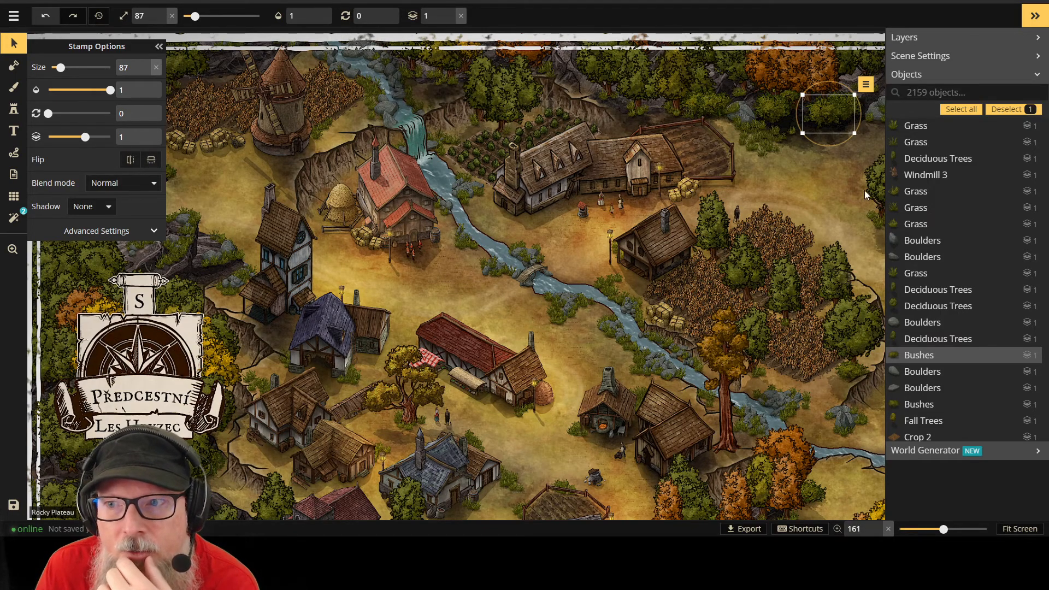
# Step: View the whole finished village map and inspect which crop stamps form the fields beside the manor and windmill
pyautogui.click(1020, 529)
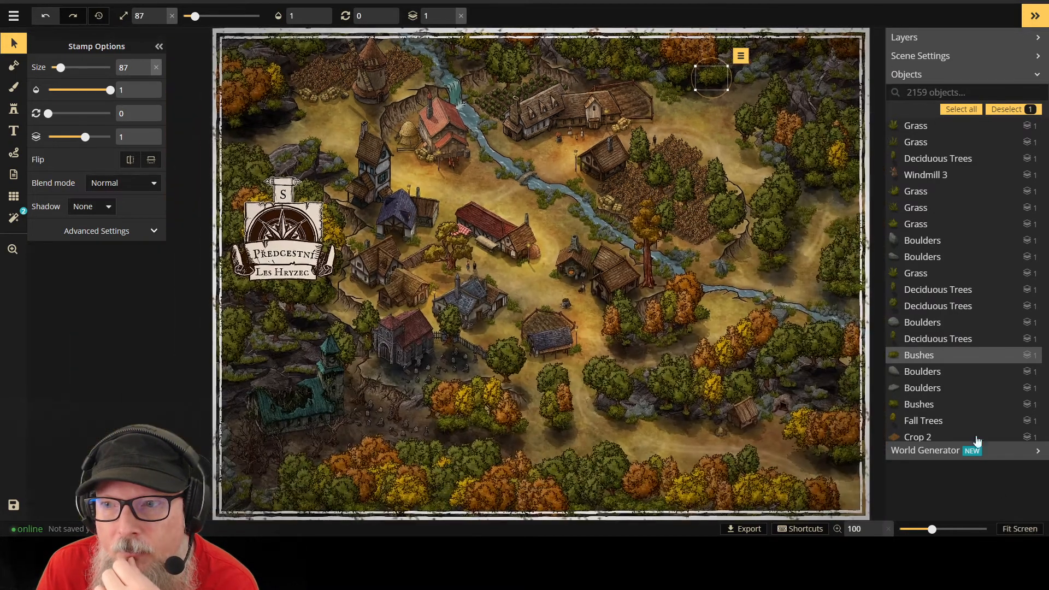
pyautogui.click(829, 59)
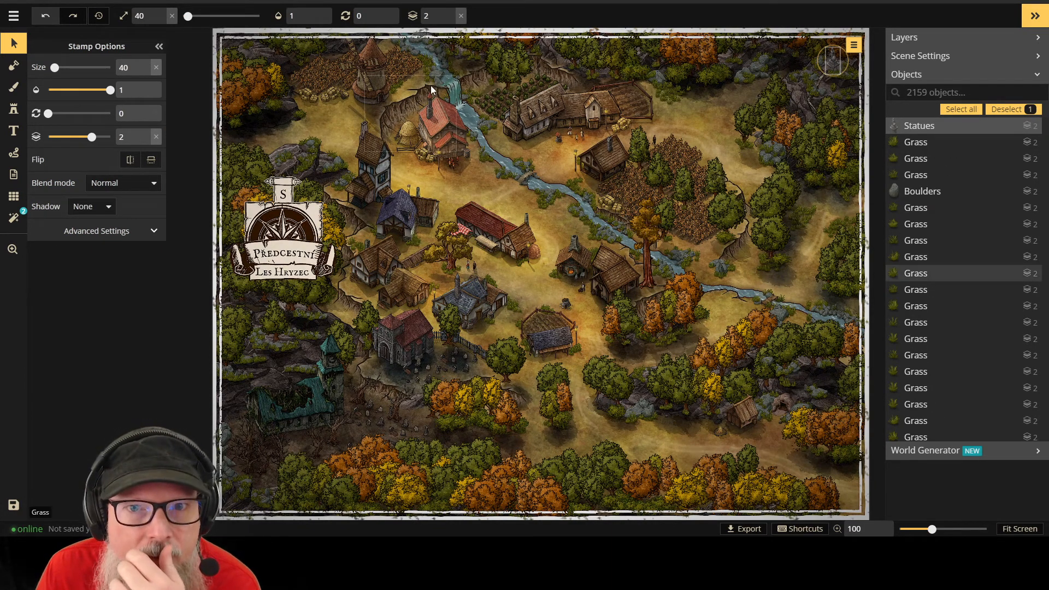
pyautogui.click(489, 103)
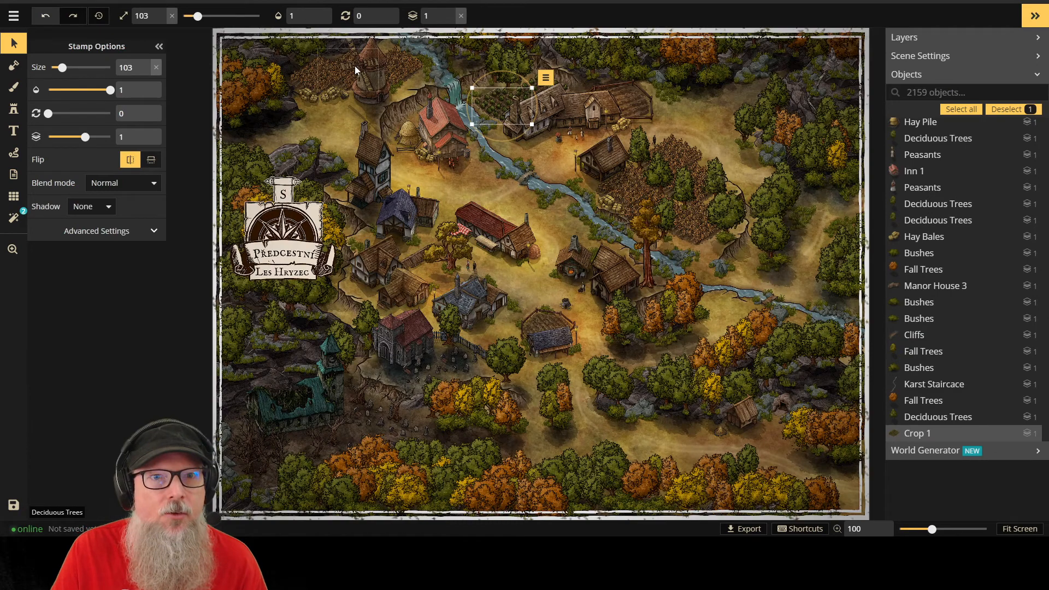
pyautogui.click(323, 68)
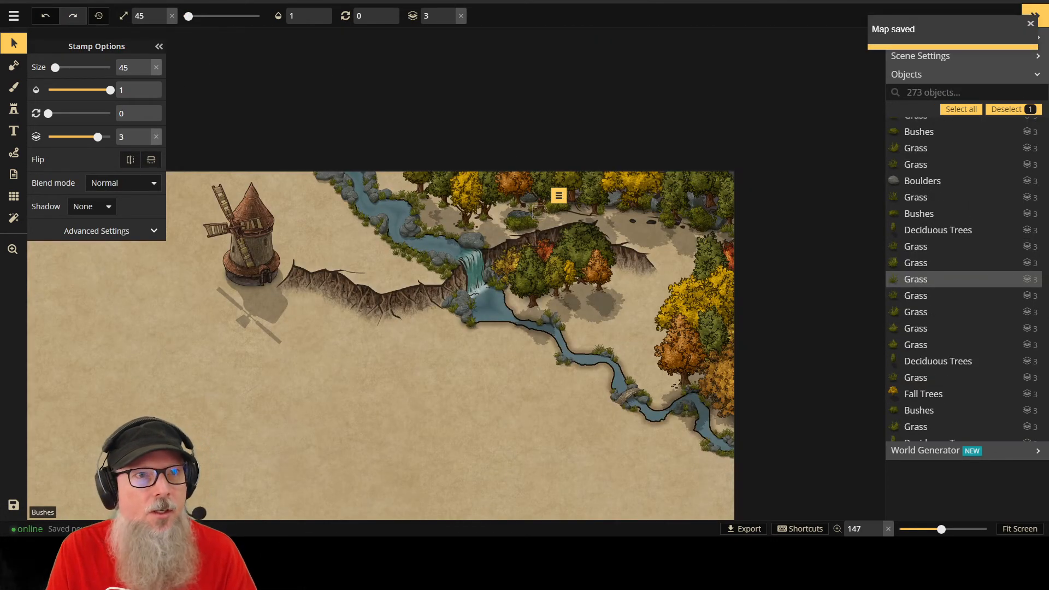
# Step: Search the stamp catalog for "crop" and choose the Crop 2 stamp
pyautogui.click(14, 130)
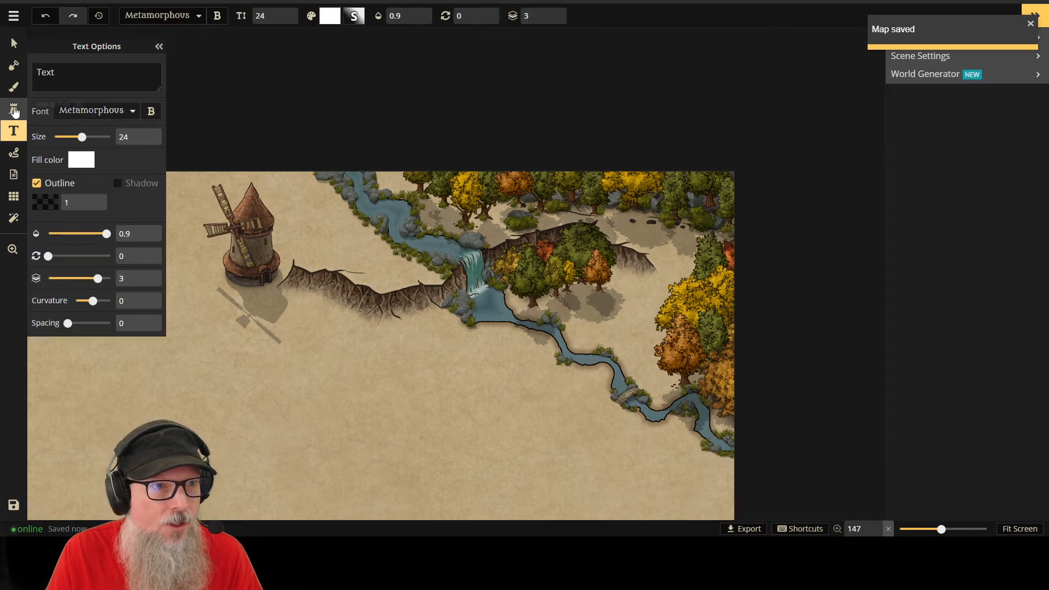
pyautogui.click(14, 109)
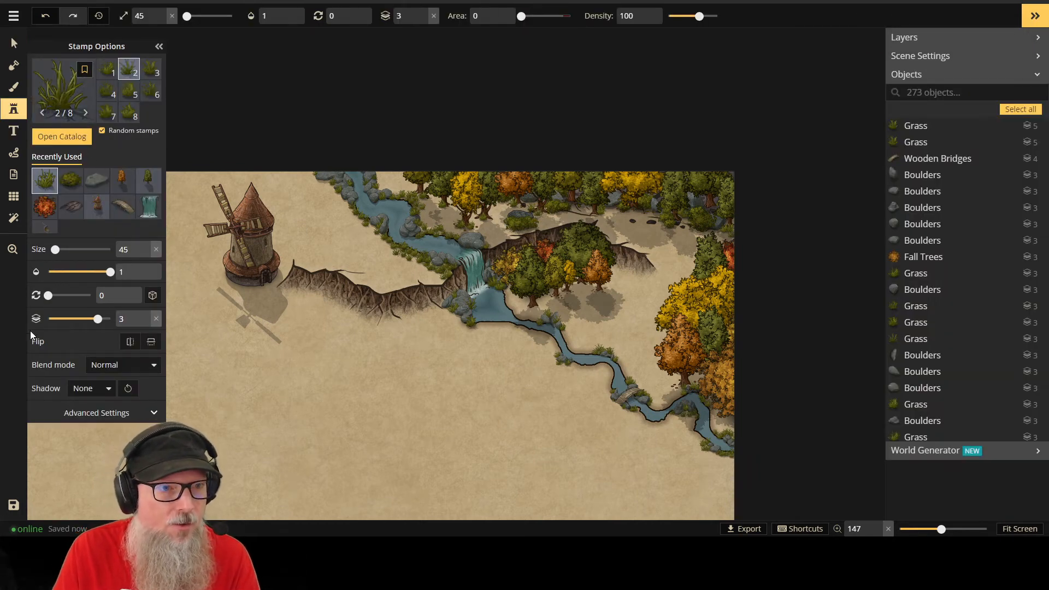
pyautogui.click(62, 137)
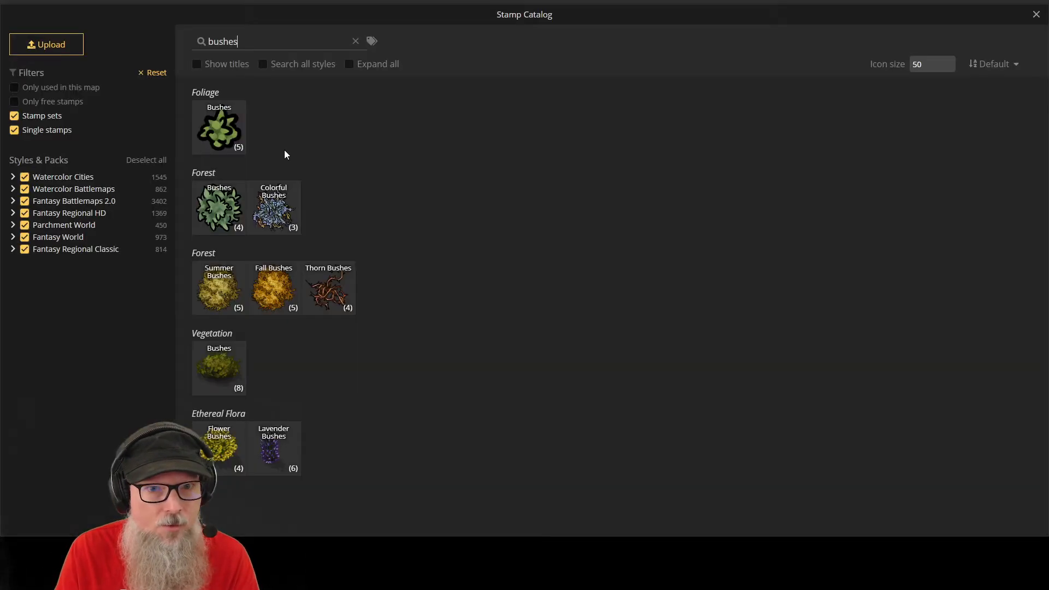
pyautogui.write('crop')
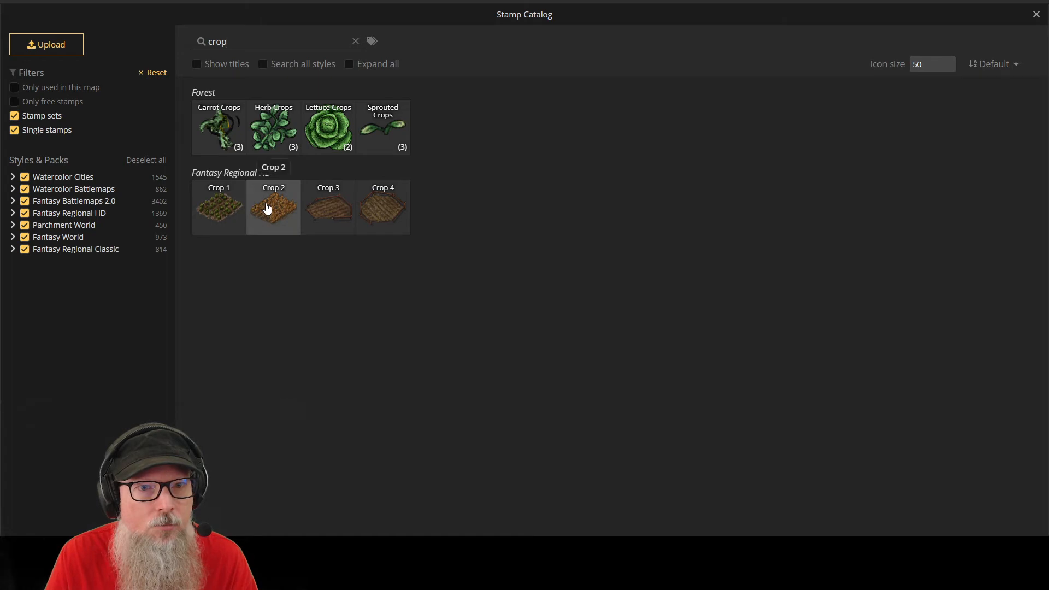
pyautogui.click(267, 208)
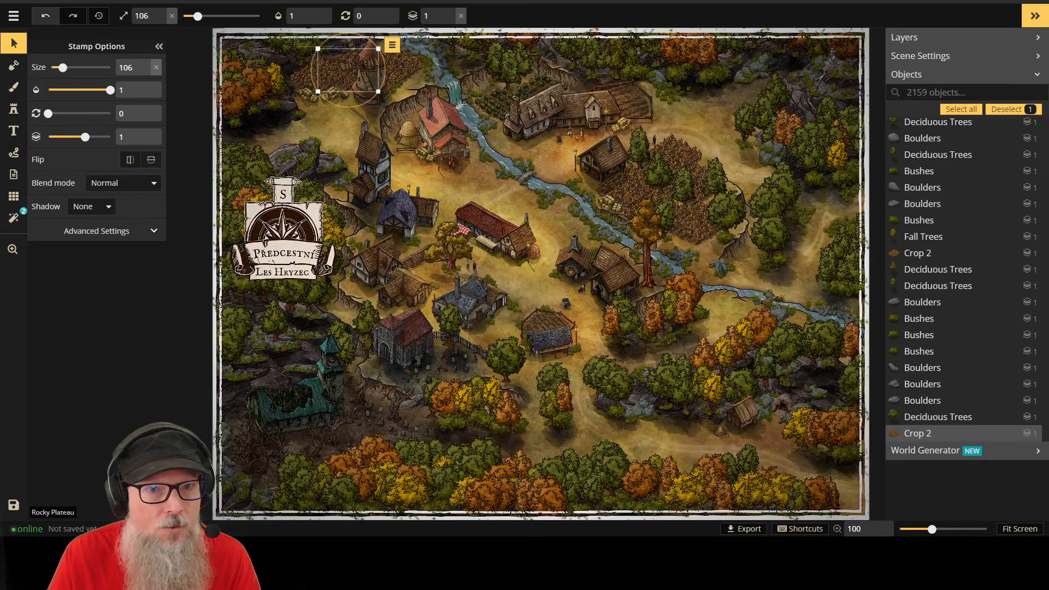
# Step: Stamp a size 100 Crop 2 field on layer 3 between the windmill and the river
pyautogui.moveTo(338, 73); pyautogui.dragTo(307, 78)
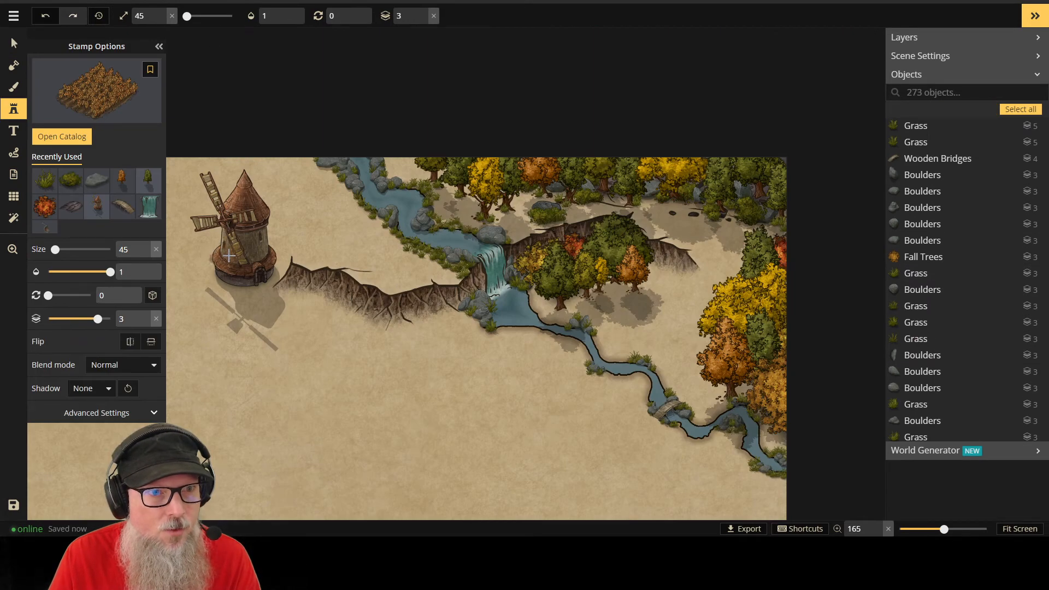
pyautogui.scroll(8, 315, 232)
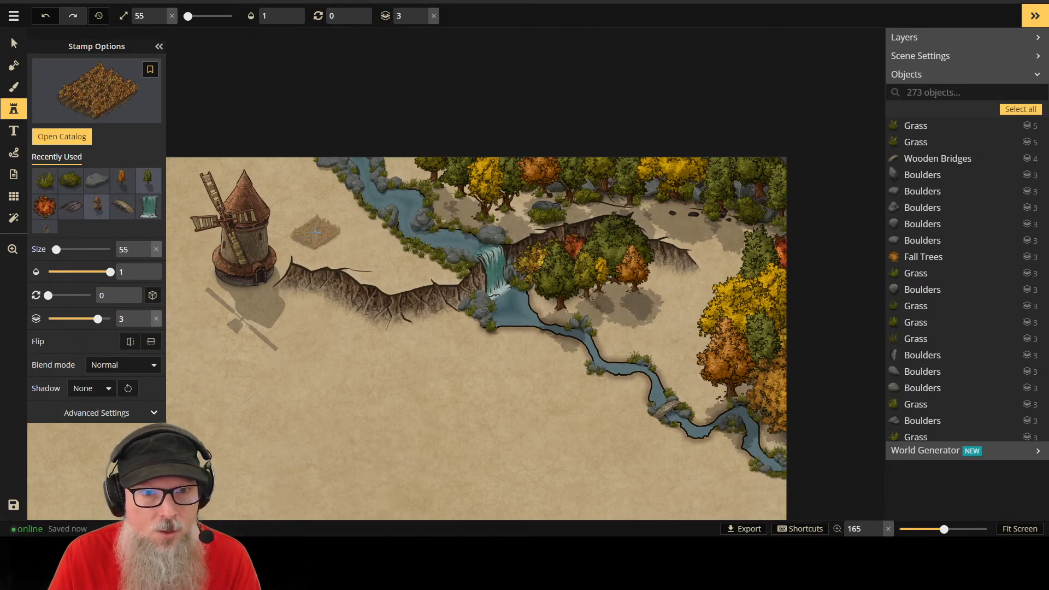
pyautogui.scroll(6, 315, 231)
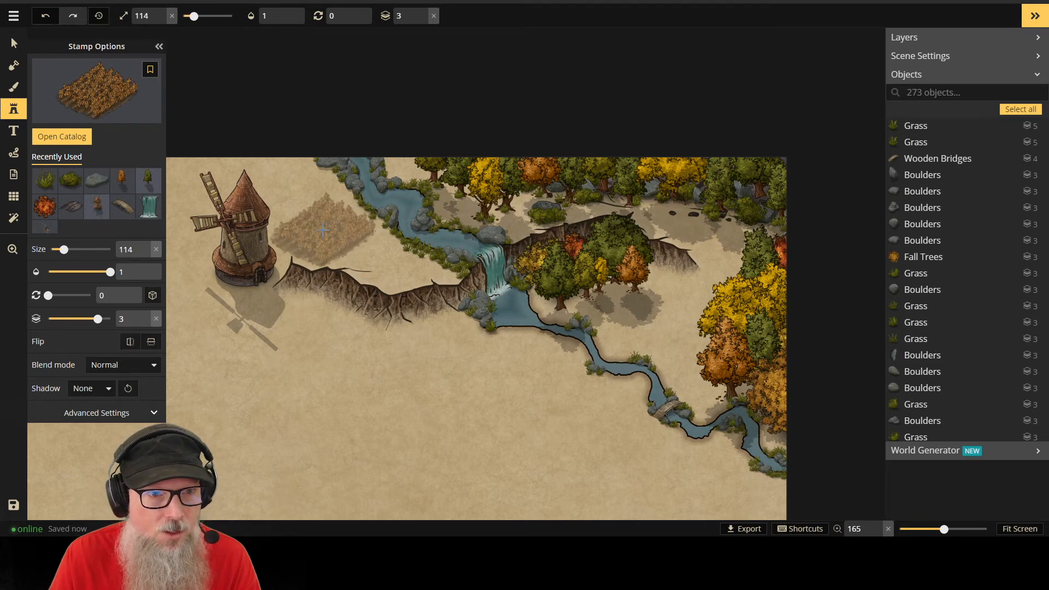
pyautogui.scroll(-3, 325, 230)
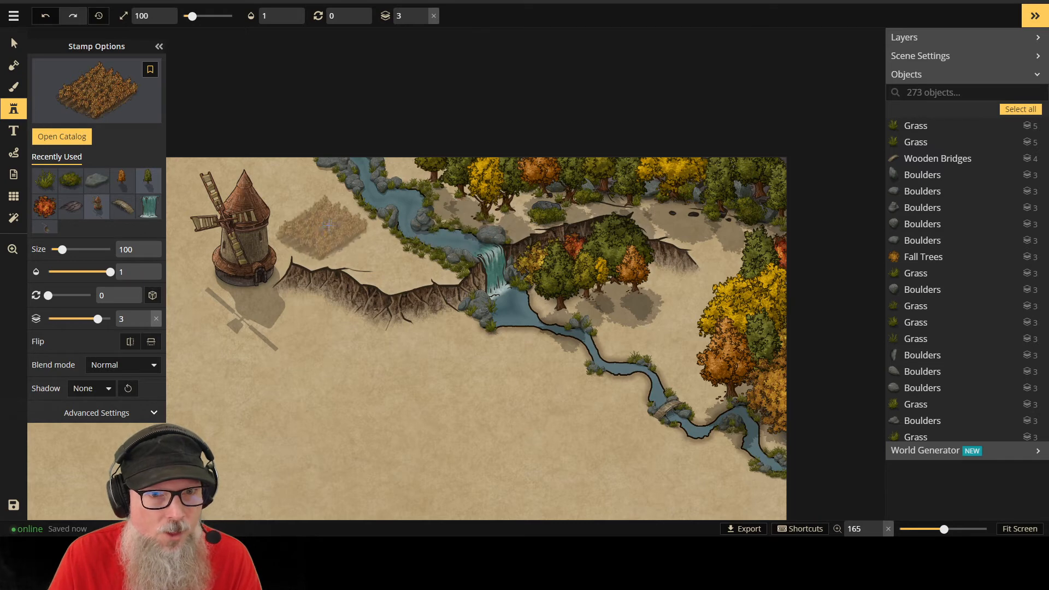
pyautogui.click(324, 230)
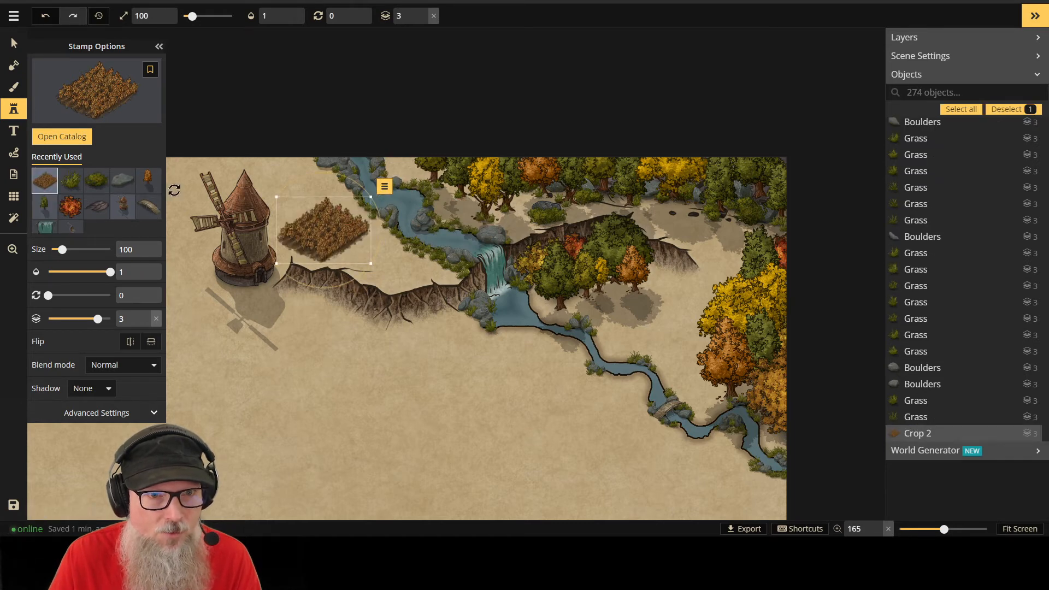
# Step: Try rotating the crop field by 7 degrees, reset its rotation to 0, and shift the field slightly southeast
pyautogui.press('v')
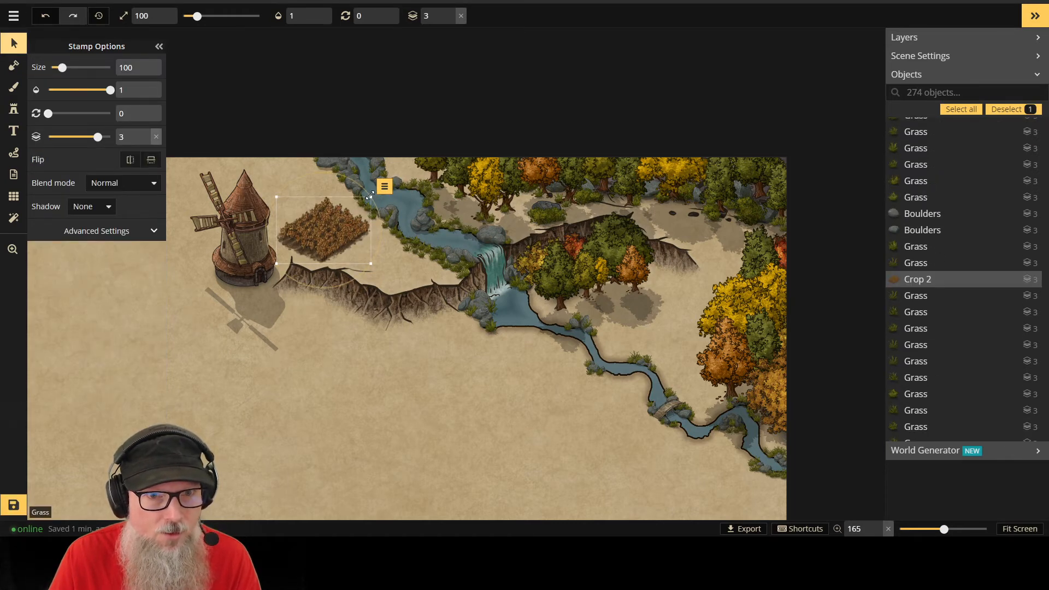
pyautogui.moveTo(377, 211)
pyautogui.mouseDown()
pyautogui.moveTo(385, 226)
pyautogui.moveTo(385, 215)
pyautogui.mouseUp()
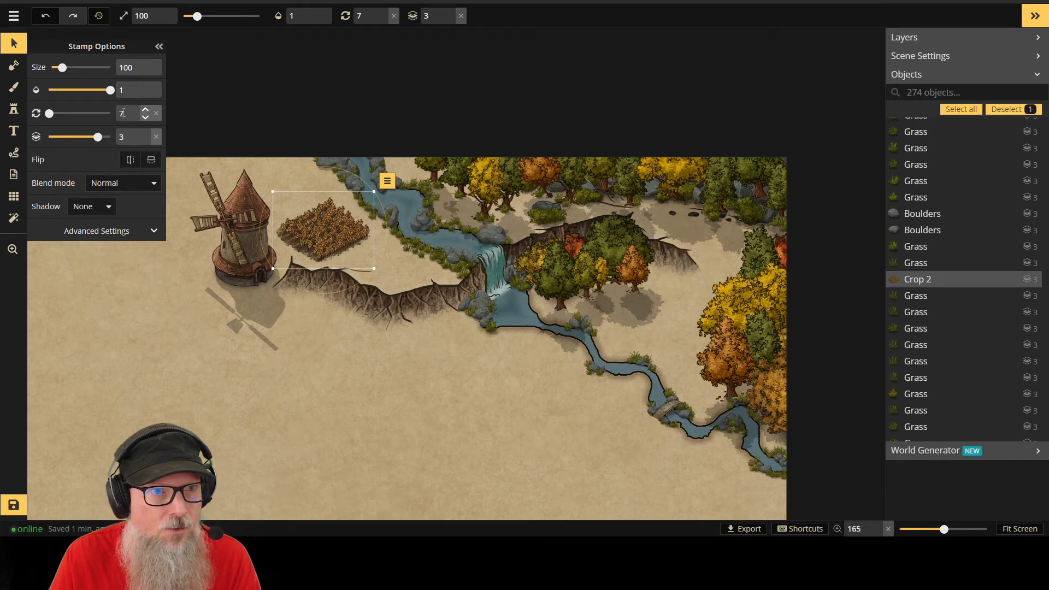
pyautogui.click(157, 113)
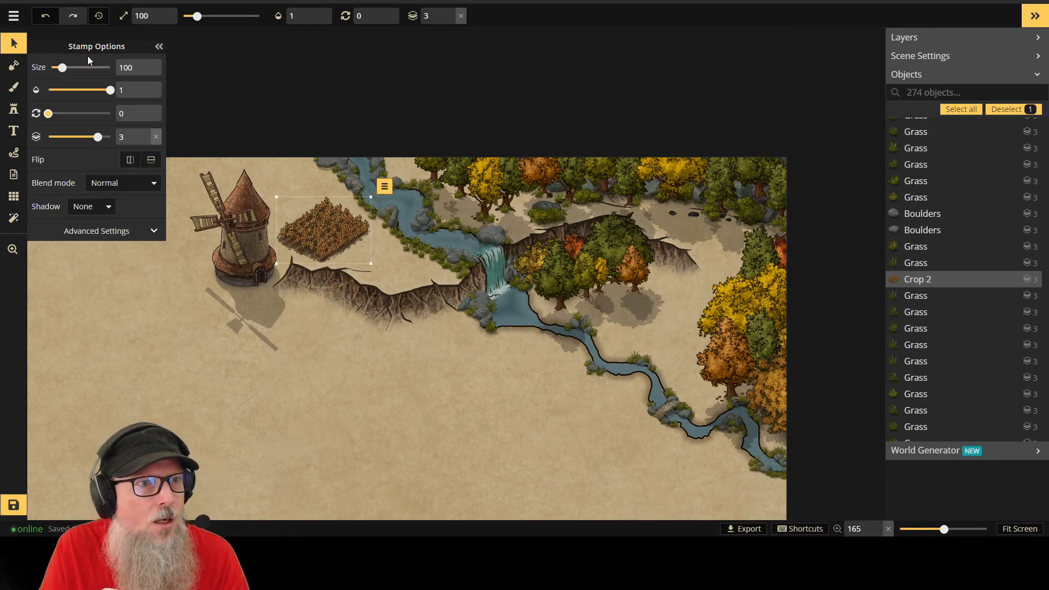
pyautogui.moveTo(330, 219); pyautogui.dragTo(333, 223)
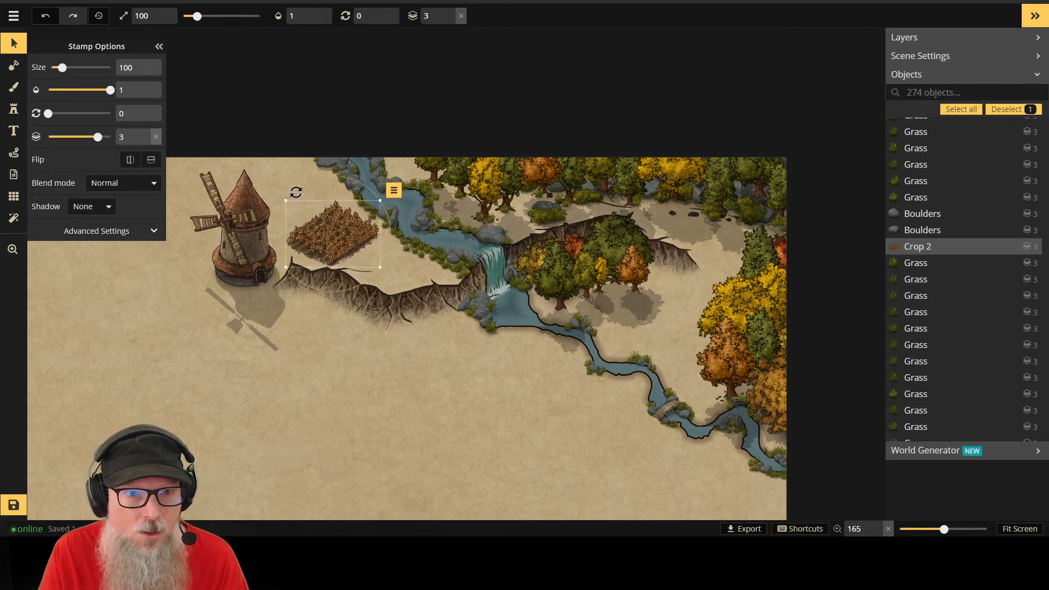
# Step: Stamp a second size 100 Crop 2 field on layer 3 and move it against the first field's northwest edge beside the windmill
pyautogui.press('space')
pyautogui.moveTo(192, 351); pyautogui.dragTo(471, 400)
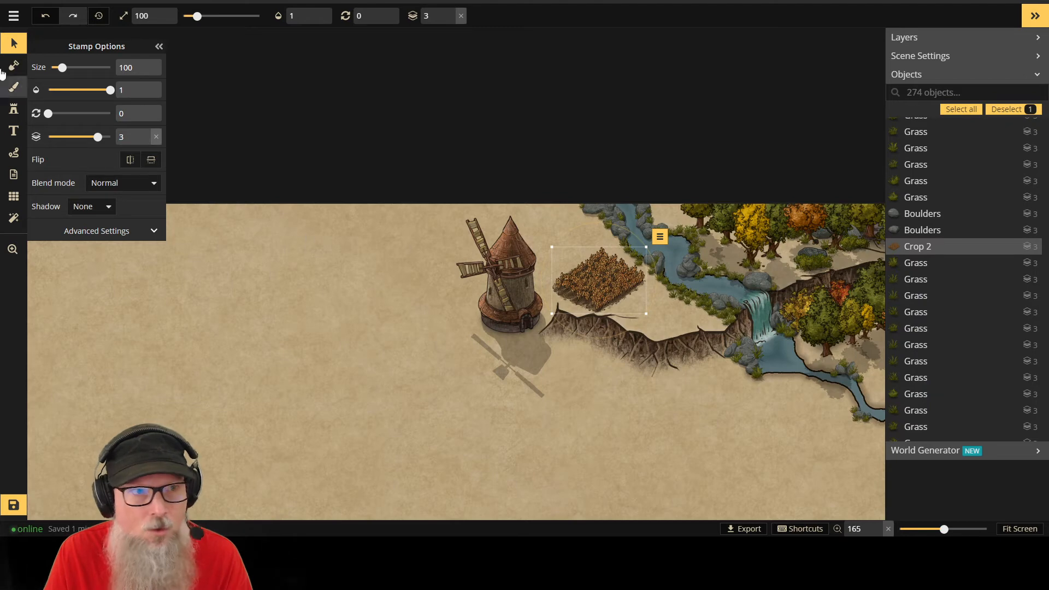
pyautogui.click(16, 128)
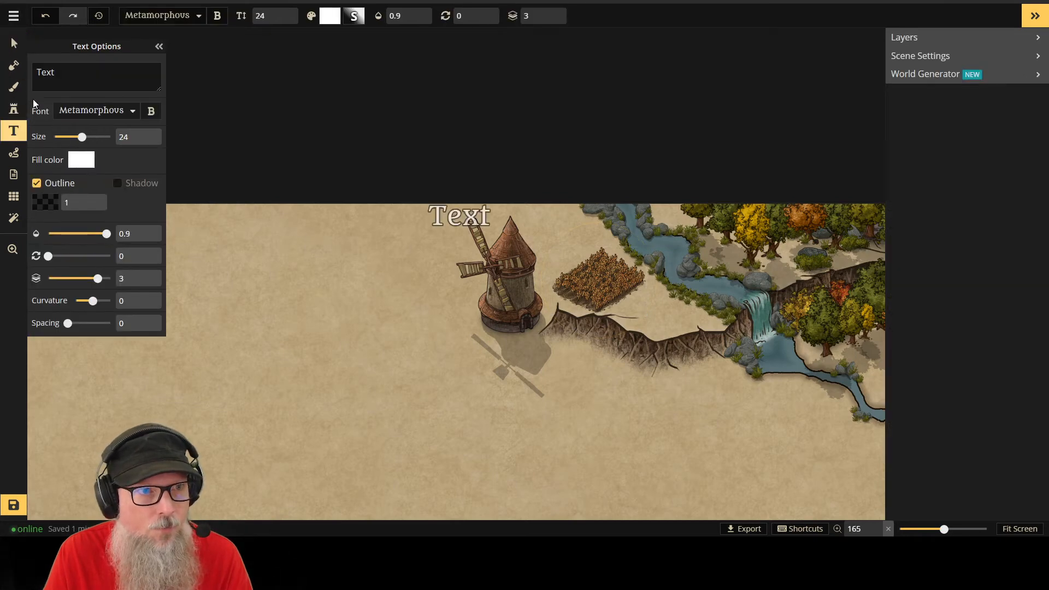
pyautogui.click(14, 108)
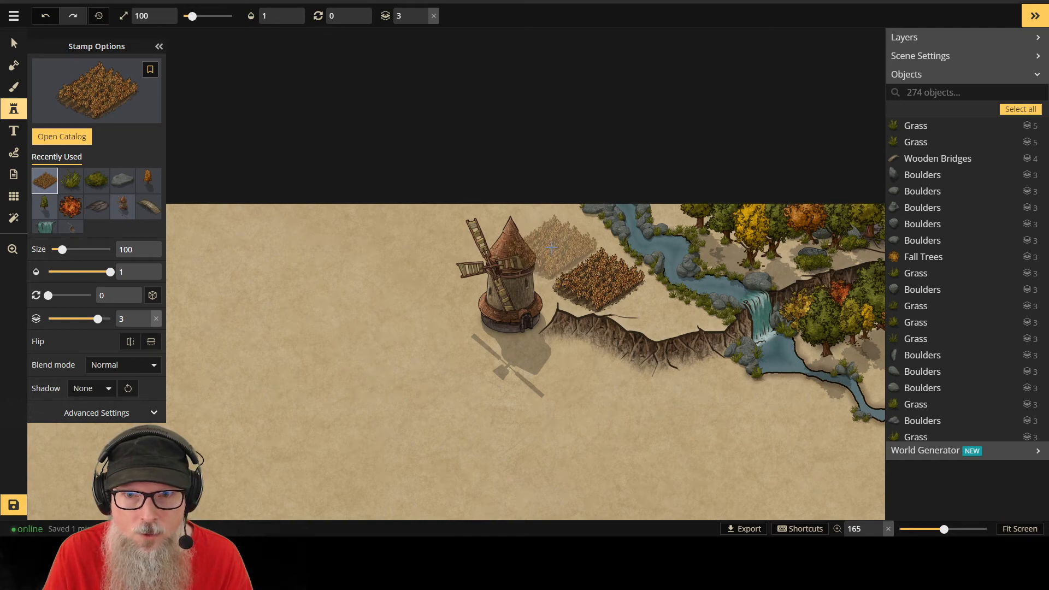
pyautogui.click(552, 248)
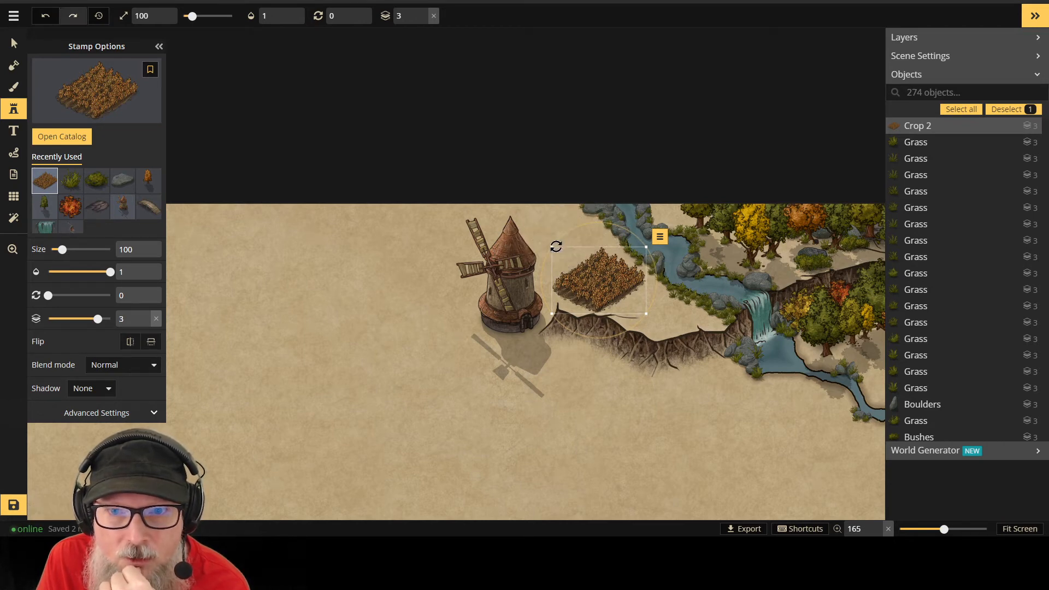
pyautogui.click(524, 235)
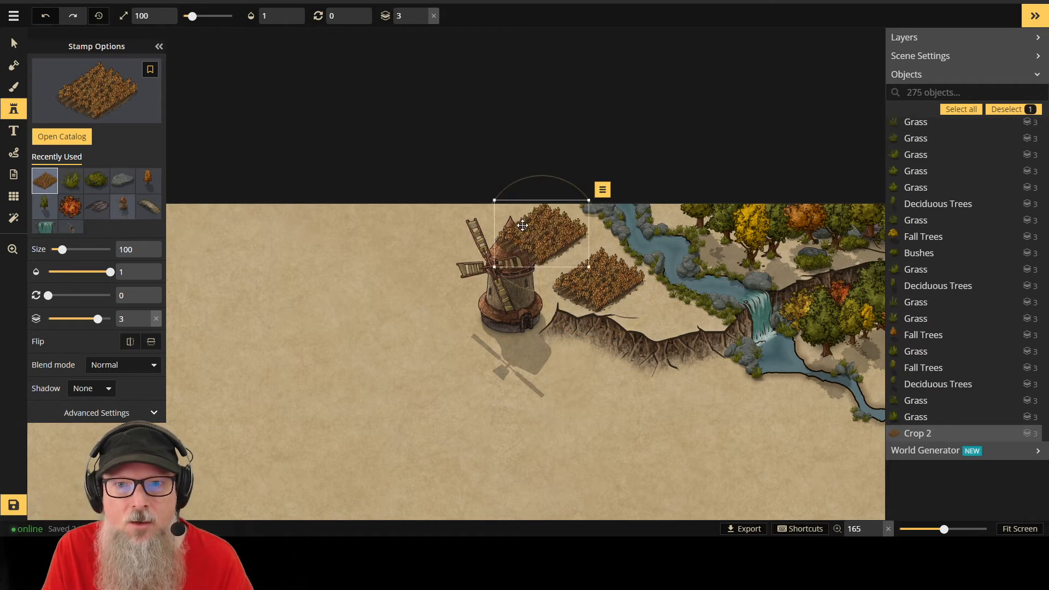
pyautogui.moveTo(523, 225); pyautogui.dragTo(534, 247)
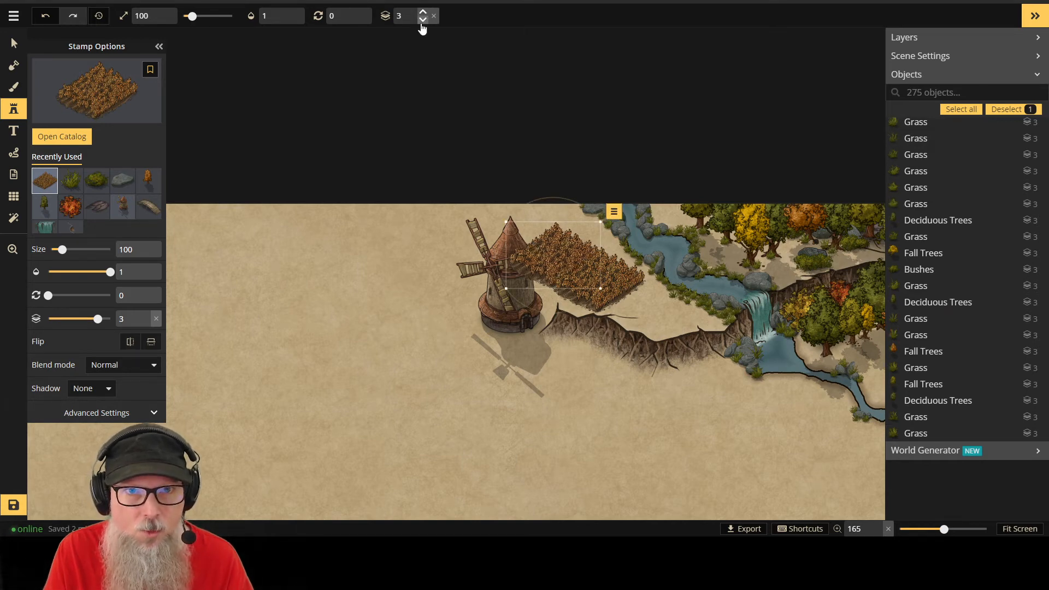
# Step: Move the second crop field to layer 1 behind the windmill, and stamp another size 100 Crop 2 field against its northwest edge
pyautogui.click(422, 22)
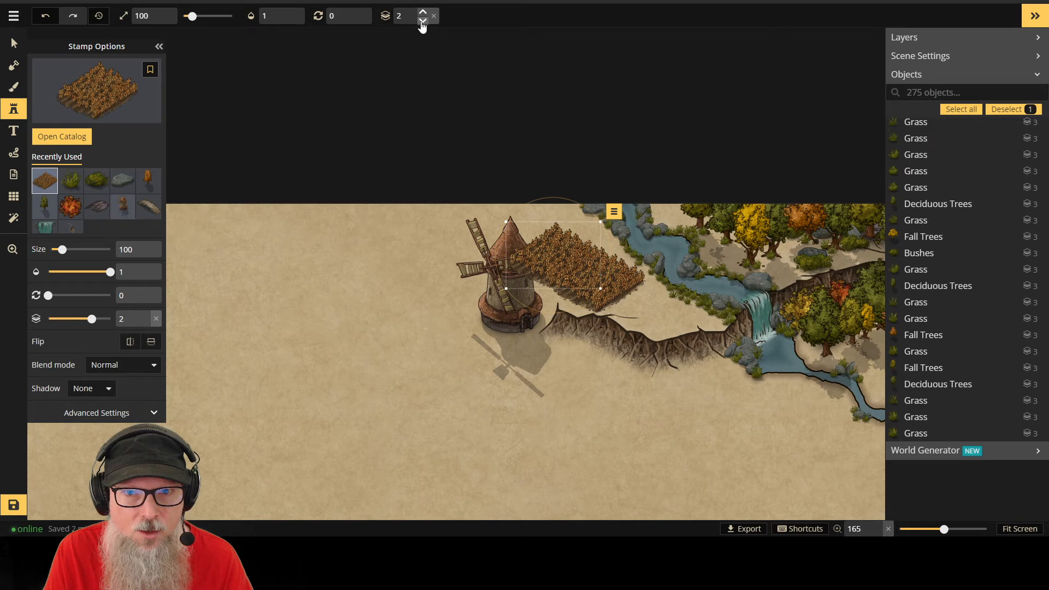
pyautogui.click(422, 21)
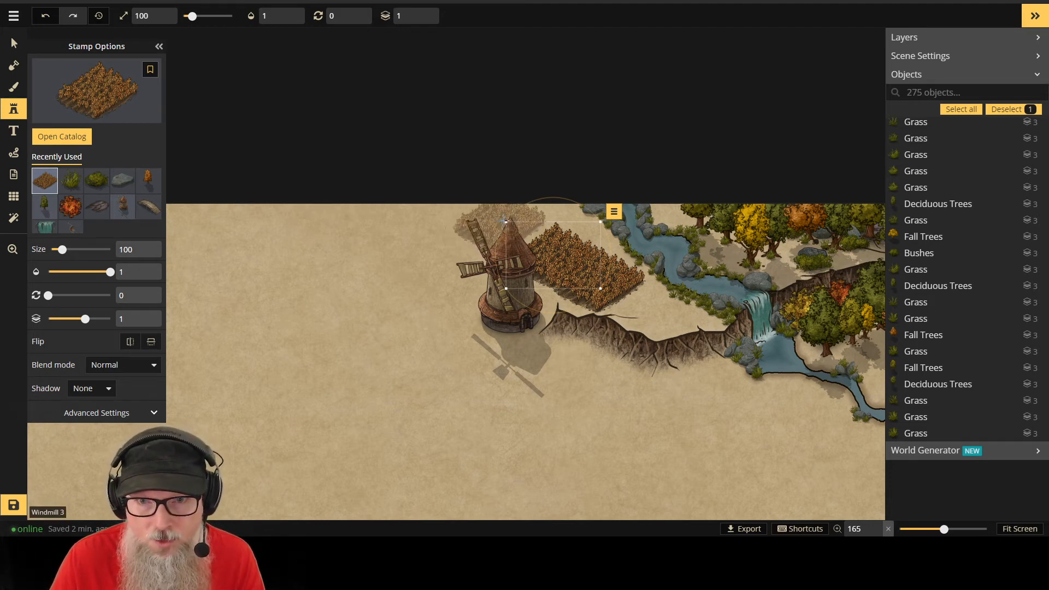
pyautogui.click(499, 217)
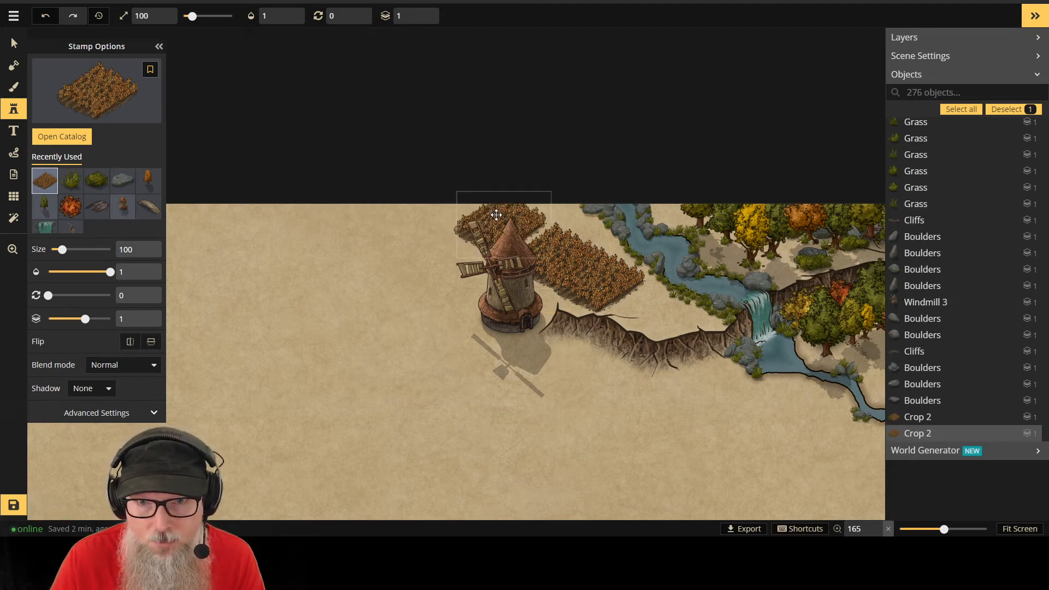
pyautogui.moveTo(496, 215); pyautogui.dragTo(501, 217)
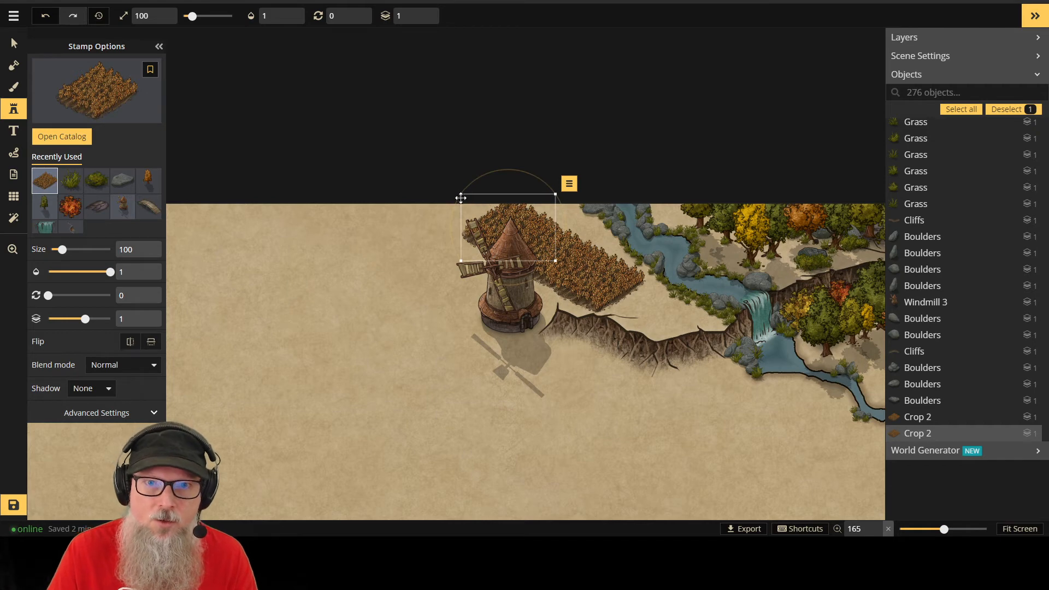
# Step: Stamp another Crop 2 field on layer 1 farther northwest at the map's upper edge, and nudge it flush with the crop row
pyautogui.click(432, 210)
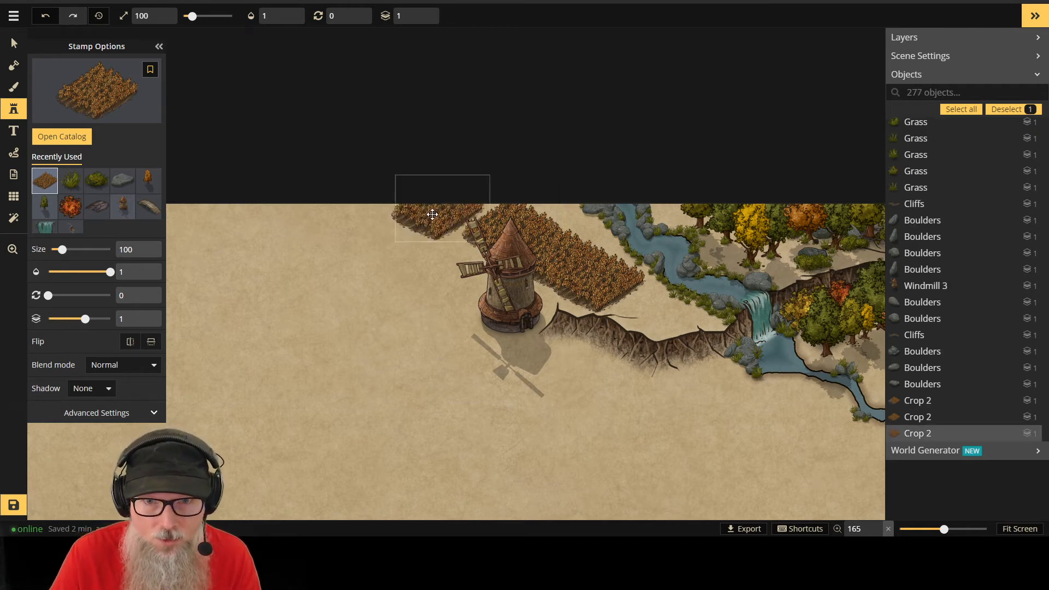
pyautogui.moveTo(433, 214); pyautogui.dragTo(446, 209)
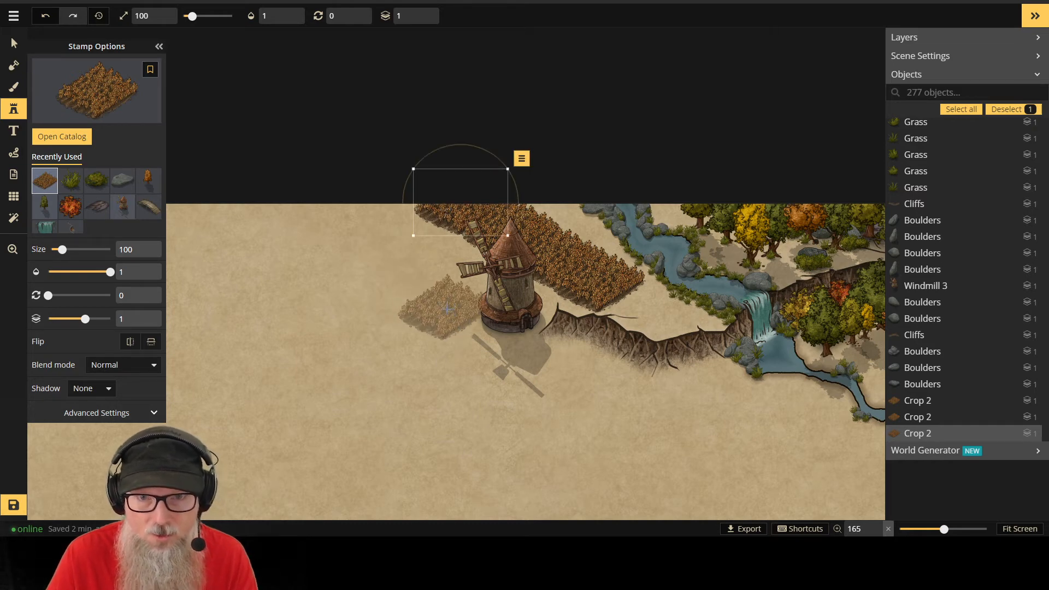
pyautogui.click(12, 44)
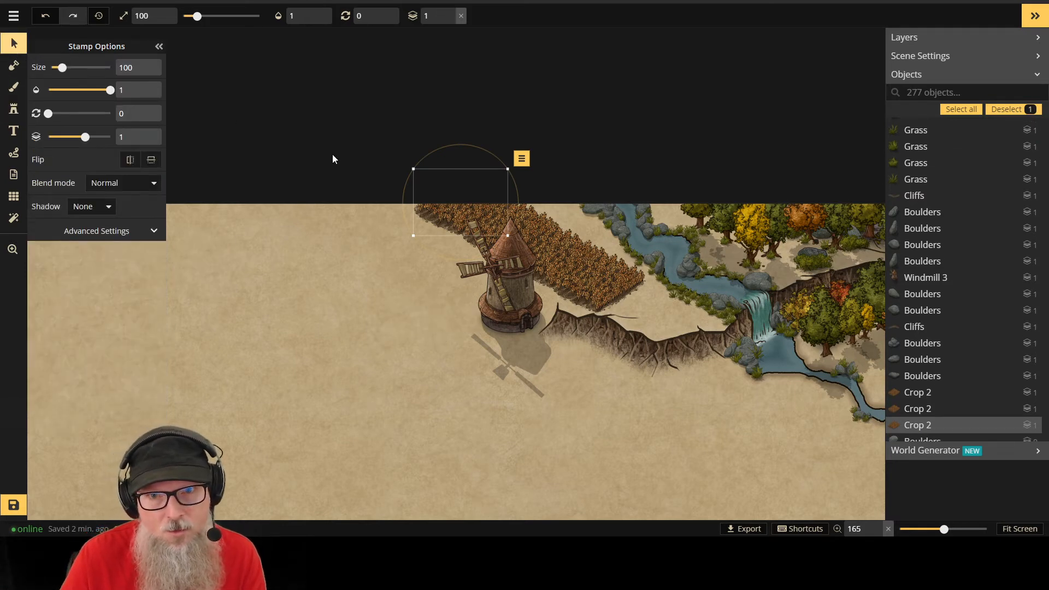
pyautogui.press('Right')
pyautogui.press('Right')
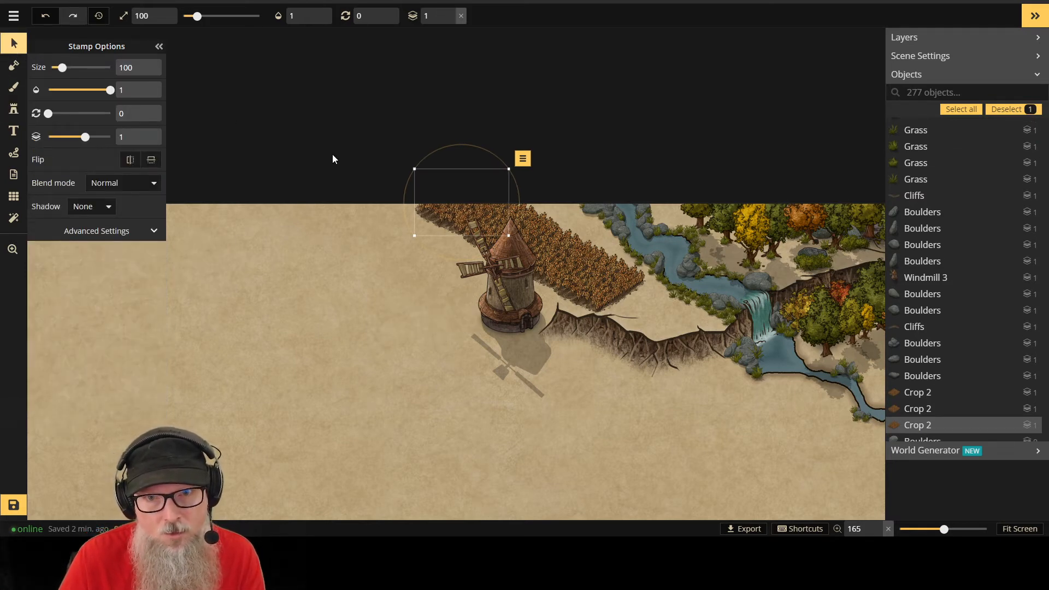
pyautogui.press('Down')
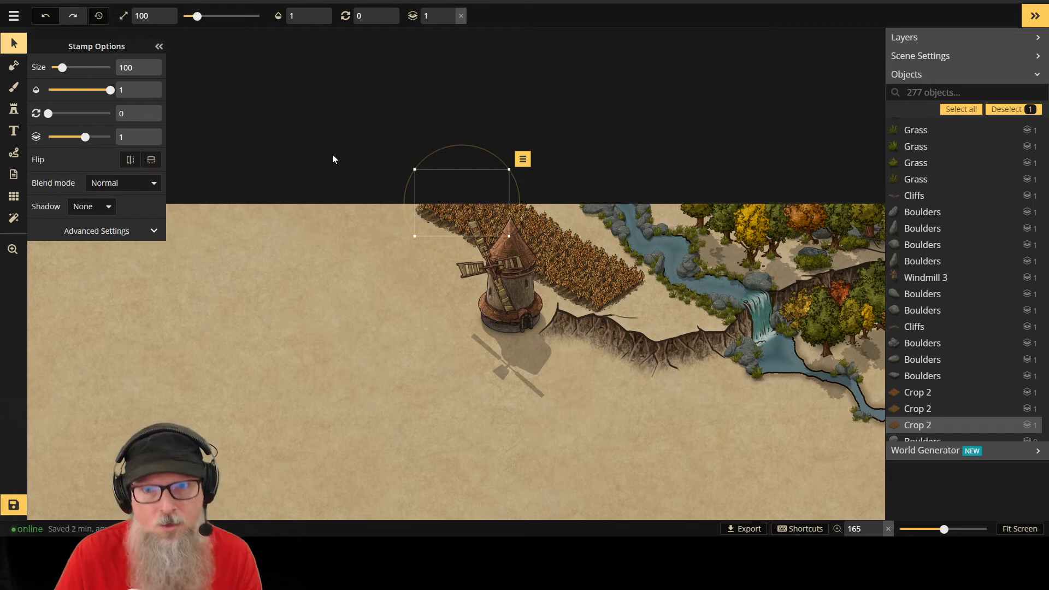
pyautogui.press('Left')
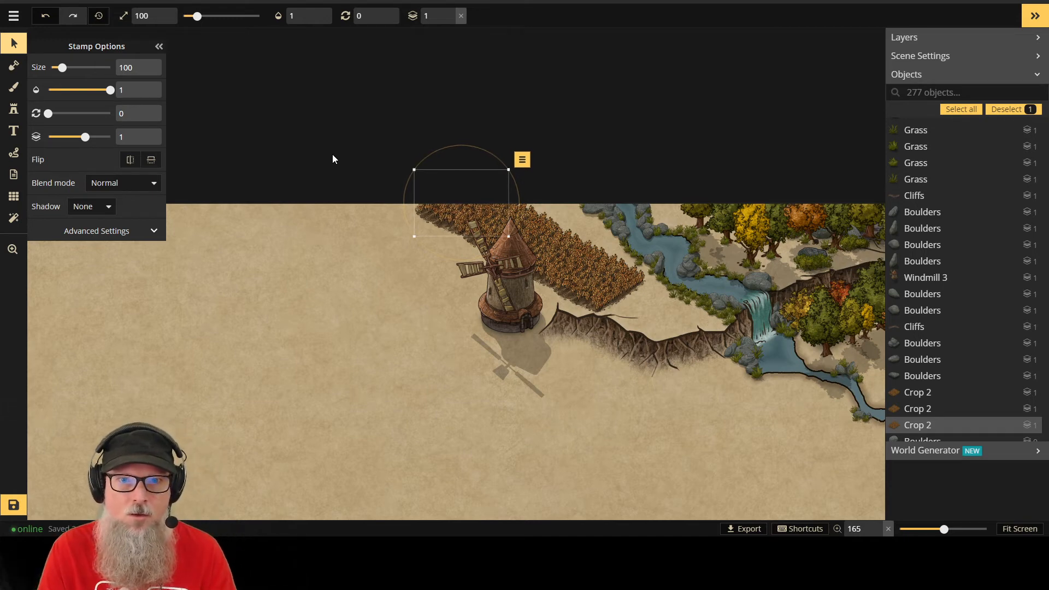
pyautogui.press('Down')
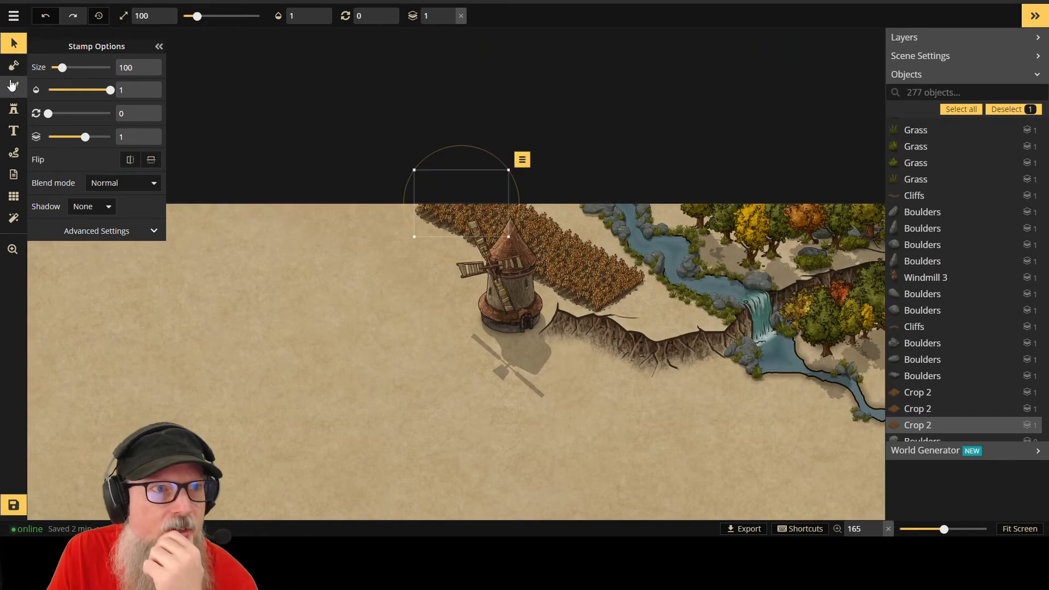
pyautogui.click(13, 110)
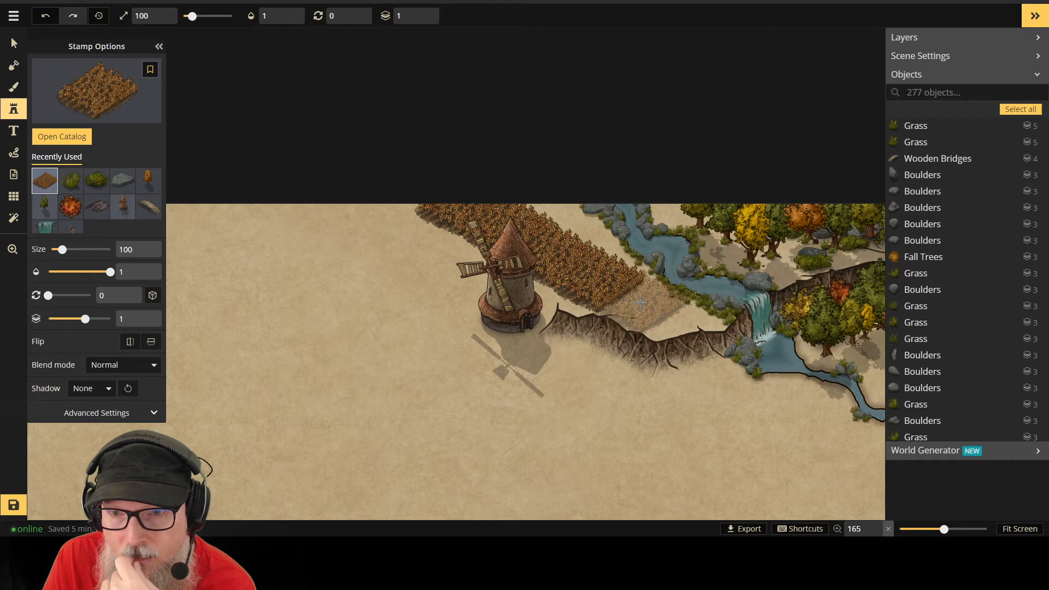
pyautogui.click(640, 303)
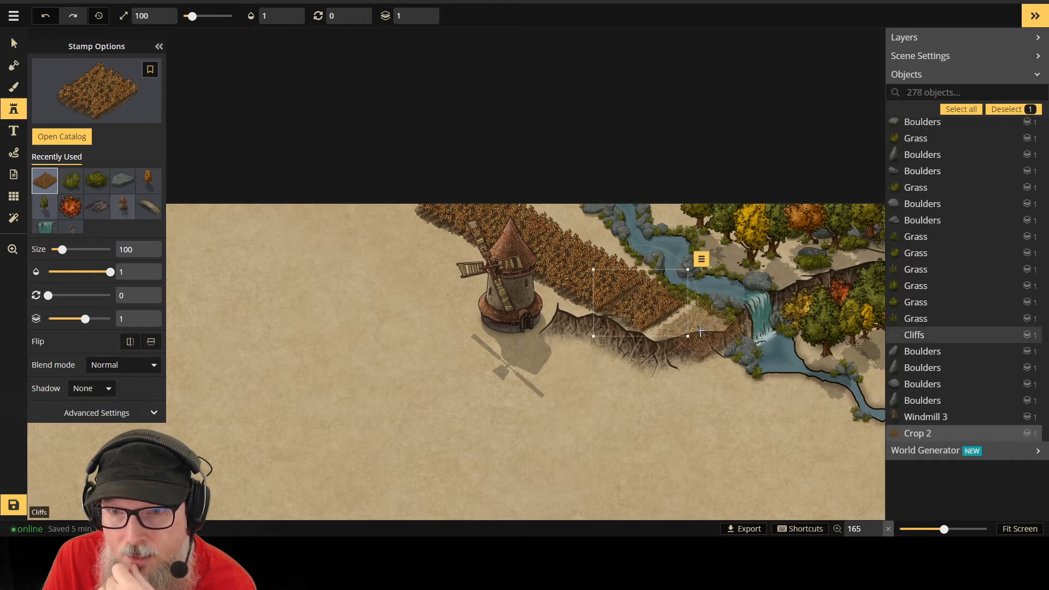
pyautogui.hotkey('ctrl', 'z')
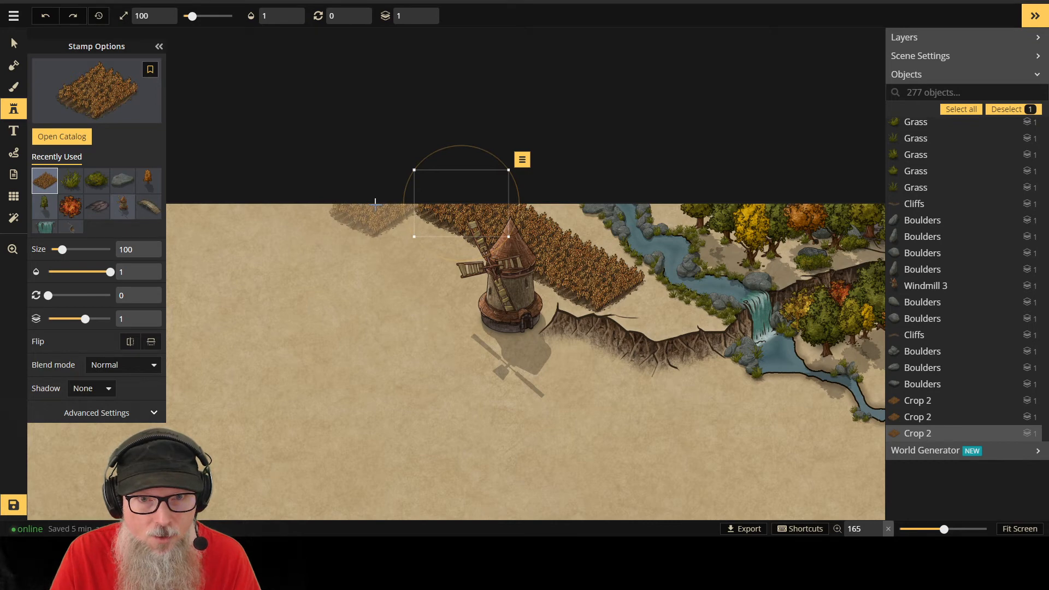
# Step: Extend the crop row northwest with another size 100 Crop 2 field overlapping the map's upper edge, and nudge it northward into line
pyautogui.click(412, 185)
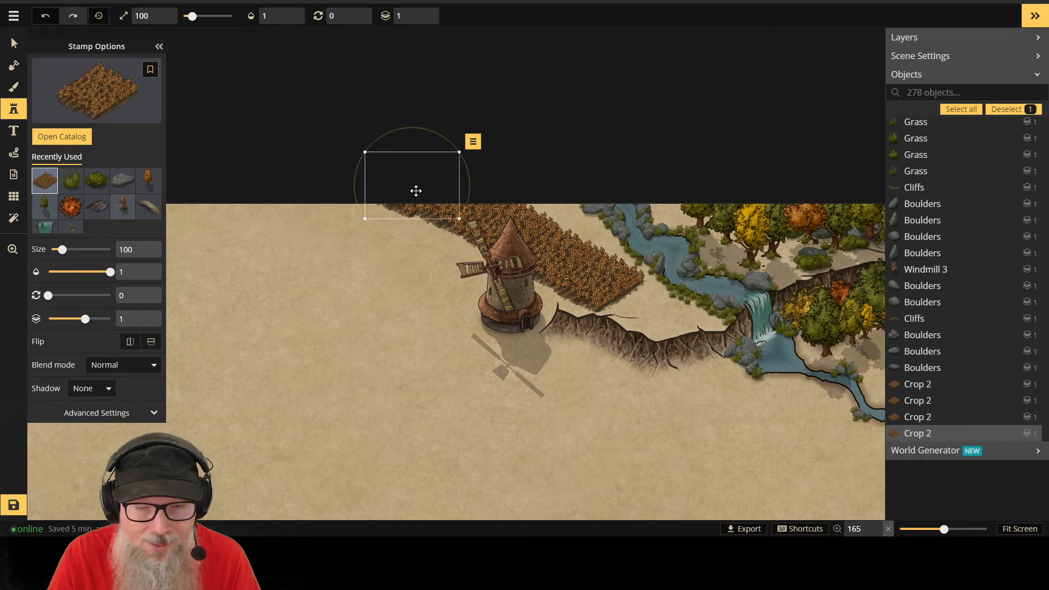
pyautogui.press('Up')
pyautogui.press('Up')
pyautogui.press('Up')
pyautogui.press('Up')
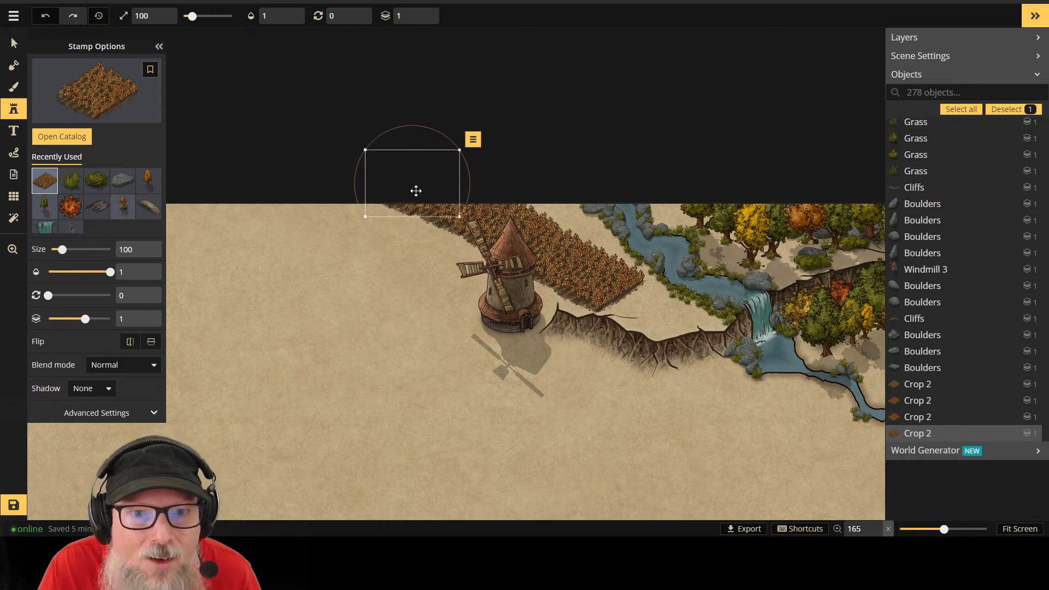
pyautogui.press('Up')
pyautogui.press('Up')
pyautogui.press('Up')
pyautogui.press('Up')
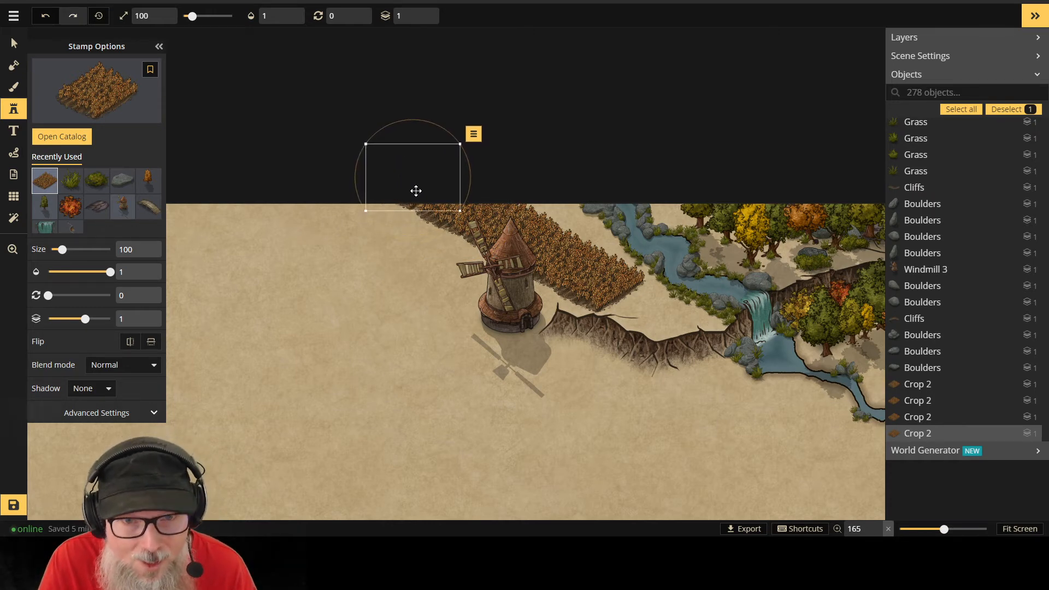
pyautogui.press('Down')
pyautogui.press('Down')
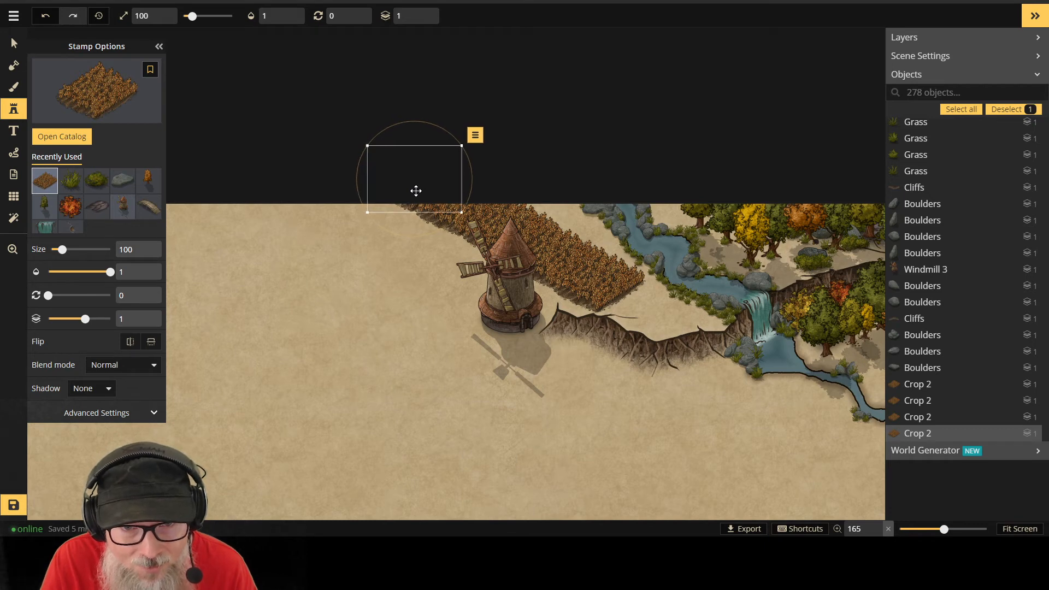
pyautogui.press('Down')
pyautogui.press('Right')
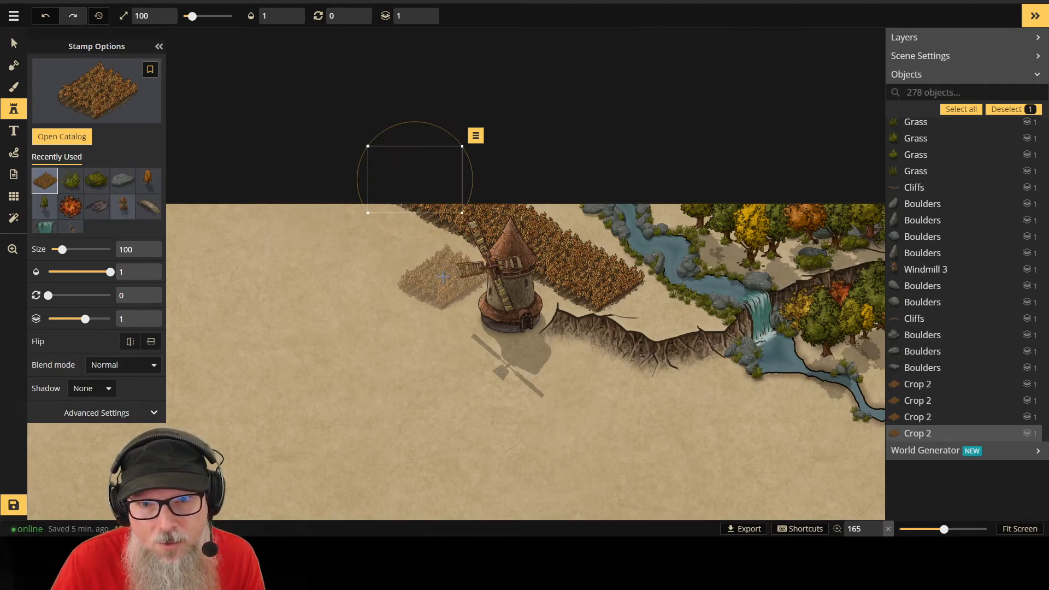
# Step: Stamp two Crop 2 fields on layer 1 in a second row west of the windmill, nudging the outer one southeast to close the gap
pyautogui.click(452, 258)
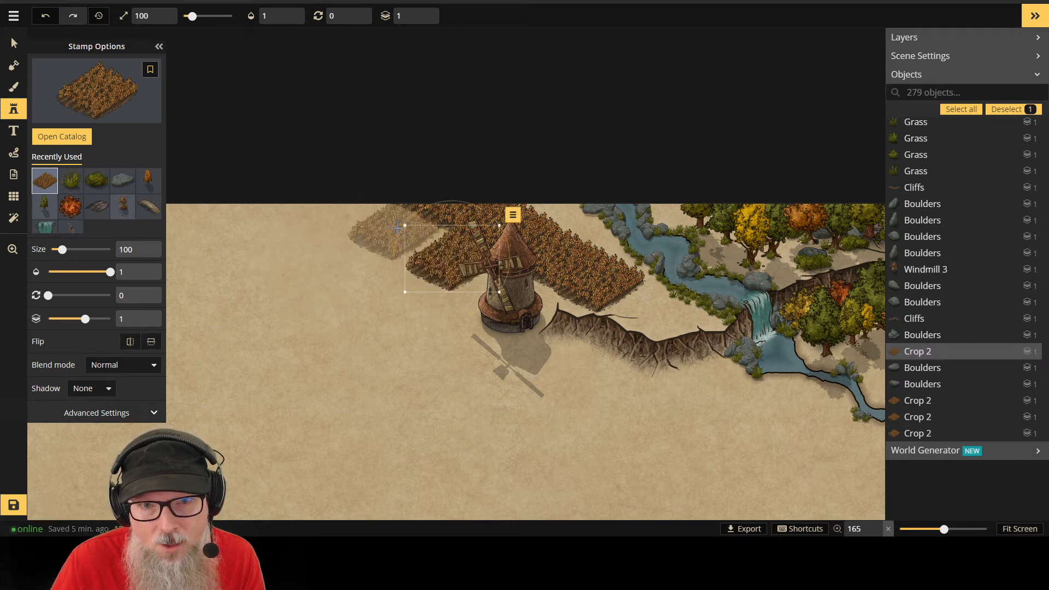
pyautogui.click(396, 228)
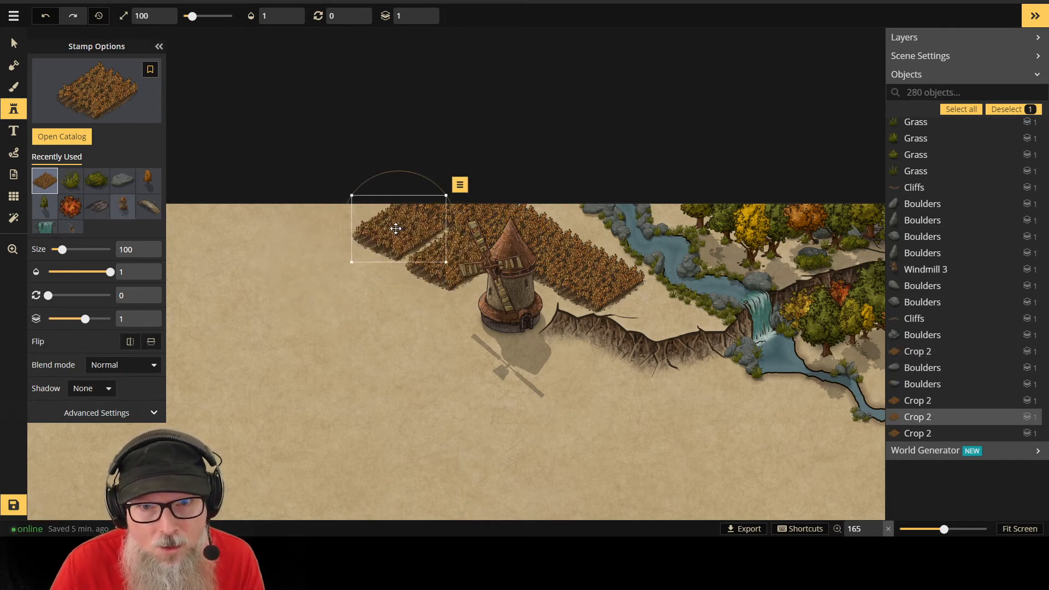
pyautogui.press('Down')
pyautogui.press('Down')
pyautogui.press('Right')
pyautogui.press('Right')
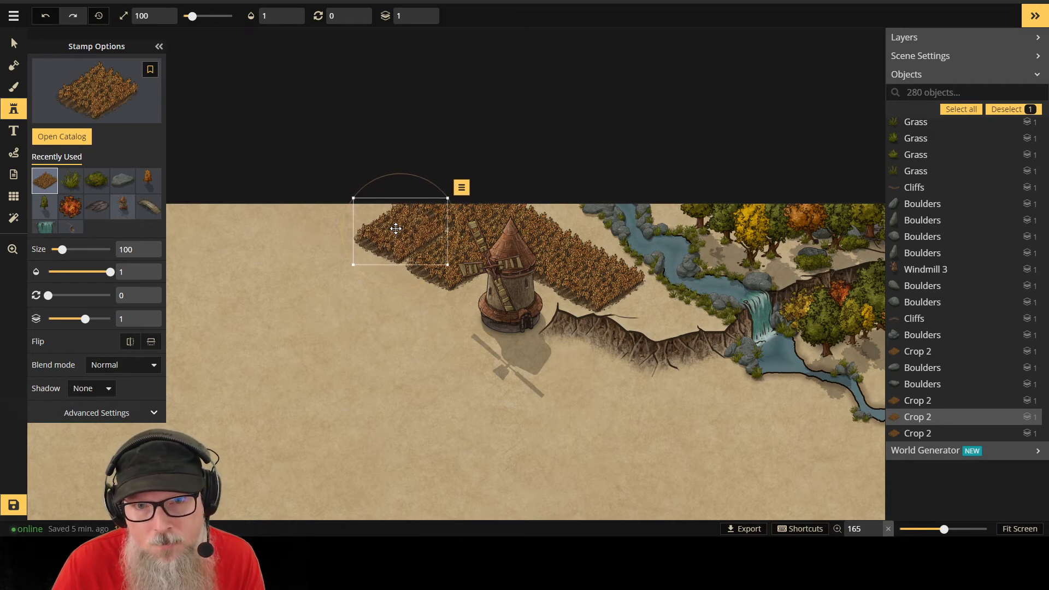
pyautogui.press('Right')
pyautogui.press('Right')
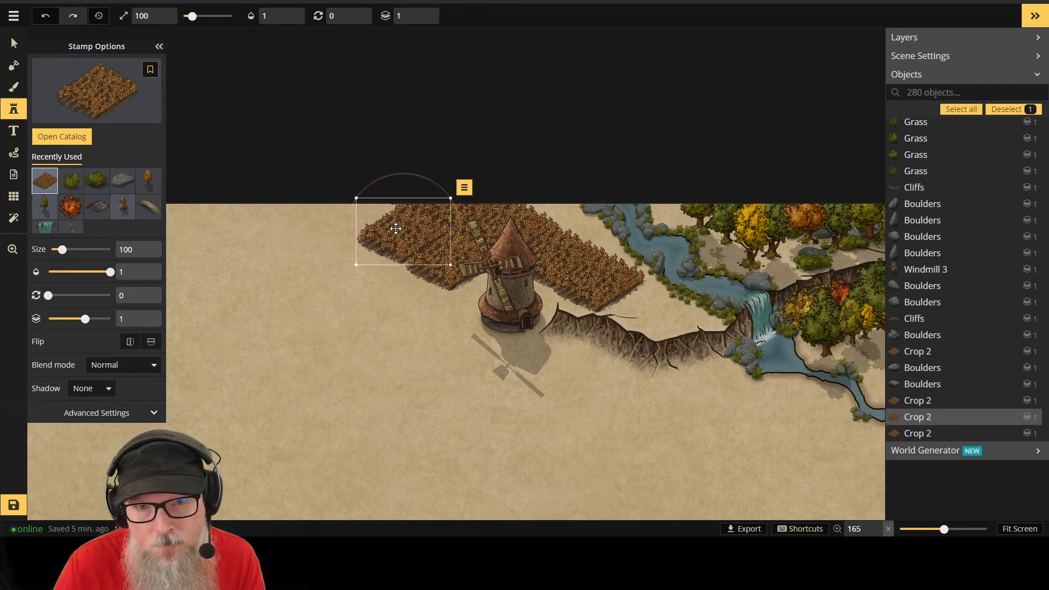
pyautogui.press('Right')
pyautogui.press('Right')
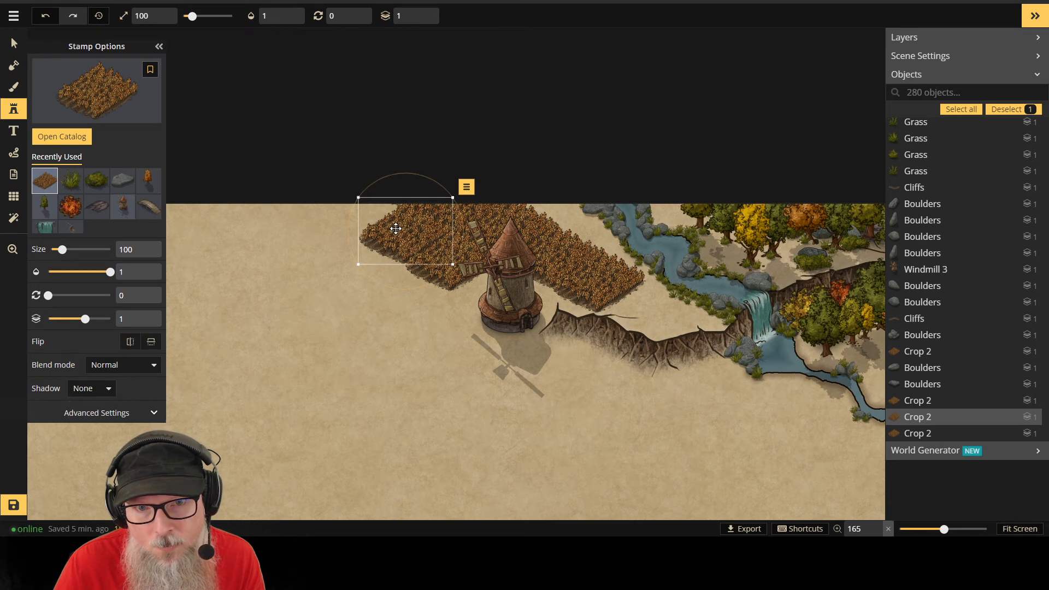
pyautogui.press('Right')
pyautogui.press('Up')
pyautogui.press('Down')
pyautogui.press('Down')
pyautogui.press('Down')
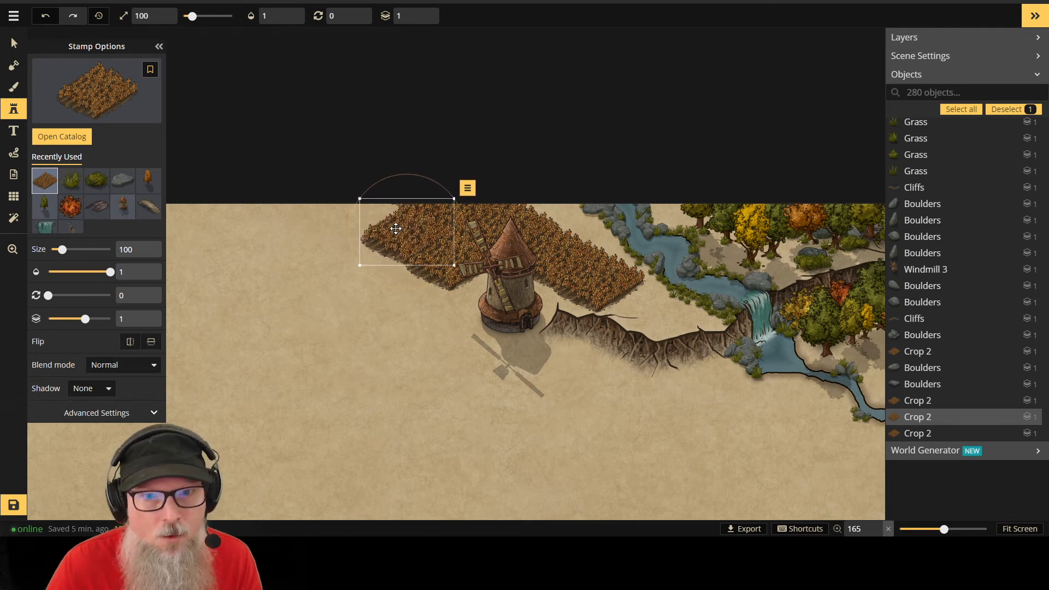
# Step: Stamp another Crop 2 field at the second row's northwest end, and nudge it east until it joins the neighbouring field
pyautogui.click(342, 211)
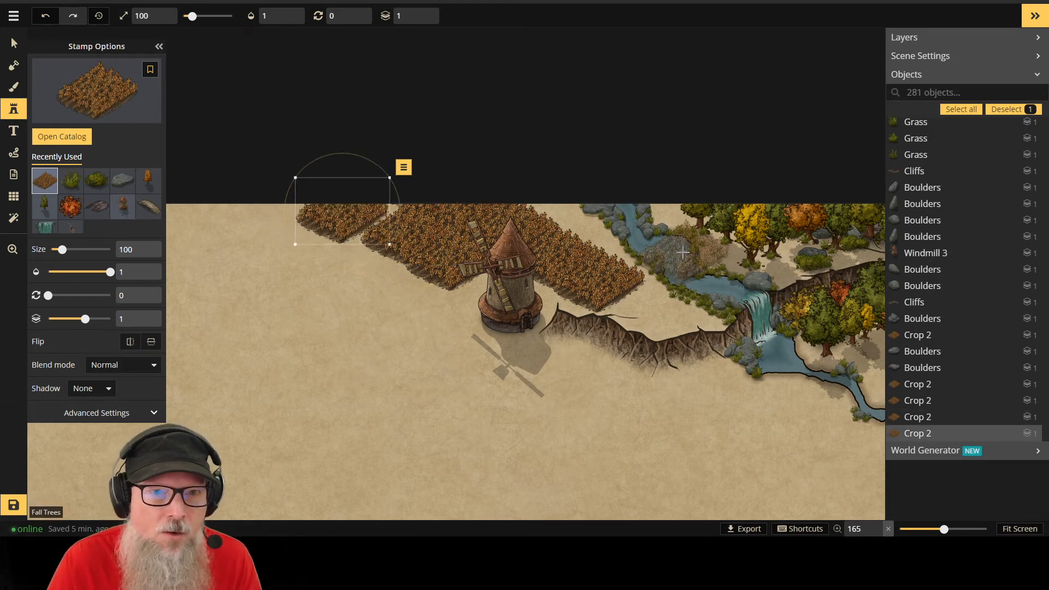
pyautogui.press('Right')
pyautogui.press('Right')
pyautogui.press('Right')
pyautogui.press('Right')
pyautogui.press('Right')
pyautogui.press('Right')
pyautogui.press('Right')
pyautogui.press('Right')
pyautogui.press('Right')
pyautogui.press('Right')
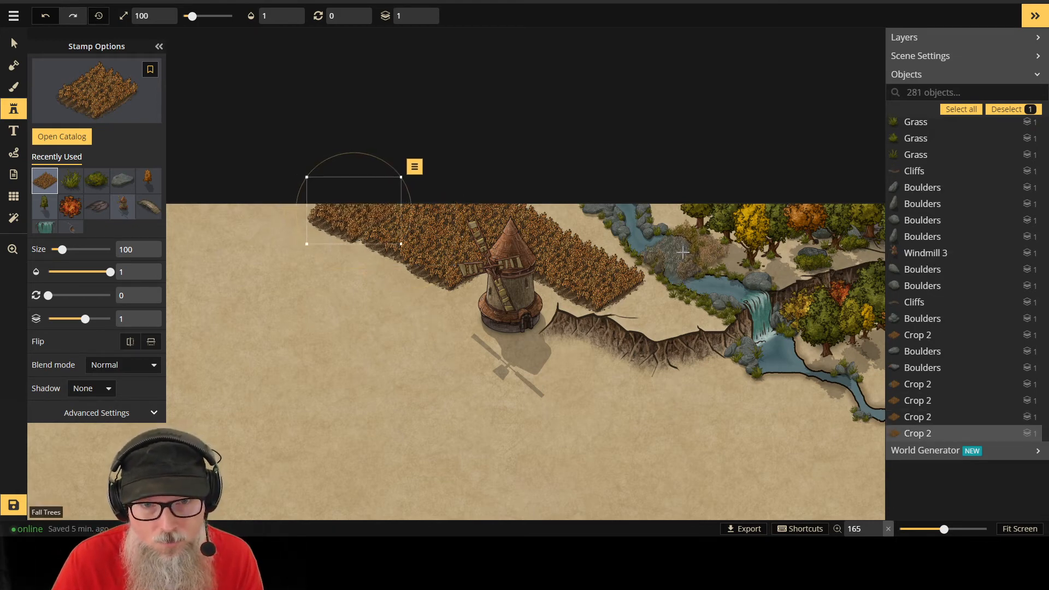
pyautogui.press('Up')
pyautogui.press('Right')
pyautogui.press('Right')
pyautogui.press('Right')
pyautogui.press('Right')
pyautogui.press('Right')
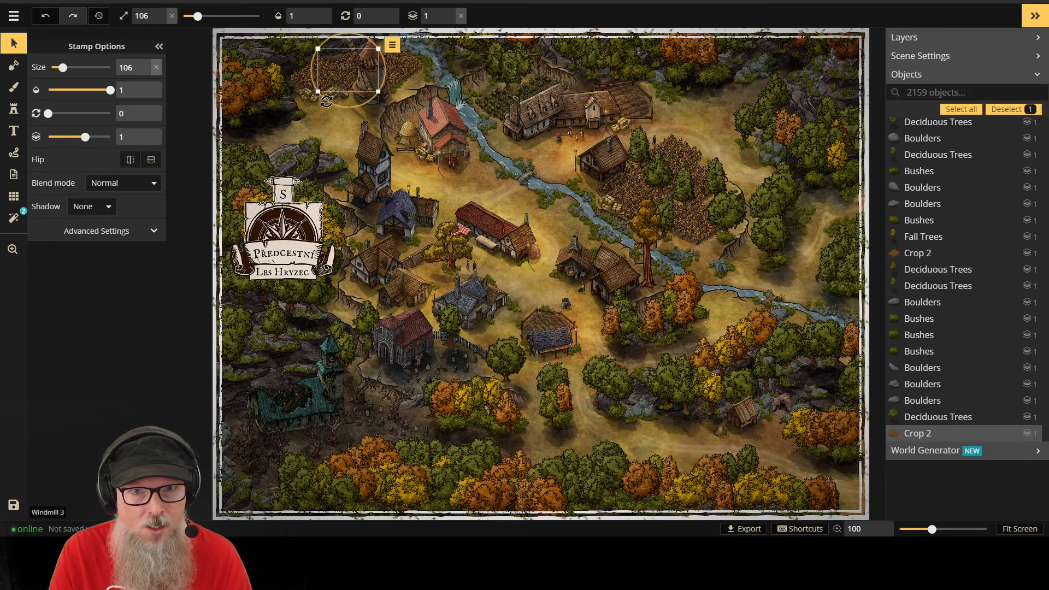
# Step: Check the finished village map, search the stamp catalog for "hay", choose the Fantasy Regional HD Hay Pile, and set its size to 75
pyautogui.click(401, 131)
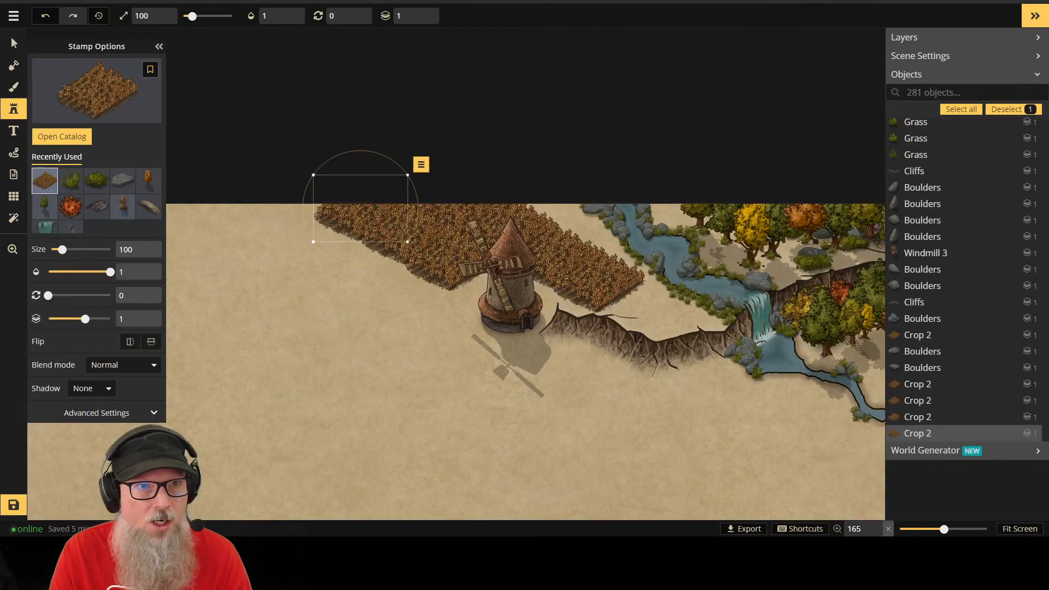
pyautogui.click(70, 141)
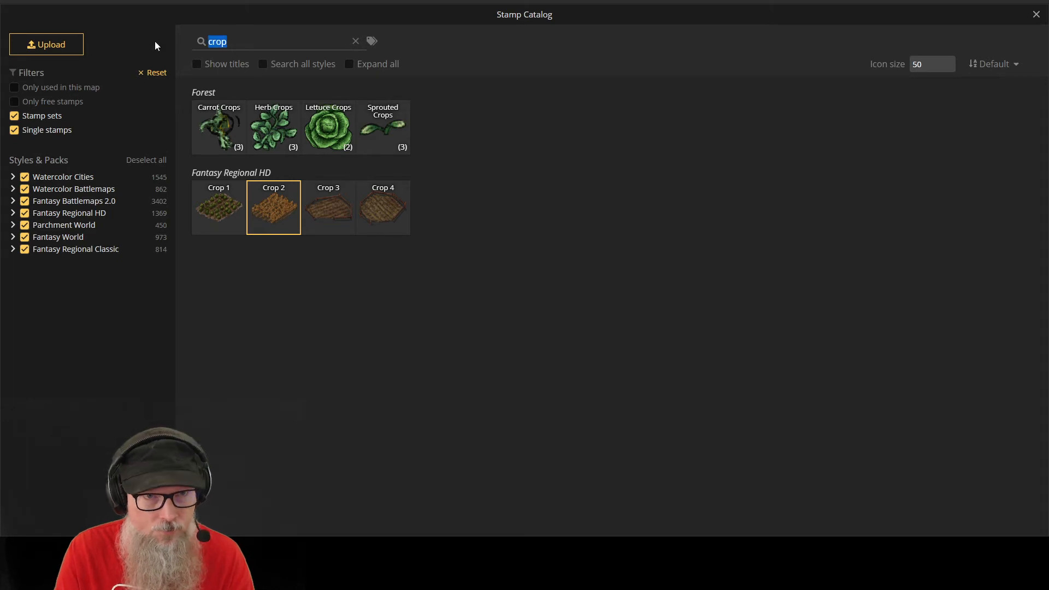
pyautogui.write('hay')
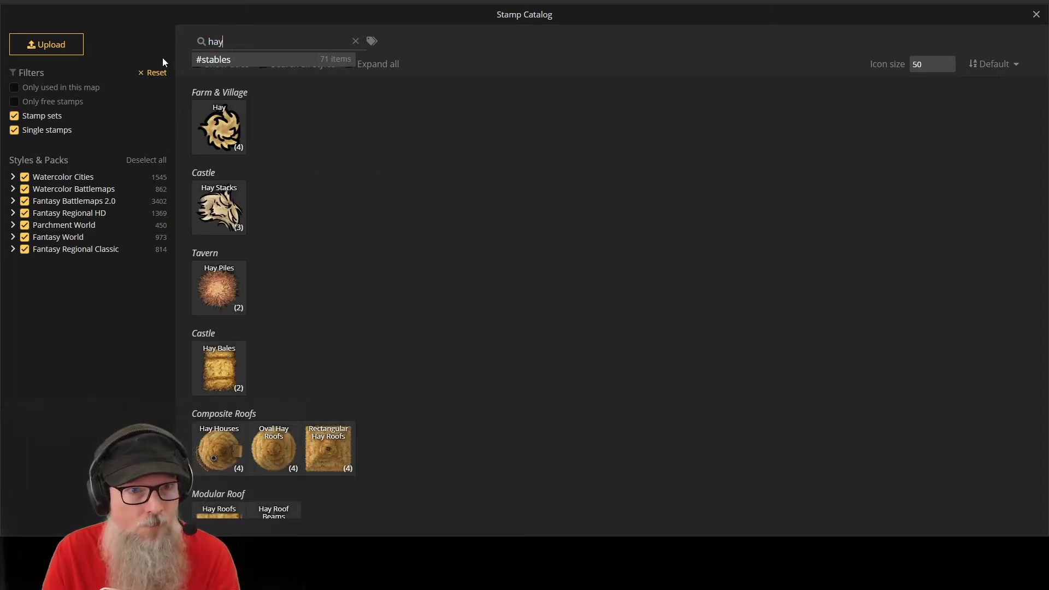
pyautogui.scroll(-3, 327, 348)
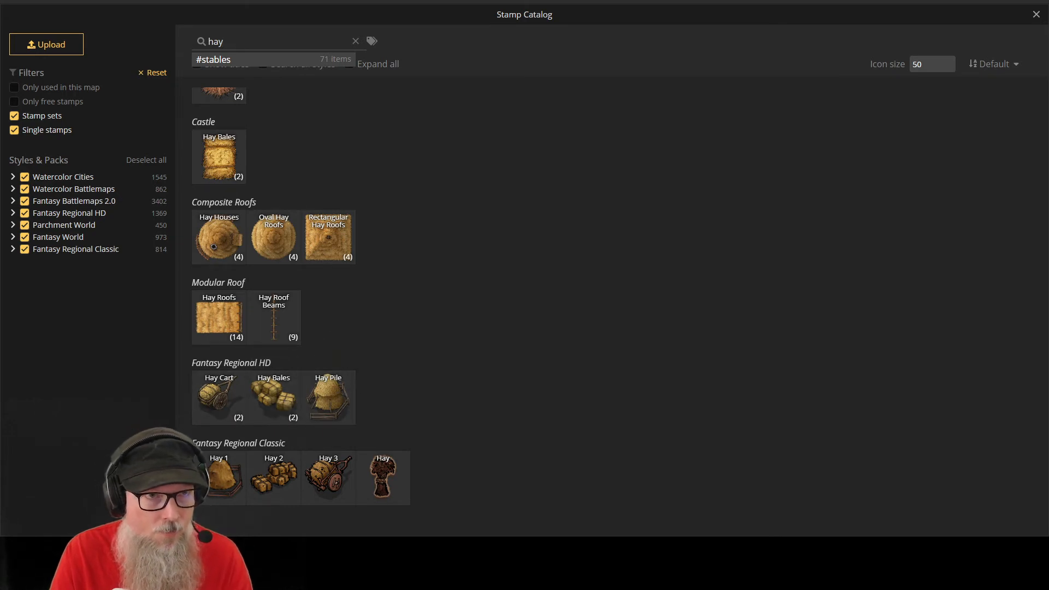
pyautogui.press('Escape')
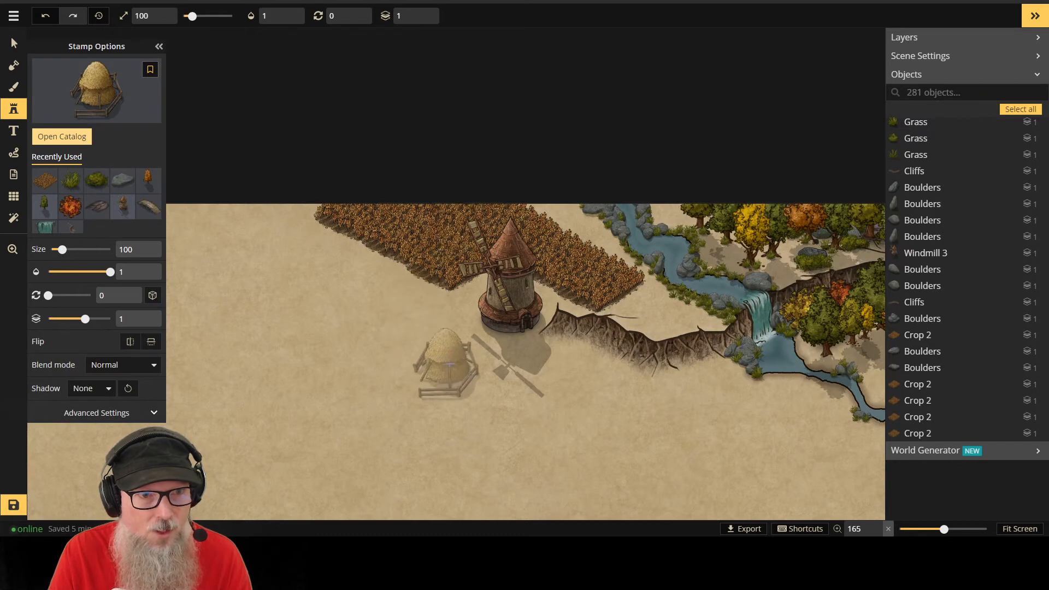
pyautogui.scroll(-5, 460, 323)
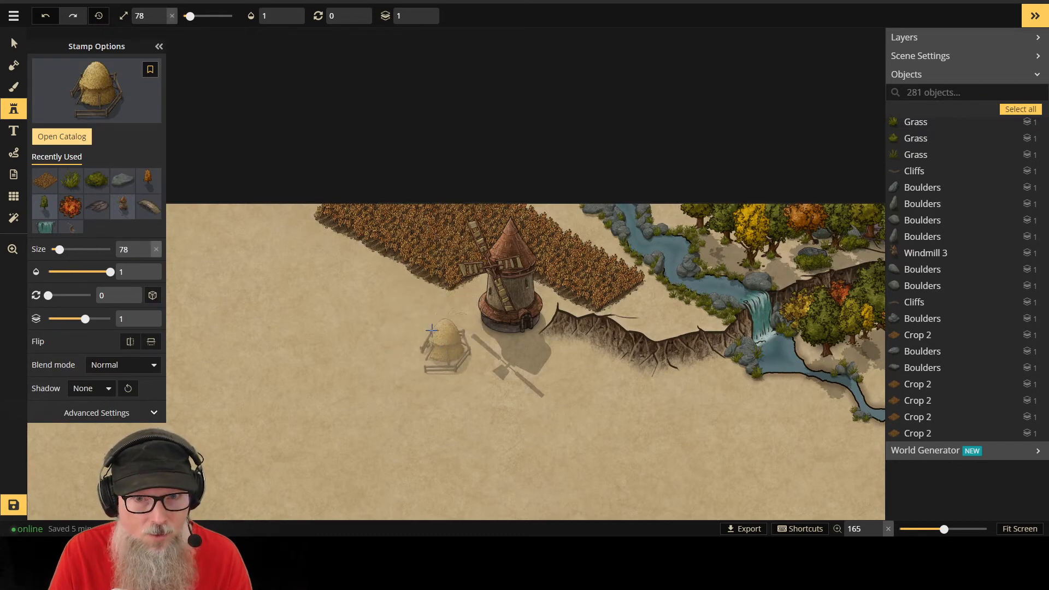
pyautogui.scroll(-1, 432, 323)
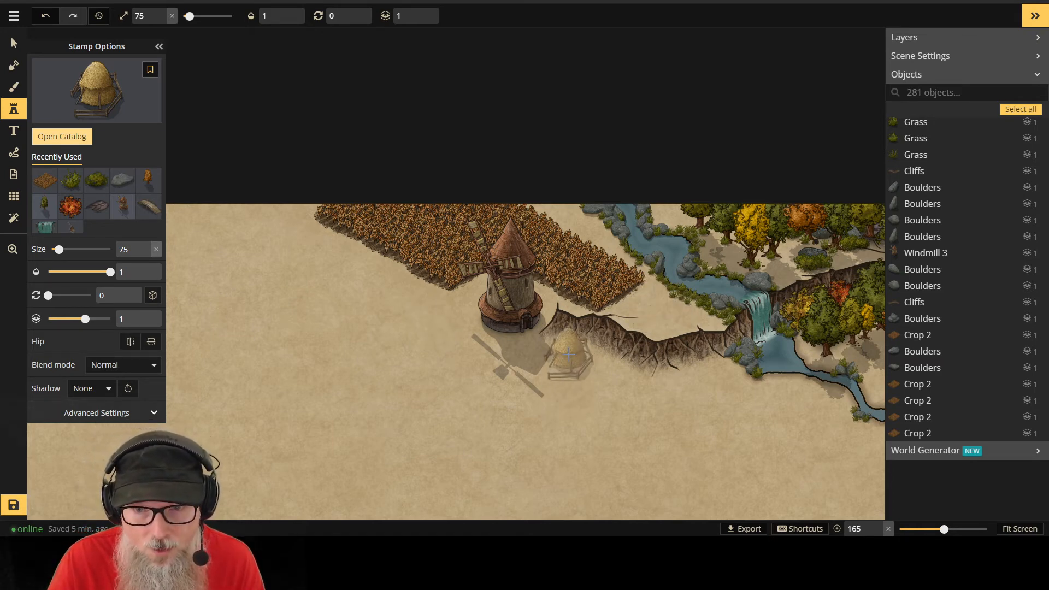
# Step: Stamp the Hay Pile southeast of the windmill, and add the first Hay Cart variant at size 75 just south of it
pyautogui.click(569, 354)
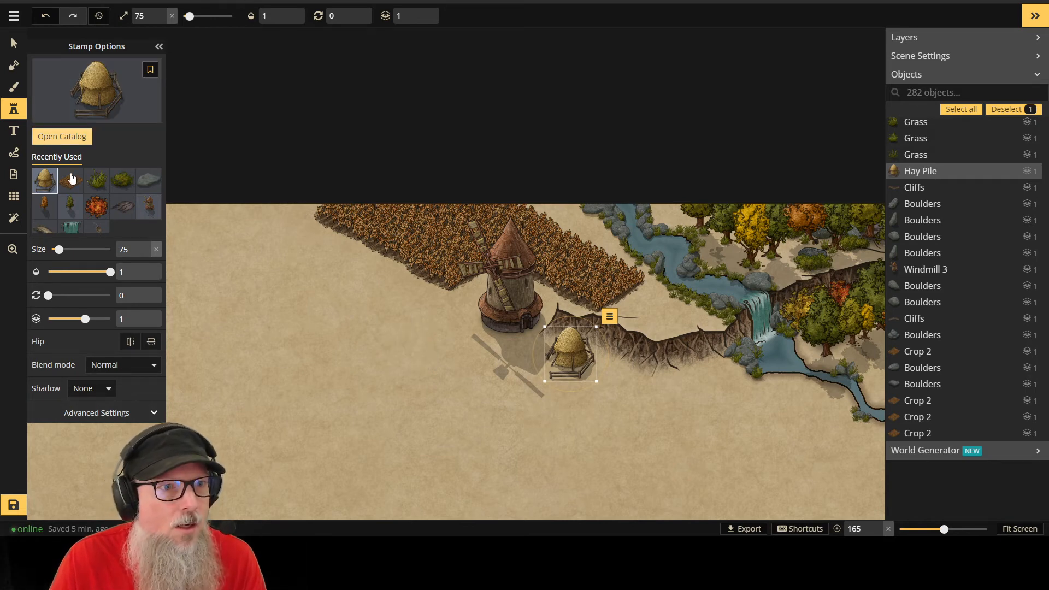
pyautogui.click(62, 137)
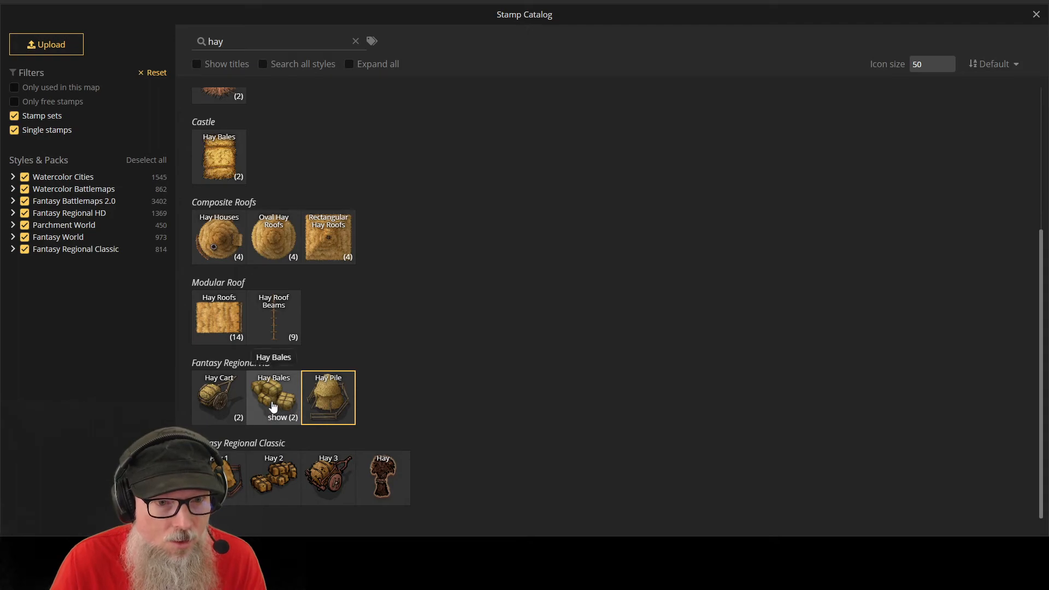
pyautogui.click(219, 399)
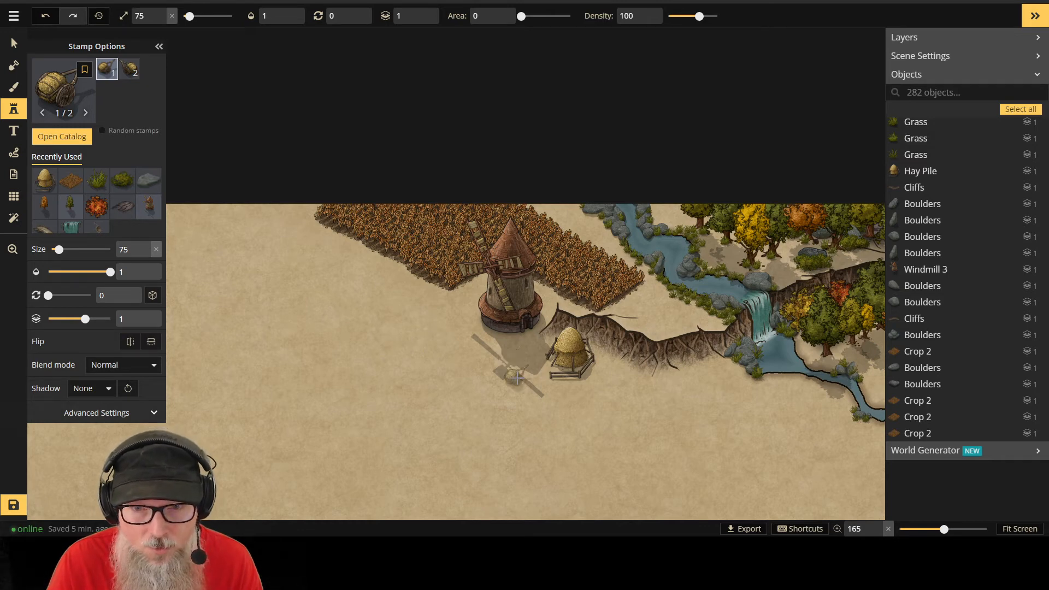
pyautogui.click(504, 352)
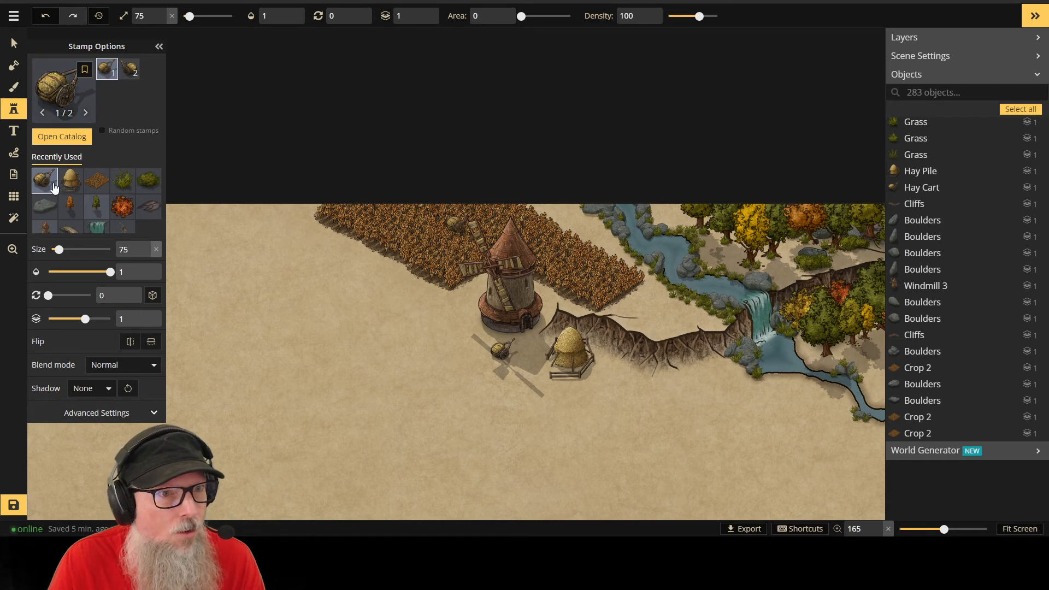
# Step: Stamp the second Hay Cart variant at size 75 on the open ground west of the windmill
pyautogui.click(130, 70)
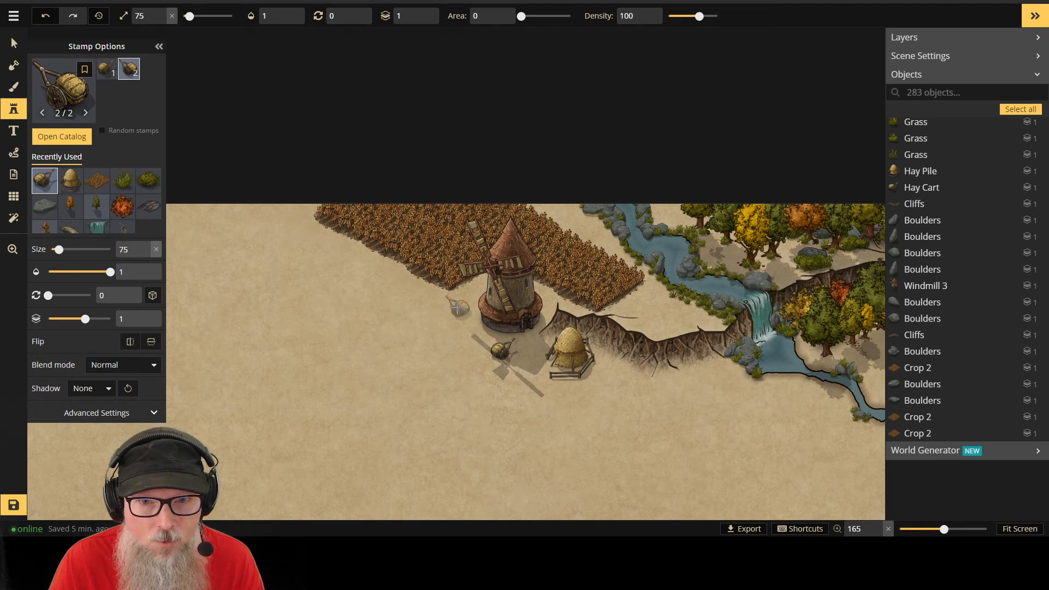
pyautogui.click(451, 308)
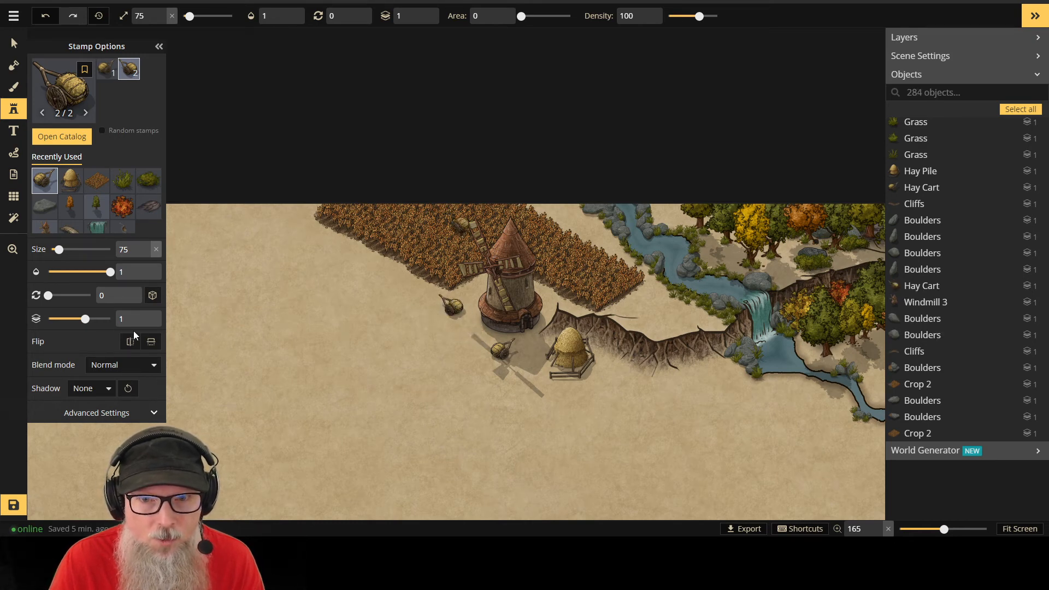
pyautogui.click(14, 129)
pyautogui.click(13, 114)
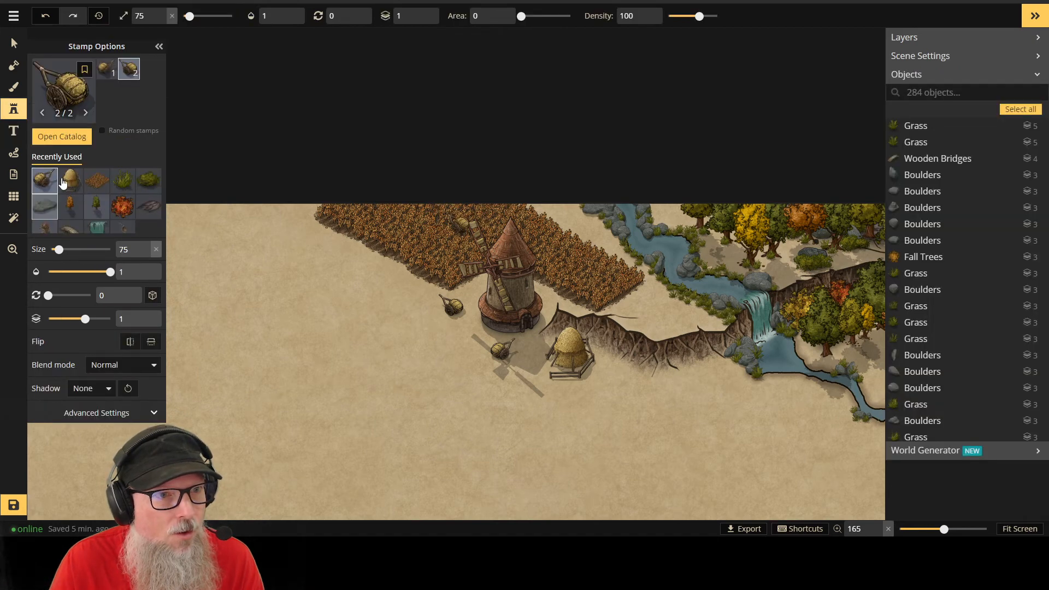
# Step: Stamp three size 75 Hay Bales of the first variant: one against the windmill's west side and two along its east side by the crops
pyautogui.click(62, 139)
pyautogui.click(266, 392)
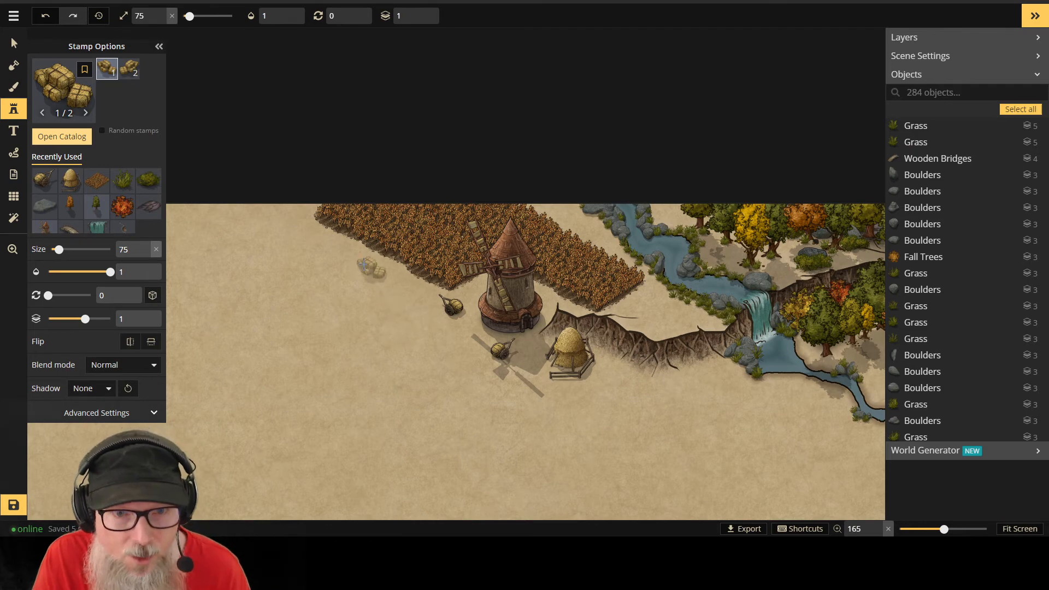
pyautogui.click(477, 283)
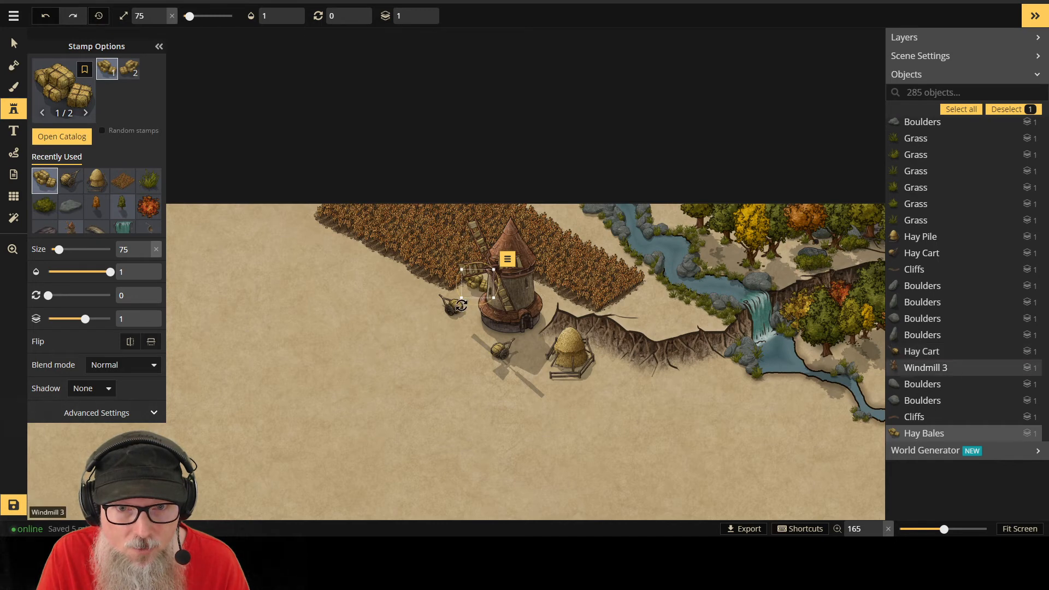
pyautogui.click(544, 289)
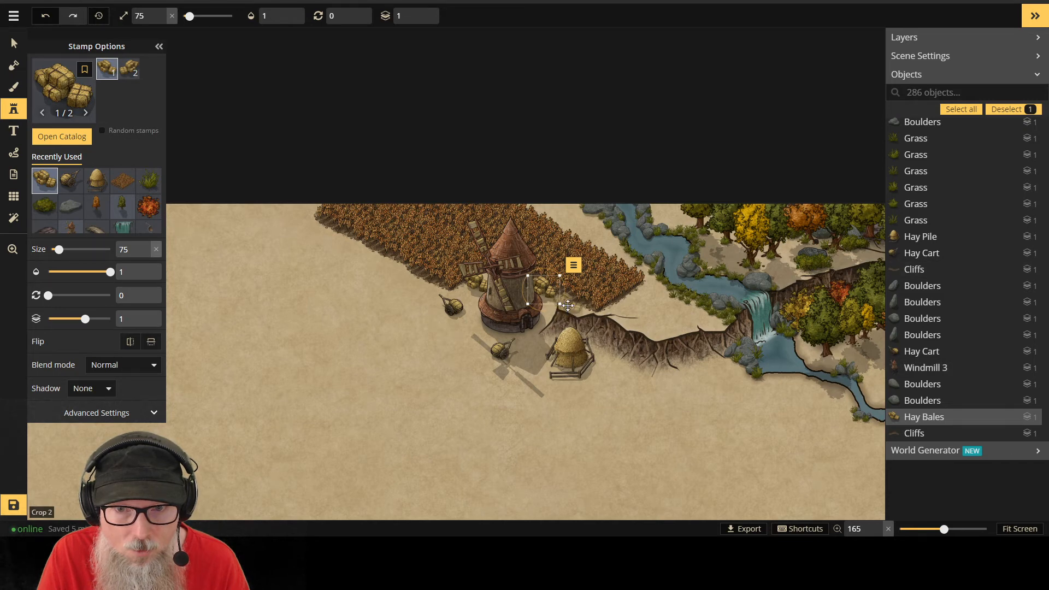
pyautogui.click(568, 306)
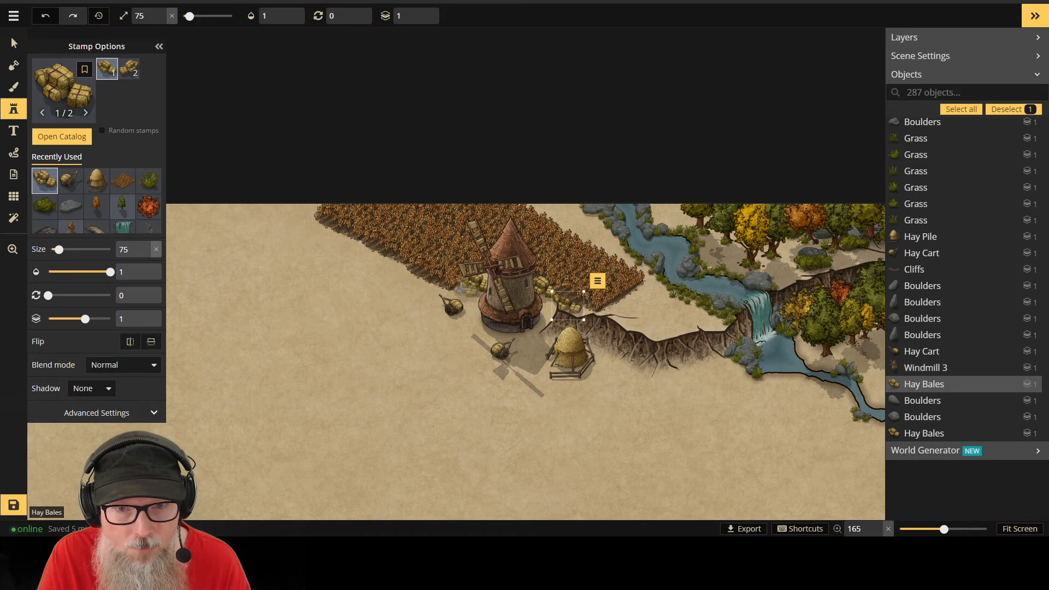
# Step: Try the second Hay Bales variant beside the hay cart west of the windmill, and undo the change
pyautogui.click(129, 69)
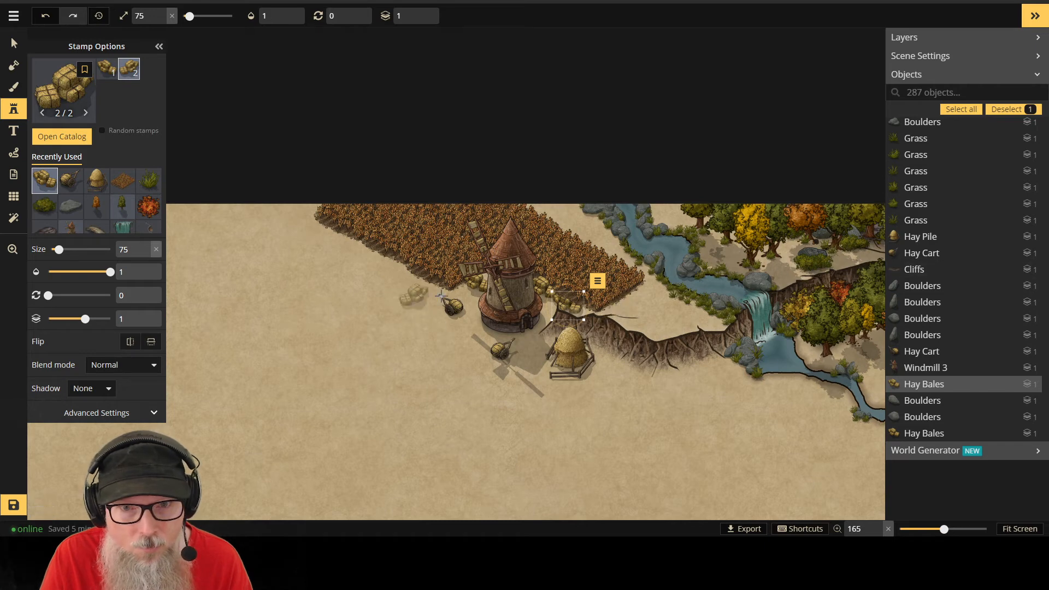
pyautogui.moveTo(451, 295); pyautogui.dragTo(474, 293)
pyautogui.hotkey('ctrl', 'z')
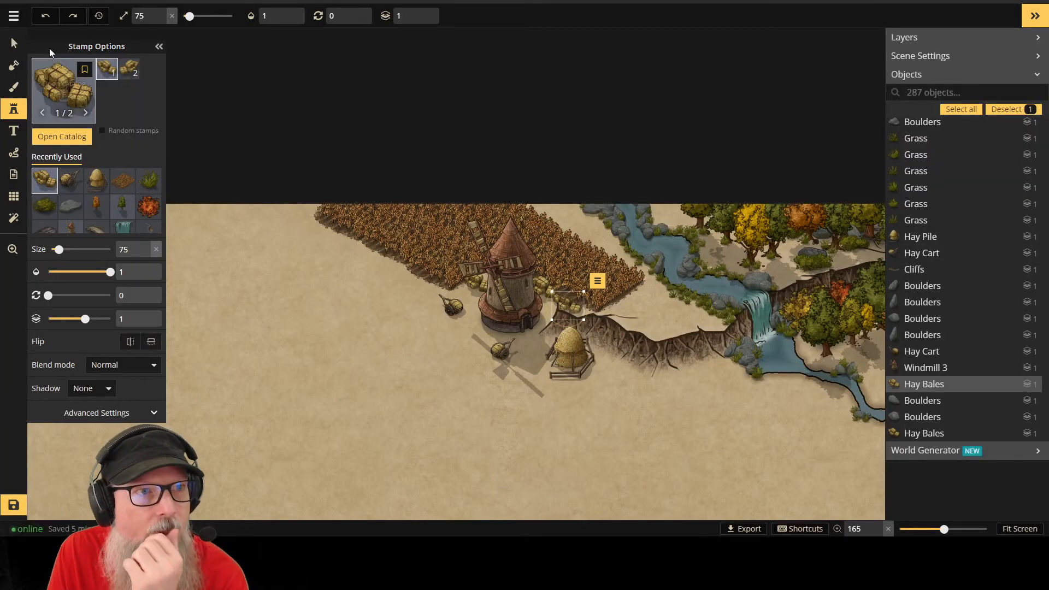
# Step: Raise the southeasternmost Hay Bales at the crop field's edge to layer 3
pyautogui.click(11, 38)
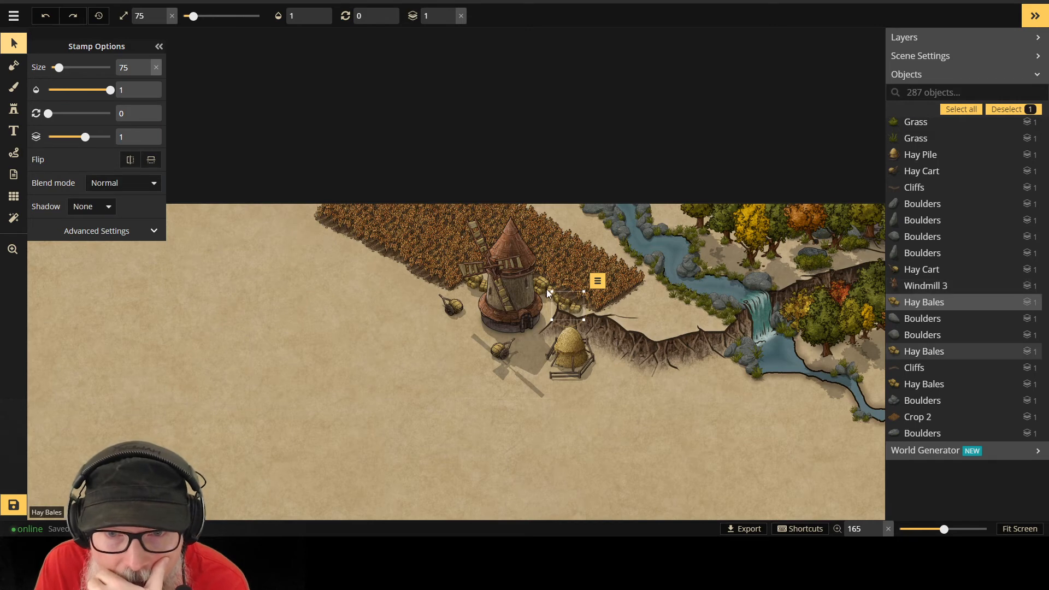
pyautogui.click(450, 13)
pyautogui.click(450, 13)
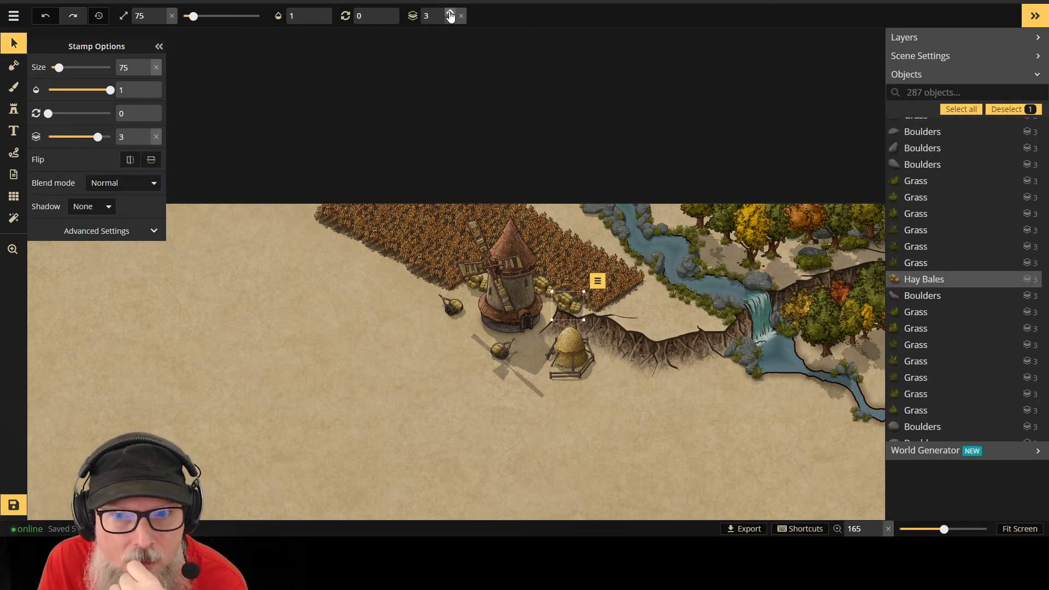
# Step: Try the Hay Bales touching the windmill's east side on layers 3 and 2, and return them to layer 1
pyautogui.click(542, 284)
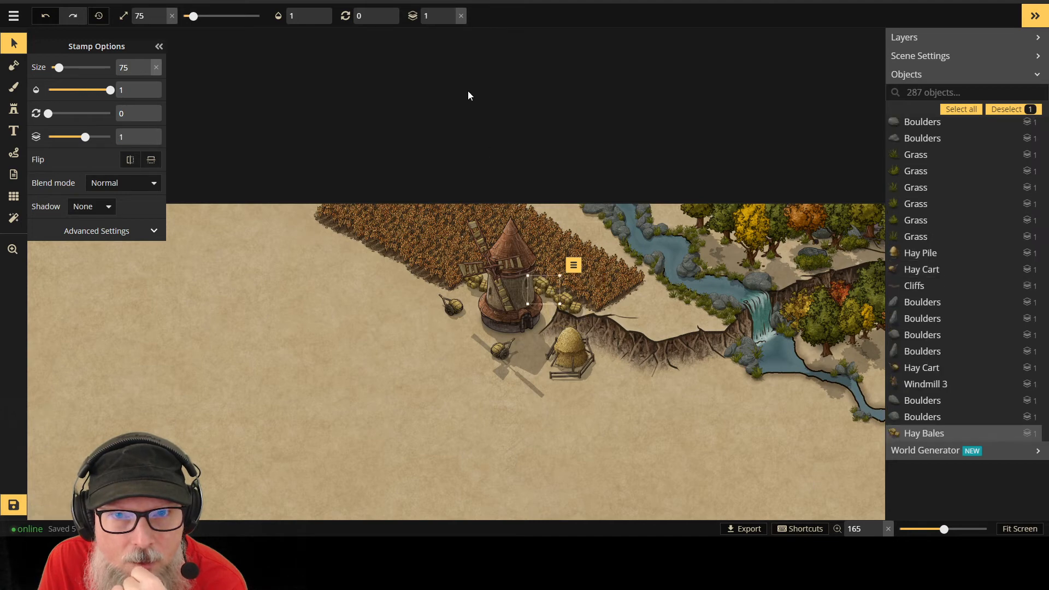
pyautogui.click(450, 13)
pyautogui.click(450, 13)
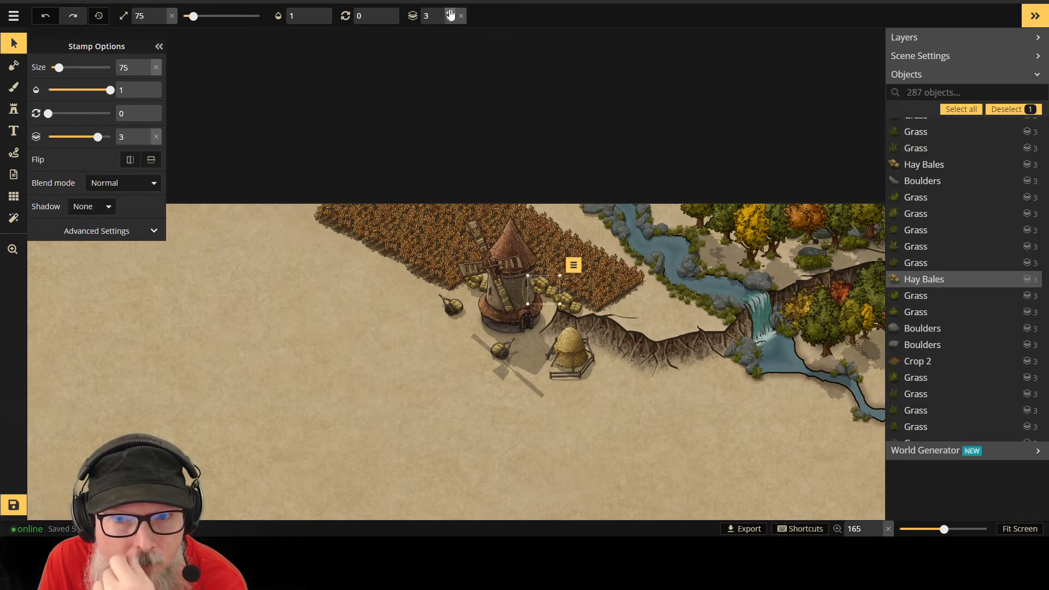
pyautogui.click(451, 20)
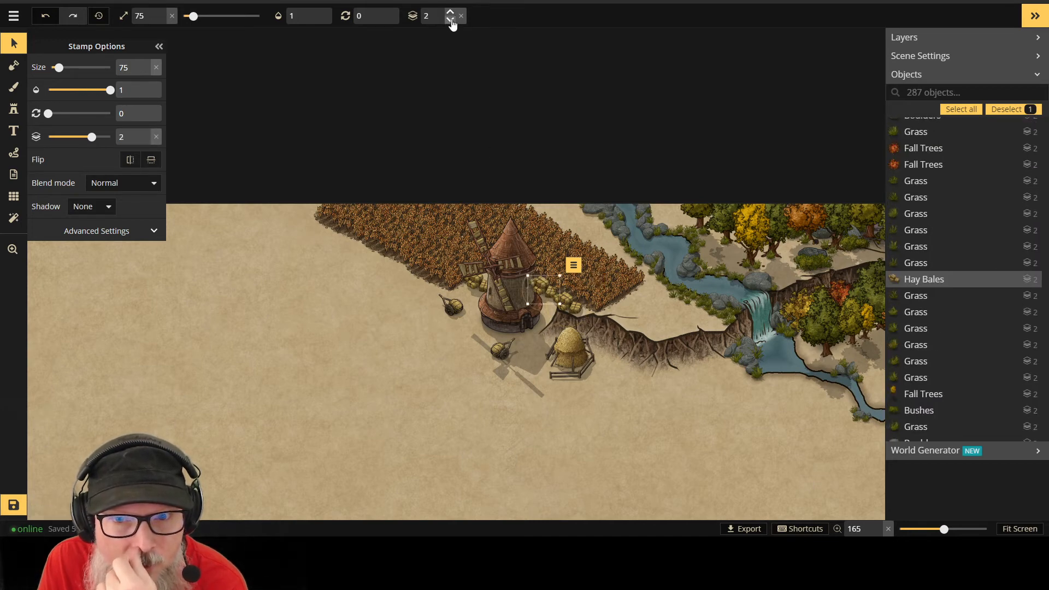
pyautogui.click(450, 19)
# Step: Try the Crop 2 field directly behind the windmill on layer 0, and return it to layer 1
pyautogui.click(553, 267)
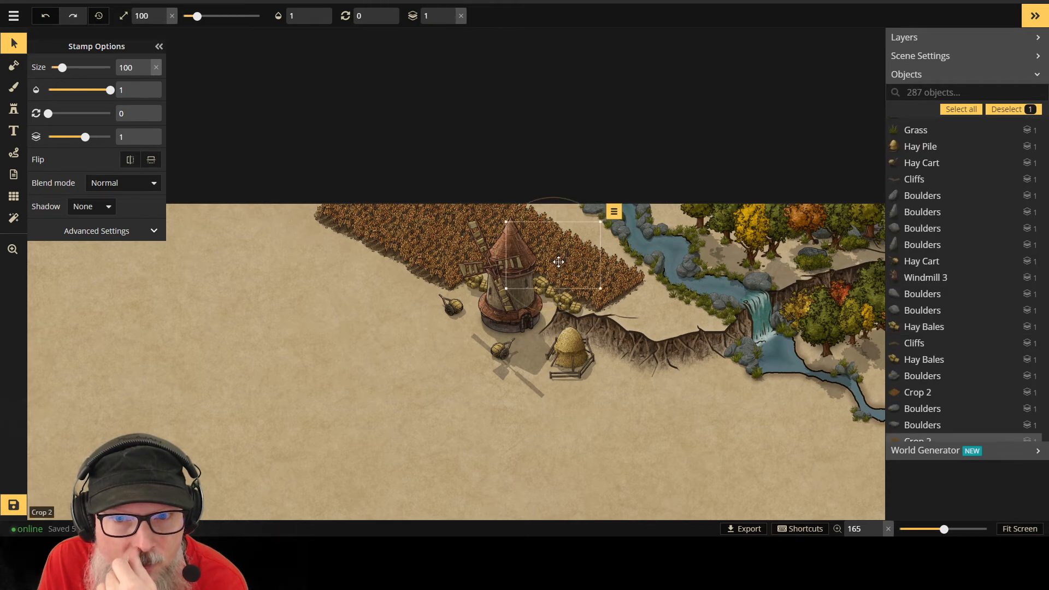
pyautogui.click(450, 19)
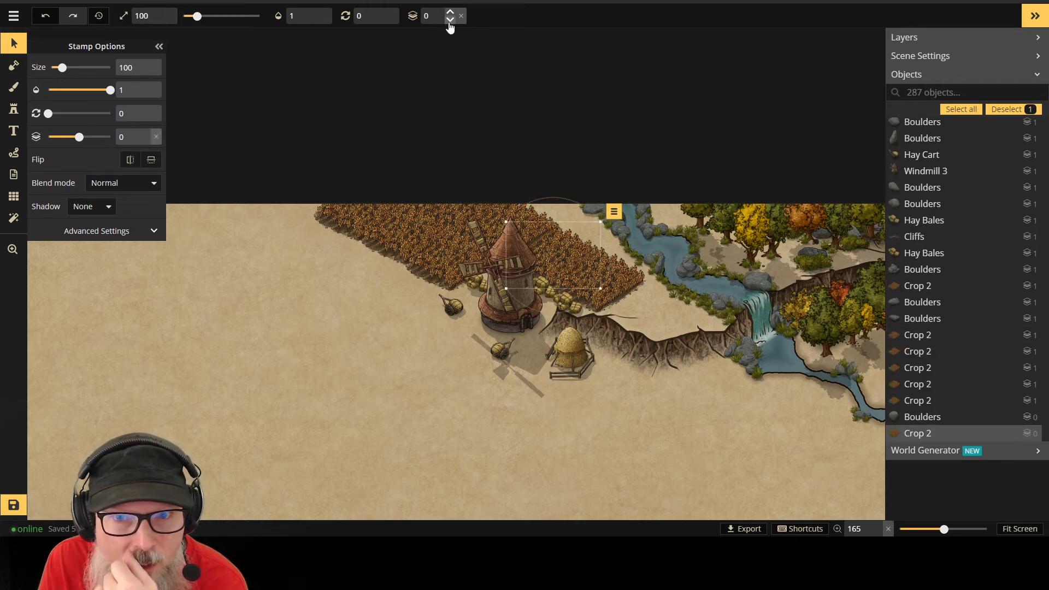
pyautogui.click(450, 12)
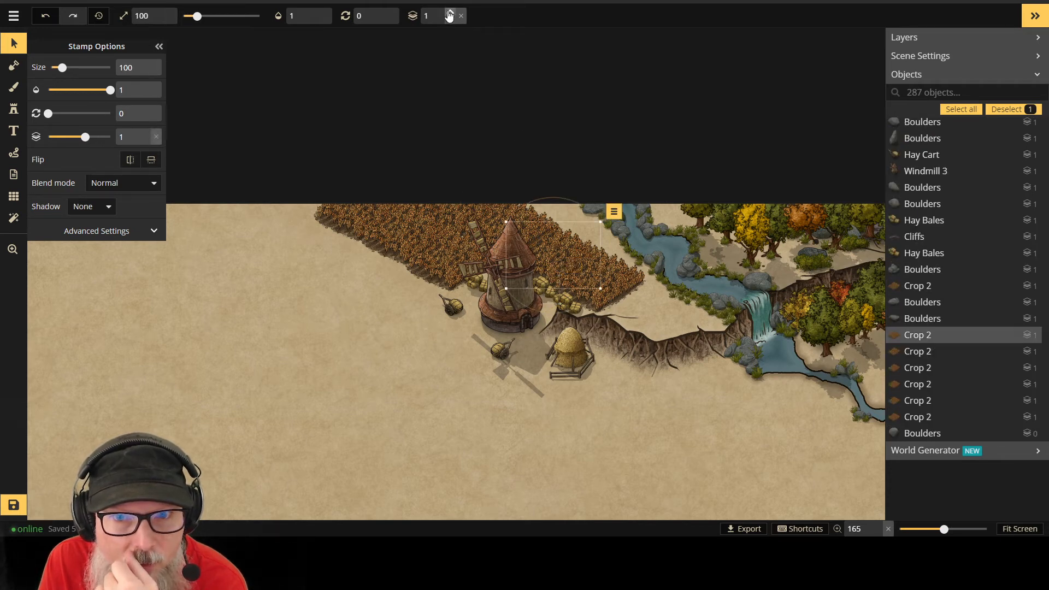
# Step: Set the easternmost Crop 2 field to layer 1 and deselect it
pyautogui.click(584, 285)
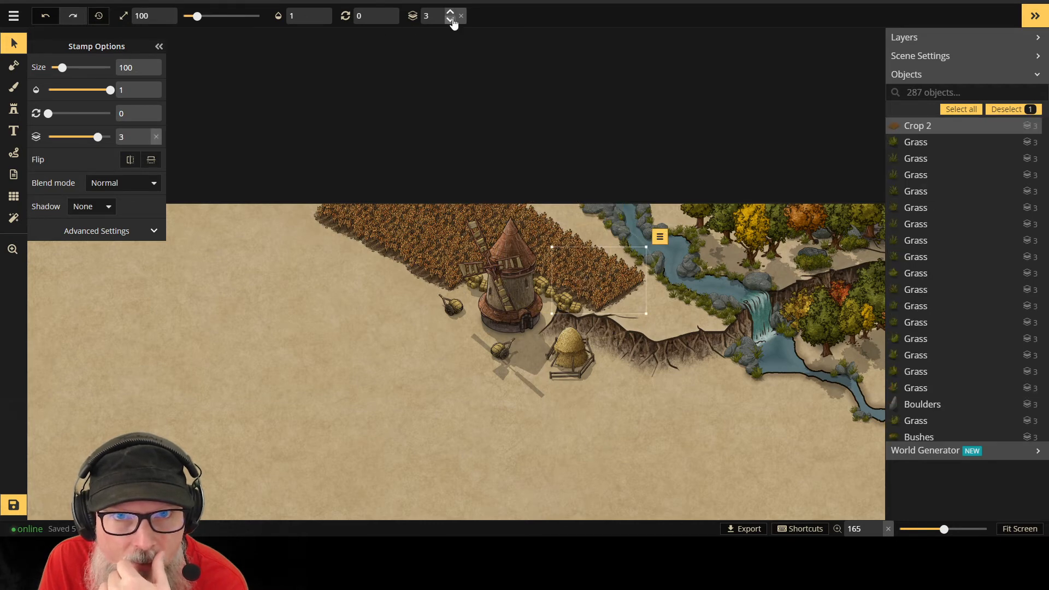
pyautogui.click(450, 12)
pyautogui.click(451, 19)
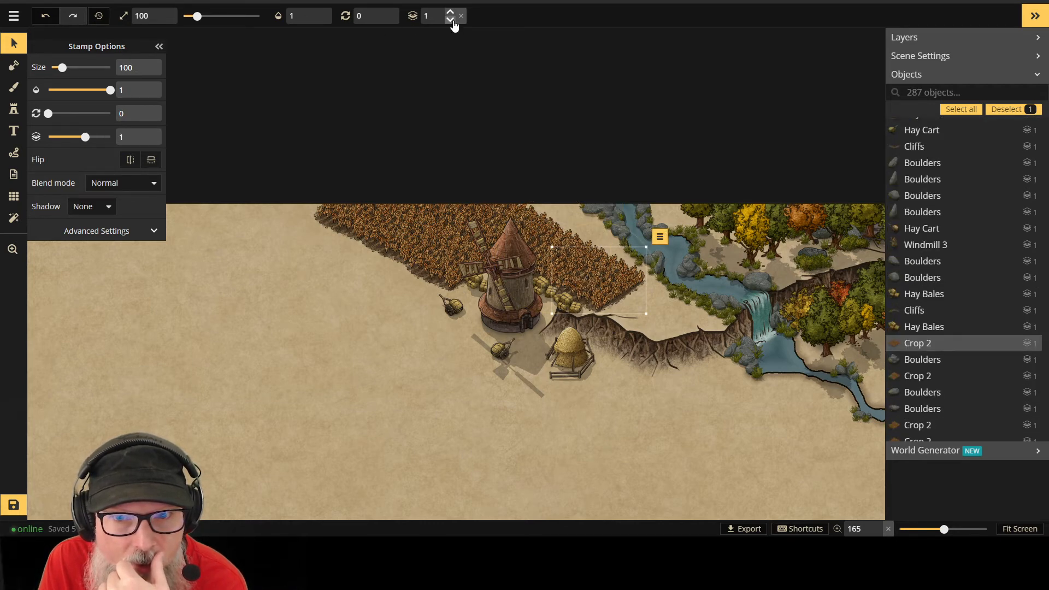
pyautogui.click(226, 439)
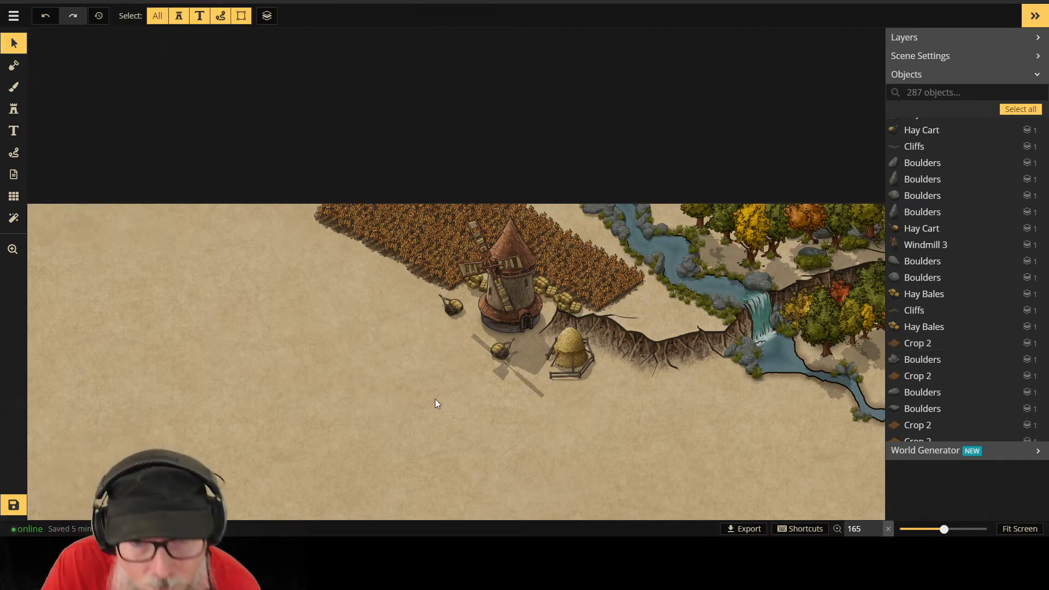
# Step: Nudge the Hay Bales at the windmill's west side eastward, and move the southern hay cart to just below the hay pile
pyautogui.click(474, 283)
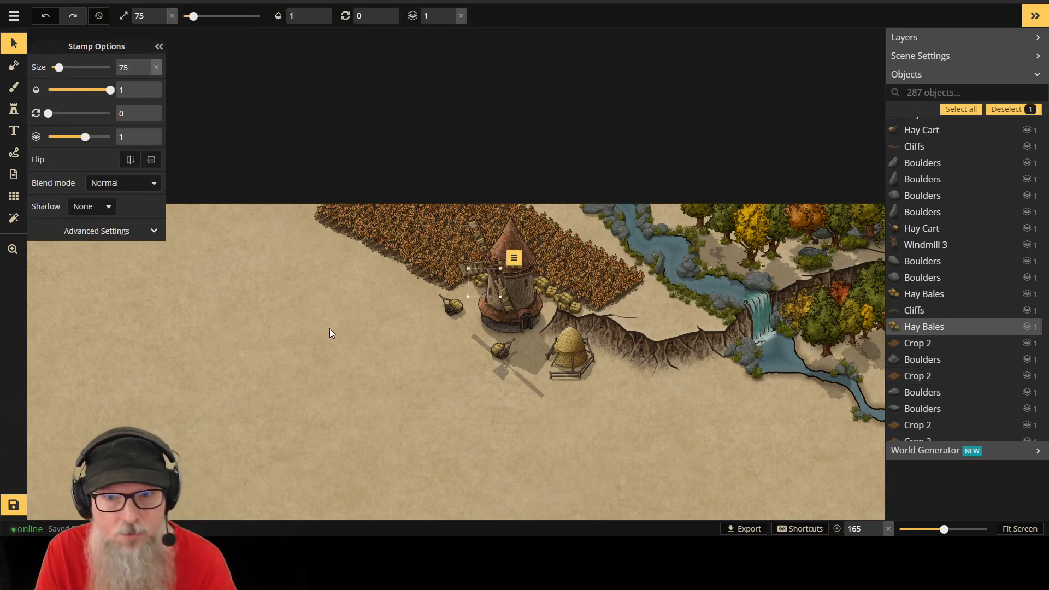
pyautogui.click(507, 355)
pyautogui.moveTo(507, 355); pyautogui.dragTo(546, 397)
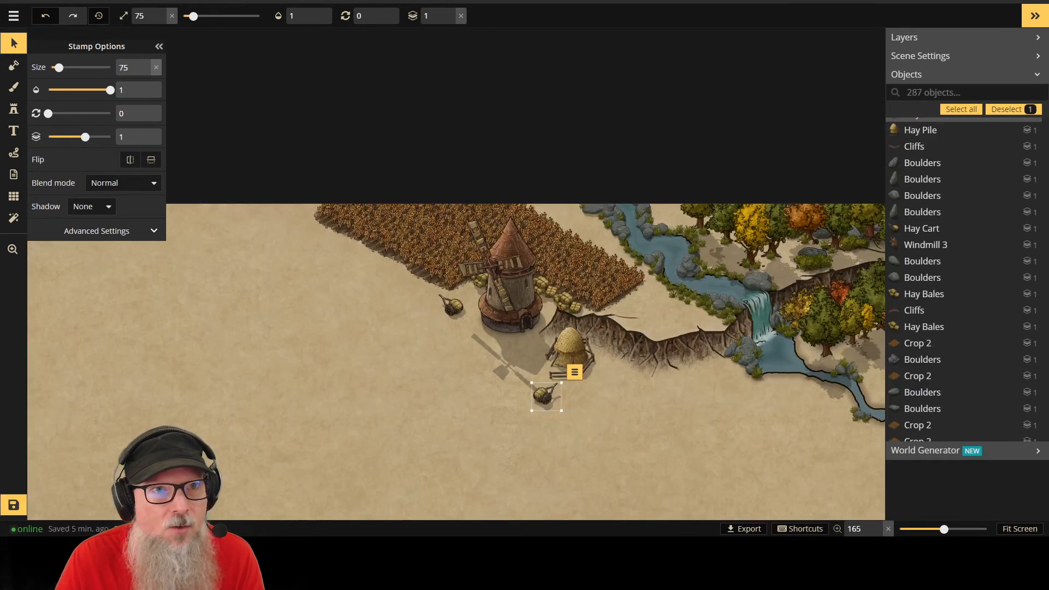
# Step: Search the stamp catalog for "peasant" and choose the Peasants stamp set
pyautogui.click(14, 108)
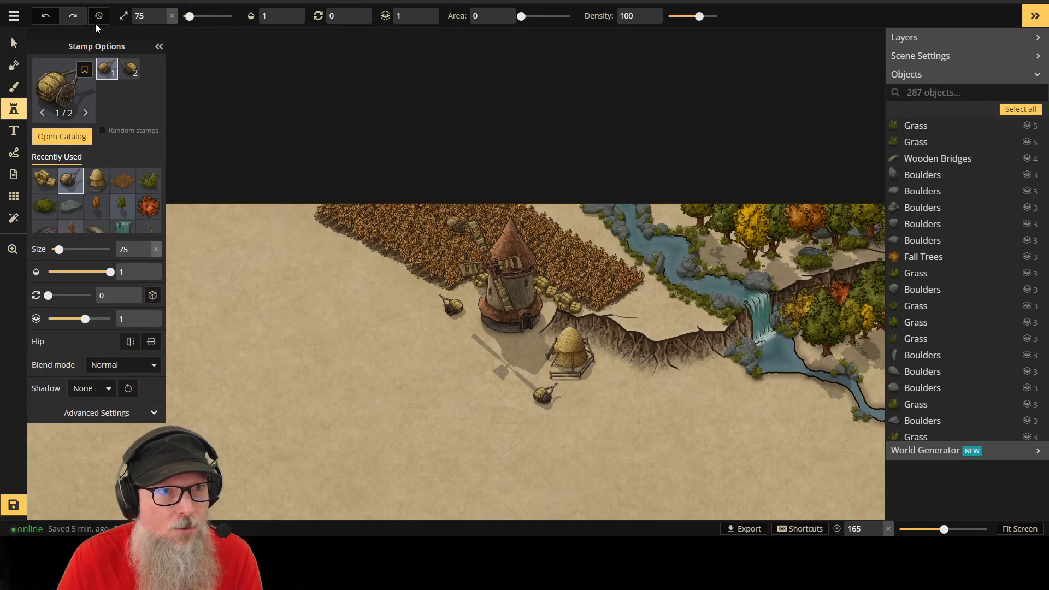
pyautogui.click(55, 136)
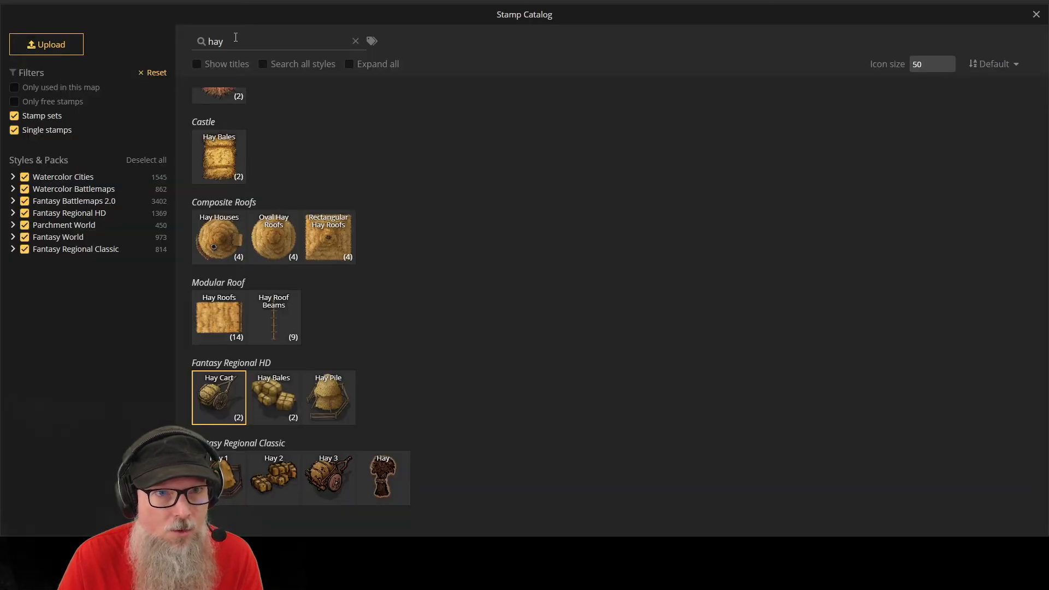
pyautogui.write('peasant')
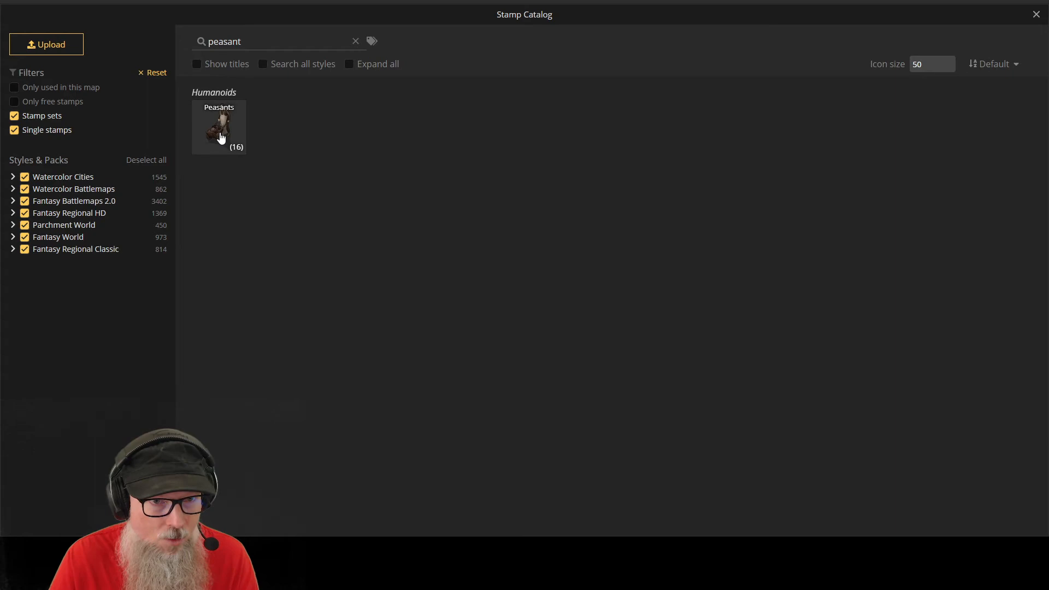
pyautogui.click(220, 134)
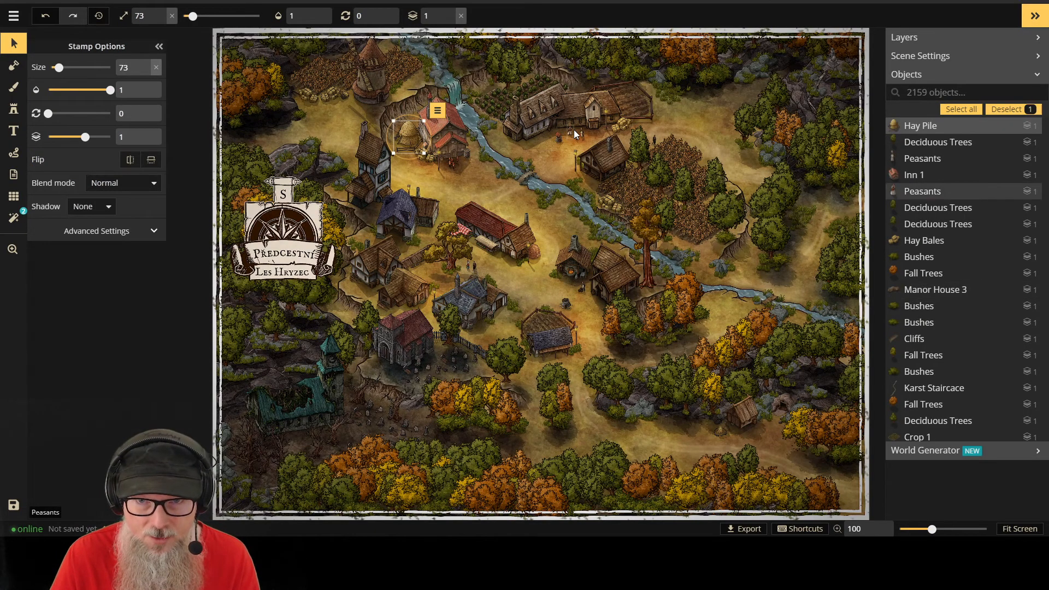
# Step: Check the size of a peasant in the finished village map, and set the Peasants stamp size to 85
pyautogui.click(572, 131)
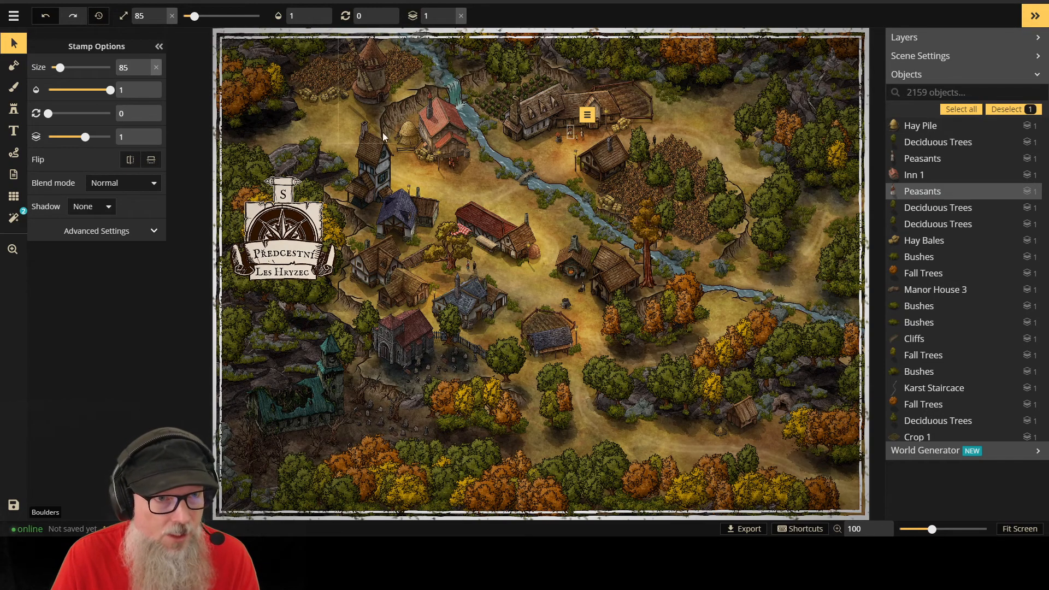
pyautogui.scroll(3, 573, 132)
pyautogui.scroll(3, 529, 126)
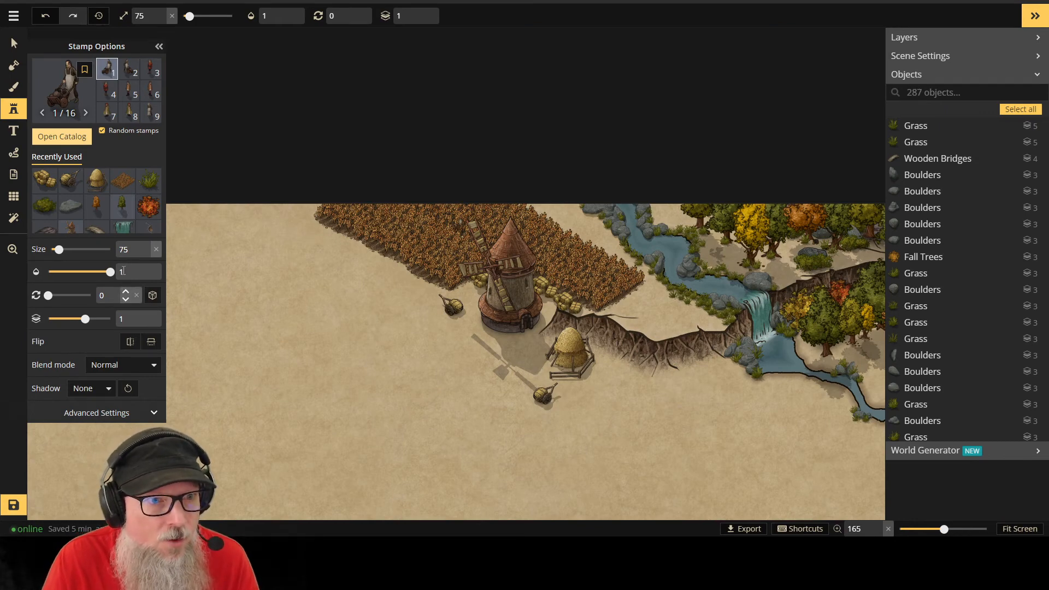
pyautogui.click(146, 247)
pyautogui.click(142, 258)
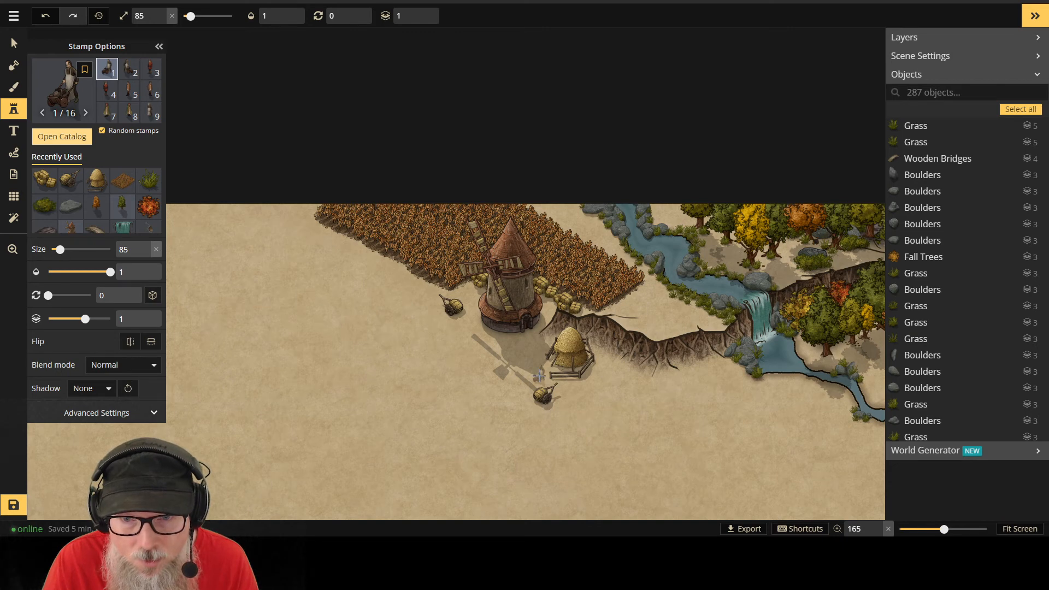
# Step: Preview the figures in the Peasants stamp set to find a suitable one for the hay pile
pyautogui.click(129, 91)
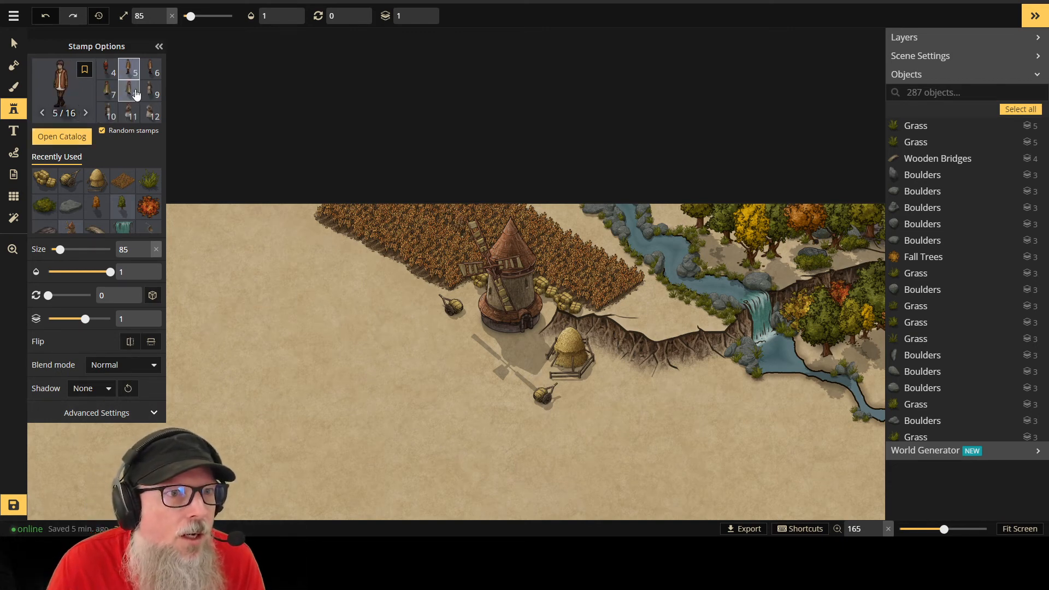
pyautogui.scroll(-2, 133, 98)
pyautogui.click(115, 118)
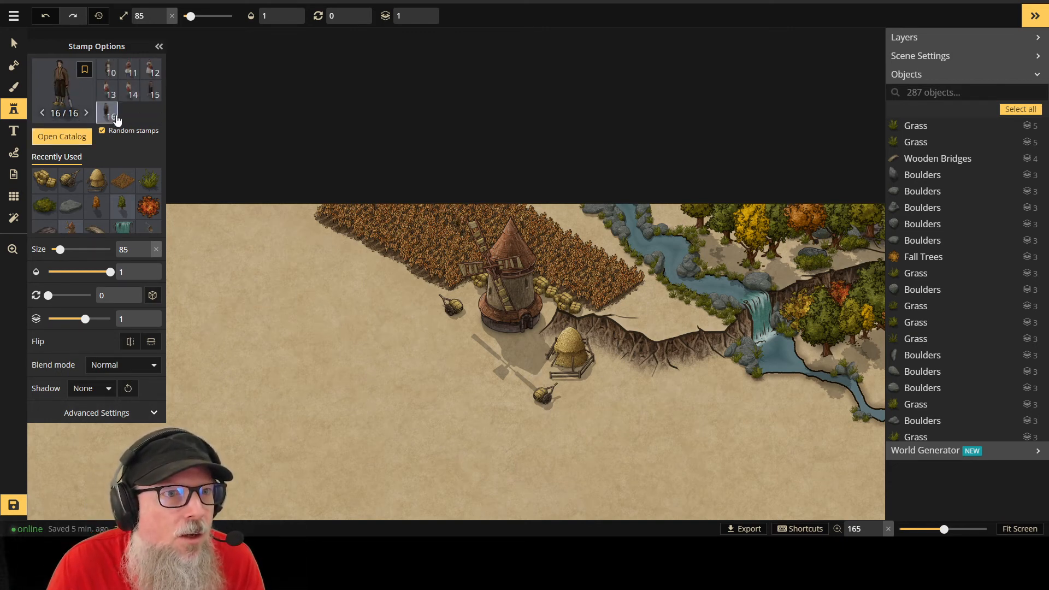
pyautogui.click(110, 94)
pyautogui.click(130, 95)
pyautogui.click(156, 97)
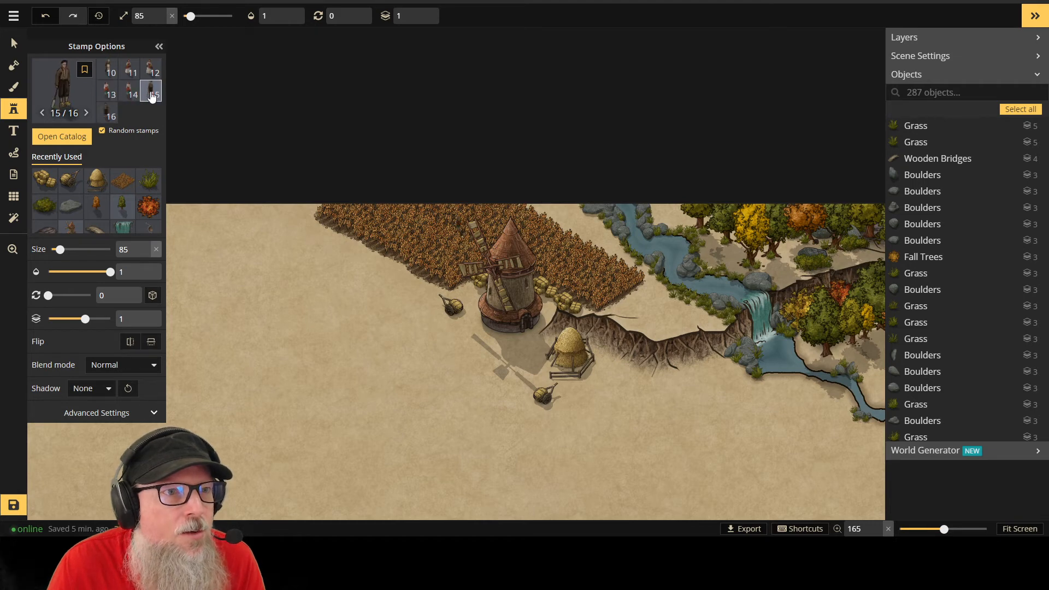
pyautogui.click(147, 78)
pyautogui.click(123, 74)
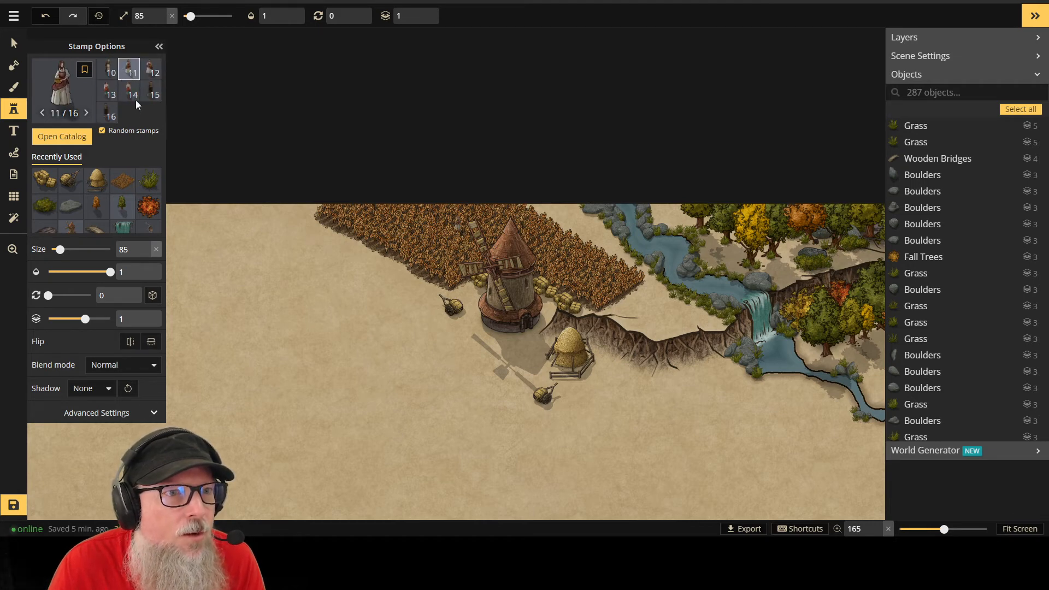
pyautogui.scroll(3, 135, 100)
pyautogui.click(151, 92)
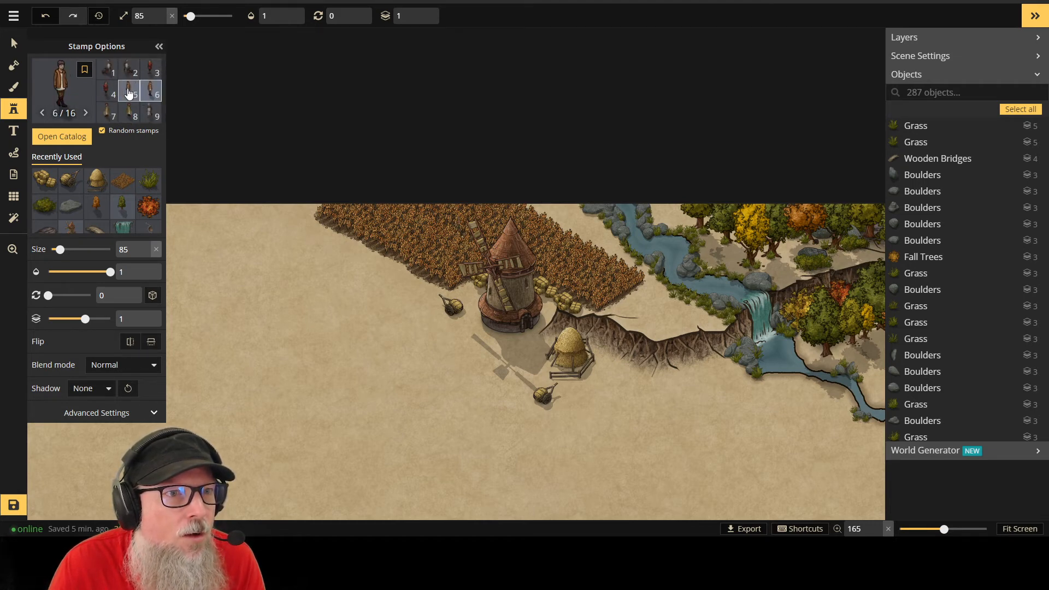
pyautogui.click(128, 93)
pyautogui.click(114, 93)
pyautogui.click(129, 76)
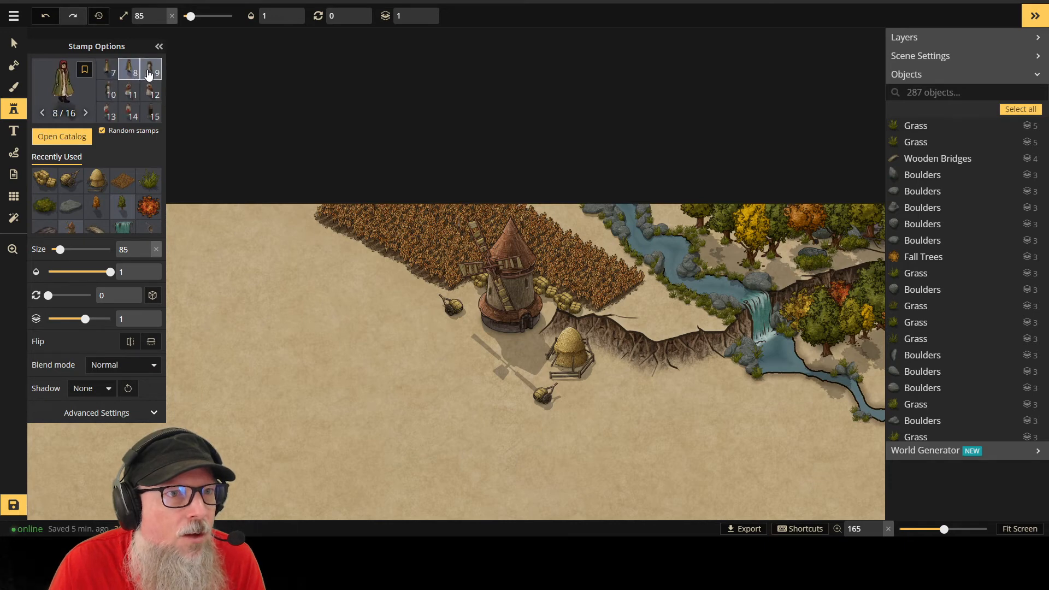
pyautogui.click(148, 76)
# Step: Choose Peasants variant 15 and place it at the hay pile's western side, southeast of the windmill
pyautogui.scroll(-1, 130, 113)
pyautogui.click(156, 94)
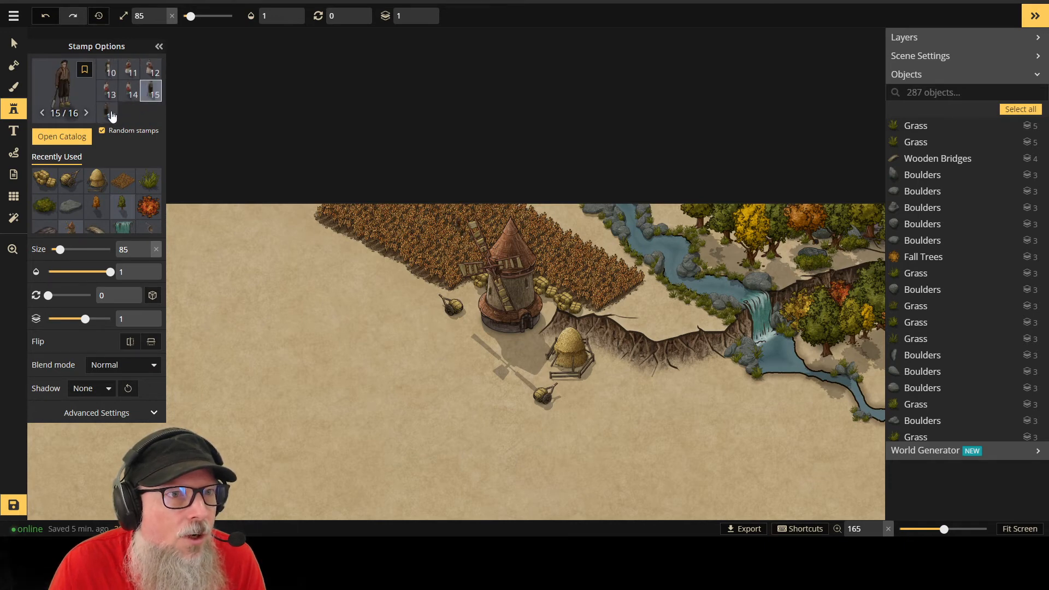
pyautogui.click(108, 117)
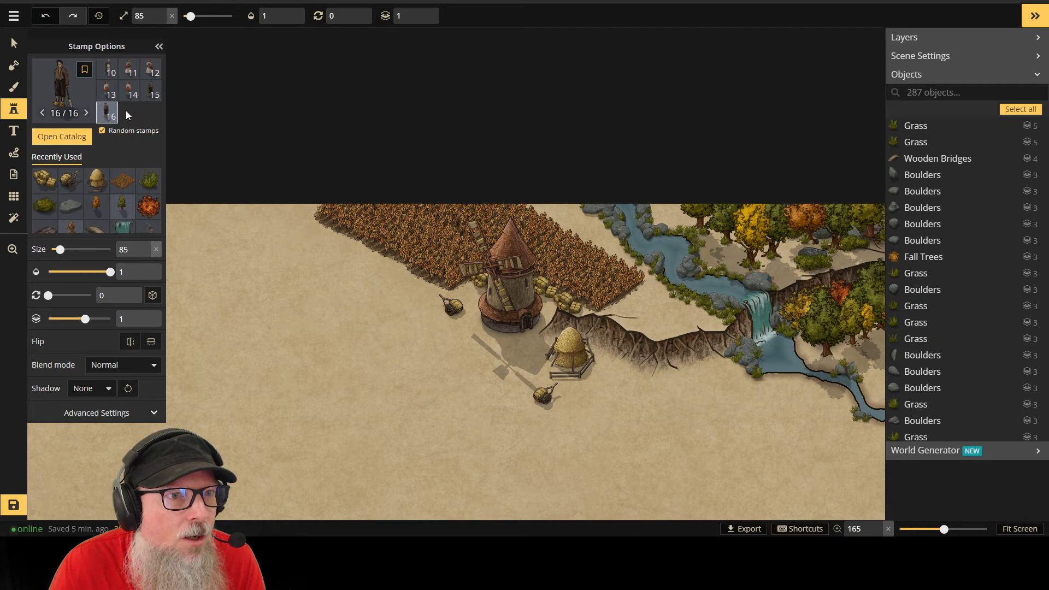
pyautogui.click(151, 90)
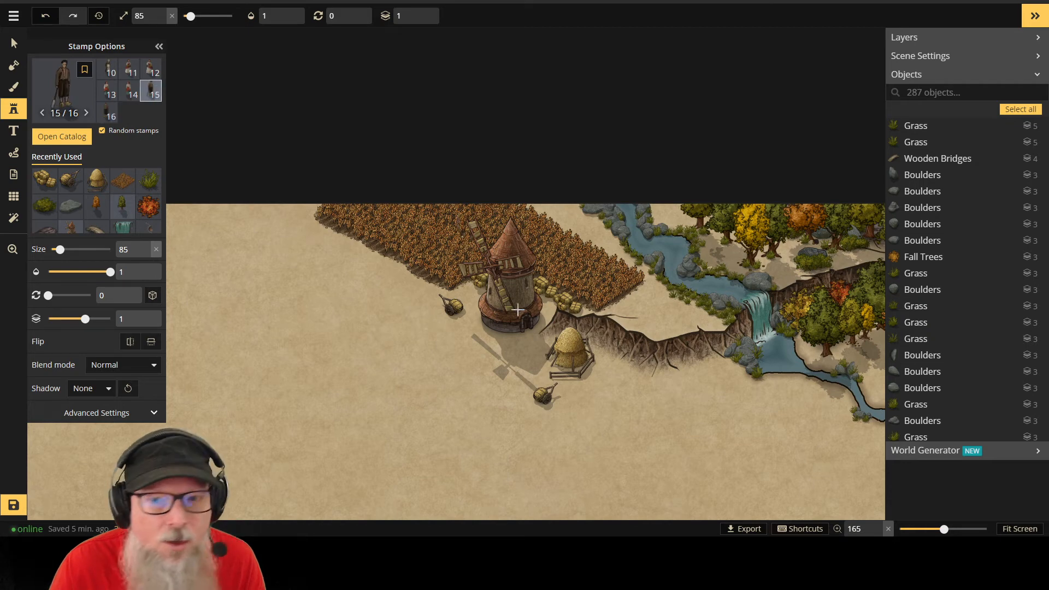
pyautogui.click(543, 365)
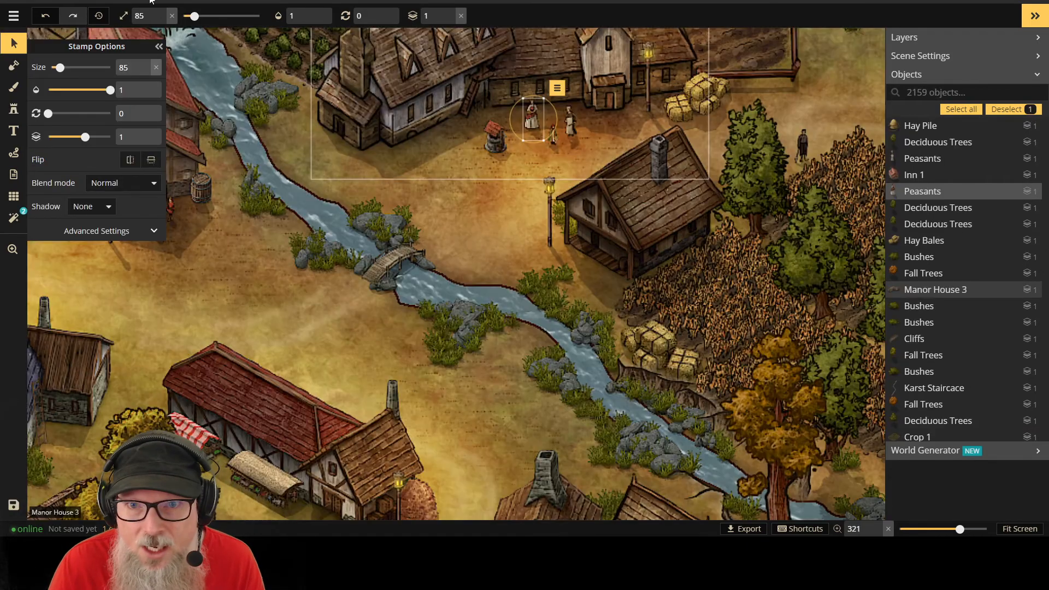
# Step: Compare with the finished village map, and delete the hay cart west of the windmill
pyautogui.scroll(-5, 585, 258)
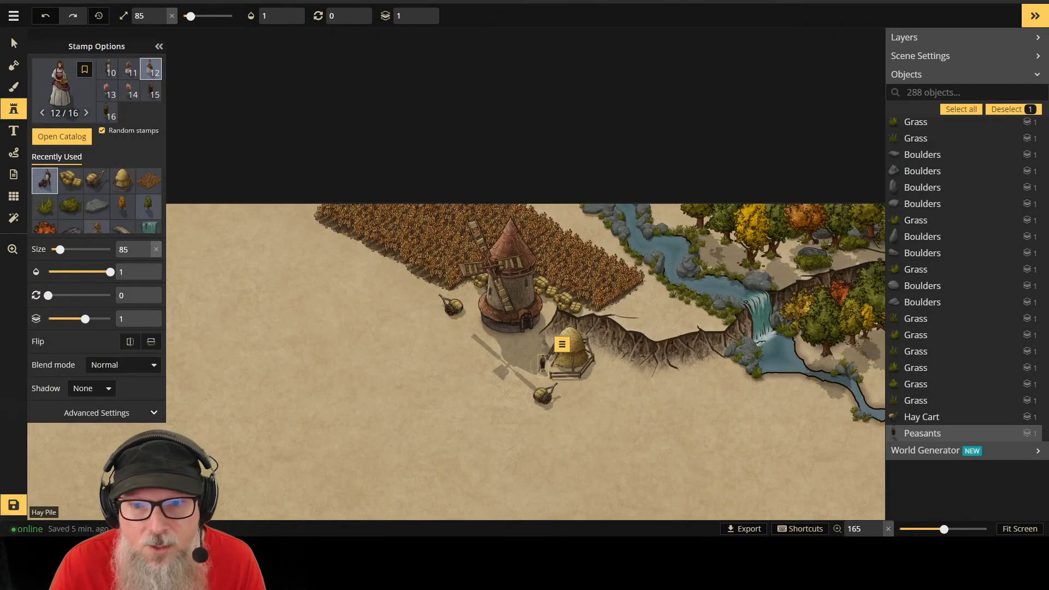
pyautogui.click(14, 43)
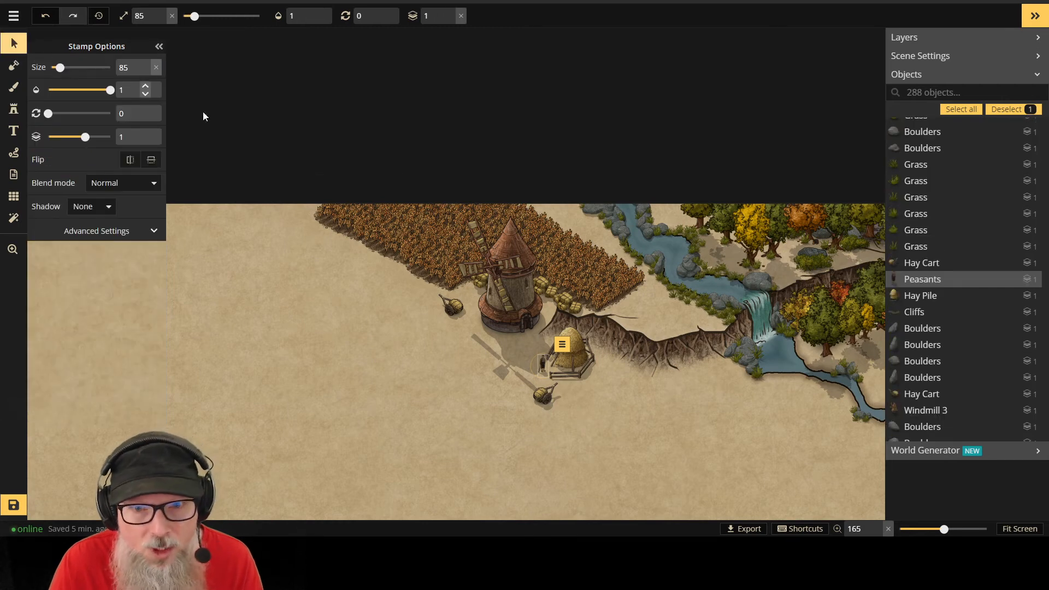
pyautogui.click(455, 302)
pyautogui.press('Delete')
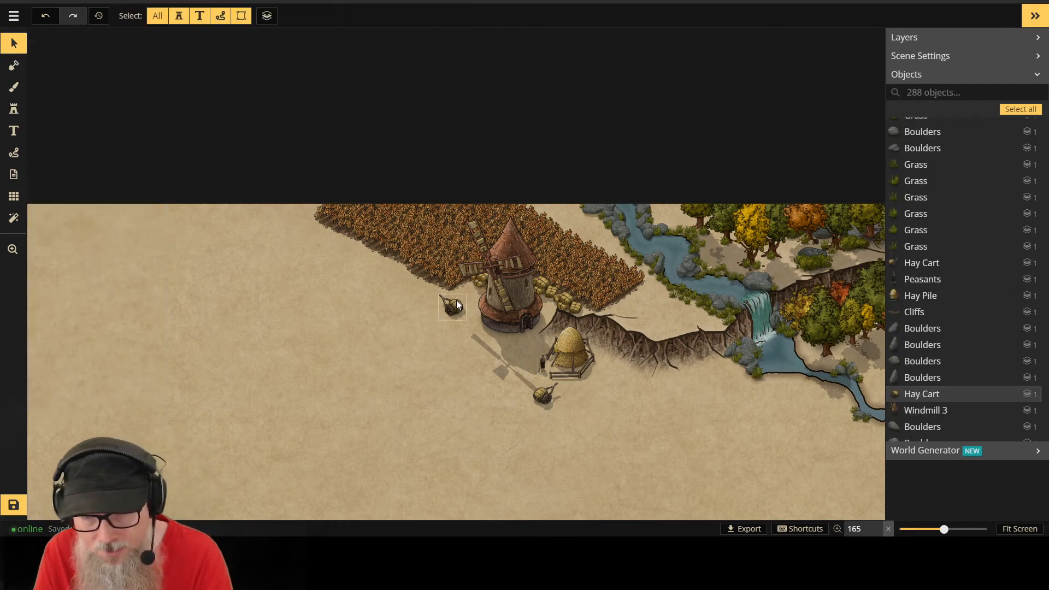
# Step: Shrink the hay cart below the hay pile to size 54 and nudge it slightly northwest
pyautogui.click(548, 395)
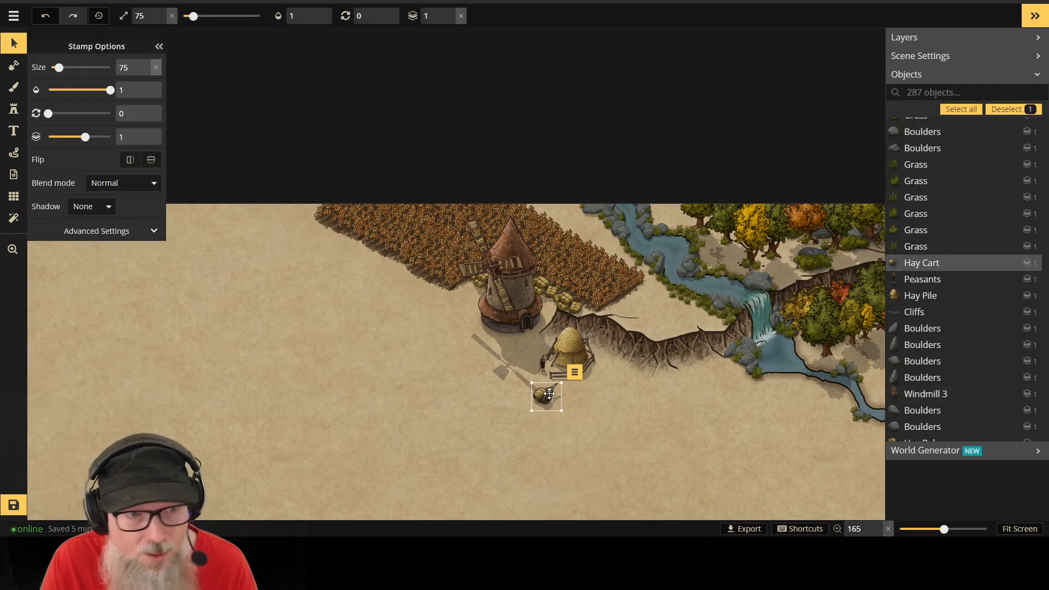
pyautogui.scroll(-10, 506, 365)
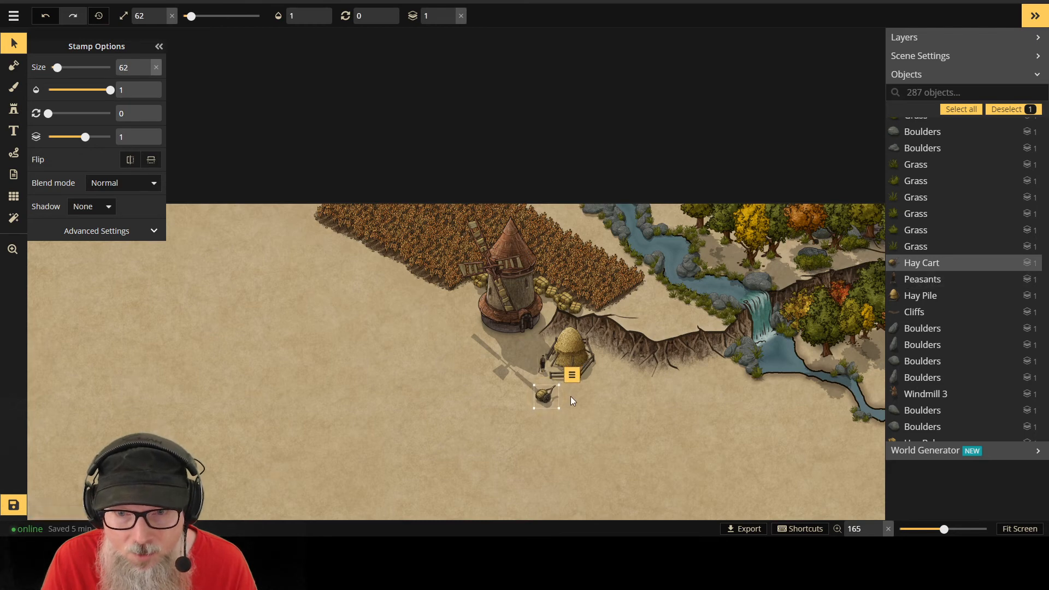
pyautogui.scroll(-3, 571, 398)
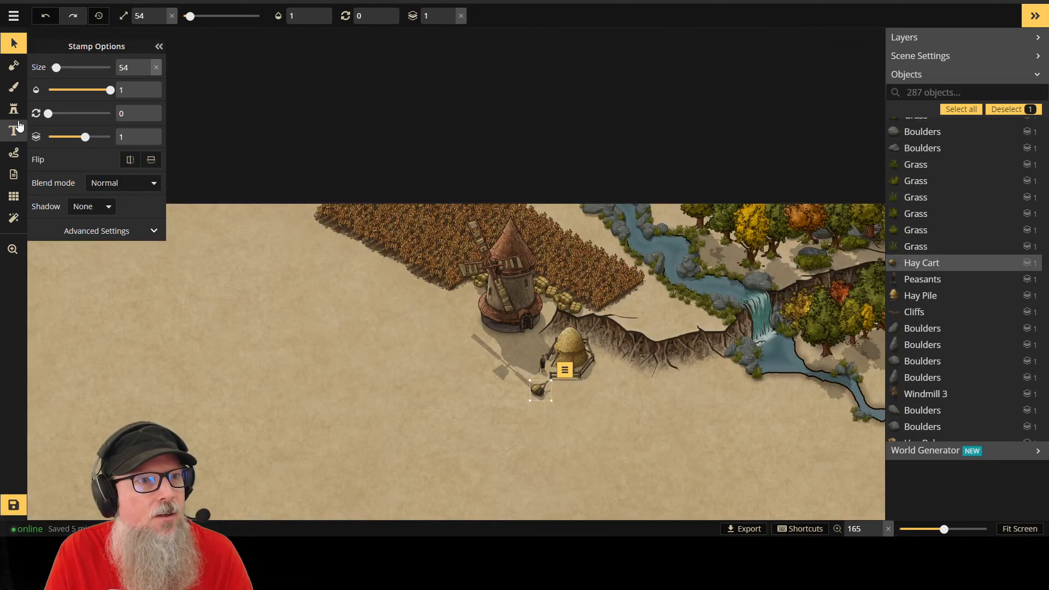
# Step: Place a Grass stamp at size 55 on the riverbank beside the crop field's eastern corner
pyautogui.click(14, 131)
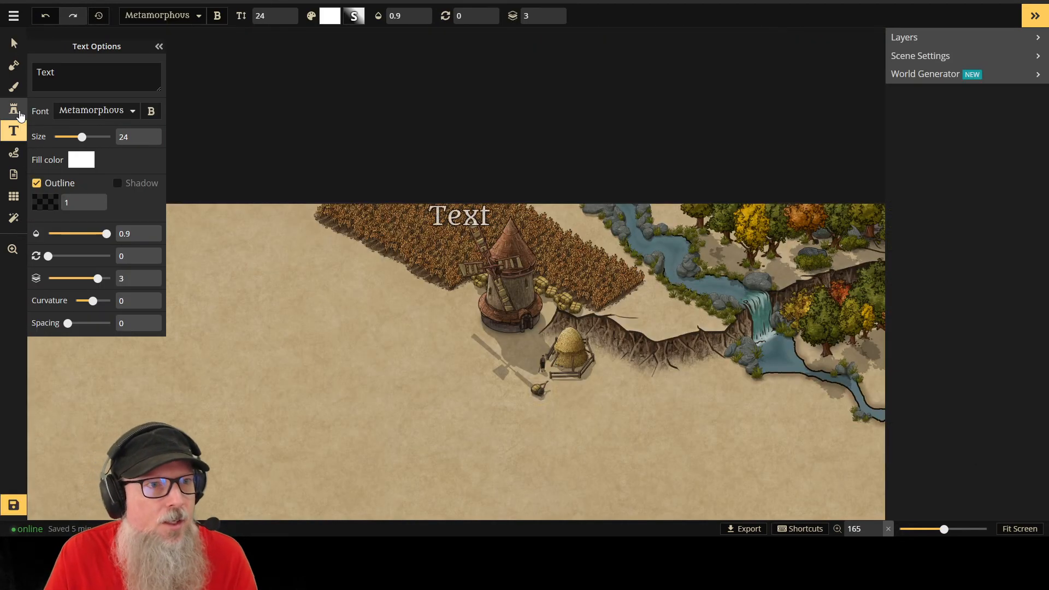
pyautogui.click(13, 108)
pyautogui.click(44, 206)
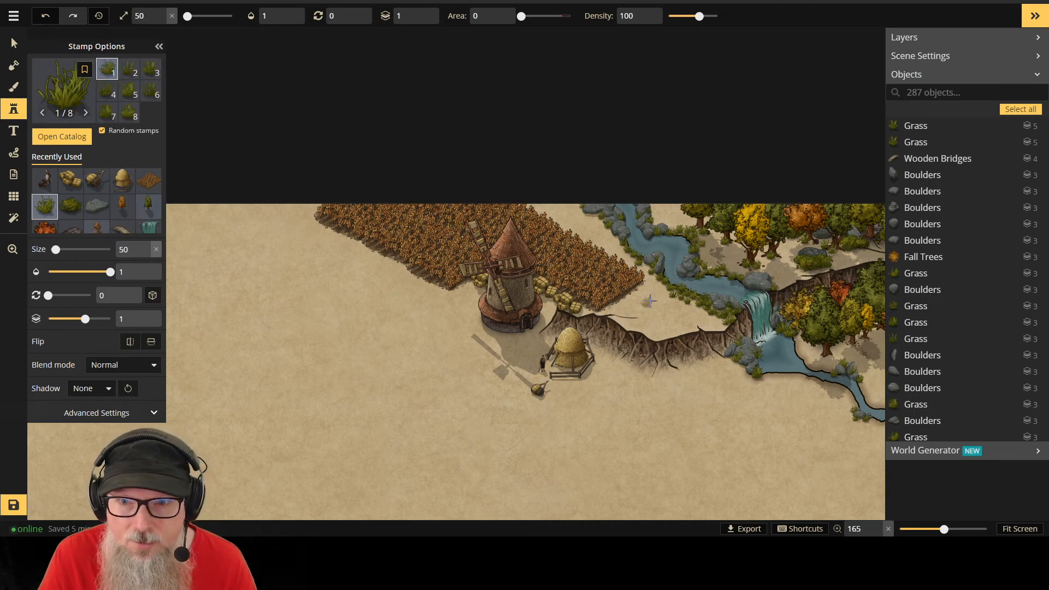
pyautogui.click(648, 266)
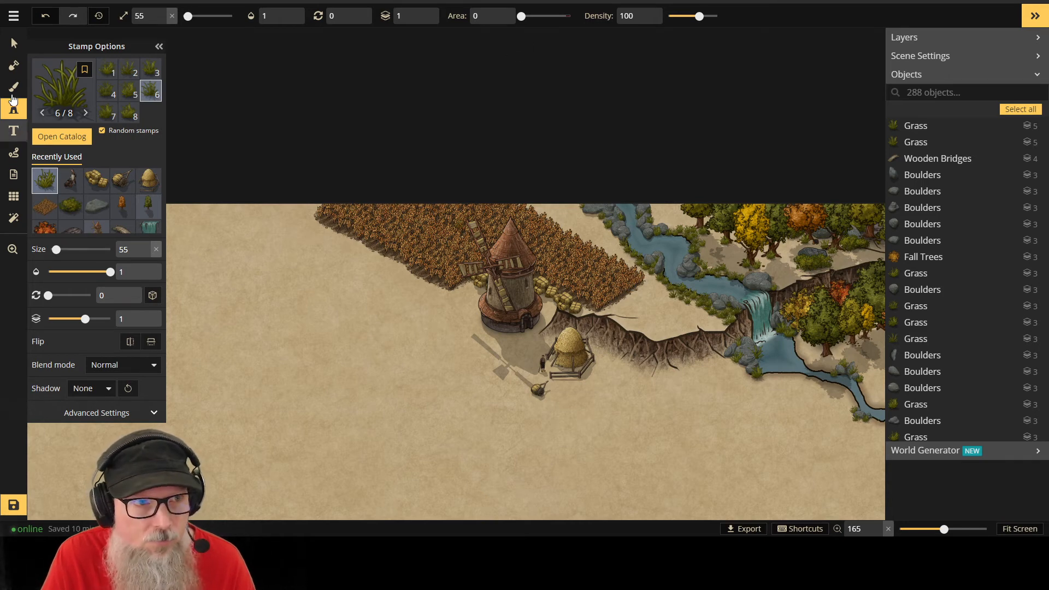
# Step: Select the new Grass stamp on the riverbank and set its layer to 3
pyautogui.click(14, 43)
pyautogui.click(649, 268)
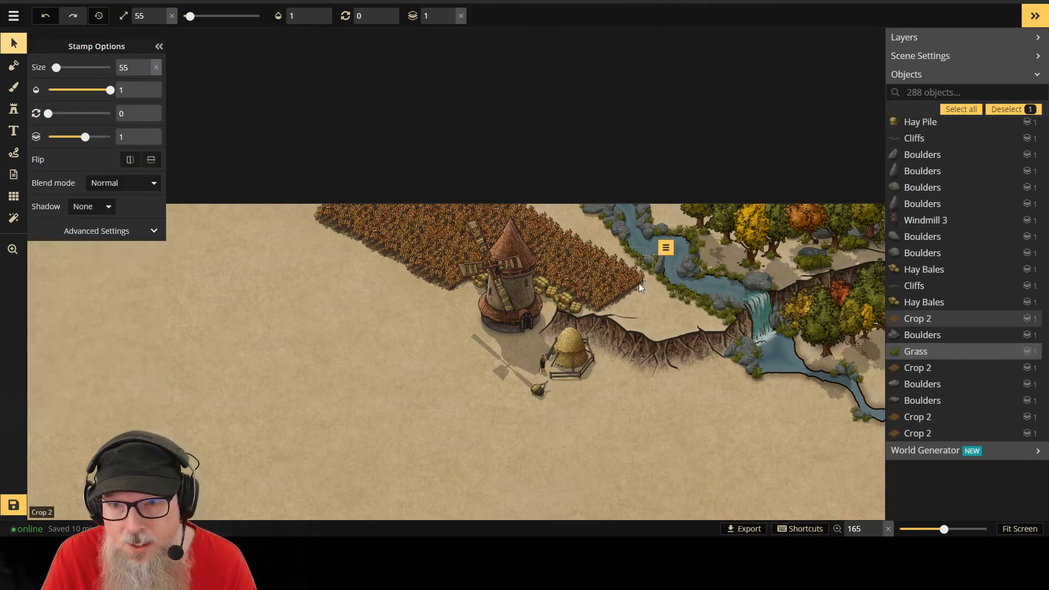
pyautogui.click(450, 13)
pyautogui.click(451, 13)
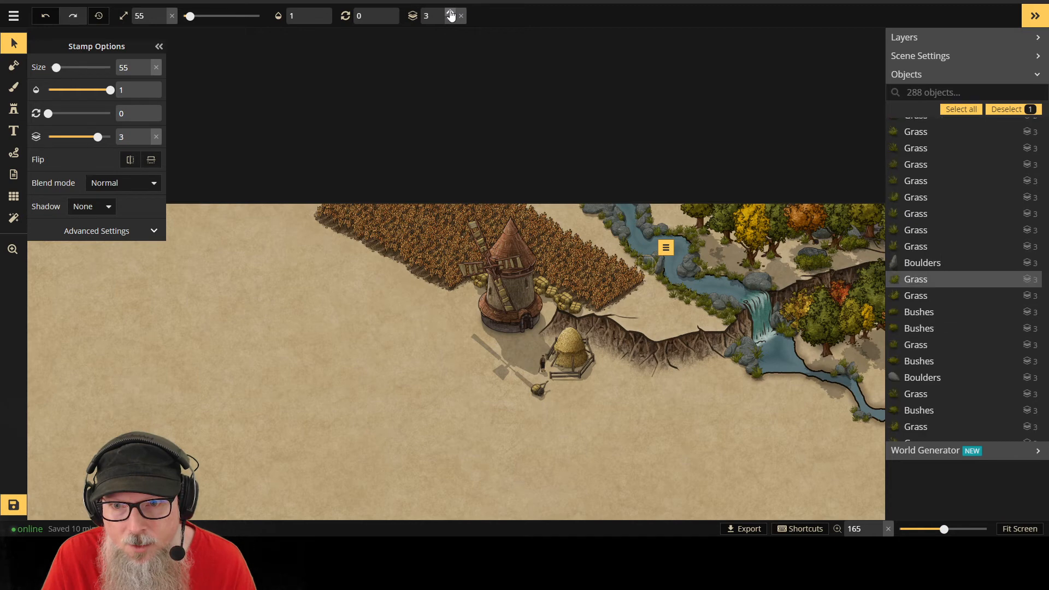
pyautogui.click(451, 13)
pyautogui.click(450, 13)
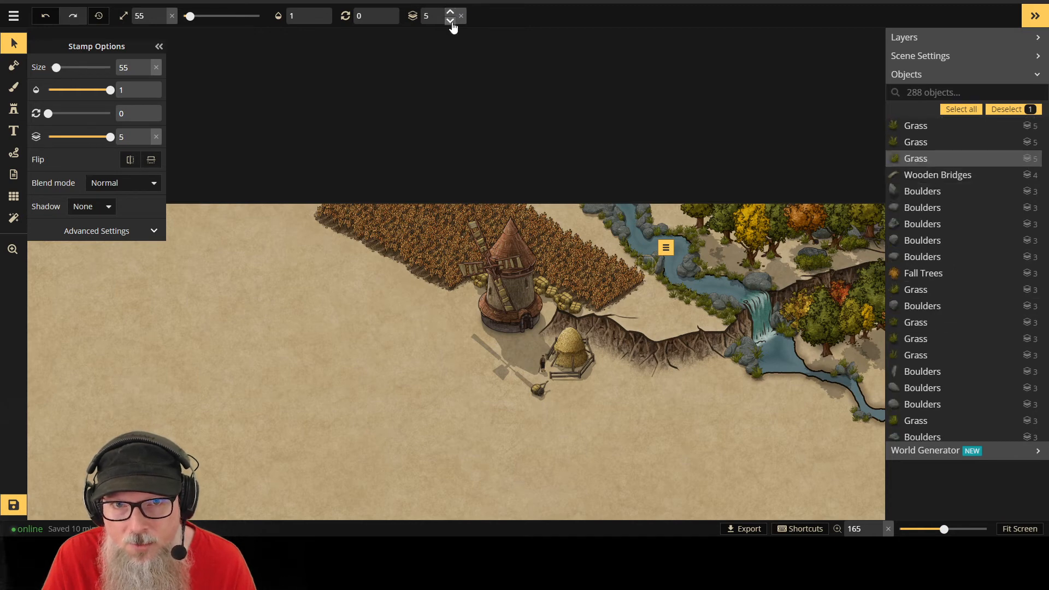
pyautogui.click(450, 21)
pyautogui.click(450, 21)
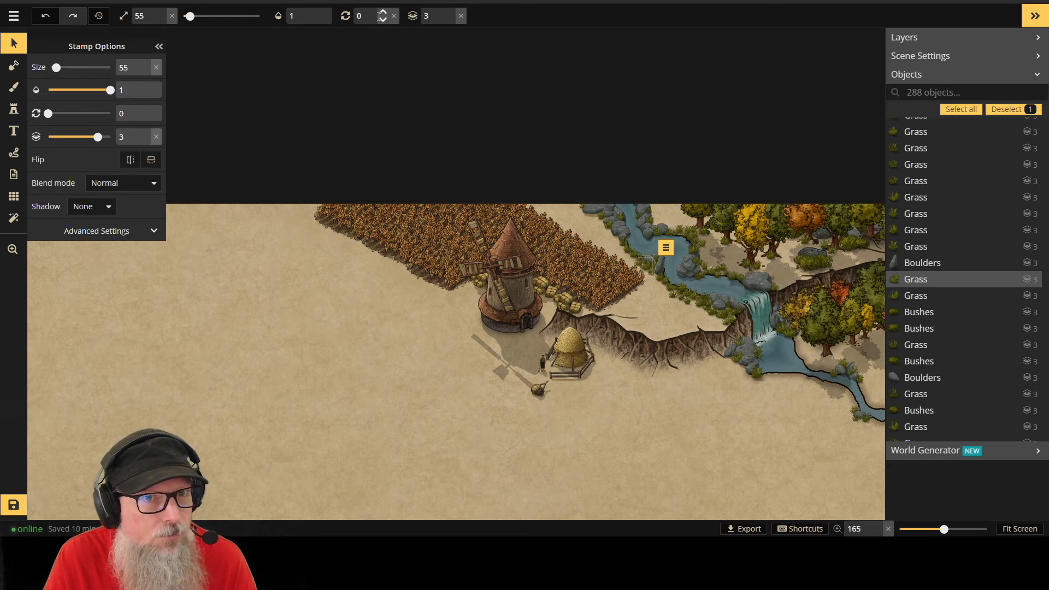
# Step: Place five Grass stamps on layer 3 along the crop field's eastern corner, reducing their size from about 62 to 44
pyautogui.click(14, 108)
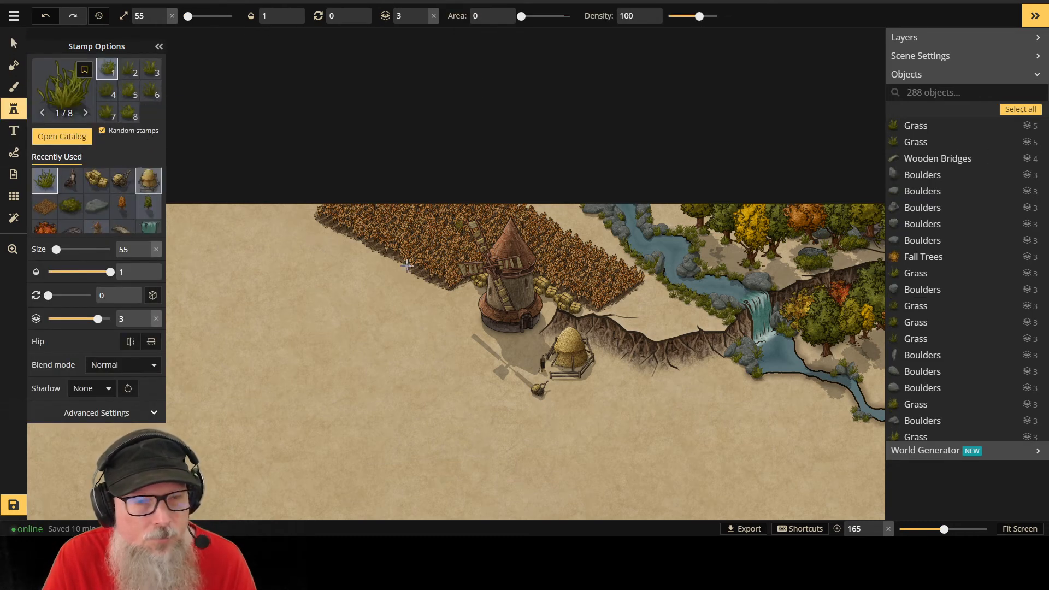
pyautogui.scroll(1, 666, 300)
pyautogui.scroll(2, 666, 300)
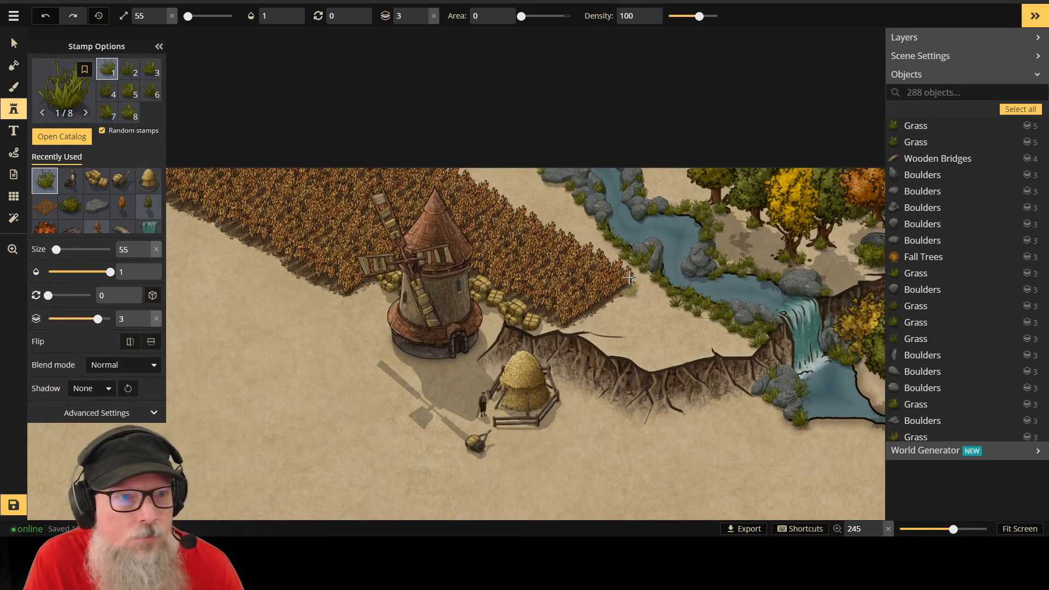
pyautogui.scroll(2, 628, 291)
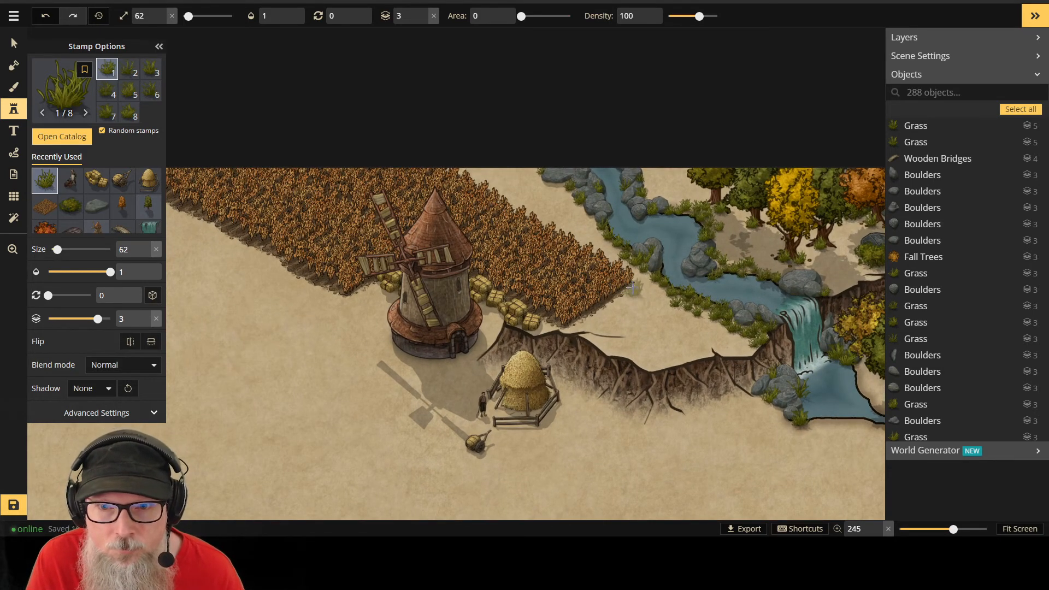
pyautogui.click(633, 290)
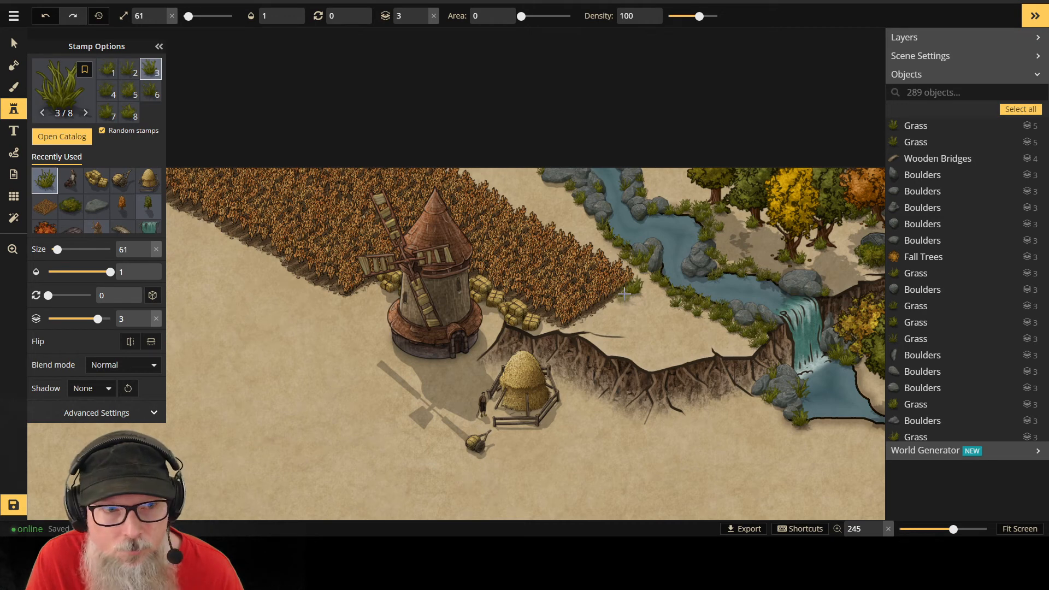
pyautogui.click(628, 295)
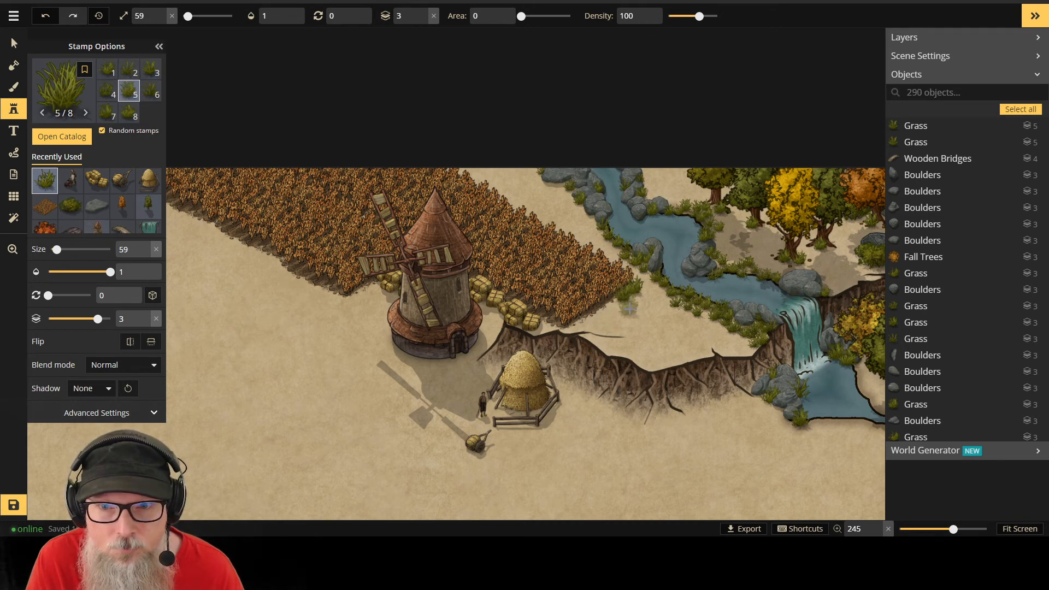
pyautogui.click(636, 293)
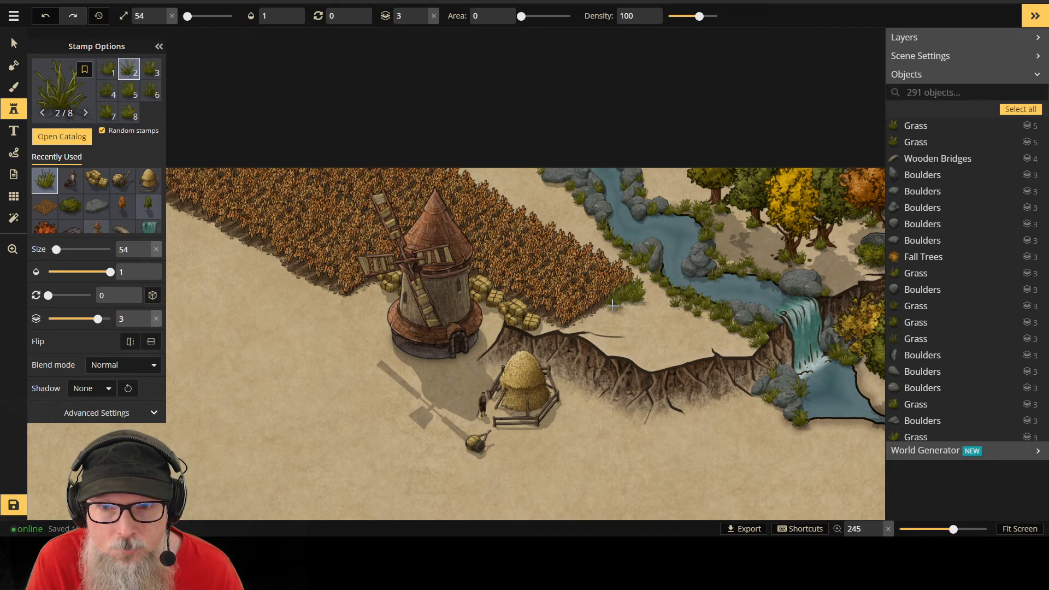
pyautogui.click(611, 304)
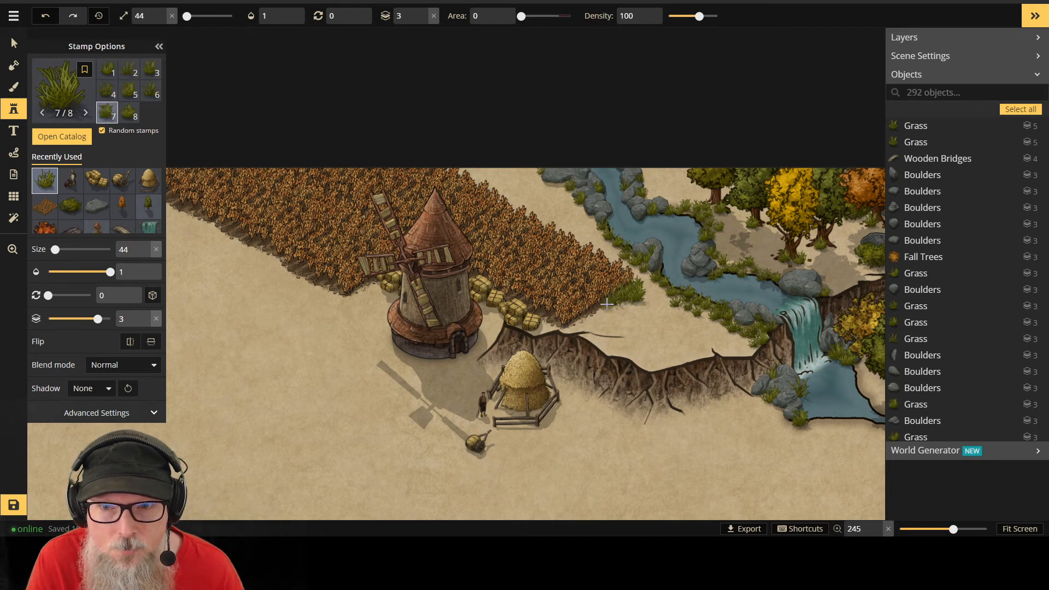
pyautogui.click(606, 304)
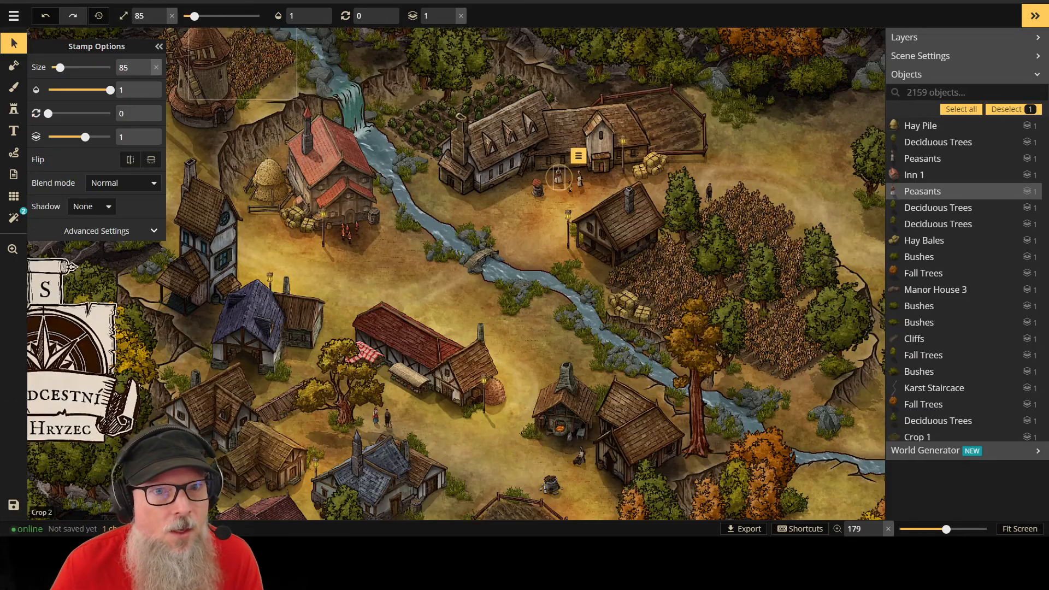
# Step: Examine the windmill and its surroundings in the finished village map
pyautogui.scroll(-5, 346, 51)
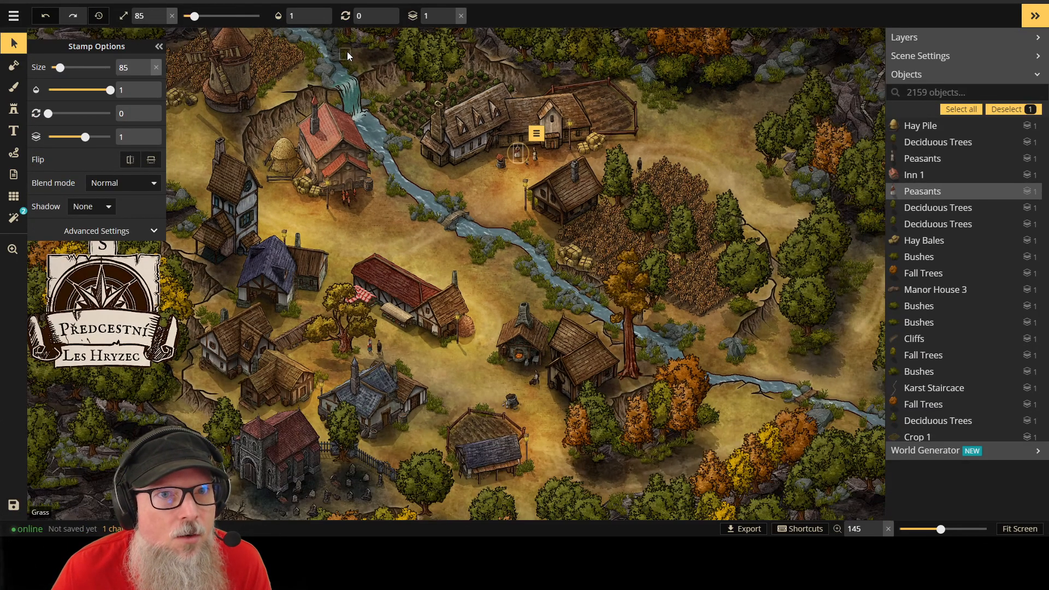
pyautogui.scroll(-3, 227, 86)
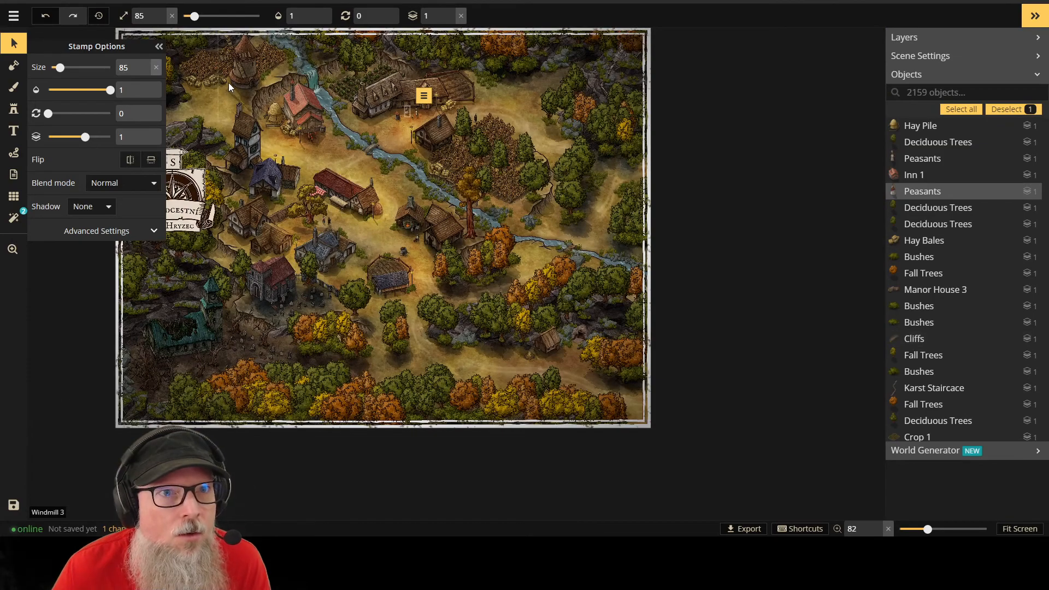
pyautogui.moveTo(228, 83); pyautogui.dragTo(322, 176)
pyautogui.scroll(8, 320, 167)
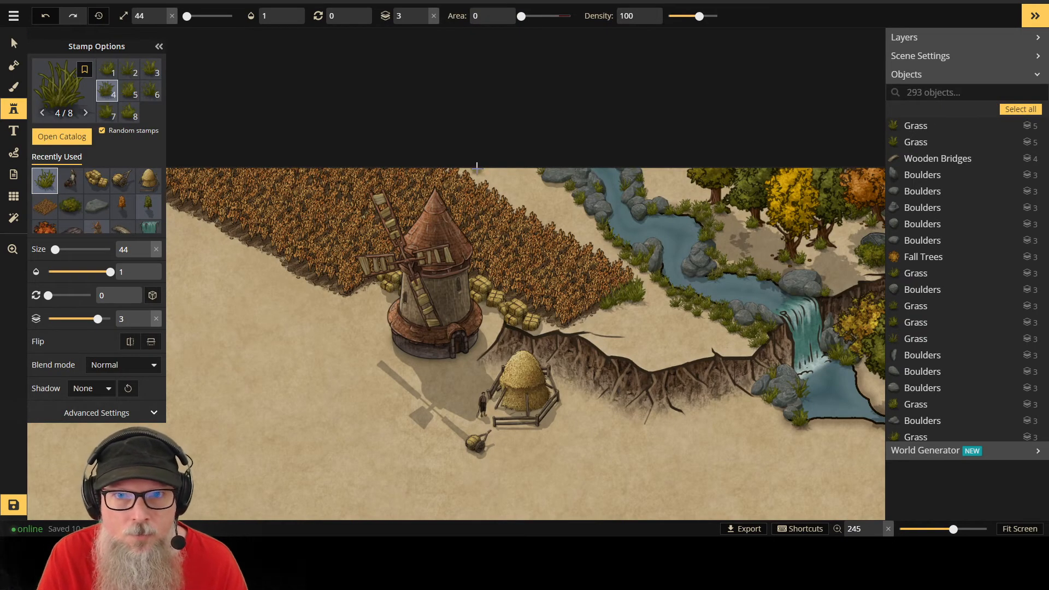
# Step: Stamp six grass clumps along the crop field's edge nearest the upper river, and set them to layer 1
pyautogui.moveTo(474, 175); pyautogui.dragTo(566, 226)
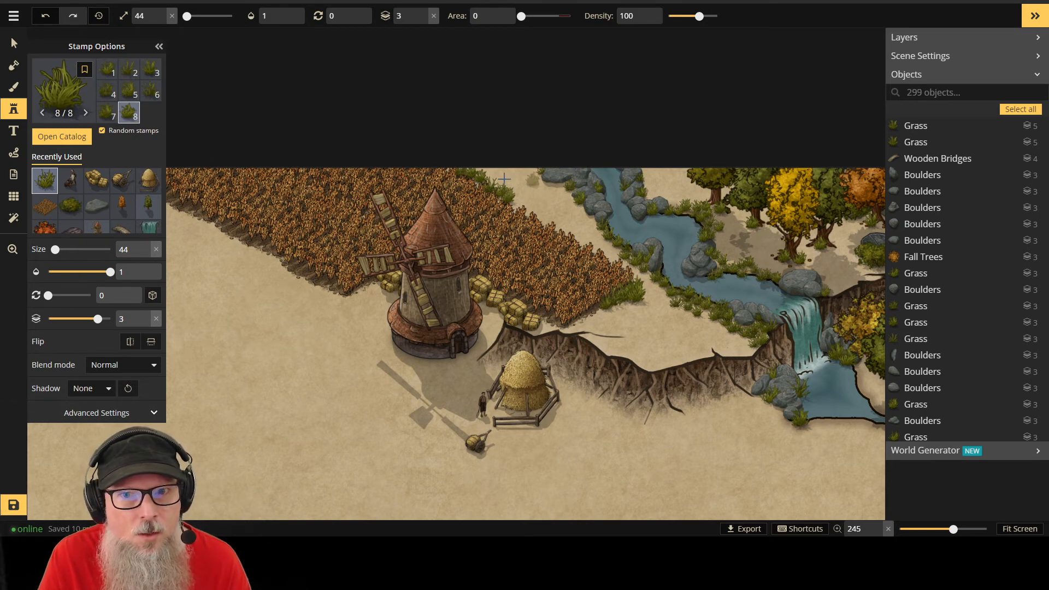
pyautogui.click(13, 43)
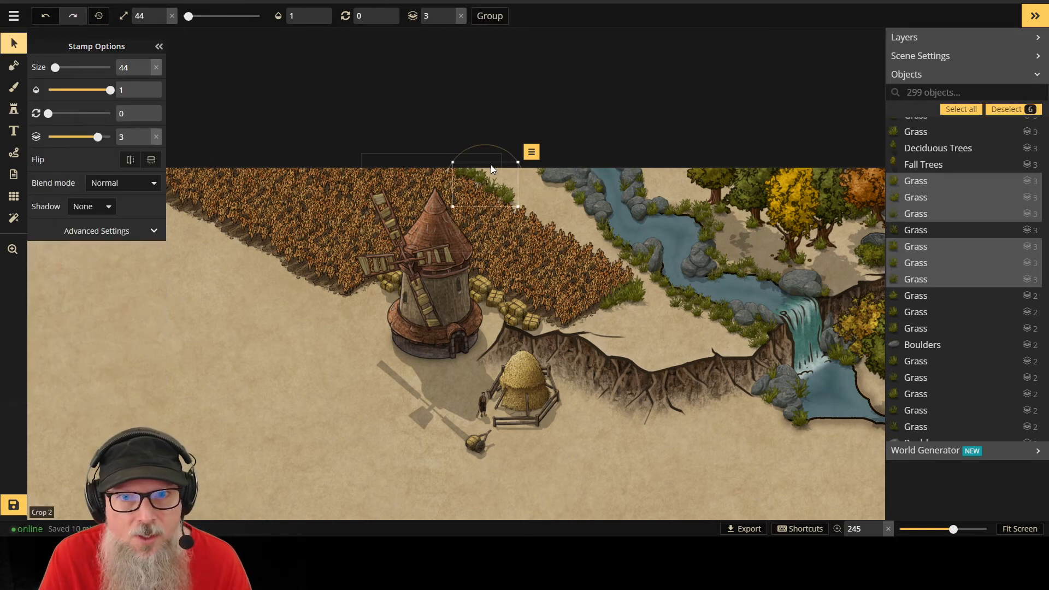
pyautogui.click(450, 22)
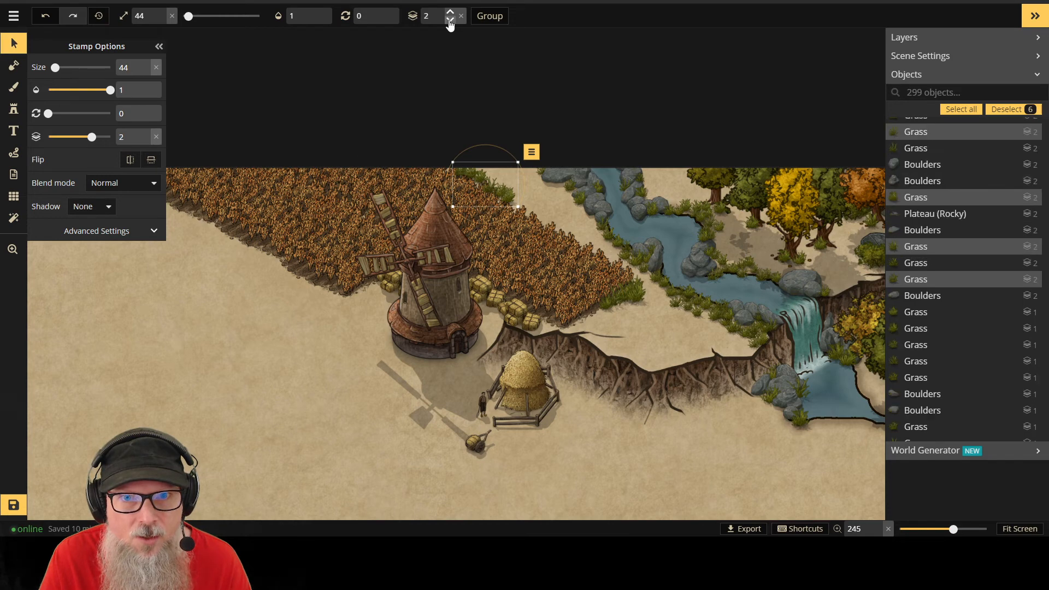
pyautogui.click(449, 22)
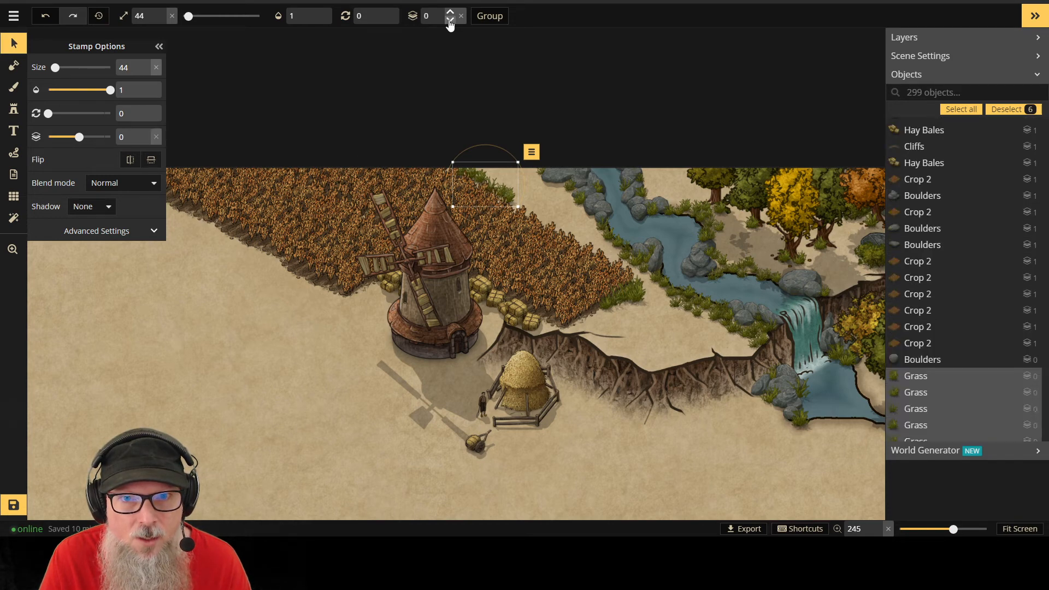
pyautogui.click(449, 13)
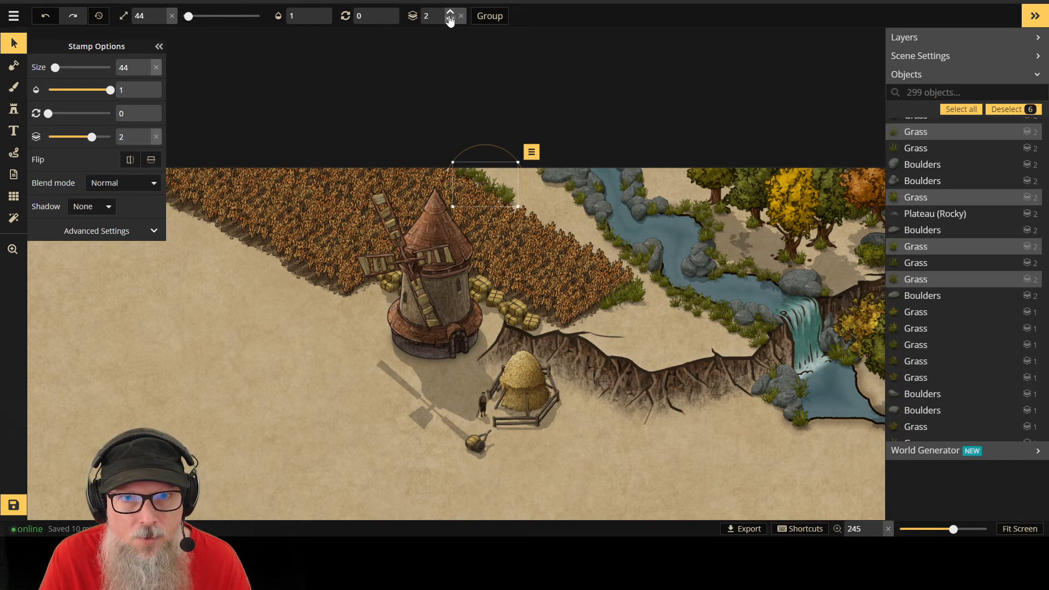
pyautogui.click(450, 21)
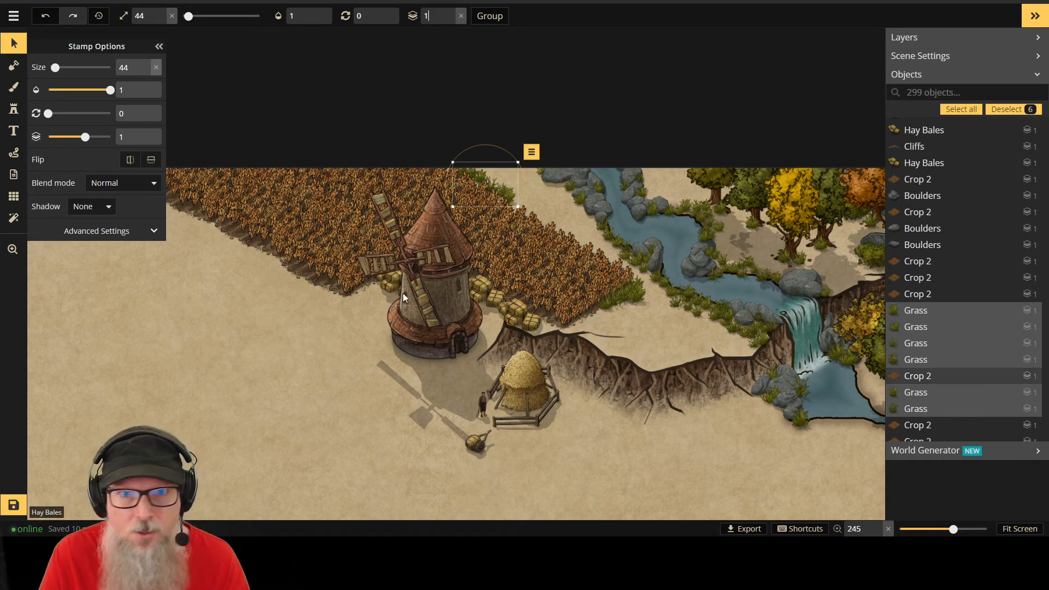
# Step: Stamp size 58 grass clumps on layer 1 around the crop field's far corner, on the side away from the river
pyautogui.scroll(-2, 407, 293)
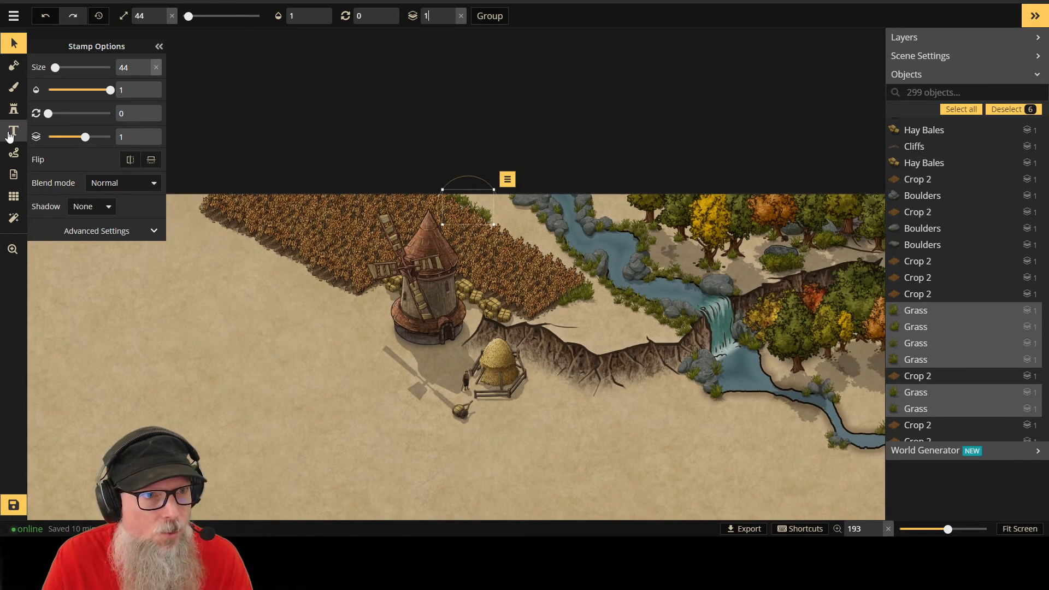
pyautogui.click(14, 109)
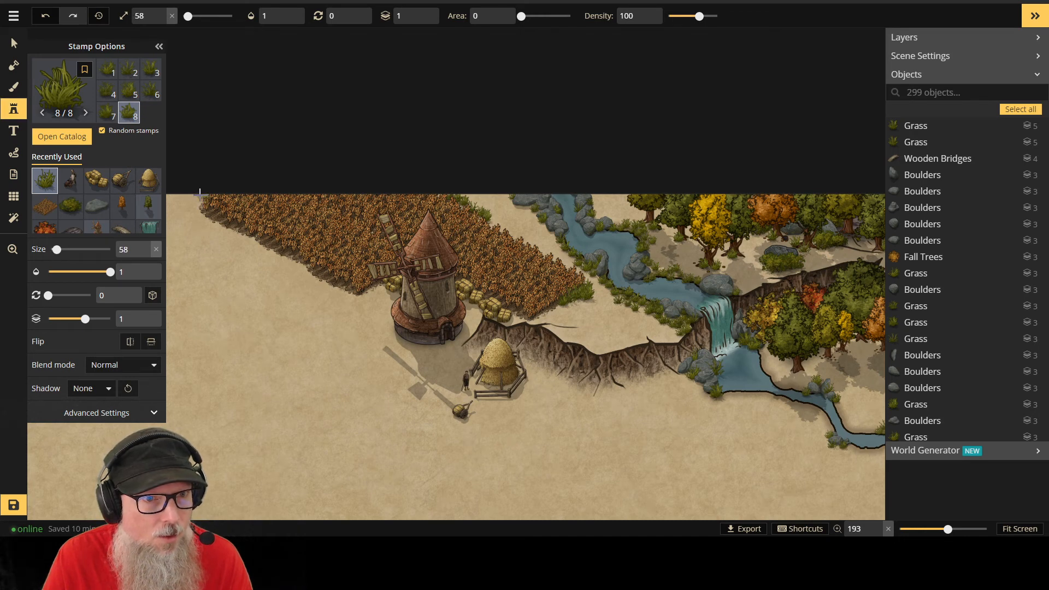
pyautogui.click(195, 201)
pyautogui.click(198, 209)
pyautogui.click(201, 212)
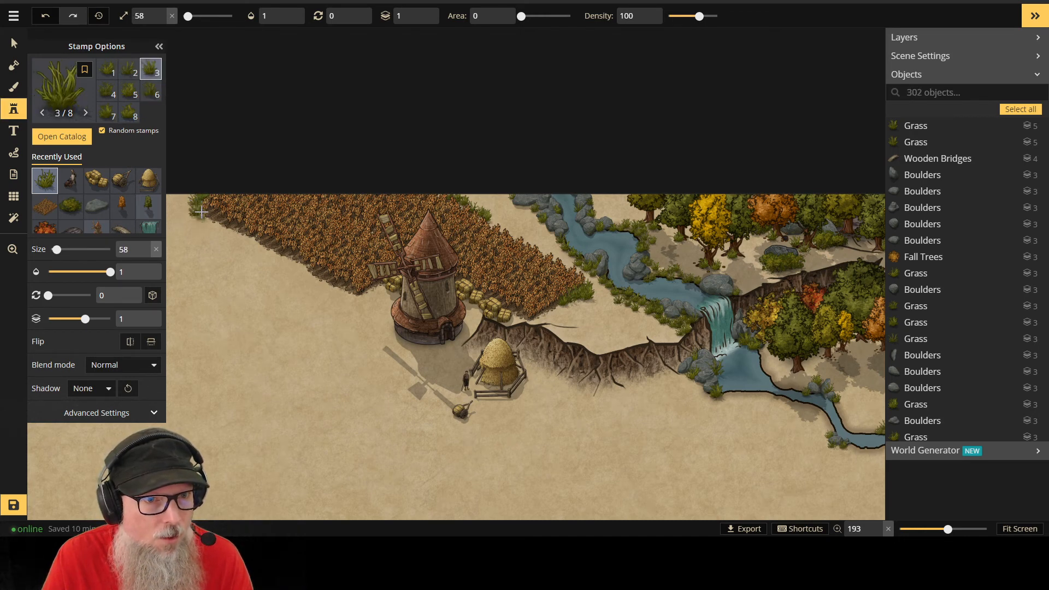
pyautogui.click(207, 212)
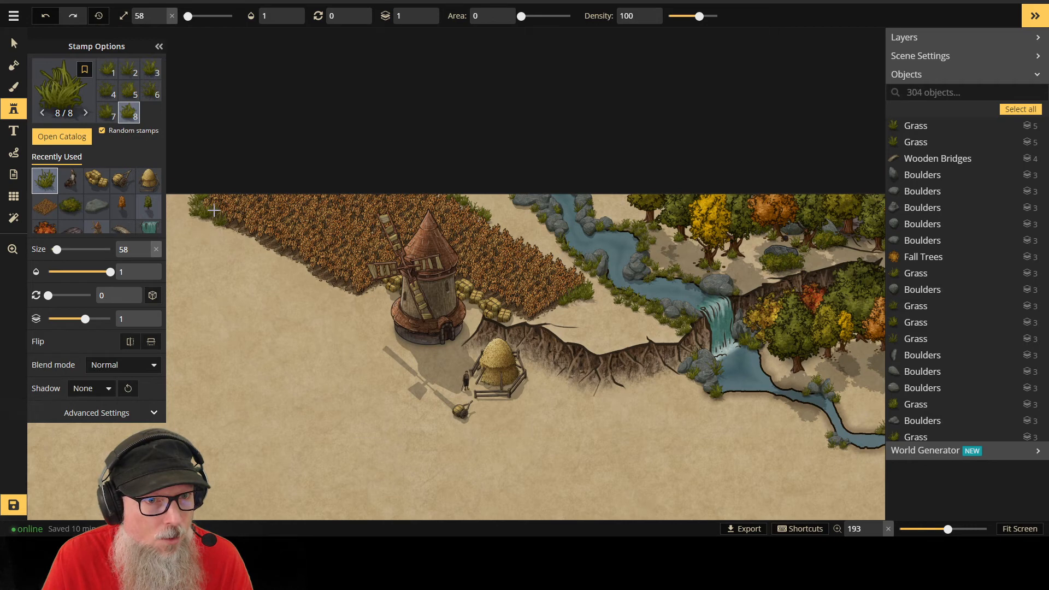
pyautogui.click(201, 232)
pyautogui.click(211, 220)
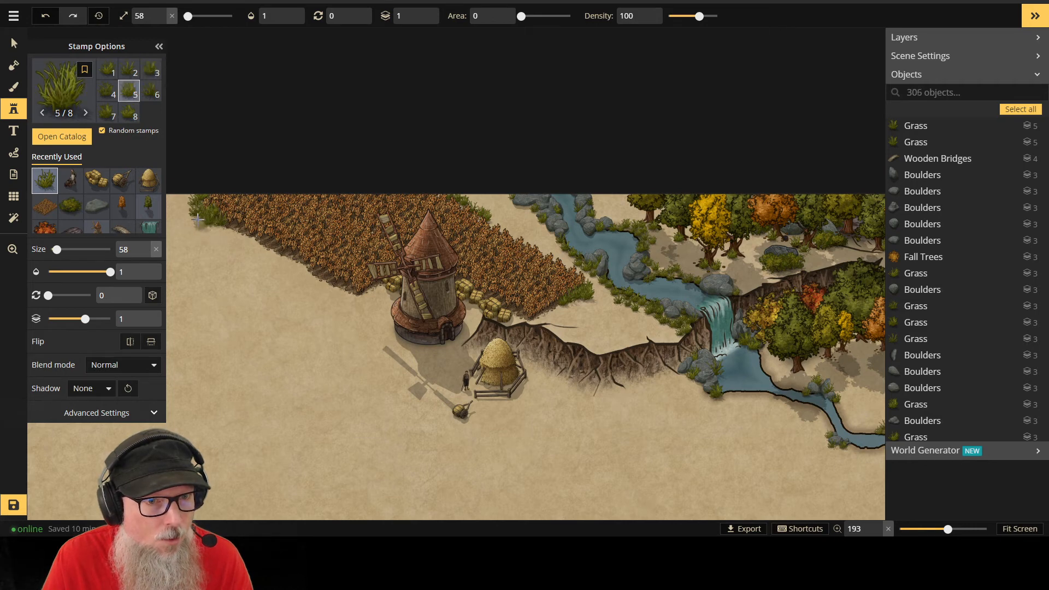
pyautogui.click(187, 204)
pyautogui.click(197, 215)
pyautogui.click(216, 223)
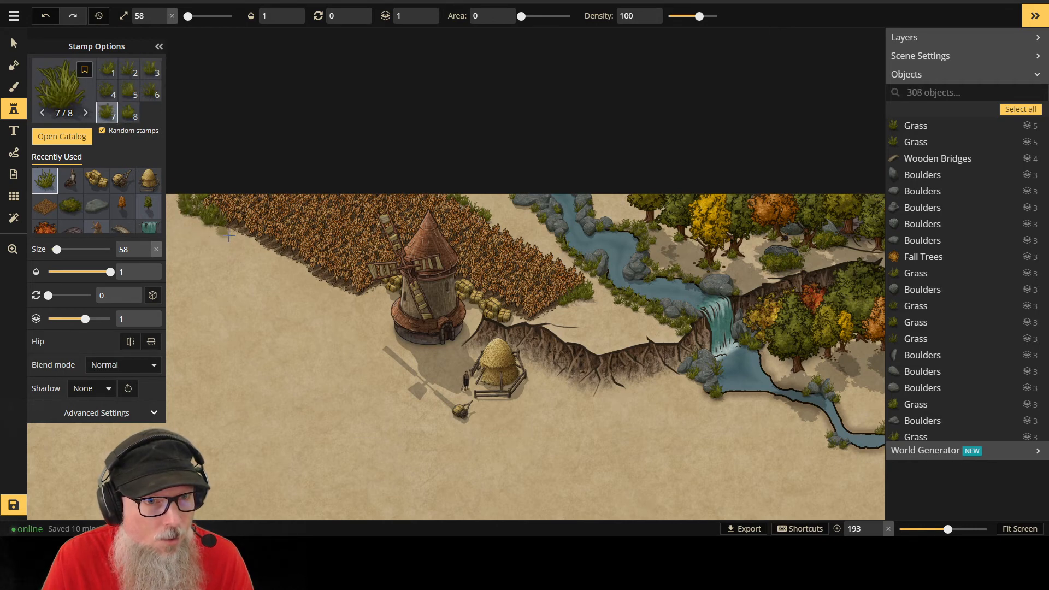
pyautogui.click(215, 230)
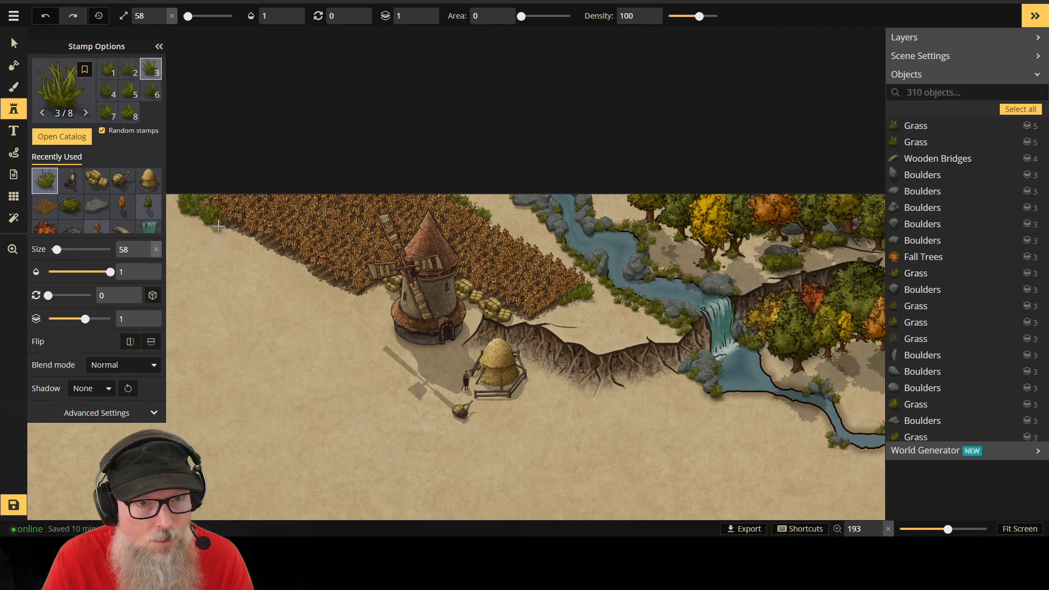
# Step: Stamp grass beside the windmill at the field's lower corner, and add size 46 clumps along the field's outer edge
pyautogui.click(379, 287)
pyautogui.click(369, 291)
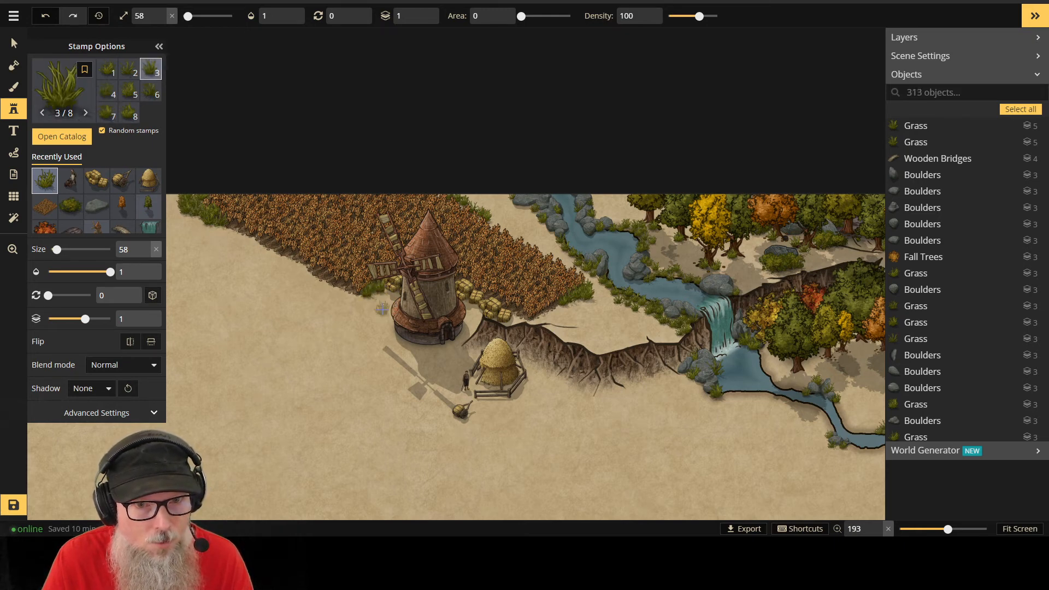
pyautogui.click(380, 295)
pyautogui.press('[')
pyautogui.click(395, 329)
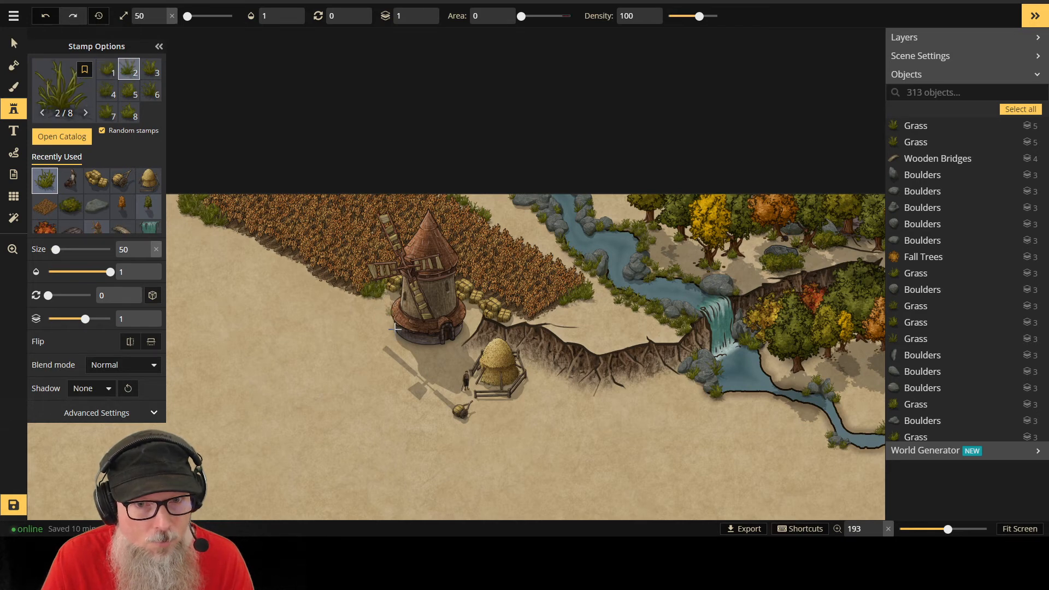
pyautogui.click(225, 226)
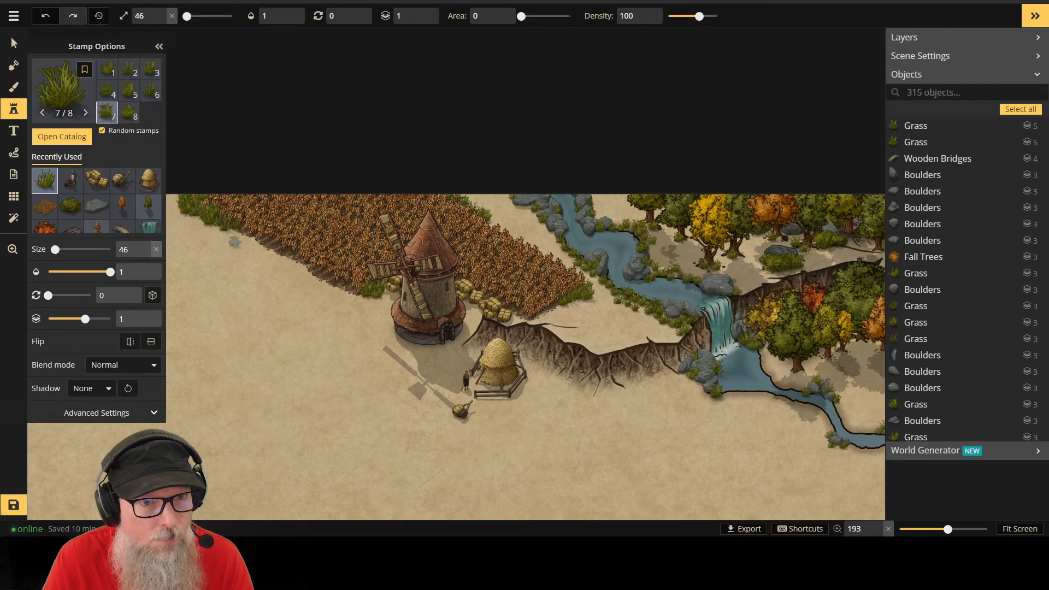
pyautogui.click(239, 230)
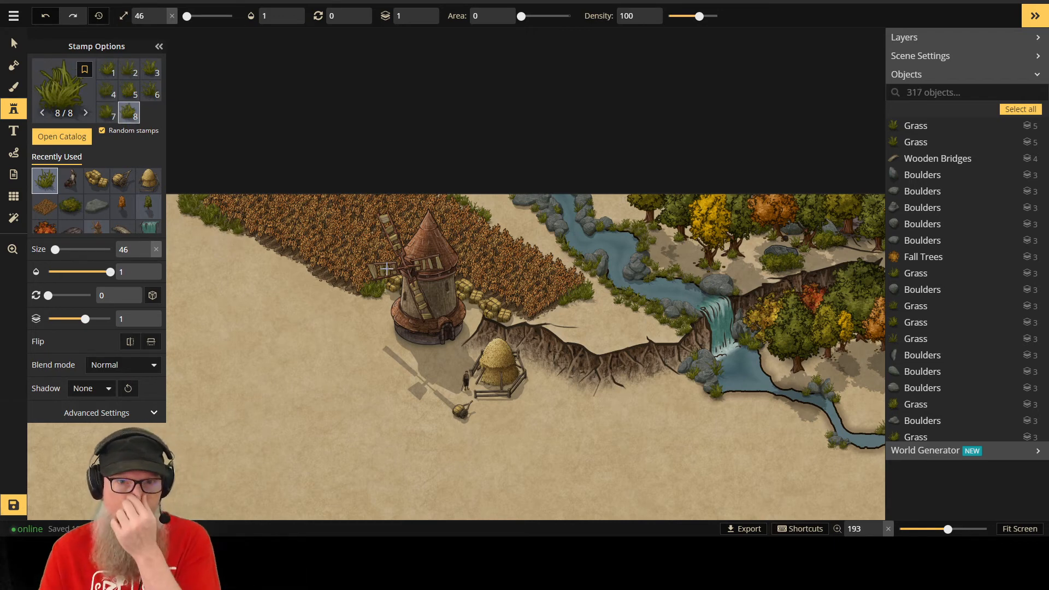
# Step: Compare the area around the windmill, cliffs and waterfall with the finished version of the village map
pyautogui.scroll(-6, 608, 355)
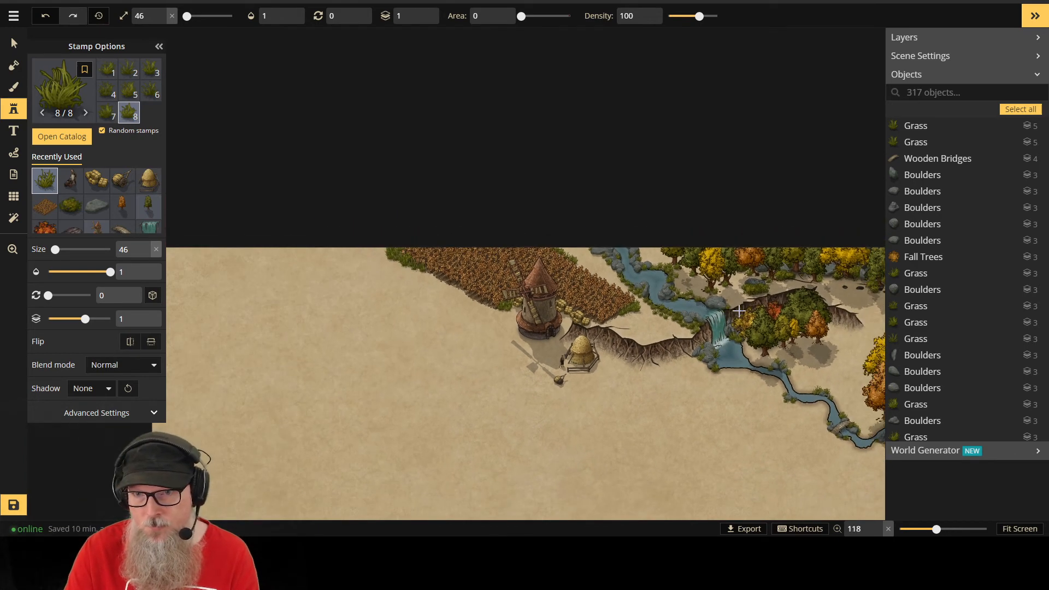
pyautogui.scroll(-1, 739, 311)
pyautogui.press('space')
pyautogui.moveTo(794, 348); pyautogui.dragTo(677, 310)
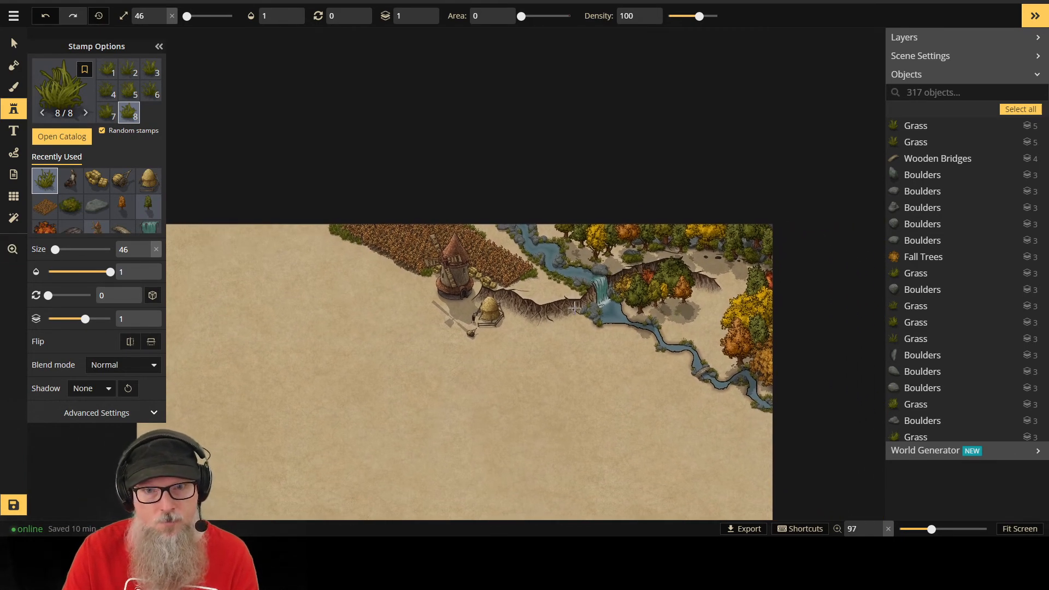
pyautogui.scroll(2, 530, 305)
pyautogui.scroll(3, 530, 304)
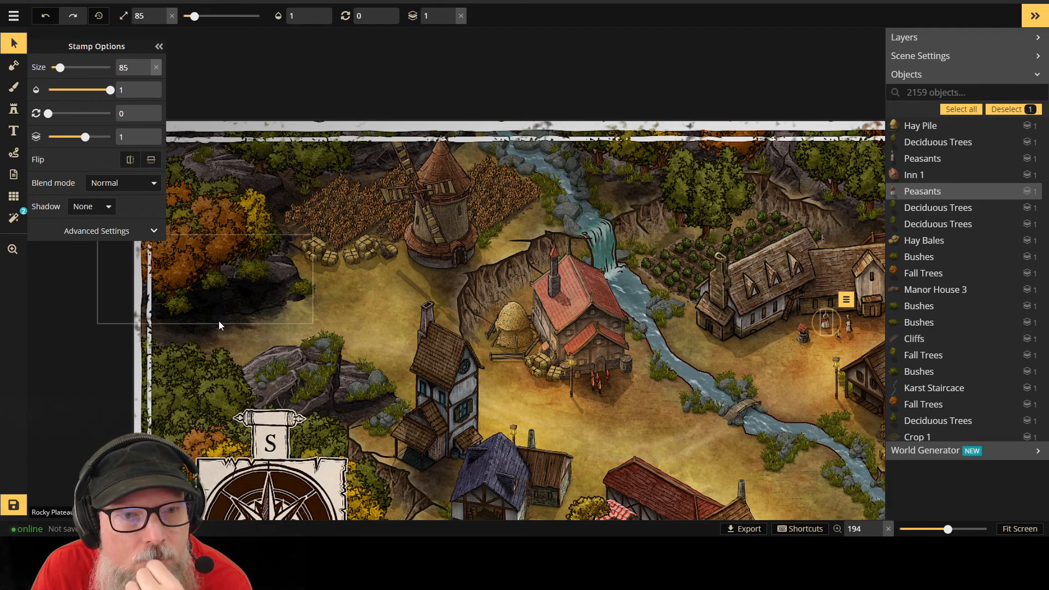
pyautogui.scroll(-1, 369, 182)
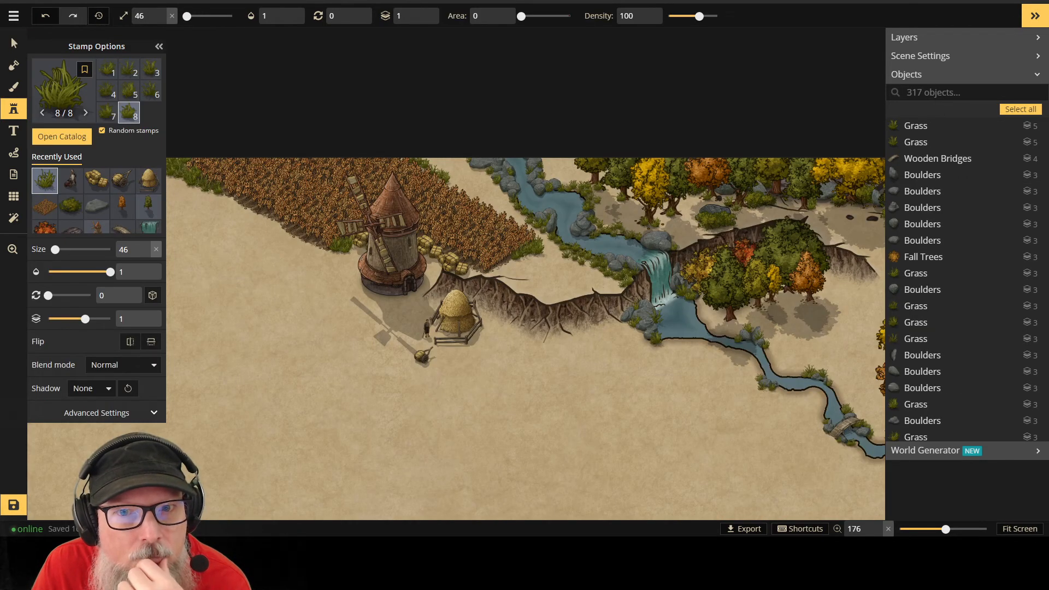
pyautogui.scroll(-2, 525, 197)
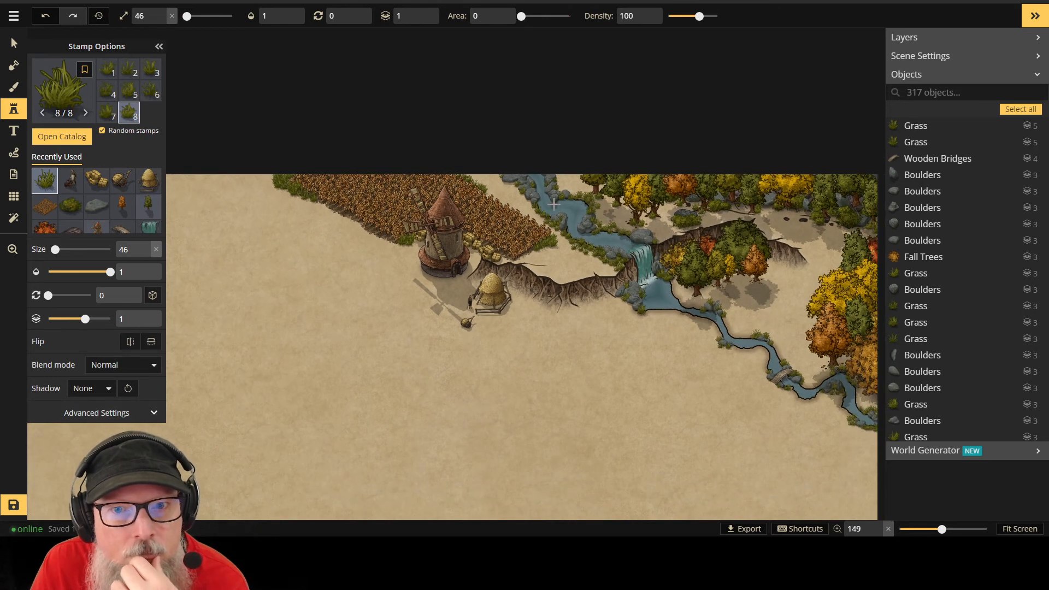
pyautogui.scroll(-2, 273, 214)
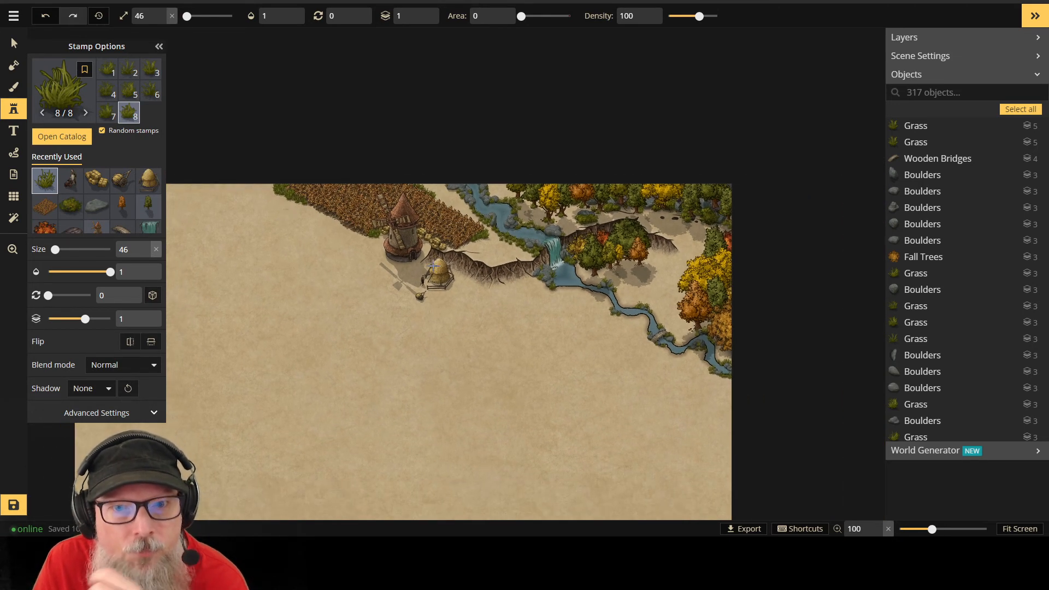
pyautogui.click(13, 44)
pyautogui.moveTo(318, 297); pyautogui.dragTo(438, 317)
pyautogui.moveTo(235, 349); pyautogui.dragTo(295, 375)
pyautogui.moveTo(265, 331); pyautogui.dragTo(262, 248)
pyautogui.scroll(5, 470, 161)
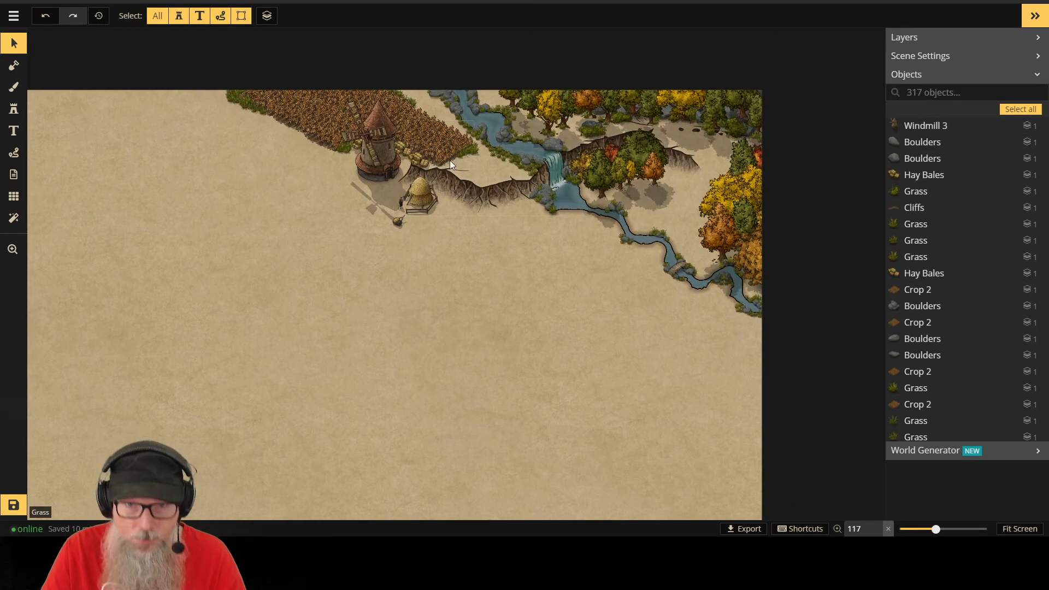
# Step: Search the stamp catalog for grass, try the Hills (Grass) set near the cliff and return to the Vegetation Grass set
pyautogui.click(16, 135)
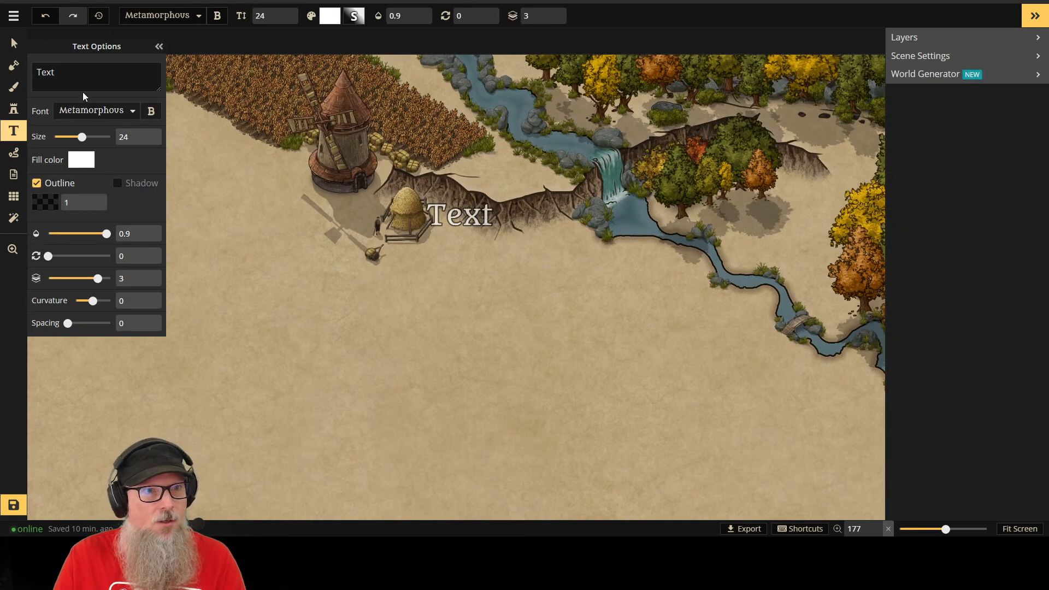
pyautogui.click(14, 109)
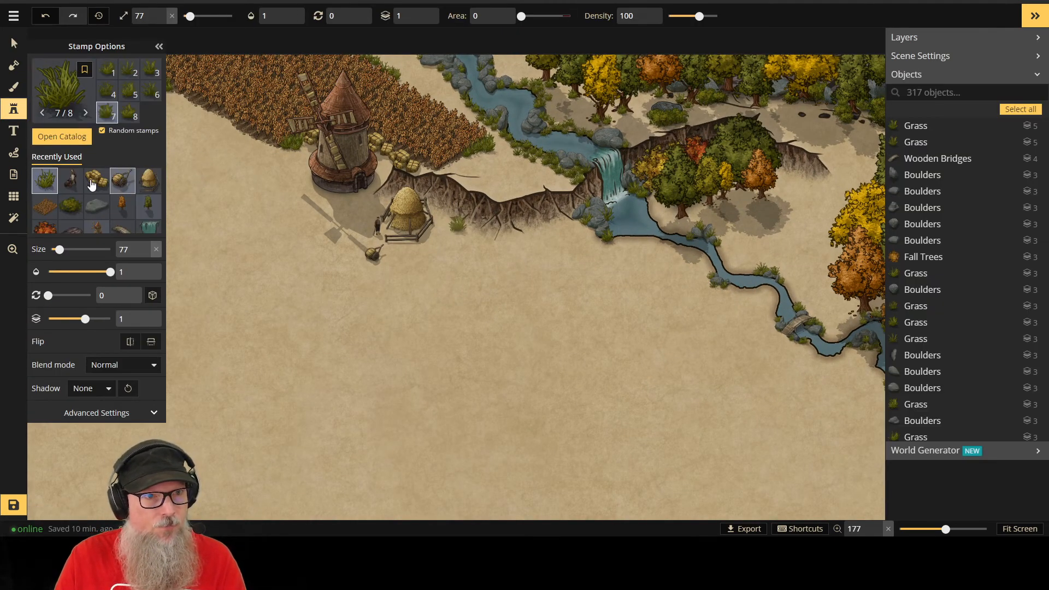
pyautogui.click(70, 143)
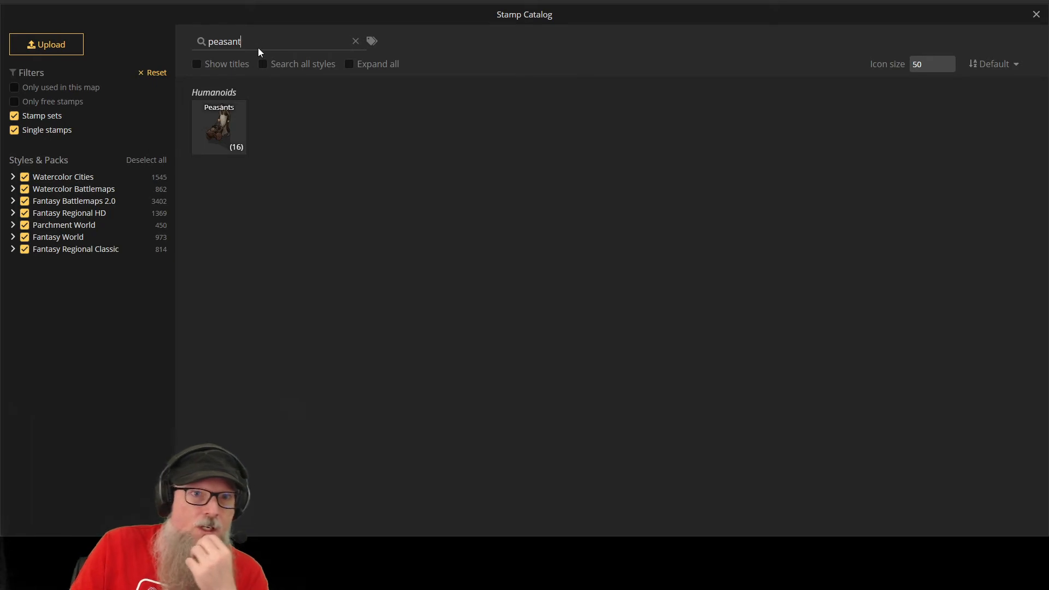
pyautogui.moveTo(258, 44); pyautogui.dragTo(97, 32)
pyautogui.write('grass')
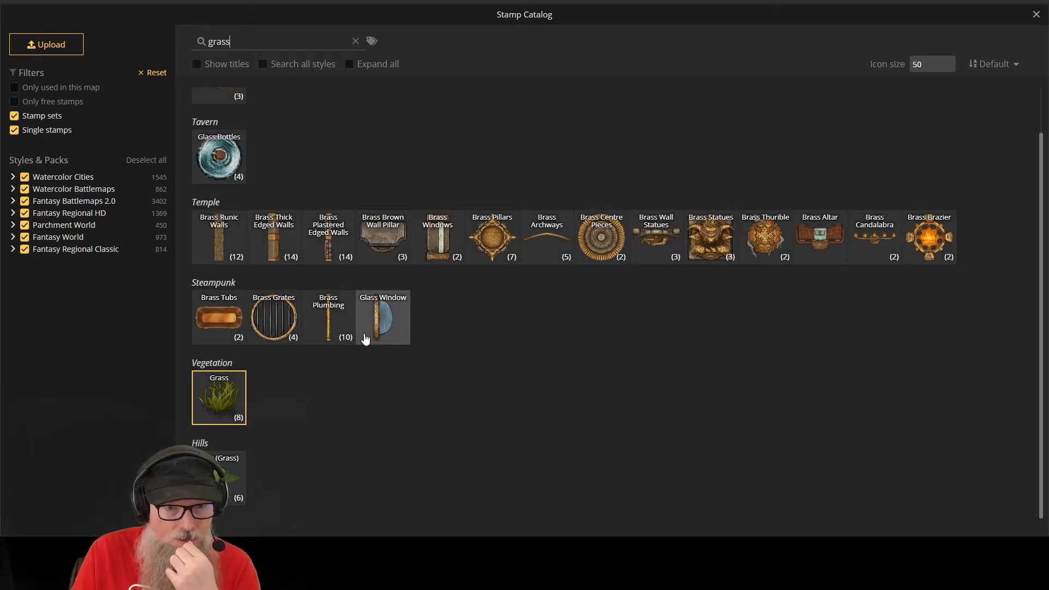
pyautogui.click(227, 480)
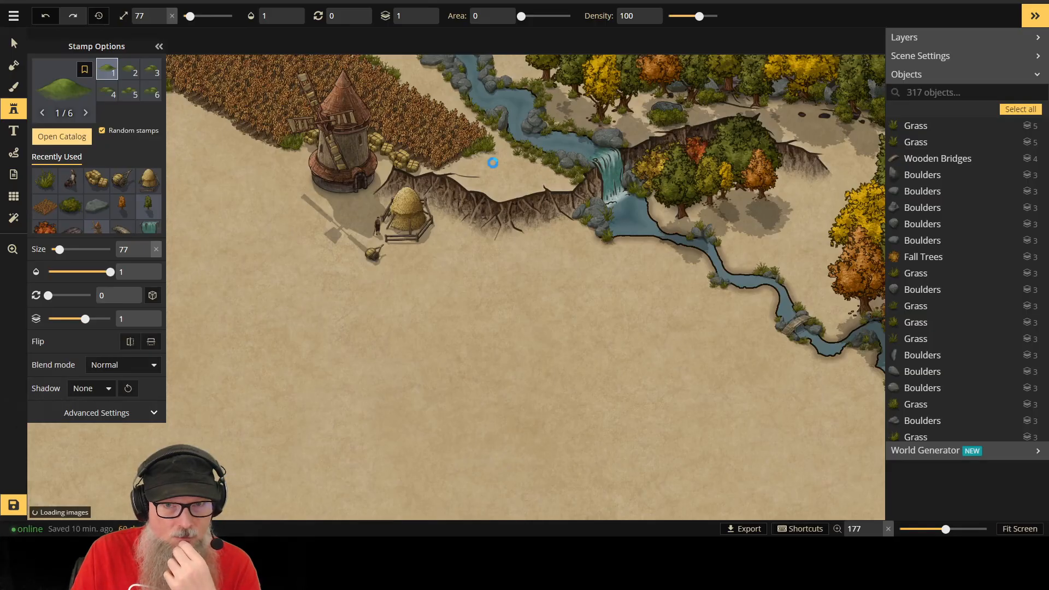
pyautogui.click(459, 214)
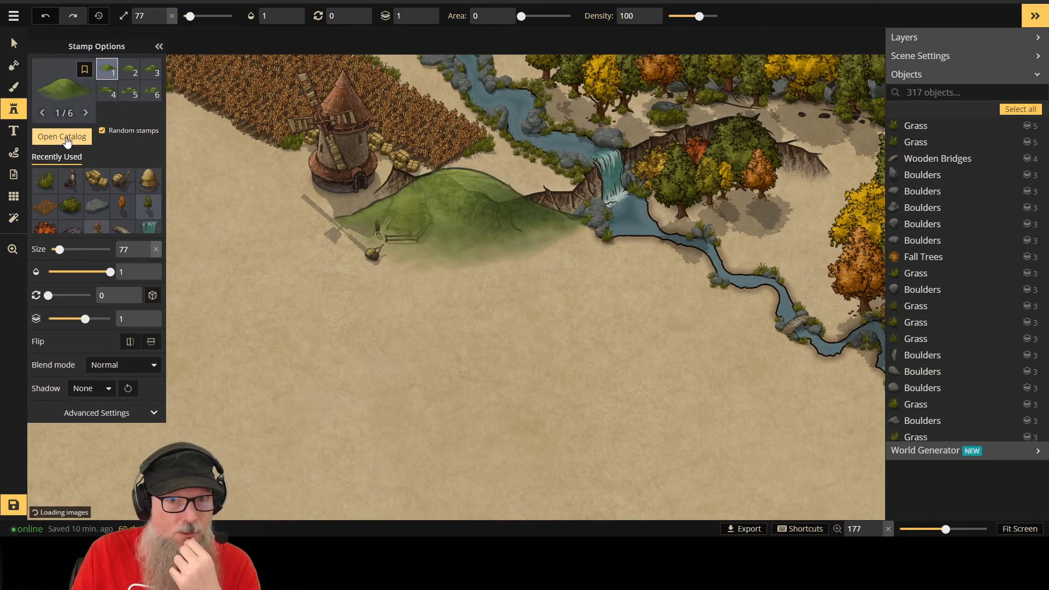
pyautogui.click(65, 137)
pyautogui.click(223, 401)
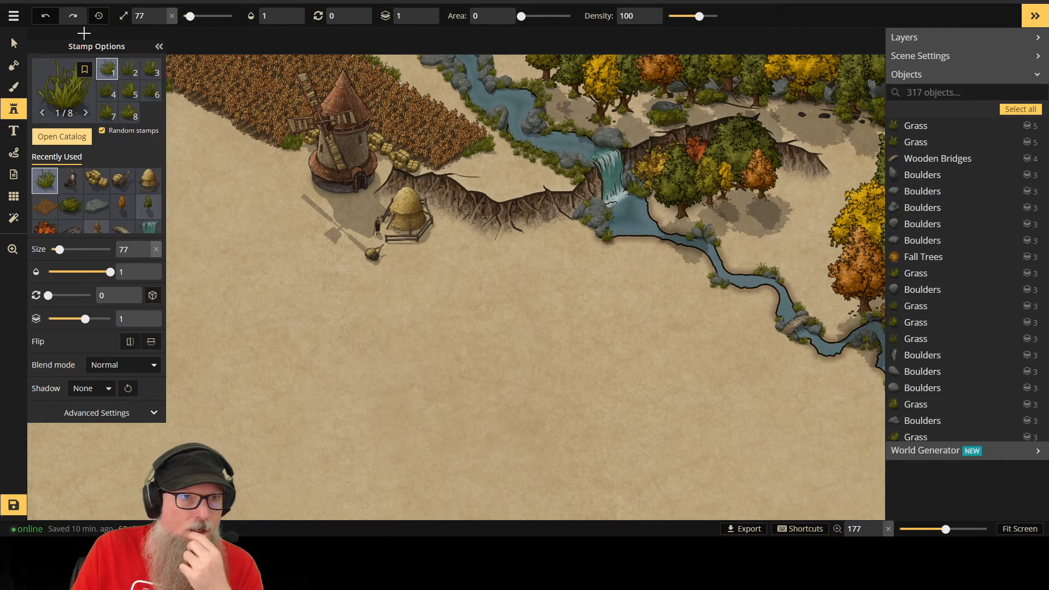
# Step: Search the stamp catalog for bushes and choose the Summer Bushes set
pyautogui.click(72, 141)
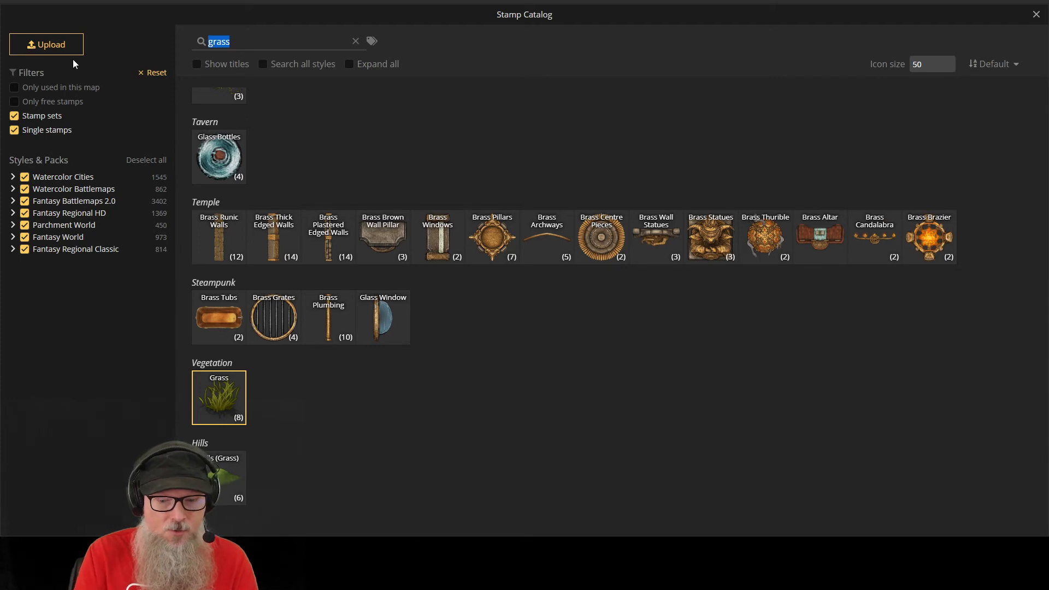
pyautogui.write('bushes')
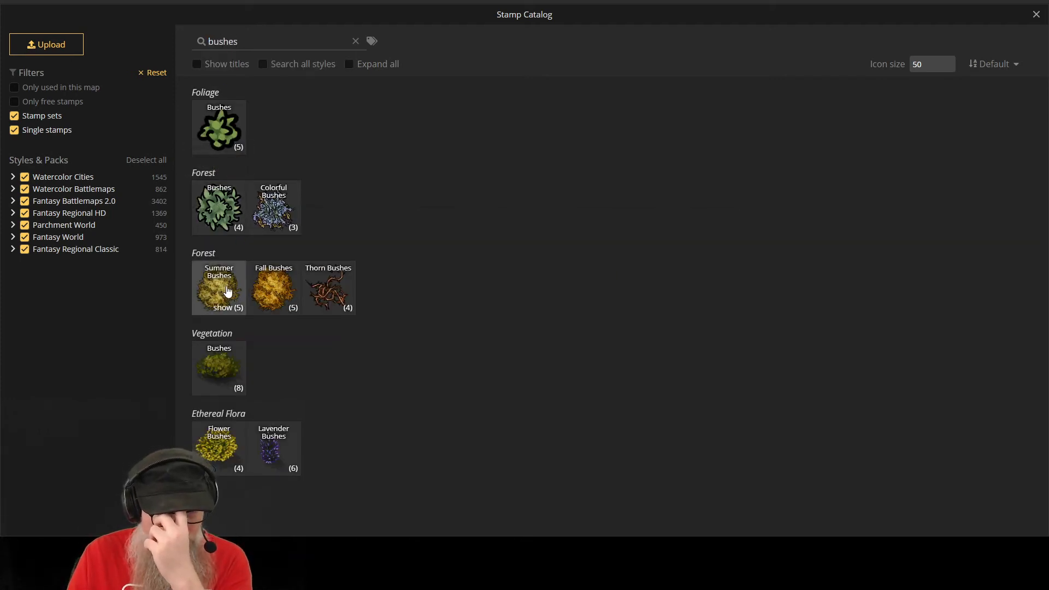
pyautogui.click(232, 284)
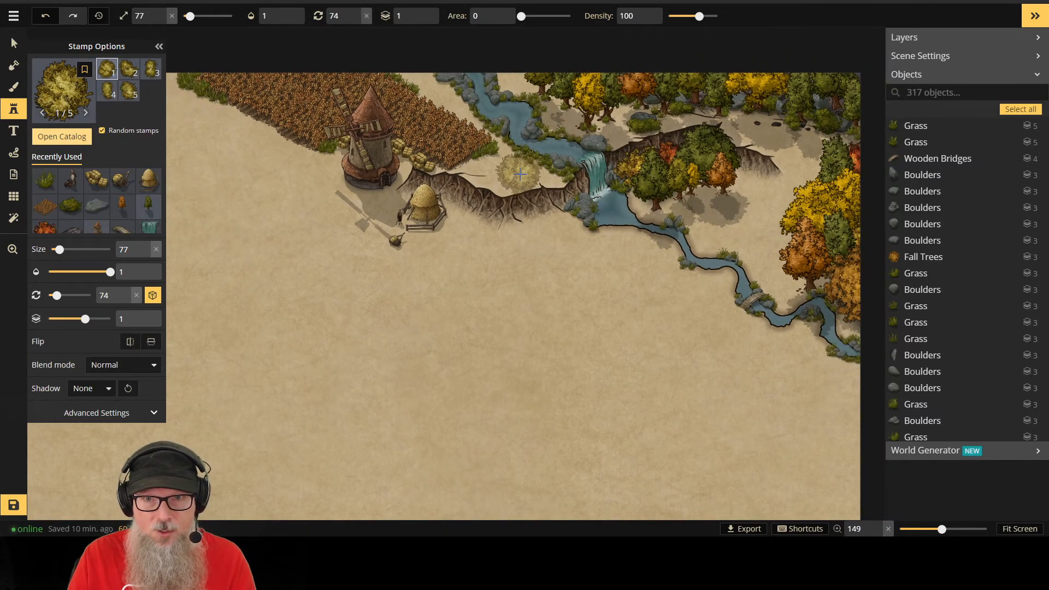
# Step: Stamp a row of three size 46 Summer Bushes along the upper edge of the cliff between the windmill and the waterfall
pyautogui.scroll(1, 526, 180)
pyautogui.press('[')
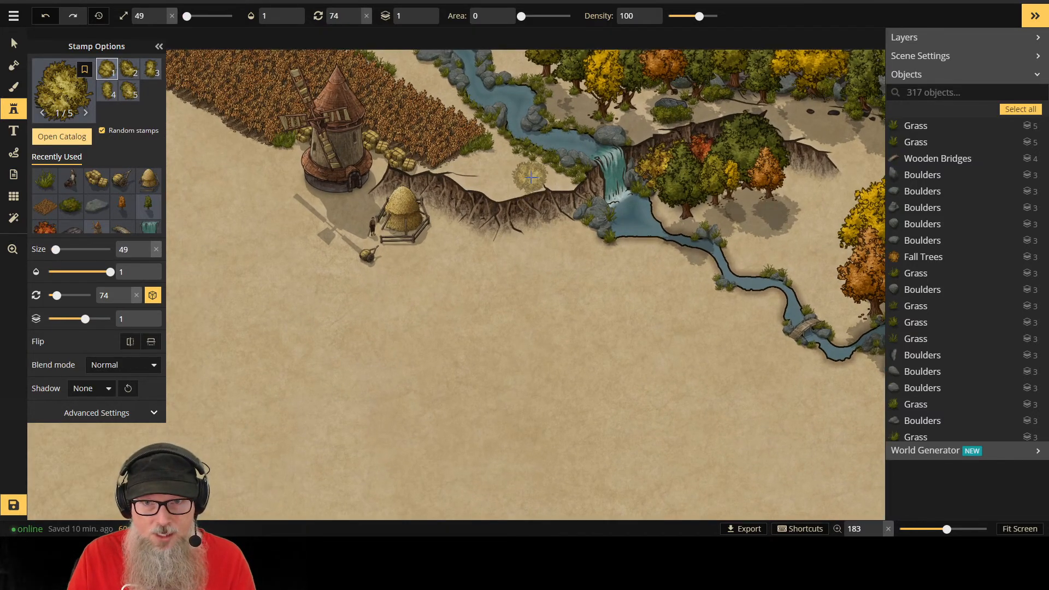
pyautogui.press(']')
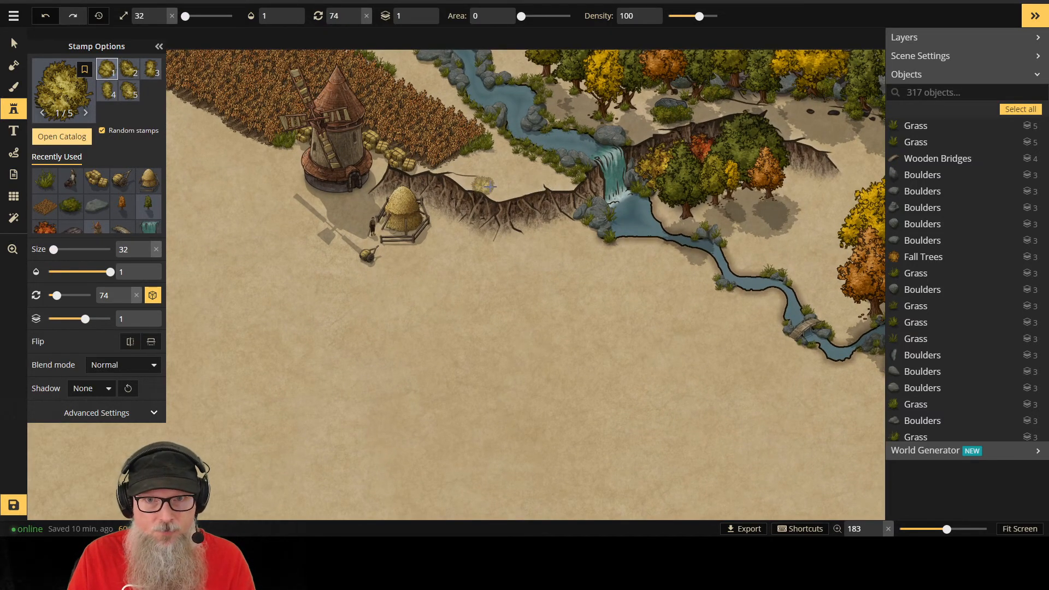
pyautogui.press(']')
pyautogui.click(497, 186)
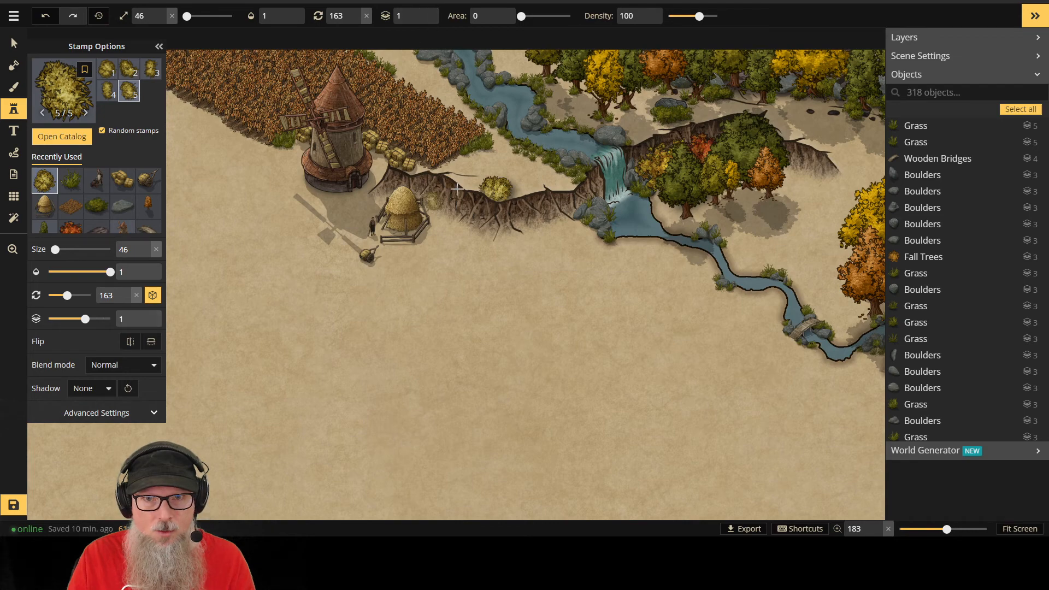
pyautogui.click(516, 178)
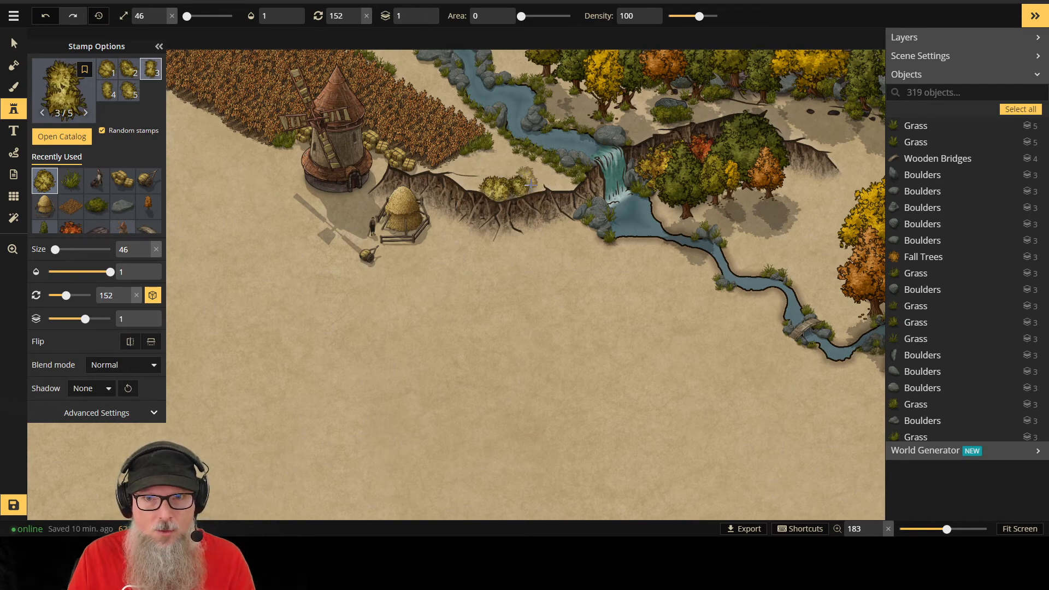
pyautogui.click(458, 224)
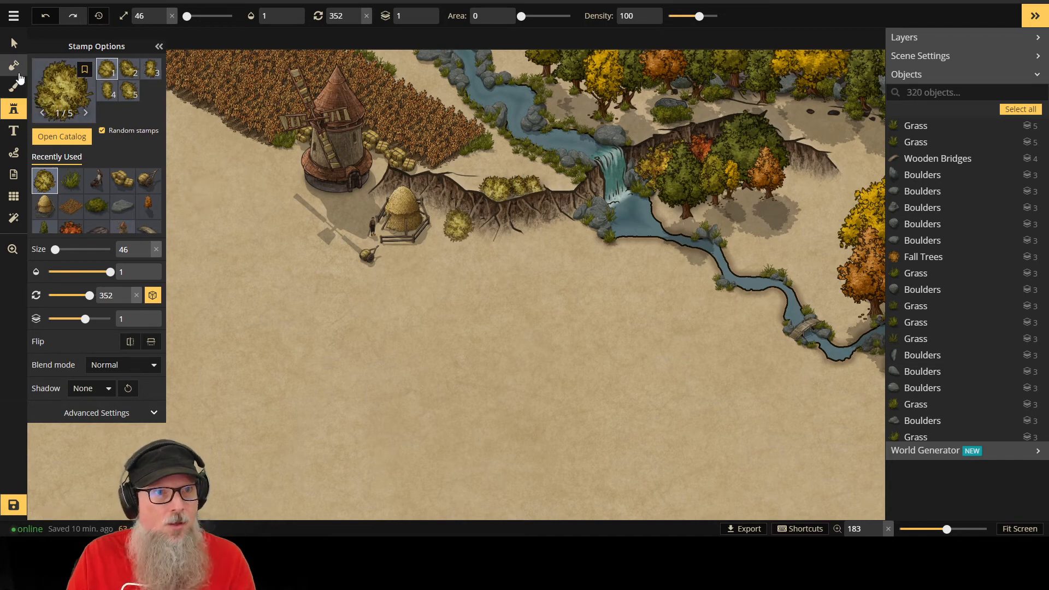
# Step: Move the bush nearest the waterfall and the cliff beneath the row of bushes to layer 2
pyautogui.click(14, 43)
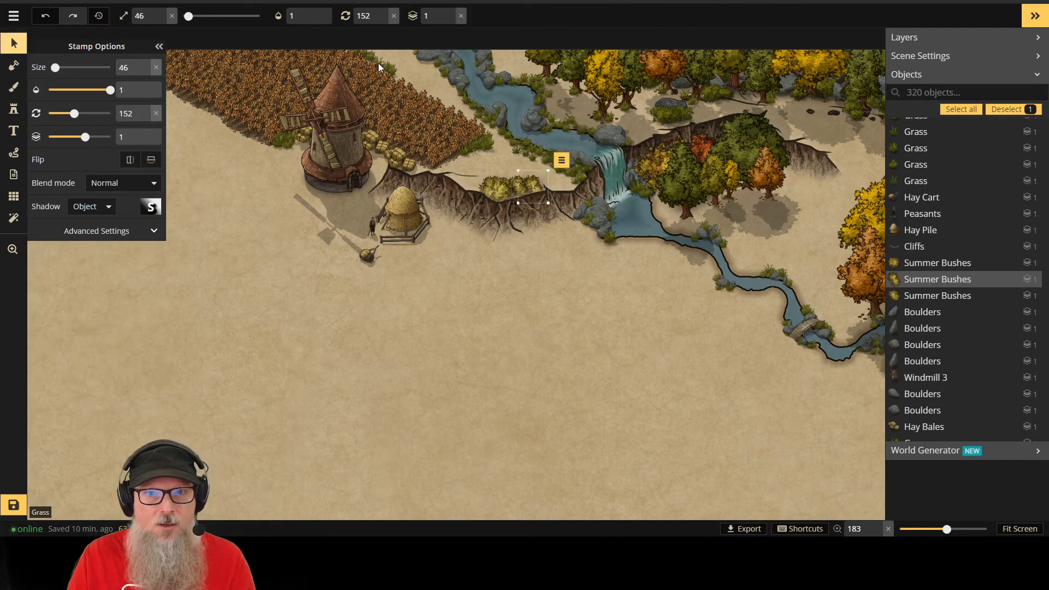
pyautogui.click(450, 12)
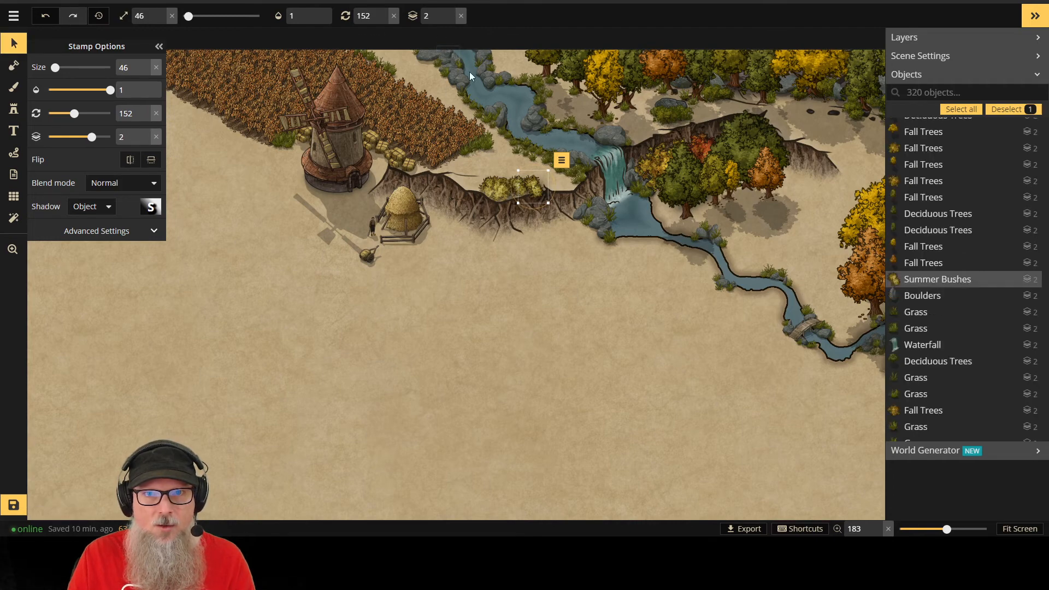
pyautogui.click(487, 188)
pyautogui.click(450, 12)
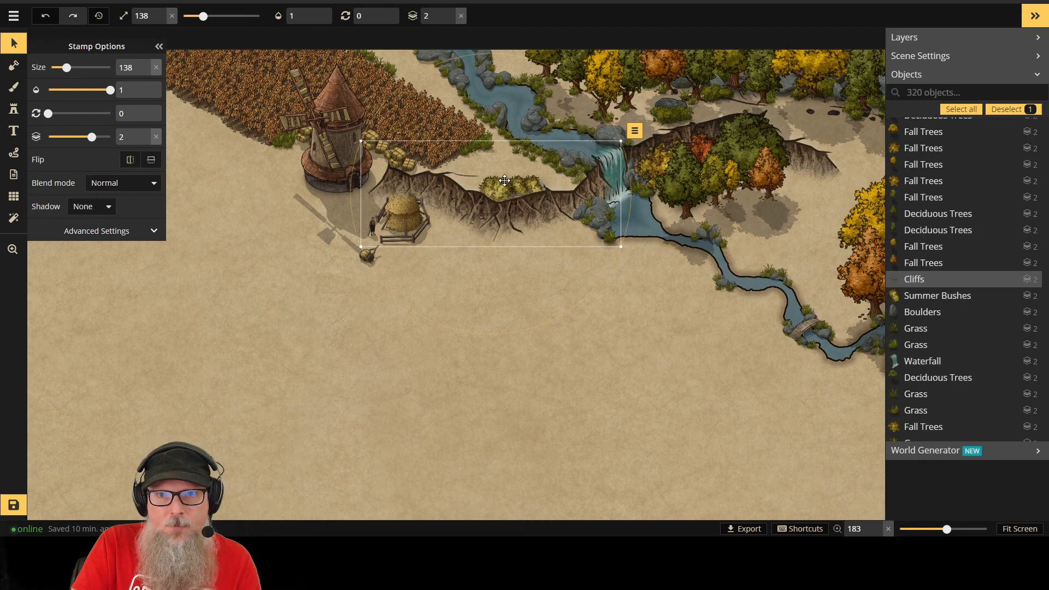
pyautogui.click(494, 188)
pyautogui.keyDown('shift'); pyautogui.click(516, 186); pyautogui.keyUp('shift')
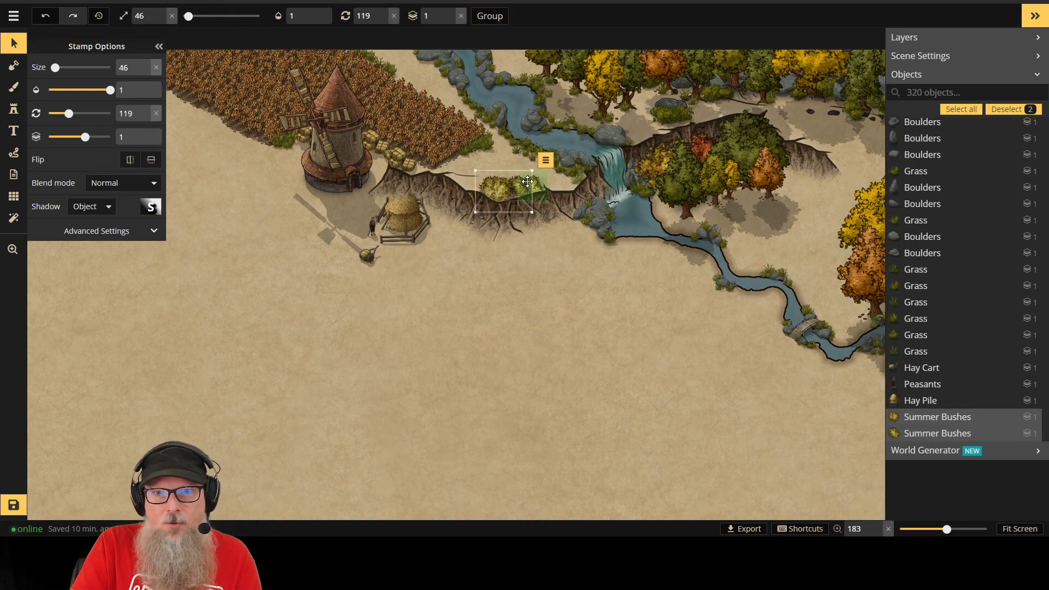
pyautogui.keyDown('shift'); pyautogui.click(532, 185); pyautogui.keyUp('shift')
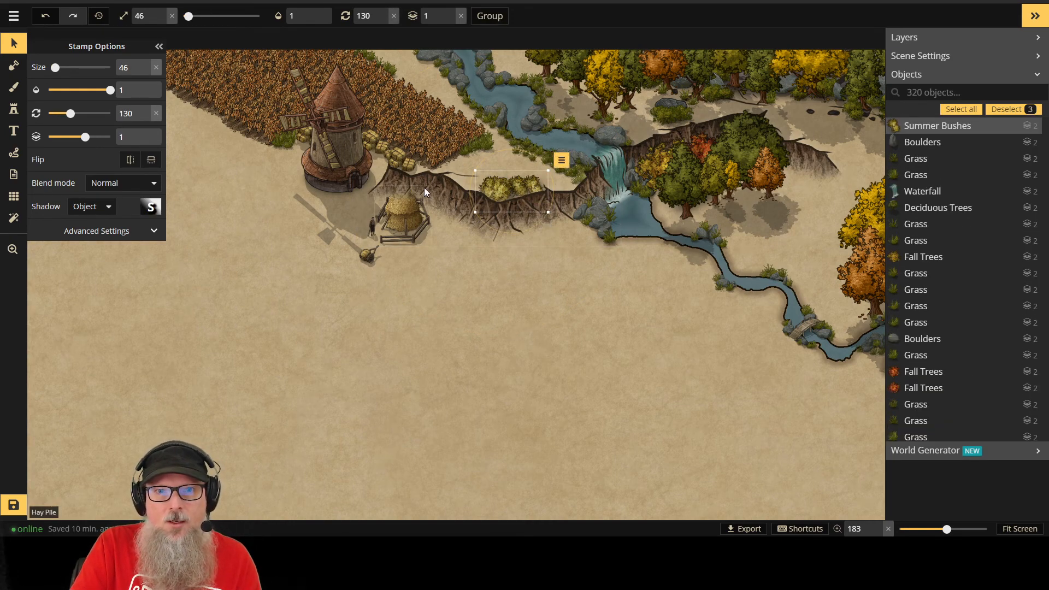
# Step: Lower the cliffs on both sides of the waterfall to layer 0
pyautogui.click(470, 186)
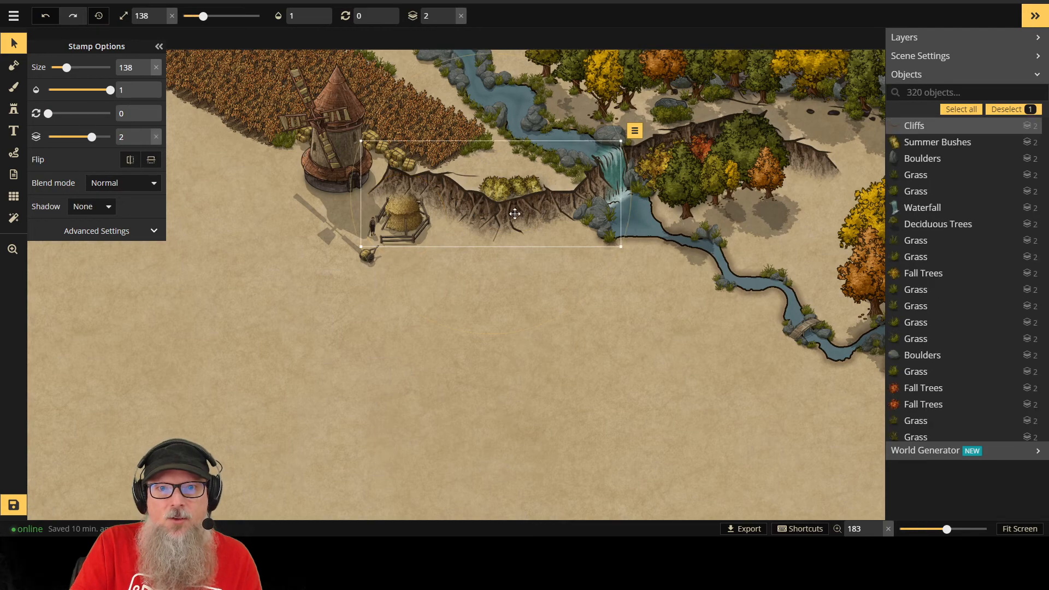
pyautogui.click(450, 20)
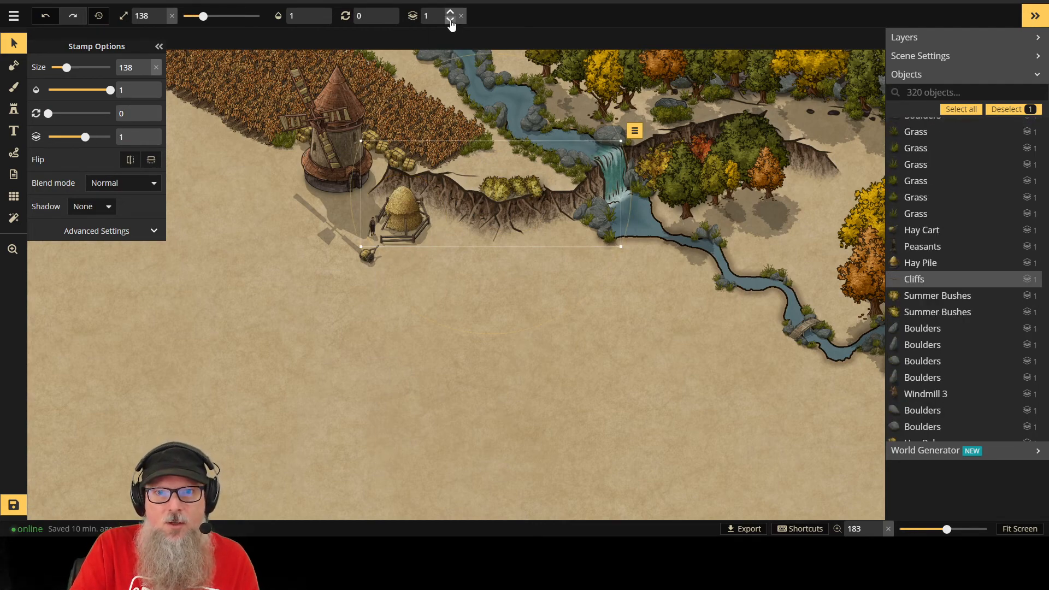
pyautogui.click(450, 20)
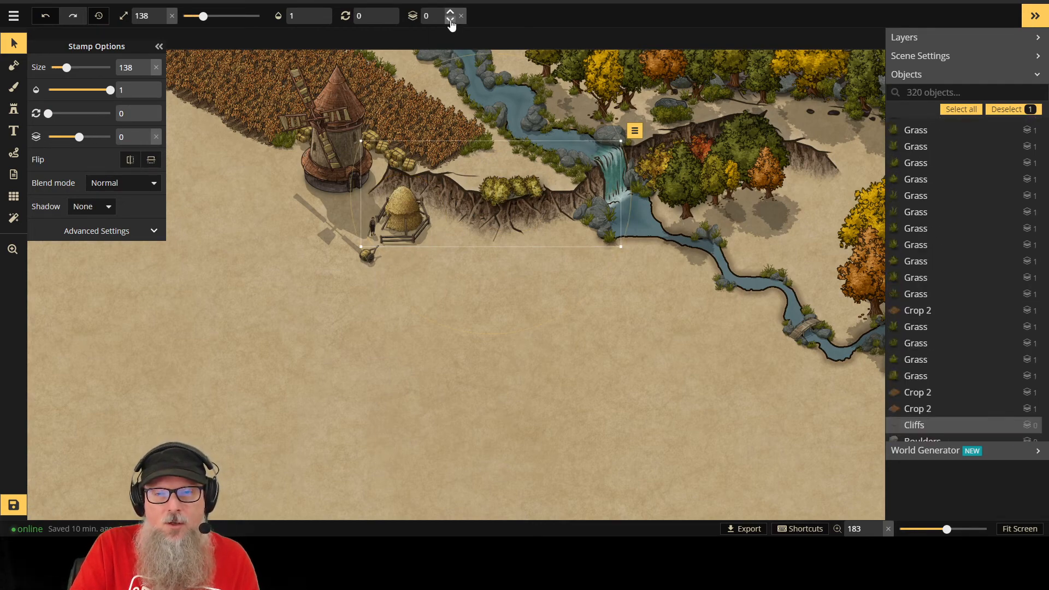
pyautogui.click(810, 152)
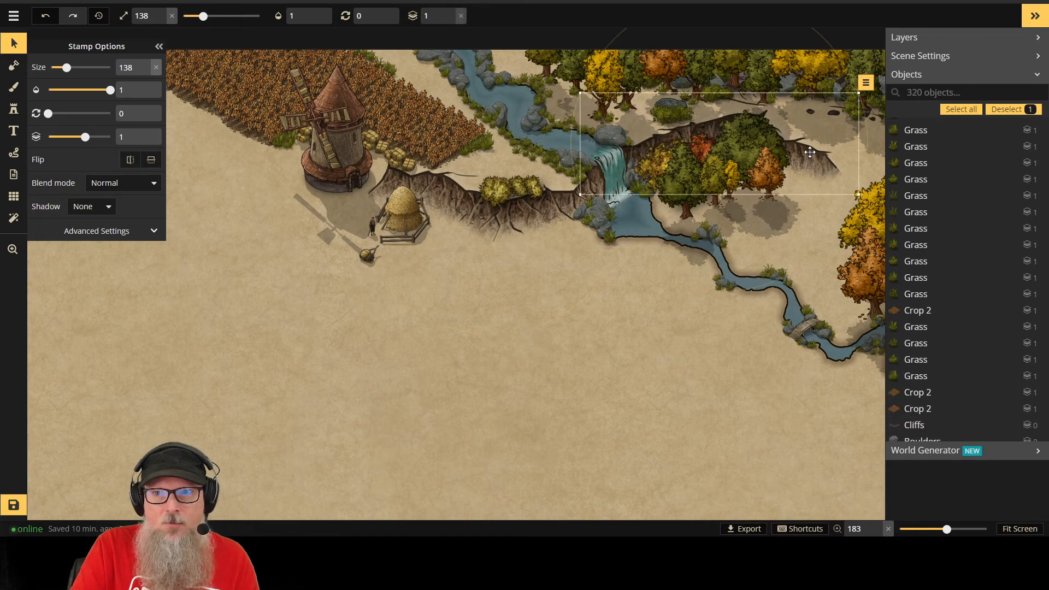
pyautogui.click(451, 20)
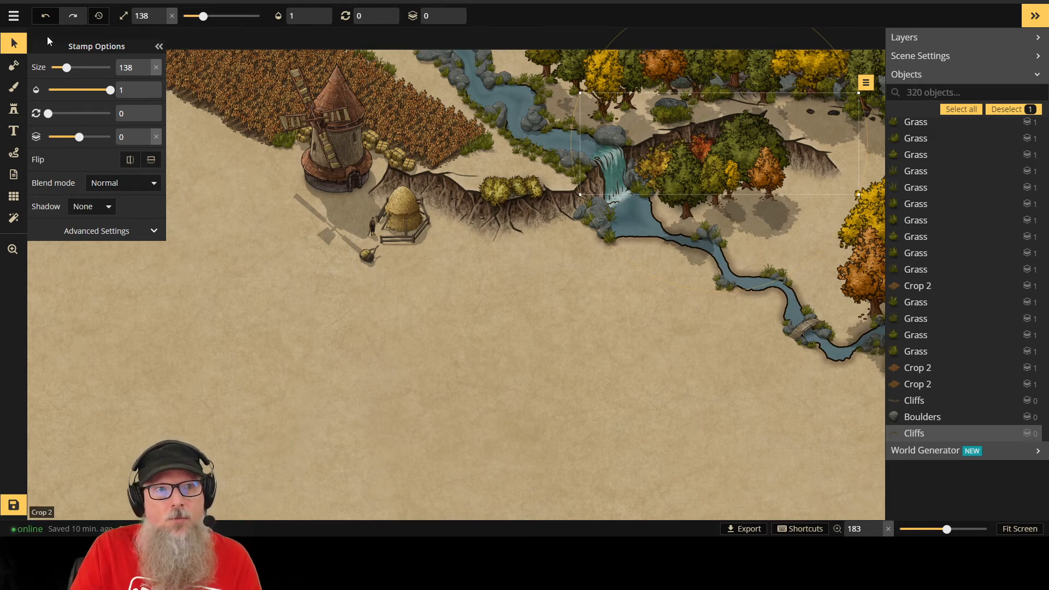
# Step: Try changing the layer of the small grass clump on the cliff edge beside the waterfall
pyautogui.click(16, 43)
pyautogui.click(563, 169)
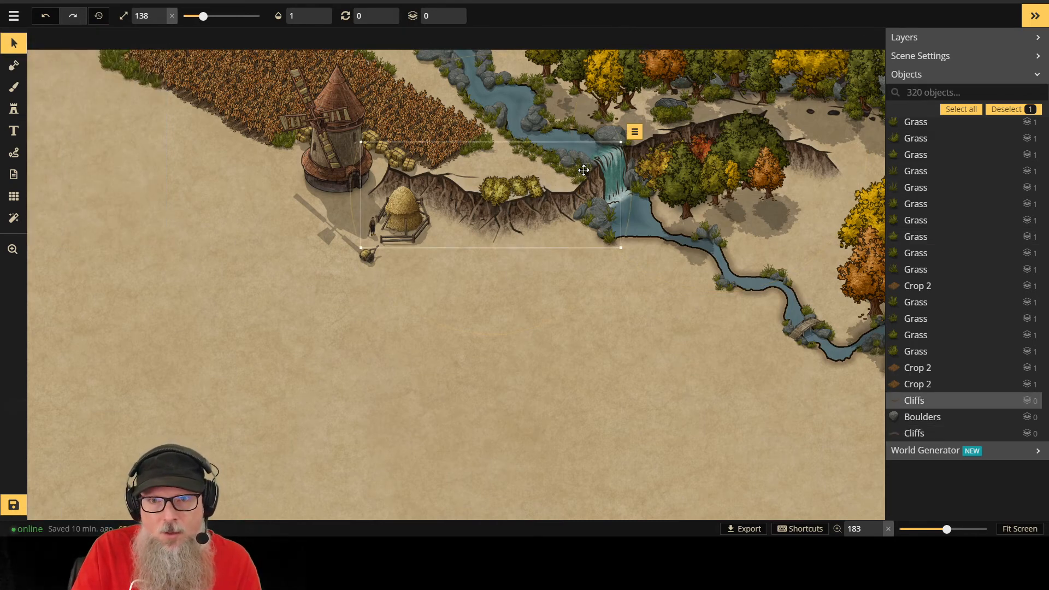
pyautogui.click(627, 332)
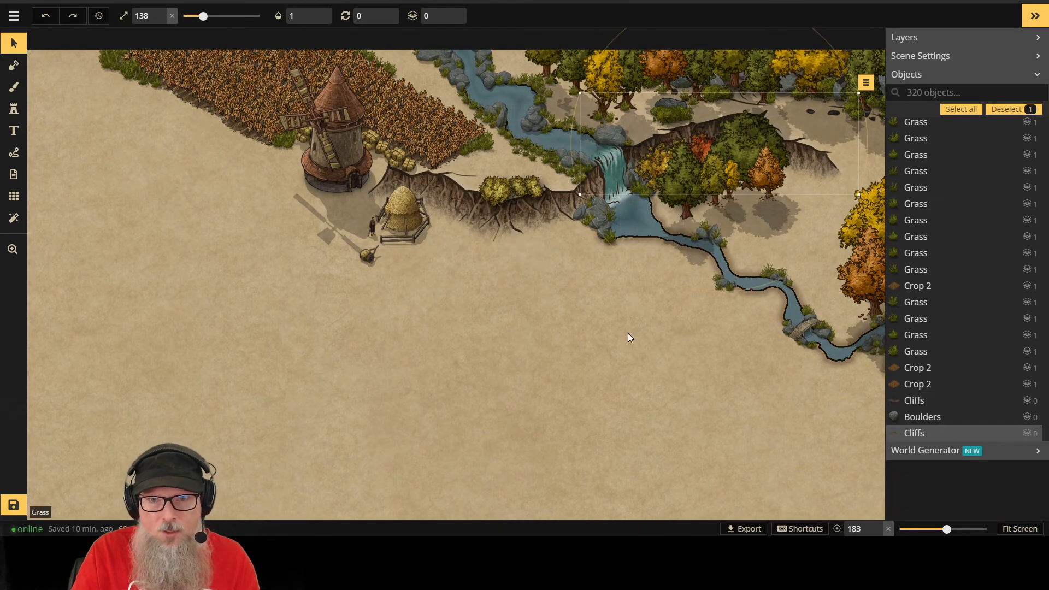
pyautogui.click(578, 181)
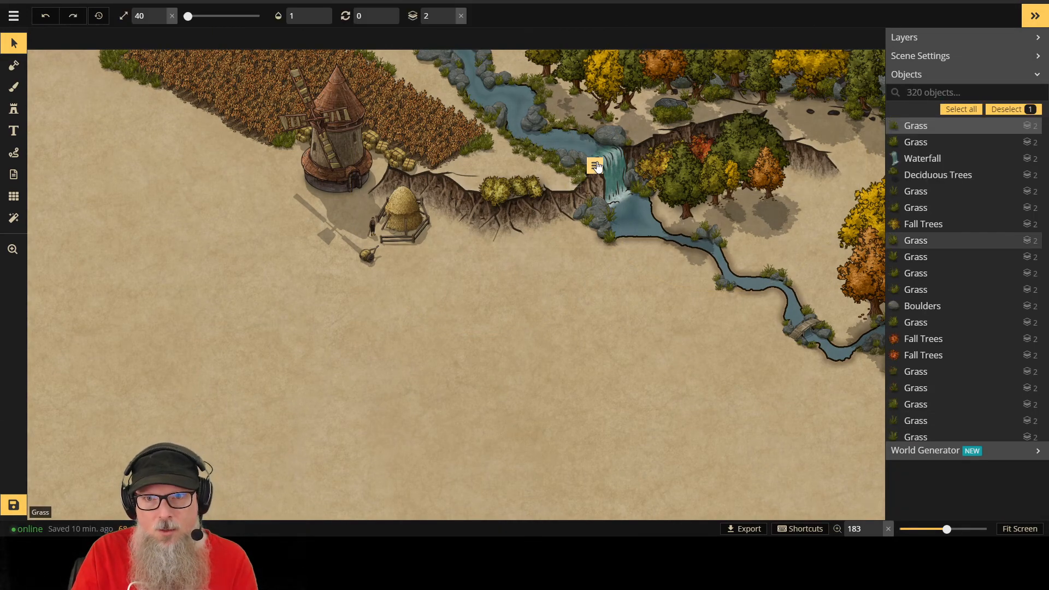
pyautogui.scroll(3, 588, 229)
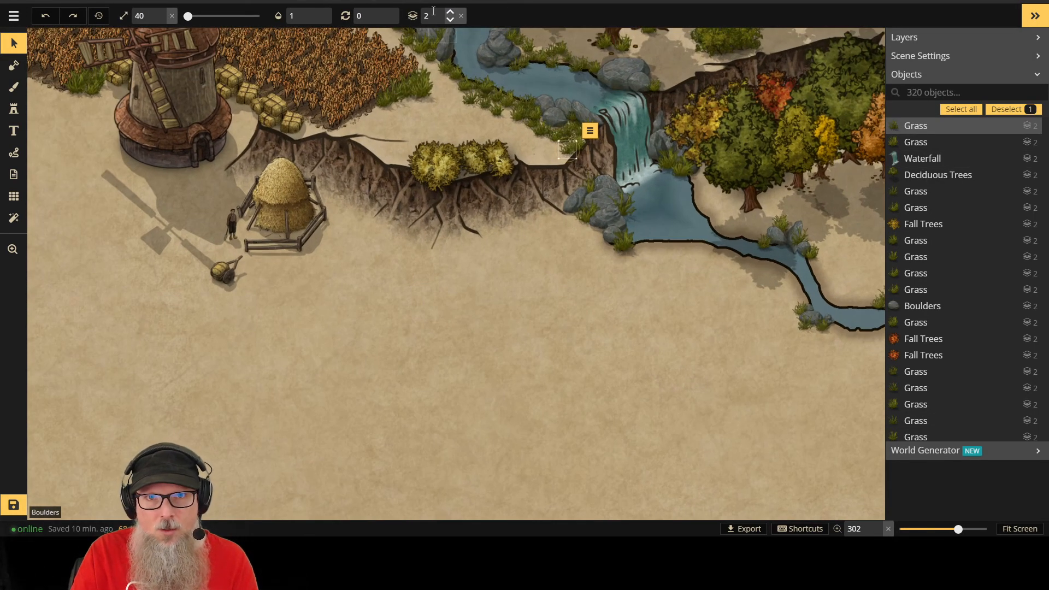
pyautogui.click(451, 18)
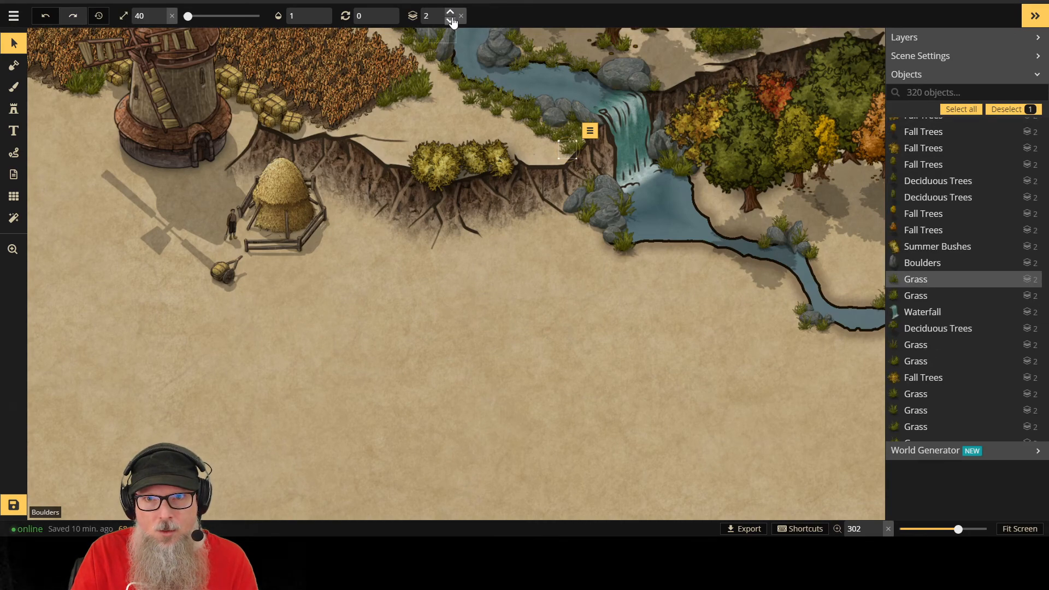
# Step: Move the middle Summer Bush on the cliff edge to layer 3 and enlarge it to size 58
pyautogui.click(474, 155)
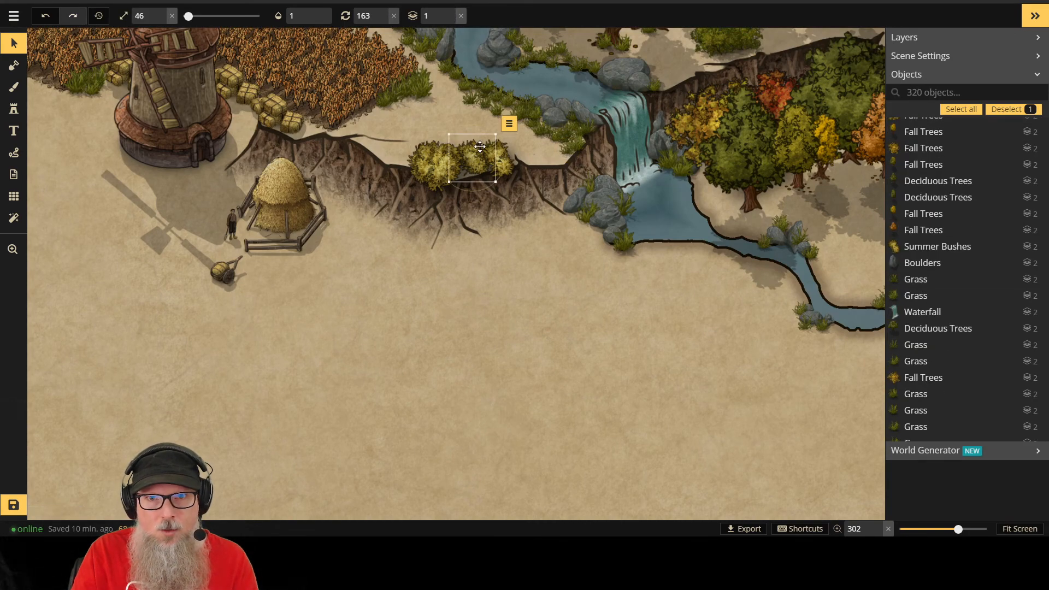
pyautogui.click(451, 12)
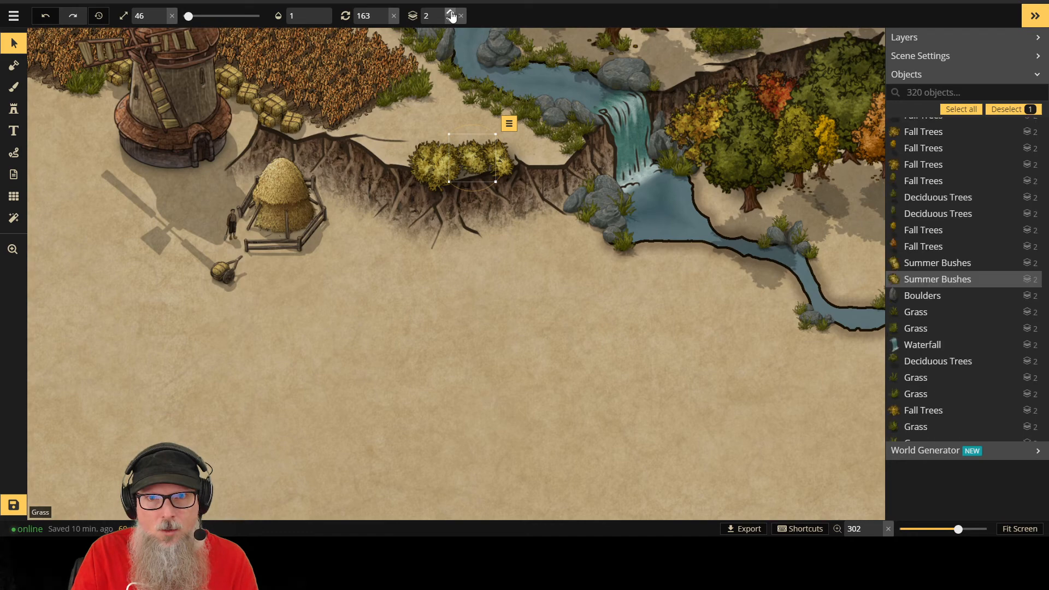
pyautogui.click(451, 19)
pyautogui.click(451, 19)
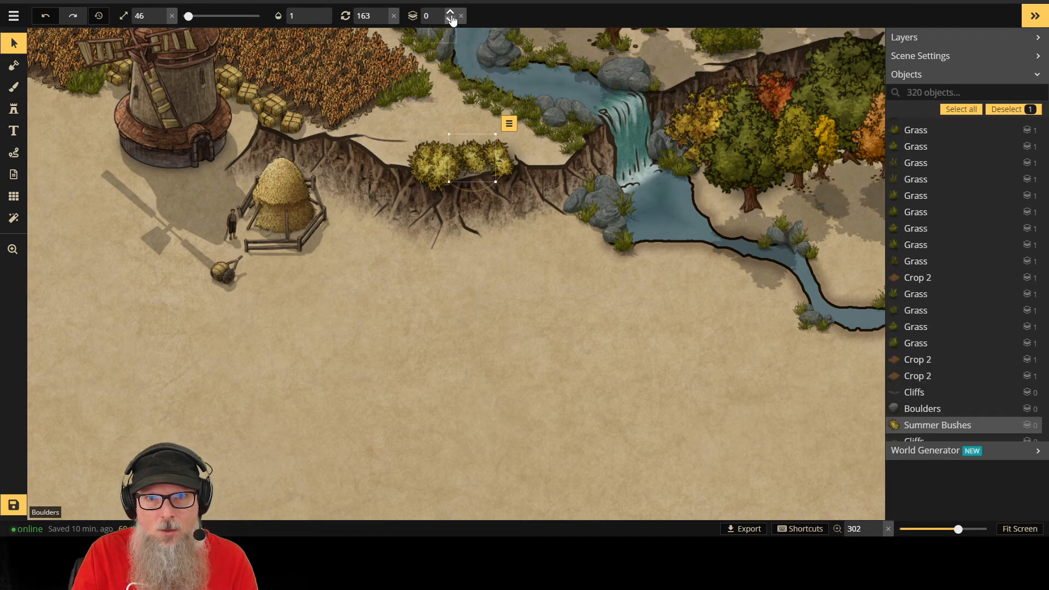
pyautogui.click(451, 12)
pyautogui.click(451, 12)
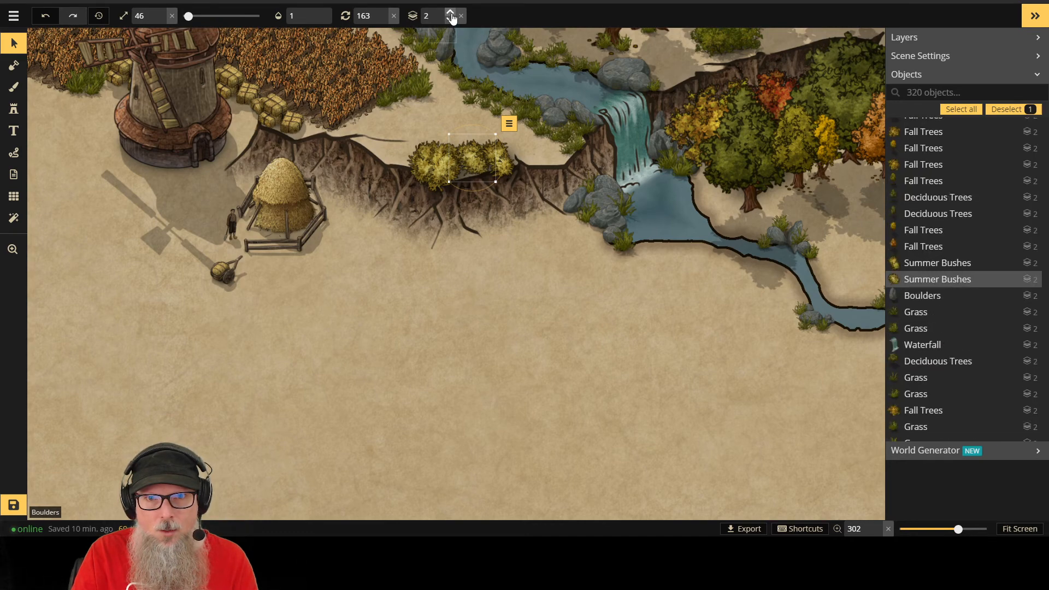
pyautogui.click(451, 12)
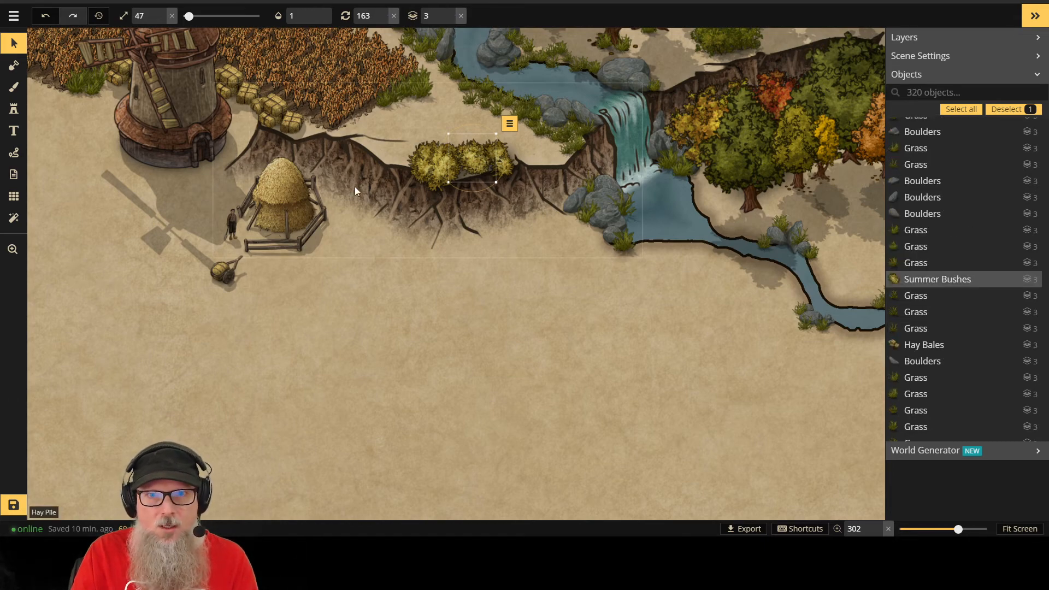
pyautogui.scroll(2, 454, 169)
pyautogui.scroll(1, 464, 168)
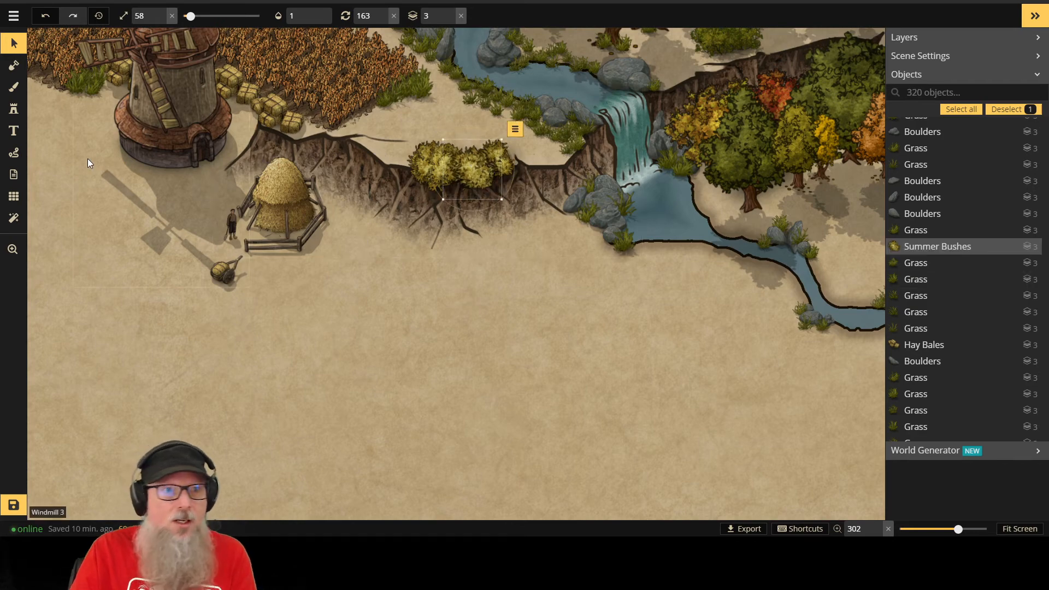
# Step: Switch back to stamping and choose the Fall Bushes set from the stamp catalog
pyautogui.click(14, 108)
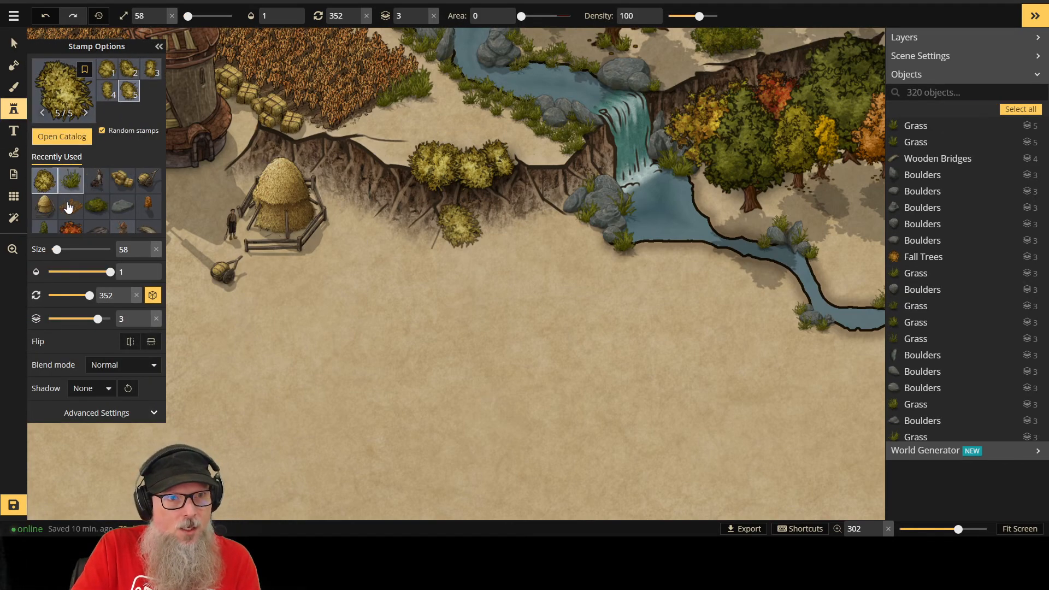
pyautogui.click(62, 137)
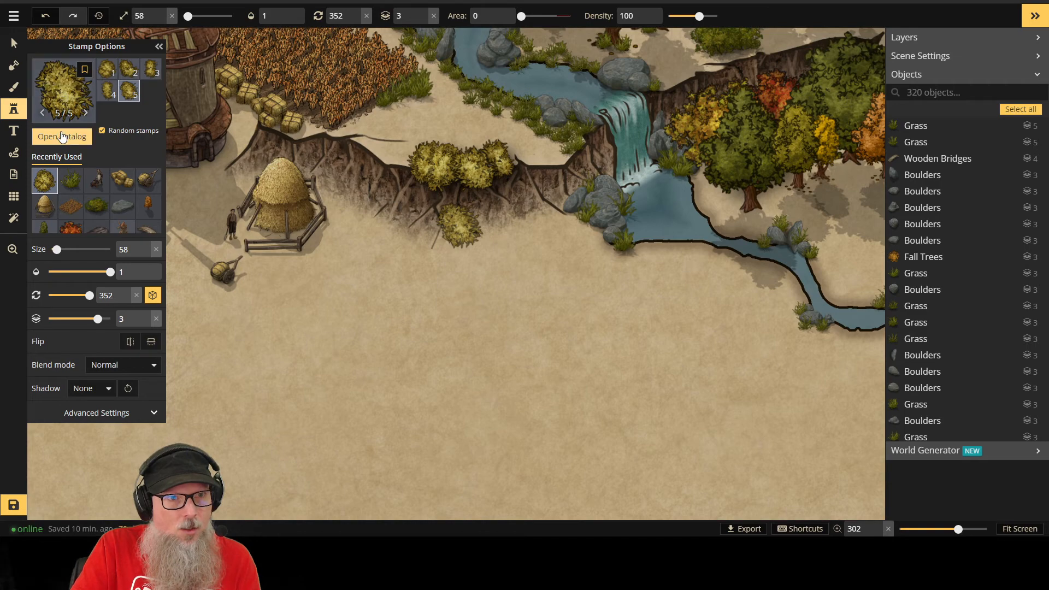
pyautogui.click(264, 295)
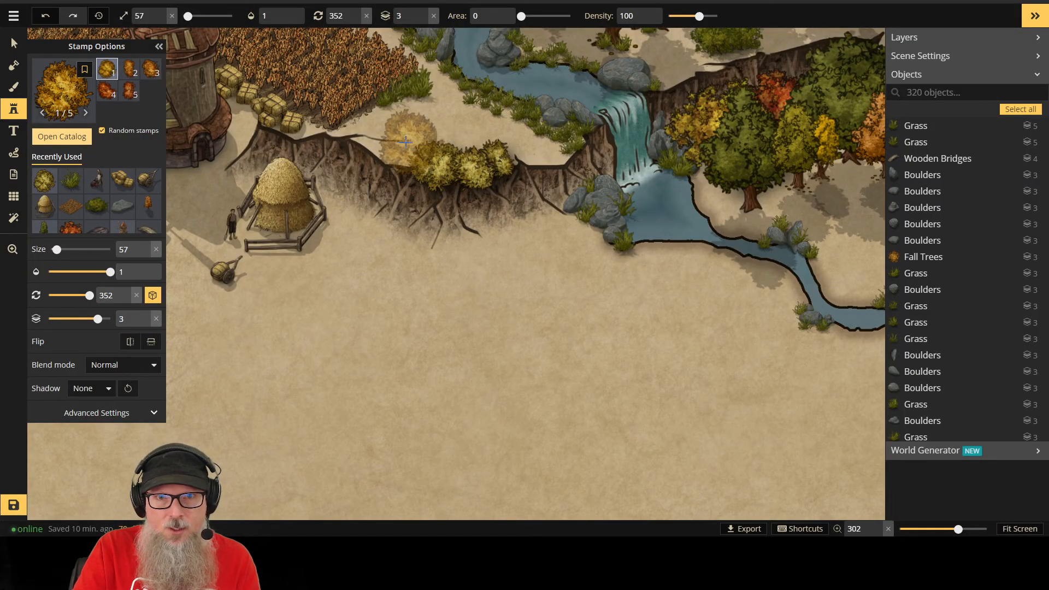
# Step: Stamp a size 36 Fall Bush on layer 3 at each end of the Summer Bushes row on the cliff edge
pyautogui.press('[')
pyautogui.press('[')
pyautogui.press('[')
pyautogui.press('[')
pyautogui.press('[')
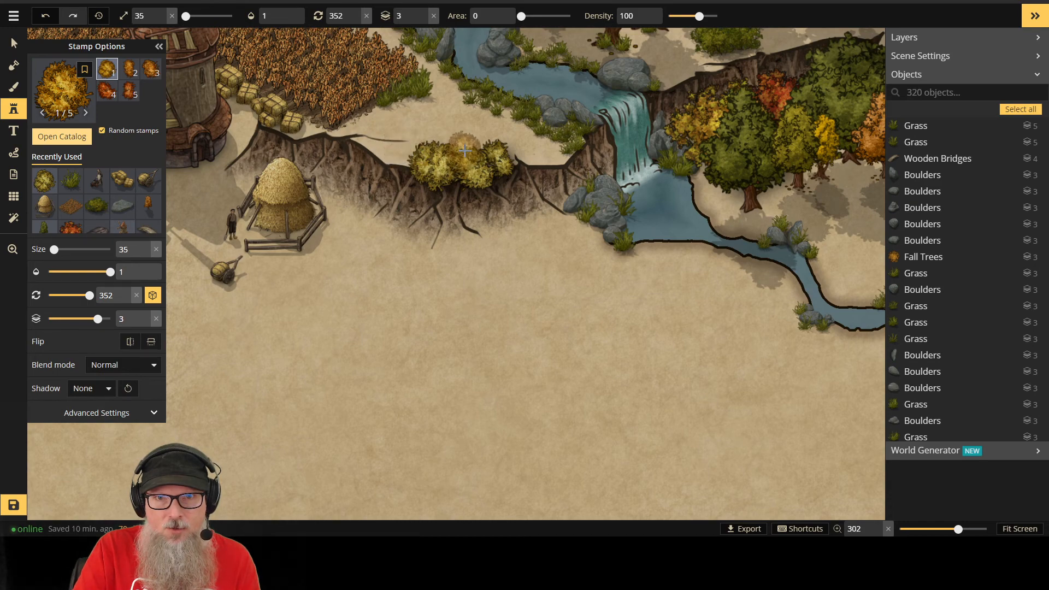
pyautogui.click(524, 152)
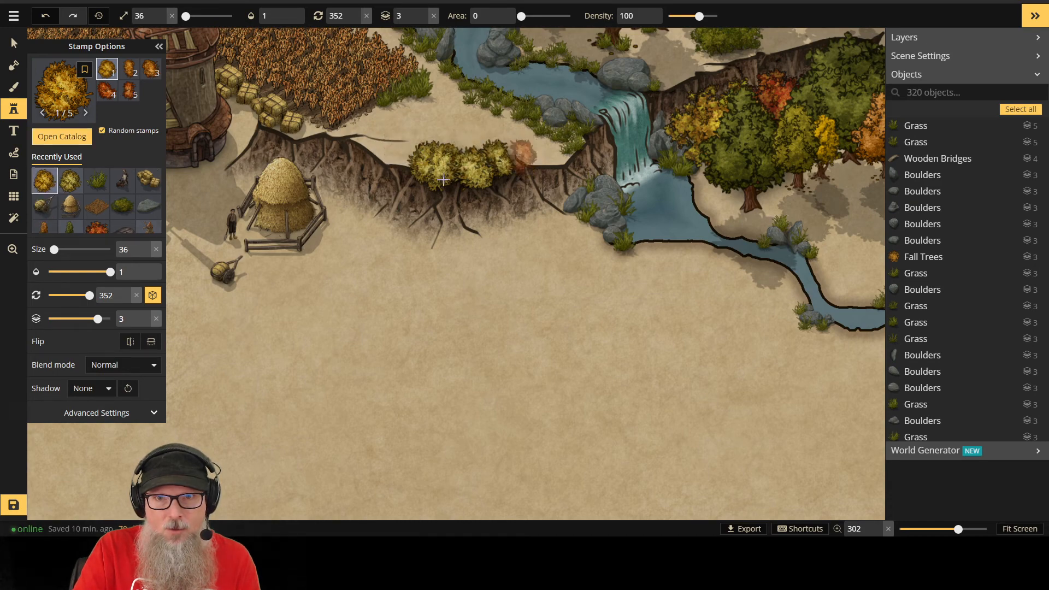
pyautogui.click(406, 156)
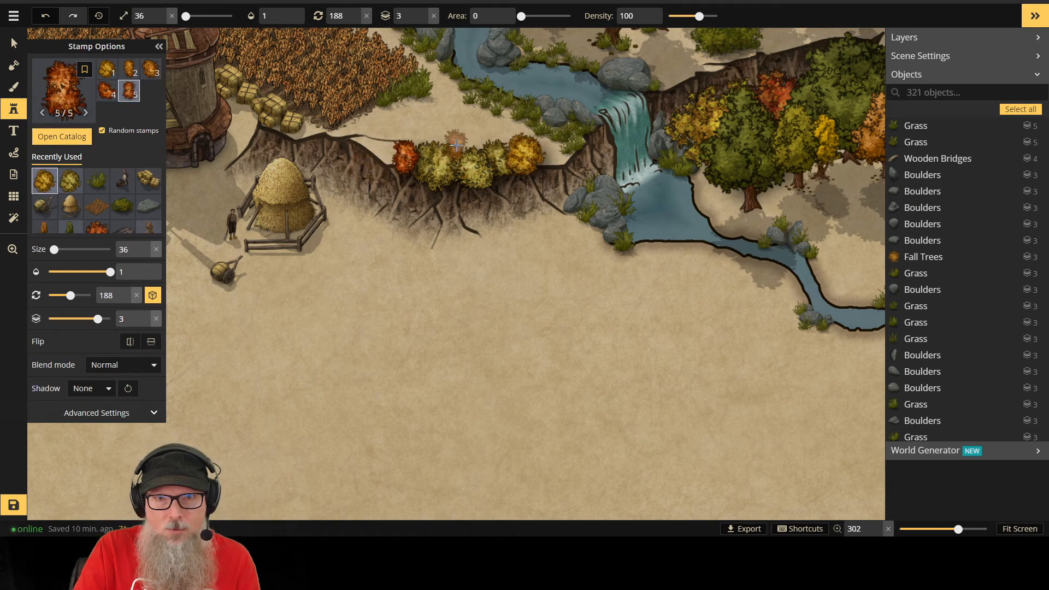
# Step: Try stamping three more size 36 Fall Bushes on layer 3 behind the Summer Bushes row on the cliff edge
pyautogui.click(461, 143)
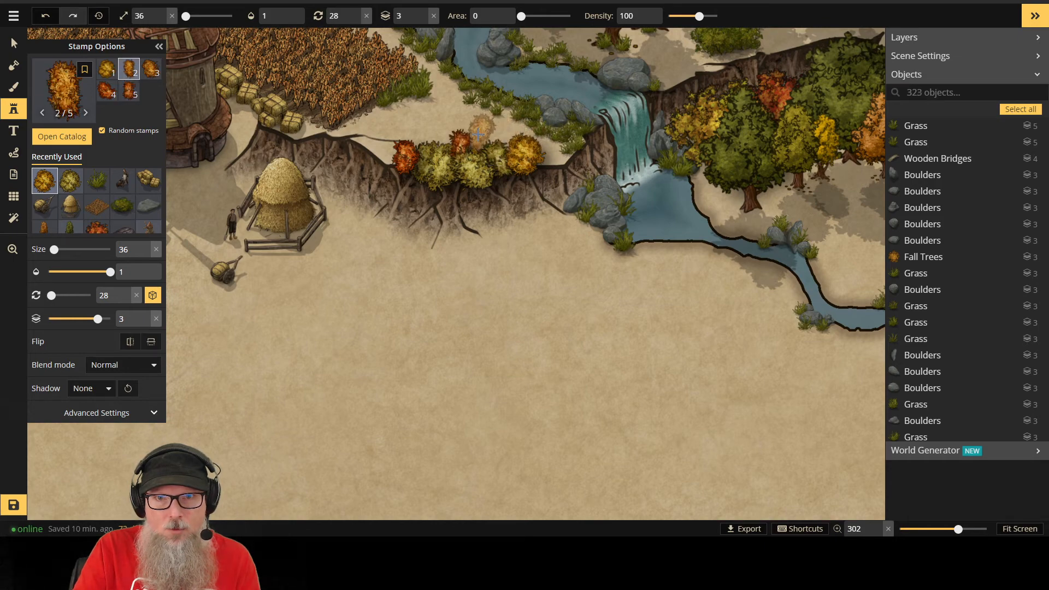
pyautogui.click(437, 137)
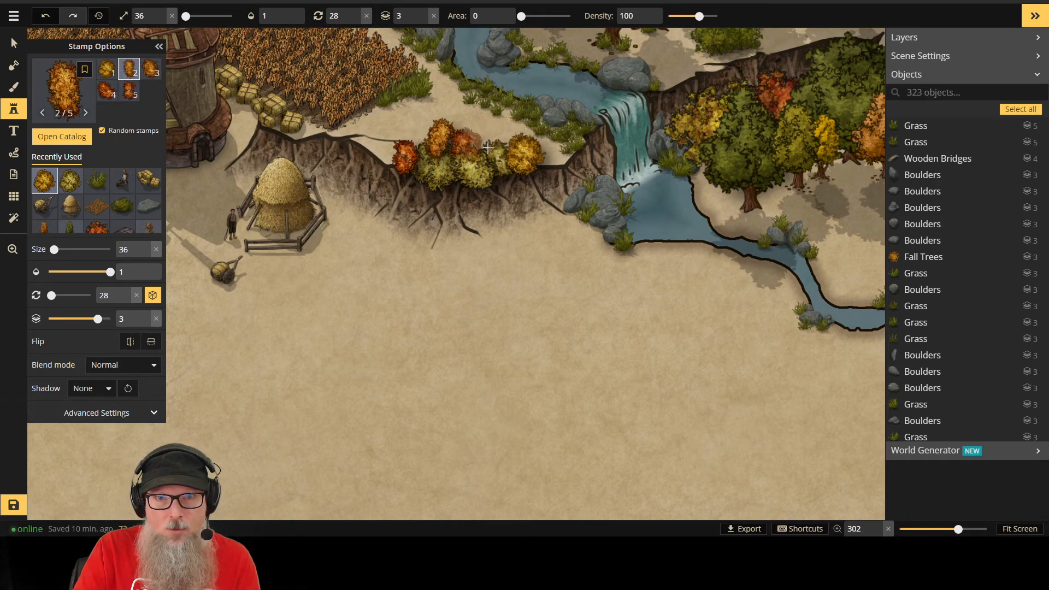
pyautogui.click(489, 144)
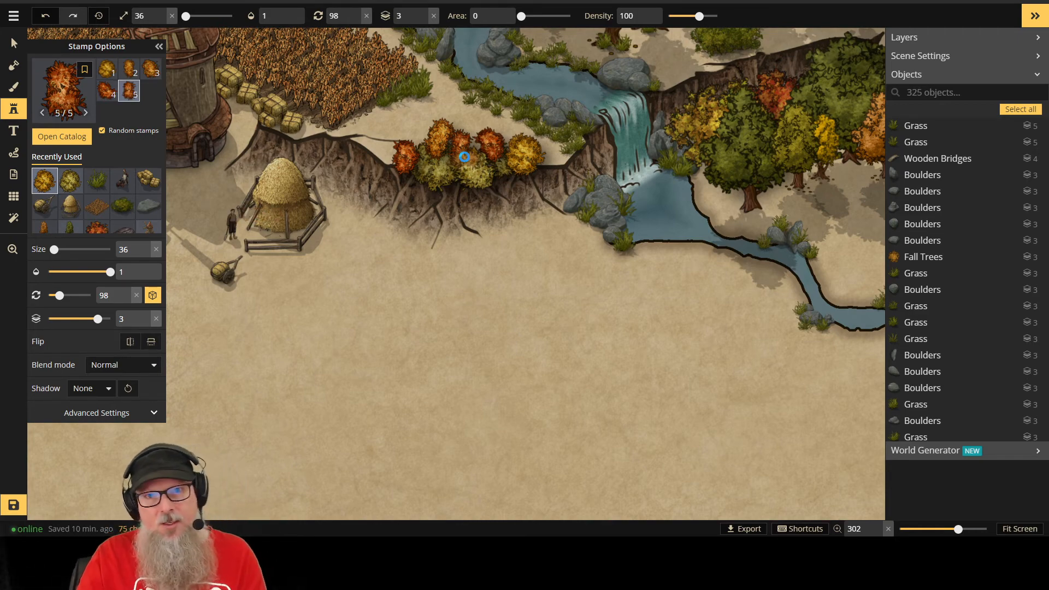
# Step: Undo all the Fall Bushes stamped around the Summer Bushes row on the cliff edge
pyautogui.hotkey('ctrl', 'z')
pyautogui.hotkey('ctrl', 'z')
pyautogui.hotkey('ctrl', 'z')
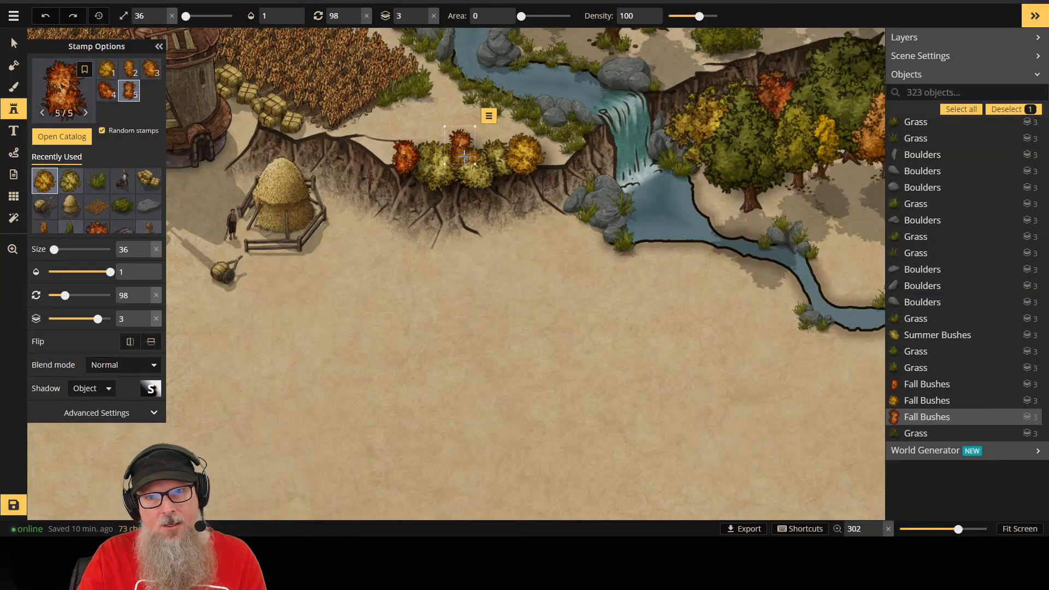
pyautogui.hotkey('ctrl', 'z')
pyautogui.hotkey('ctrl', 'z')
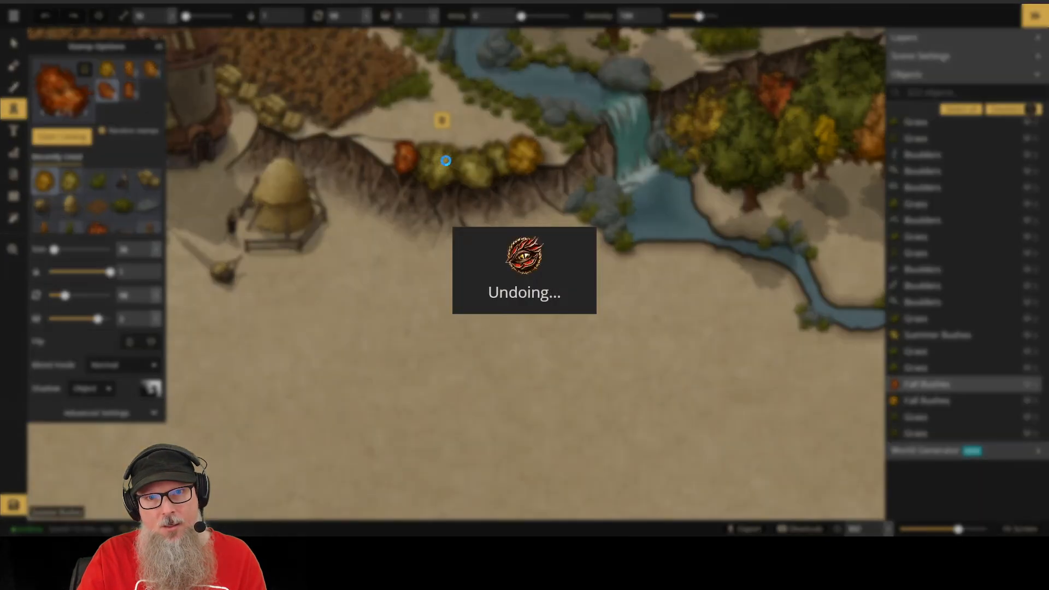
pyautogui.hotkey('ctrl', 'z')
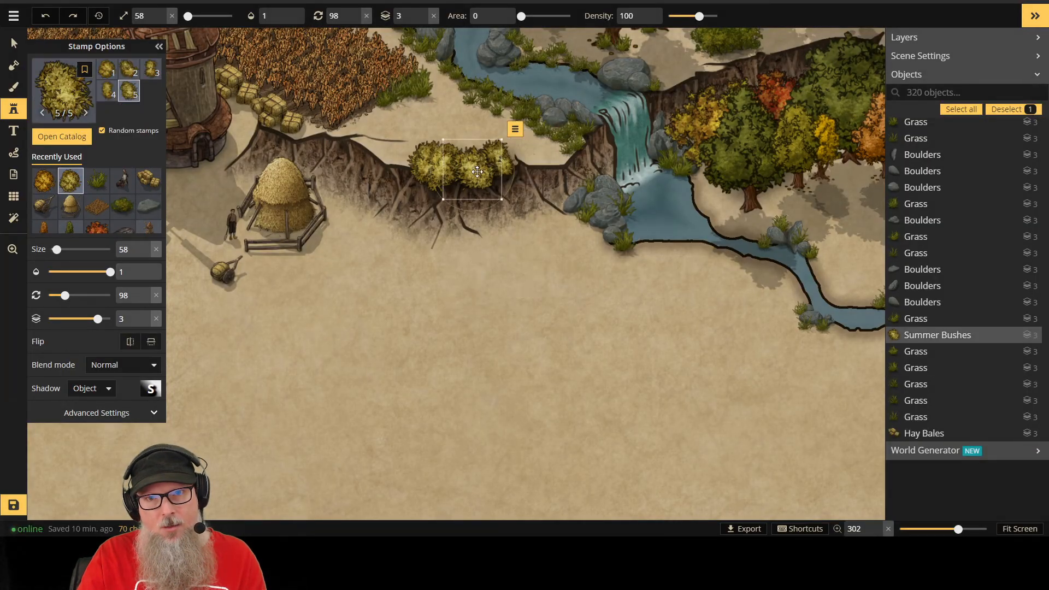
# Step: Move the size 58 Summer Bush to the row's waterfall end and stamp size 46 Fall Bushes in the gap and at both ends
pyautogui.moveTo(517, 144); pyautogui.dragTo(534, 167)
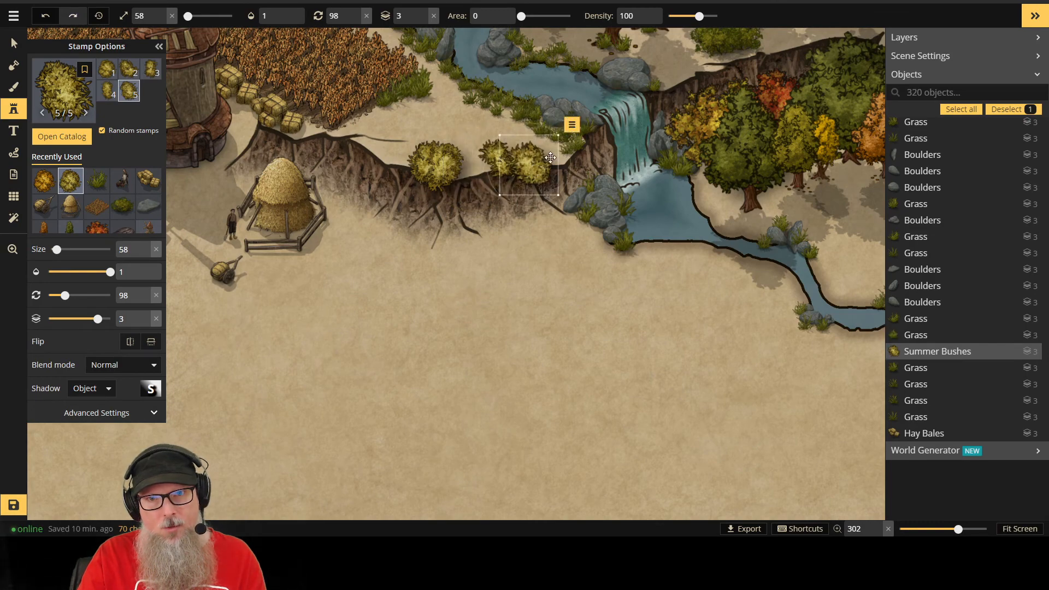
pyautogui.press('Escape')
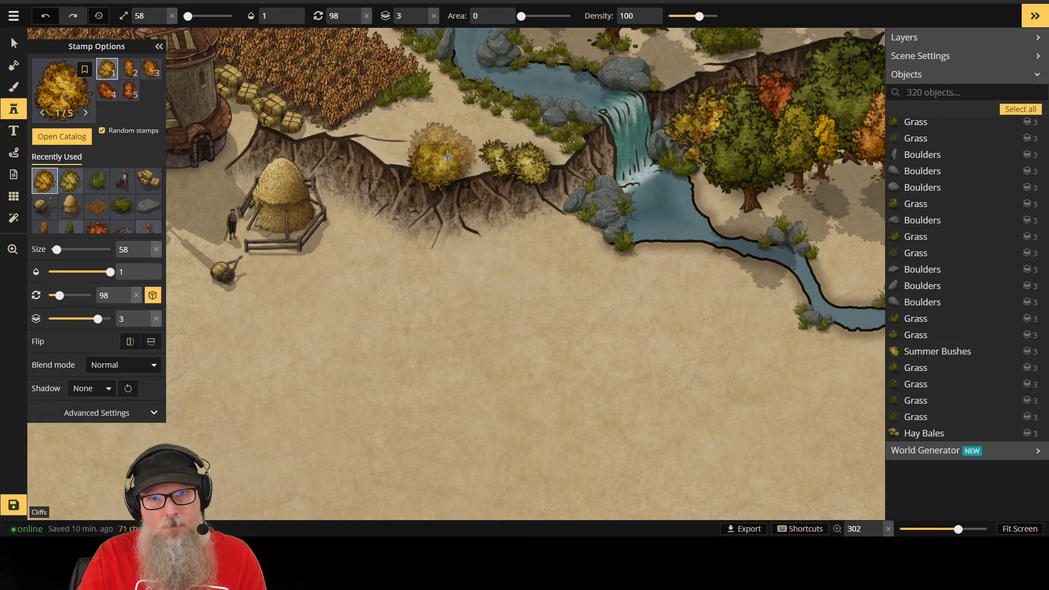
pyautogui.scroll(-2, 479, 162)
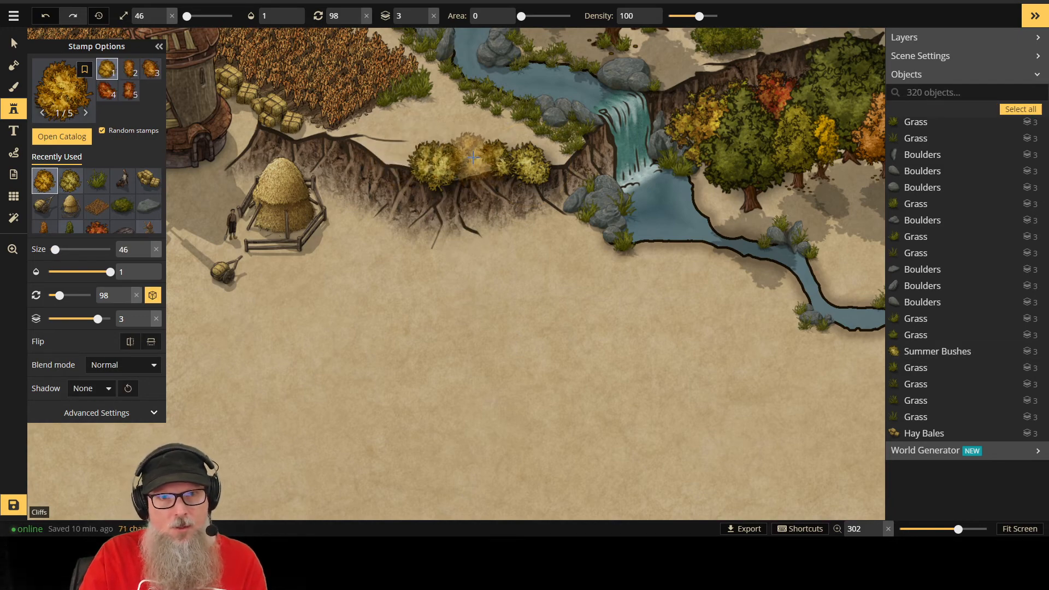
pyautogui.click(473, 156)
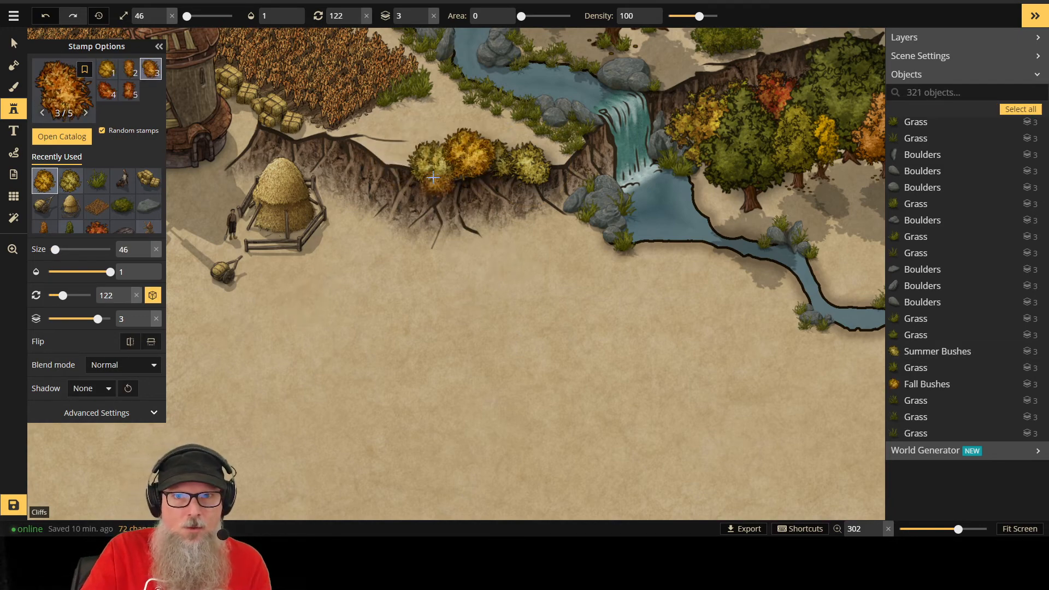
pyautogui.click(405, 161)
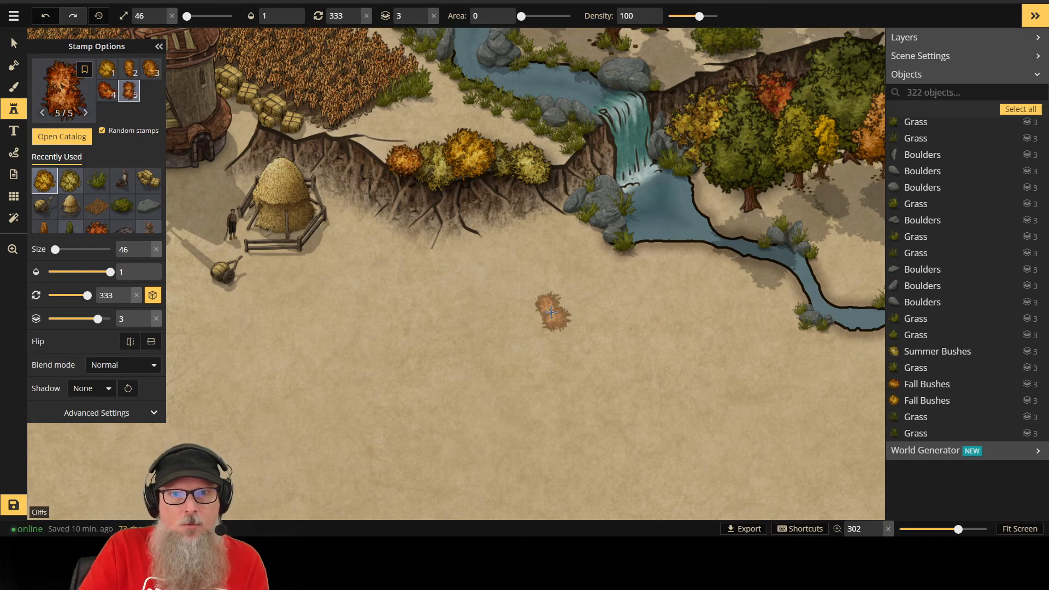
pyautogui.click(556, 156)
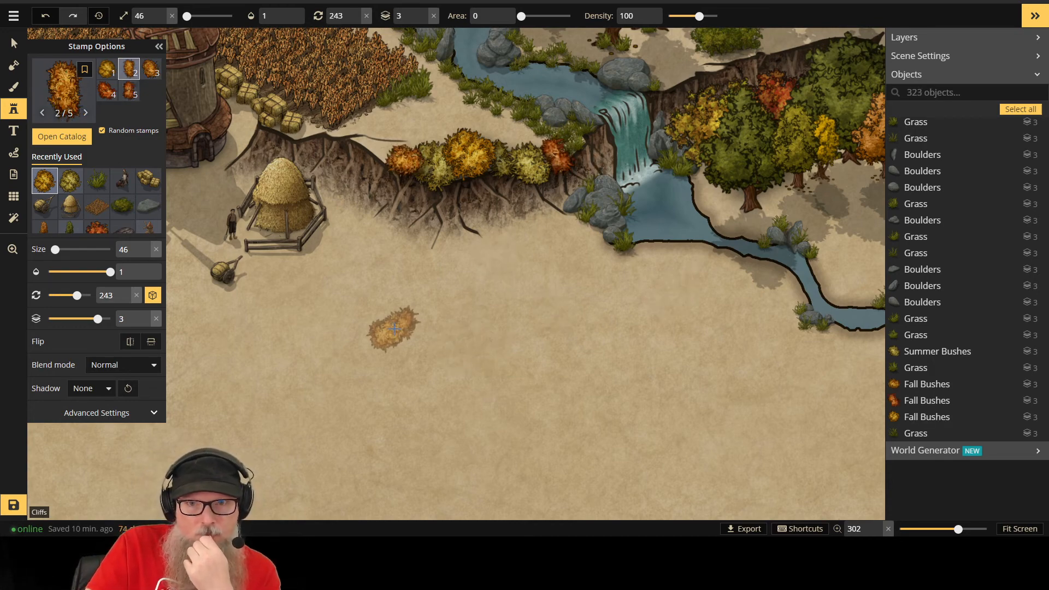
# Step: Try the Thorn Bushes set from the stamp catalog, stamping size 46 thorn bushes on the cliffs on both sides of the waterfall
pyautogui.click(73, 142)
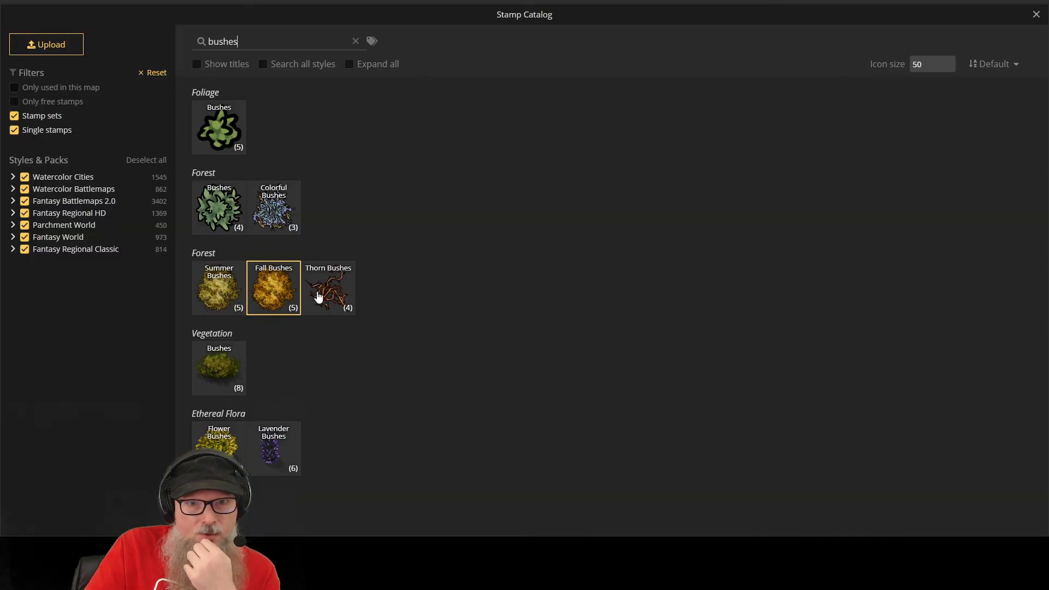
pyautogui.click(331, 288)
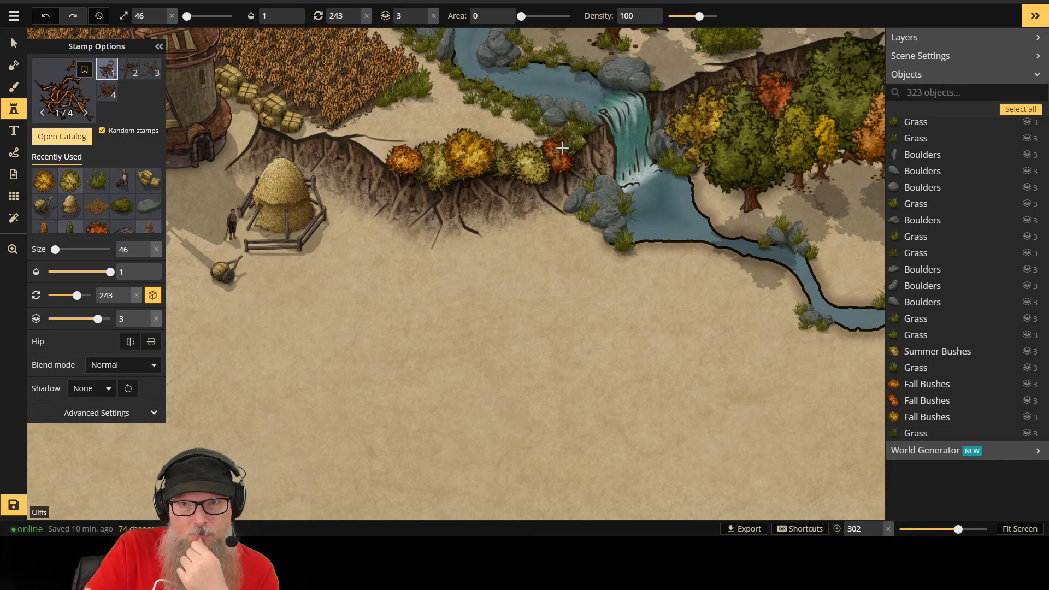
pyautogui.click(598, 138)
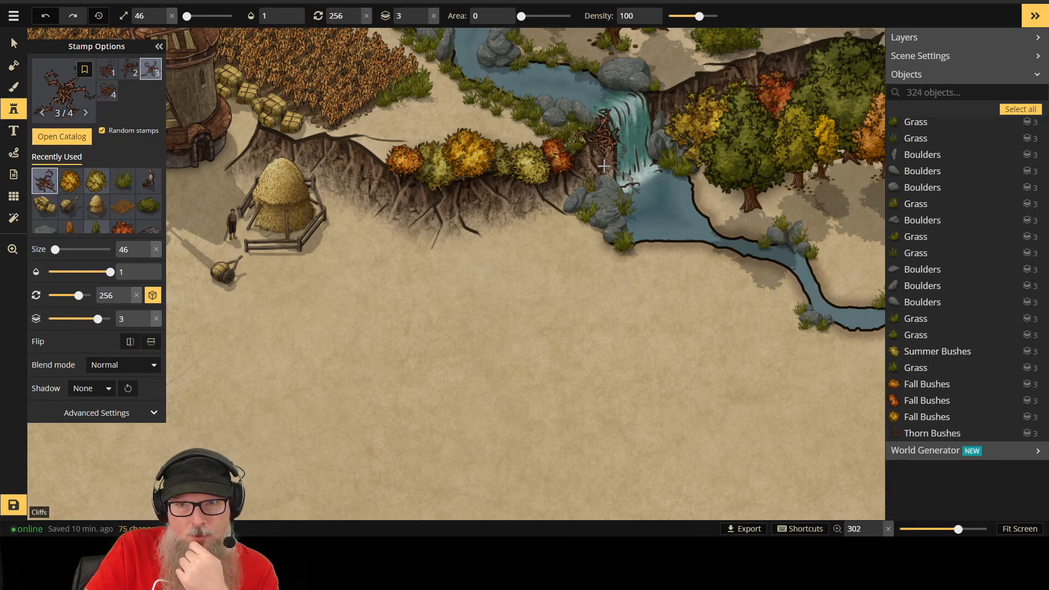
pyautogui.click(603, 166)
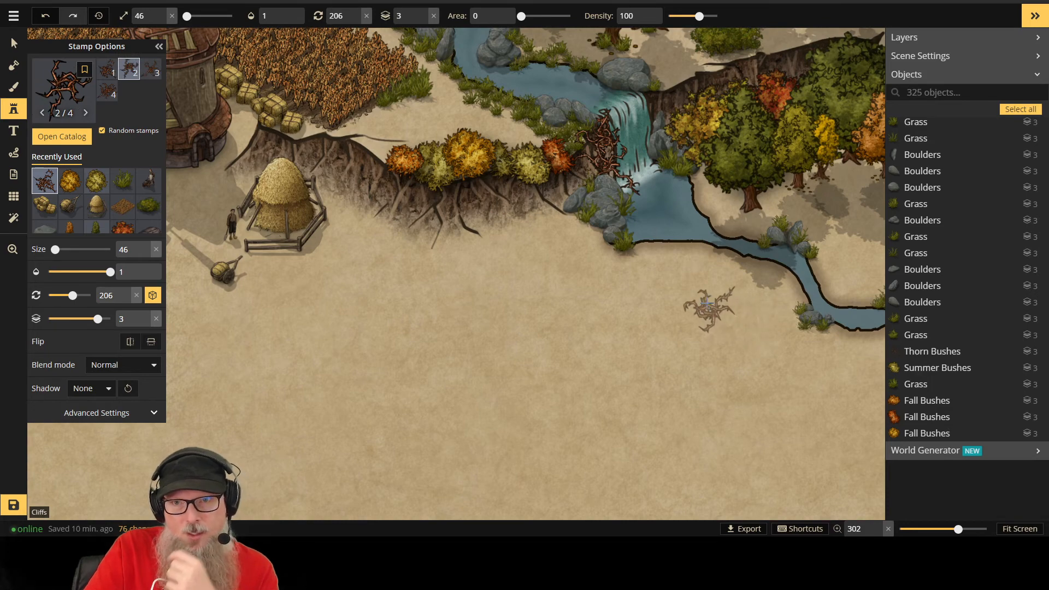
pyautogui.click(659, 91)
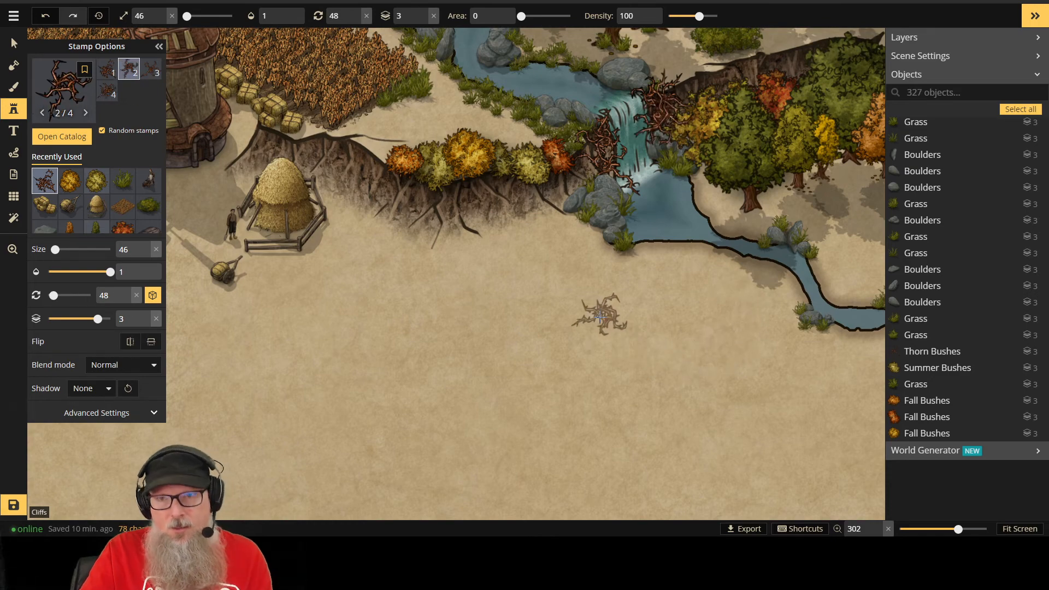
pyautogui.hotkey('ctrl', 'z')
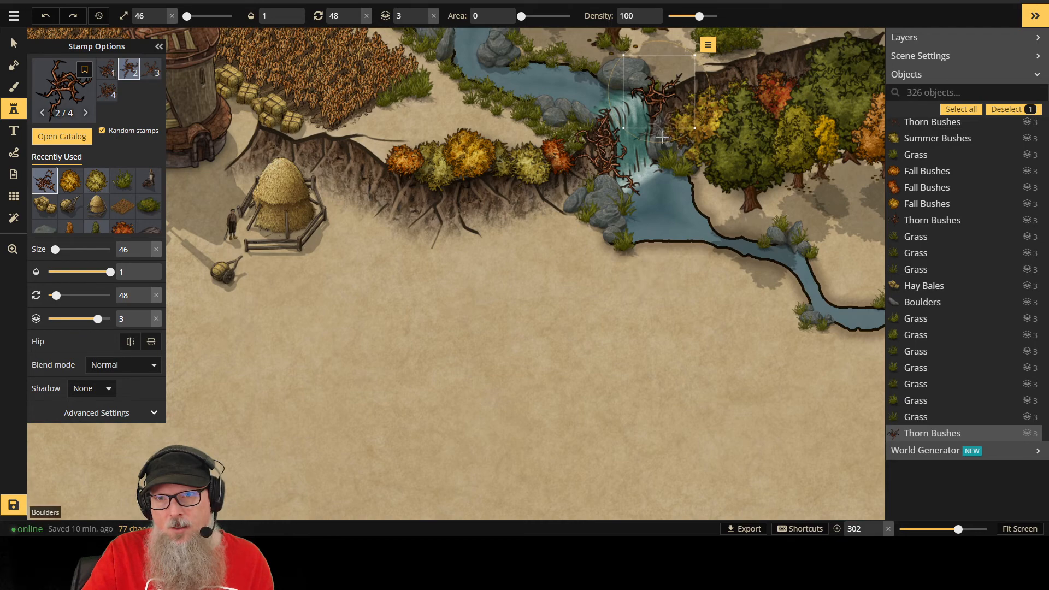
pyautogui.press('Escape')
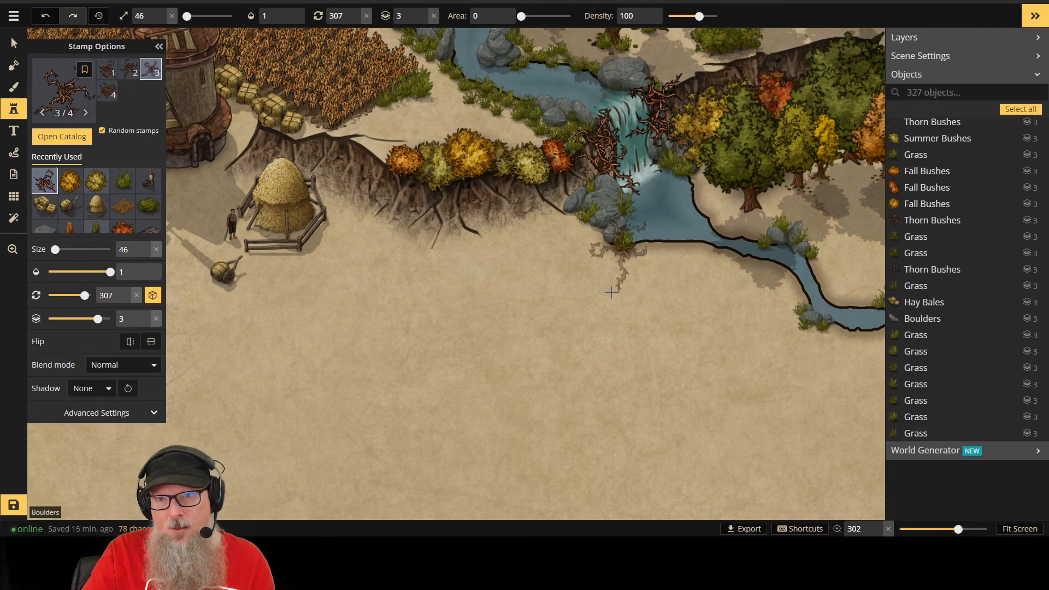
# Step: Undo the Thorn Bushes stamped around the waterfall
pyautogui.click(470, 362)
pyautogui.hotkey('ctrl', 'z')
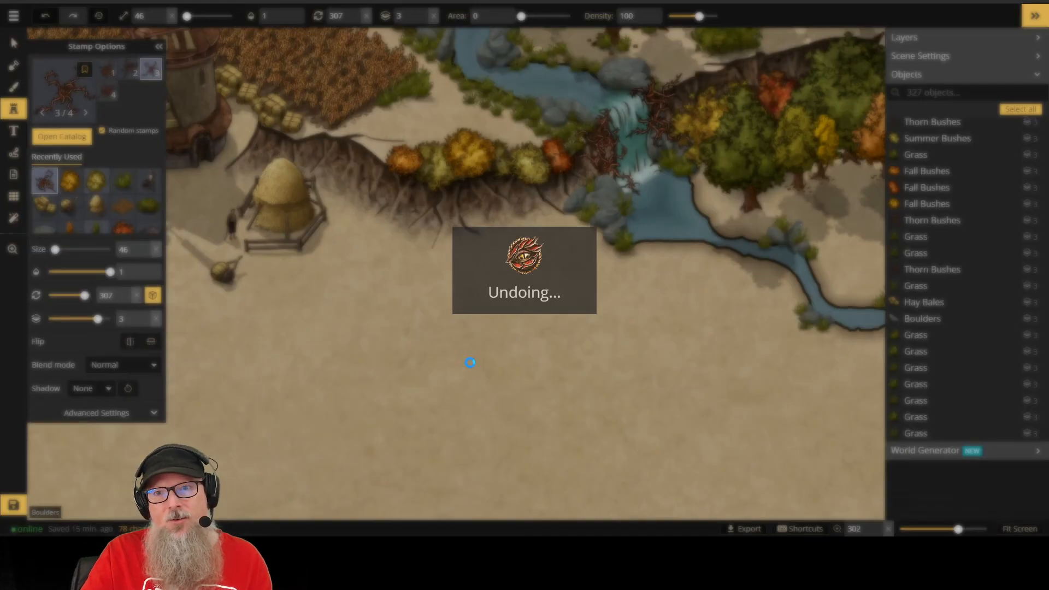
pyautogui.hotkey('ctrl', 'z')
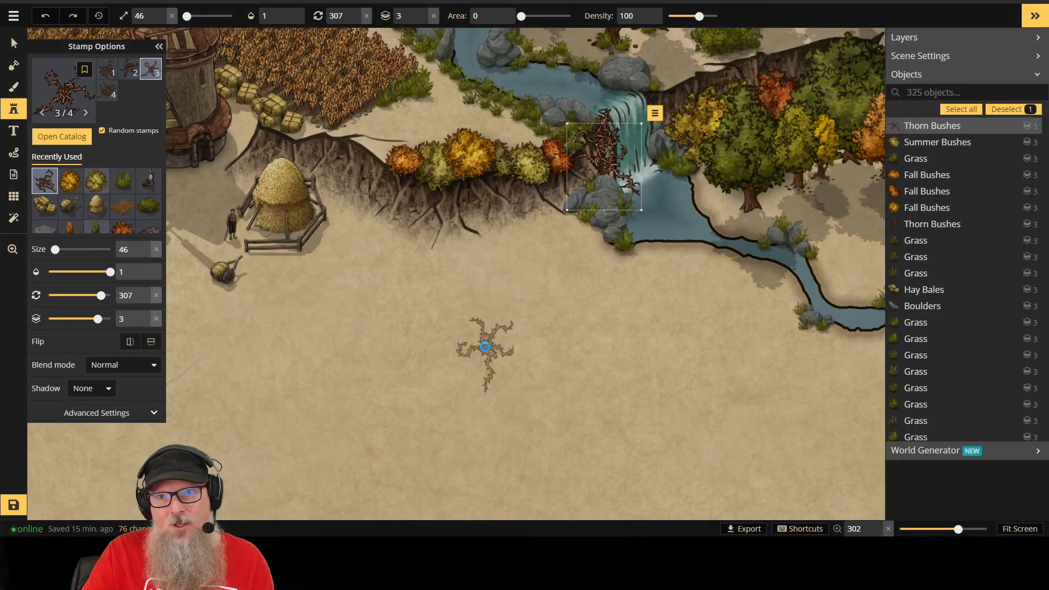
pyautogui.hotkey('ctrl', 'z')
pyautogui.hotkey('ctrl', 'z')
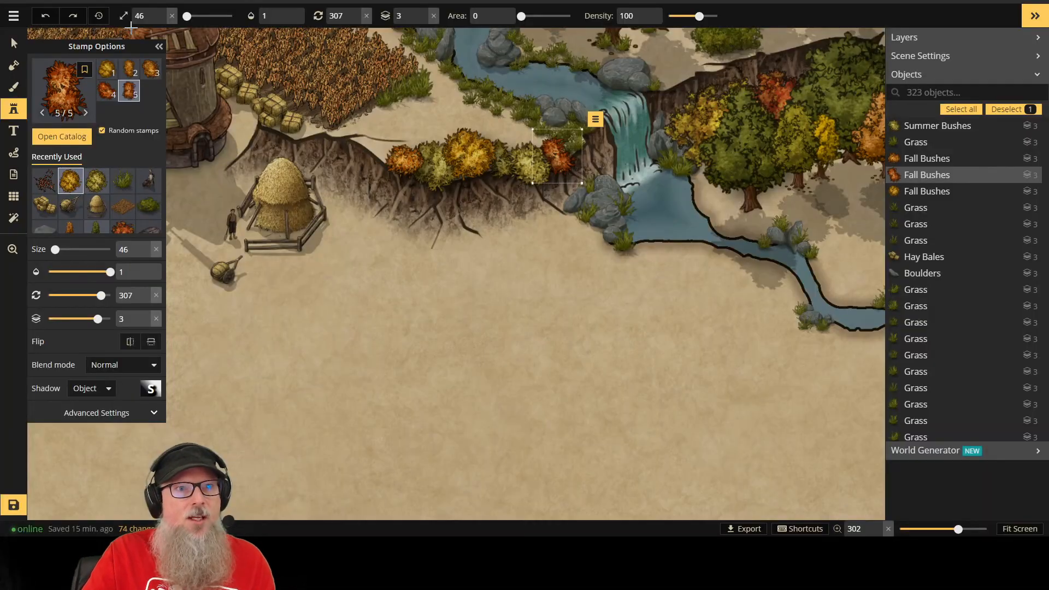
# Step: Search the stamp catalog for "vines" and try out the Grasping Vines set over the cliff beside the waterfall
pyautogui.click(63, 138)
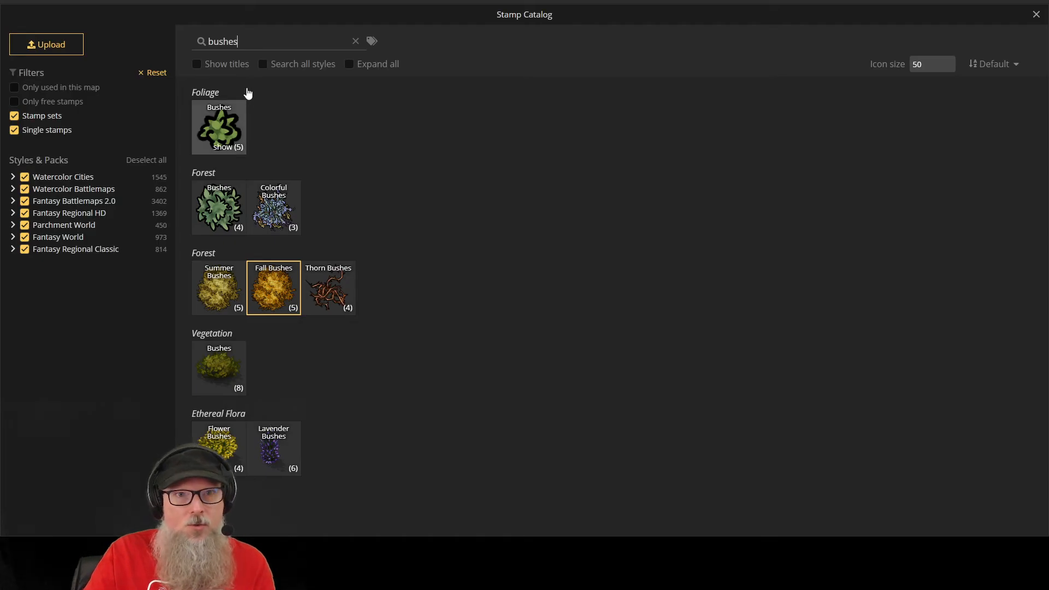
pyautogui.press('BackSpace')
pyautogui.press('BackSpace')
pyautogui.press('BackSpace')
pyautogui.press('BackSpace')
pyautogui.press('BackSpace')
pyautogui.write('ht')
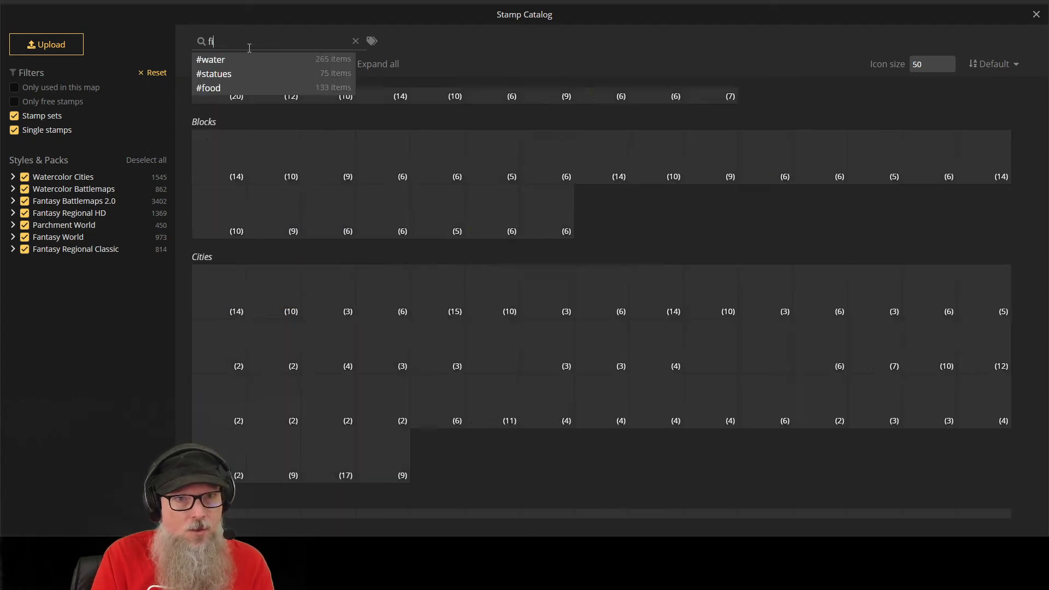
pyautogui.press('BackSpace')
pyautogui.press('BackSpace')
pyautogui.write('fi')
pyautogui.press('BackSpace')
pyautogui.press('BackSpace')
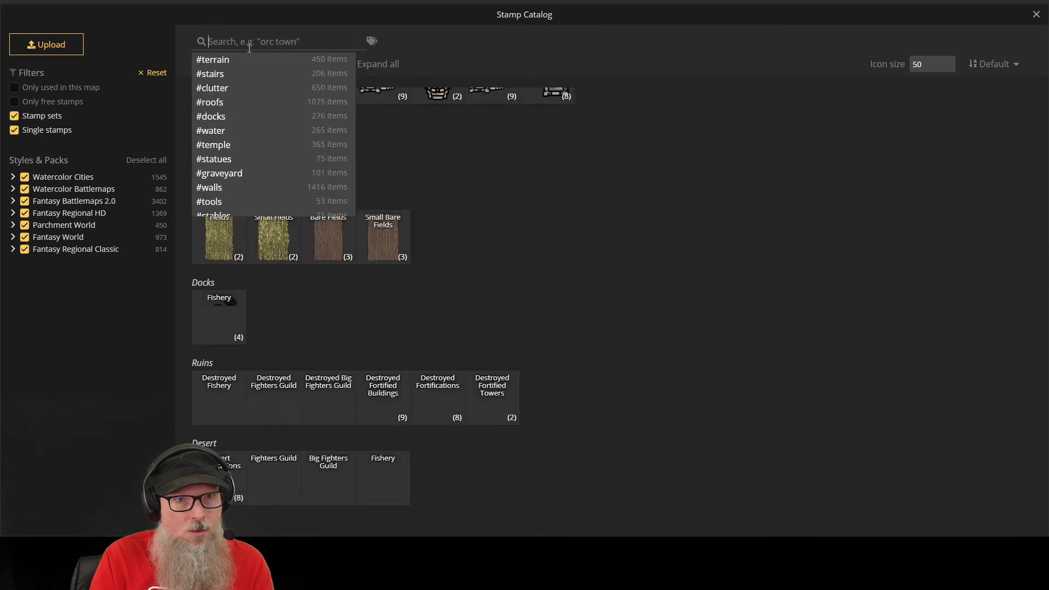
pyautogui.write('vinl')
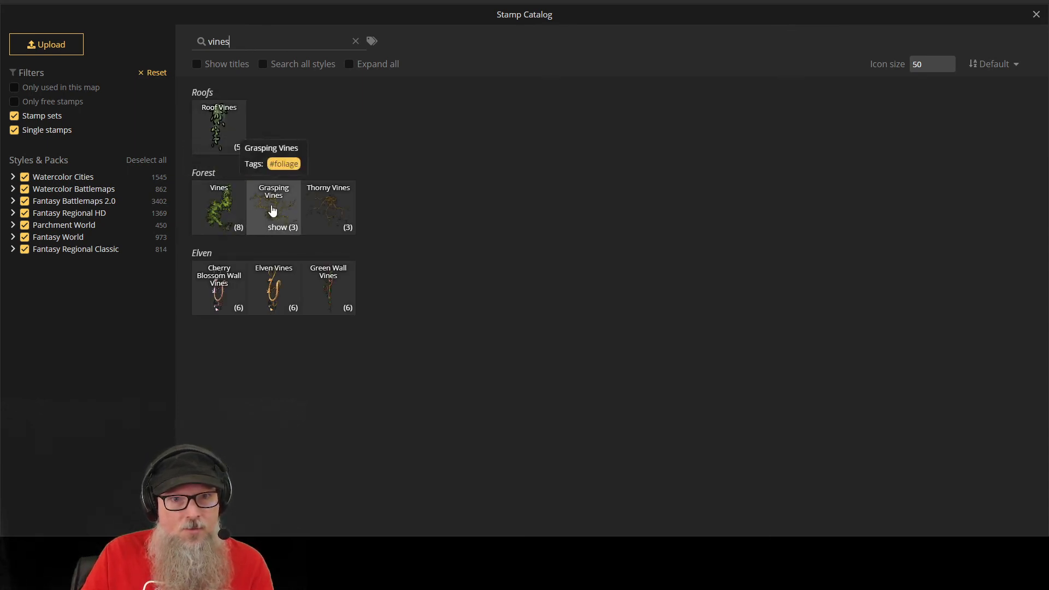
pyautogui.click(273, 210)
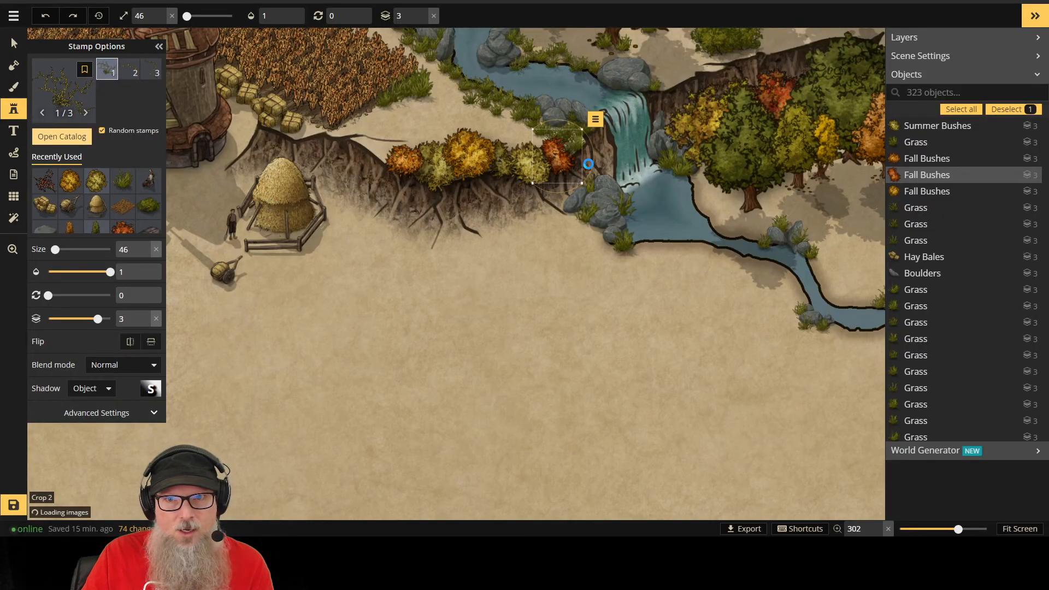
pyautogui.click(598, 152)
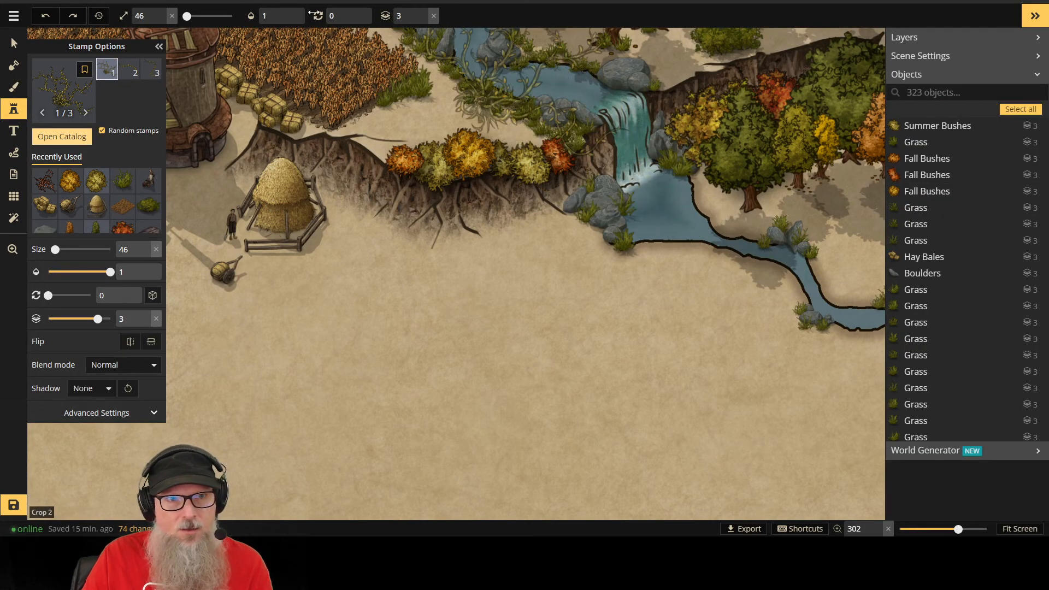
# Step: Choose the Forest Vines set and stamp three size 46 vines on layer 3, two below the cliff bushes and one beside the waterfall
pyautogui.click(60, 137)
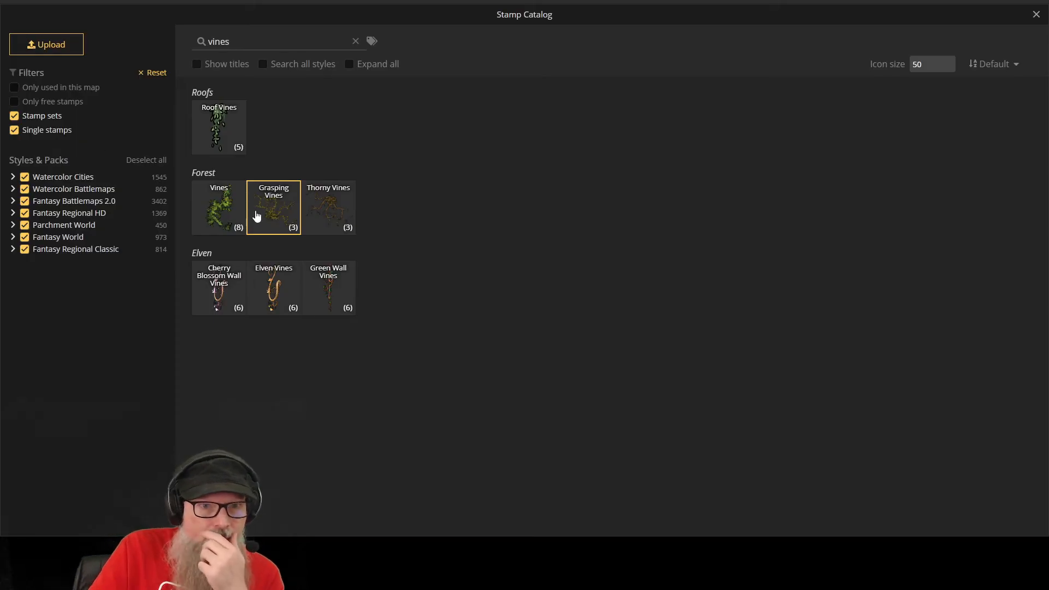
pyautogui.click(230, 218)
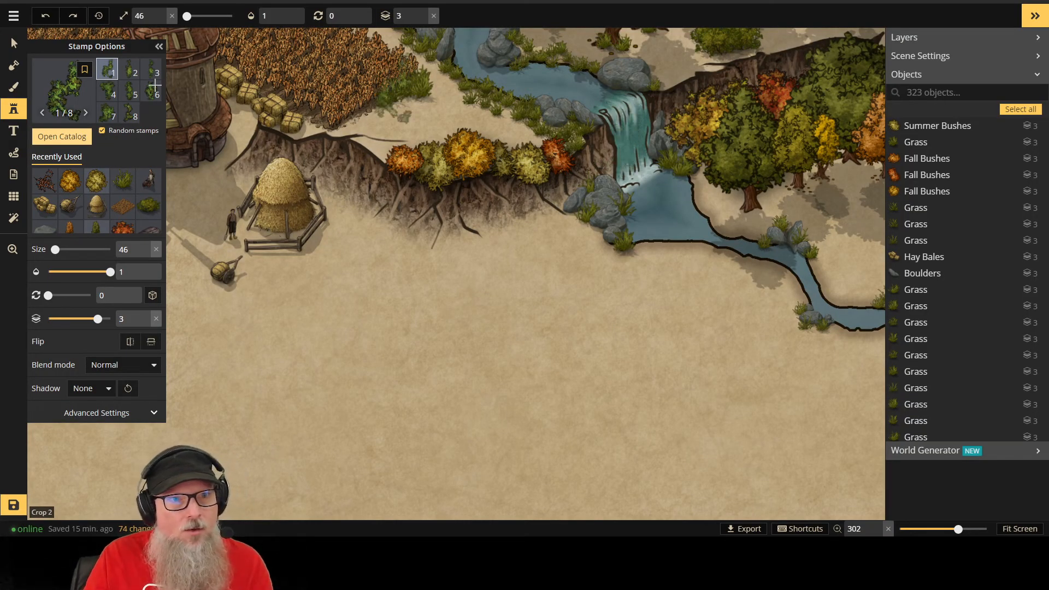
pyautogui.click(459, 227)
pyautogui.click(108, 96)
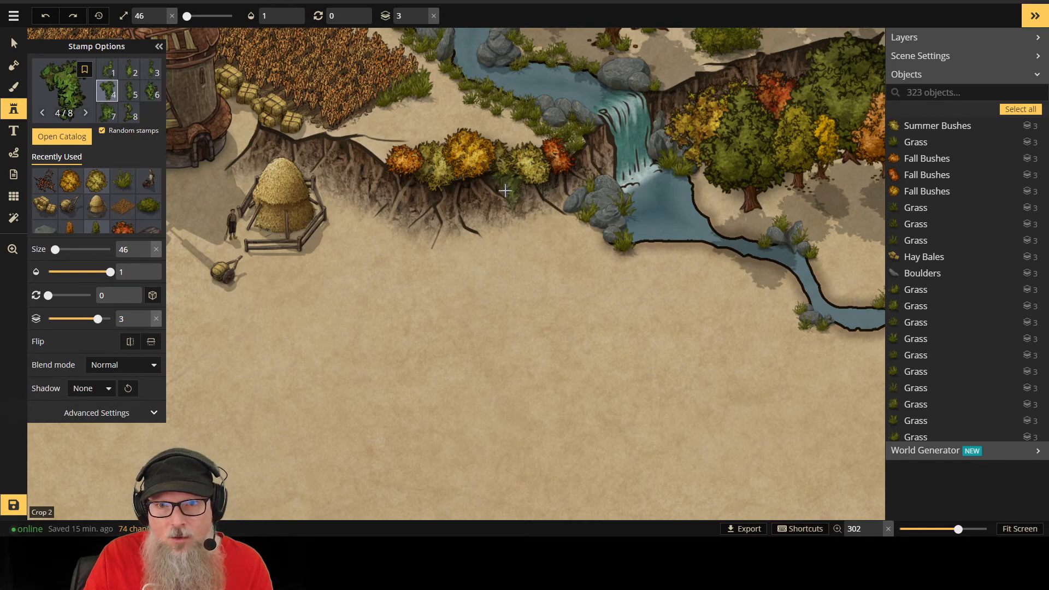
pyautogui.click(502, 192)
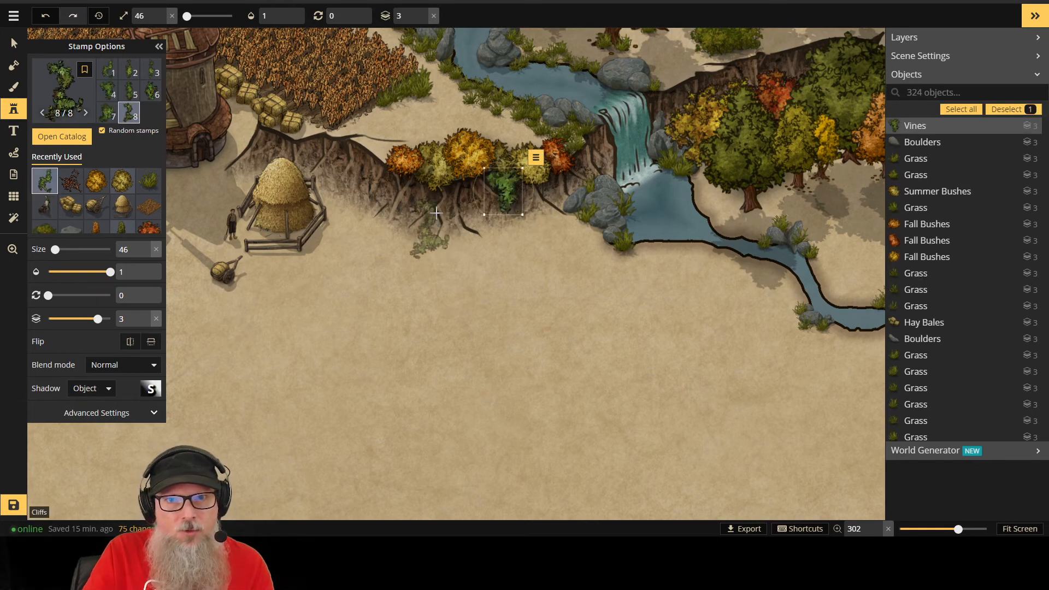
pyautogui.click(419, 199)
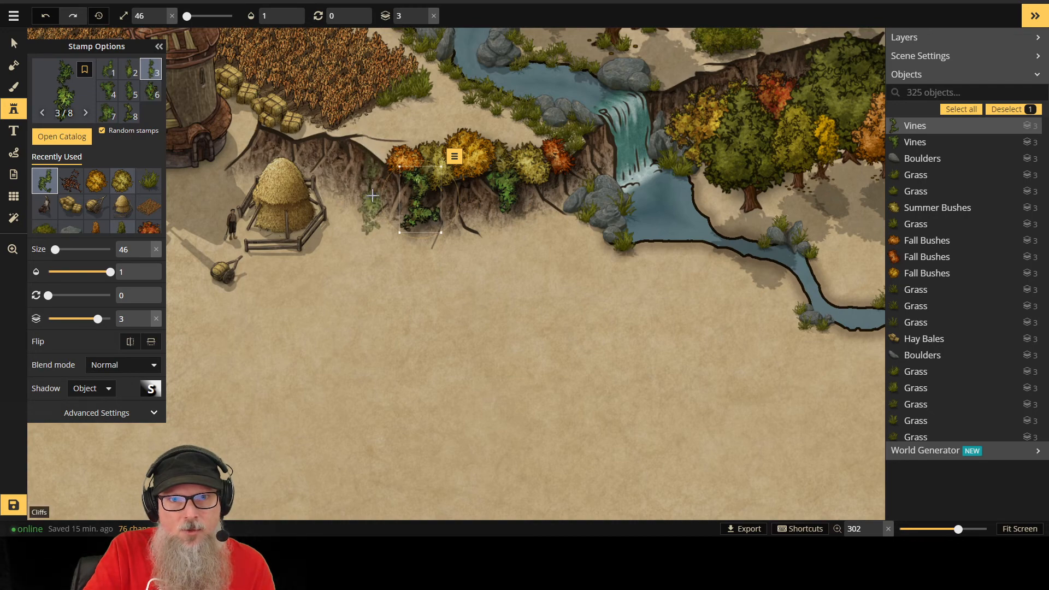
pyautogui.click(597, 157)
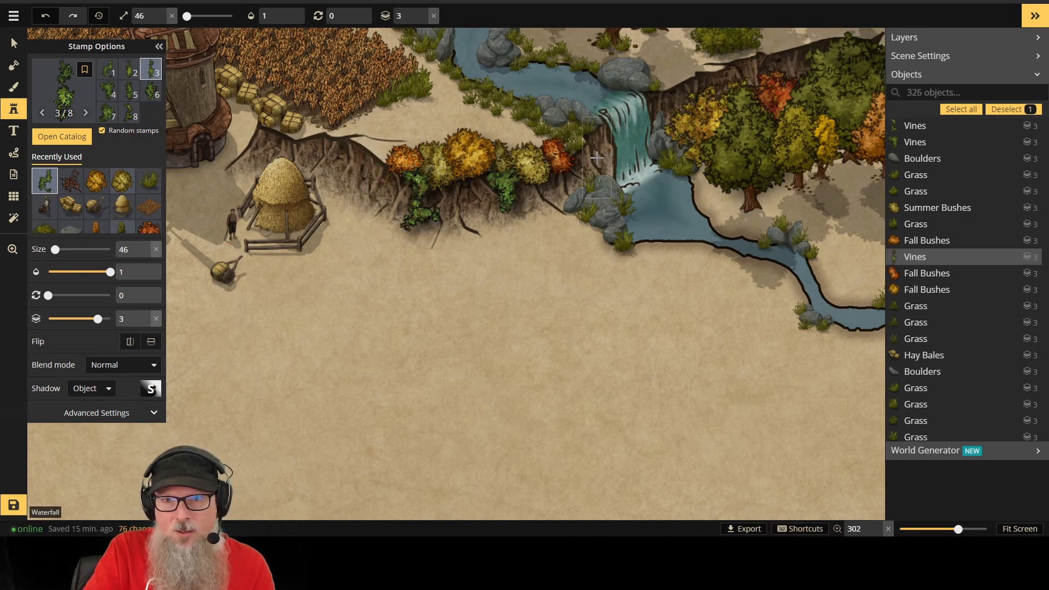
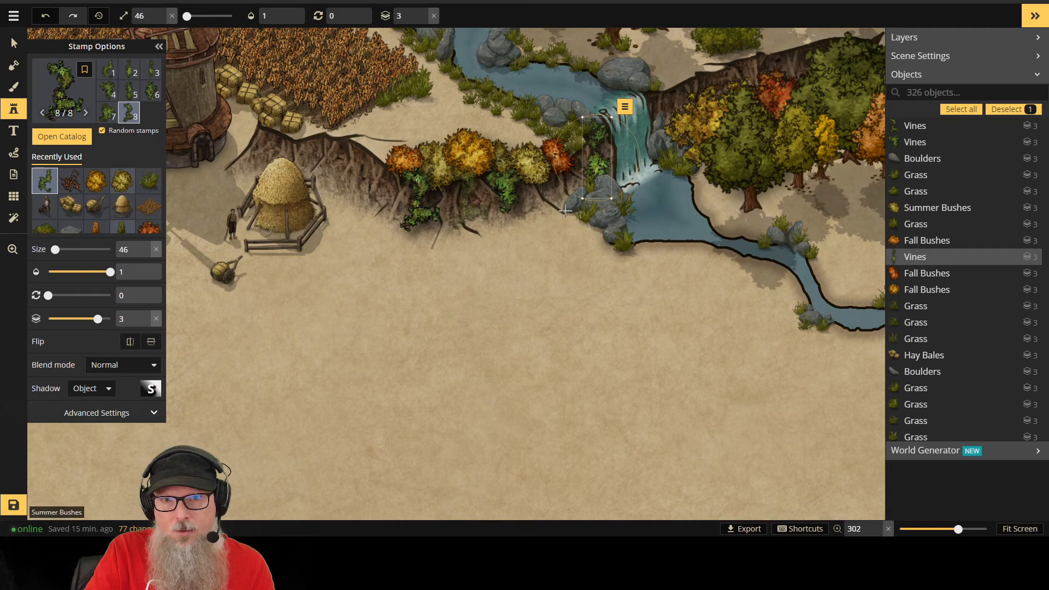
# Step: Stamp a size 46 vine on the cliff to the right of the waterfall and compare it on layers 2 and 3
pyautogui.click(654, 112)
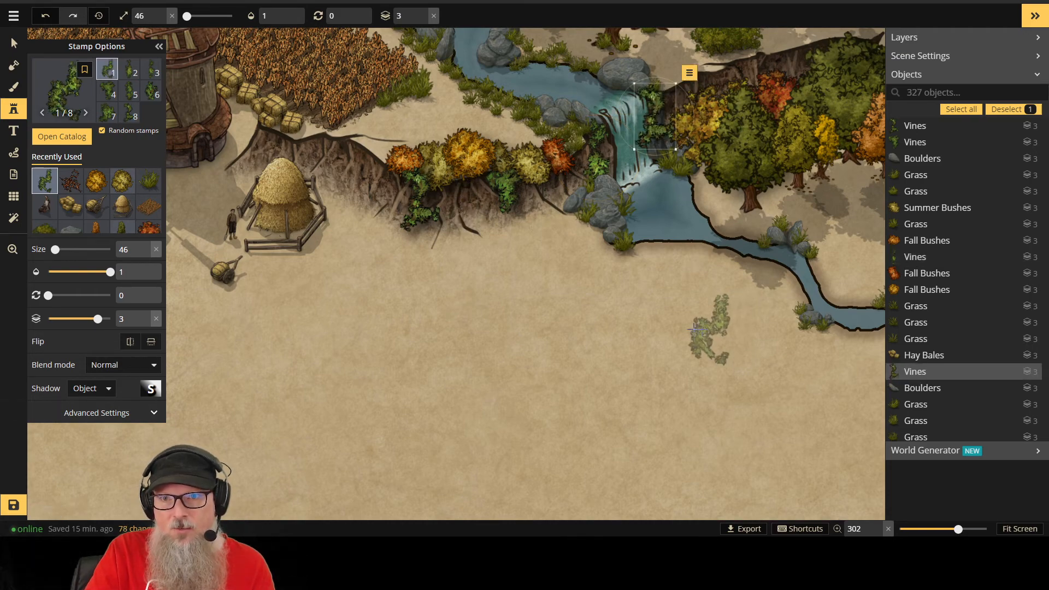
pyautogui.click(15, 44)
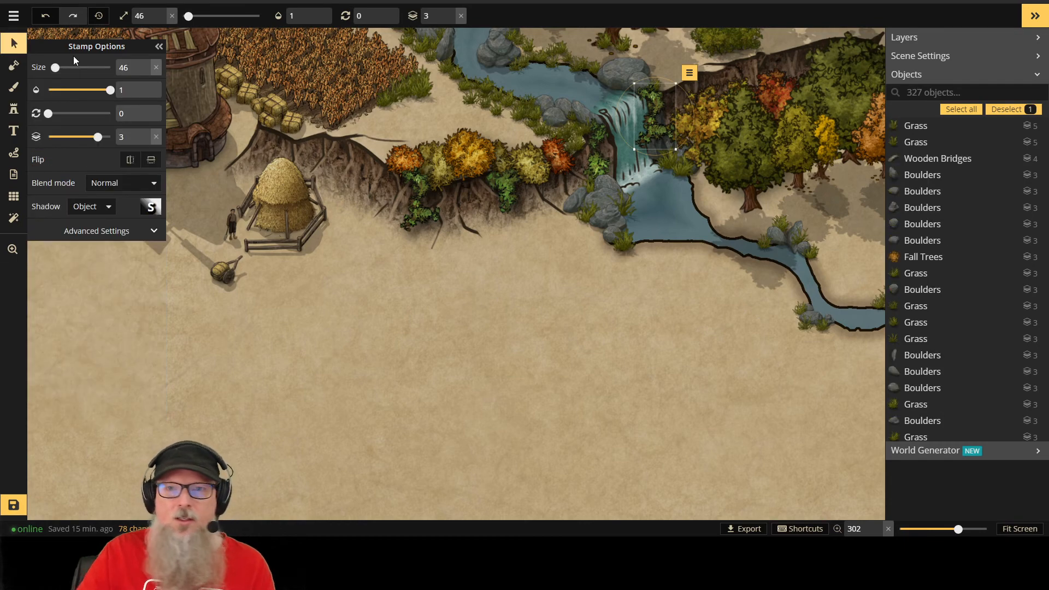
pyautogui.click(452, 13)
pyautogui.click(452, 20)
pyautogui.click(452, 20)
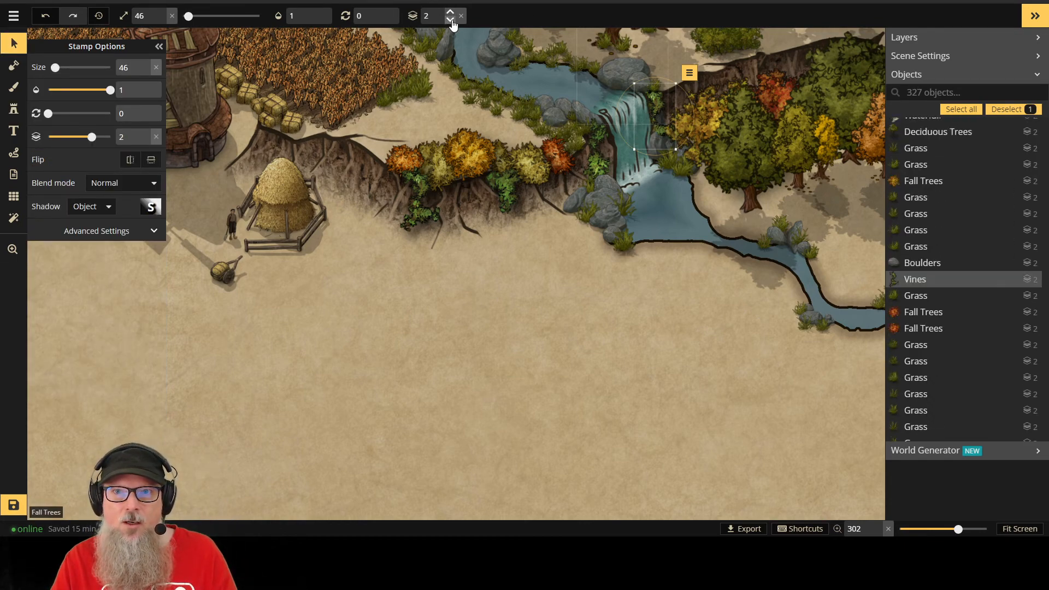
pyautogui.click(450, 12)
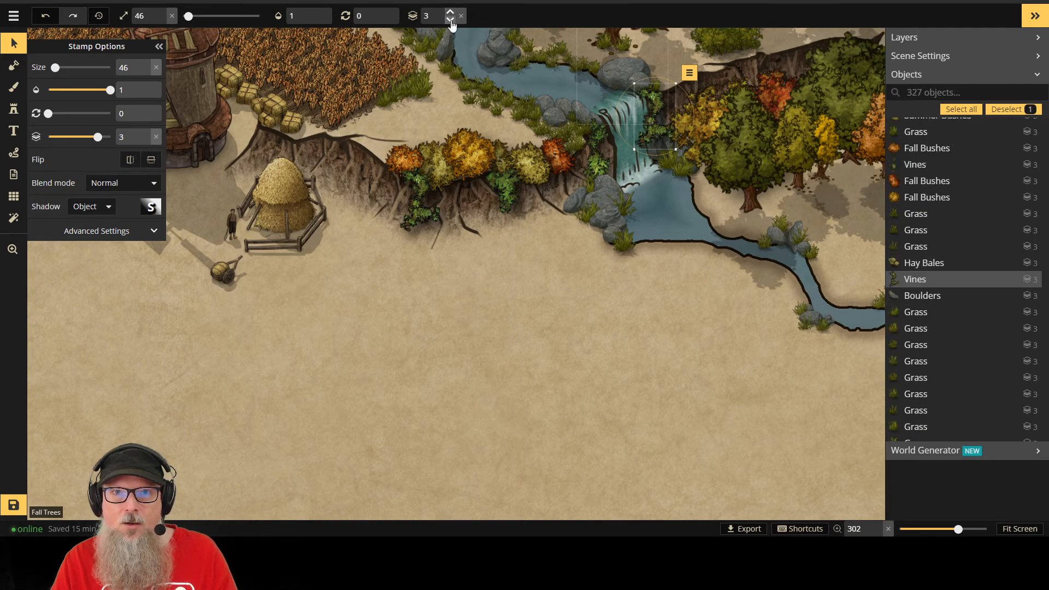
pyautogui.click(451, 20)
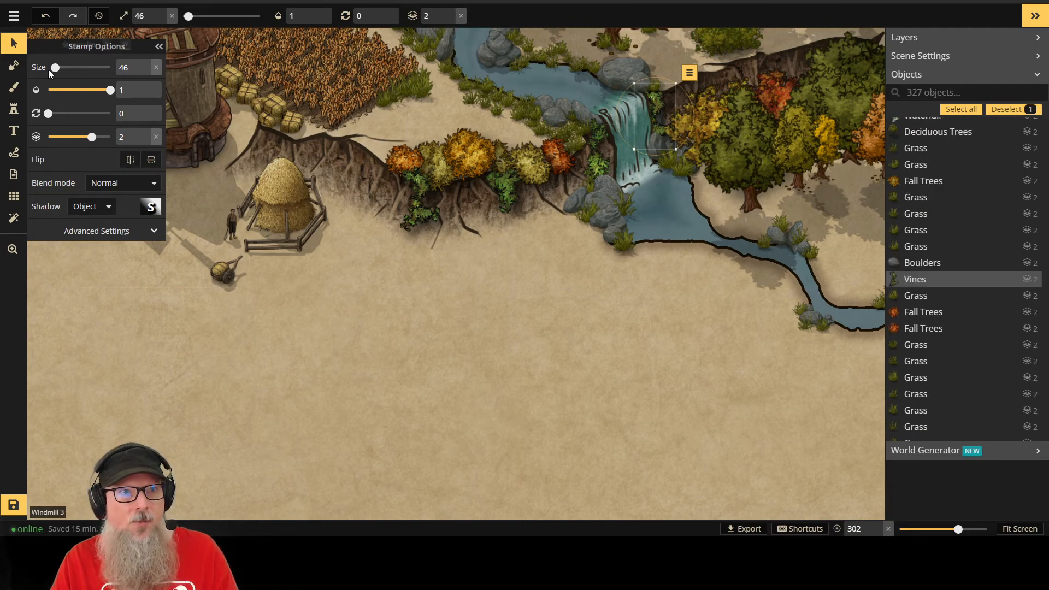
pyautogui.click(449, 12)
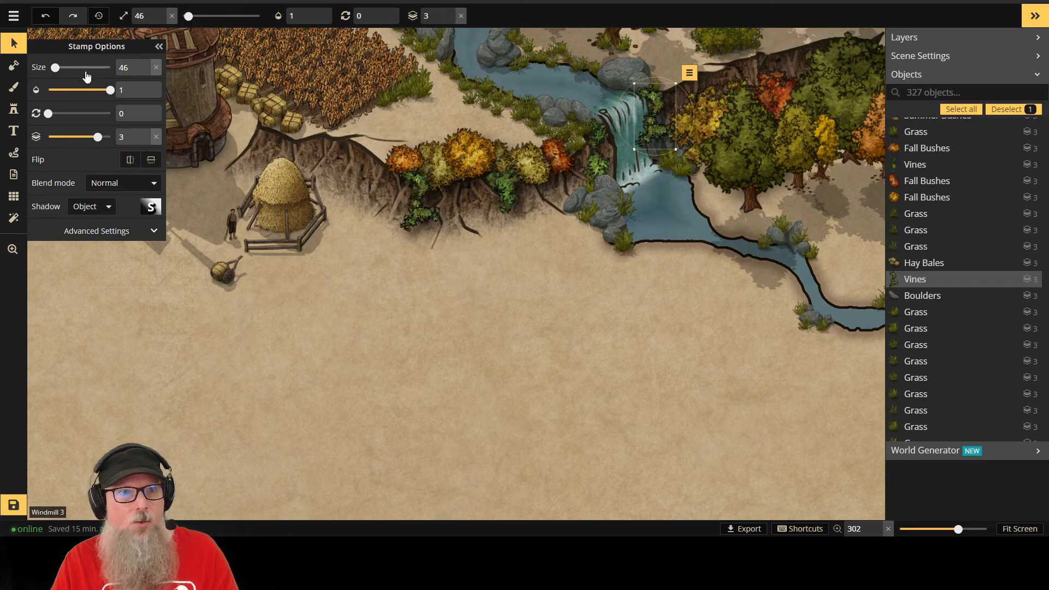
# Step: Shrink the vine on the right side of the waterfall to size 32 and set it aside on the open sand below the cliff
pyautogui.press('[')
pyautogui.press('[')
pyautogui.press('[')
pyautogui.press('[')
pyautogui.press('[')
pyautogui.press('[')
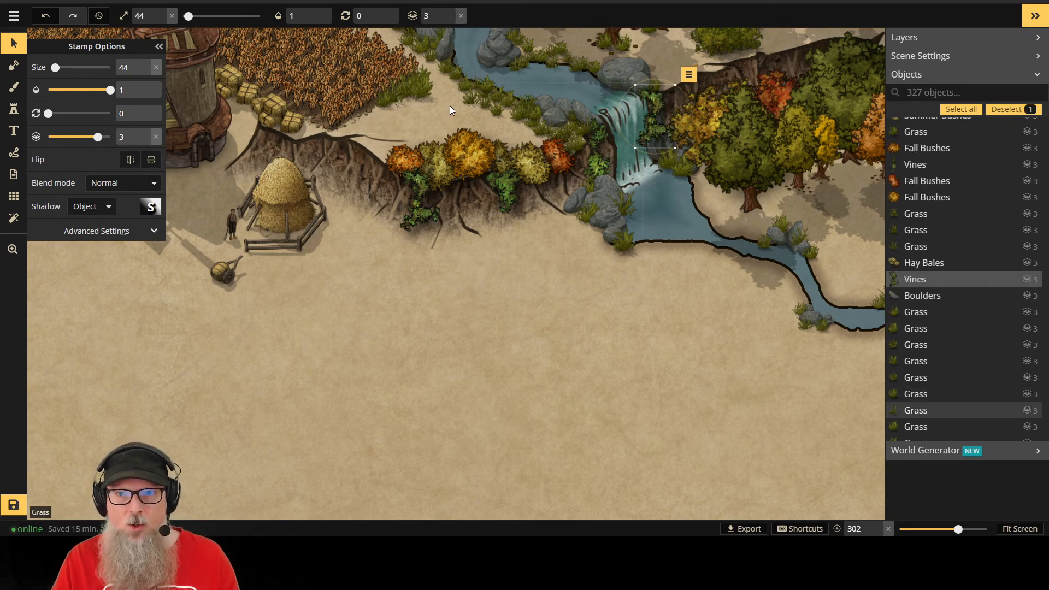
pyautogui.press('[')
pyautogui.press('[')
pyautogui.press('[')
pyautogui.press('[')
pyautogui.press('[')
pyautogui.press('[')
pyautogui.press('[')
pyautogui.press('[')
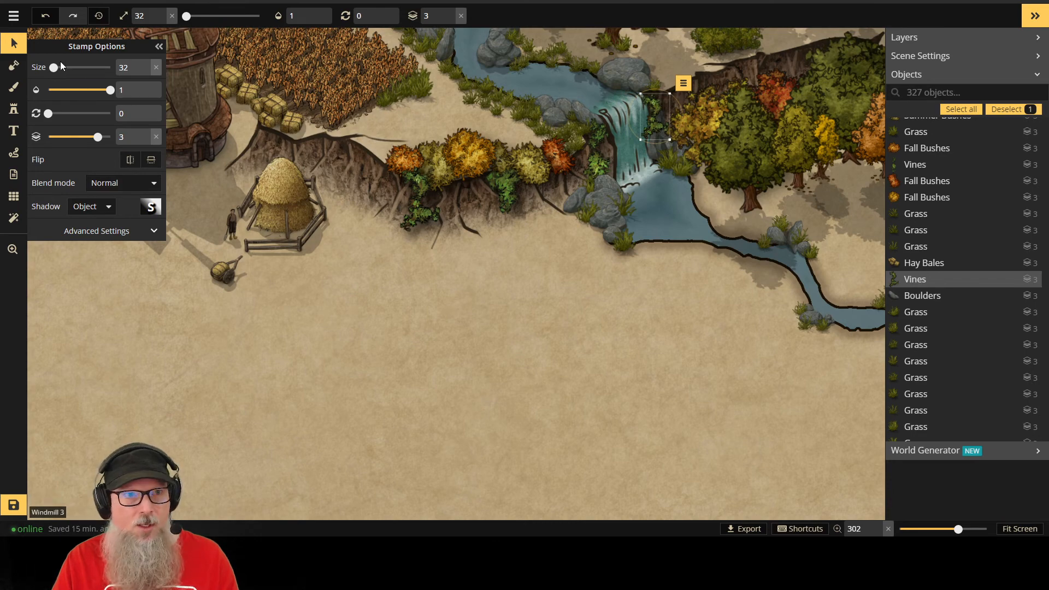
pyautogui.moveTo(660, 99); pyautogui.dragTo(494, 254)
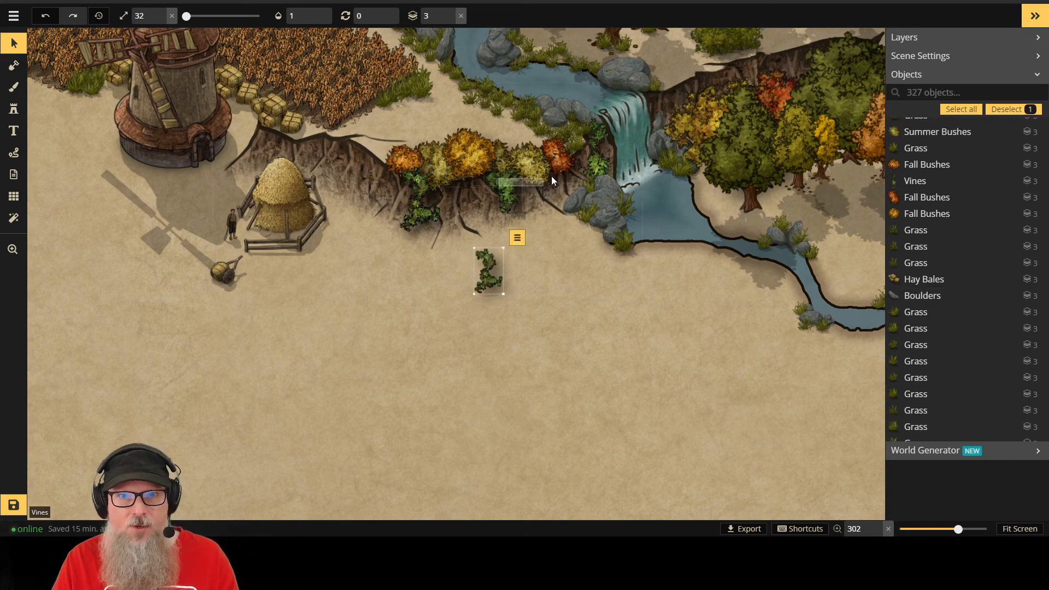
# Step: Move the vine hanging below the yellow cliff bushes to the cliff edge on the right side of the waterfall
pyautogui.moveTo(552, 177); pyautogui.dragTo(637, 125)
pyautogui.click(506, 204)
pyautogui.moveTo(506, 204); pyautogui.dragTo(650, 106)
pyautogui.click(656, 367)
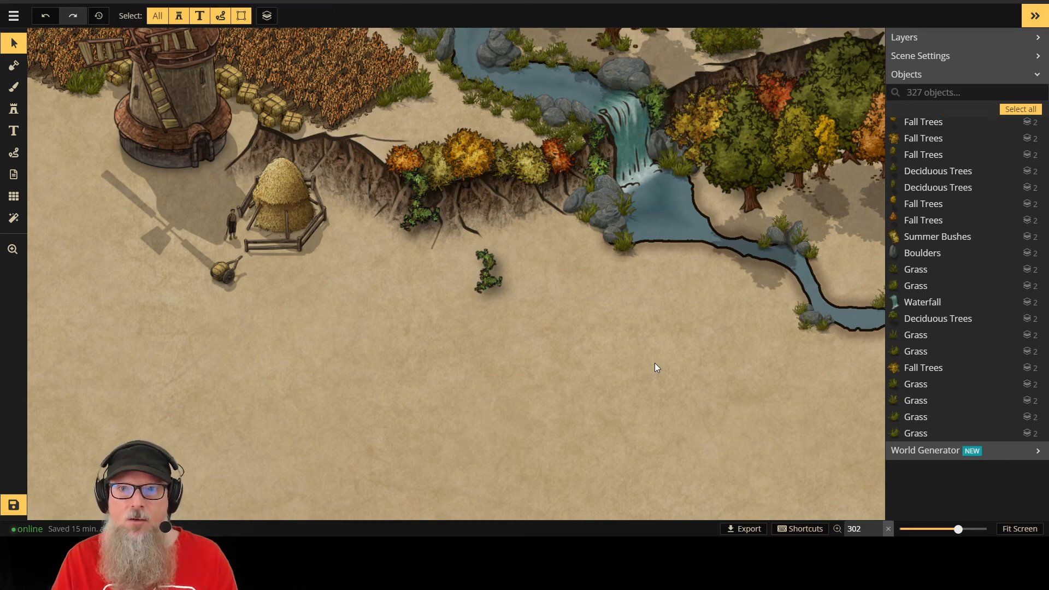
# Step: Move the tall vine from the left side of the waterfall onto the open sand, undoing any accidental shift of the cliffs
pyautogui.click(566, 224)
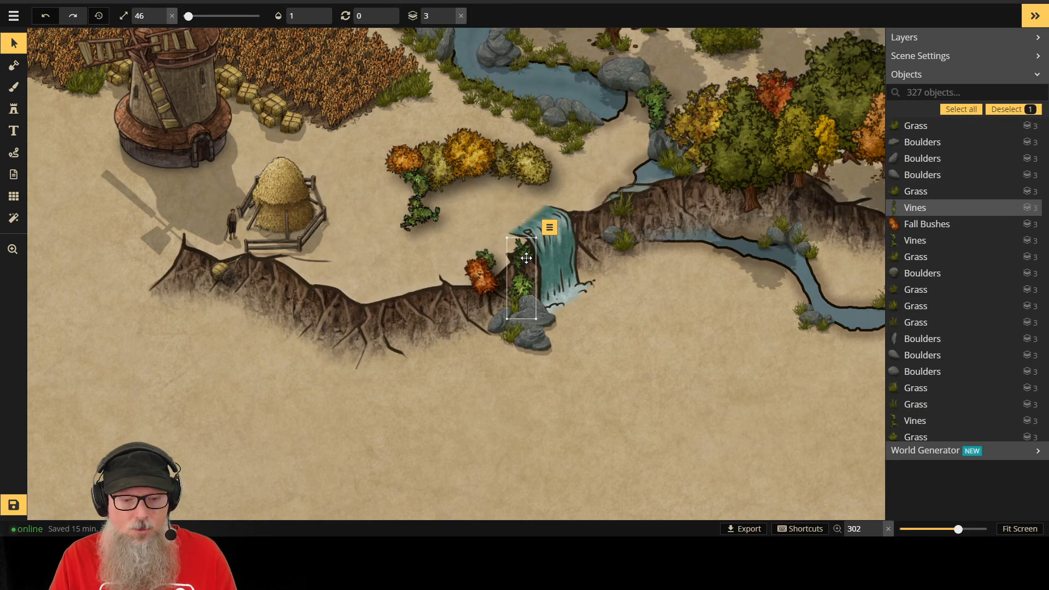
pyautogui.hotkey('ctrl', 'z')
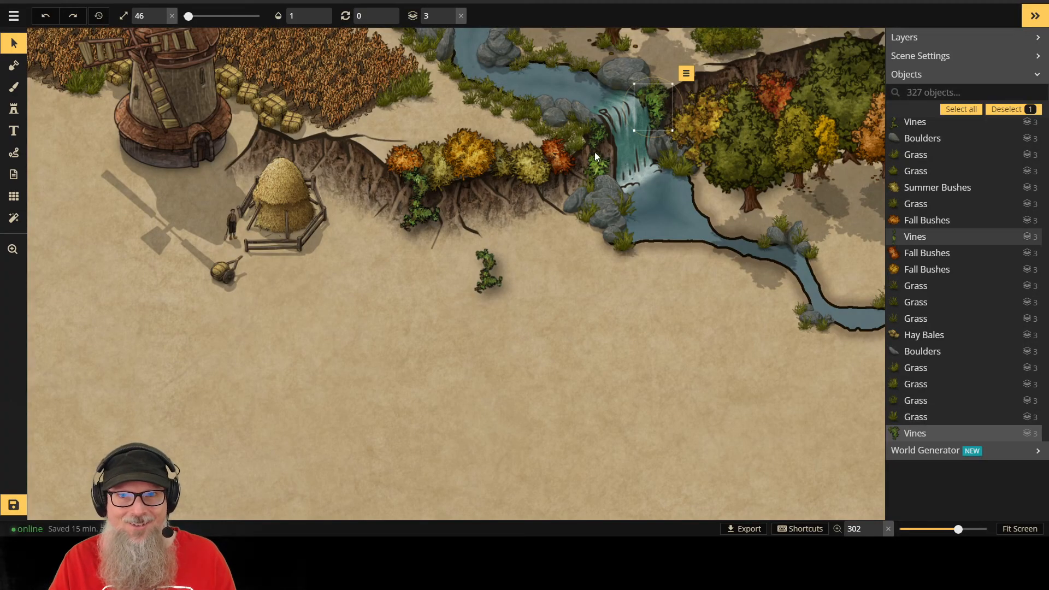
pyautogui.click(597, 142)
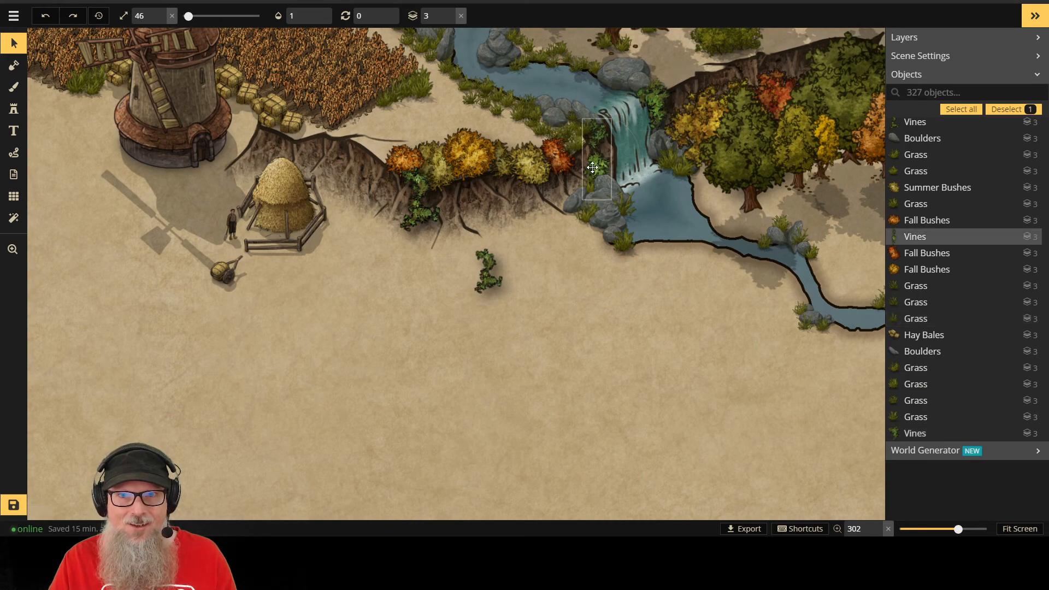
pyautogui.moveTo(595, 166); pyautogui.dragTo(550, 310)
# Step: Try the size 32 vine from the sand on the cliff at the left side of the waterfall and take it away again
pyautogui.click(483, 265)
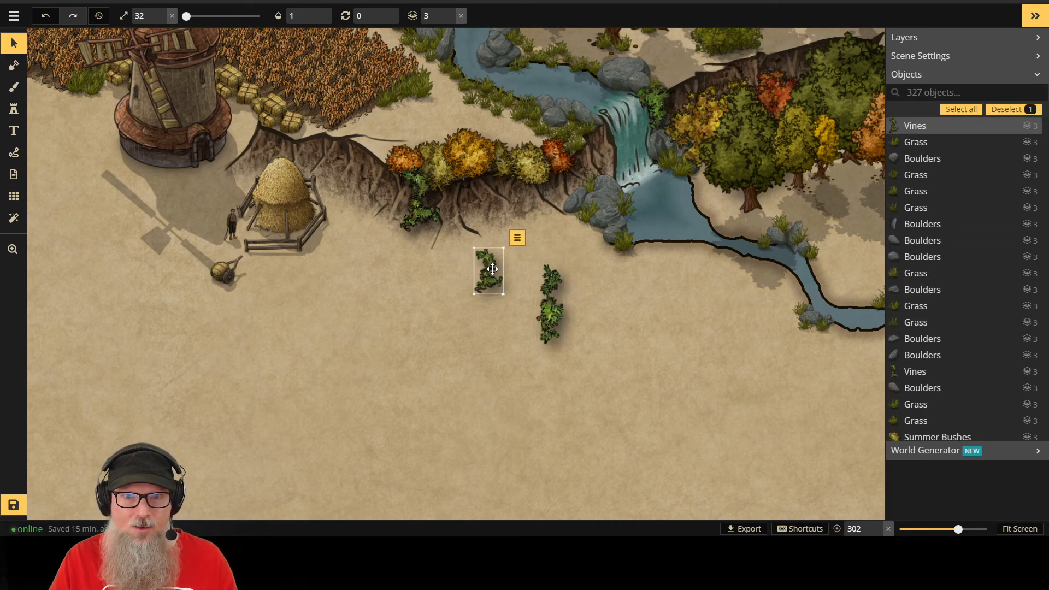
pyautogui.moveTo(505, 247); pyautogui.dragTo(607, 146)
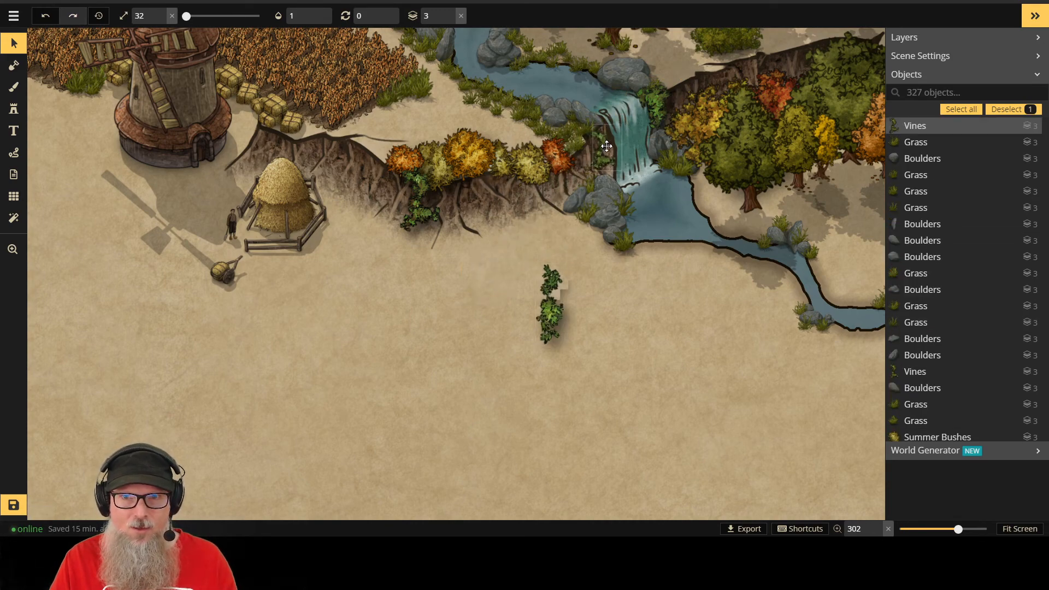
pyautogui.hotkey('ctrl', 'z')
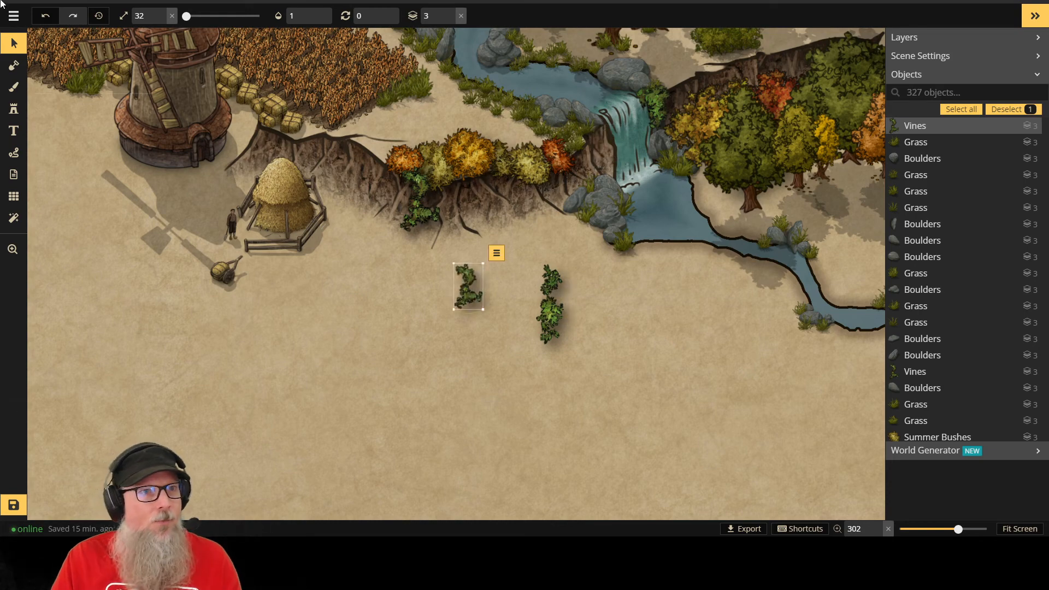
# Step: Stamp two size 32 vines one above the other on the cliff left of the waterfall, putting the lower one on layer 2
pyautogui.click(16, 112)
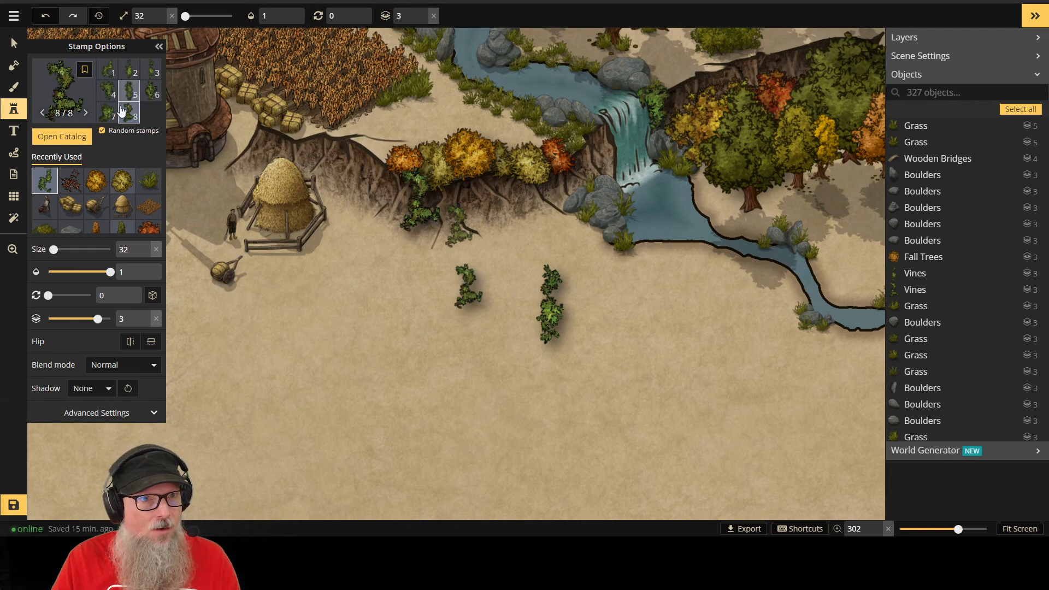
pyautogui.click(104, 119)
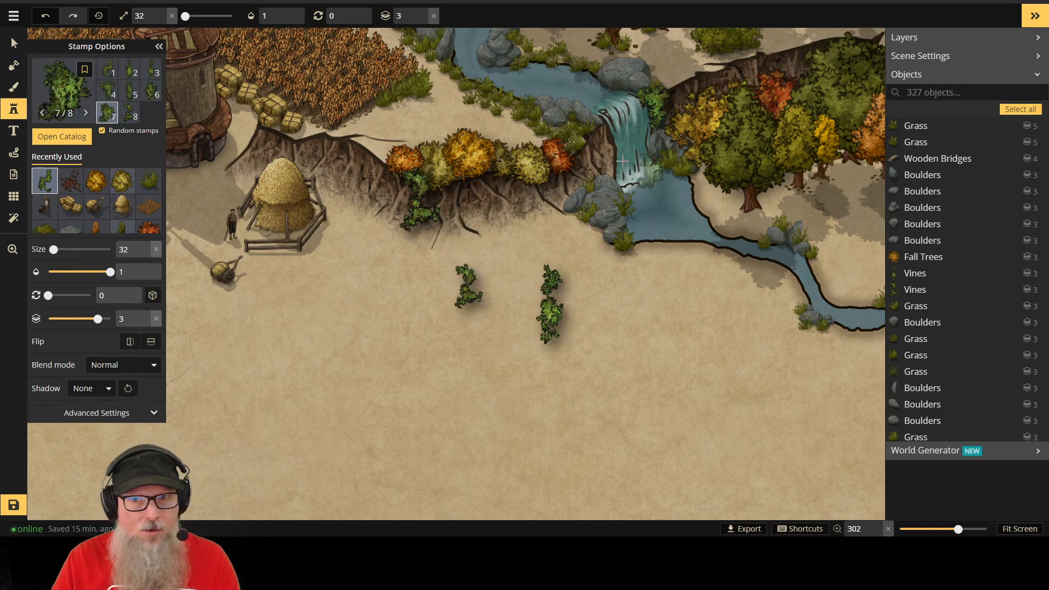
pyautogui.click(602, 137)
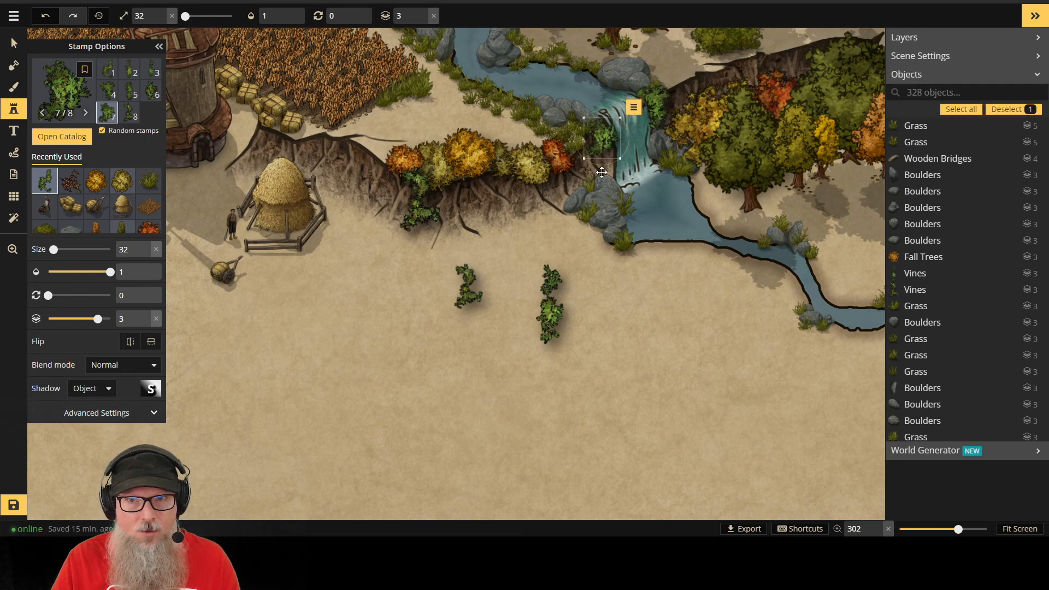
pyautogui.click(628, 268)
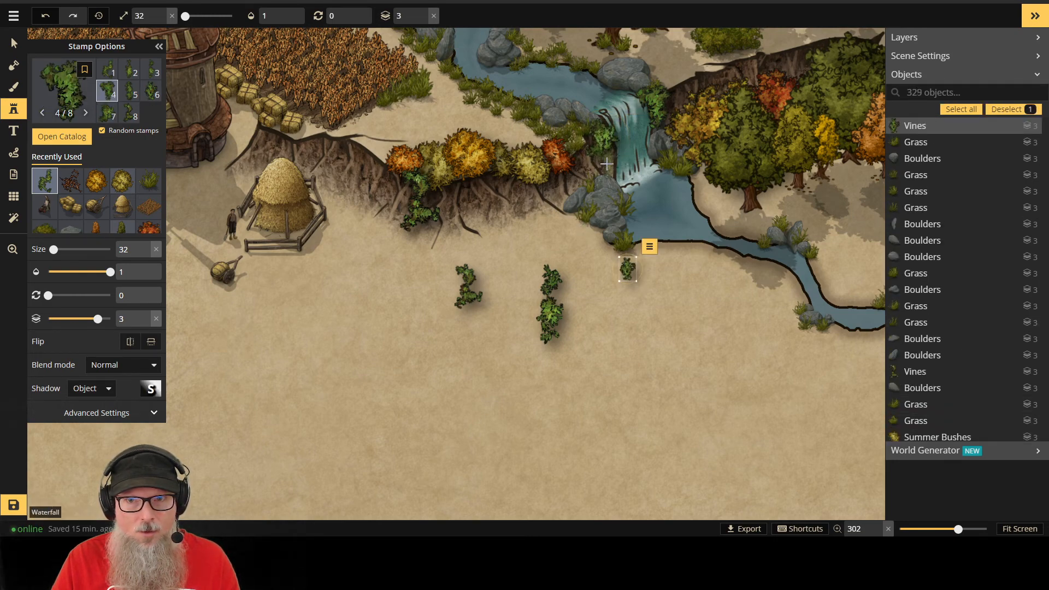
pyautogui.click(607, 163)
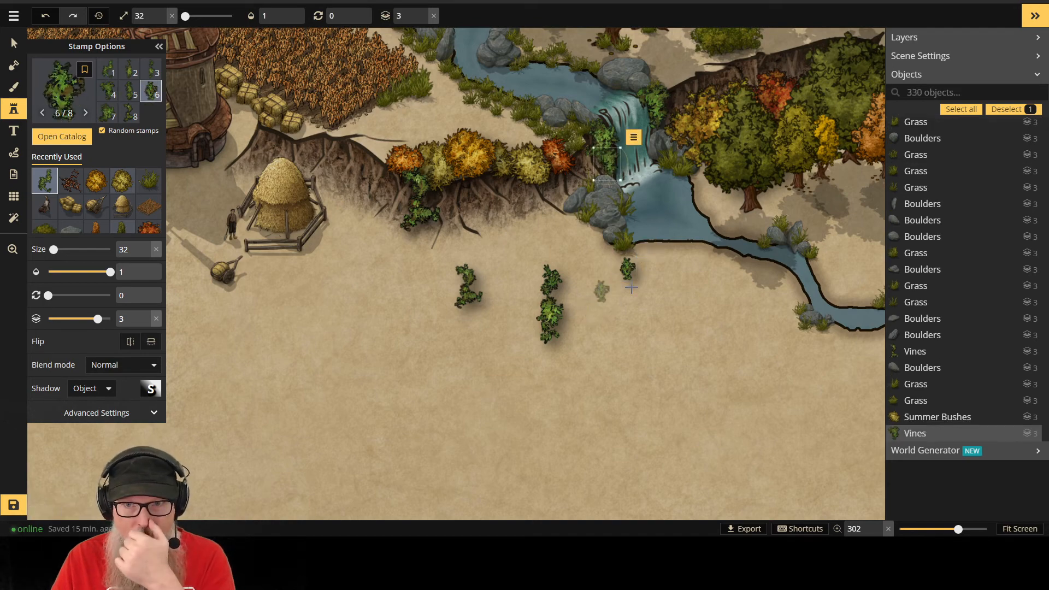
pyautogui.press('v')
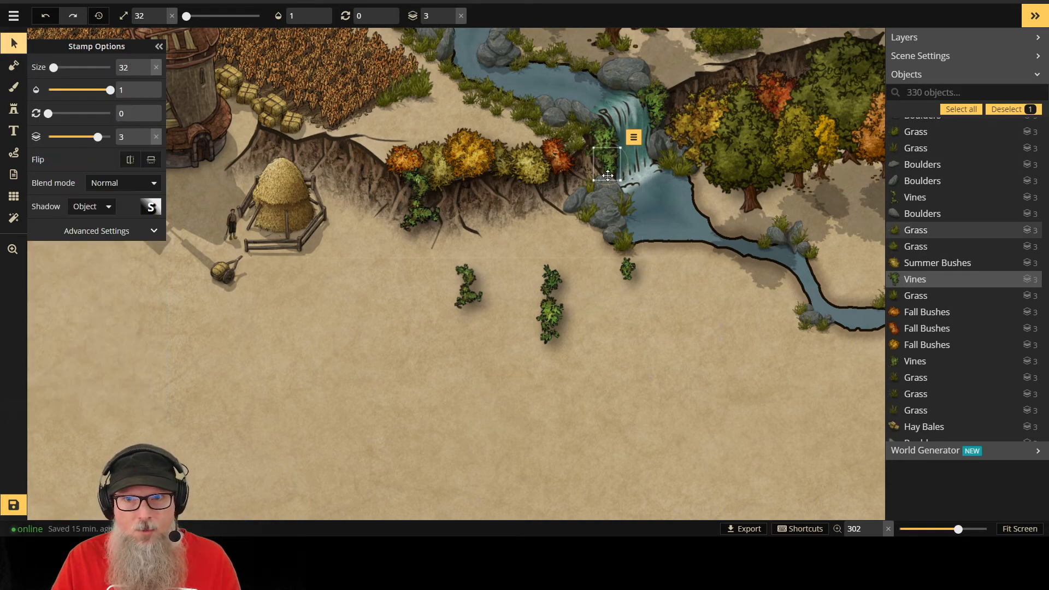
pyautogui.click(450, 20)
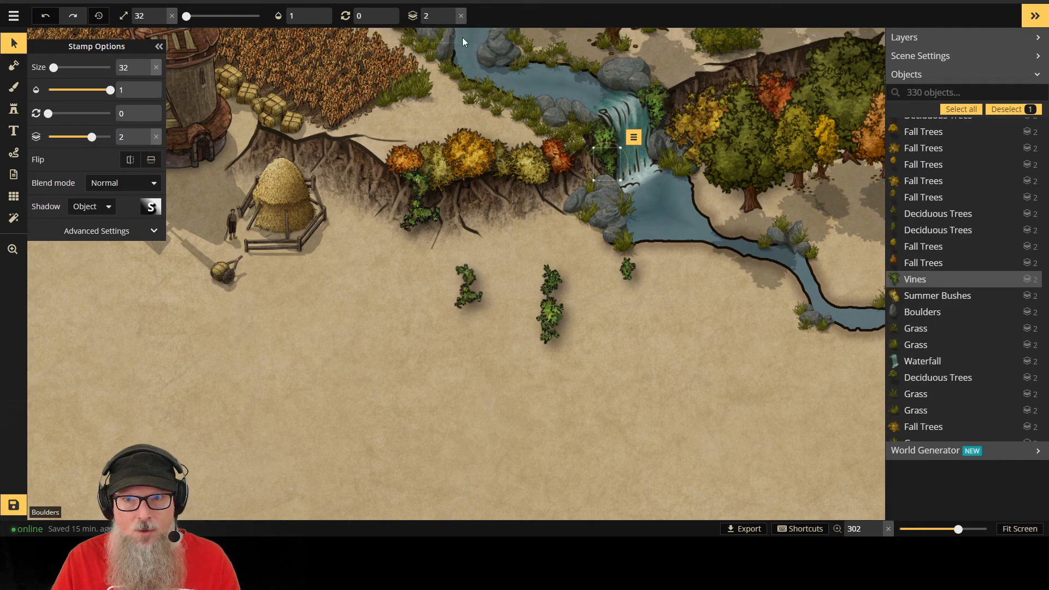
# Step: Delete the three spare vines lying on the open sand below the cliff
pyautogui.click(628, 270)
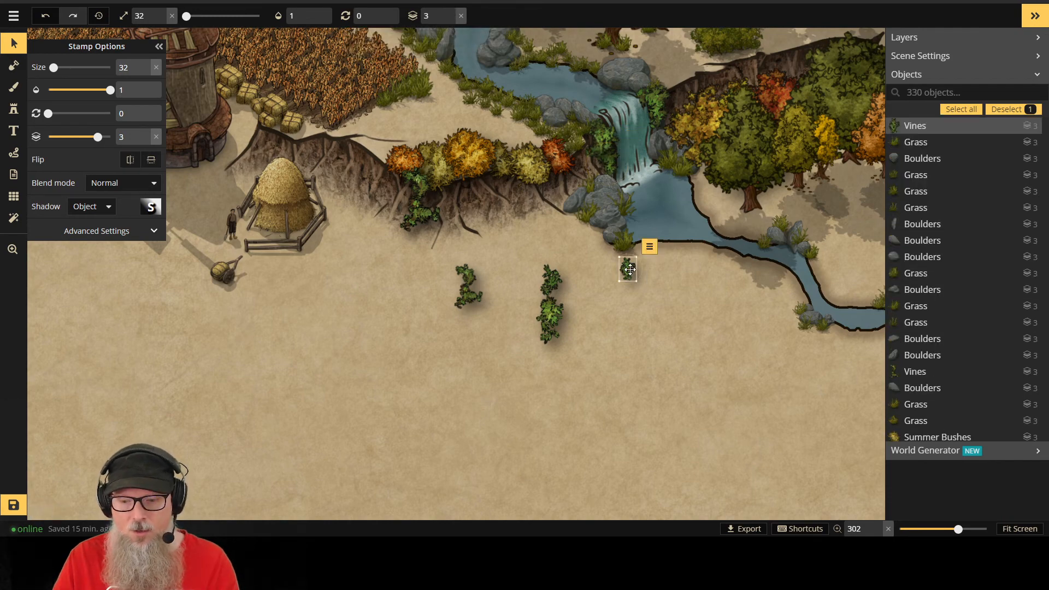
pyautogui.press('Delete')
pyautogui.click(553, 318)
pyautogui.press('Delete')
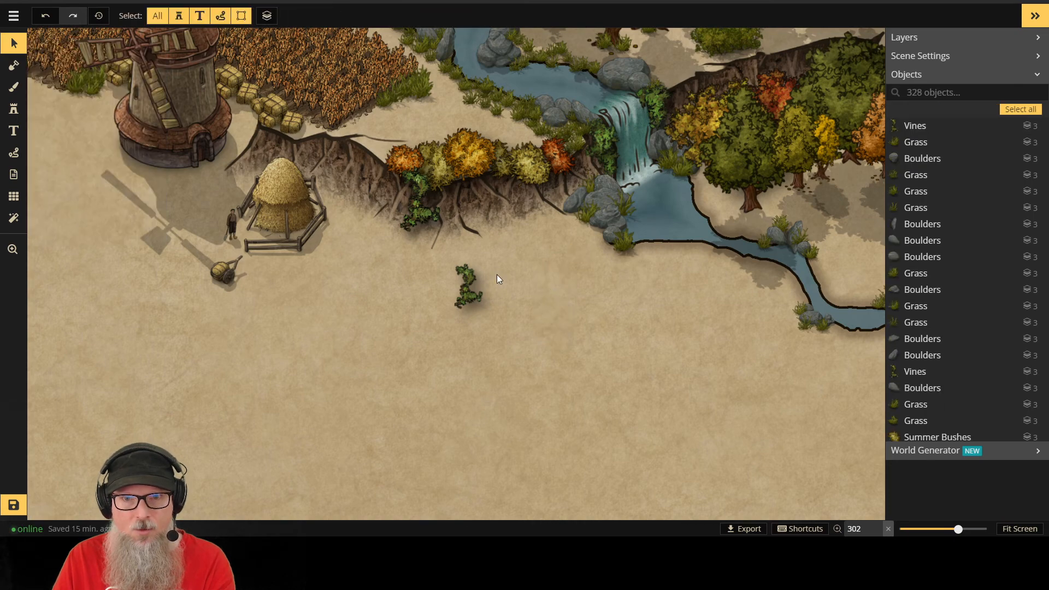
pyautogui.click(468, 281)
pyautogui.press('Delete')
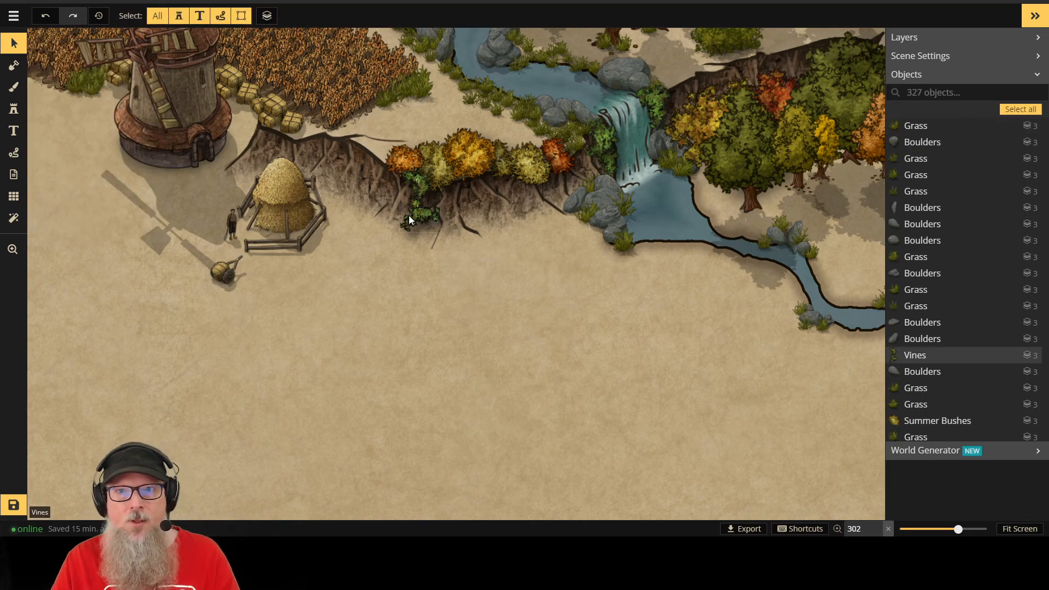
# Step: Move the vine under the leftmost cliff bushes over to below the yellow bushes and set it to layer 2
pyautogui.moveTo(420, 186); pyautogui.dragTo(584, 194)
pyautogui.hotkey('ctrl', 'z')
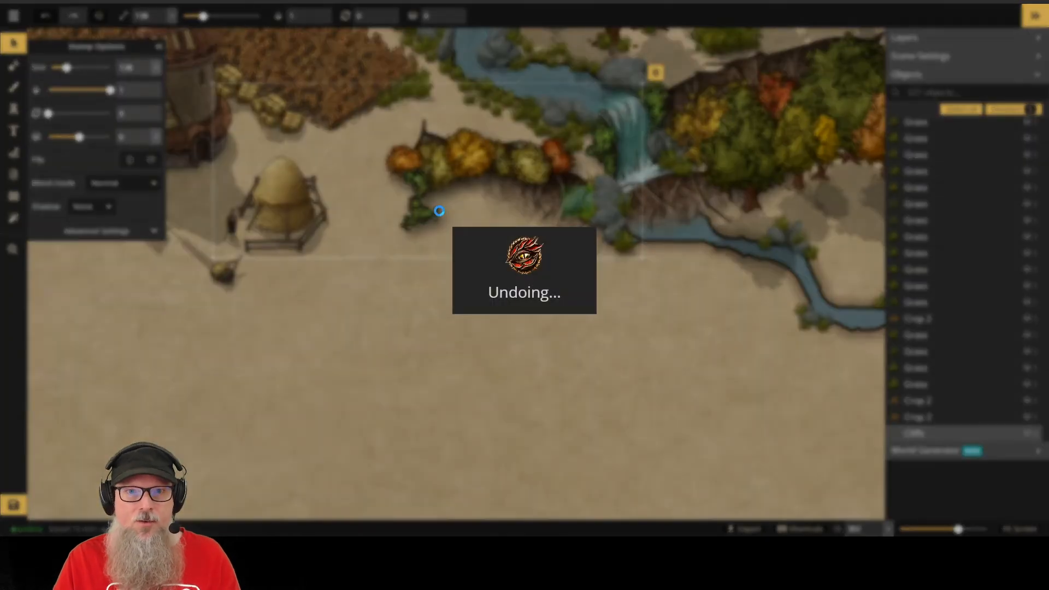
pyautogui.click(418, 215)
pyautogui.moveTo(425, 217); pyautogui.dragTo(493, 208)
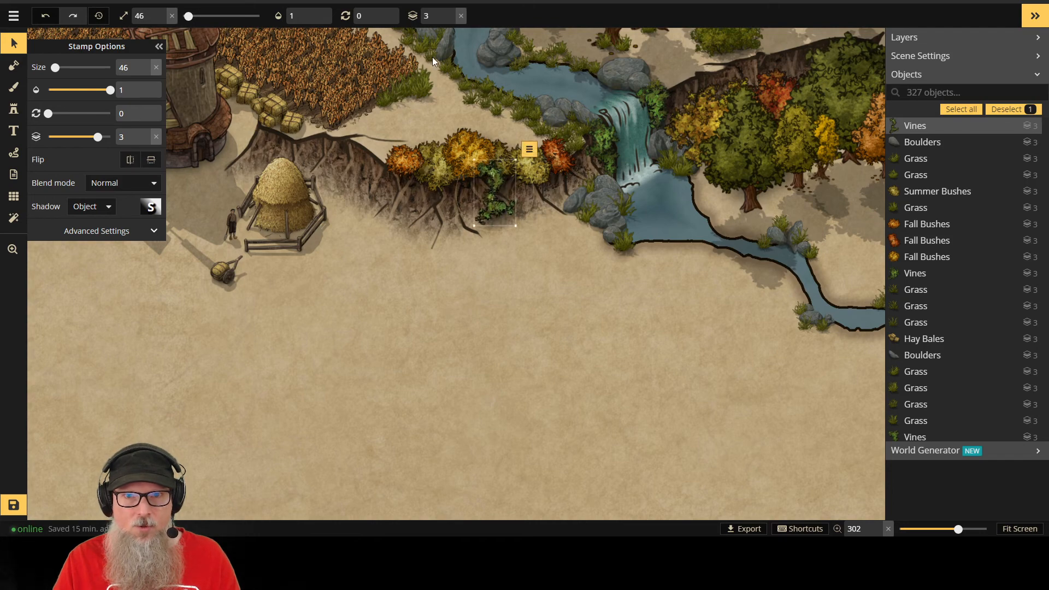
pyautogui.click(451, 20)
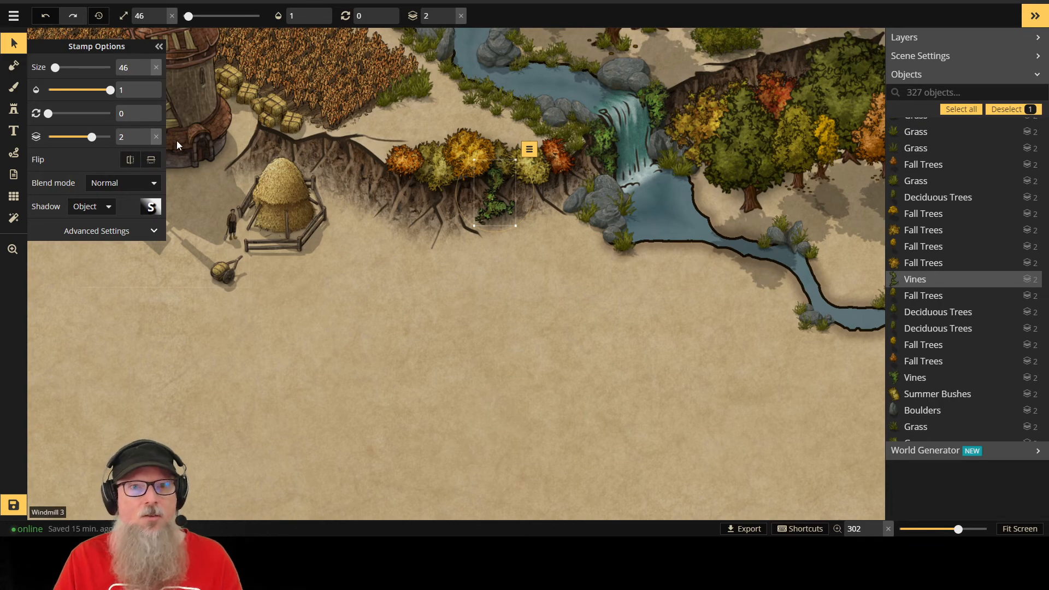
# Step: Stamp the third vine variant at size 46 on the cliff below the leftmost orange bush and set it to layer 1
pyautogui.click(13, 109)
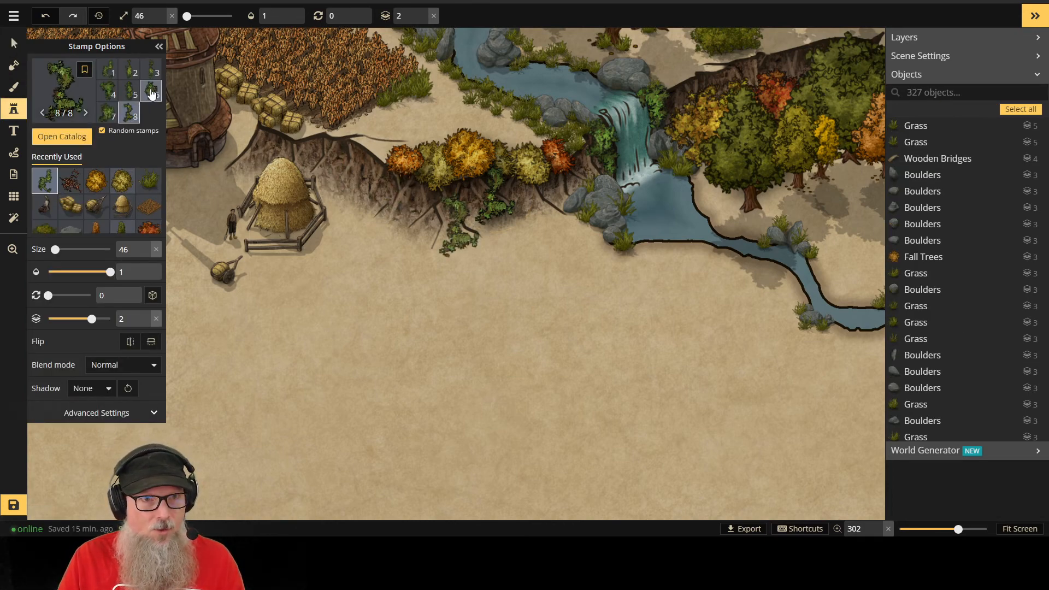
pyautogui.click(151, 70)
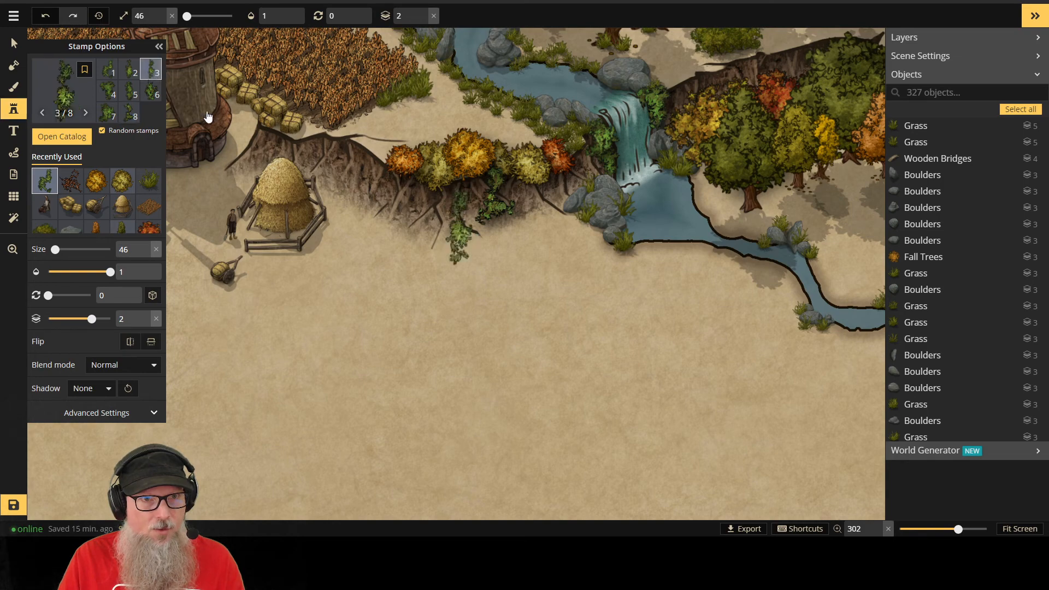
pyautogui.click(415, 207)
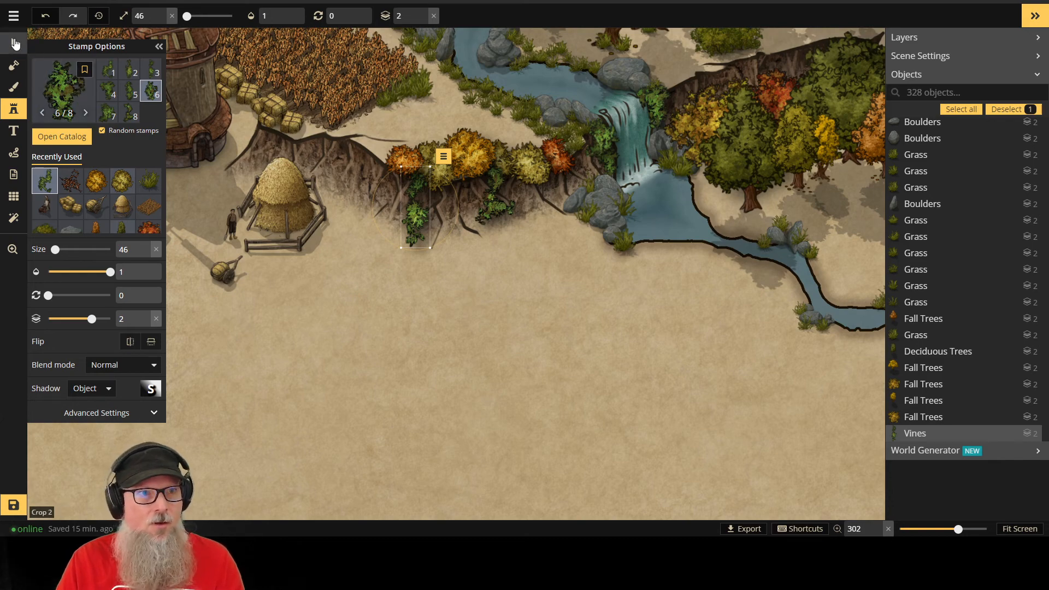
pyautogui.click(14, 42)
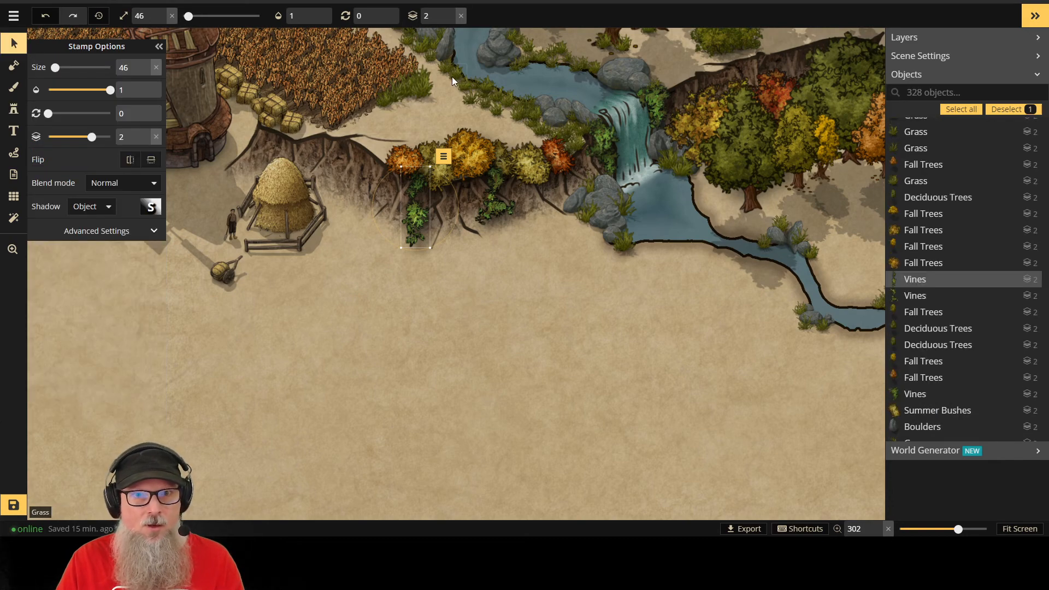
pyautogui.click(450, 20)
pyautogui.click(450, 21)
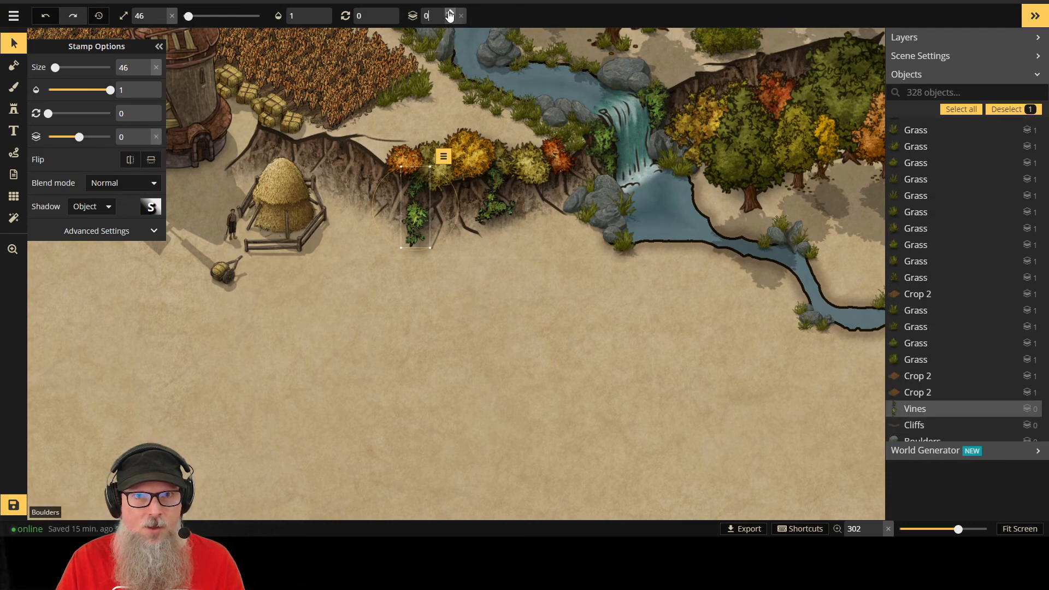
pyautogui.click(450, 12)
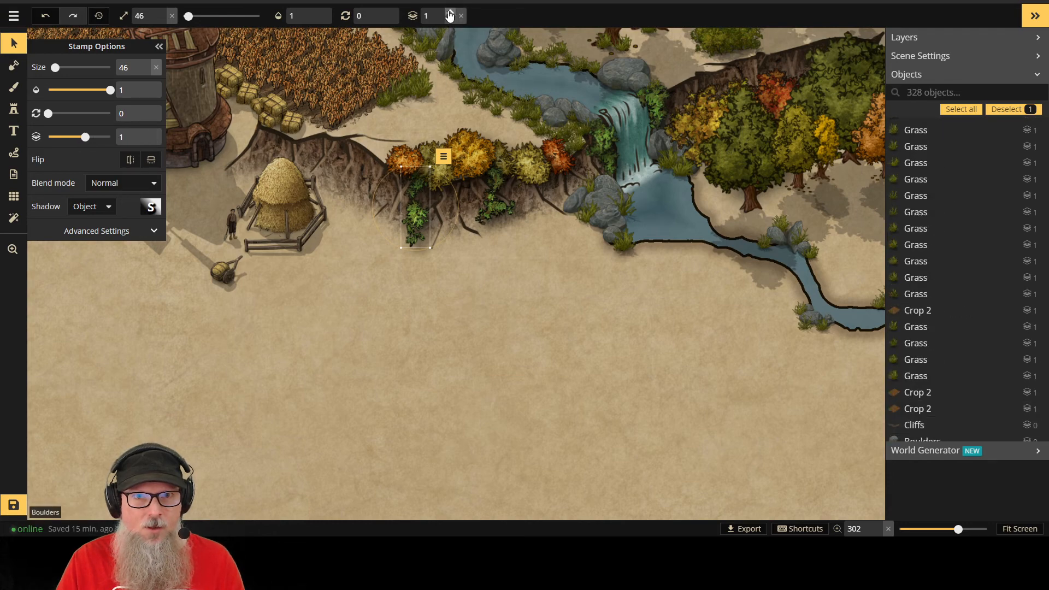
# Step: Set the yellow-green bush left of the large golden cliff bush to layer 2 and the one right of it to layer 3
pyautogui.click(423, 142)
pyautogui.click(434, 173)
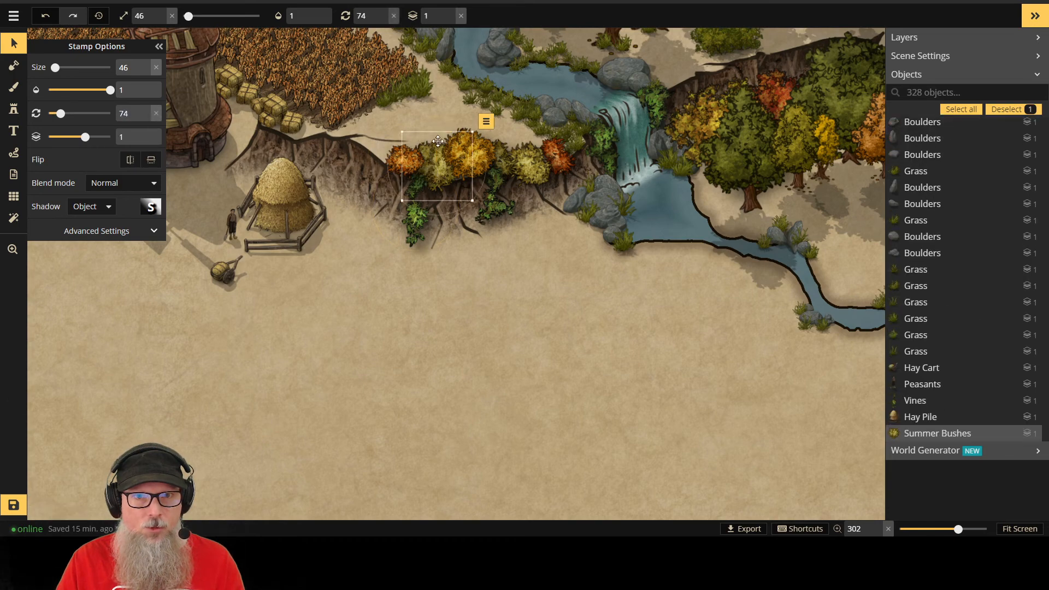
pyautogui.click(449, 12)
pyautogui.click(457, 310)
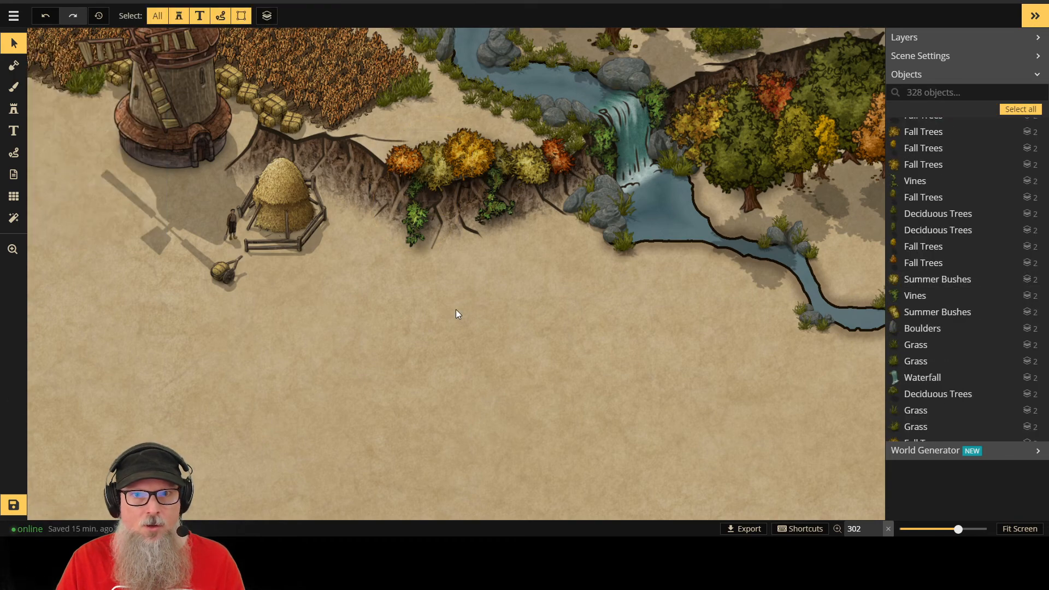
pyautogui.click(502, 157)
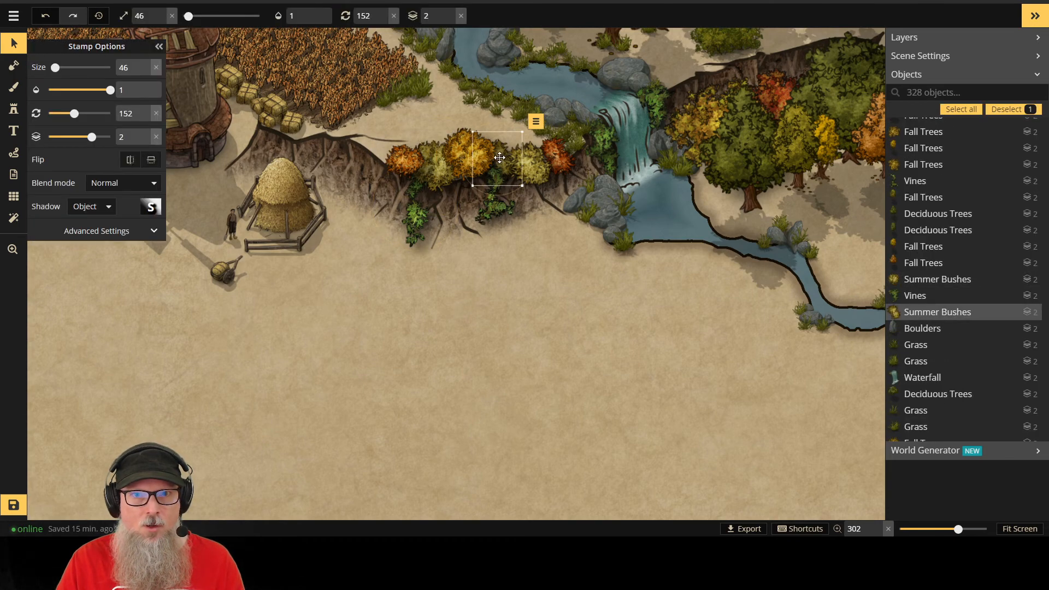
pyautogui.click(455, 15)
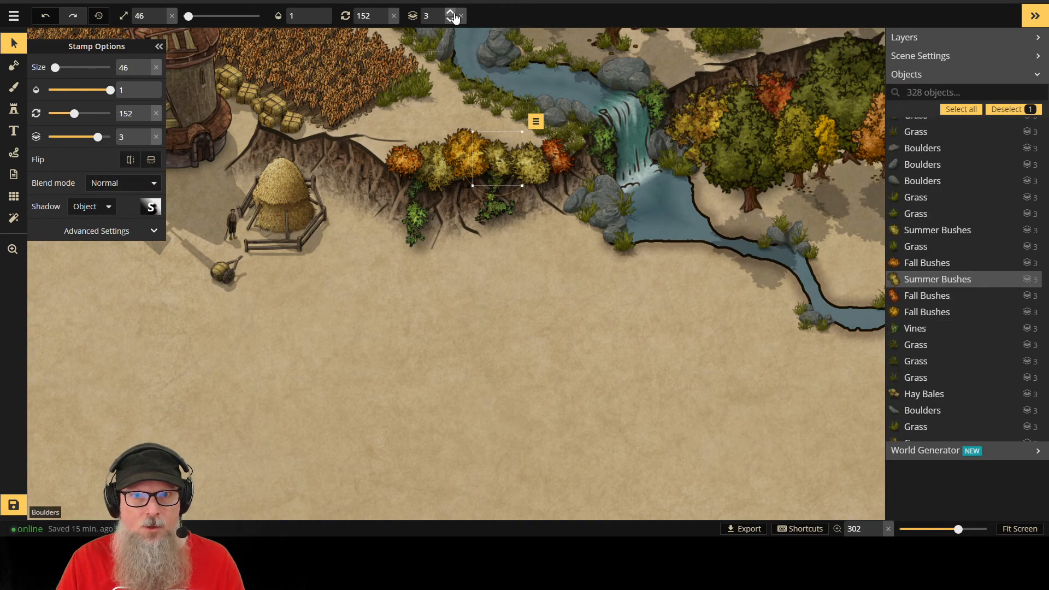
pyautogui.click(504, 321)
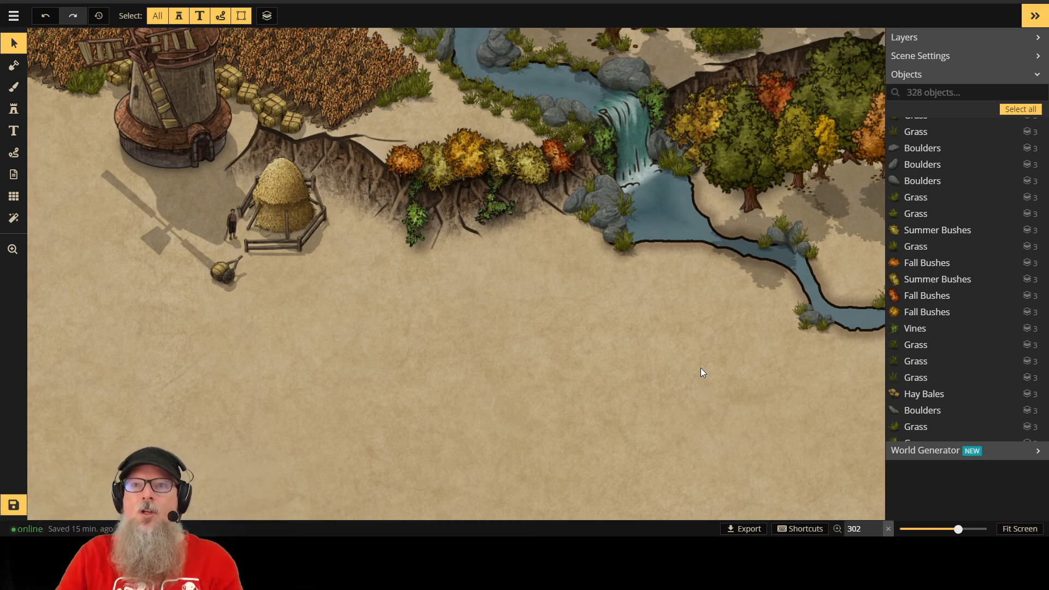
# Step: Put the small boulder at the top of the waterfall on layer 4 and the vine on the waterfall's right side on layer 2
pyautogui.click(643, 78)
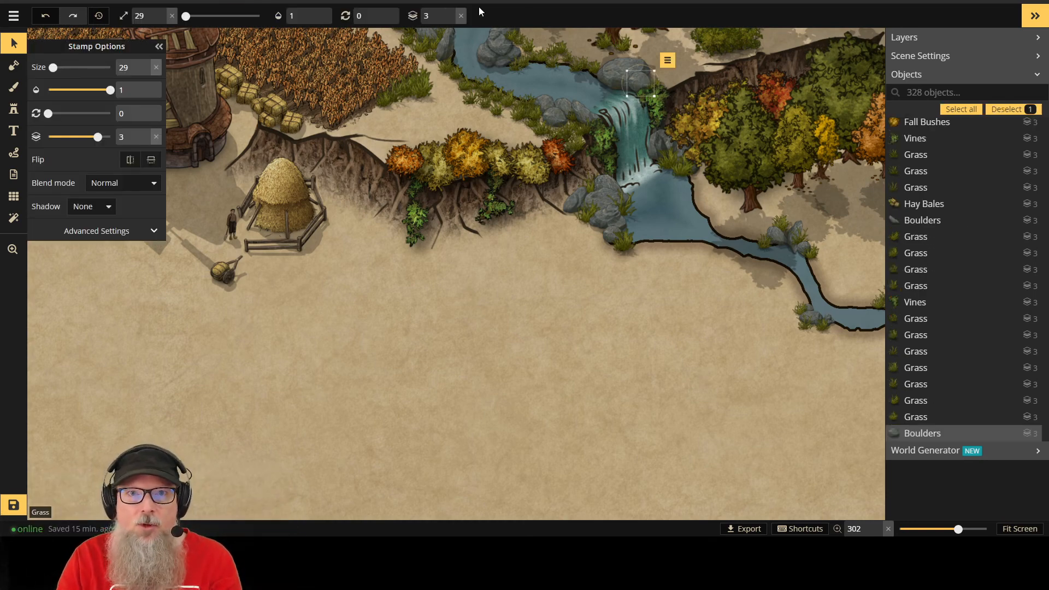
pyautogui.click(449, 15)
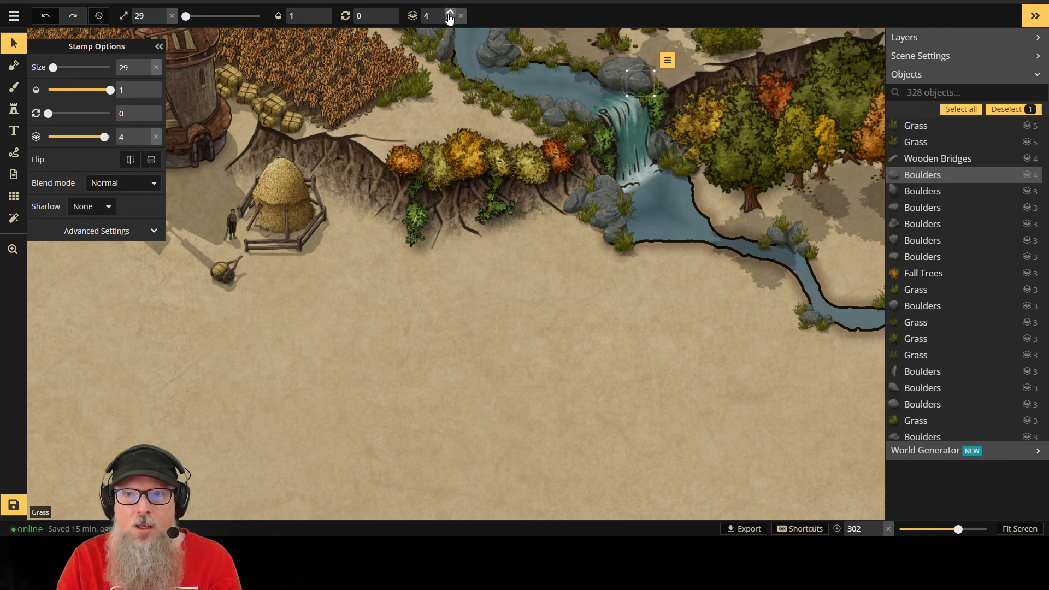
pyautogui.click(658, 117)
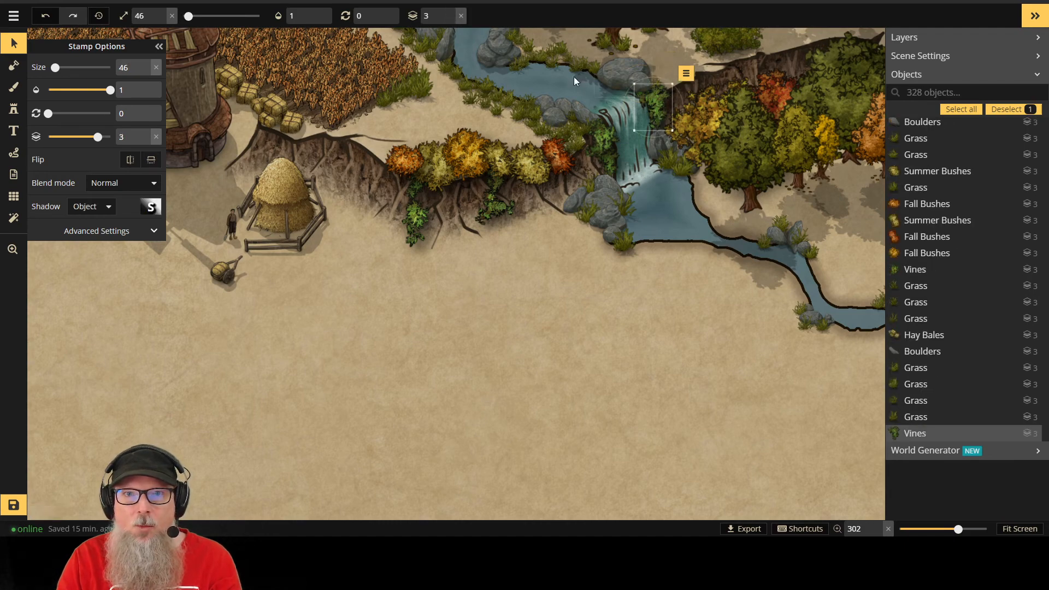
pyautogui.click(450, 19)
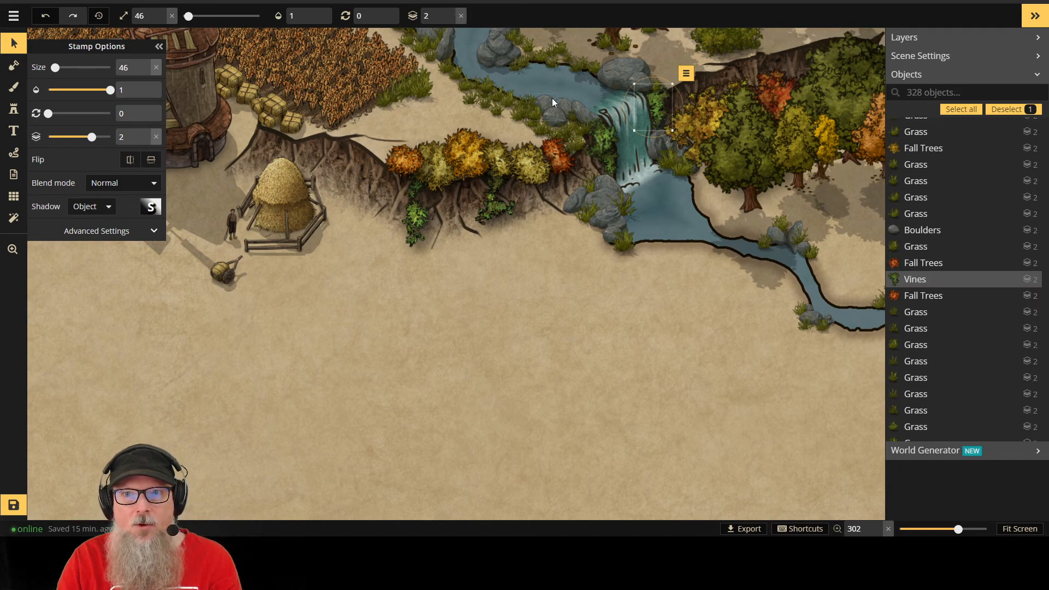
# Step: Try the waterfall on layer 0, settle it on layer 1 and deselect it
pyautogui.click(612, 114)
pyautogui.click(449, 19)
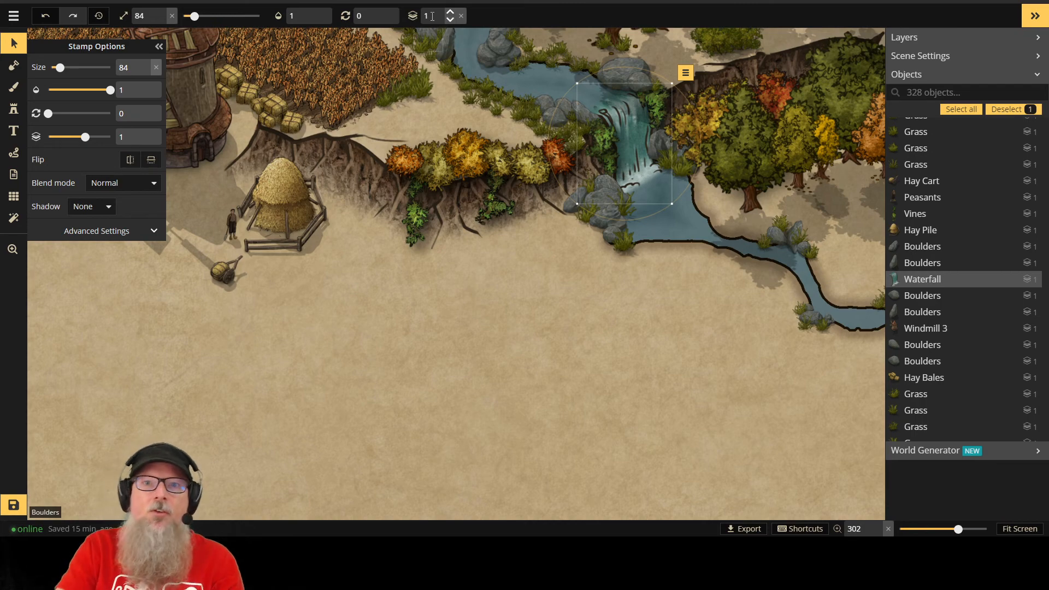
pyautogui.click(449, 19)
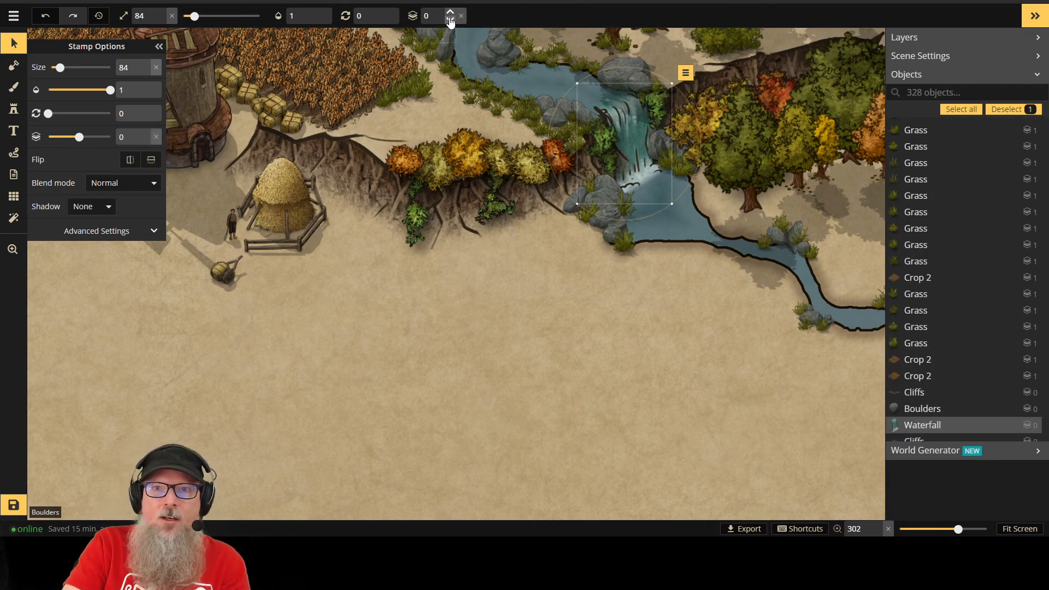
pyautogui.click(450, 13)
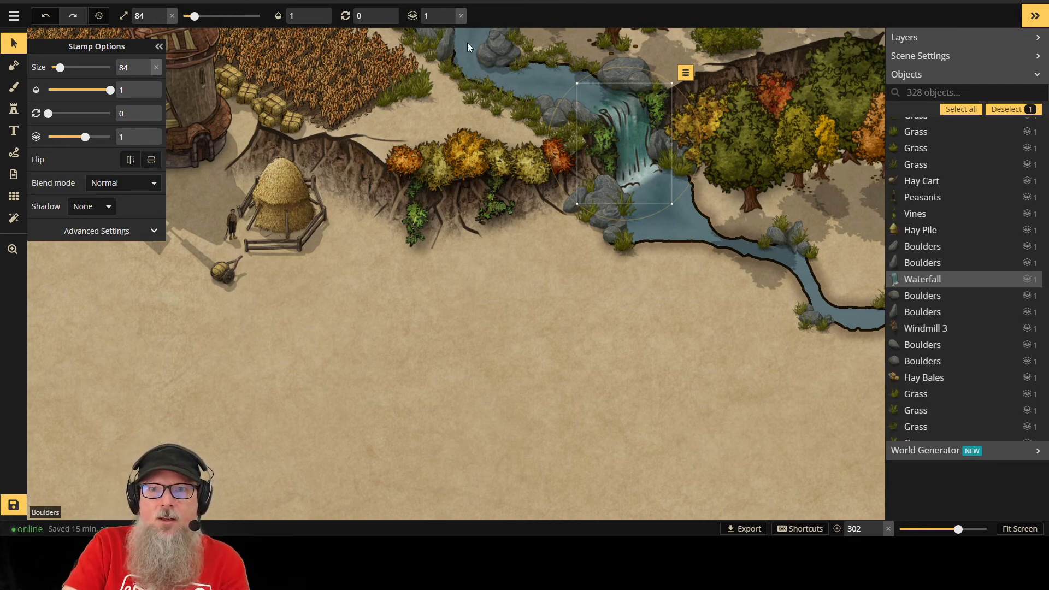
pyautogui.click(558, 367)
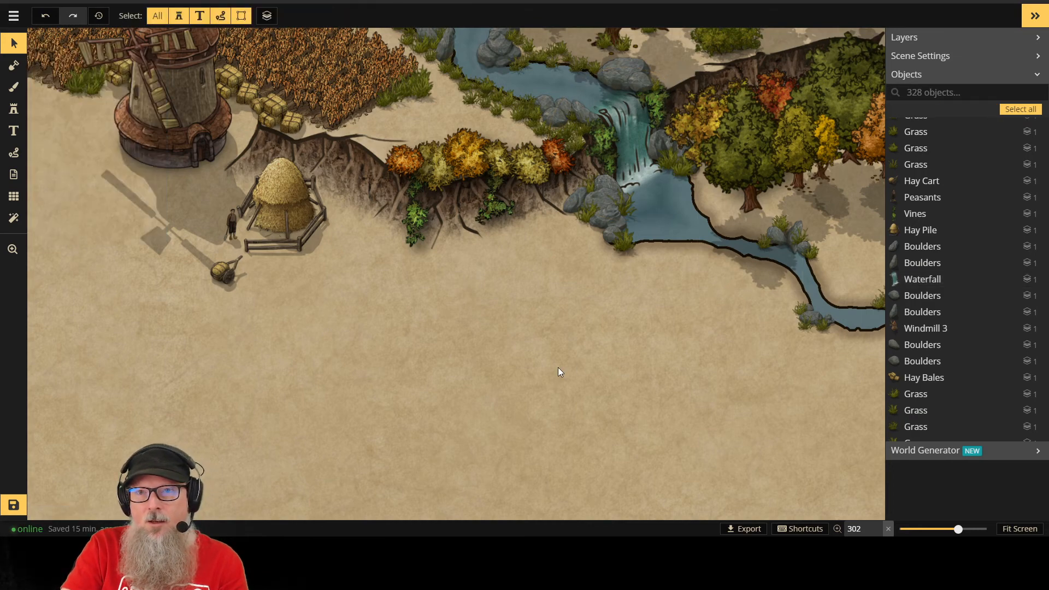
# Step: Nudge the small boulder at the top of the waterfall slightly down and to the right, and set it to layer 3
pyautogui.click(650, 92)
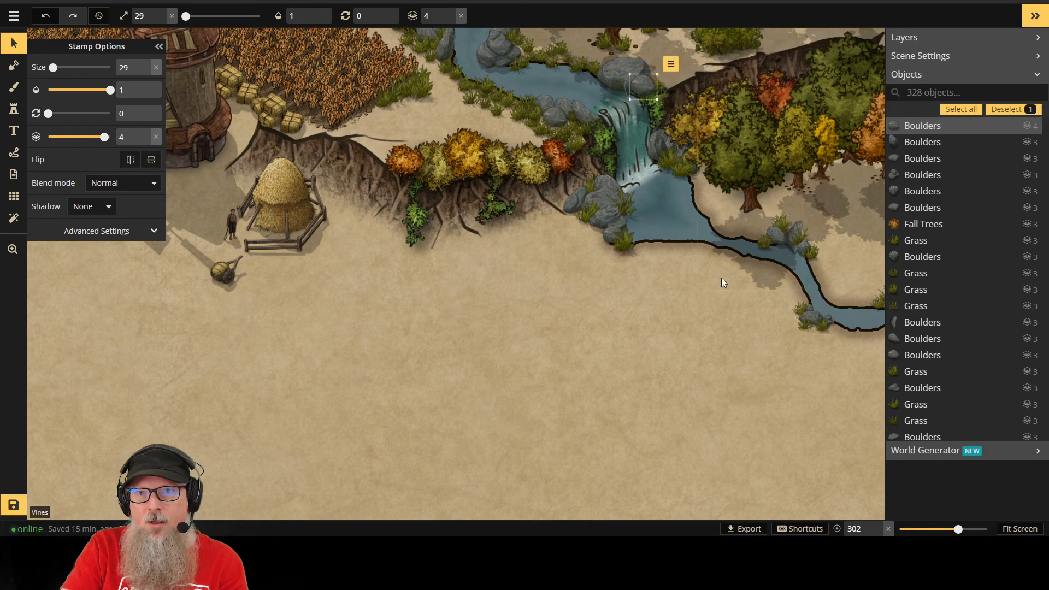
pyautogui.click(601, 398)
pyautogui.click(650, 89)
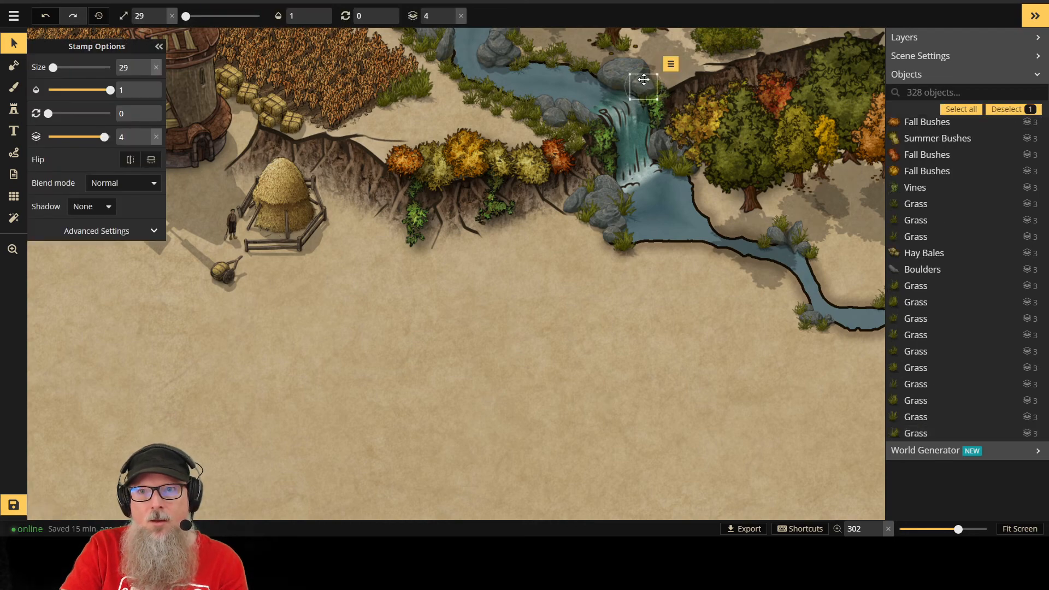
pyautogui.click(450, 21)
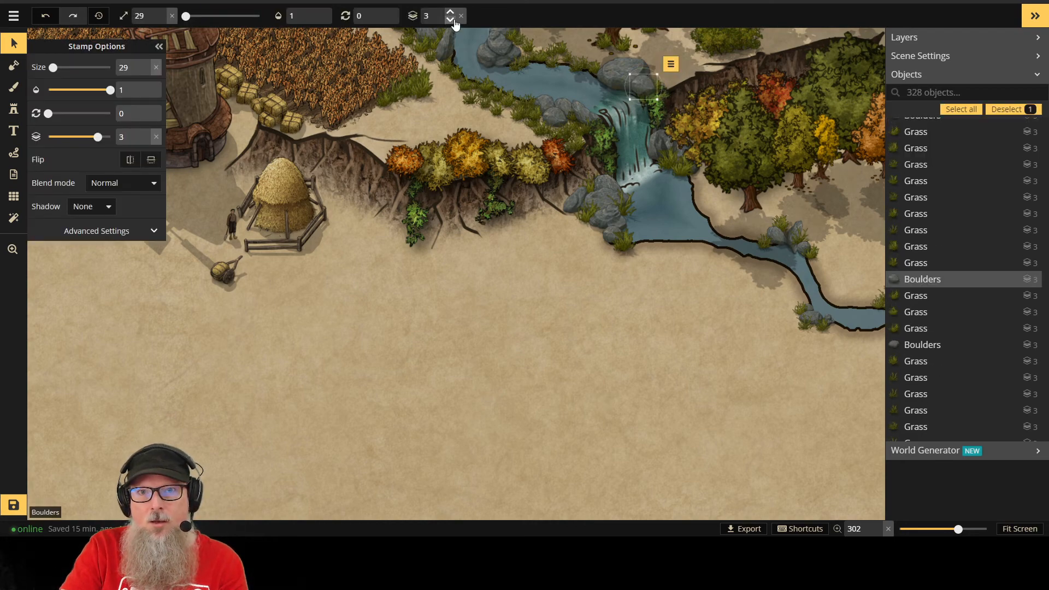
pyautogui.click(451, 20)
pyautogui.click(451, 12)
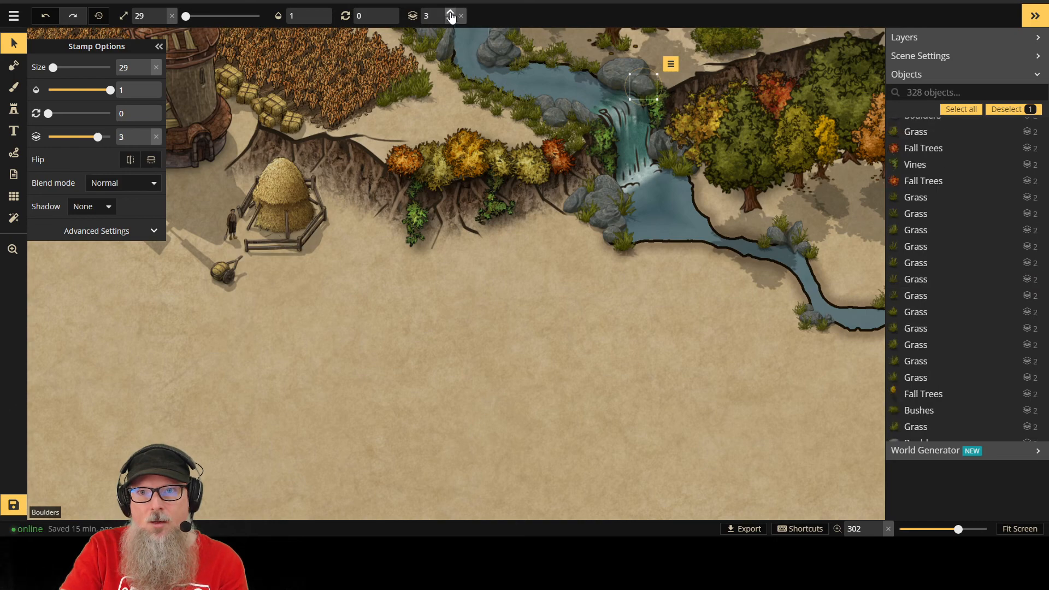
# Step: Set the large boulder above the waterfall to layer 2 and deselect it
pyautogui.click(614, 64)
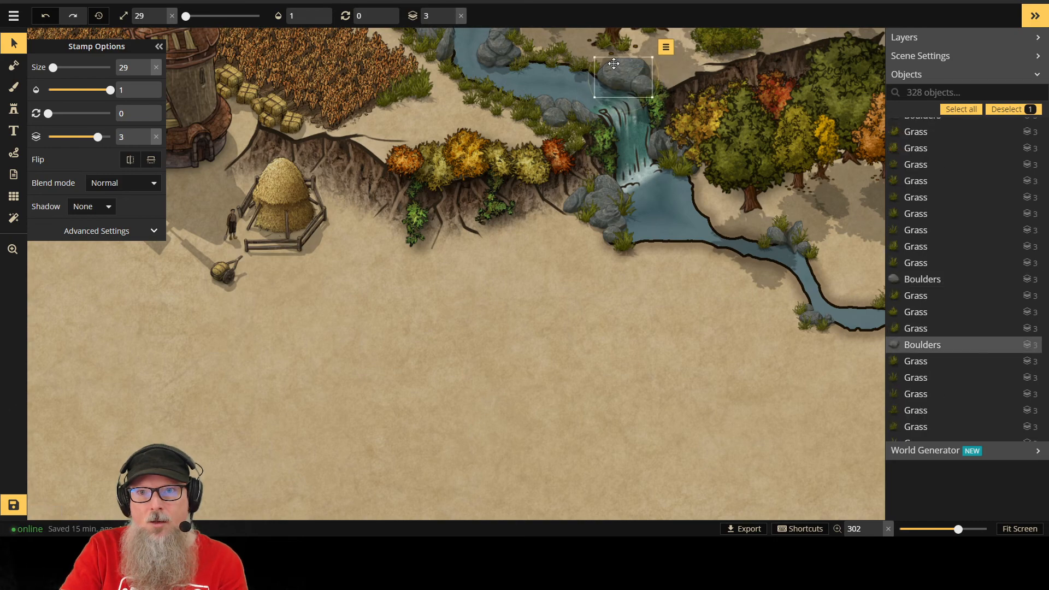
pyautogui.click(450, 21)
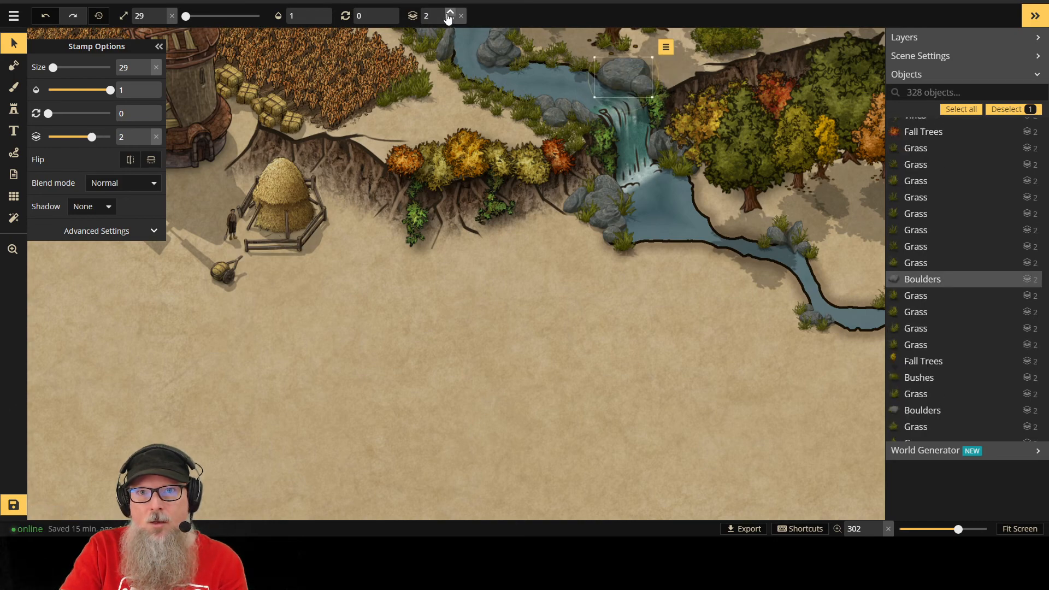
pyautogui.click(451, 21)
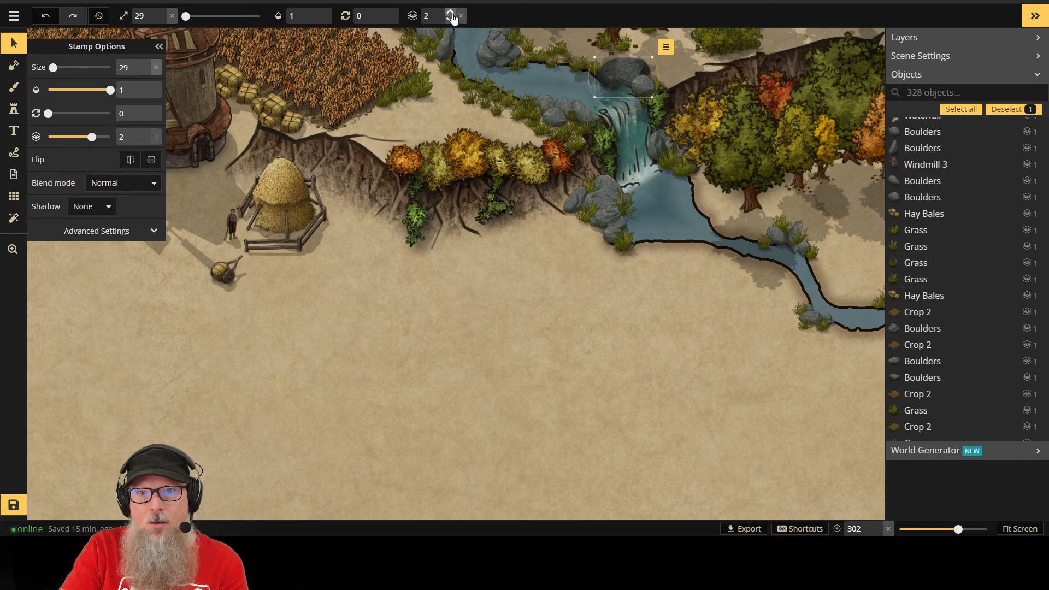
pyautogui.click(506, 300)
# Step: Enlarge the red bush nearest the waterfall to size 53 on layer 3 and move it slightly up the cliff edge
pyautogui.scroll(-5, 578, 241)
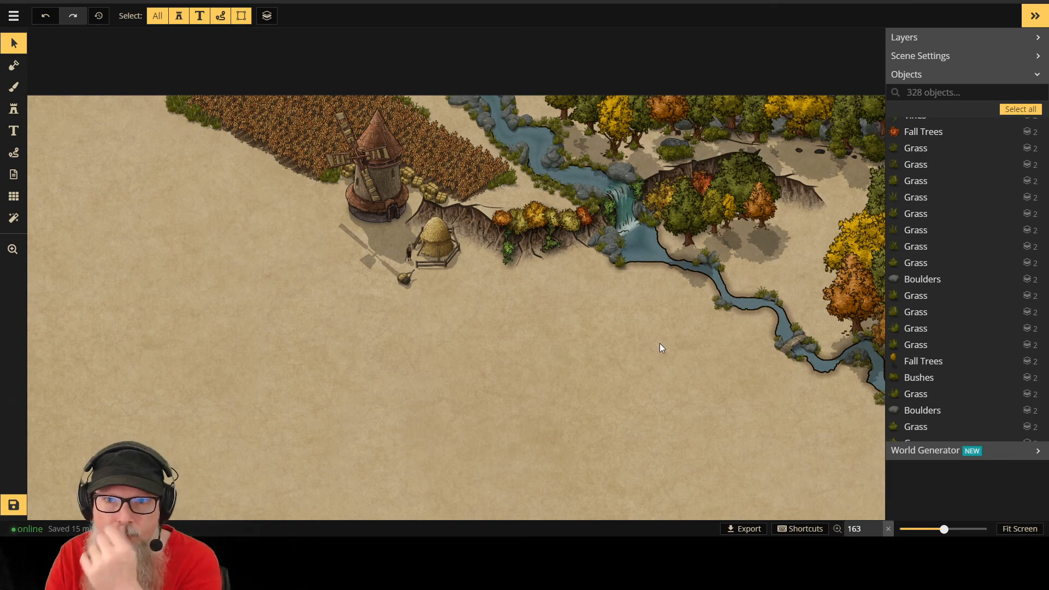
pyautogui.click(597, 215)
pyautogui.scroll(5, 596, 214)
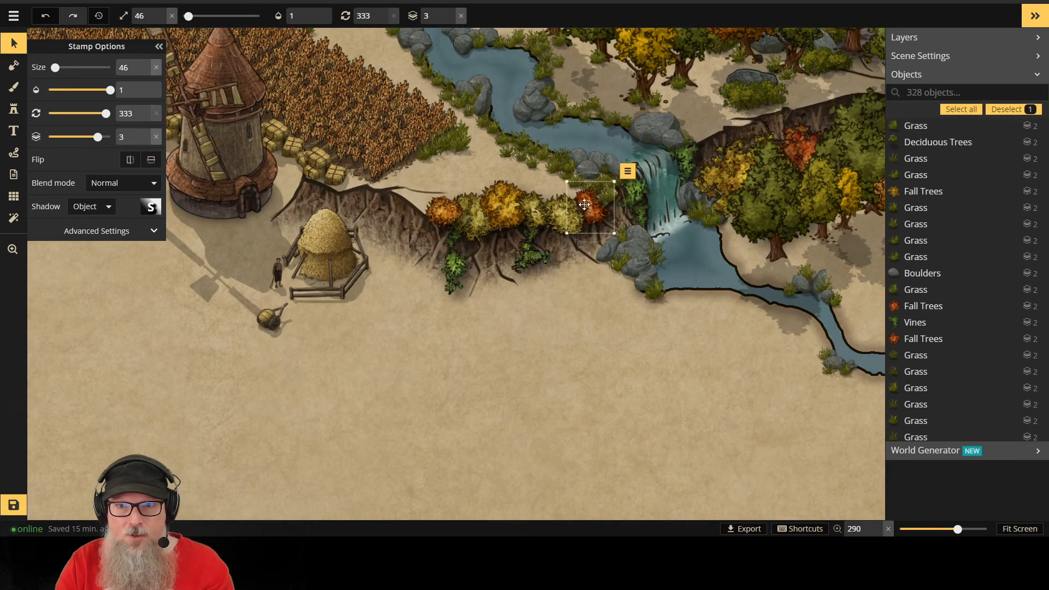
pyautogui.click(451, 21)
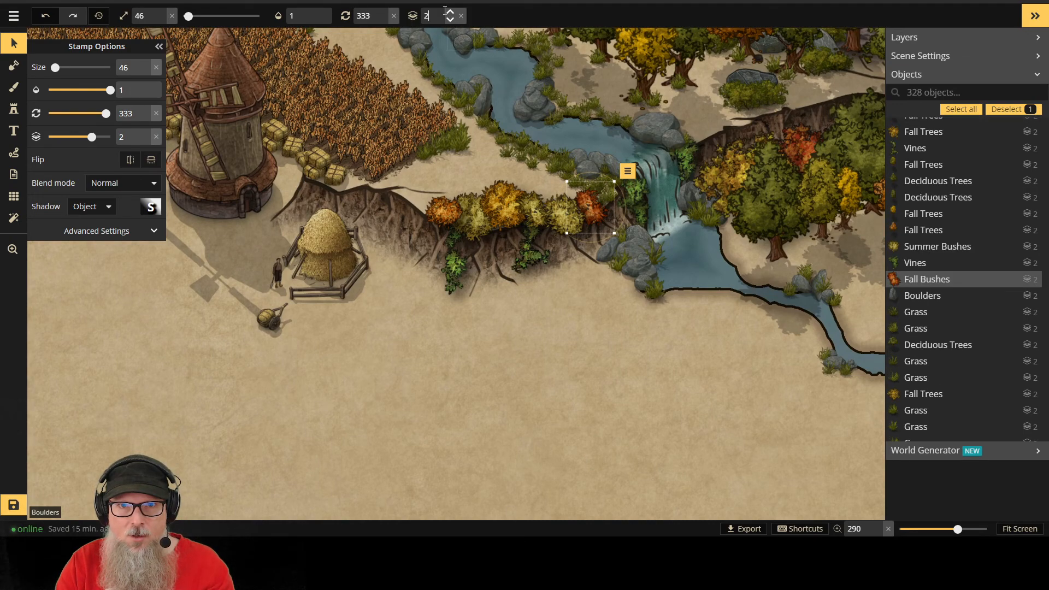
pyautogui.click(450, 12)
pyautogui.scroll(2, 626, 222)
pyautogui.scroll(3, 624, 224)
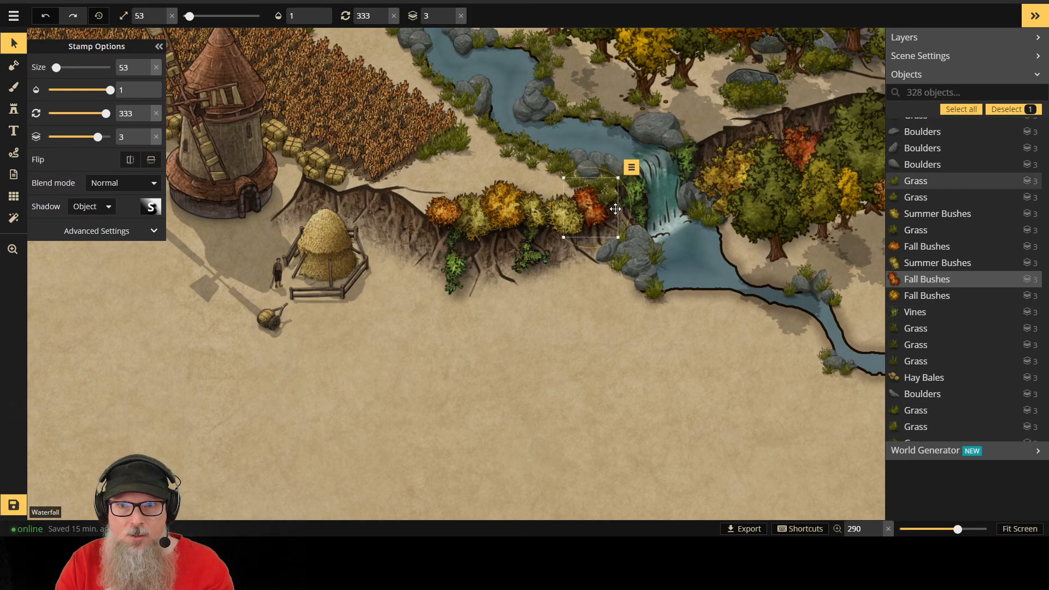
pyautogui.moveTo(595, 197); pyautogui.dragTo(595, 191)
pyautogui.click(519, 343)
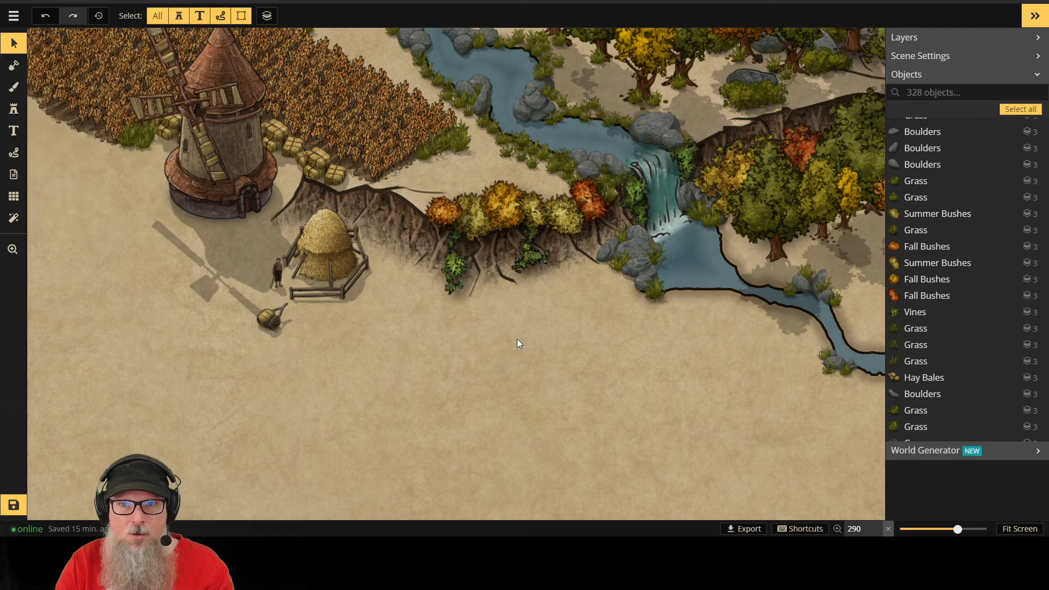
# Step: Clear the selection and save the map
pyautogui.click(610, 190)
pyautogui.click(601, 371)
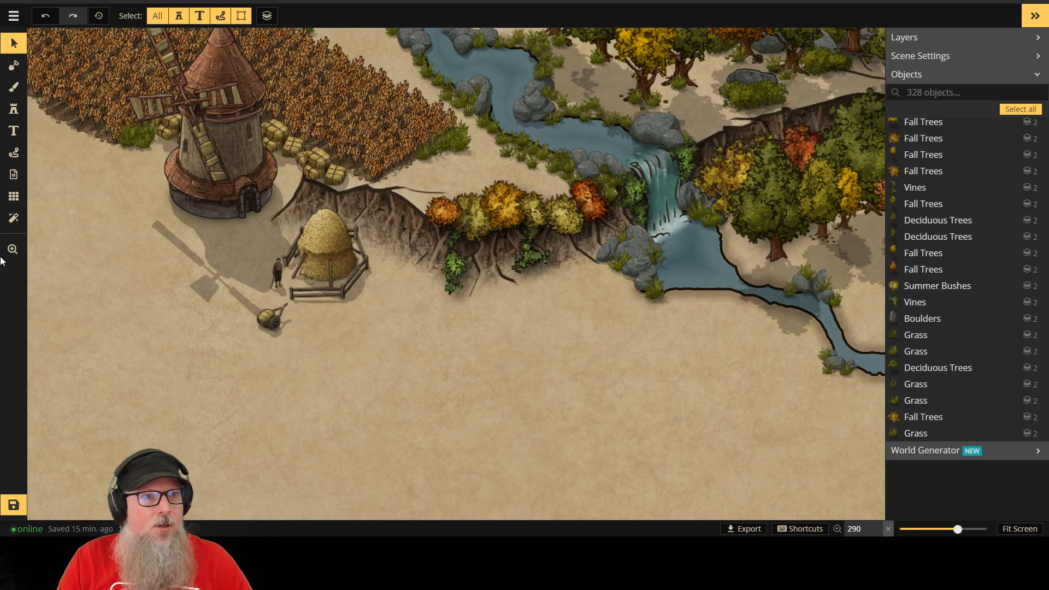
pyautogui.click(14, 505)
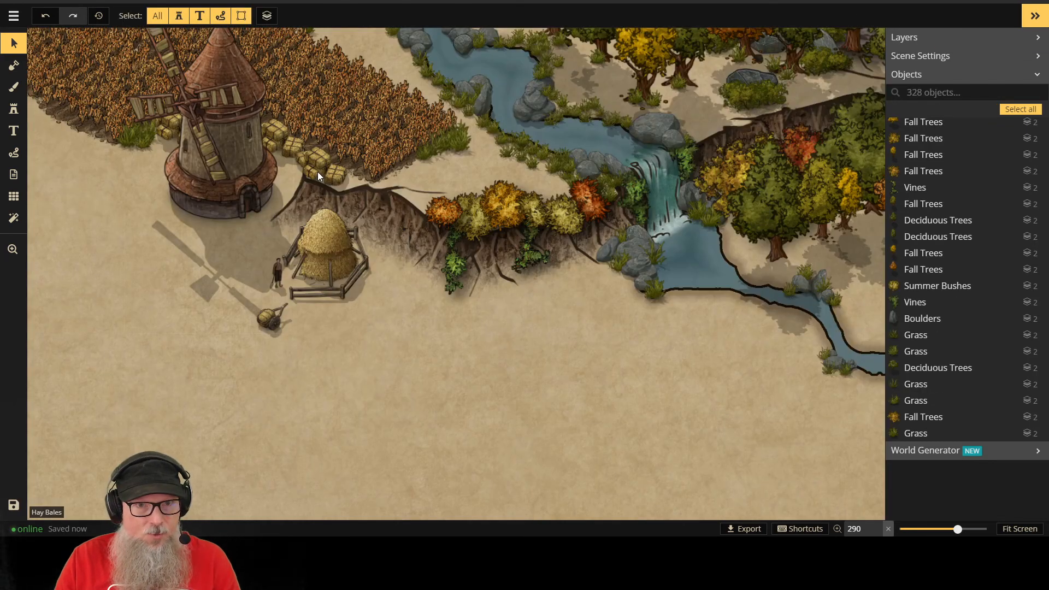
# Step: Stamp size 75 hay bales on layer 3 around the fenced hay pile: the first variant to its right, the second in front of the fence
pyautogui.click(317, 171)
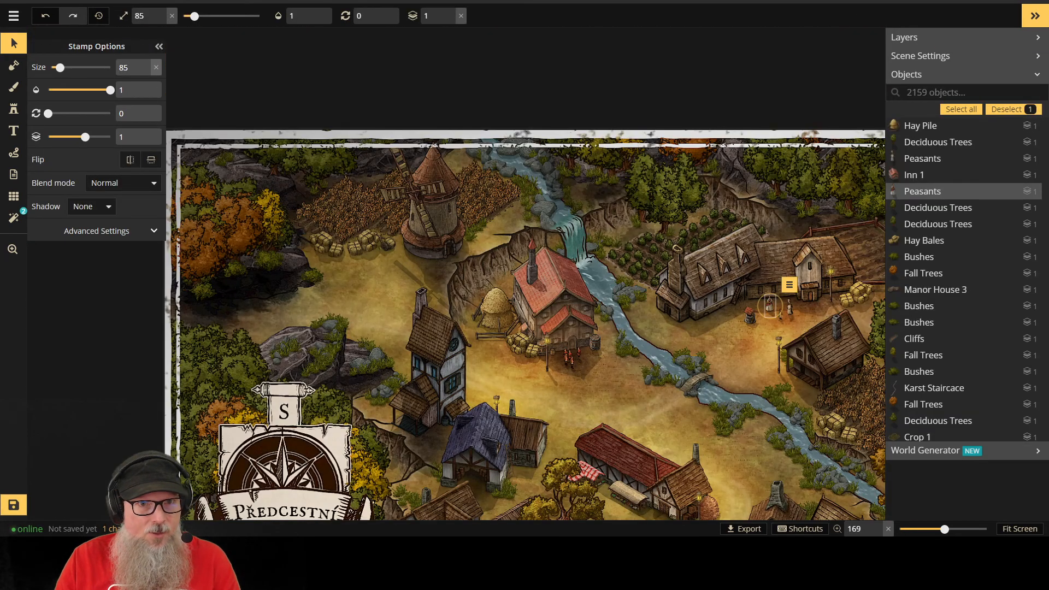
pyautogui.click(369, 247)
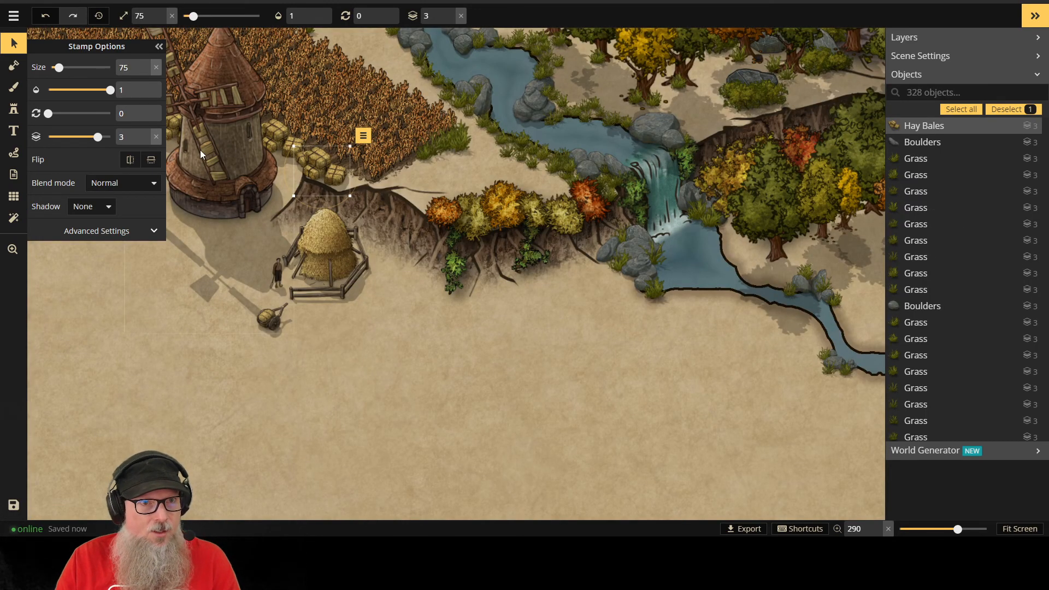
pyautogui.click(14, 108)
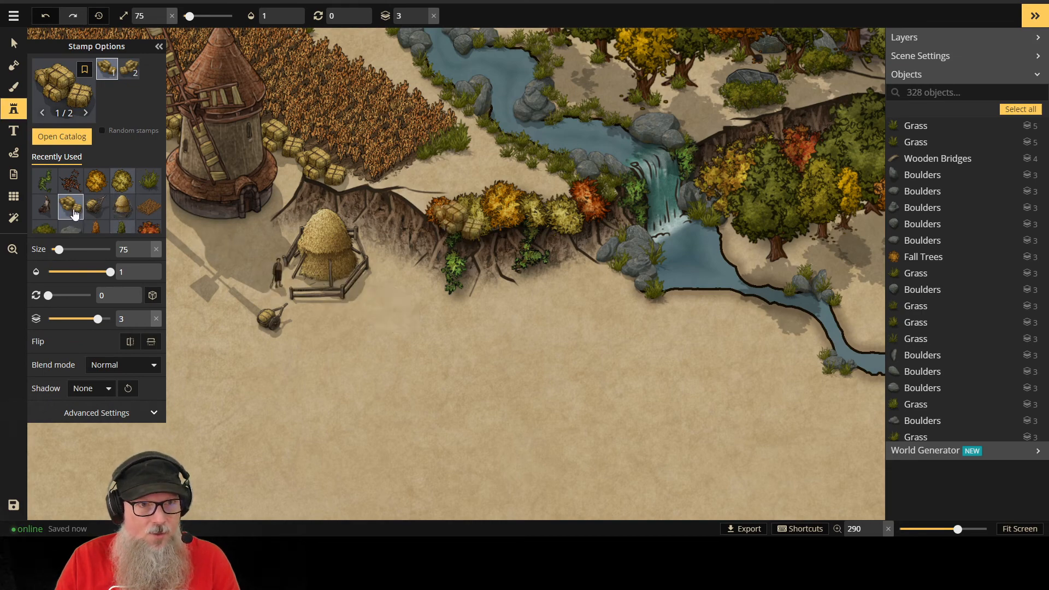
pyautogui.click(129, 70)
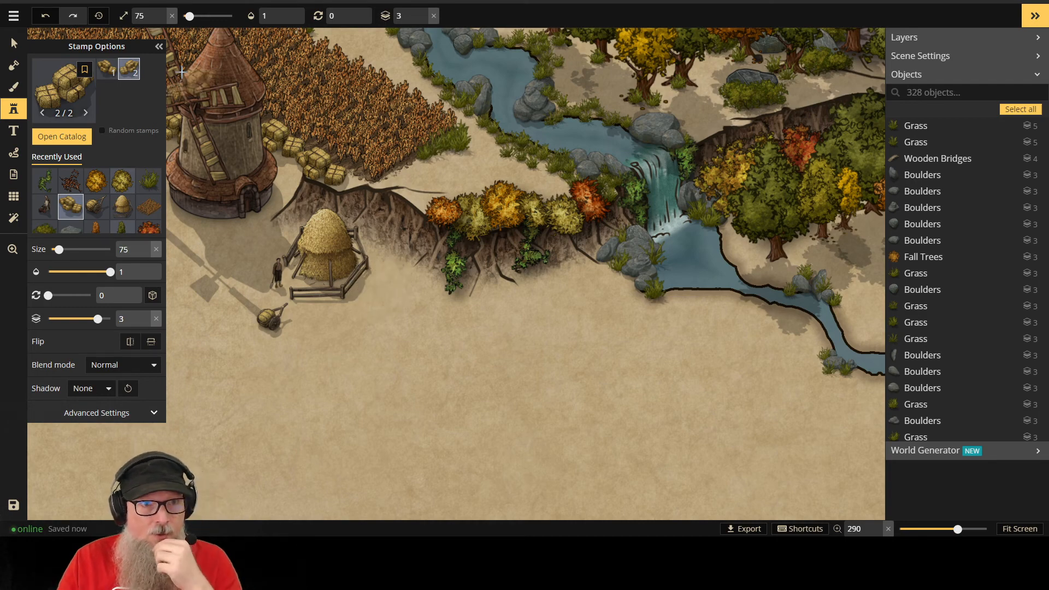
pyautogui.click(111, 73)
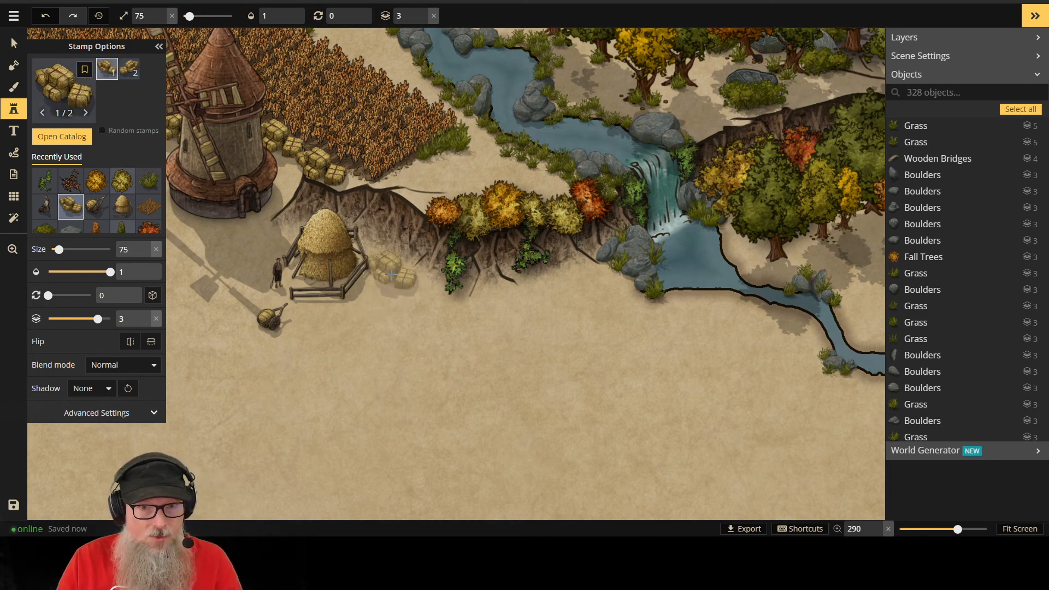
pyautogui.click(399, 277)
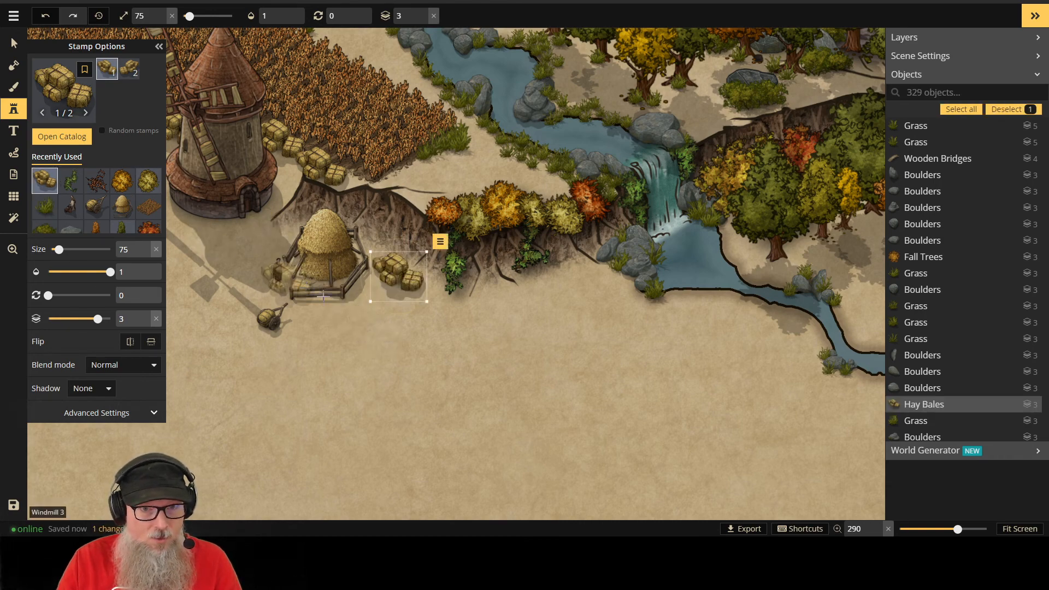
pyautogui.click(131, 70)
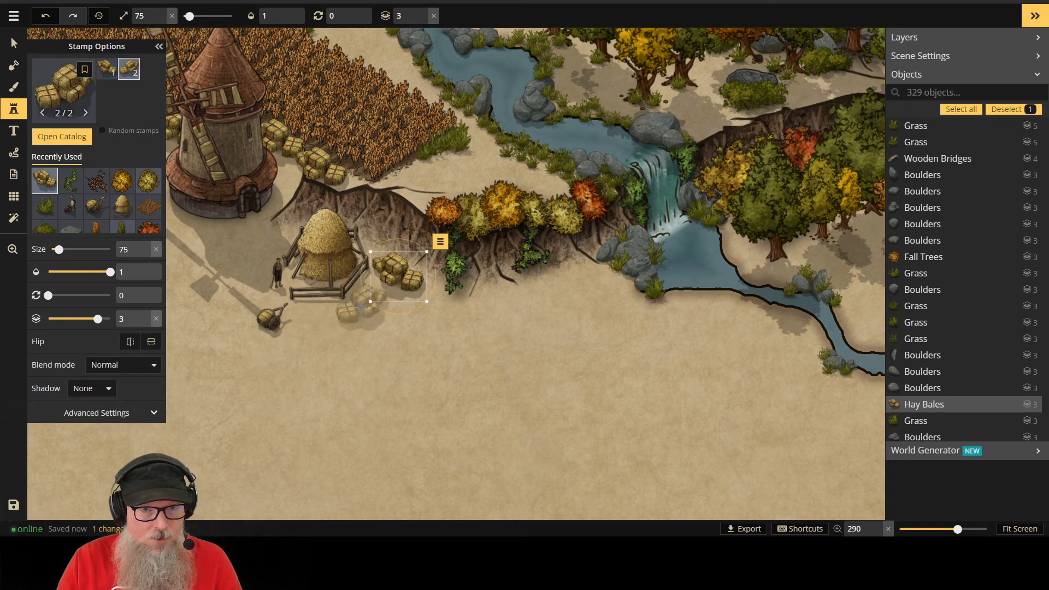
pyautogui.click(356, 304)
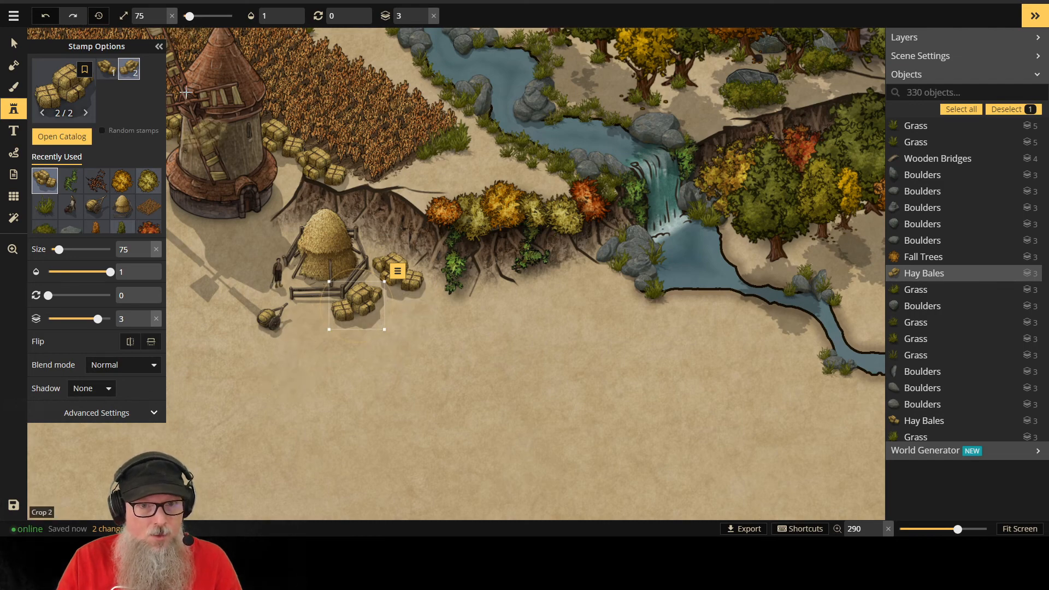
# Step: Set the hay bales in front of the fenced hay pile to layer 2 and clear the selection
pyautogui.click(13, 43)
pyautogui.scroll(-5, 379, 375)
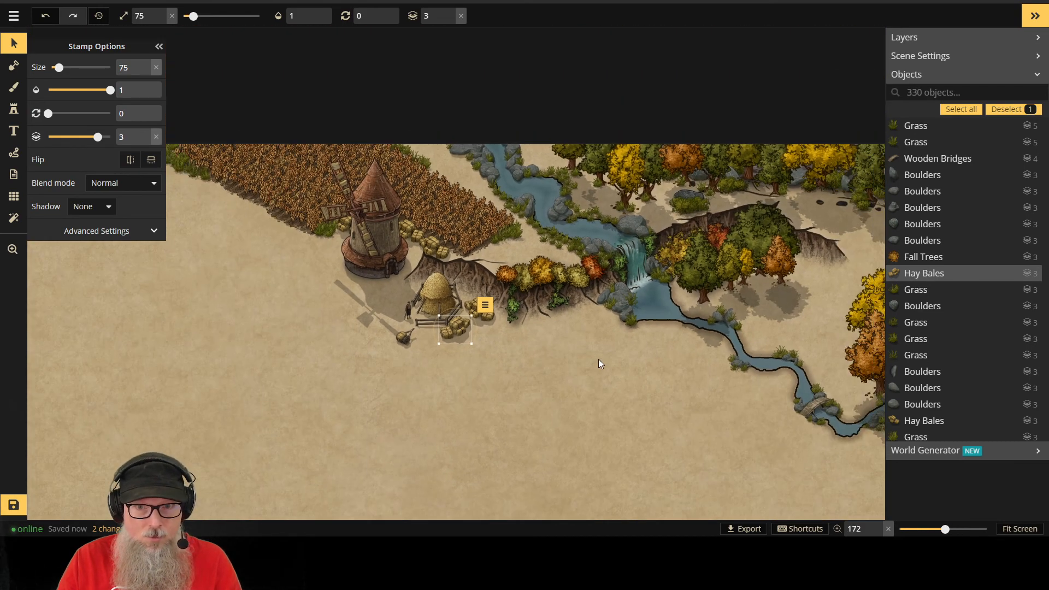
pyautogui.moveTo(599, 359); pyautogui.dragTo(535, 399)
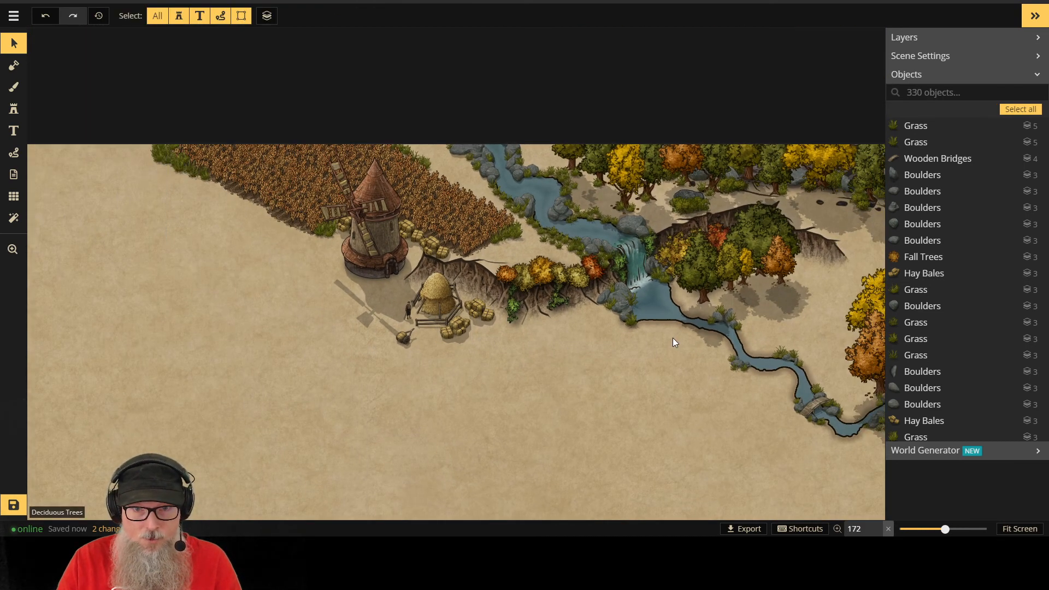
pyautogui.click(431, 294)
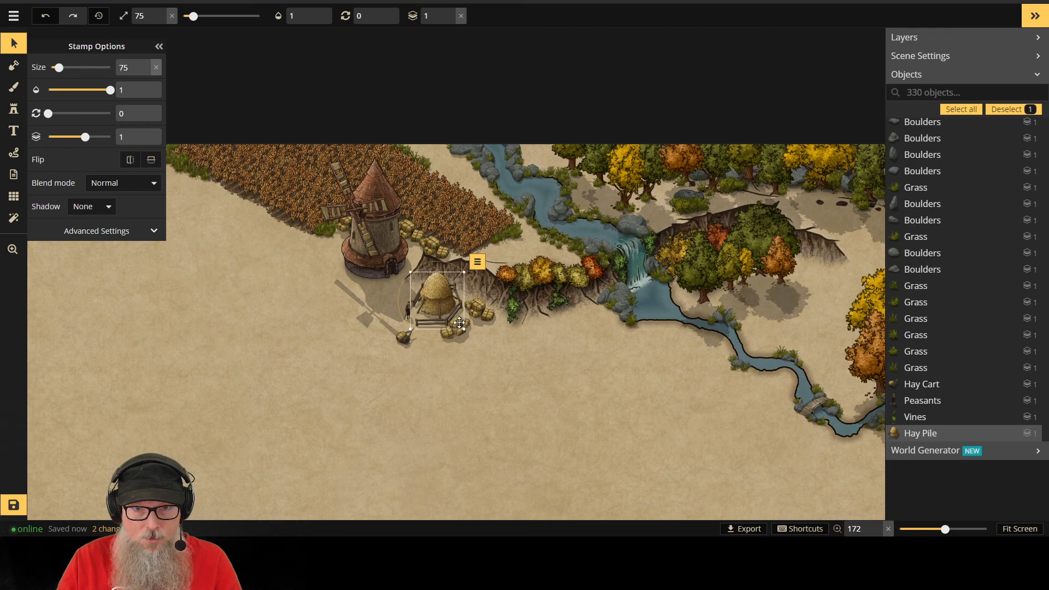
pyautogui.click(480, 368)
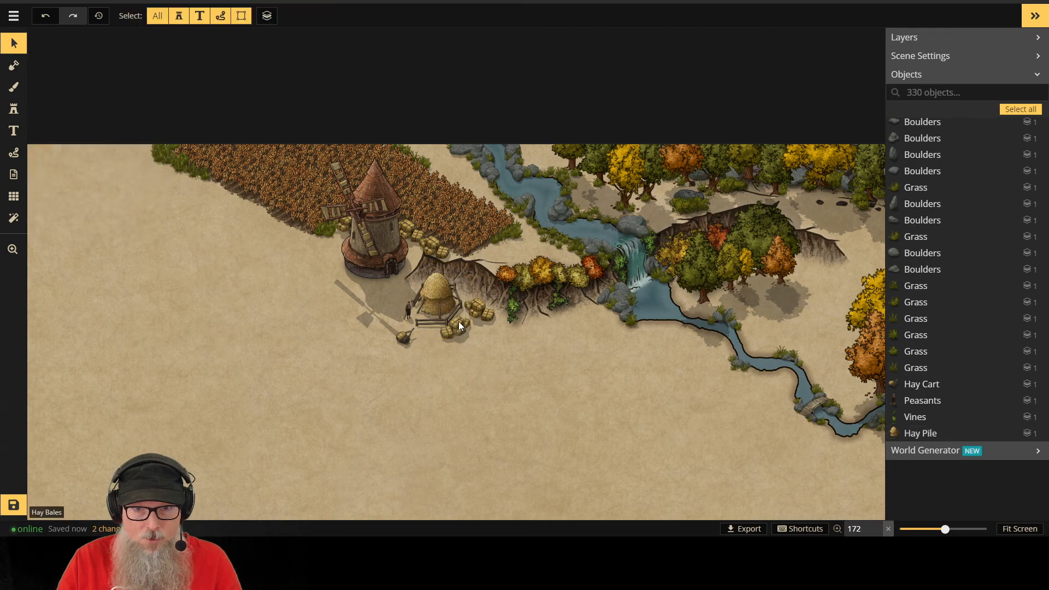
pyautogui.click(458, 322)
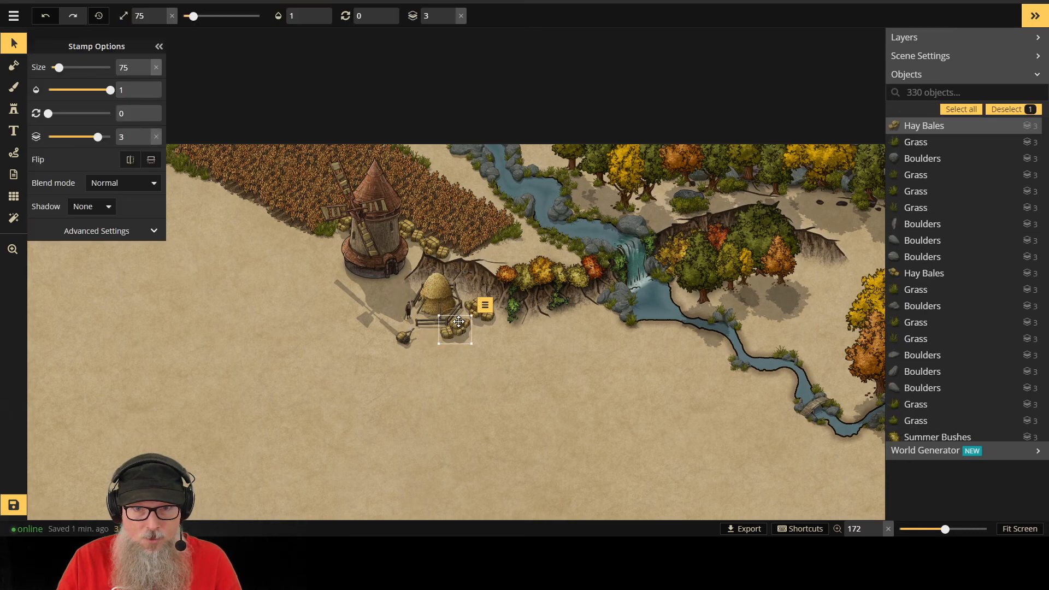
pyautogui.click(450, 21)
pyautogui.click(515, 409)
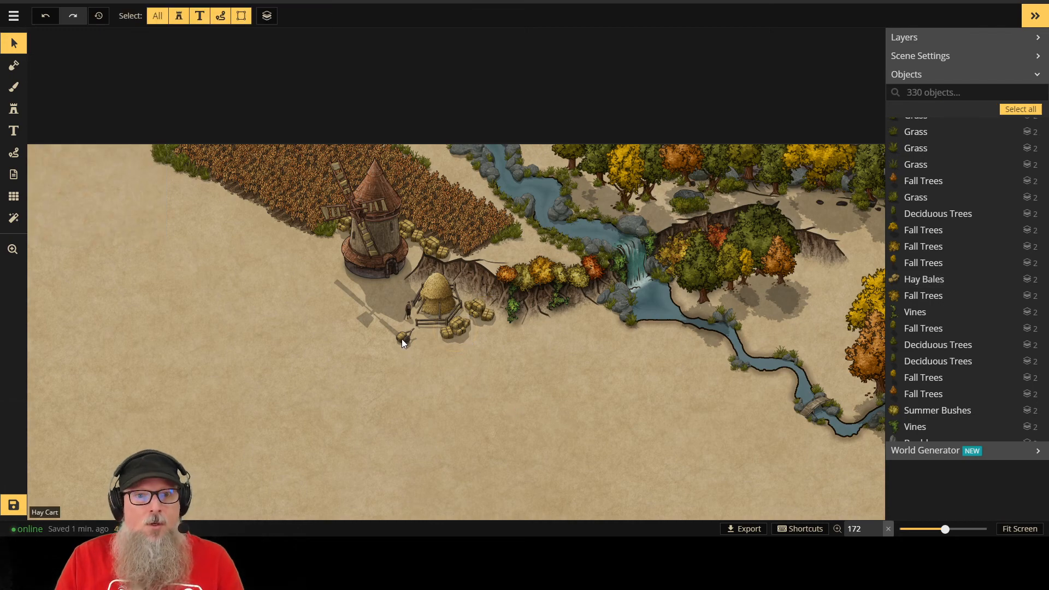
# Step: Move the hay cart slightly closer to the hay bales in front of the fence and deselect it
pyautogui.click(402, 339)
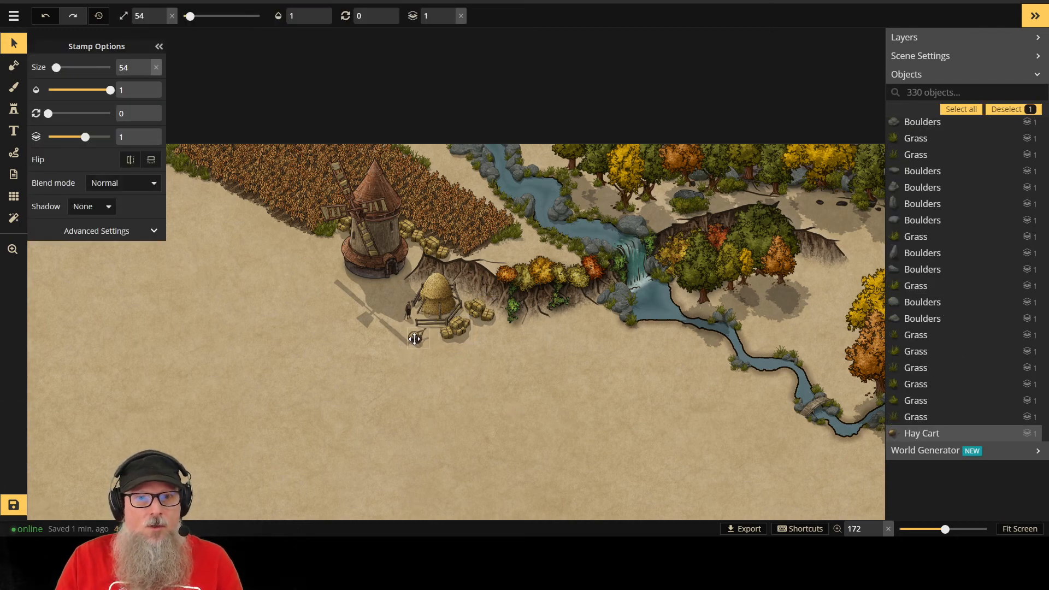
pyautogui.click(550, 342)
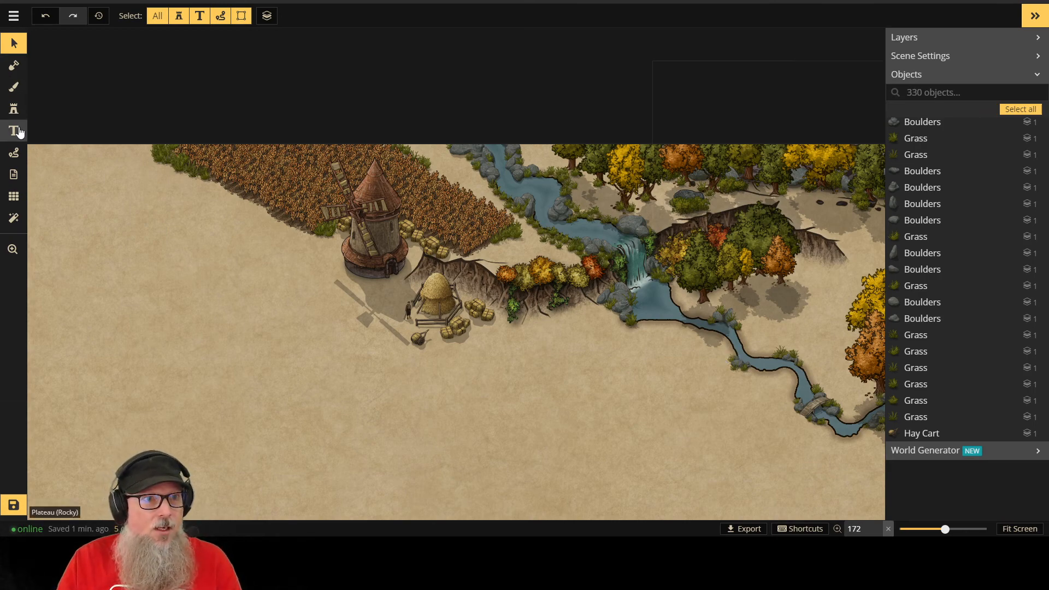
pyautogui.scroll(1, 433, 282)
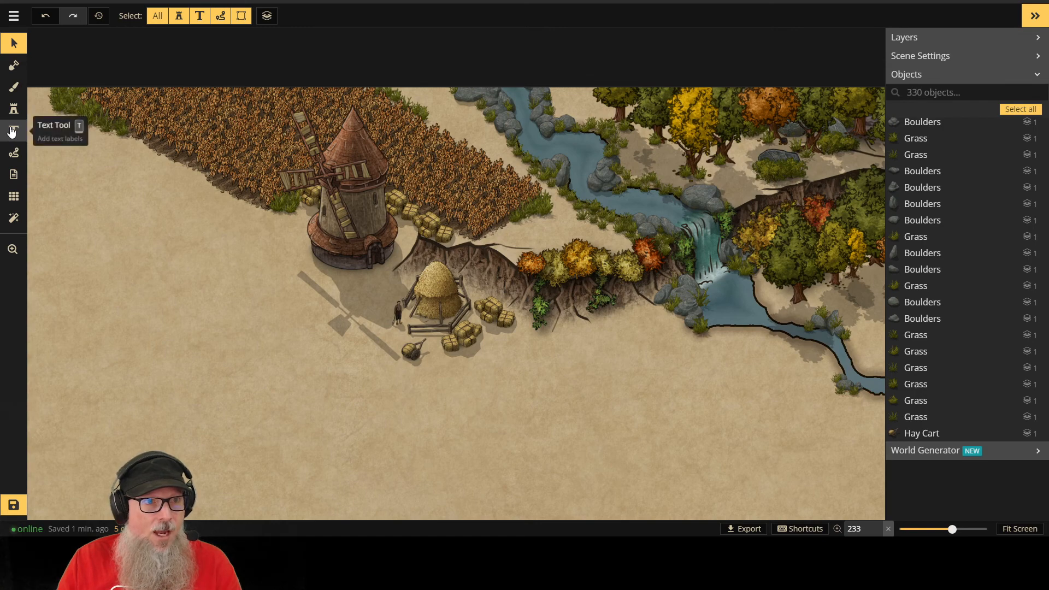
# Step: Search the stamp catalog for "sacks" and load the Fantasy Regional HD Barrels, Crates & Sacks stamp set
pyautogui.click(14, 109)
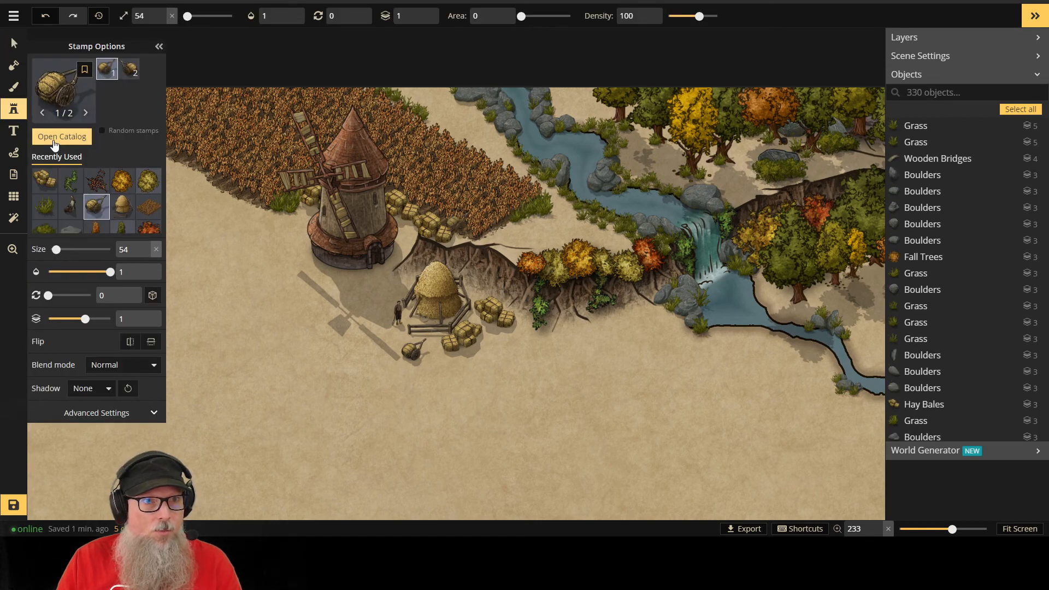
pyautogui.click(87, 137)
pyautogui.hotkey('ctrl', 'a')
pyautogui.write('sacks')
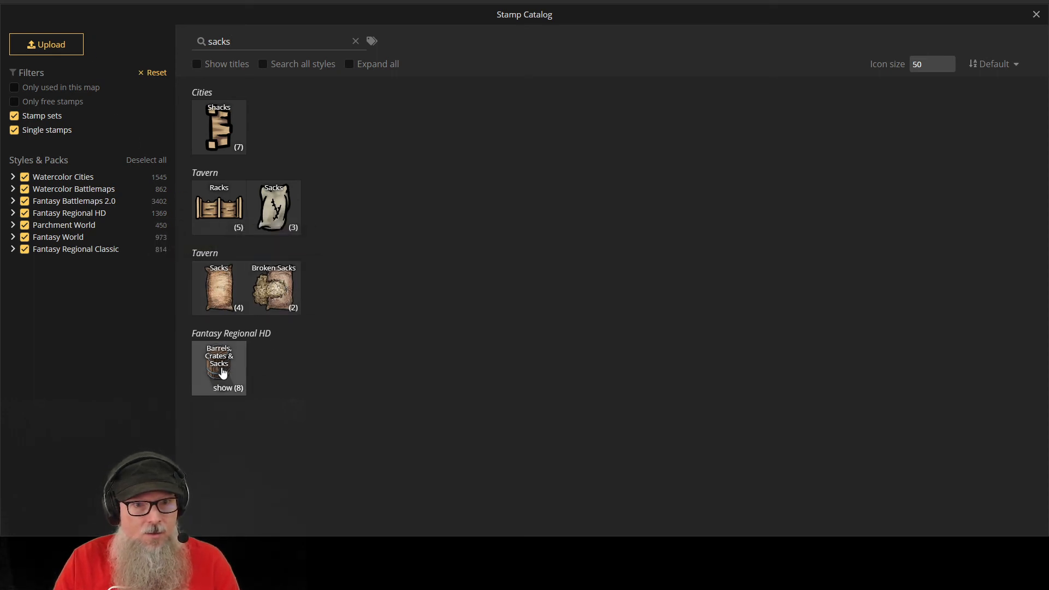
pyautogui.click(221, 365)
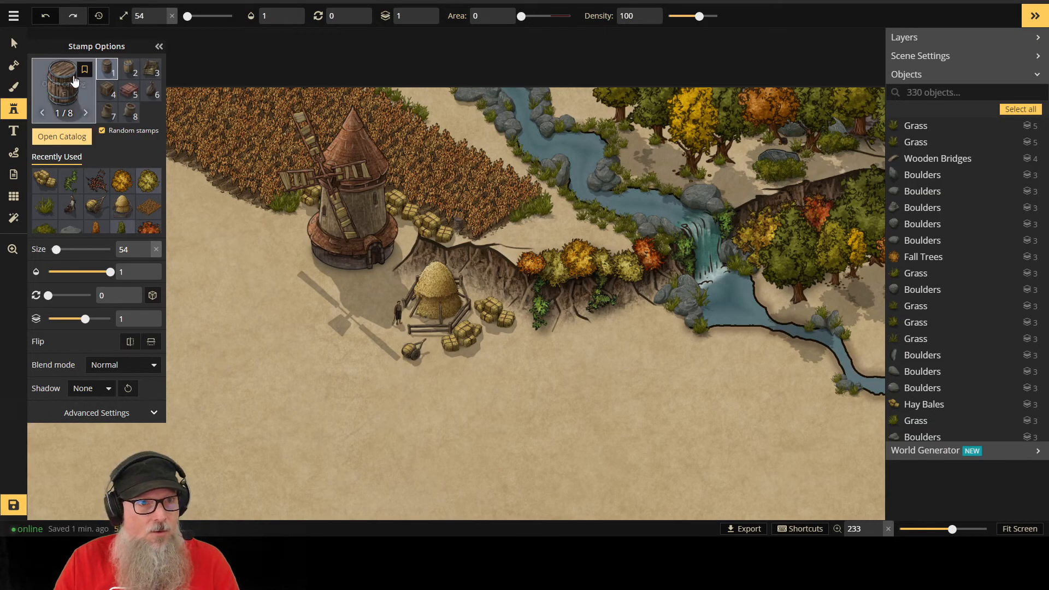
# Step: Stamp a size 54 filled sack, variant 8, on layer 1 beside the hay bales on each side of the windmill
pyautogui.click(131, 112)
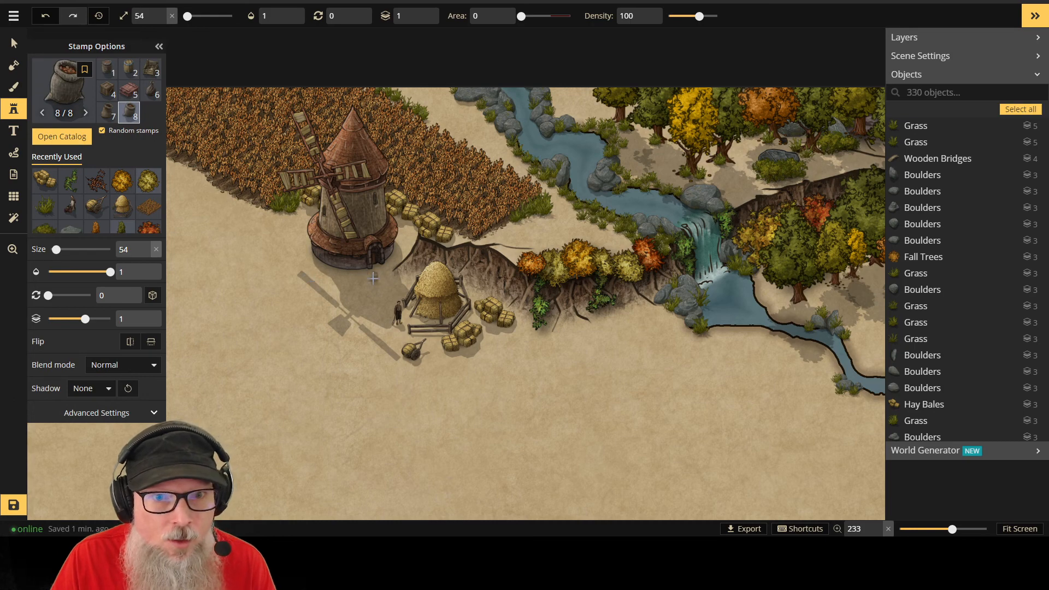
pyautogui.scroll(3, 386, 319)
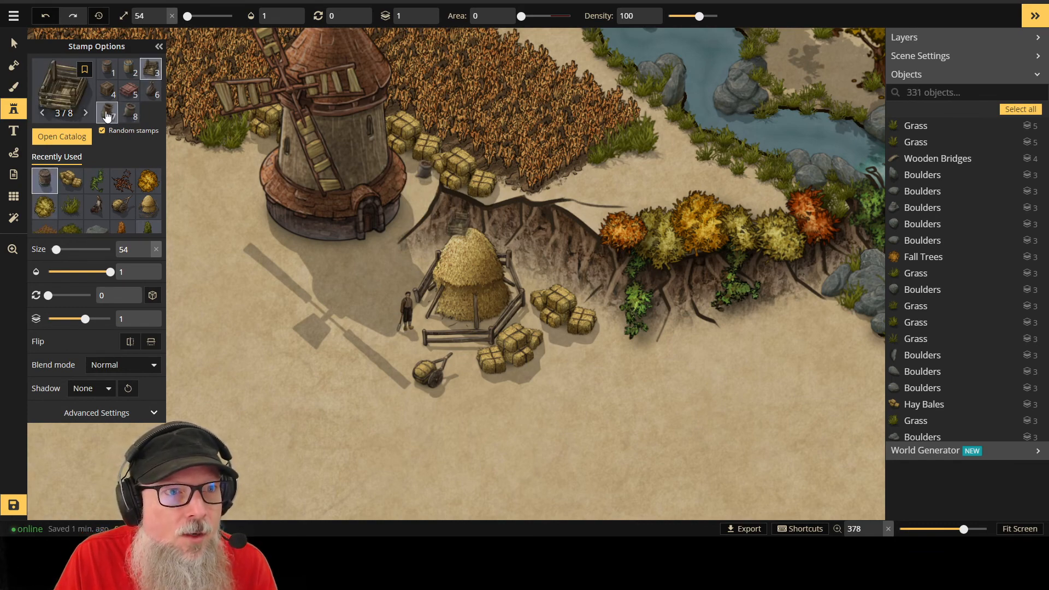
pyautogui.click(129, 113)
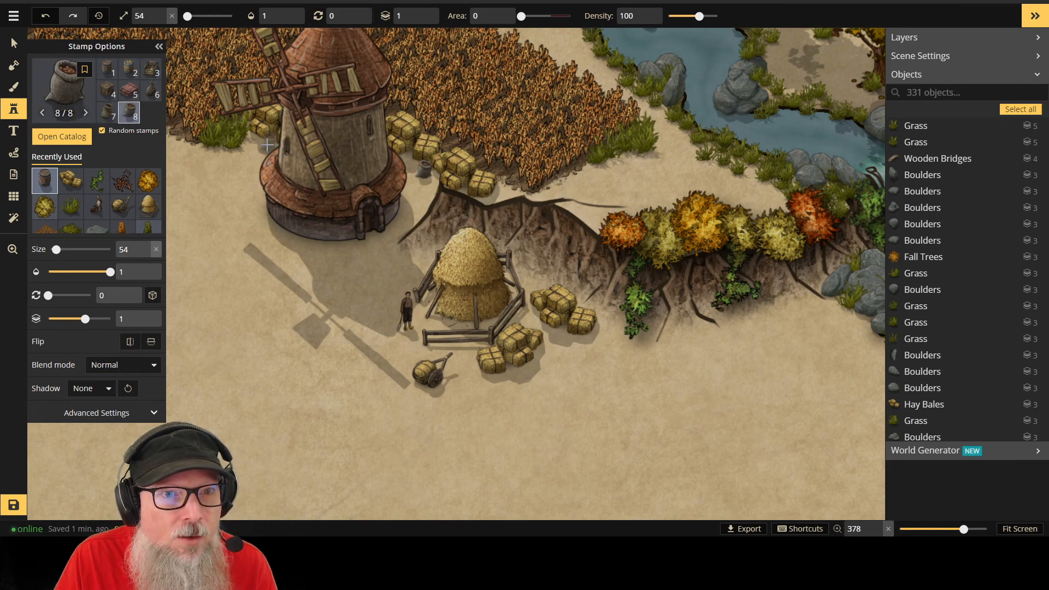
pyautogui.click(290, 173)
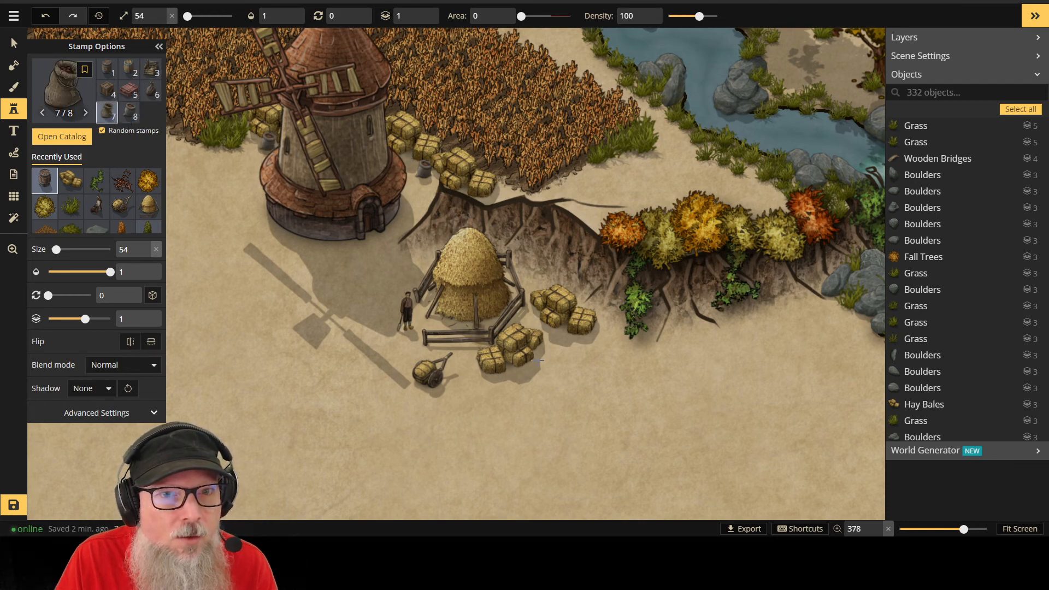
# Step: Stamp two size 54 open sacks, variant 7, around the hay bales right of the fence: one beside the fence, one in front of the bales
pyautogui.click(529, 315)
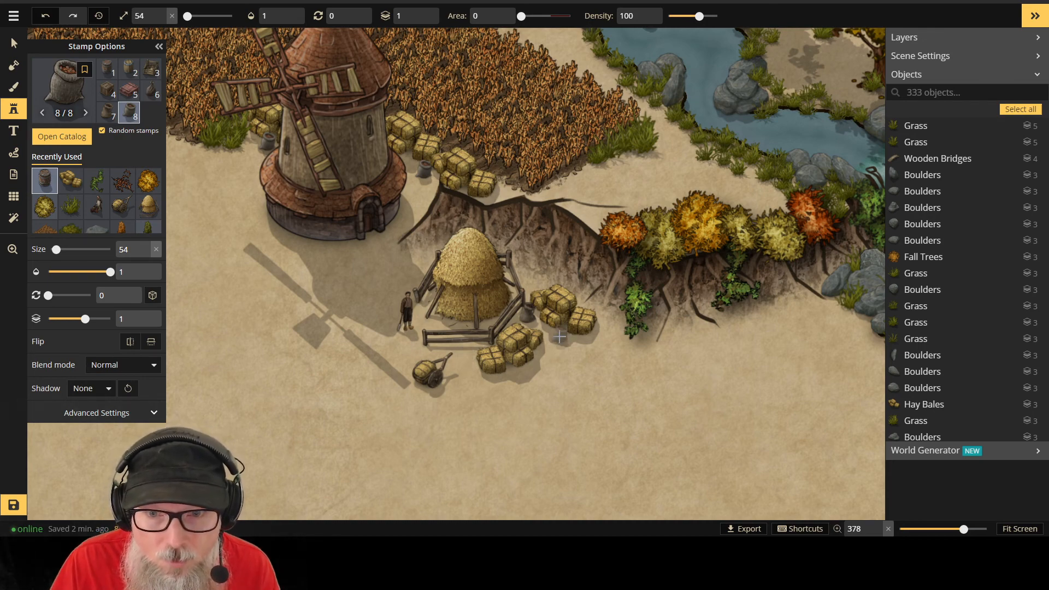
pyautogui.click(112, 114)
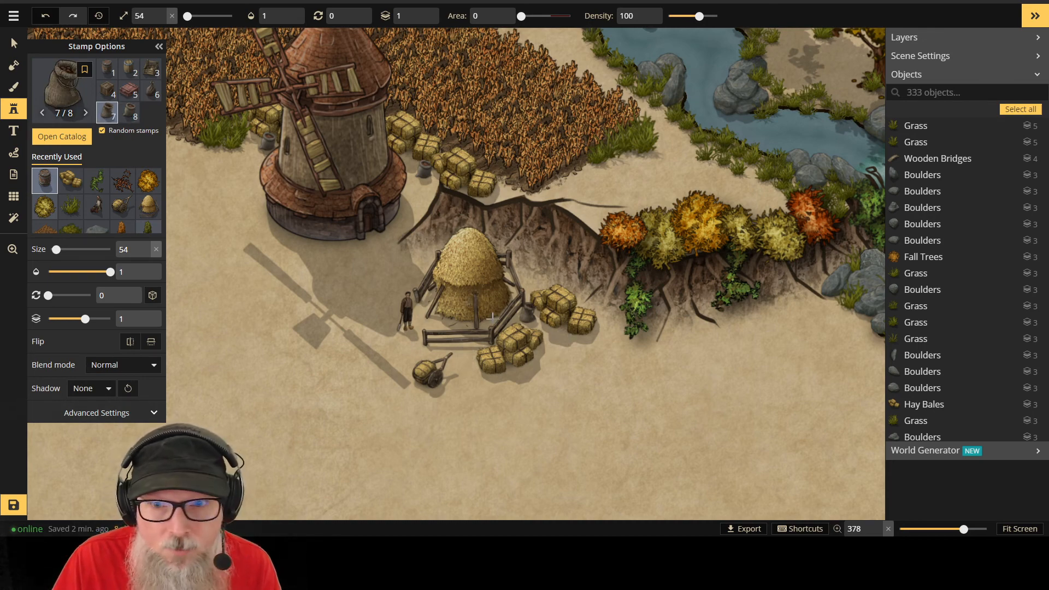
pyautogui.click(561, 336)
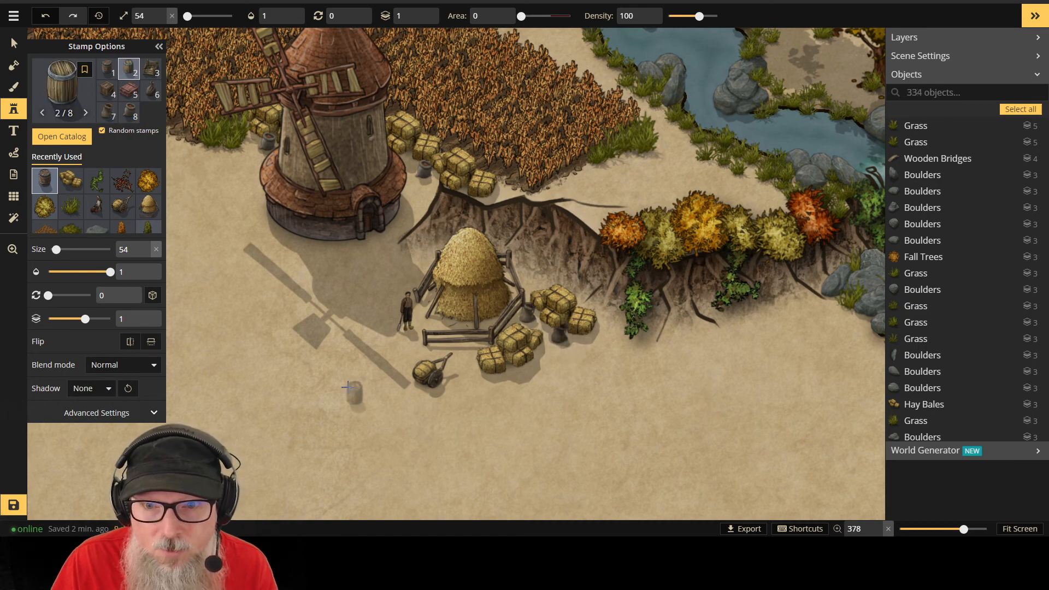
# Step: Raise the sack in front of the hay bales right of the fence to layer 3
pyautogui.click(15, 43)
pyautogui.click(554, 339)
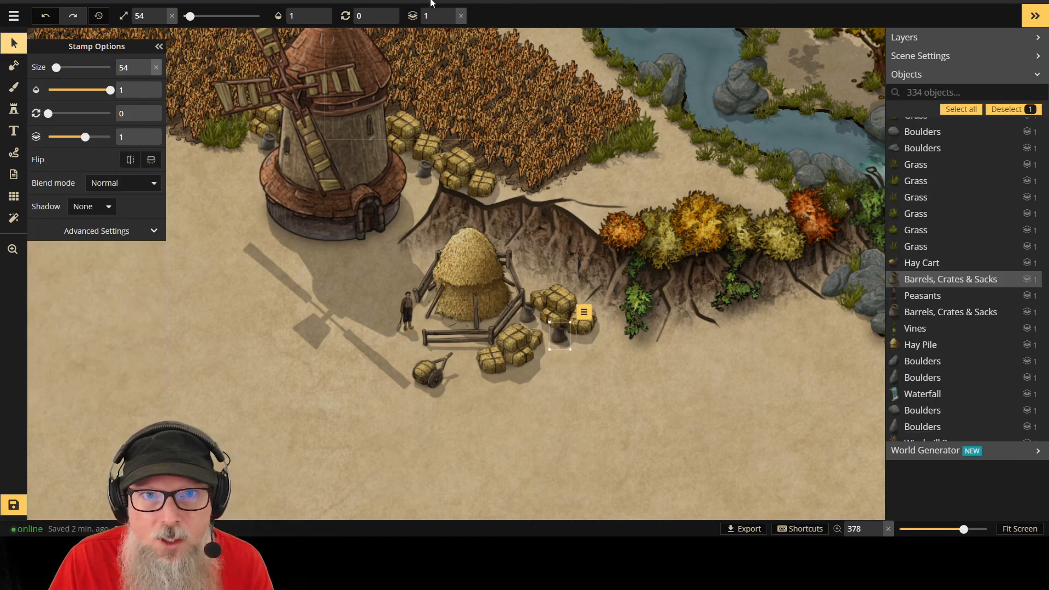
pyautogui.click(451, 14)
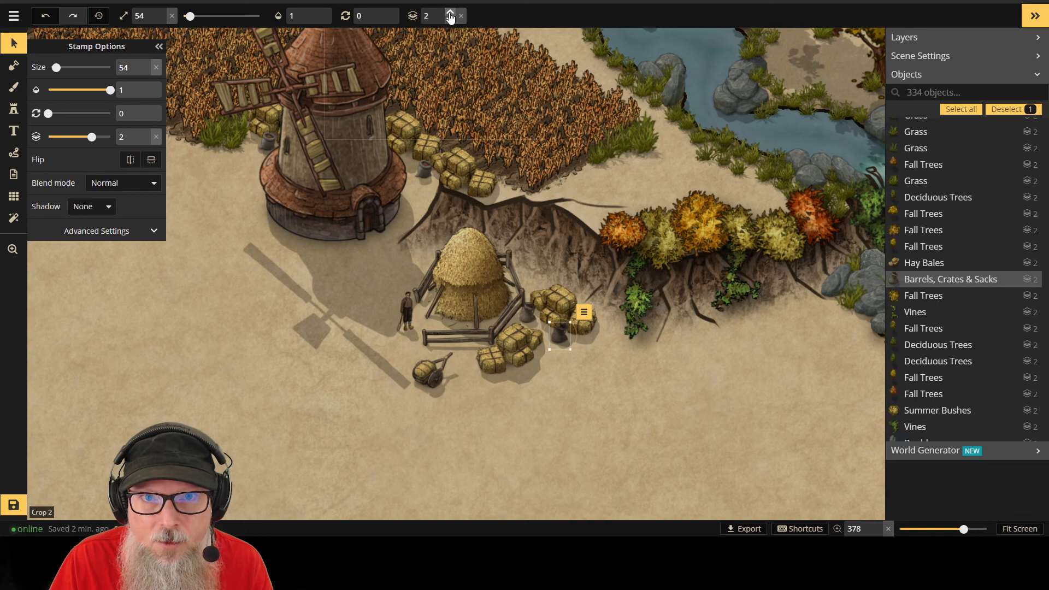
pyautogui.click(451, 14)
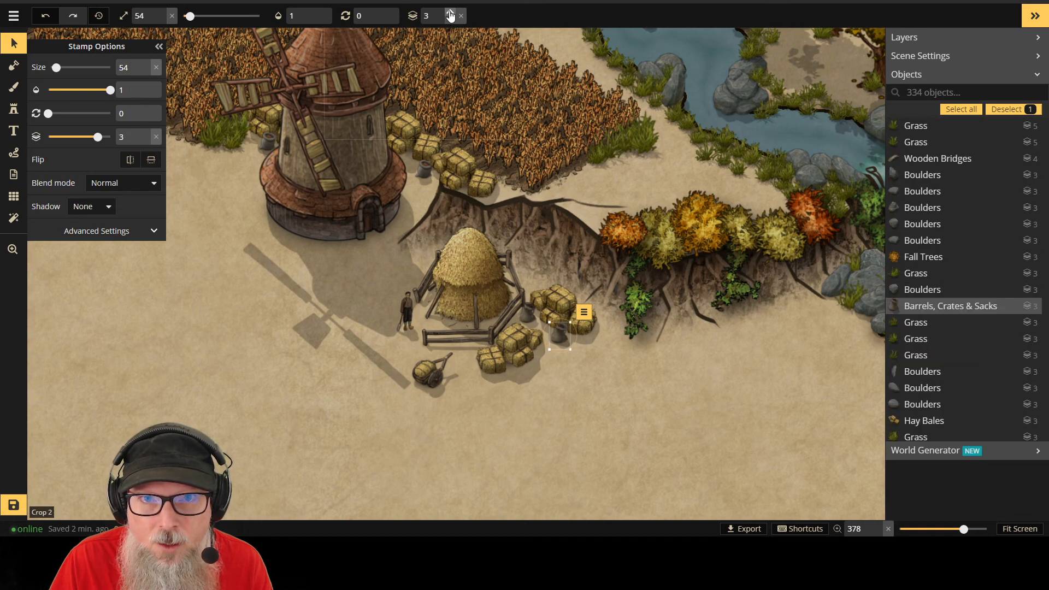
# Step: Set the hay bales right of the fence to layer 1 and the sack between them and the fence to layer 2
pyautogui.click(558, 296)
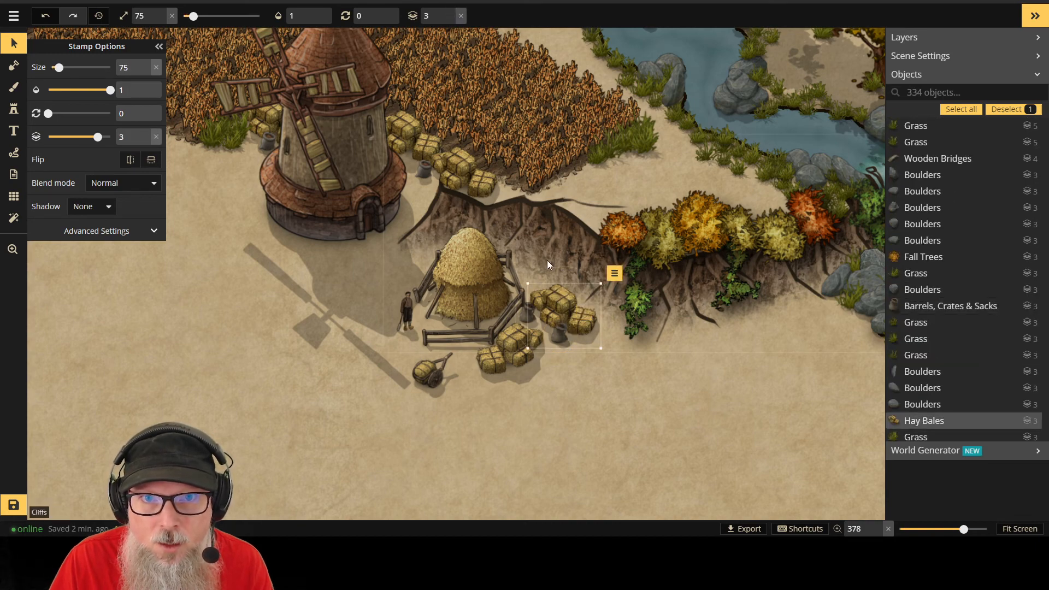
pyautogui.click(453, 20)
pyautogui.click(452, 20)
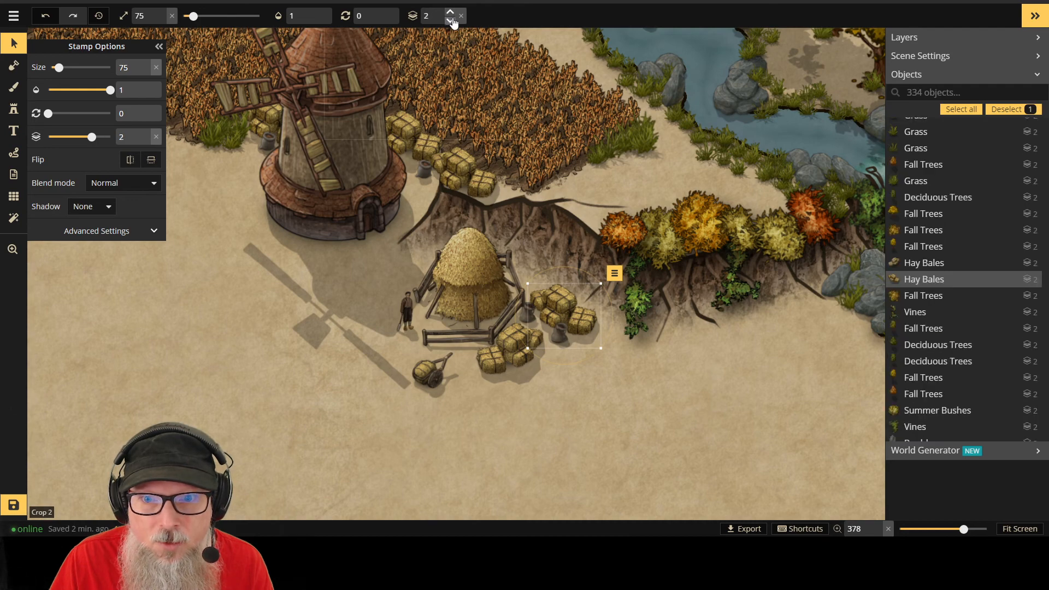
pyautogui.click(522, 319)
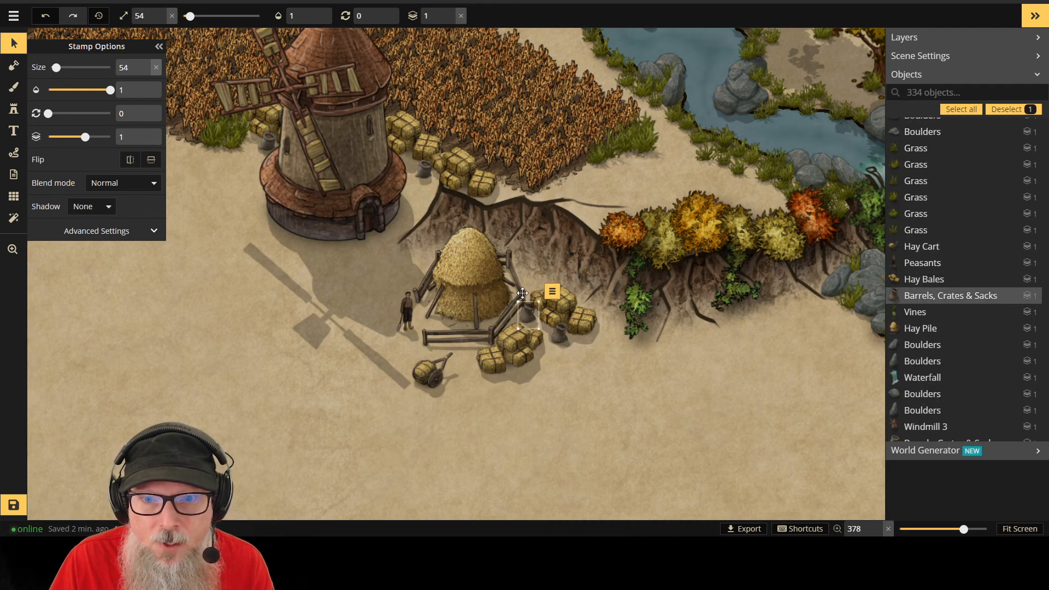
pyautogui.click(450, 14)
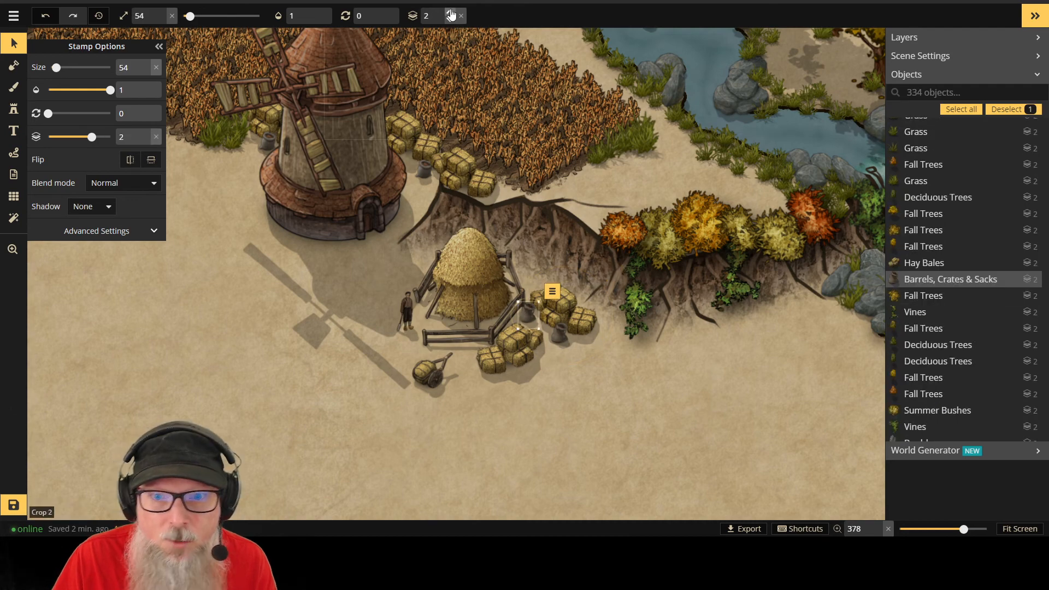
# Step: Try layer 3 for the sack beside the hay bales right of the windmill and set it back to layer 1
pyautogui.click(426, 169)
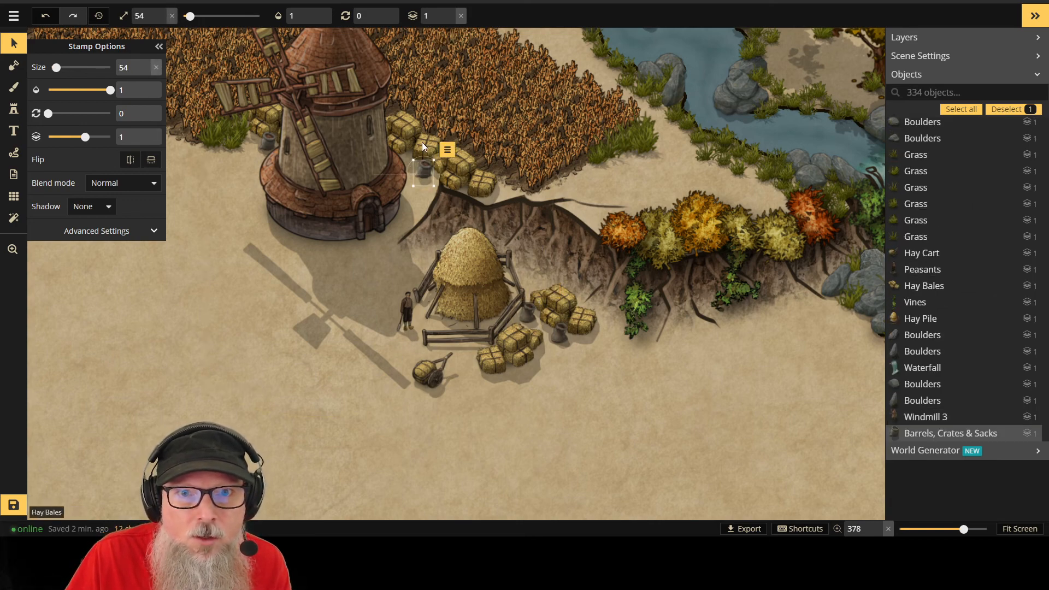
pyautogui.click(450, 14)
pyautogui.click(451, 14)
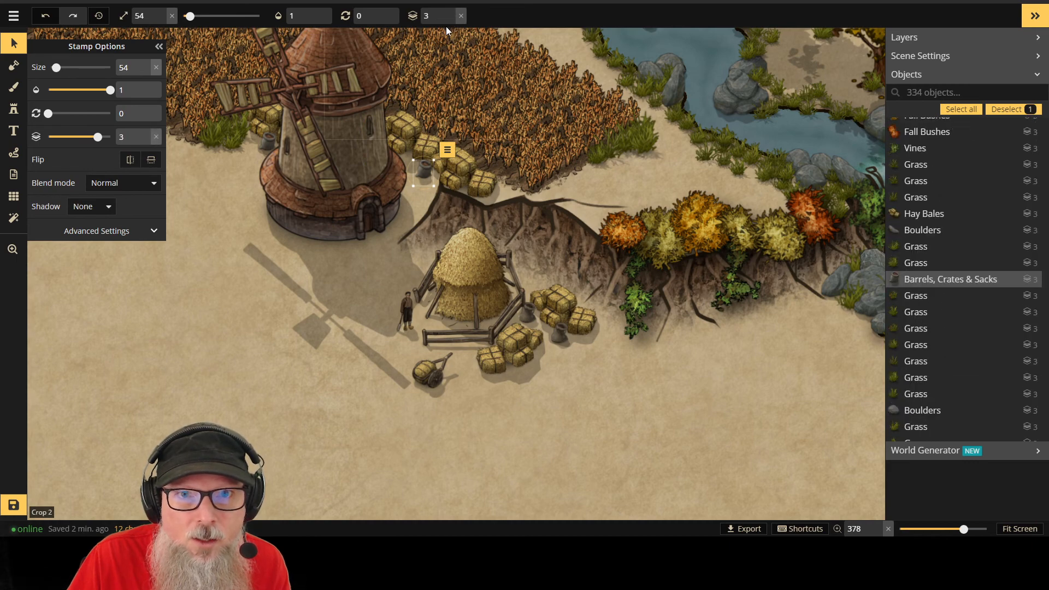
pyautogui.click(450, 20)
pyautogui.click(450, 21)
pyautogui.click(268, 137)
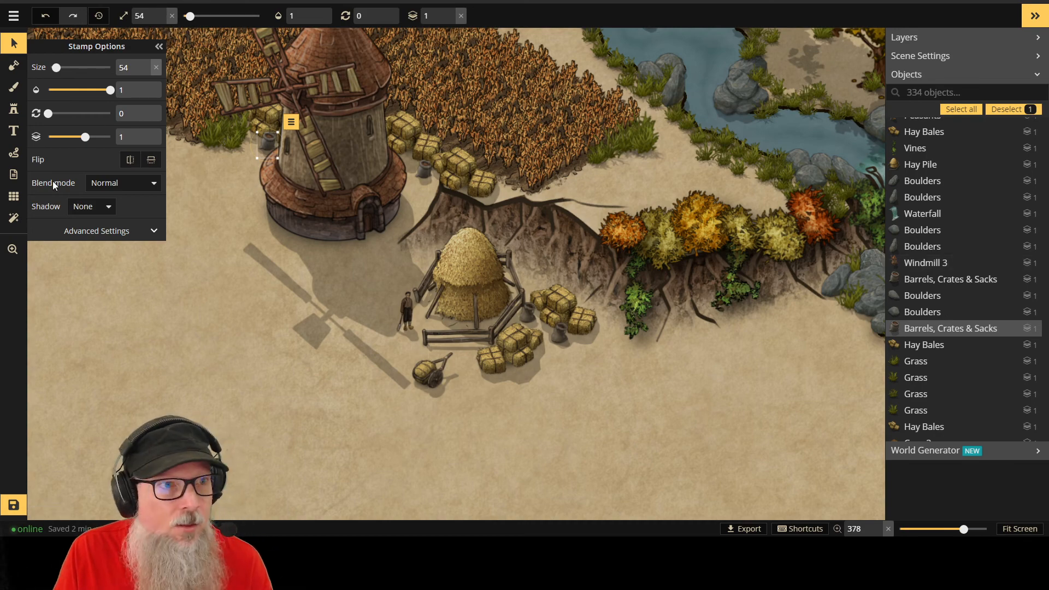
# Step: Stamp another size 54 filled sack, variant 8, on layer 1 between the windmill and the sack to its right
pyautogui.click(14, 130)
pyautogui.click(13, 109)
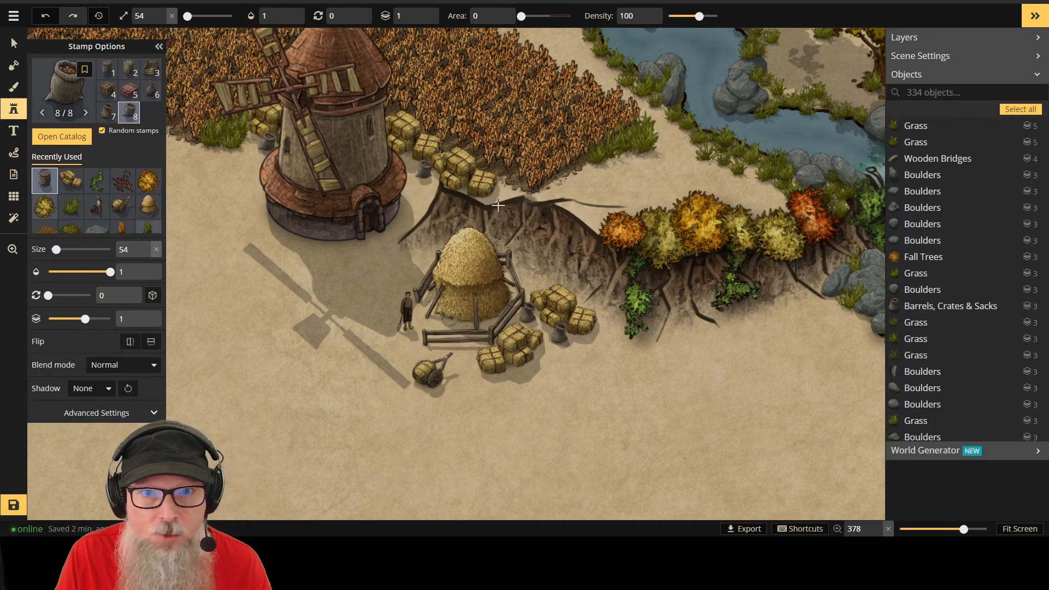
pyautogui.click(407, 163)
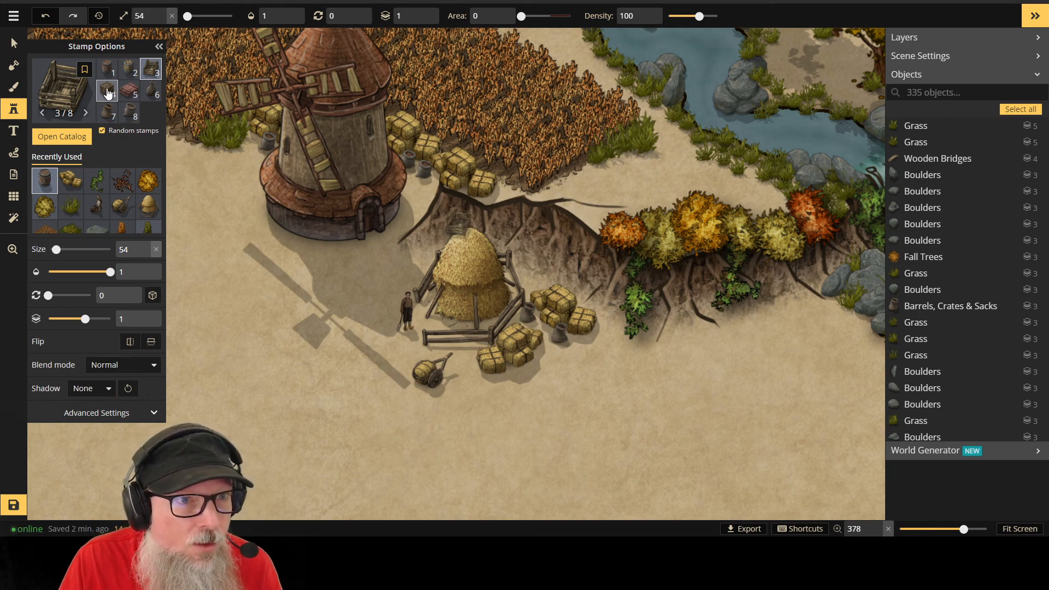
# Step: Stamp a size 54 crate, variant 4, between the hay cart and the front hay bales, and turn off random stamps with variant 4 chosen
pyautogui.click(107, 90)
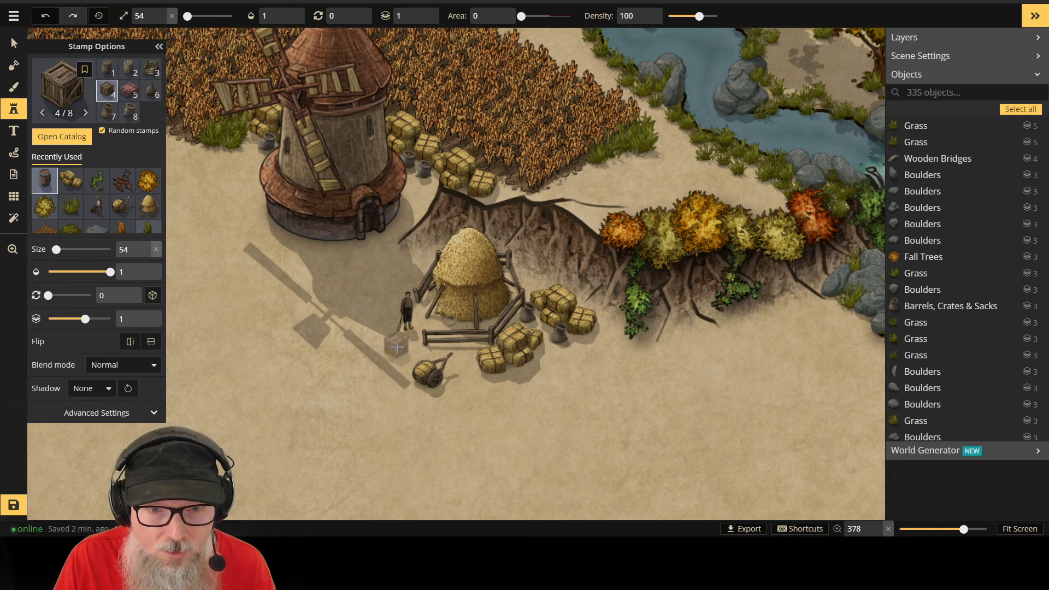
pyautogui.click(463, 360)
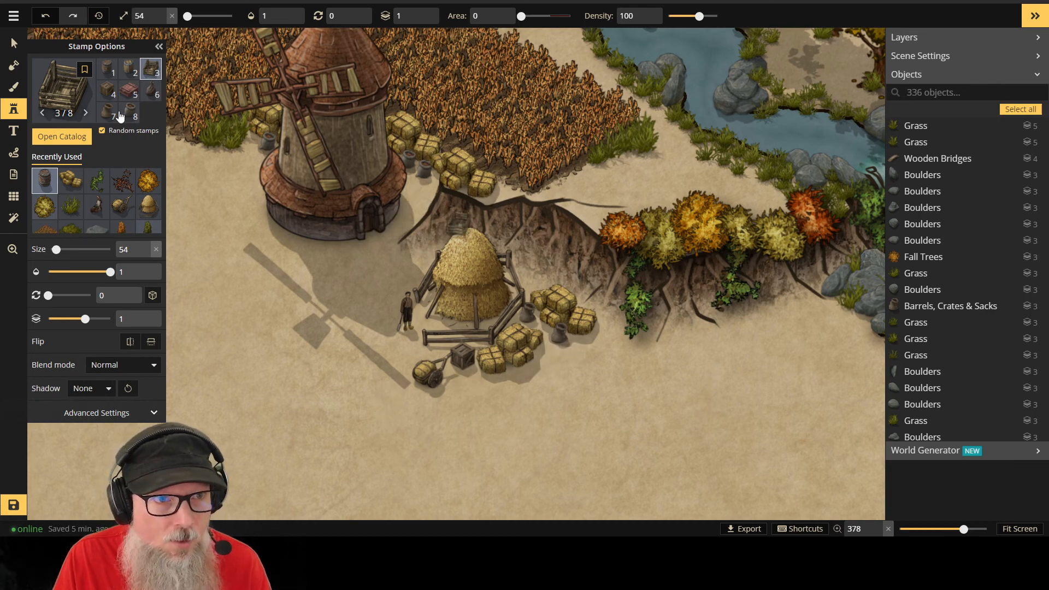
pyautogui.click(109, 89)
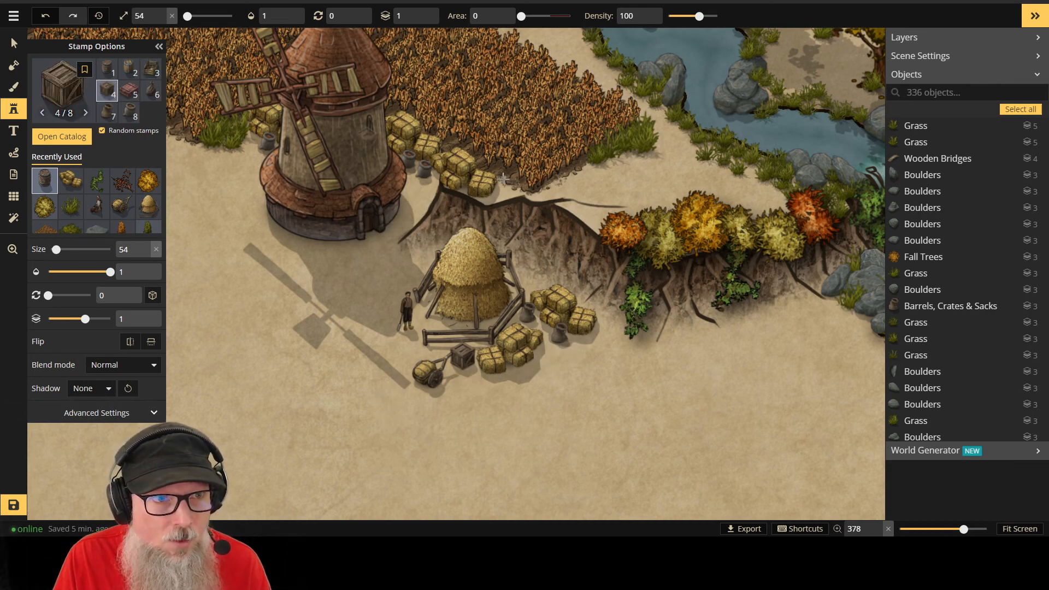
pyautogui.click(102, 132)
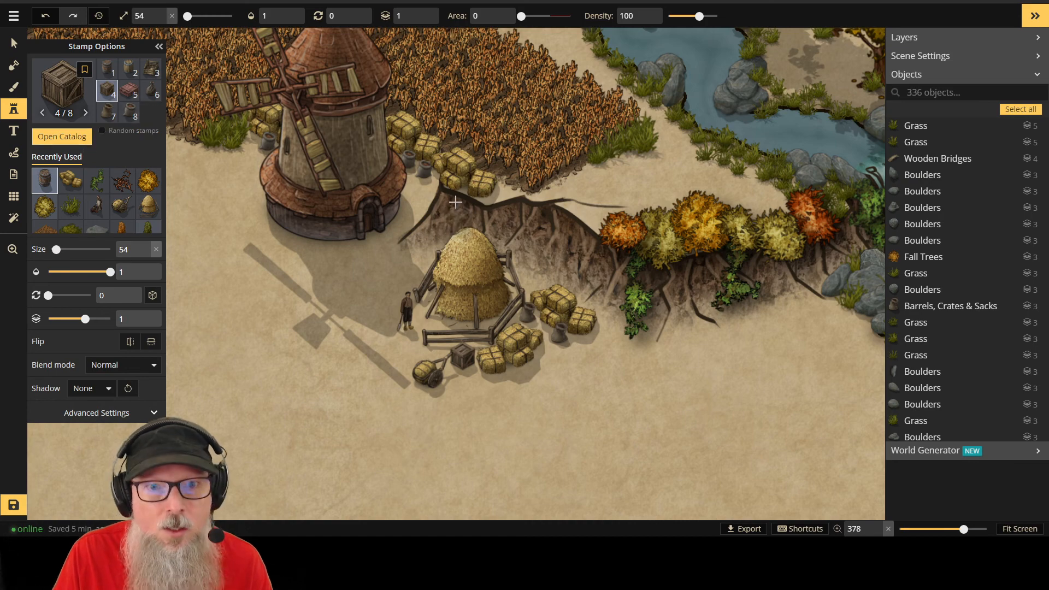
# Step: Stamp four size 54 crates, variant 4, on layer 1: one on each side of the windmill and two at its front-left base
pyautogui.click(421, 197)
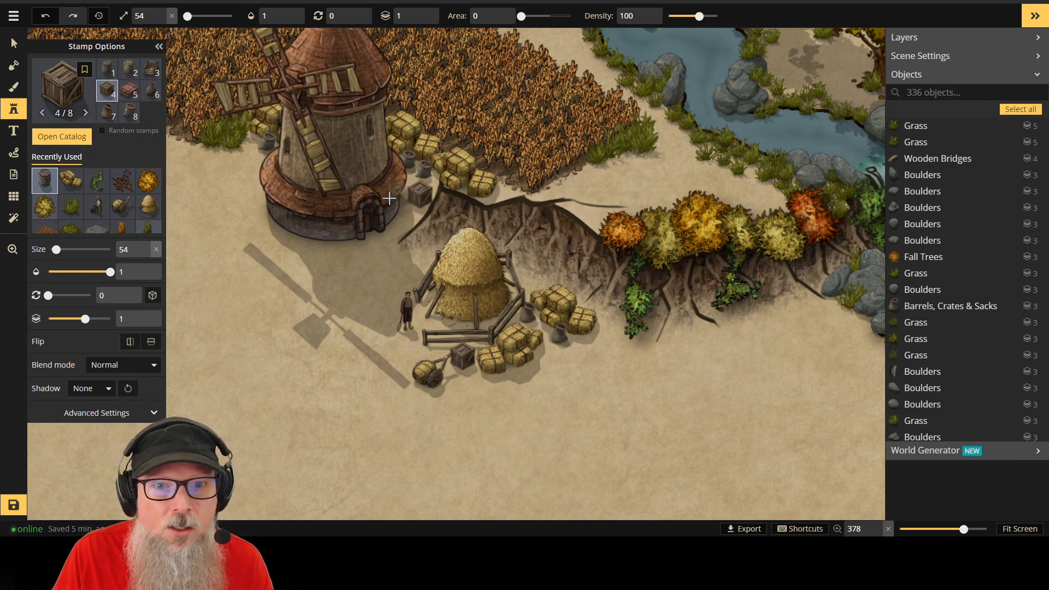
pyautogui.click(246, 156)
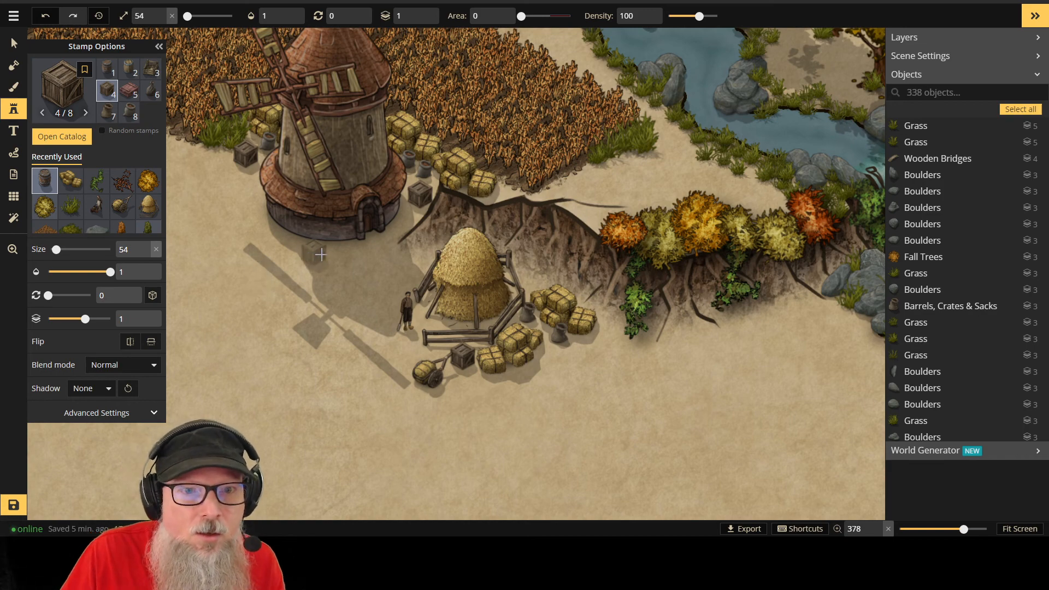
pyautogui.click(326, 255)
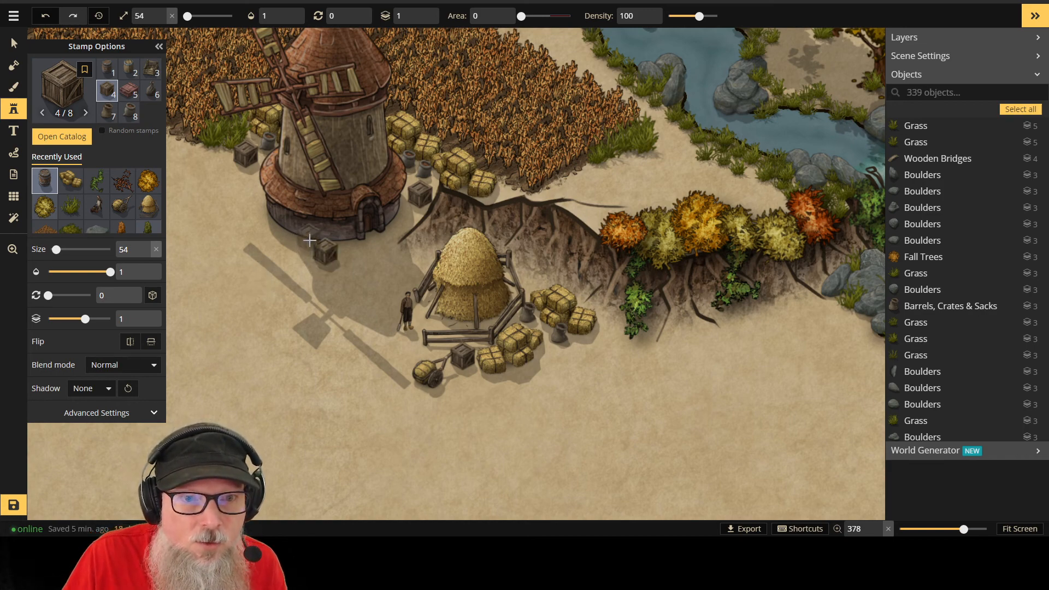
pyautogui.click(309, 236)
pyautogui.click(308, 256)
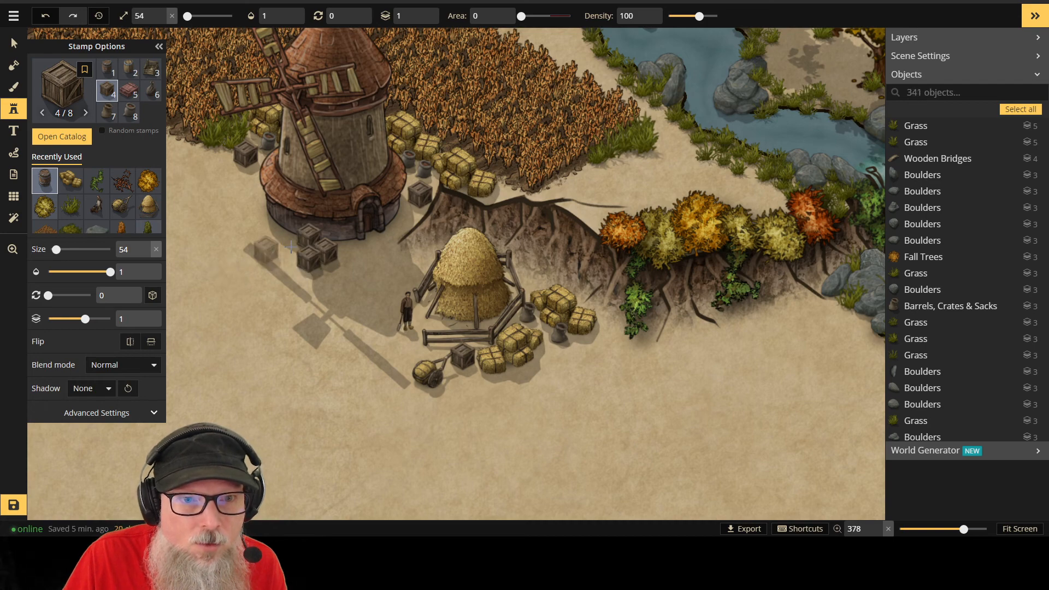
pyautogui.hotkey('ctrl', 'z')
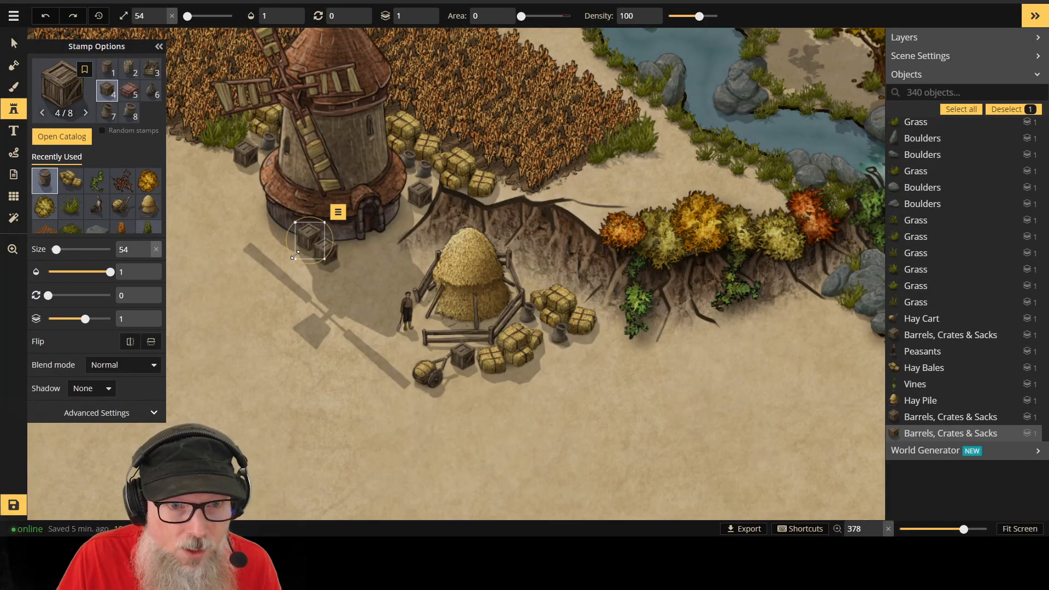
pyautogui.click(280, 271)
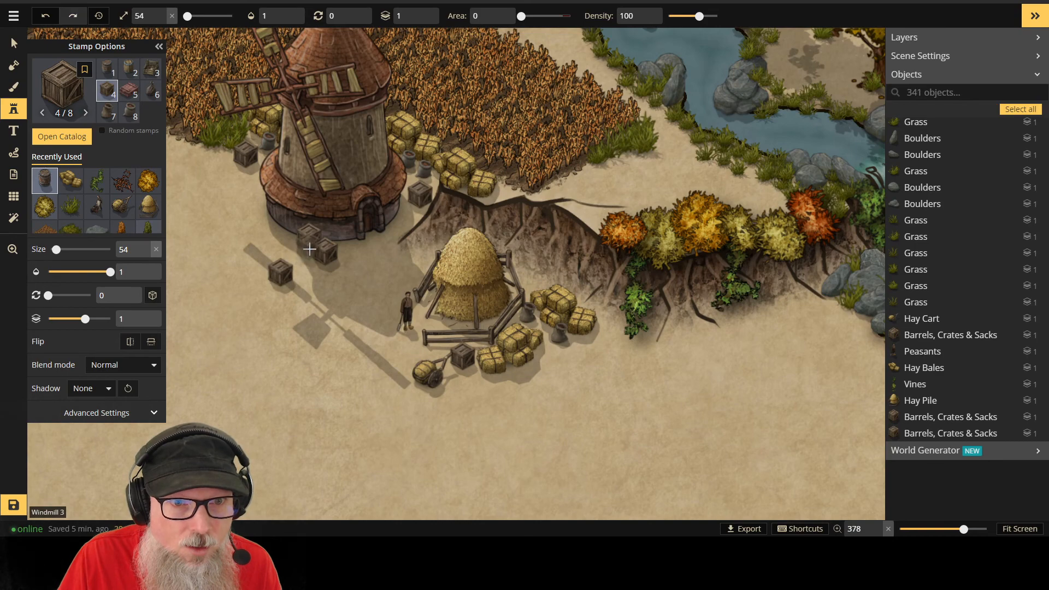
pyautogui.click(285, 313)
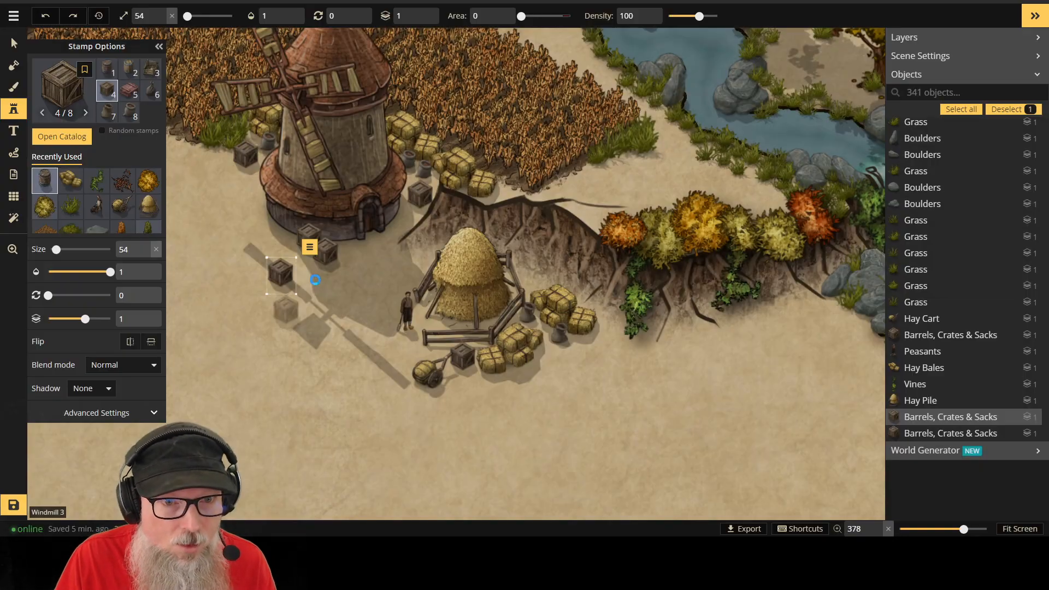
pyautogui.hotkey('ctrl', 'z')
pyautogui.hotkey('ctrl', 'z')
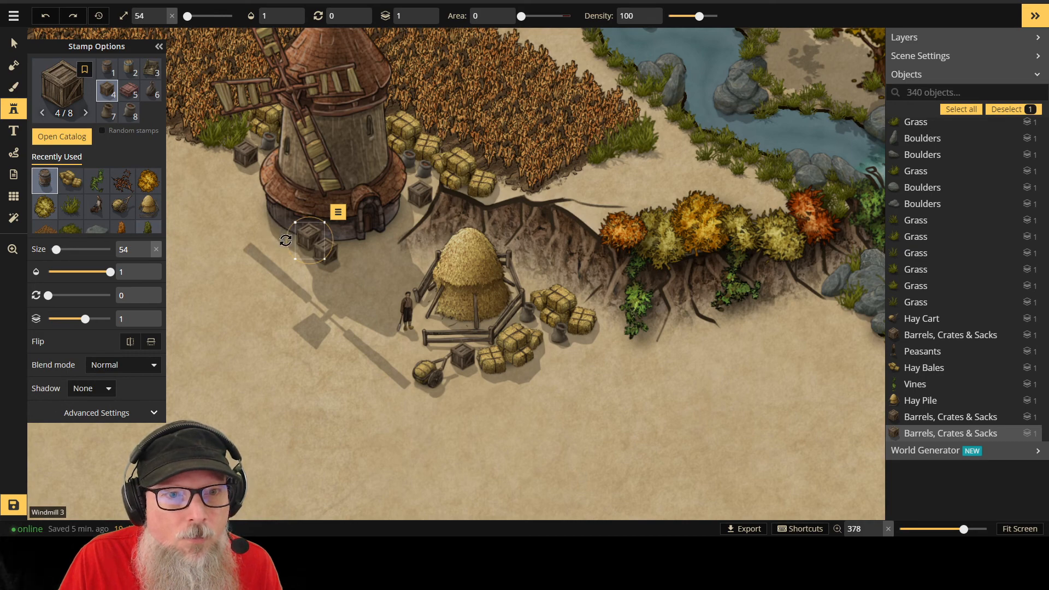
# Step: Stamp a third crate left of the pair at the windmill's base, and nudge the middle crate left and slightly down
pyautogui.click(281, 239)
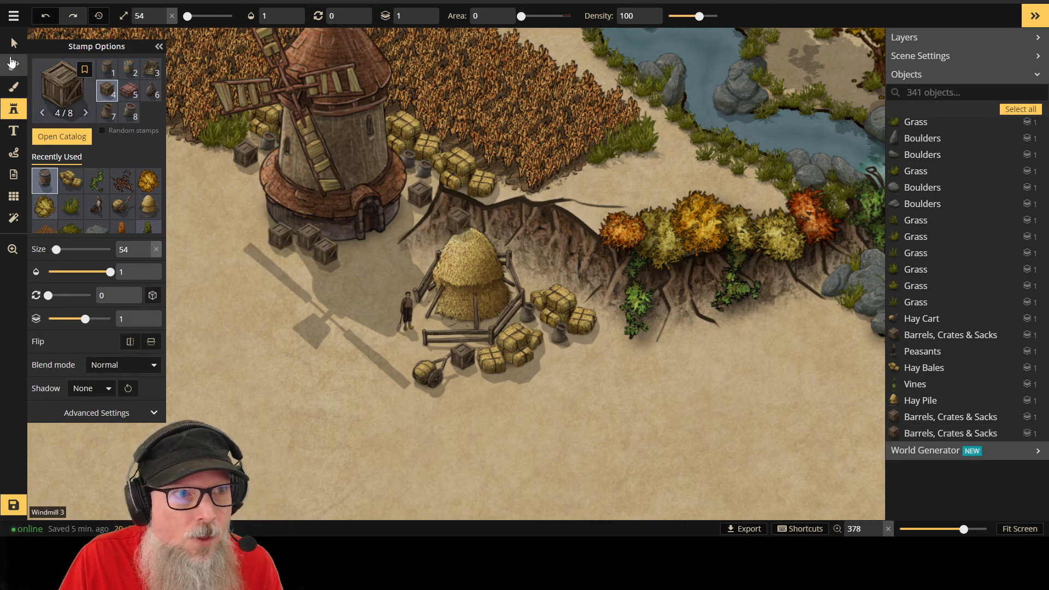
pyautogui.click(14, 65)
pyautogui.click(14, 43)
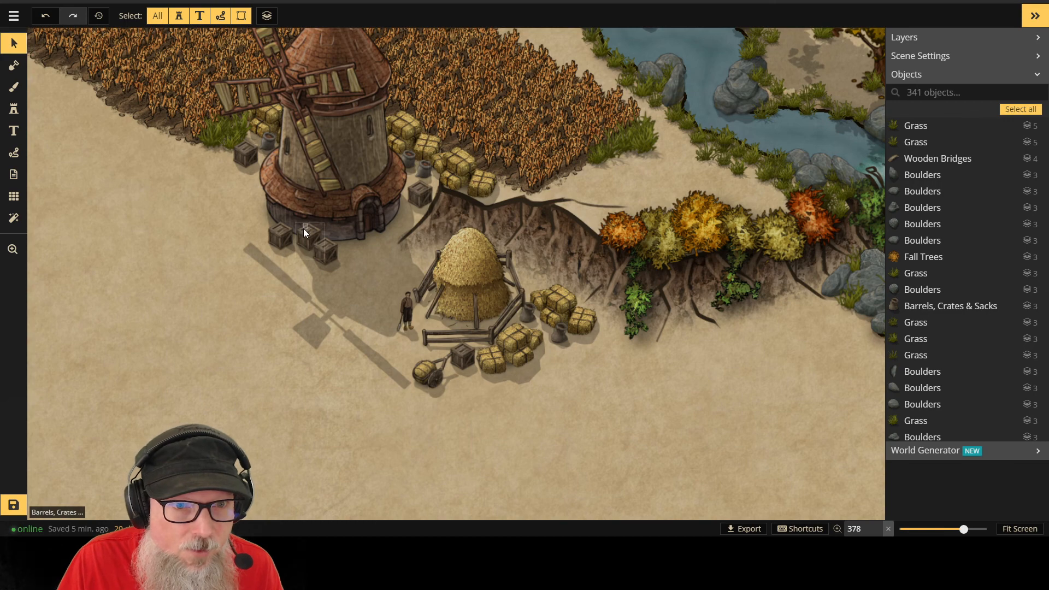
pyautogui.click(304, 230)
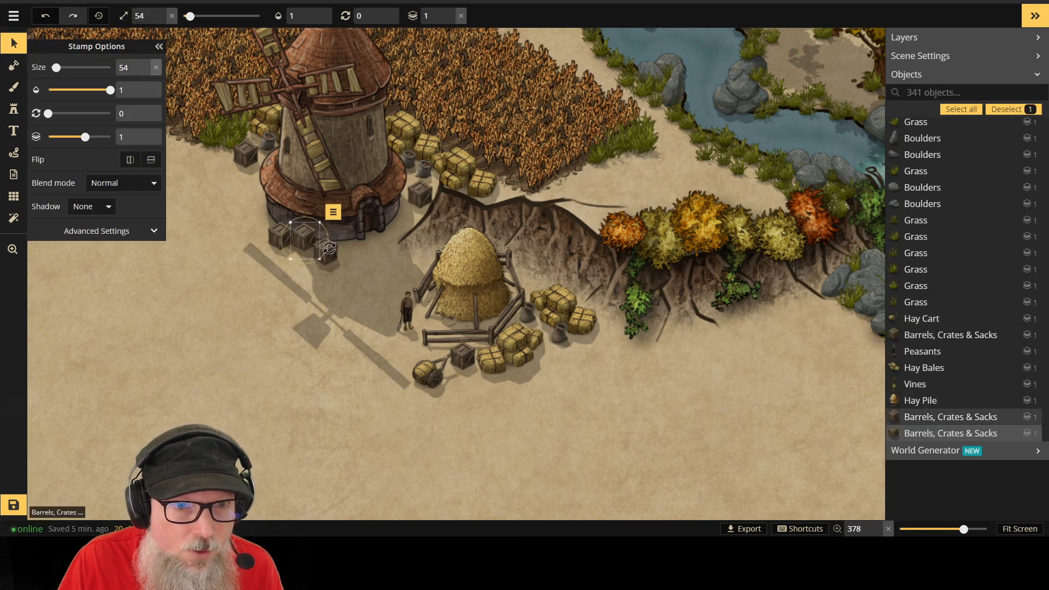
pyautogui.click(290, 287)
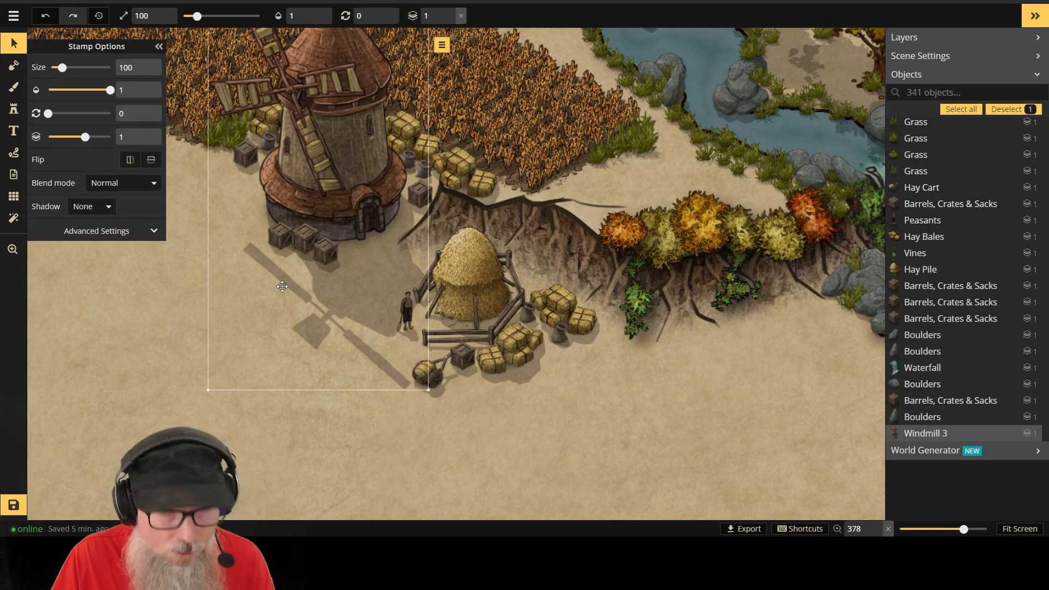
pyautogui.hotkey('ctrl', 'z')
pyautogui.click(255, 301)
pyautogui.click(304, 225)
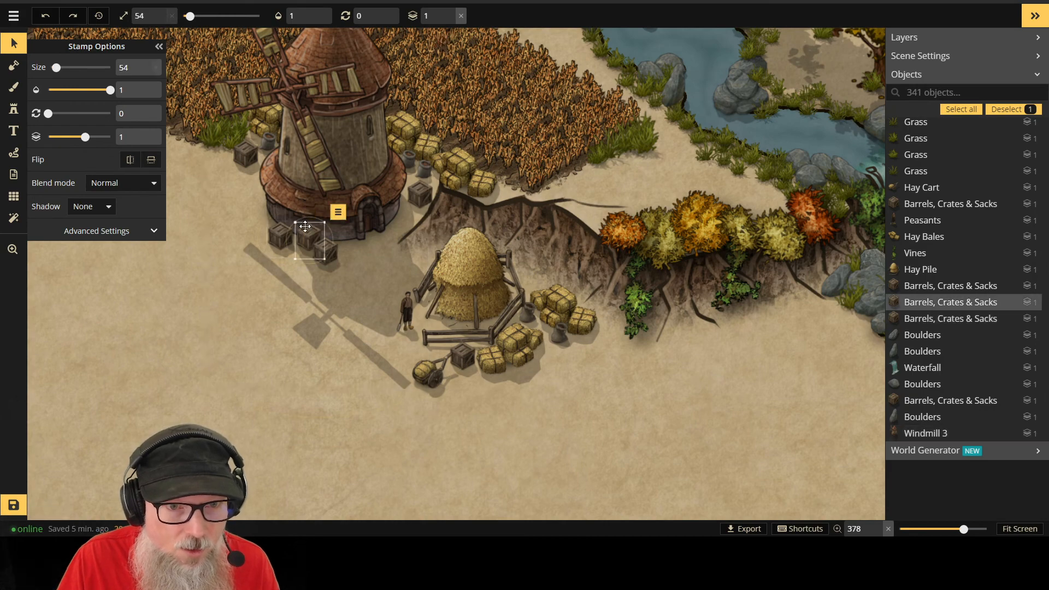
pyautogui.press('Left')
pyautogui.press('Left')
pyautogui.press('Left')
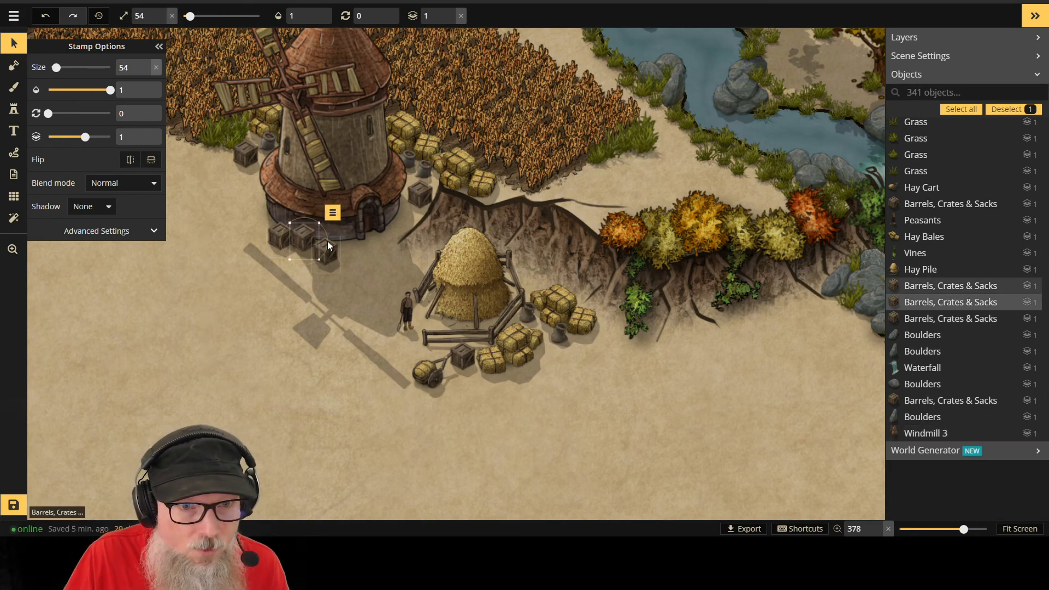
pyautogui.press('Down')
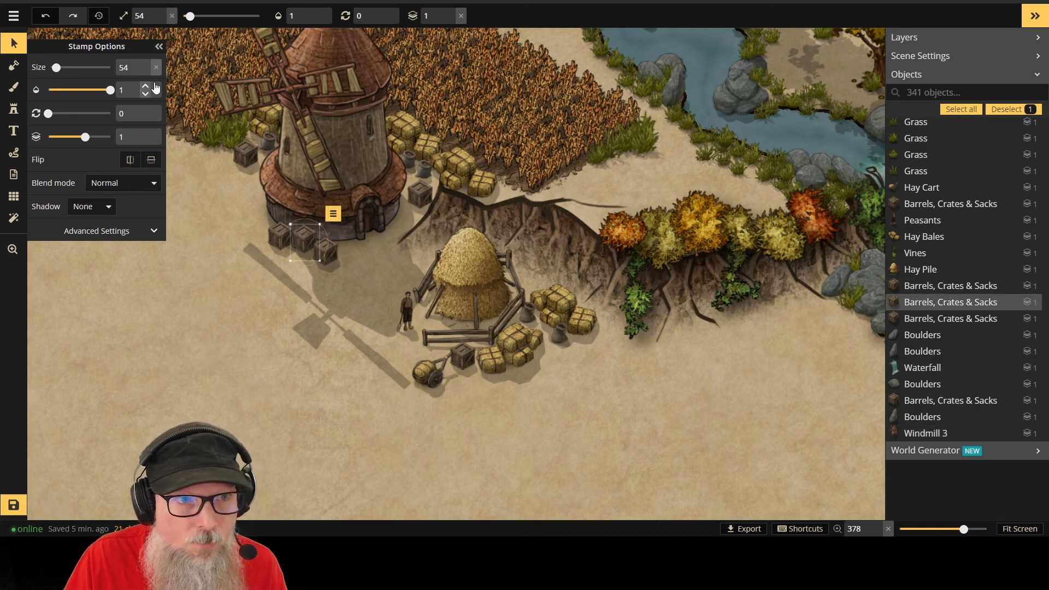
# Step: Nudge the right crate of the row at the windmill's base up and left against the middle crate
pyautogui.click(327, 252)
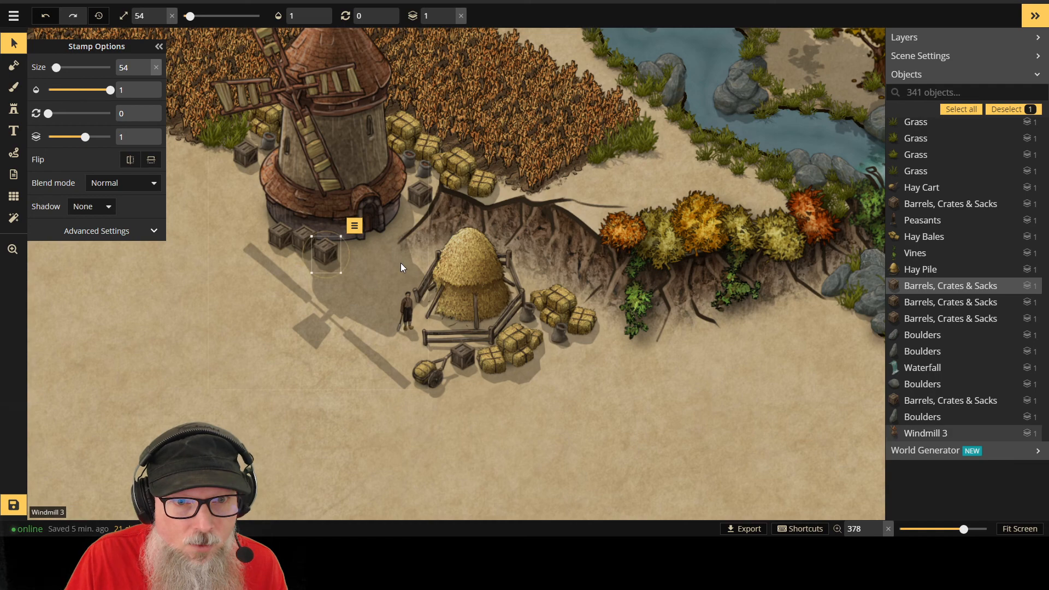
pyautogui.press('Up')
pyautogui.press('Up')
pyautogui.press('Up')
pyautogui.press('Up')
pyautogui.press('Up')
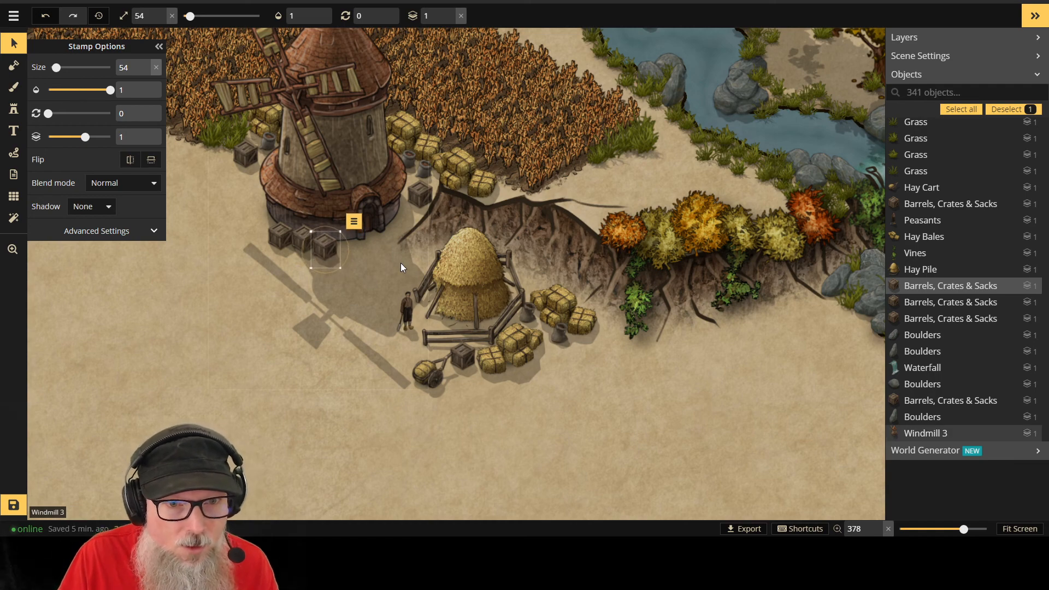
pyautogui.press('Left')
pyautogui.press('Left')
pyautogui.press('Left')
pyautogui.press('Left')
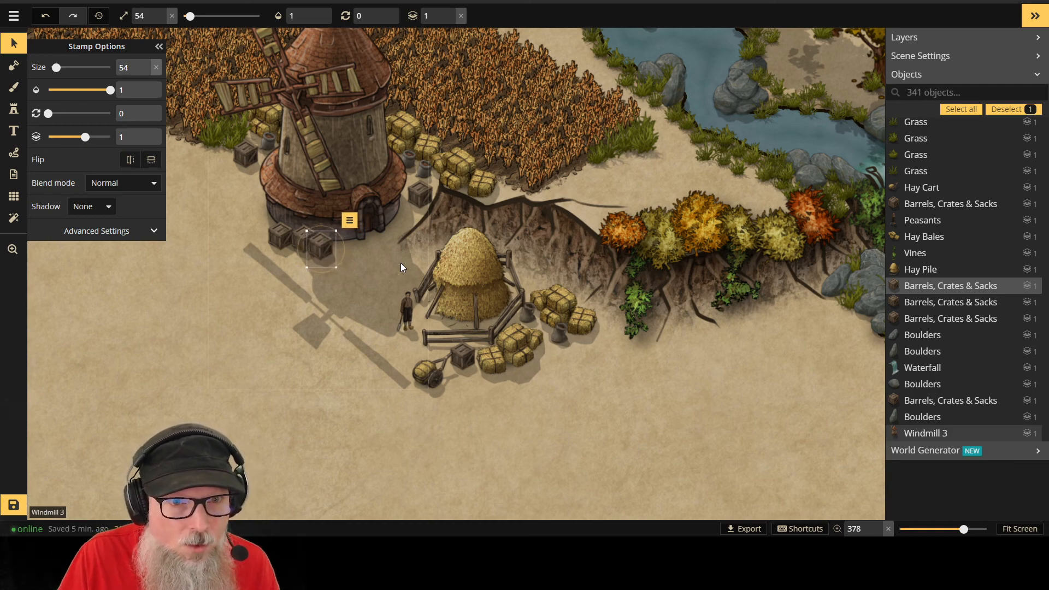
pyautogui.press('Right')
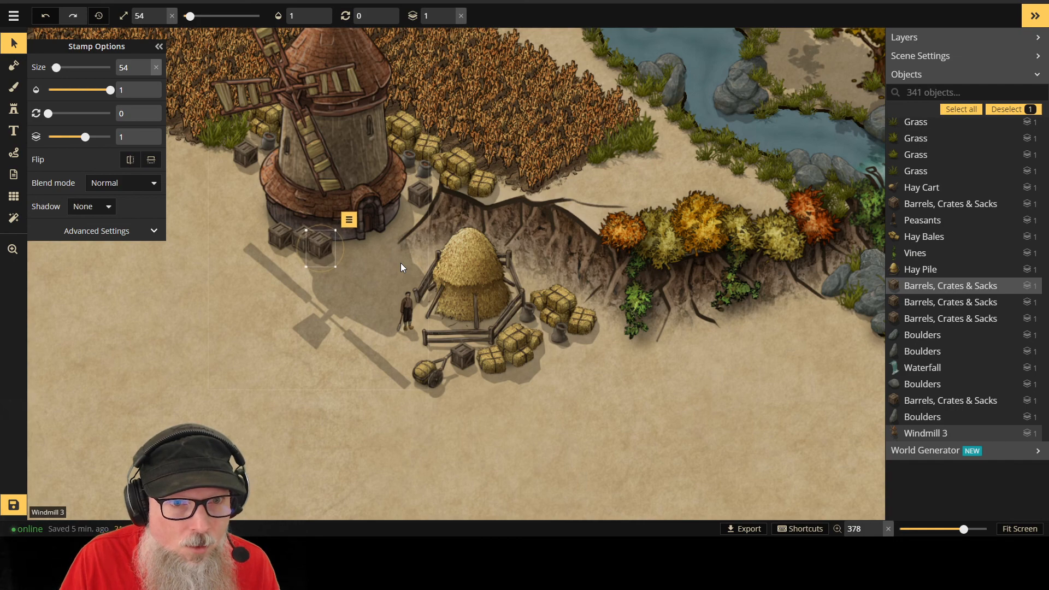
# Step: Nudge the left crate of the row at the windmill's base right, closer to the middle crate
pyautogui.click(278, 234)
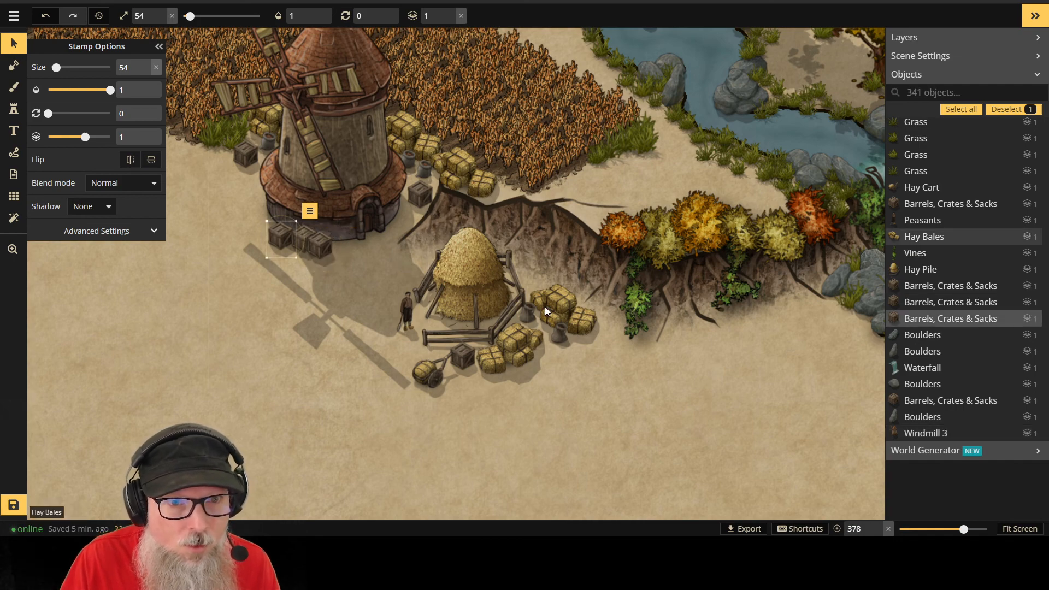
pyautogui.press('Right')
pyautogui.press('Right')
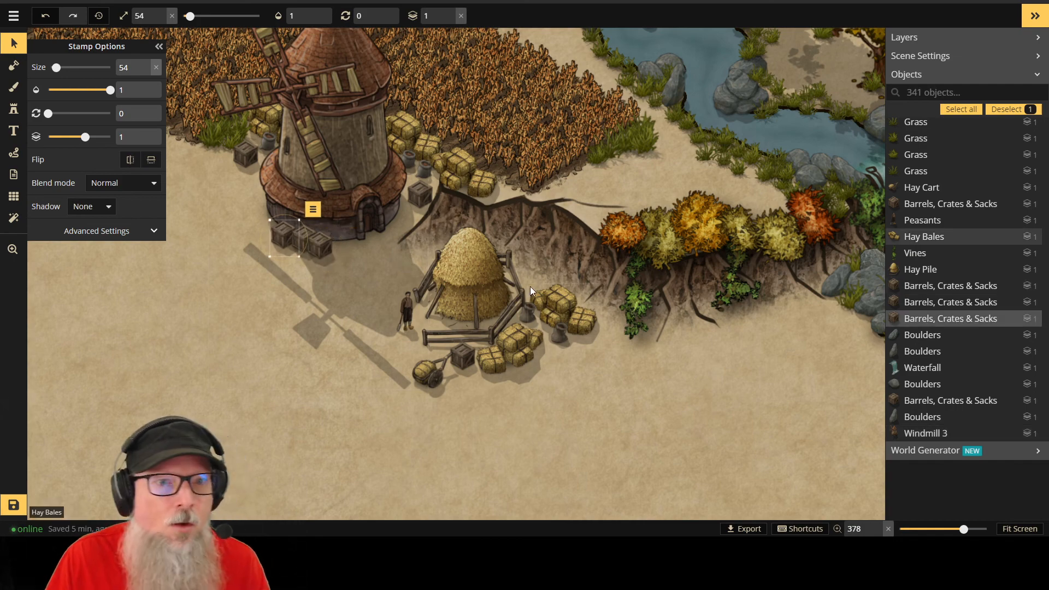
pyautogui.click(298, 266)
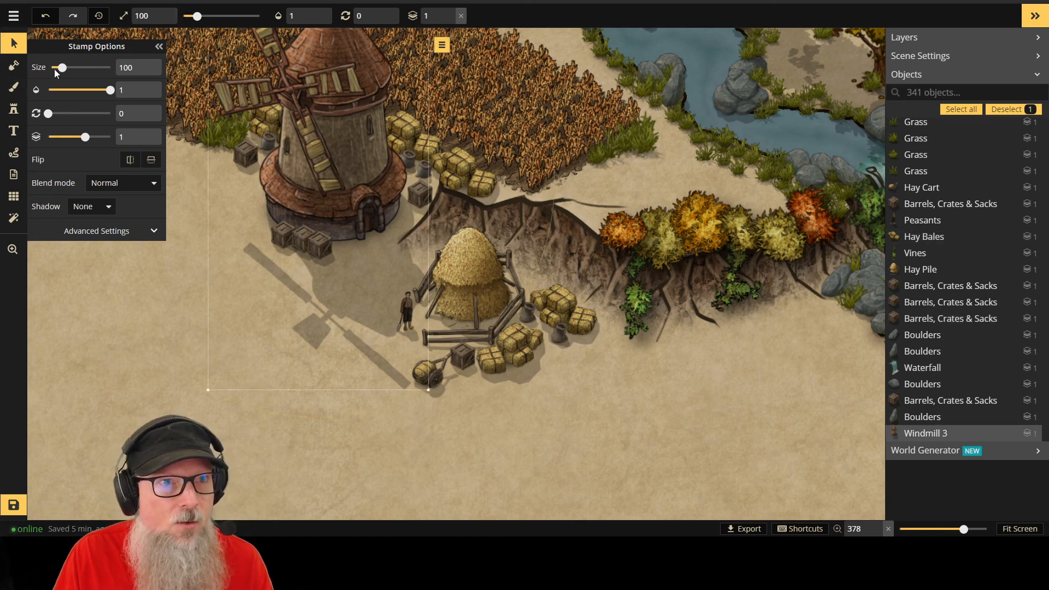
# Step: Stamp a size 57 tied sack, variant 6, on layer 1 just right of the crate row at the windmill's base
pyautogui.click(14, 108)
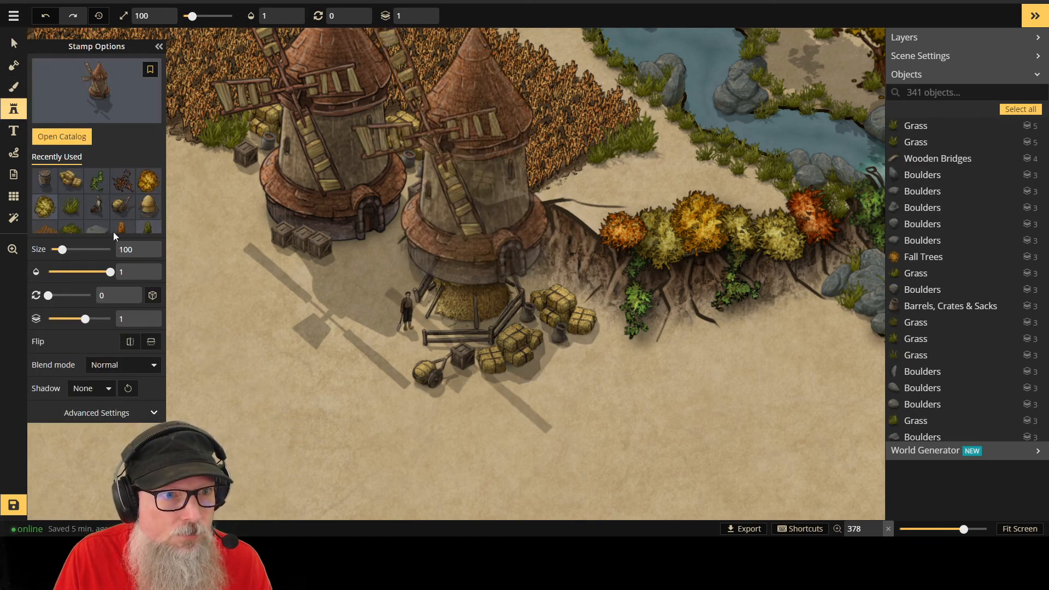
pyautogui.click(44, 181)
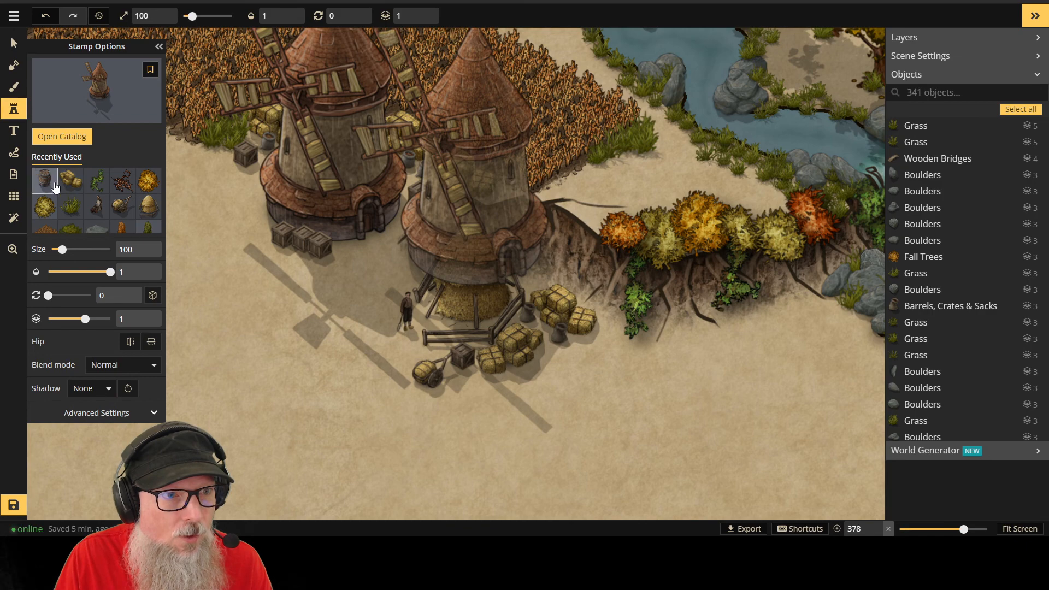
pyautogui.click(151, 94)
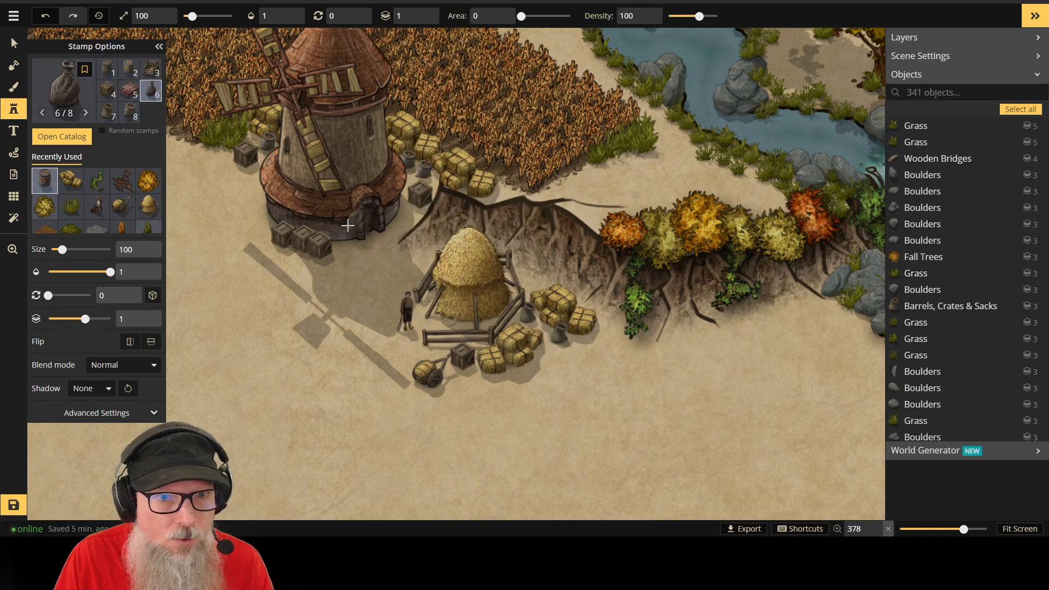
pyautogui.scroll(-1, 384, 325)
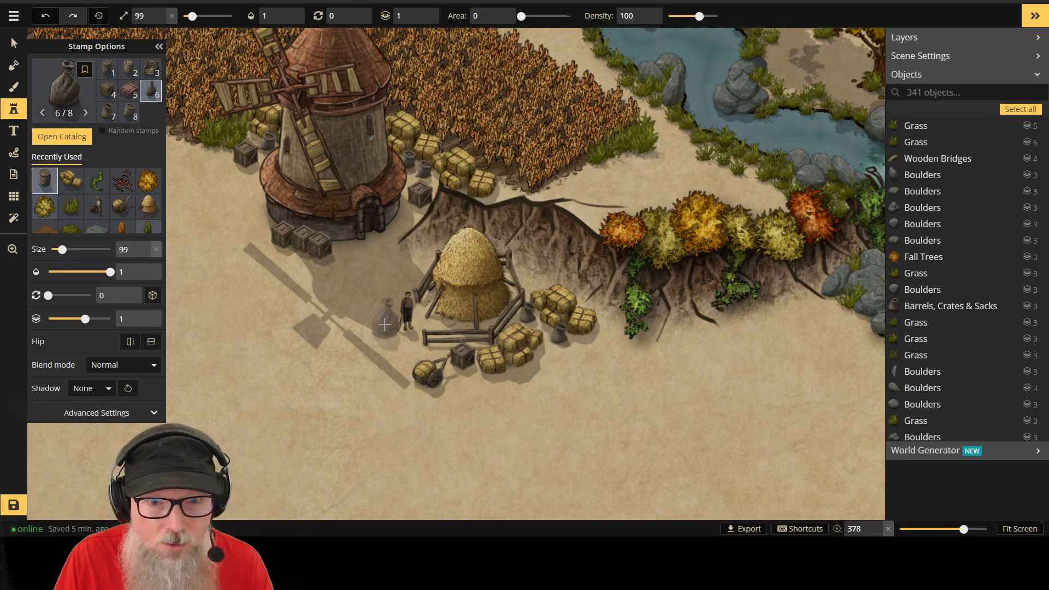
pyautogui.scroll(-8, 389, 332)
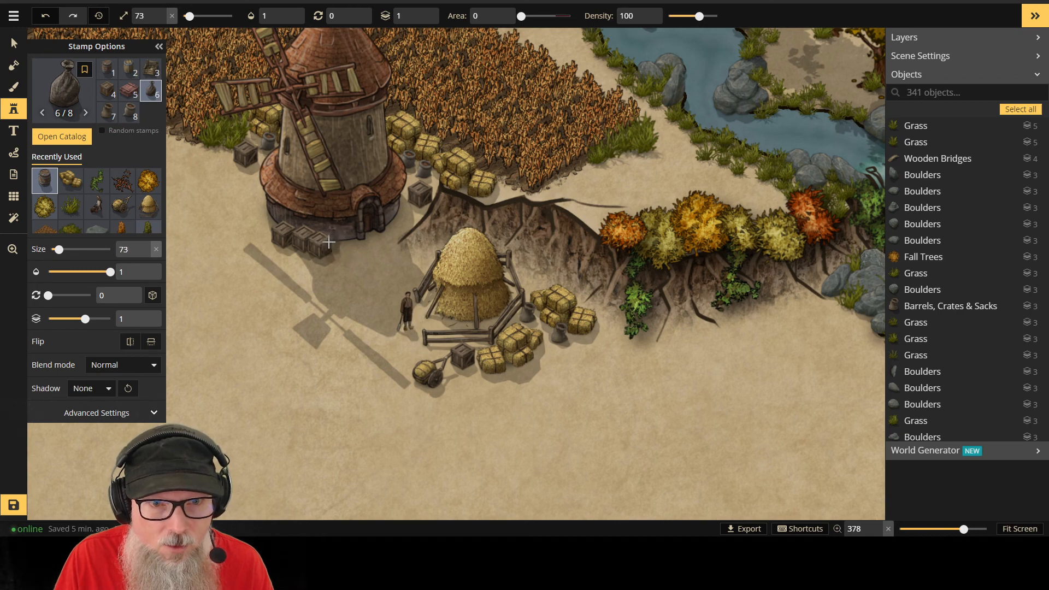
pyautogui.scroll(-4, 329, 242)
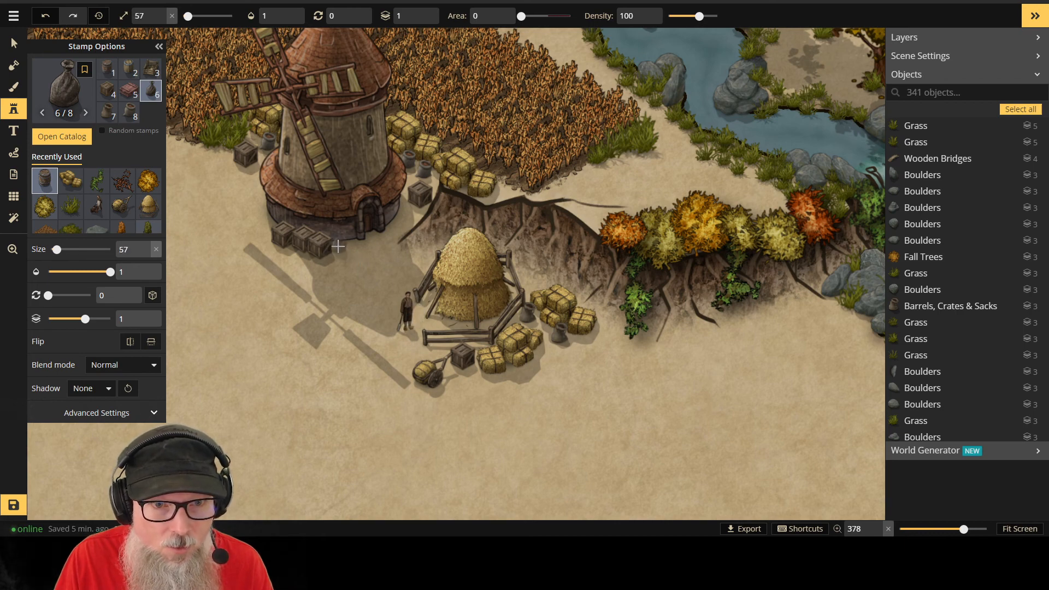
pyautogui.click(334, 247)
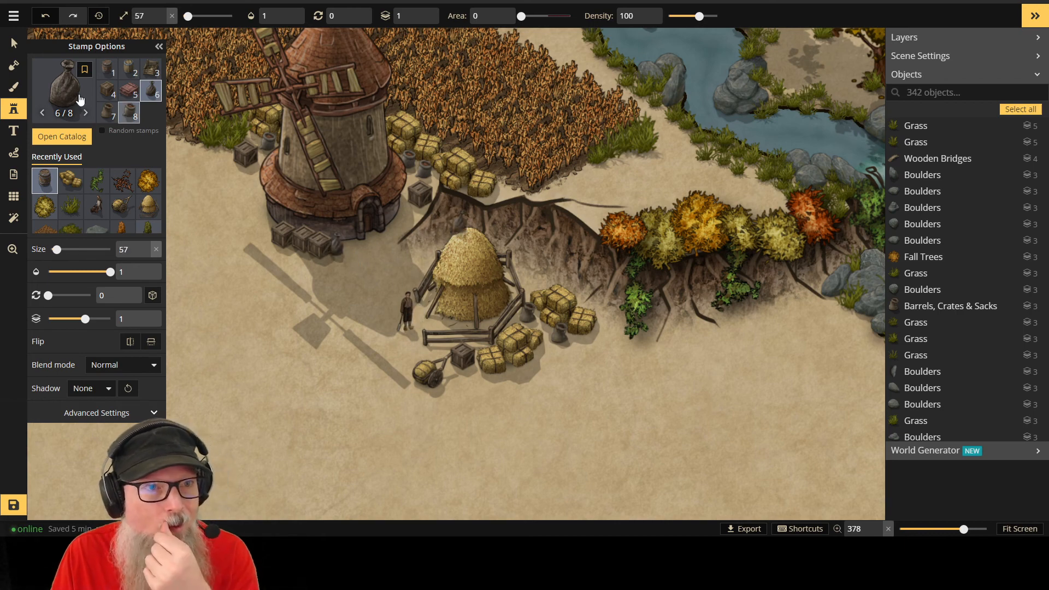
# Step: Keep the tied sack beside the windmill's crate row on layer 1 and set the crate next to it to layer 2
pyautogui.click(22, 47)
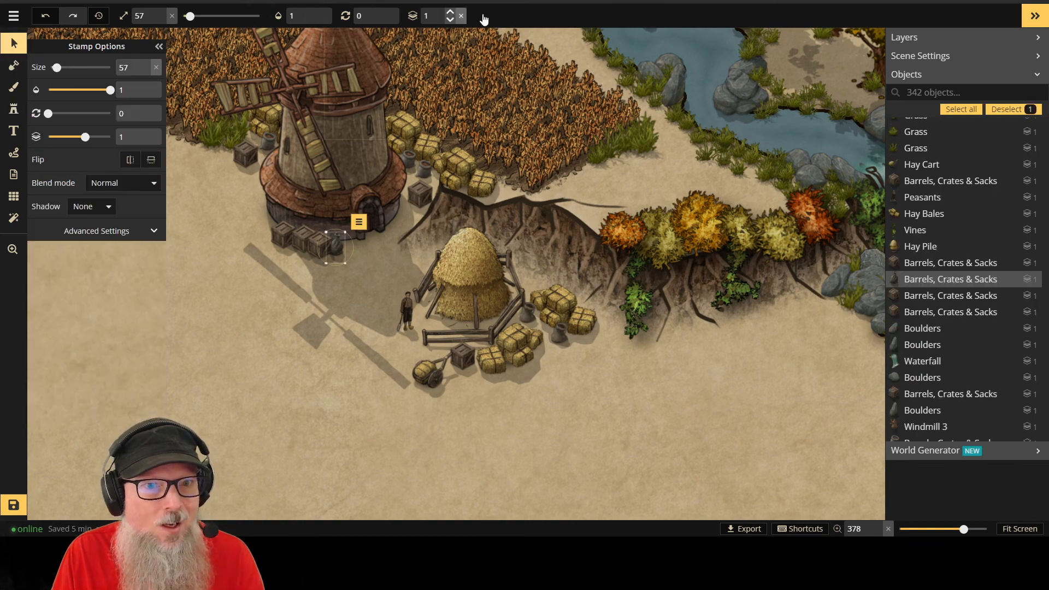
pyautogui.click(451, 20)
pyautogui.click(450, 13)
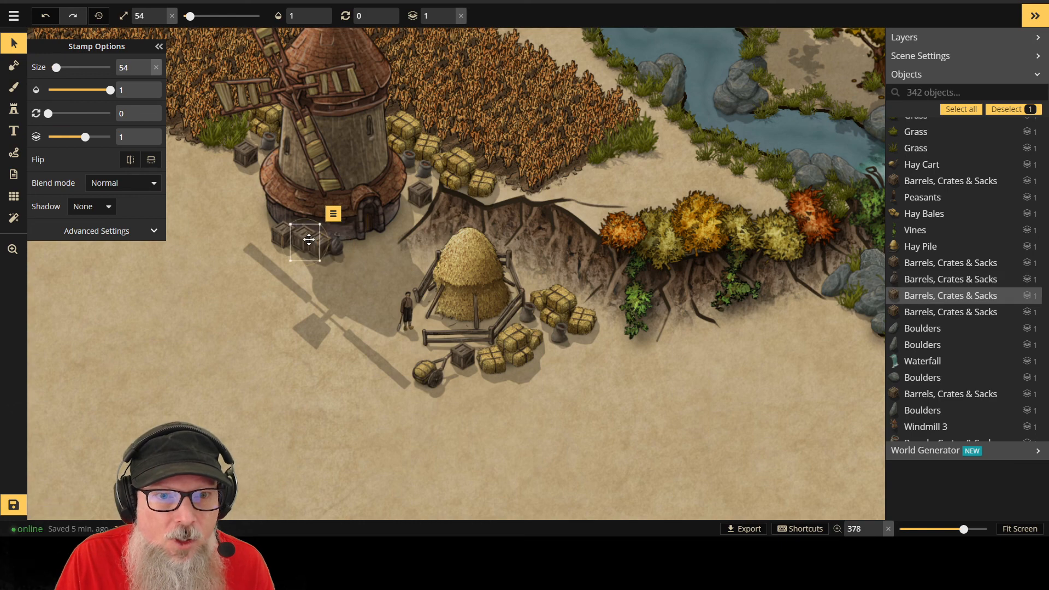
pyautogui.click(192, 294)
pyautogui.click(314, 241)
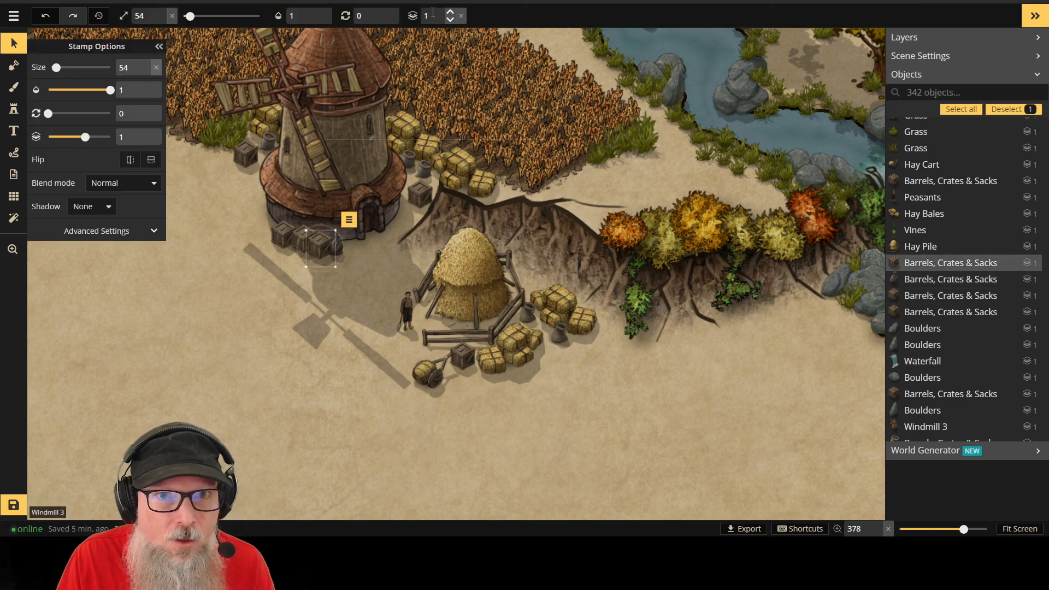
pyautogui.click(451, 14)
pyautogui.click(450, 13)
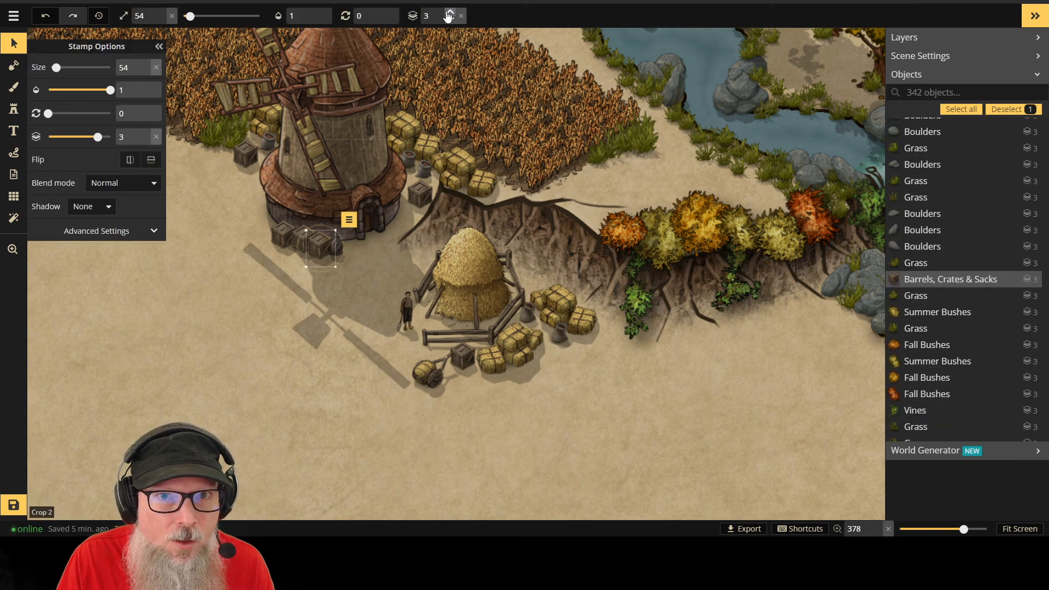
pyautogui.click(450, 13)
pyautogui.click(450, 19)
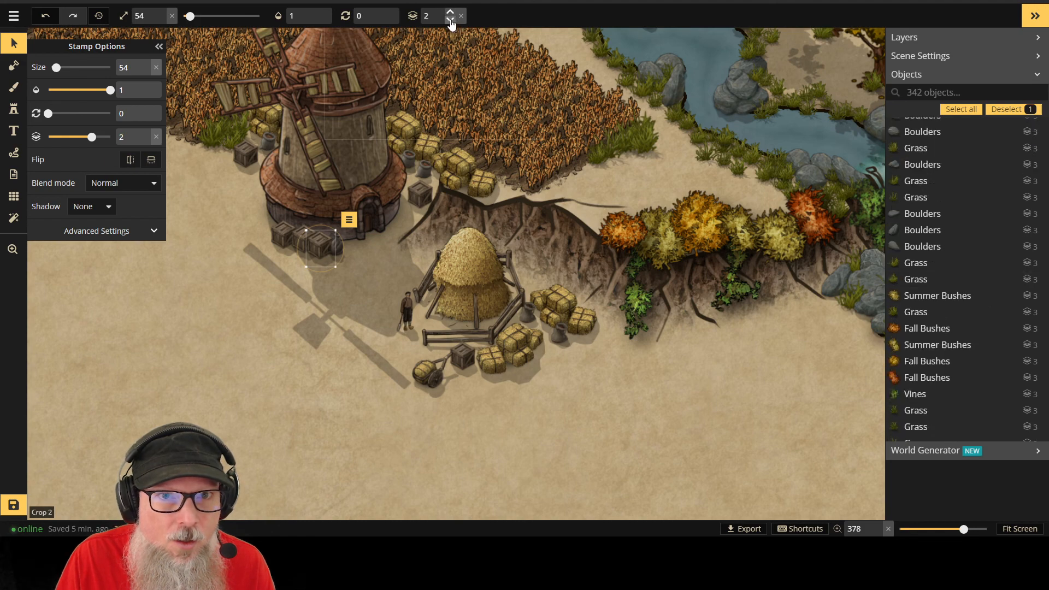
pyautogui.click(450, 19)
pyautogui.click(335, 251)
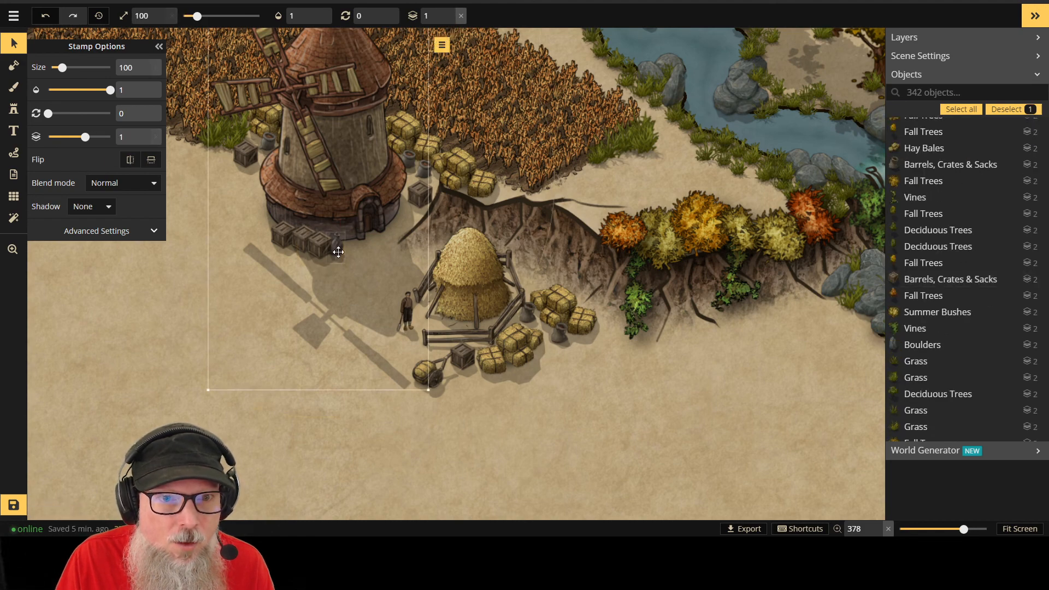
# Step: Nudge the tied sack at the right end of the windmill's crate row slightly up and in against the crates
pyautogui.click(335, 251)
pyautogui.press('Left')
pyautogui.press('Left')
pyautogui.press('Left')
pyautogui.press('Left')
pyautogui.press('Left')
pyautogui.press('Left')
pyautogui.press('Left')
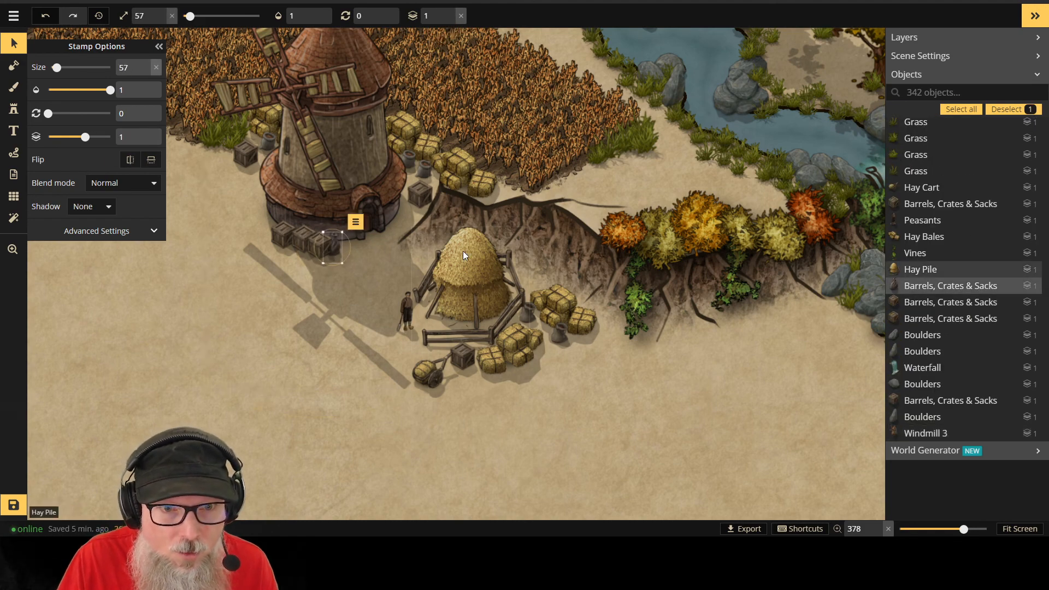
pyautogui.press('Right')
pyautogui.press('Right')
pyautogui.press('Right')
pyautogui.press('Right')
pyautogui.press('Right')
pyautogui.press('Right')
pyautogui.press('Right')
pyautogui.press('Up')
pyautogui.press('Up')
pyautogui.press('Up')
pyautogui.press('Up')
pyautogui.press('Up')
pyautogui.press('Up')
pyautogui.press('Up')
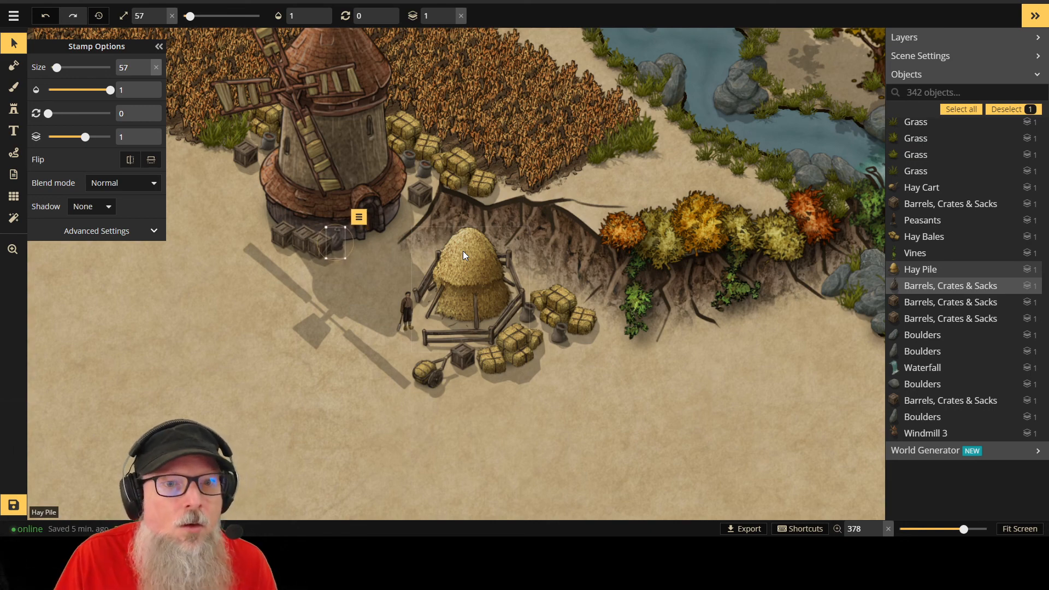
pyautogui.click(324, 330)
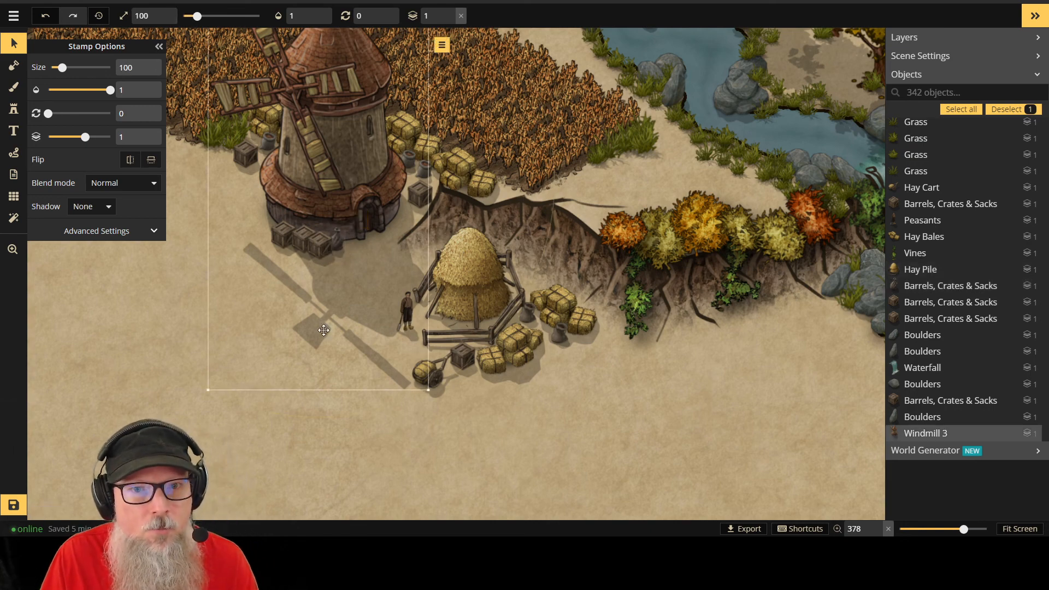
# Step: Nudge the crate between the windmill and the cliff left, closer to the windmill's wall
pyautogui.click(420, 197)
pyautogui.press('Left')
pyautogui.press('Left')
pyautogui.press('Left')
pyautogui.press('Left')
pyautogui.press('Left')
pyautogui.press('Left')
pyautogui.press('Left')
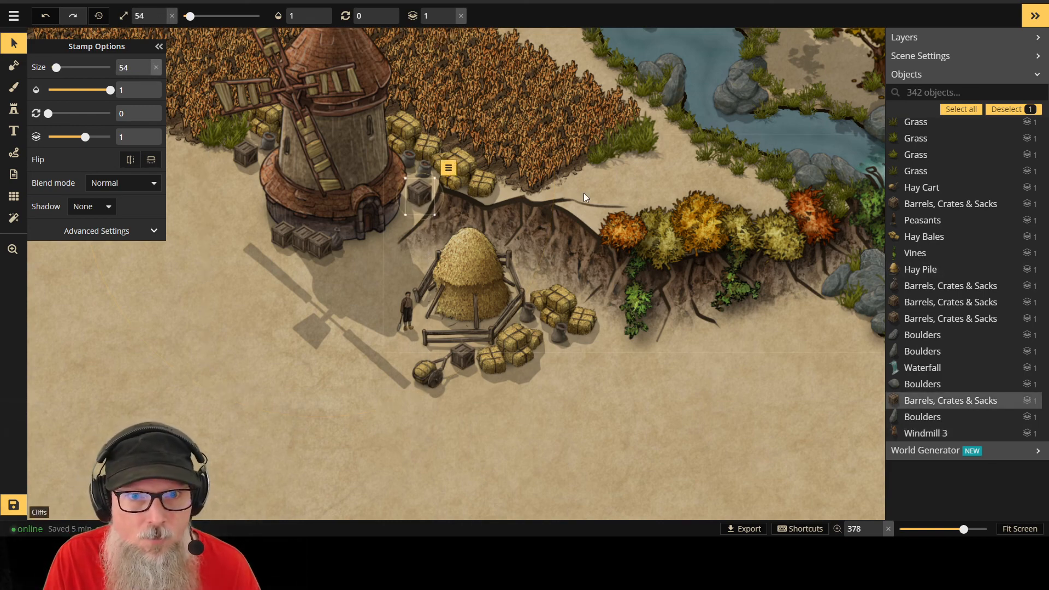
pyautogui.press('Up')
pyautogui.press('Up')
pyautogui.press('Left')
pyautogui.press('Left')
pyautogui.press('Left')
pyautogui.press('Left')
pyautogui.press('Left')
pyautogui.press('Left')
pyautogui.press('Left')
pyautogui.press('Left')
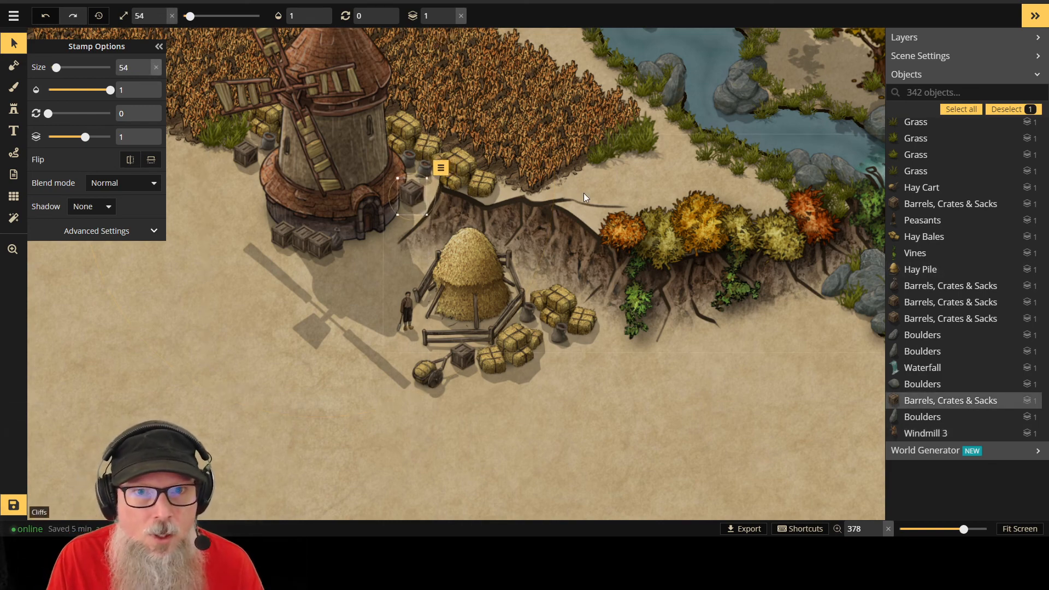
# Step: Set the crate between the windmill and the cliff to layer 0 and nudge it left and up behind the windmill
pyautogui.click(450, 20)
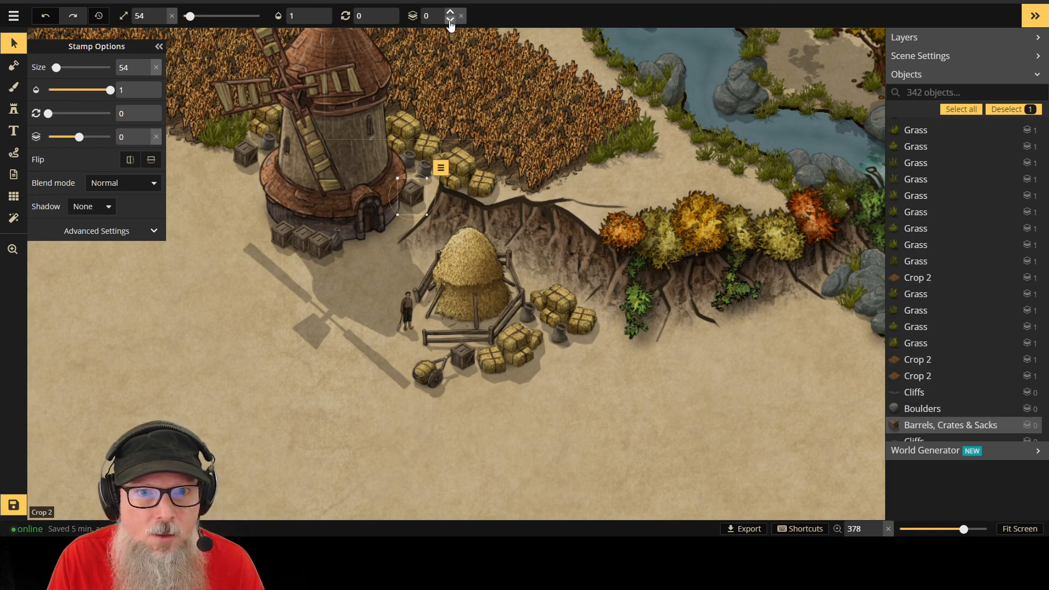
pyautogui.press('Left')
pyautogui.press('Left')
pyautogui.press('Left')
pyautogui.press('Left')
pyautogui.press('Left')
pyautogui.press('Left')
pyautogui.press('Left')
pyautogui.press('Up')
pyautogui.press('Up')
pyautogui.press('Up')
pyautogui.press('Up')
pyautogui.press('Up')
pyautogui.press('Up')
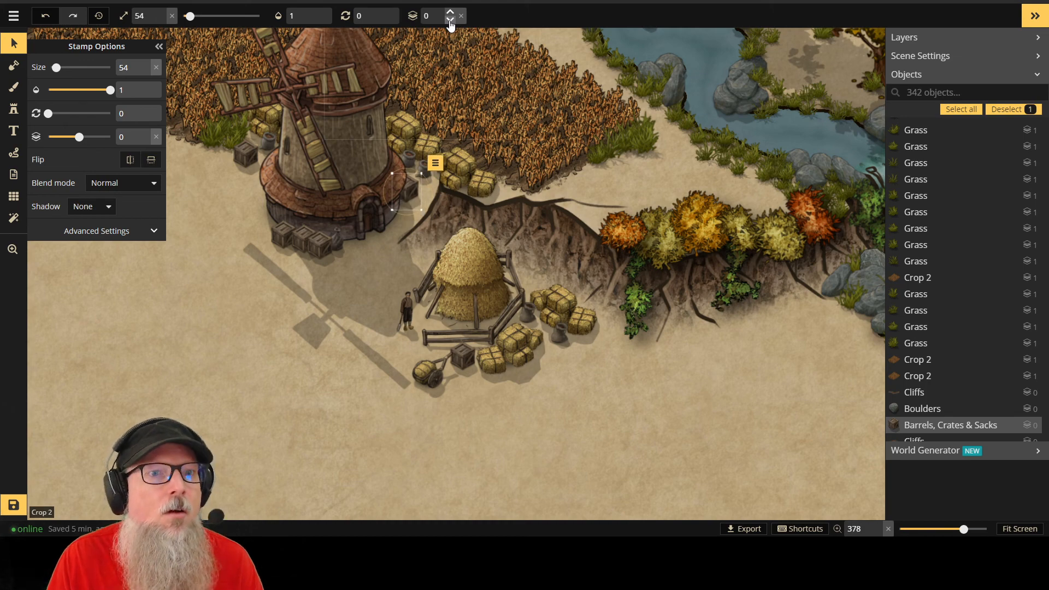
# Step: Move the crate left of the windmill slightly up beside the sack, and shift the hay cart slightly left, away from its neighbouring crate
pyautogui.moveTo(245, 155); pyautogui.dragTo(243, 141)
pyautogui.click(234, 282)
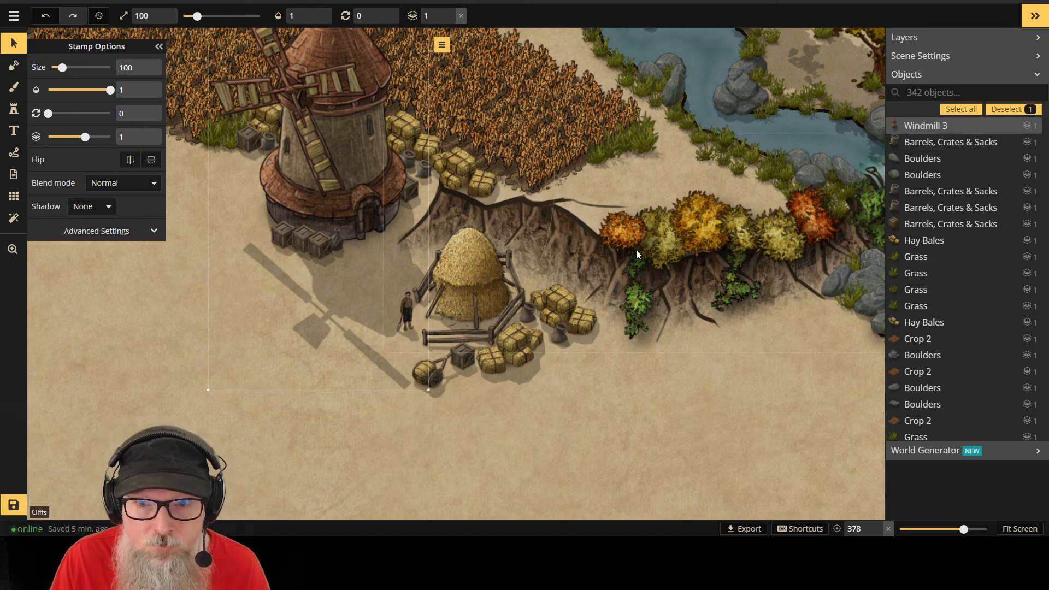
pyautogui.click(429, 372)
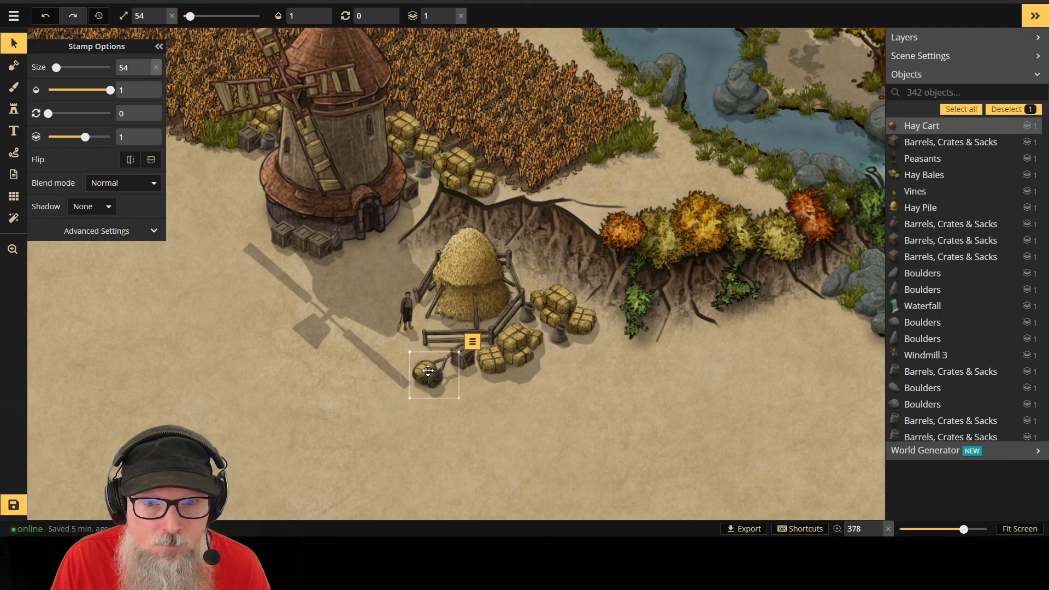
pyautogui.moveTo(418, 366); pyautogui.dragTo(418, 371)
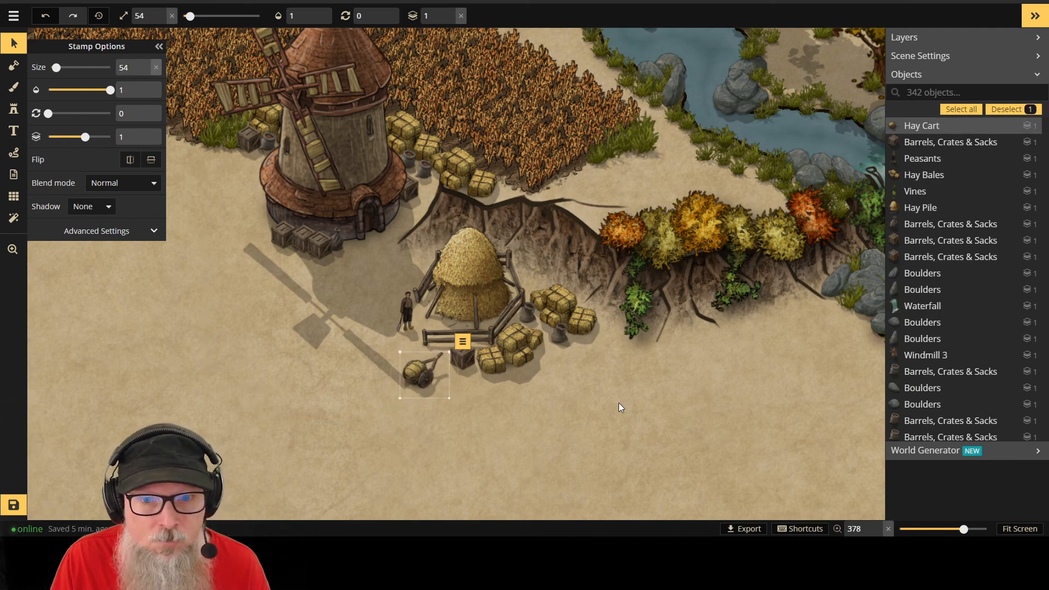
pyautogui.click(654, 368)
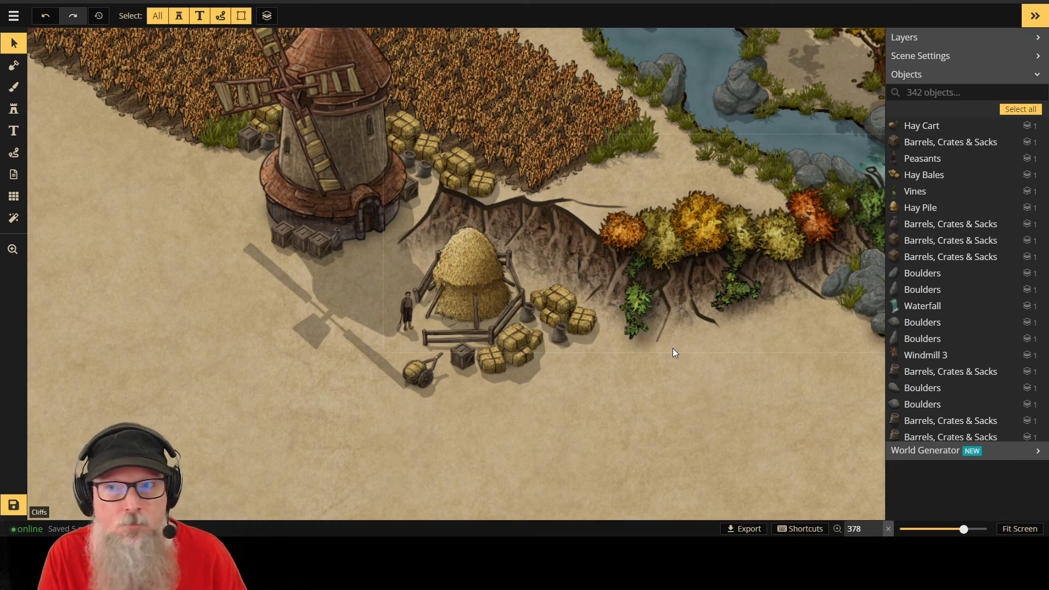
# Step: Switch to the finished reference map and search its stamp catalog for "path", "wagon" and "track"
pyautogui.scroll(-5, 689, 327)
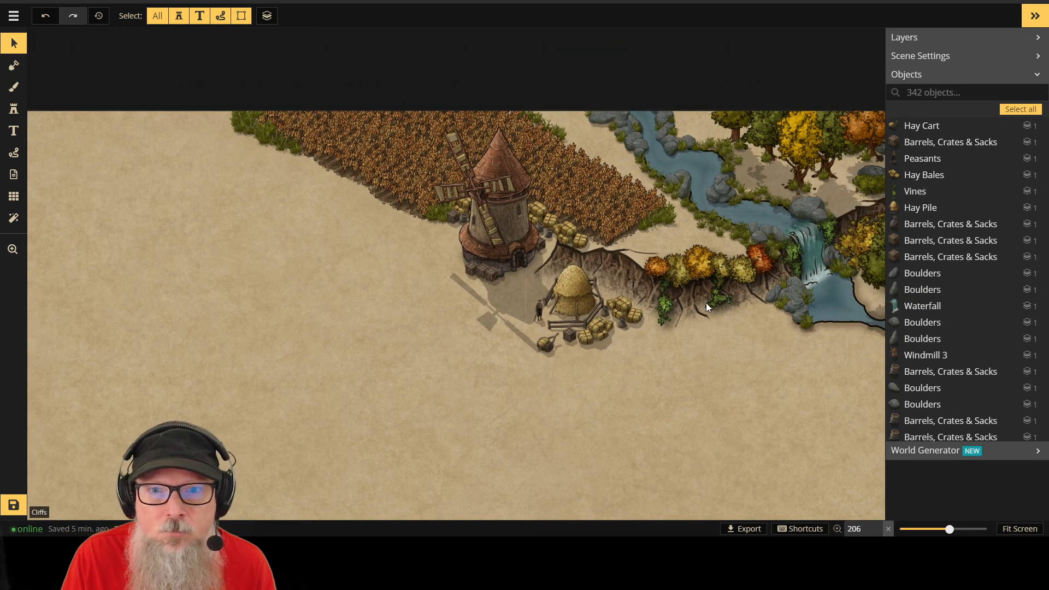
pyautogui.scroll(-1, 789, 375)
pyautogui.moveTo(703, 380); pyautogui.dragTo(471, 352)
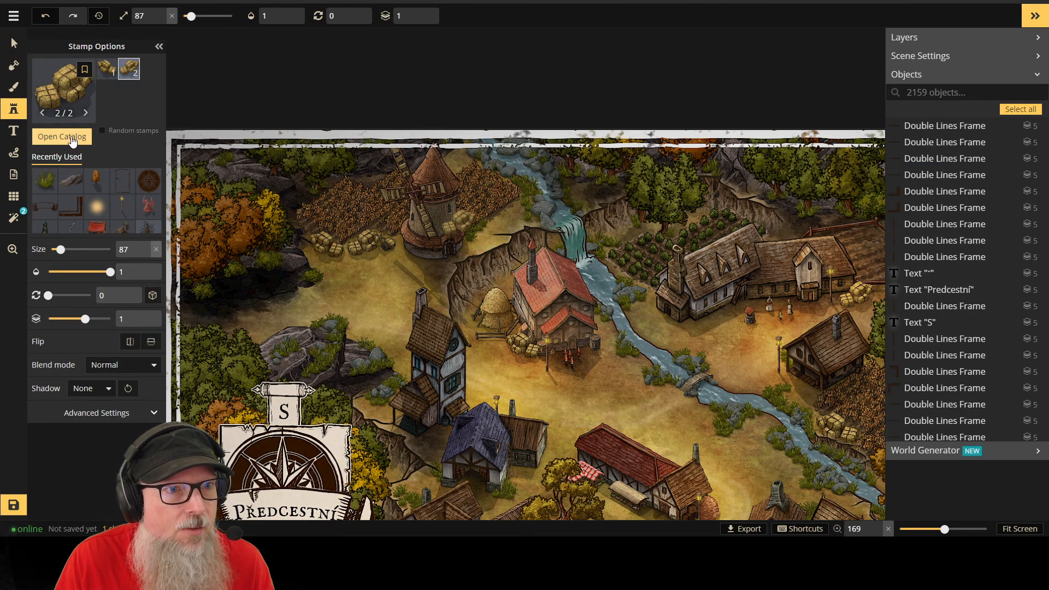
pyautogui.click(74, 140)
pyautogui.write('path')
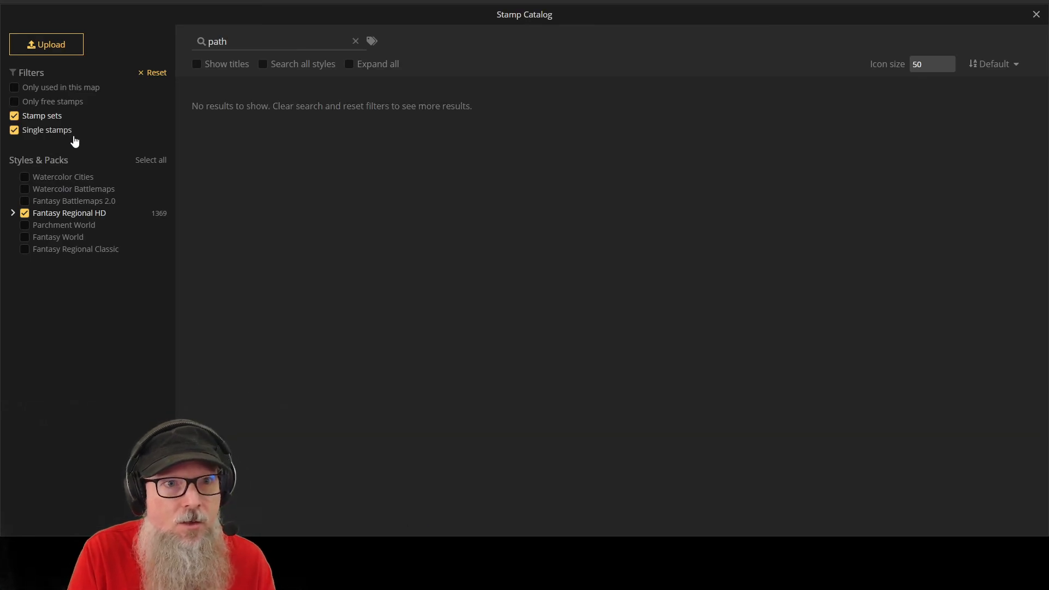
pyautogui.press('BackSpace')
pyautogui.press('BackSpace')
pyautogui.write('wagon')
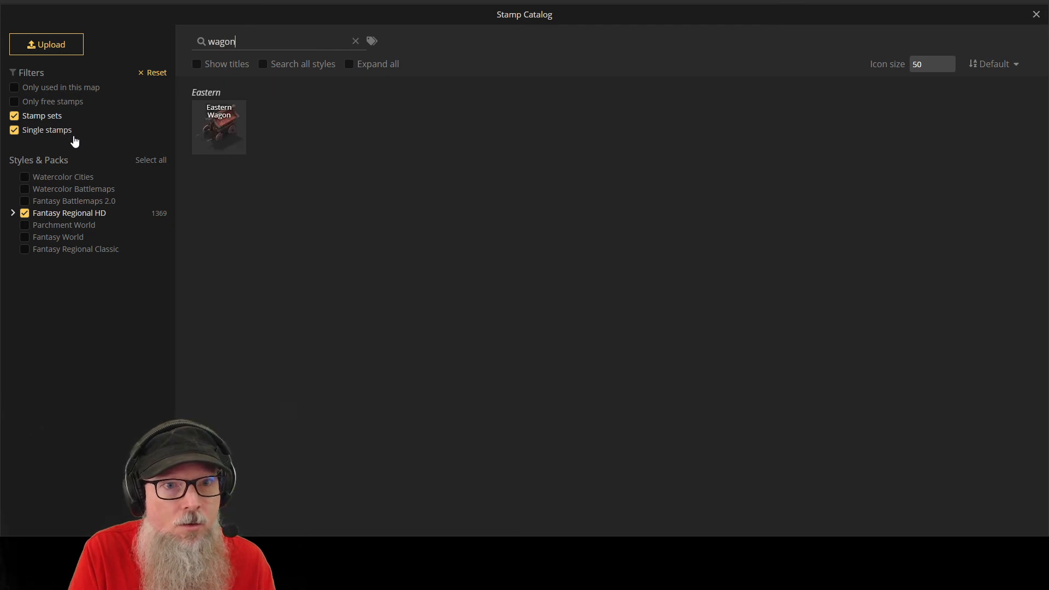
pyautogui.press('BackSpace')
pyautogui.press('BackSpace')
pyautogui.press('BackSpace')
pyautogui.press('BackSpace')
pyautogui.write('track')
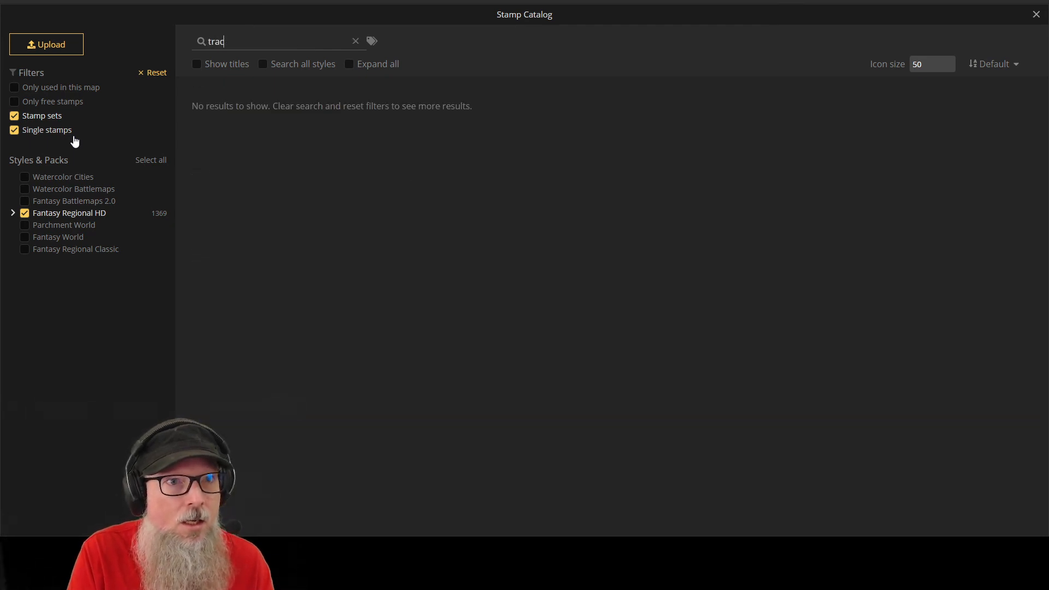
pyautogui.press('BackSpace')
pyautogui.press('BackSpace')
pyautogui.press('BackSpace')
pyautogui.press('BackSpace')
pyautogui.press('Escape')
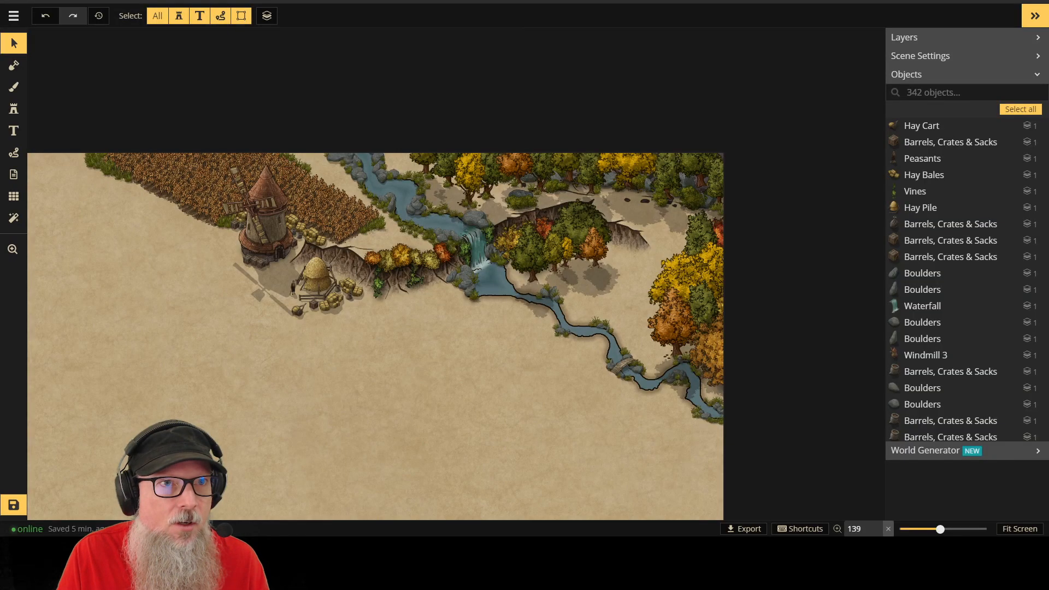
# Step: Return to the map being built, search all styles of the stamp catalog for "path" and "track", and pick Mine Cart Rail Tracks
pyautogui.click(13, 109)
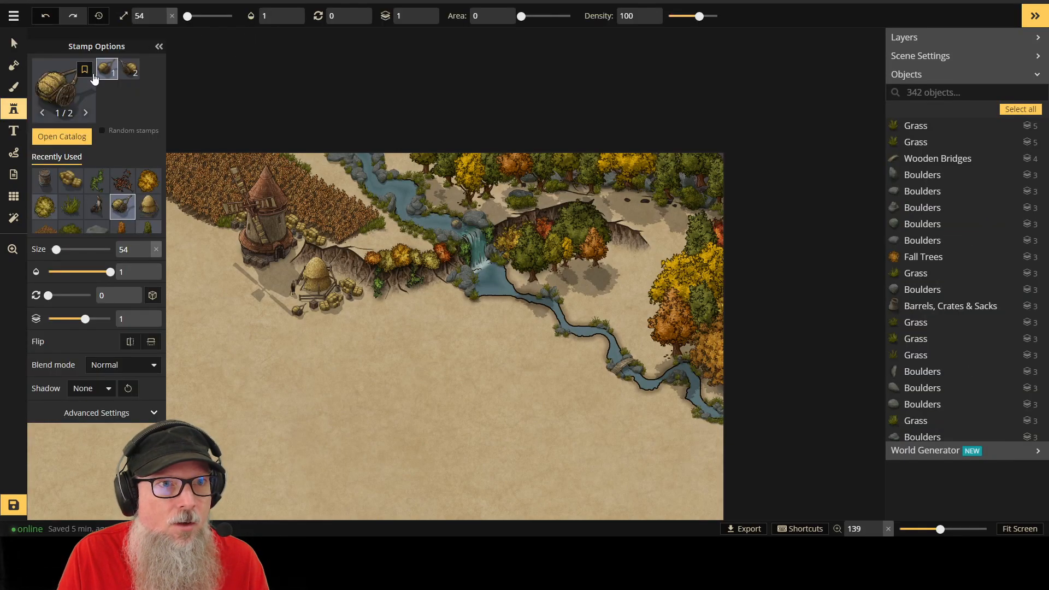
pyautogui.click(61, 137)
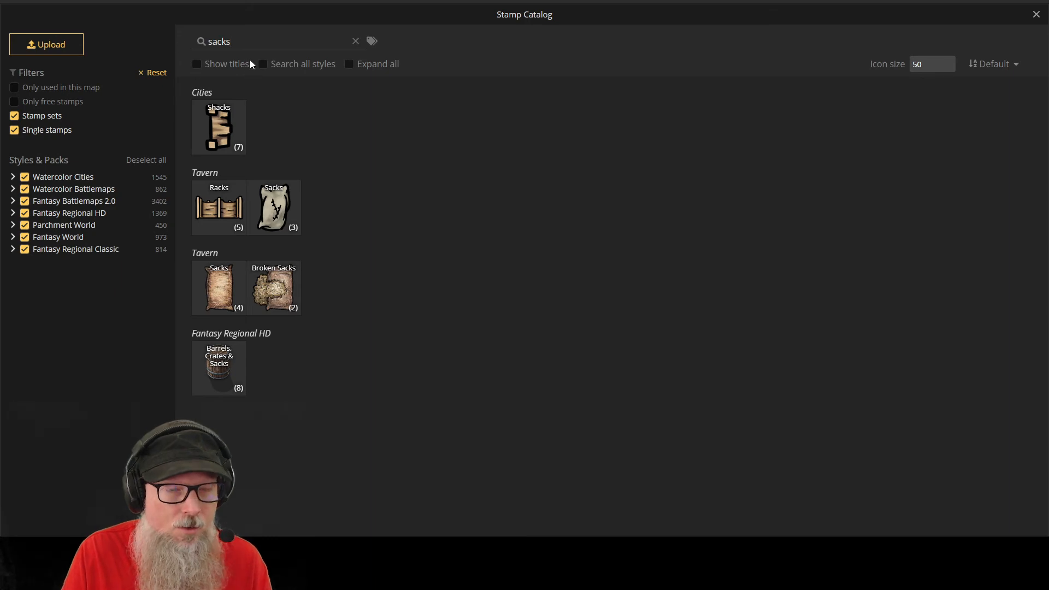
pyautogui.press('BackSpace')
pyautogui.press('BackSpace')
pyautogui.press('BackSpace')
pyautogui.press('BackSpace')
pyautogui.press('BackSpace')
pyautogui.write('path')
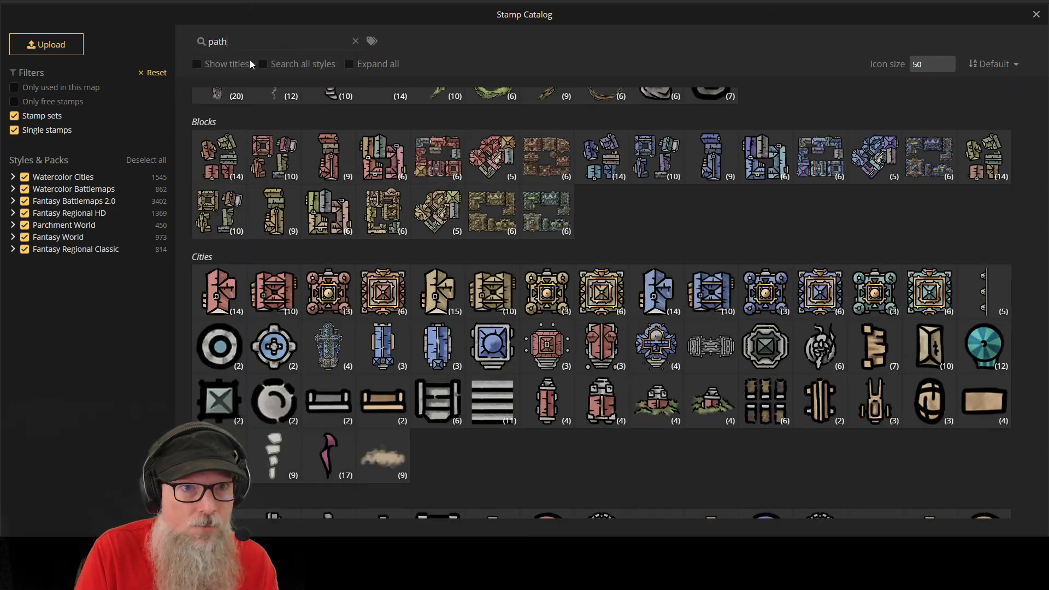
pyautogui.press('BackSpace')
pyautogui.press('BackSpace')
pyautogui.press('BackSpace')
pyautogui.press('BackSpace')
pyautogui.write('track')
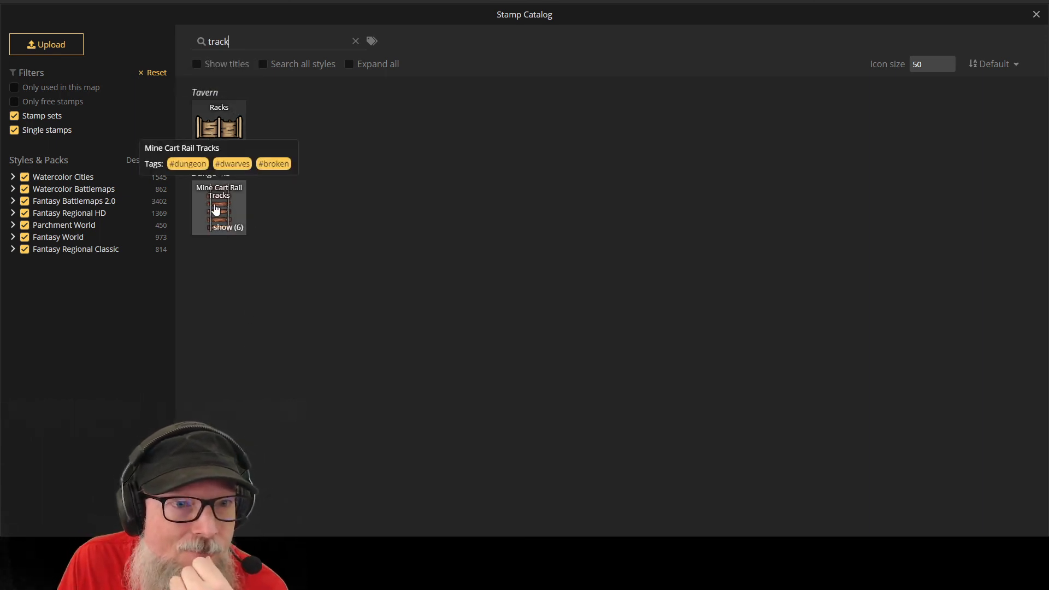
pyautogui.click(216, 209)
pyautogui.click(69, 140)
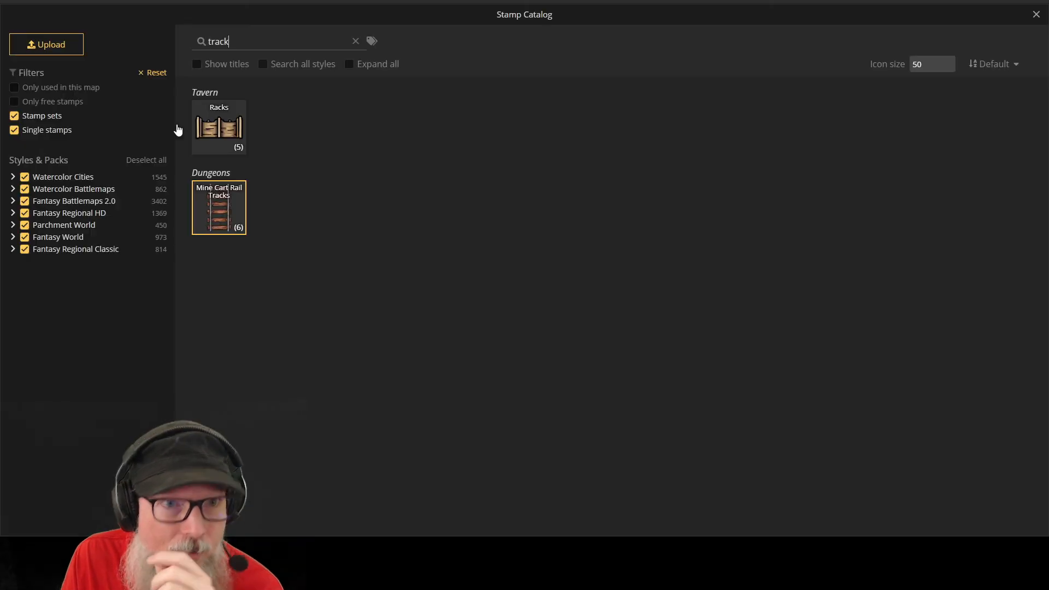
# Step: Search the stamp catalog for "road" and "cobble", then clear the search
pyautogui.press('BackSpace')
pyautogui.press('BackSpace')
pyautogui.press('BackSpace')
pyautogui.press('BackSpace')
pyautogui.press('BackSpace')
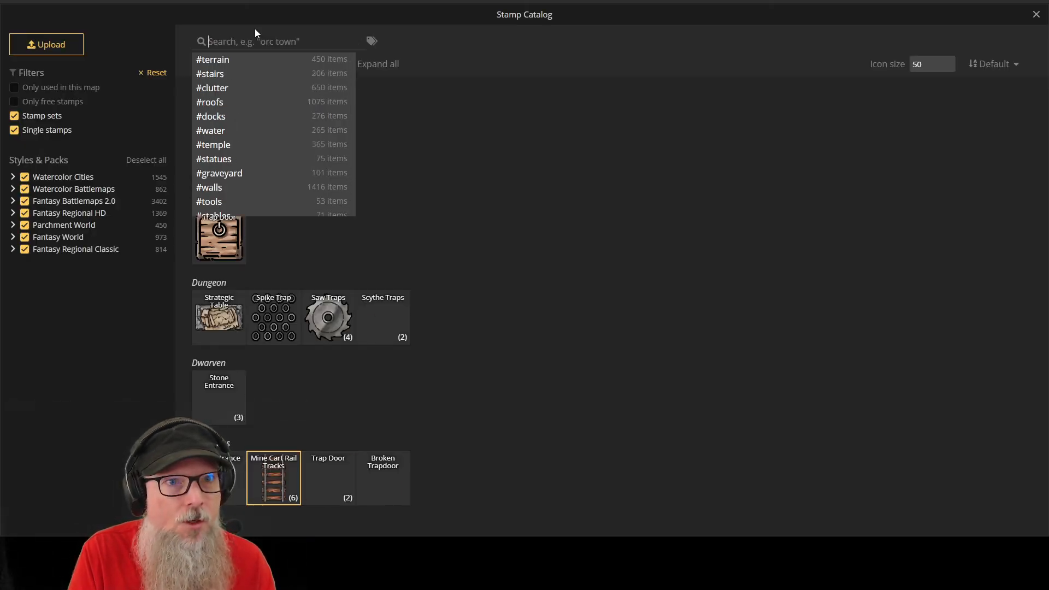
pyautogui.write('road')
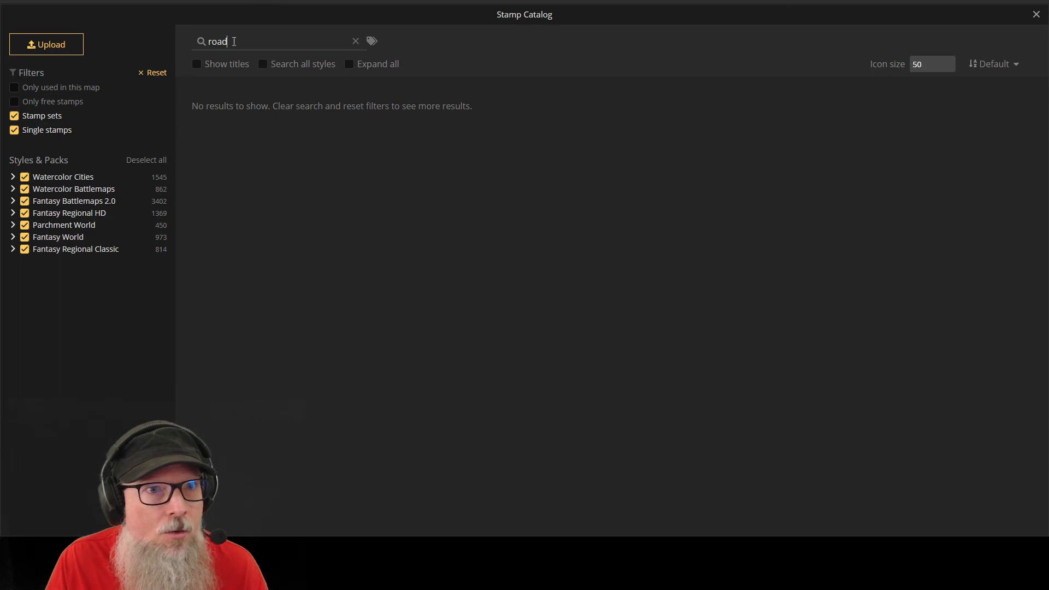
pyautogui.hotkey('ctrl', 'a')
pyautogui.write('cobblestone')
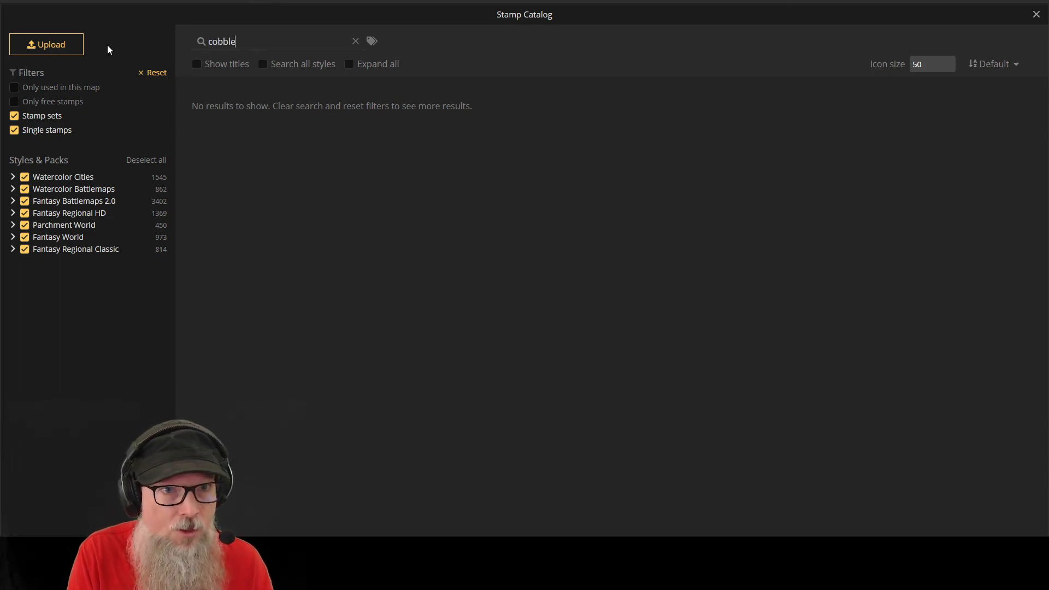
pyautogui.press('BackSpace')
pyautogui.press('BackSpace')
pyautogui.press('BackSpace')
pyautogui.press('BackSpace')
pyautogui.press('BackSpace')
pyautogui.press('BackSpace')
pyautogui.press('BackSpace')
pyautogui.press('BackSpace')
pyautogui.press('BackSpace')
pyautogui.press('BackSpace')
pyautogui.press('BackSpace')
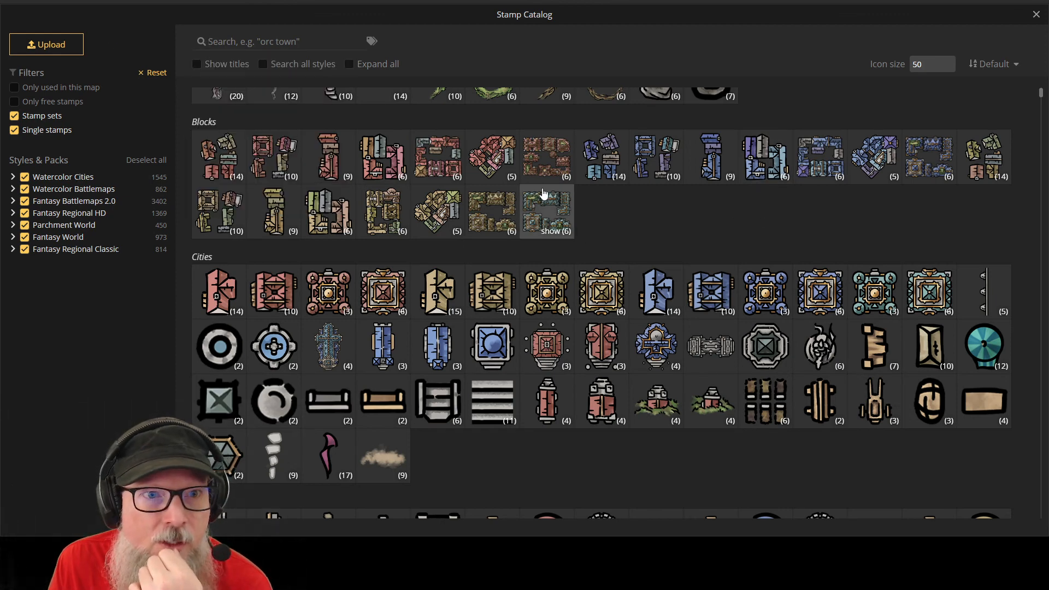
# Step: Look through the city, village, ruins and dungeon stamps for a path or track, and expand the Fantasy Regional HD style's categories
pyautogui.scroll(1, 589, 169)
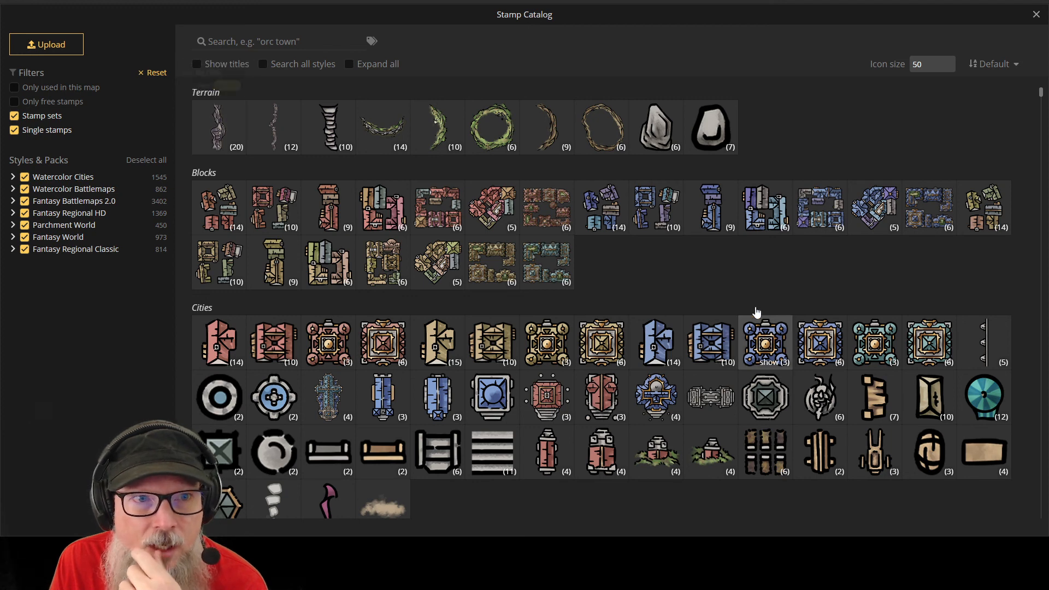
pyautogui.scroll(-5, 730, 285)
pyautogui.scroll(-4, 676, 314)
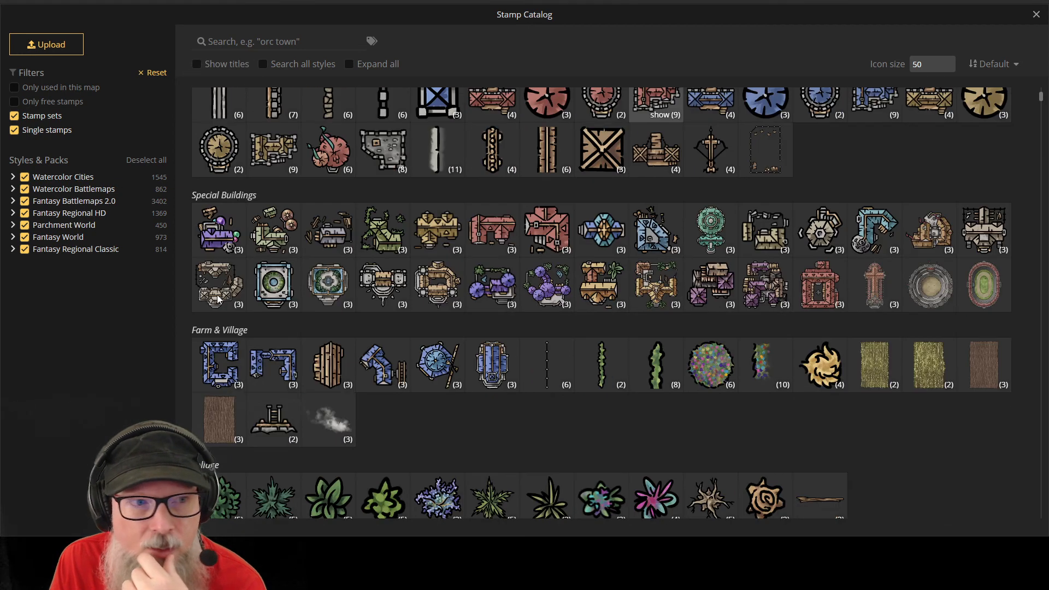
pyautogui.click(13, 213)
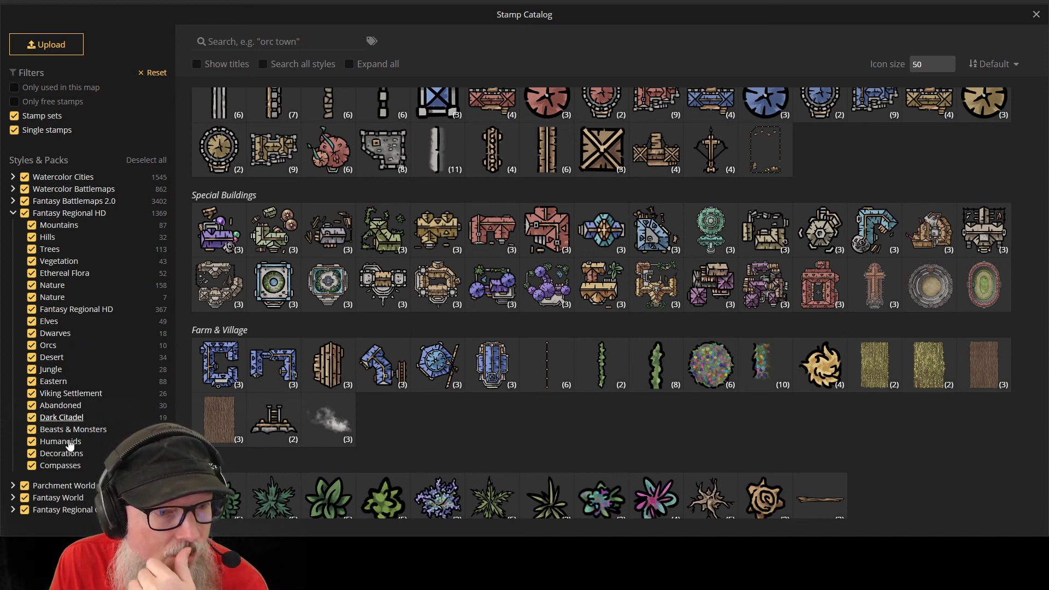
pyautogui.scroll(10, 527, 379)
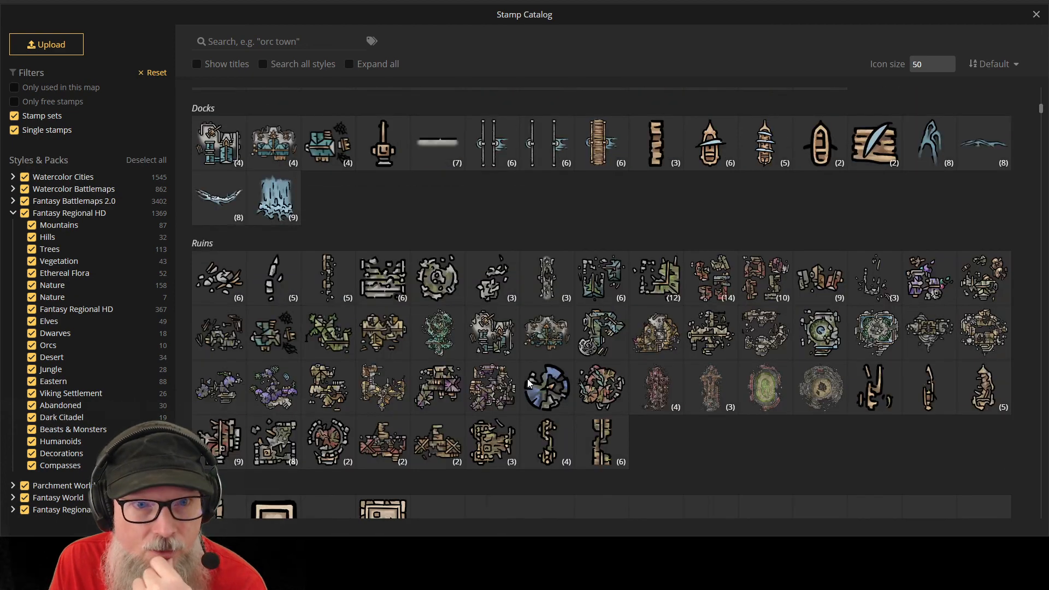
pyautogui.scroll(-5, 528, 378)
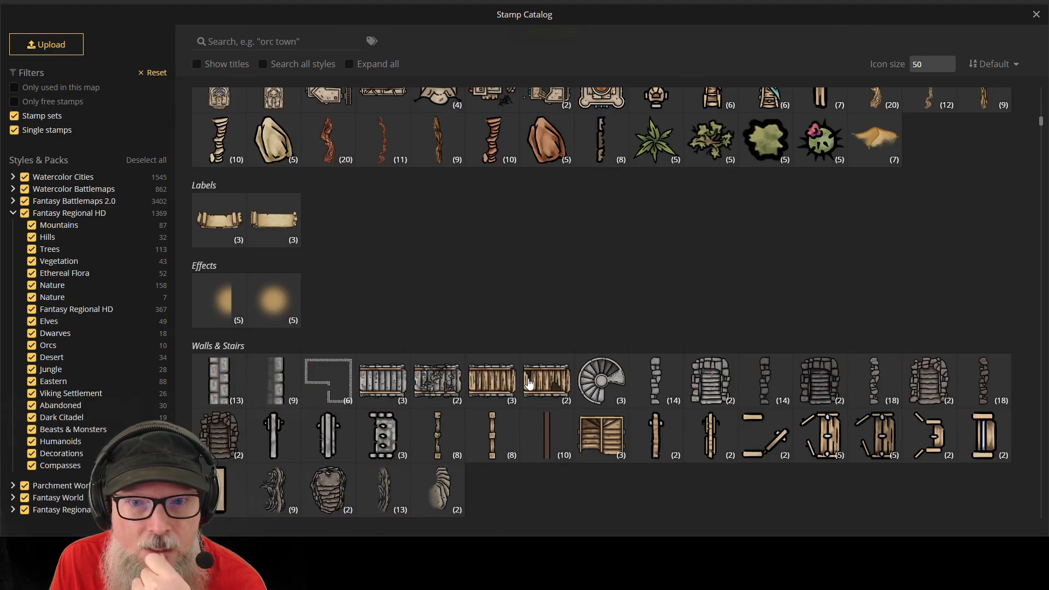
pyautogui.scroll(-2, 528, 378)
pyautogui.scroll(-8, 528, 378)
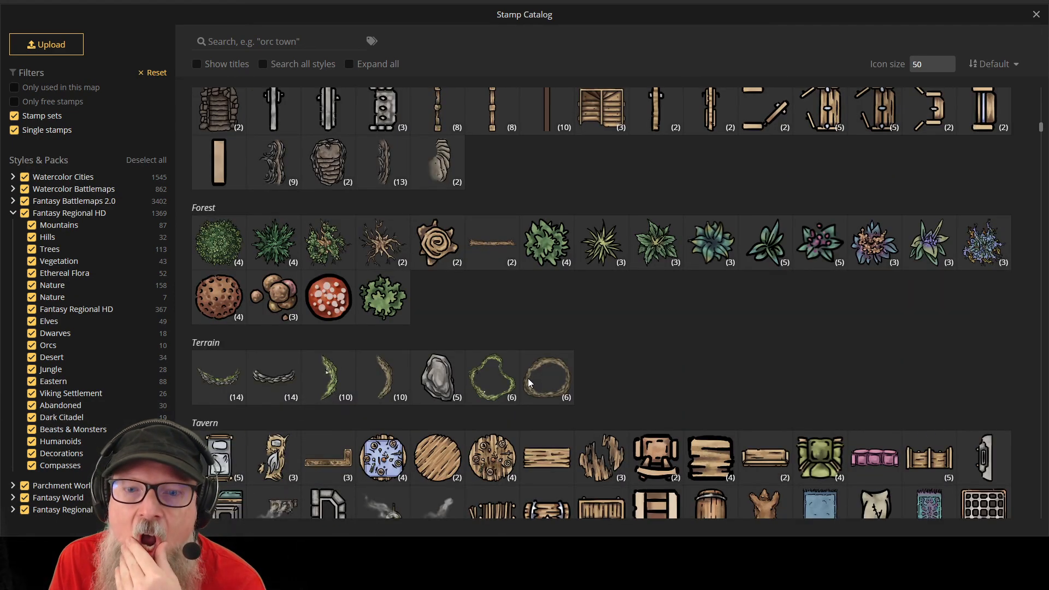
pyautogui.scroll(-5, 529, 382)
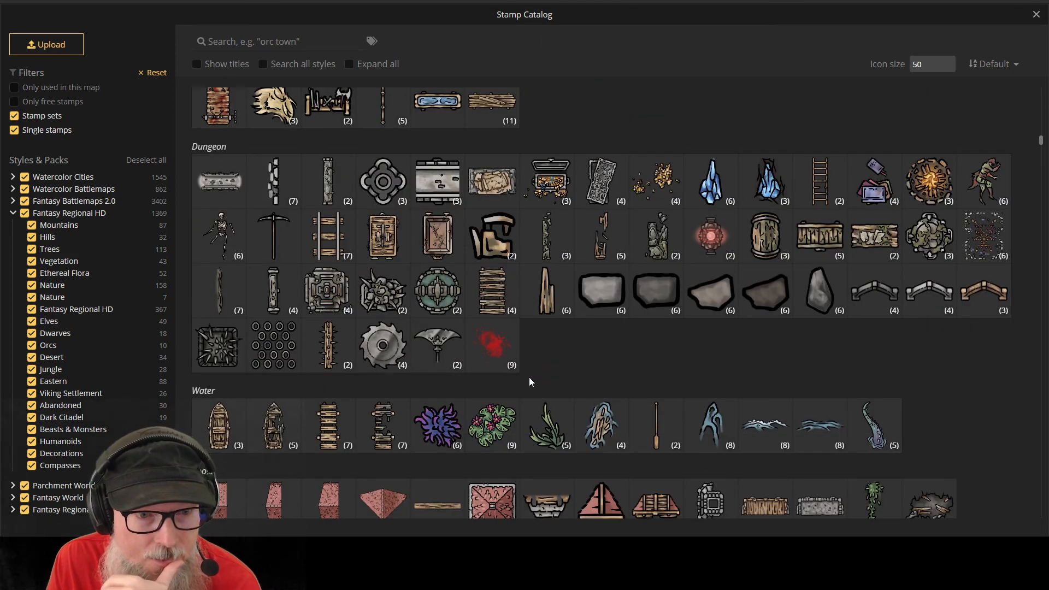
# Step: Examine the battlemap stamps from the forest, tavern and market groups through to the composite and modular roofs for a path or track
pyautogui.scroll(-10, 529, 383)
pyautogui.scroll(5, 529, 382)
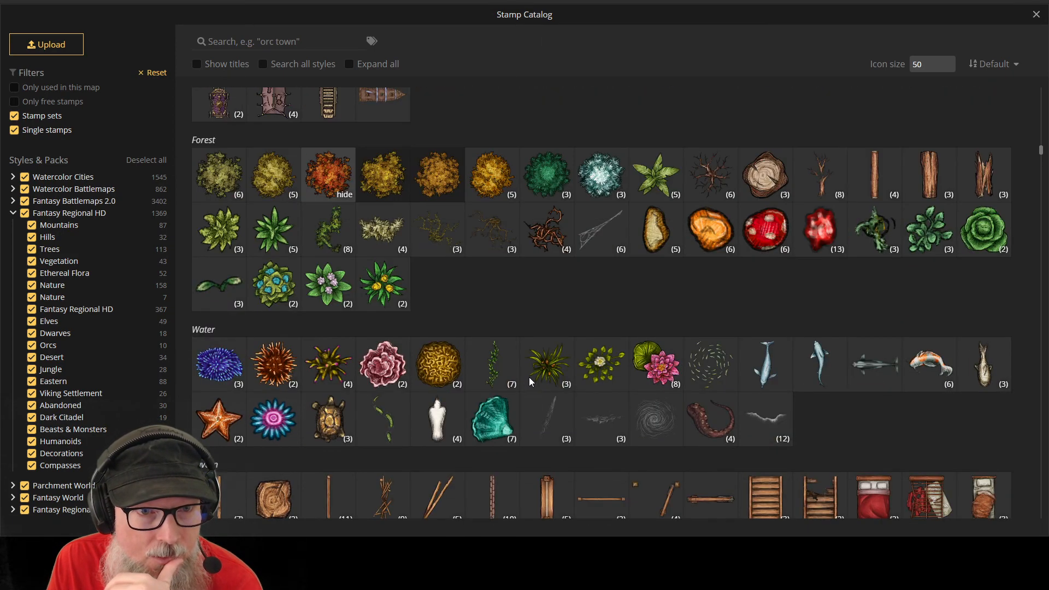
pyautogui.scroll(-3, 529, 383)
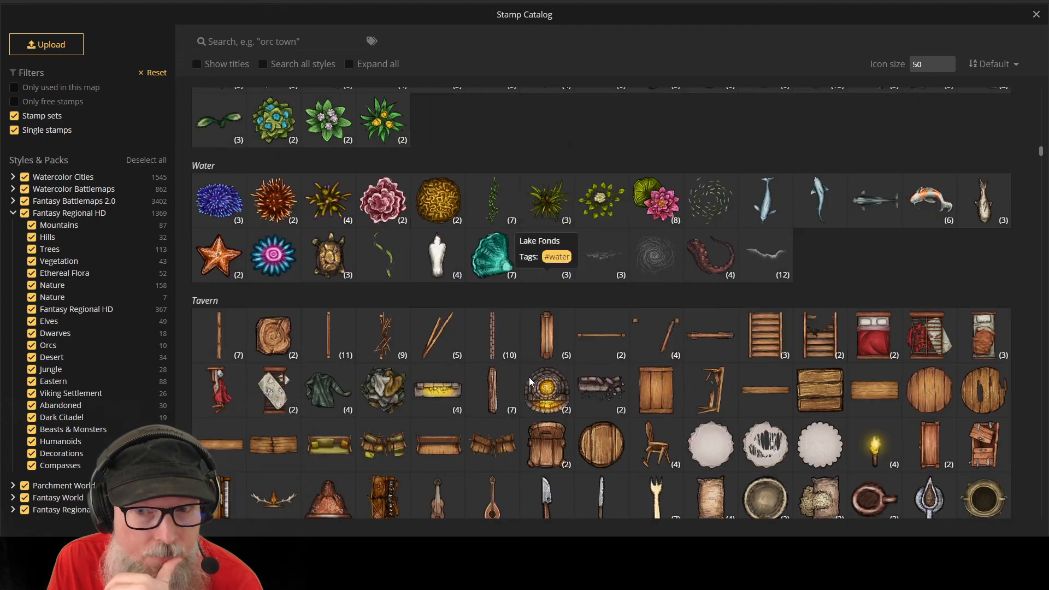
pyautogui.scroll(-2, 529, 383)
pyautogui.scroll(-10, 530, 382)
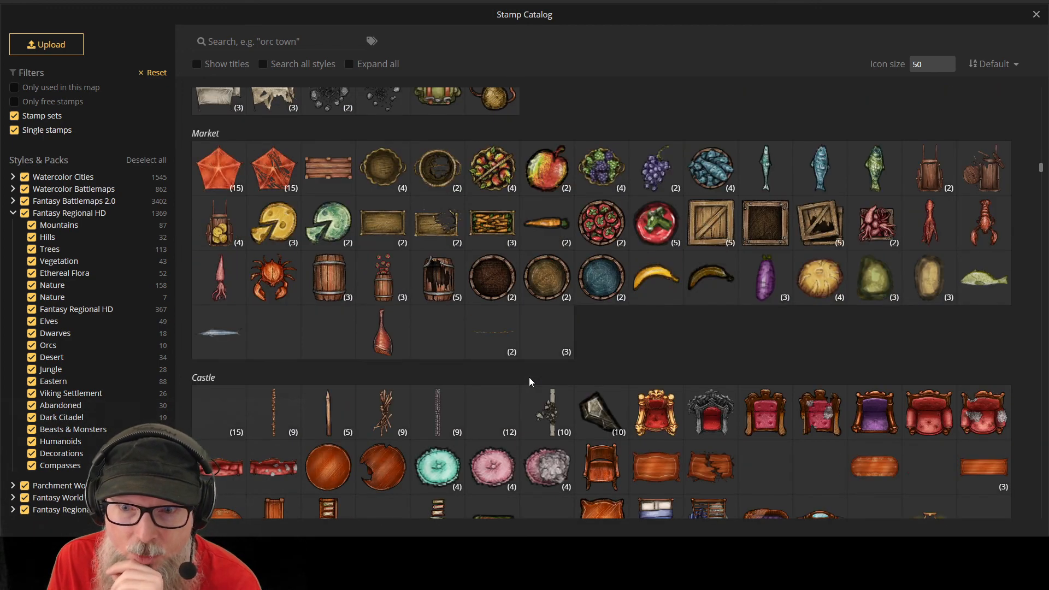
pyautogui.scroll(-5, 530, 382)
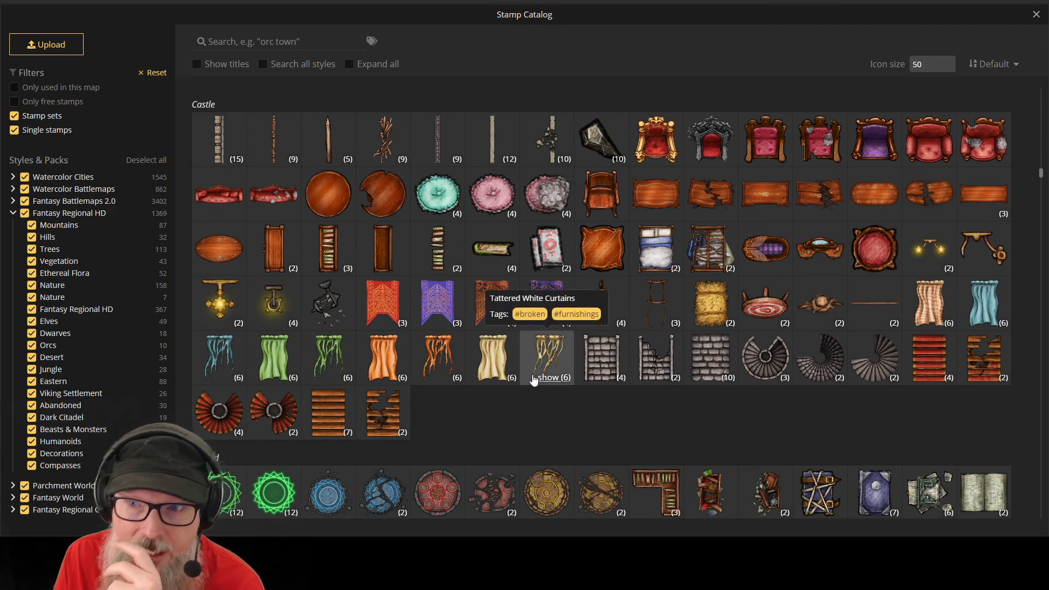
pyautogui.scroll(-6, 538, 372)
pyautogui.scroll(-4, 539, 363)
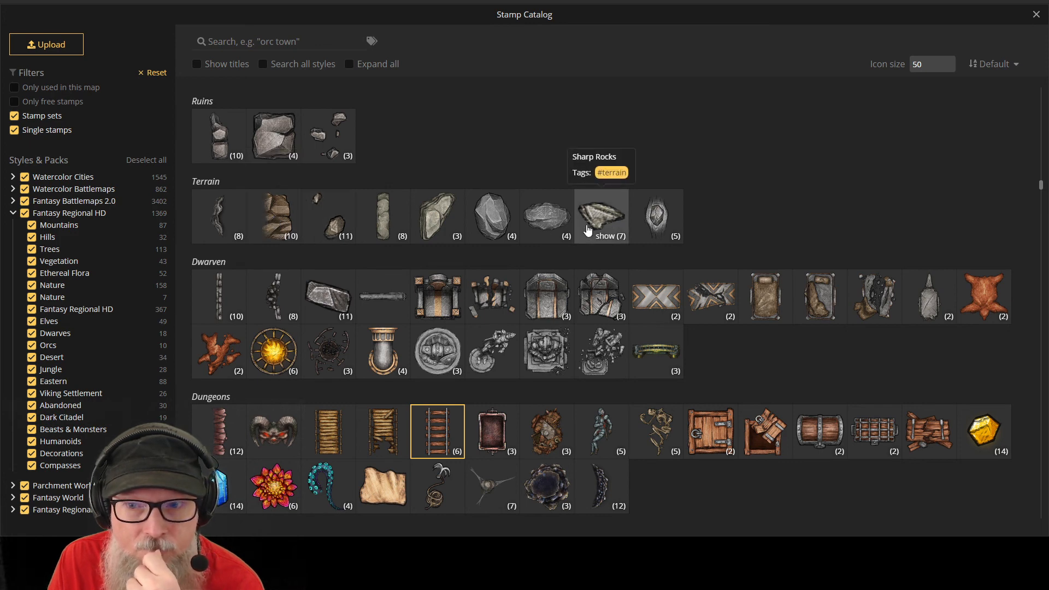
pyautogui.scroll(-5, 588, 229)
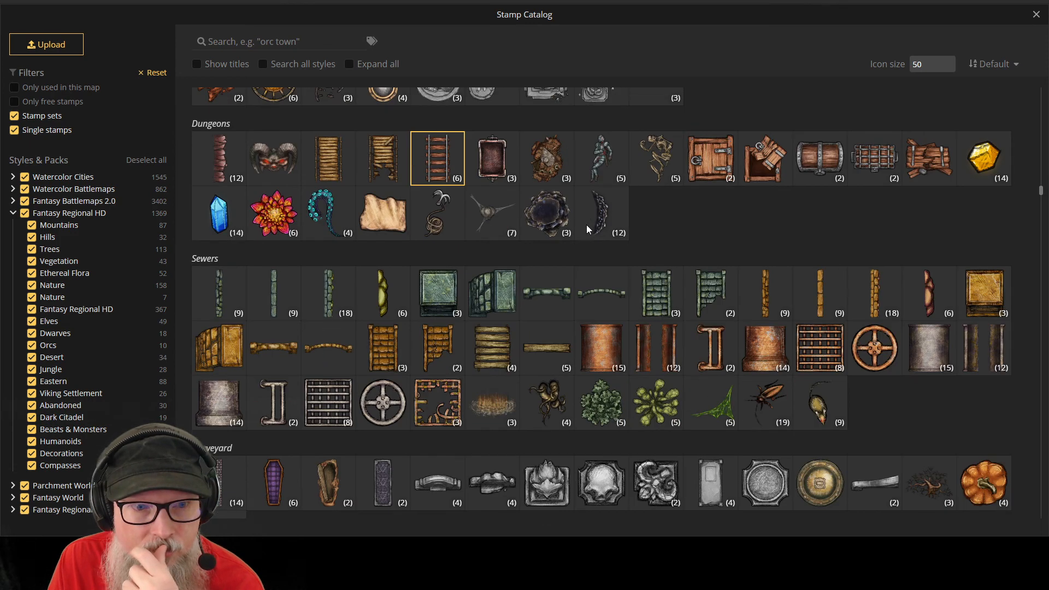
pyautogui.scroll(-5, 588, 229)
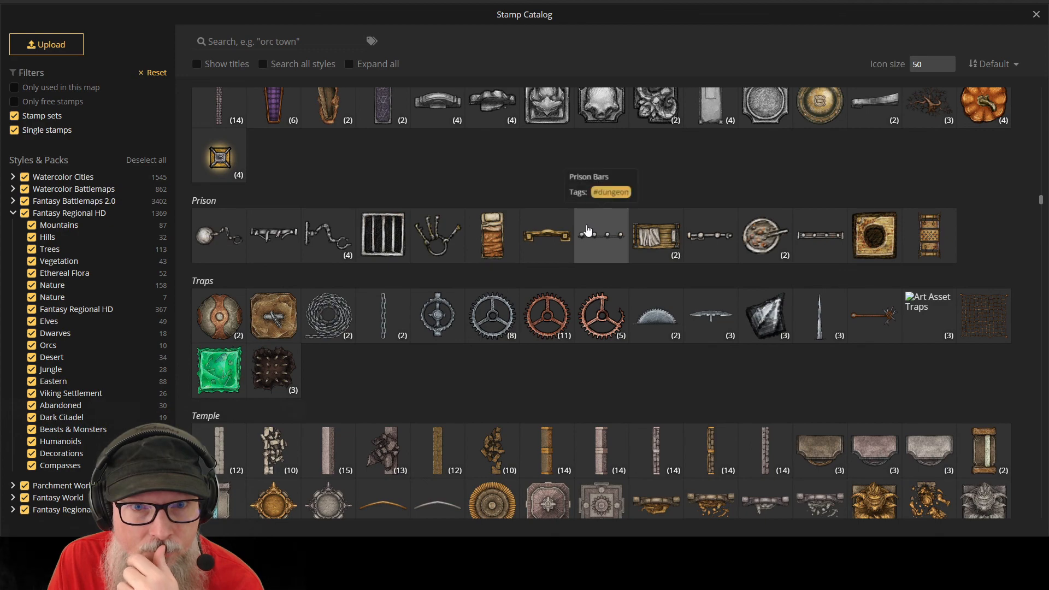
pyautogui.scroll(5, 588, 230)
pyautogui.scroll(-5, 588, 230)
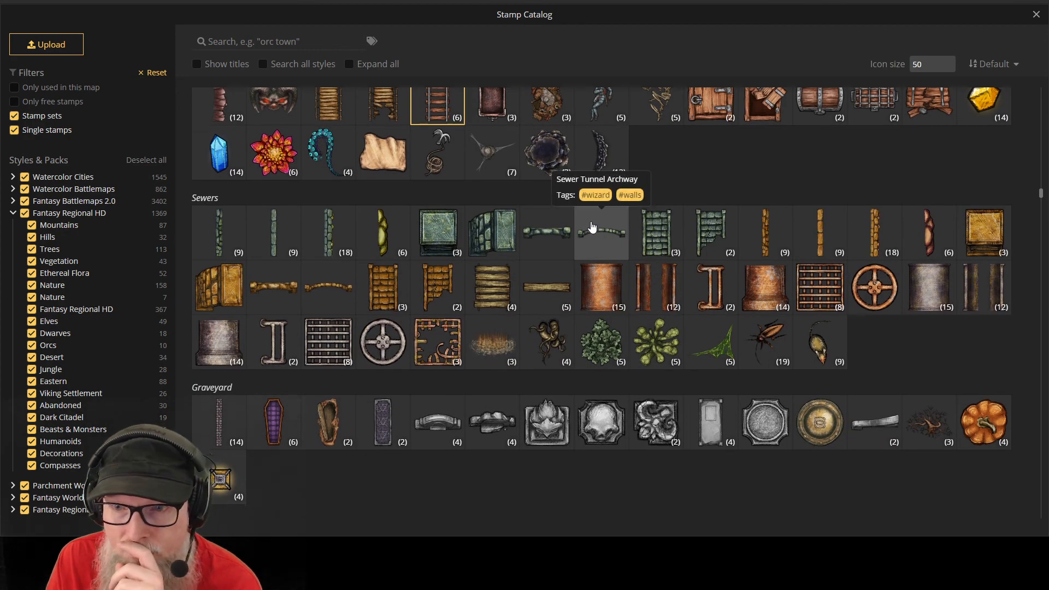
pyautogui.scroll(-5, 597, 225)
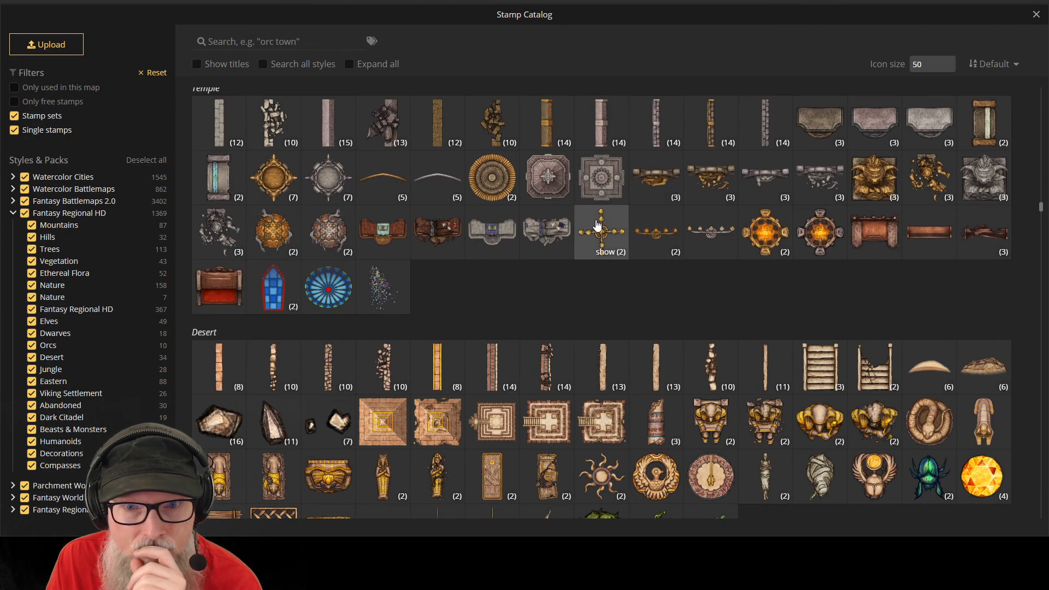
pyautogui.scroll(-5, 596, 225)
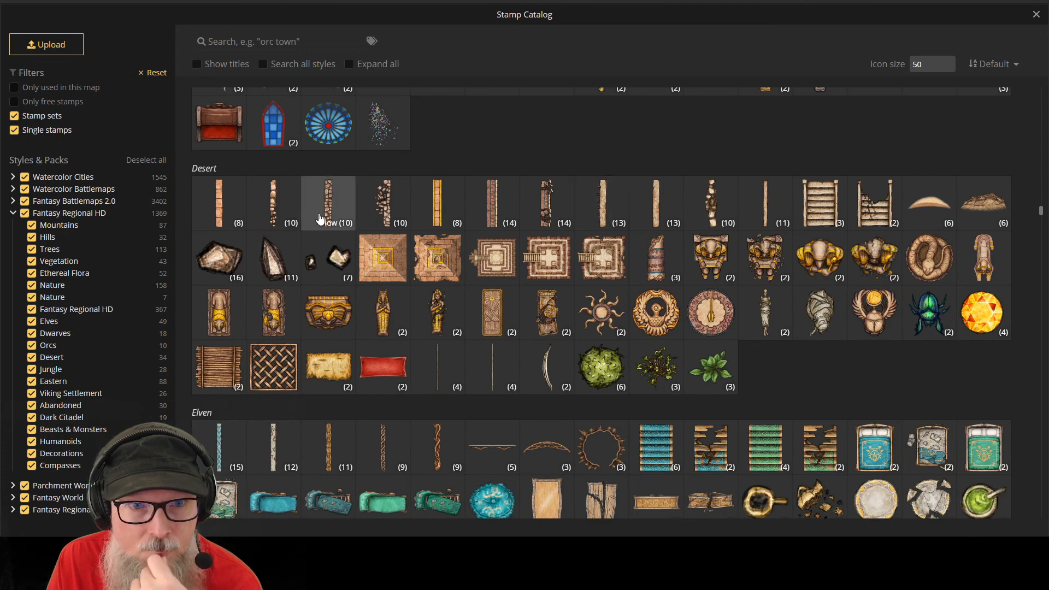
pyautogui.scroll(-5, 819, 308)
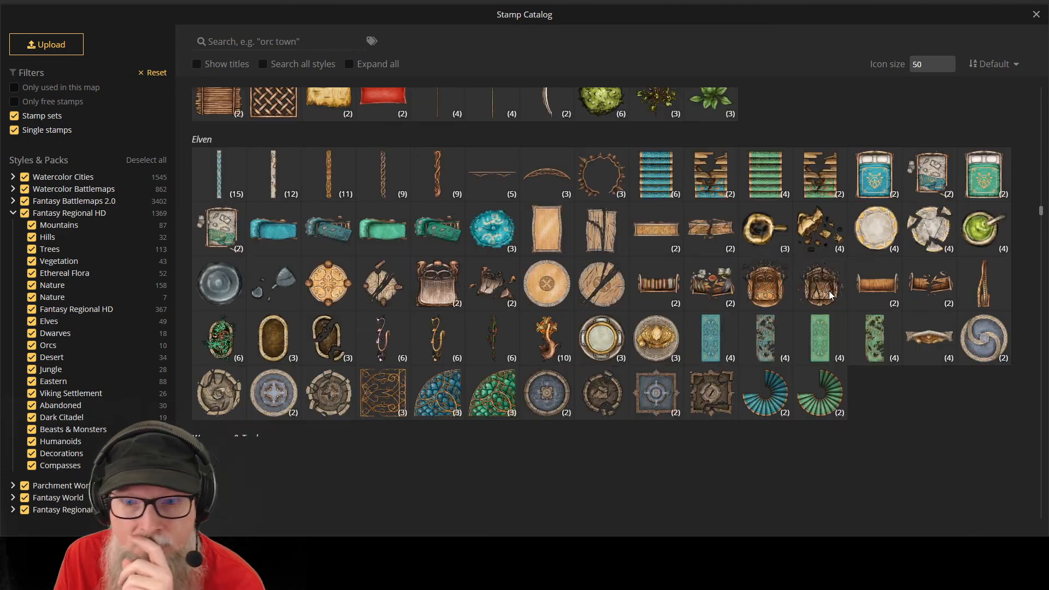
pyautogui.scroll(-2, 829, 292)
pyautogui.scroll(-3, 828, 289)
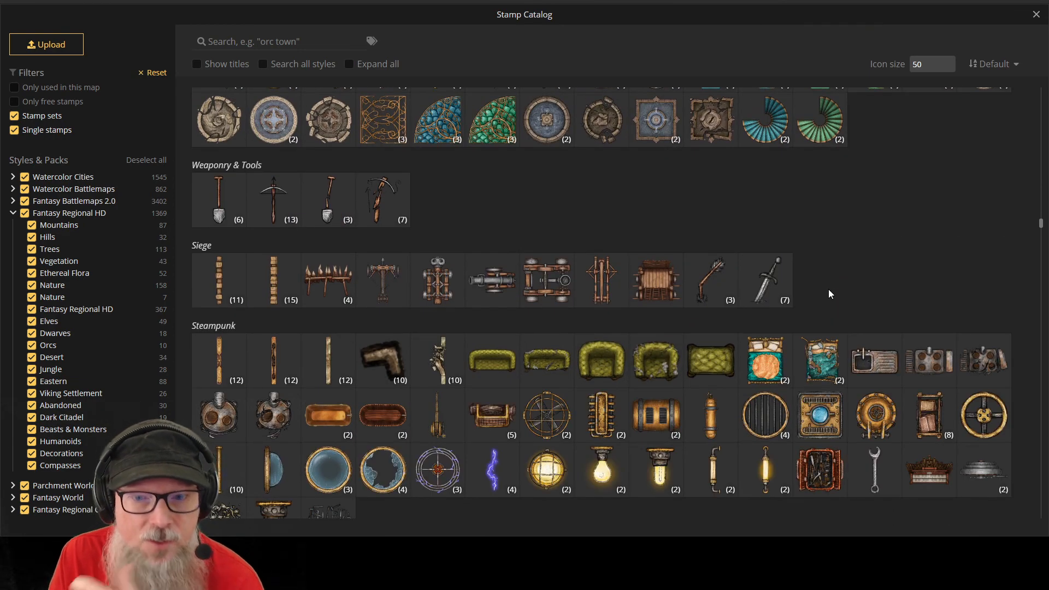
pyautogui.scroll(-5, 828, 290)
pyautogui.scroll(-5, 817, 298)
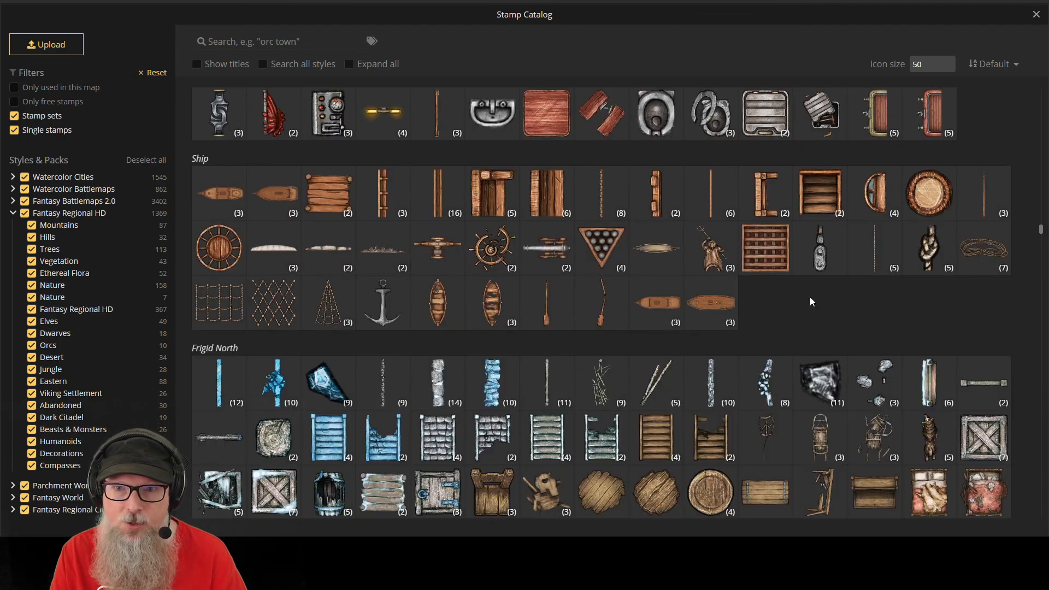
pyautogui.scroll(-1, 806, 301)
pyautogui.scroll(-10, 782, 309)
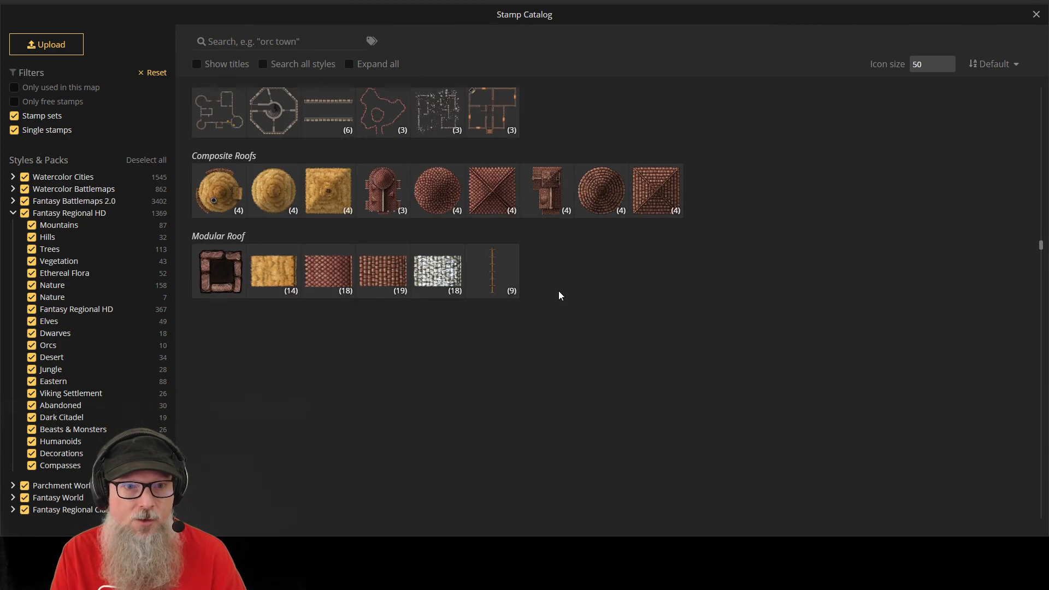
# Step: Examine the Fantasy Regional HD stamps from ethereal flora through to compasses, and close the stamp catalog
pyautogui.scroll(-10, 558, 295)
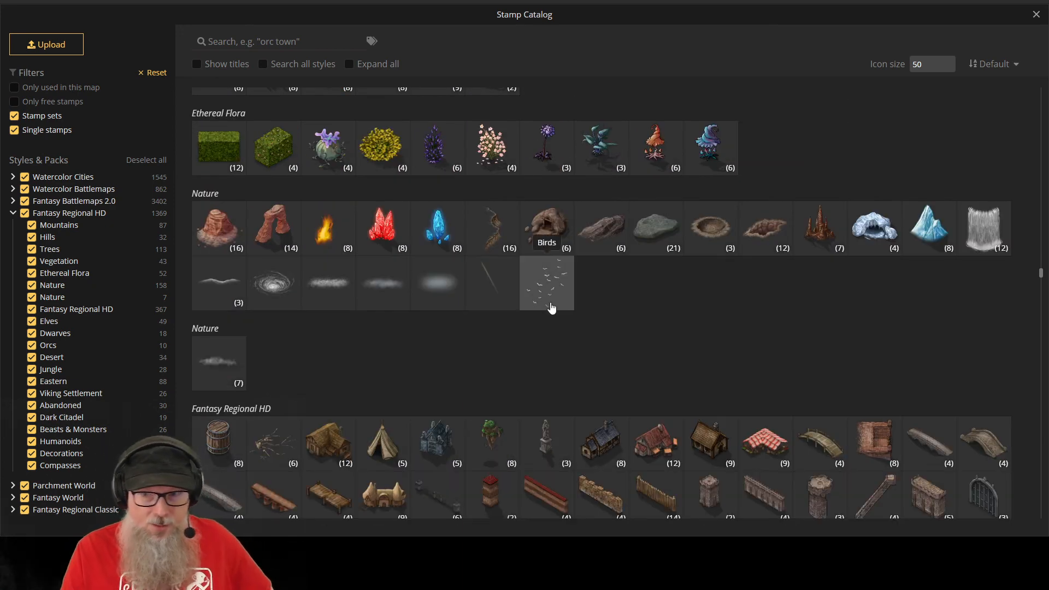
pyautogui.scroll(-3, 551, 301)
pyautogui.scroll(-2, 551, 305)
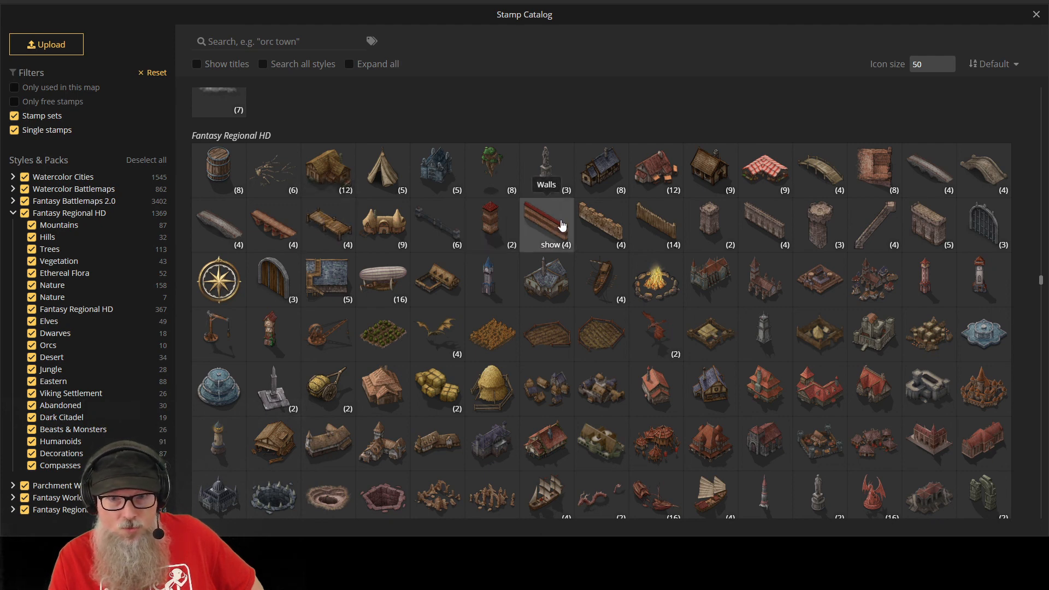
pyautogui.scroll(-4, 562, 225)
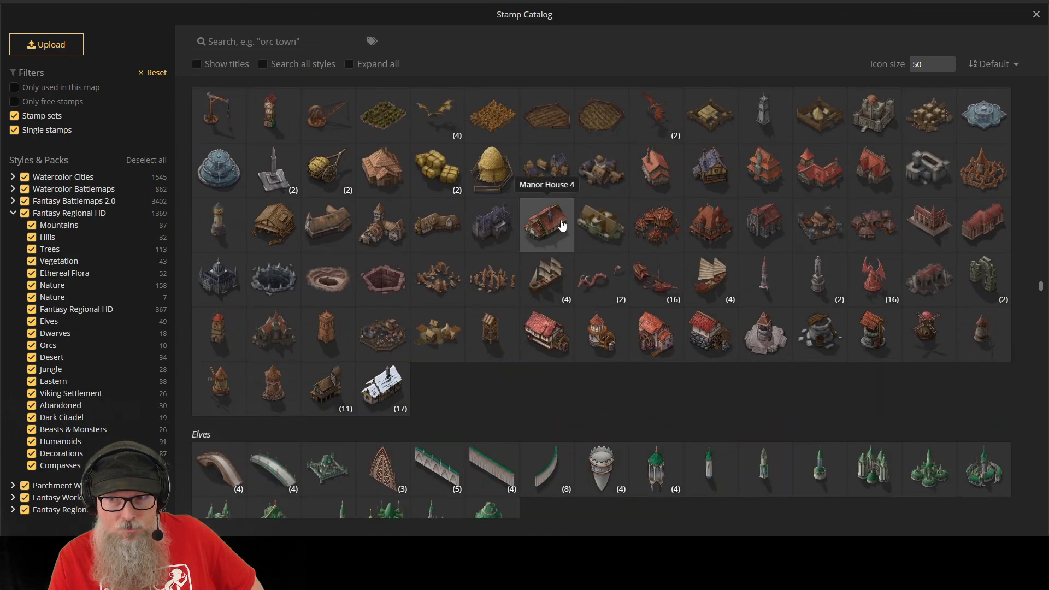
pyautogui.scroll(-4, 562, 225)
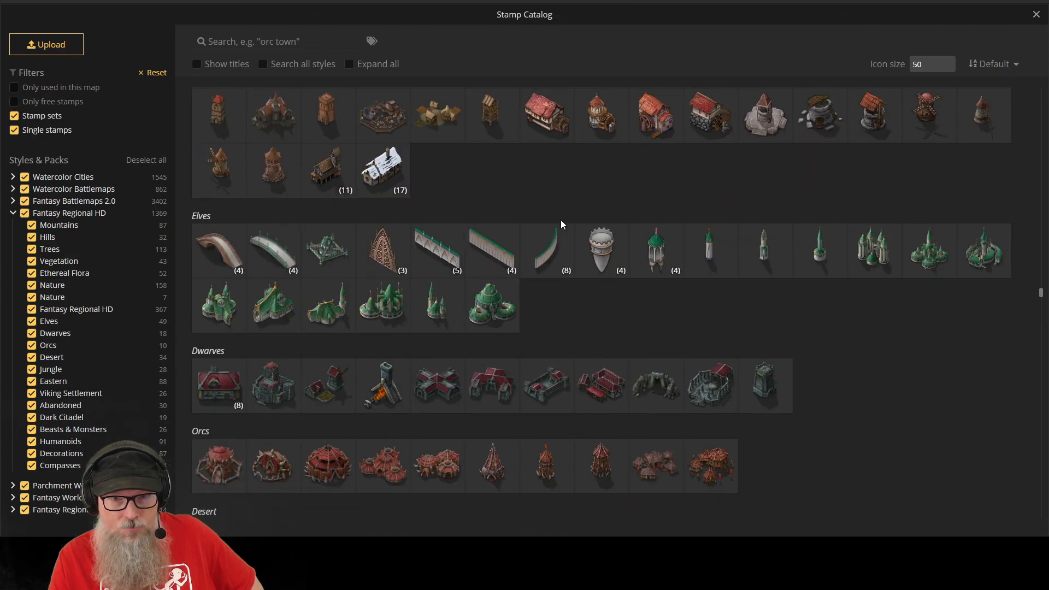
pyautogui.scroll(-4, 562, 224)
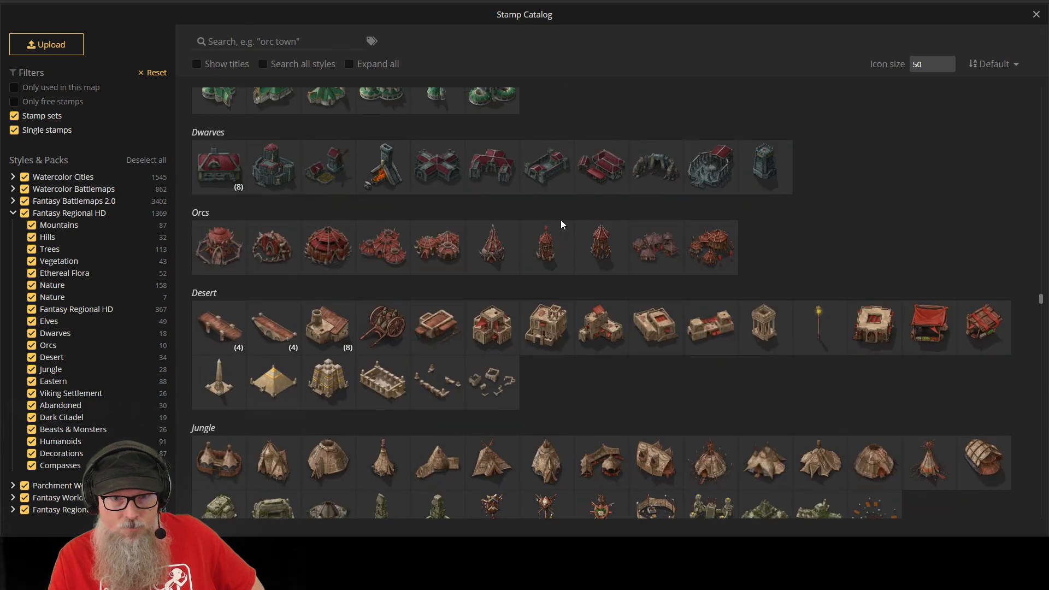
pyautogui.scroll(-2, 558, 223)
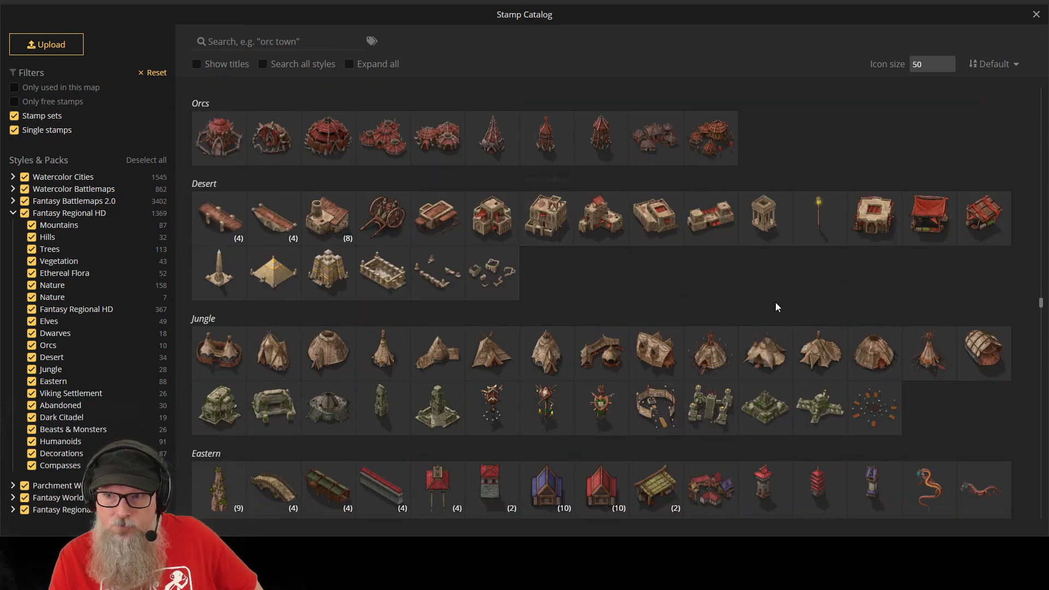
pyautogui.scroll(-8, 776, 308)
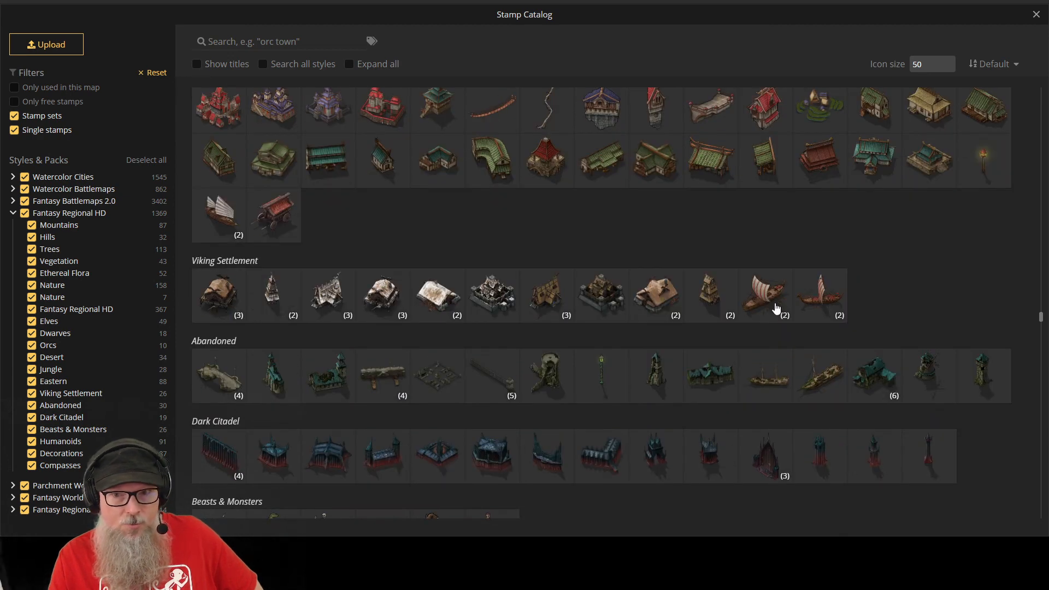
pyautogui.scroll(-4, 775, 306)
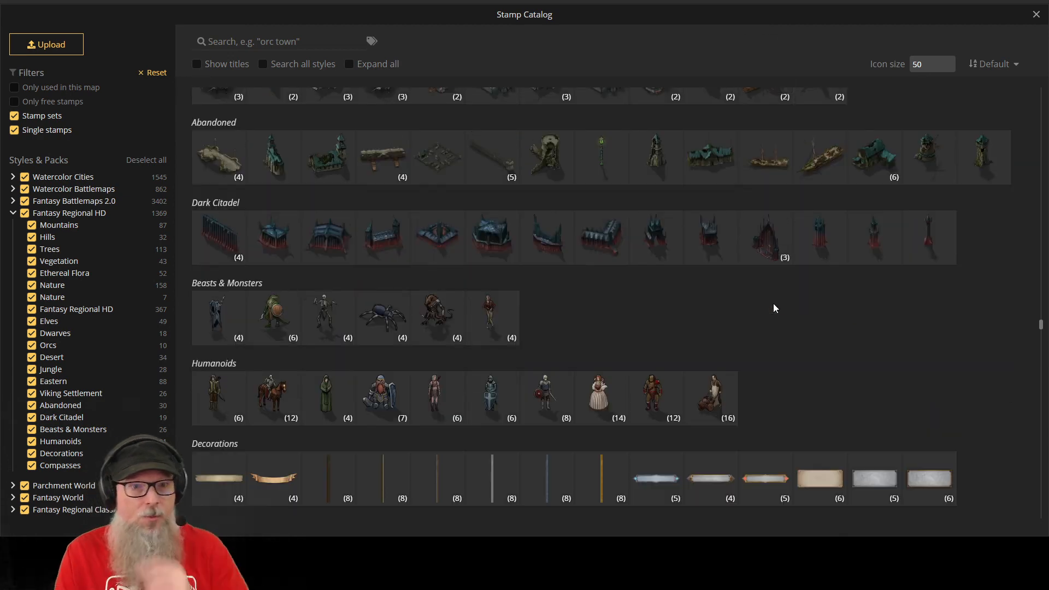
pyautogui.scroll(-3, 776, 278)
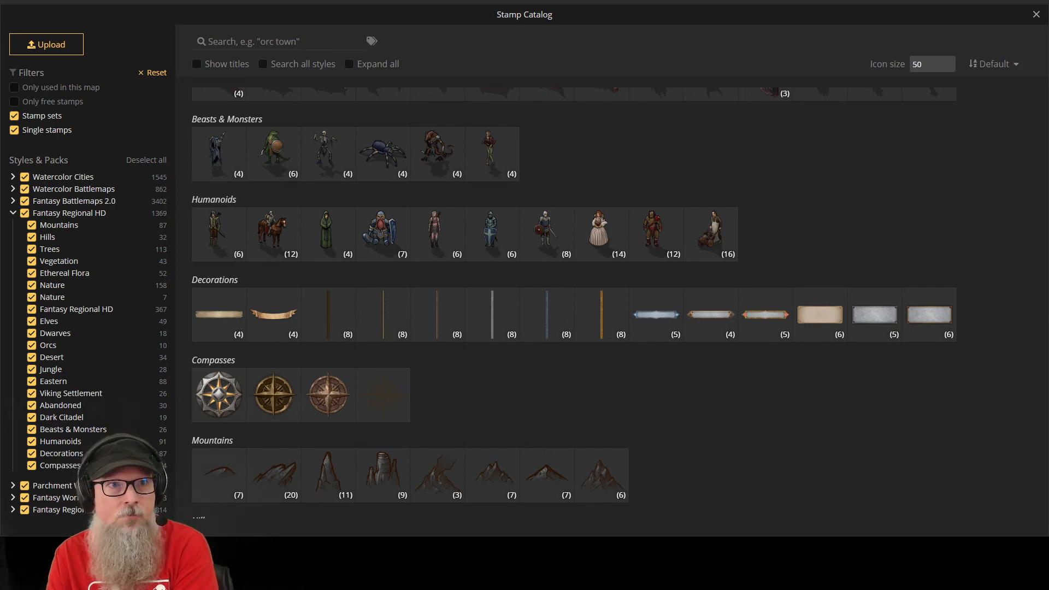
pyautogui.click(1036, 15)
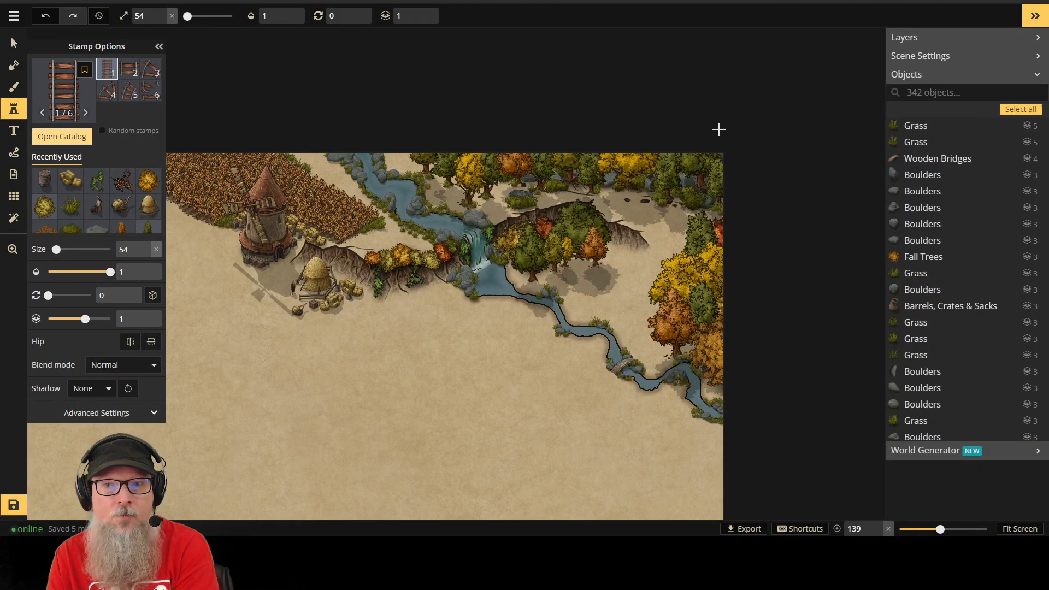
# Step: Enlarge the wooden bridge over the lower river to size 40 and deselect it
pyautogui.click(14, 43)
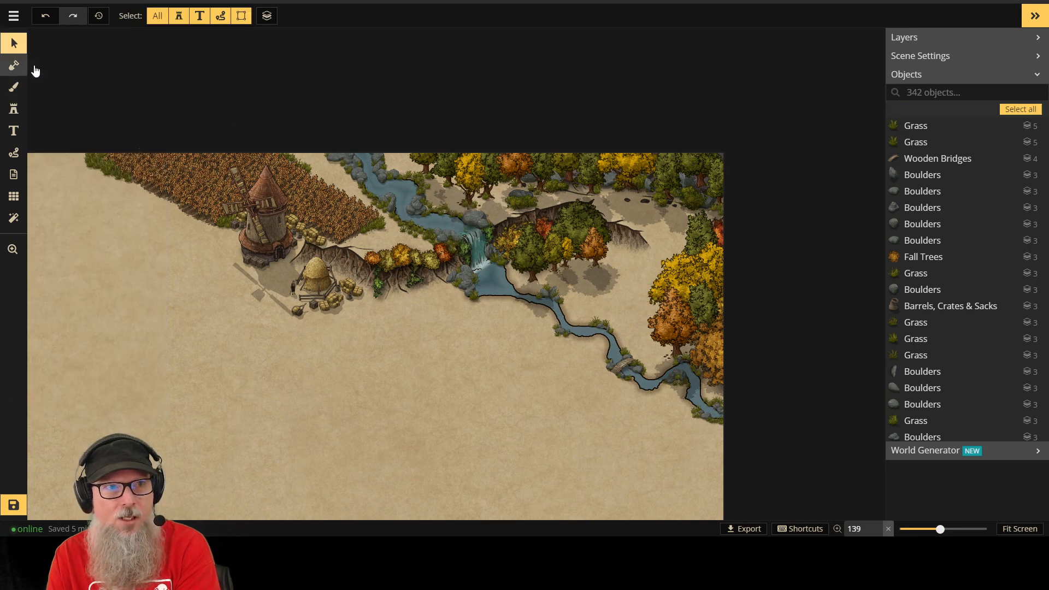
pyautogui.click(628, 360)
pyautogui.scroll(5, 639, 360)
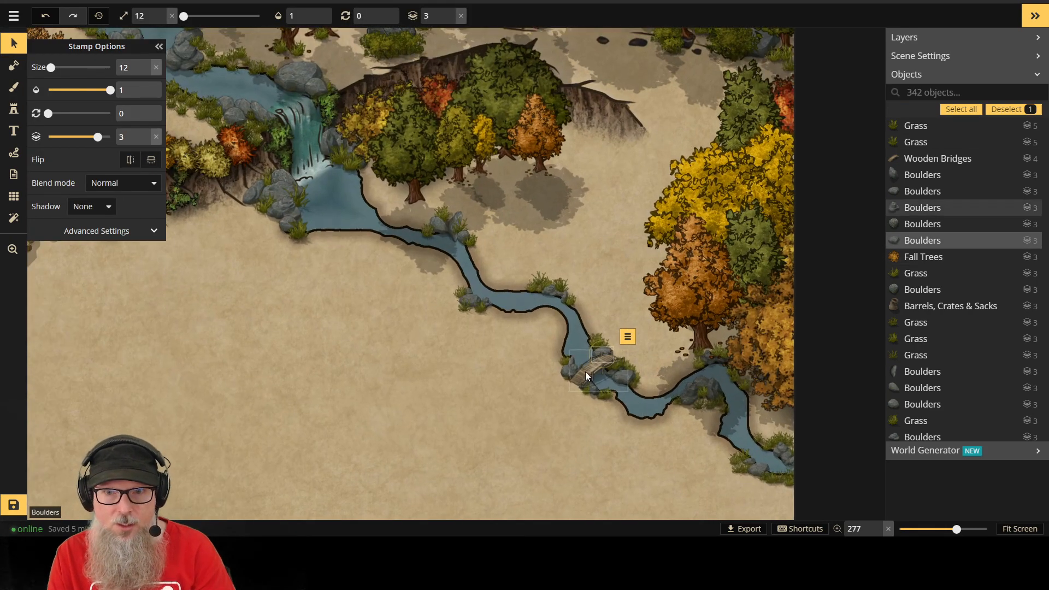
pyautogui.click(587, 375)
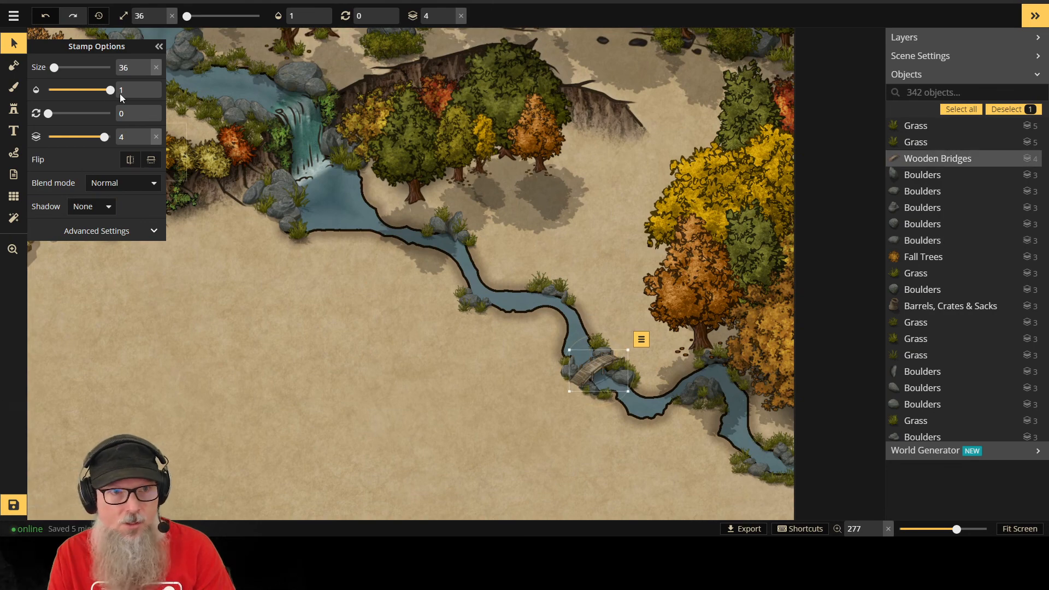
pyautogui.click(146, 65)
pyautogui.click(146, 65)
pyautogui.click(146, 65)
pyautogui.click(146, 65)
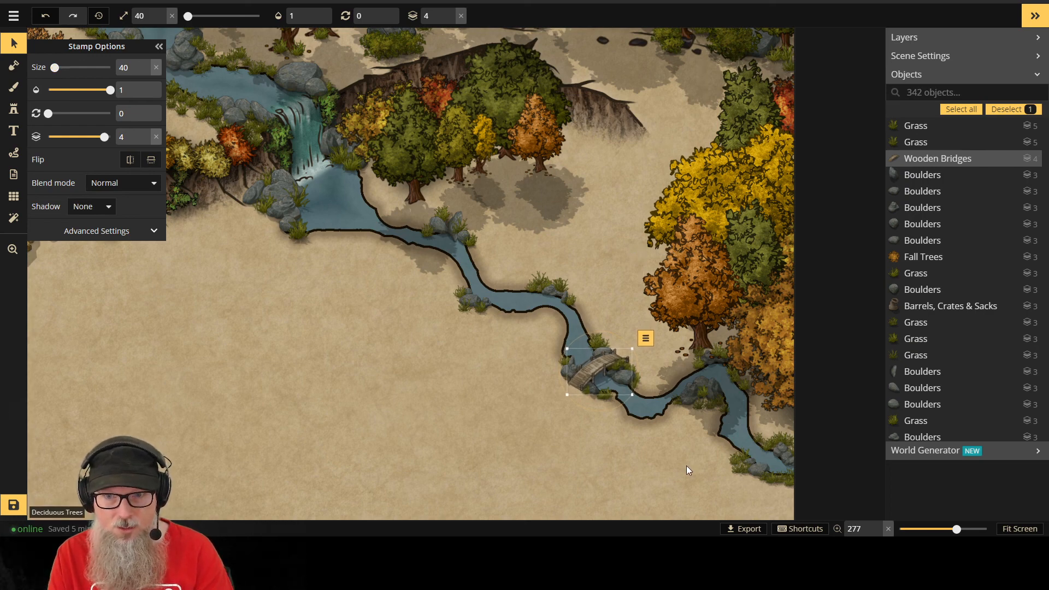
pyautogui.click(515, 375)
# Step: Take a quick look at the Fantasy Regional HD stamp catalog, close it and save the map
pyautogui.scroll(-5, 506, 307)
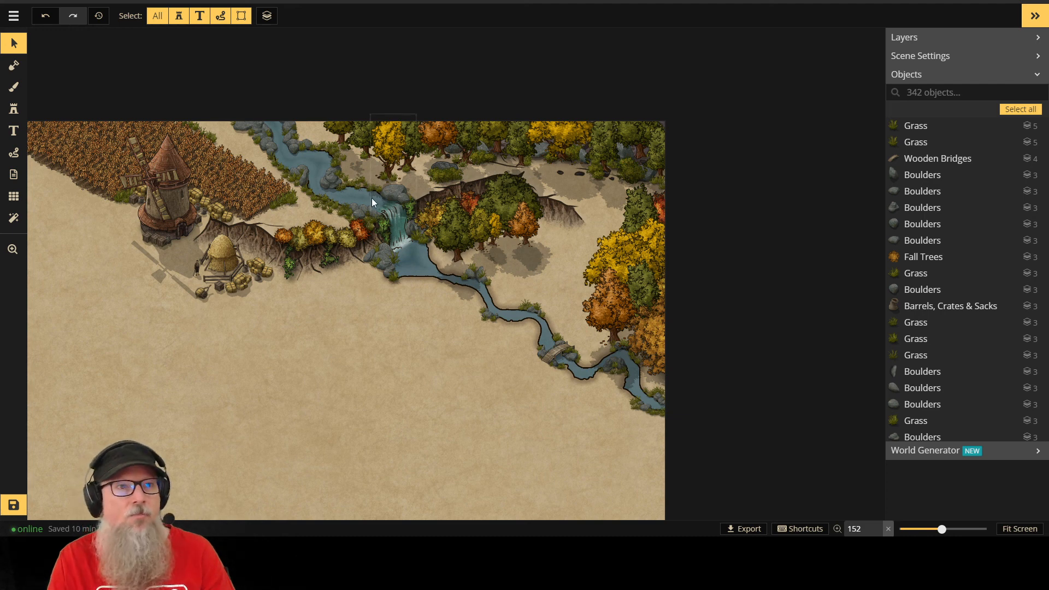
pyautogui.press('s')
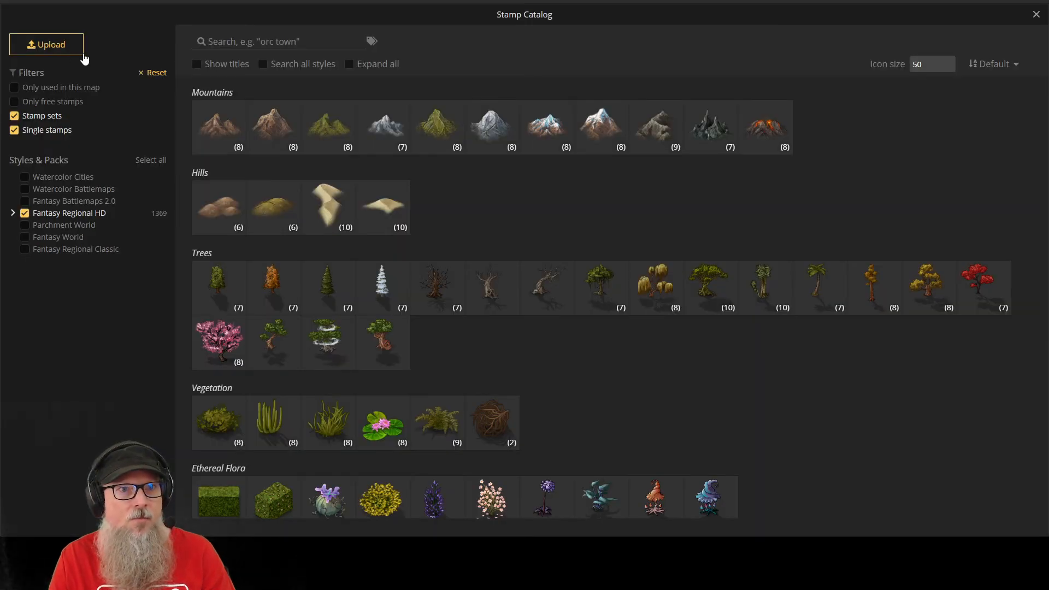
pyautogui.click(1036, 15)
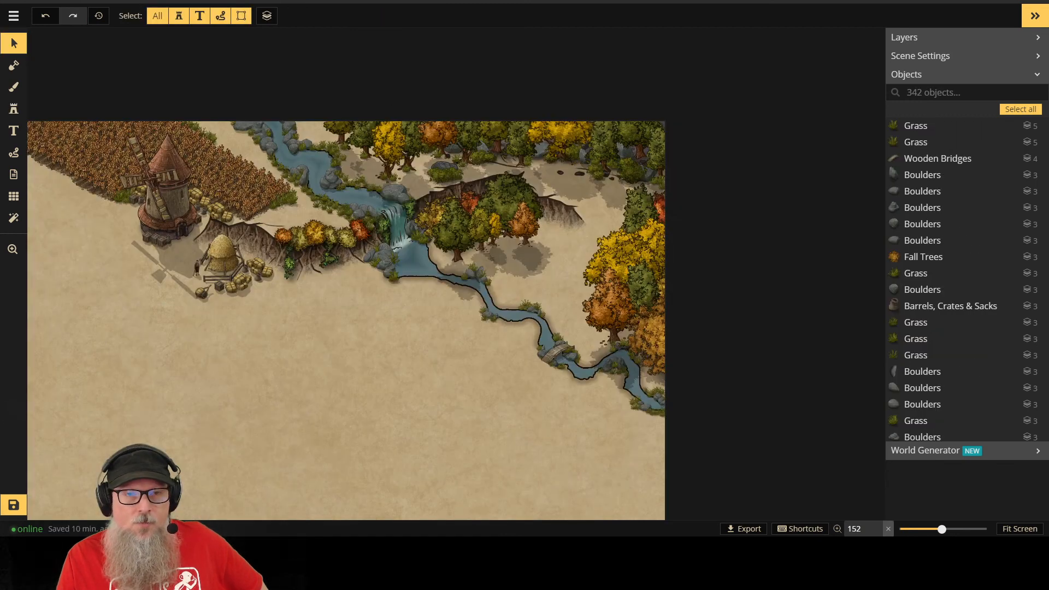
pyautogui.click(21, 502)
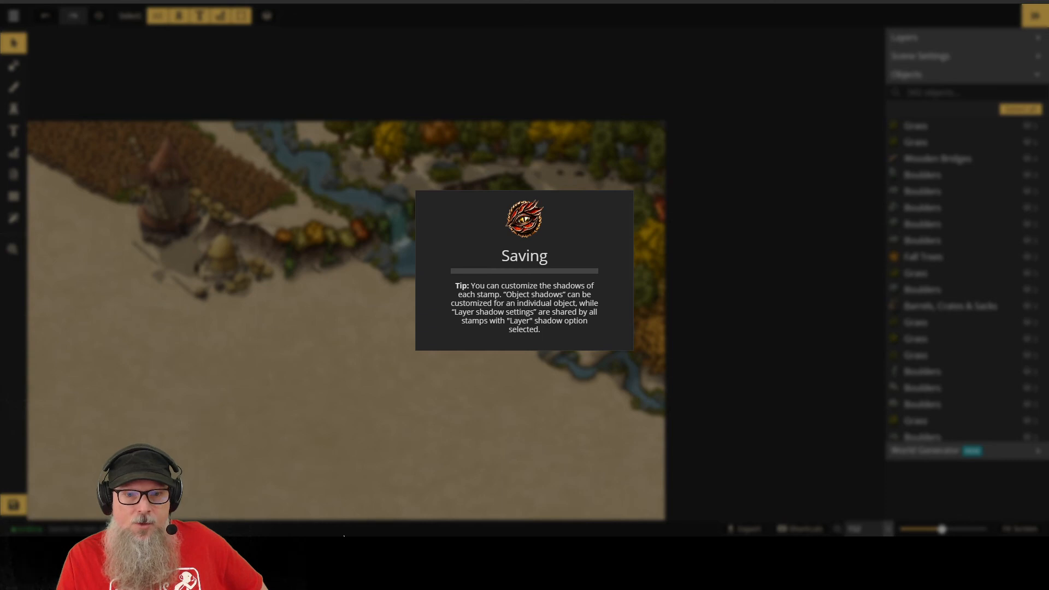